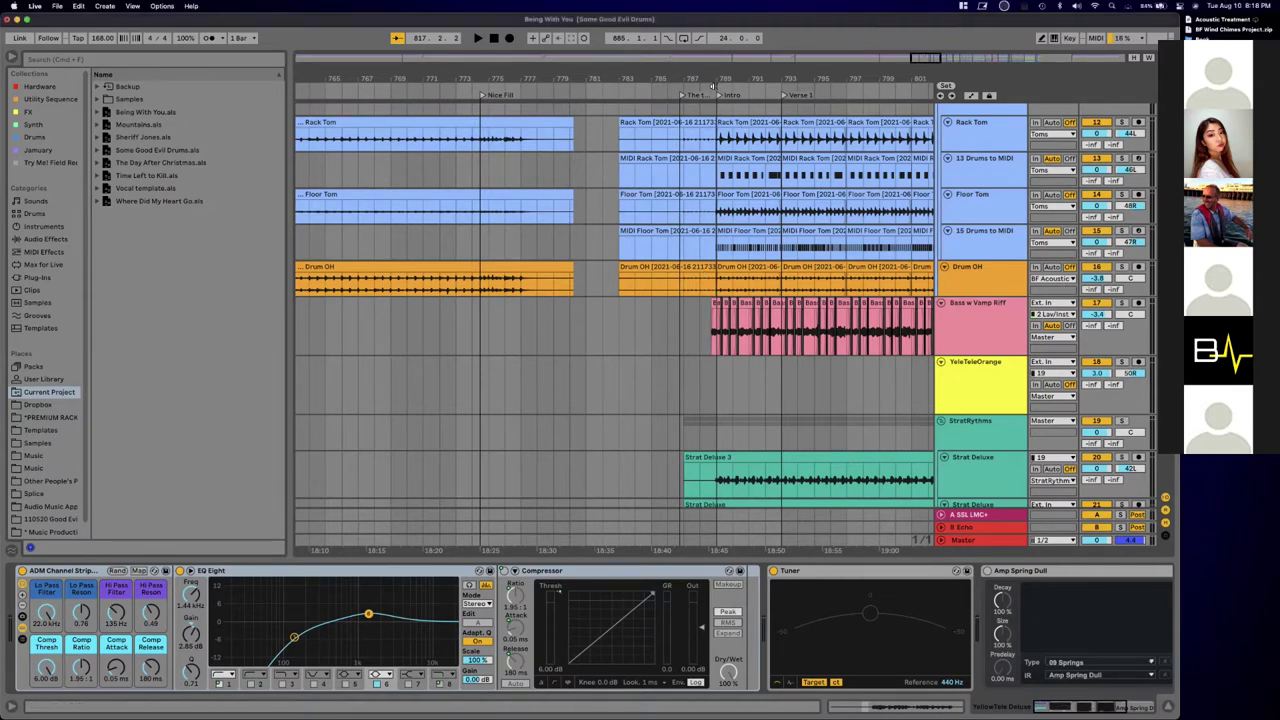
Step: Play the song from the Intro and through the Riff section, lowering the Master track volume to -12 dB
left_click(711, 95)
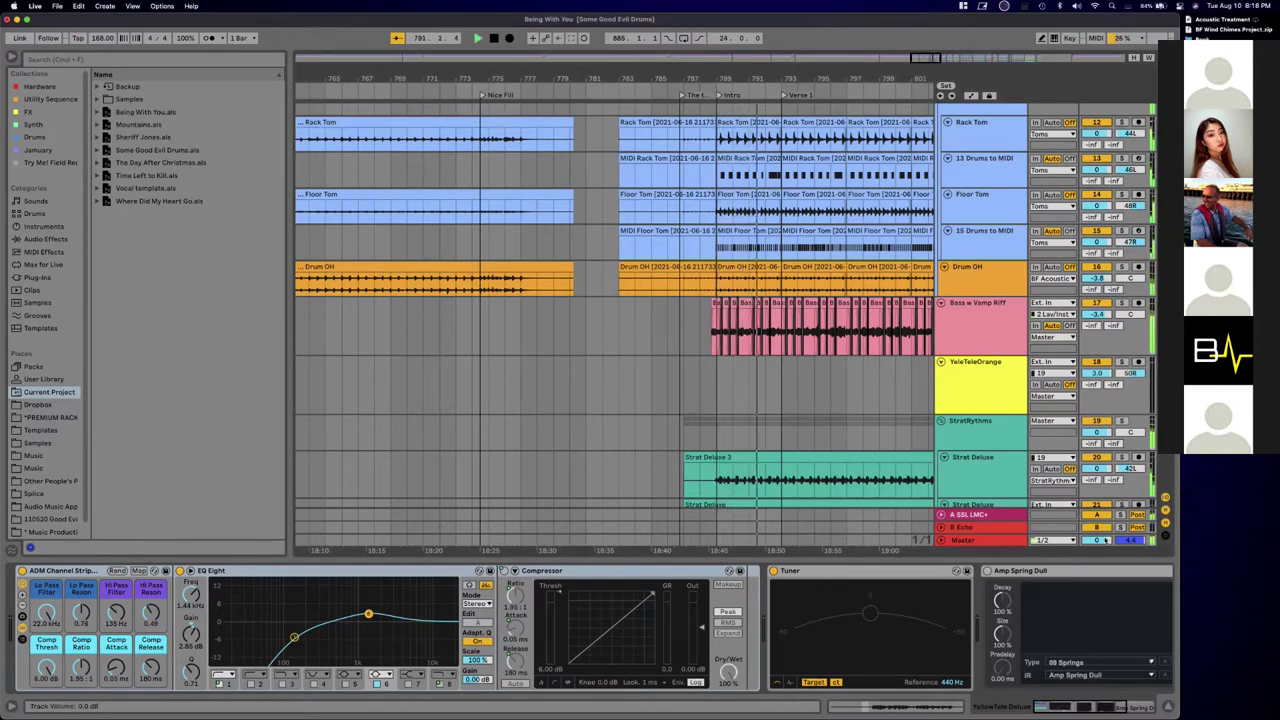
key("space")
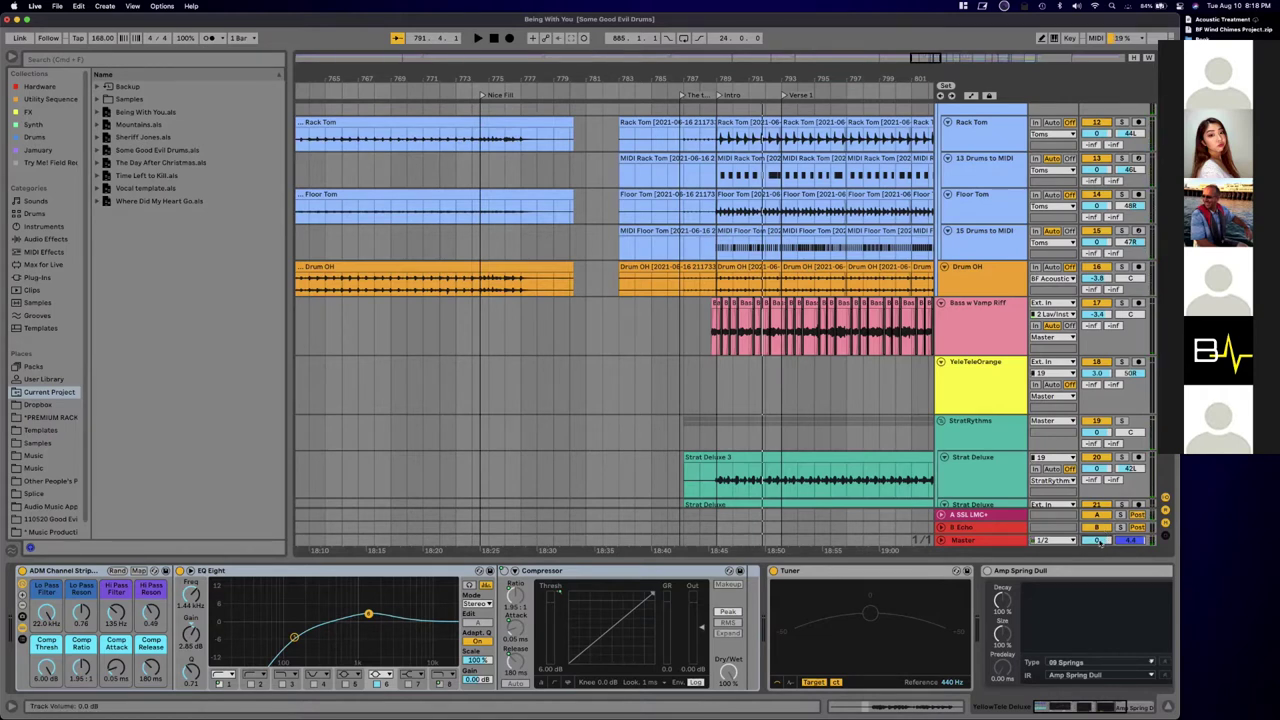
key("Return")
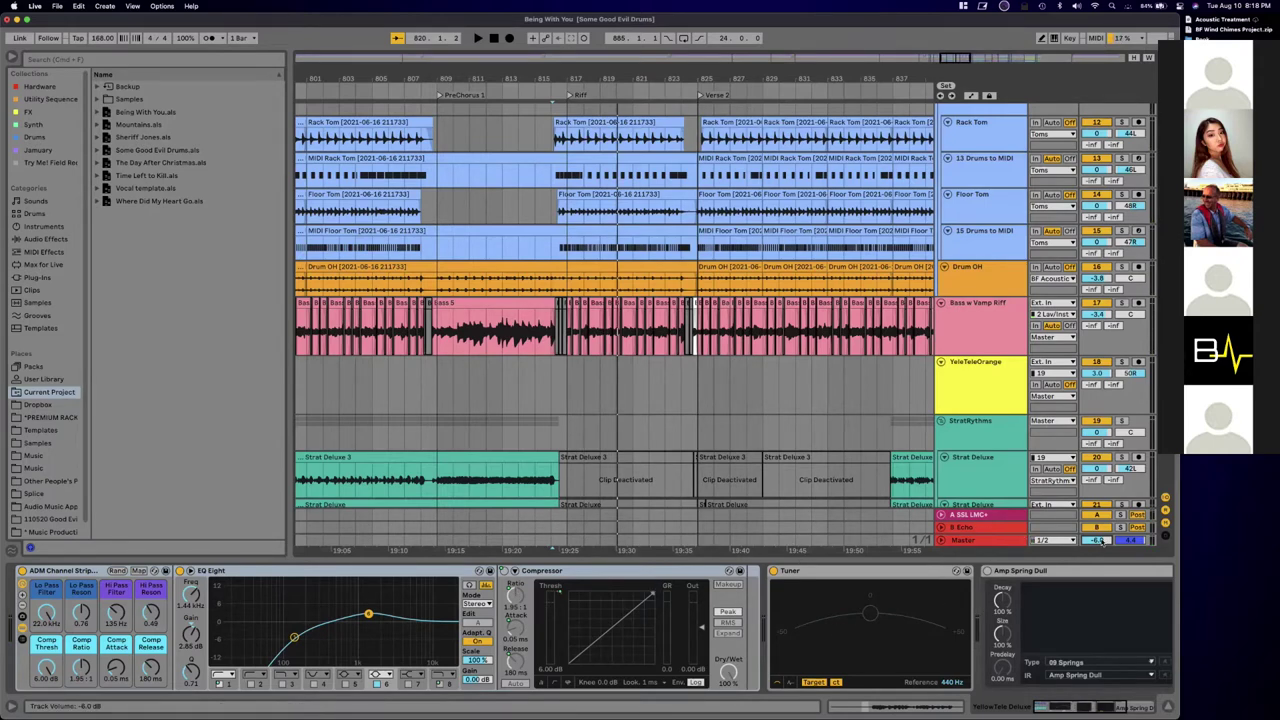
key("Return")
left_click(569, 84)
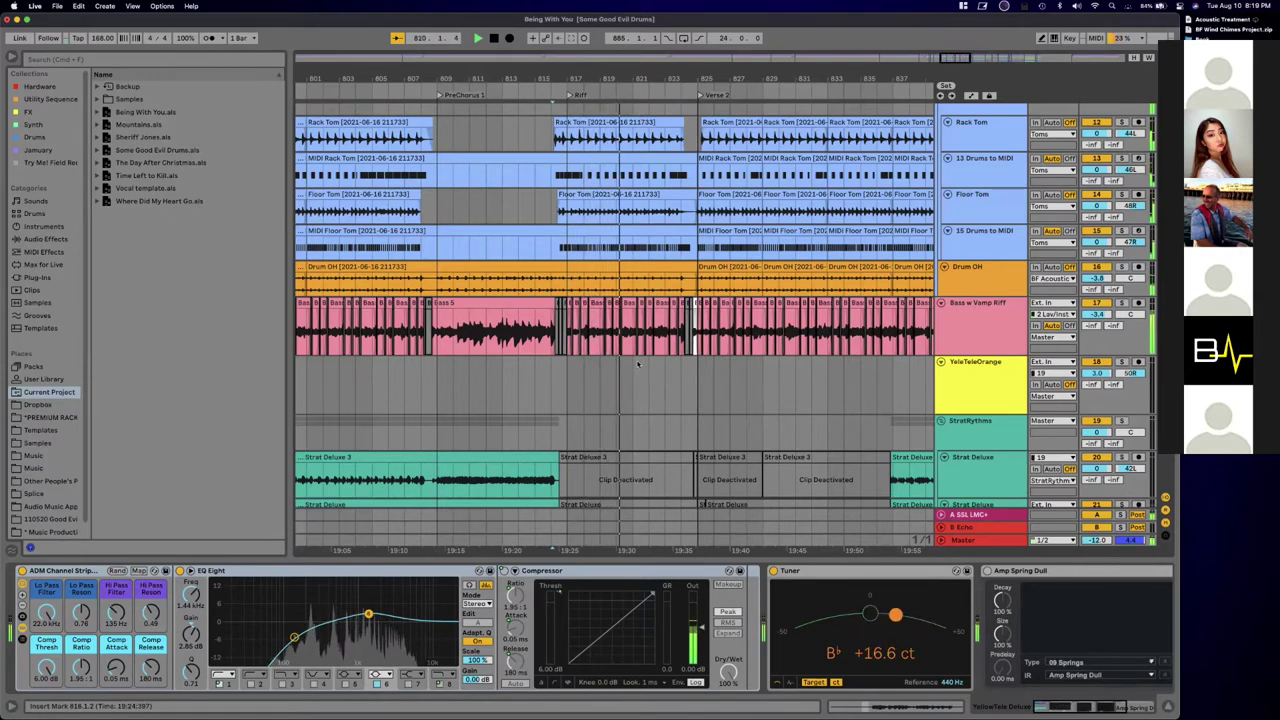
key("space")
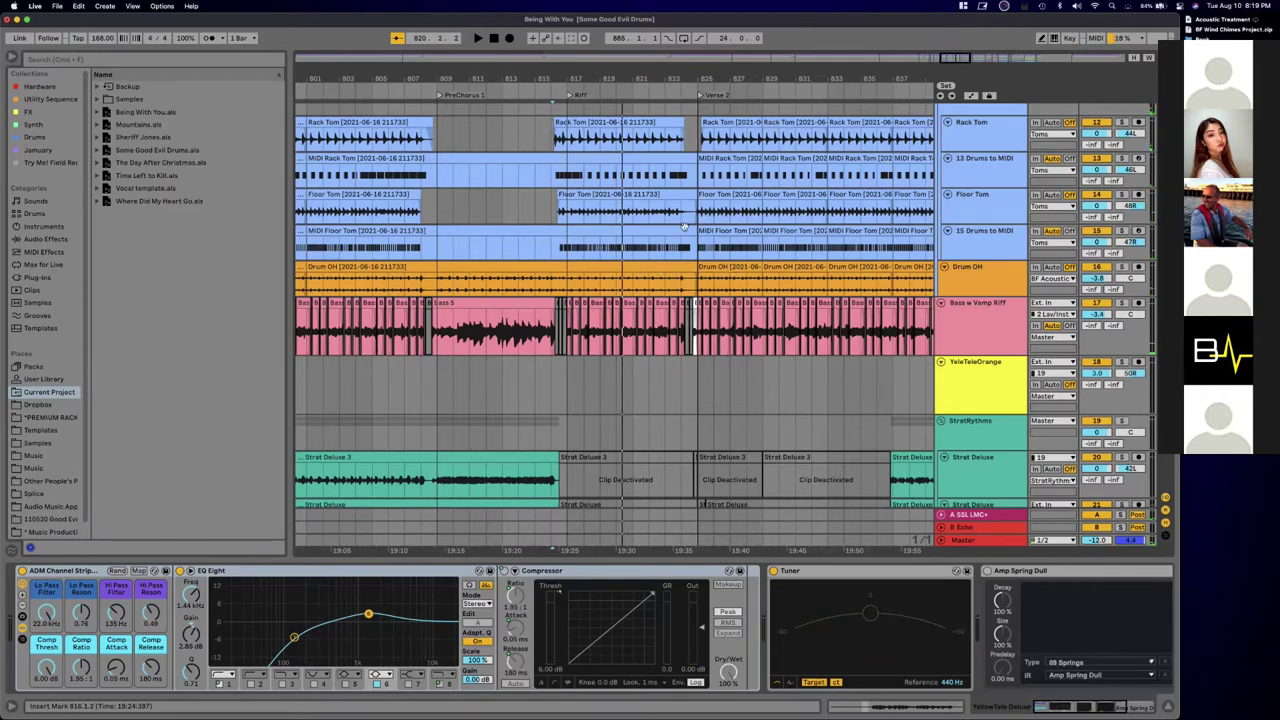
Step: Look through the drum, bass, guitar and vocal tracks around the Intro and select the first Vocal Verse track
scroll(724, 143, "left", 5)
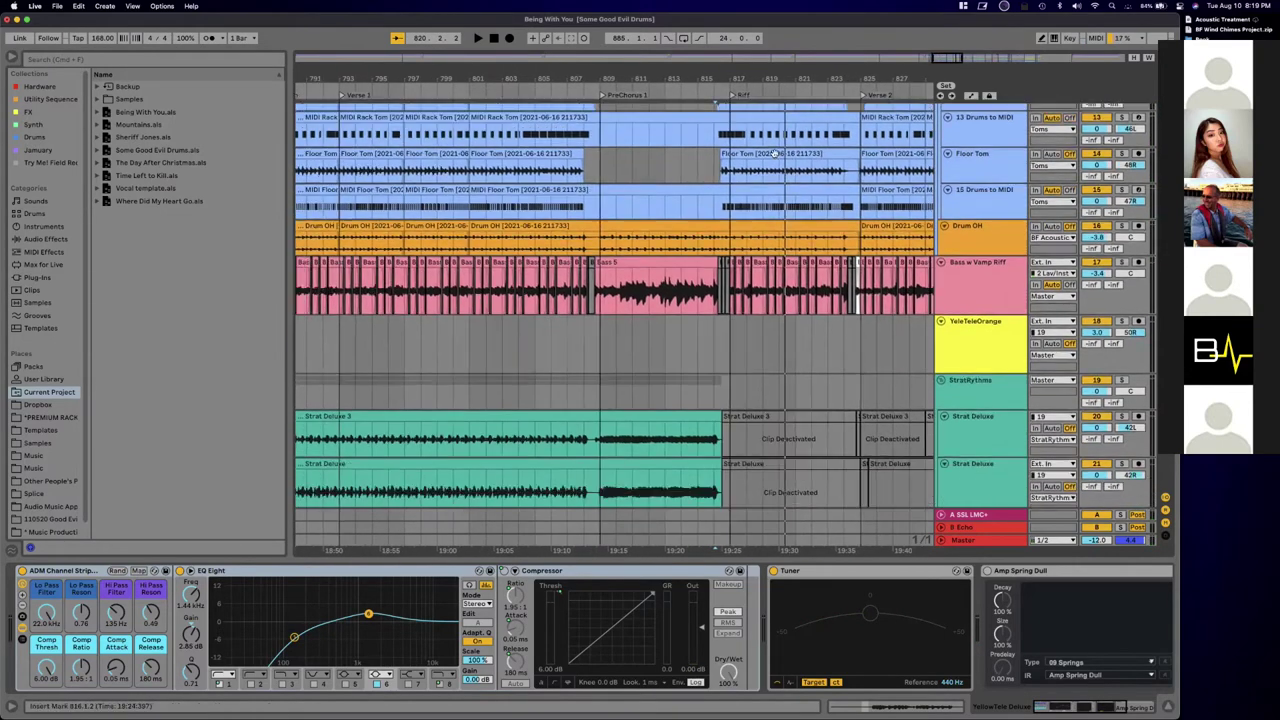
scroll(776, 152, "left", 10)
scroll(700, 155, "down", 3)
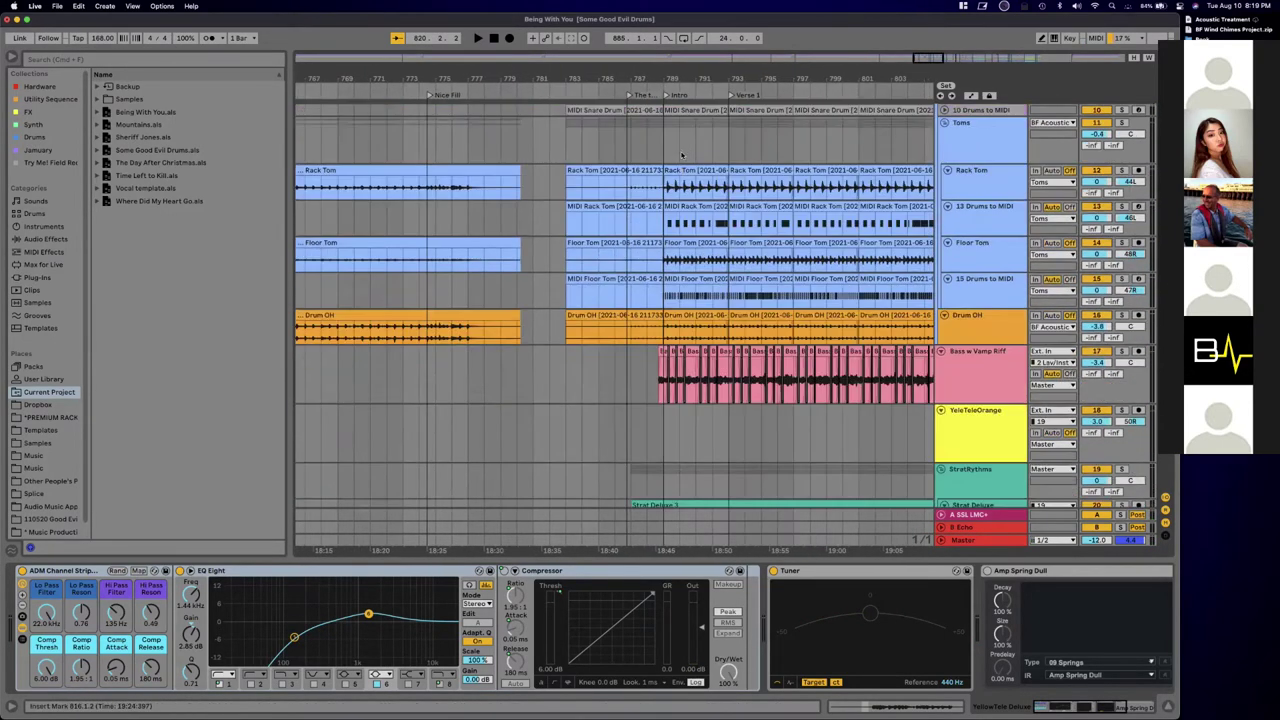
scroll(682, 155, "up", 8)
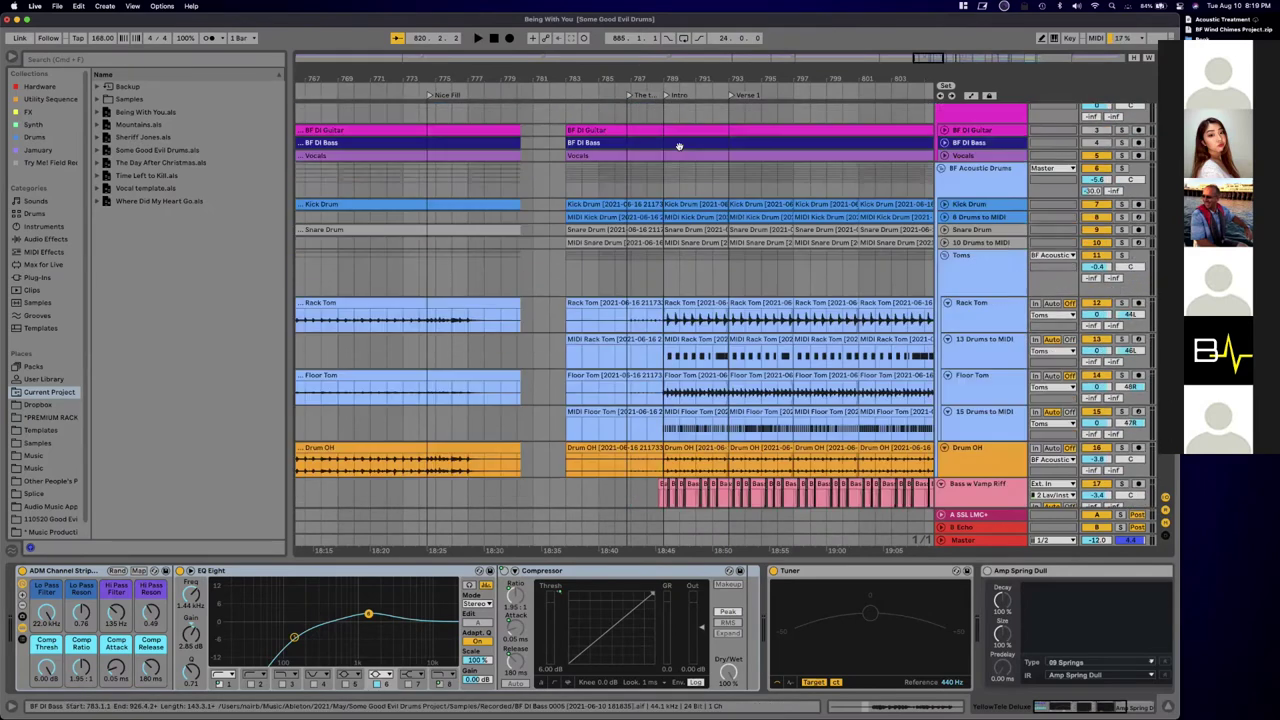
scroll(679, 146, "down", 15)
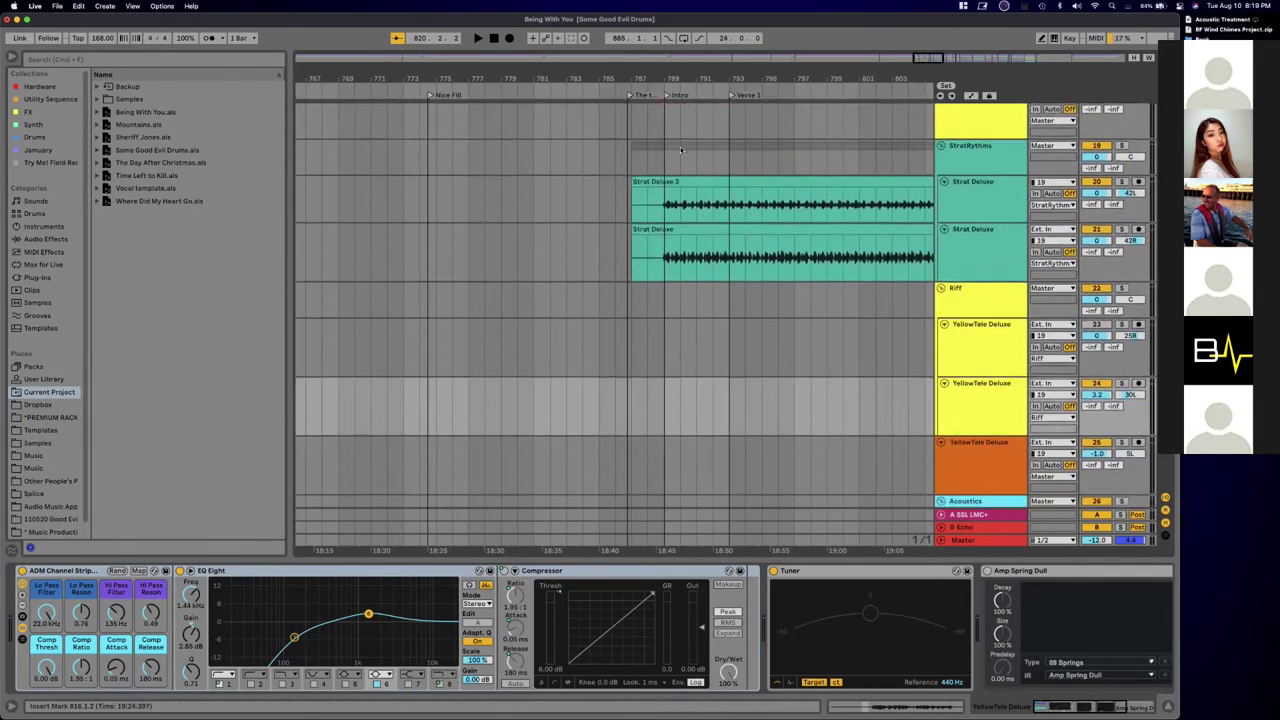
scroll(681, 150, "down", 8)
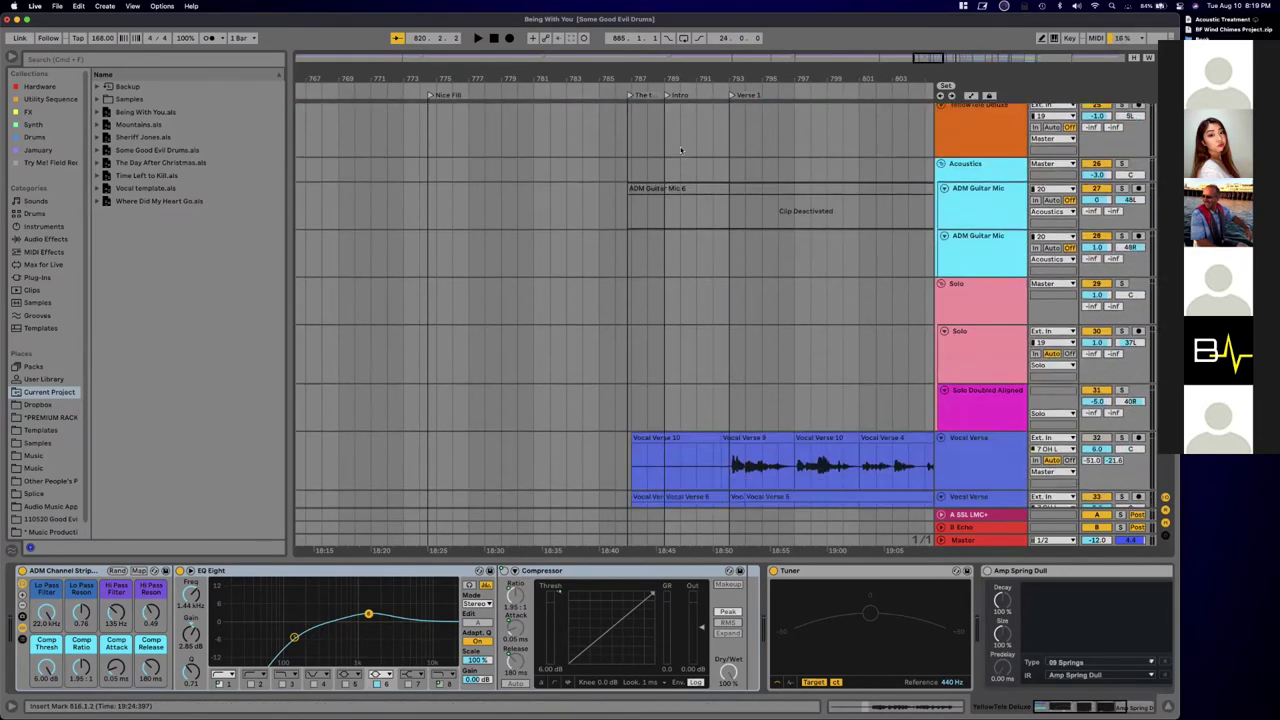
scroll(681, 150, "down", 5)
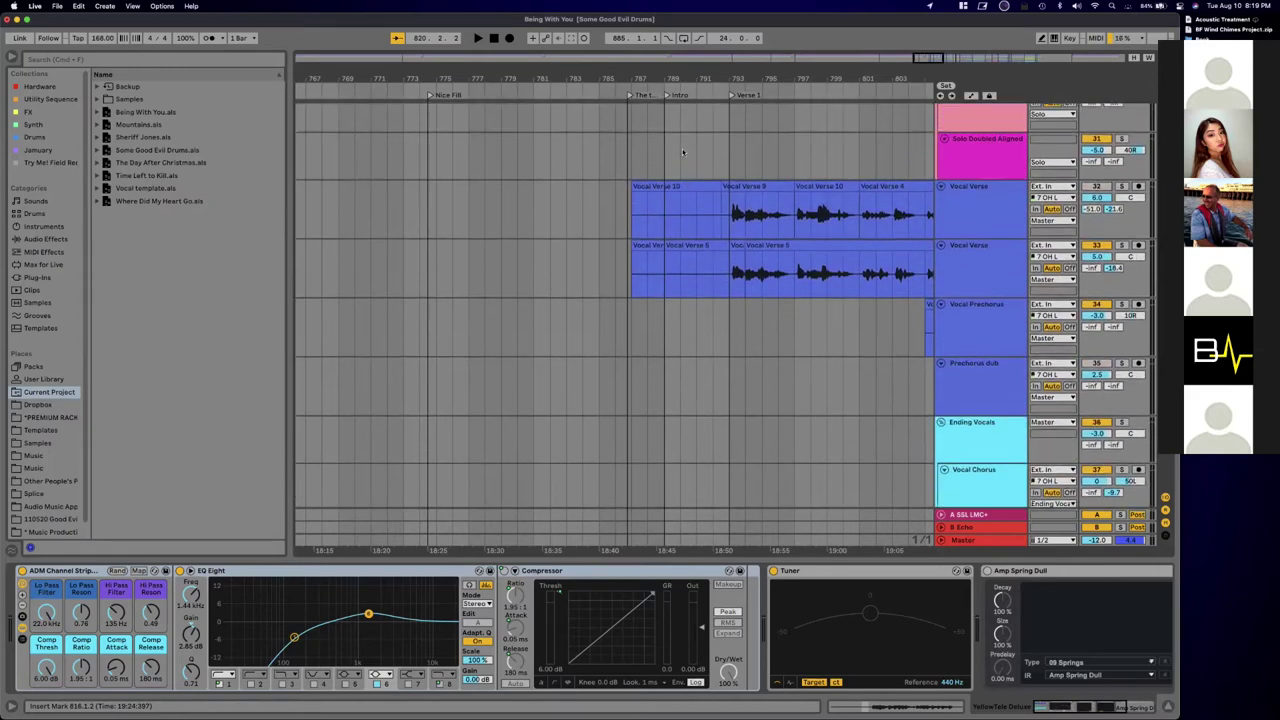
scroll(682, 148, "down", 2)
left_click(965, 138)
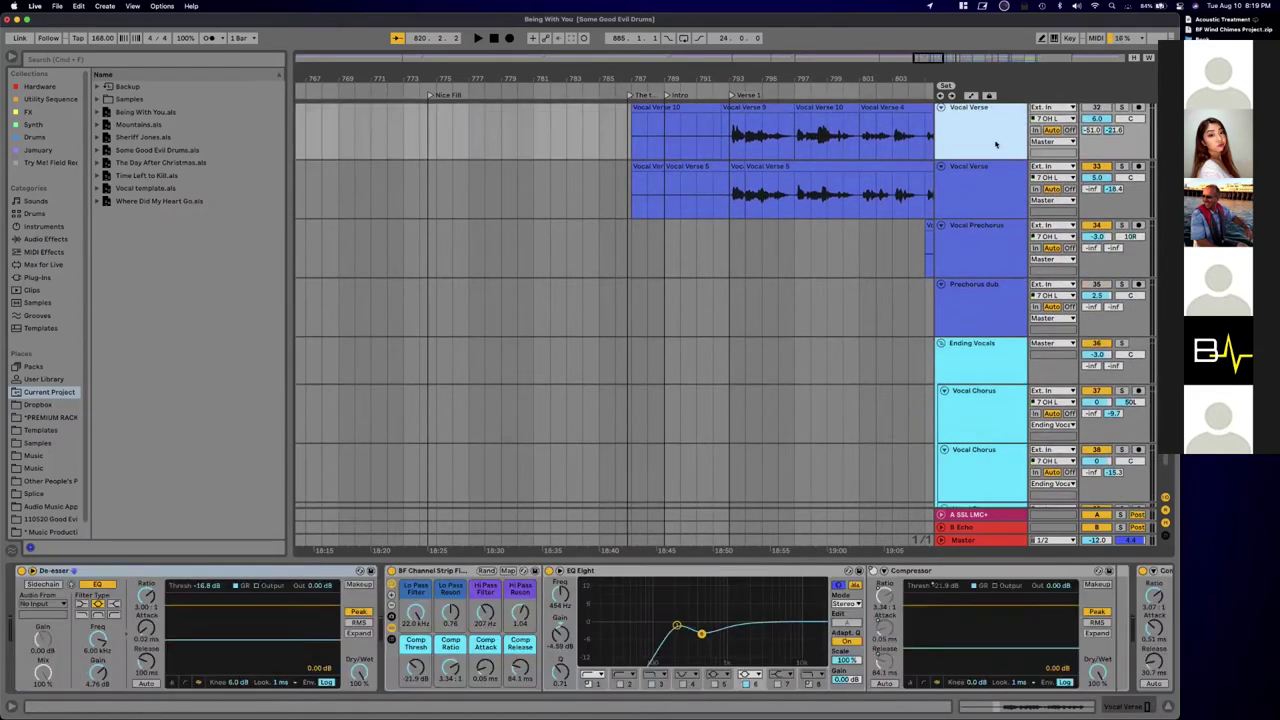
Step: Hide the device chain view and the browser to give the vocal tracks in the arrangement more room
scroll(972, 170, "up", 2)
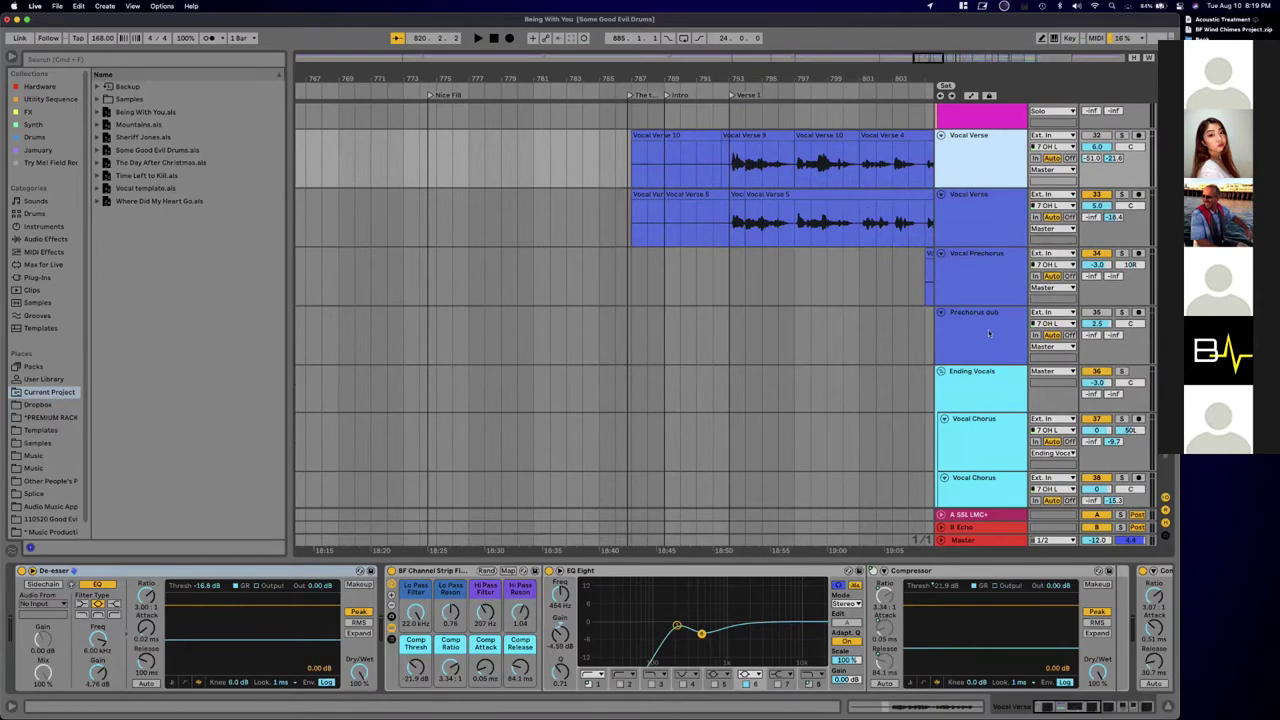
scroll(990, 338, "down", 8)
scroll(992, 271, "up", 4)
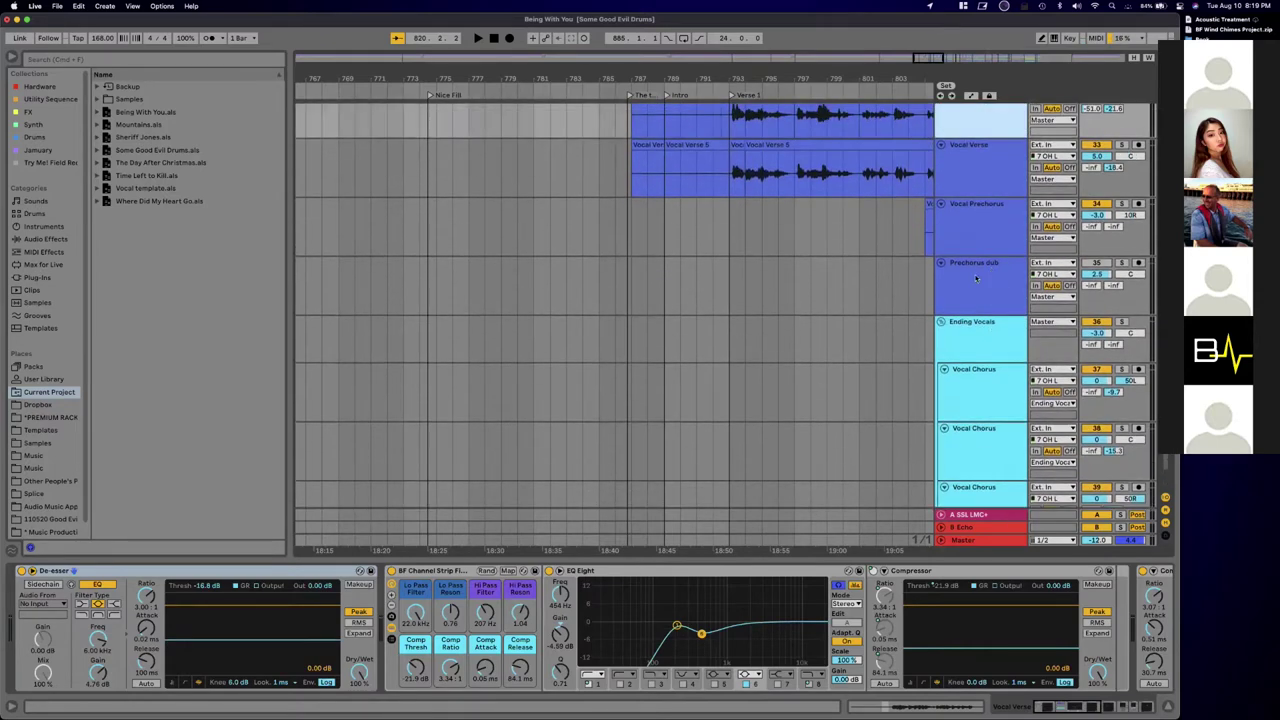
left_click(1167, 706)
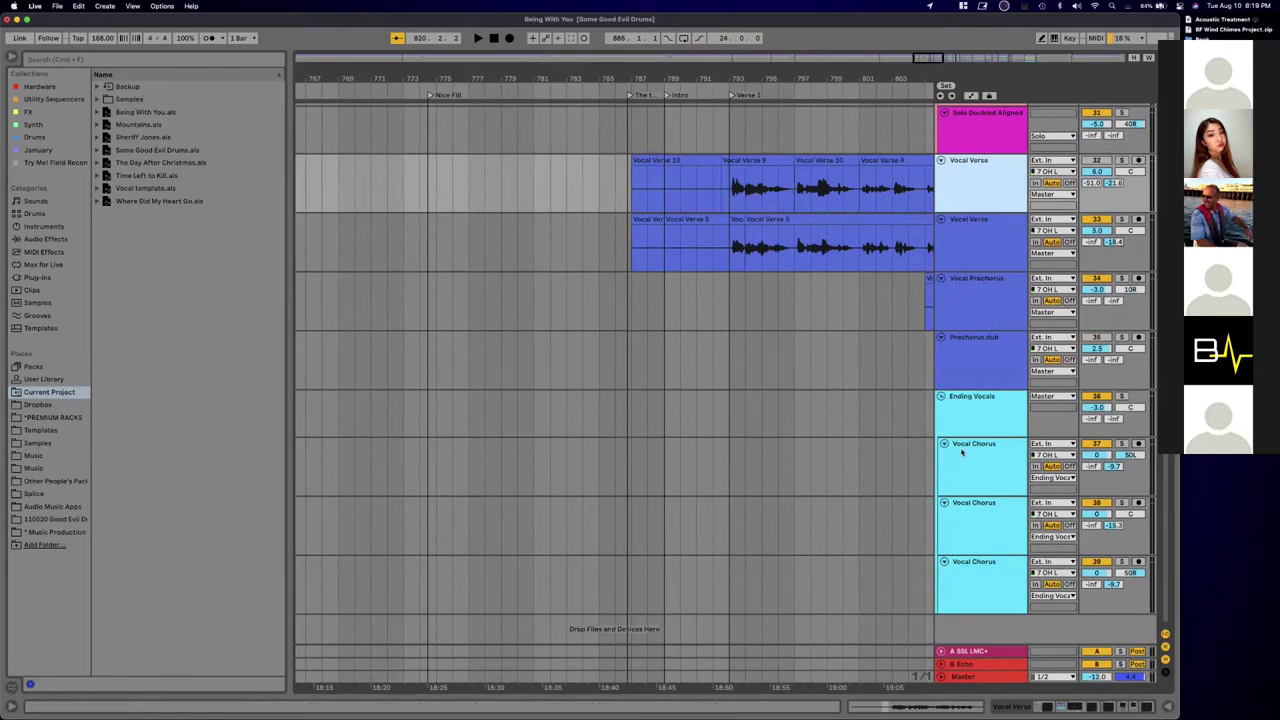
scroll(700, 380, "right", 5)
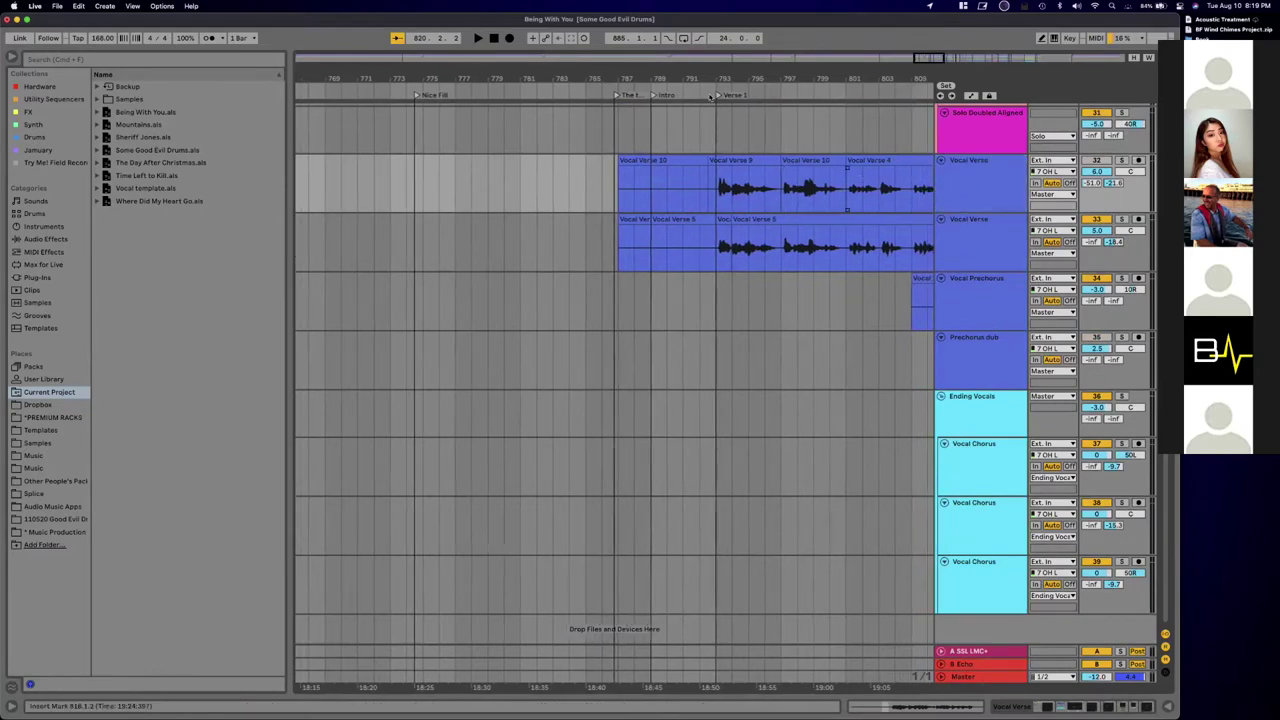
scroll(723, 148, "down", 8)
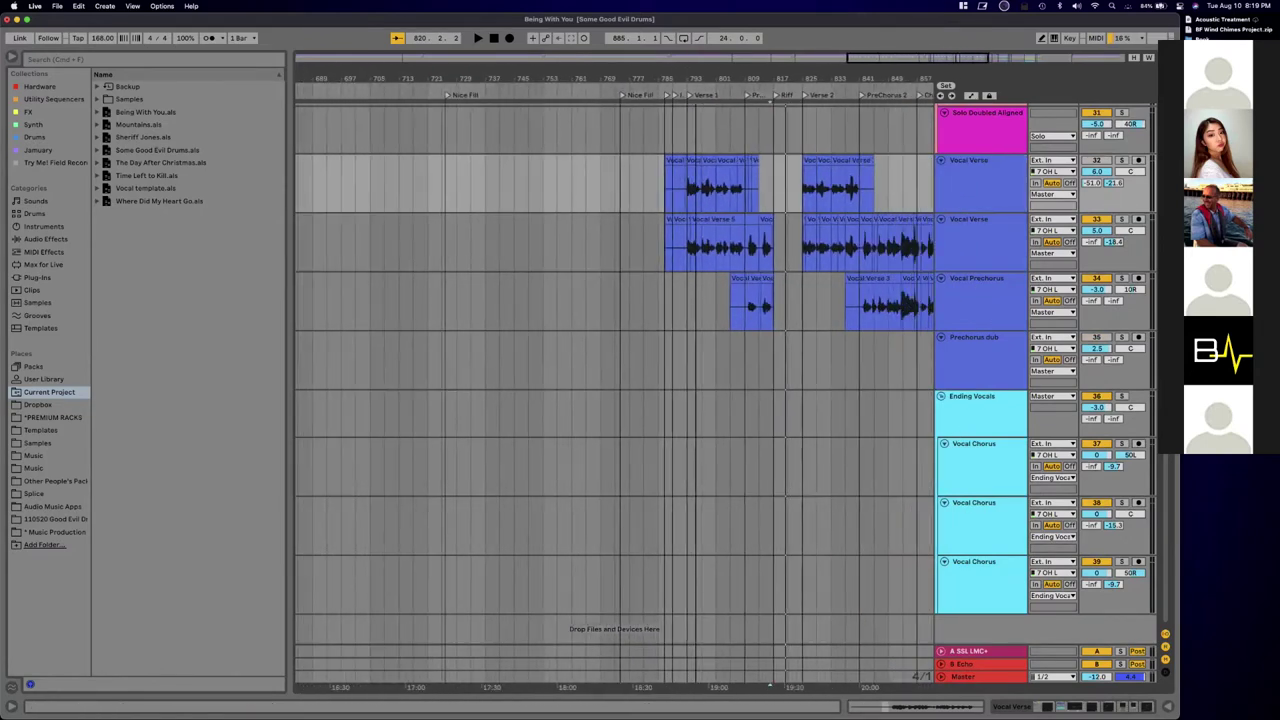
scroll(723, 148, "right", 6)
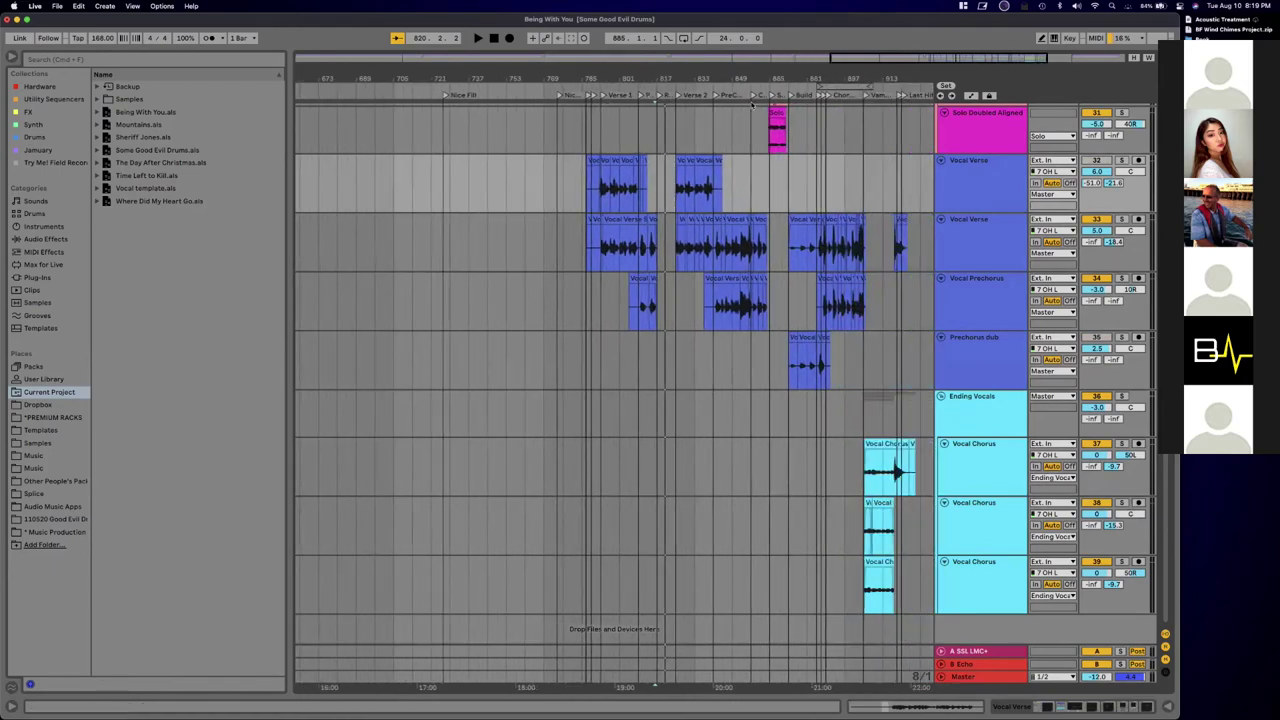
left_click(11, 57)
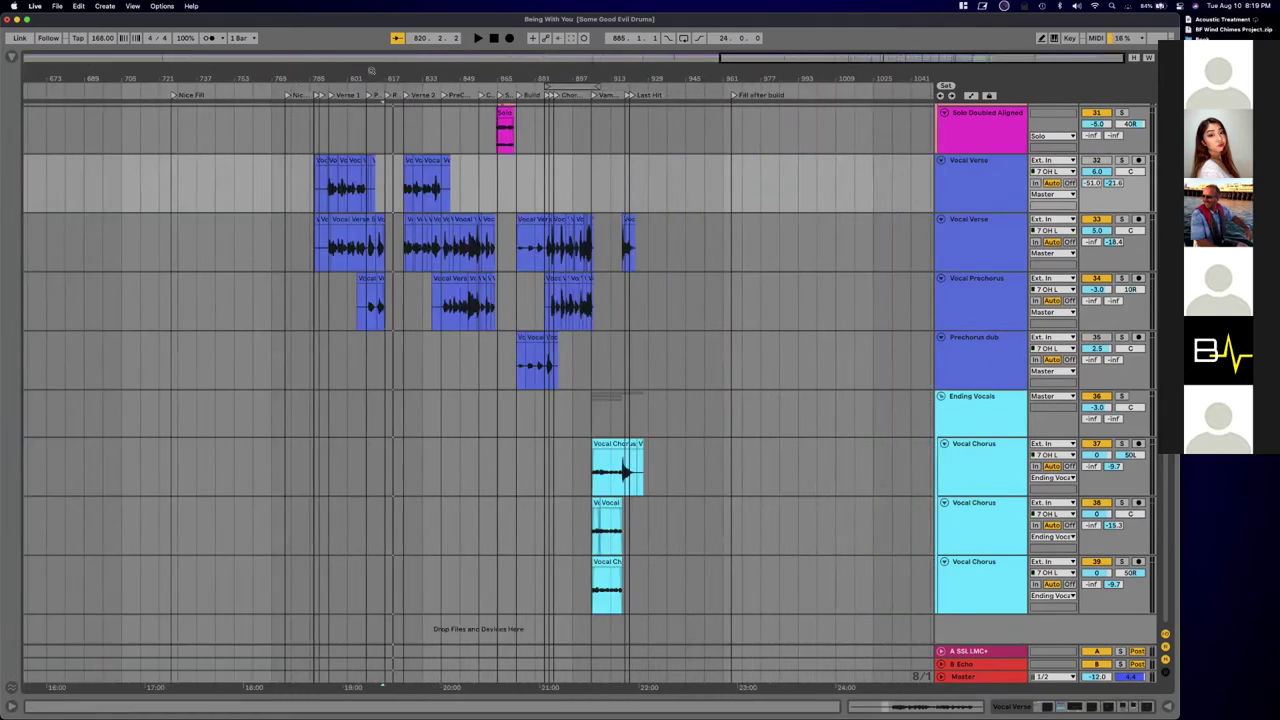
Step: Survey the whole arrangement, from the early drum recordings to the song sections from Intro to Last Hit, across all instrument and vocal tracks
scroll(372, 78, "up", 8)
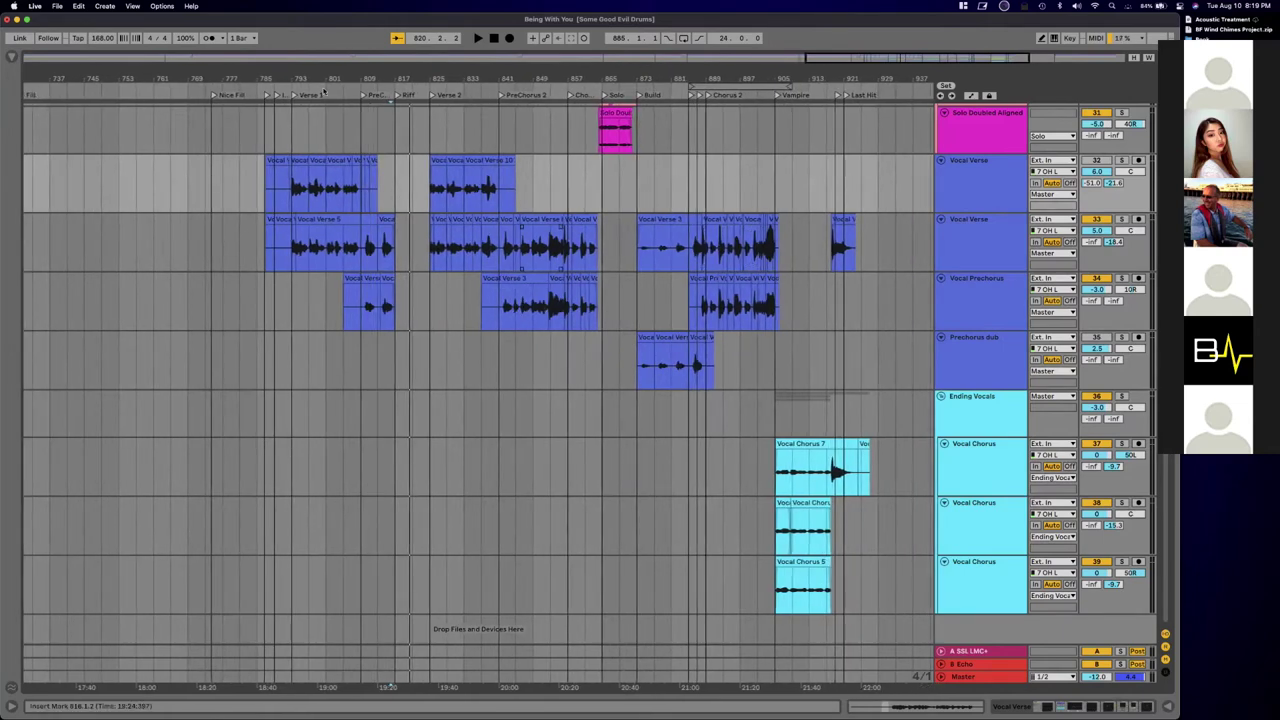
left_click_drag(324, 80, 318, 22)
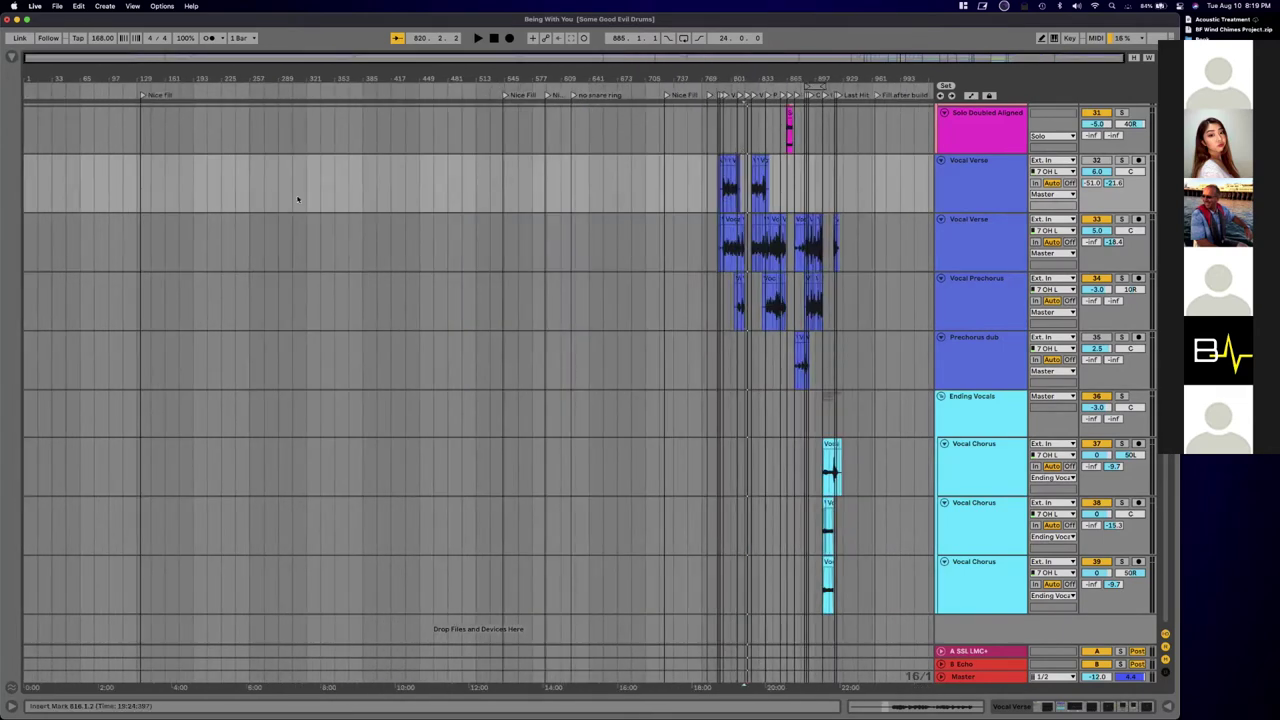
scroll(120, 165, "up", 15)
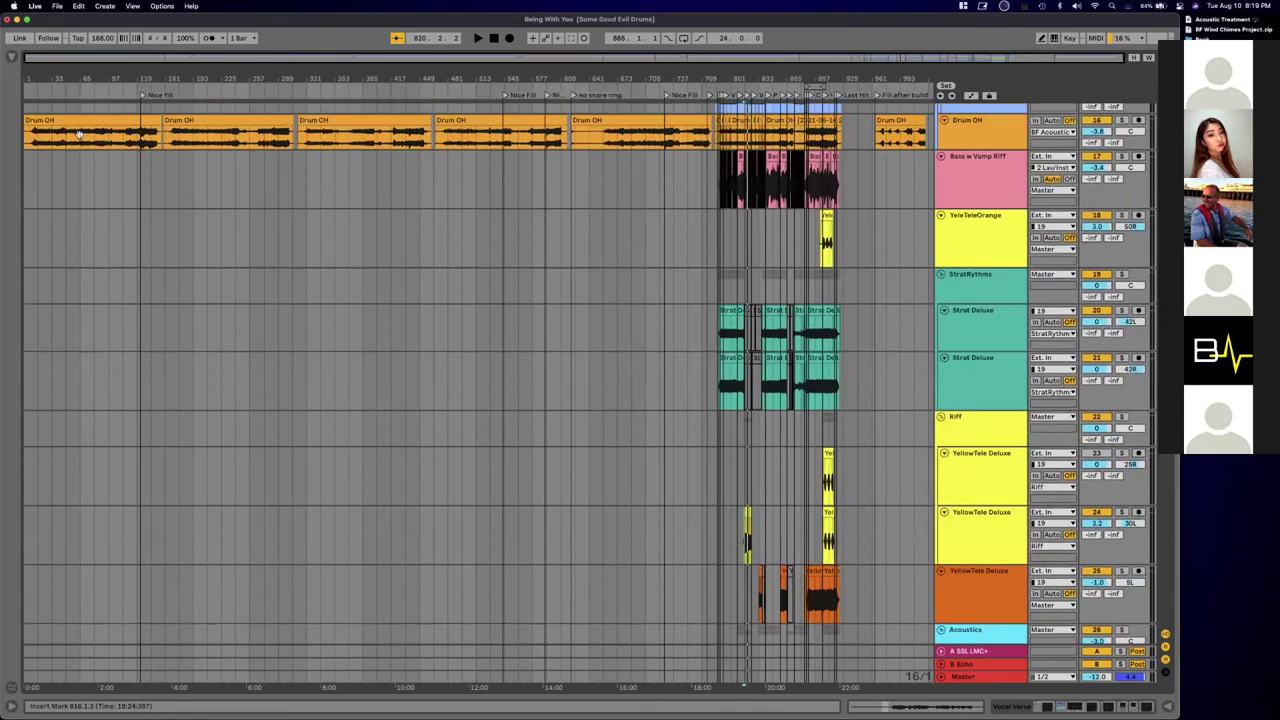
scroll(77, 128, "up", 8)
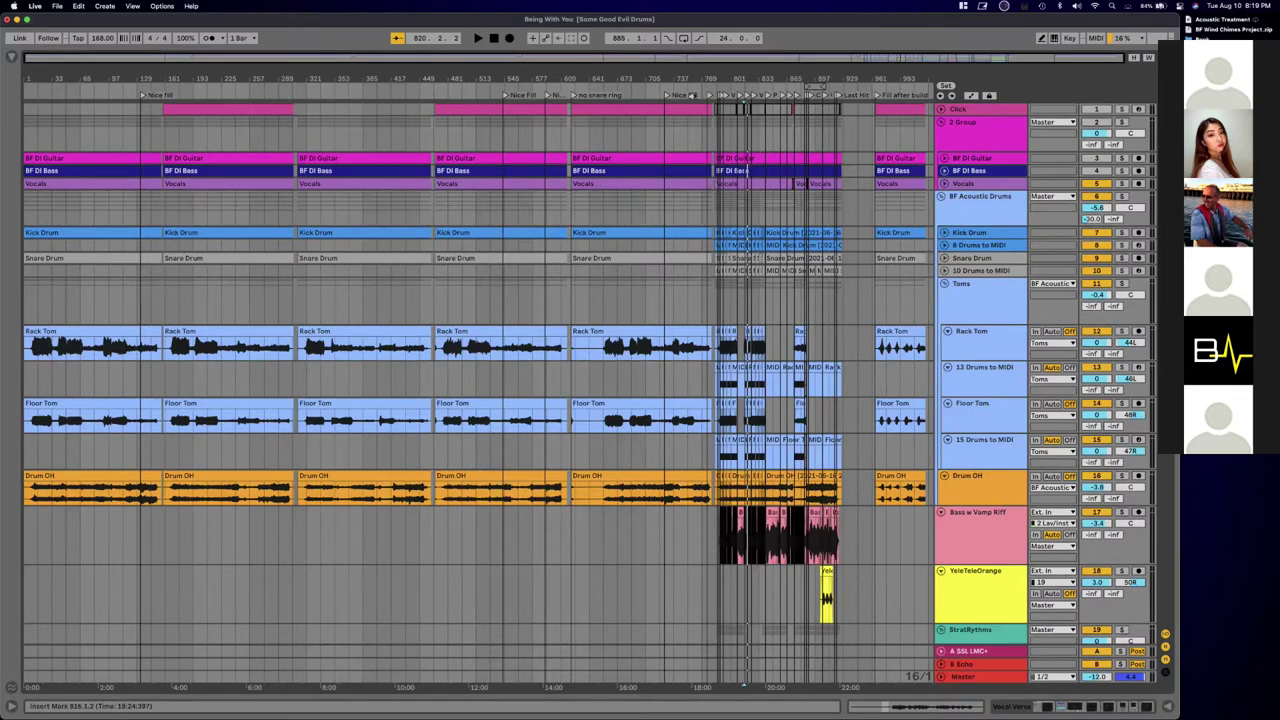
left_click_drag(757, 79, 757, 205)
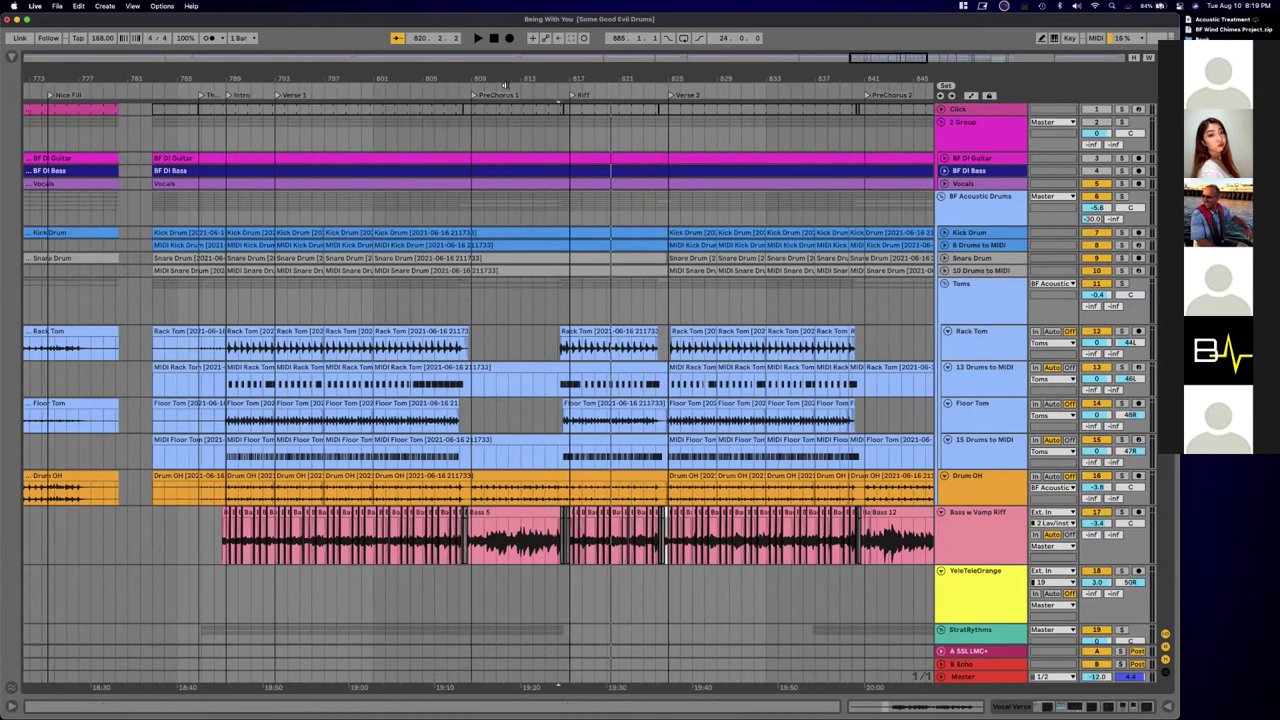
left_click_drag(511, 78, 511, 63)
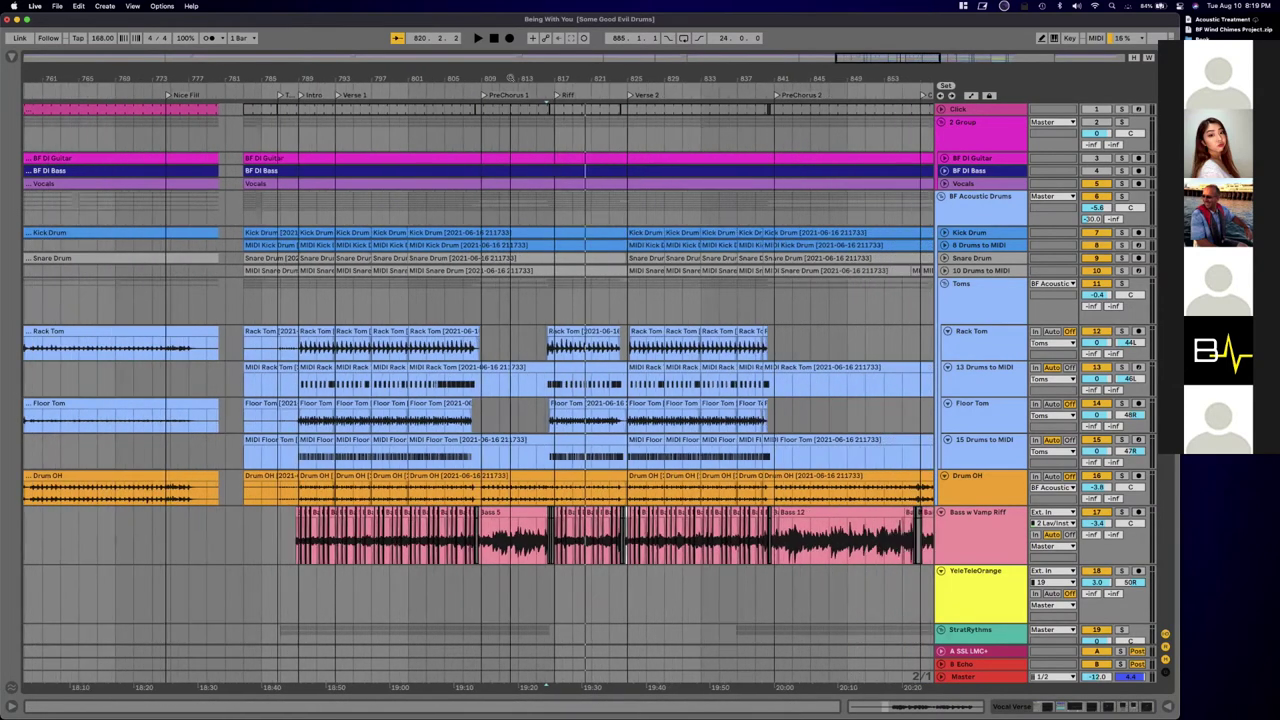
scroll(636, 76, "right", 5)
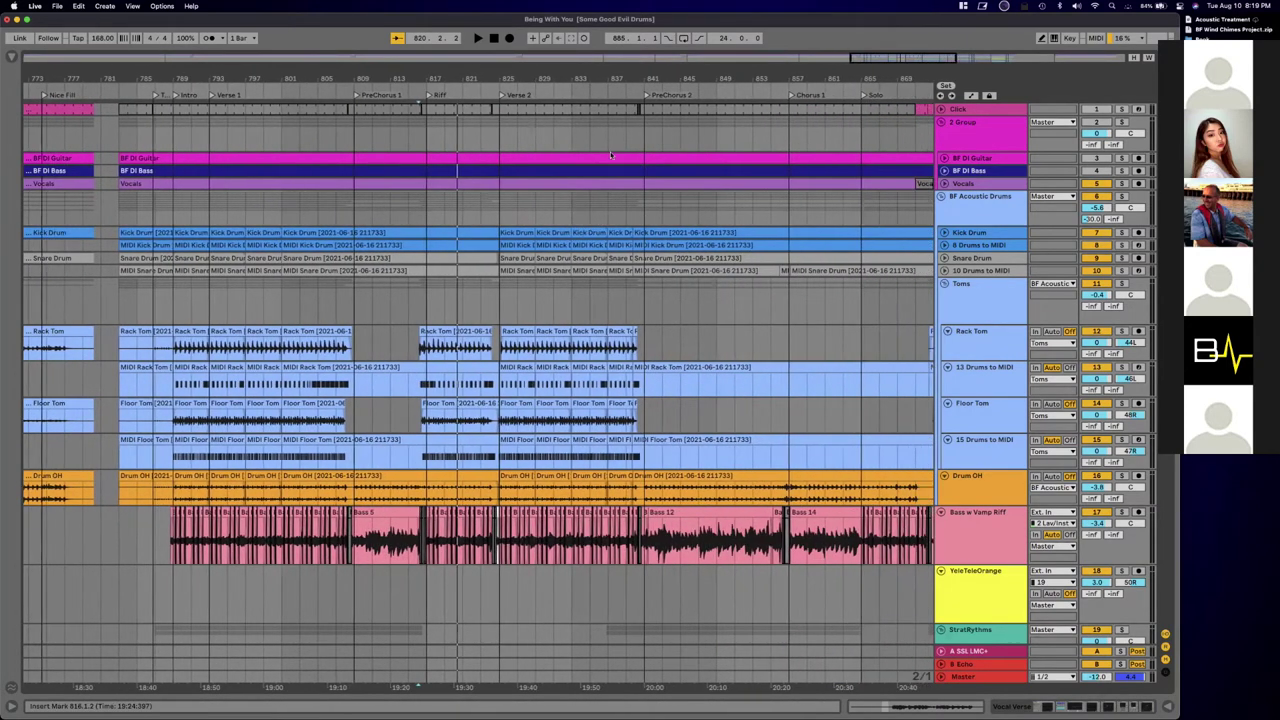
left_click_drag(636, 75, 636, 40)
scroll(760, 220, "right", 10)
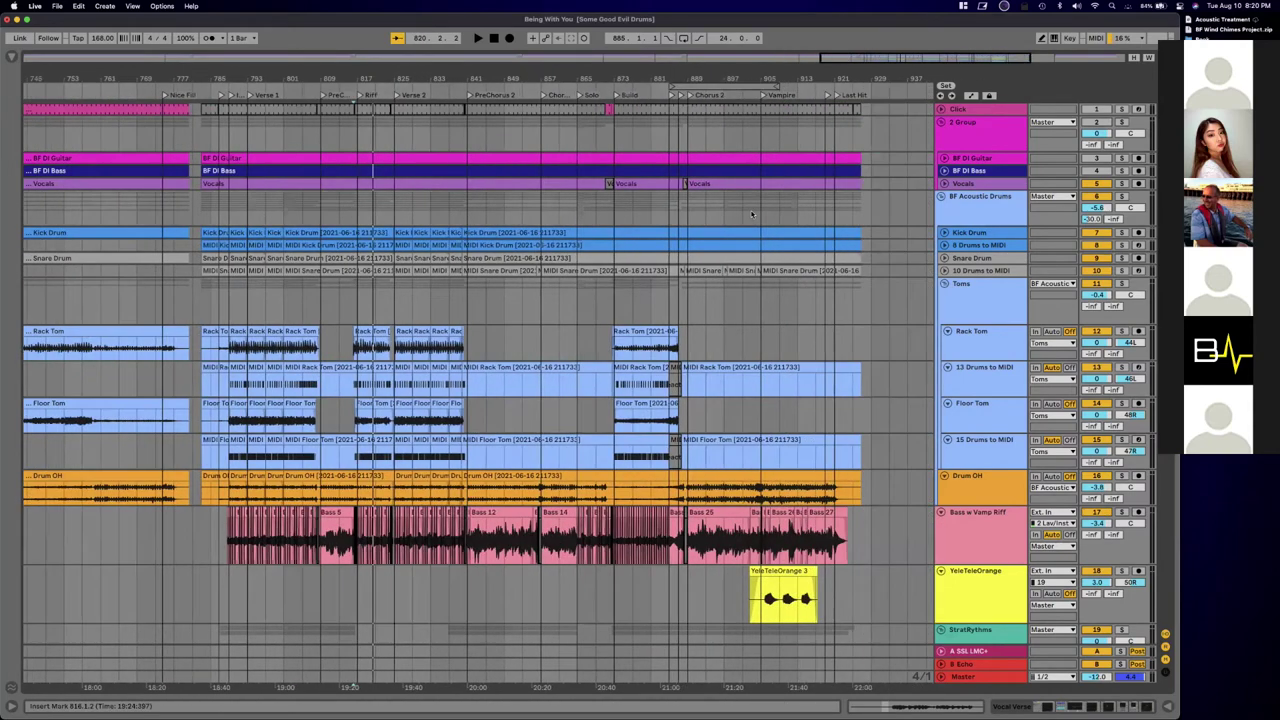
scroll(752, 216, "down", 15)
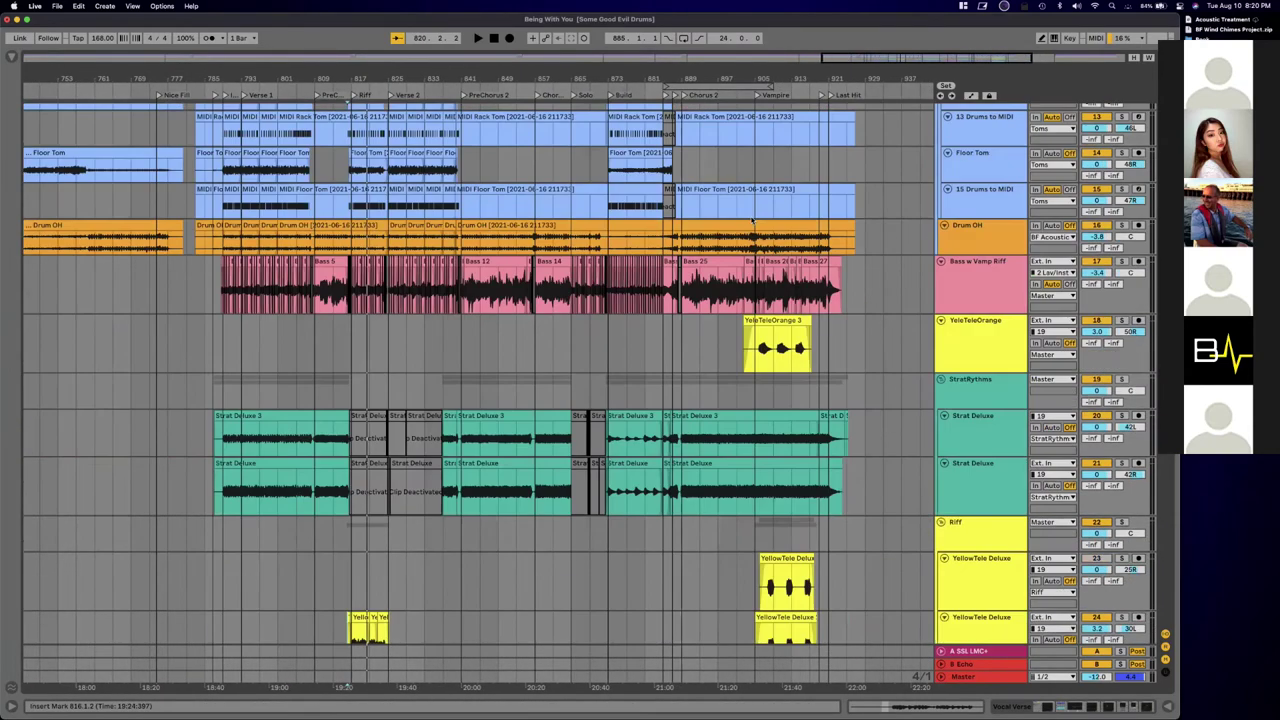
scroll(752, 219, "down", 10)
scroll(752, 219, "left", 3)
scroll(600, 210, "right", 5)
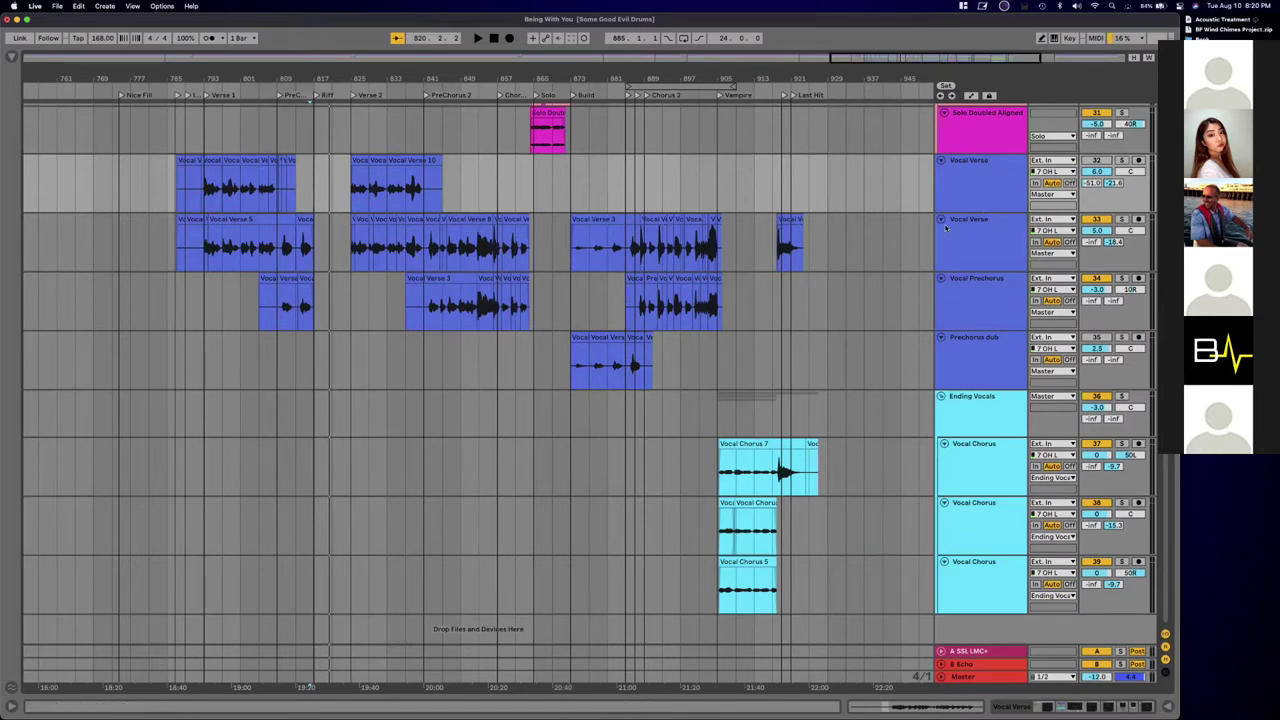
Step: Show the take lanes of the second Vocal Verse track and review which parts of each take are used in the comp
right_click(979, 247)
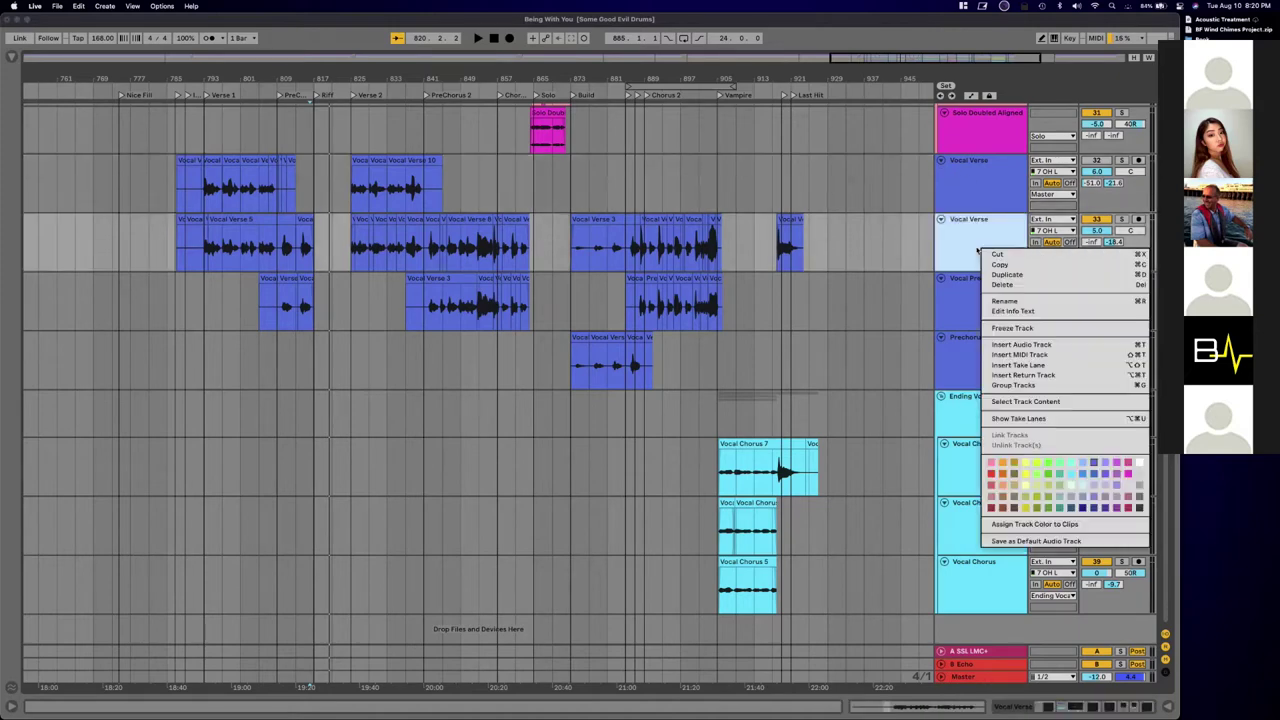
left_click(1042, 418)
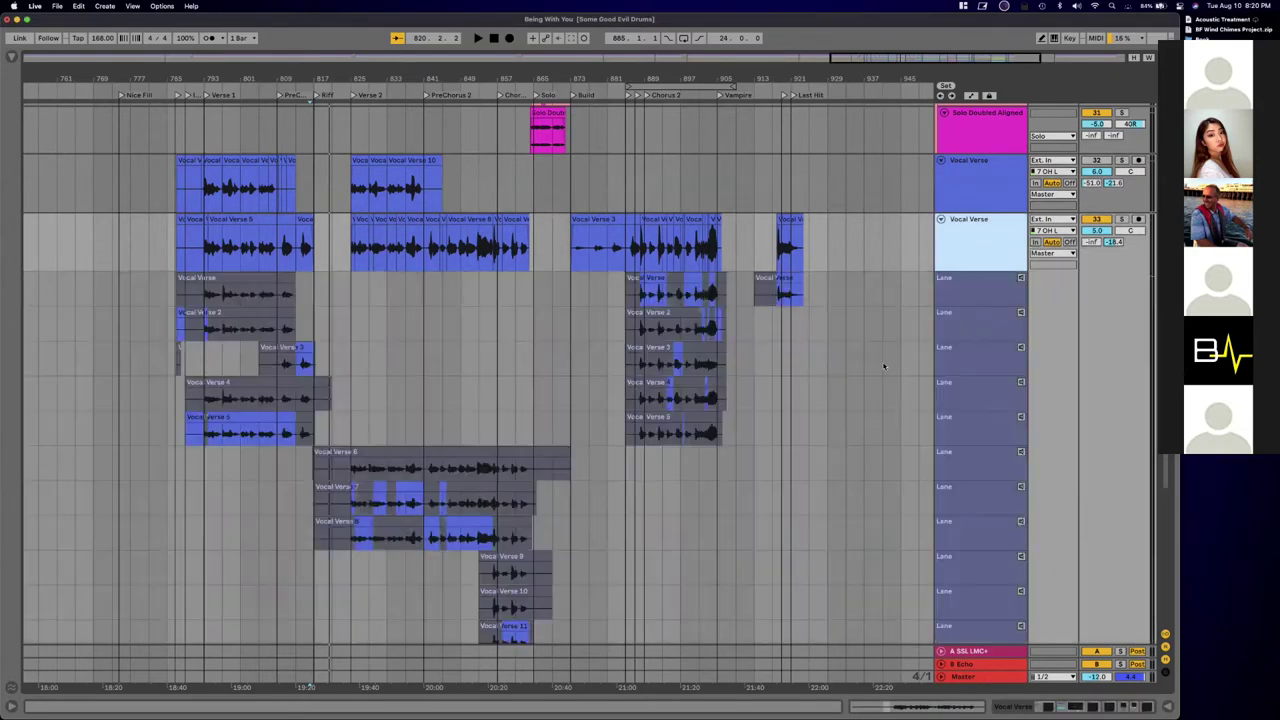
scroll(480, 285, "down", 4)
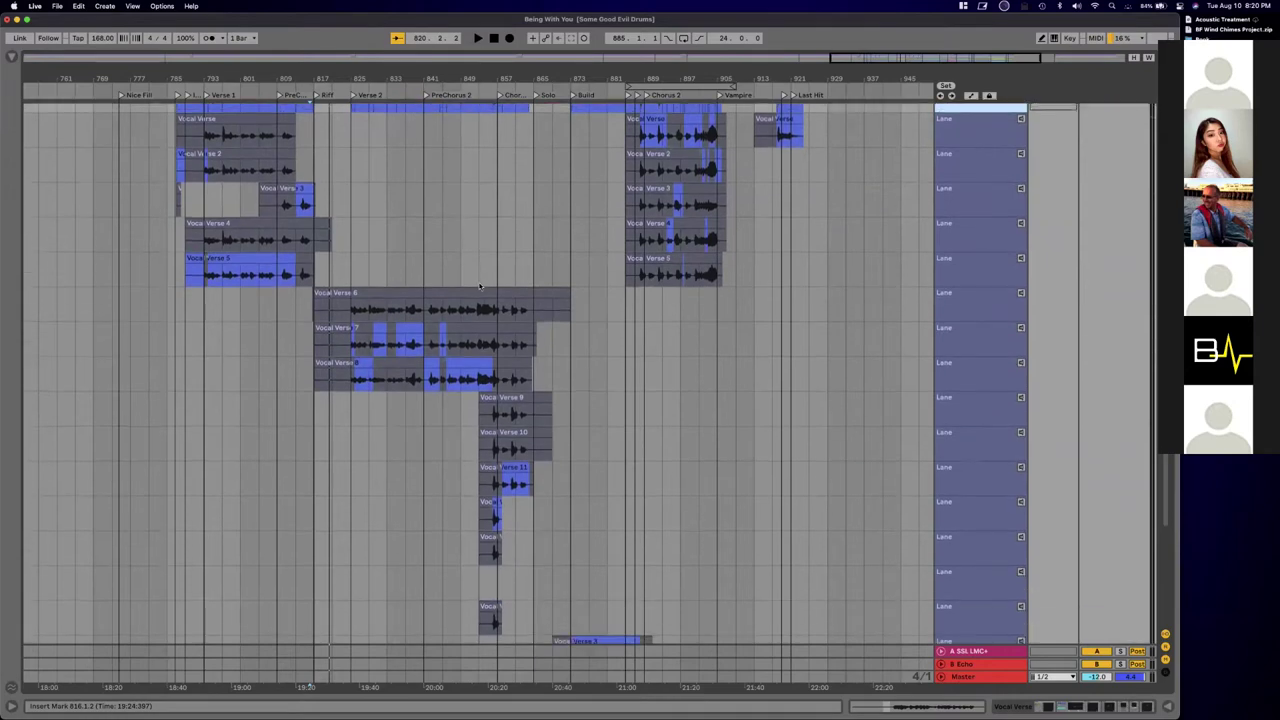
scroll(480, 287, "down", 2)
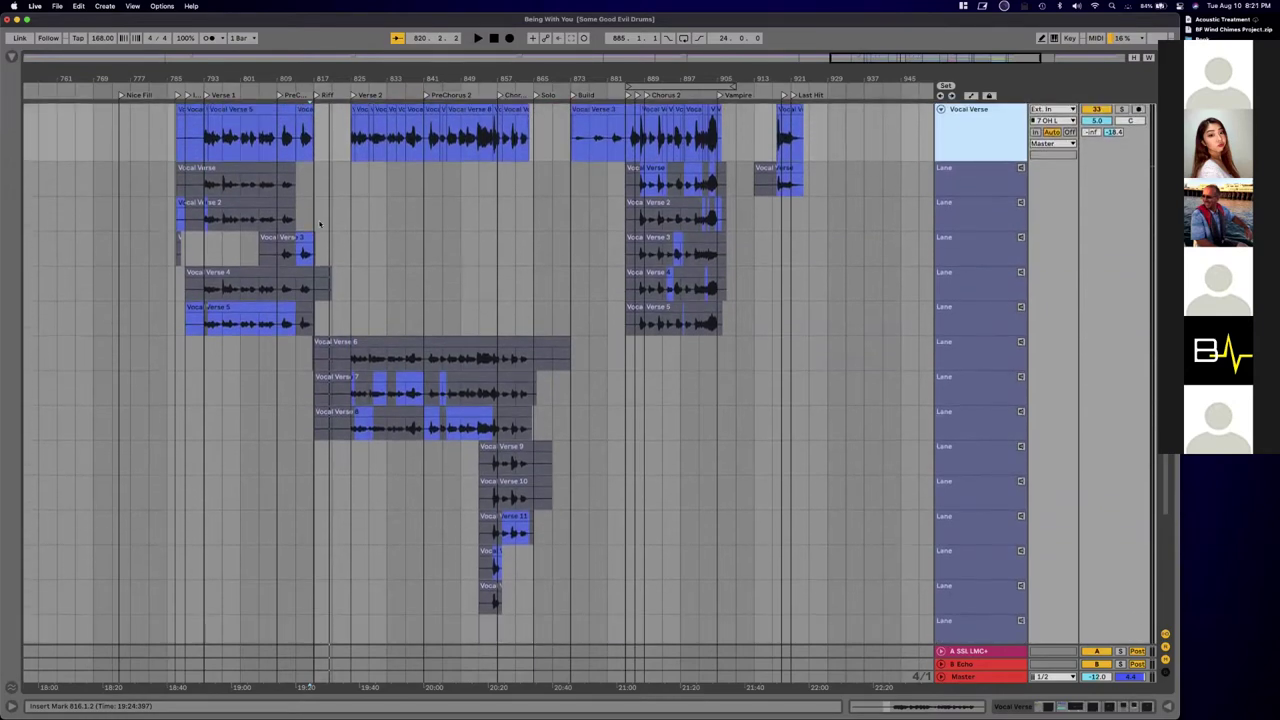
scroll(235, 184, "up", 4)
scroll(230, 187, "down", 4)
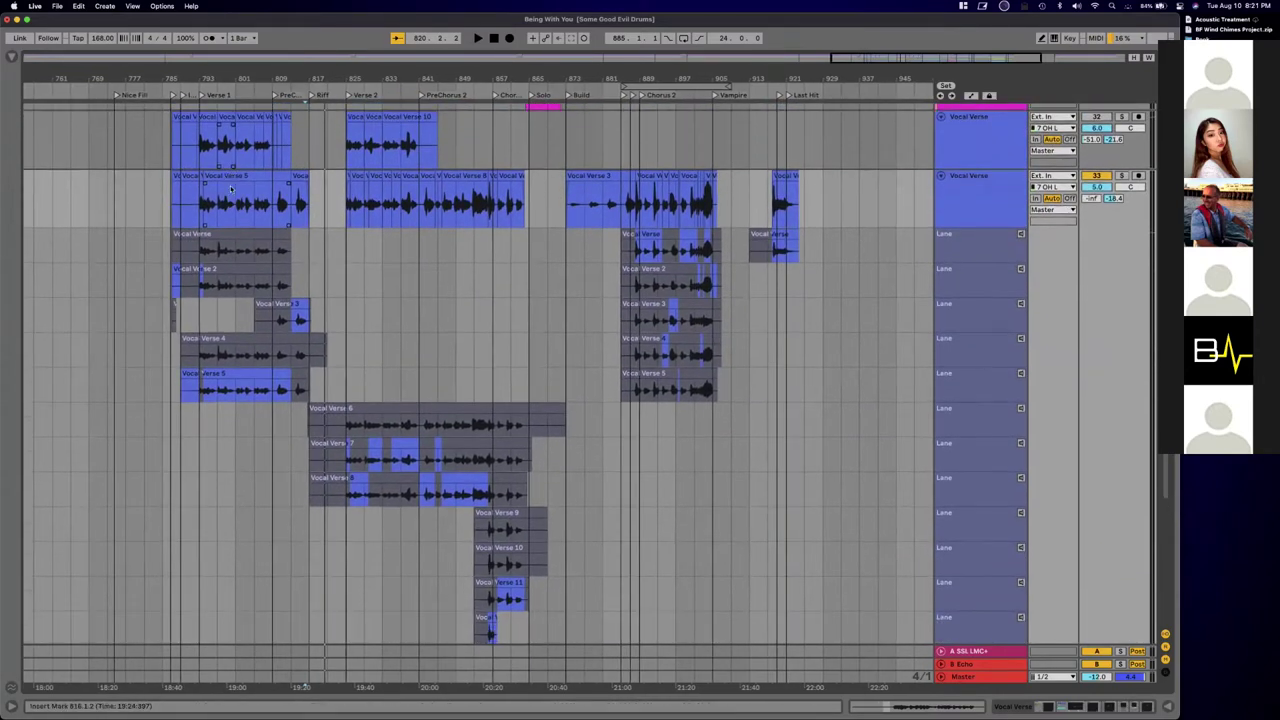
scroll(376, 238, "down", 1)
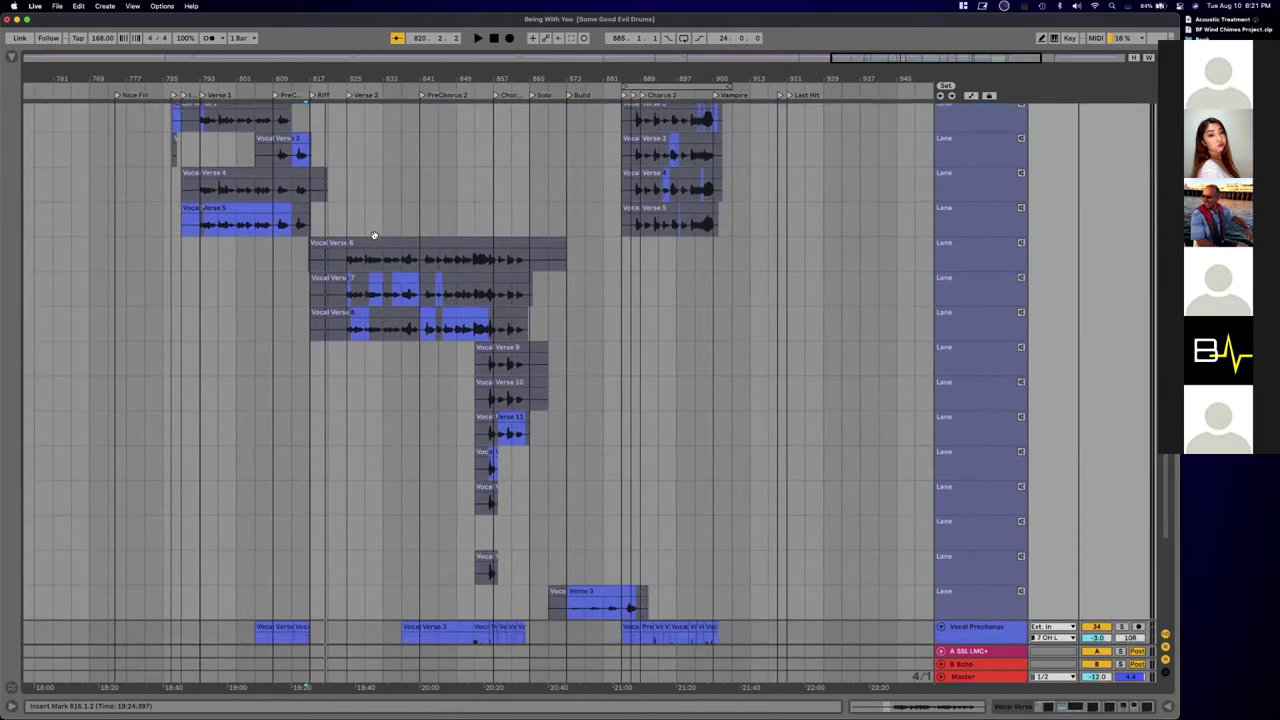
Step: Look over the second Vocal Verse track's take lanes once more and hide them
scroll(376, 238, "up", 1)
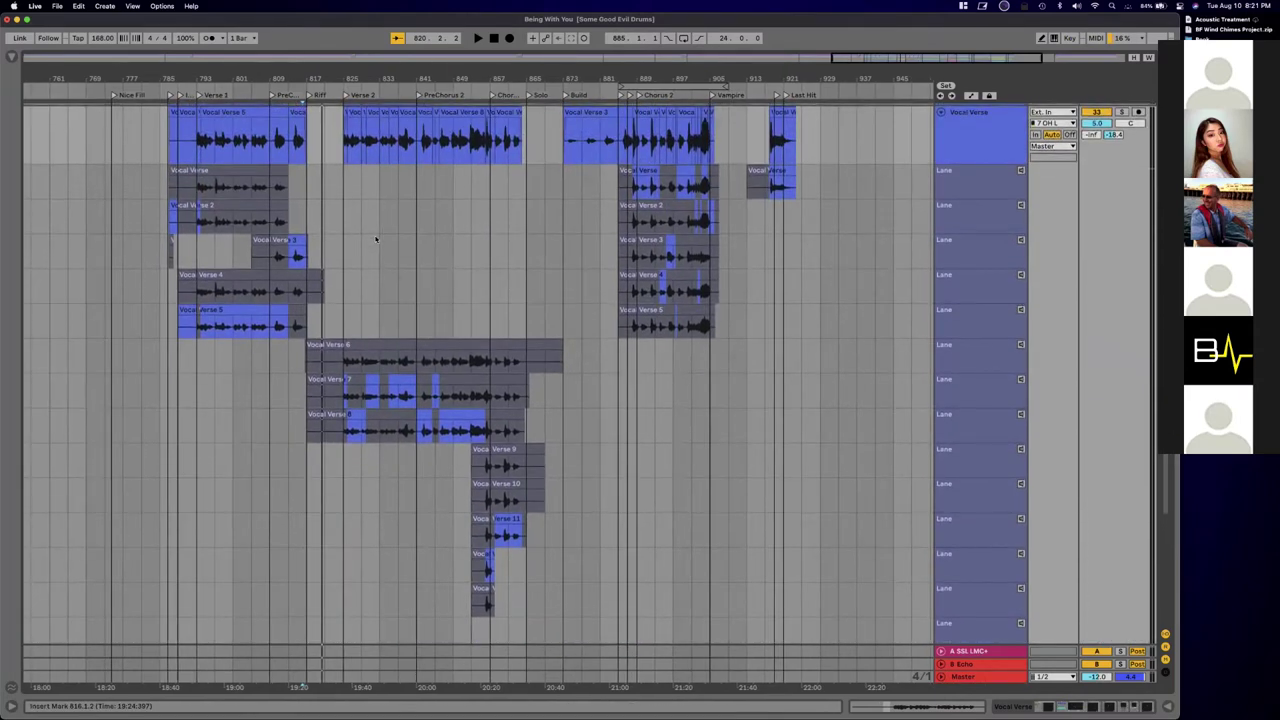
scroll(376, 238, "down", 1)
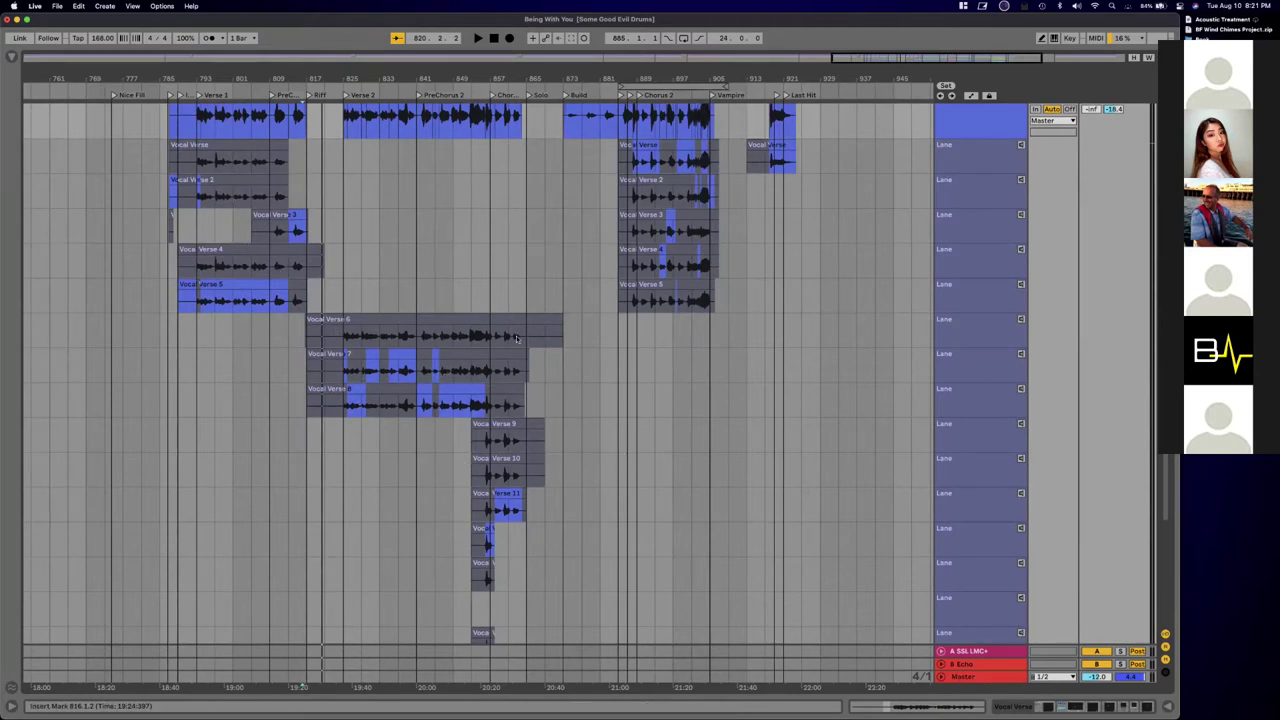
scroll(540, 300, "left", 3)
scroll(559, 249, "up", 2)
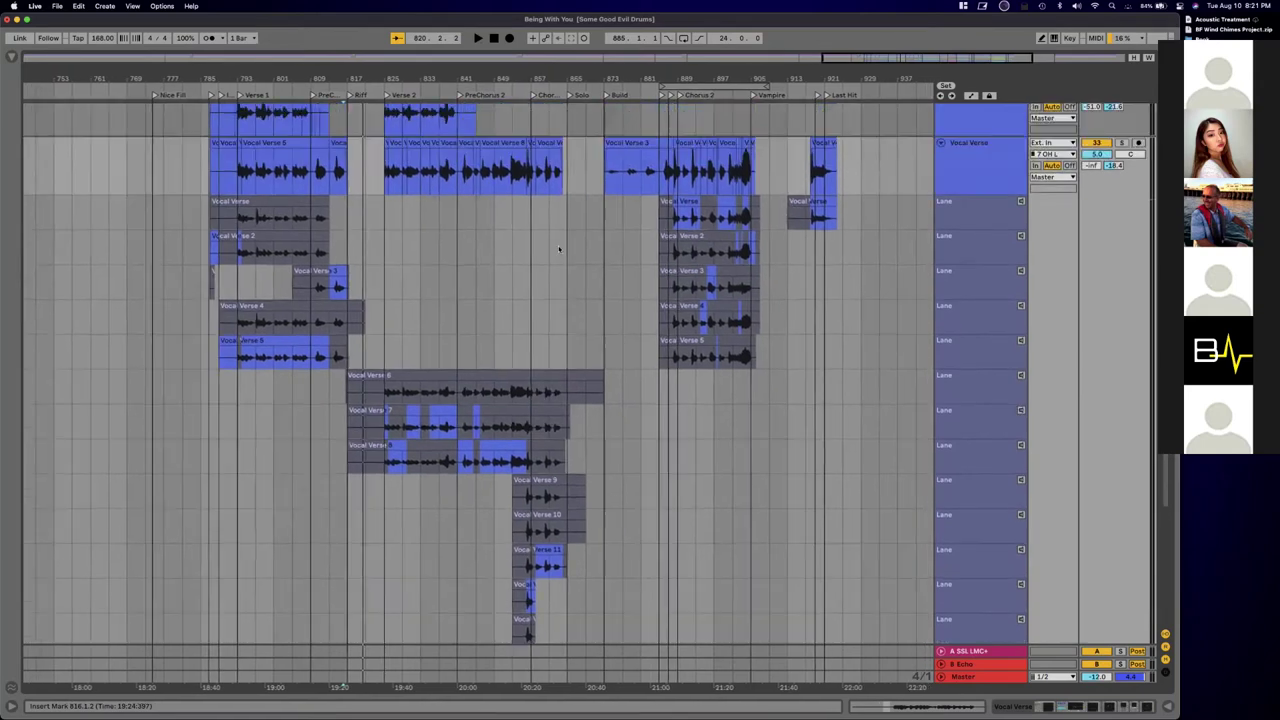
scroll(559, 249, "up", 2)
scroll(700, 220, "right", 1)
right_click(964, 188)
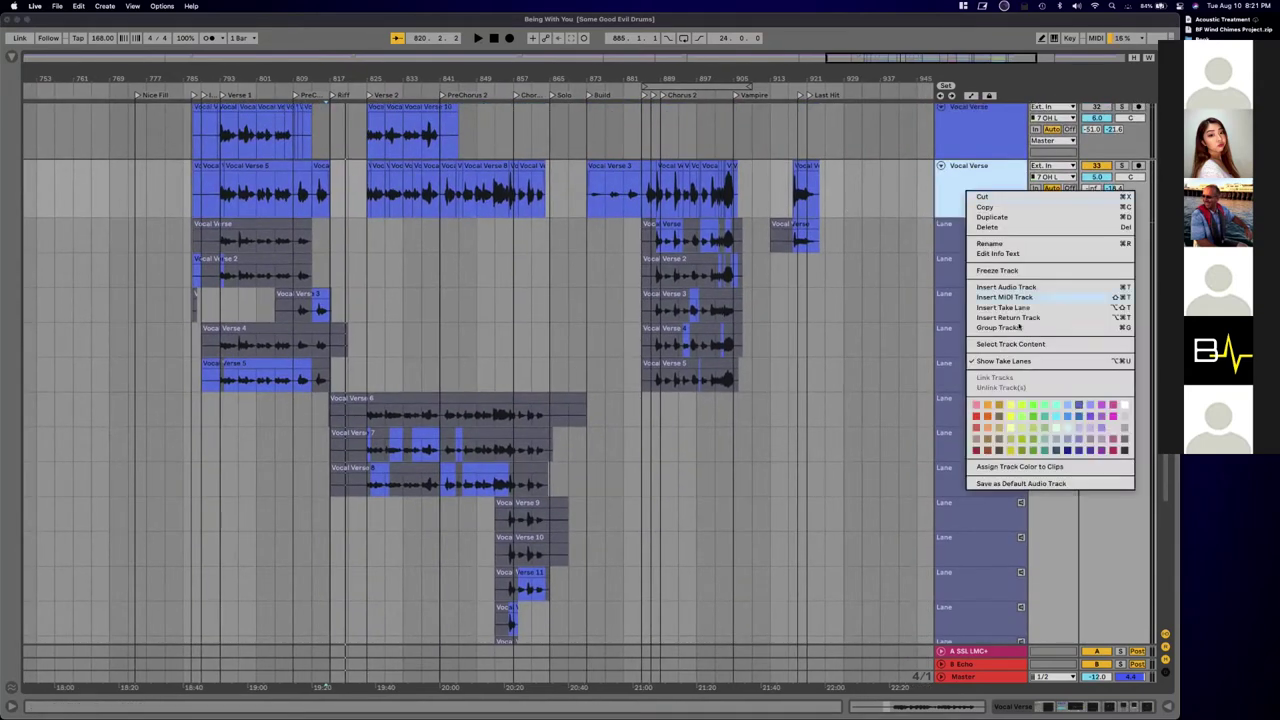
left_click(1018, 361)
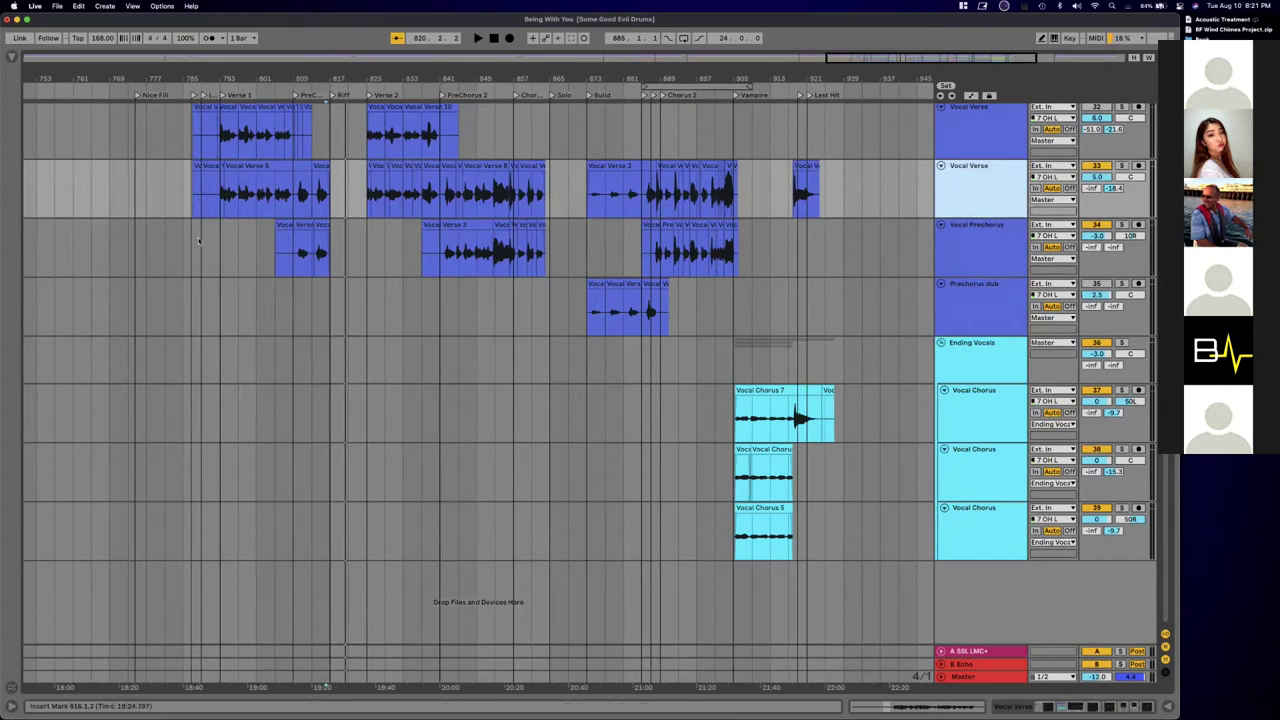
Step: Select bars 789 to 817 on the Vocal Prechorus track, loop that range and start playback
left_click_drag(200, 242, 333, 236)
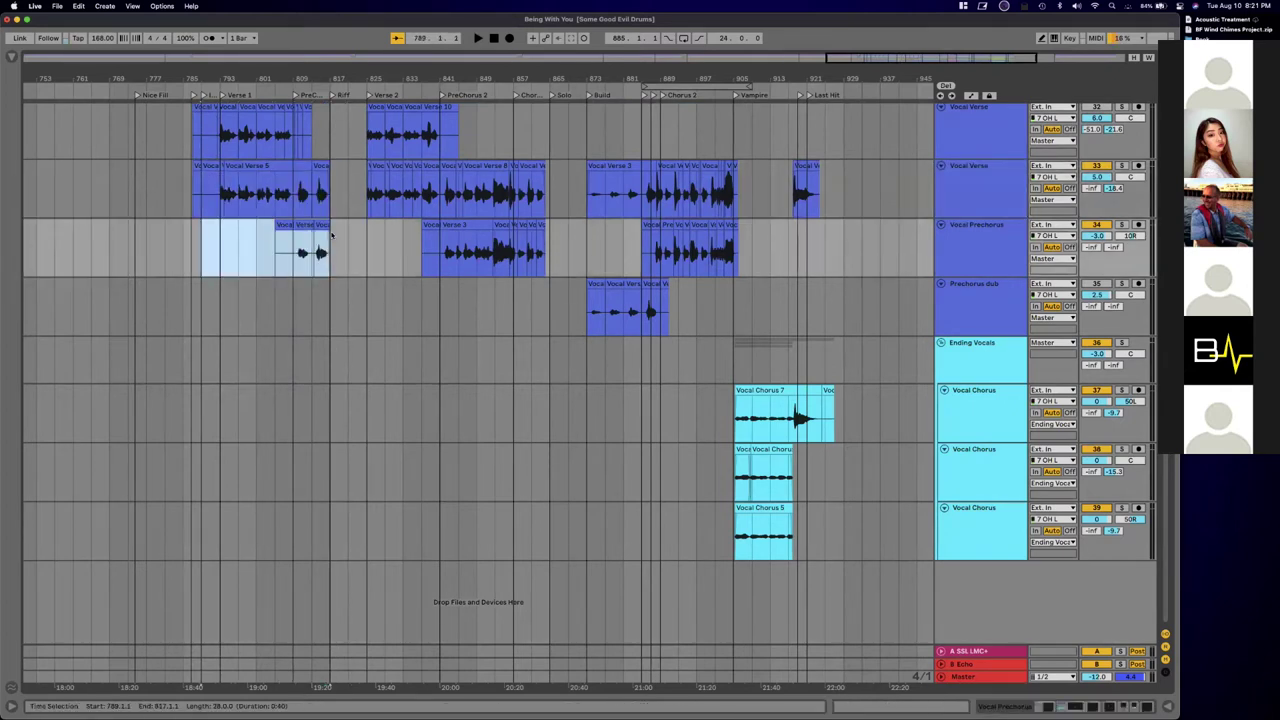
key("super+l")
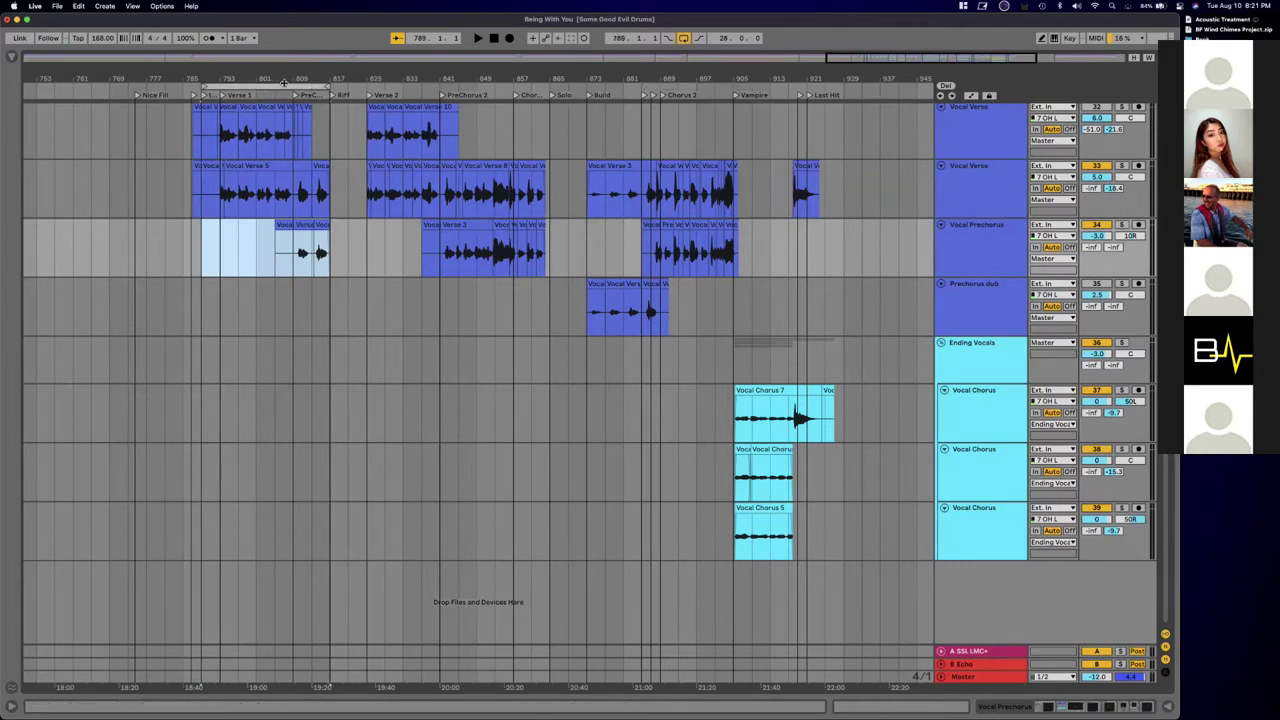
key("space")
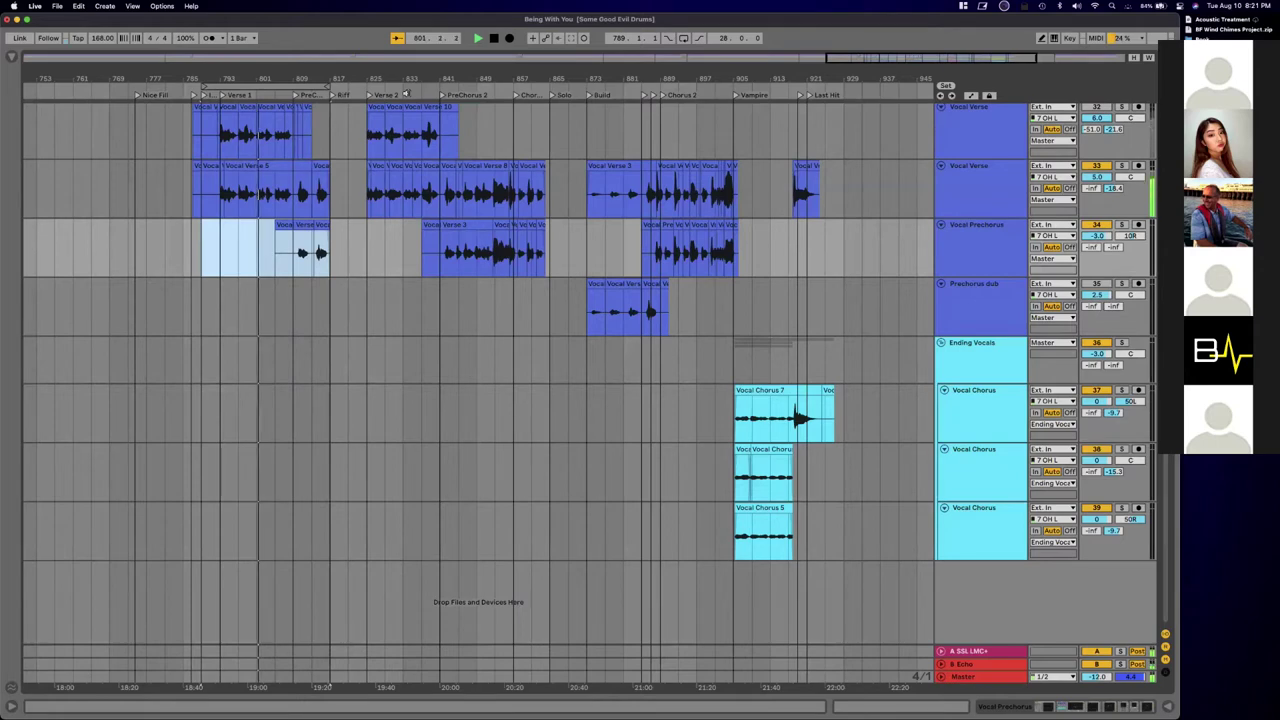
Step: Show the take lanes of the second Vocal Verse track again, enlarged around Verse 1
right_click(969, 182)
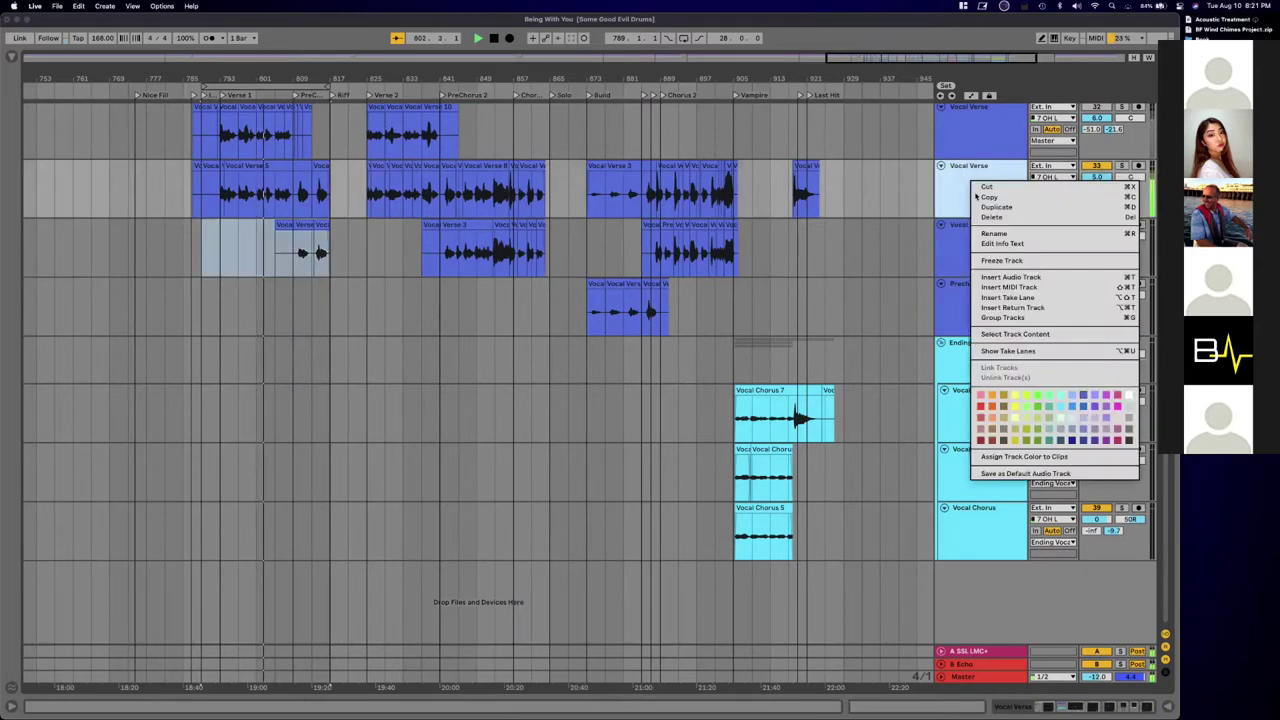
left_click(1003, 352)
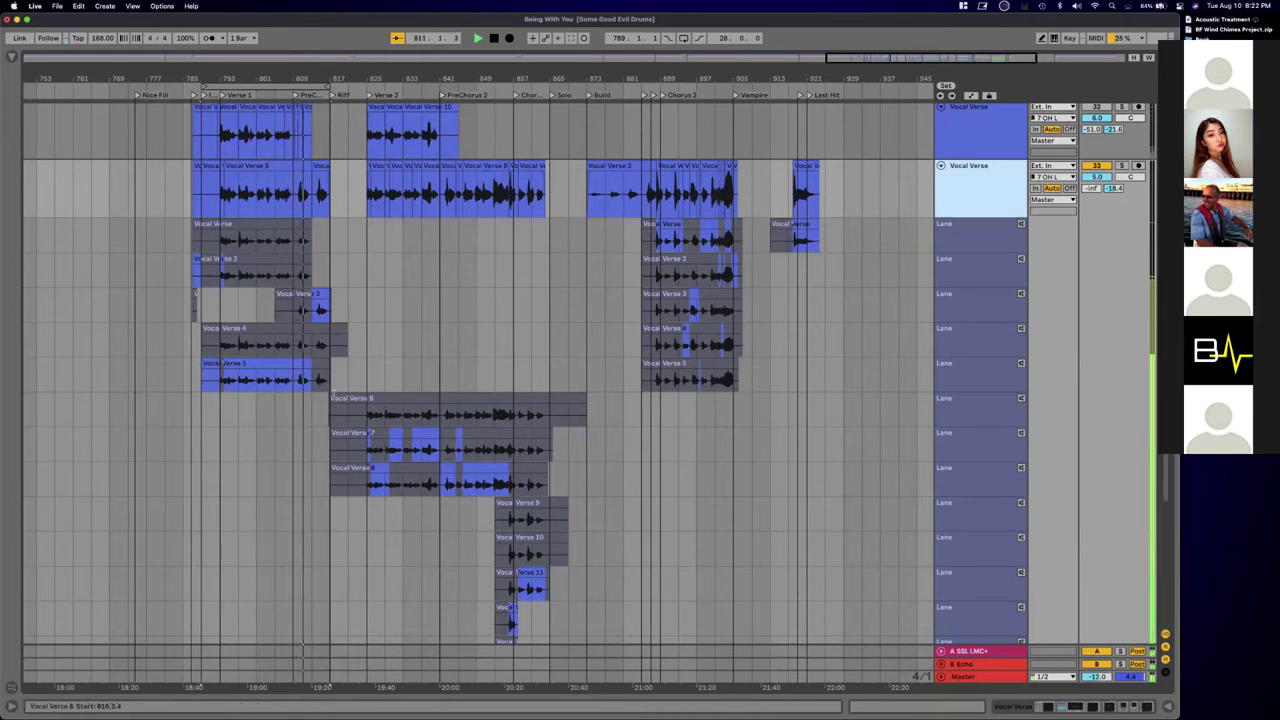
left_click_drag(220, 78, 220, 144)
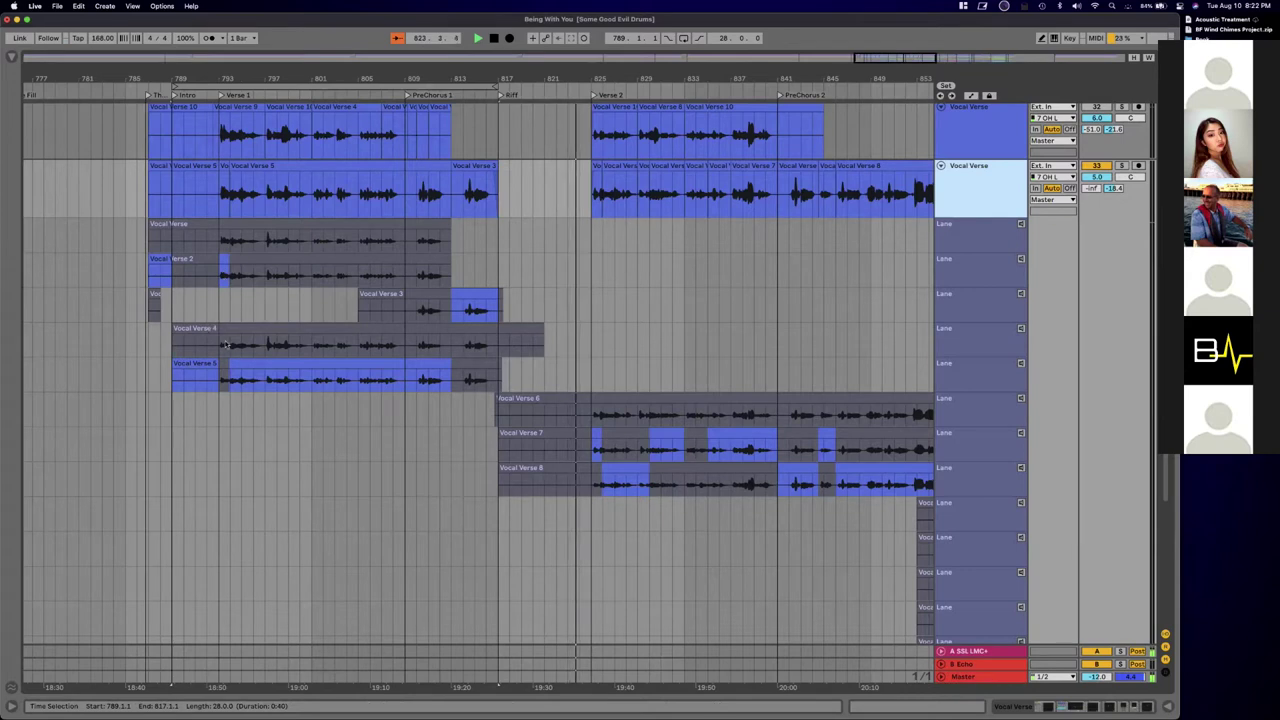
Step: Follow the second Vocal Verse comp during playback, examining which takes are used from Verse 2 through PreChorus 2 and Chorus 1
scroll(540, 452, "right", 3)
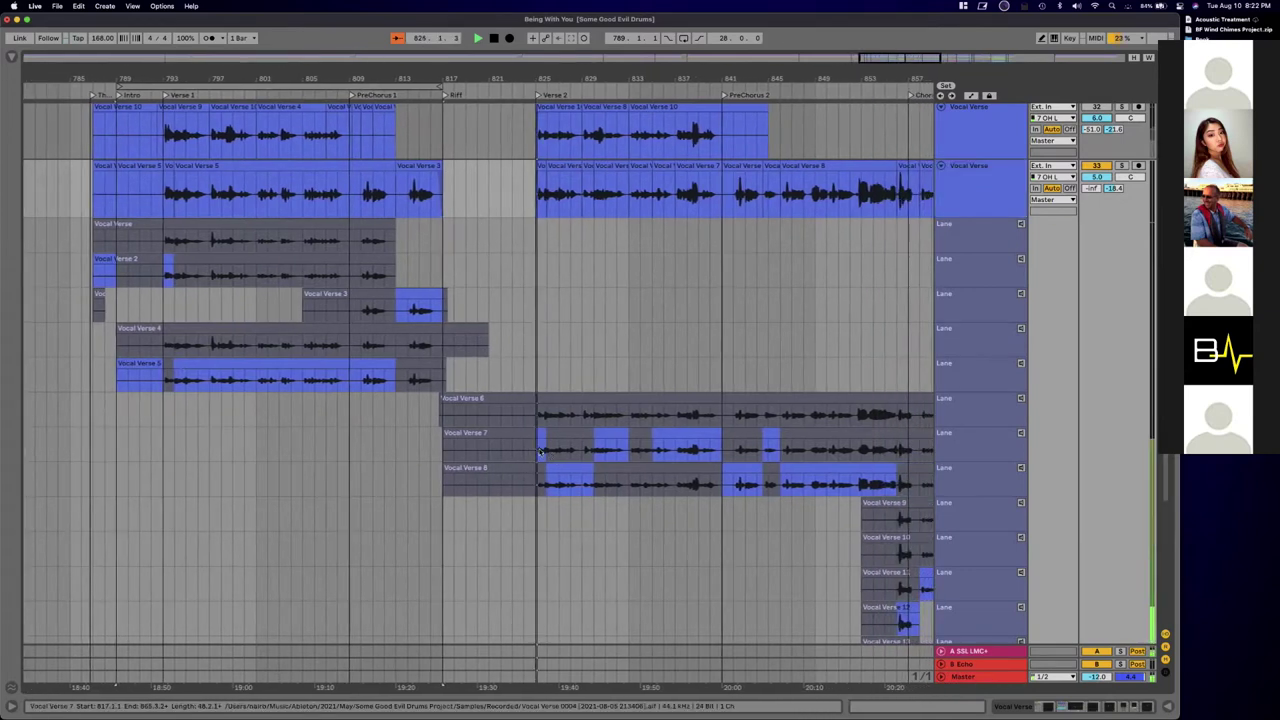
left_click(540, 452)
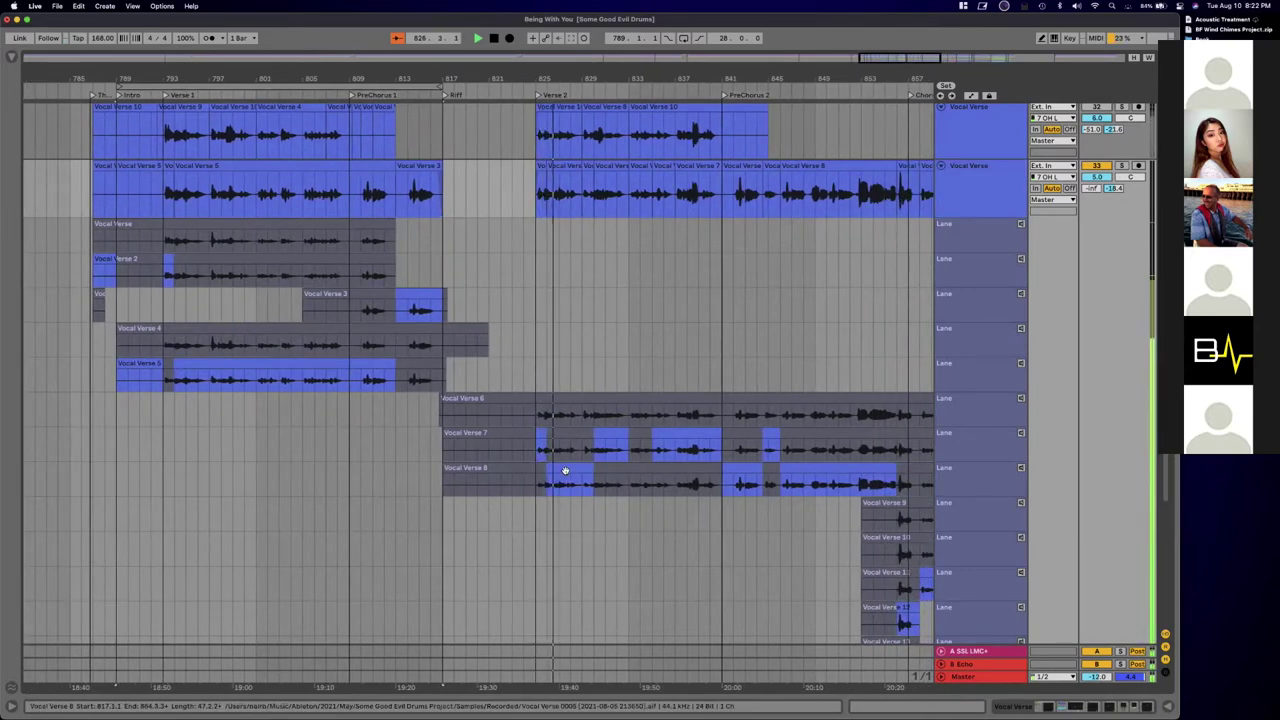
scroll(598, 421, "right", 5)
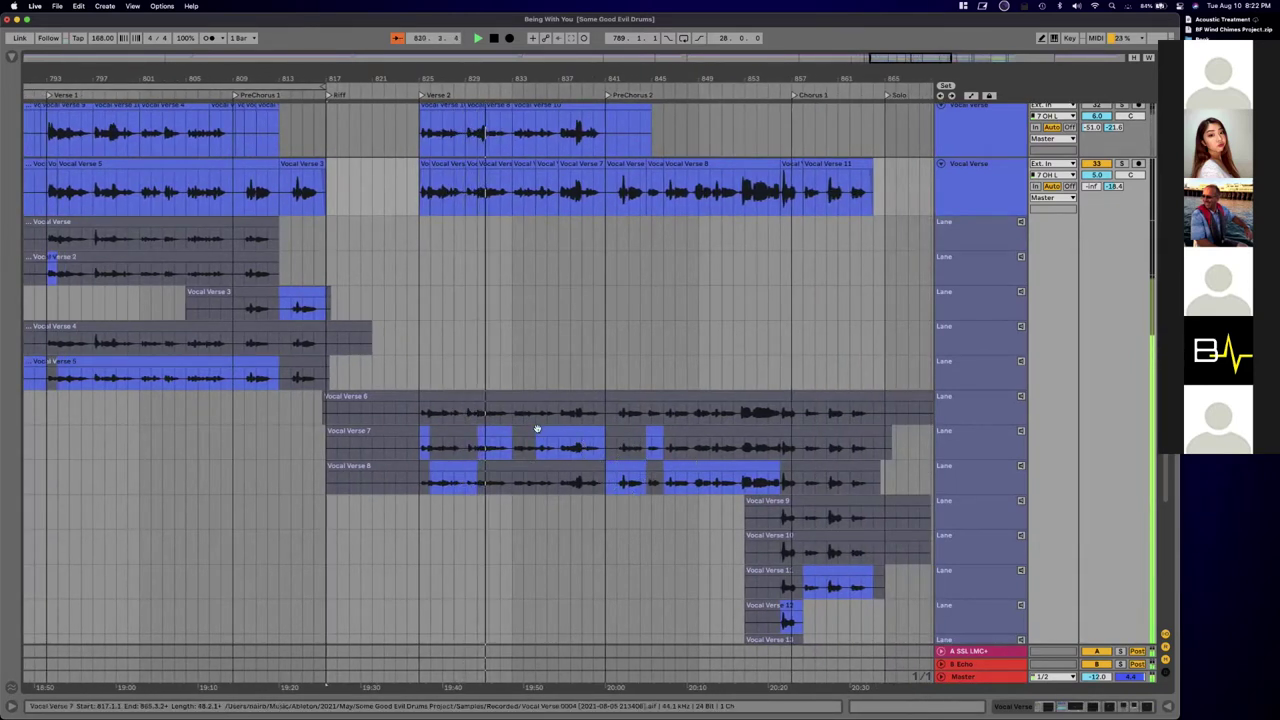
scroll(586, 436, "right", 2)
scroll(550, 429, "right", 2)
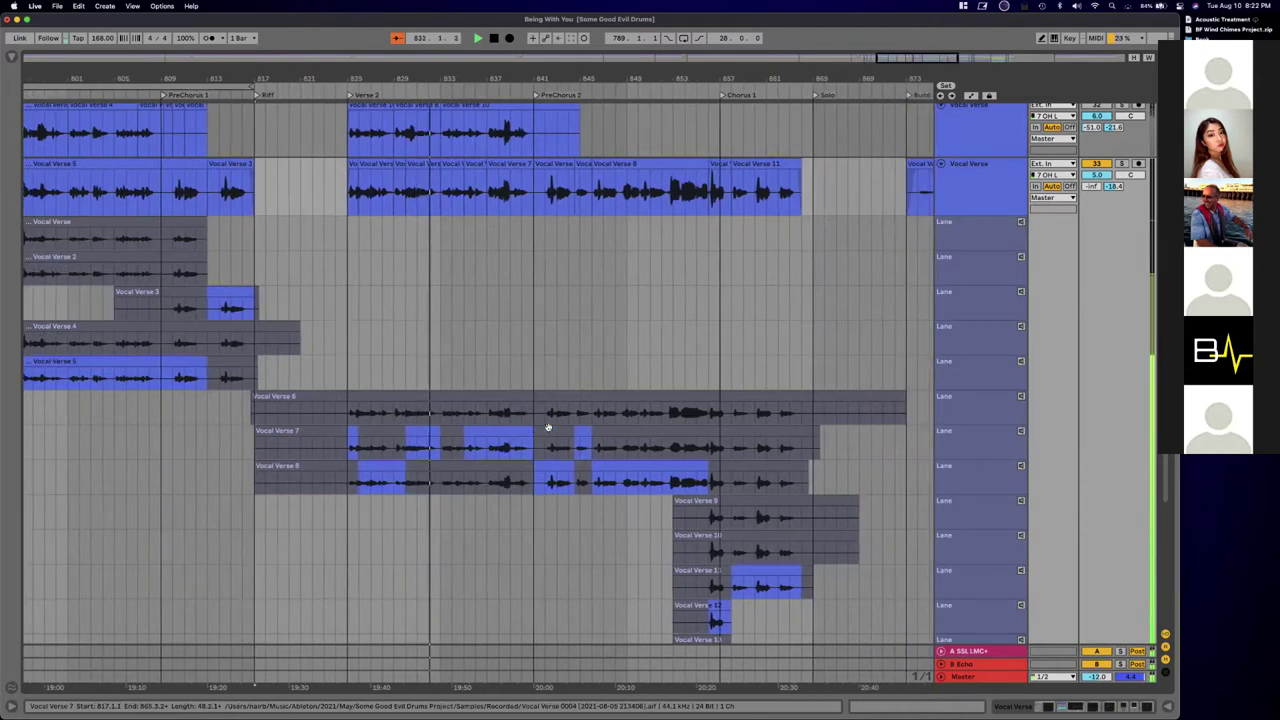
scroll(521, 392, "down", 2)
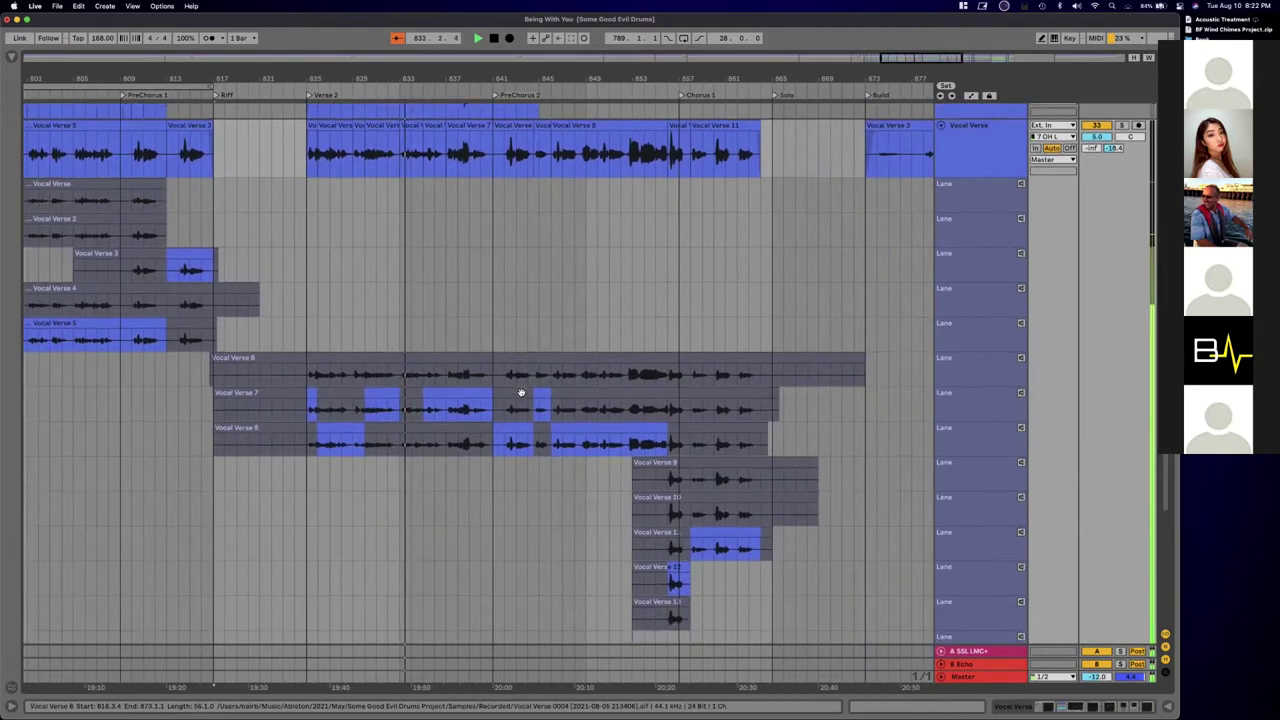
scroll(448, 380, "up", 2)
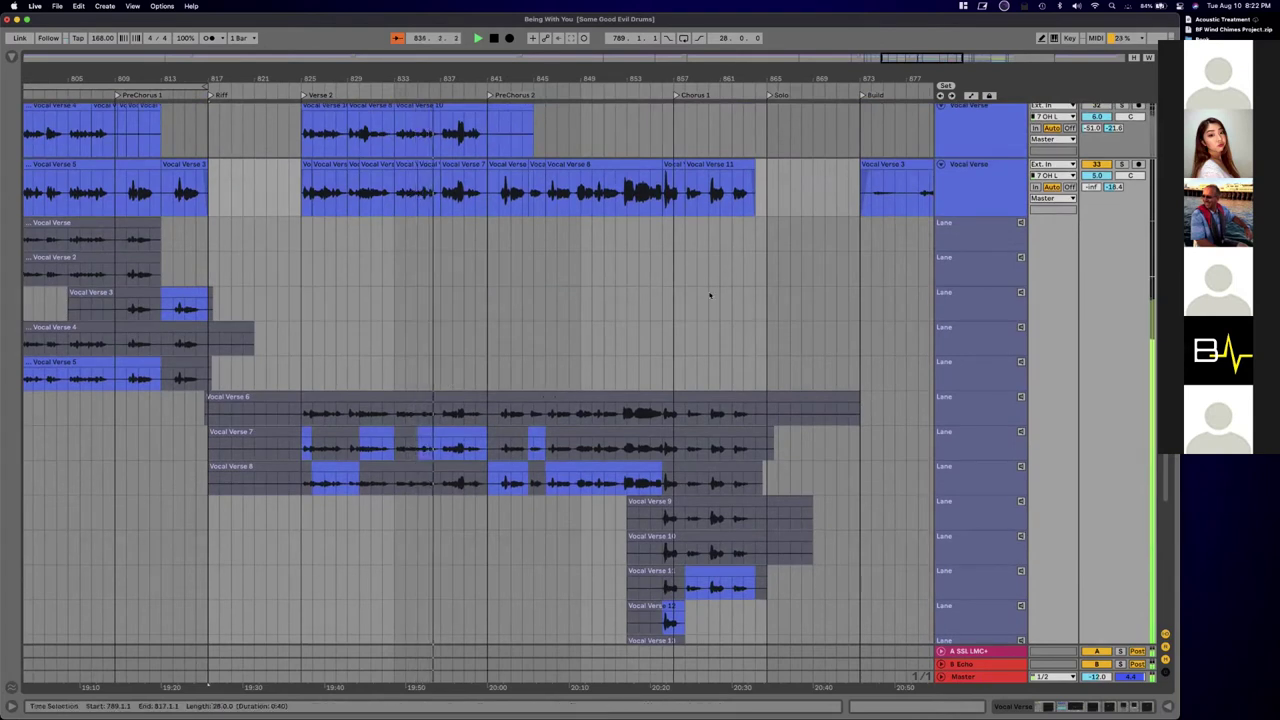
scroll(709, 292, "right", 3)
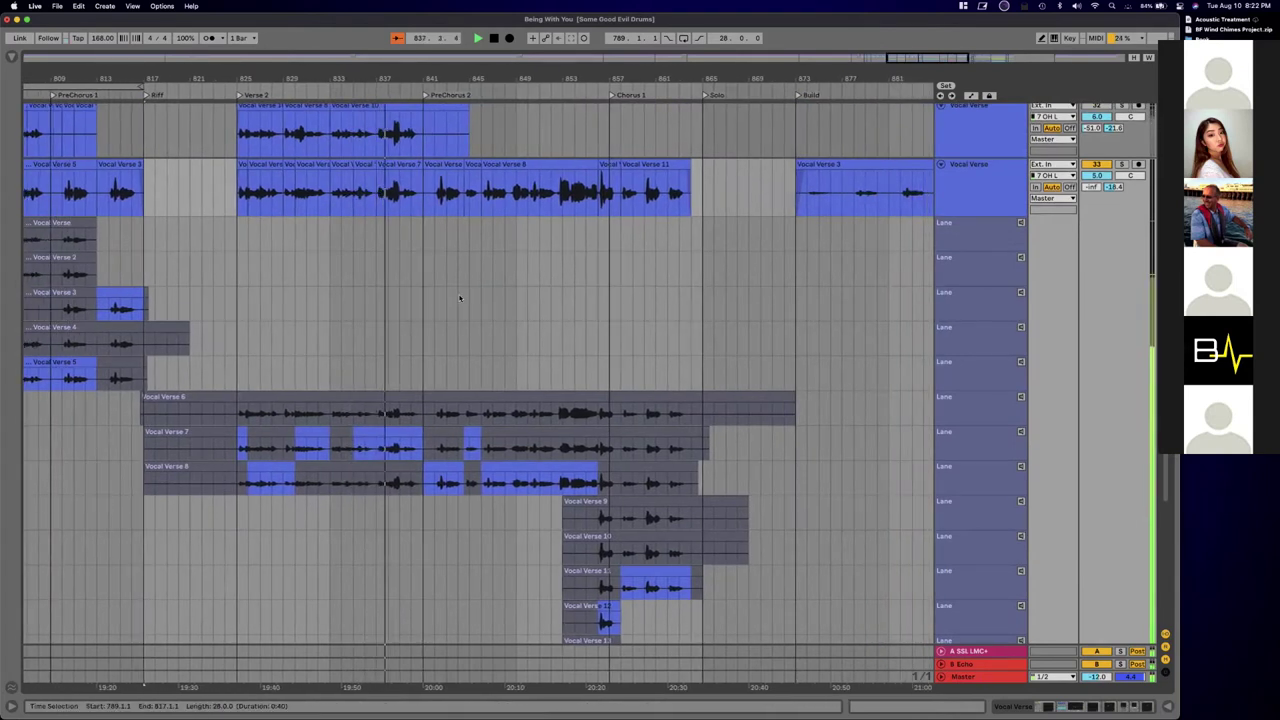
scroll(469, 336, "right", 3)
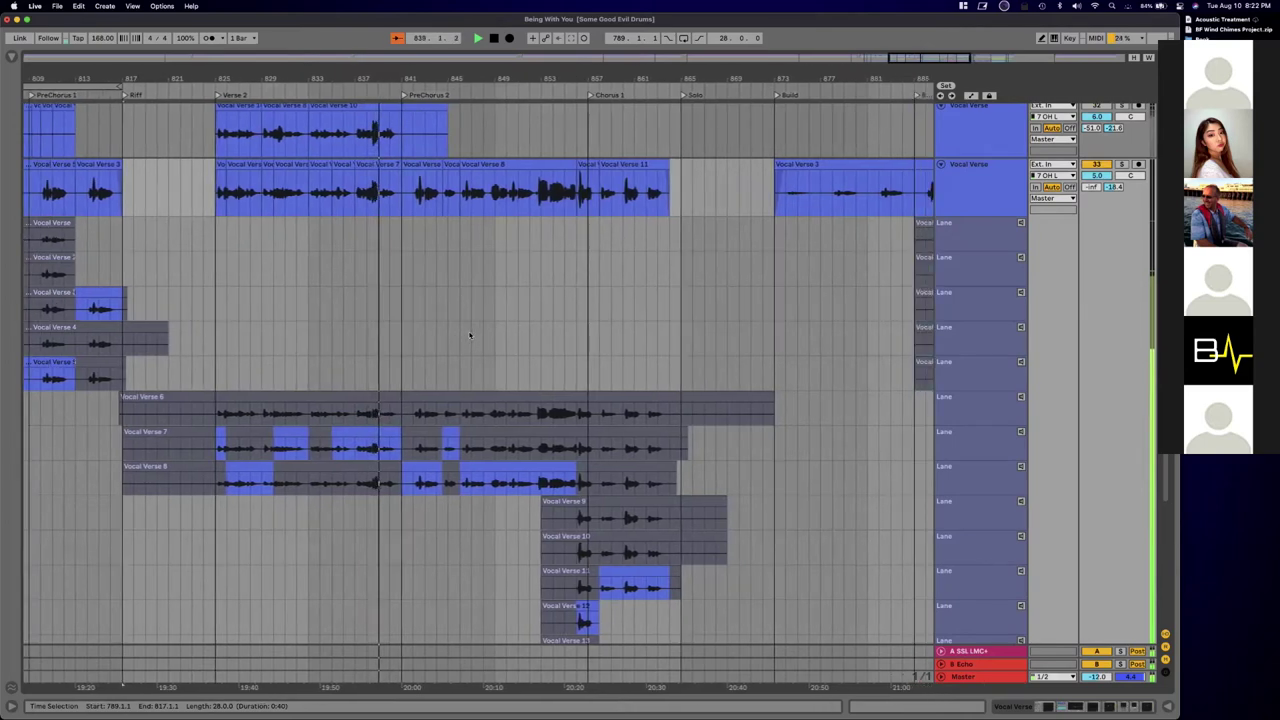
scroll(469, 336, "down", 5)
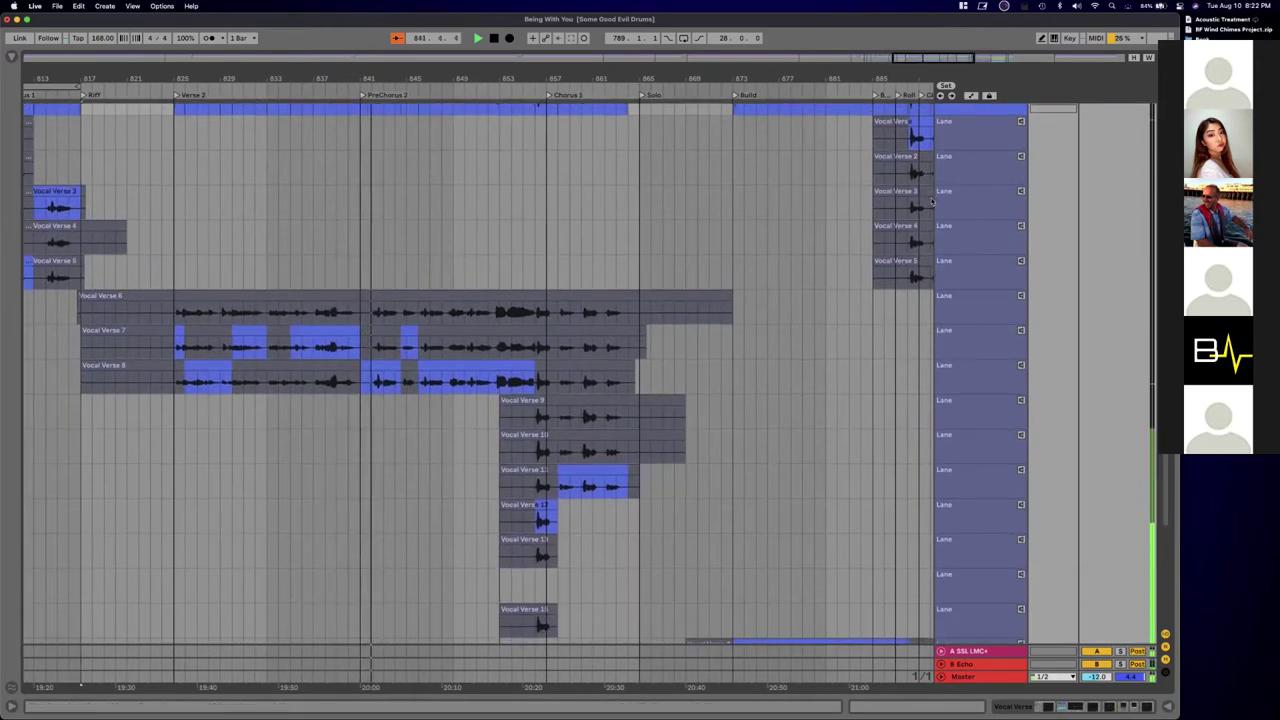
Step: Show the take lanes of the Vocal Prechorus track and bring its PreChorus 2 and Chorus 1 takes into view
scroll(965, 124, "up", 1)
scroll(965, 124, "down", 8)
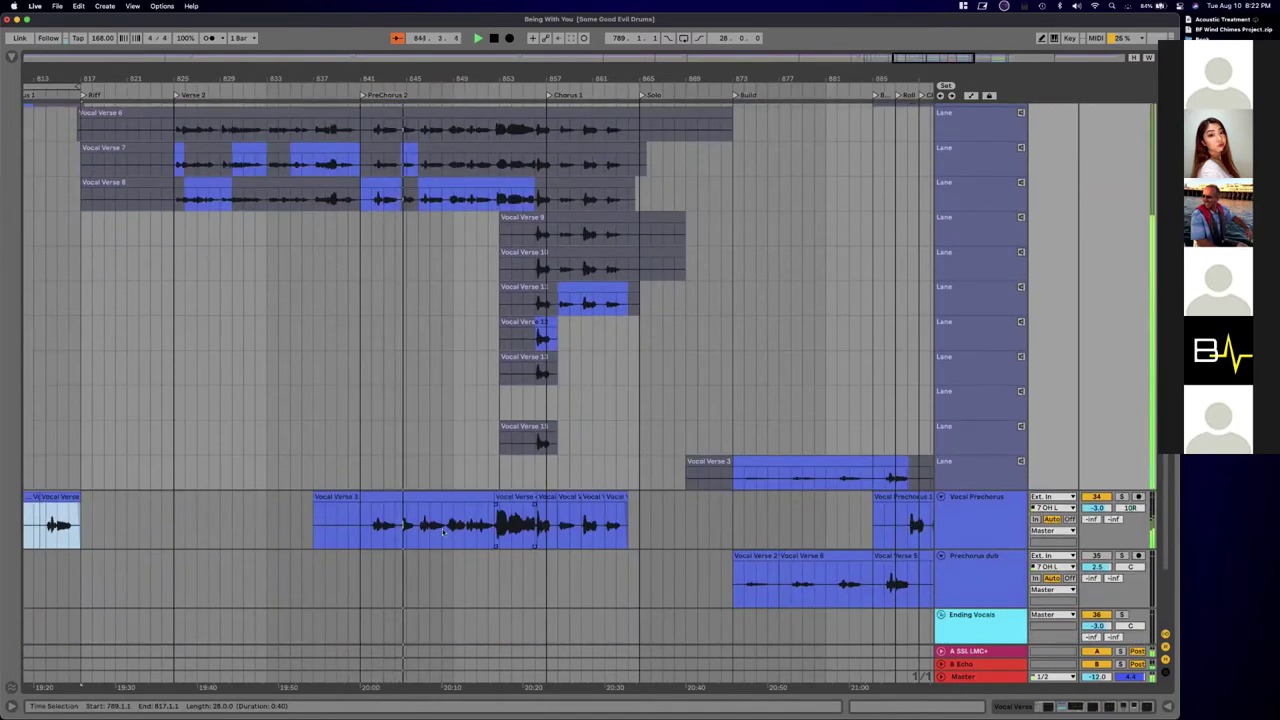
right_click(1005, 522)
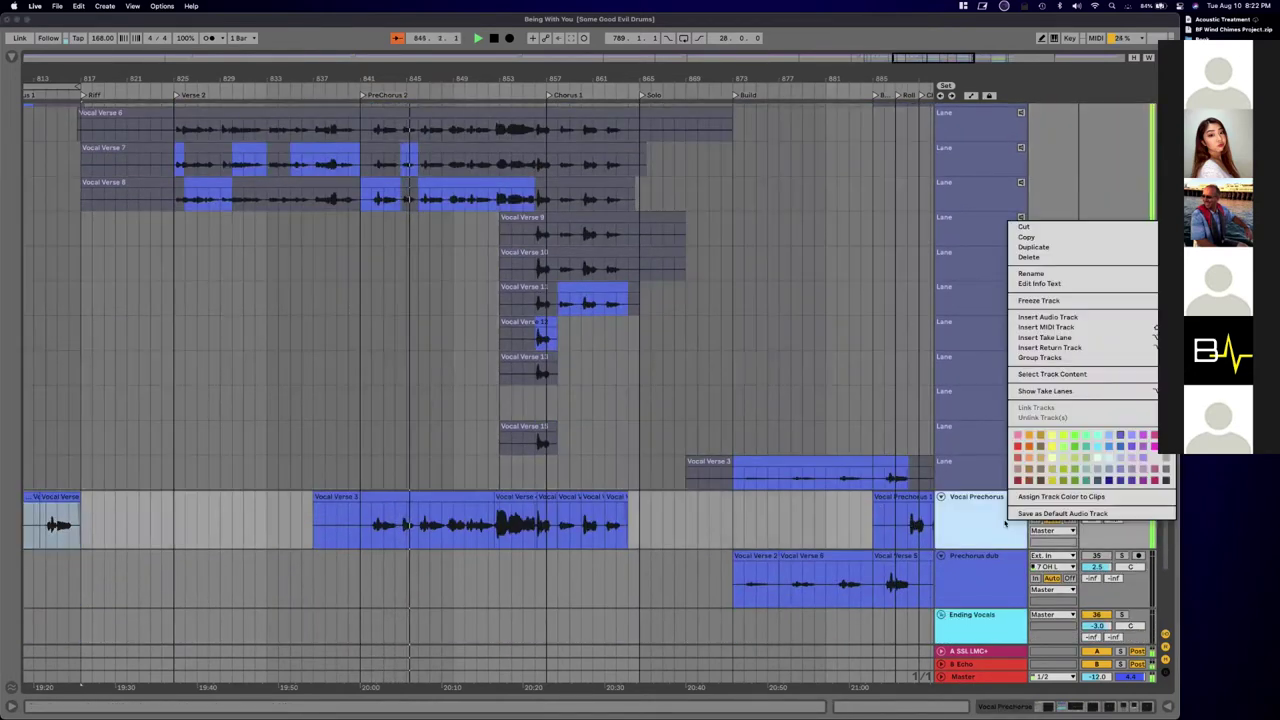
left_click(1045, 391)
scroll(675, 490, "down", 2)
scroll(675, 490, "down", 3)
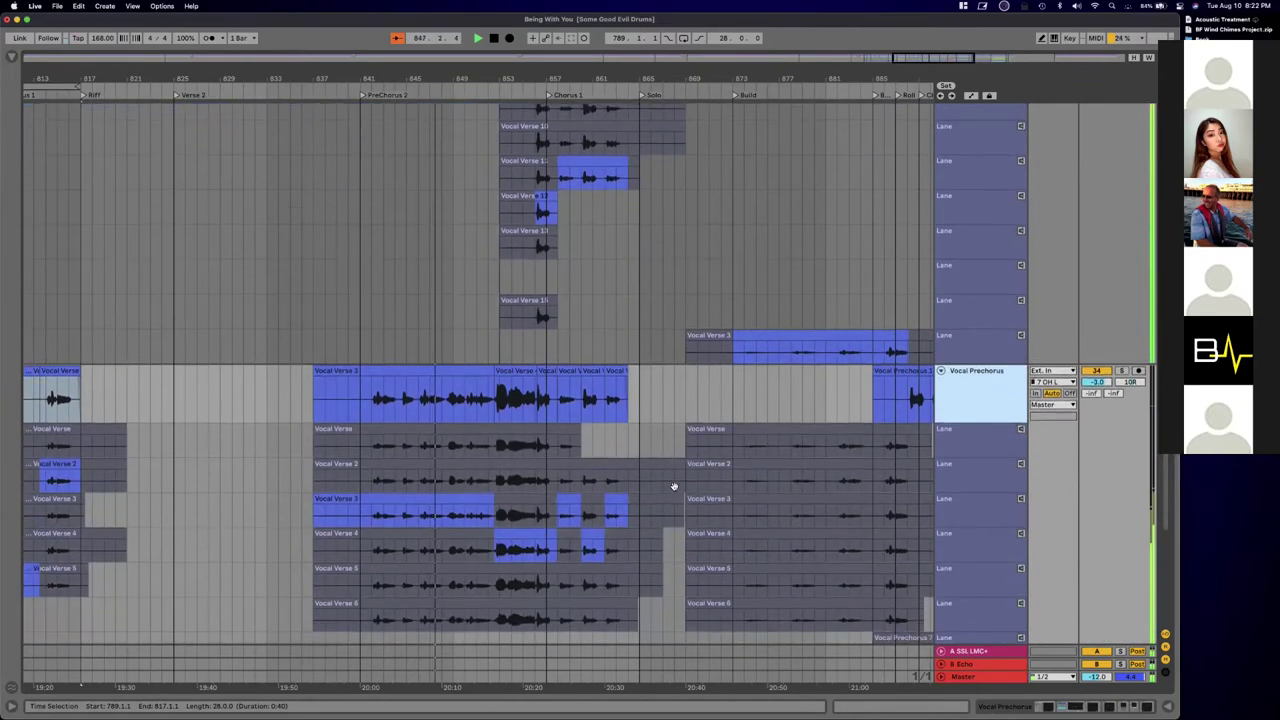
scroll(512, 497, "down", 2)
scroll(512, 497, "down", 1)
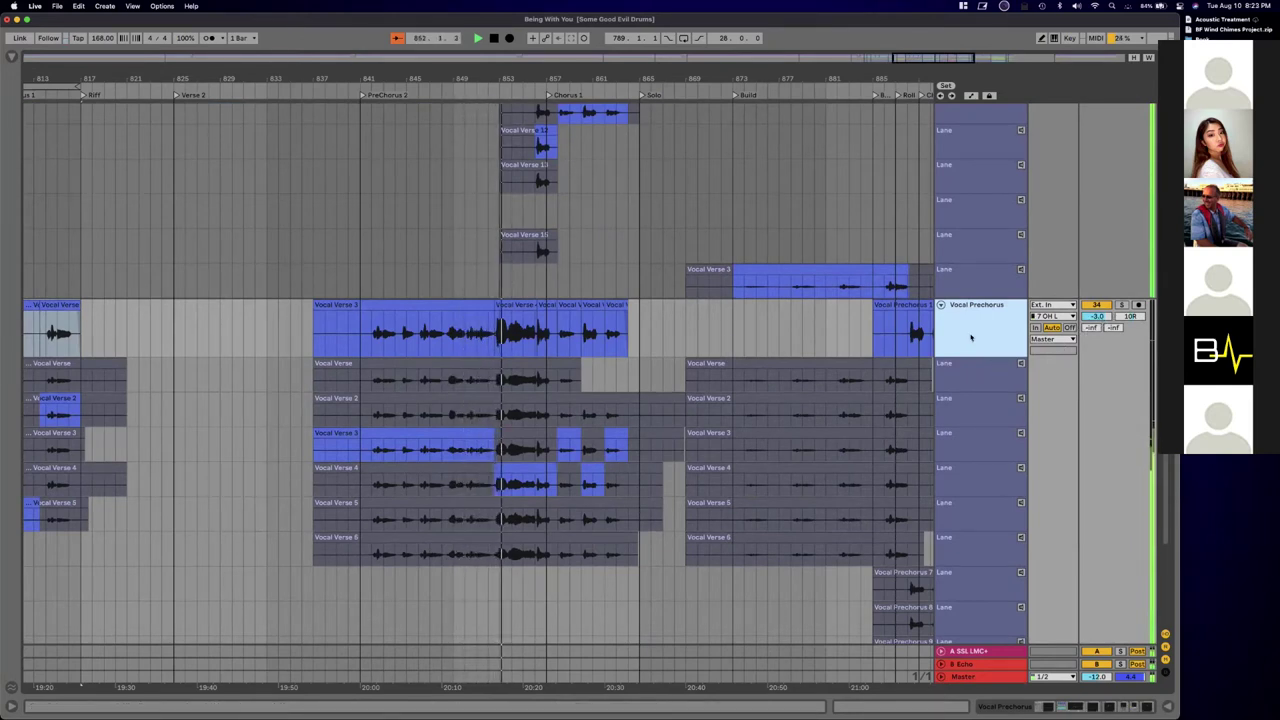
Step: Compare the take lanes of the Vocal Verse and Vocal Prechorus tracks from PreChorus 2 through Chorus 2, ending at the Solo tracks
scroll(970, 337, "up", 10)
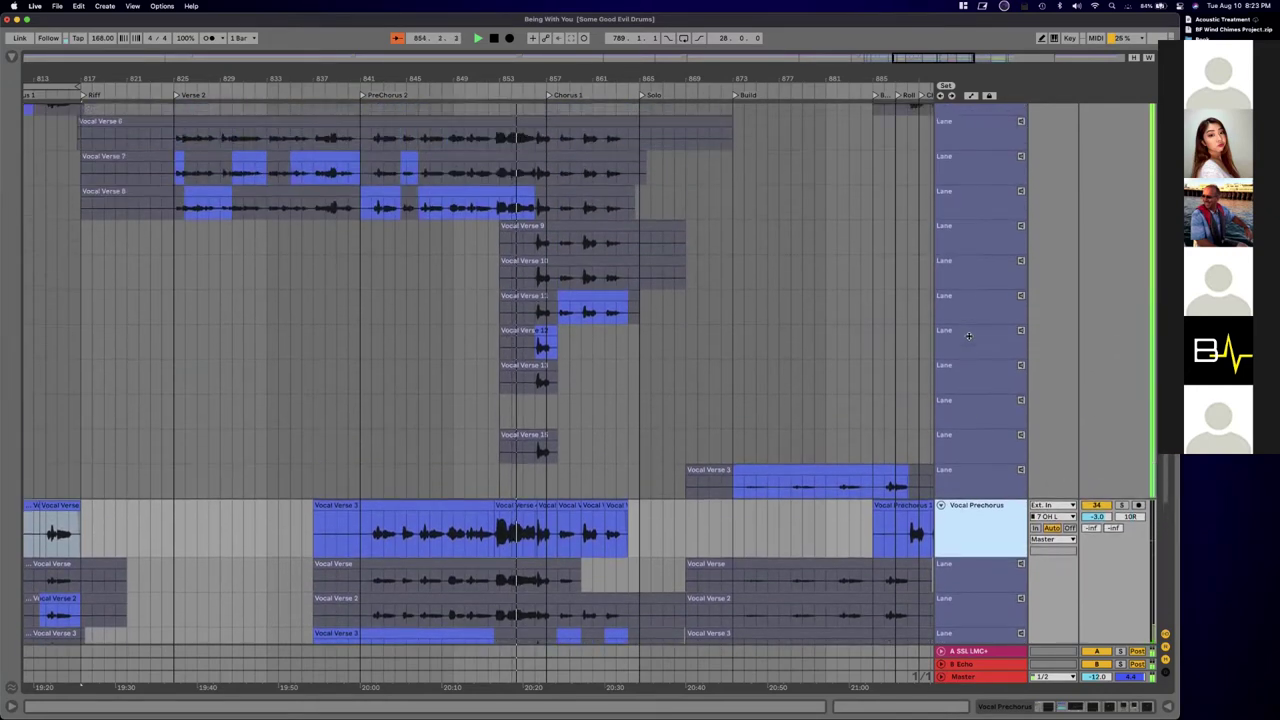
scroll(968, 337, "up", 2)
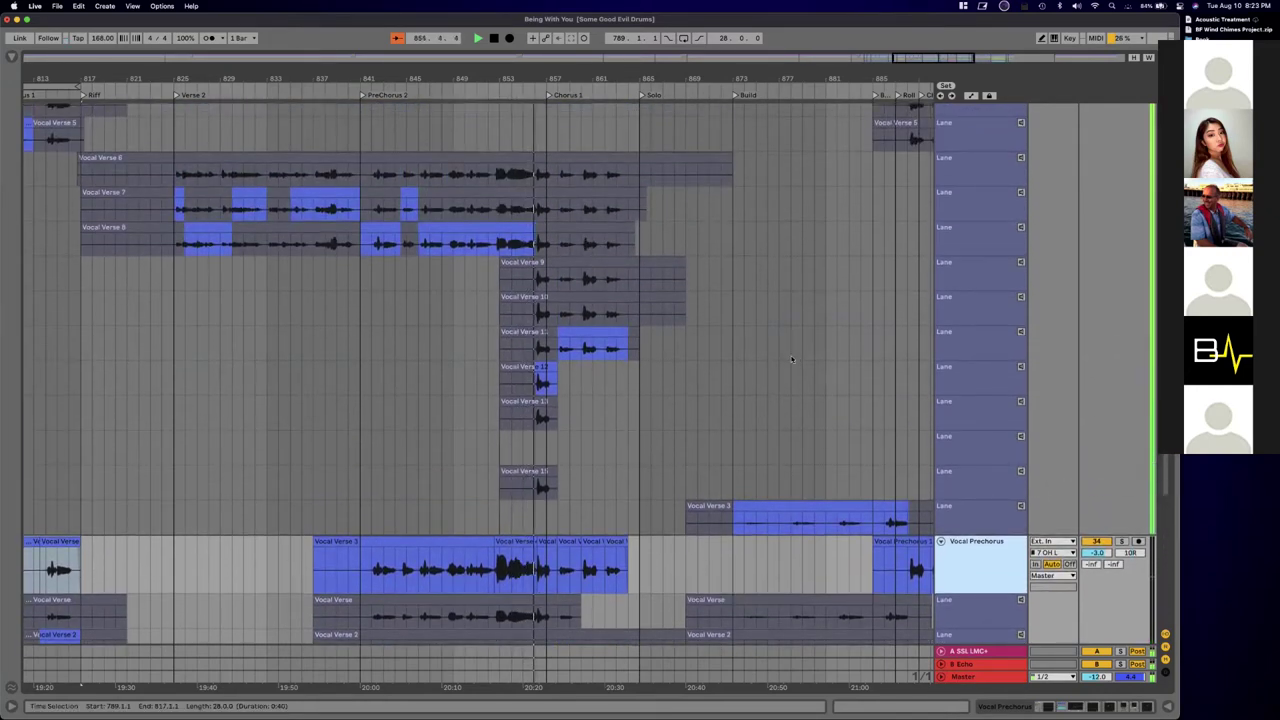
scroll(791, 358, "down", 7)
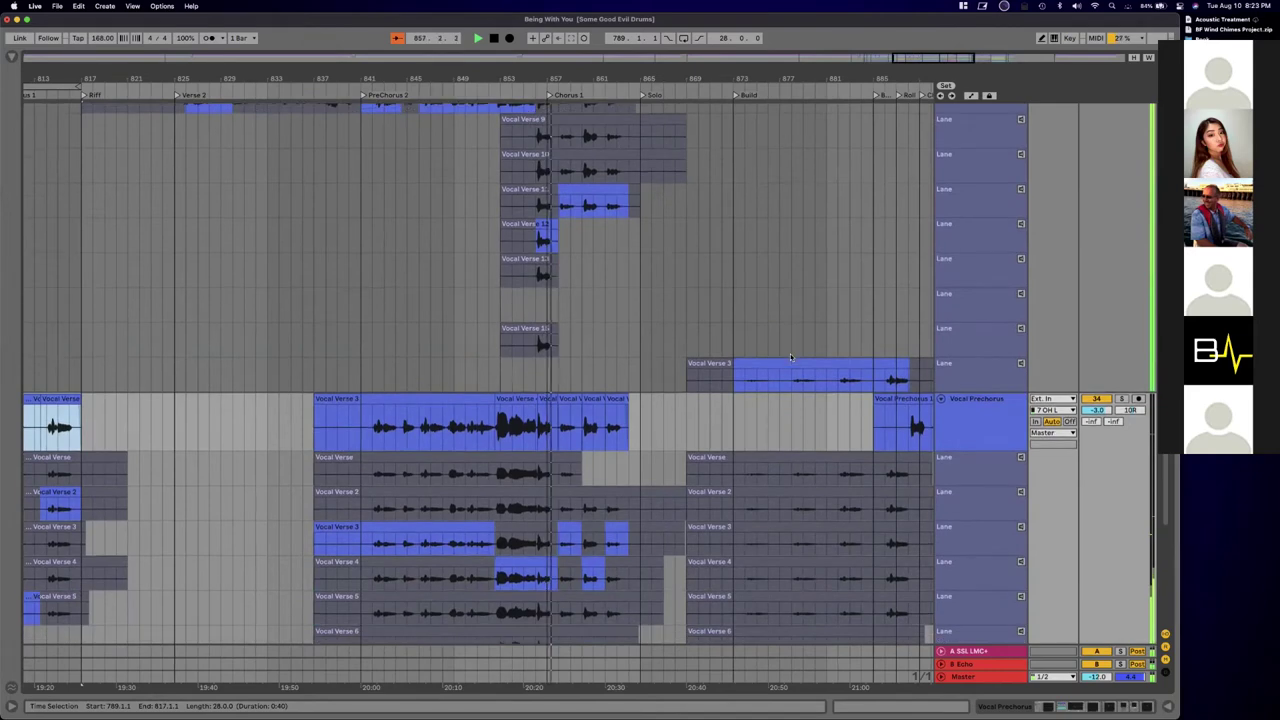
scroll(700, 330, "down", 3)
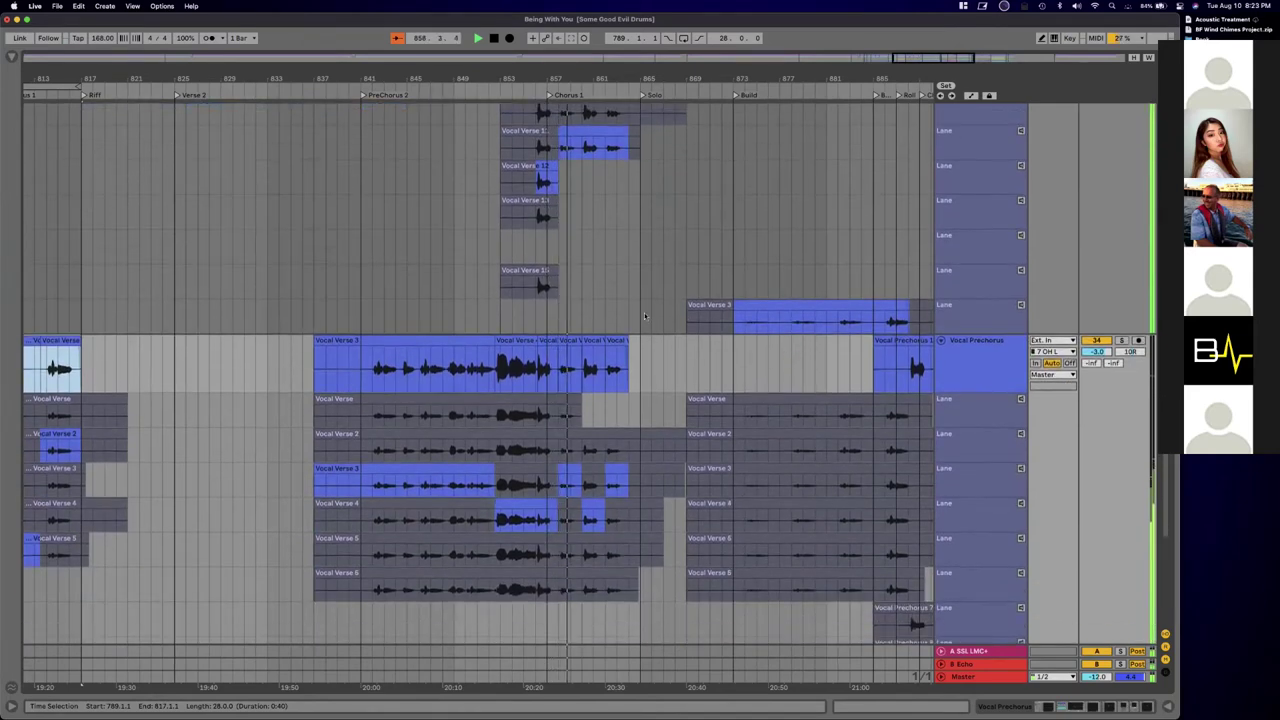
scroll(630, 345, "up", 10)
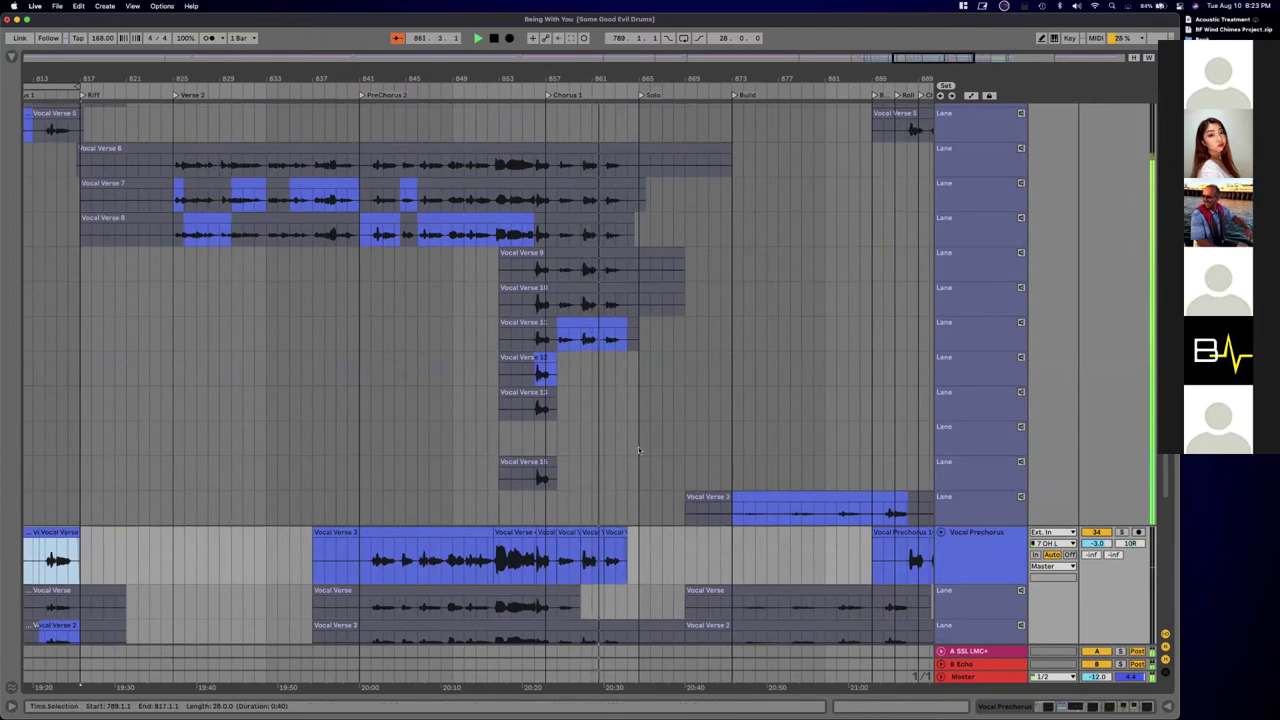
scroll(638, 450, "down", 14)
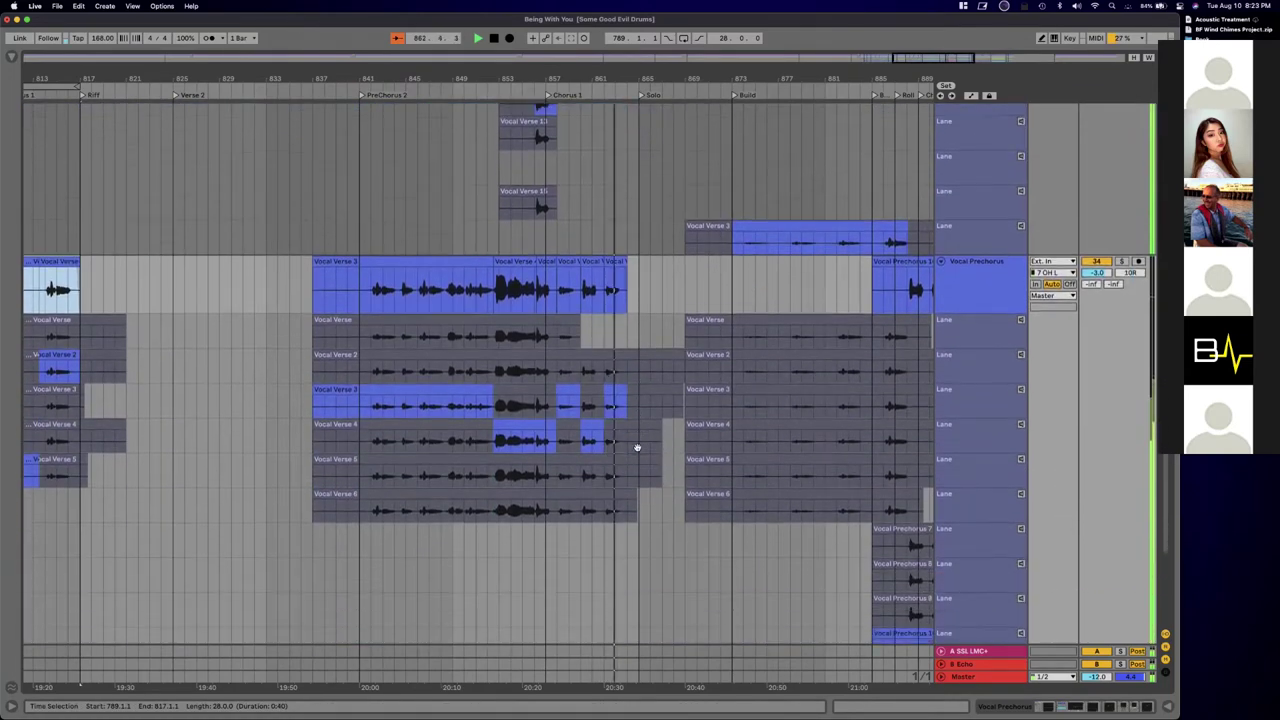
scroll(690, 410, "right", 5)
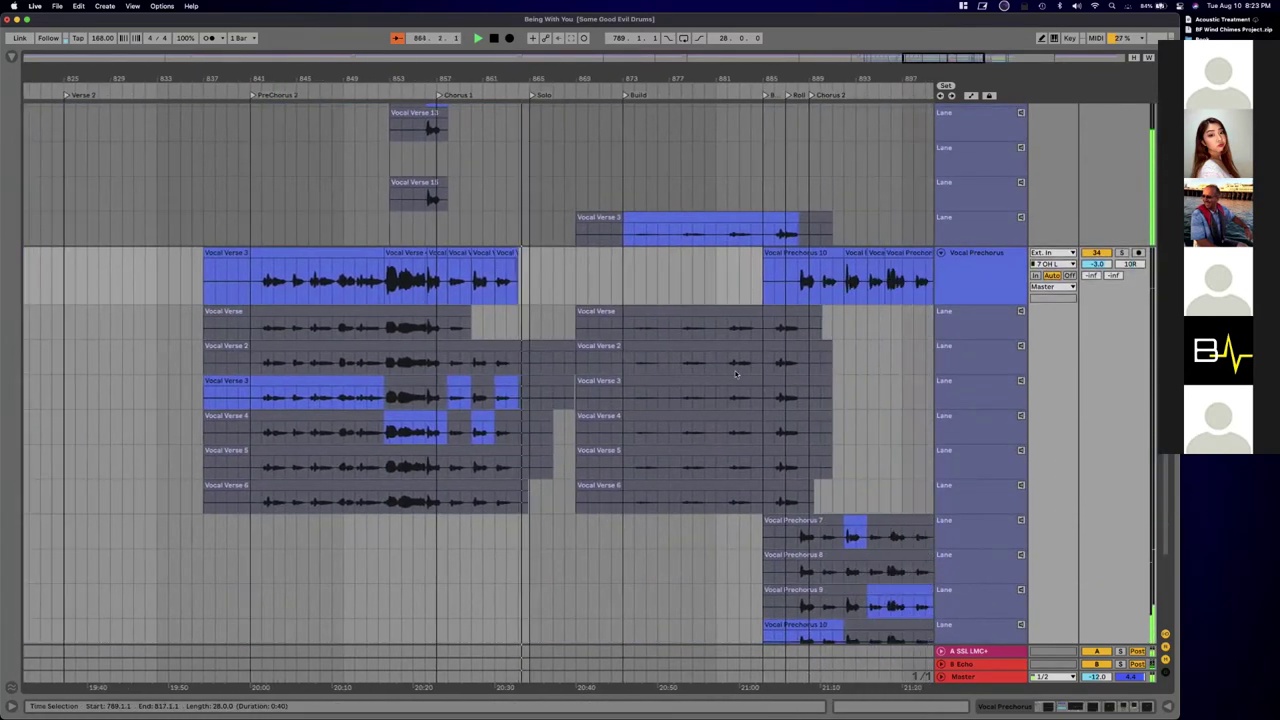
scroll(530, 292, "right", 5)
scroll(530, 292, "up", 14)
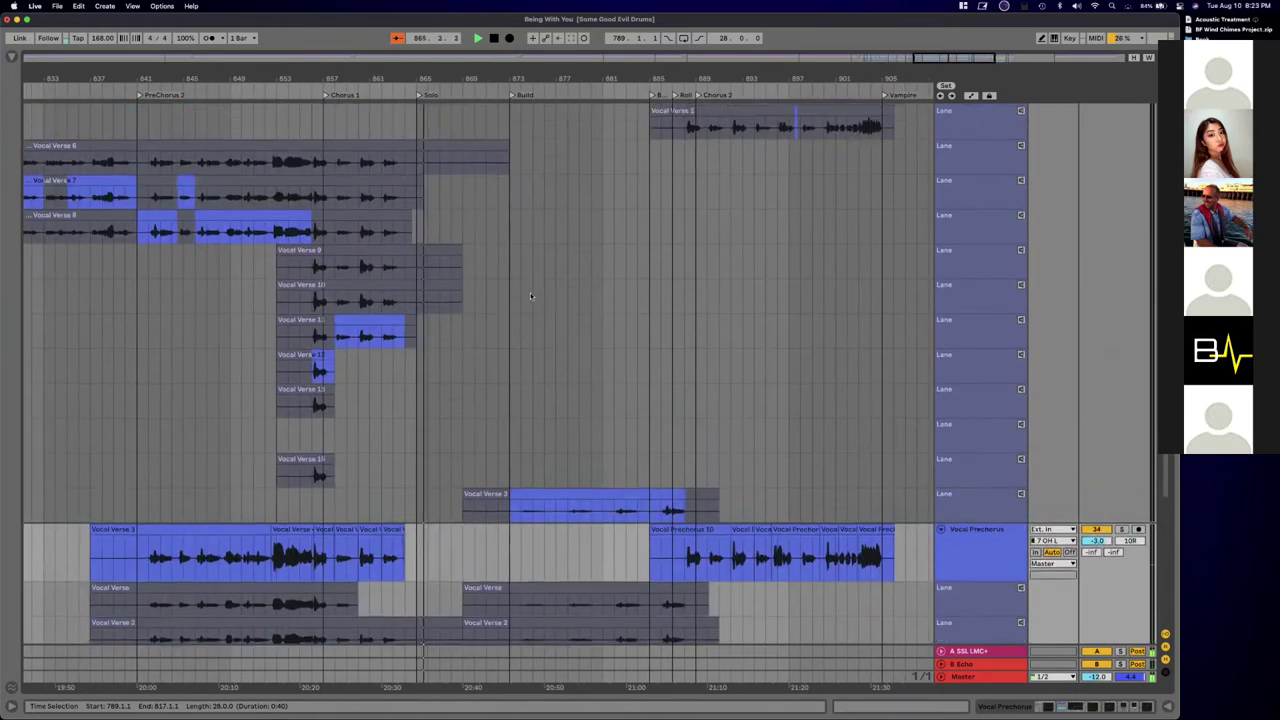
scroll(530, 292, "up", 12)
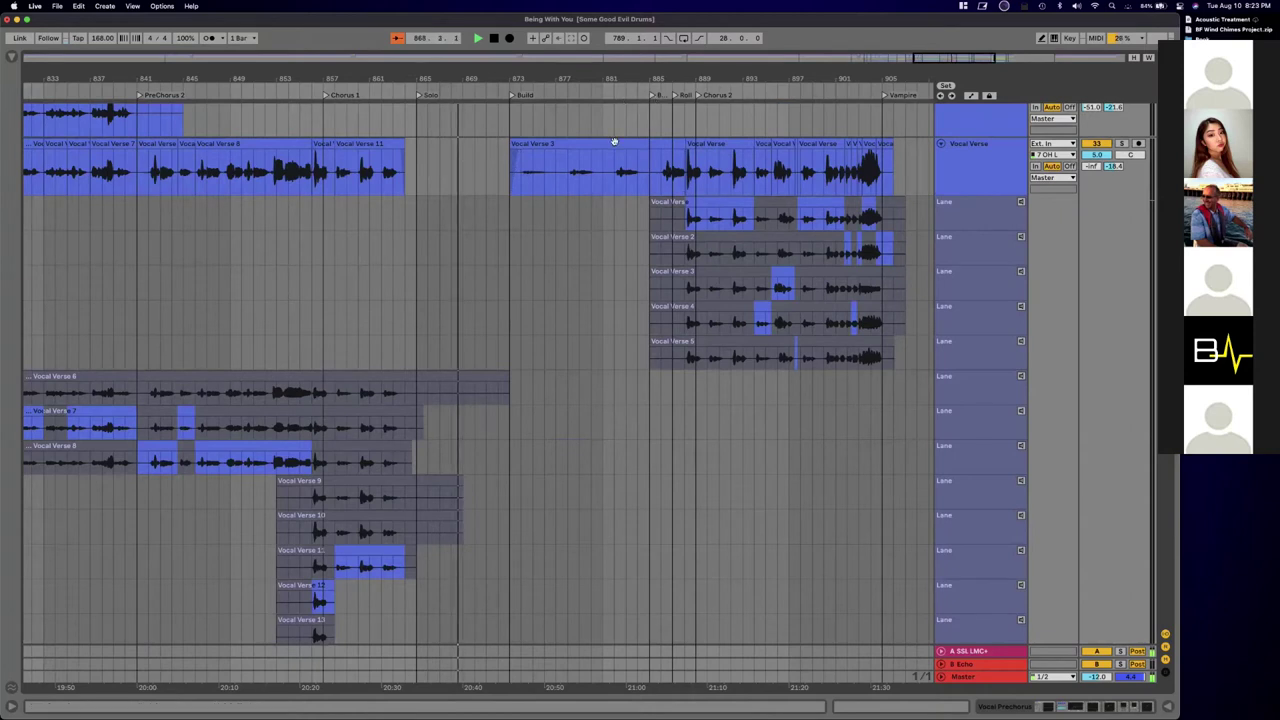
scroll(545, 135, "up", 2)
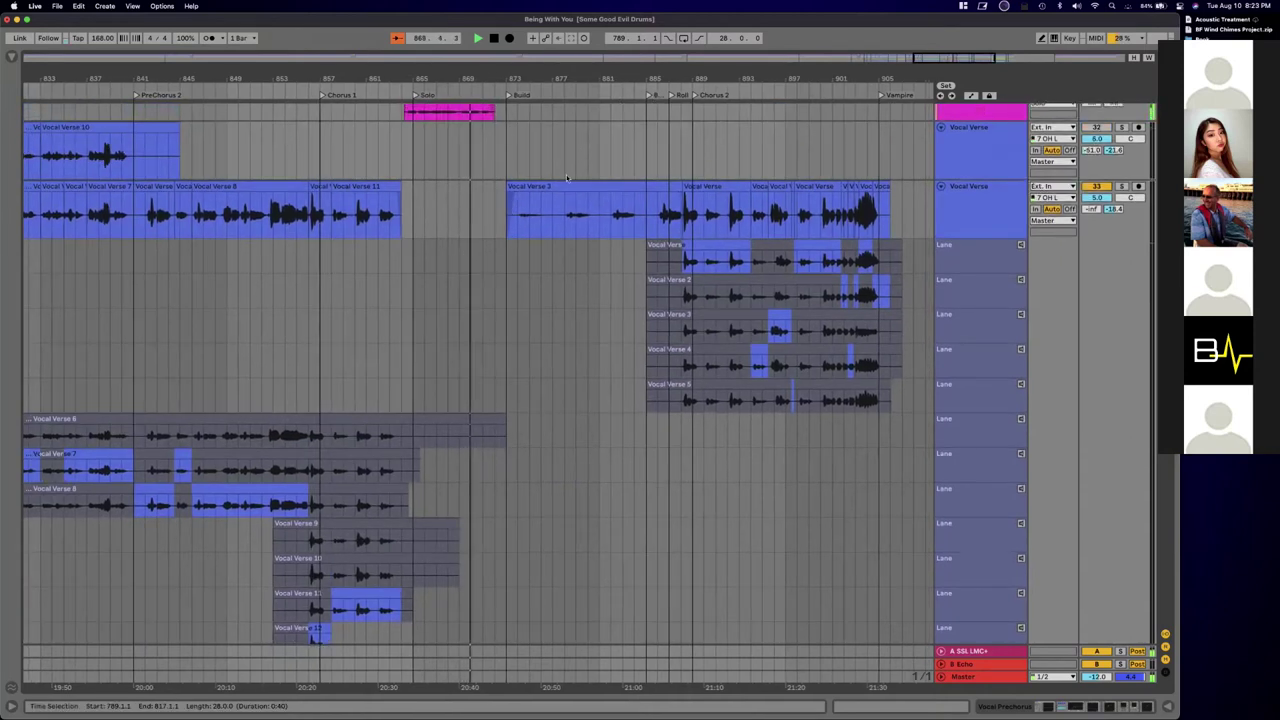
scroll(604, 220, "up", 4)
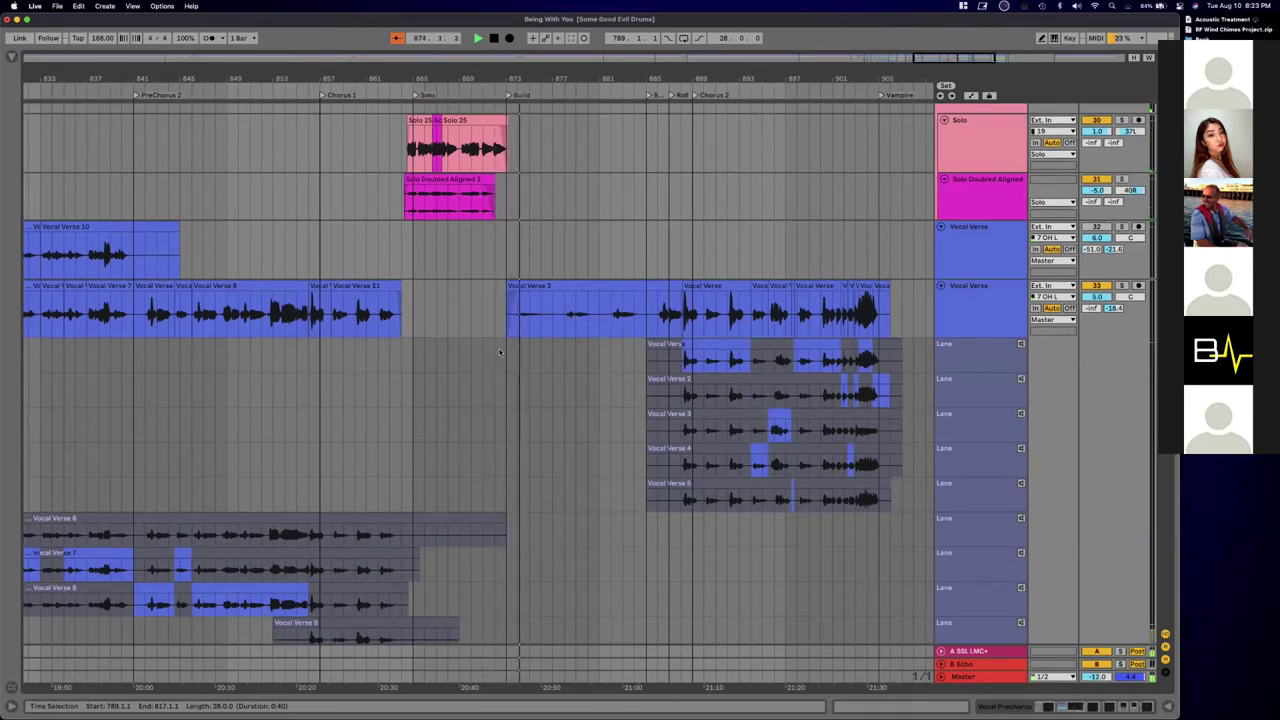
Step: Compare the take lanes of the second Vocal Verse and Vocal Prechorus tracks during playback from Build to the start of Chorus 2
scroll(549, 367, "down", 15)
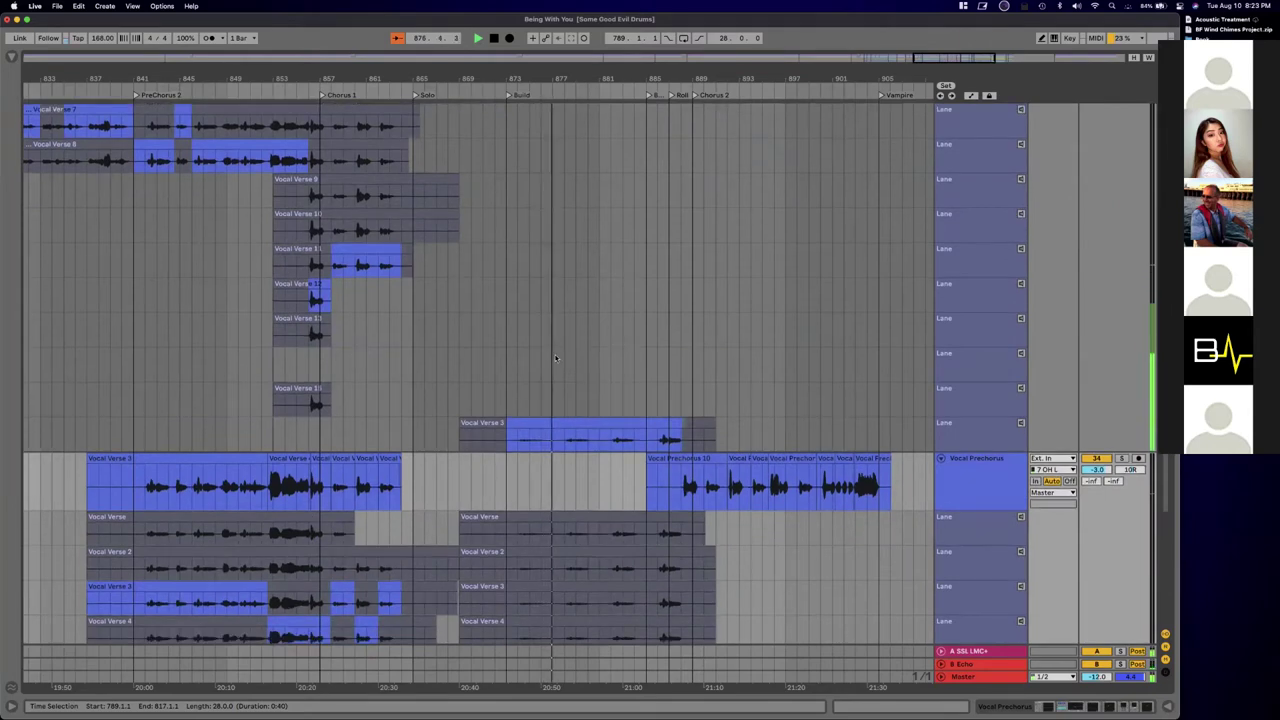
scroll(556, 358, "up", 2)
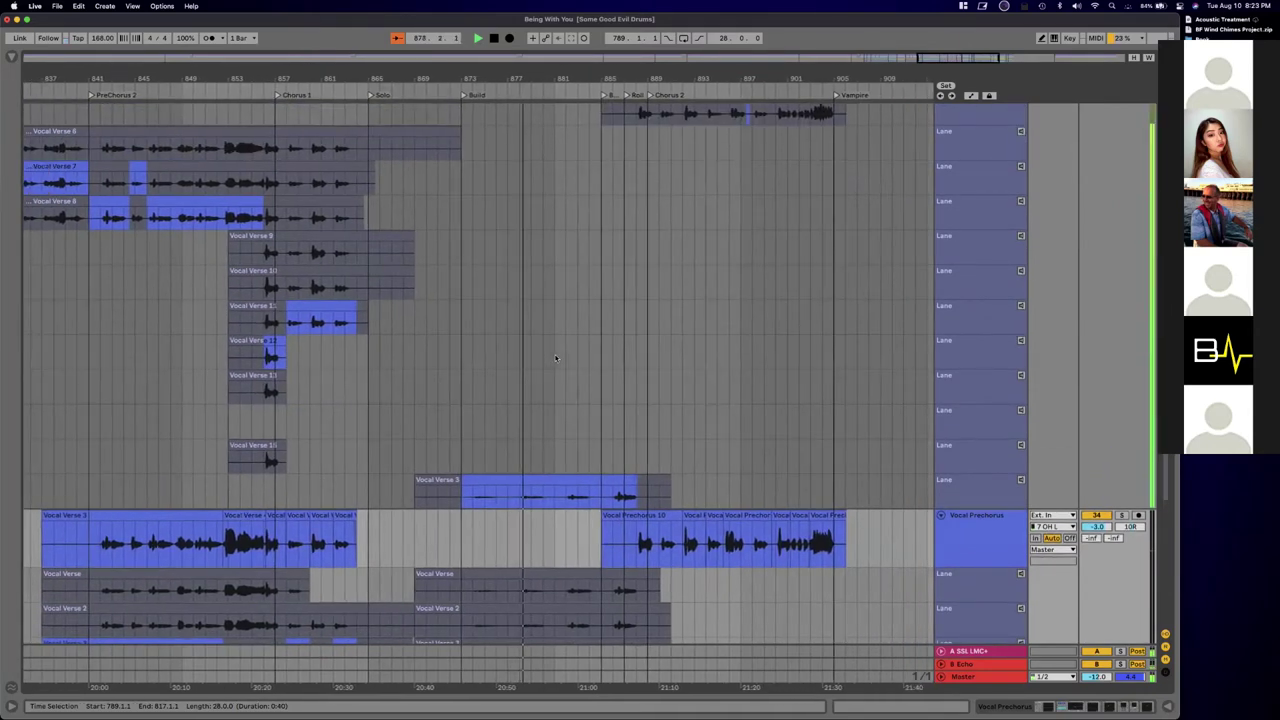
scroll(556, 358, "up", 9)
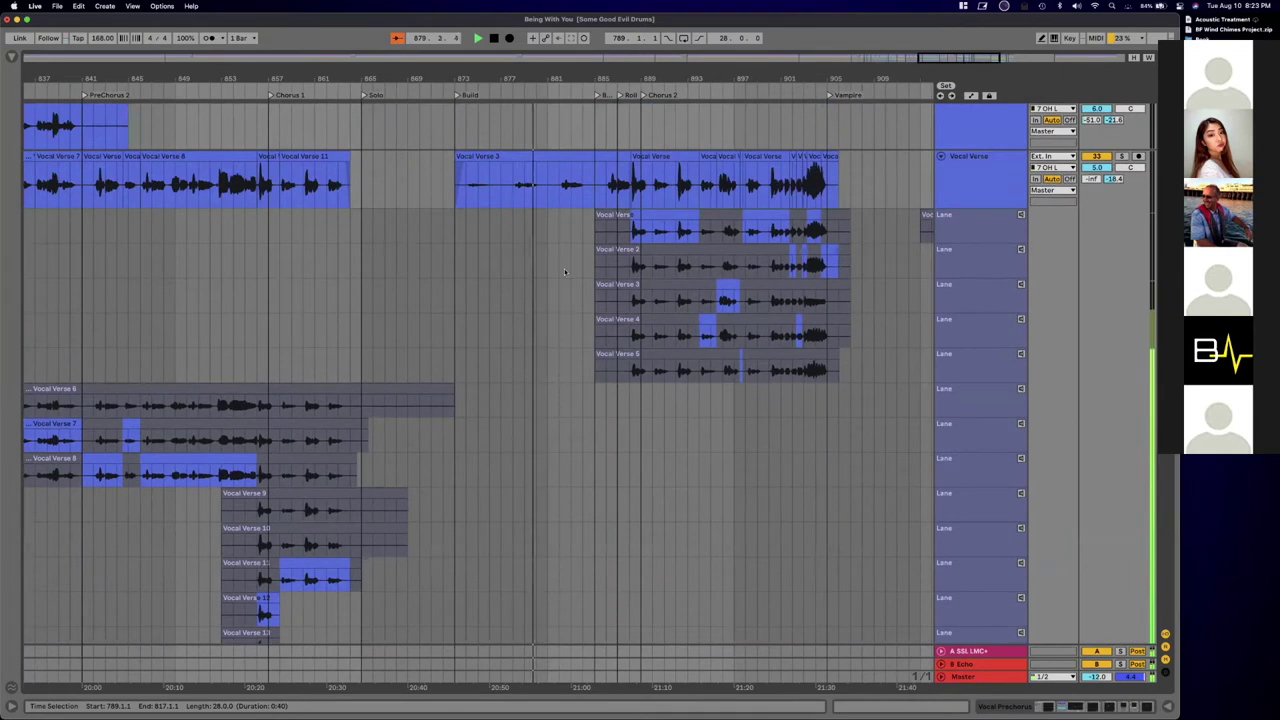
scroll(572, 258, "right", 3)
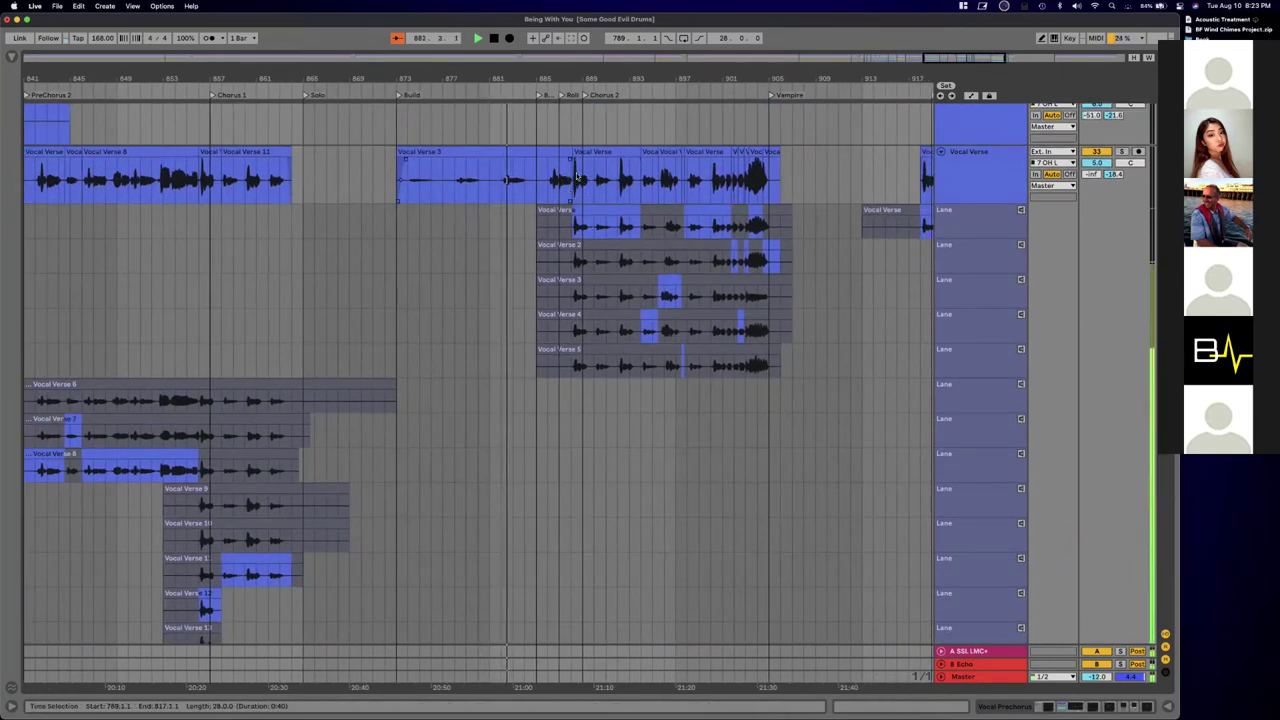
scroll(594, 250, "down", 4)
scroll(596, 250, "down", 5)
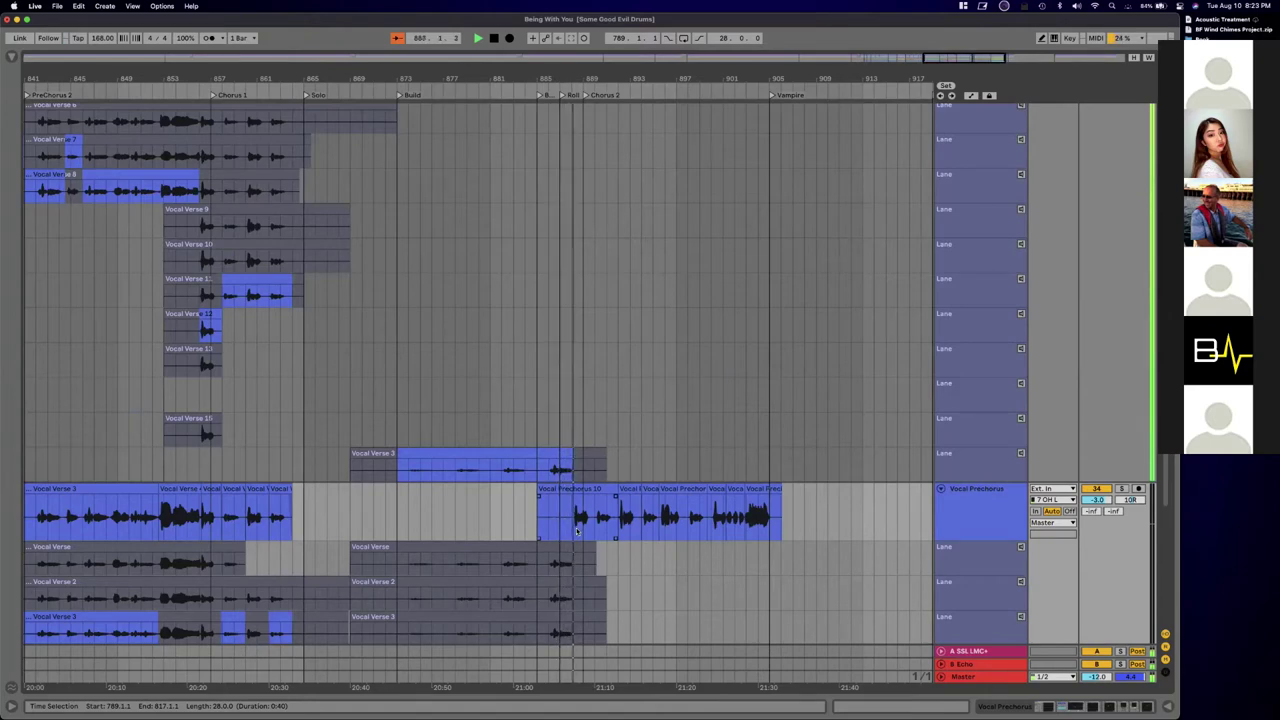
scroll(577, 530, "up", 6)
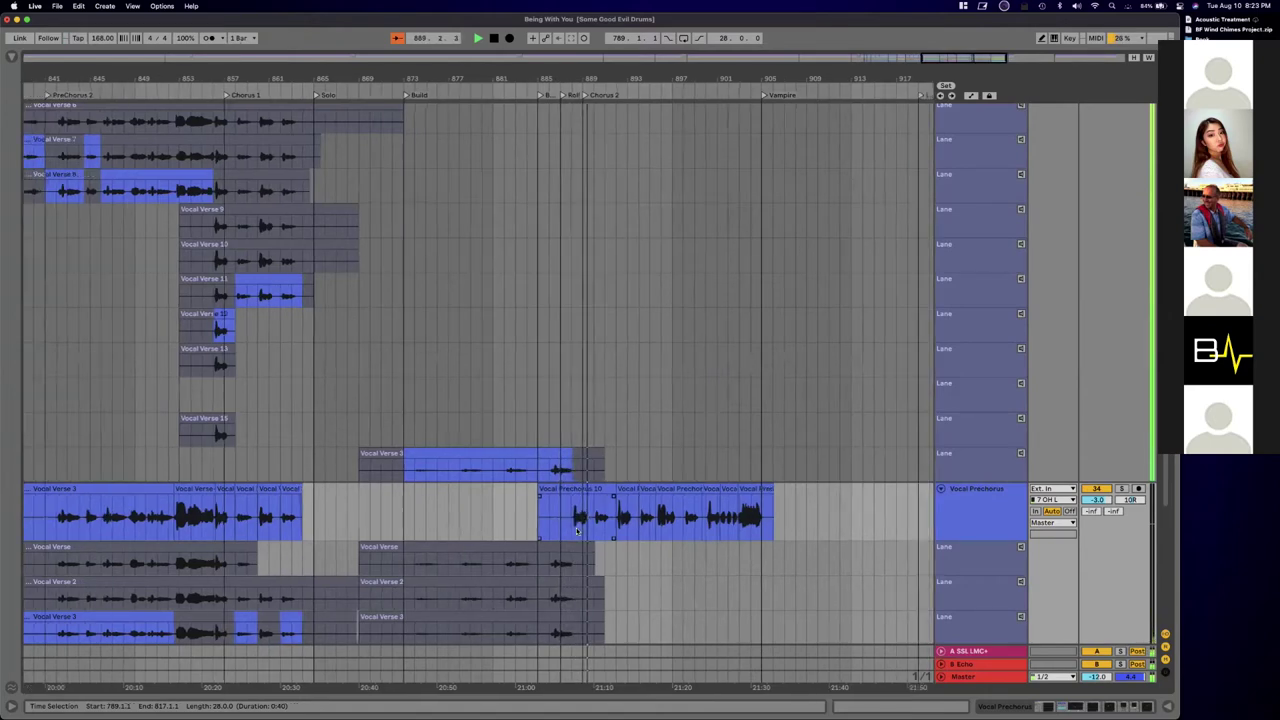
scroll(577, 530, "up", 2)
Step: Enlarge Chorus 2 on the Vocal Prechorus track and examine which takes its comp uses up to Vampire
scroll(757, 434, "down", 3)
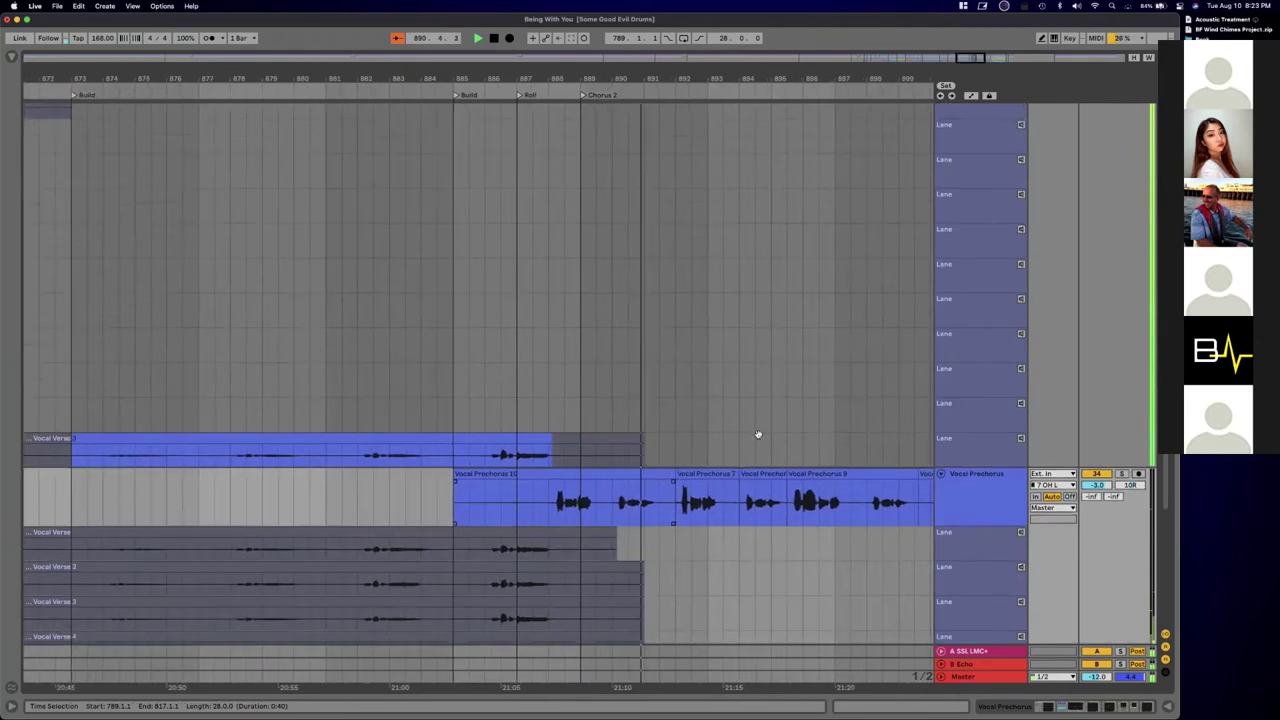
scroll(700, 400, "right", 3)
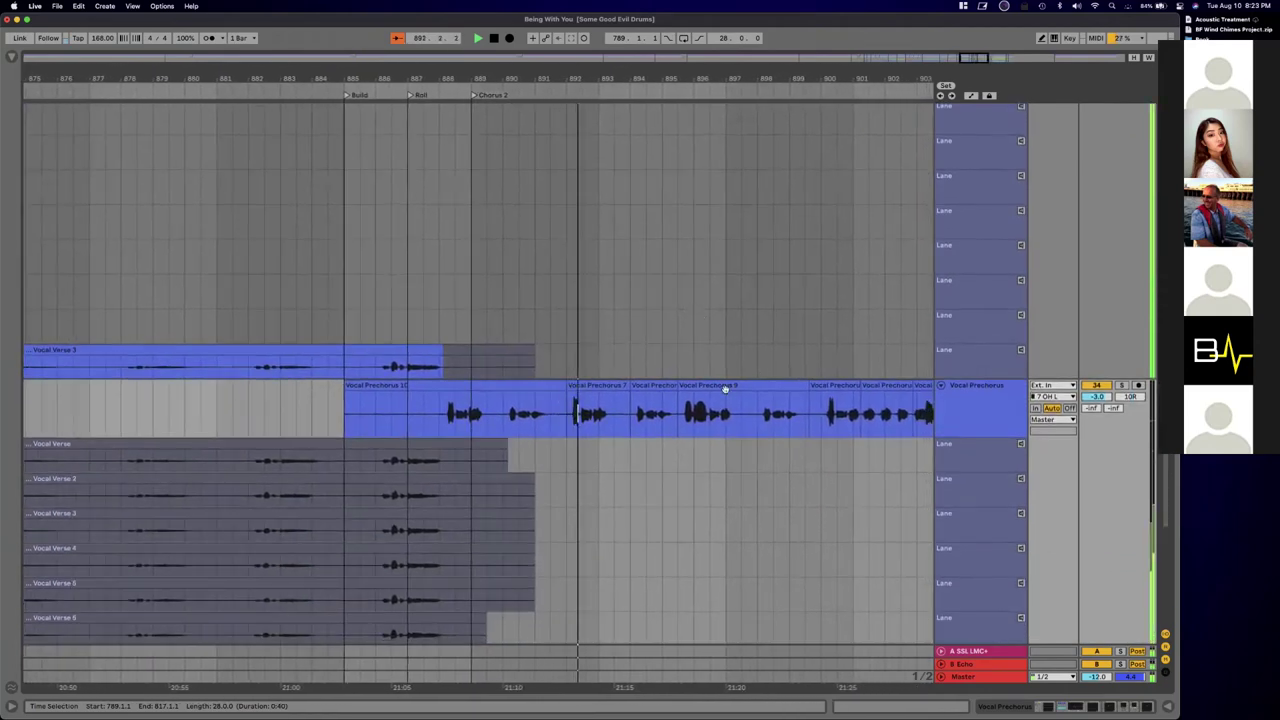
scroll(710, 450, "down", 5)
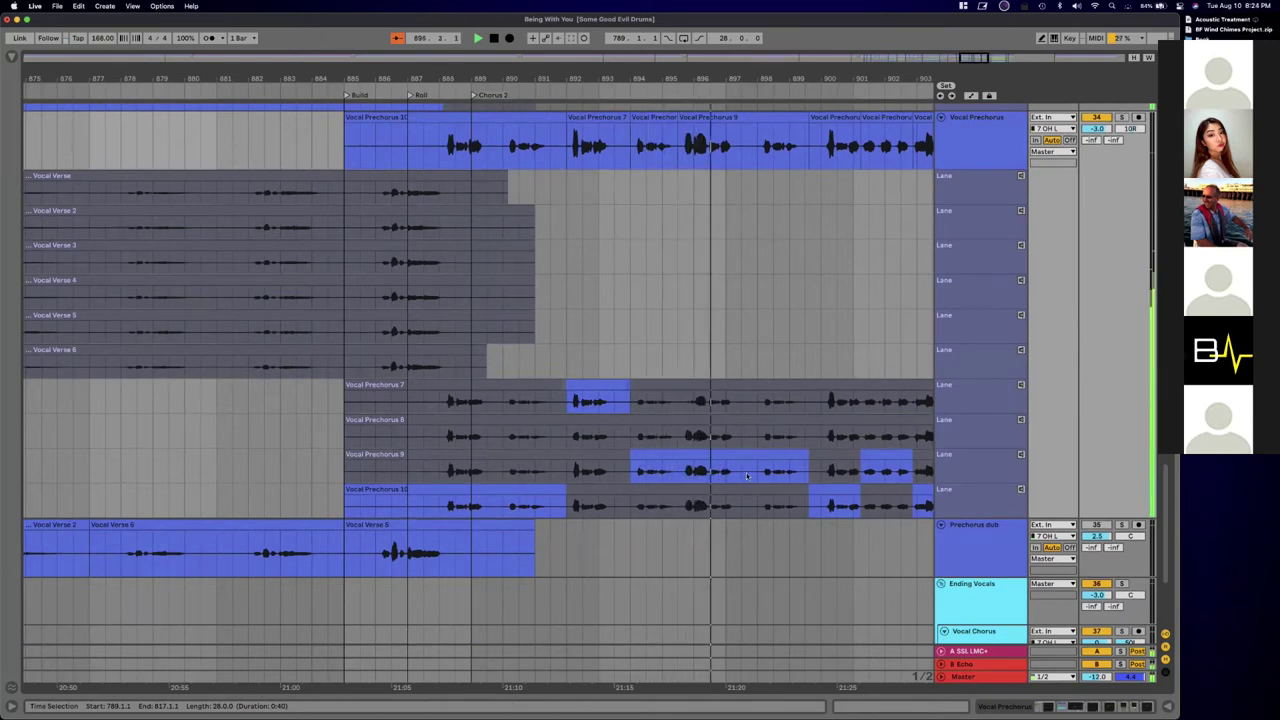
scroll(747, 476, "right", 5)
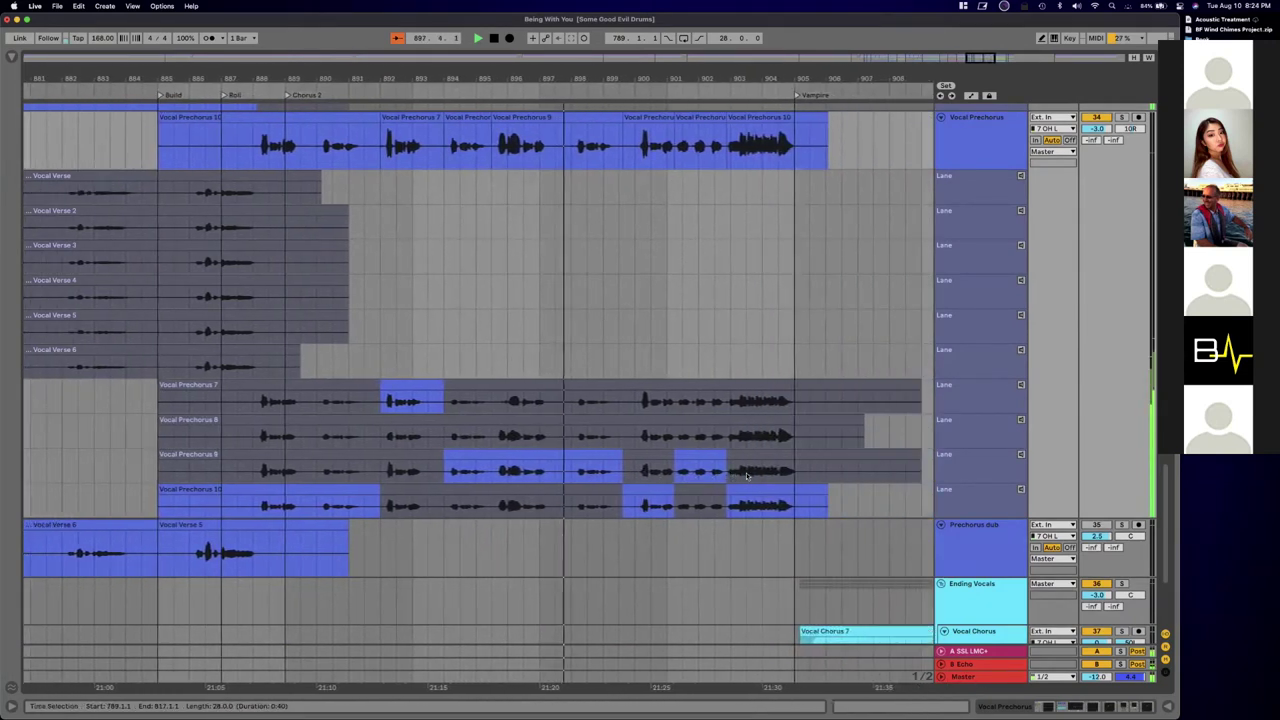
scroll(700, 400, "right", 5)
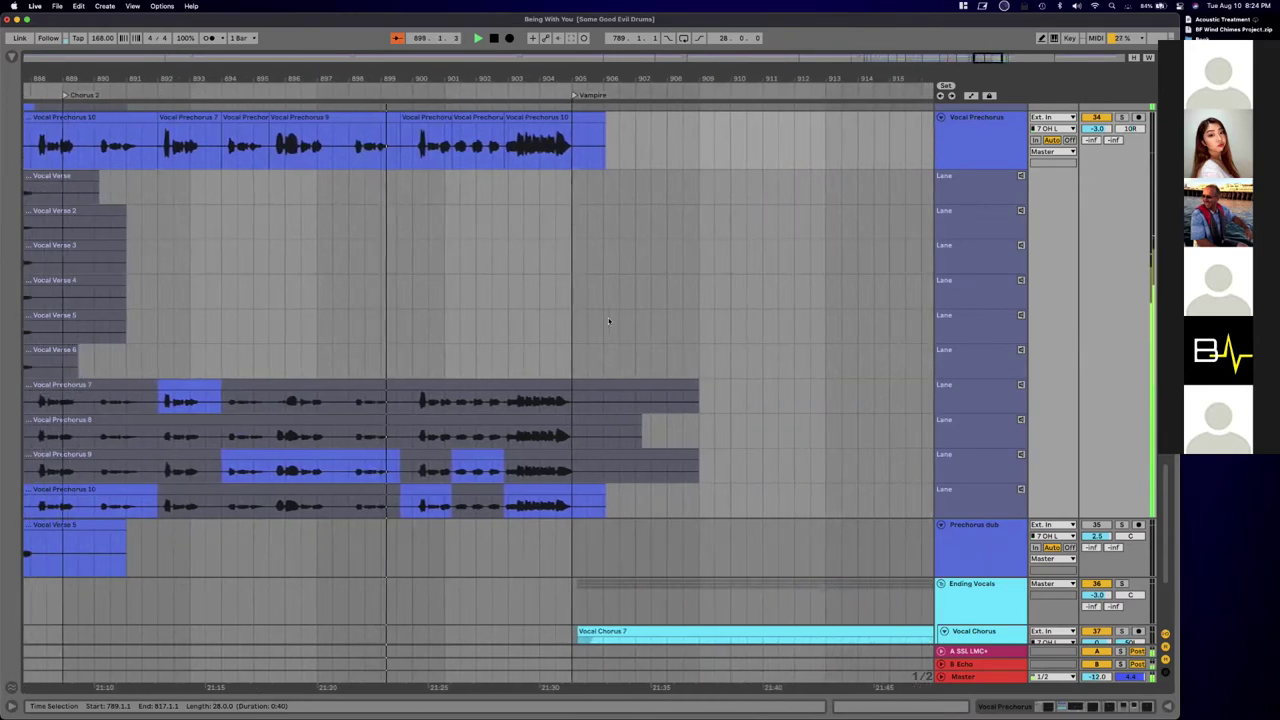
Step: Examine the second Vocal Verse track's take lanes from the end of Chorus 2 past Vampire
scroll(608, 317, "up", 10)
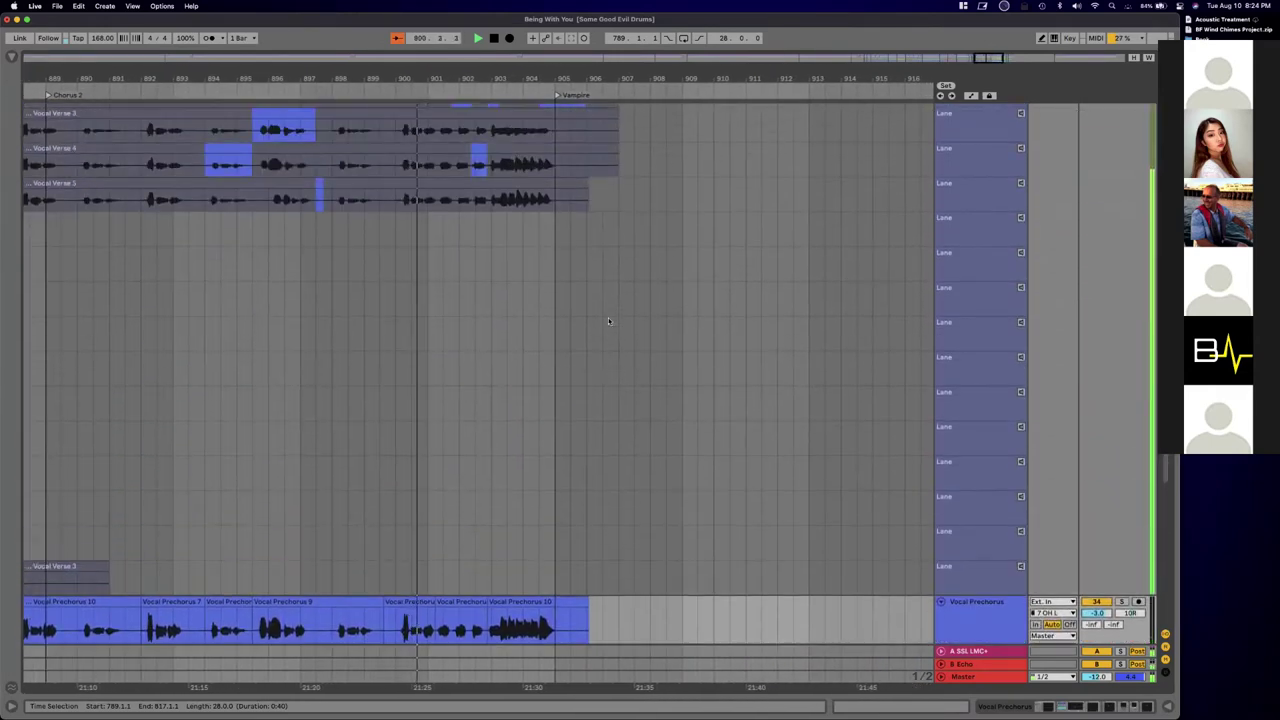
scroll(608, 321, "up", 2)
scroll(704, 325, "right", 3)
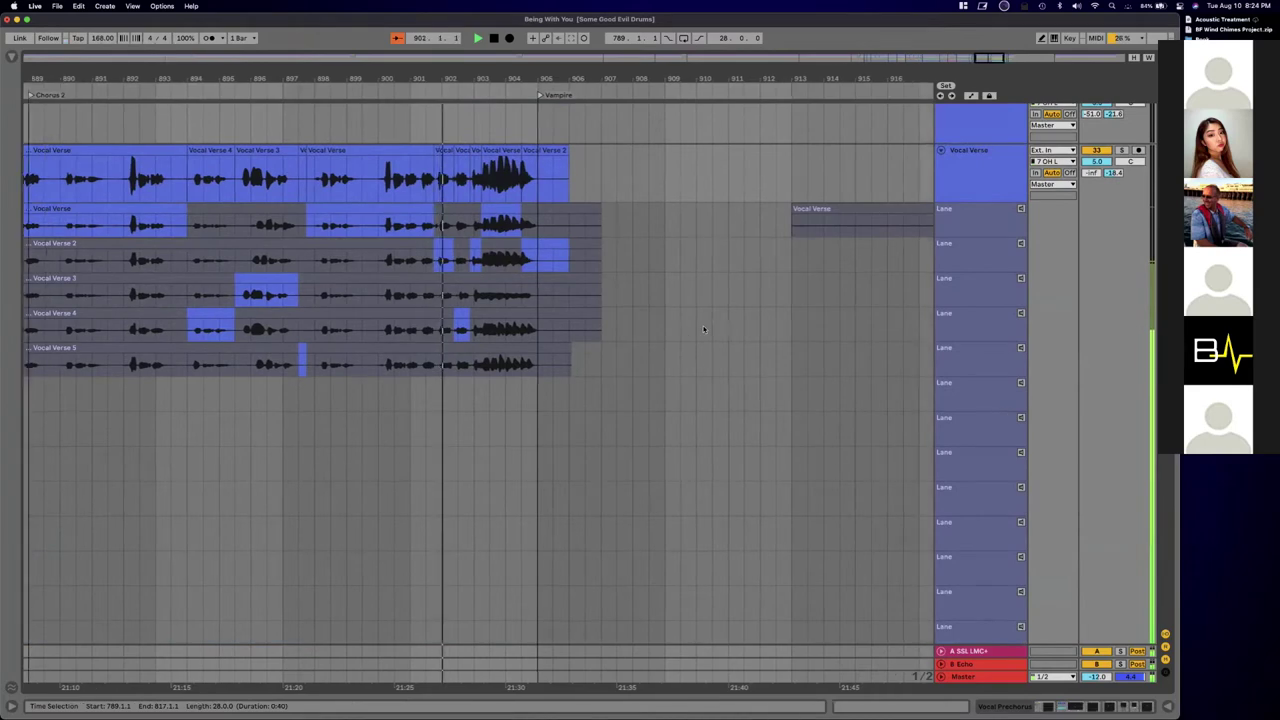
scroll(701, 327, "right", 3)
scroll(720, 260, "down", 2)
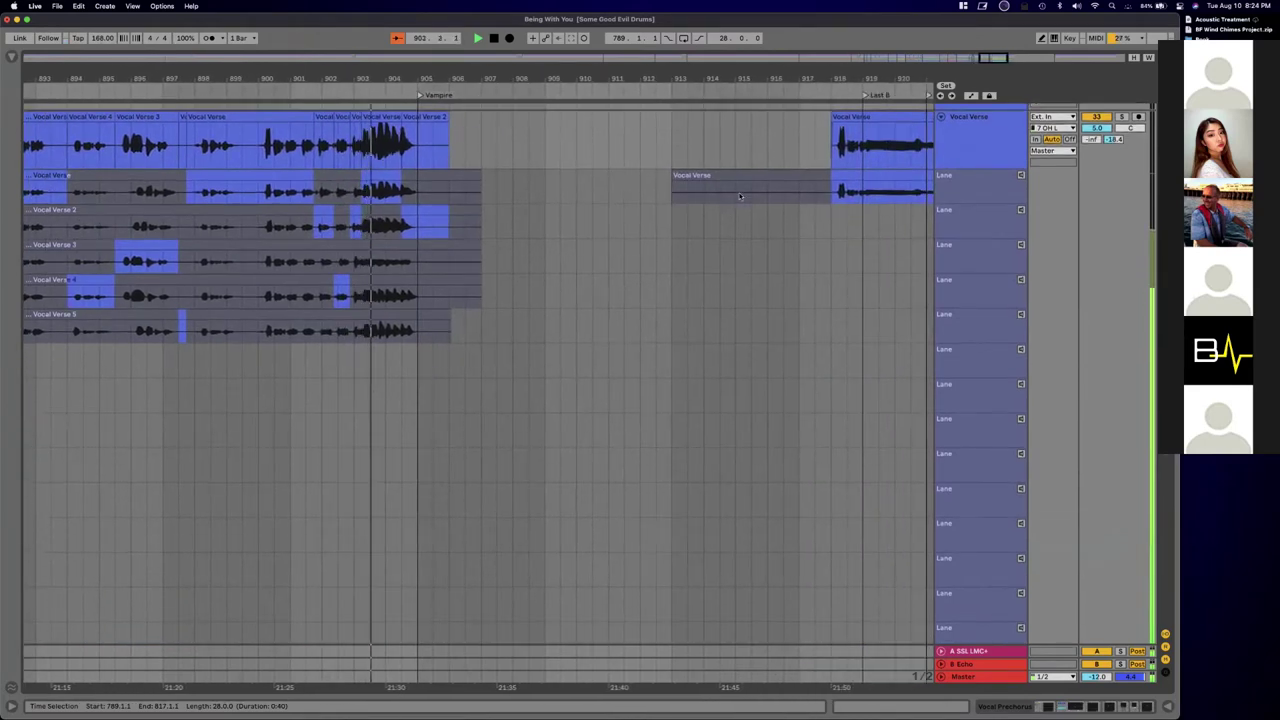
Step: Show the three Vocal Chorus tracks of the Ending Vocals group and follow their clips through the Vampire section
scroll(740, 196, "down", 10)
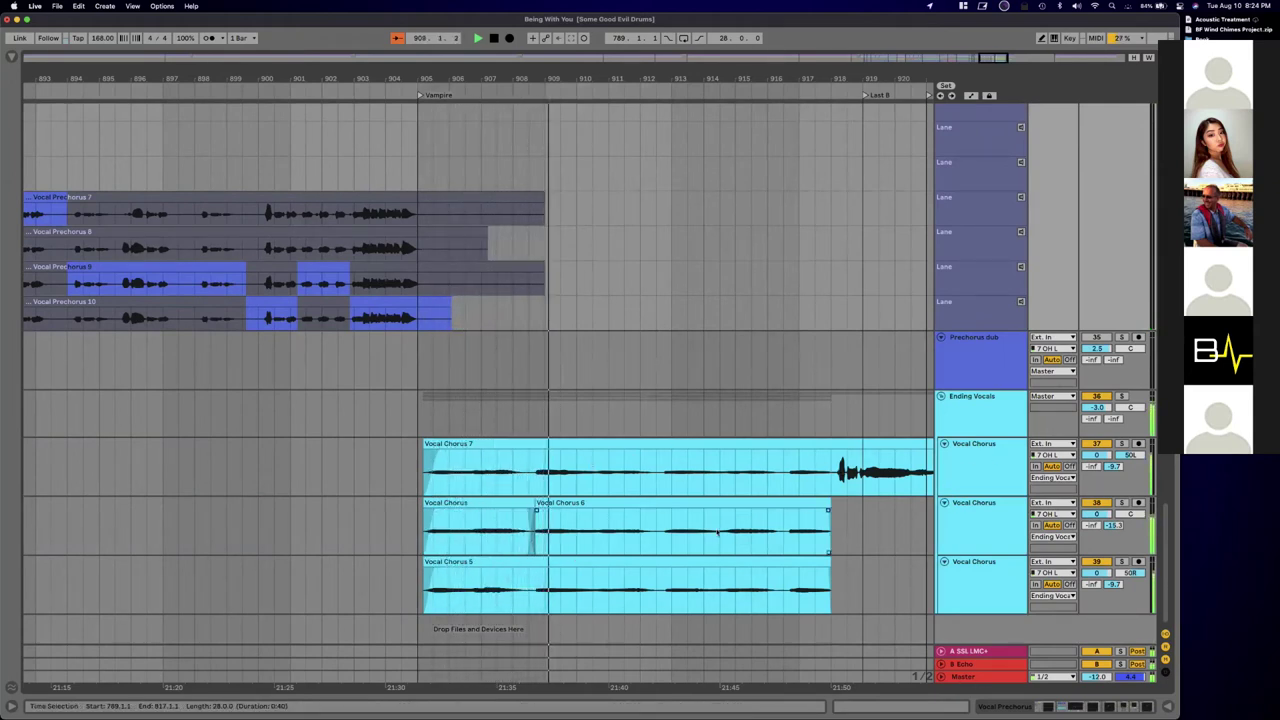
scroll(716, 532, "right", 4)
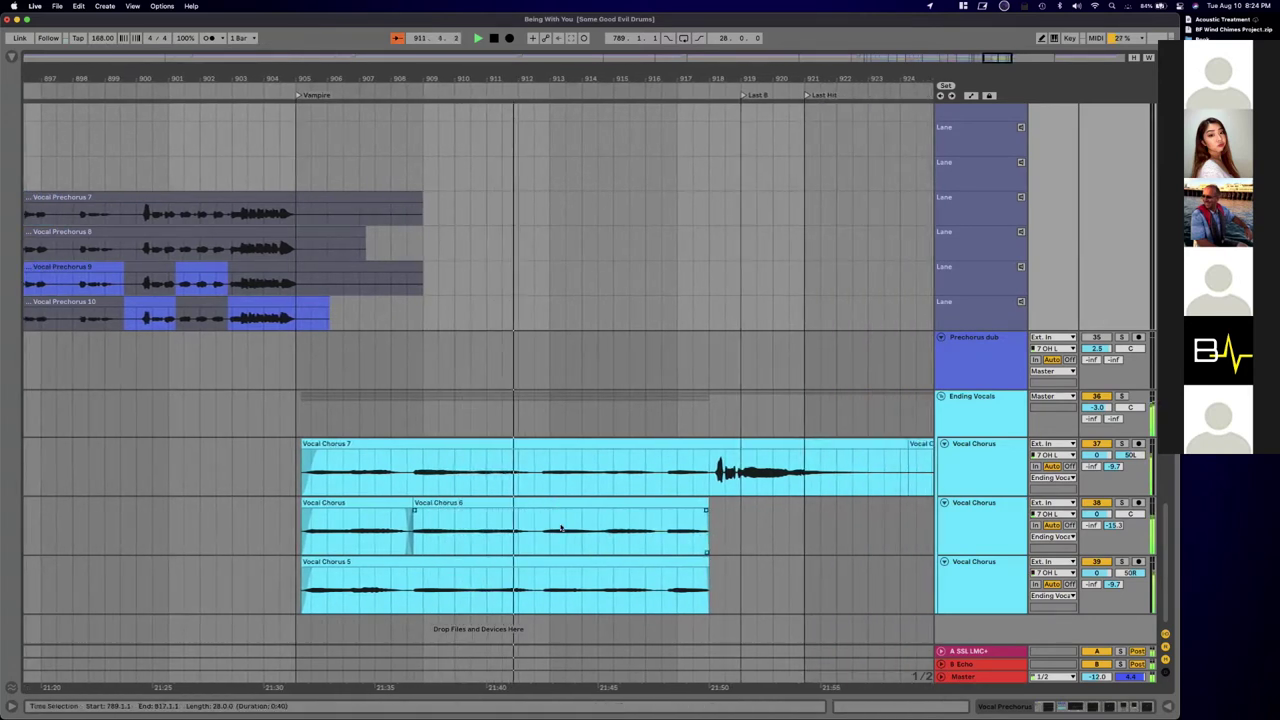
scroll(561, 527, "right", 6)
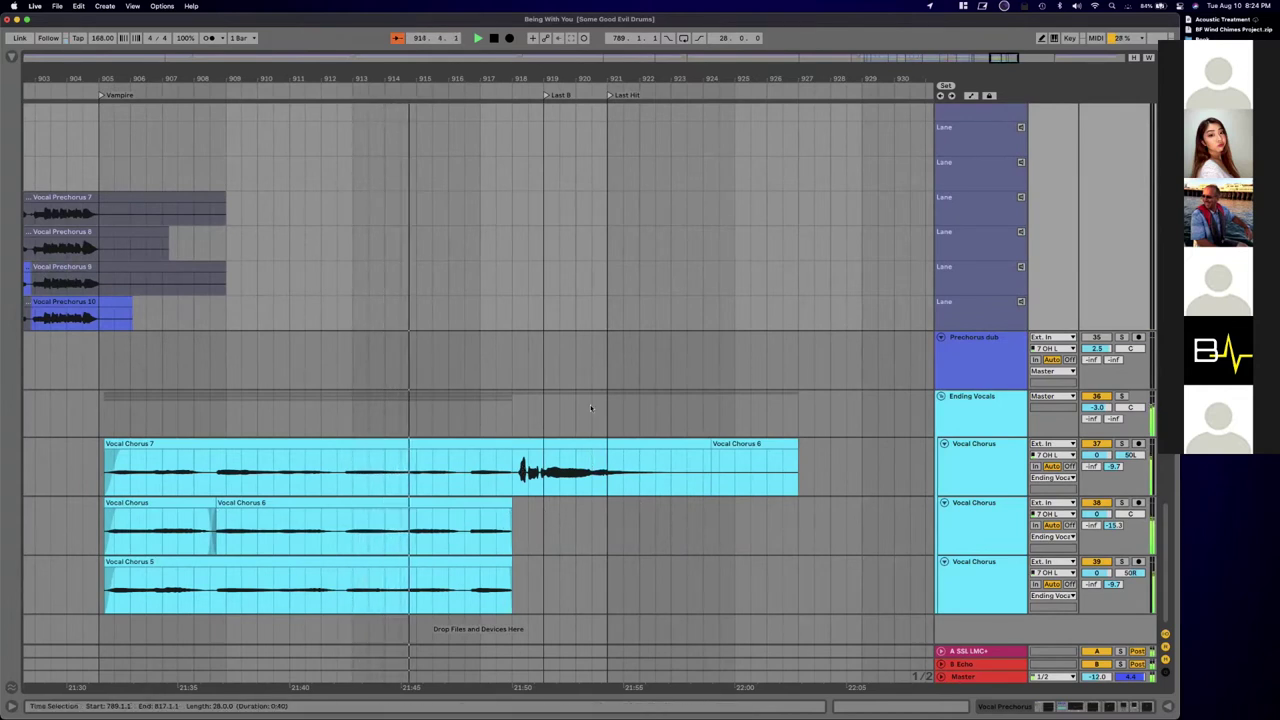
Step: Follow the final Vocal Verse clip and the ADM Guitar Mic tracks through Last Hit, ending playback after it
scroll(594, 411, "up", 5)
scroll(594, 411, "up", 10)
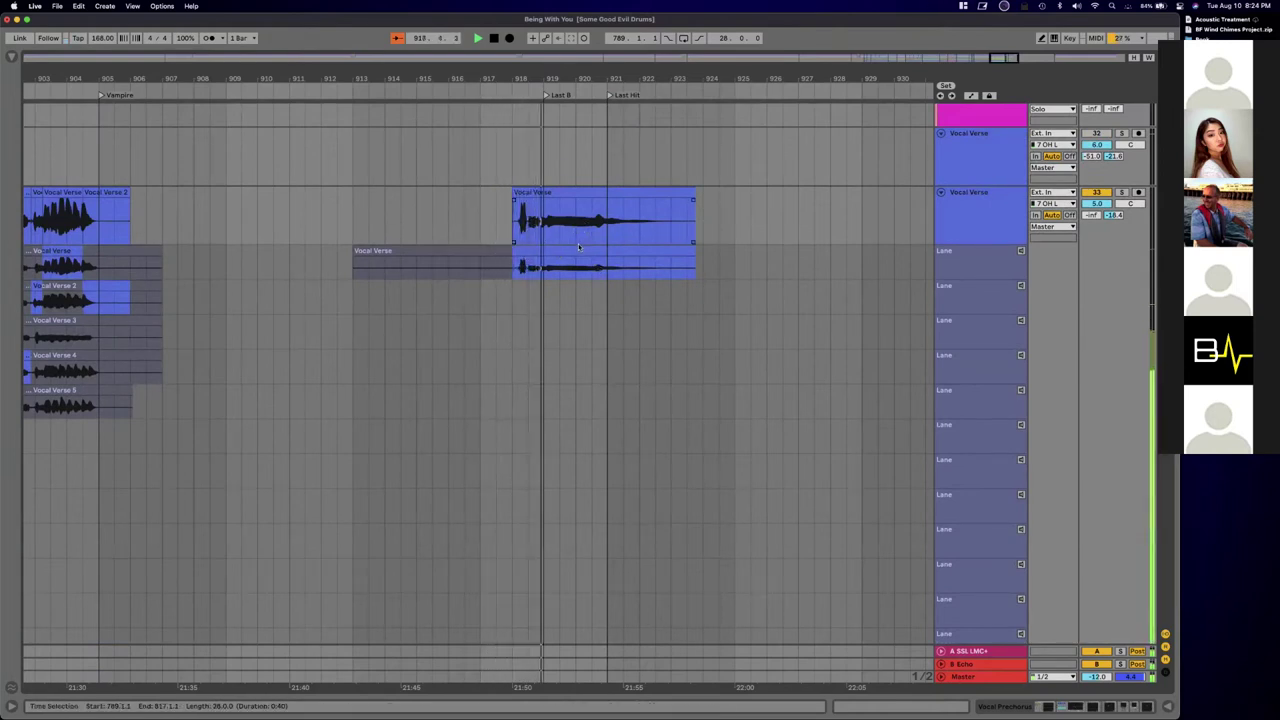
scroll(587, 233, "up", 6)
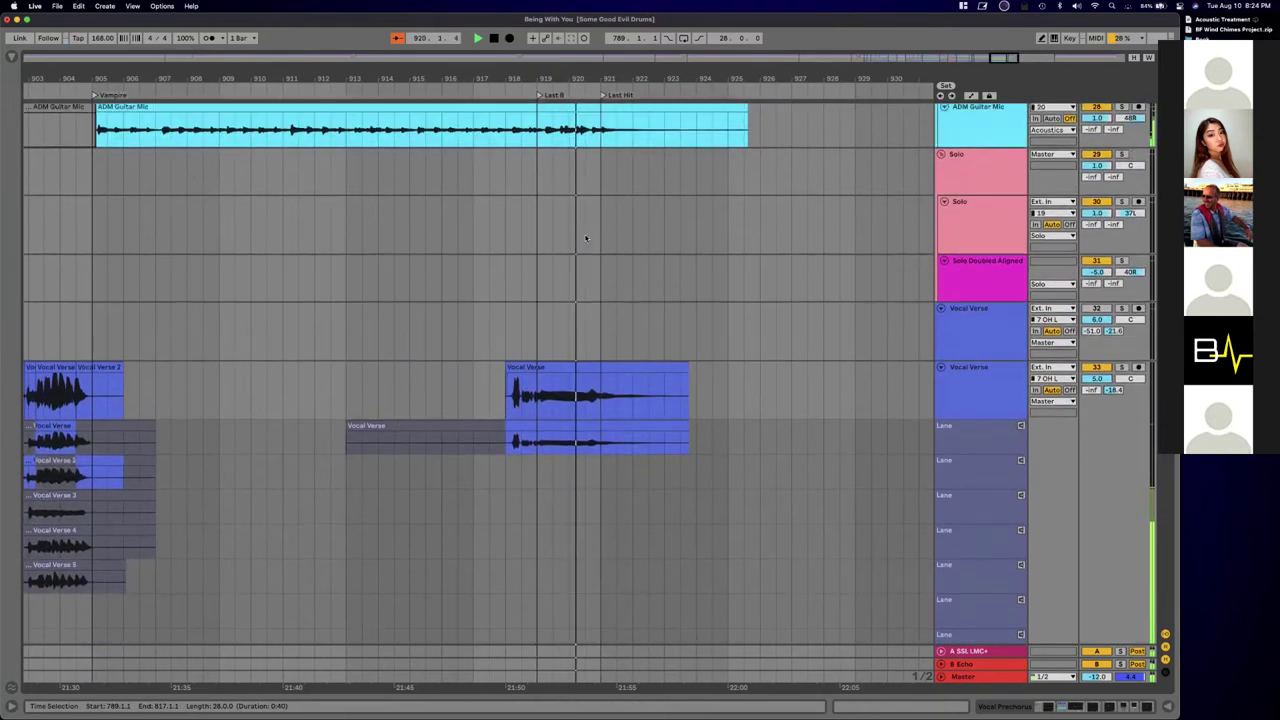
scroll(582, 234, "down", 3)
scroll(602, 236, "up", 2)
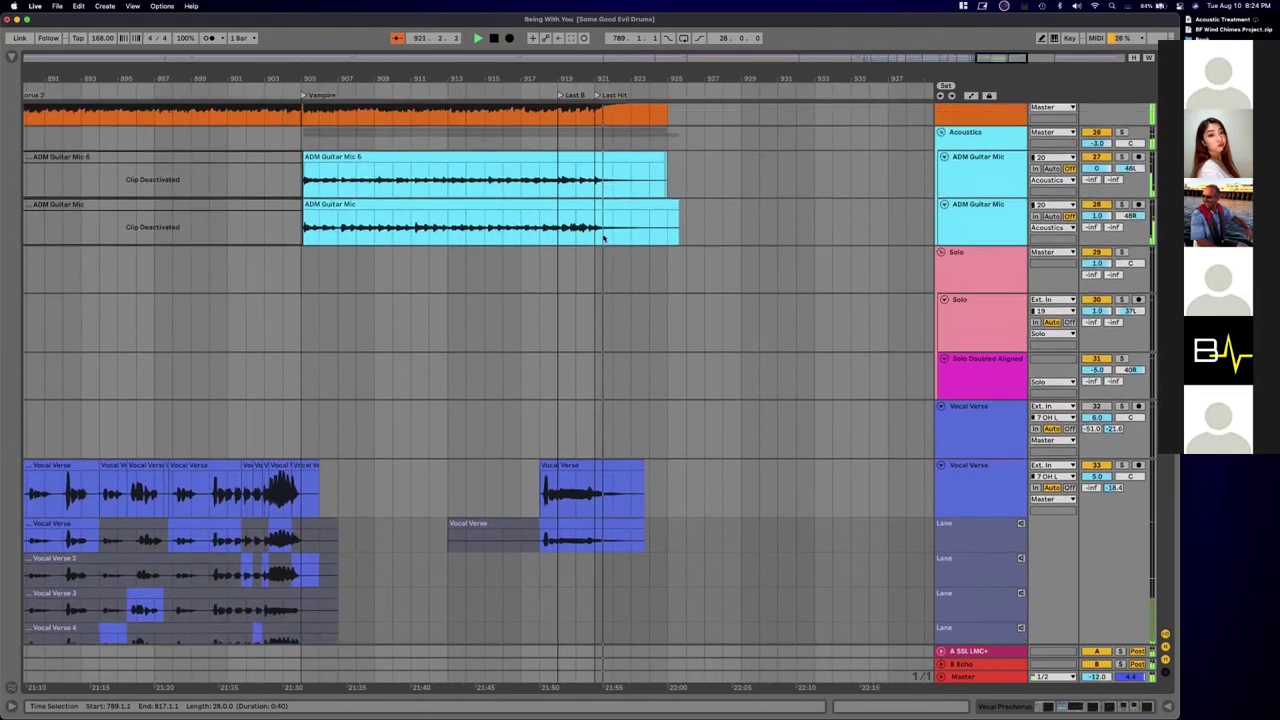
scroll(713, 348, "down", 6)
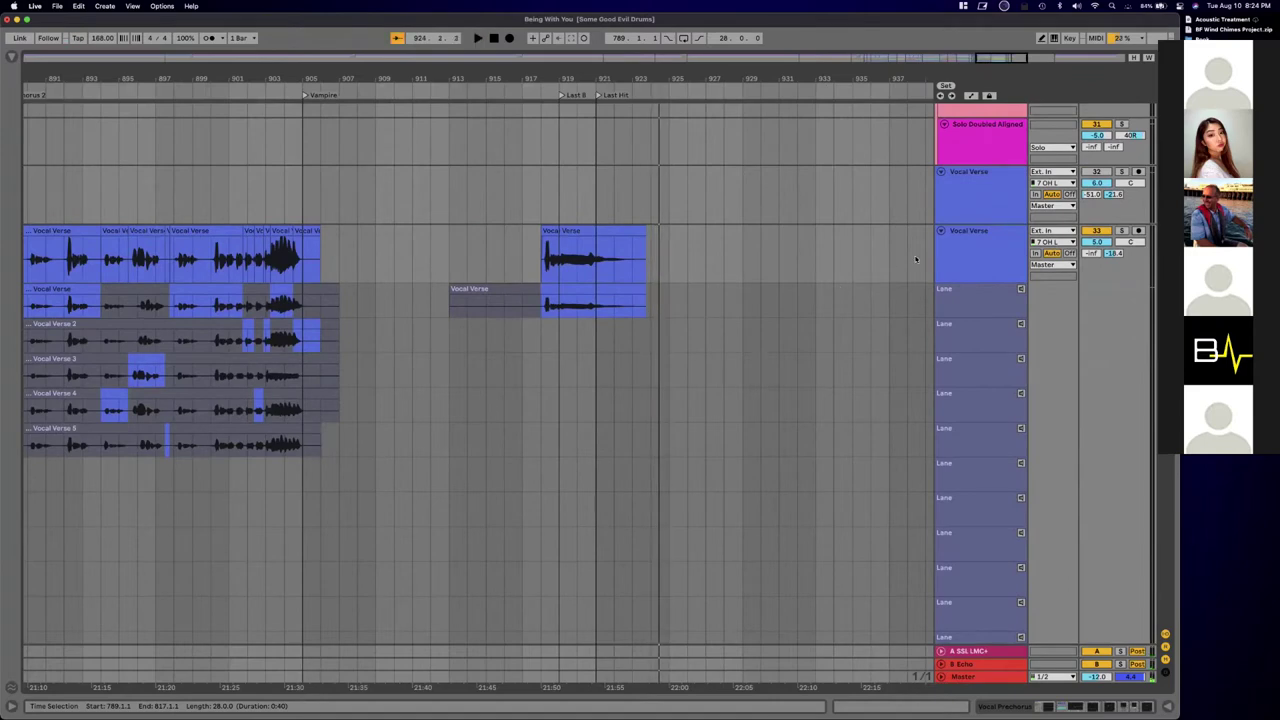
Step: Review the second Vocal Verse comp across the whole song, from Verse 1 through Last Hit
scroll(755, 313, "down", 3)
scroll(755, 313, "left", 6)
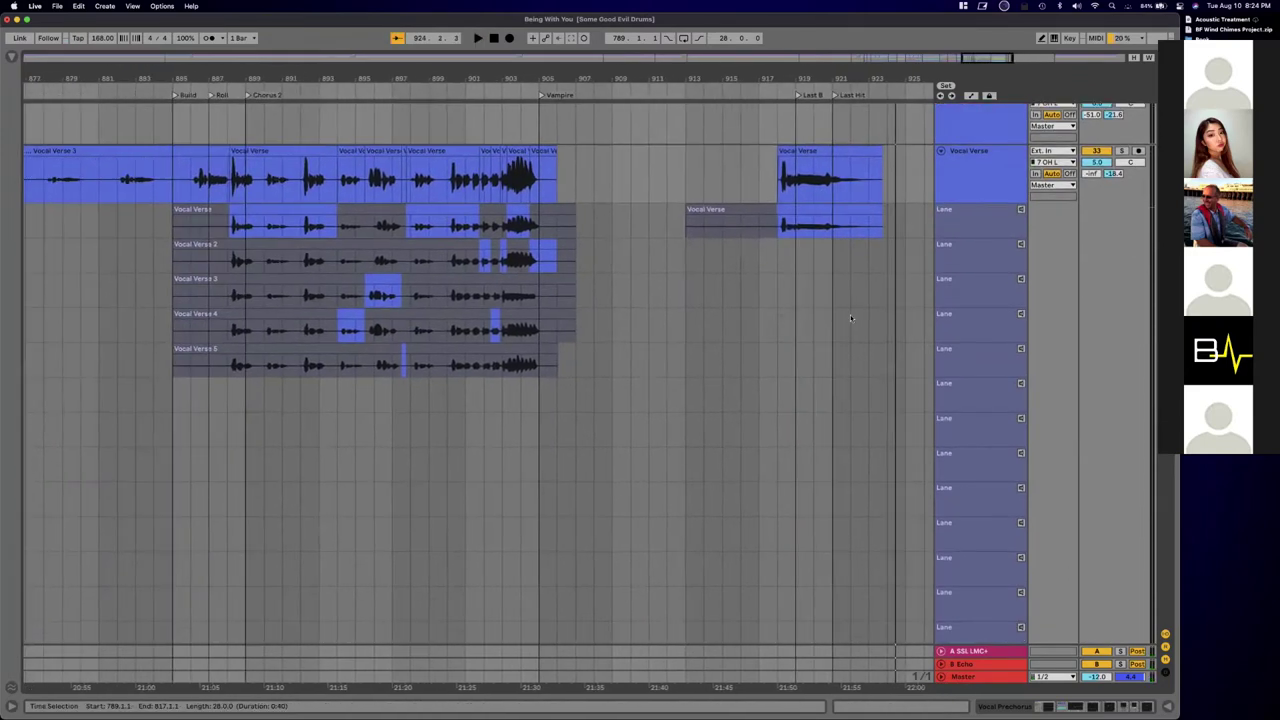
scroll(478, 301, "up", 3)
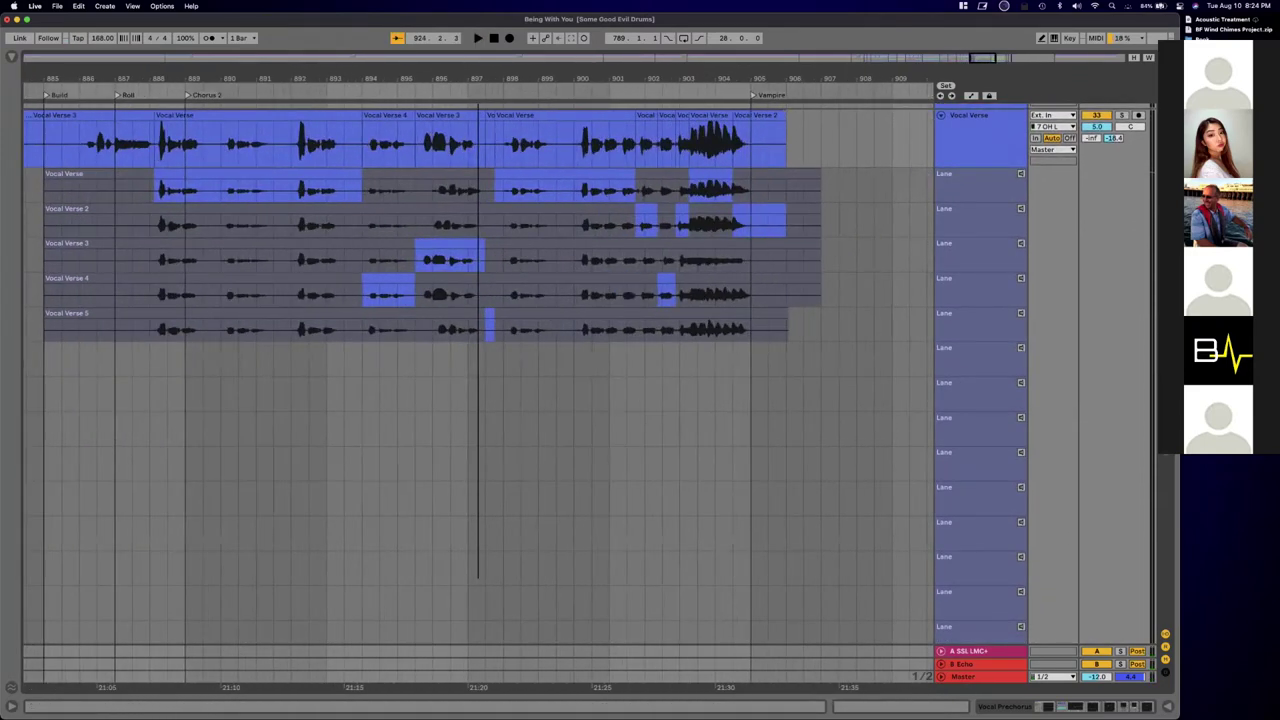
scroll(478, 301, "down", 8)
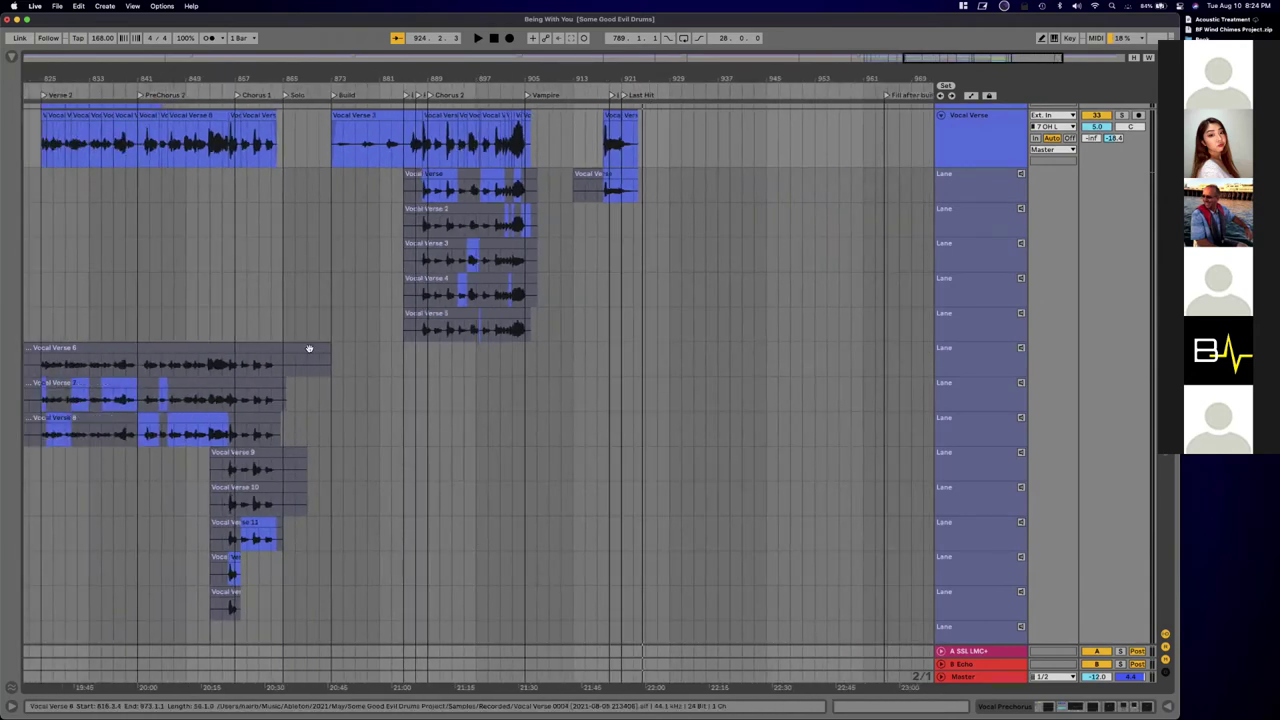
scroll(309, 349, "left", 8)
scroll(378, 349, "left", 6)
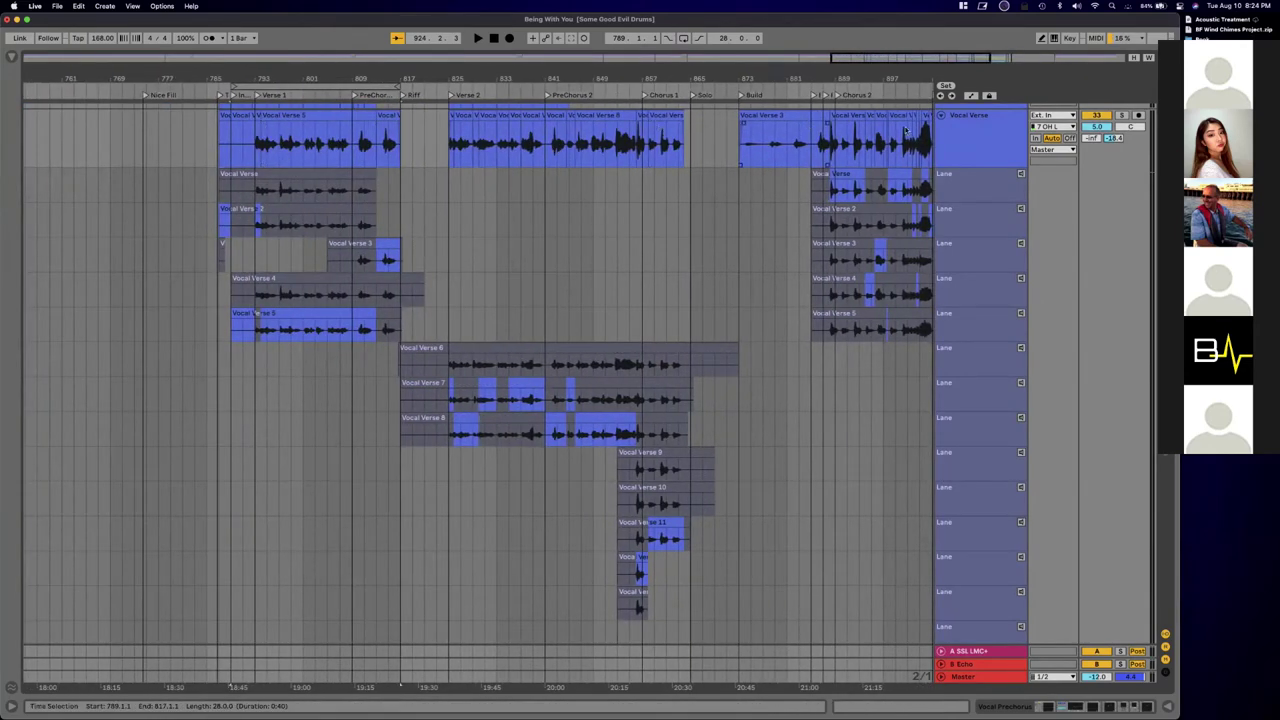
scroll(836, 391, "right", 10)
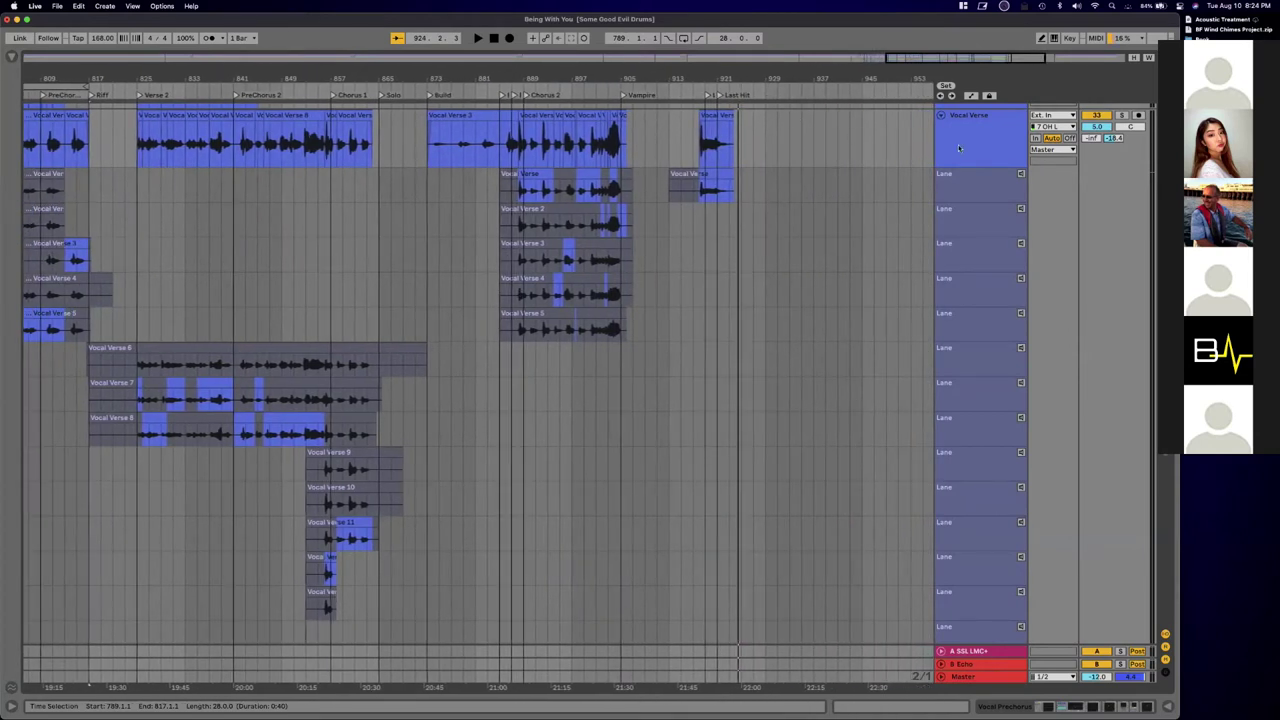
Step: Look over the Vocal Prechorus take lanes across the song and return to the second Vocal Verse track
scroll(830, 250, "down", 10)
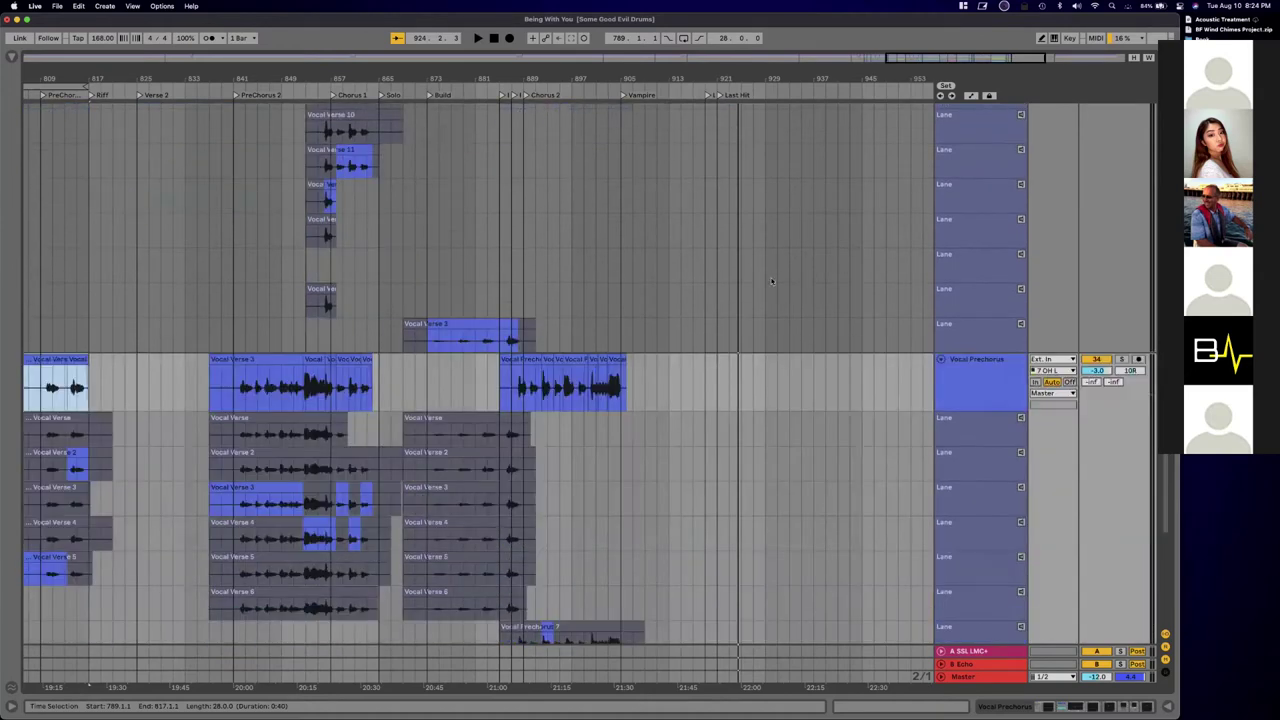
scroll(637, 277, "up", 10)
scroll(550, 216, "up", 12)
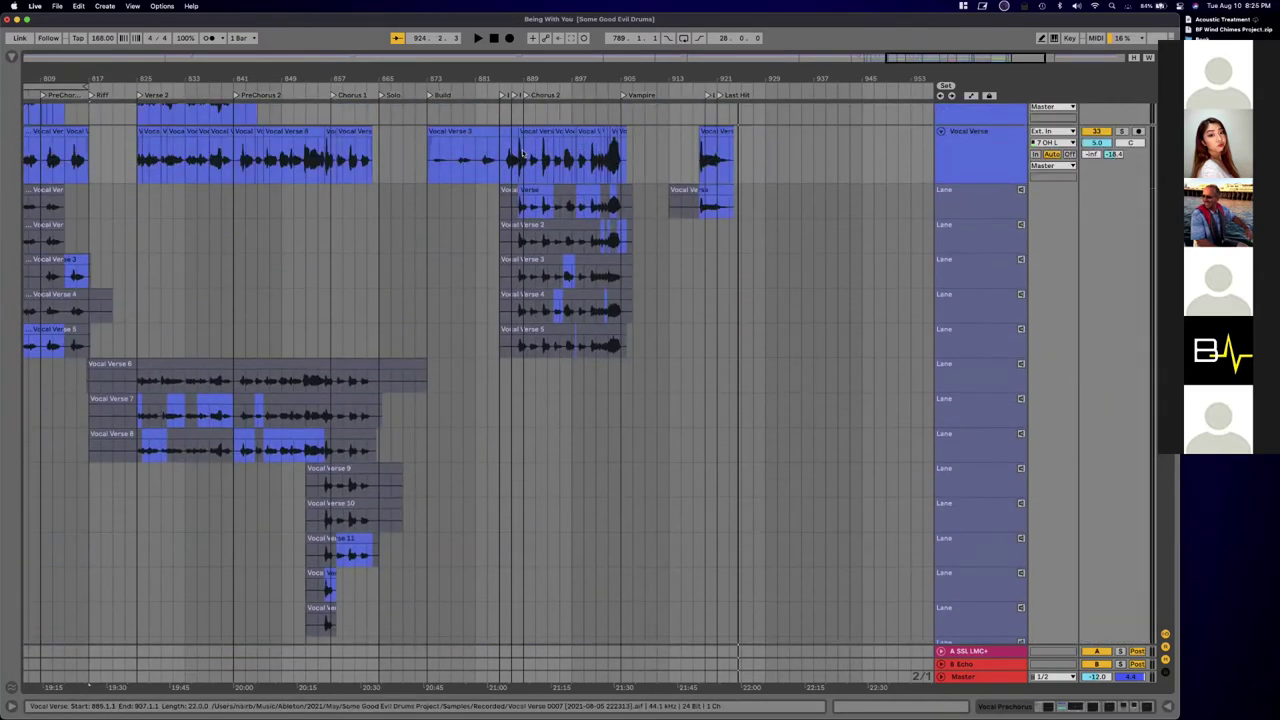
Step: Enlarge Chorus 2 on the second Vocal Verse track, examine its chosen takes, and play from about bar 901
scroll(543, 410, "up", 10)
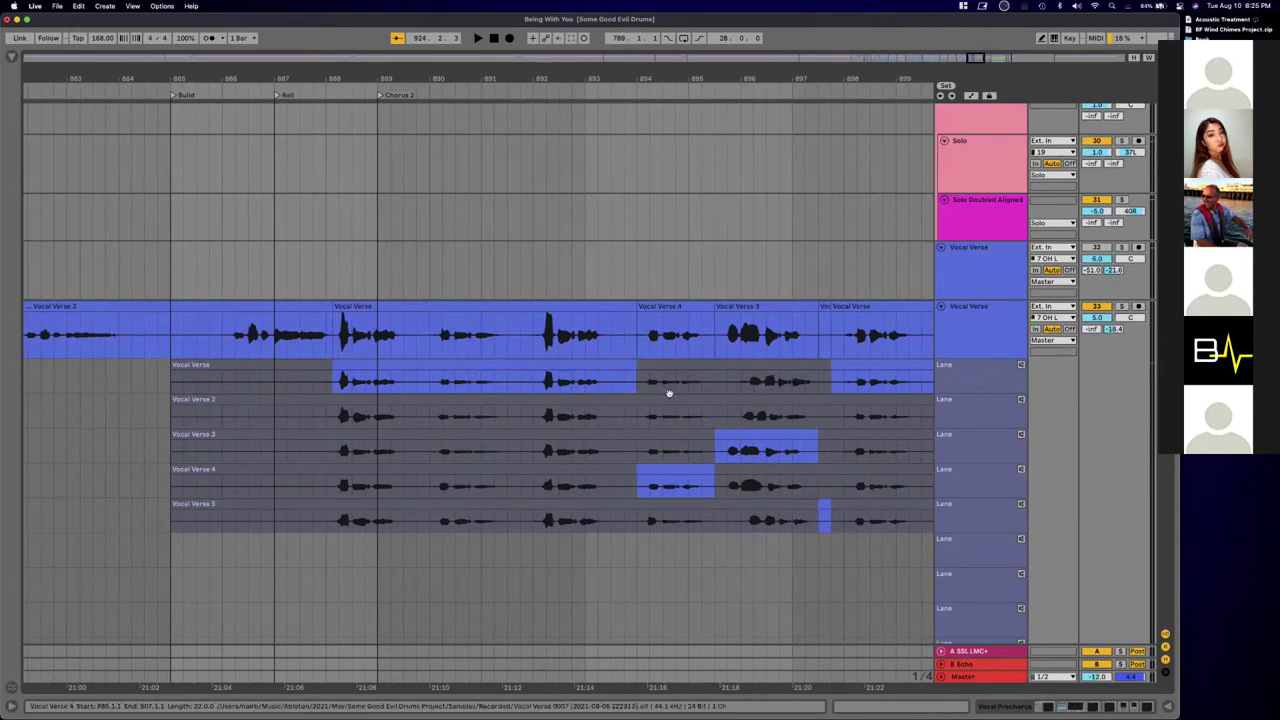
scroll(722, 424, "right", 3)
scroll(722, 424, "right", 3)
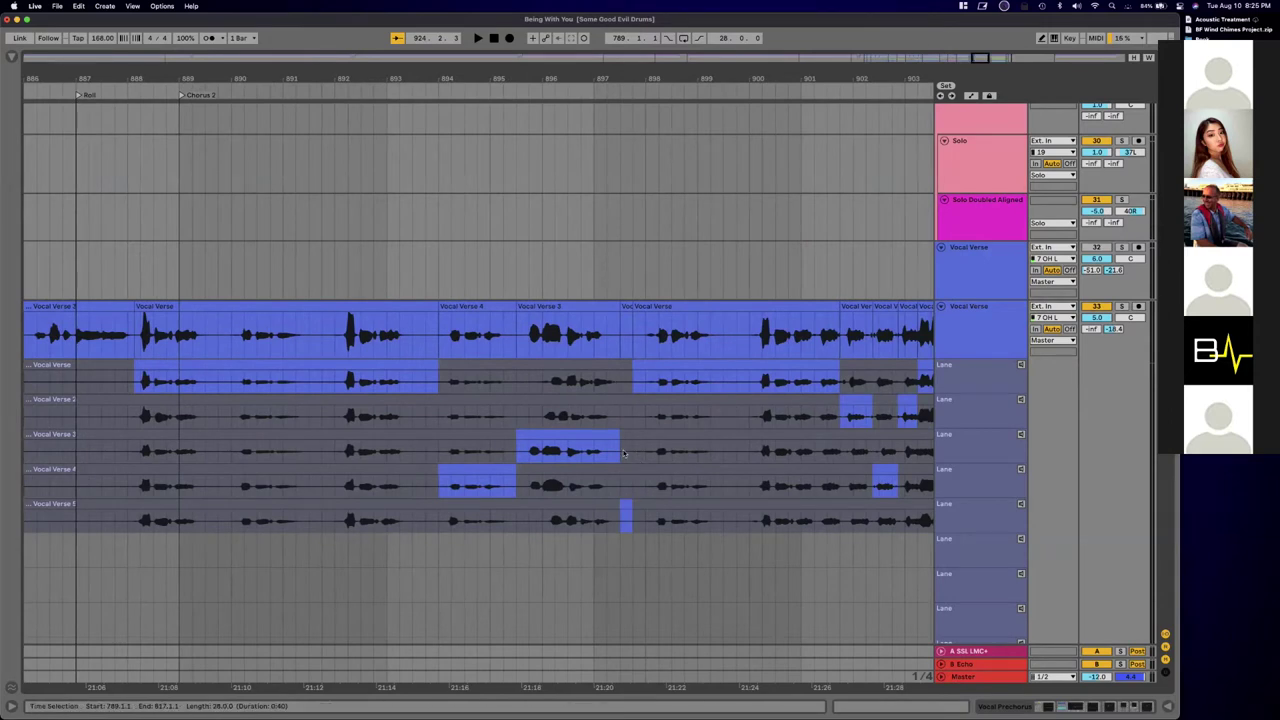
scroll(664, 428, "right", 6)
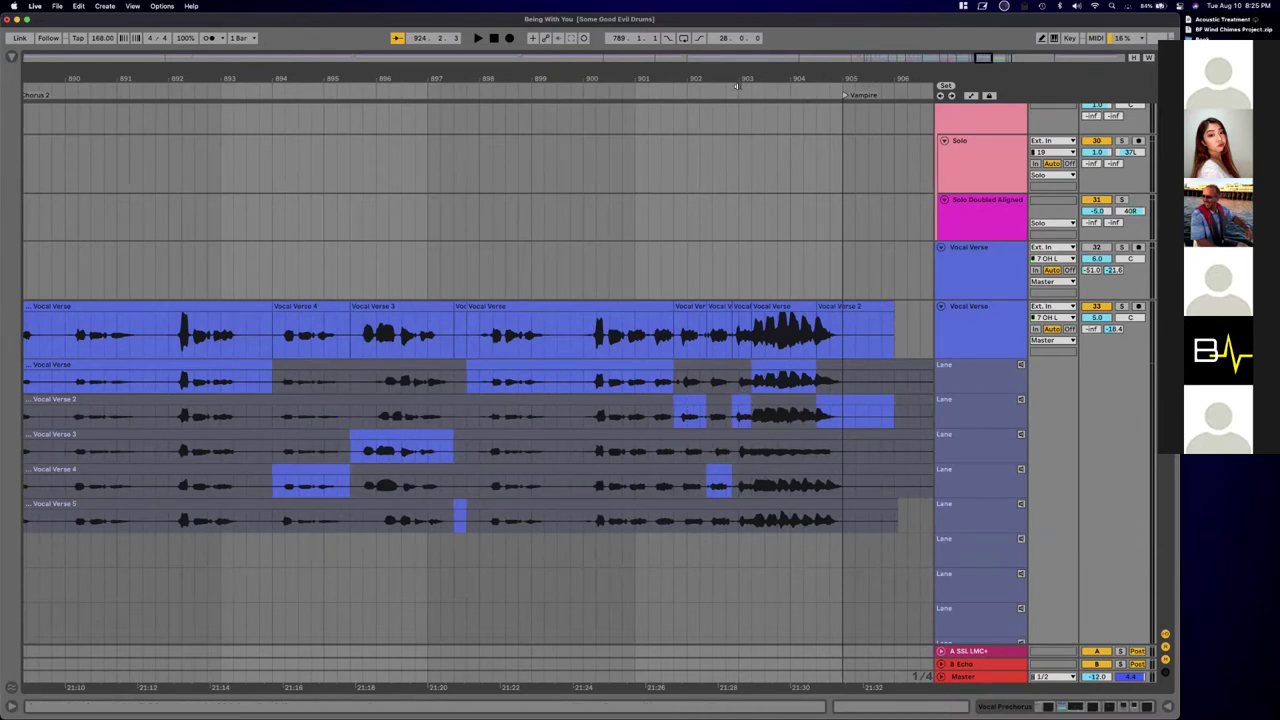
left_click(650, 91)
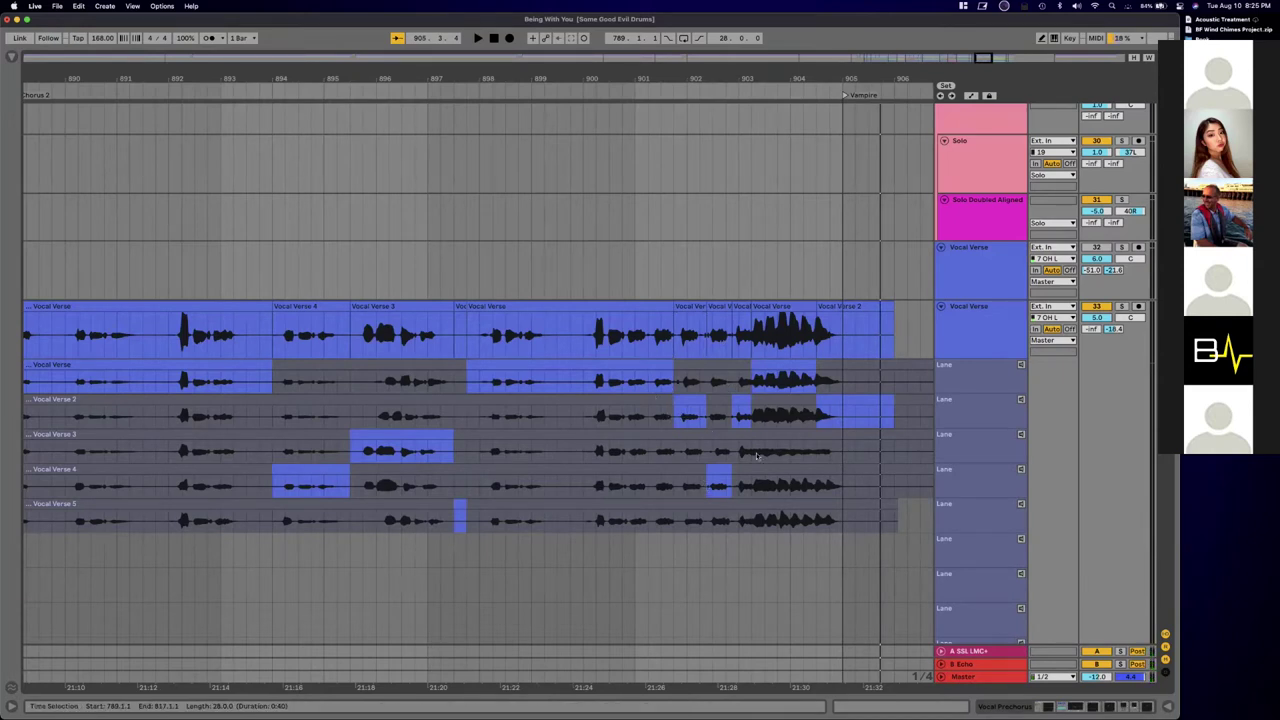
Step: Show the Vocal Prechorus comp for Chorus 2 together with its take lanes at the same enlargement
scroll(756, 460, "down", 10)
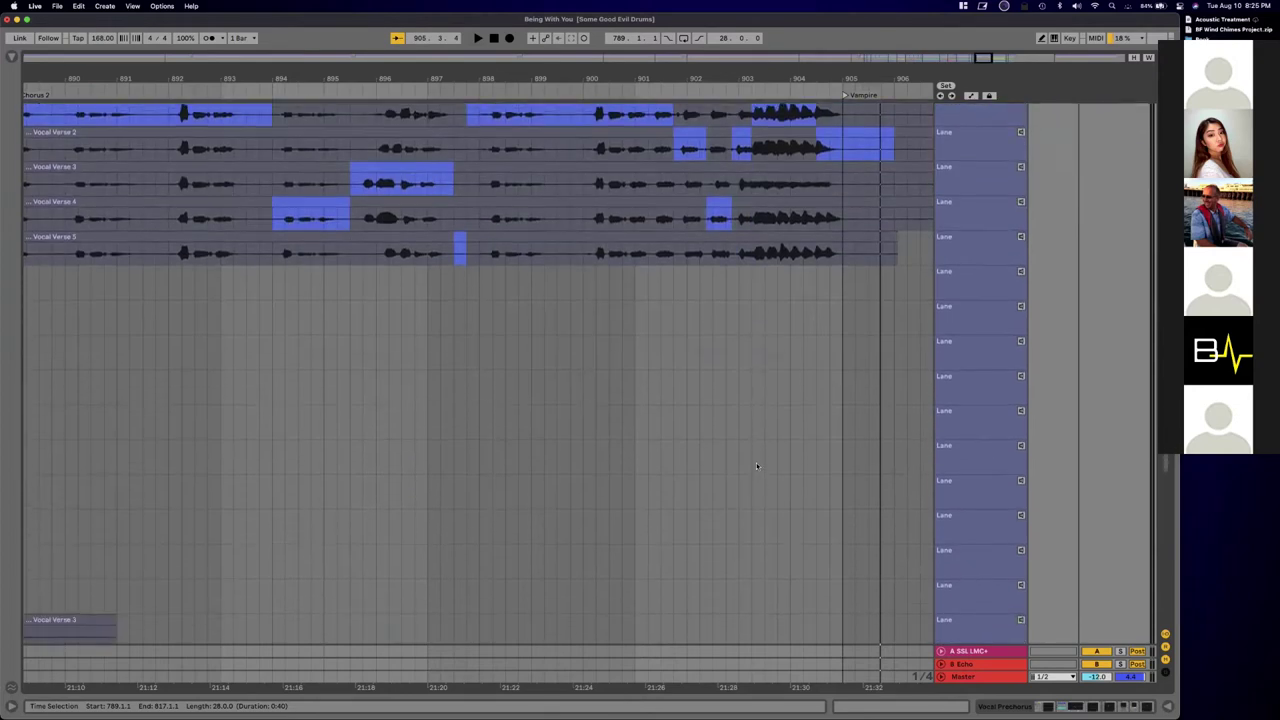
scroll(756, 464, "down", 6)
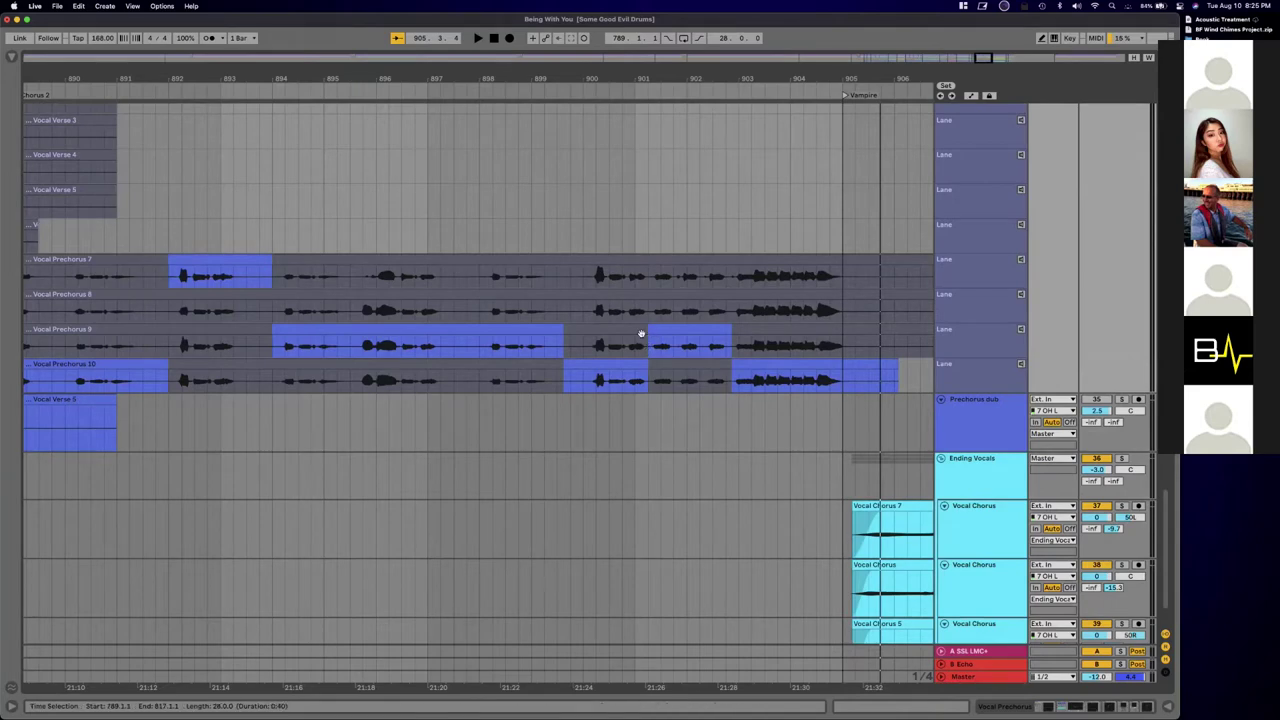
scroll(650, 341, "up", 4)
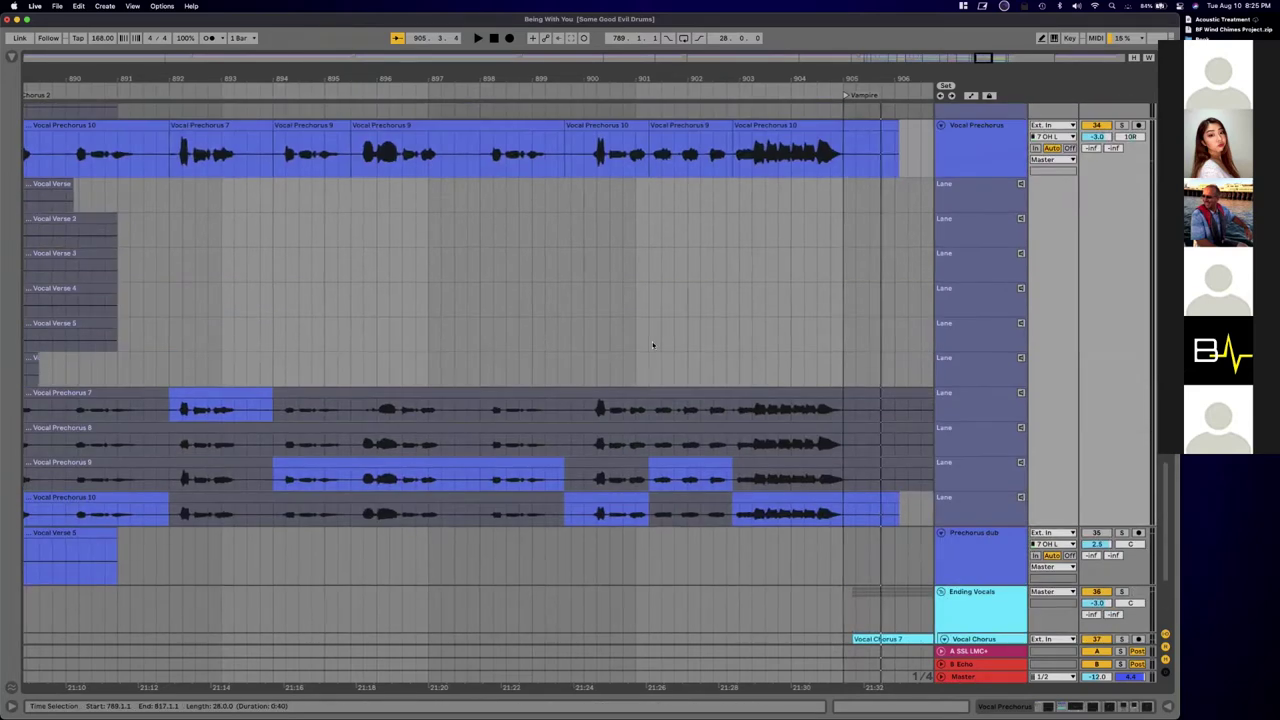
Step: Look along the Vocal Prechorus comp in Chorus 2 and play its last phrase from about bar 902, then stop playback
scroll(714, 360, "left", 1)
scroll(714, 363, "left", 2)
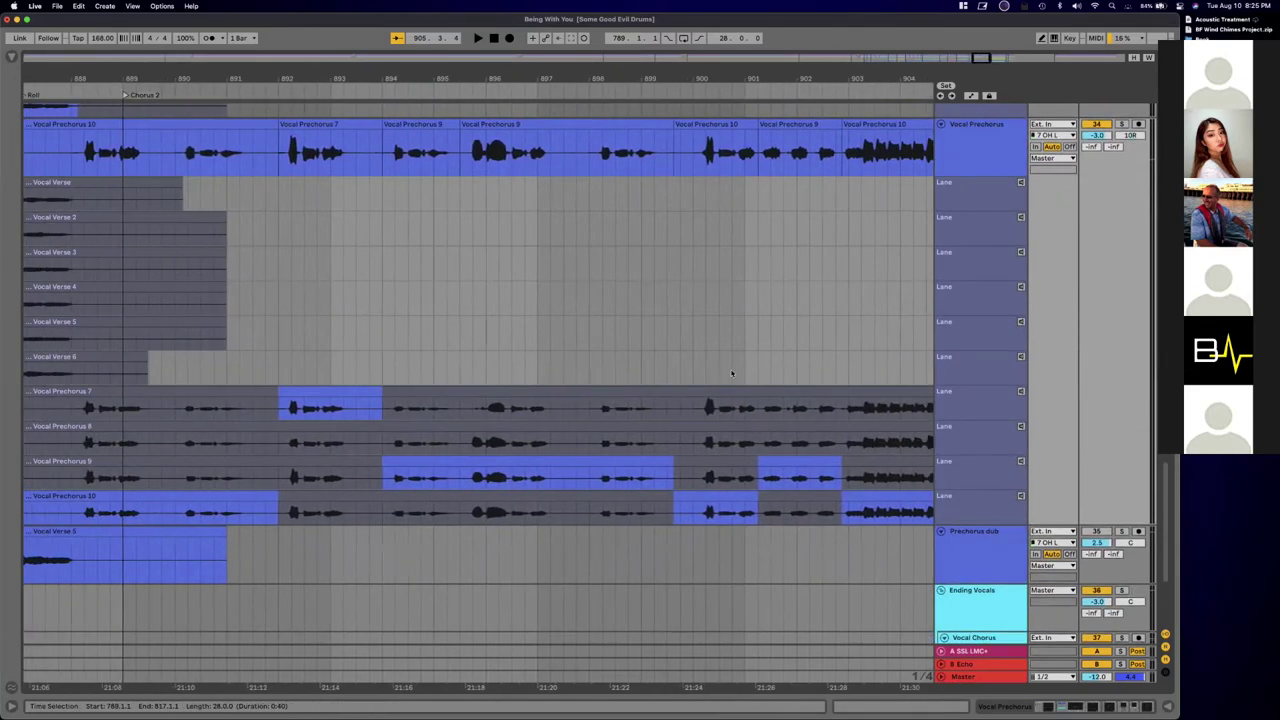
scroll(796, 410, "right", 2)
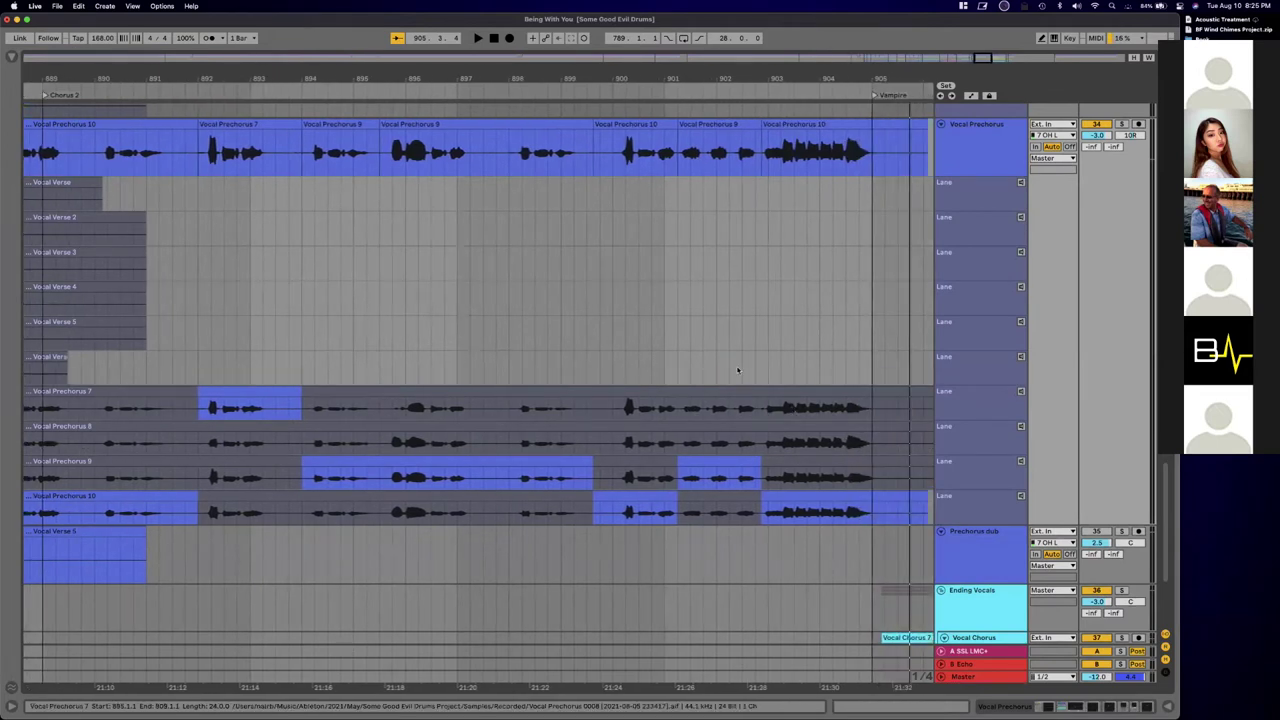
left_click(758, 84)
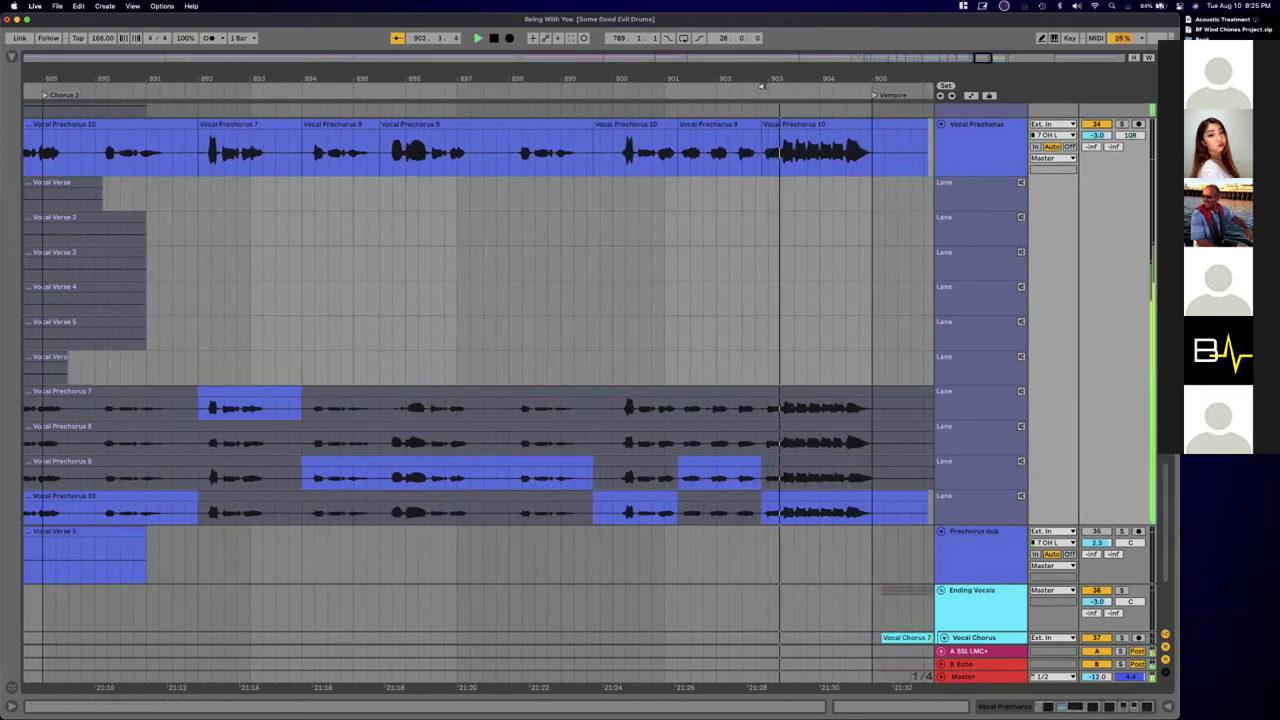
left_click(756, 84)
key("space")
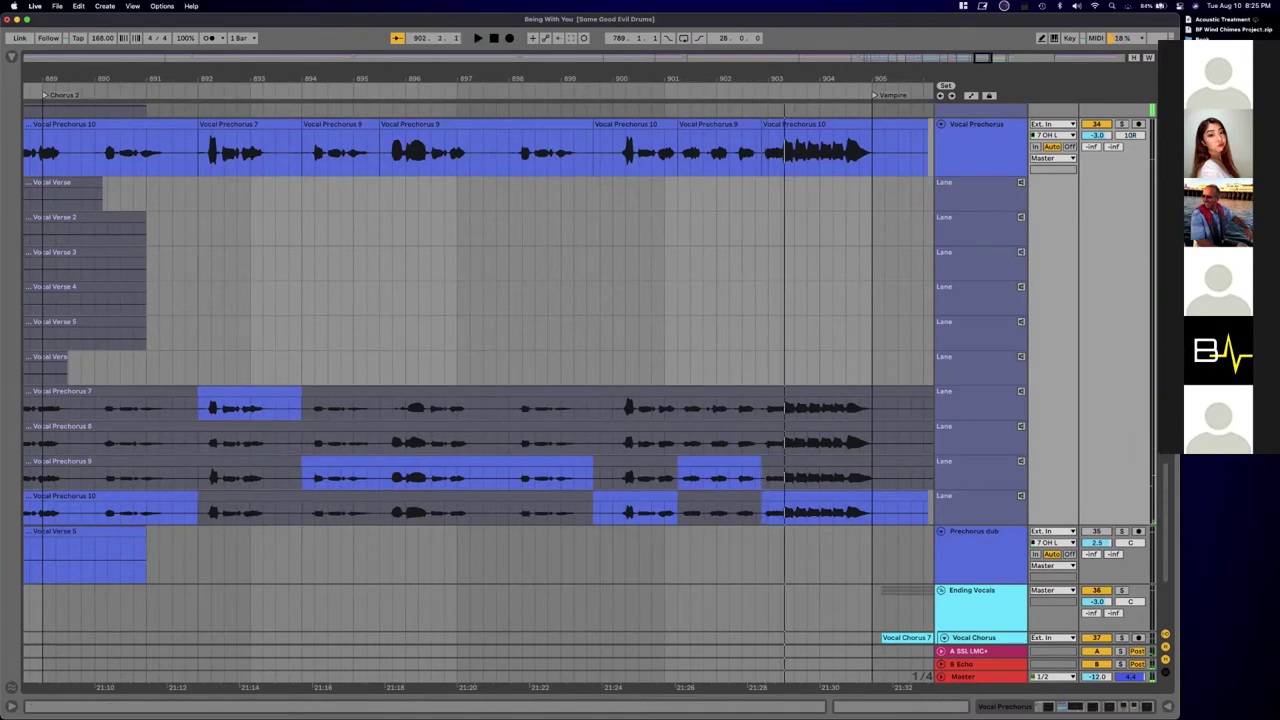
Step: Return to the two Vocal Verse tracks across the whole song and show the second one's device chain
left_click_drag(687, 86, 686, 78)
scroll(726, 210, "up", 10)
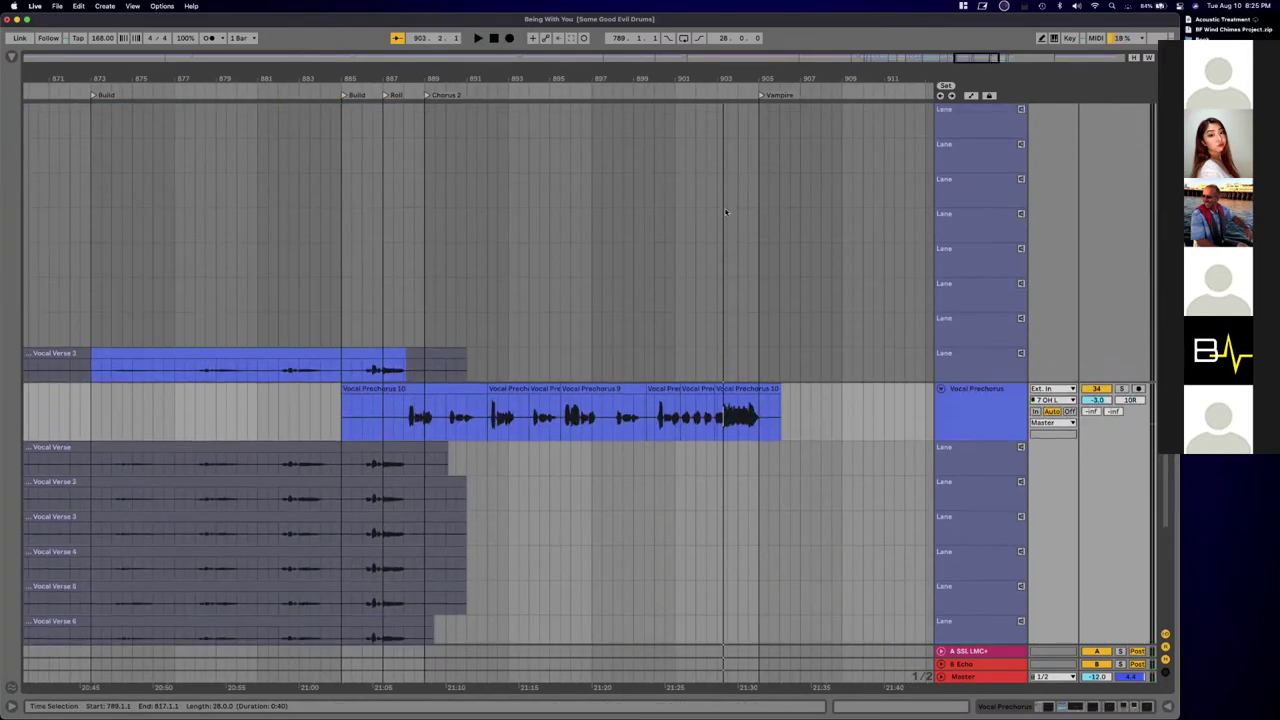
scroll(726, 210, "left", 15)
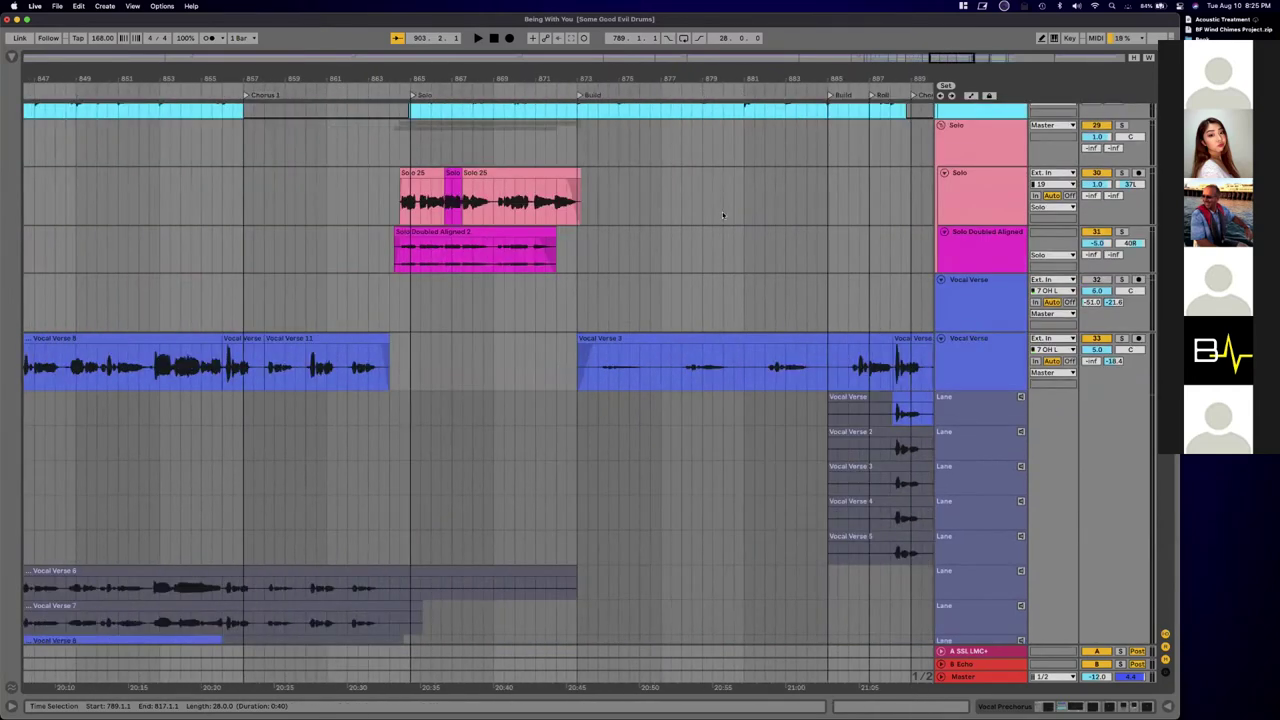
scroll(527, 228, "down", 5)
scroll(541, 243, "up", 3)
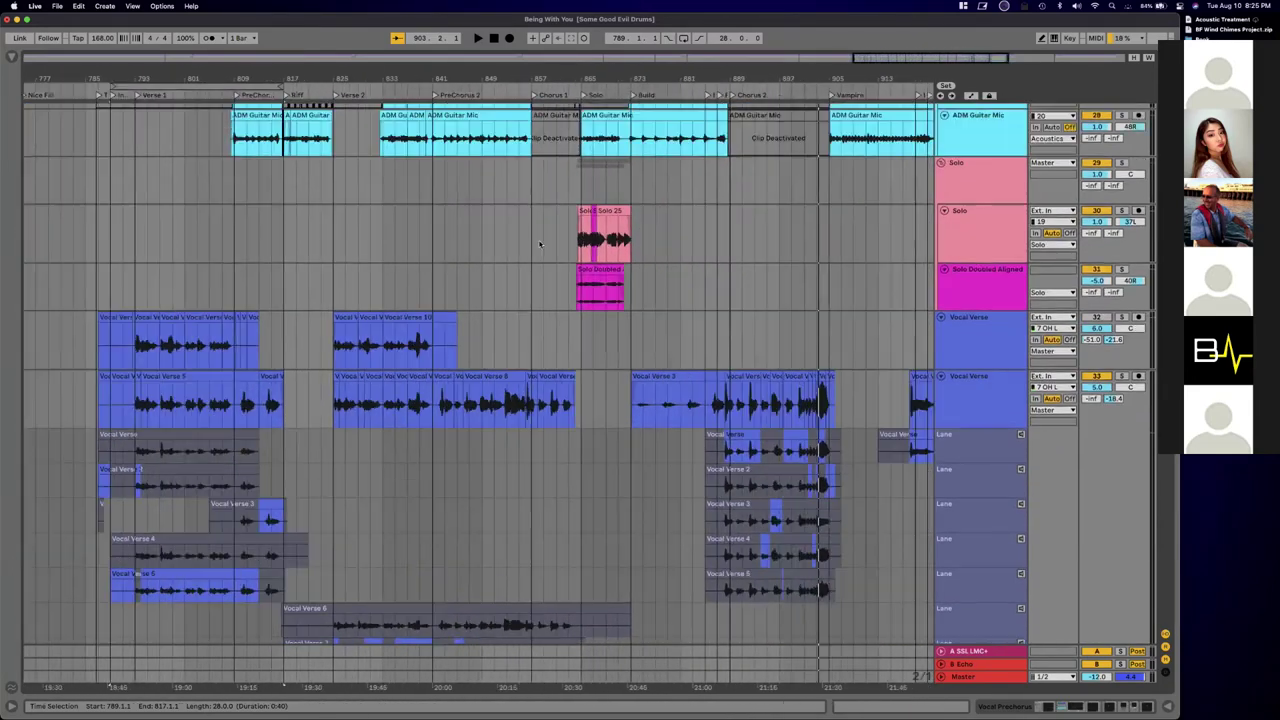
left_click(995, 358)
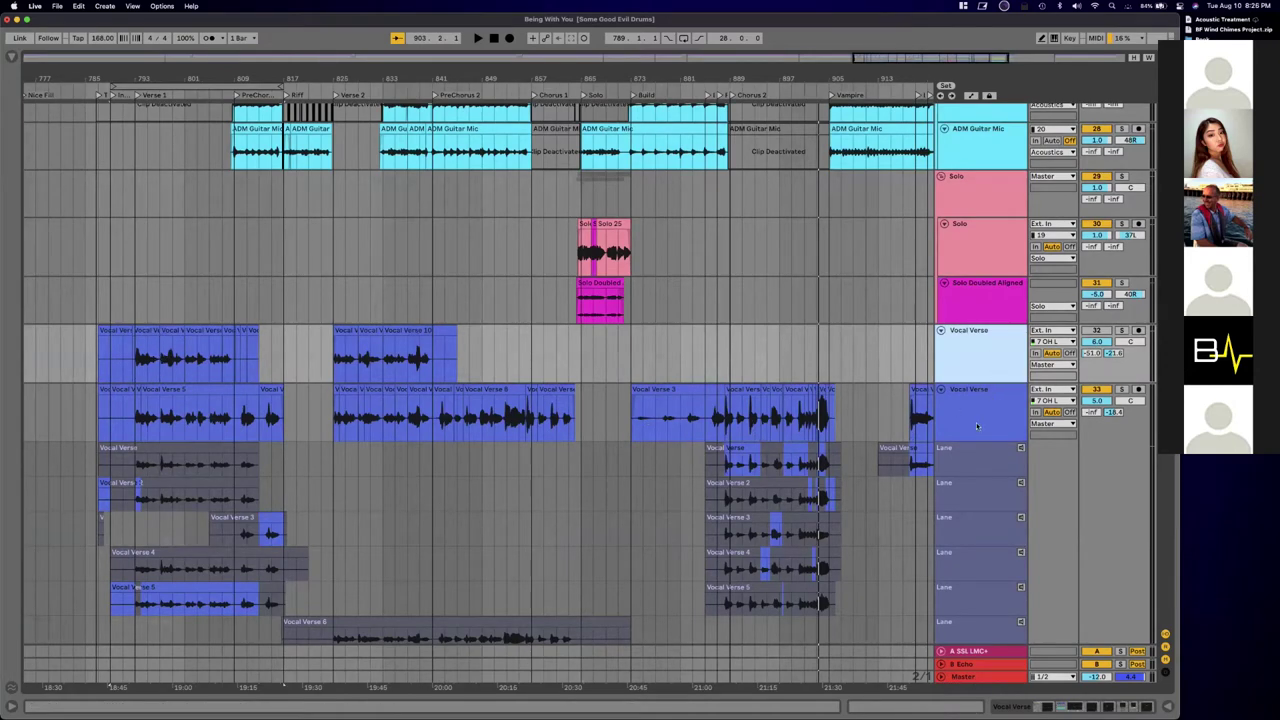
scroll(977, 426, "down", 3)
double_click(979, 348)
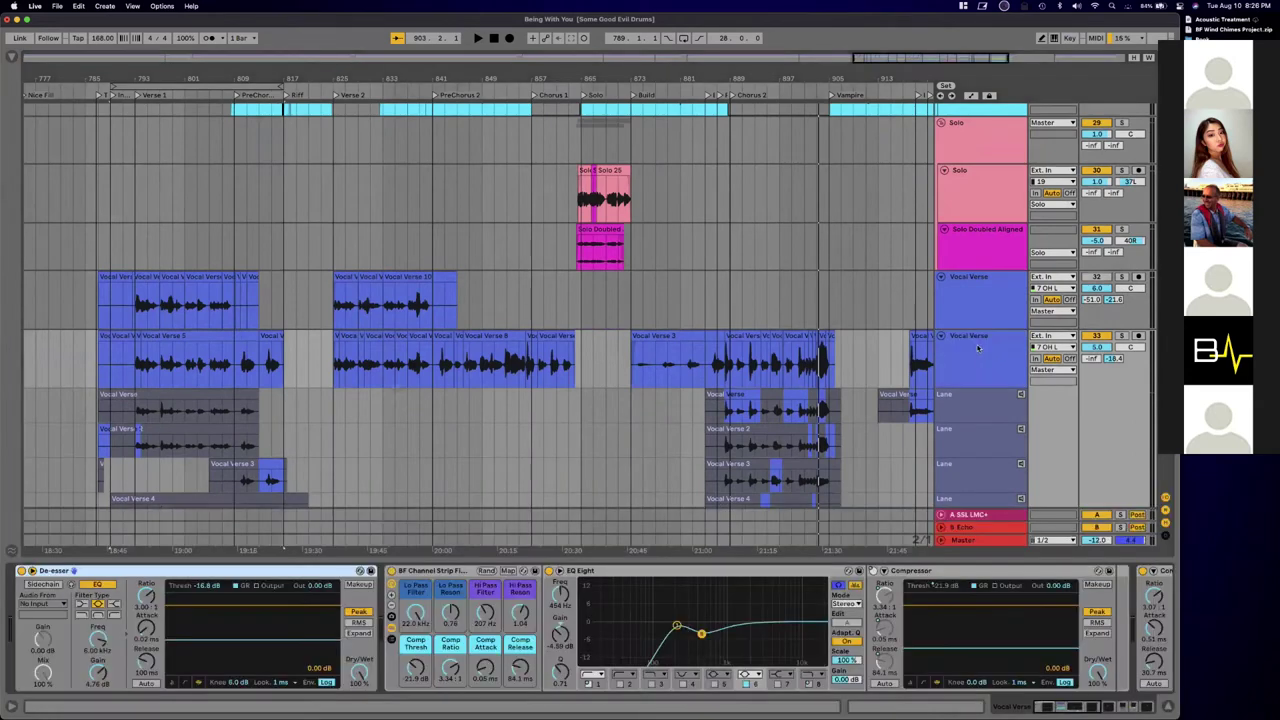
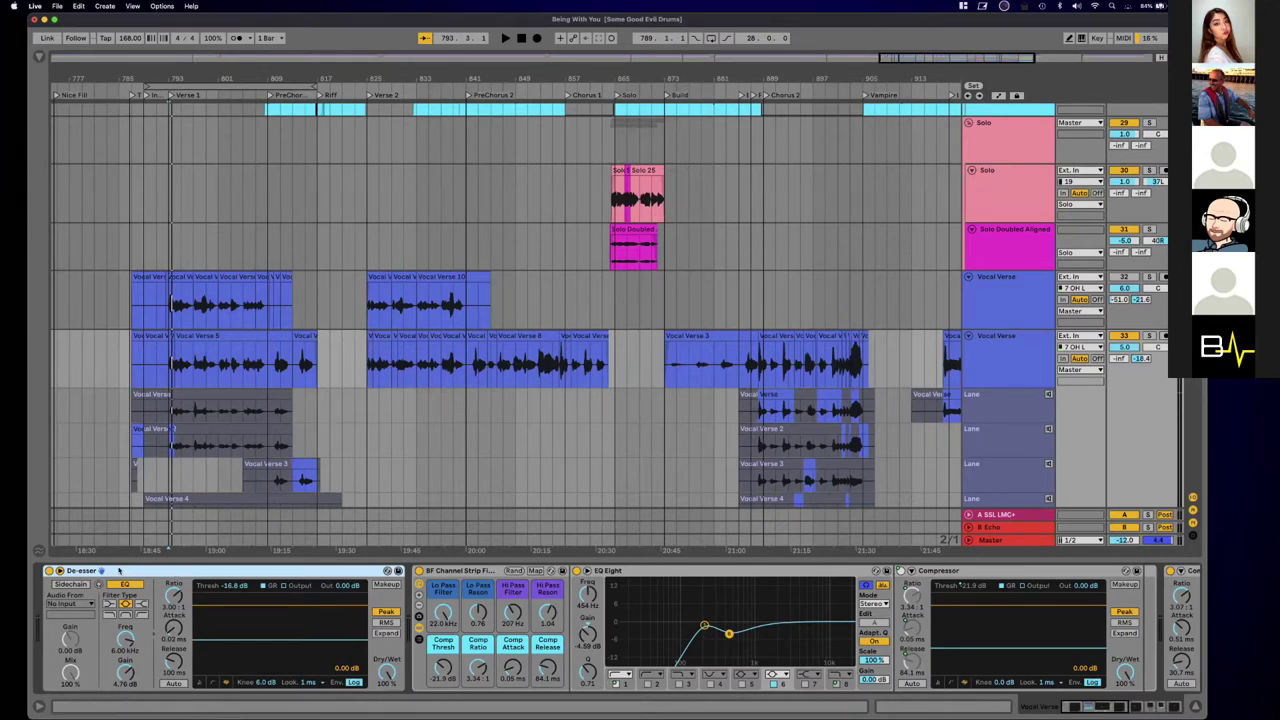
Step: List the Compressor presets among the audio effects in the browser
left_click(40, 56)
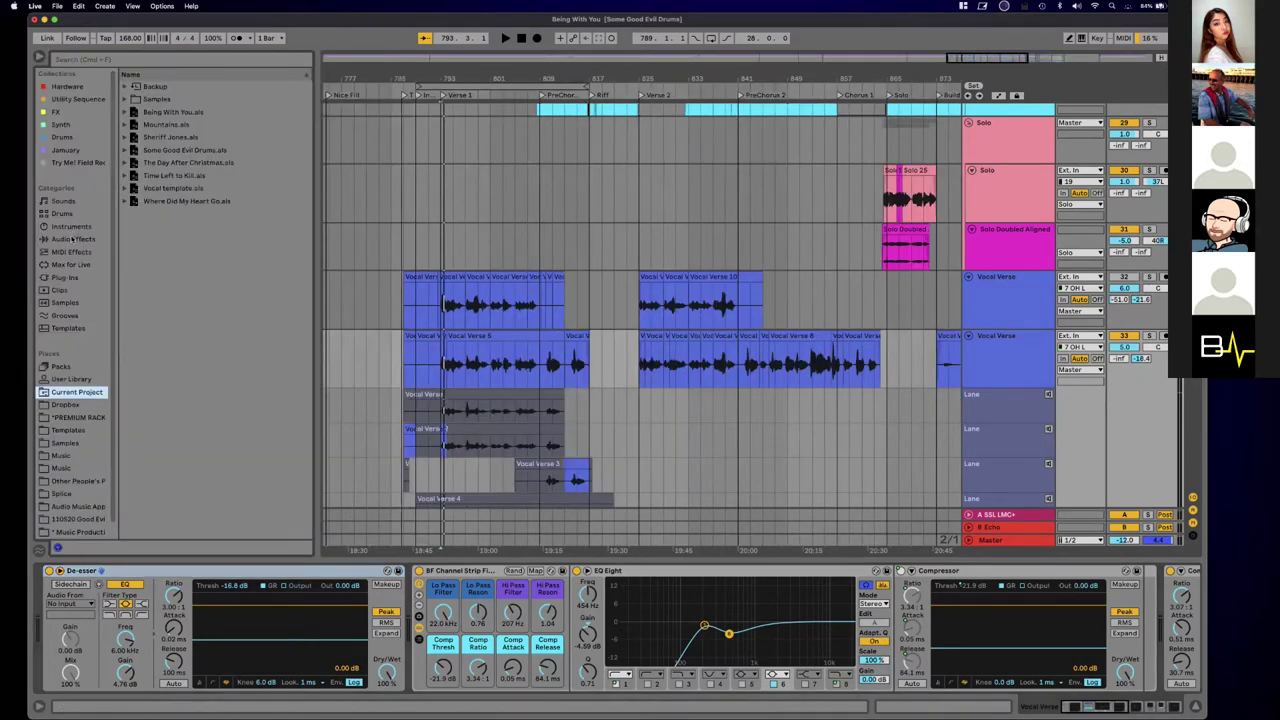
left_click(74, 239)
left_click(123, 188)
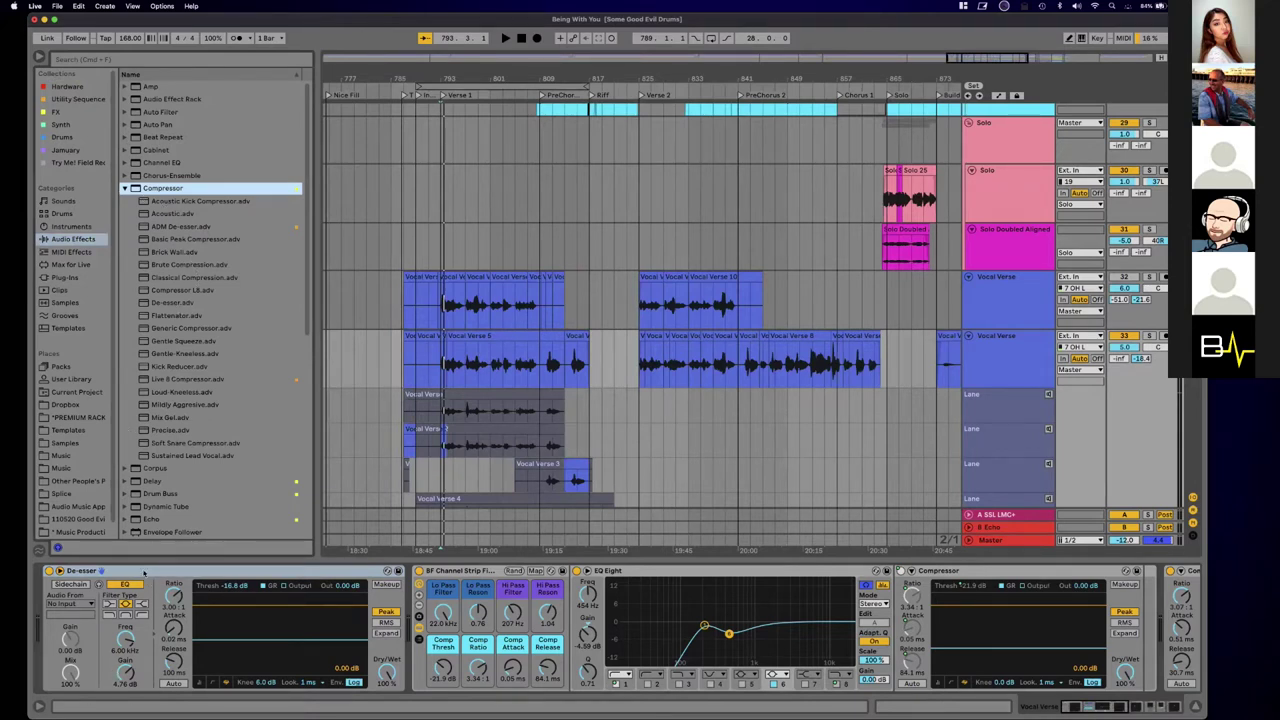
Step: Examine the De-esser, the BF Channel Strip rack and its EQ Eight and Compressor on the second Vocal Verse track
left_click(60, 571)
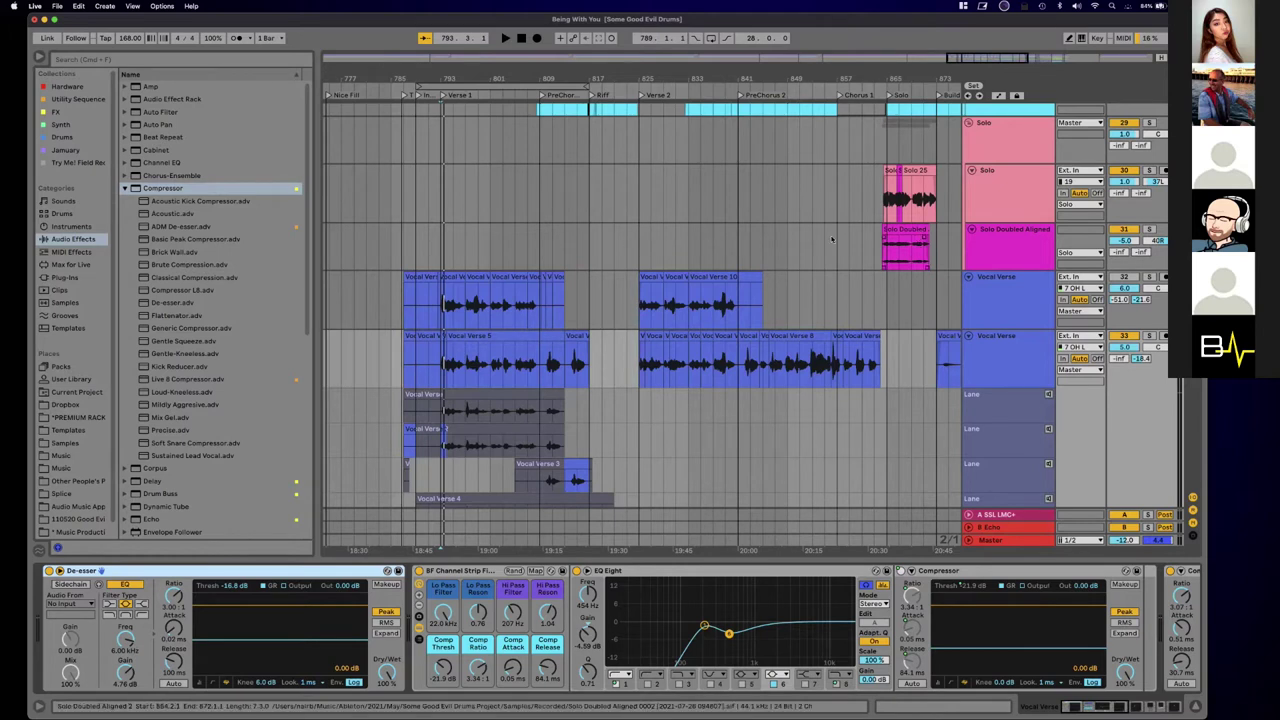
left_click(482, 576)
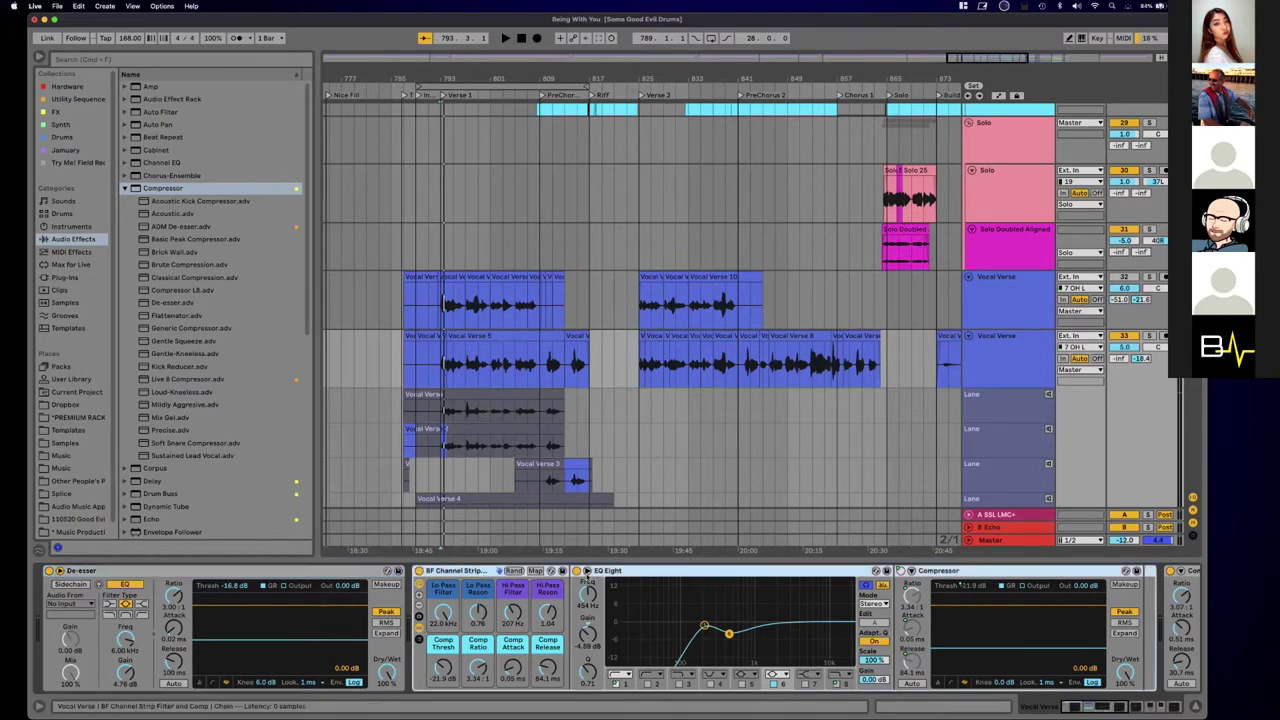
scroll(462, 640, "right", 5)
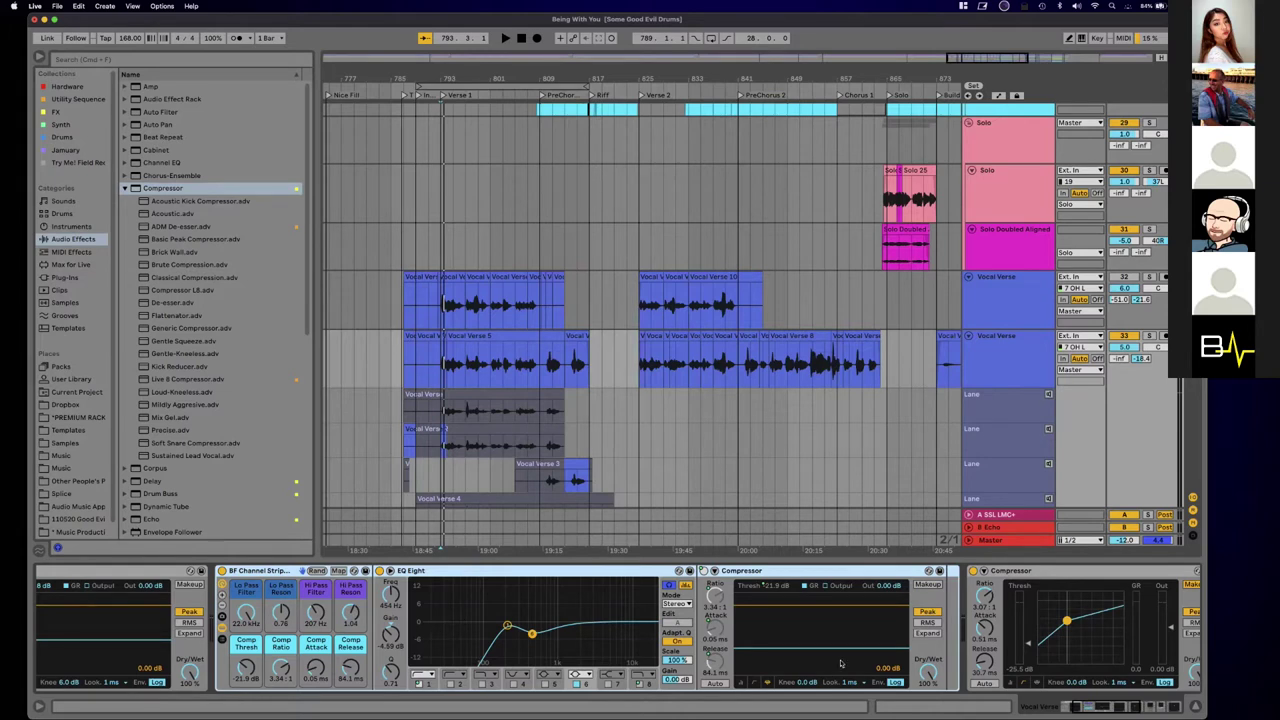
scroll(1020, 620, "right", 3)
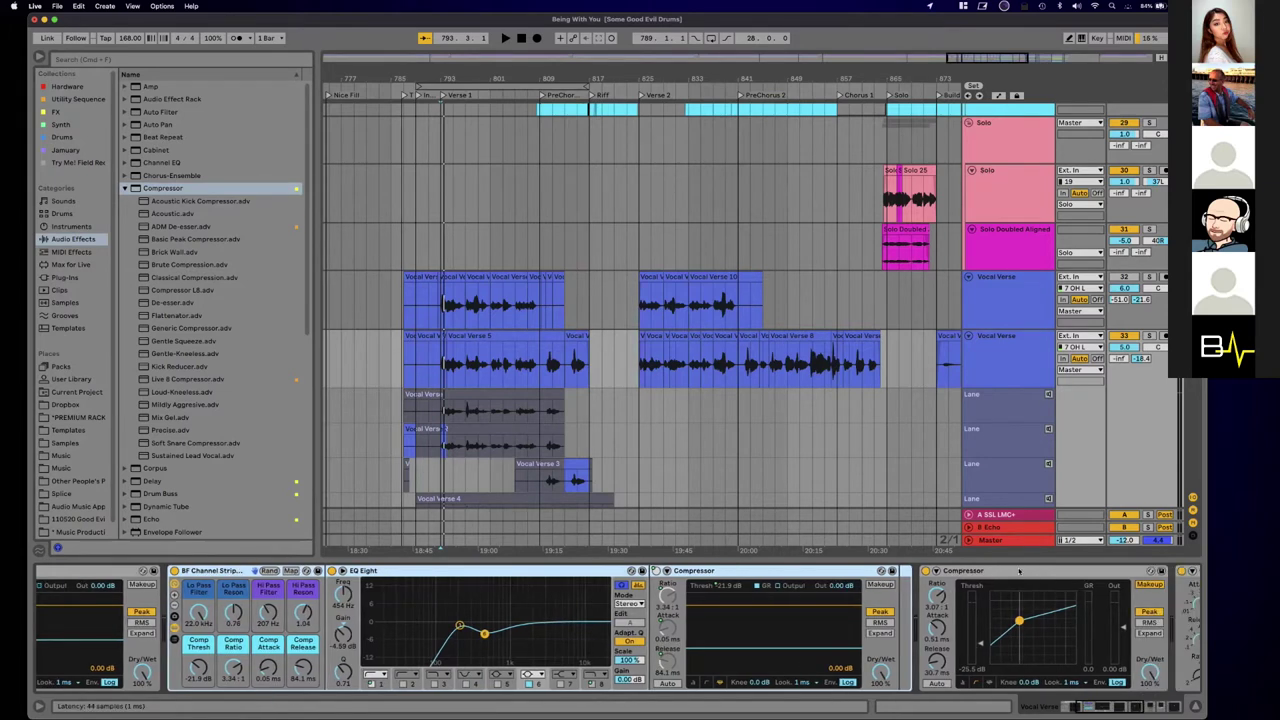
scroll(675, 571, "left", 5)
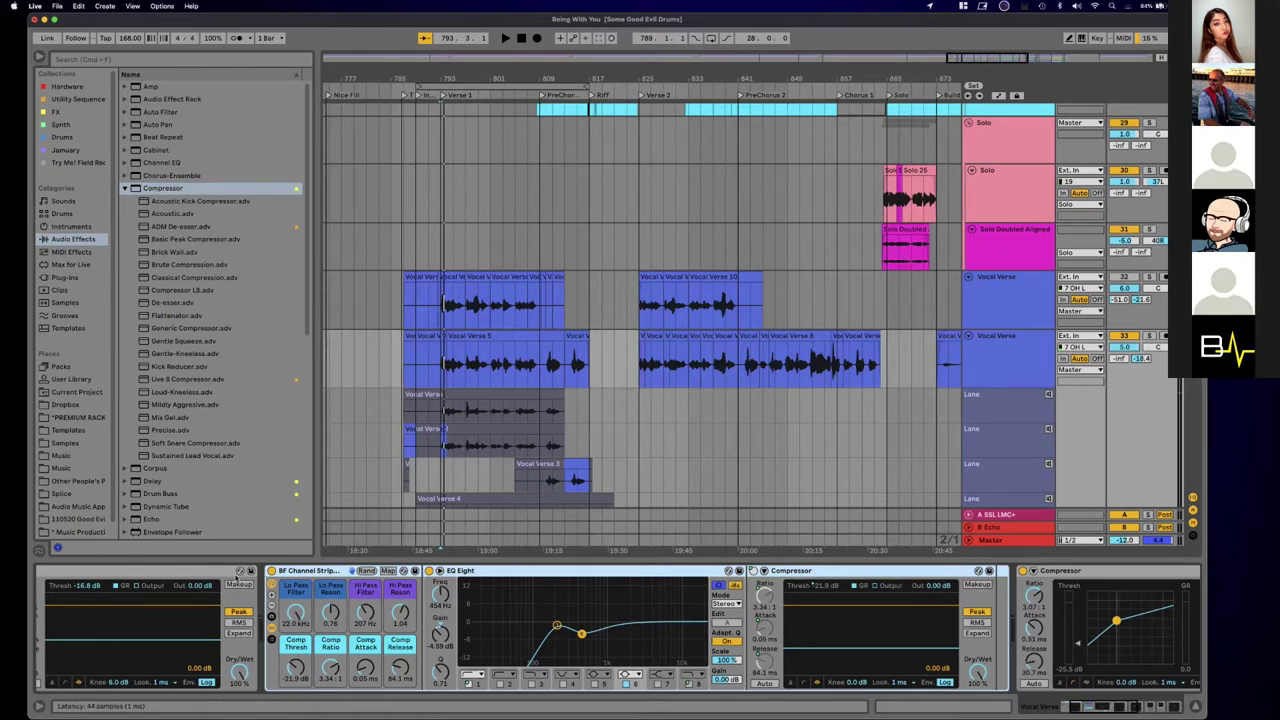
scroll(294, 585, "right", 4)
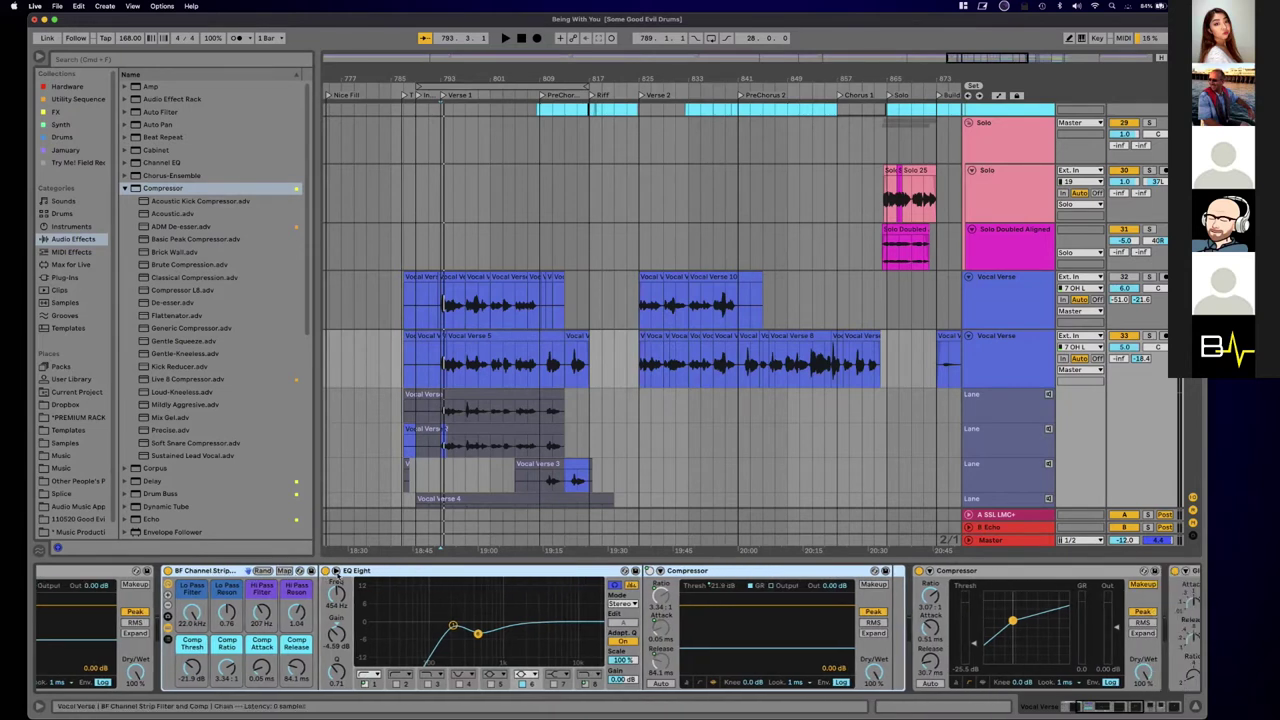
scroll(338, 574, "left", 6)
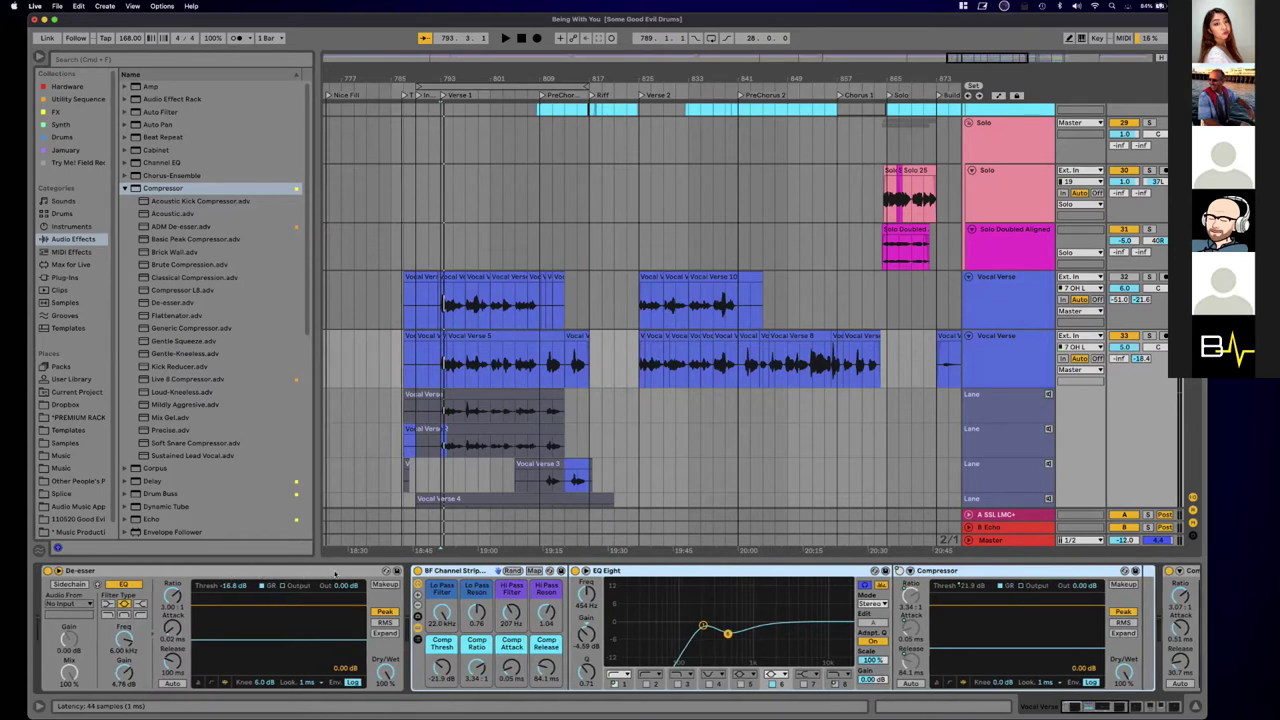
scroll(461, 572, "right", 7)
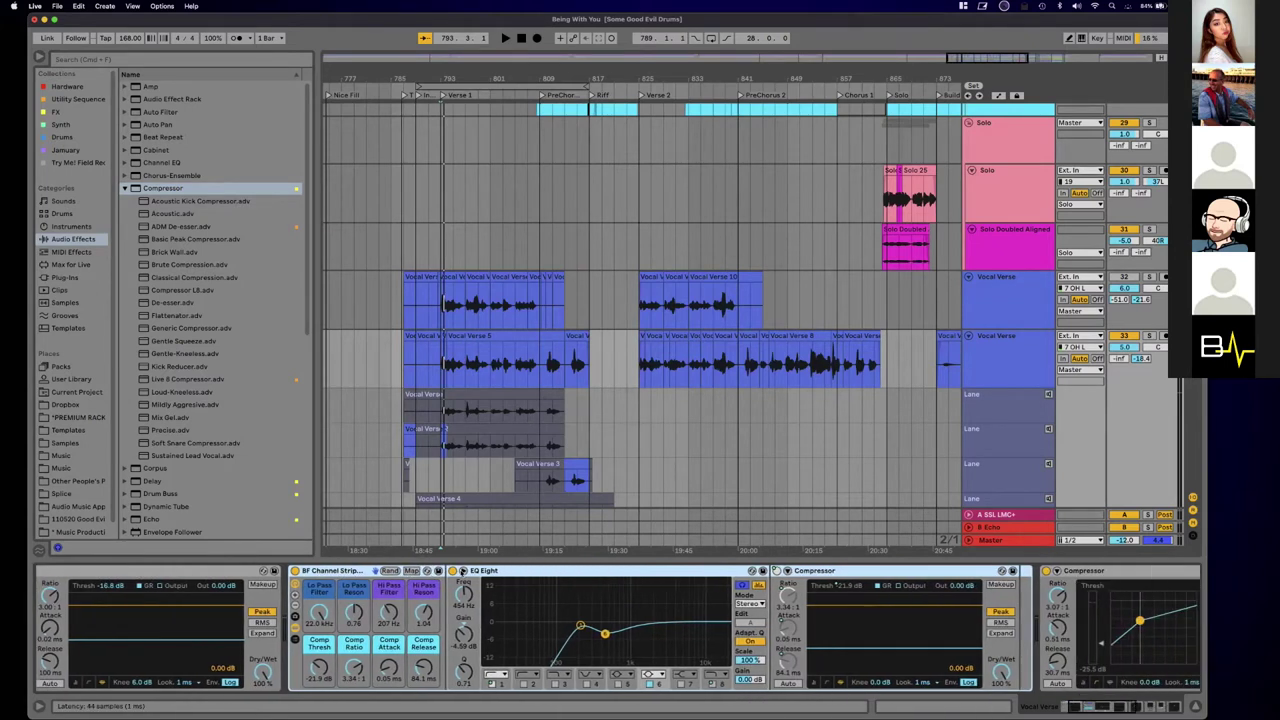
Step: Examine the rest of the vocal chain through the second Compressor, Glue Compressor, Saturator and final Compressor
scroll(501, 575, "right", 8)
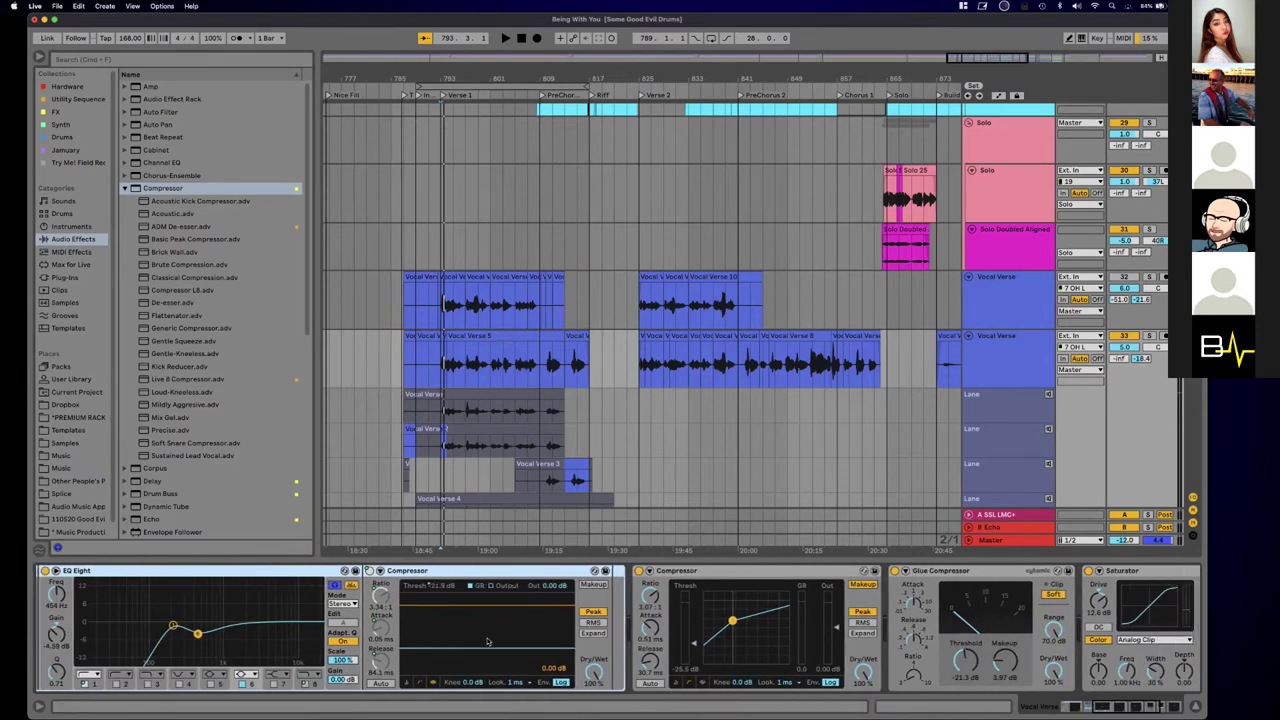
scroll(671, 628, "right", 5)
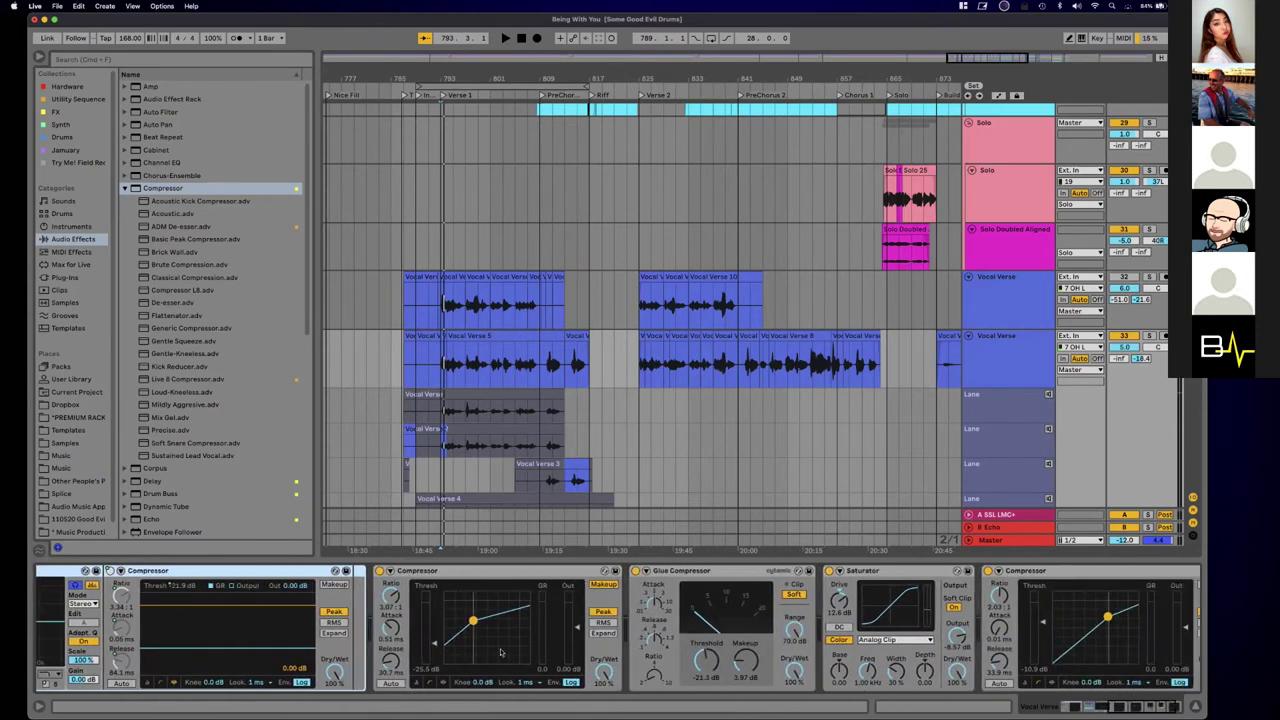
scroll(505, 627, "left", 3)
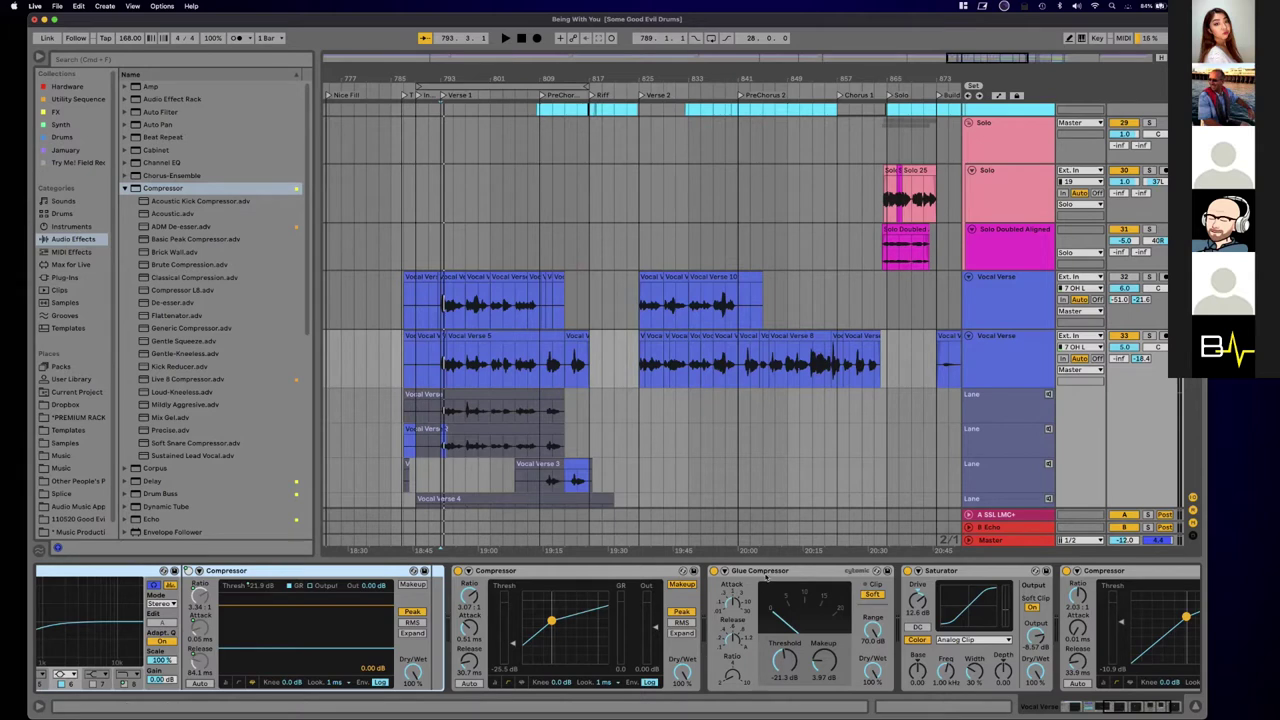
scroll(995, 570, "right", 5)
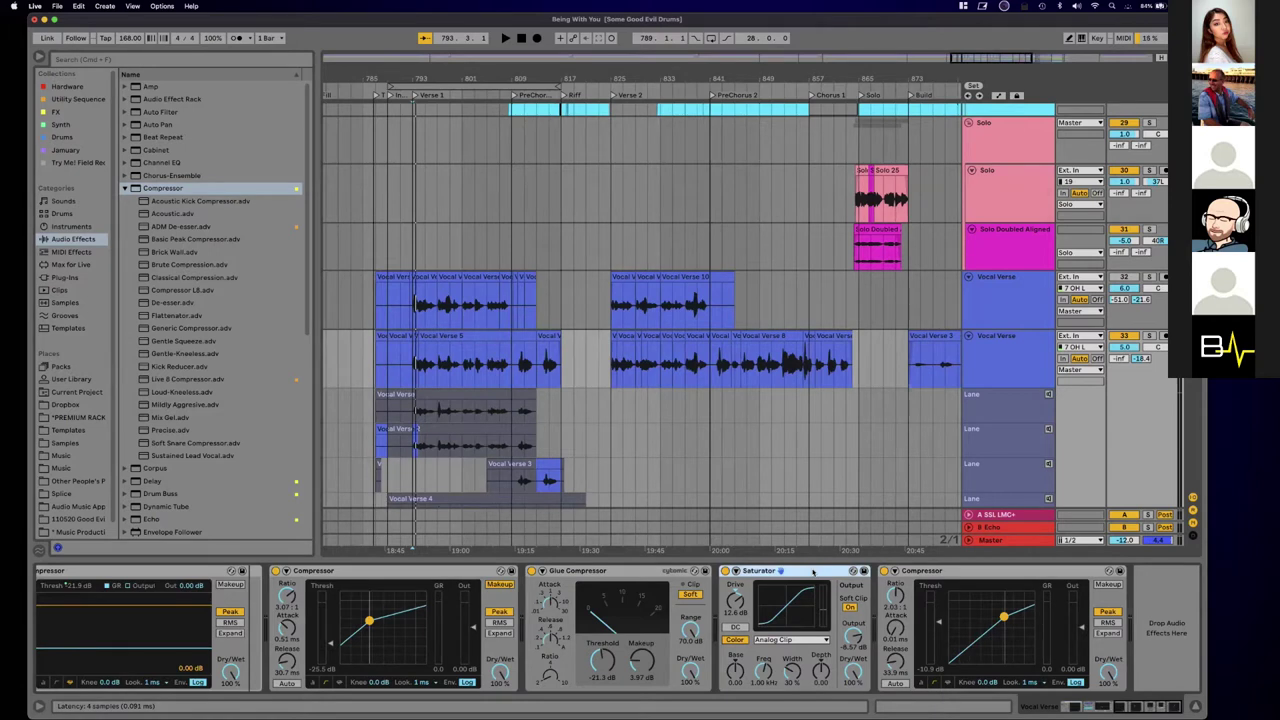
left_click(963, 570)
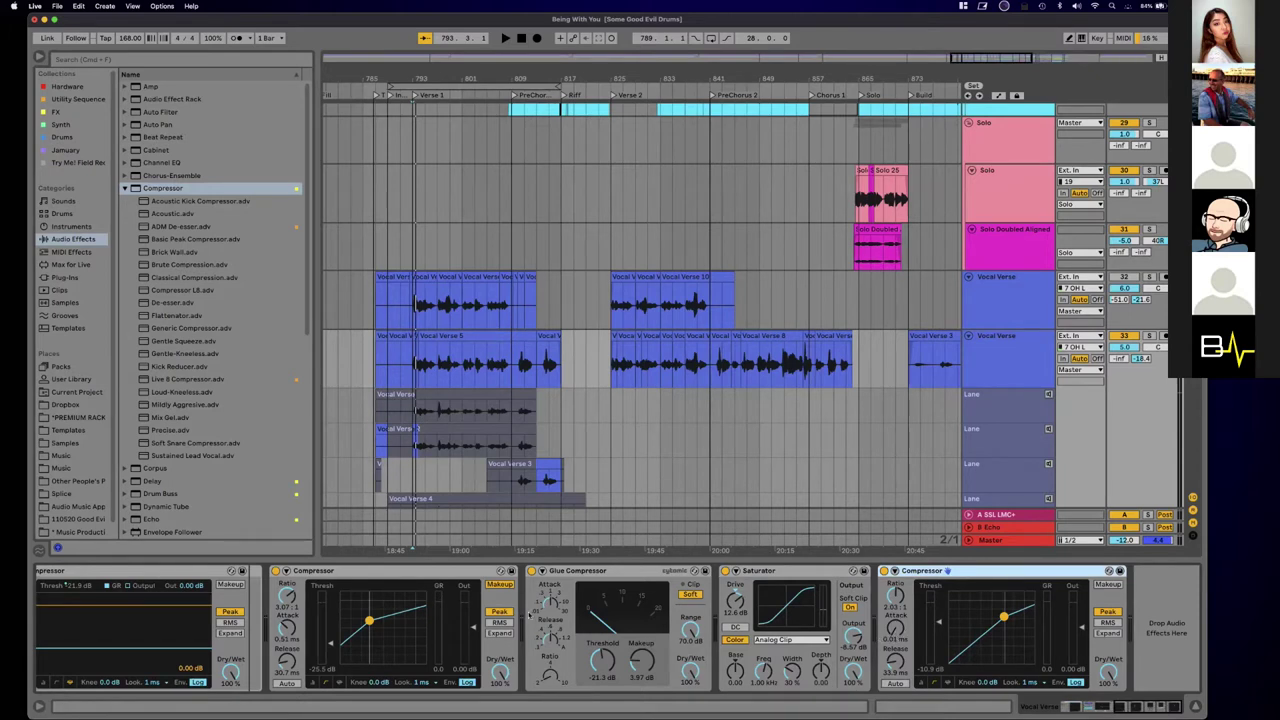
scroll(529, 615, "left", 10)
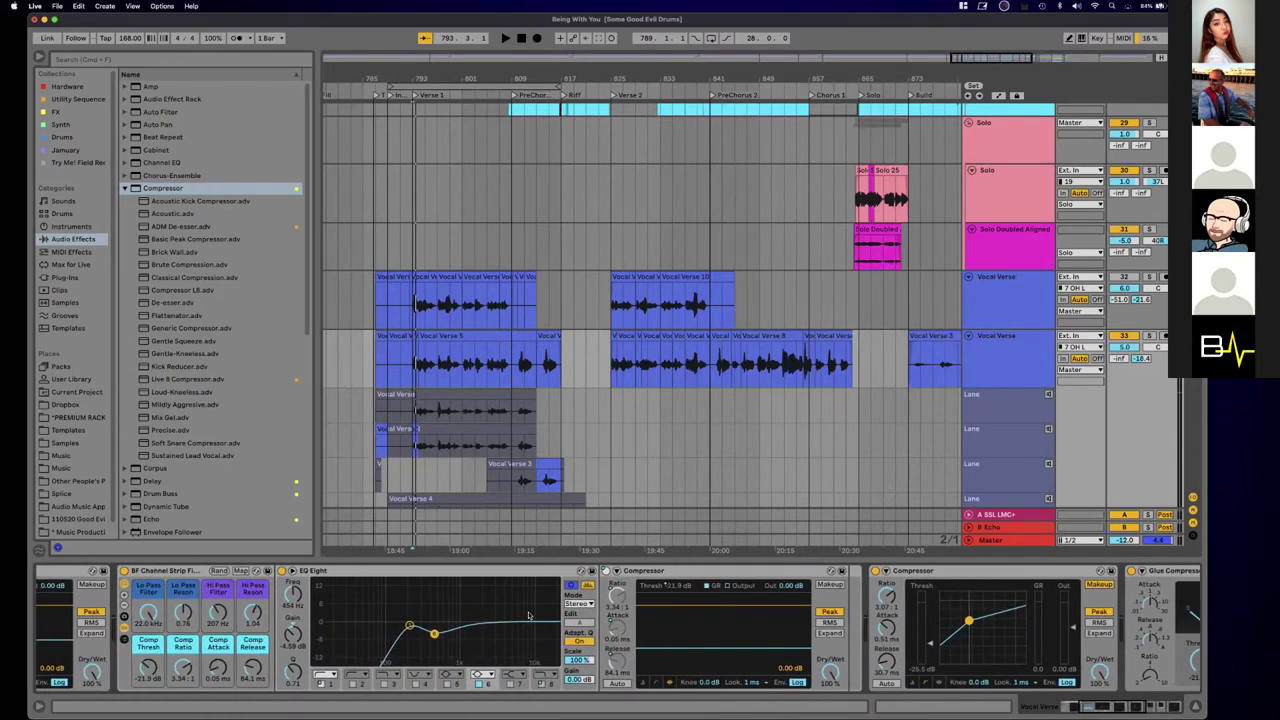
scroll(529, 615, "right", 5)
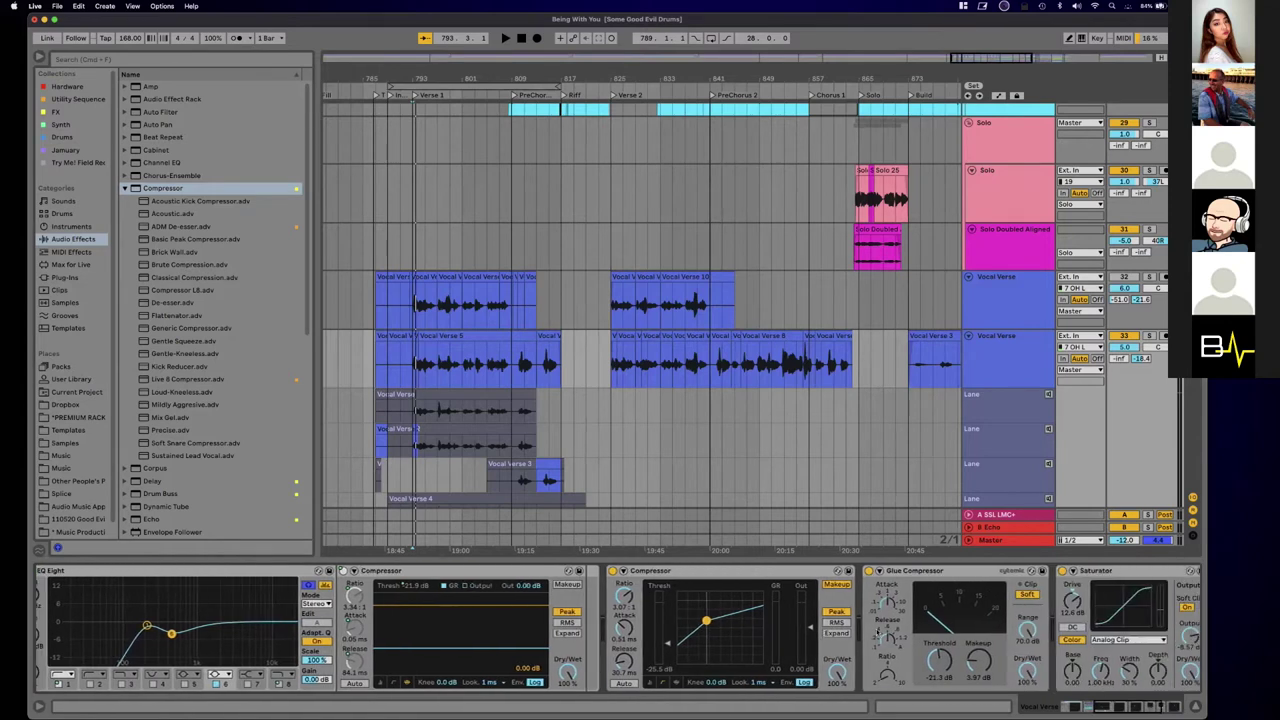
scroll(876, 627, "right", 3)
scroll(696, 625, "right", 3)
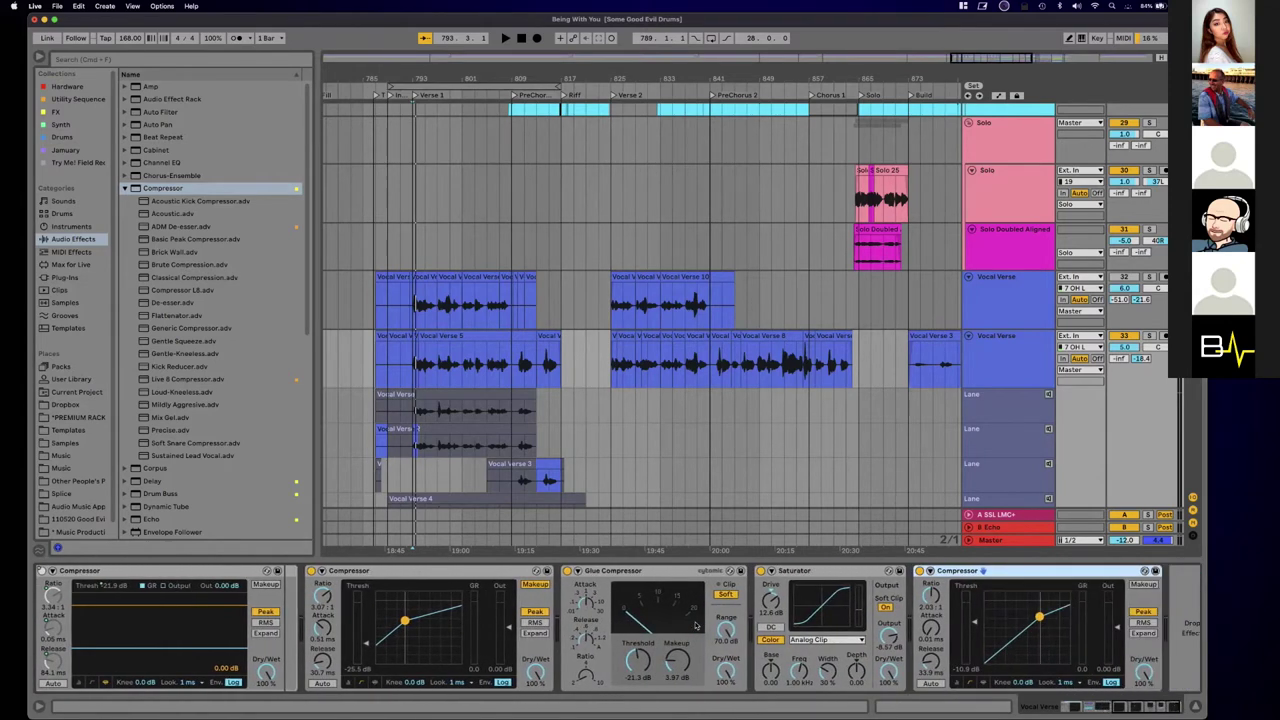
scroll(873, 607, "right", 1)
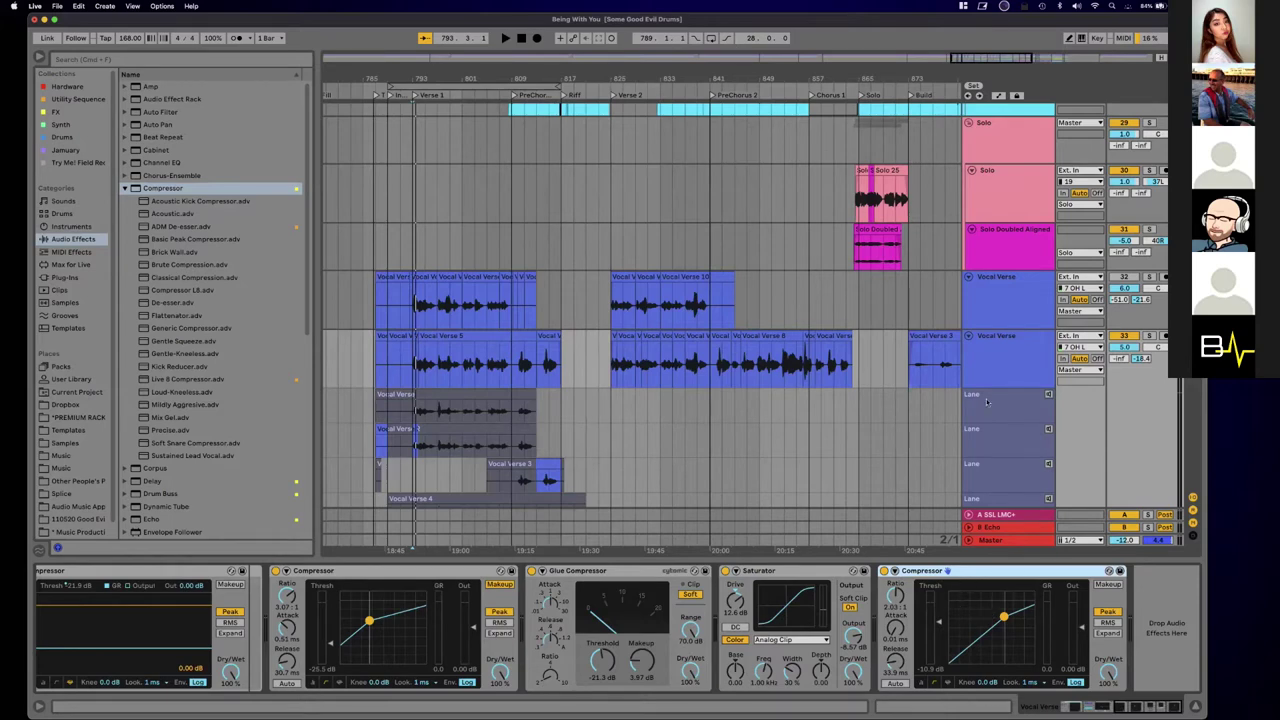
Step: Show the B Echo return's device and play the second Vocal Verse track soloed from Verse 1, comparing Echo off and on
left_click(1022, 340)
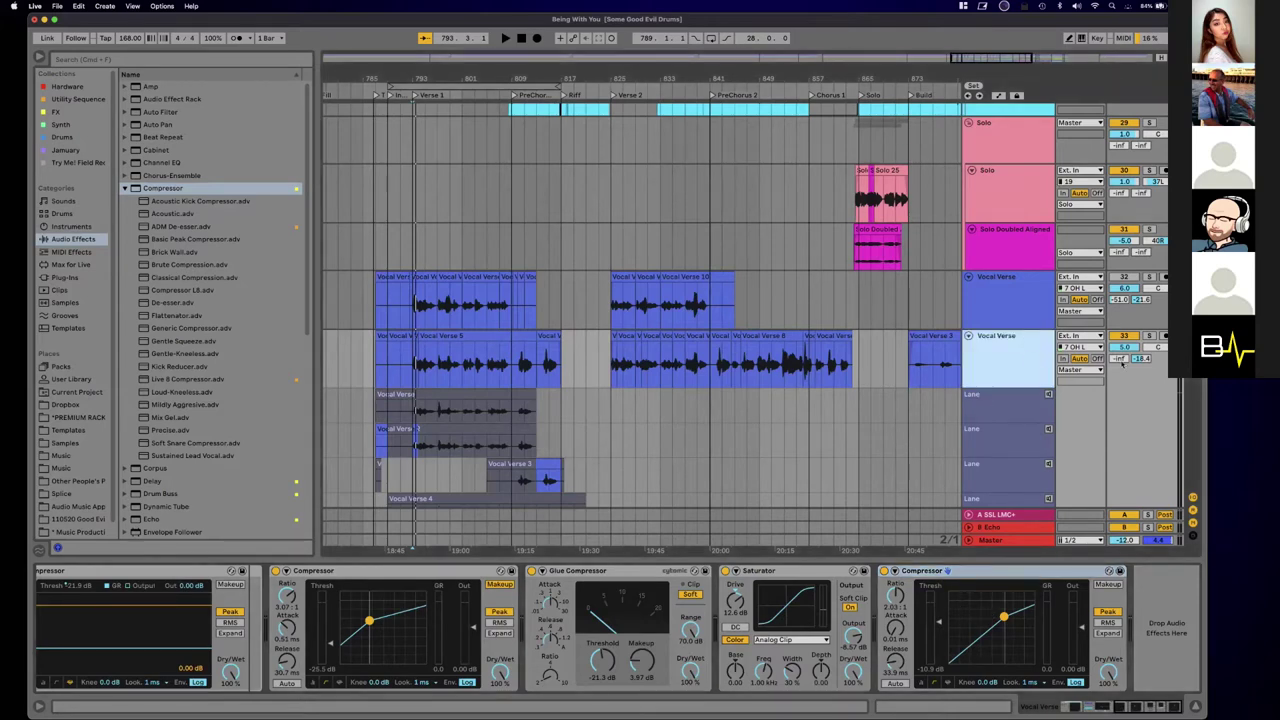
left_click(1005, 528)
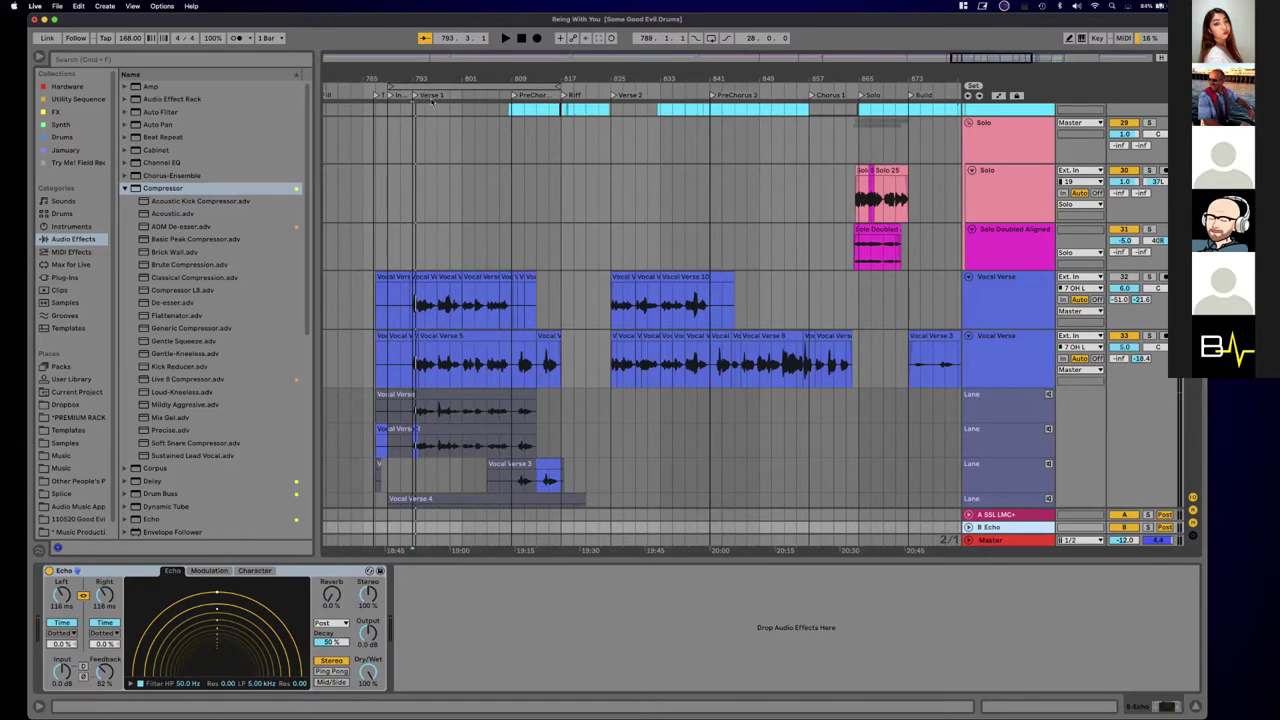
left_click(416, 96)
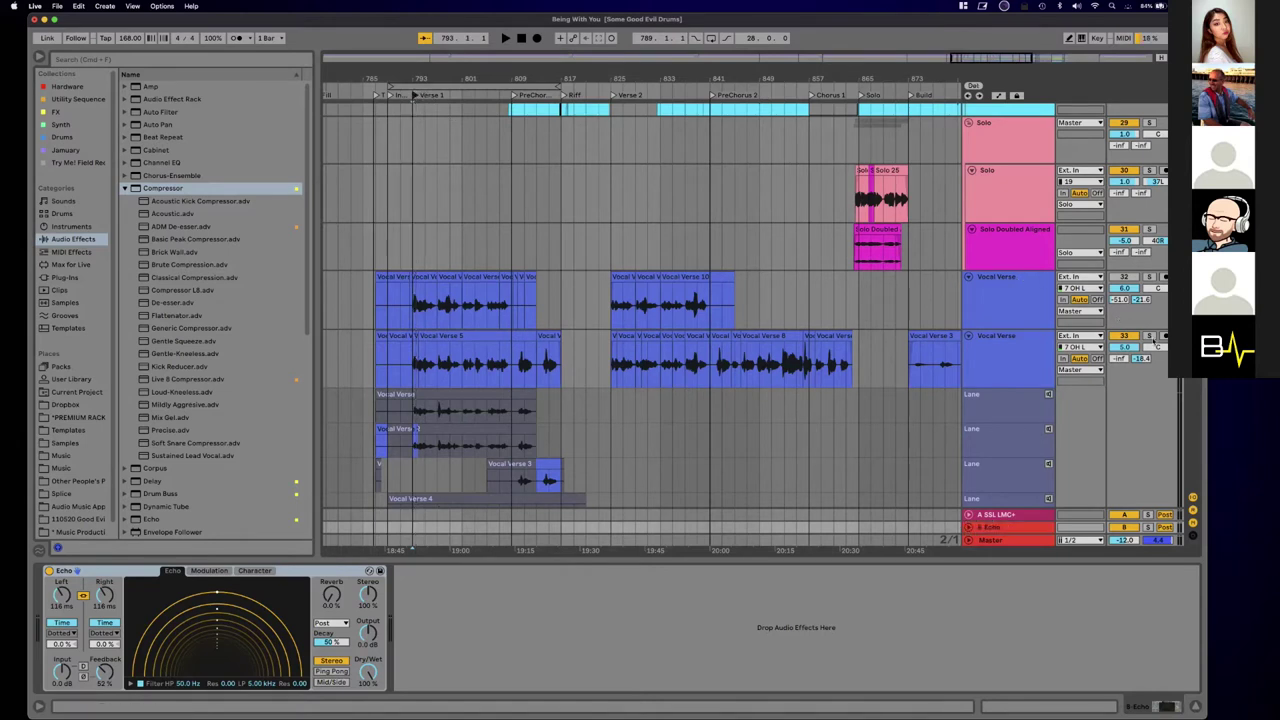
key("space")
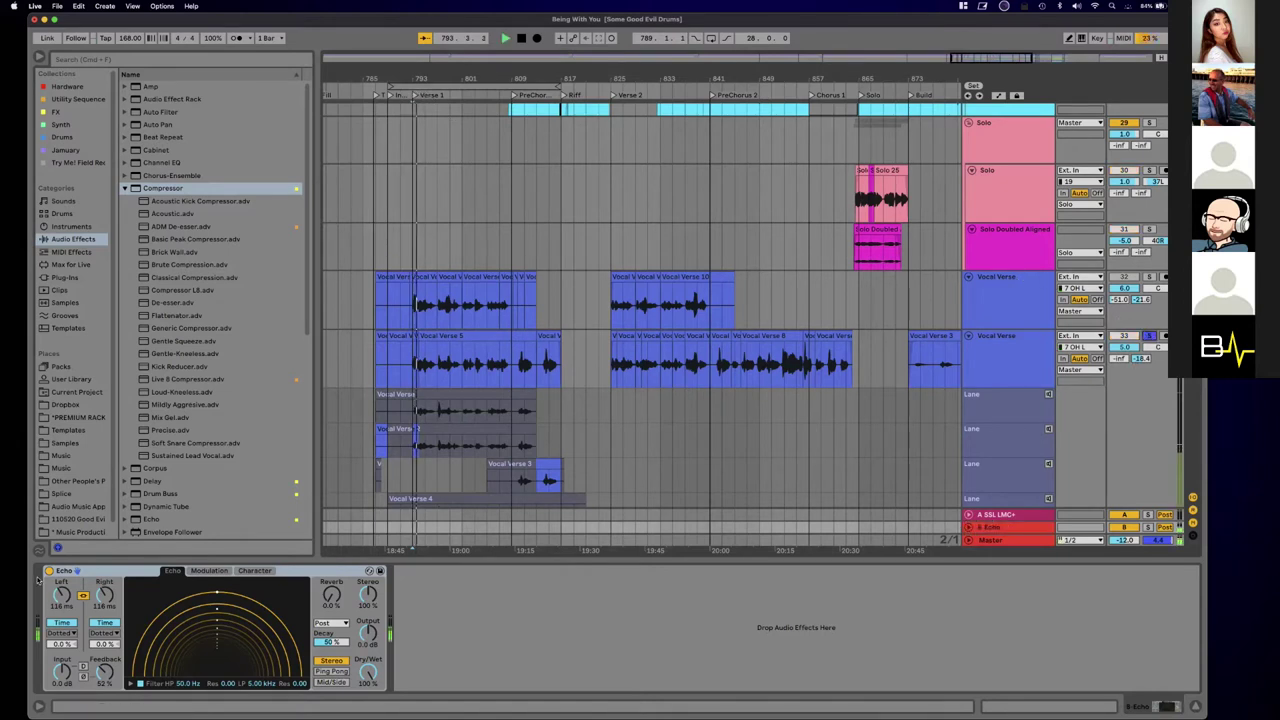
left_click(49, 571)
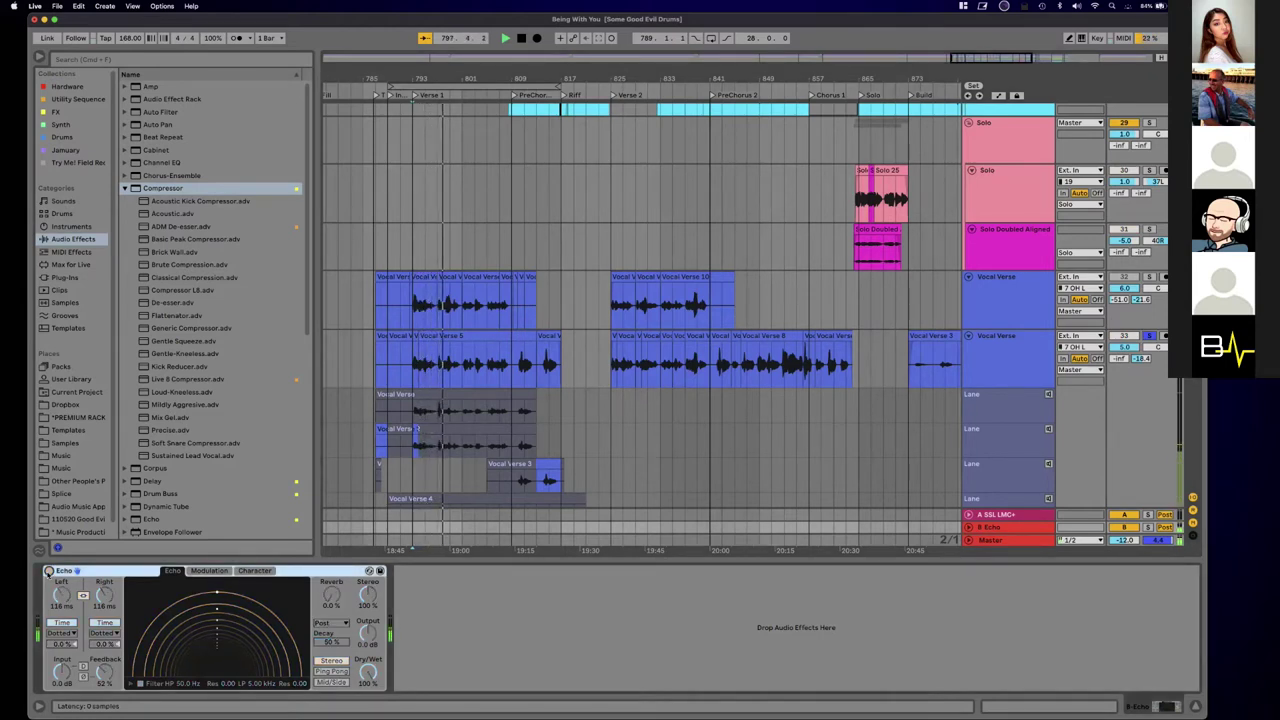
left_click(49, 571)
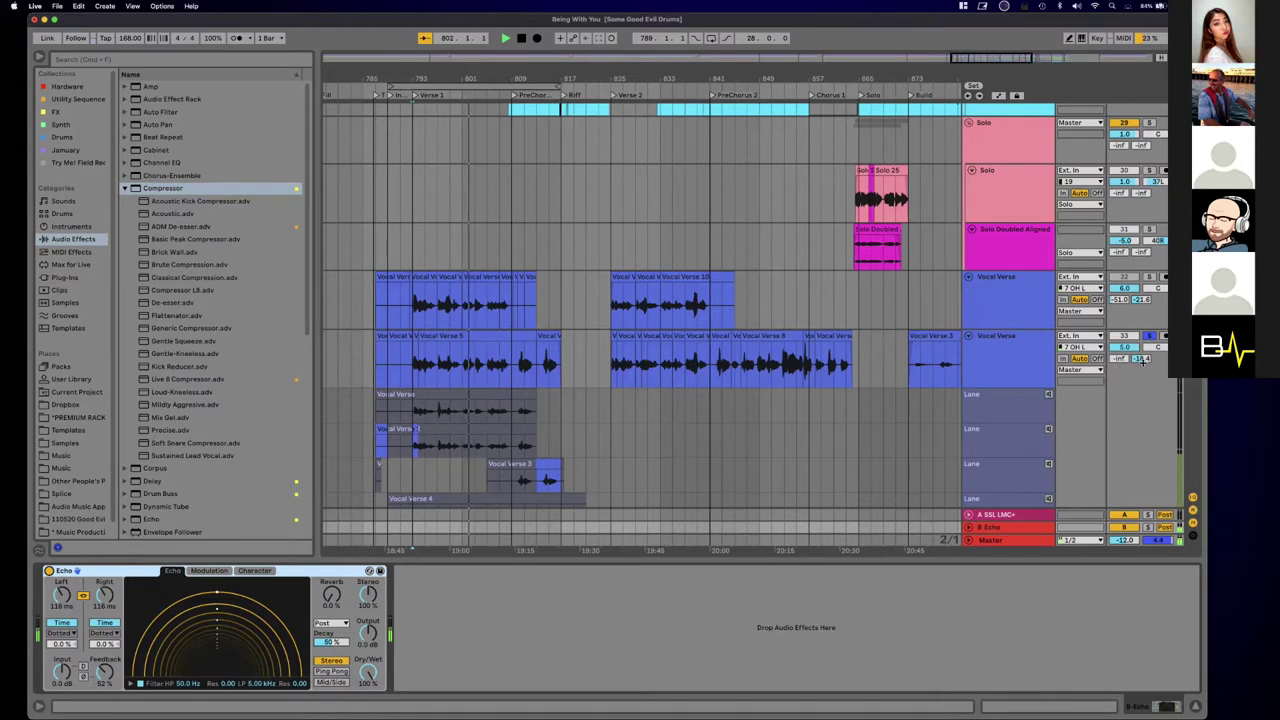
Step: Try the soloed second Vocal Verse track's B Echo send at 0 dB and at a lower level, and undo the send change
left_click(1141, 358)
type("0")
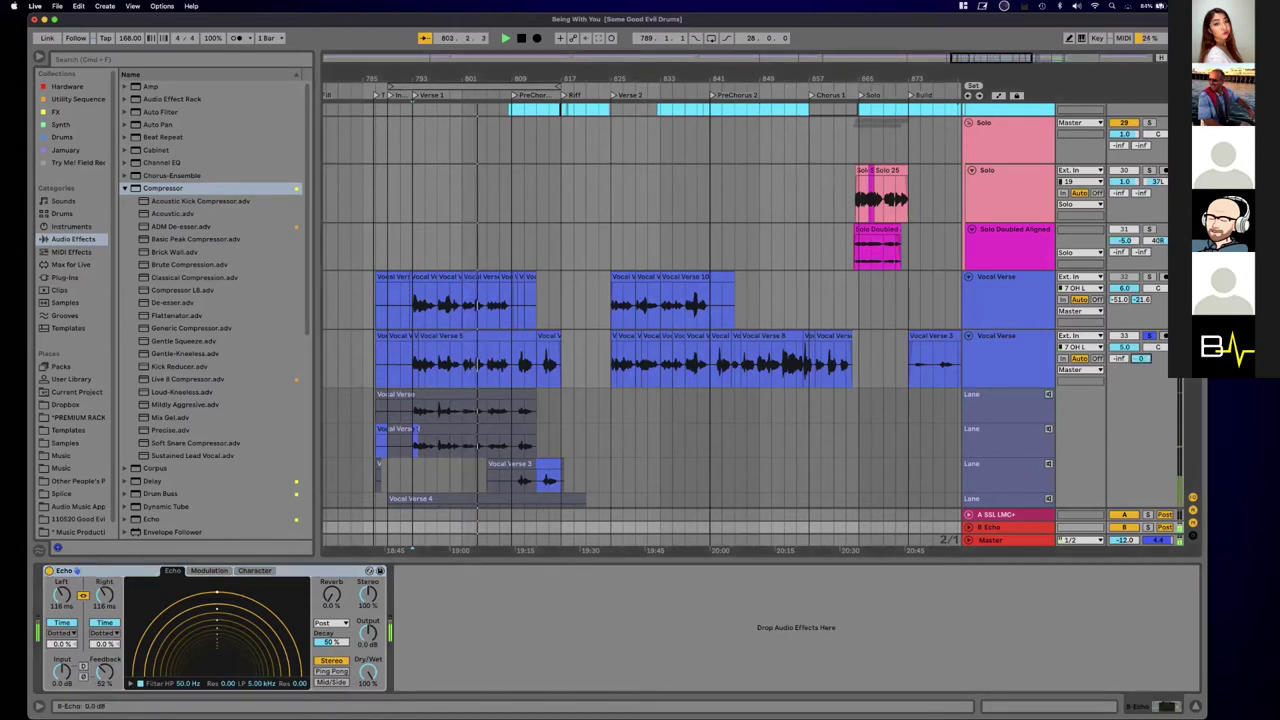
left_click_drag(1141, 358, 1141, 398)
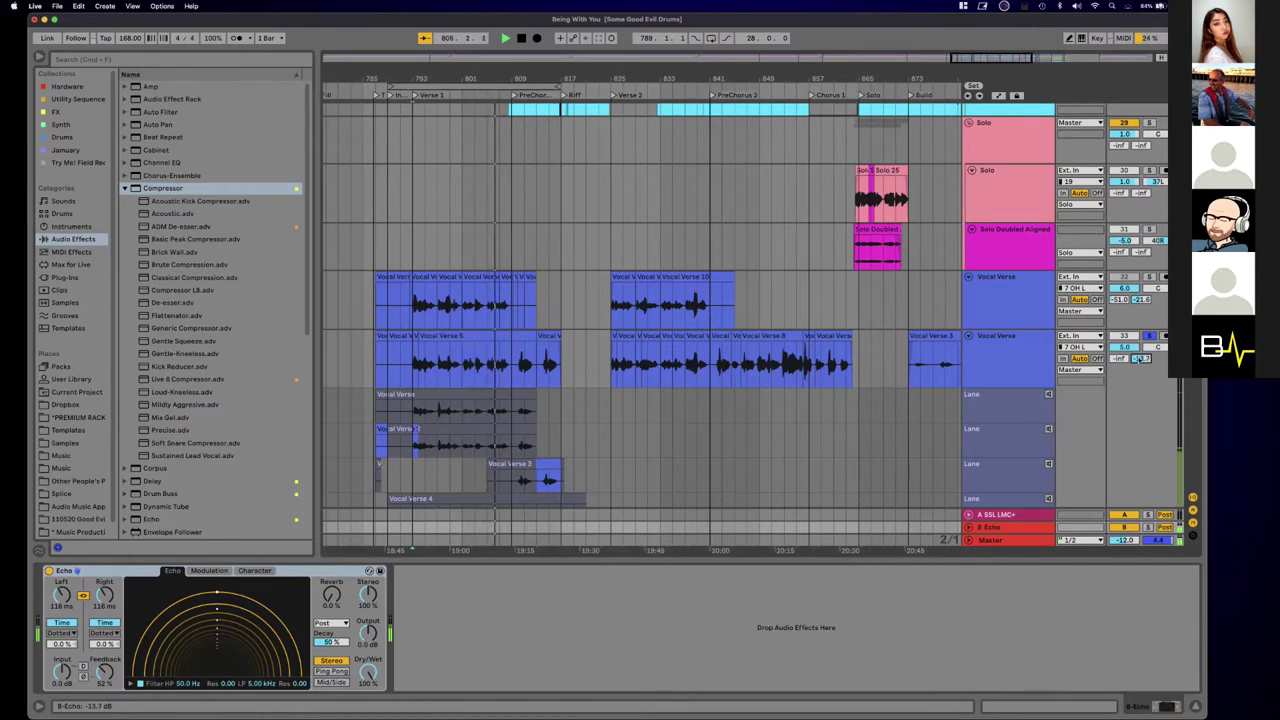
key("super+z")
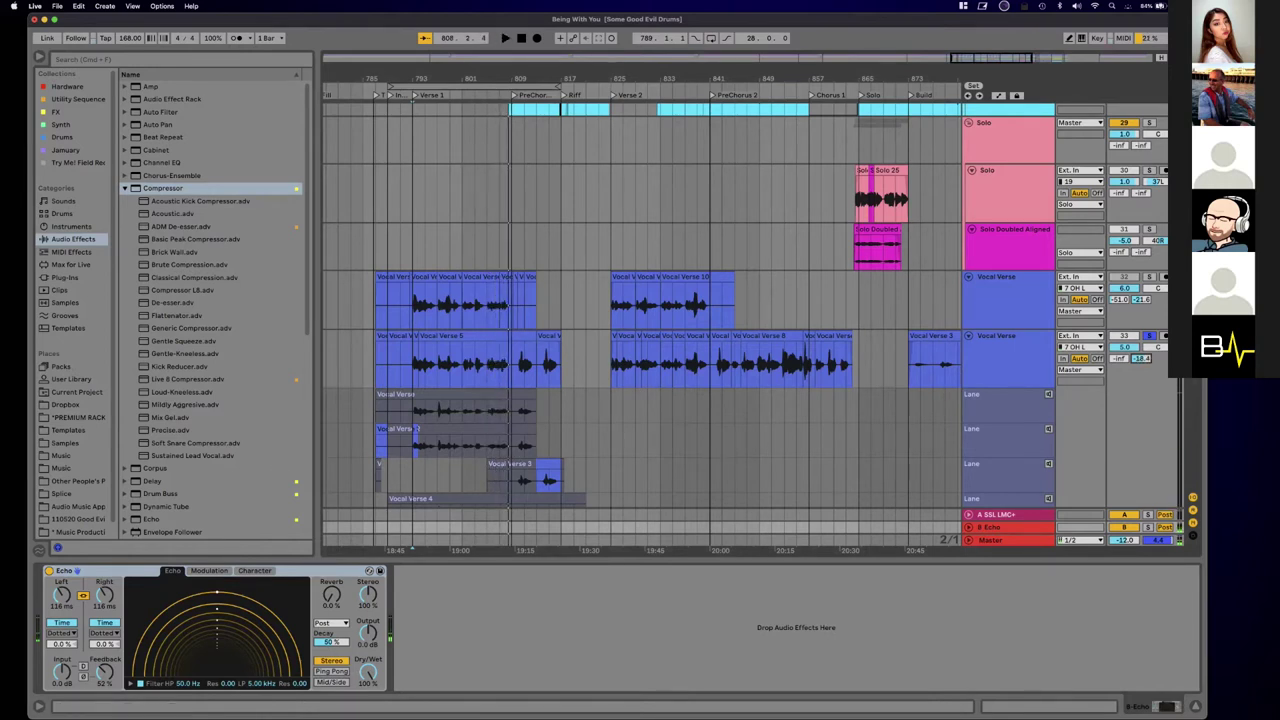
Step: Turn off solo on the second Vocal Verse track and select that track to show its effects chain
left_click(1152, 338)
left_click(1151, 338)
left_click(1149, 338)
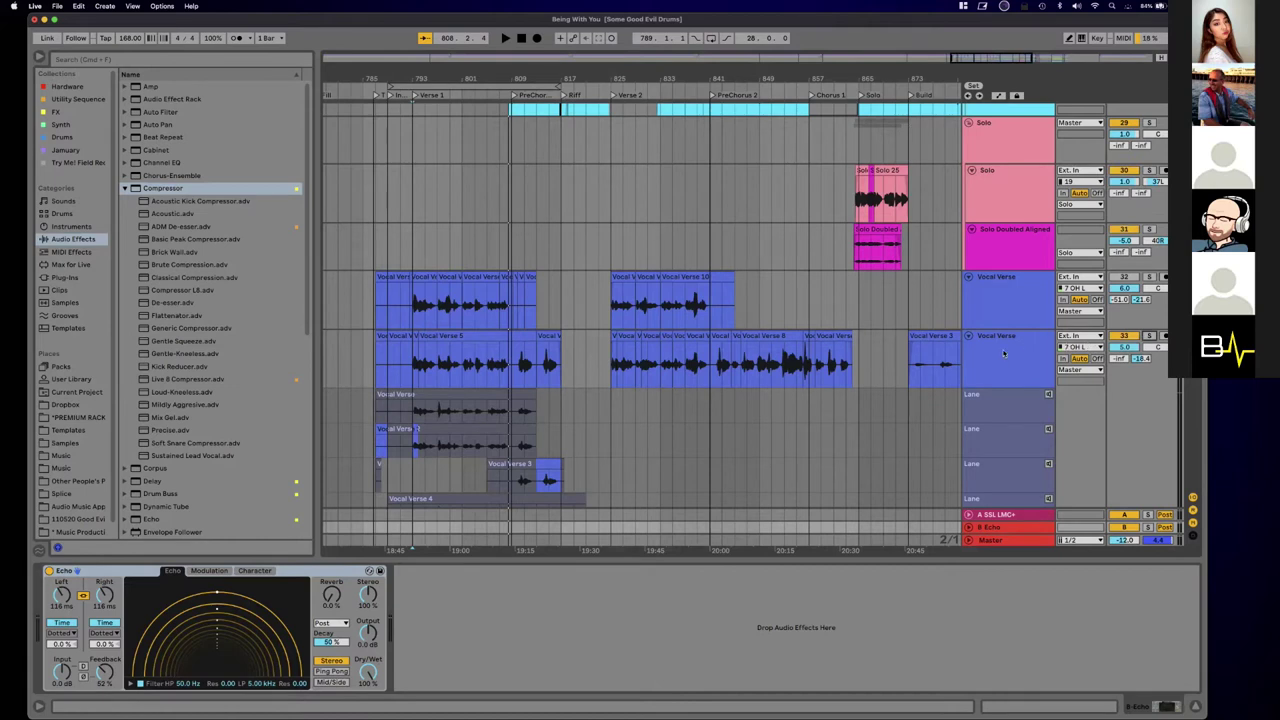
left_click(943, 383)
scroll(707, 355, "down", 5)
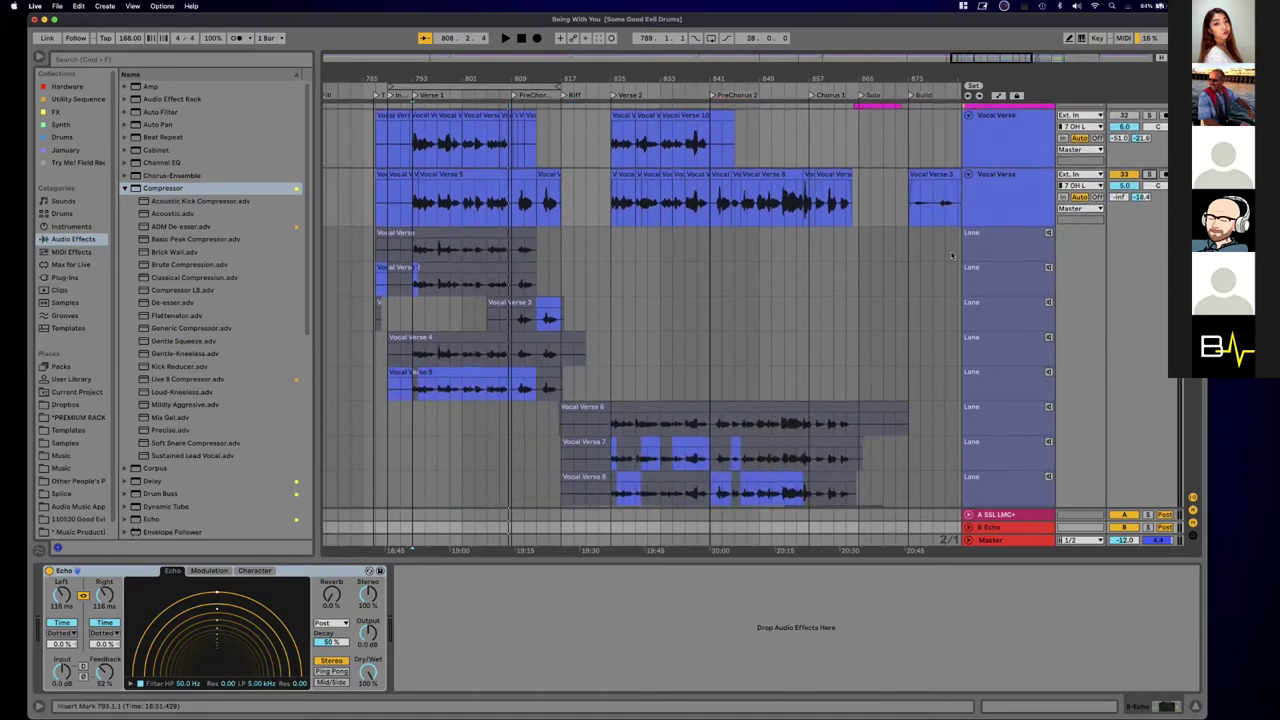
left_click(918, 215)
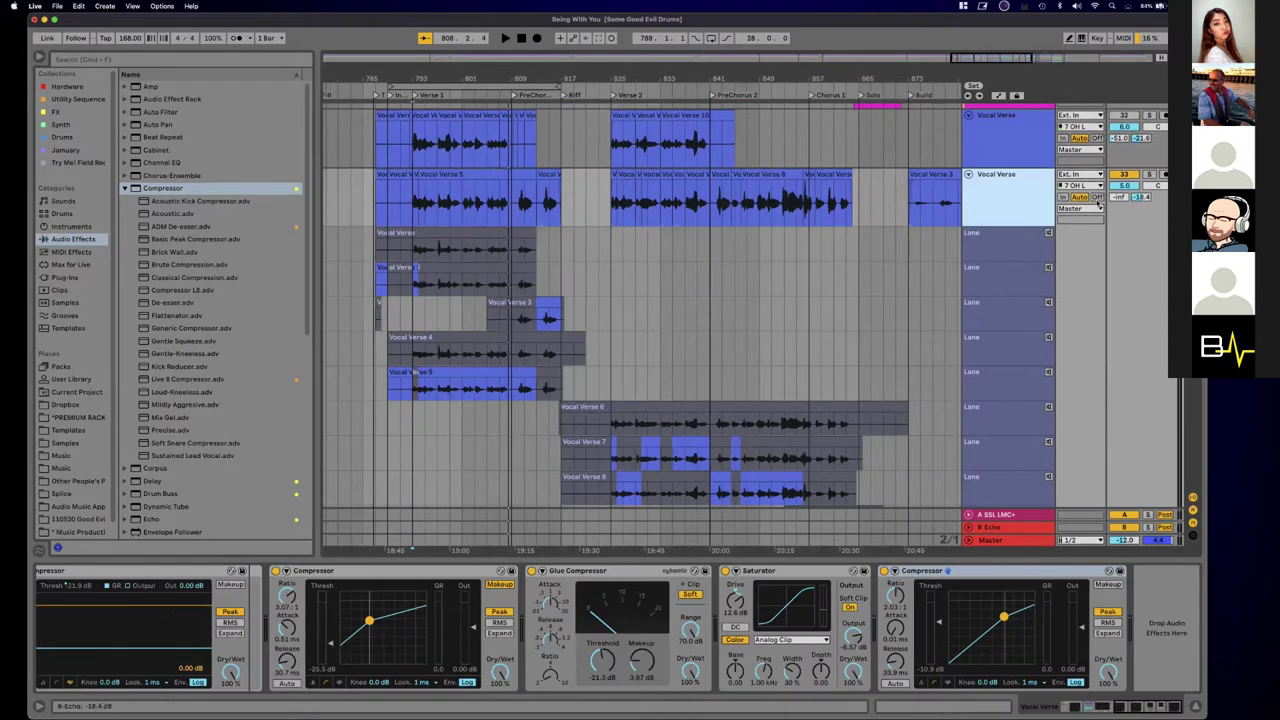
Step: Load Vocal template.als from the current project as a new track beneath the last Vocal Chorus track
left_click(77, 392)
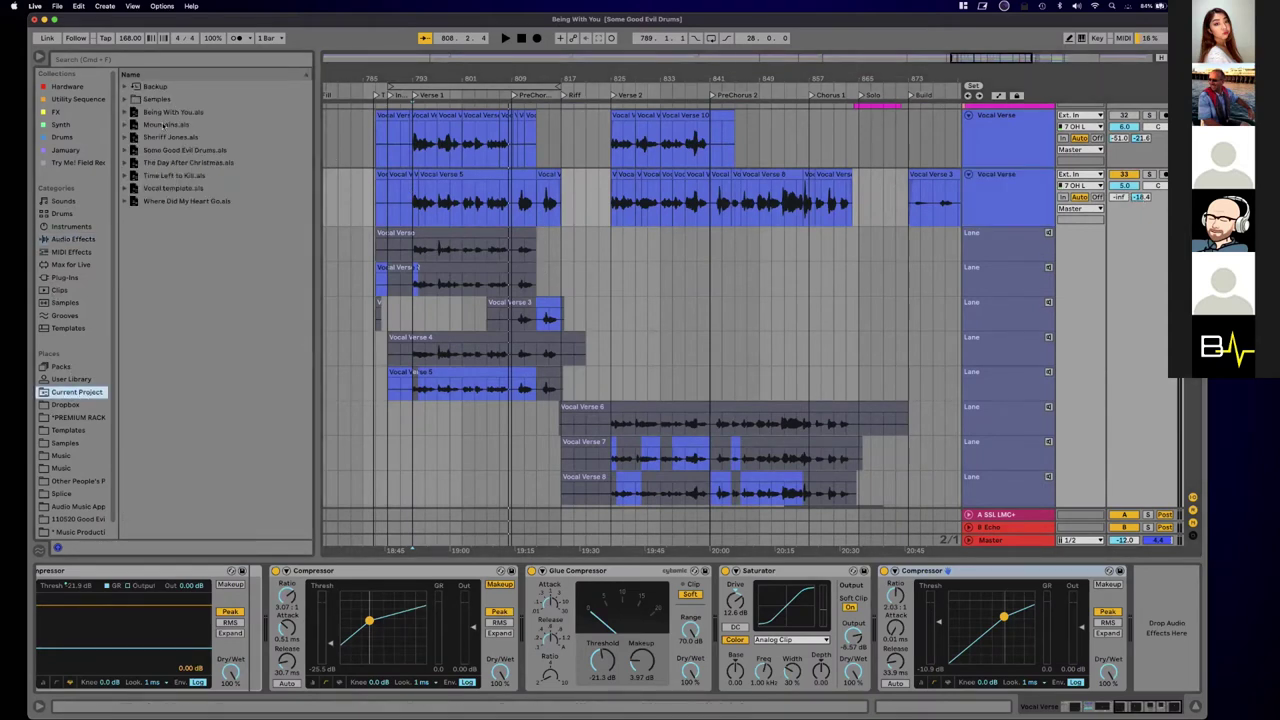
left_click(170, 188)
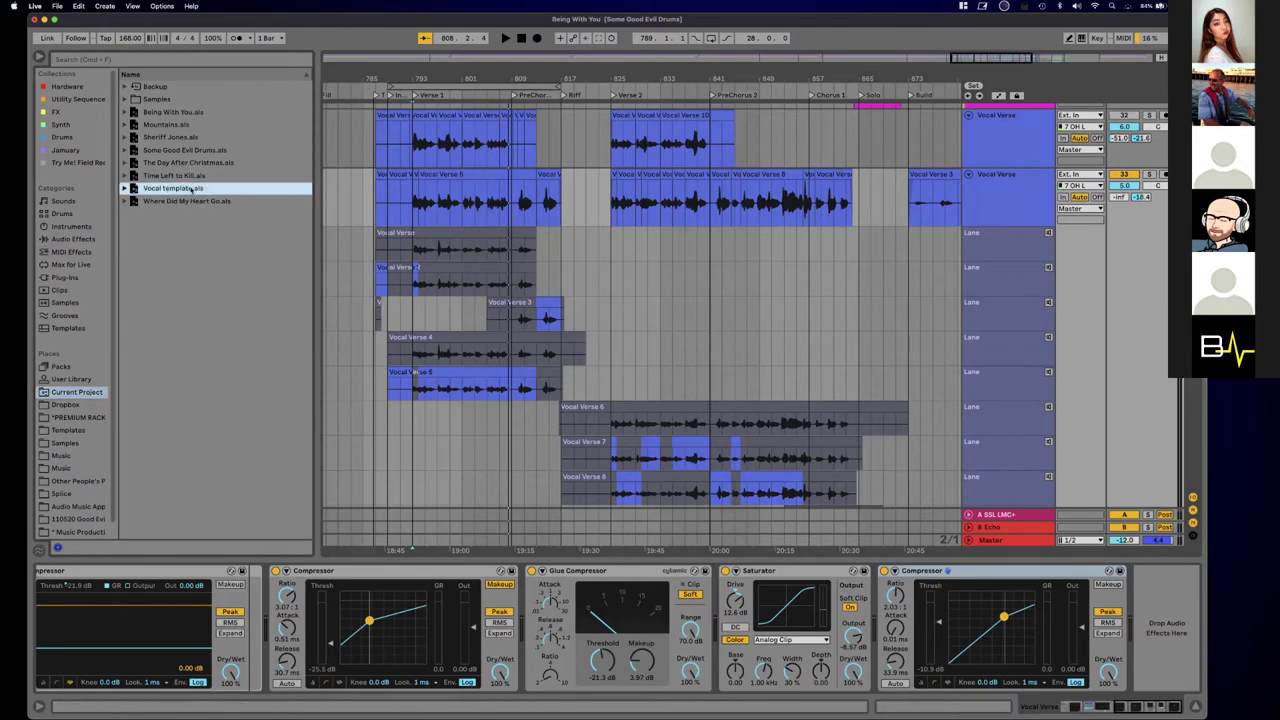
scroll(942, 431, "down", 15)
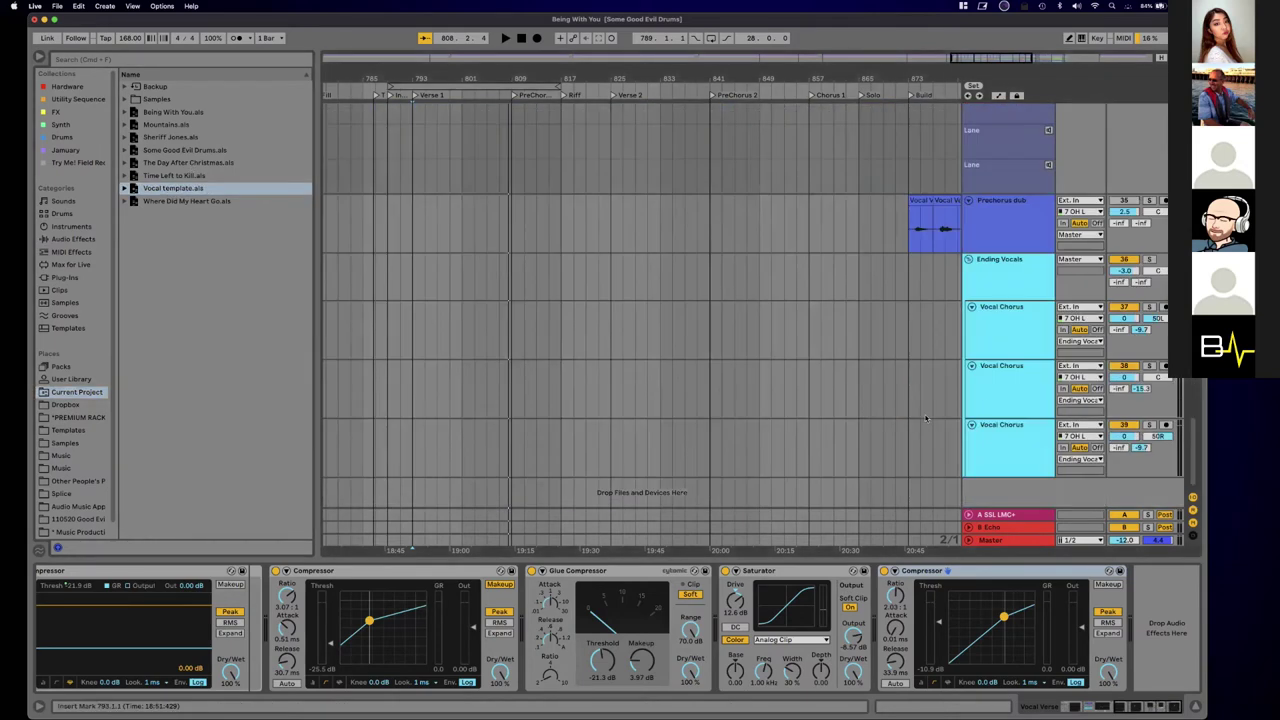
left_click(157, 189)
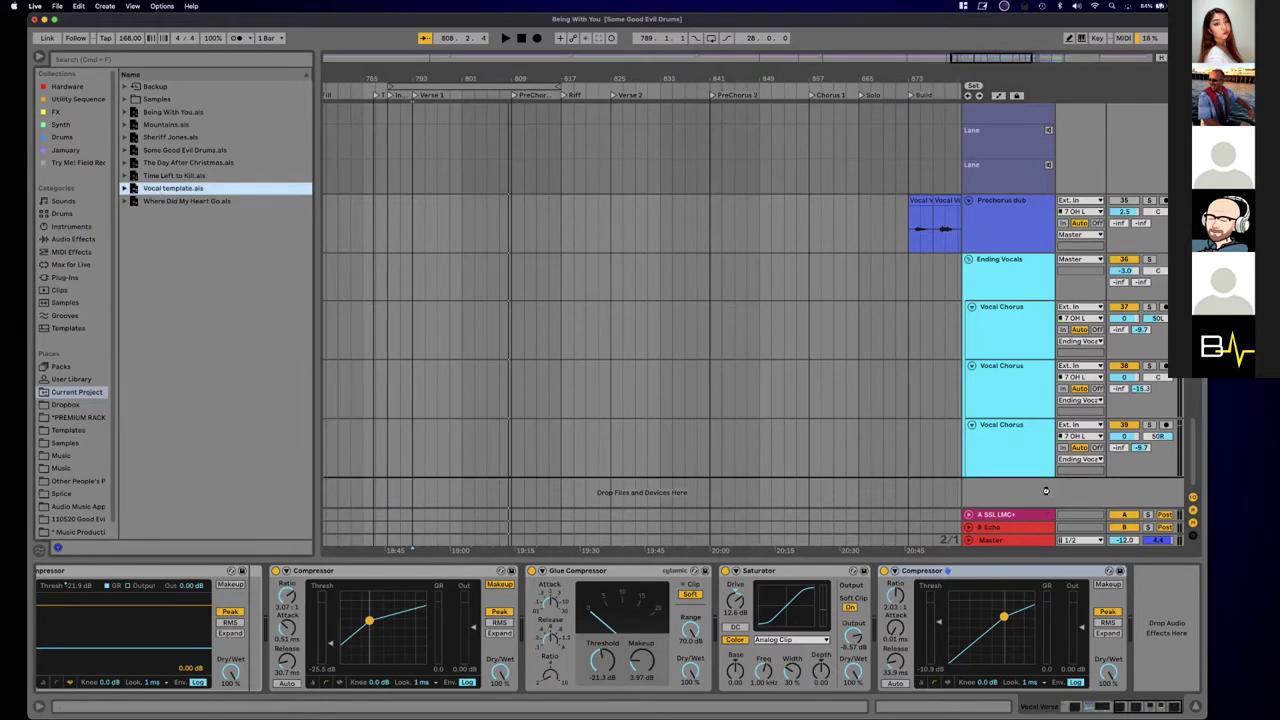
key("Return")
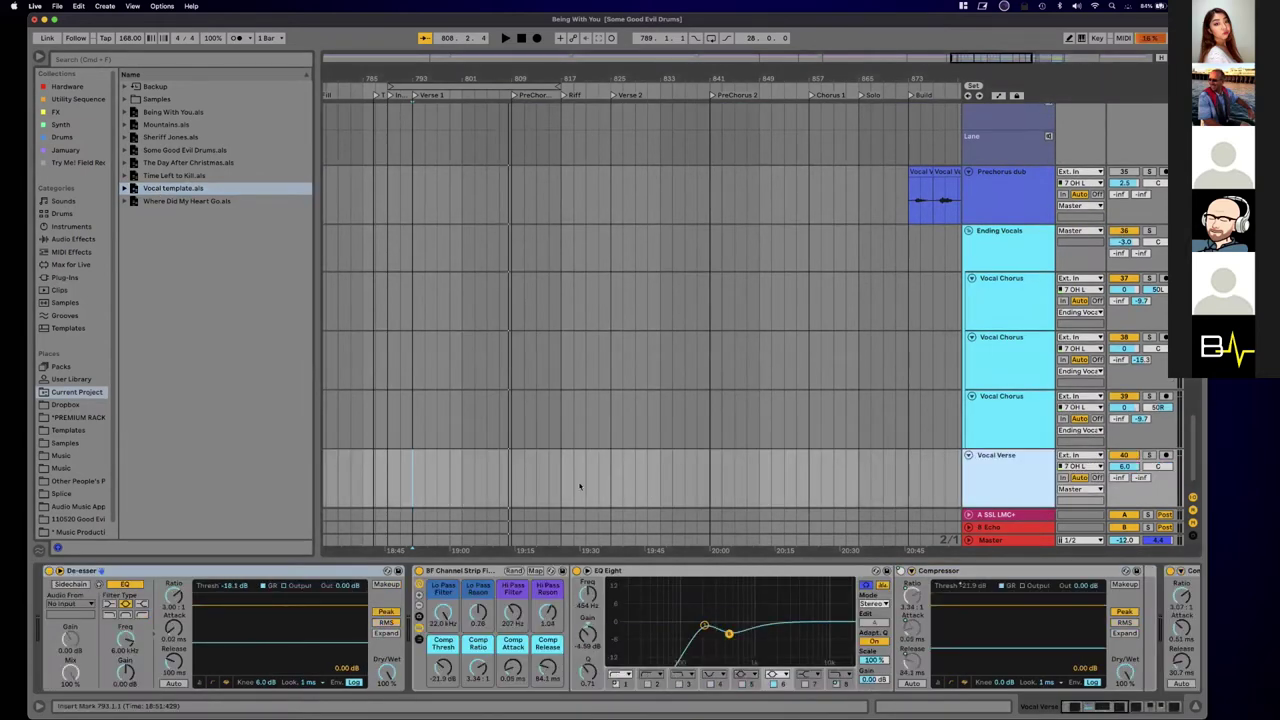
Step: Examine the effects chain loaded with the imported Vocal Verse track, from the BF Channel Strip through the final Compressor
scroll(365, 578, "right", 10)
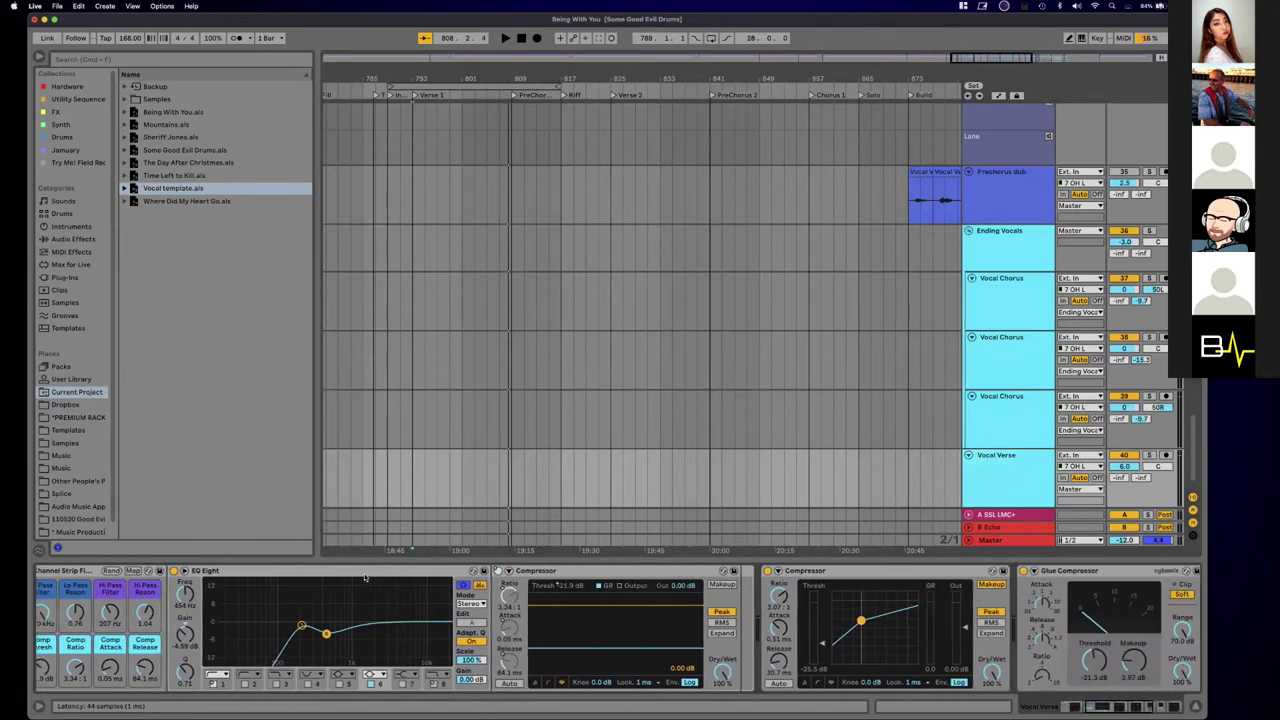
scroll(365, 578, "left", 10)
scroll(365, 578, "right", 5)
scroll(620, 628, "right", 10)
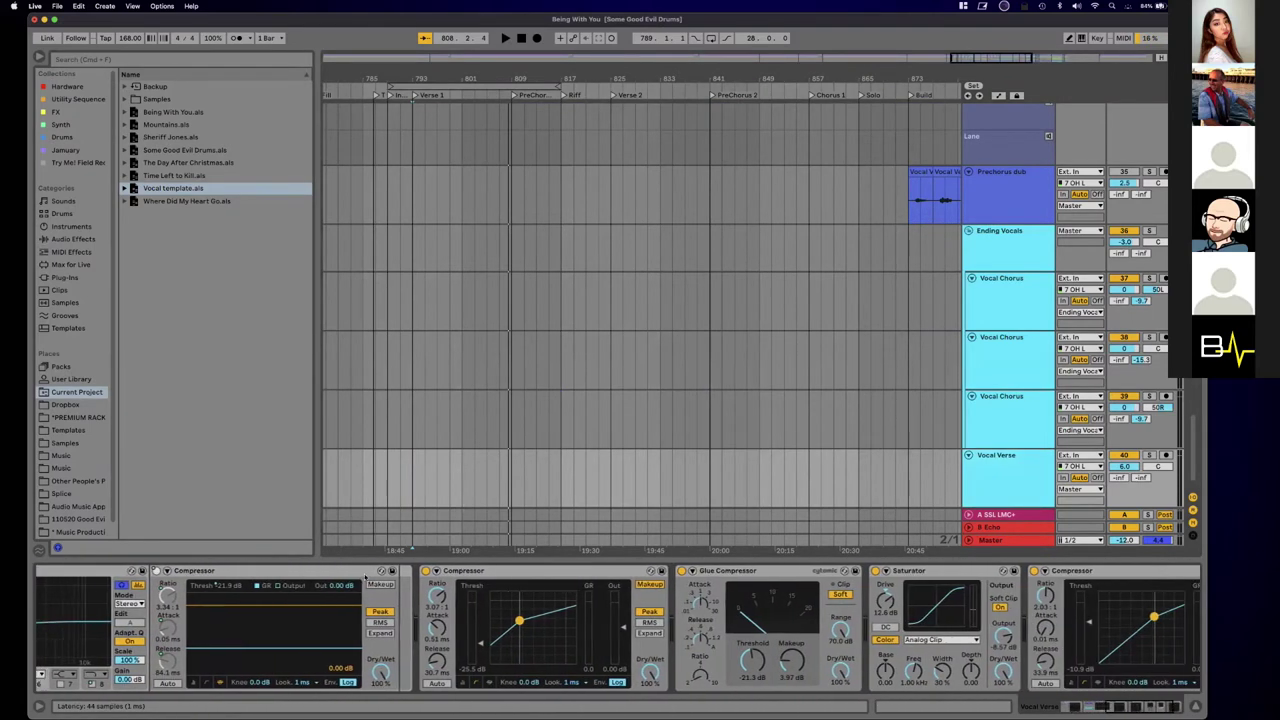
scroll(881, 474, "right", 5)
scroll(881, 474, "right", 1)
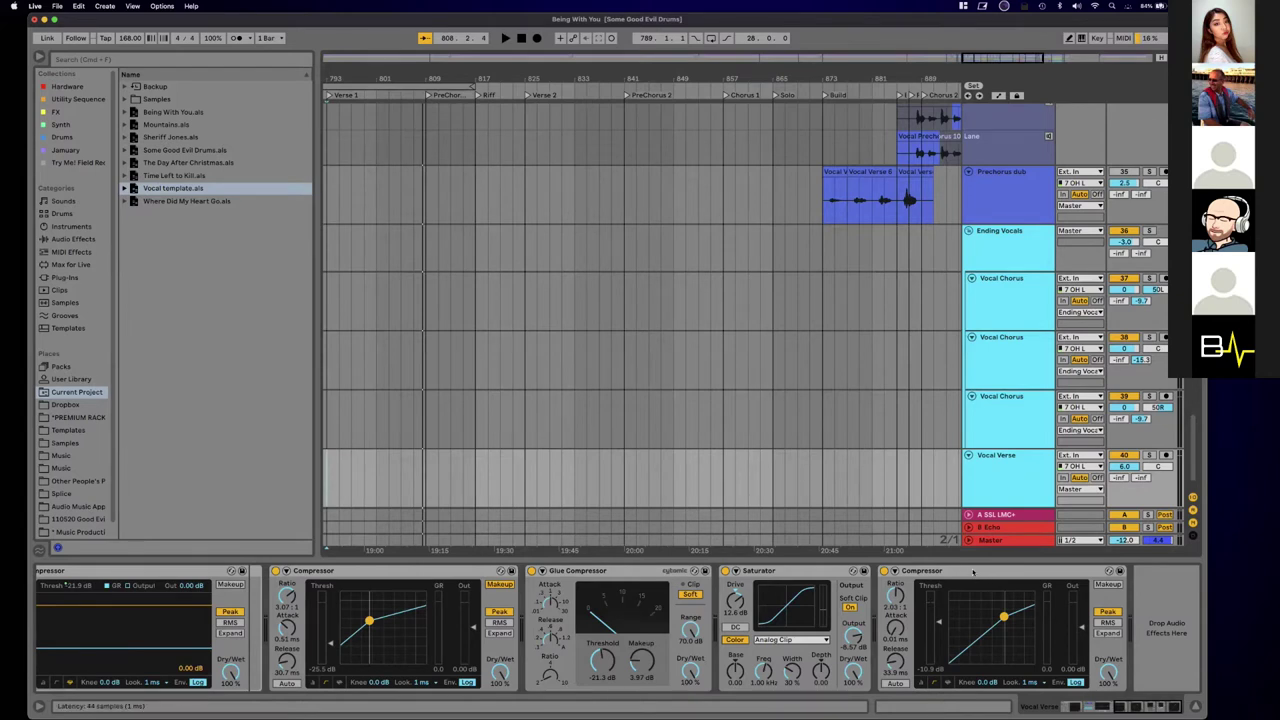
scroll(1000, 580, "left", 5)
scroll(1005, 578, "right", 5)
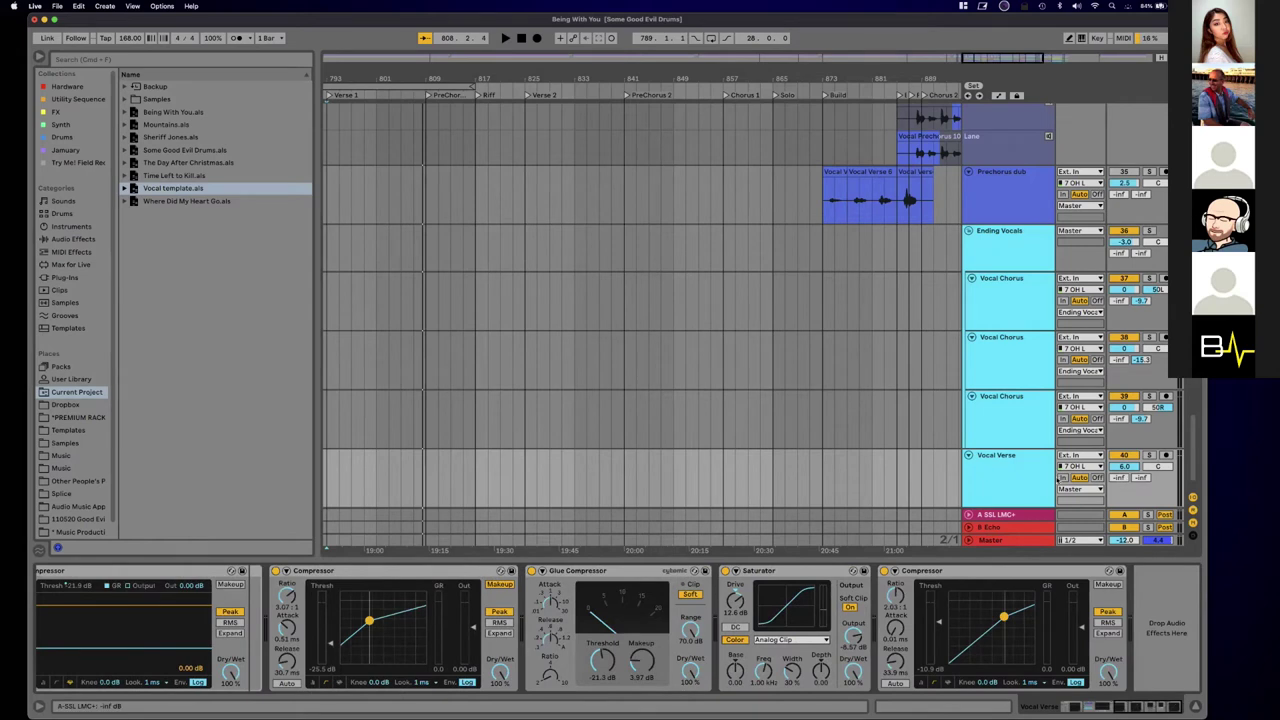
Step: Delete the imported Vocal Verse track beneath the Ending Vocals group and show the group's Vocal Chorus clips
left_click(985, 488)
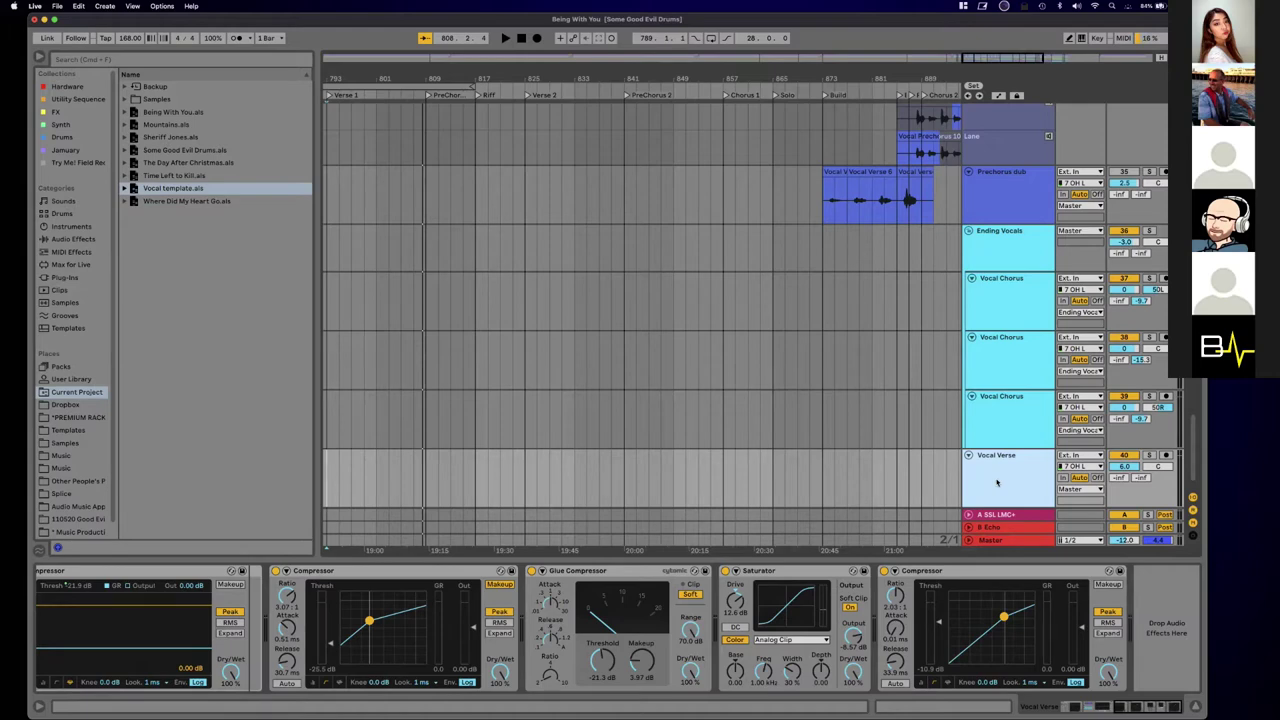
key("Delete")
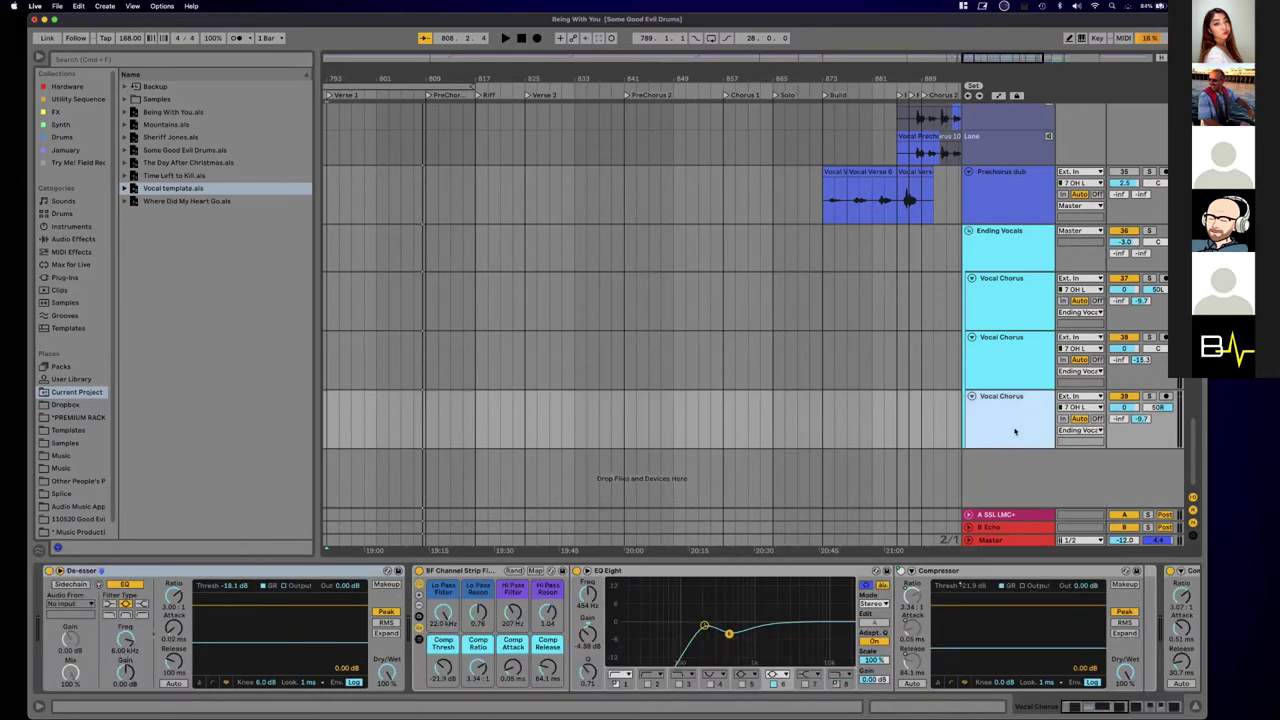
scroll(864, 351, "right", 5)
scroll(864, 351, "right", 7)
scroll(864, 351, "up", 4)
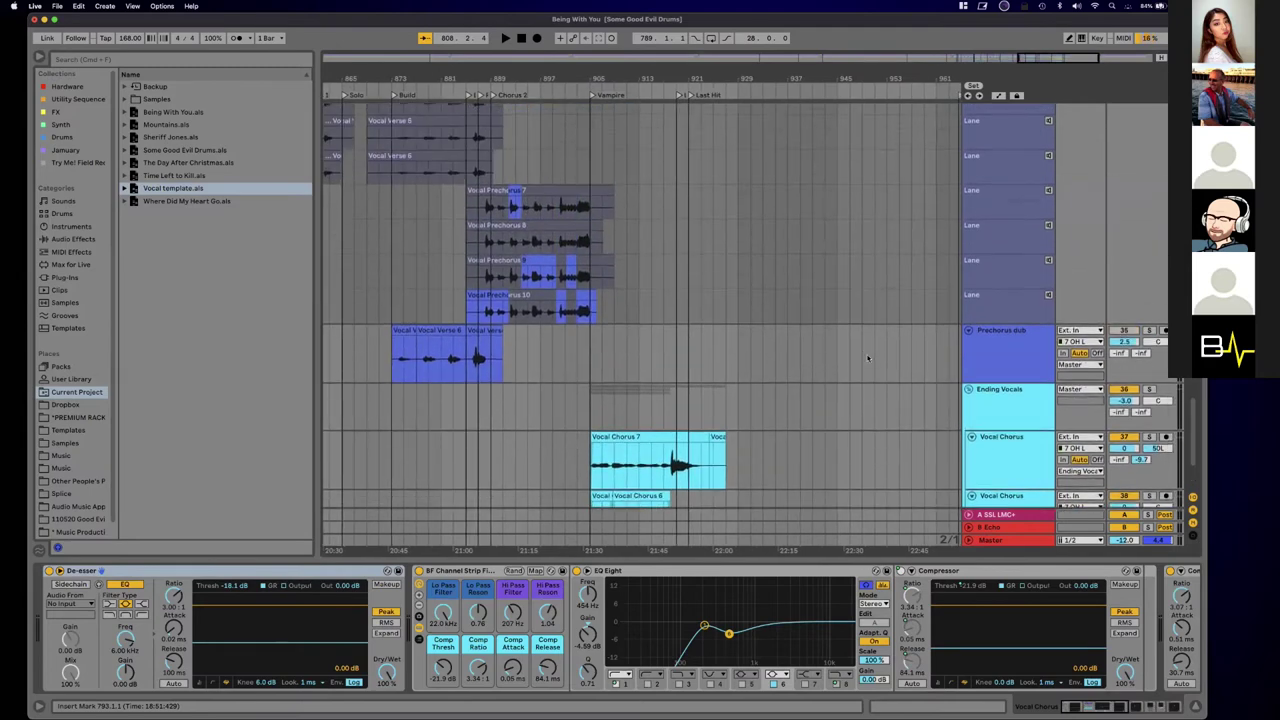
scroll(864, 351, "left", 4)
scroll(864, 351, "down", 3)
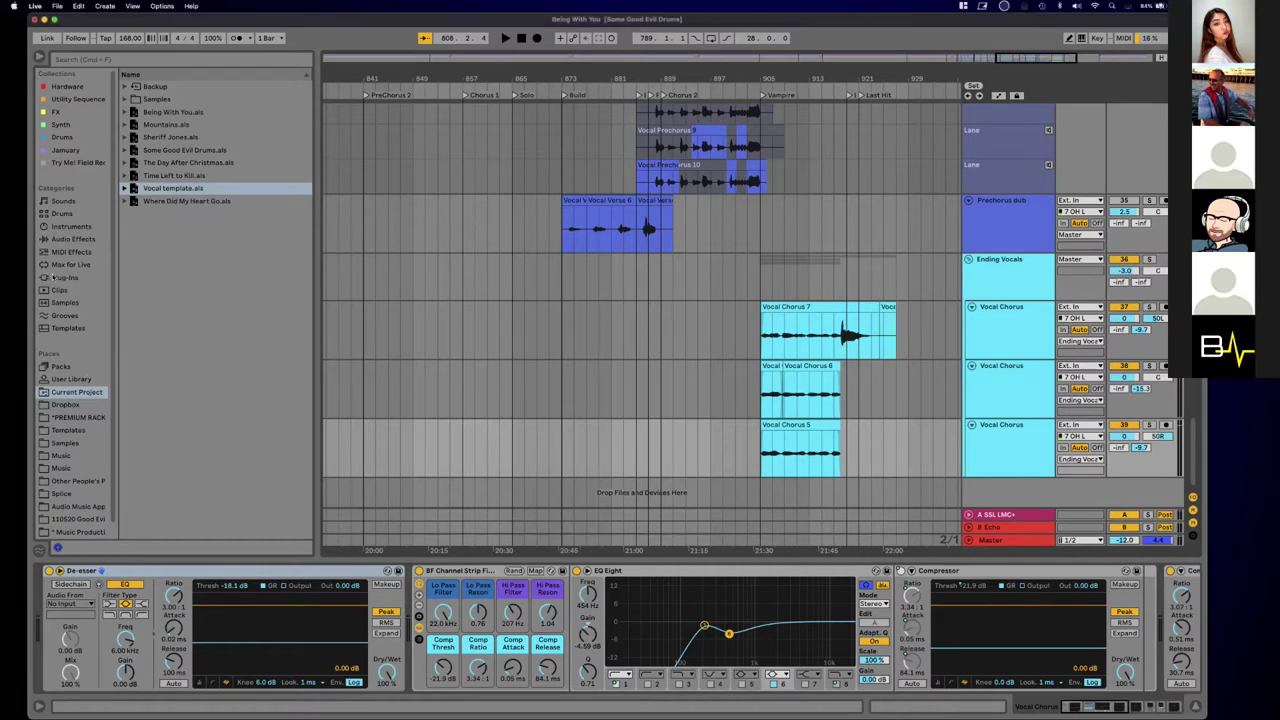
Step: List the iZotope plug-ins among the VST3 plug-ins and highlight Nectar 3
left_click(58, 277)
left_click(125, 111)
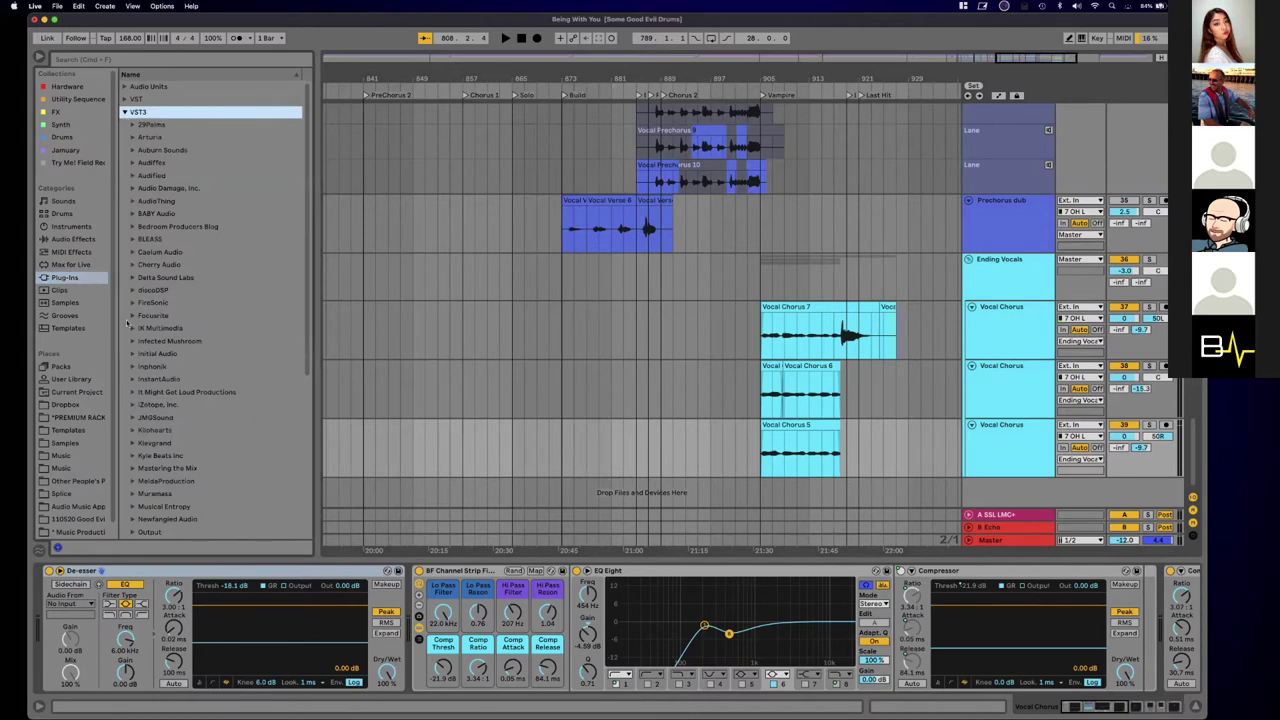
left_click(132, 406)
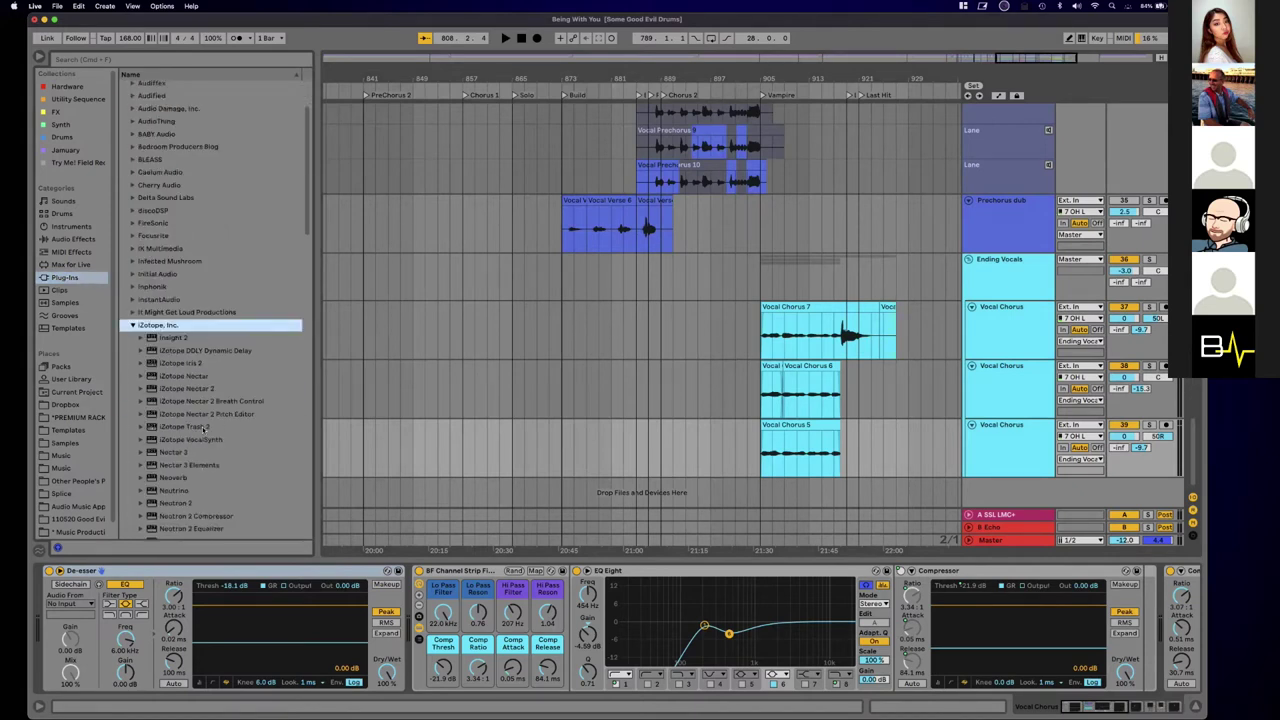
left_click(234, 376)
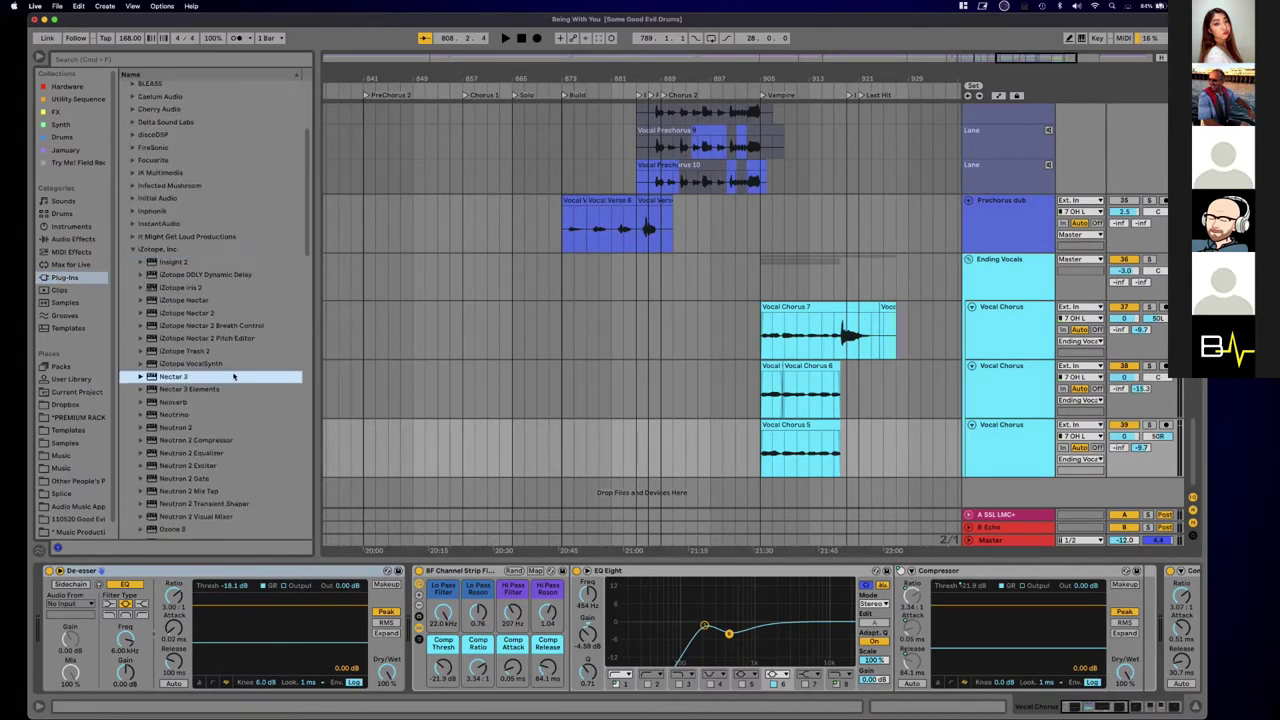
left_click(132, 250)
Step: List the Waves VST3 plug-ins, including Waves Tune Real-Time, and collapse the vendor folder
scroll(130, 450, "down", 3)
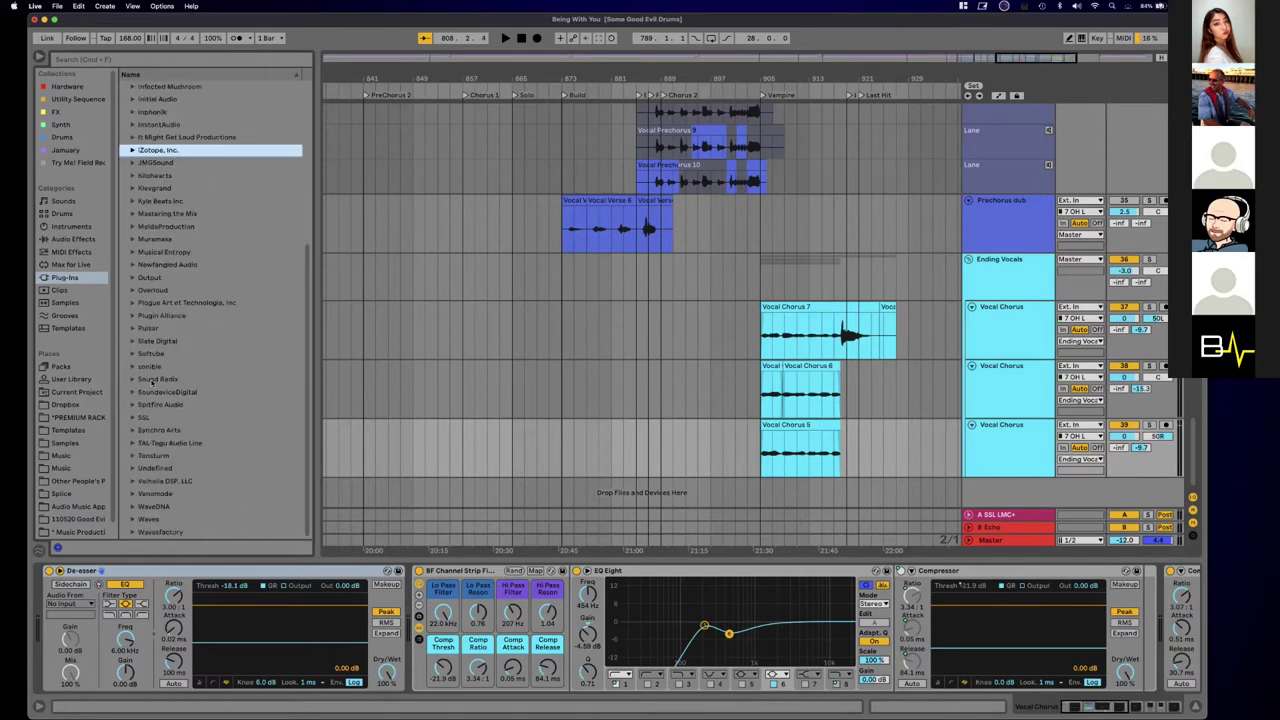
left_click(133, 519)
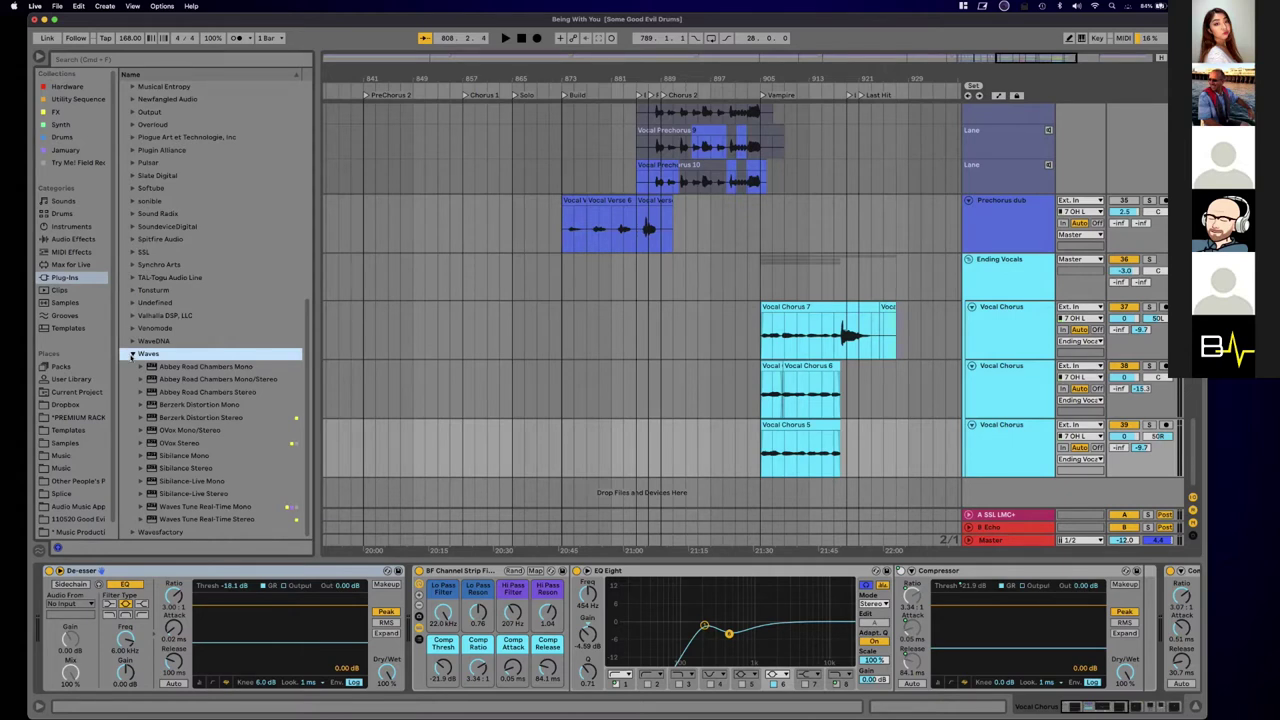
left_click(133, 354)
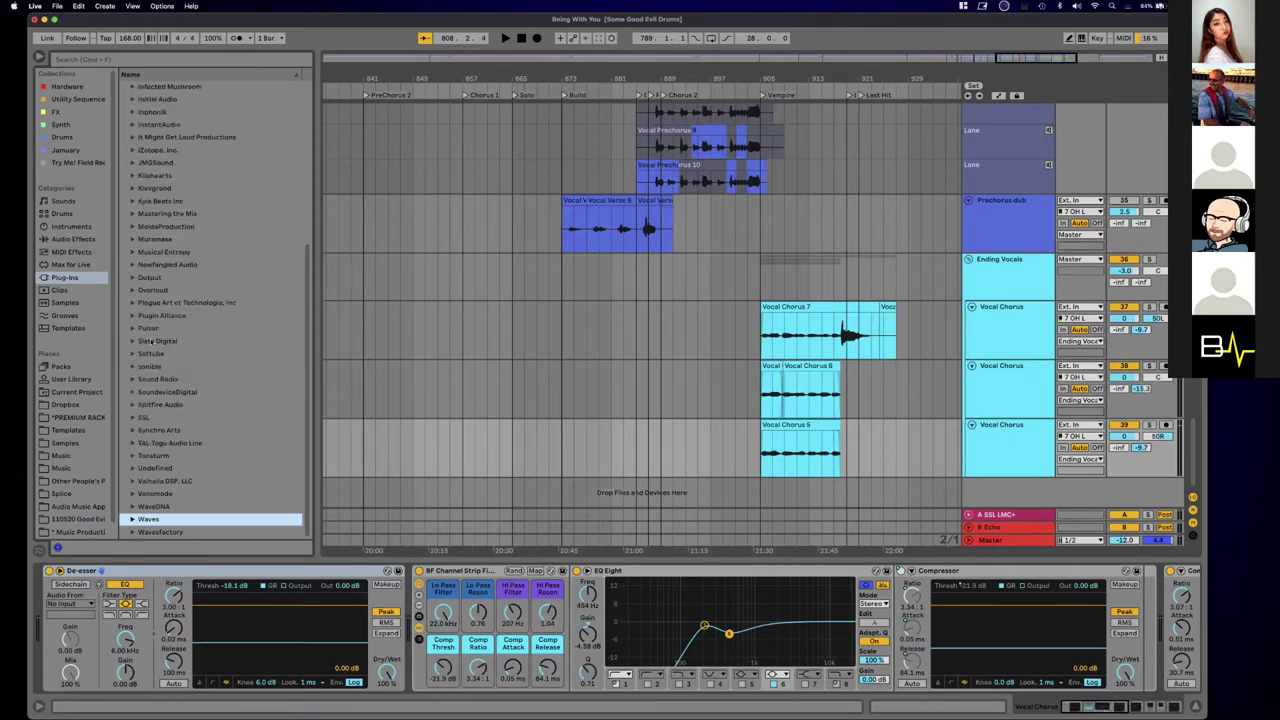
scroll(155, 341, "up", 6)
scroll(155, 341, "down", 5)
scroll(565, 178, "left", 10)
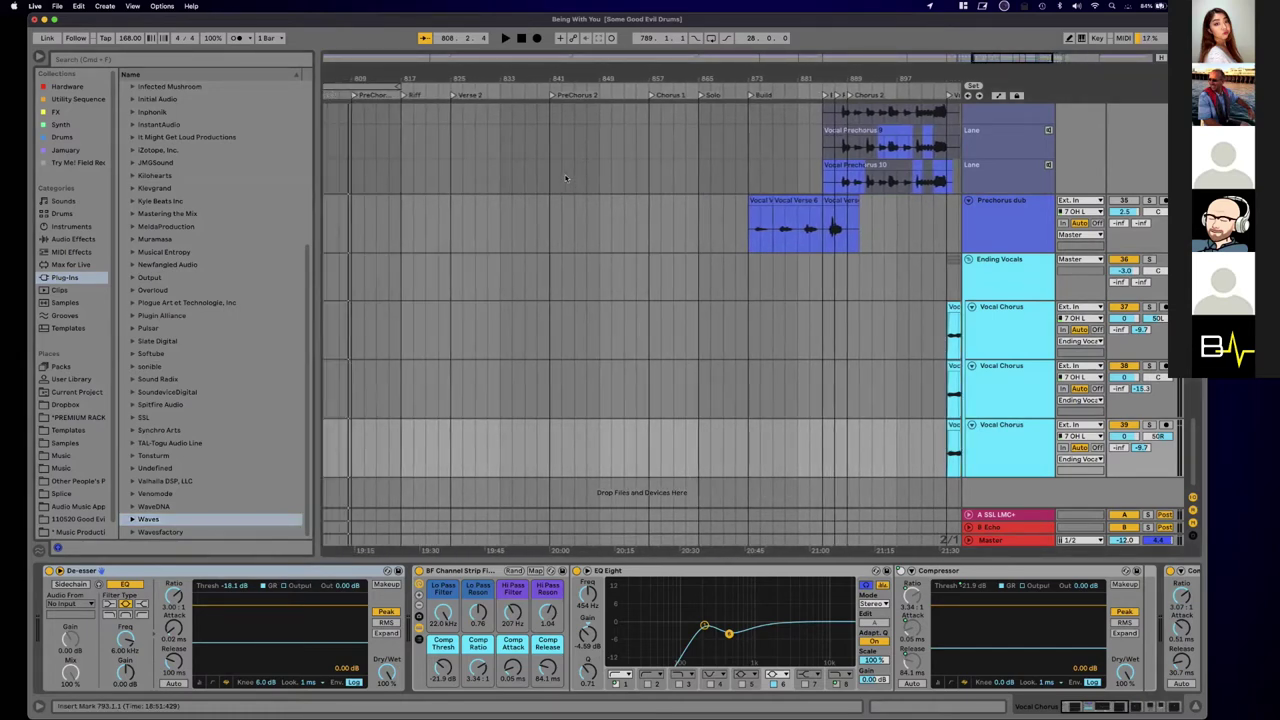
scroll(580, 178, "left", 5)
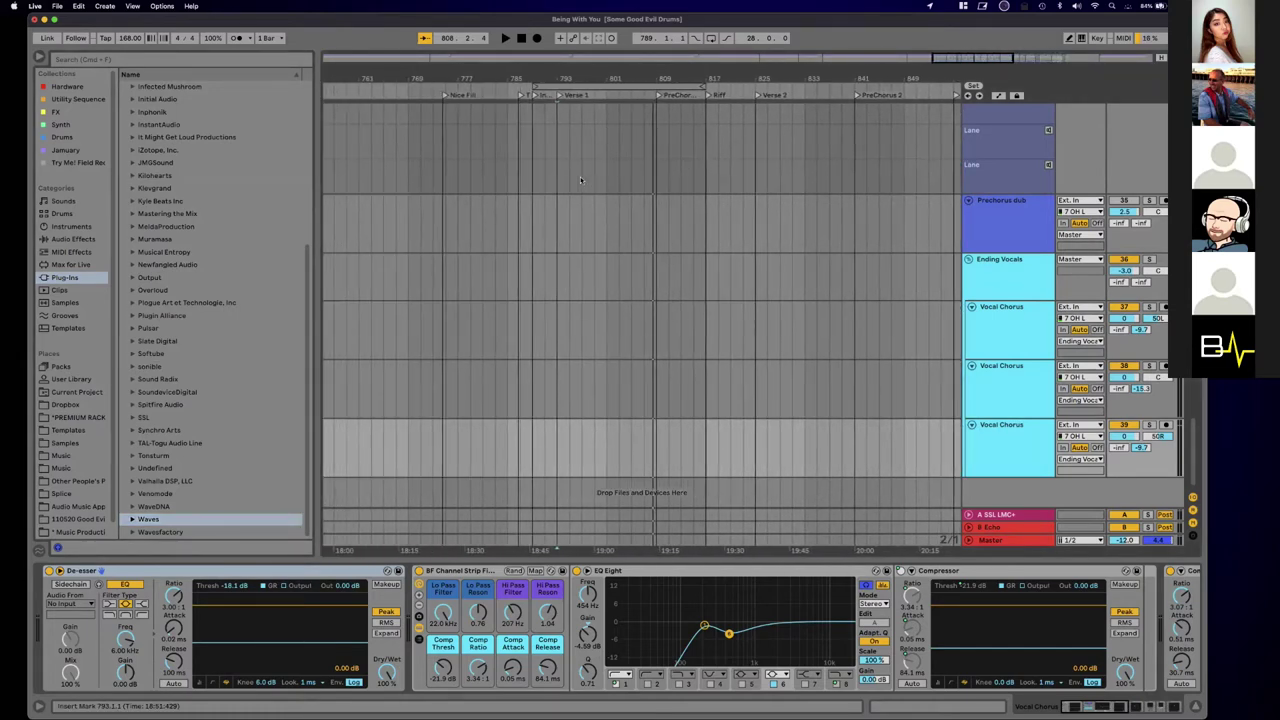
scroll(580, 178, "right", 5)
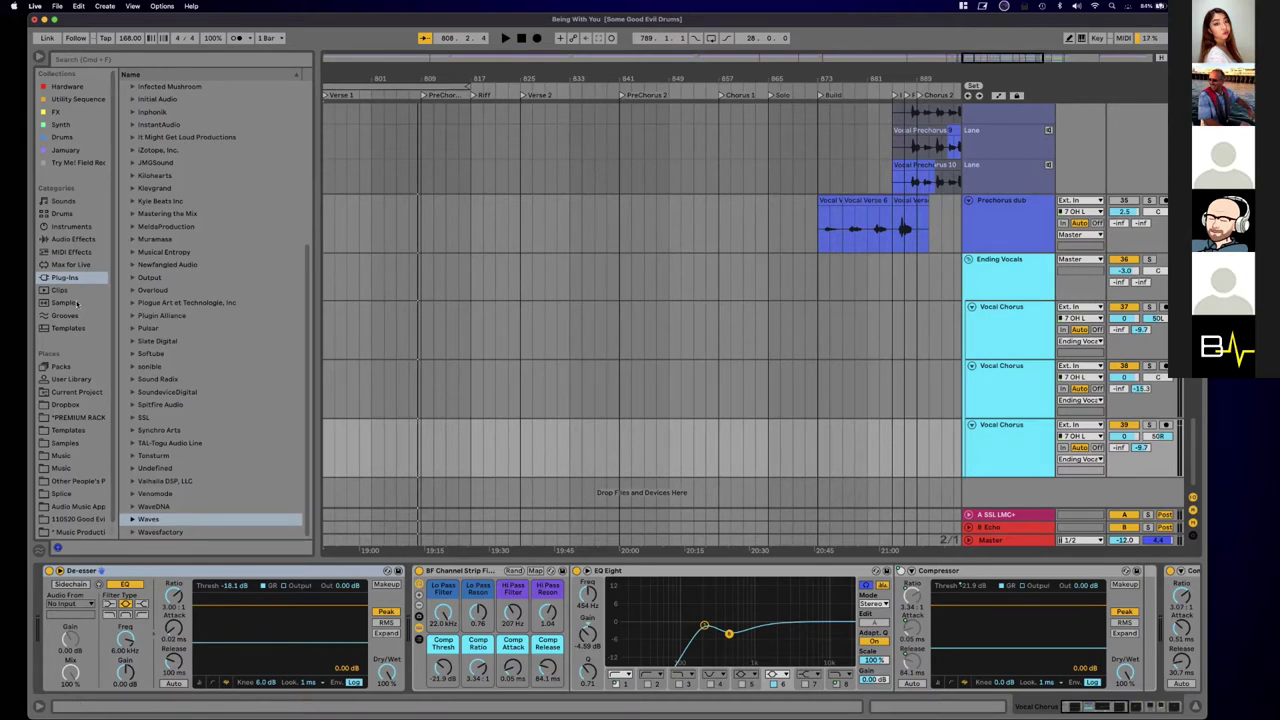
scroll(62, 335, "down", 1)
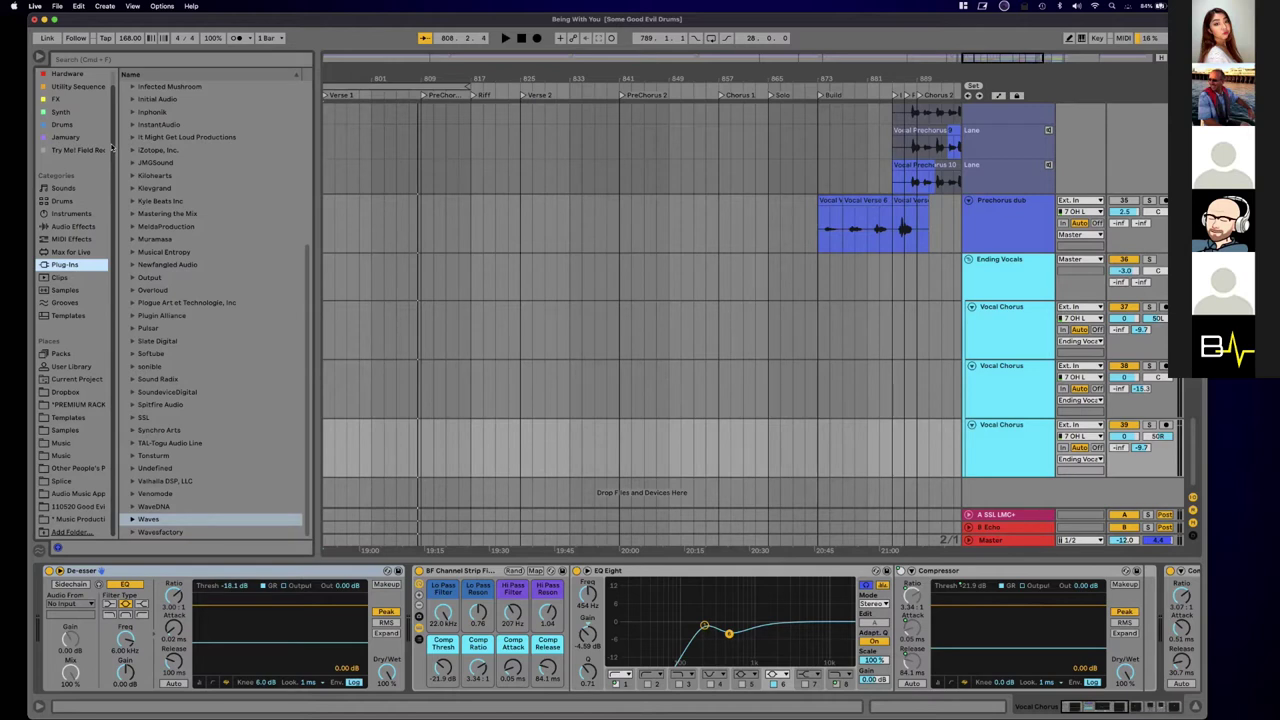
scroll(113, 148, "up", 1)
Step: Examine the comped take lanes of the Vocal Prechorus track and the second Vocal Verse track across the song
left_click(825, 187)
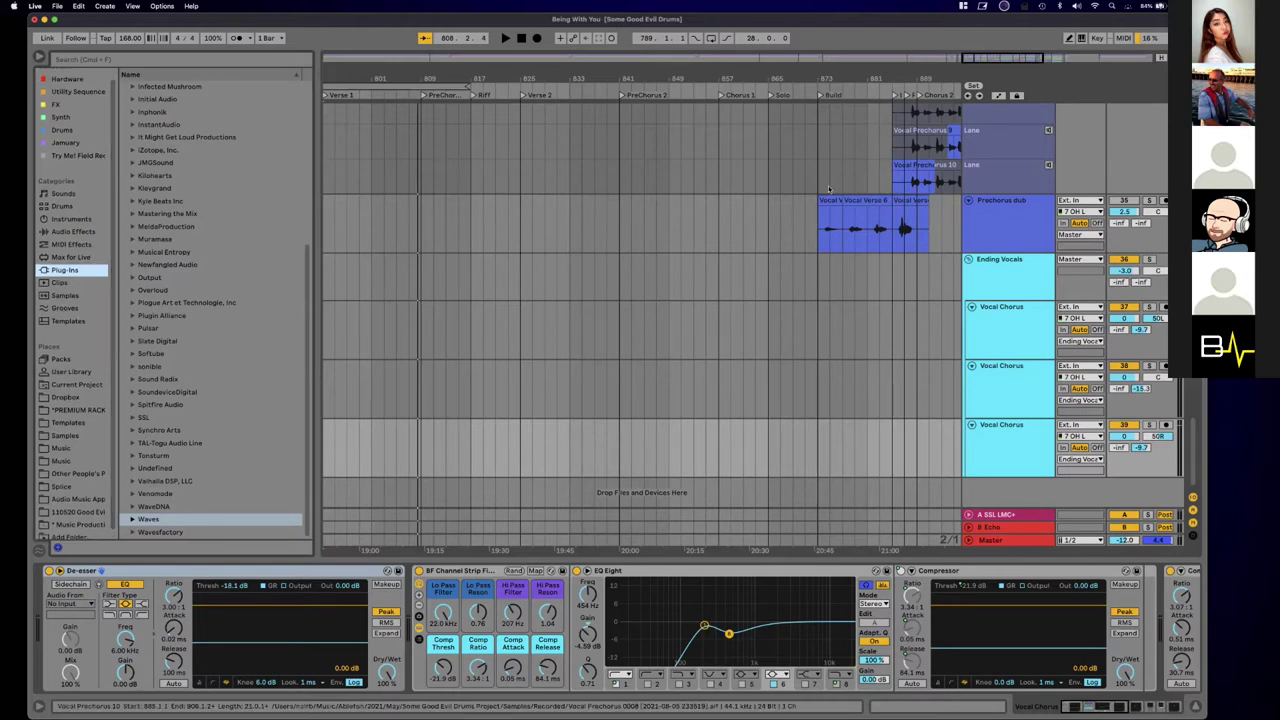
scroll(825, 187, "right", 3)
scroll(825, 187, "up", 6)
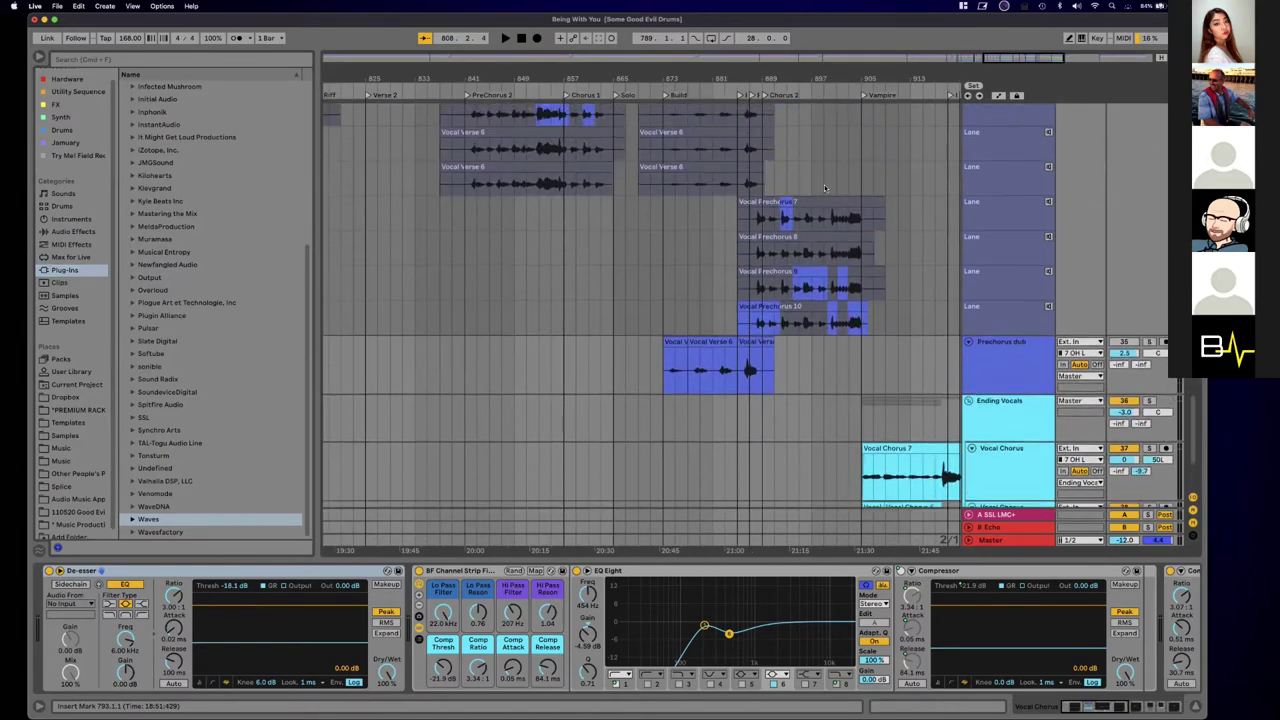
scroll(824, 184, "up", 1)
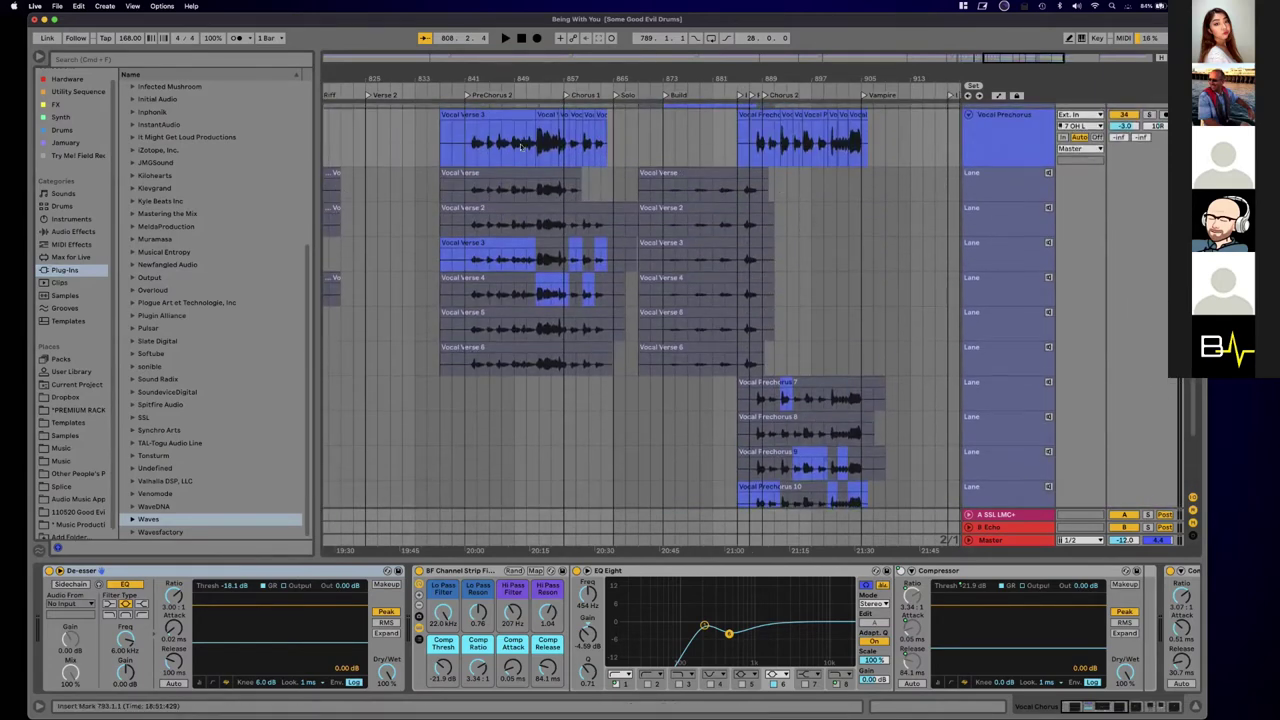
scroll(842, 142, "left", 10)
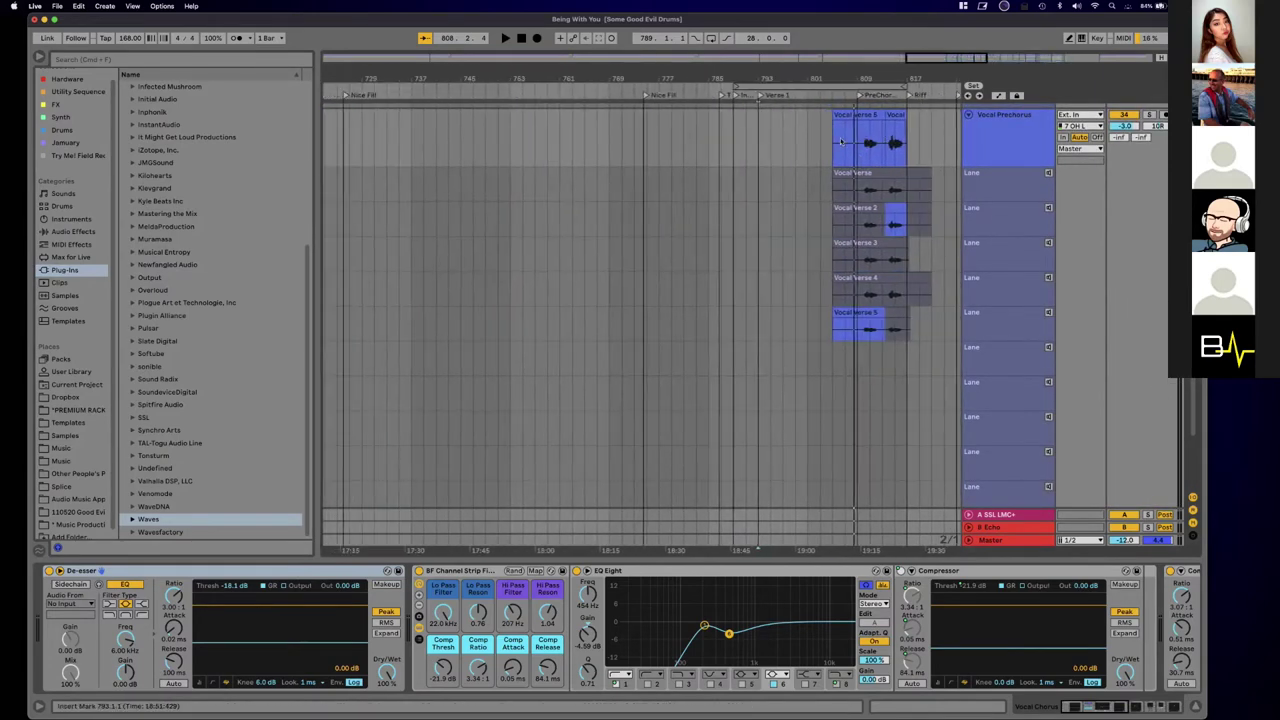
scroll(841, 142, "right", 7)
scroll(410, 124, "up", 1)
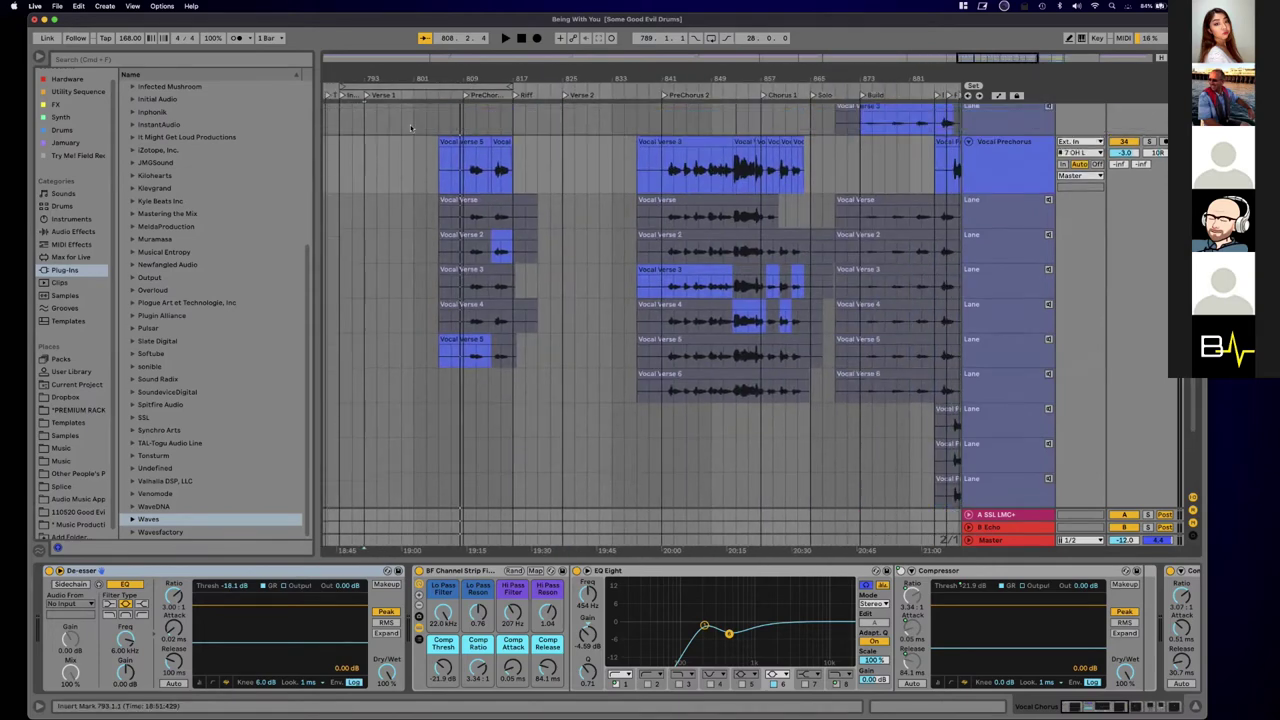
scroll(410, 124, "down", 10)
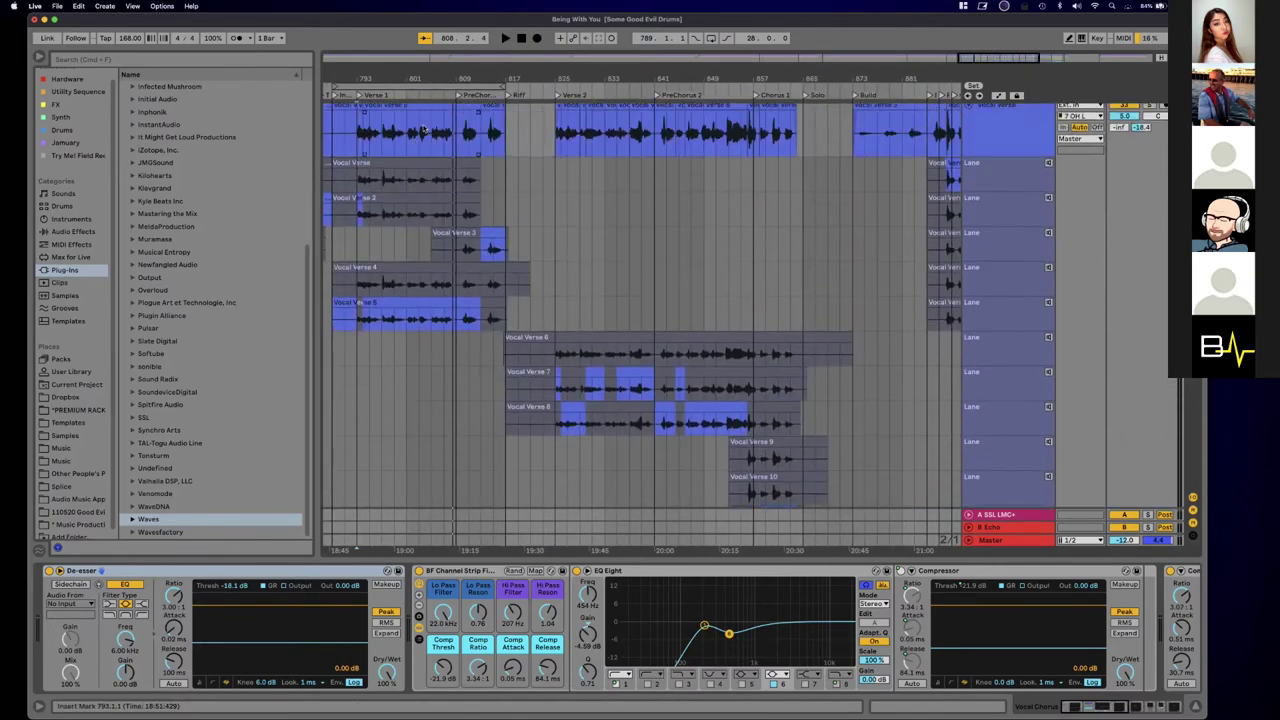
scroll(423, 129, "left", 3)
scroll(423, 129, "up", 6)
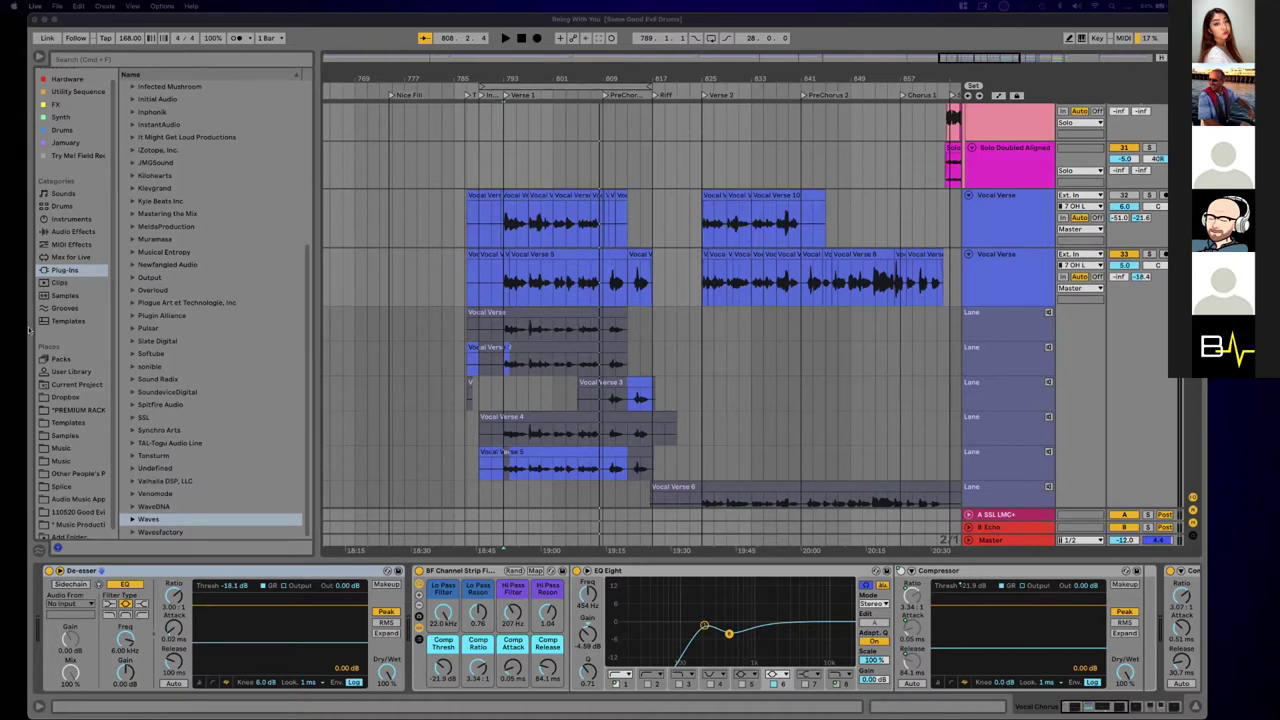
Step: Switch to Safari's Google image results for melodyne and enlarge the browser window to browse them
left_click_drag(558, 8, 575, 85)
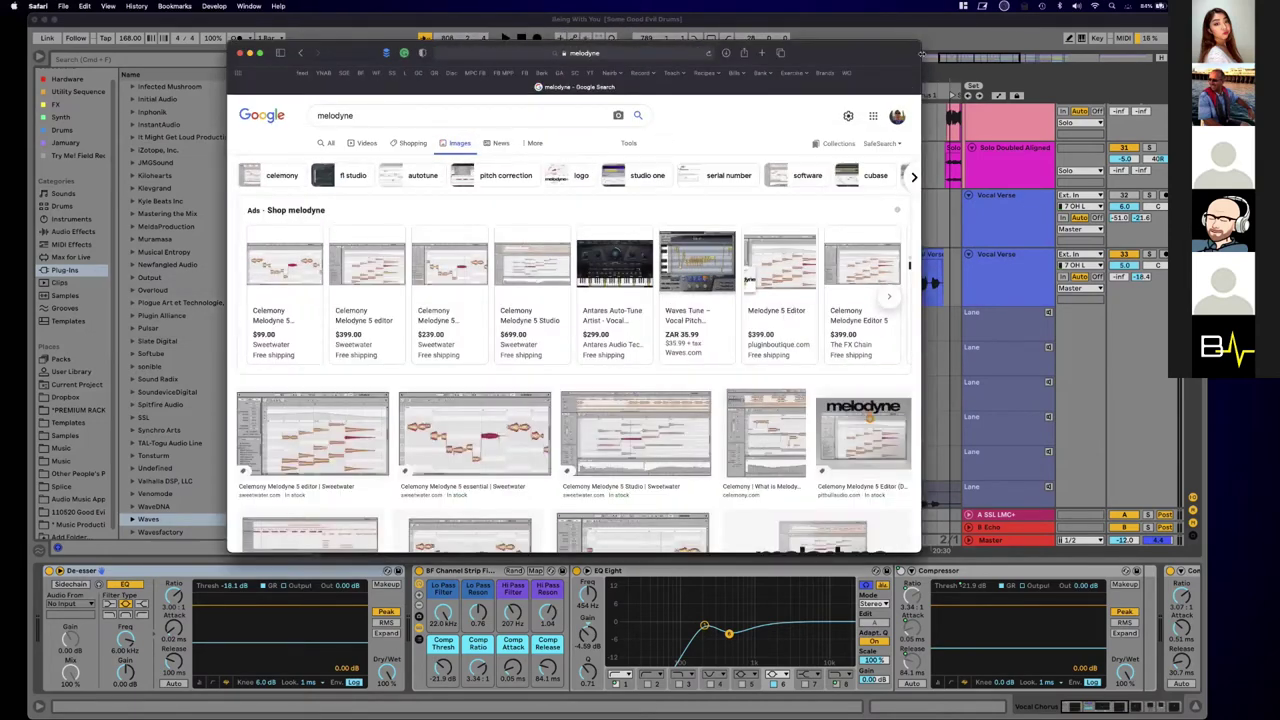
left_click_drag(922, 54, 1257, 62)
scroll(686, 390, "down", 3)
scroll(684, 391, "down", 1)
left_click_drag(657, 551, 657, 697)
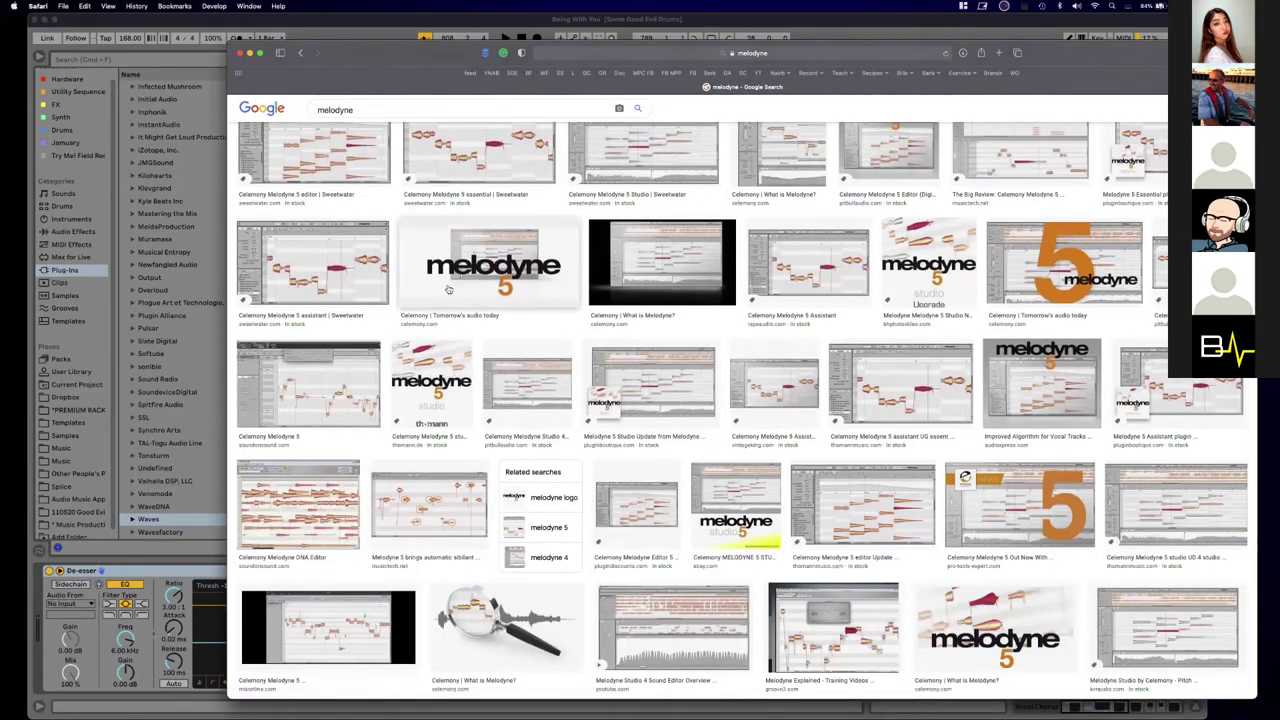
Step: Preview the Melodyne 5 Studio image, the RSPE Audio Melodyne 5 Assistant image and the Sound On Sound Melodyne 5 image
scroll(449, 289, "up", 2)
left_click(676, 273)
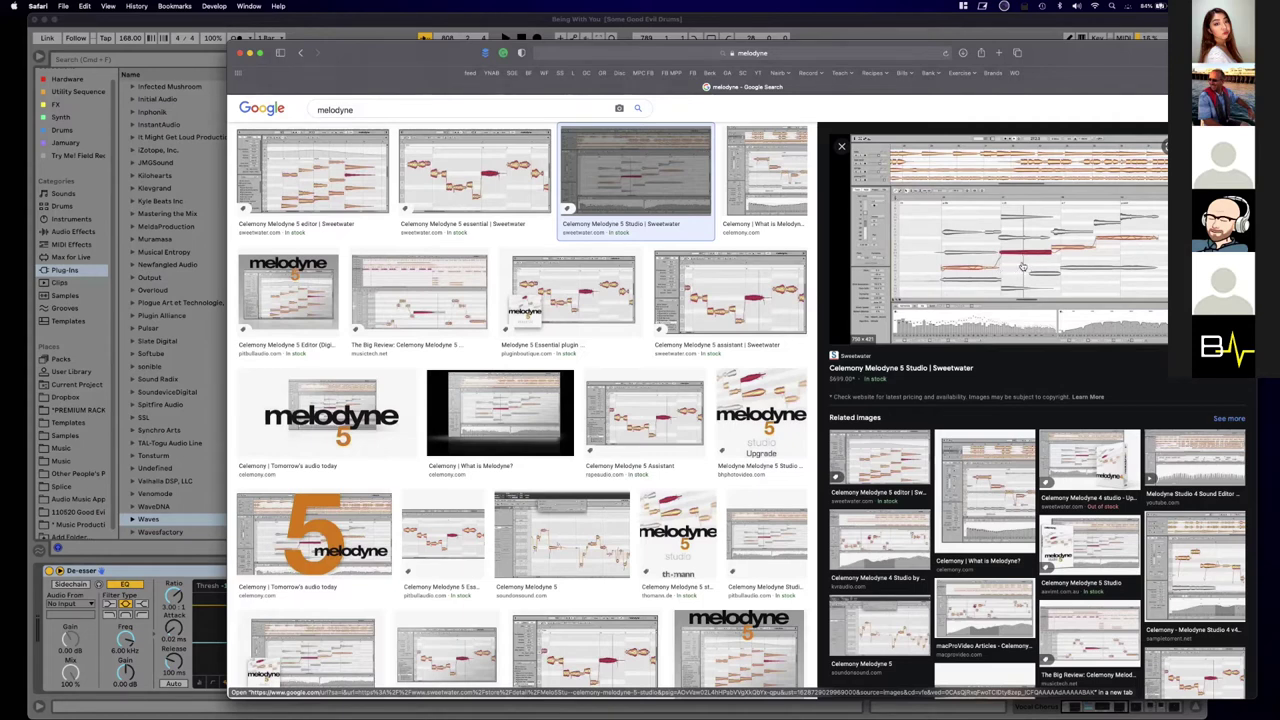
left_click(685, 426)
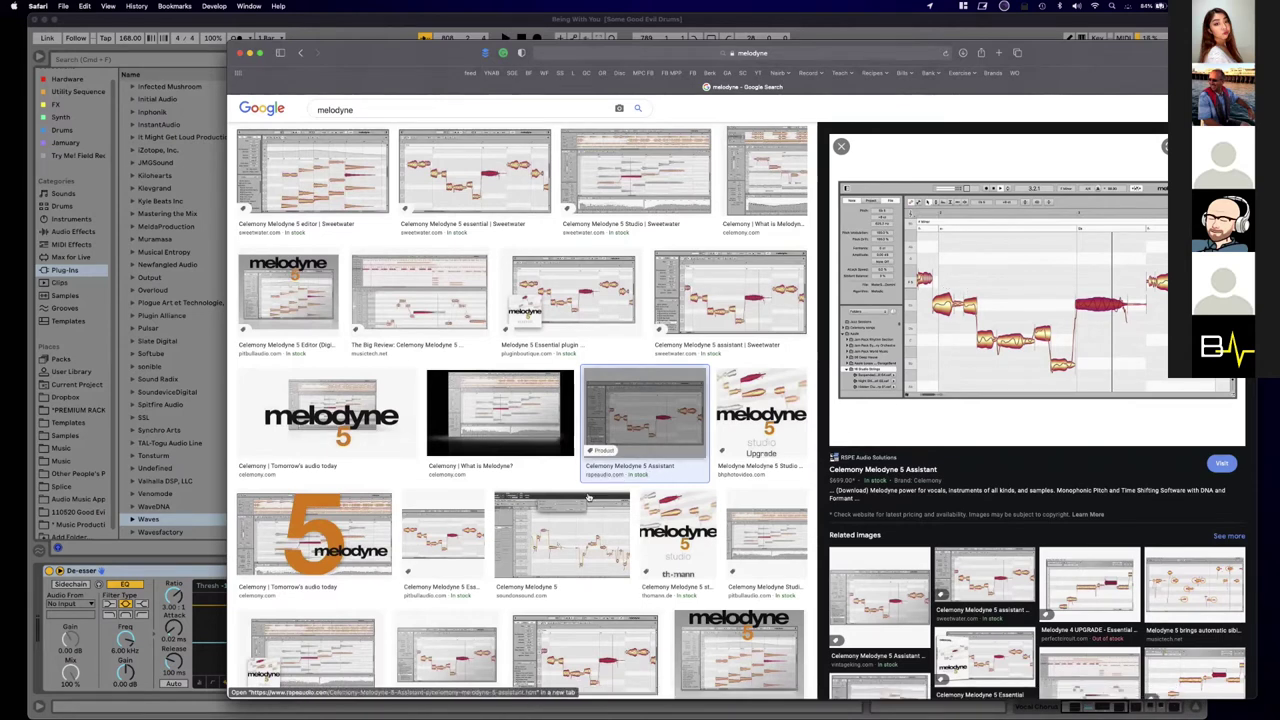
left_click(580, 528)
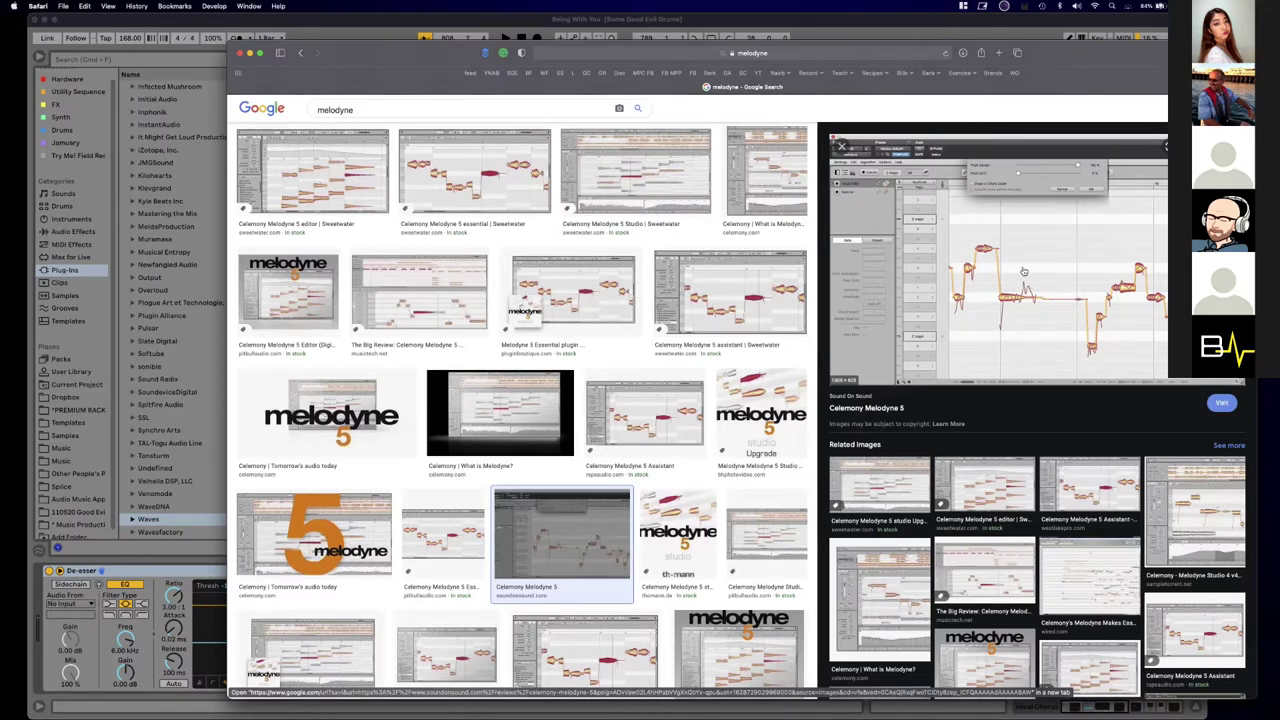
Step: Look through the related Melodyne images and remaining results, then close the preview and the Safari window
scroll(1030, 285, "down", 2)
scroll(1008, 285, "down", 5)
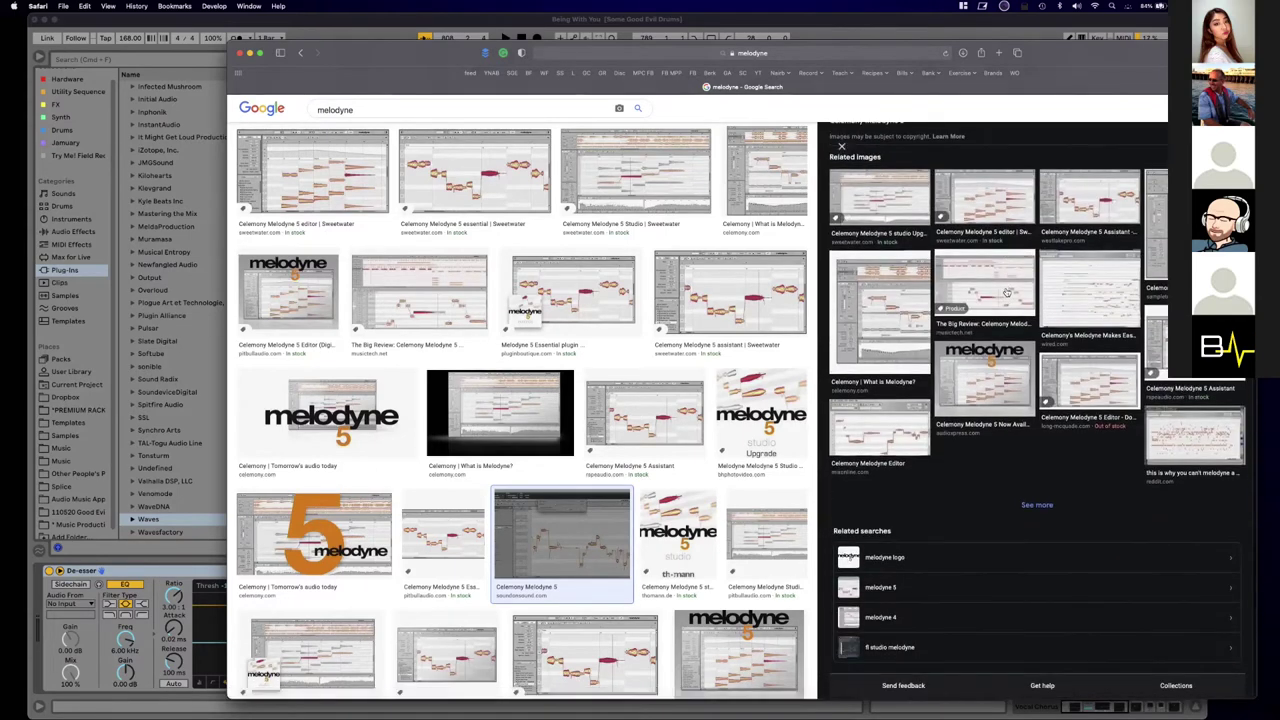
scroll(1020, 292, "up", 6)
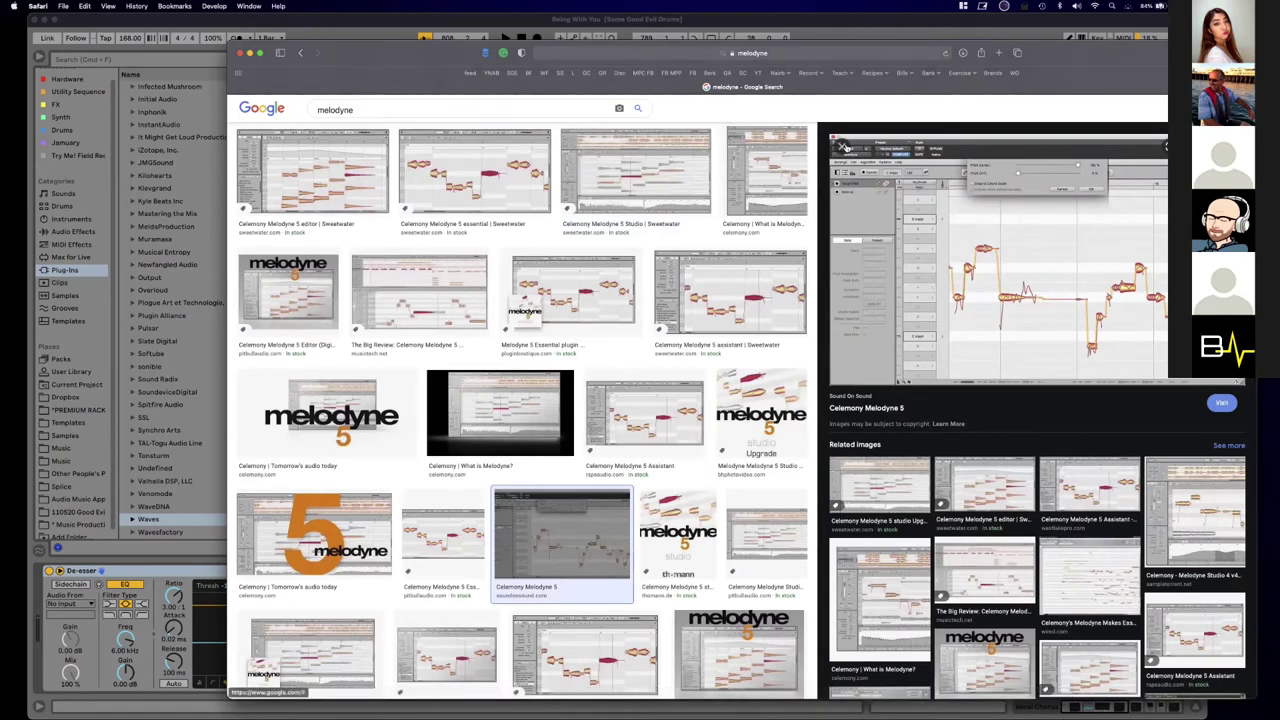
scroll(463, 375, "down", 5)
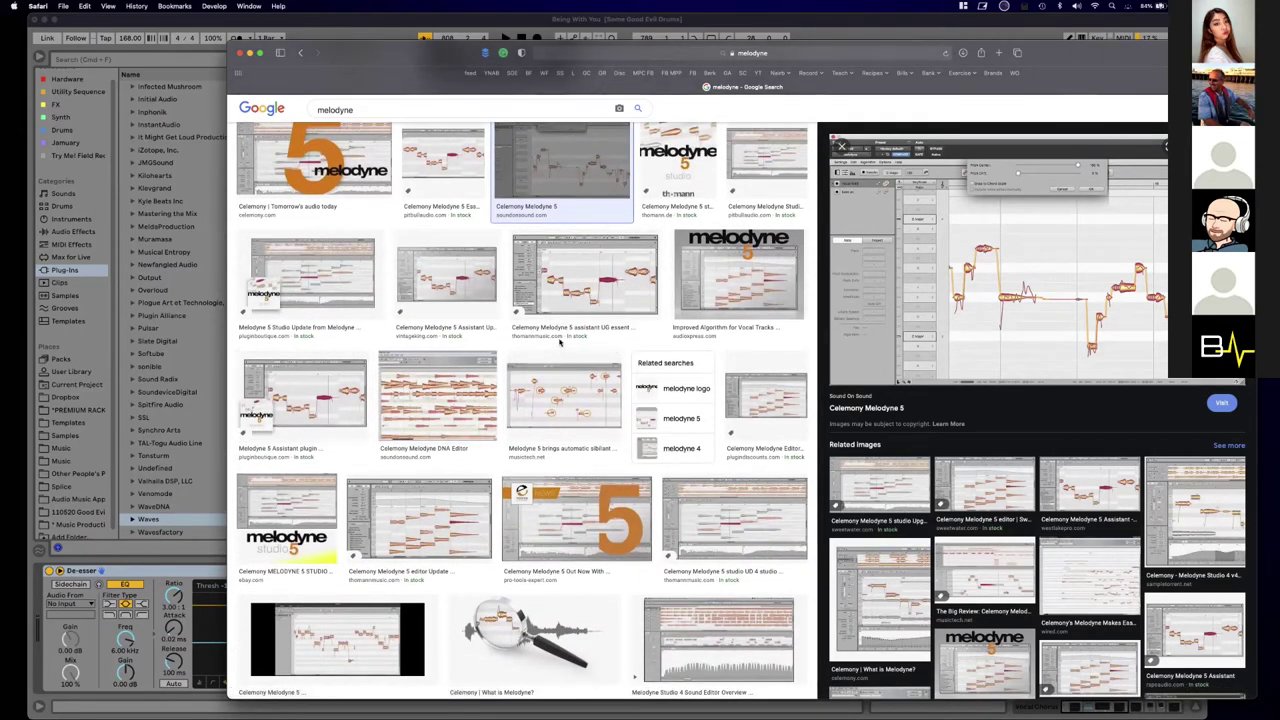
scroll(640, 345, "down", 1)
scroll(648, 344, "up", 10)
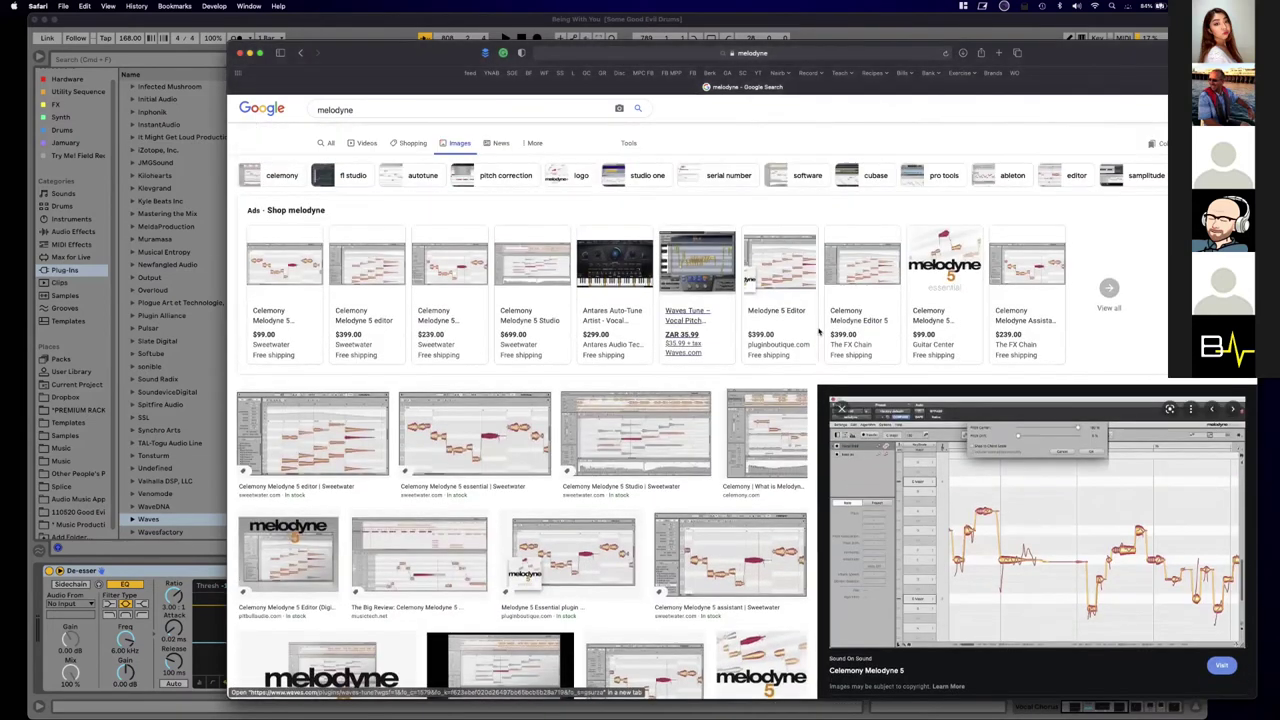
left_click(843, 409)
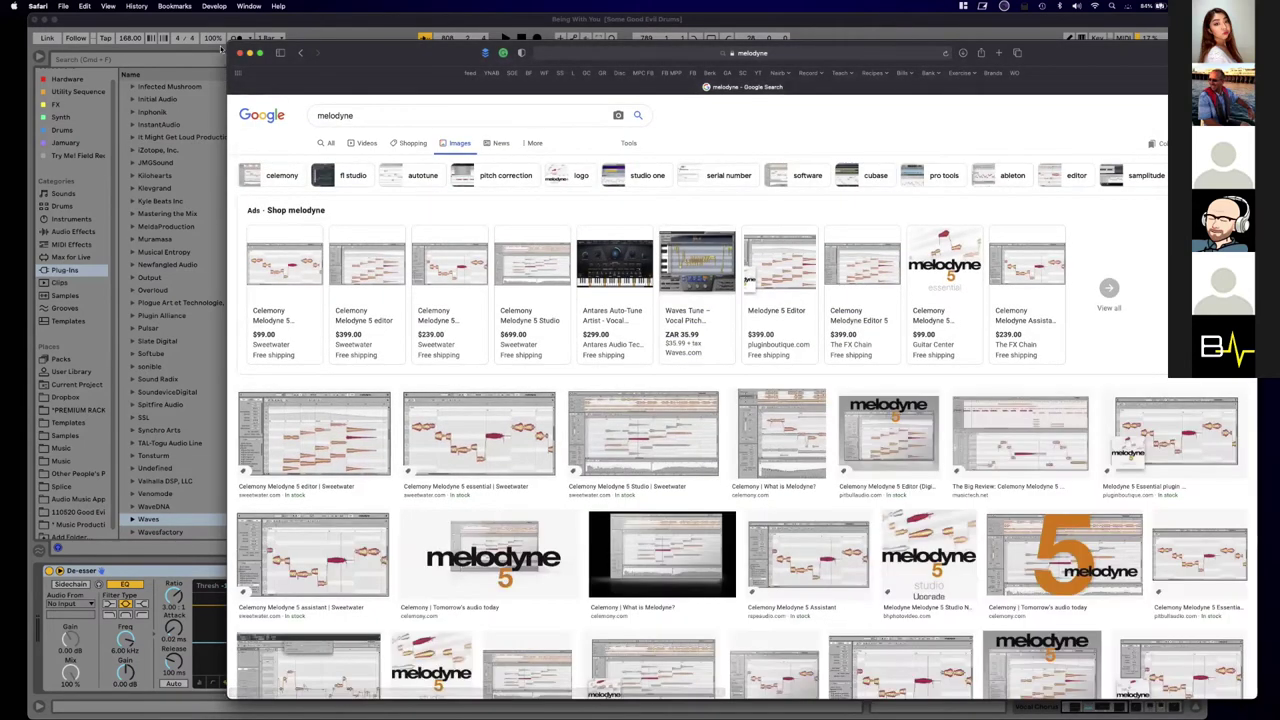
left_click(240, 53)
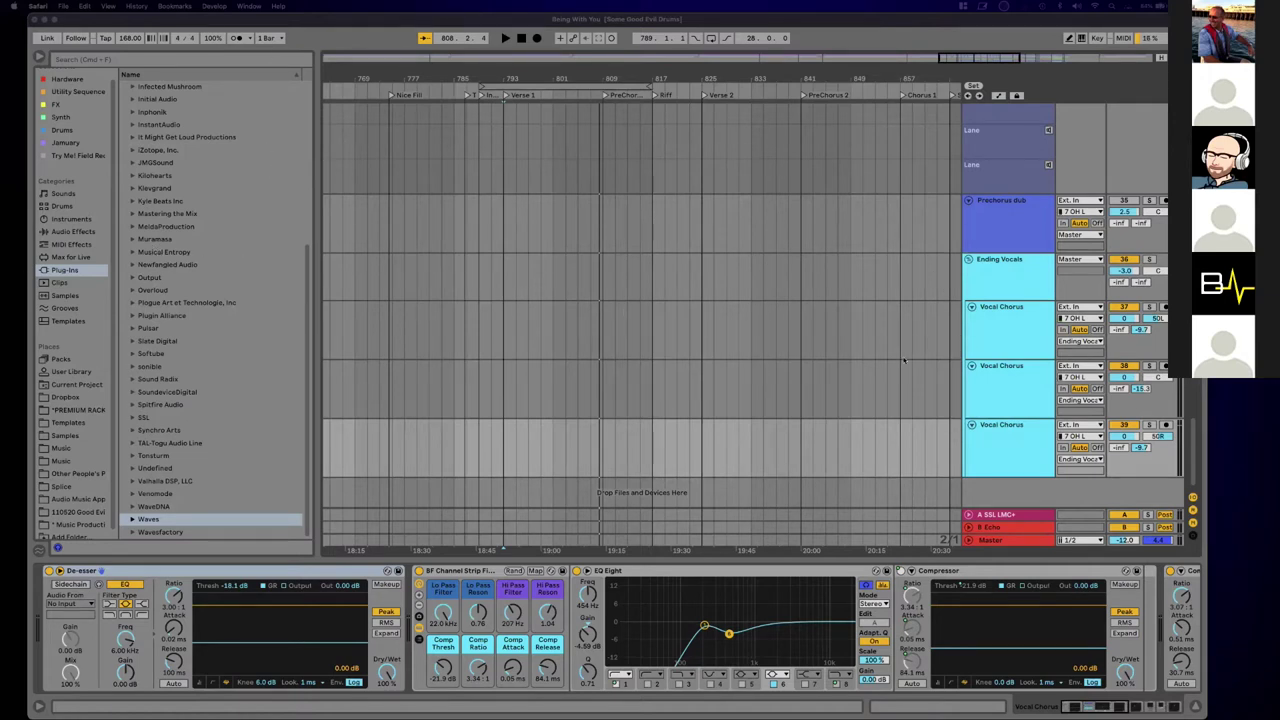
Step: Load iZotope's Nectar 3 on a new audio track, turn on its pitch Correction and close the plug-in window
left_click(132, 152)
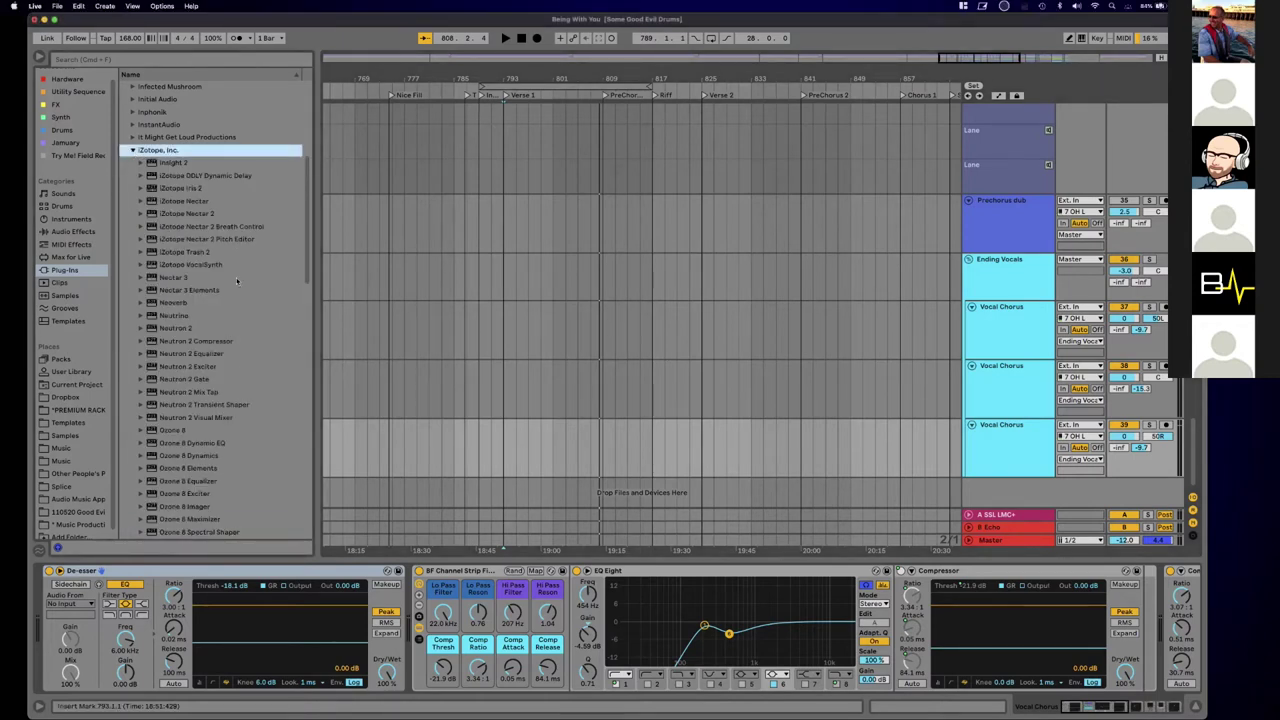
left_click(155, 279)
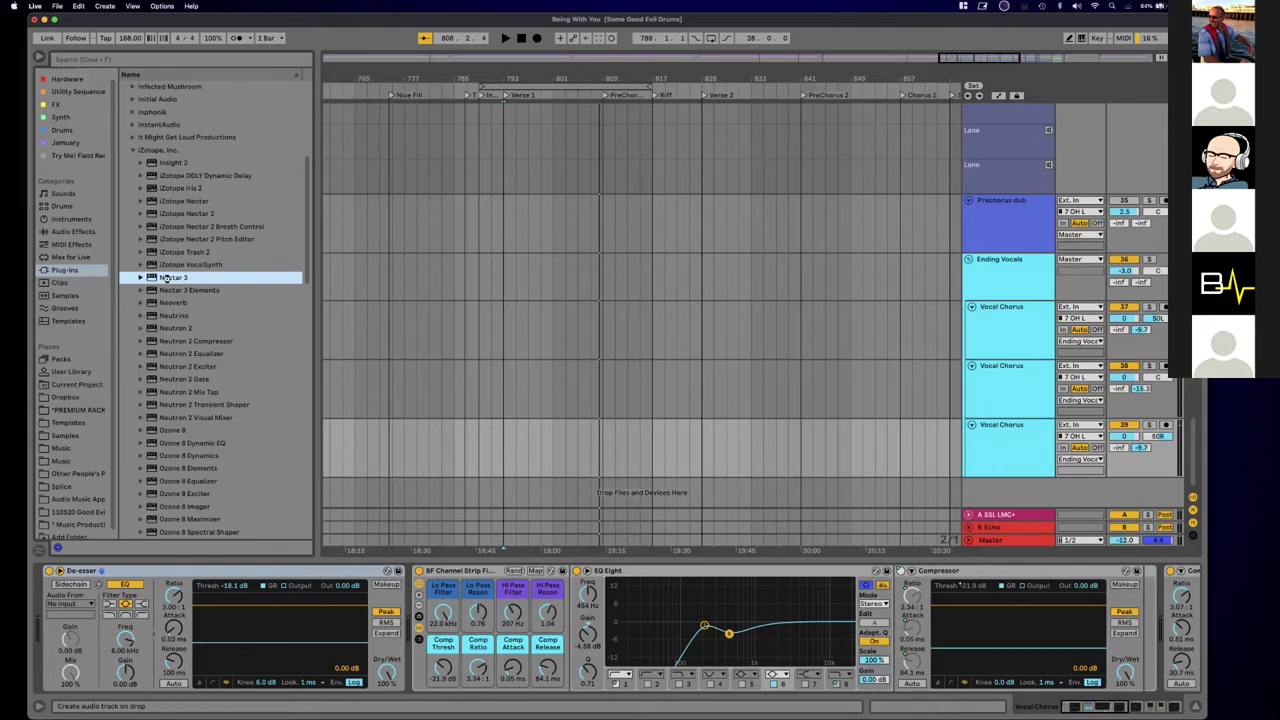
double_click(170, 279)
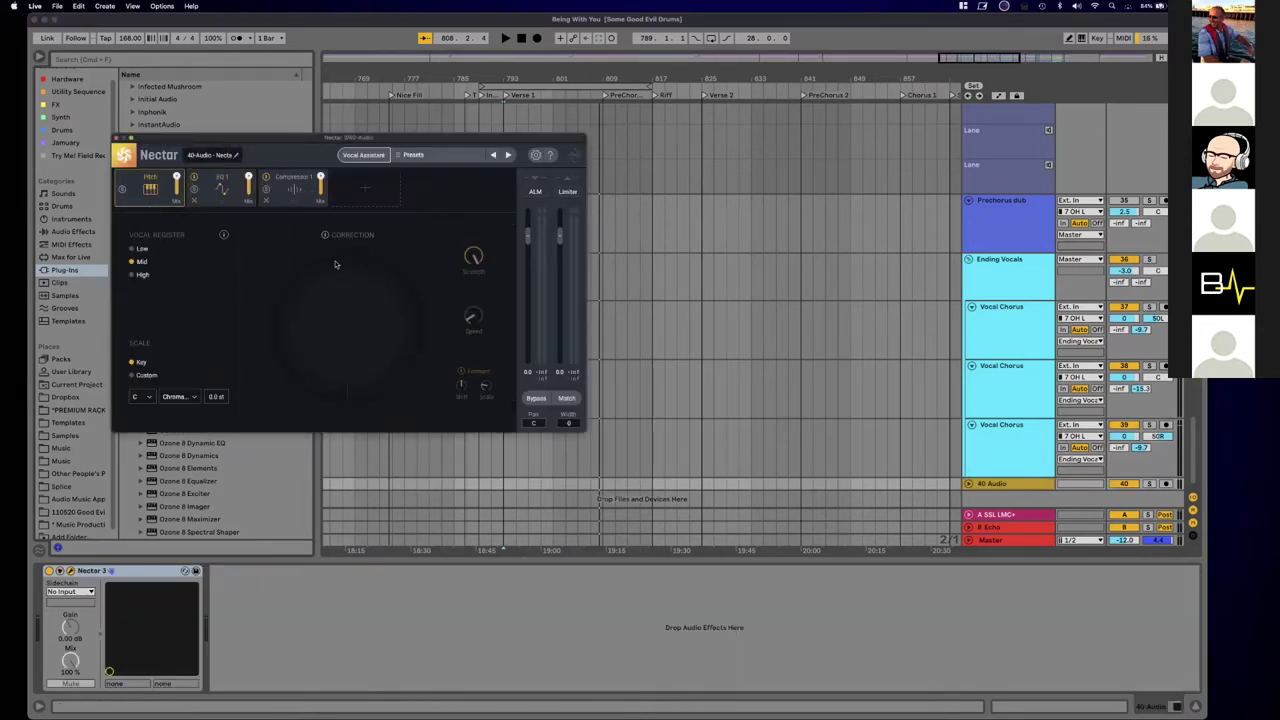
left_click(324, 234)
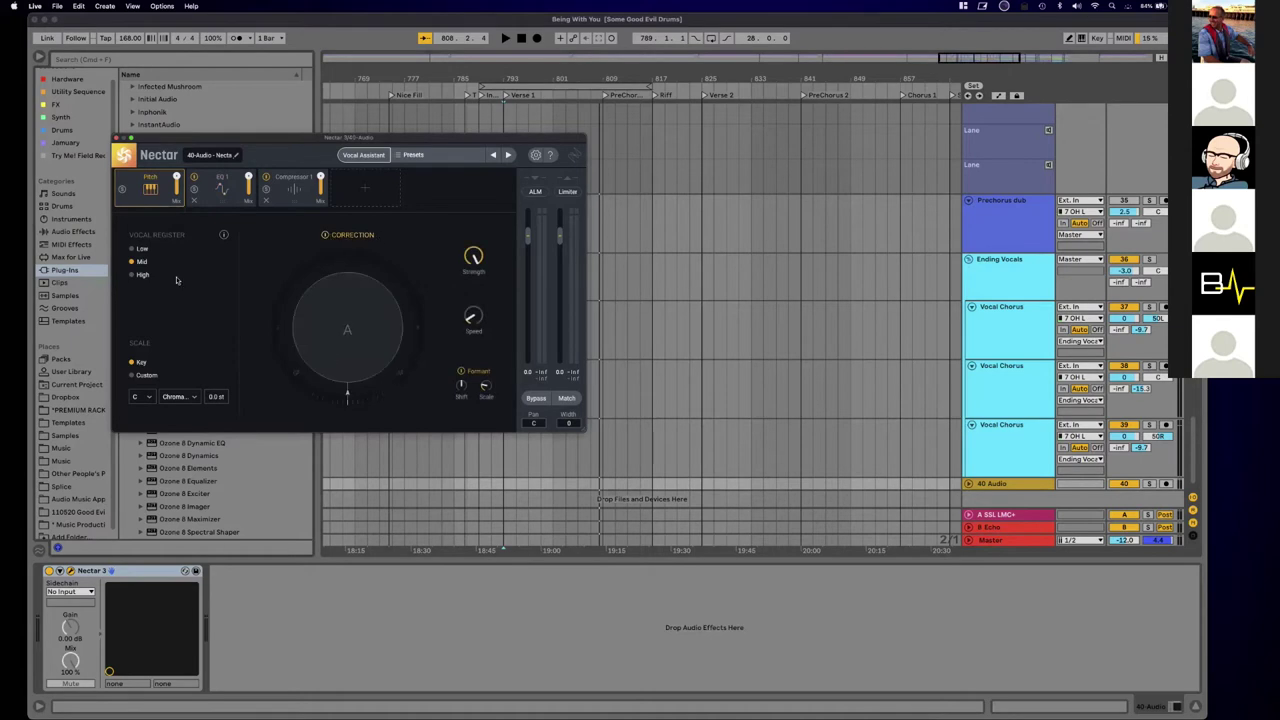
left_click(117, 138)
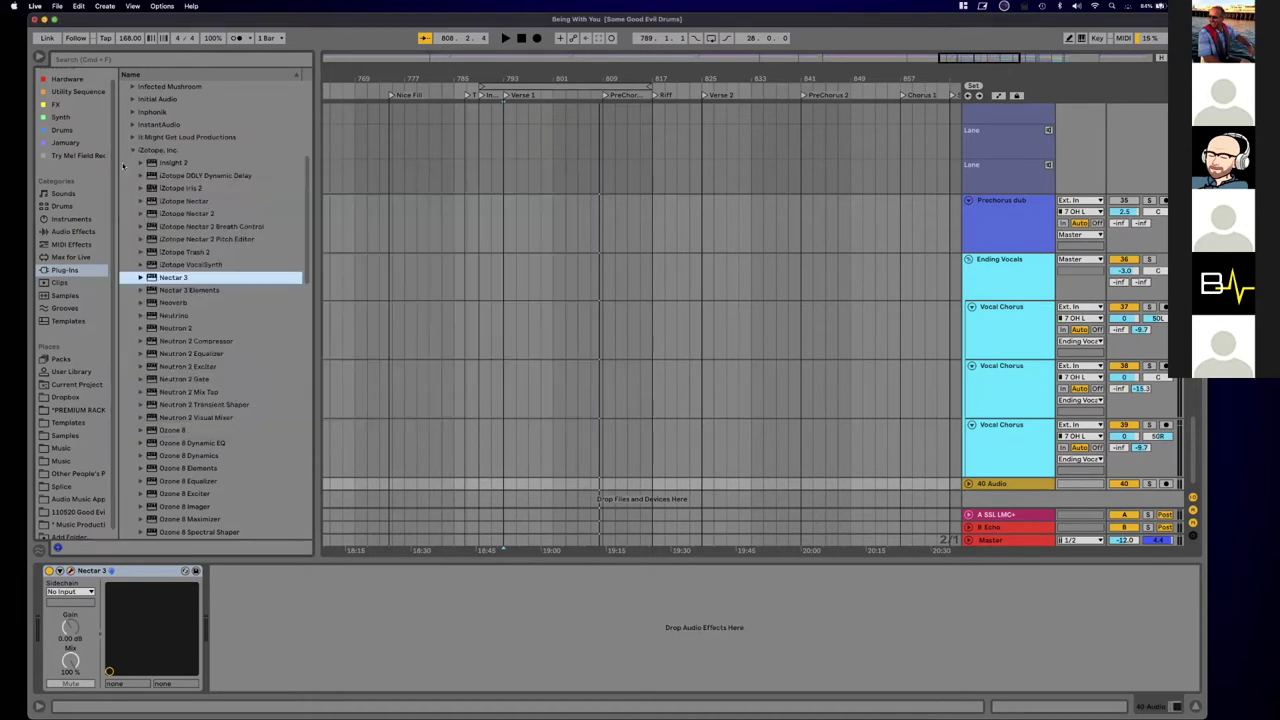
Step: Replace Nectar 3 on the new audio track with iZotope Nectar 2 and enable its Pitch module in the Advanced view
left_click(188, 214)
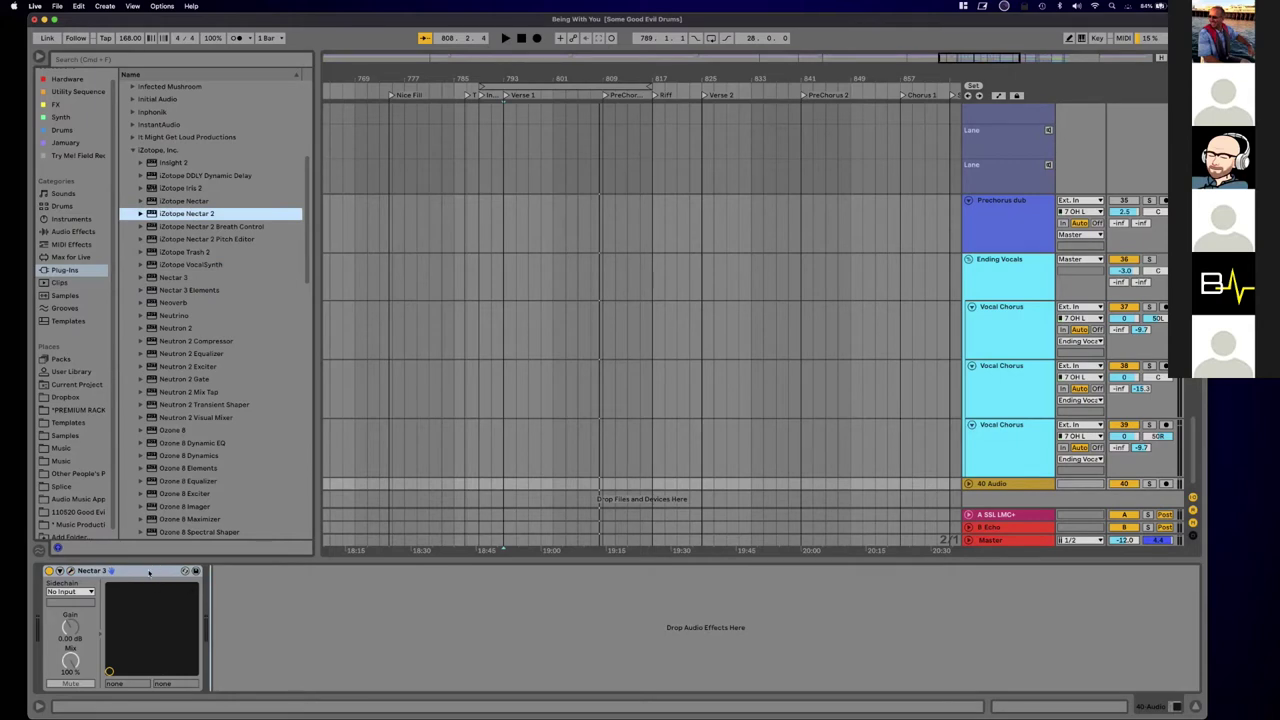
key("Return")
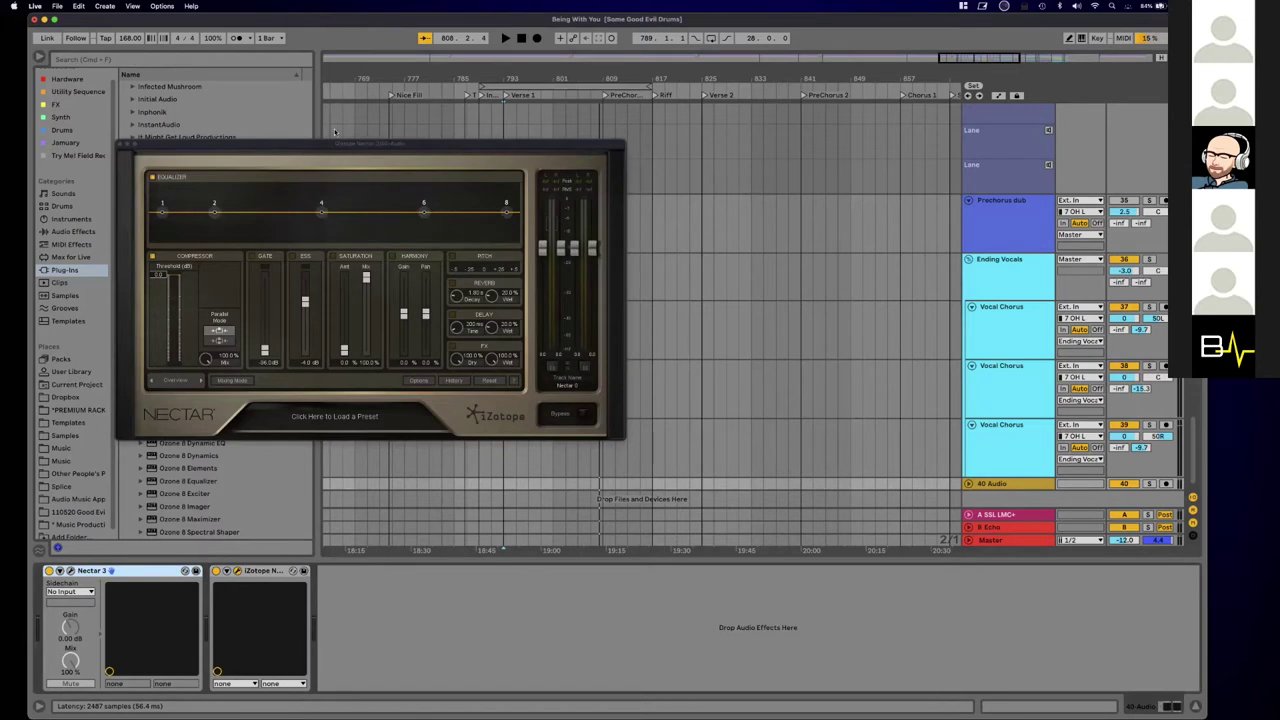
key("Delete")
left_click(177, 381)
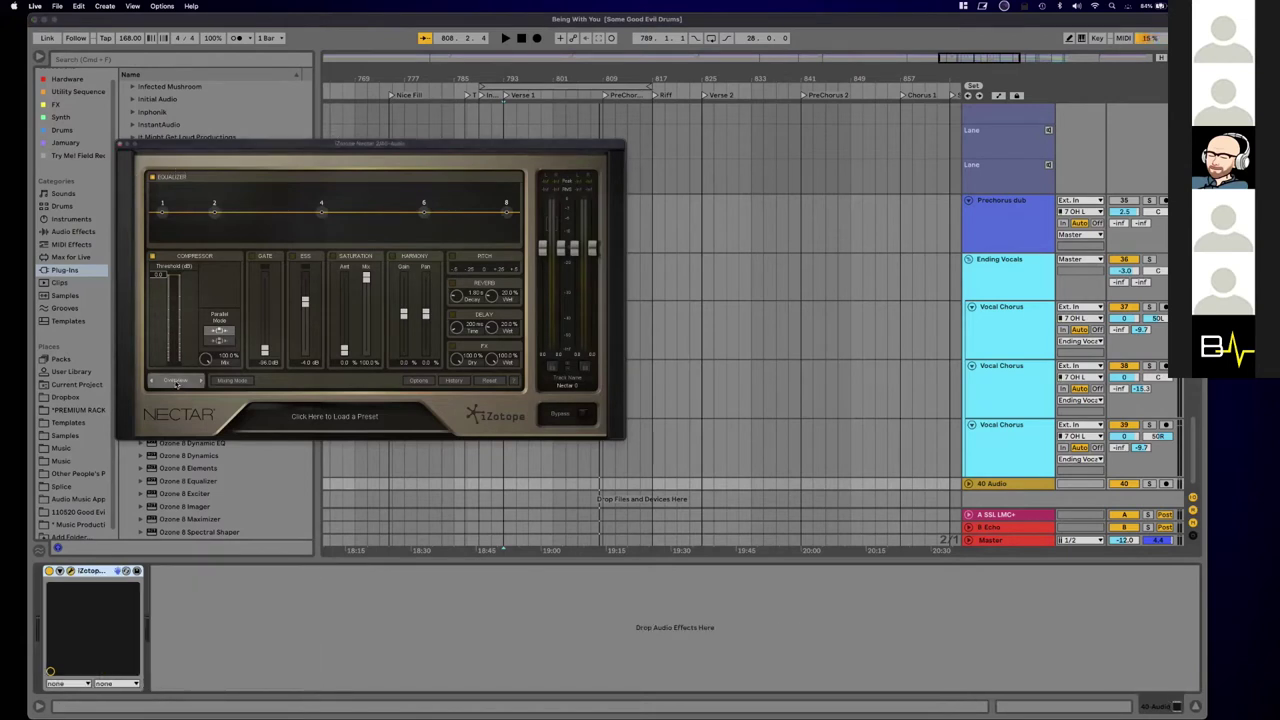
left_click(170, 201)
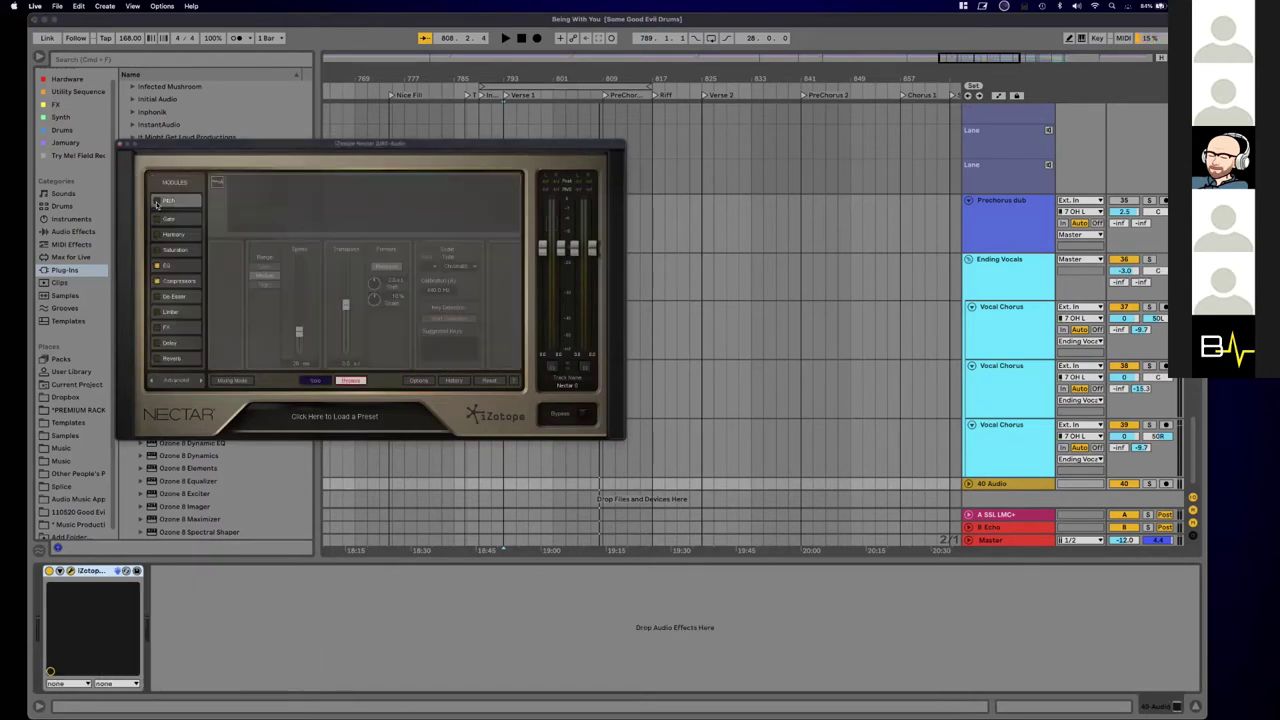
left_click(157, 201)
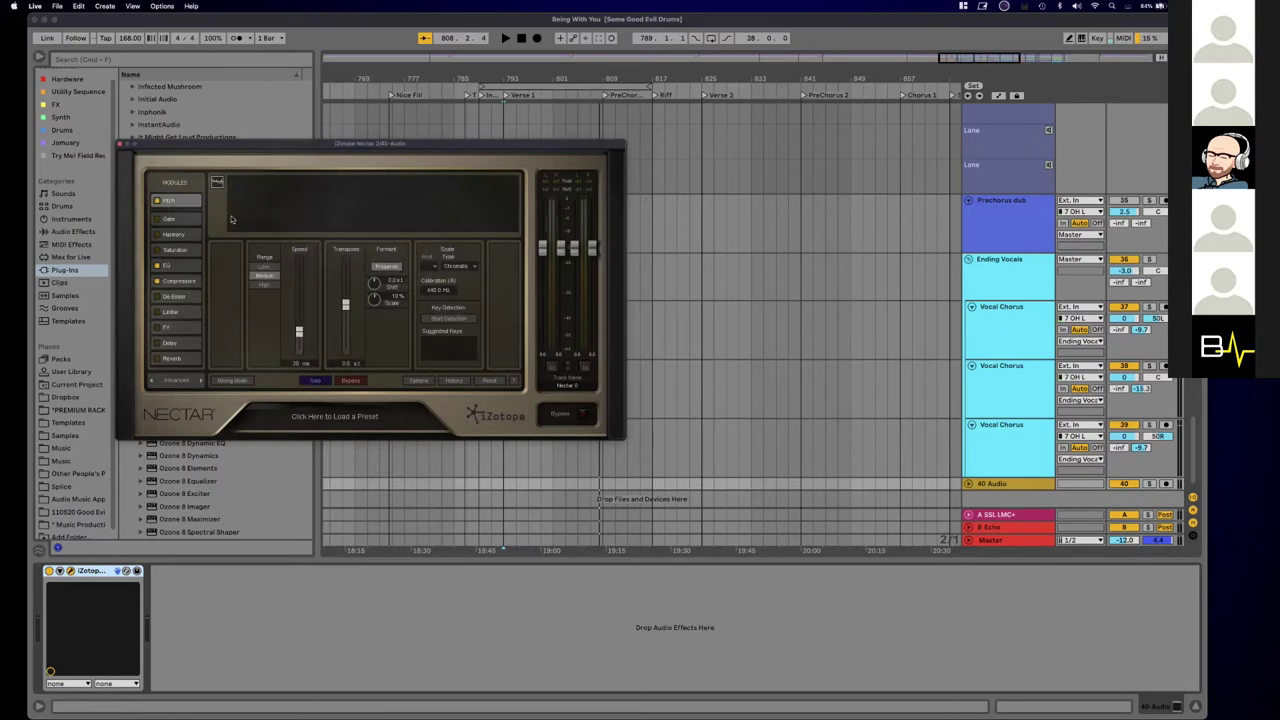
Step: Switch Nectar 2 to Tracking Mode, adjust the Pitch module's Speed and toggle the formant Preserve option off and on
left_click(232, 381)
left_click(241, 383)
left_click(240, 384)
left_click(247, 383)
left_click(240, 383)
left_click(244, 382)
left_click_drag(300, 343, 317, 313)
left_click_drag(302, 318, 298, 324)
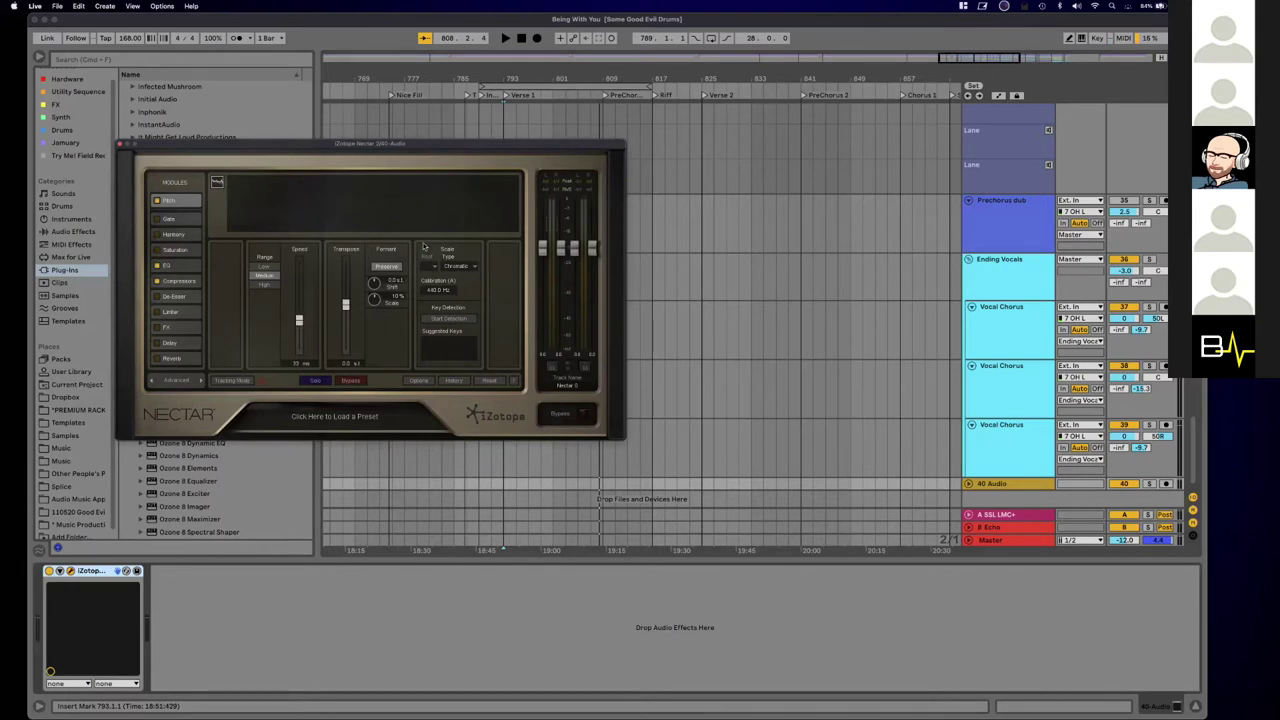
left_click(388, 267)
left_click(390, 267)
Step: Close and remove Nectar 2, collapse the iZotope plug-in folder and delete the 40 Audio track
left_click_drag(330, 147, 539, 198)
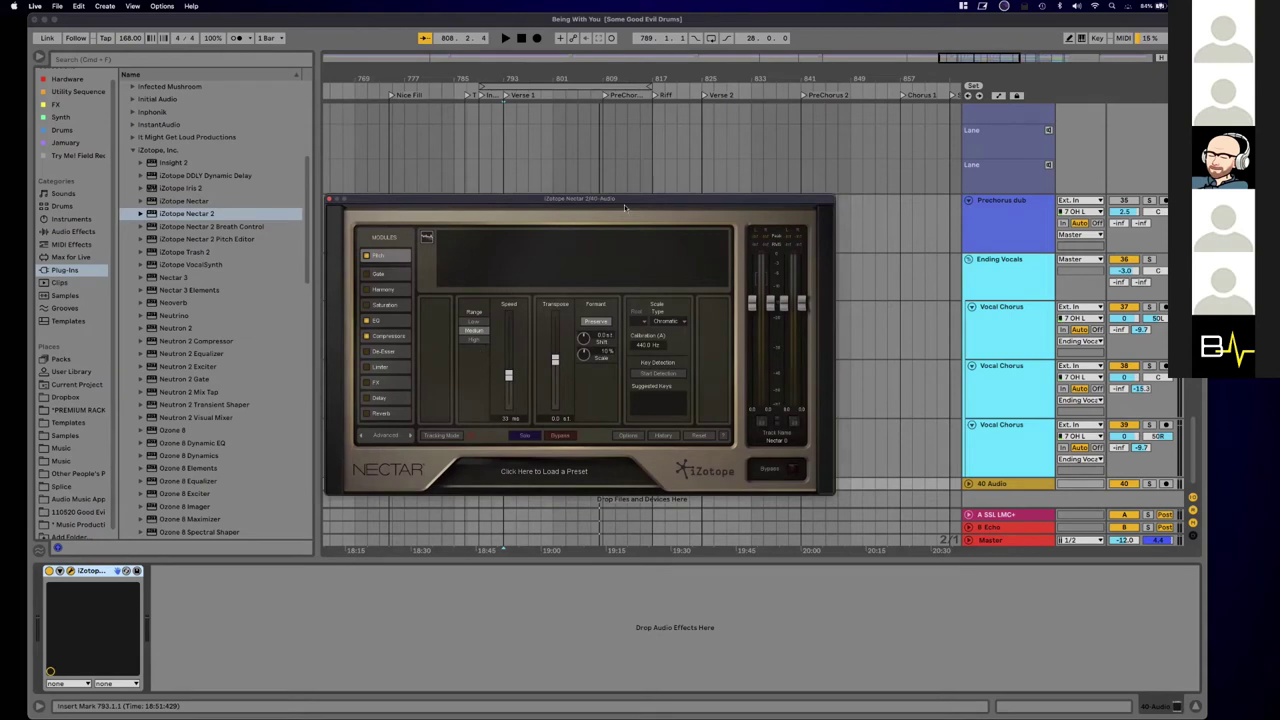
left_click(330, 200)
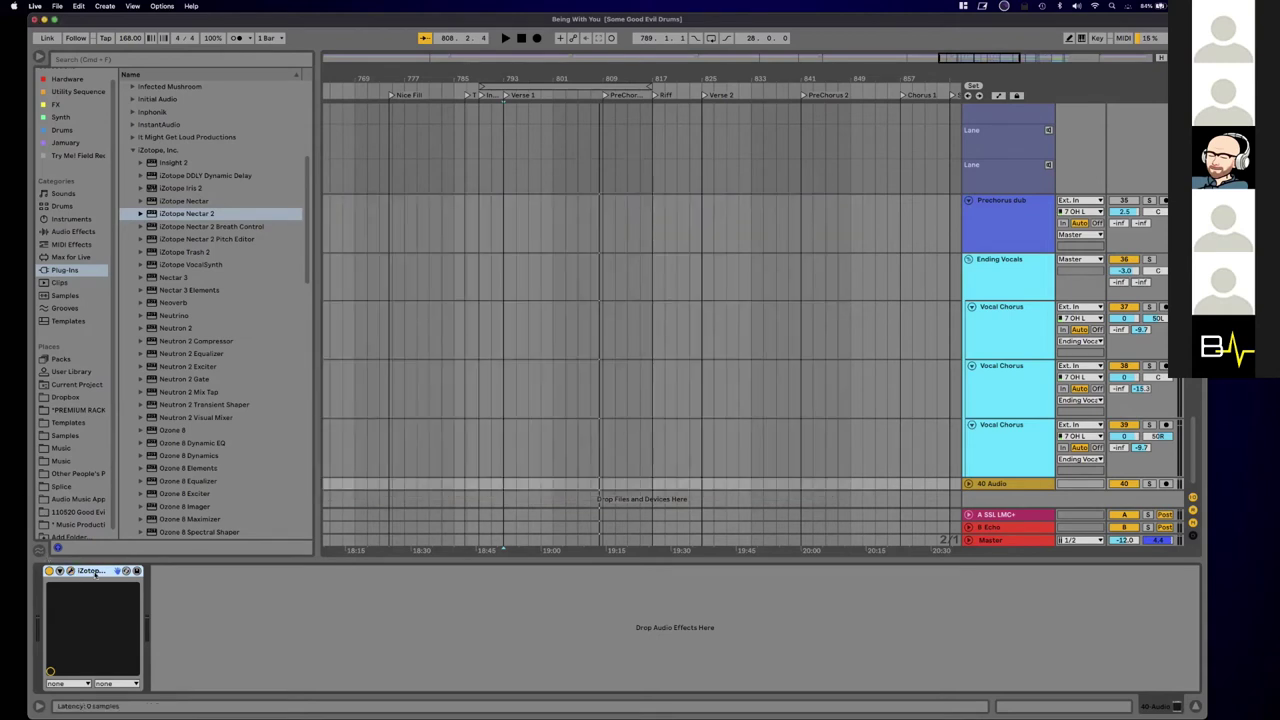
key("Delete")
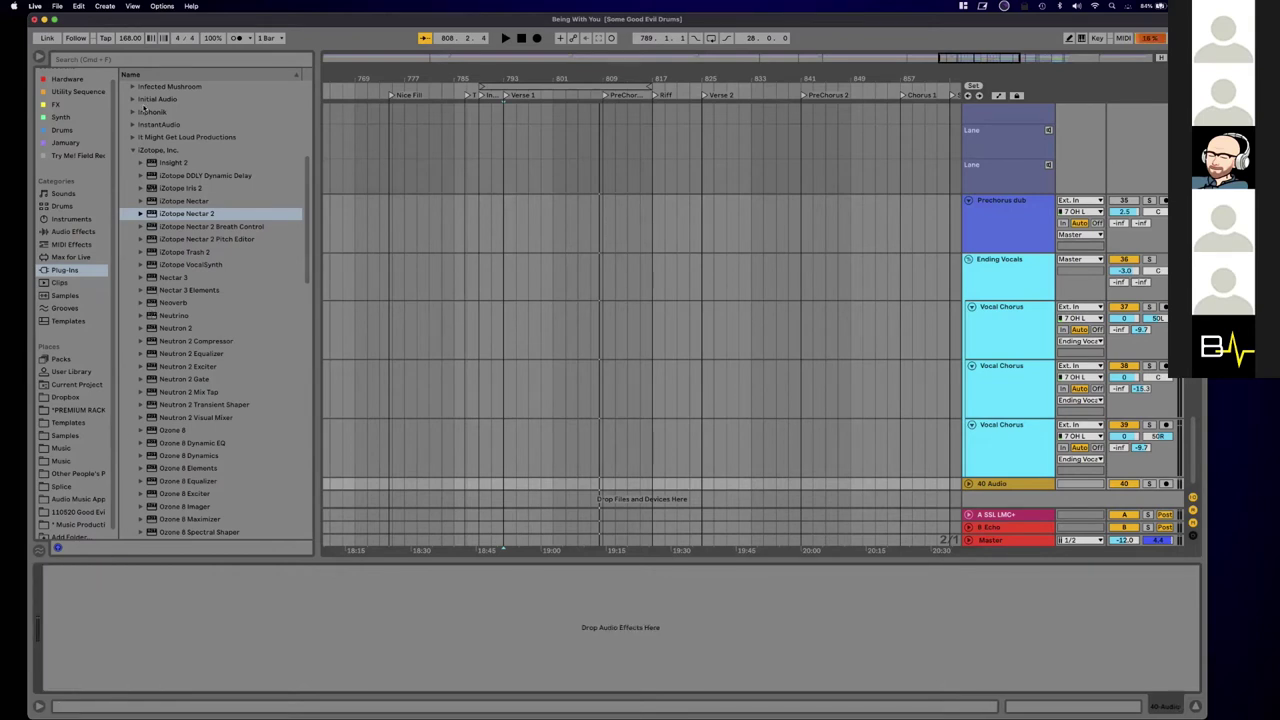
left_click(133, 150)
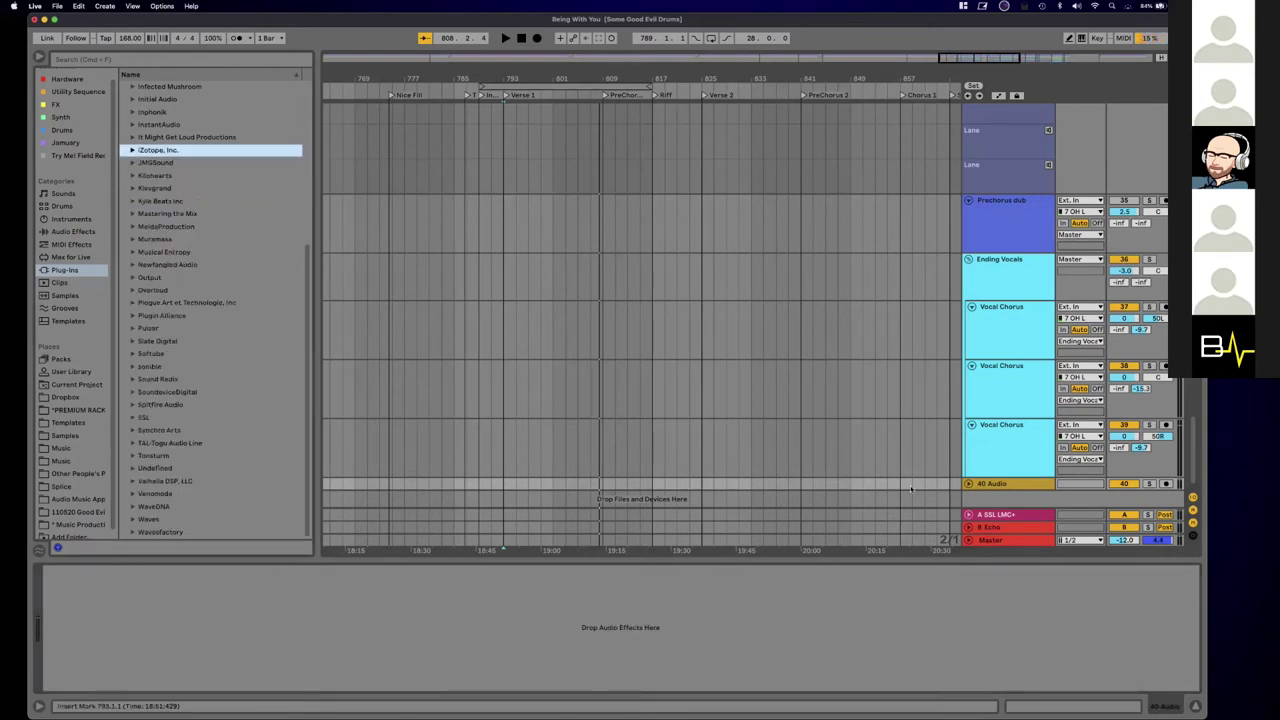
left_click(1018, 487)
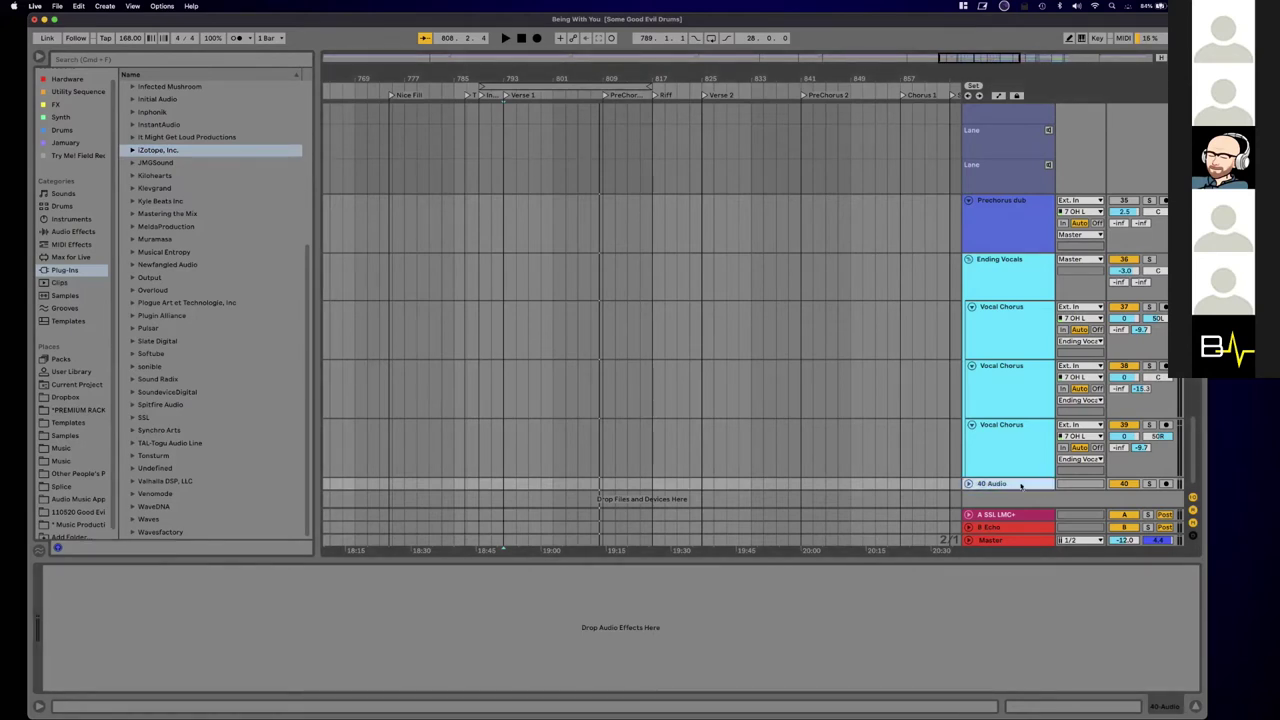
key("Delete")
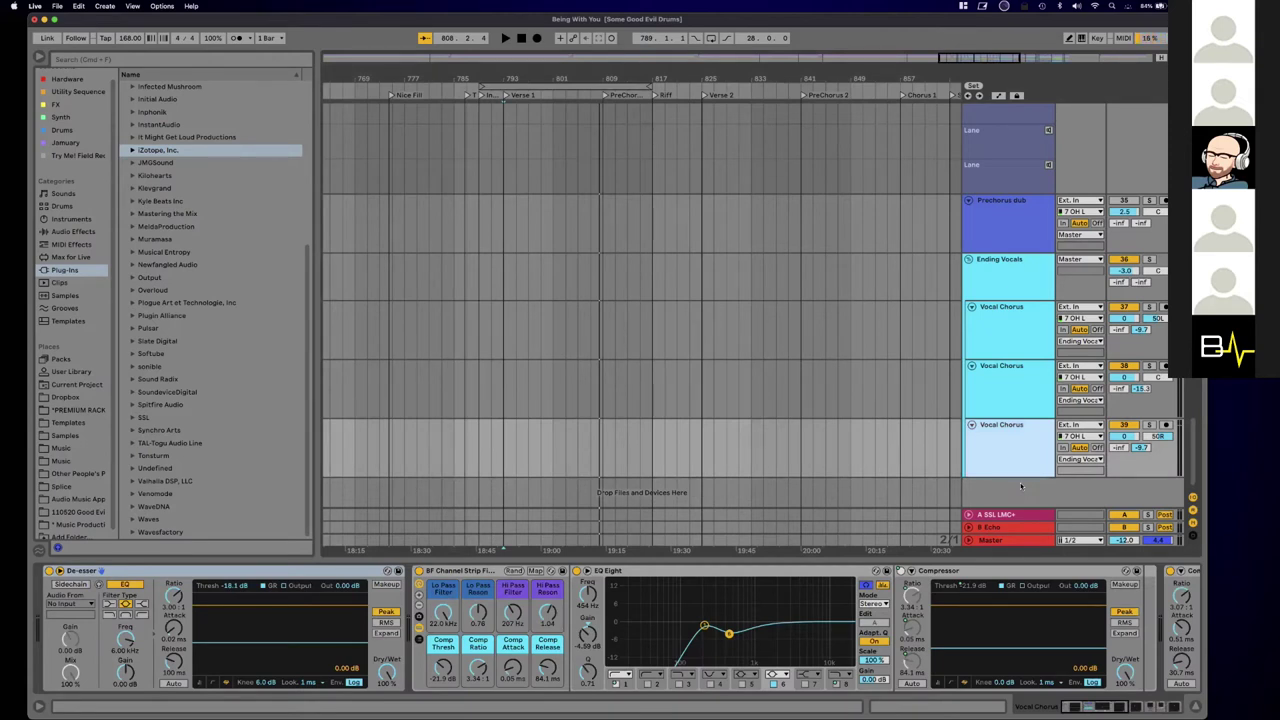
Step: Examine the take lanes of the Vocal Prechorus track from Verse 1 through Chorus 2
scroll(1153, 236, "left", 1)
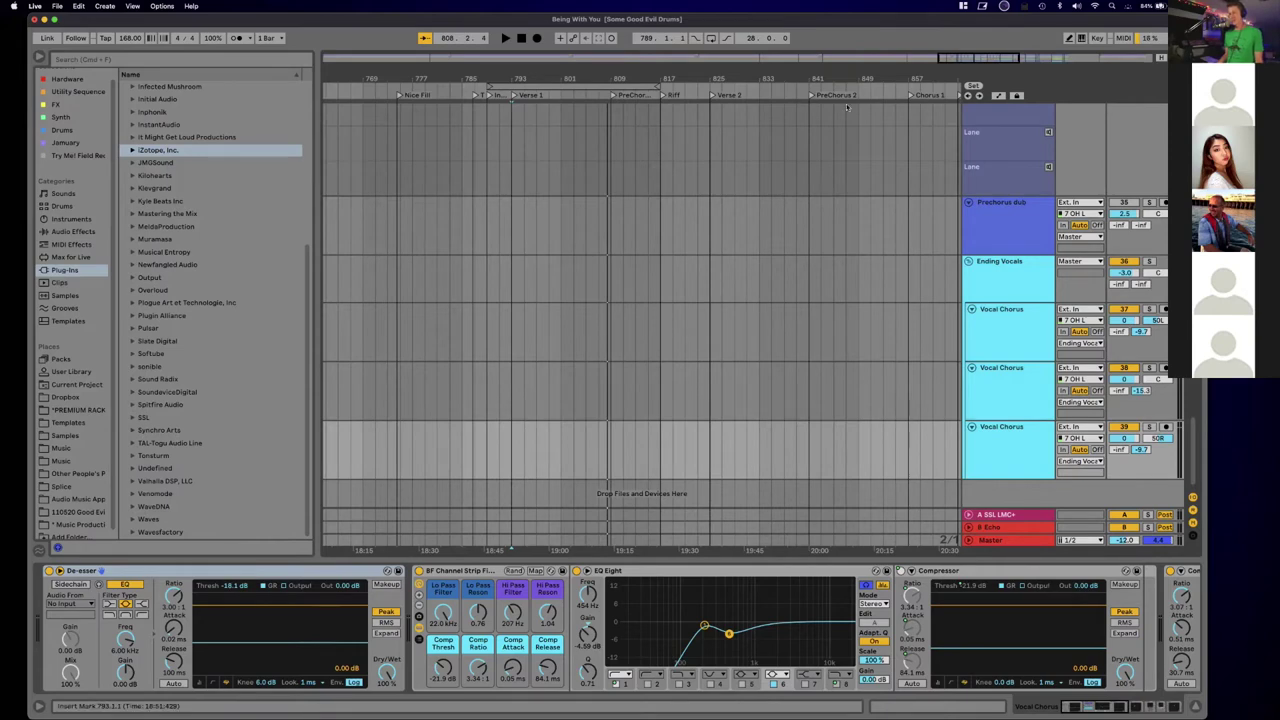
scroll(948, 211, "up", 10)
scroll(823, 202, "right", 1)
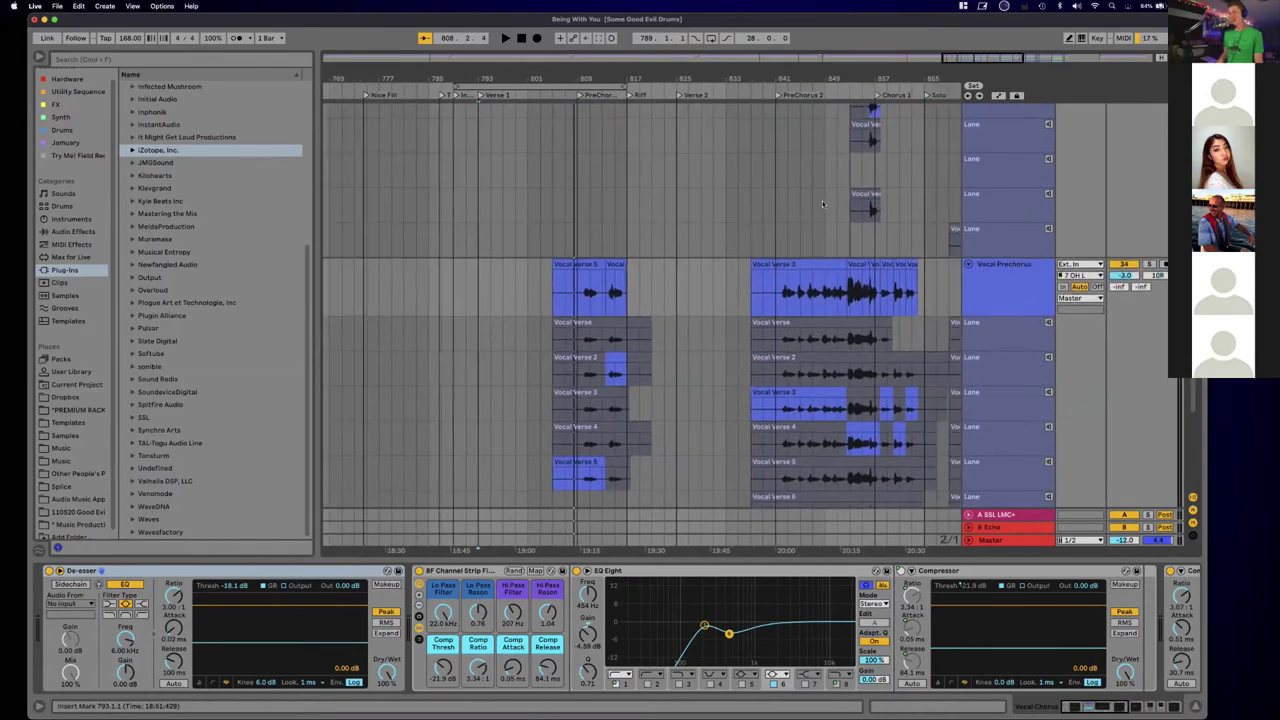
scroll(626, 368, "right", 4)
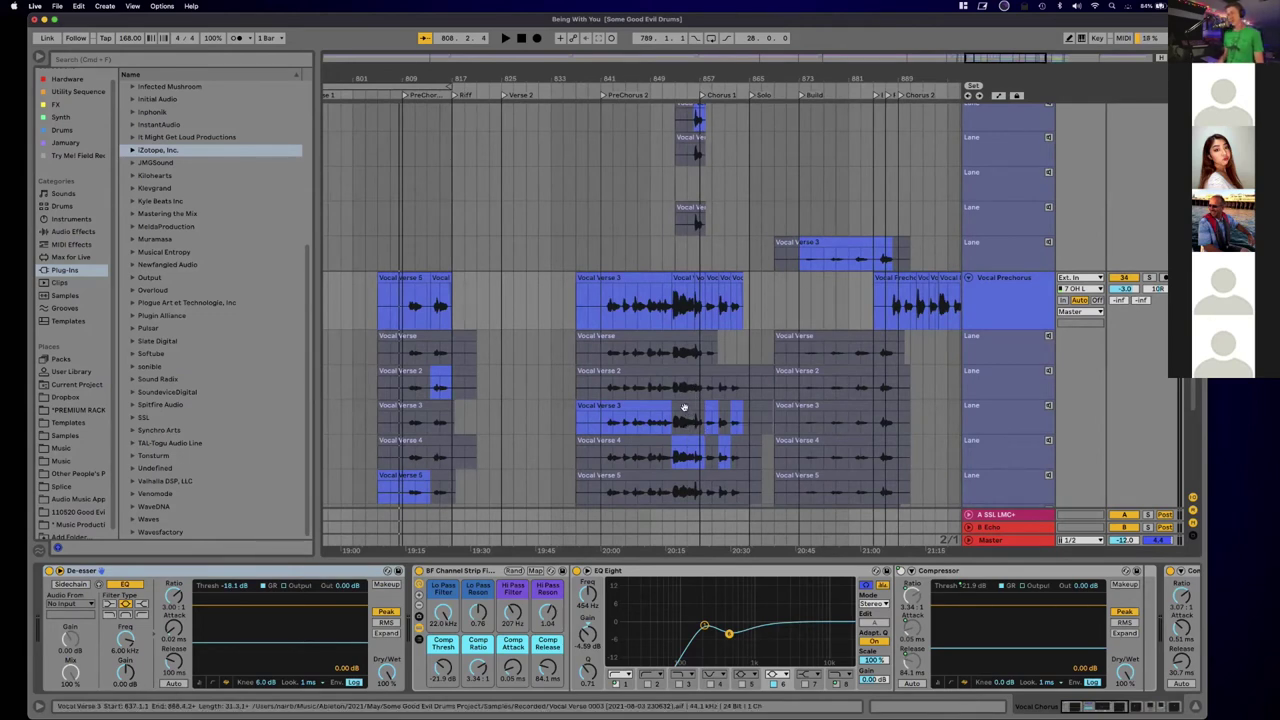
scroll(690, 415, "down", 3)
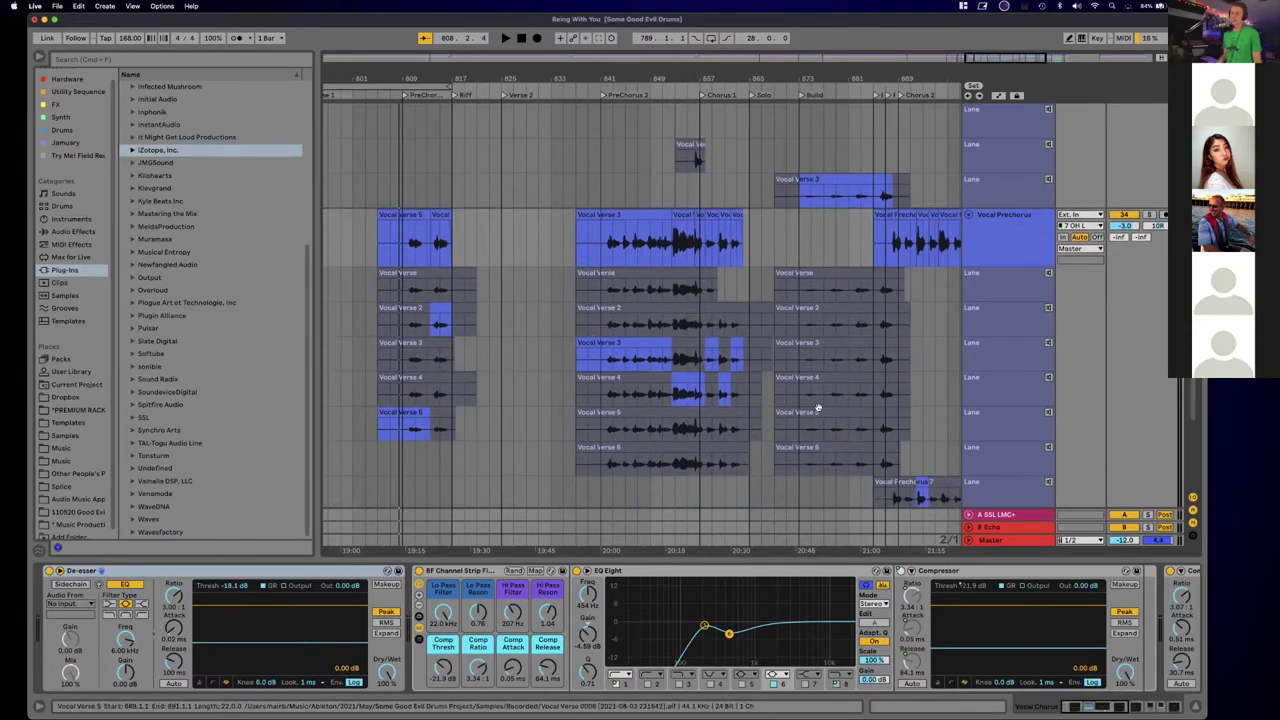
scroll(700, 390, "left", 10)
scroll(548, 360, "right", 5)
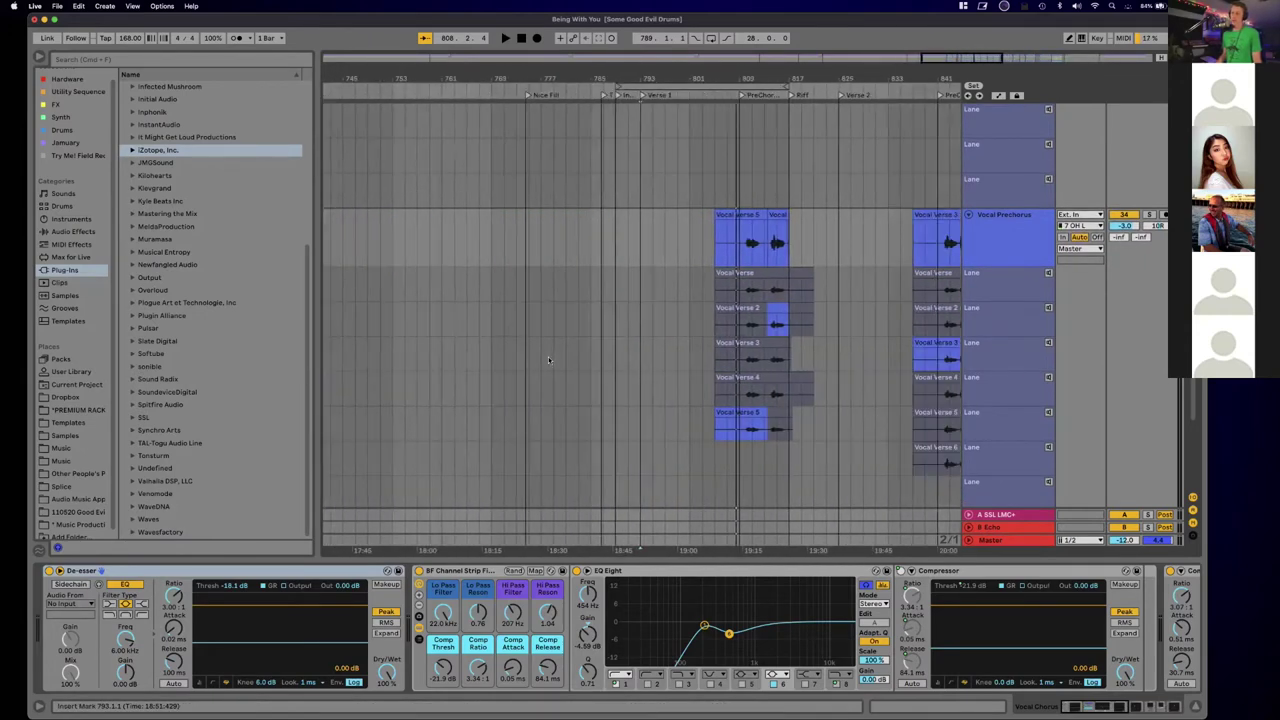
scroll(490, 192, "left", 1)
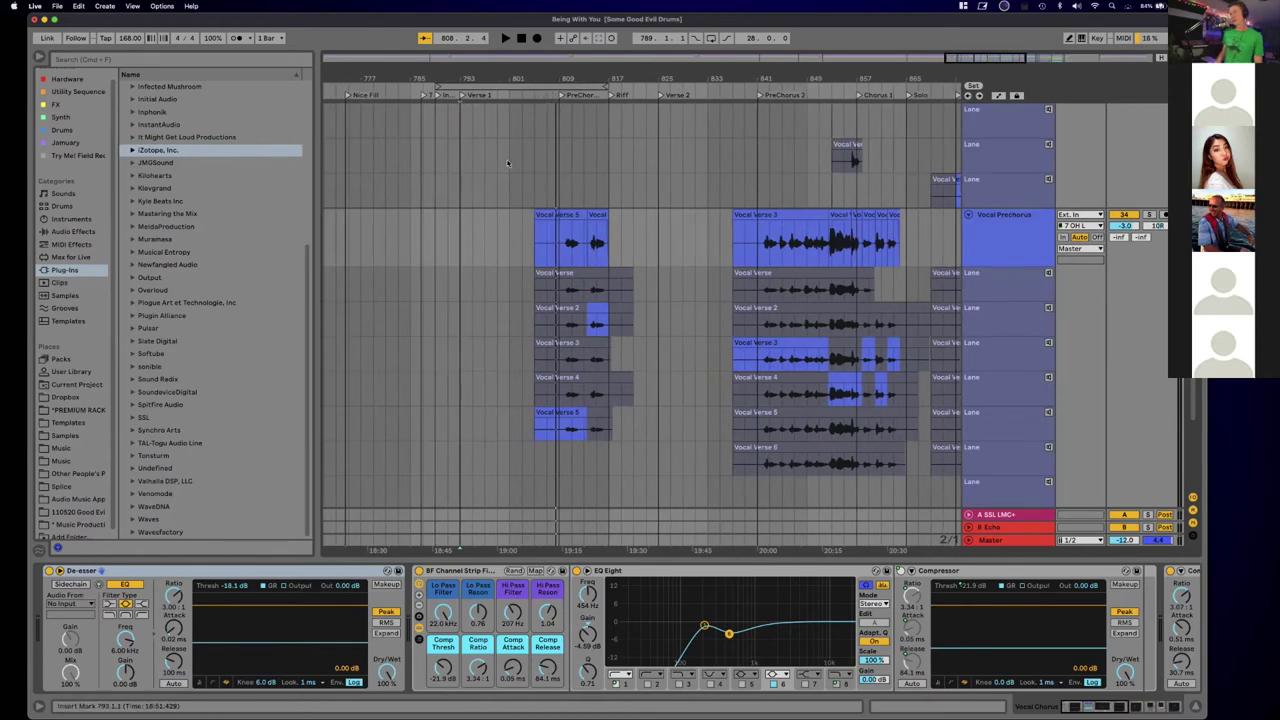
Step: Turn on looping for the existing loop range from the Intro through PreChorus 1, bars 789 to 817
scroll(507, 163, "up", 10)
scroll(490, 220, "left", 2)
scroll(485, 249, "down", 3)
left_click(567, 88)
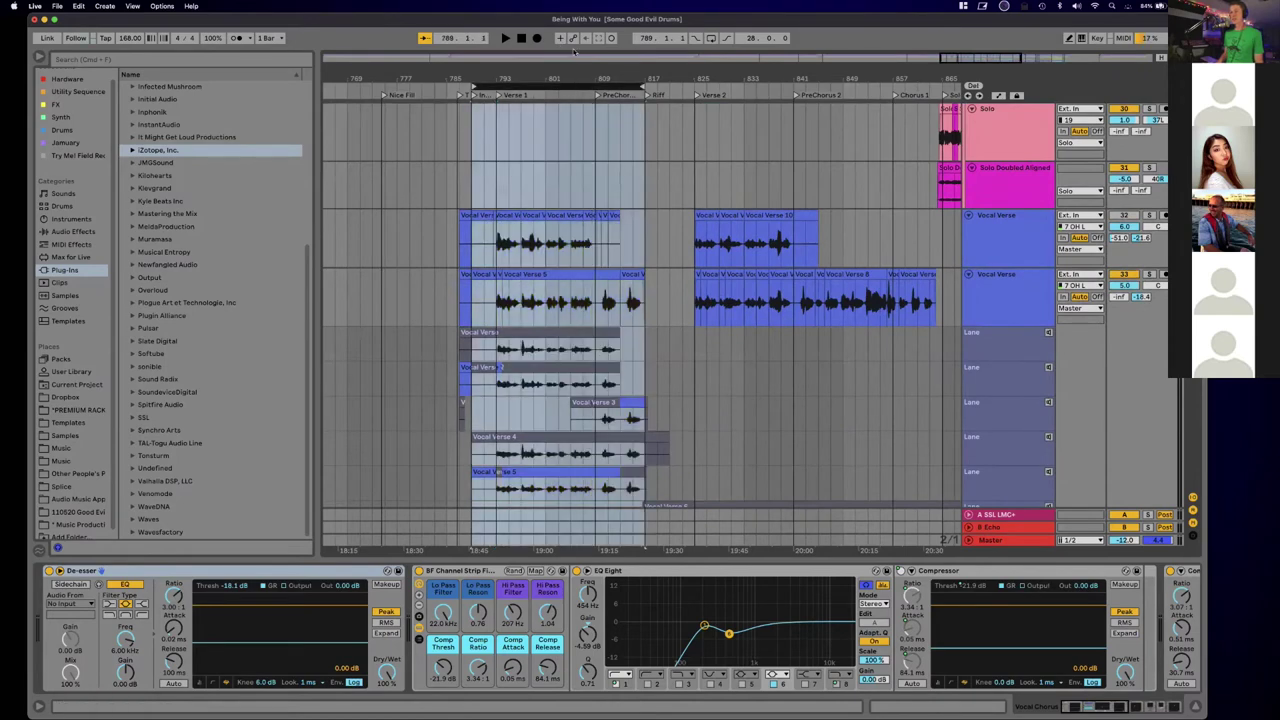
key("super+l")
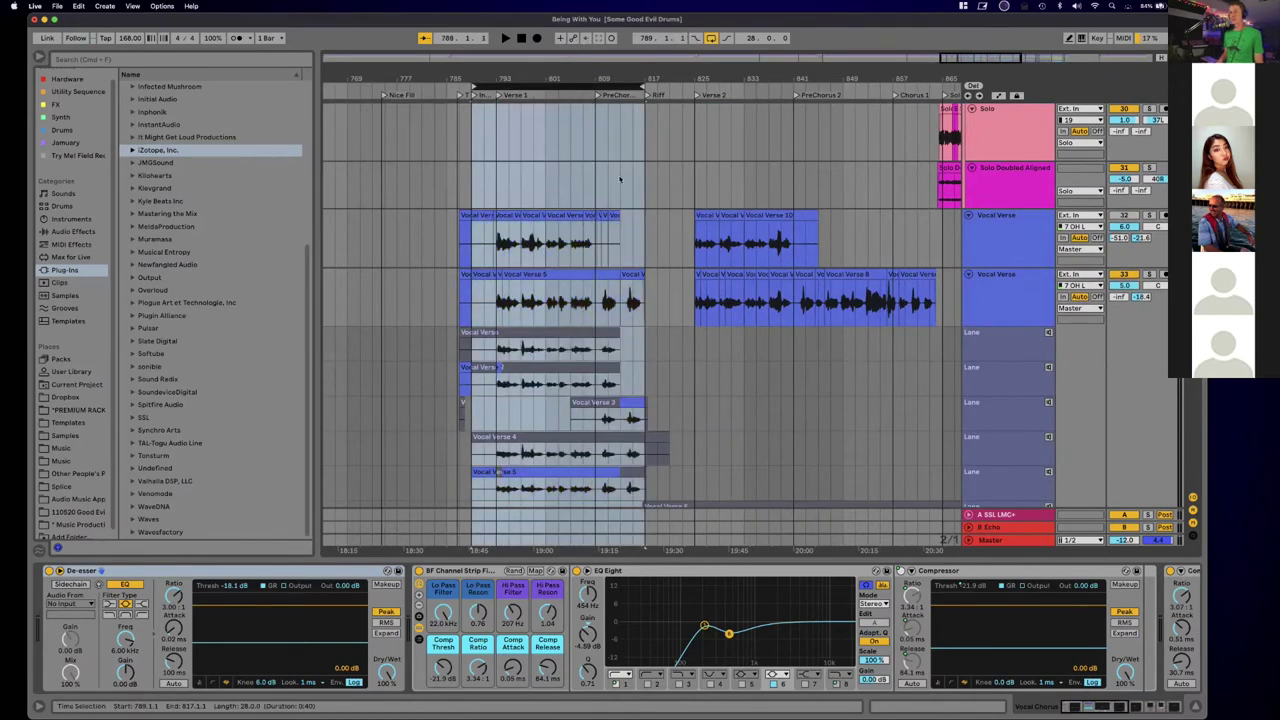
scroll(620, 337, "down", 4)
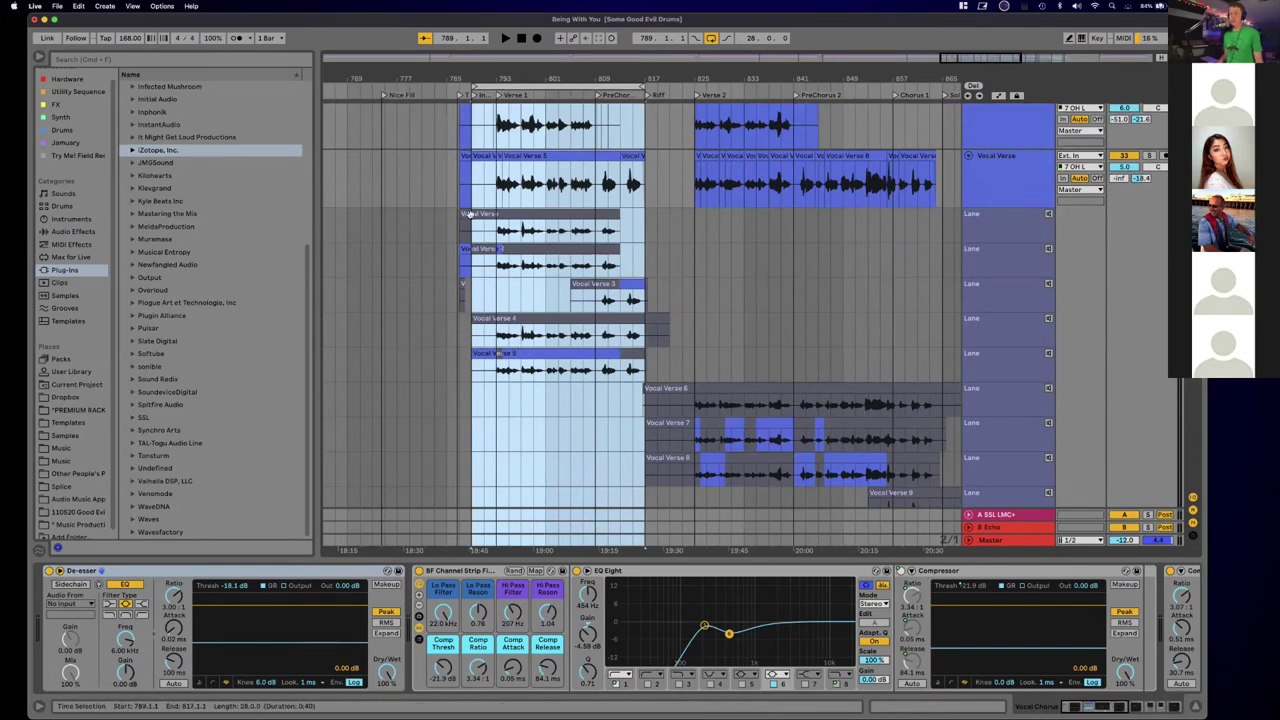
Step: Extend the loop to start at bar 787 and end at 817.3.1, and select the looped time range
left_click_drag(474, 87, 461, 87)
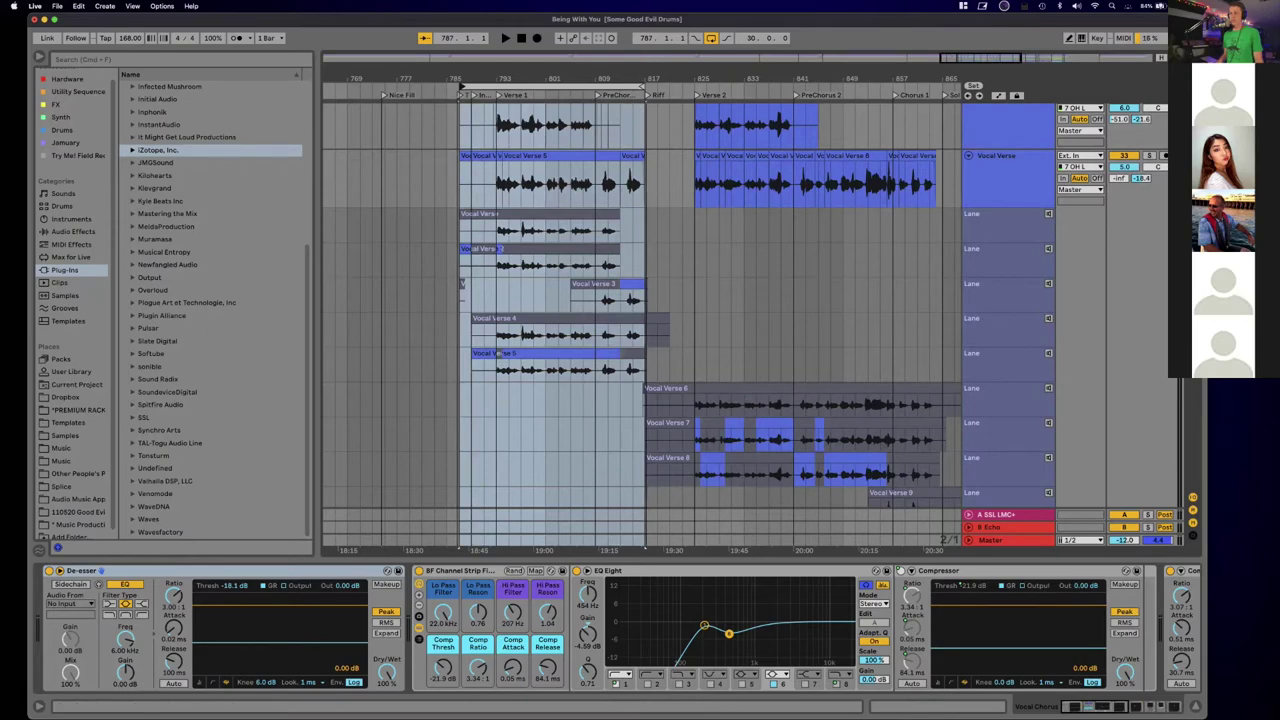
left_click_drag(645, 66, 643, 78)
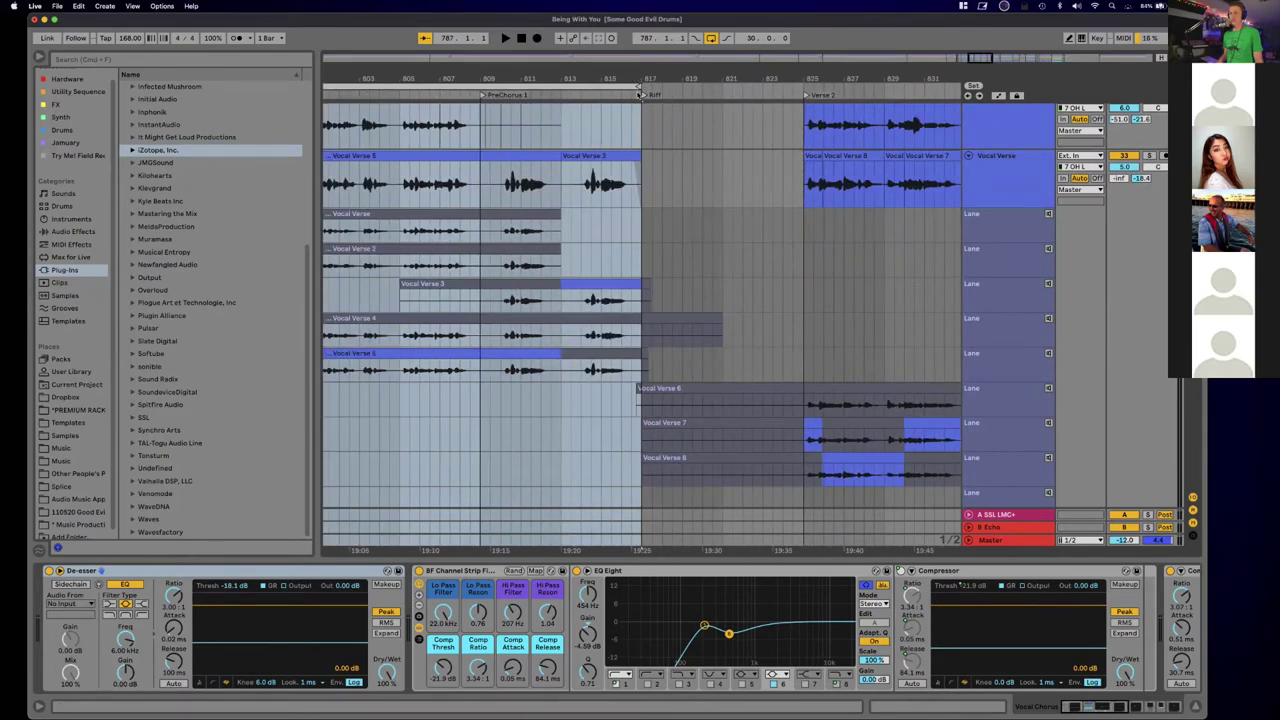
left_click_drag(644, 88, 651, 88)
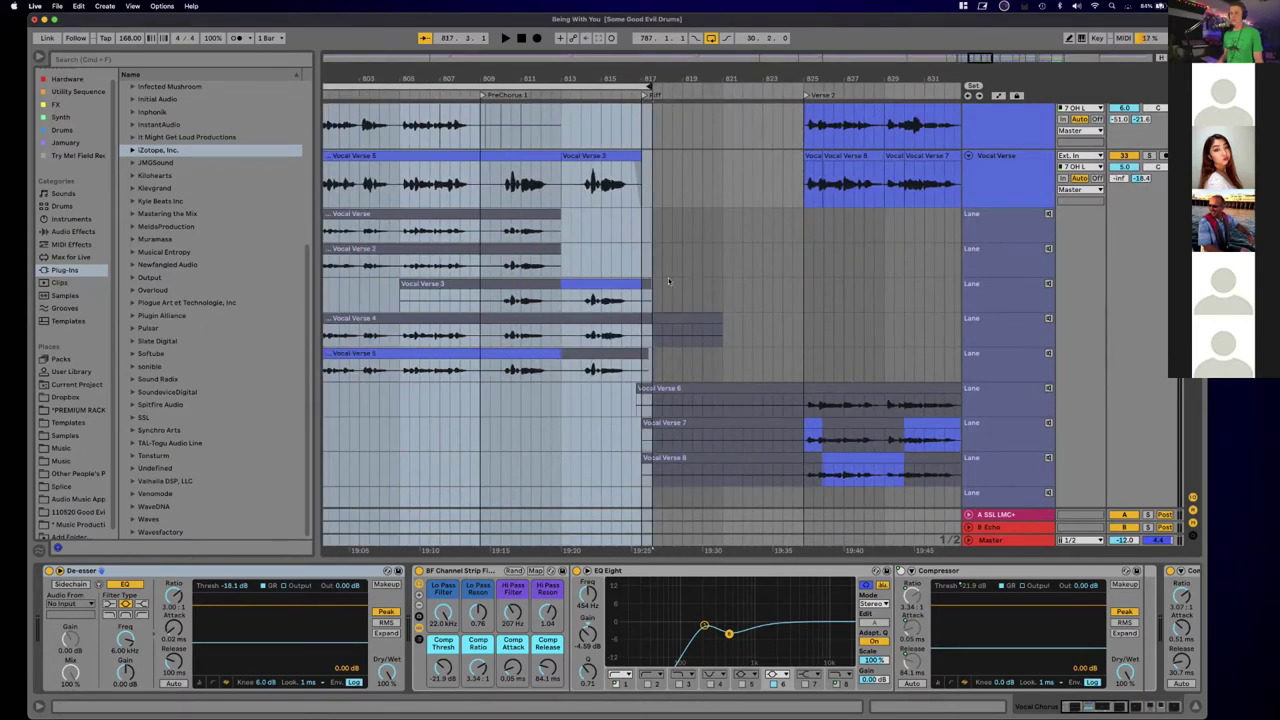
key("shift+super+l")
scroll(584, 302, "left", 8)
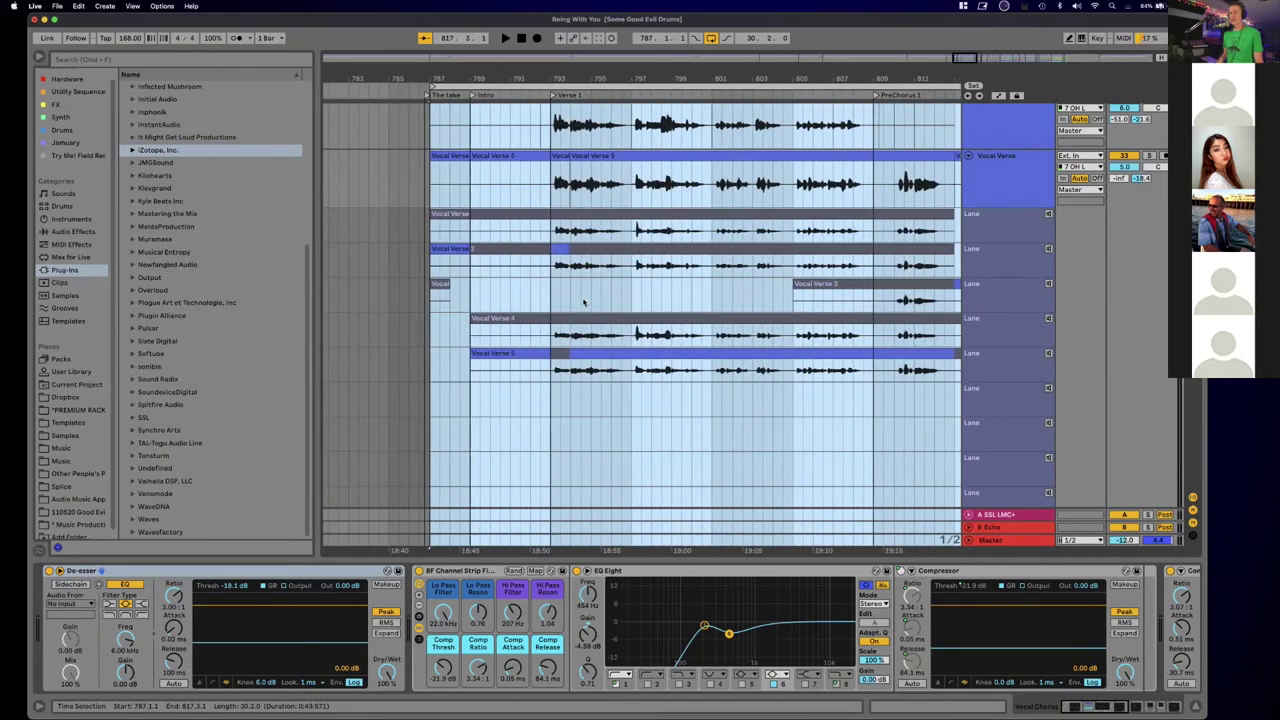
Step: Examine the comped takes of the Vocal Verse and Vocal Prechorus tracks across Verse 1 and PreChorus 1
scroll(584, 302, "right", 3)
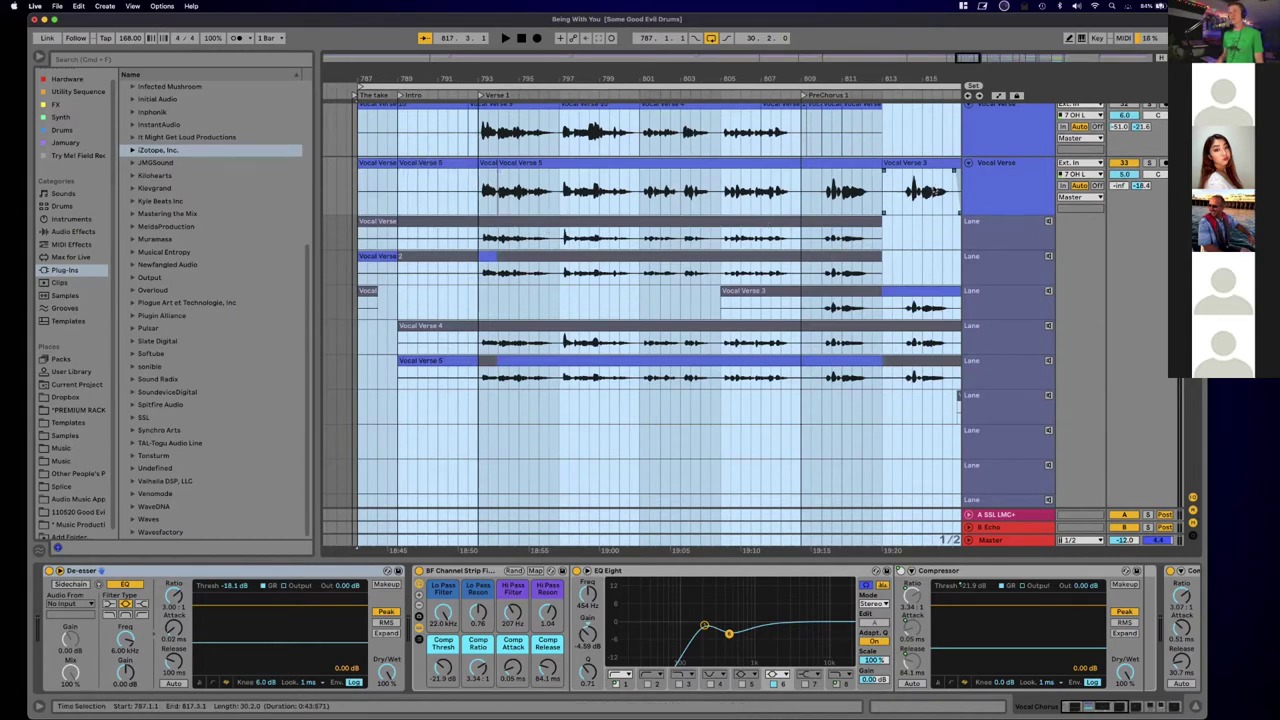
scroll(678, 221, "right", 8)
scroll(678, 221, "left", 6)
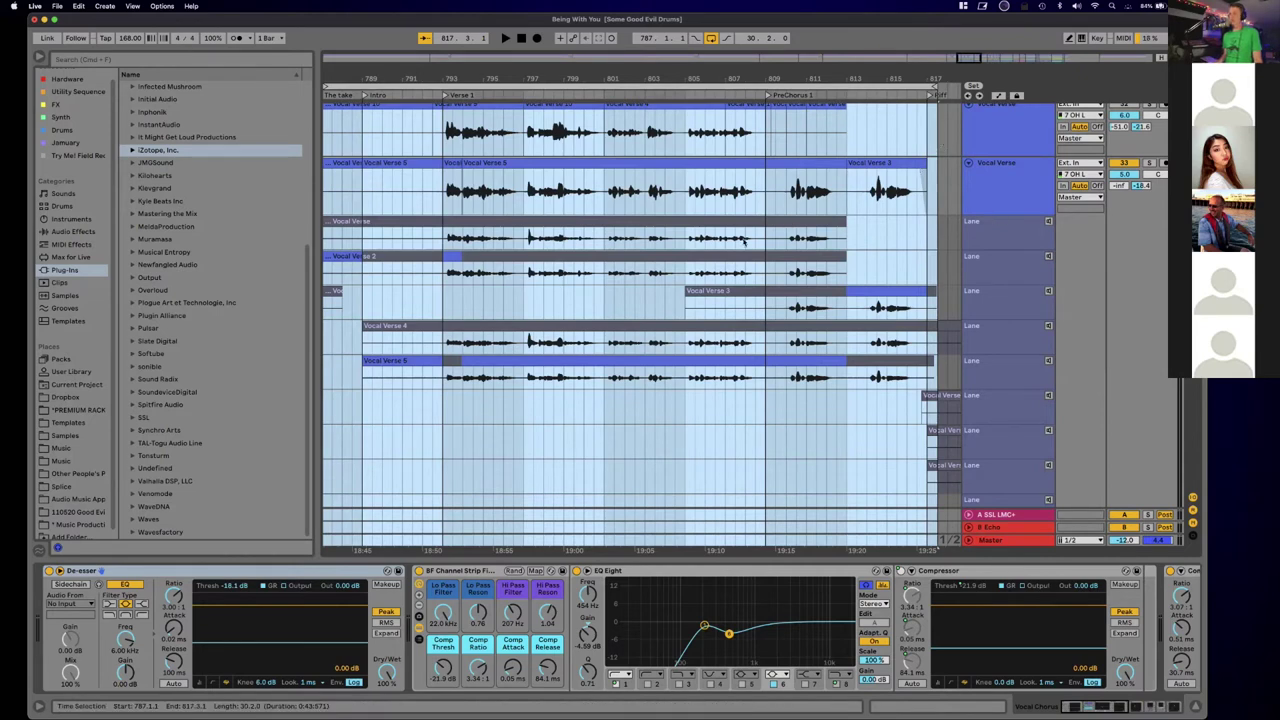
scroll(743, 242, "down", 3)
scroll(743, 242, "down", 15)
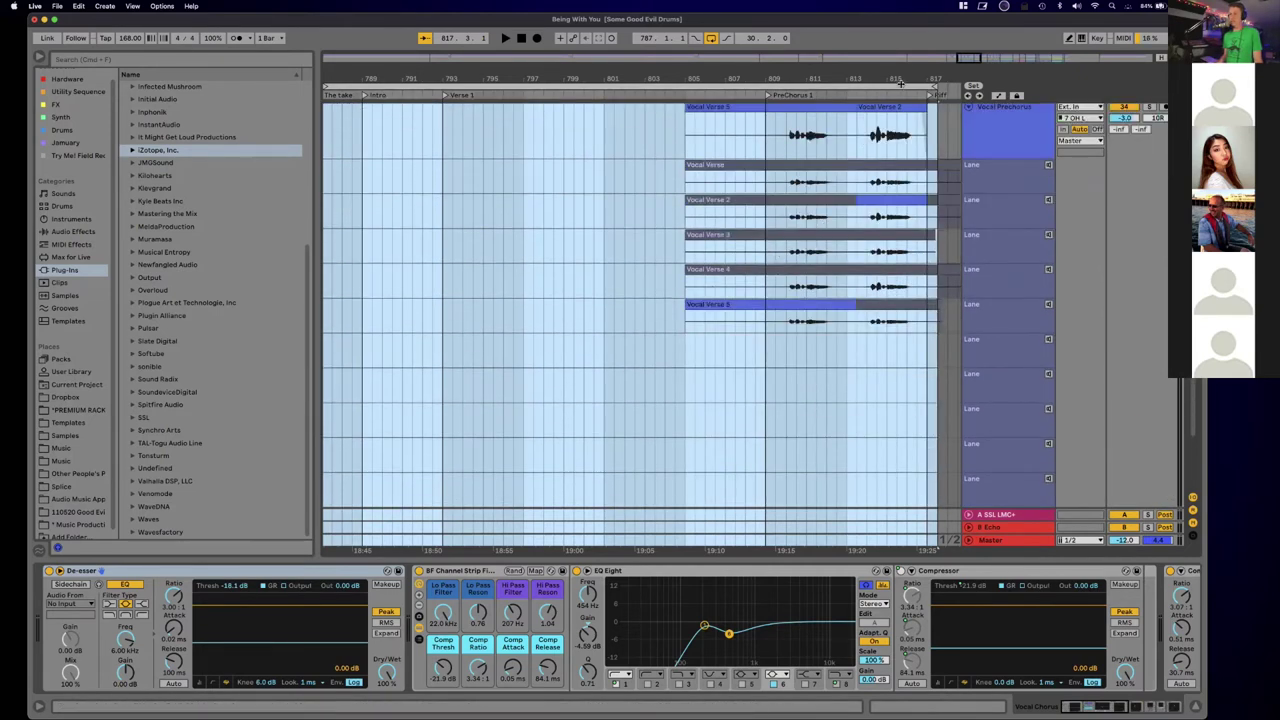
scroll(720, 220, "up", 3)
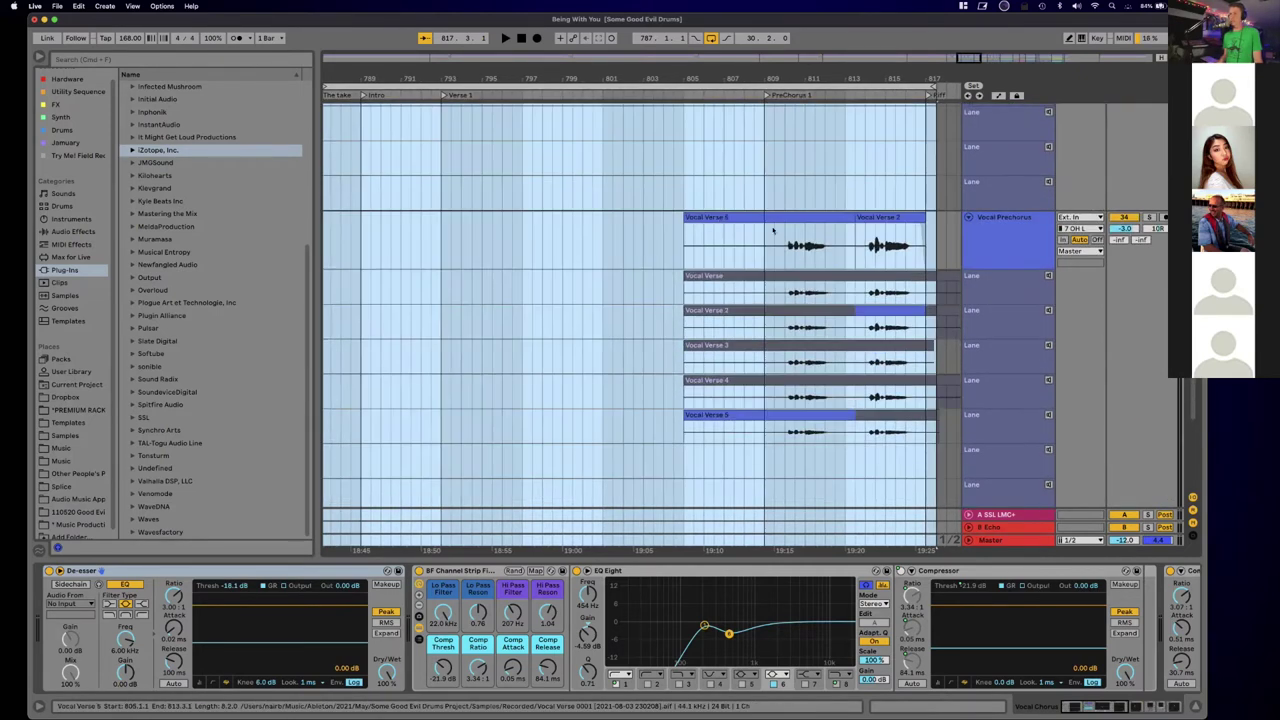
scroll(812, 231, "right", 4)
scroll(810, 231, "right", 3)
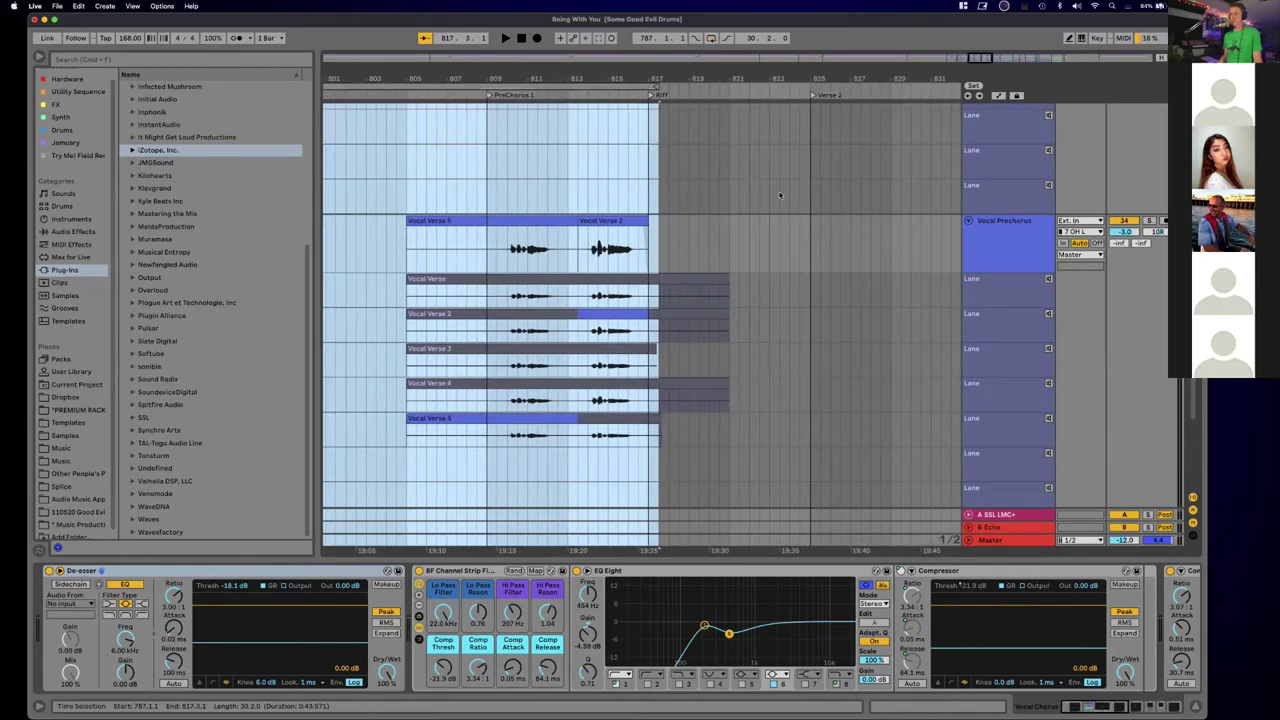
Step: Examine the vocal take lanes from Verse 2 through PreChorus 2 and Chorus 2 to the Last Hit marker
scroll(780, 195, "down", 3)
scroll(770, 192, "right", 5)
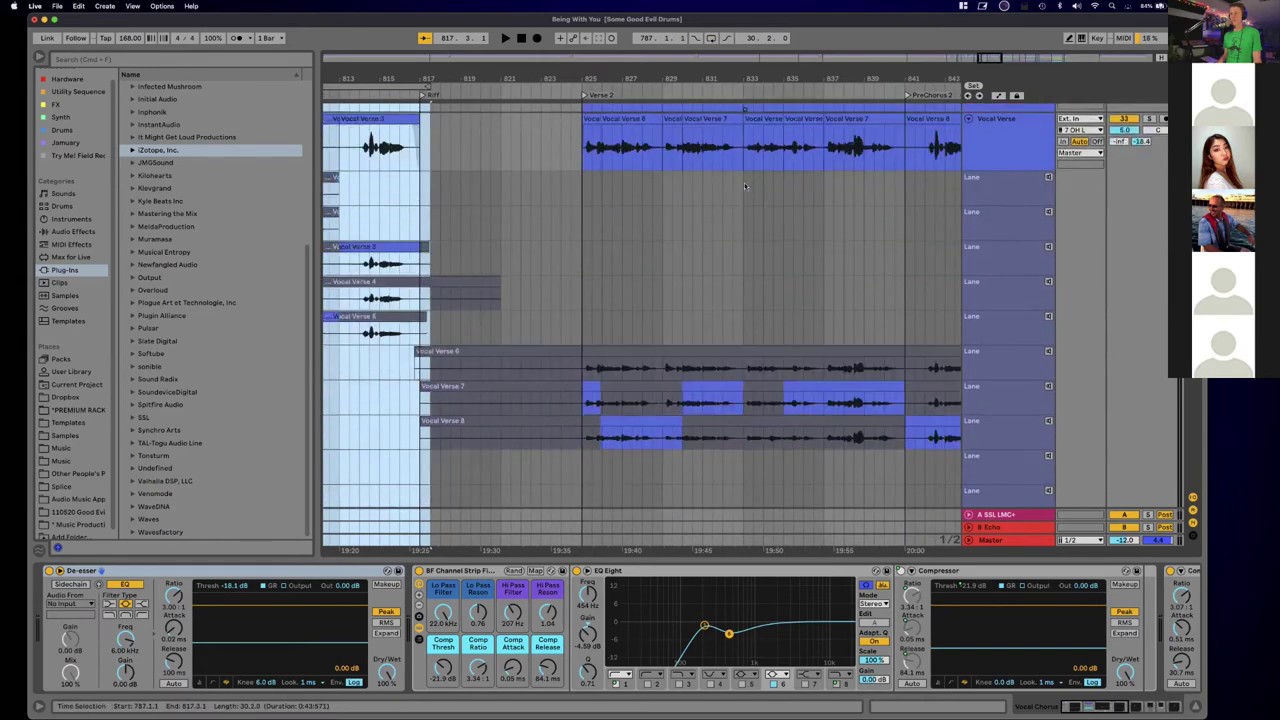
scroll(789, 203, "down", 5)
scroll(789, 203, "right", 4)
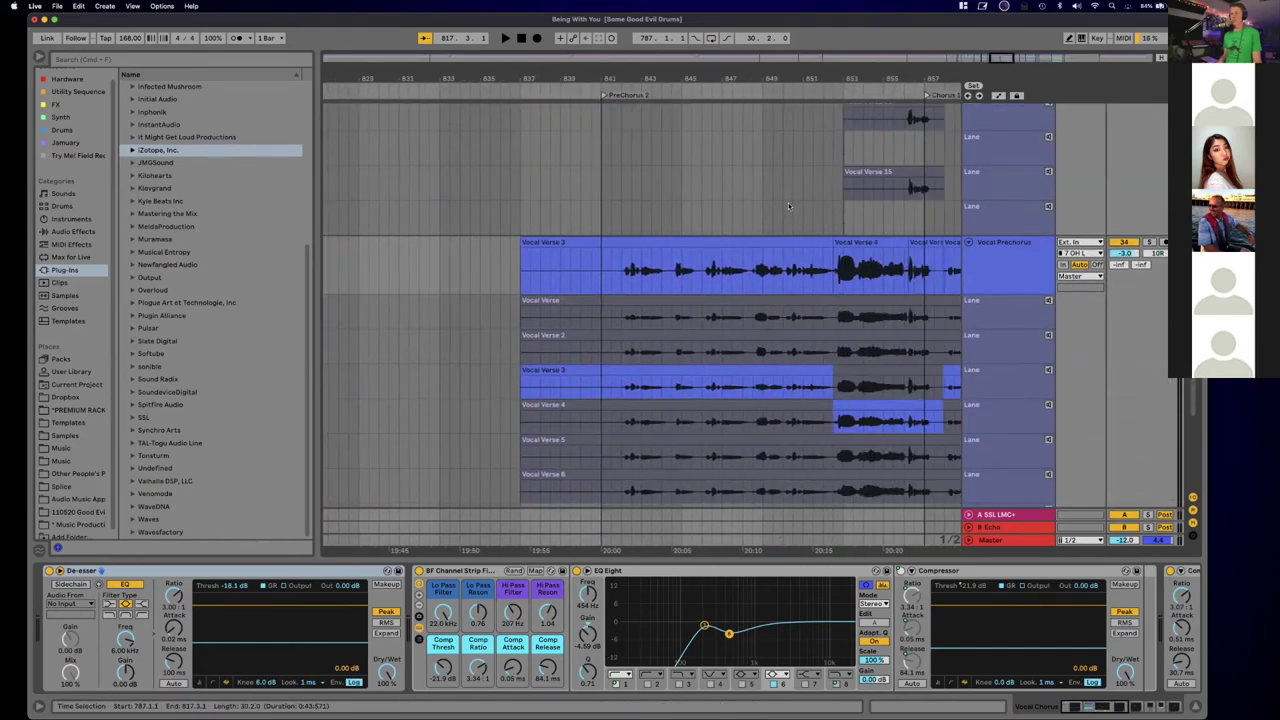
scroll(789, 206, "down", 5)
scroll(789, 206, "right", 3)
scroll(789, 206, "up", 5)
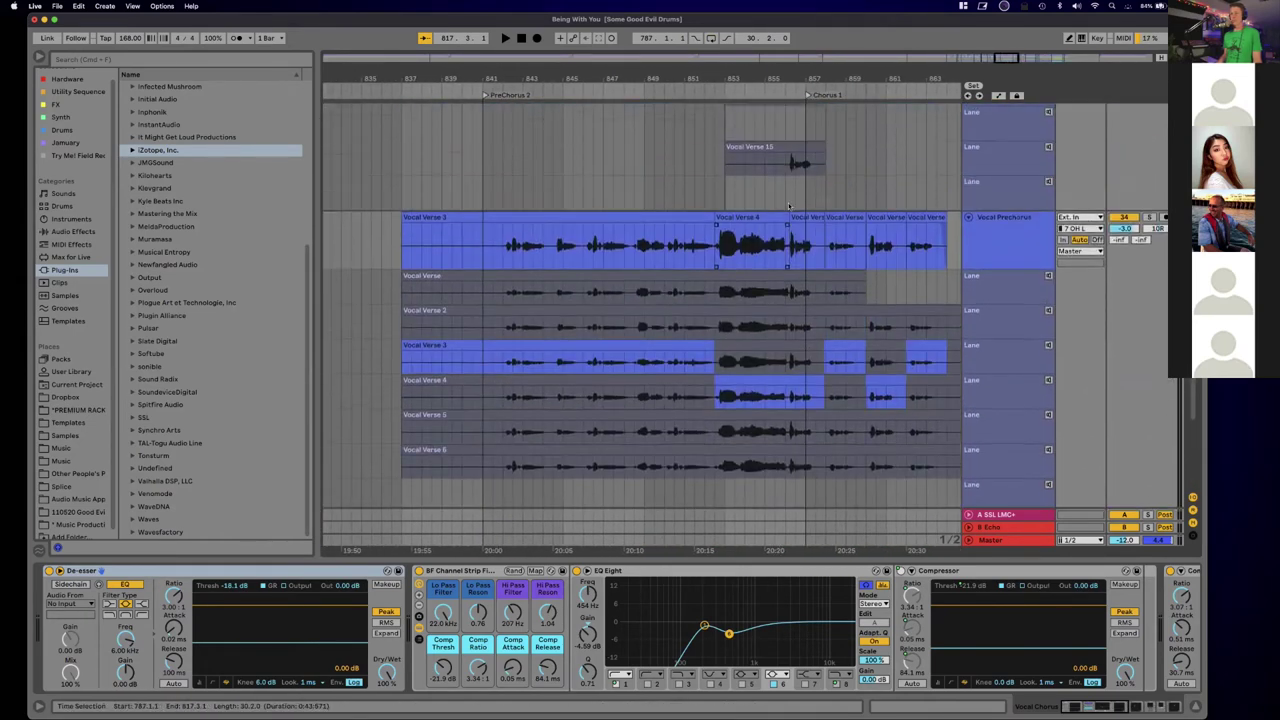
scroll(789, 206, "down", 6)
scroll(786, 206, "right", 4)
scroll(784, 206, "right", 10)
scroll(783, 205, "up", 6)
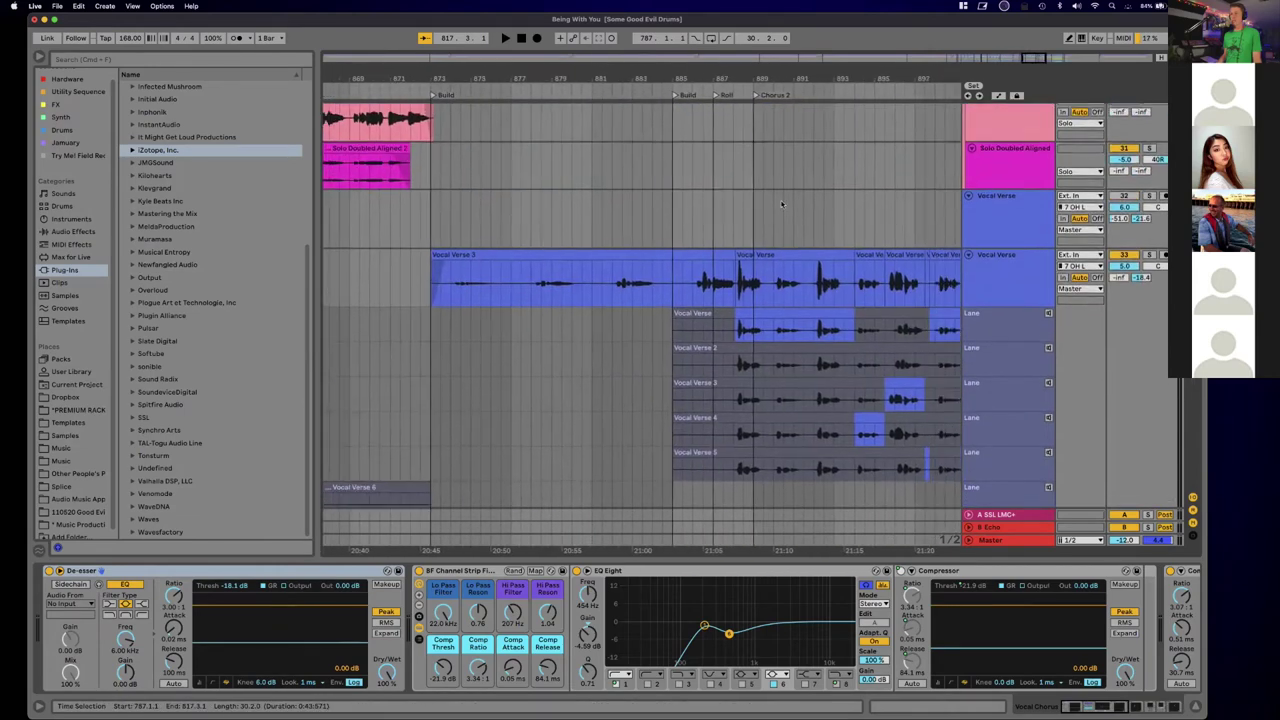
scroll(782, 204, "right", 15)
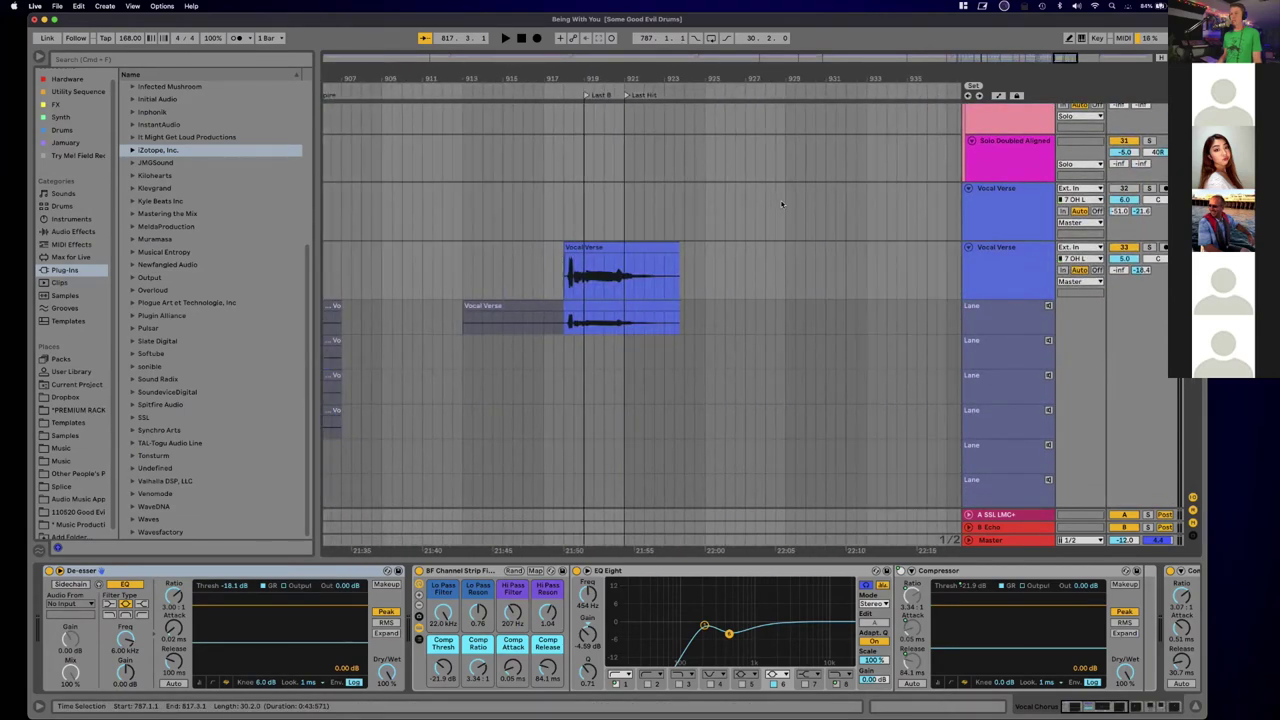
scroll(782, 202, "down", 5)
scroll(794, 202, "left", 3)
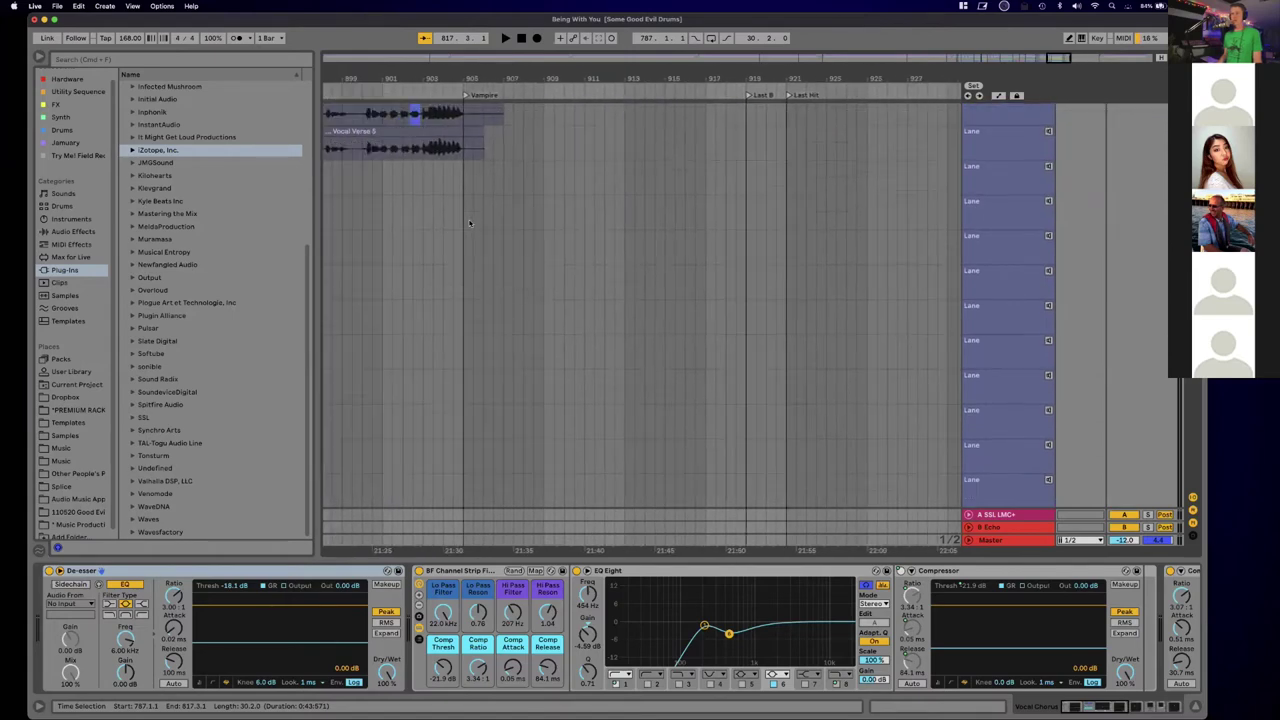
Step: Play the arrangement from the Vampire marker and solo the Ending Vocals group
scroll(469, 222, "down", 10)
scroll(695, 270, "left", 3)
scroll(695, 270, "right", 3)
right_click(1010, 332)
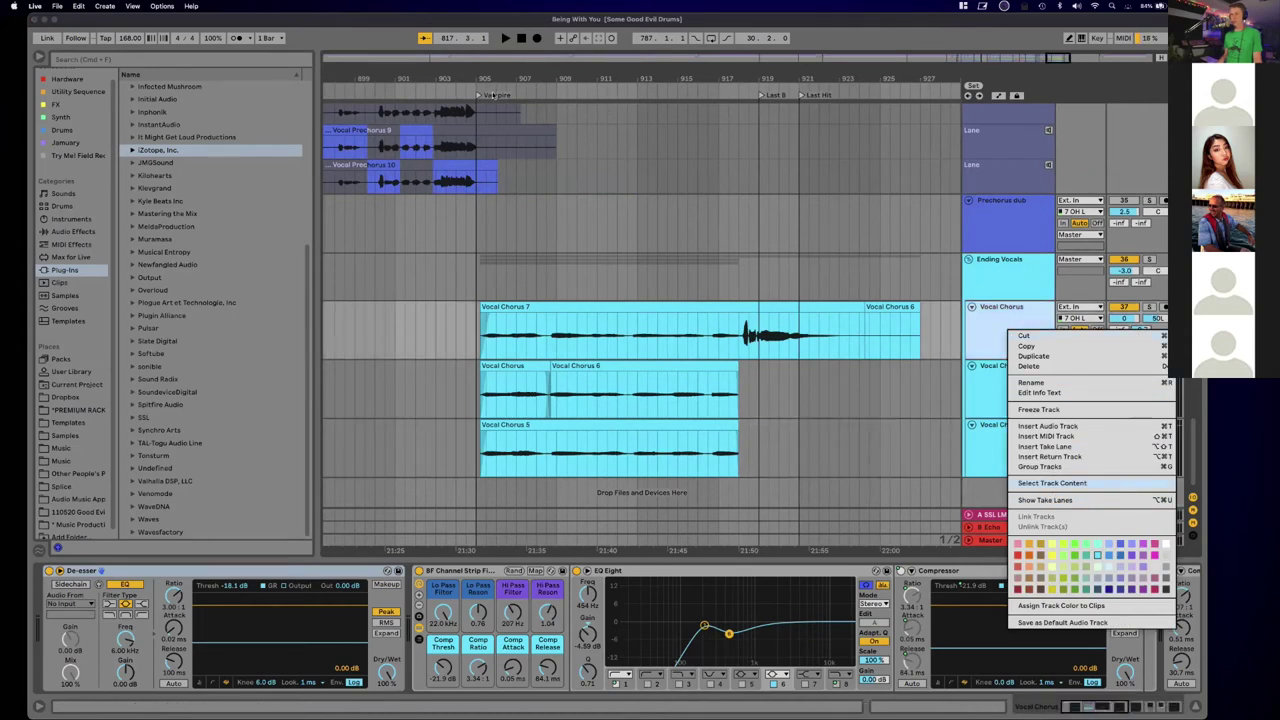
left_click(490, 94)
left_click(485, 93)
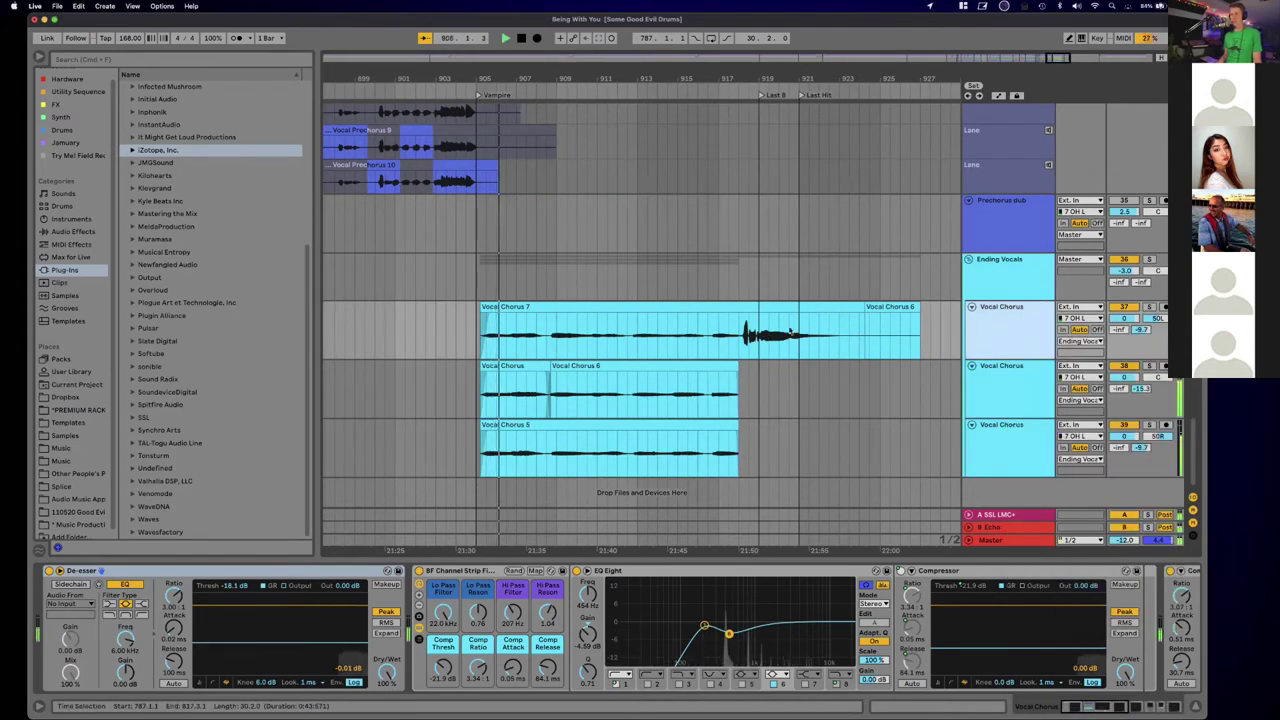
left_click(1149, 259)
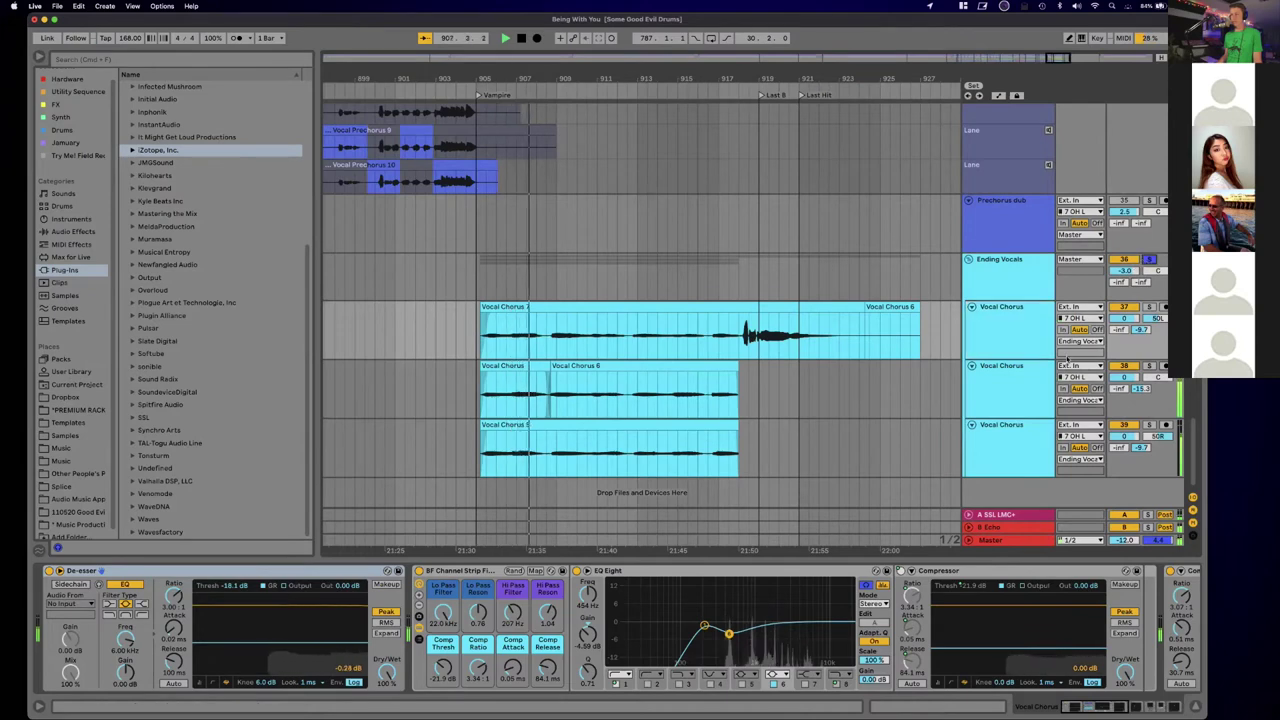
Step: Show the take lanes of the first Vocal Chorus track in the Ending Vocals group and review its takes
right_click(985, 332)
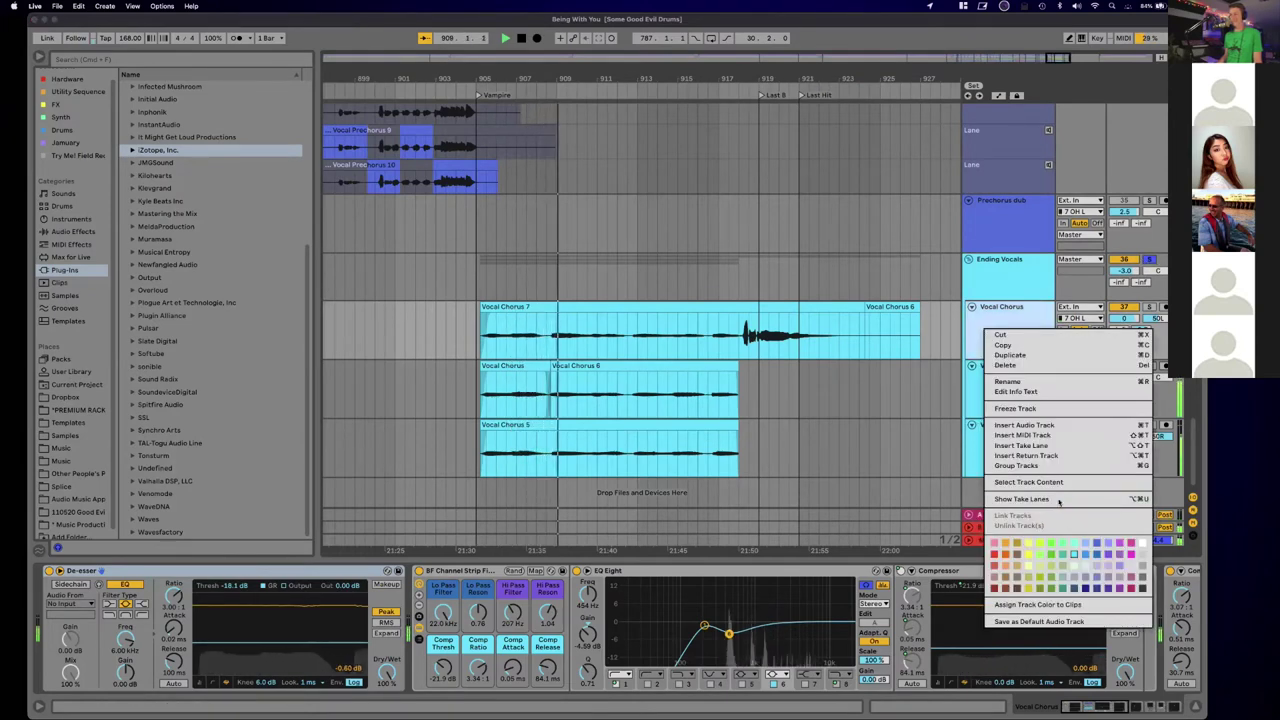
left_click(1040, 498)
scroll(775, 278, "down", 4)
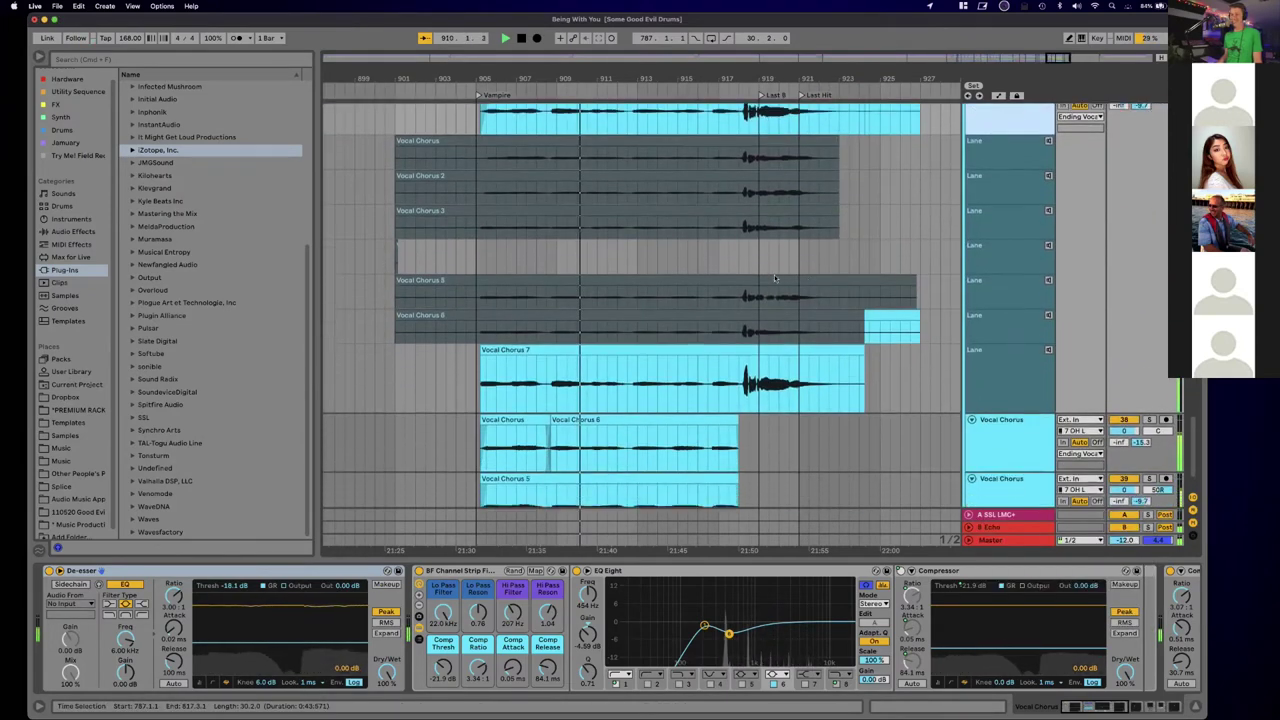
scroll(1094, 232, "up", 2)
scroll(1094, 232, "up", 3)
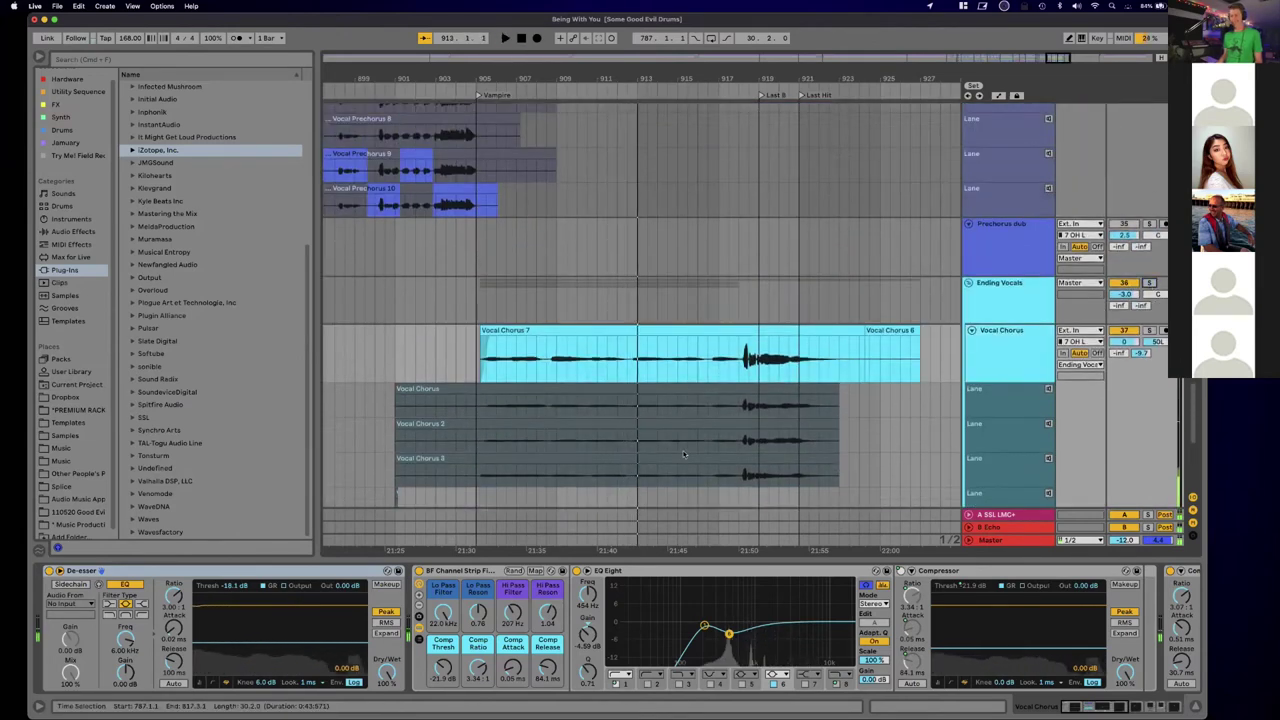
scroll(684, 455, "down", 2)
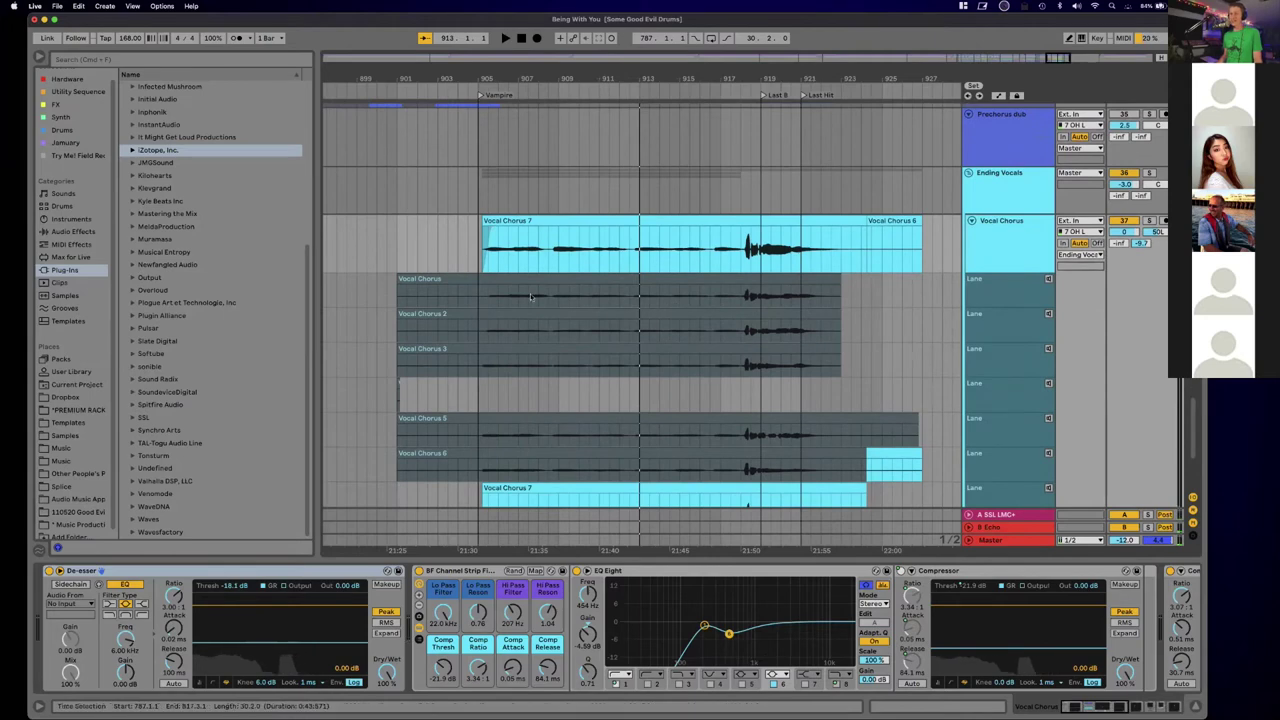
scroll(1033, 455, "down", 2)
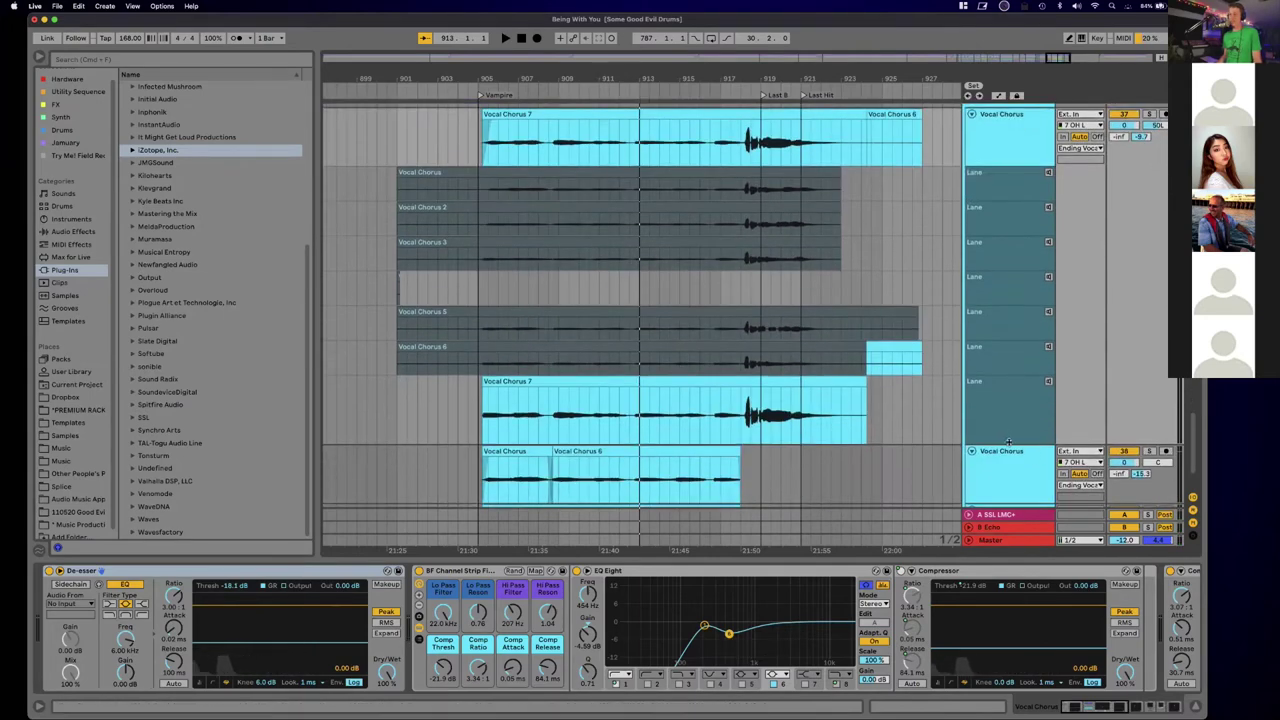
Step: Show the take lanes of the second and third Vocal Chorus tracks in the Ending Vocals group
scroll(1033, 456, "down", 2)
right_click(997, 402)
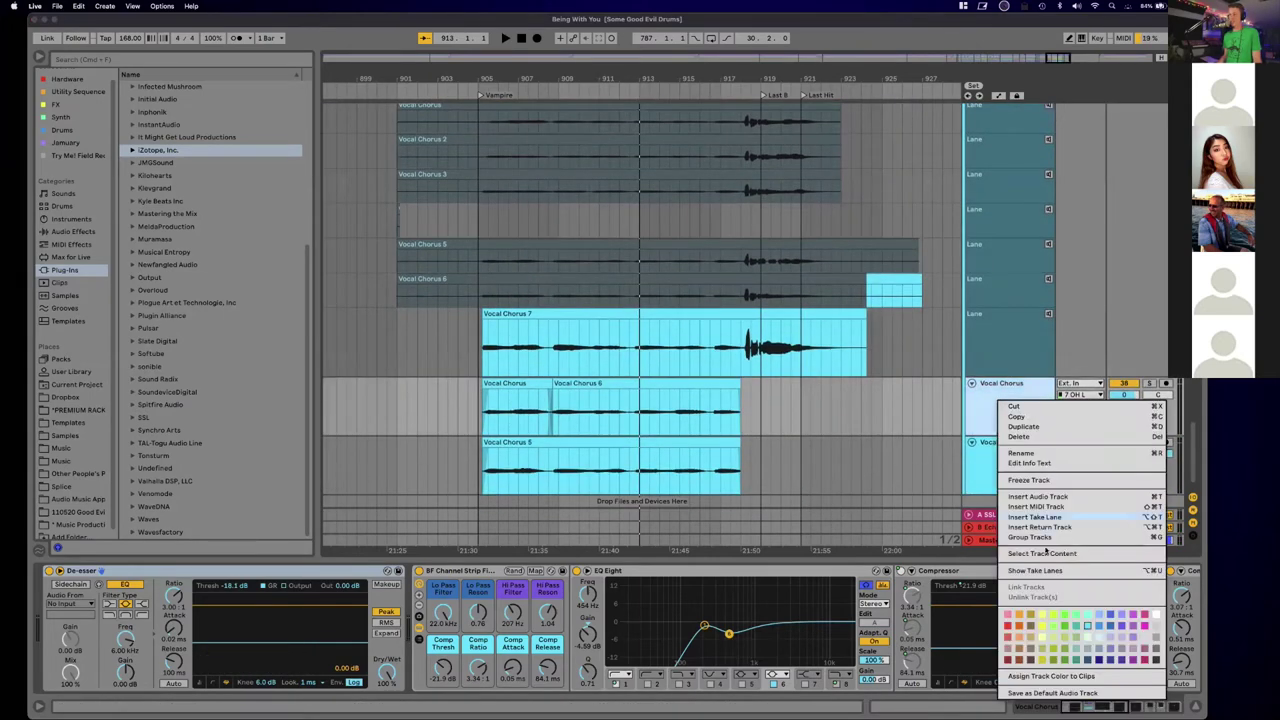
left_click(1035, 570)
scroll(917, 440, "down", 1)
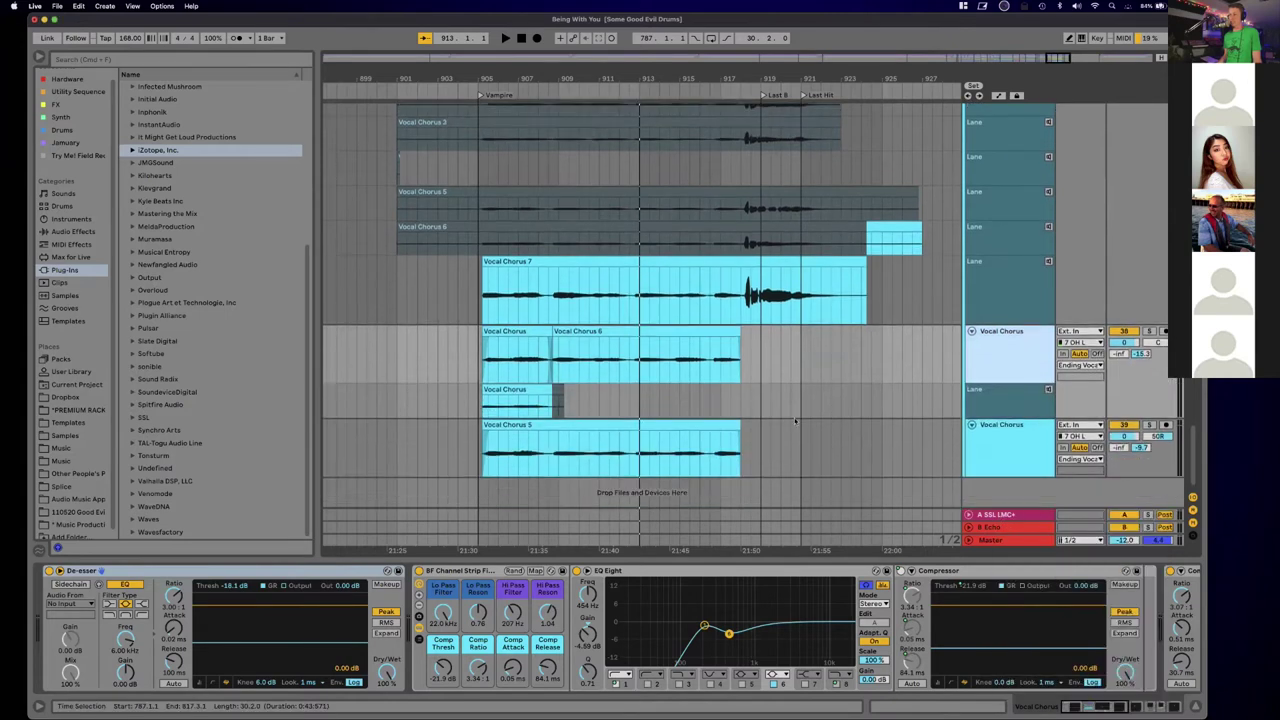
right_click(1038, 445)
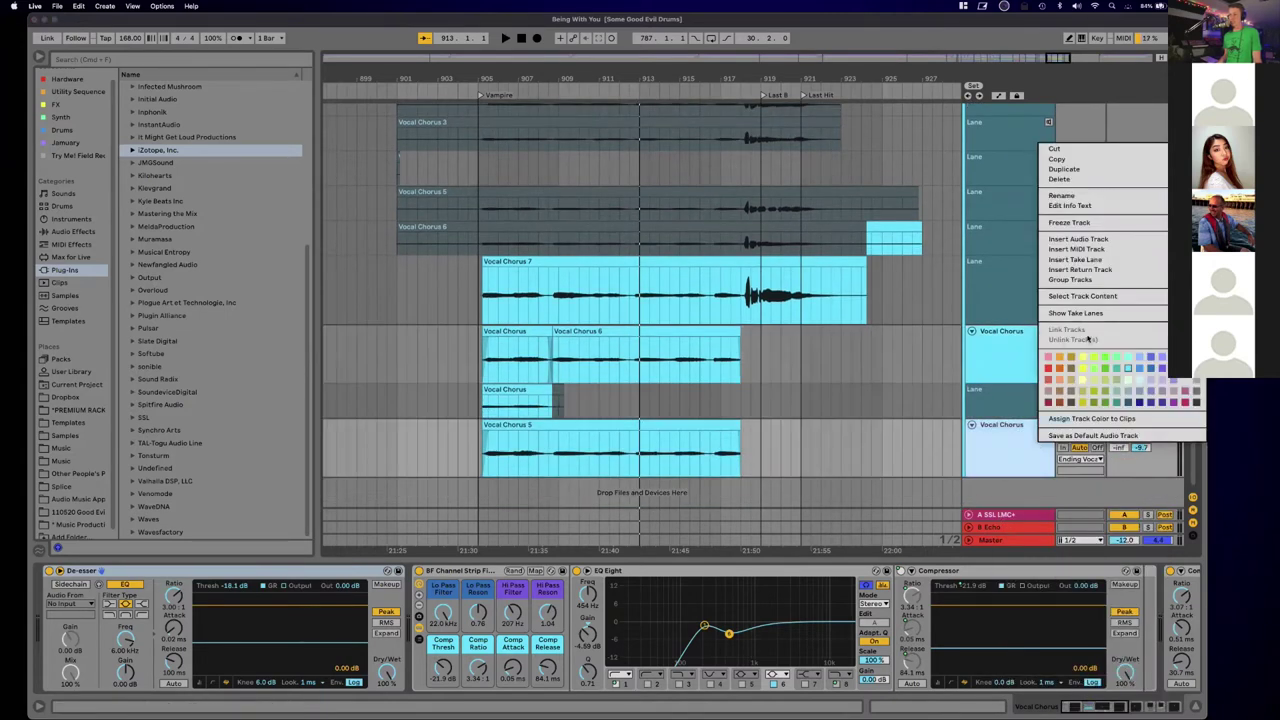
left_click(1089, 316)
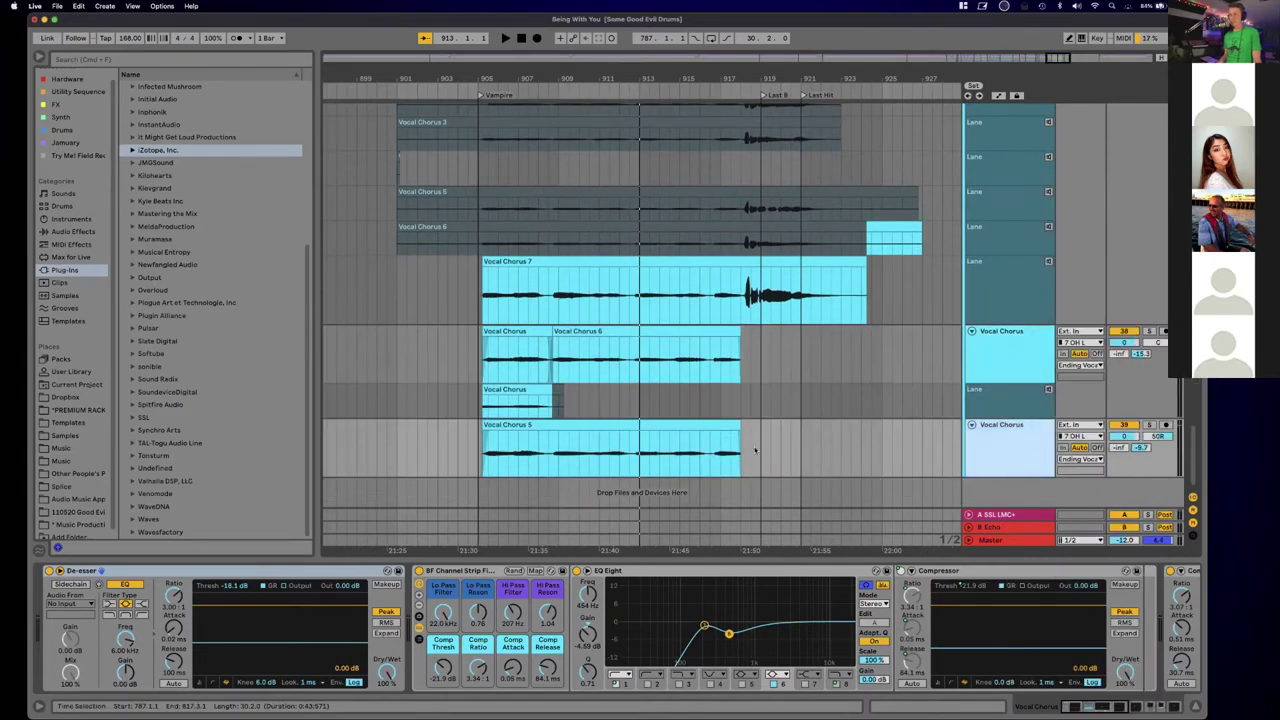
right_click(1026, 456)
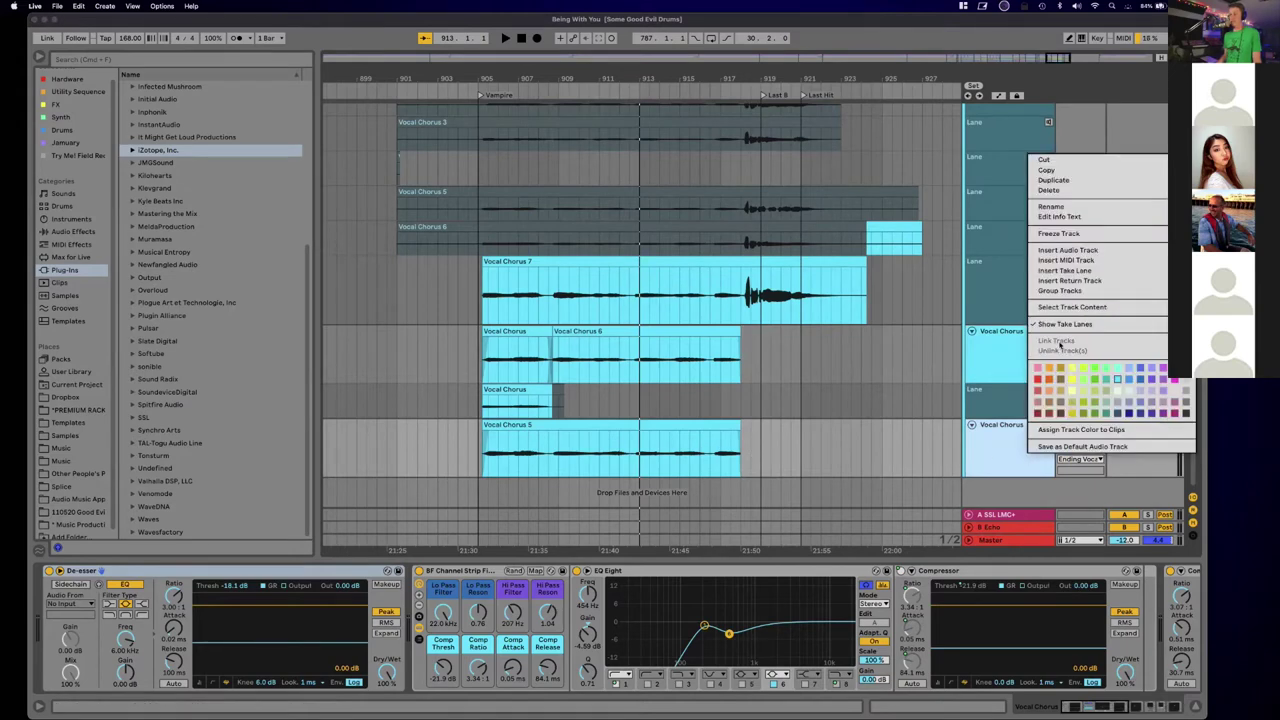
left_click(875, 461)
Step: Place the uppermost take from the first Vocal Chorus track's lanes on a new audio track below the last Vocal Chorus track
scroll(623, 234, "up", 3)
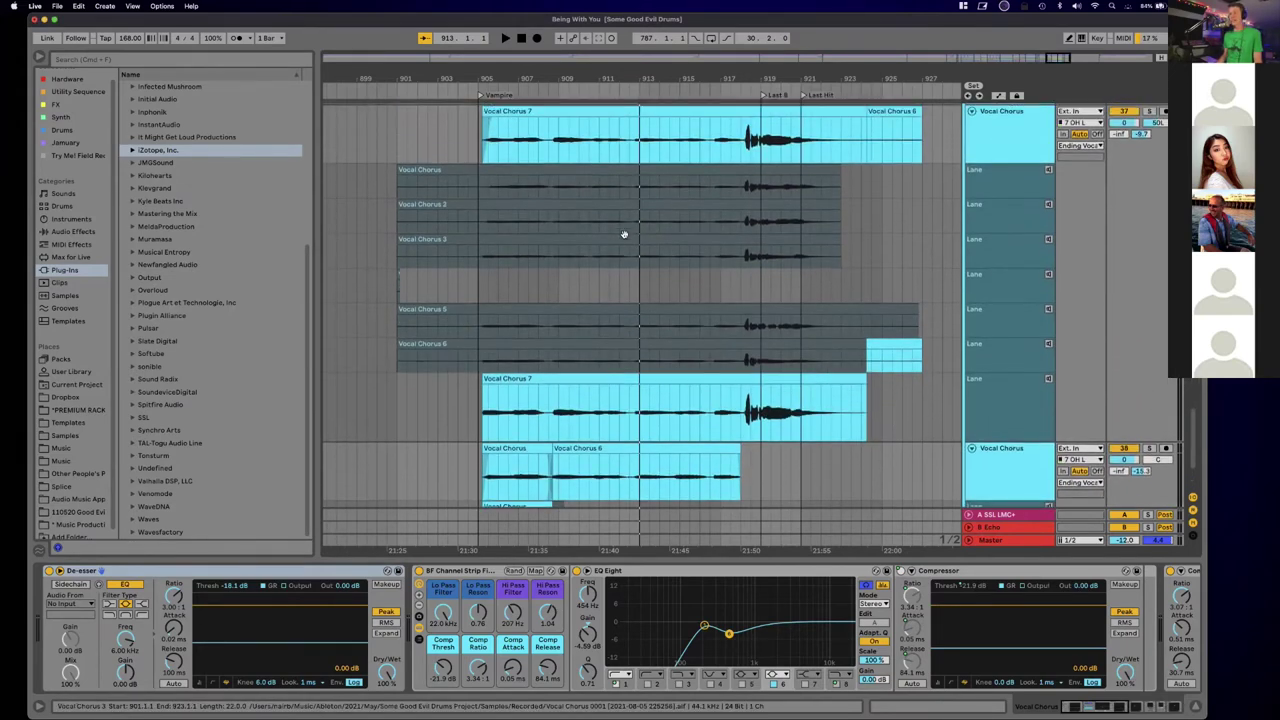
scroll(555, 182, "down", 2)
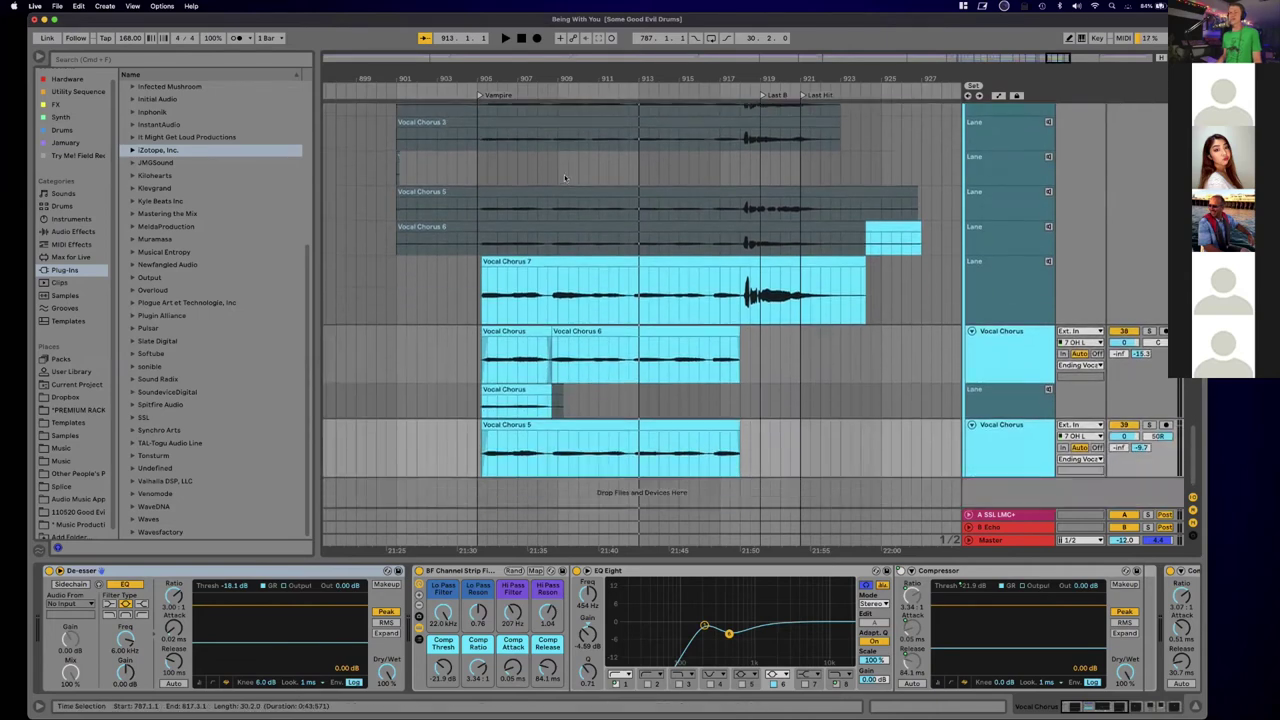
left_click(645, 140)
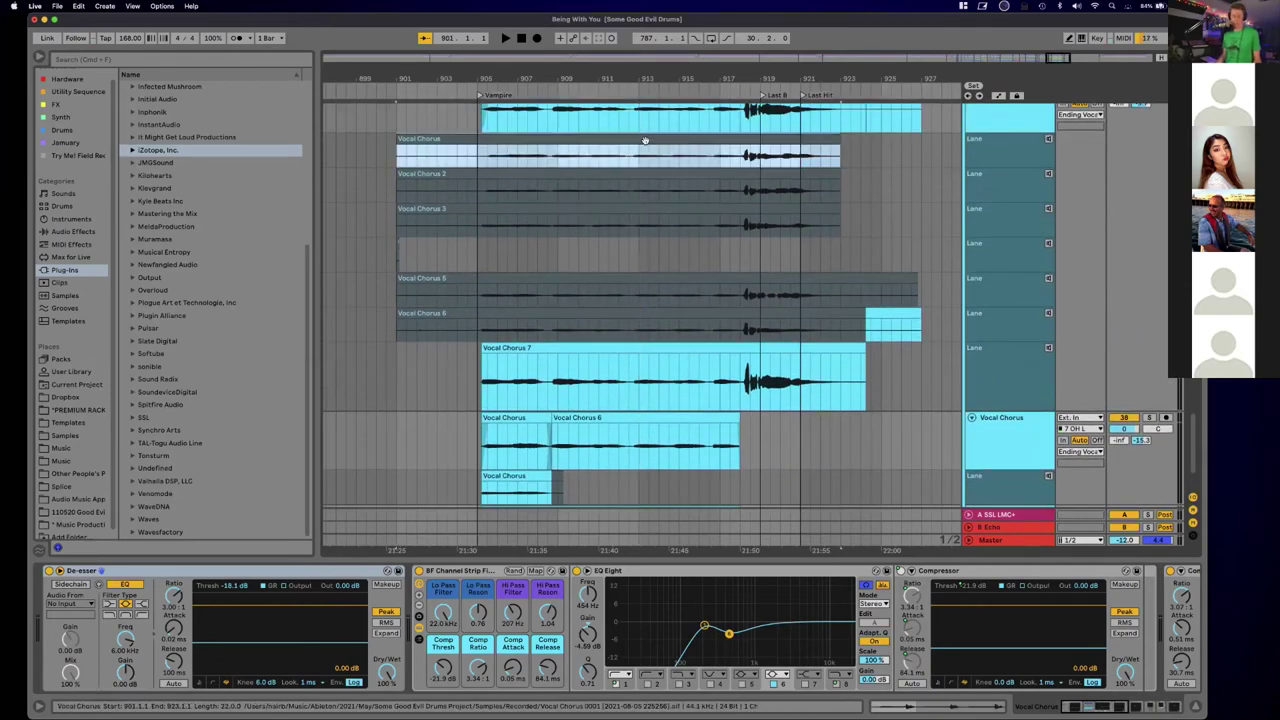
left_click_drag(645, 140, 634, 516)
left_click_drag(638, 502, 644, 488)
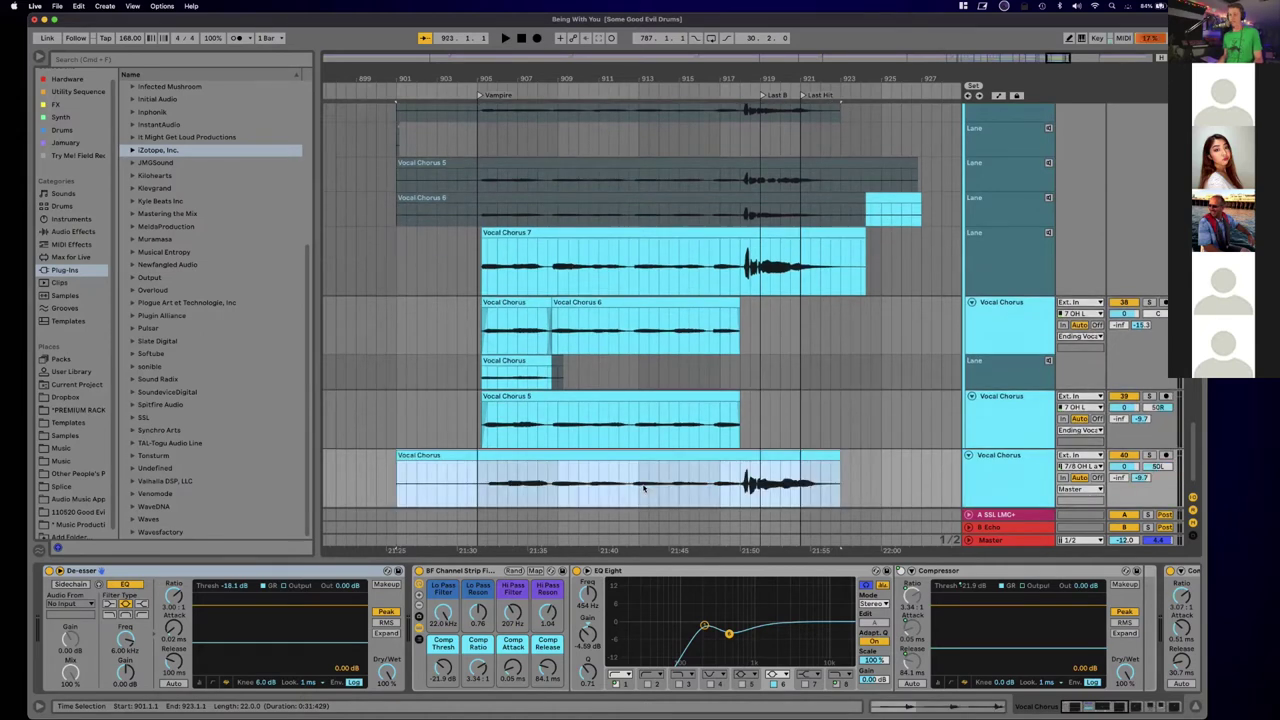
Step: Select the newly added Vocal Chorus track and review its effects chain from the De-esser through the compressors and Saturator
scroll(649, 468, "down", 1)
left_click(983, 454)
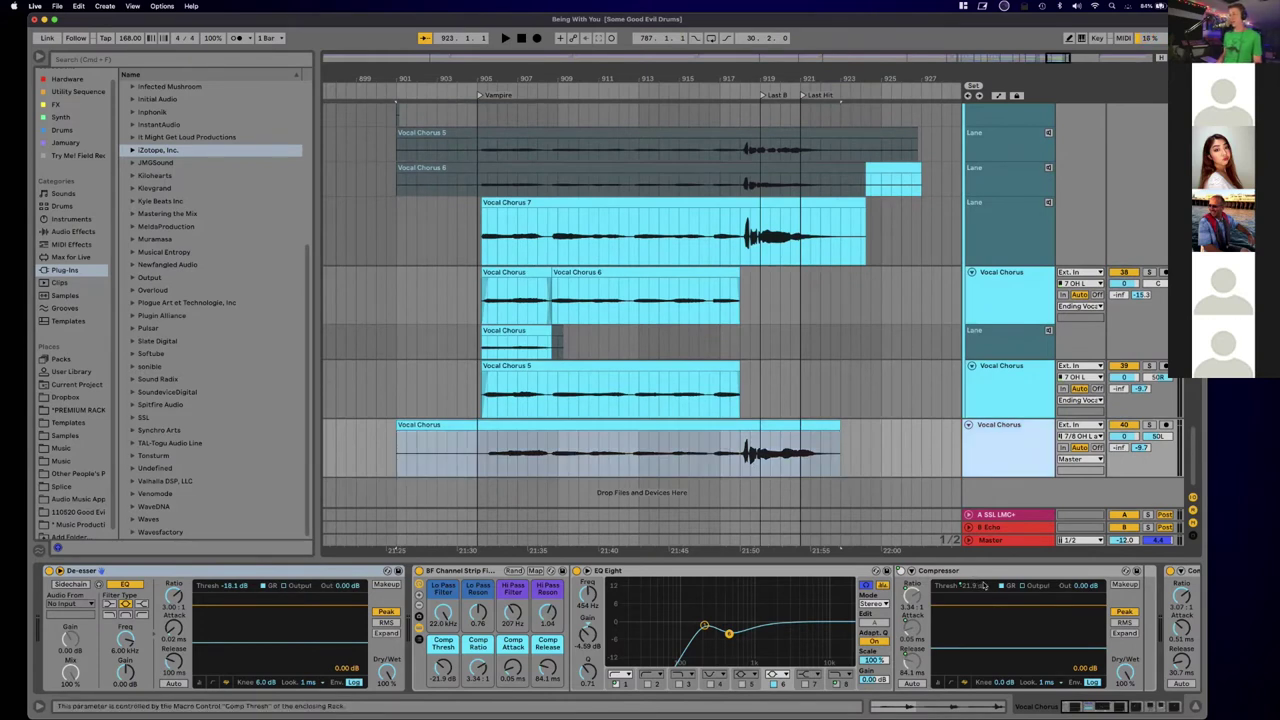
scroll(963, 600, "right", 3)
scroll(963, 600, "right", 10)
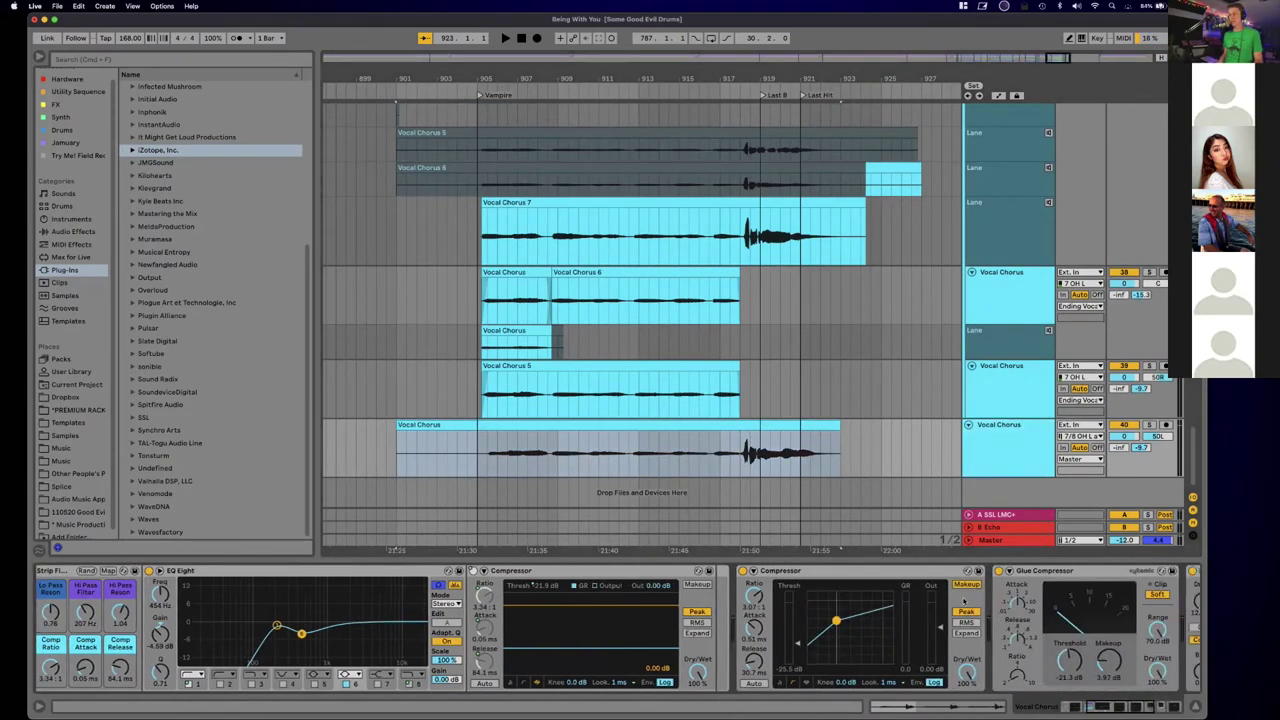
scroll(575, 435, "right", 3)
scroll(575, 435, "left", 3)
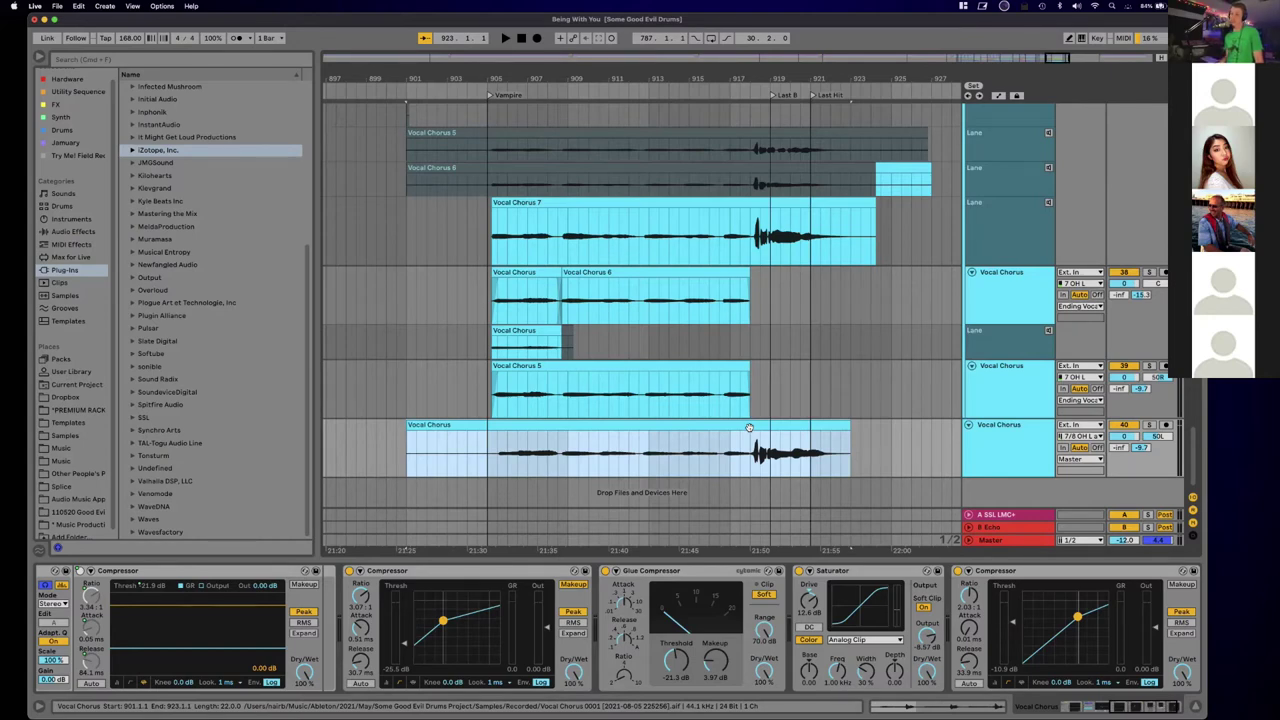
Step: Compare the take lanes of the first Vocal Chorus track with the take on the newly added Vocal Chorus track
scroll(749, 428, "up", 6)
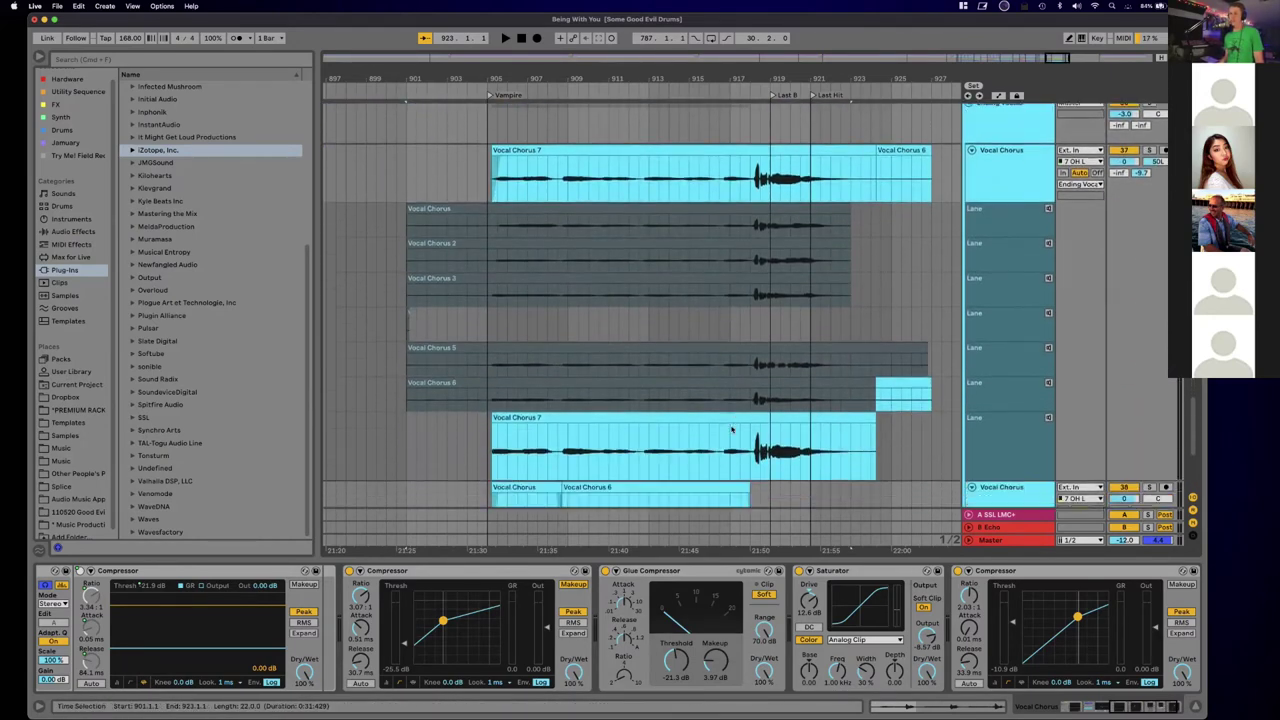
scroll(731, 429, "down", 4)
scroll(733, 430, "down", 3)
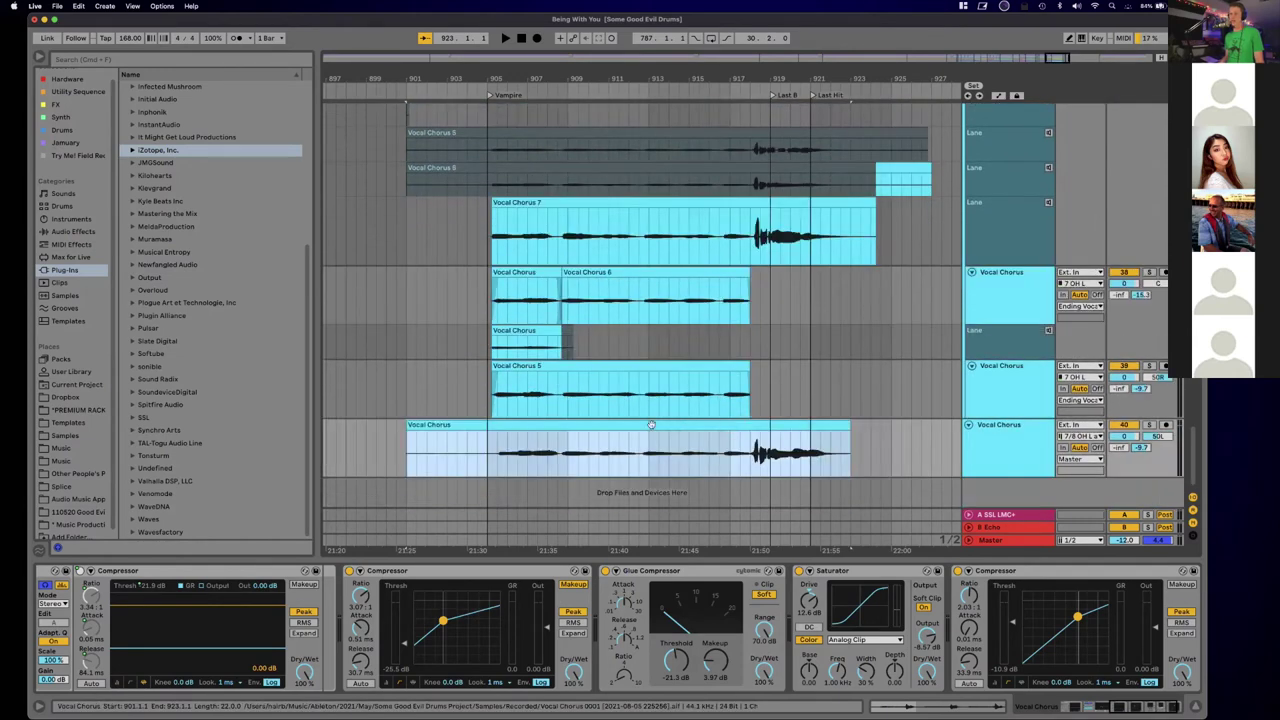
scroll(611, 210, "up", 4)
scroll(604, 314, "up", 4)
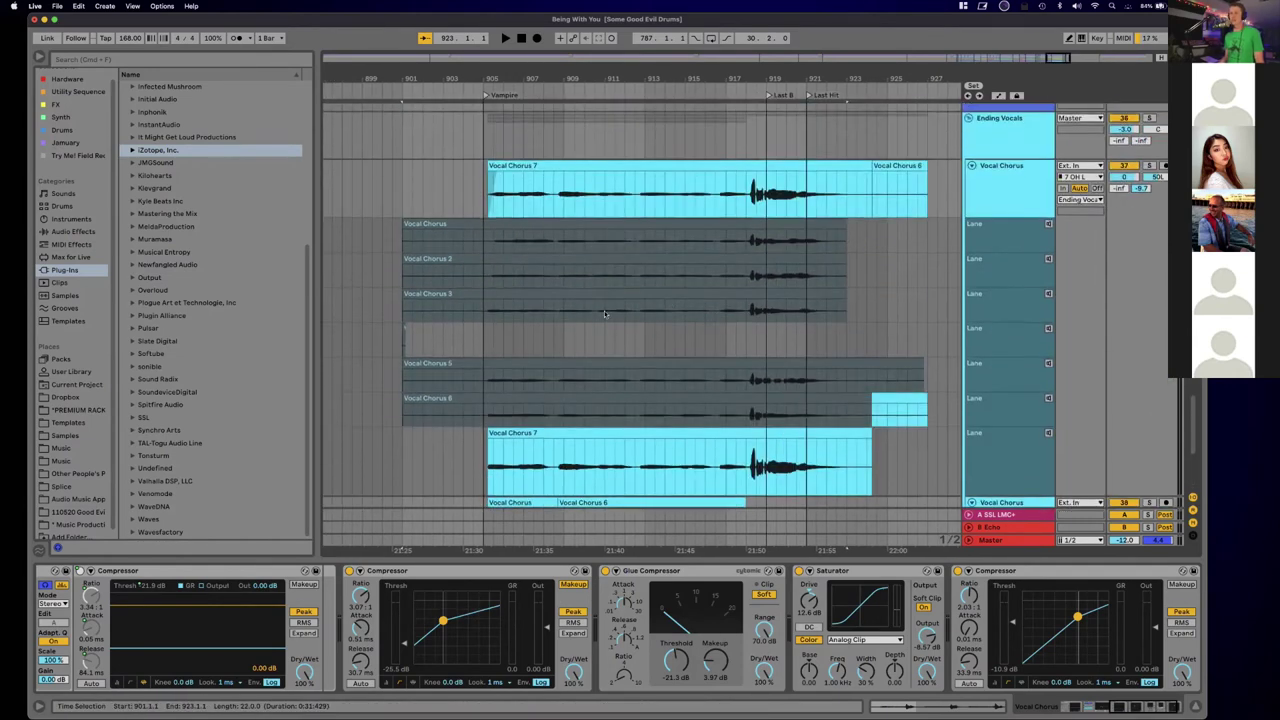
left_click(590, 297)
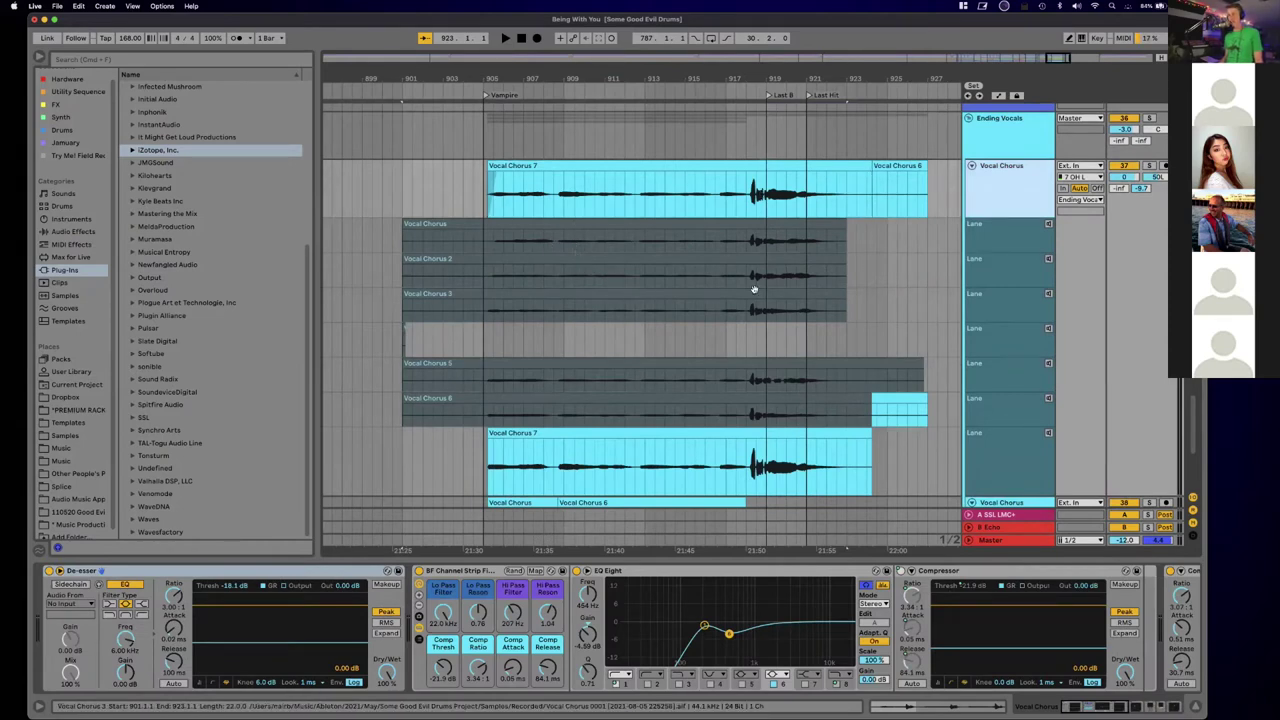
scroll(842, 287, "down", 8)
scroll(844, 290, "up", 7)
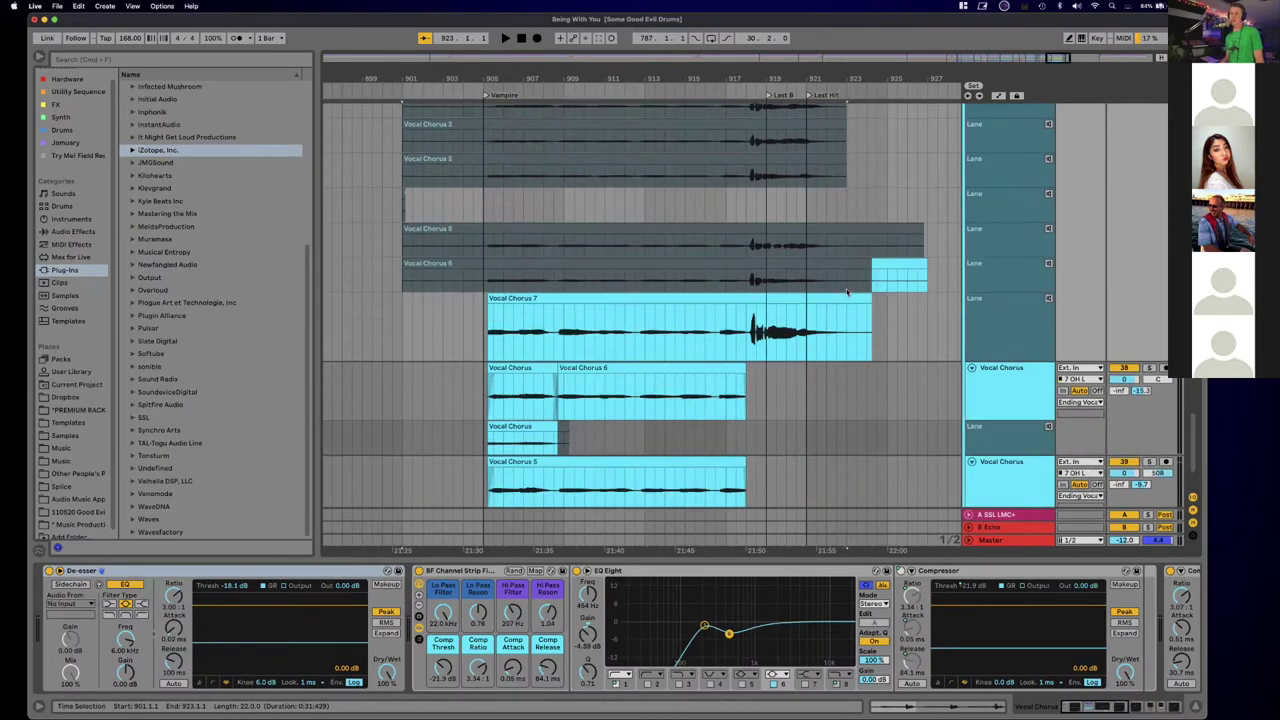
scroll(800, 270, "up", 1)
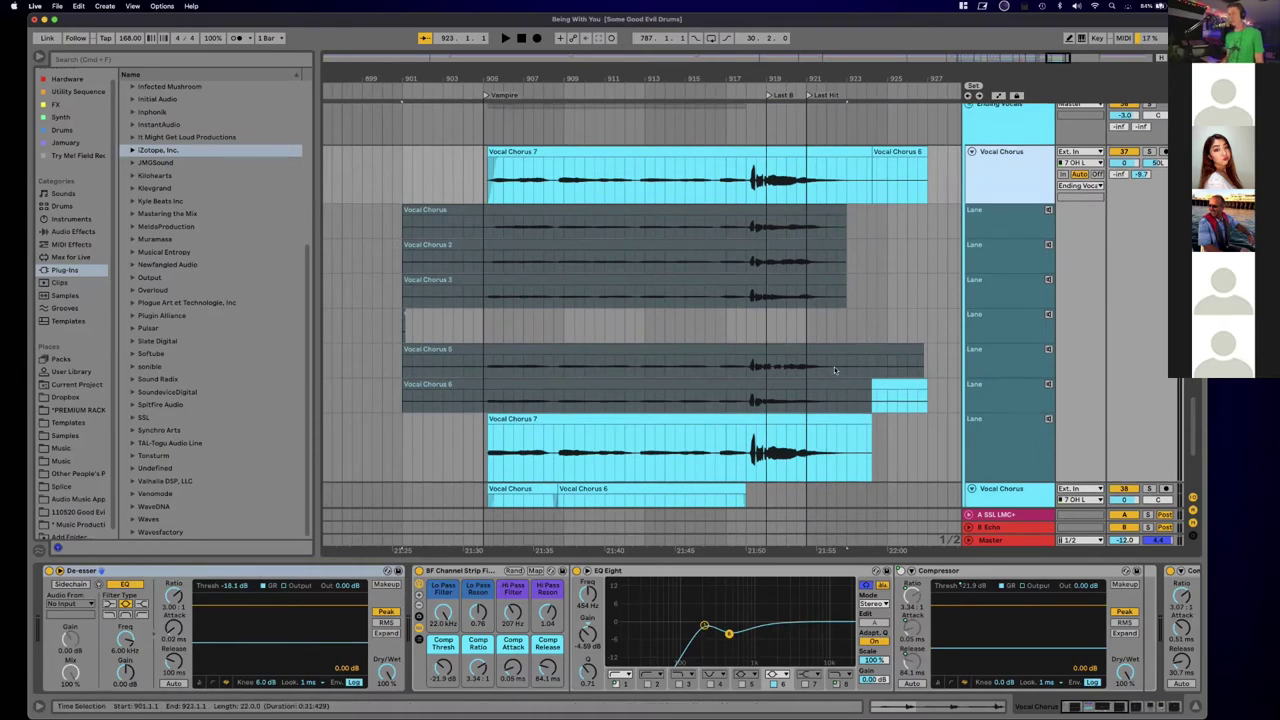
scroll(852, 366, "down", 7)
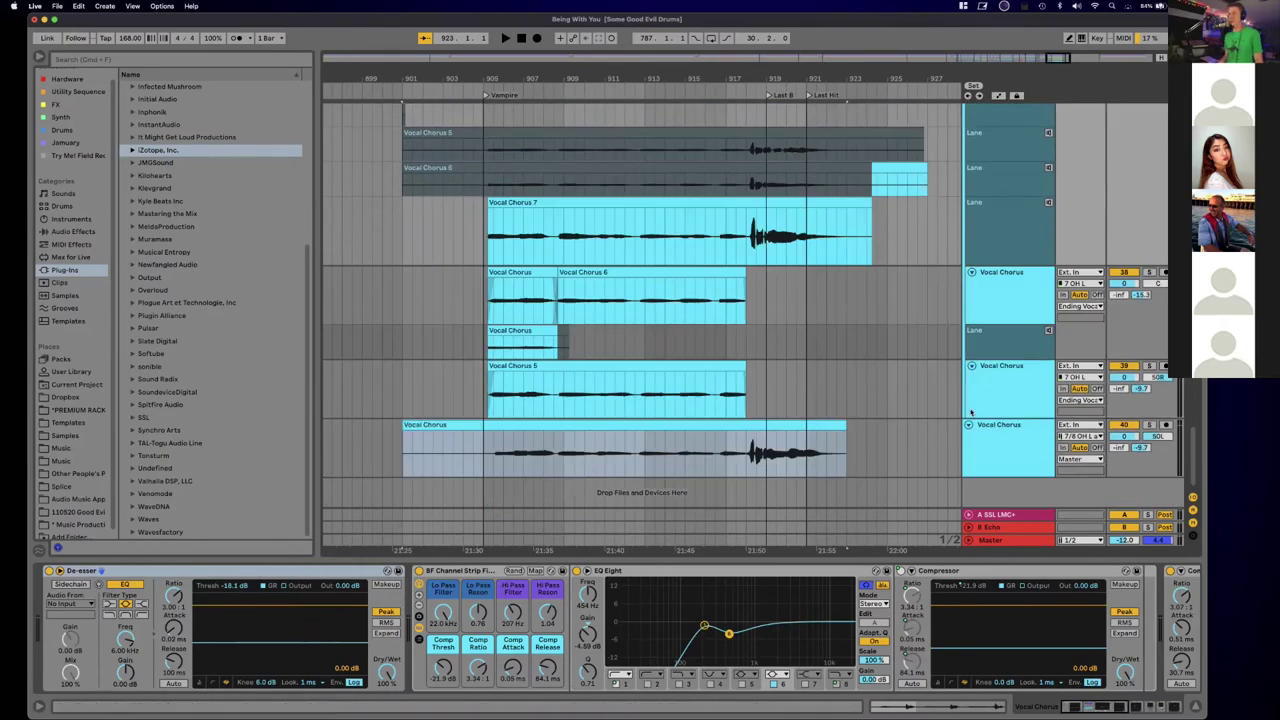
left_click(1002, 434)
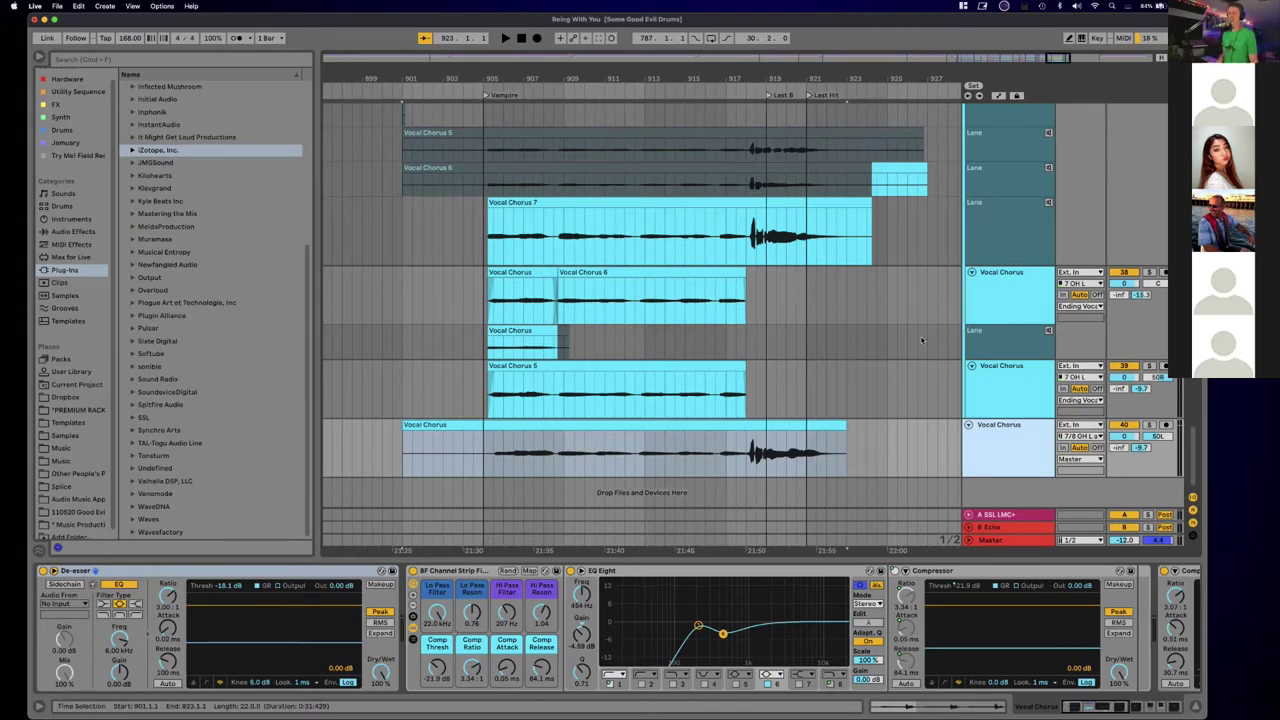
Step: Go back to the Verse 1 section and locate the take lanes of the second Vocal Verse track
scroll(542, 248, "up", 10)
scroll(600, 247, "up", 10)
scroll(600, 247, "left", 10)
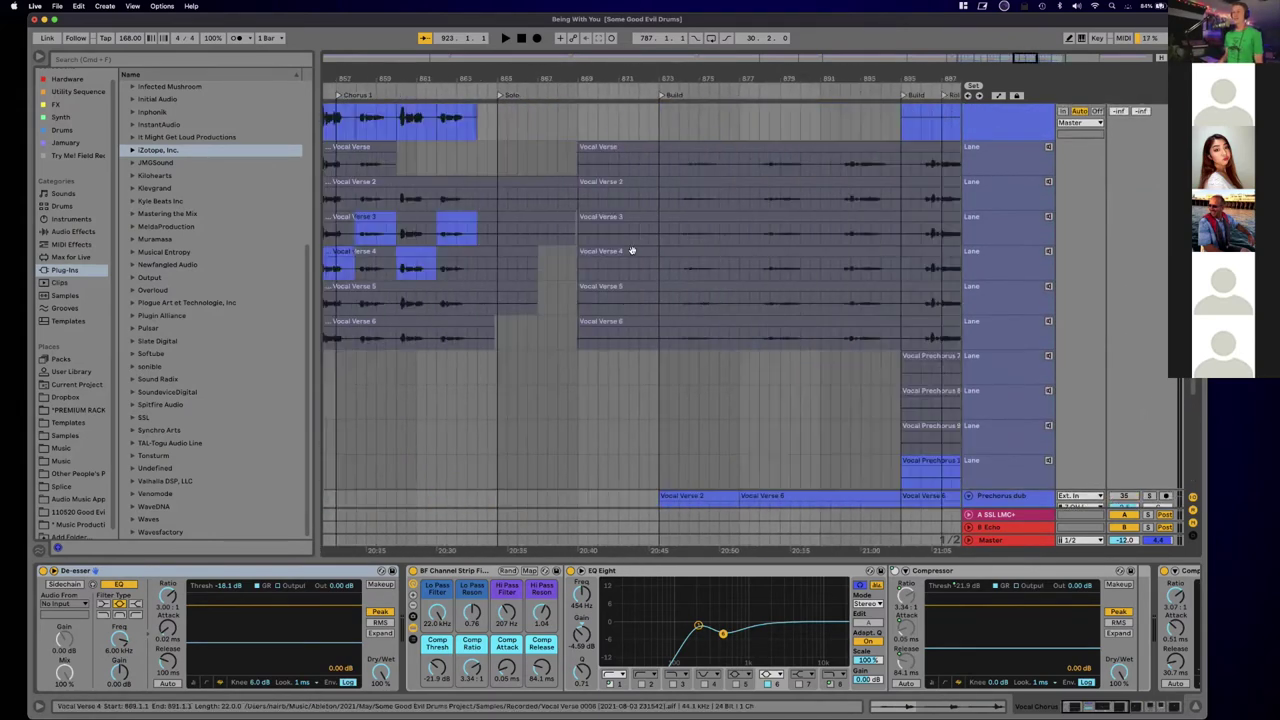
scroll(652, 256, "left", 10)
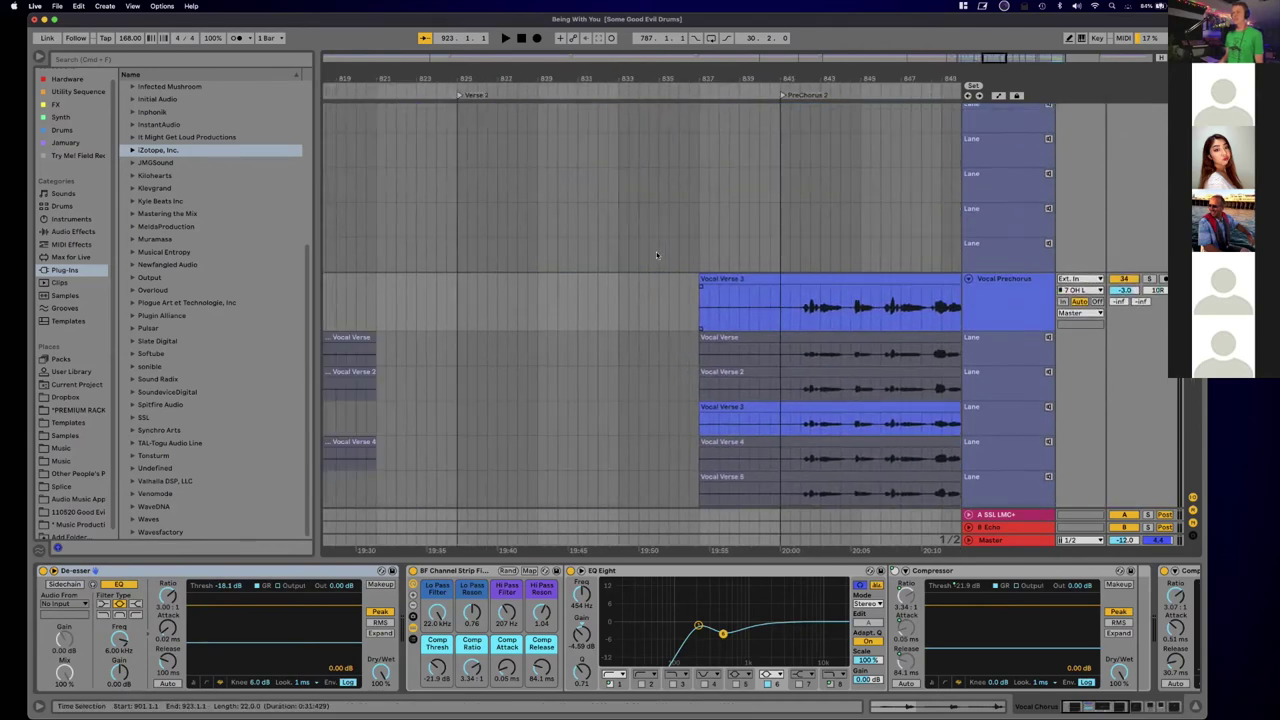
scroll(656, 251, "down", 3)
scroll(650, 248, "right", 3)
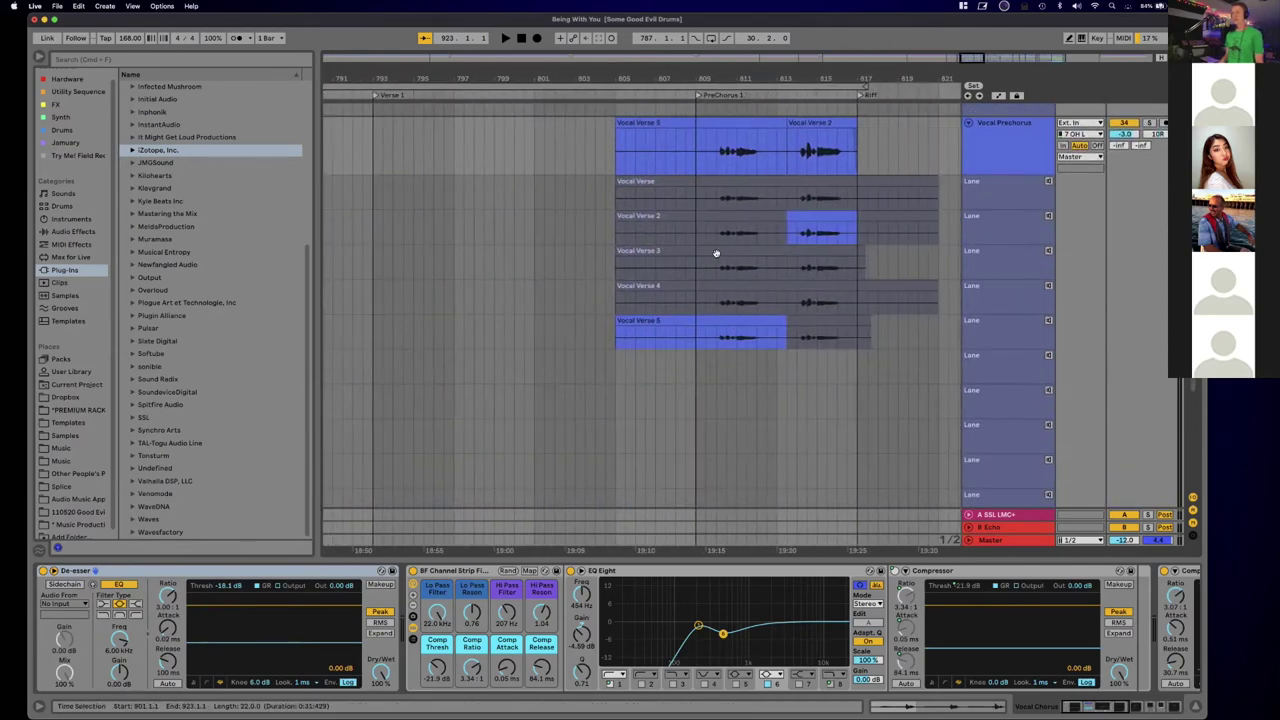
scroll(714, 251, "left", 10)
scroll(734, 254, "up", 5)
scroll(734, 258, "down", 5)
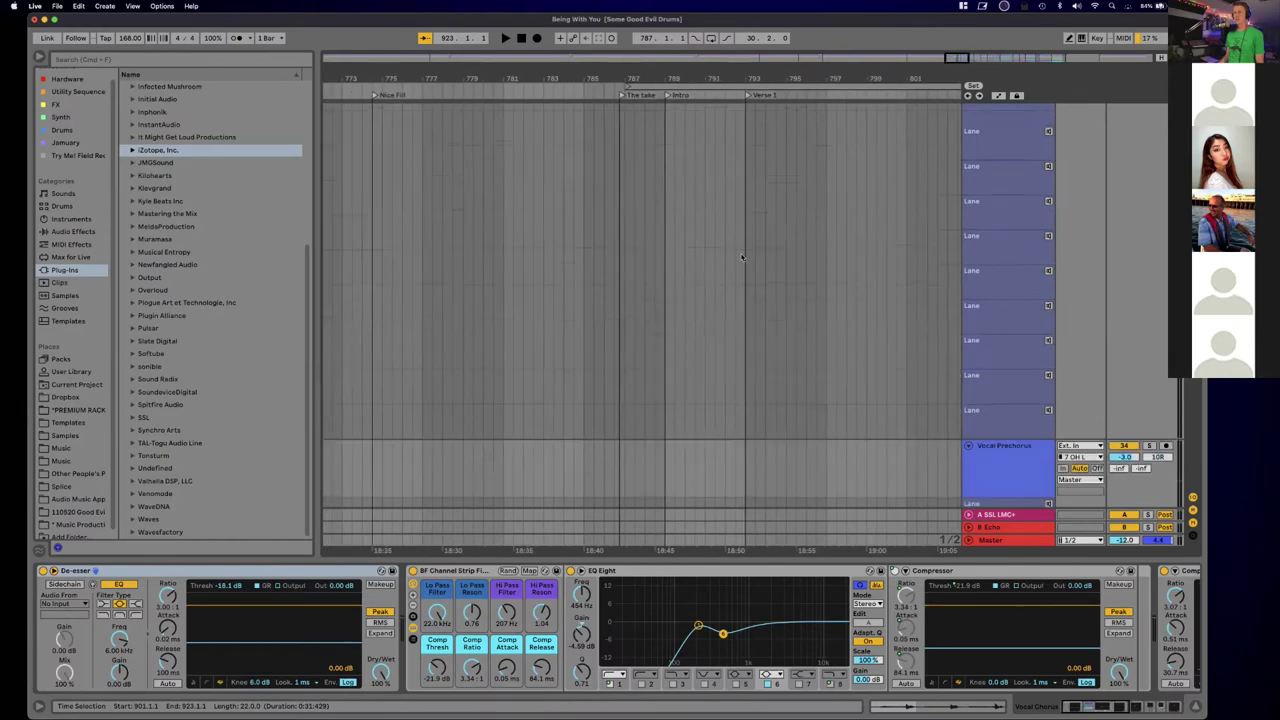
scroll(740, 258, "right", 3)
scroll(740, 258, "up", 5)
scroll(740, 258, "right", 3)
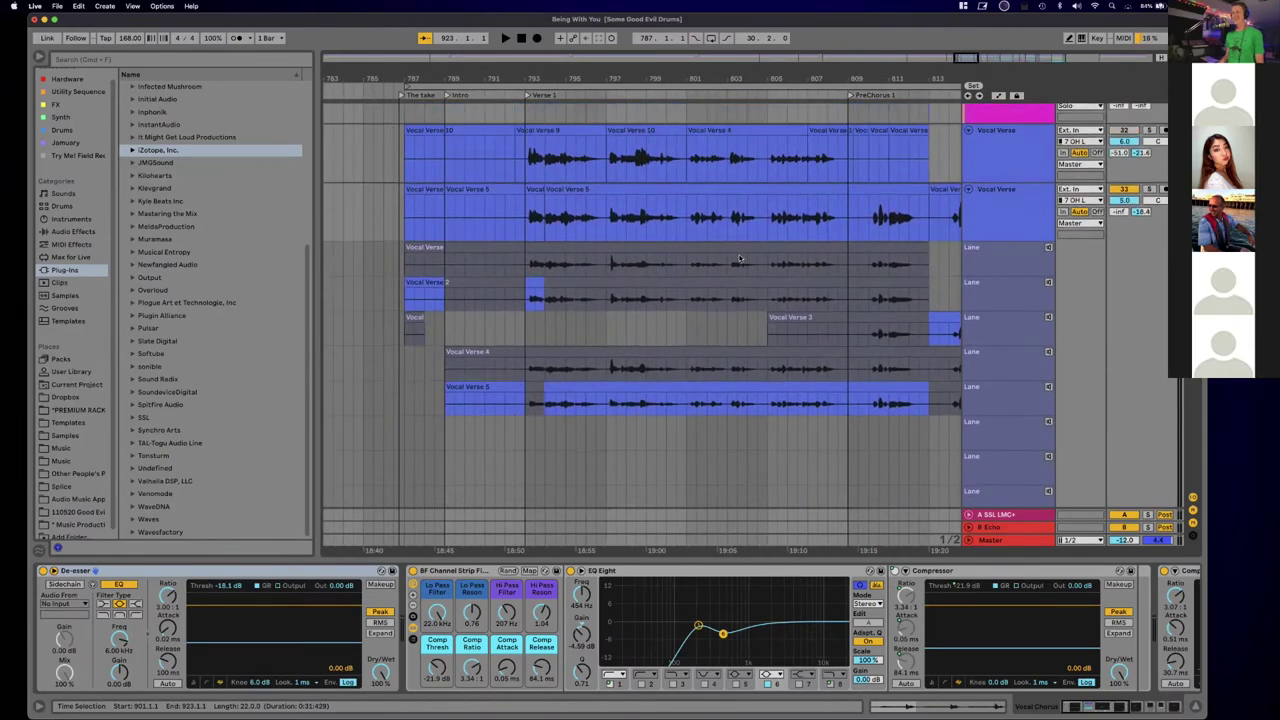
left_click(506, 345)
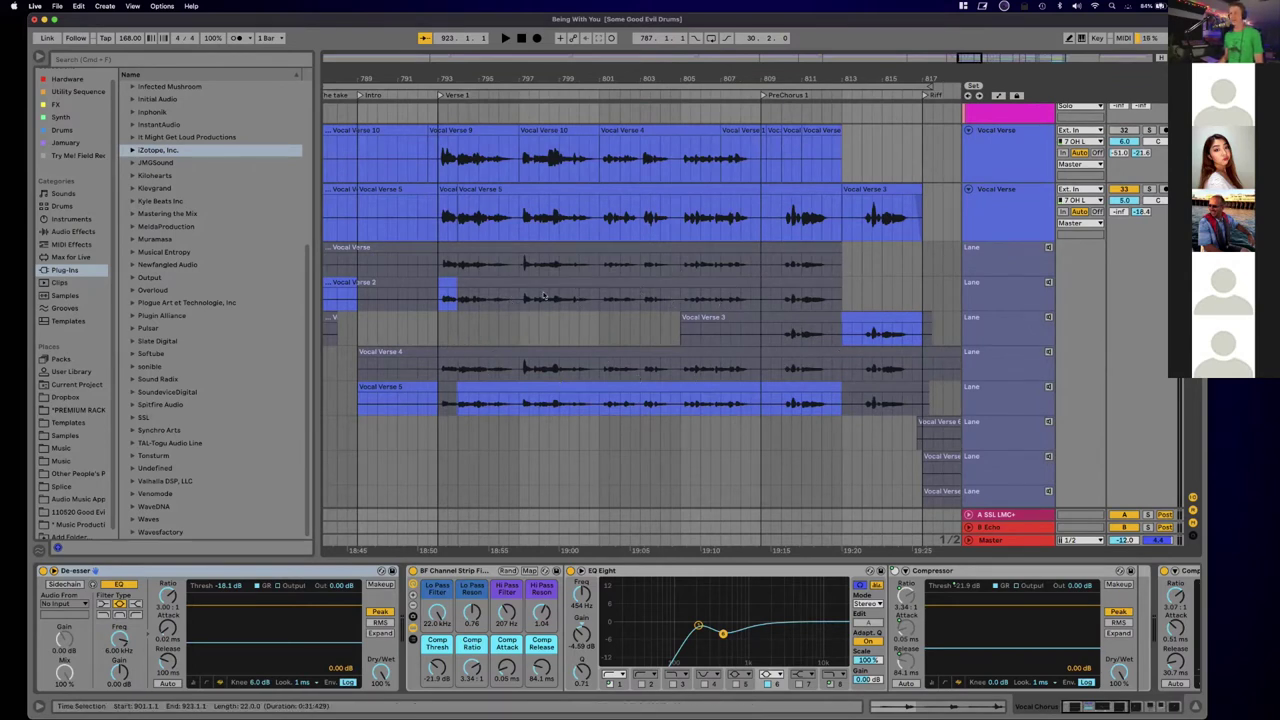
Step: Examine the comped takes of the second Vocal Verse track from Verse 1 through the Riff to Verse 2
scroll(600, 300, "down", 2)
scroll(600, 300, "left", 3)
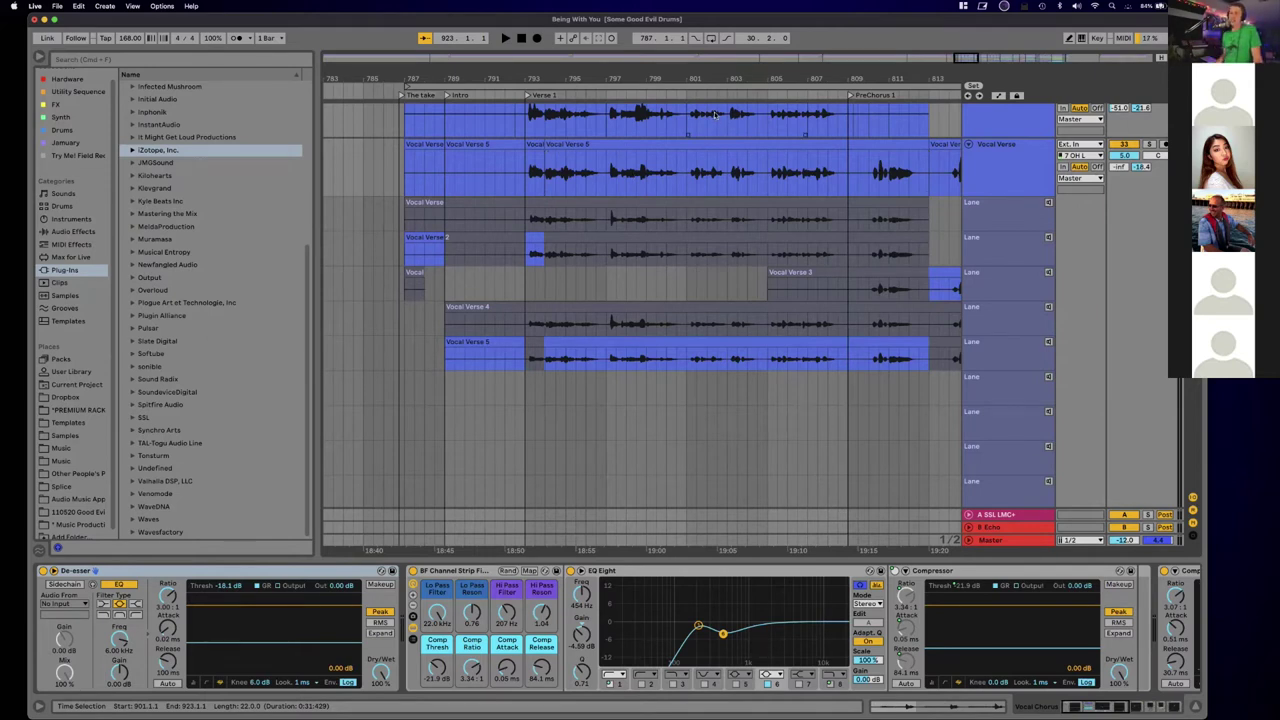
scroll(700, 118, "right", 5)
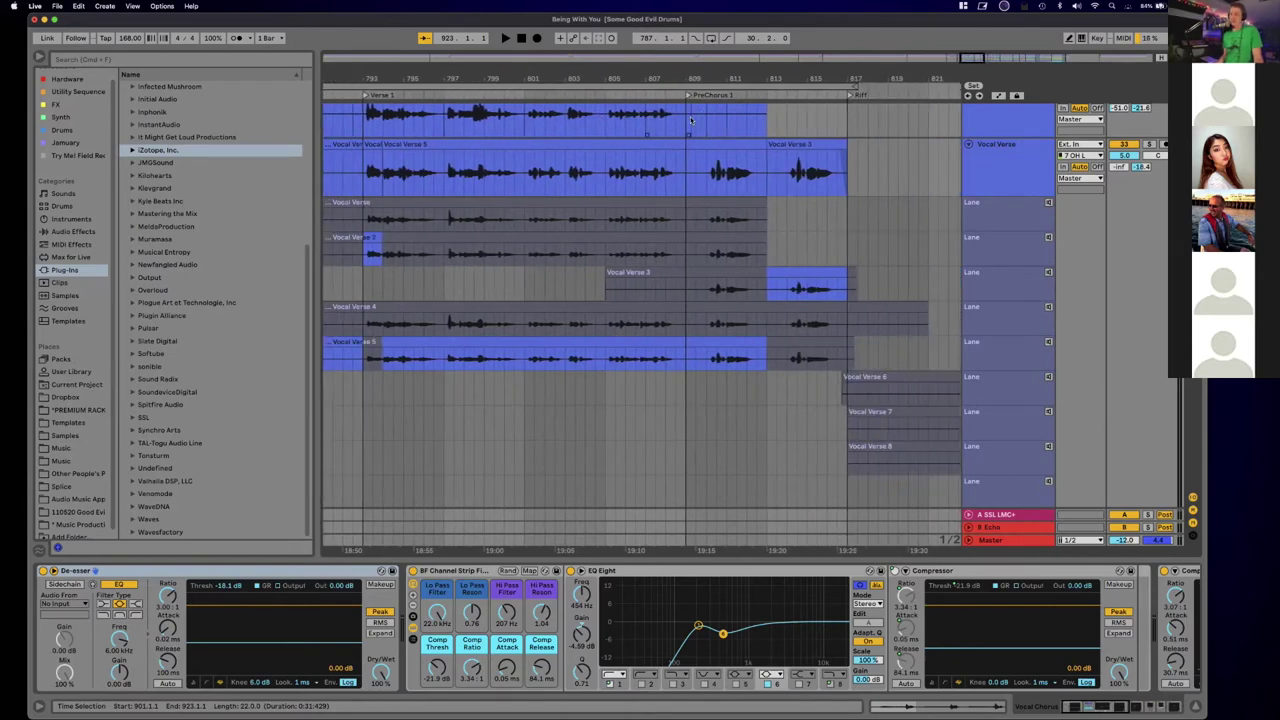
scroll(690, 116, "right", 7)
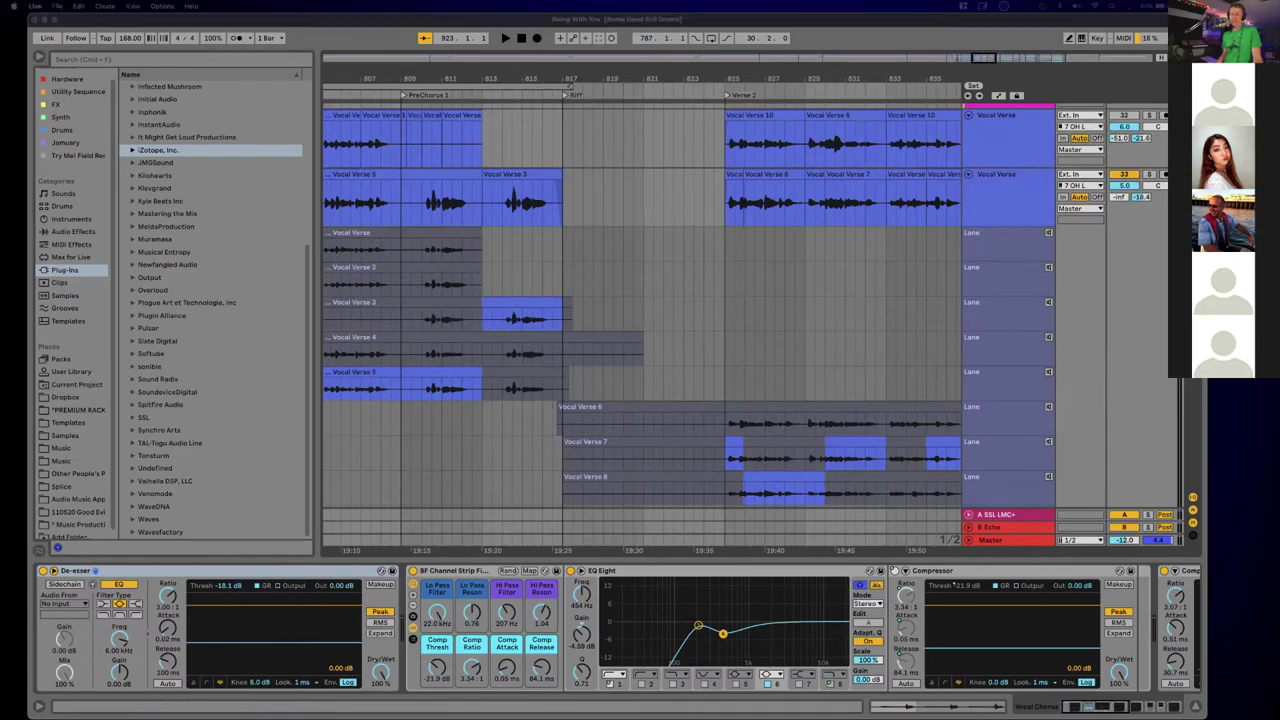
scroll(415, 328, "left", 15)
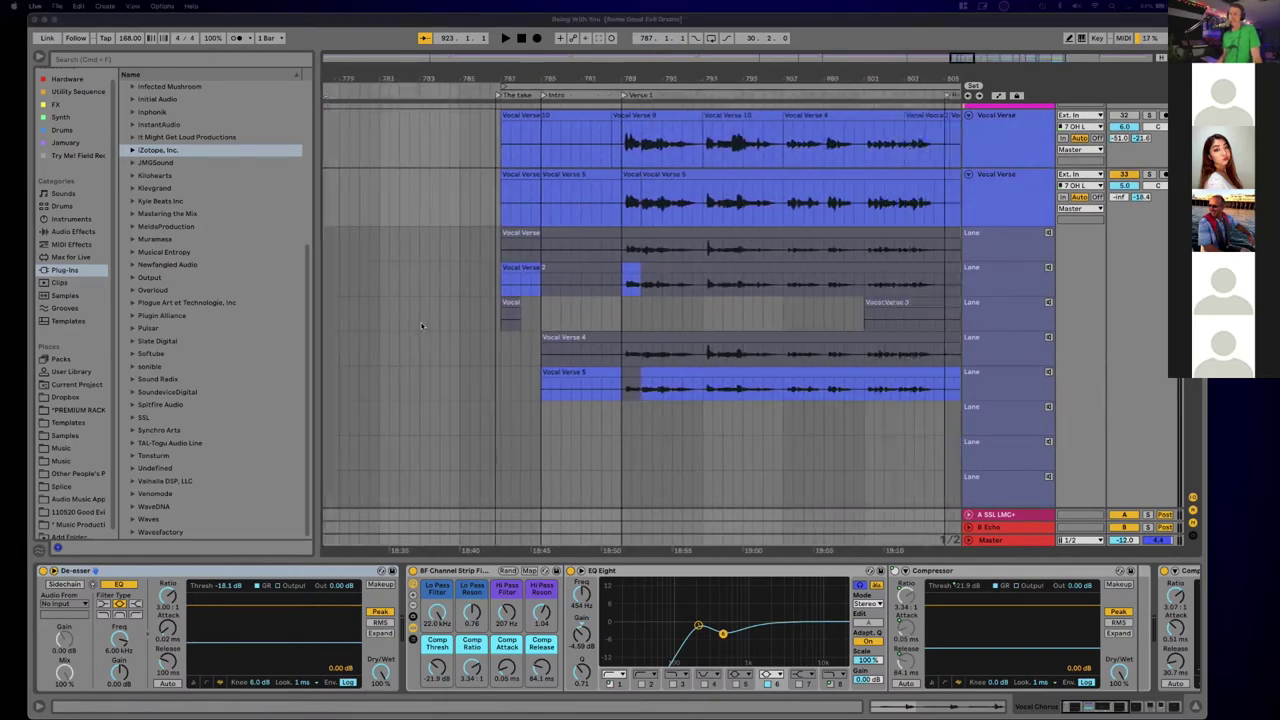
scroll(713, 287, "down", 2)
scroll(712, 287, "up", 1)
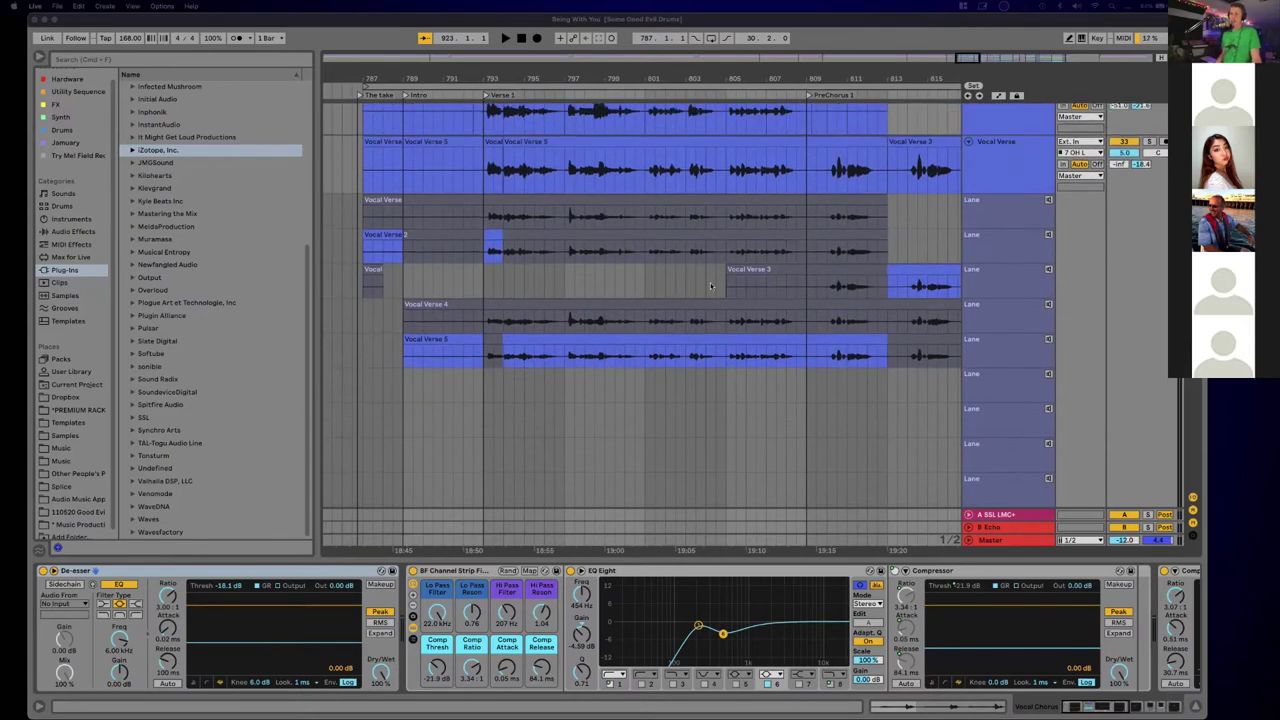
scroll(711, 287, "right", 3)
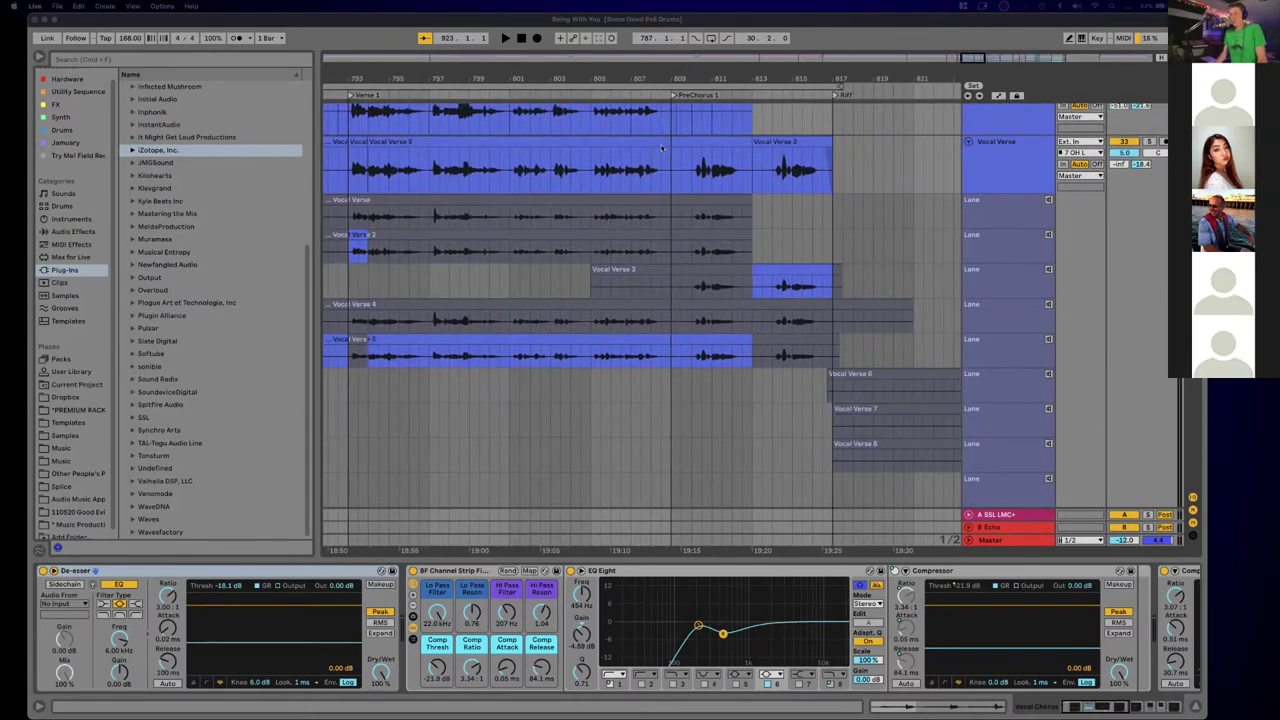
scroll(660, 148, "right", 6)
scroll(665, 145, "right", 6)
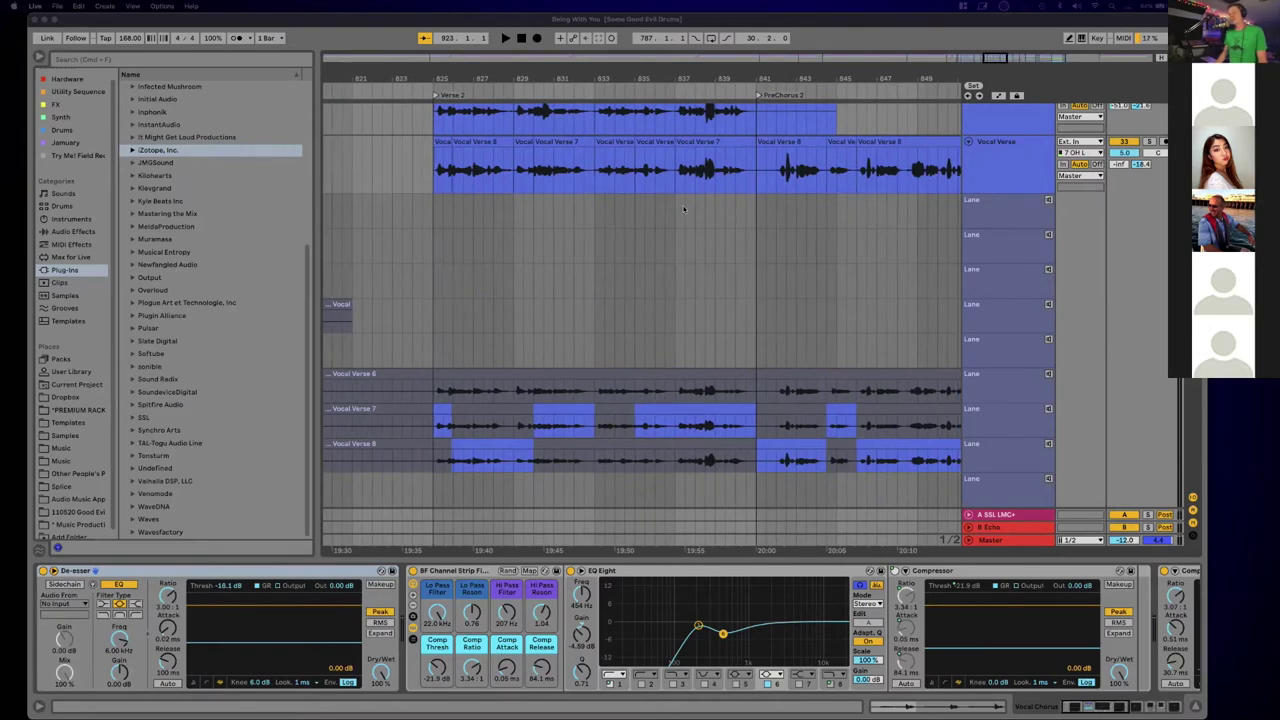
Step: Examine which Vocal Verse lane takes are used in the comp across Verse 2 and PreChorus 2
scroll(688, 209, "up", 2)
scroll(695, 210, "down", 5)
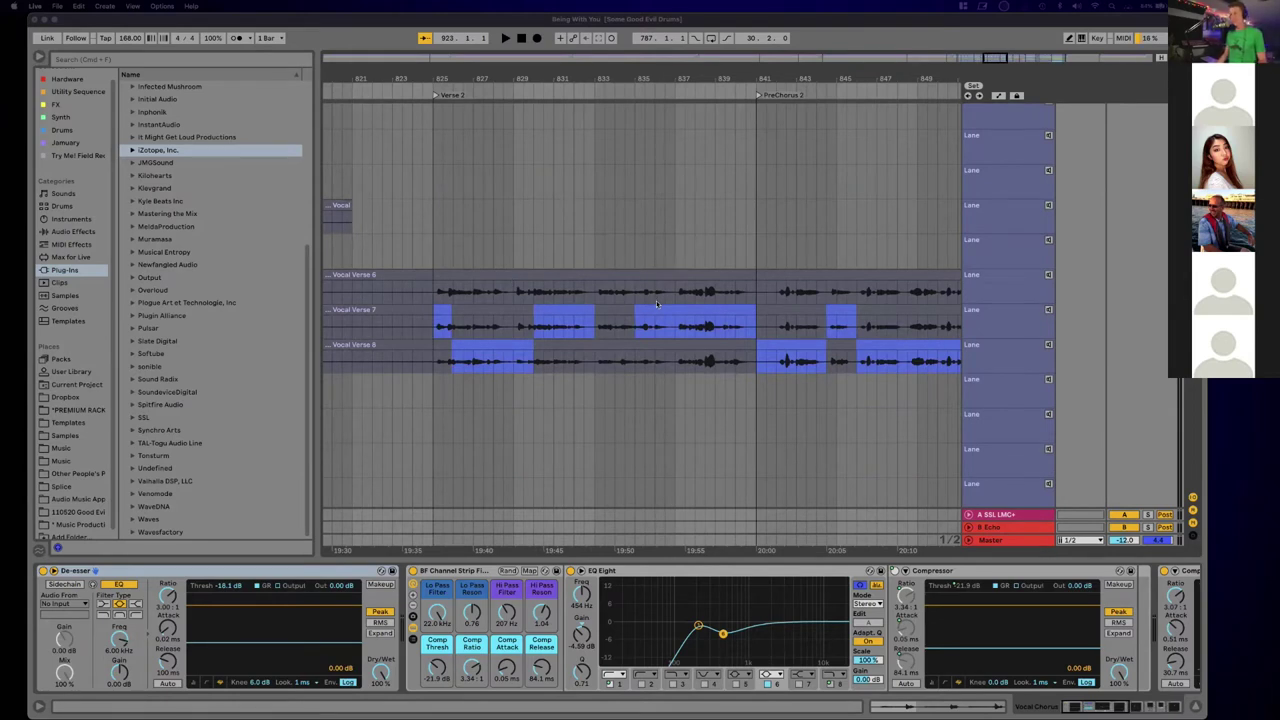
scroll(586, 308, "left", 1)
scroll(640, 320, "up", 5)
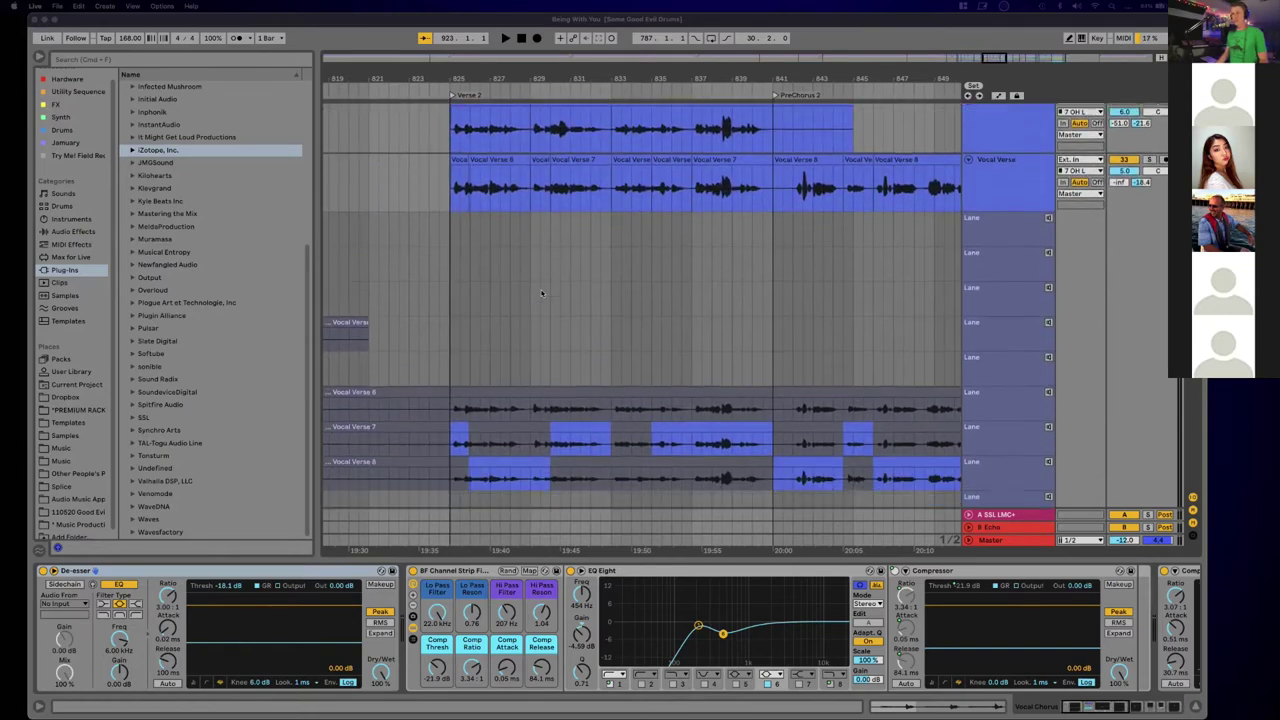
scroll(684, 337, "down", 4)
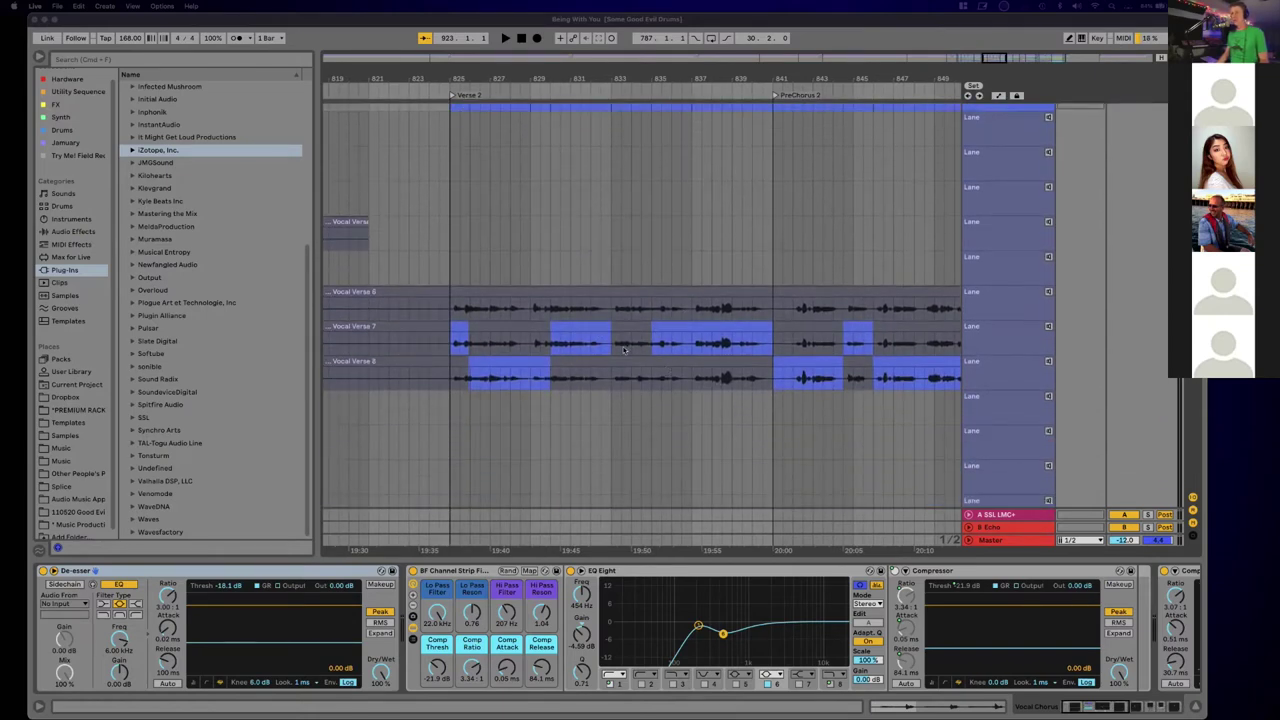
scroll(638, 355, "up", 5)
scroll(638, 355, "right", 2)
scroll(638, 355, "right", 4)
scroll(638, 355, "down", 5)
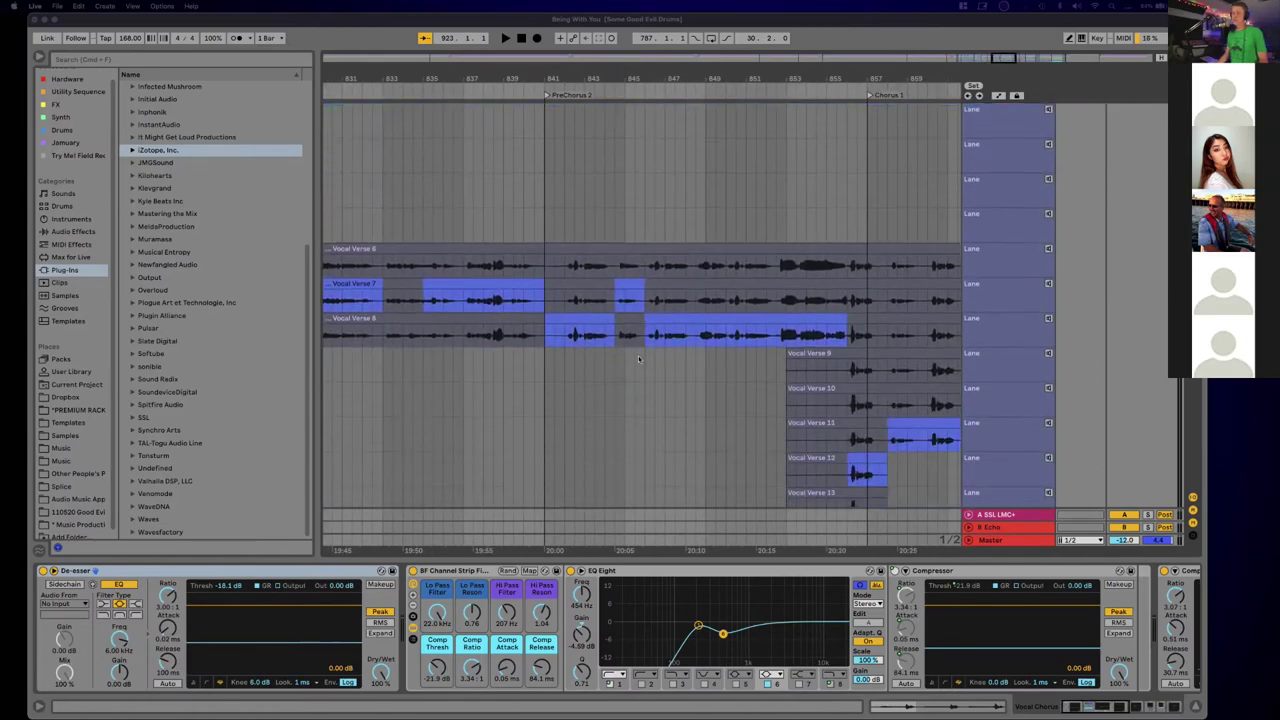
Step: Review the comped take lanes of the Vocal Prechorus track from PreChorus 2 through Chorus 1
scroll(638, 355, "down", 8)
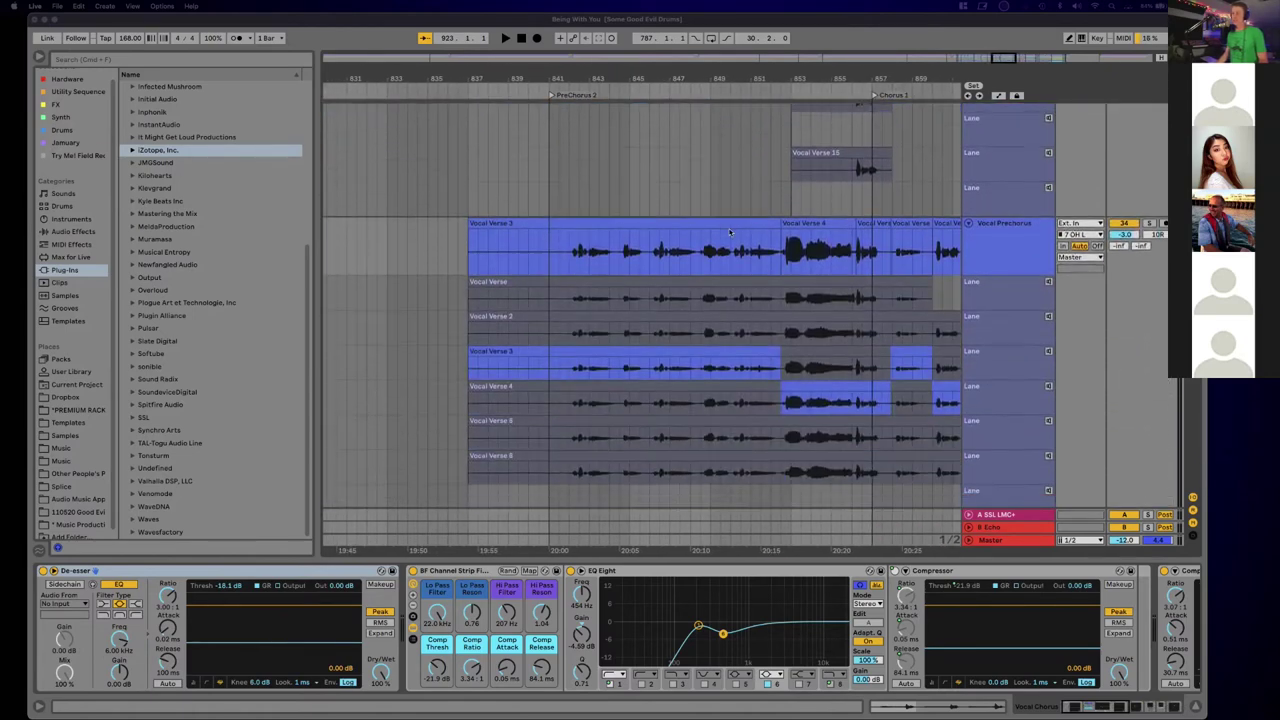
scroll(730, 233, "down", 2)
scroll(710, 271, "right", 4)
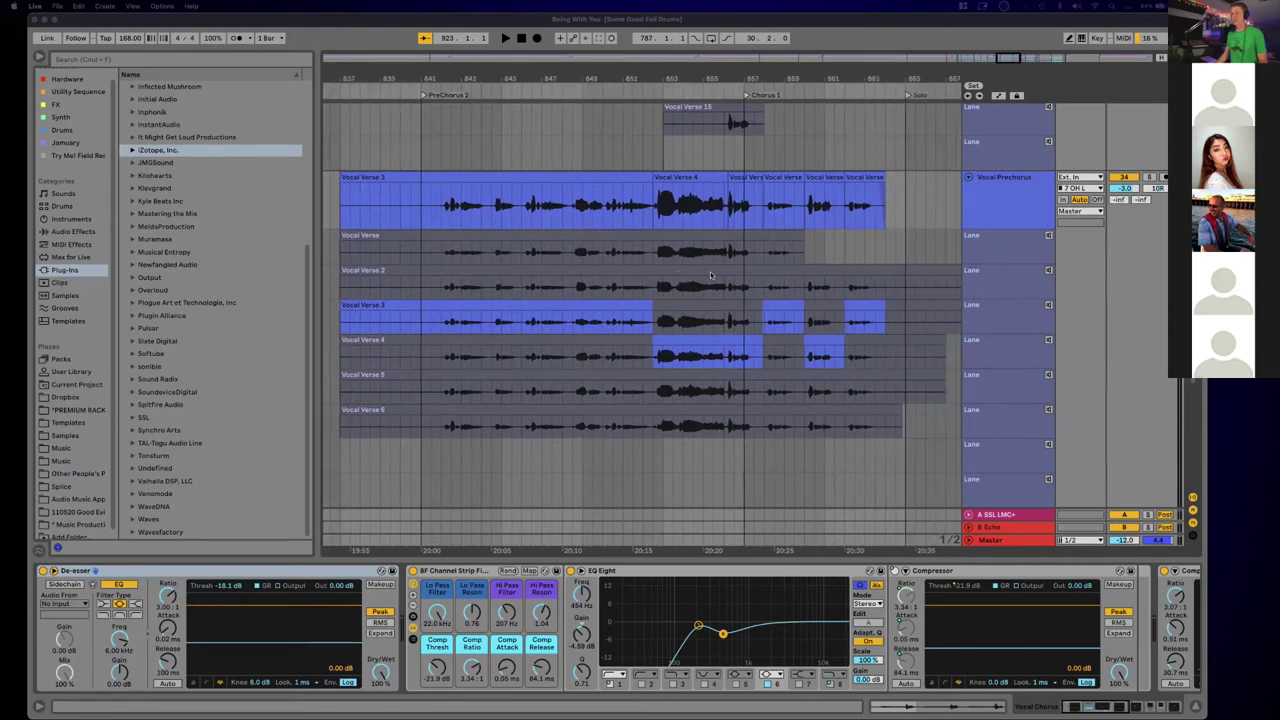
Step: Select the PreChorus 2 section up to Chorus 1 on the second Vocal Verse track and compare it with its take lanes
scroll(611, 269, "up", 8)
scroll(611, 270, "up", 5)
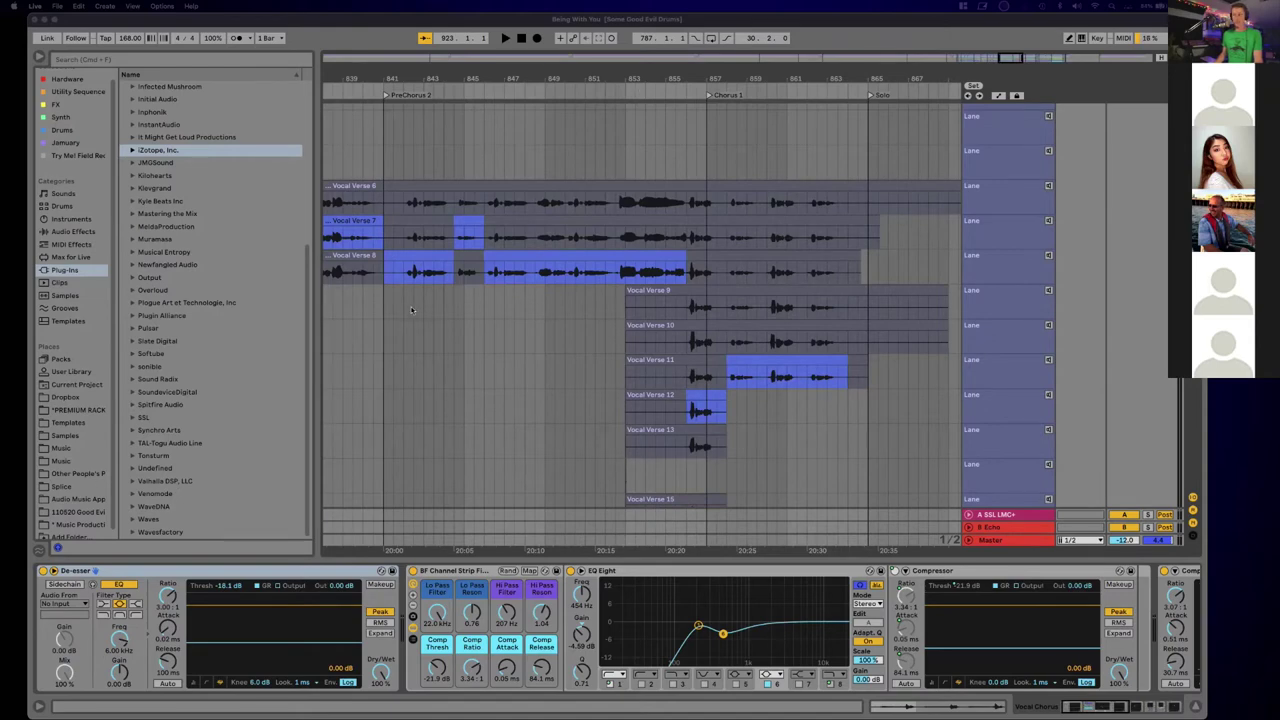
scroll(410, 309, "left", 3)
scroll(410, 309, "up", 8)
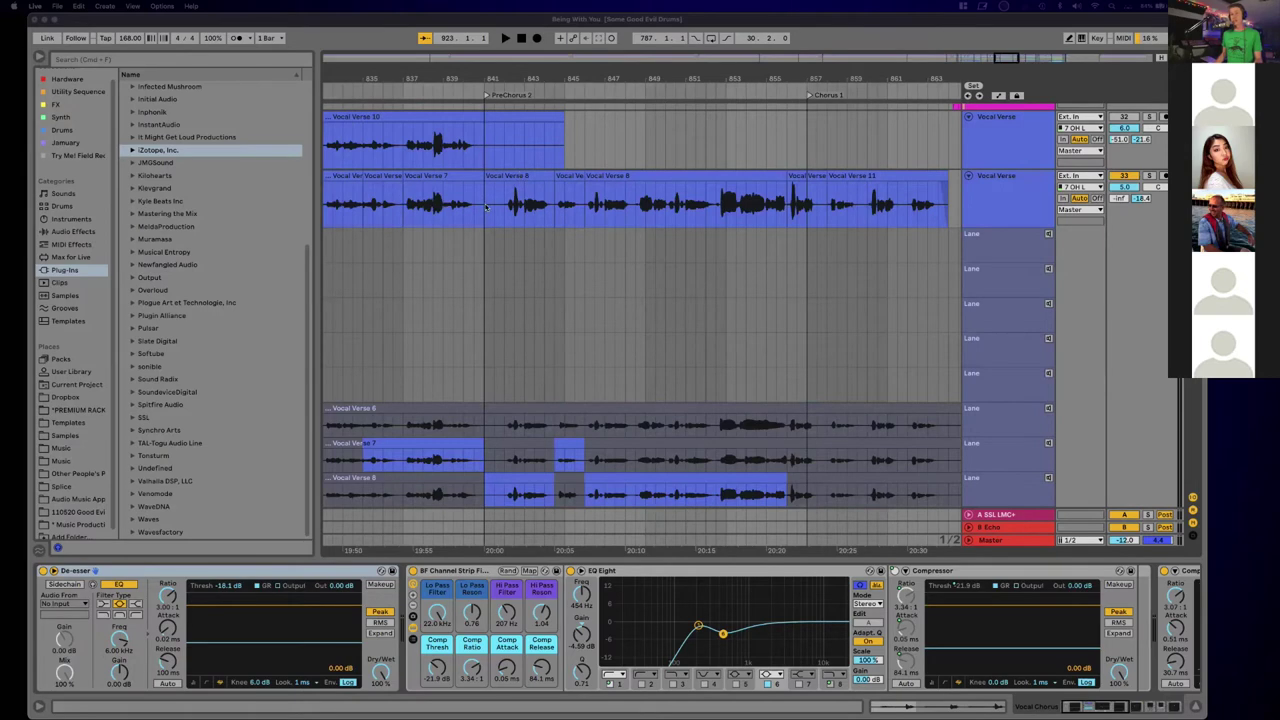
left_click_drag(486, 207, 806, 222)
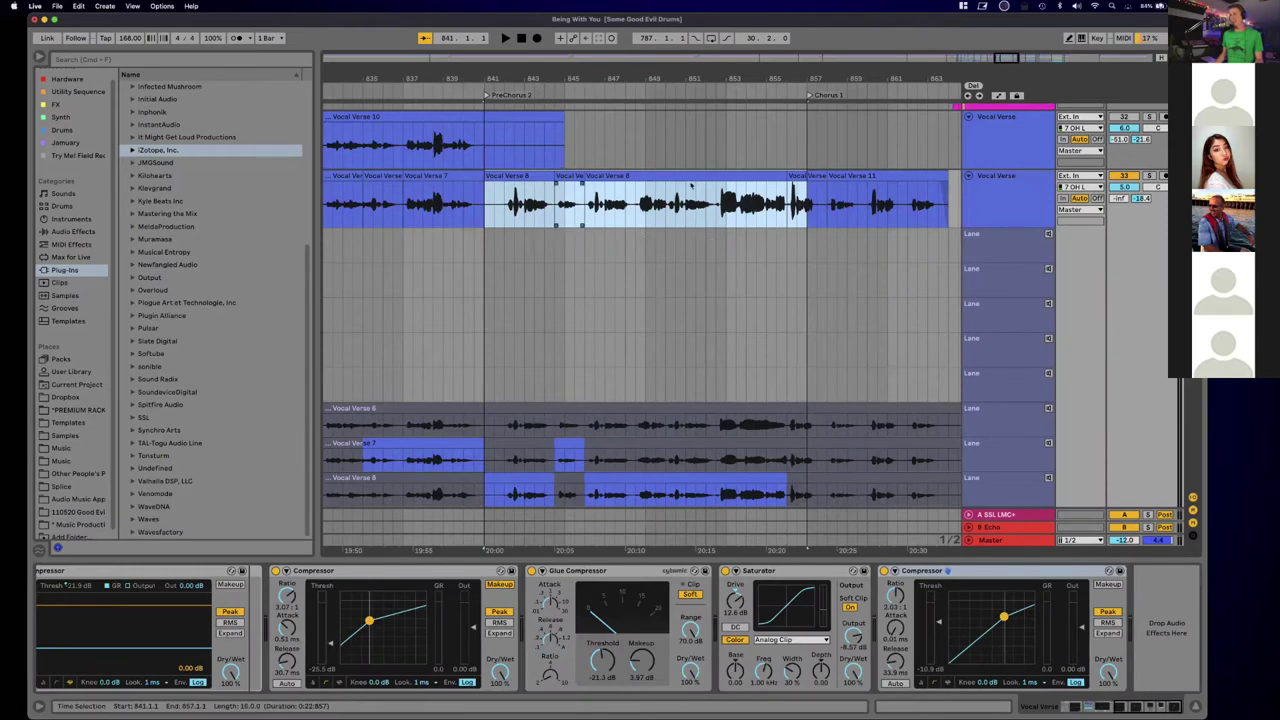
scroll(652, 257, "down", 3)
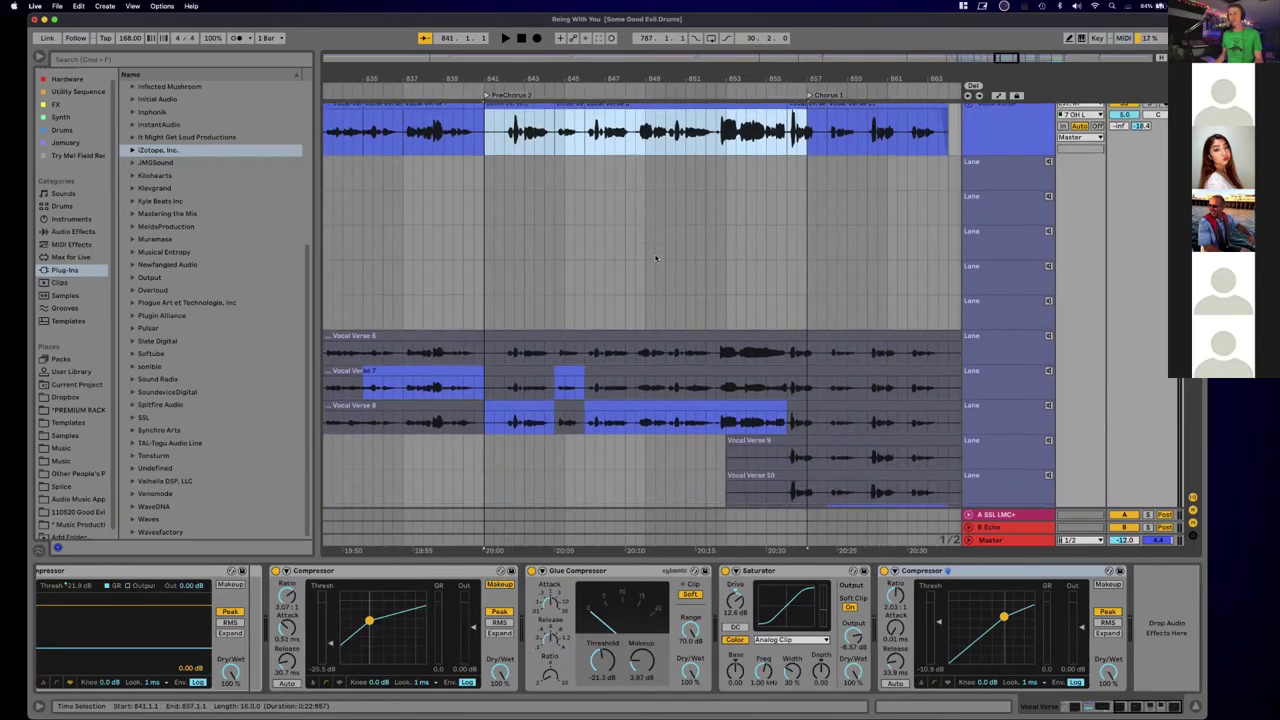
scroll(654, 259, "down", 3)
scroll(652, 265, "up", 4)
scroll(652, 265, "left", 1)
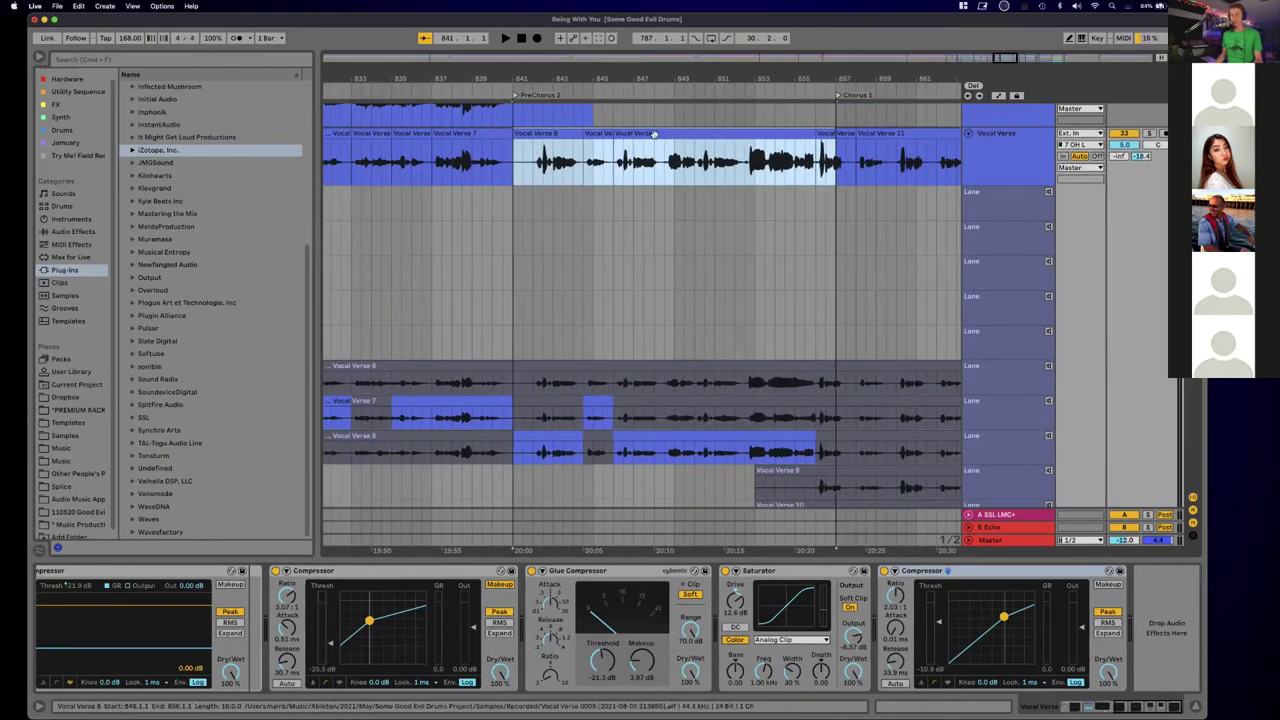
Step: Copy the comped PreChorus 2 section of the second Vocal Verse track into its empty second take lane
left_click_drag(654, 133, 657, 245)
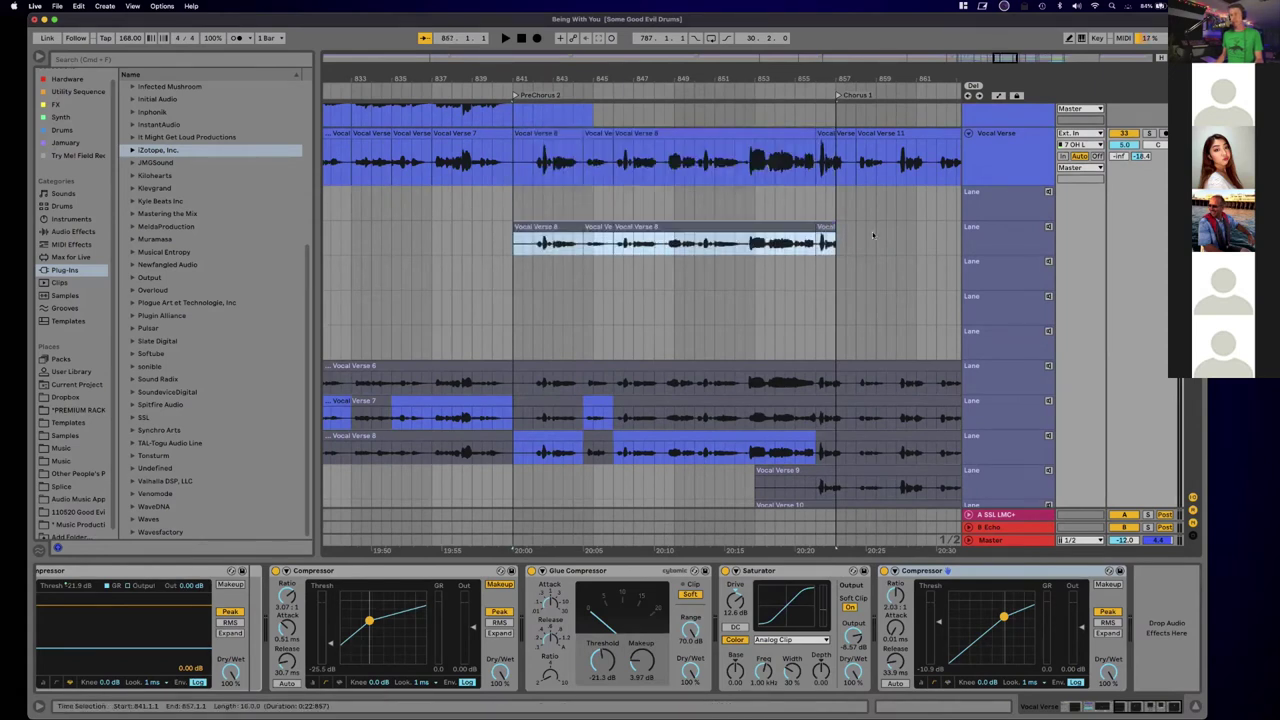
left_click(723, 294)
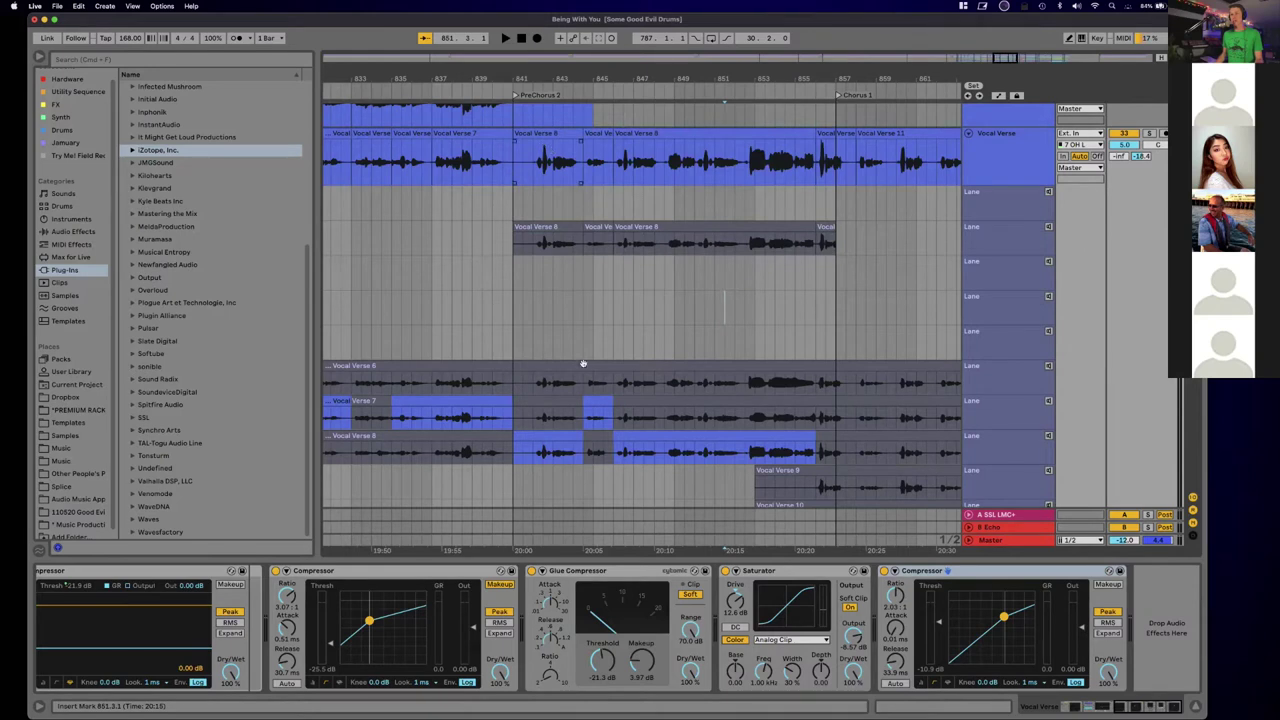
scroll(586, 443, "down", 2)
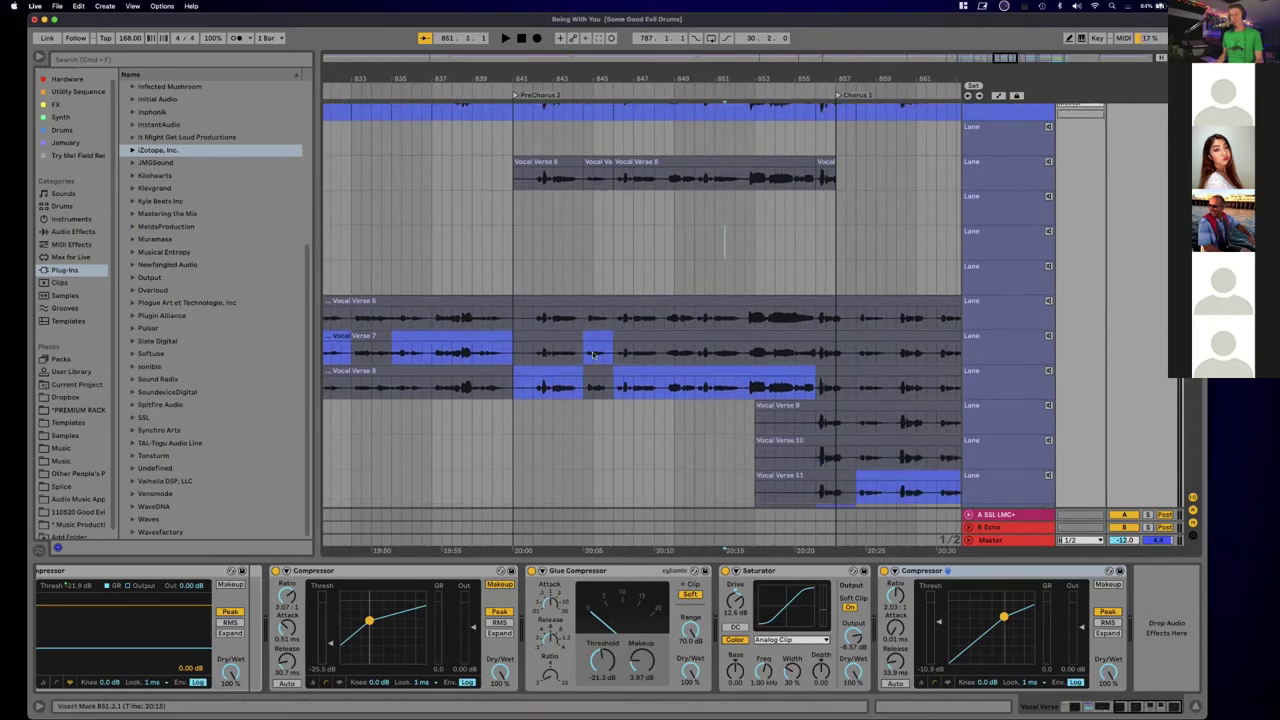
scroll(595, 280, "up", 2)
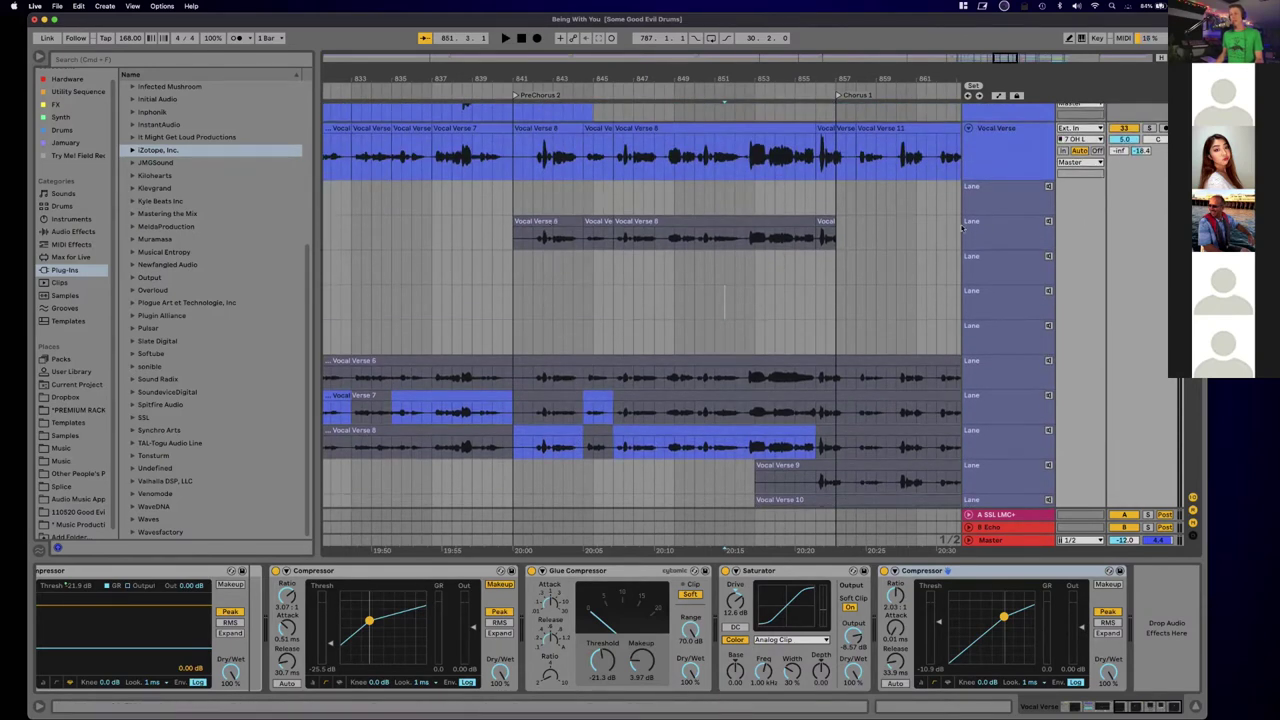
scroll(567, 401, "down", 3)
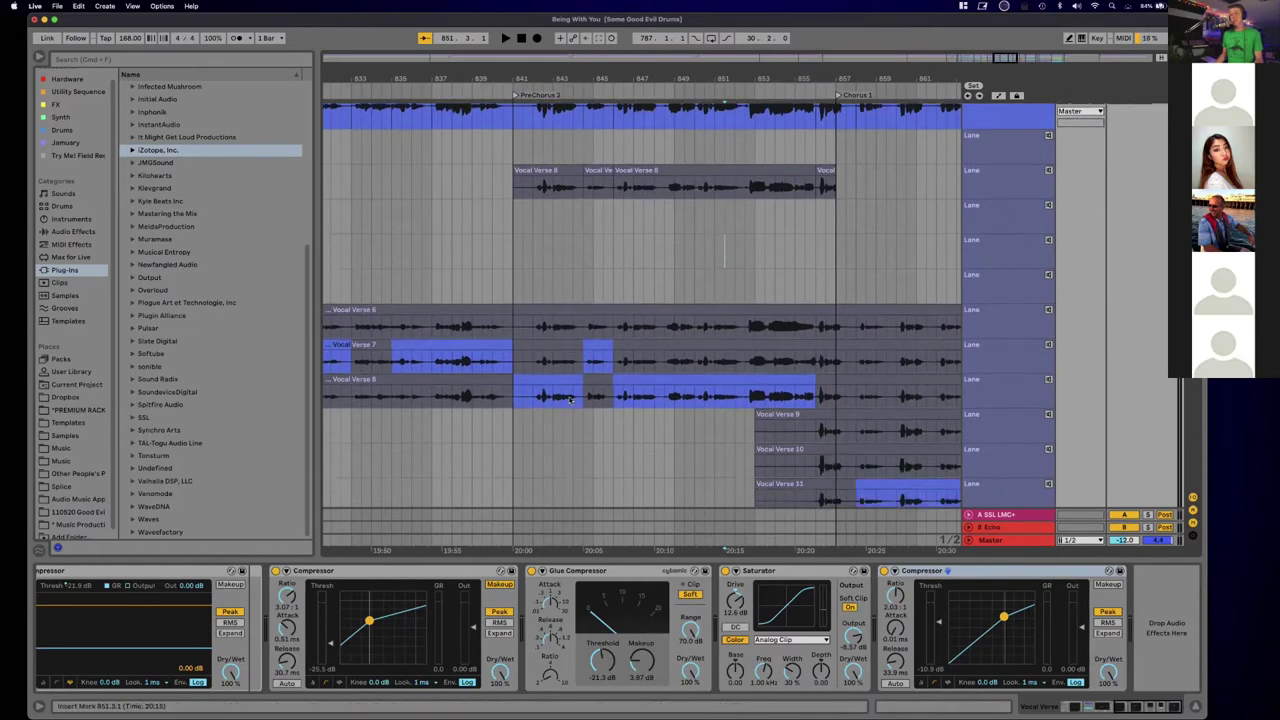
scroll(567, 401, "down", 5)
scroll(567, 401, "up", 7)
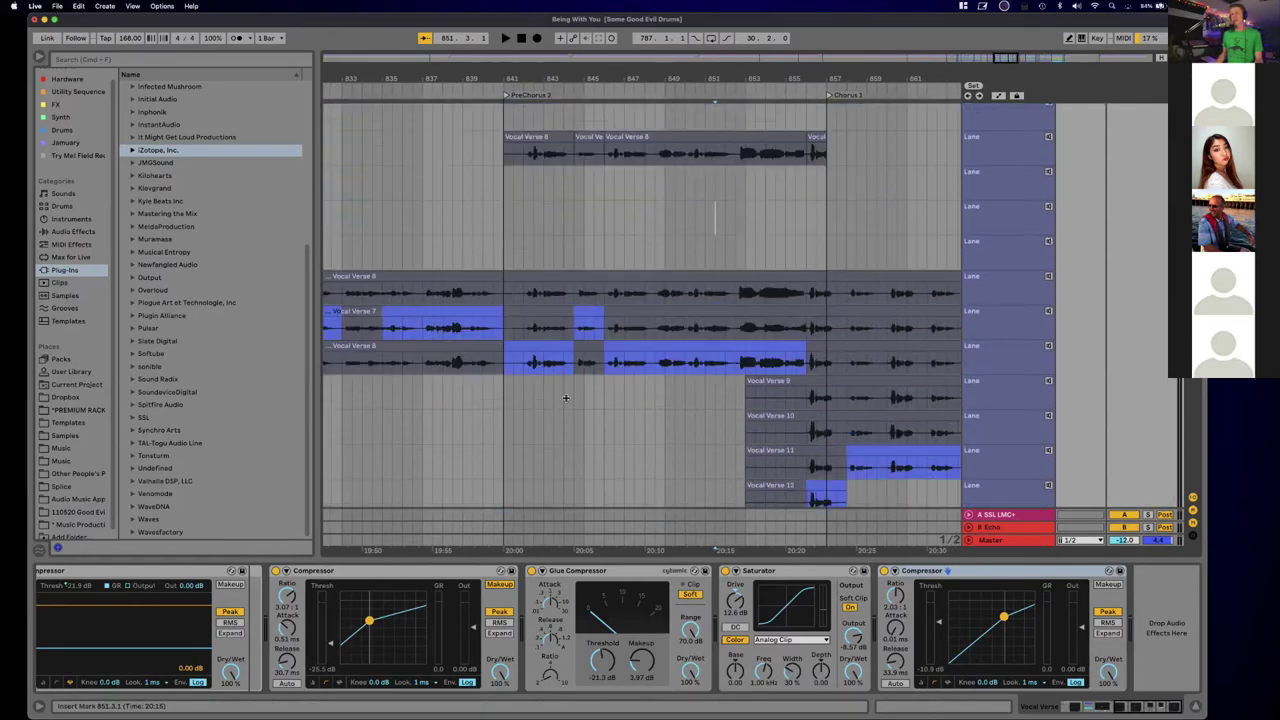
Step: Record a short new take on the second Vocal Verse track from the start of PreChorus 2, over the existing comp
scroll(567, 401, "up", 2)
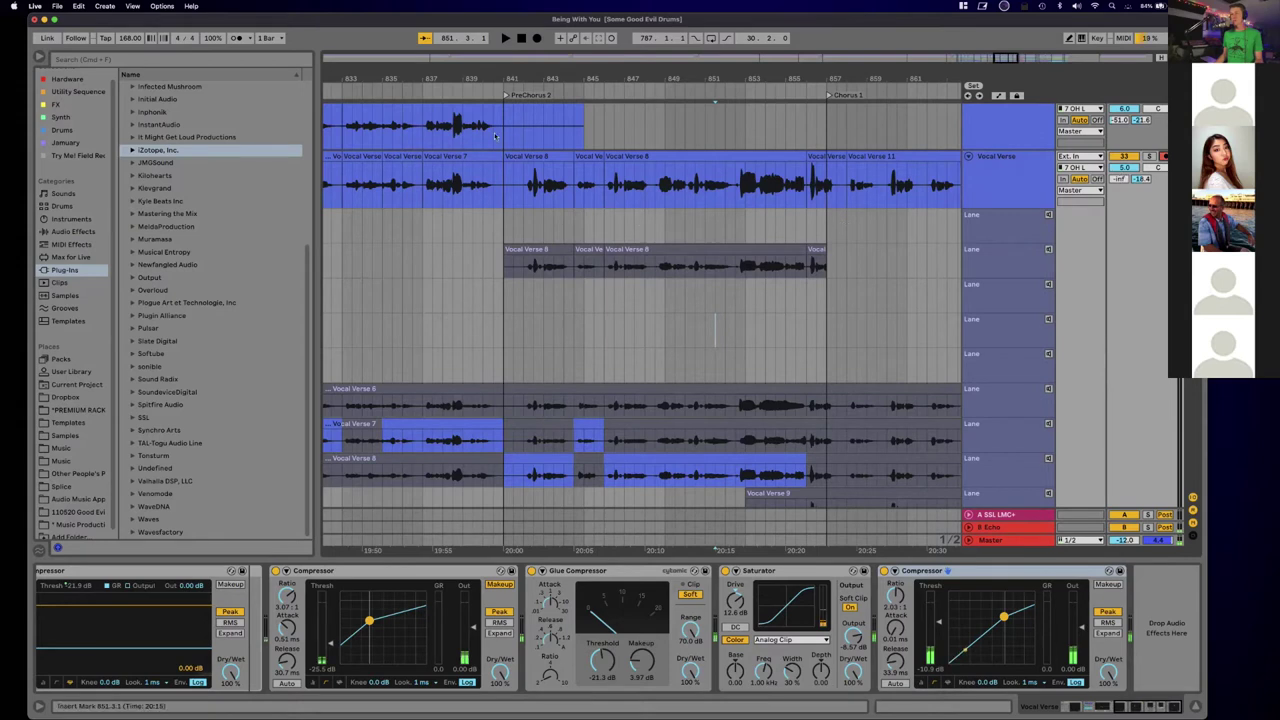
scroll(494, 170, "down", 1)
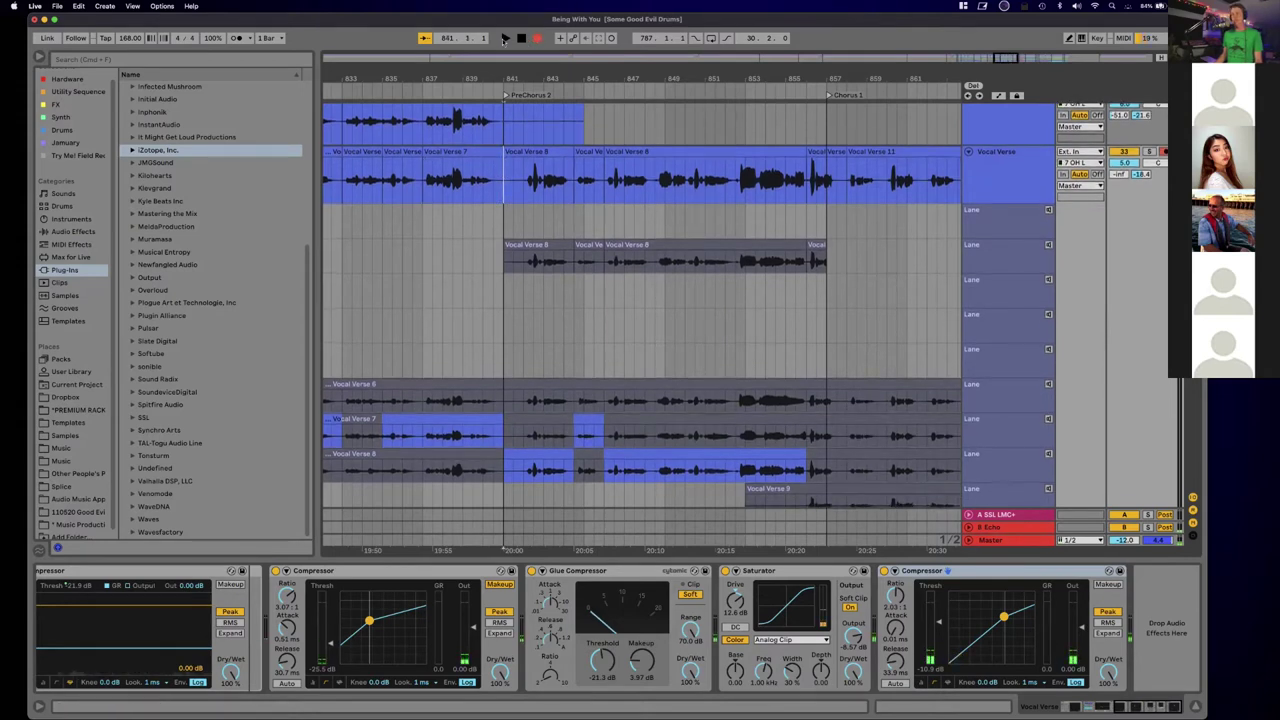
left_click(503, 39)
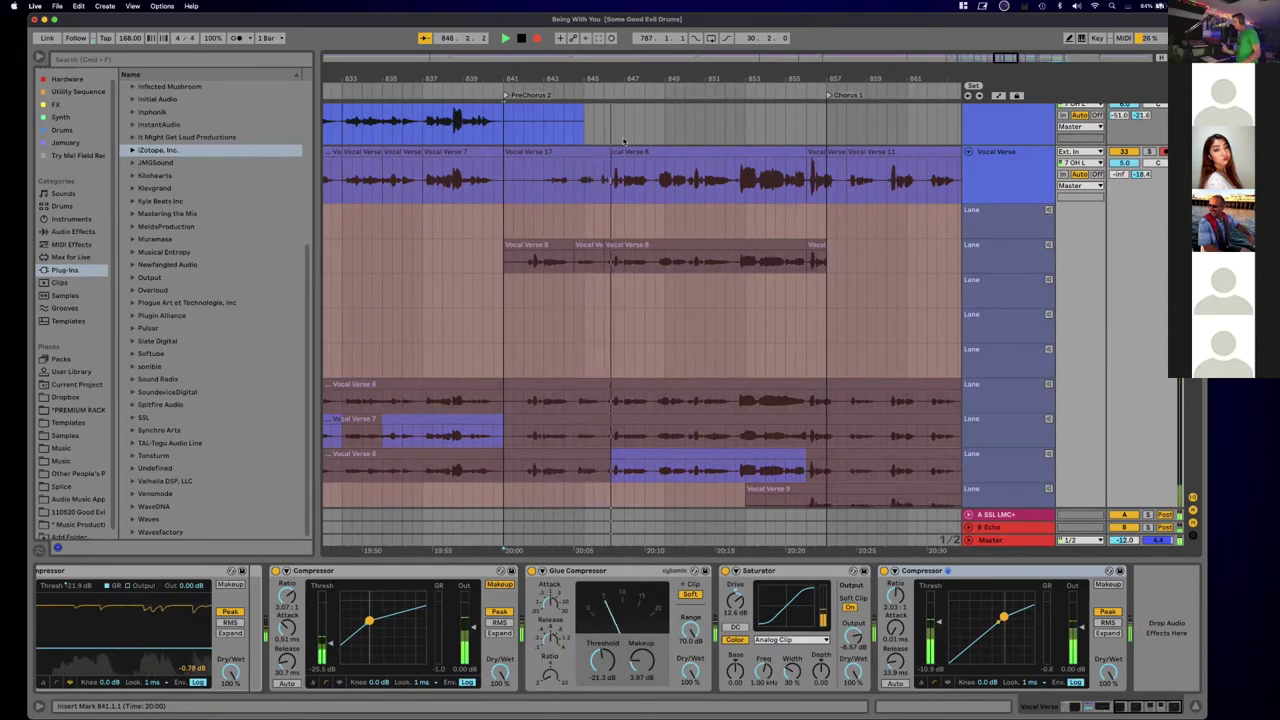
key("space")
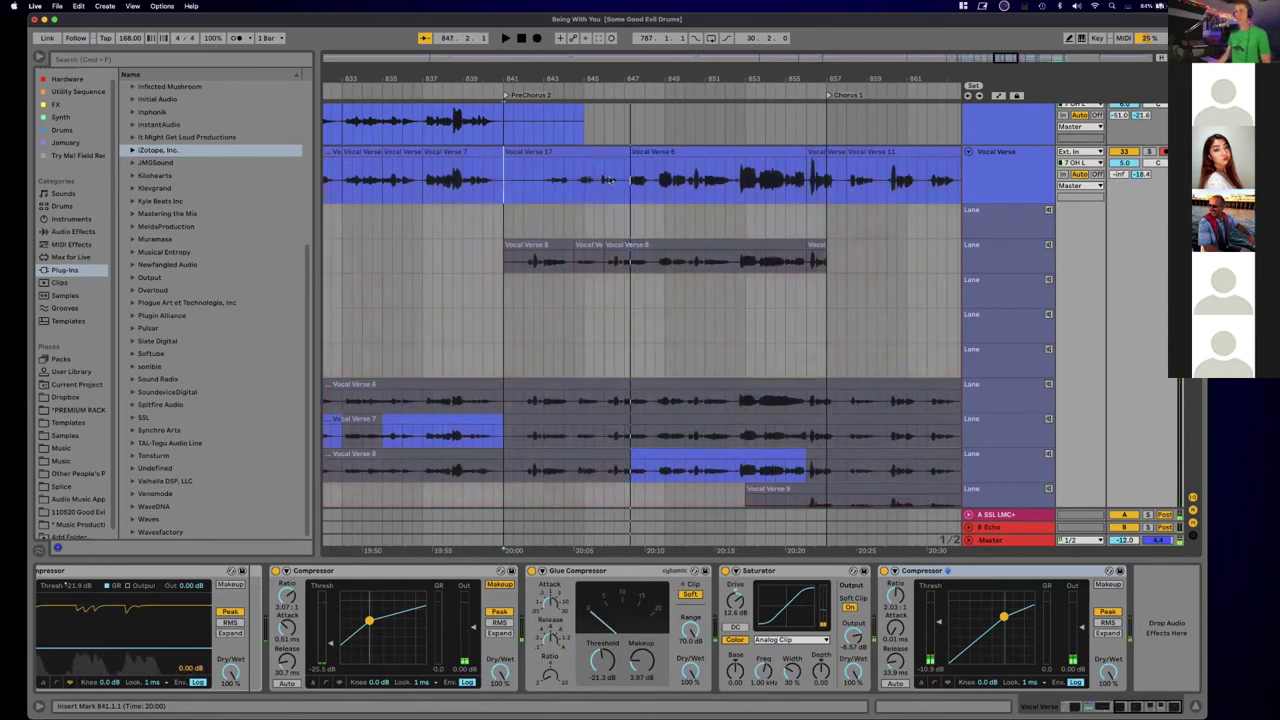
Step: Select the newly recorded PreChorus 2 take and switch auditioning of the saved comp lane on and back off
left_click(589, 151)
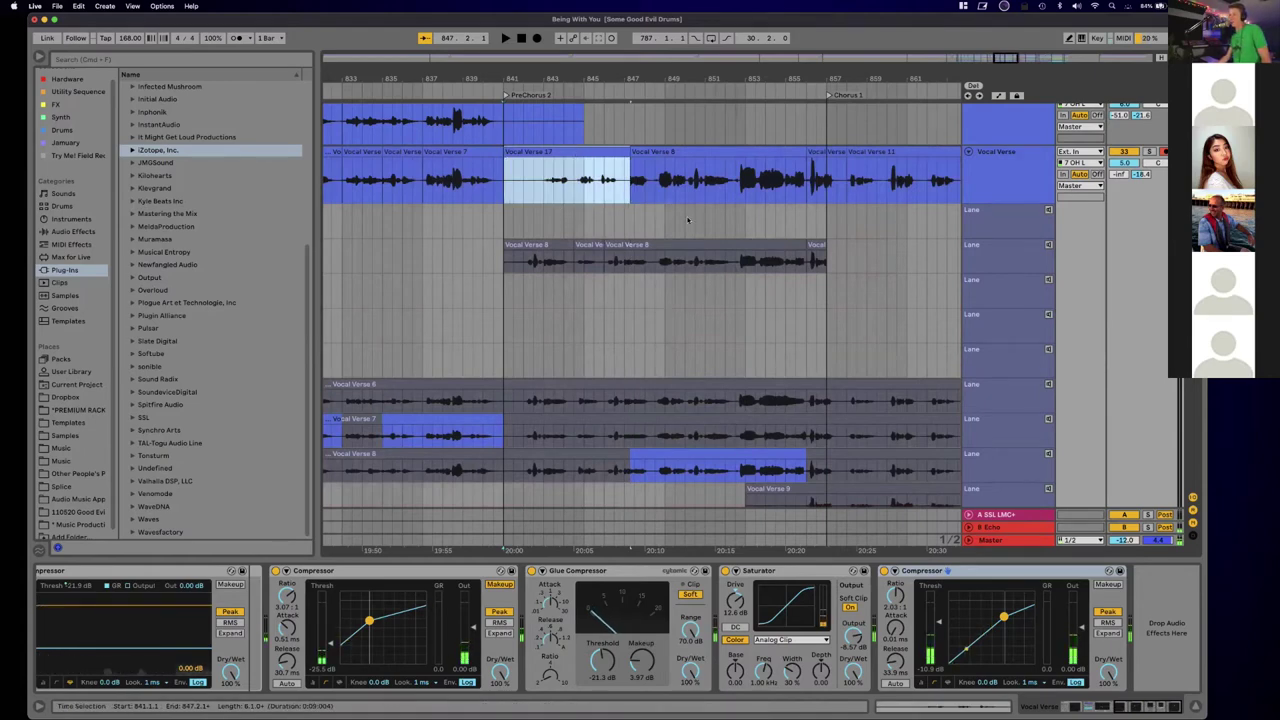
scroll(556, 453, "down", 3)
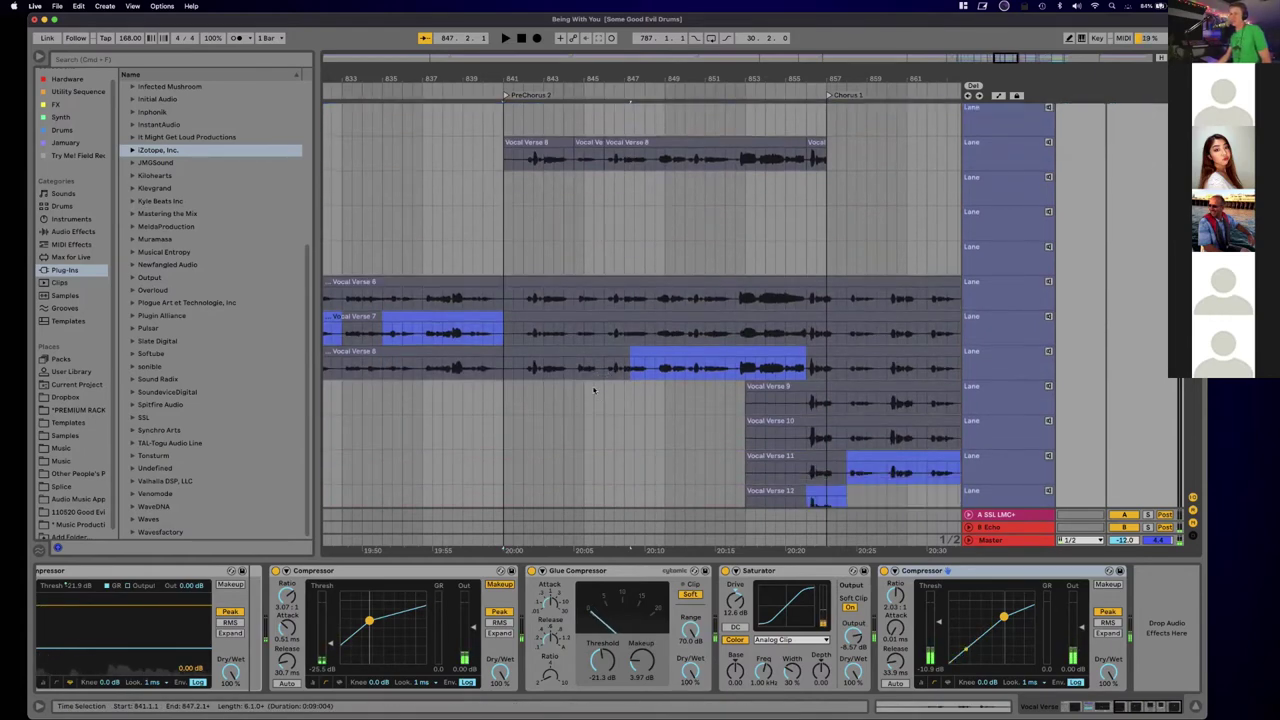
scroll(593, 390, "up", 2)
left_click(576, 200)
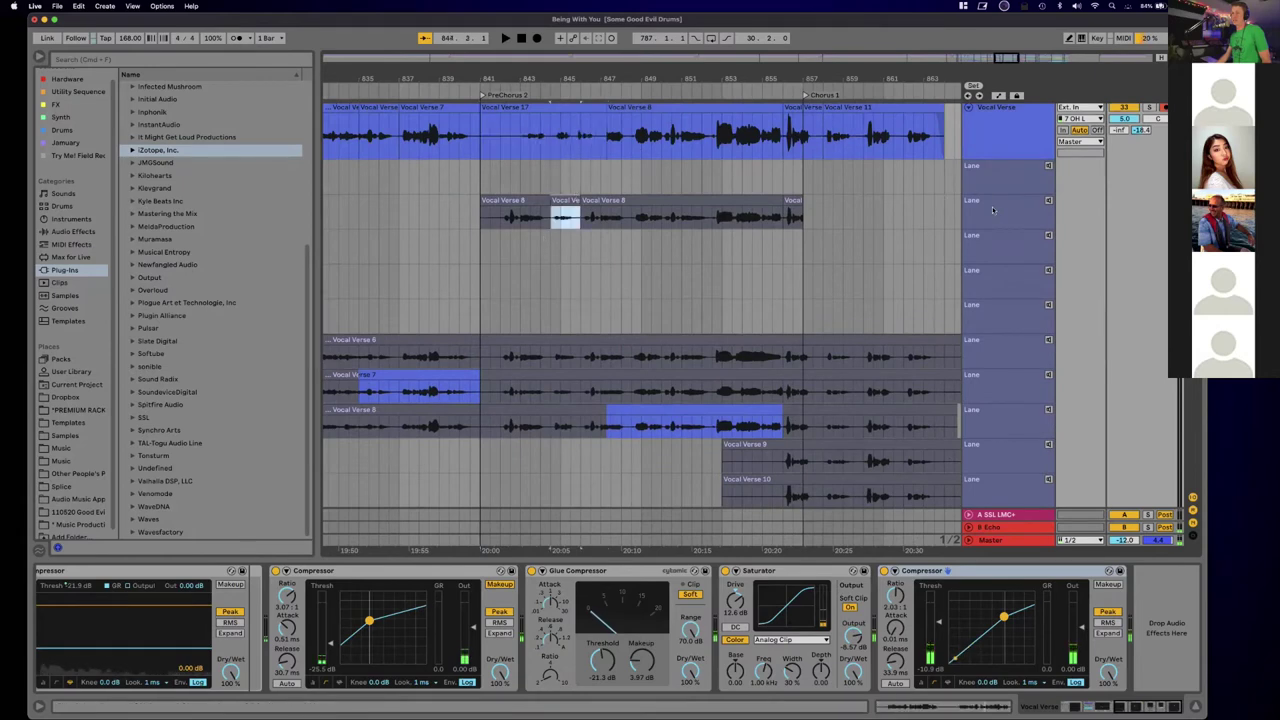
left_click(1048, 200)
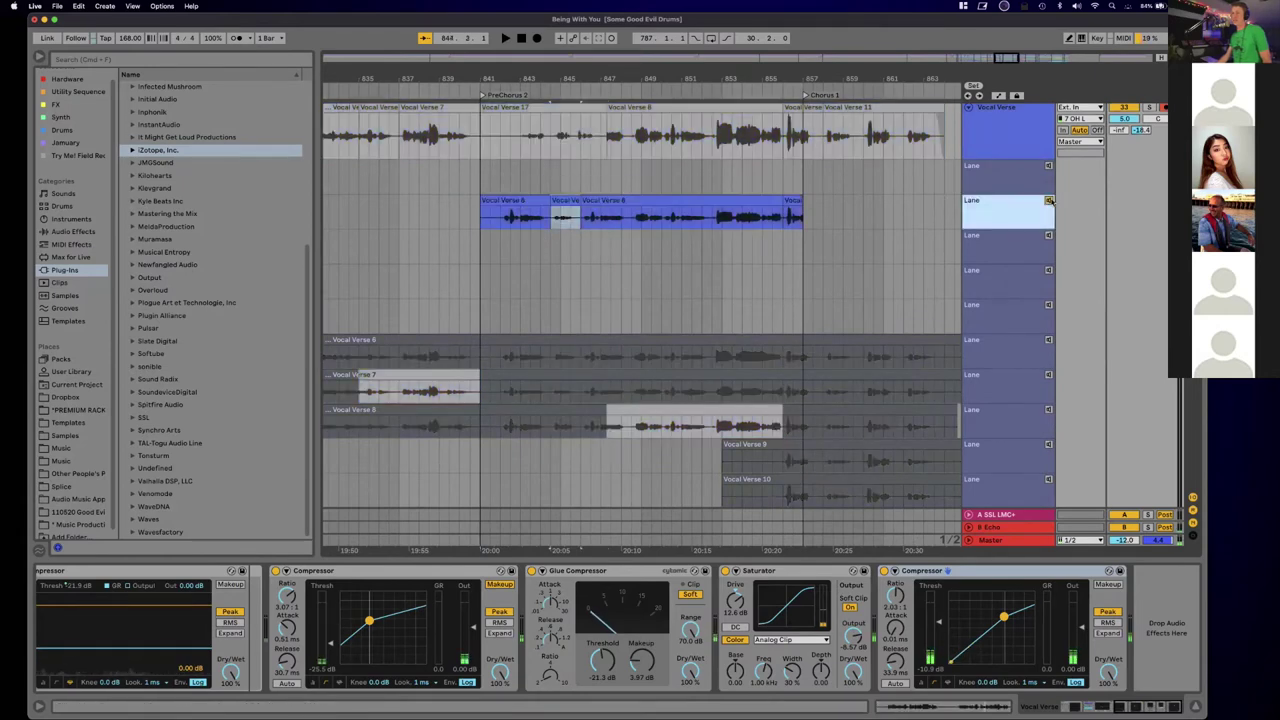
left_click(1049, 201)
Step: Compare the saved comp's clips with the new recording's lane beneath the other Vocal Verse takes
left_click(792, 202)
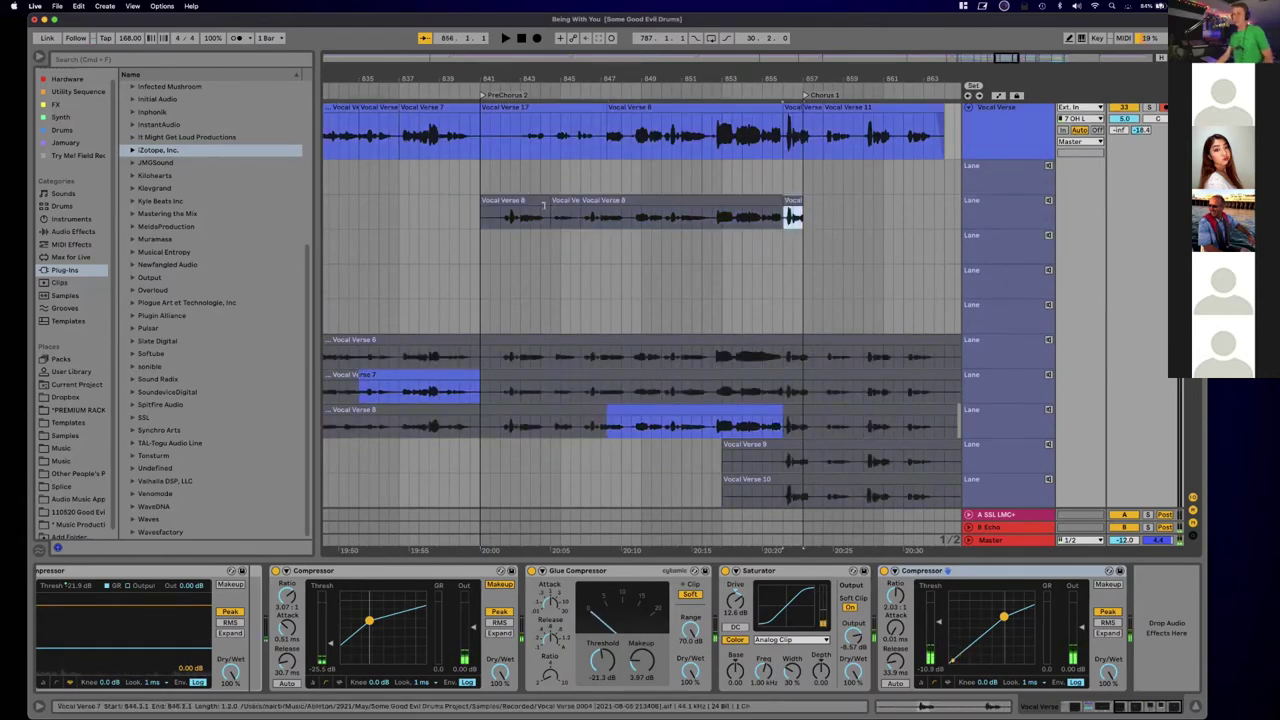
scroll(570, 286, "down", 5)
scroll(570, 286, "down", 5)
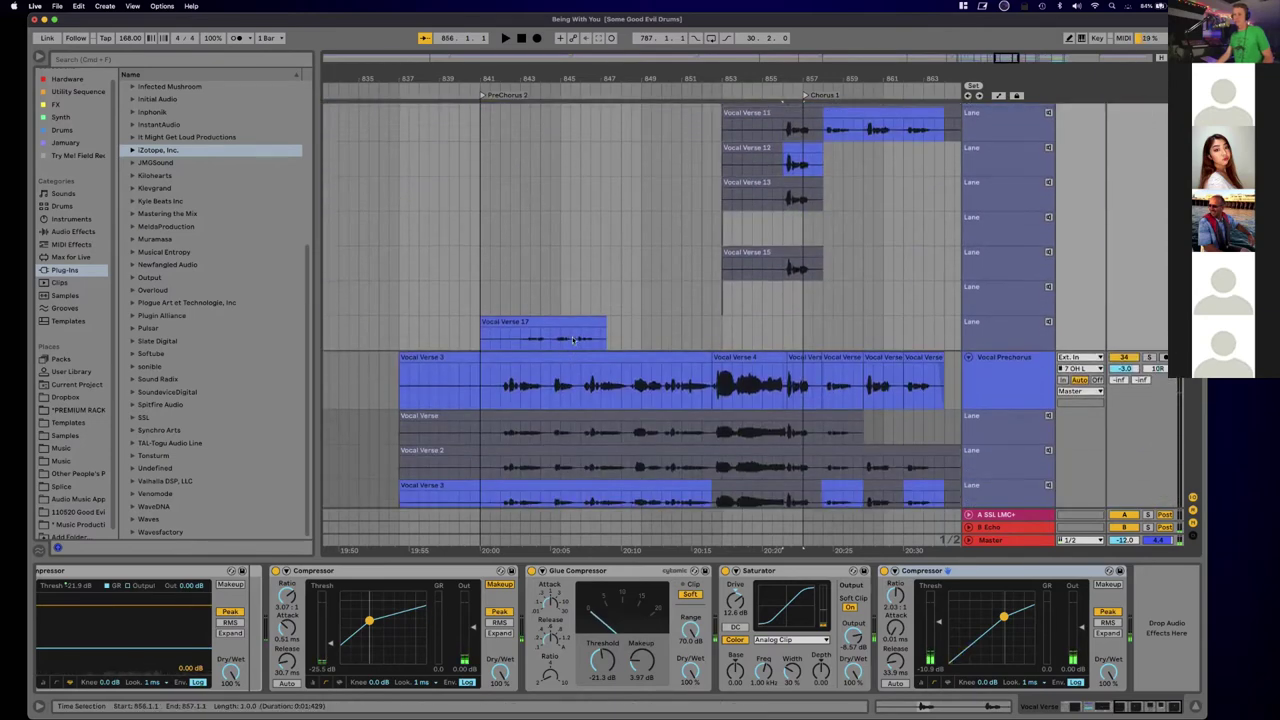
scroll(573, 339, "up", 8)
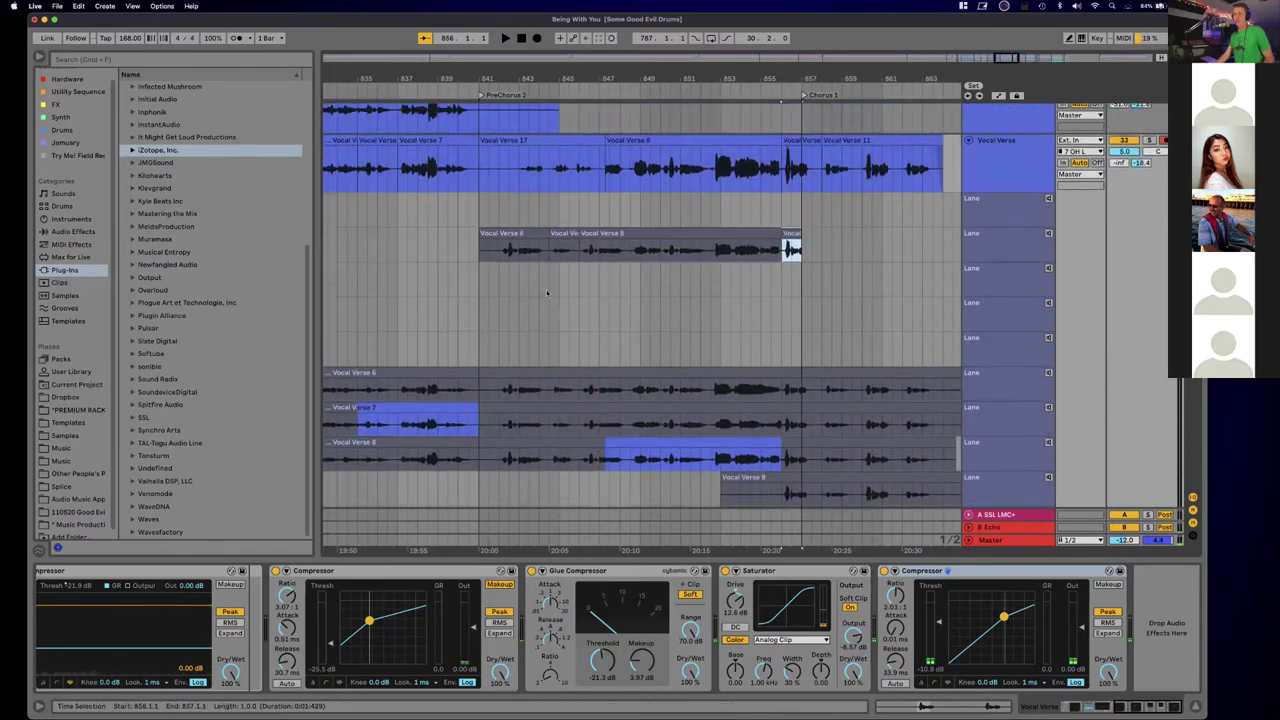
Step: Select all the saved comp clips in the second lane across PreChorus 2 and send them back to the main Vocal Verse comp
left_click(522, 236)
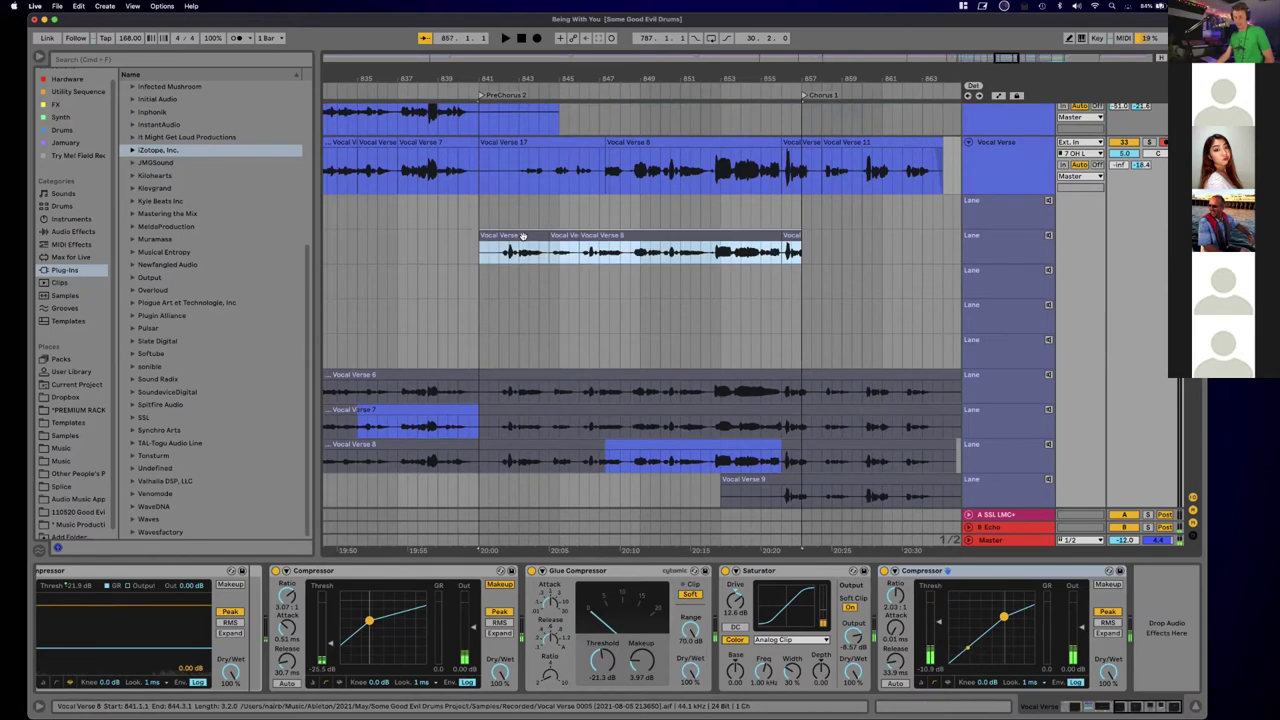
left_click(522, 236)
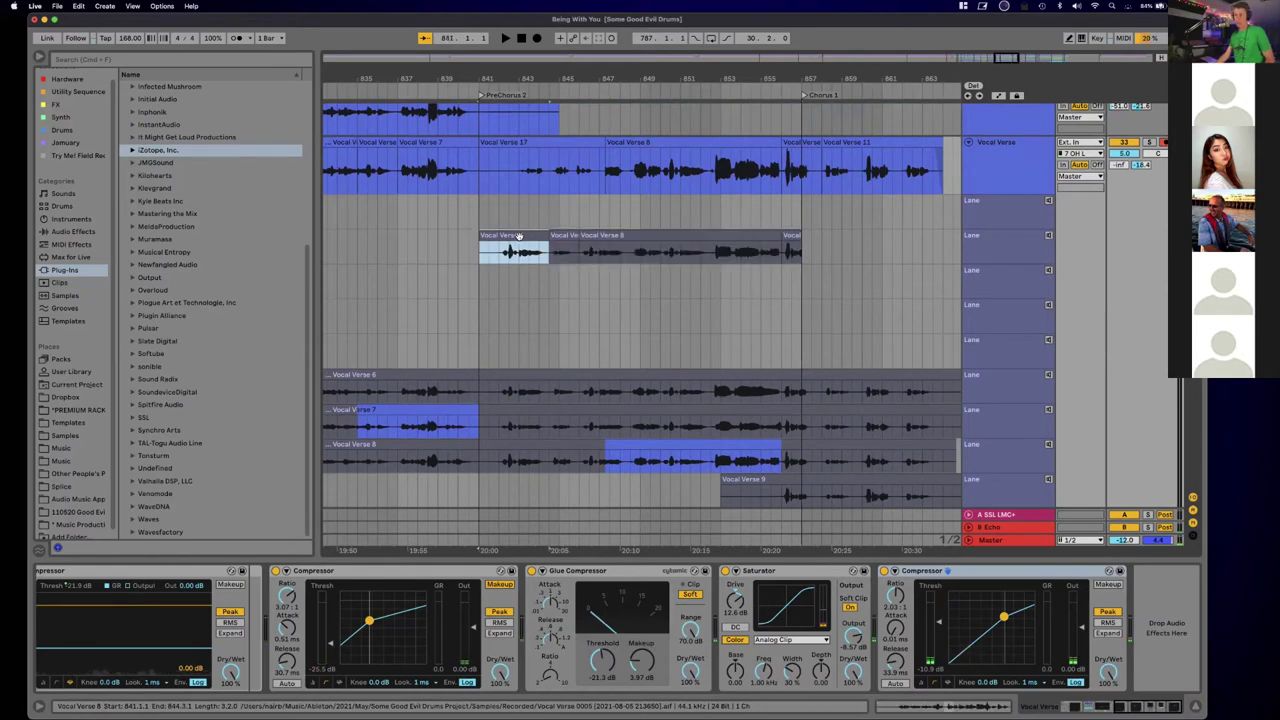
left_click(787, 236, "shift")
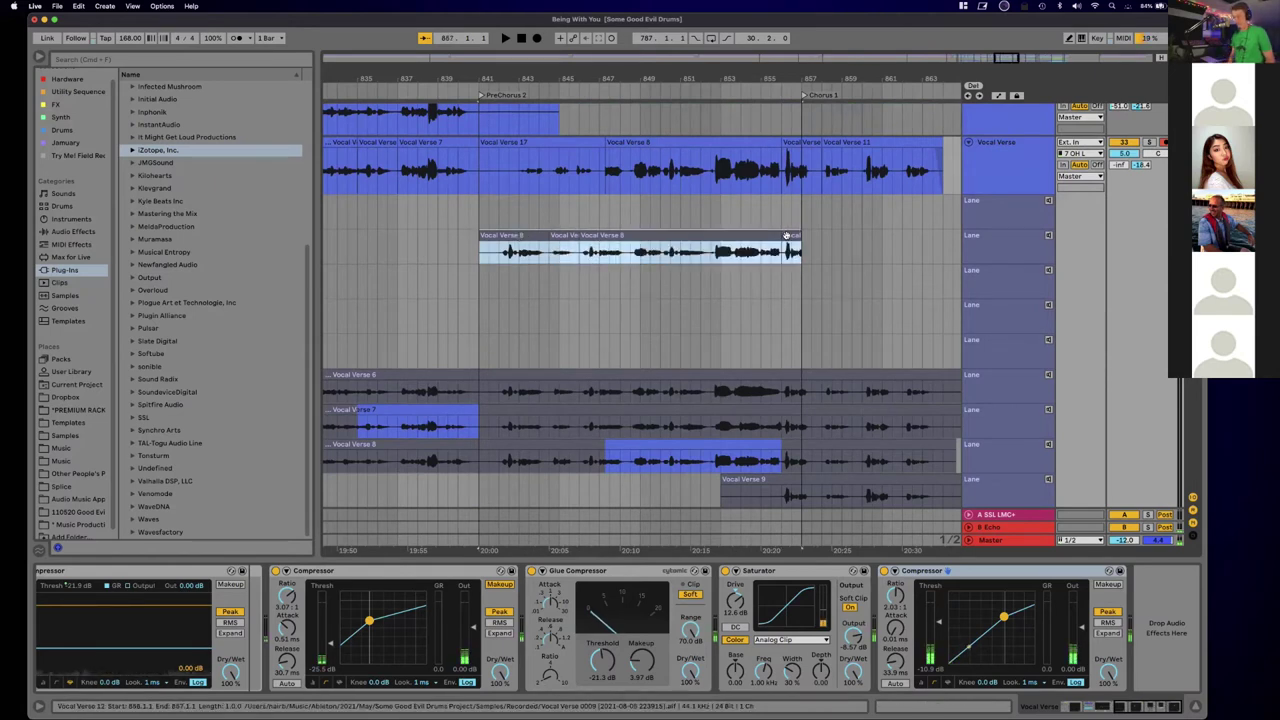
key("Return")
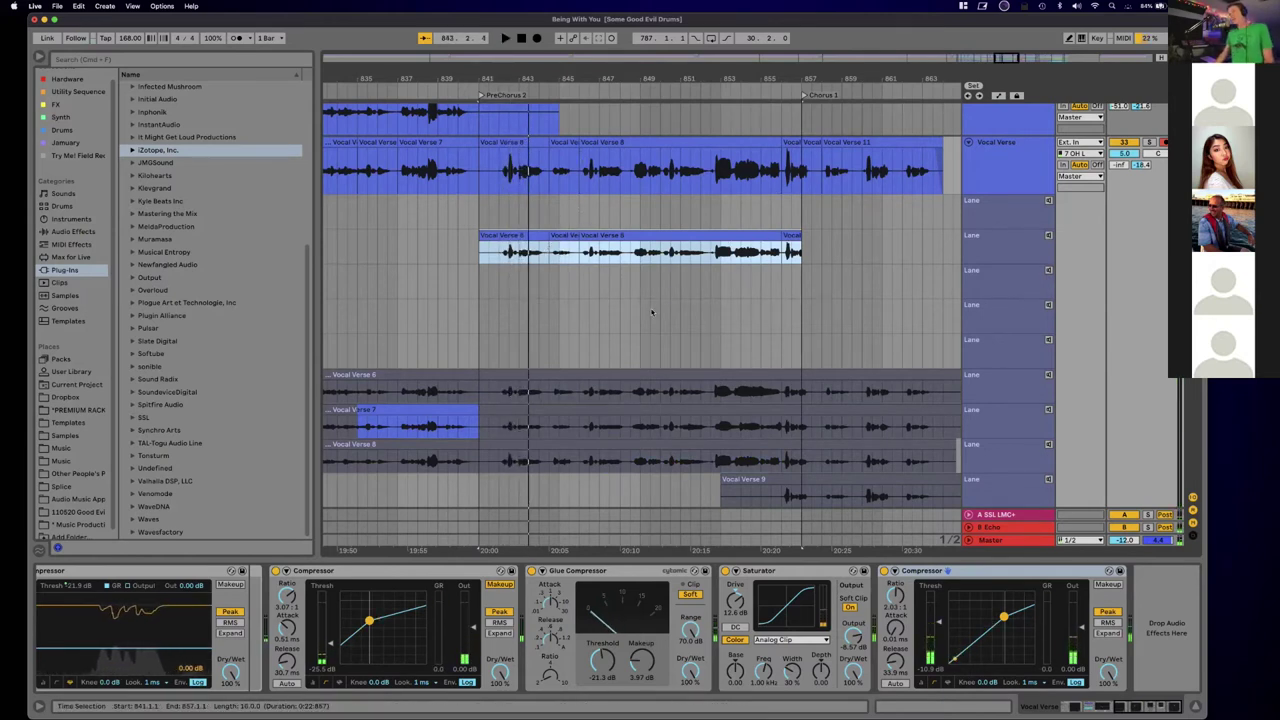
scroll(604, 328, "down", 5)
scroll(694, 294, "right", 5)
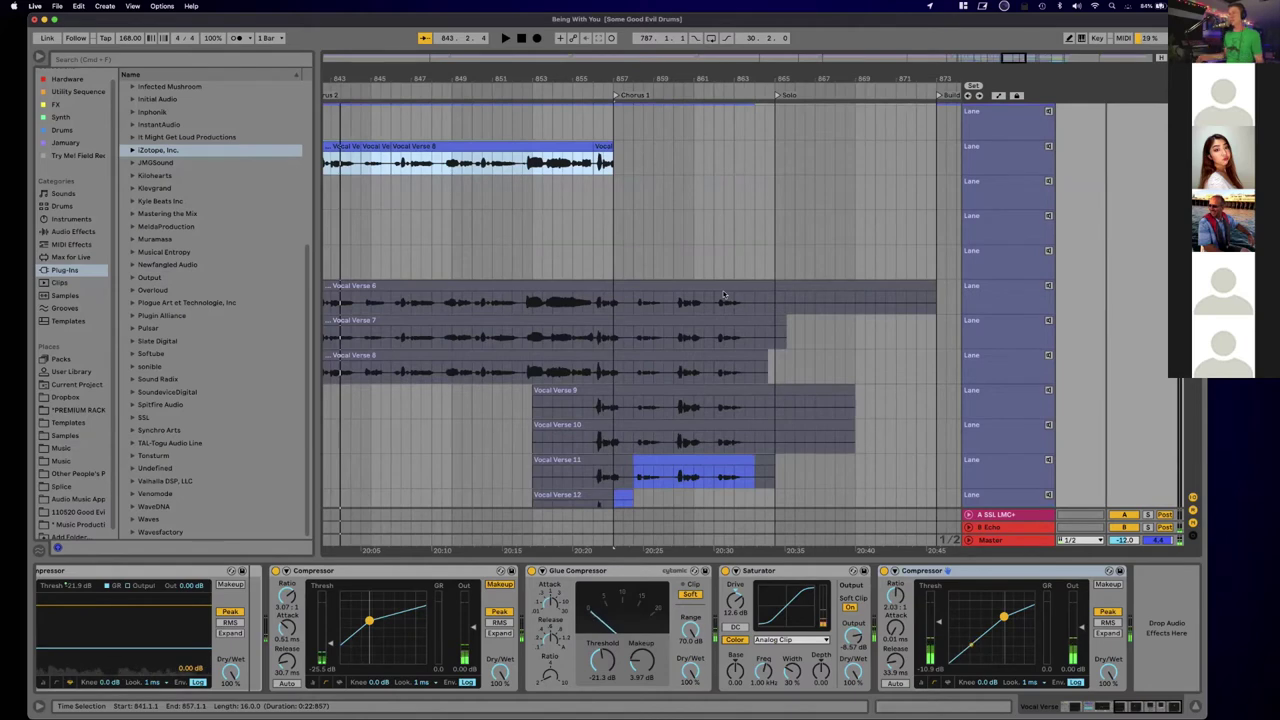
scroll(732, 284, "up", 5)
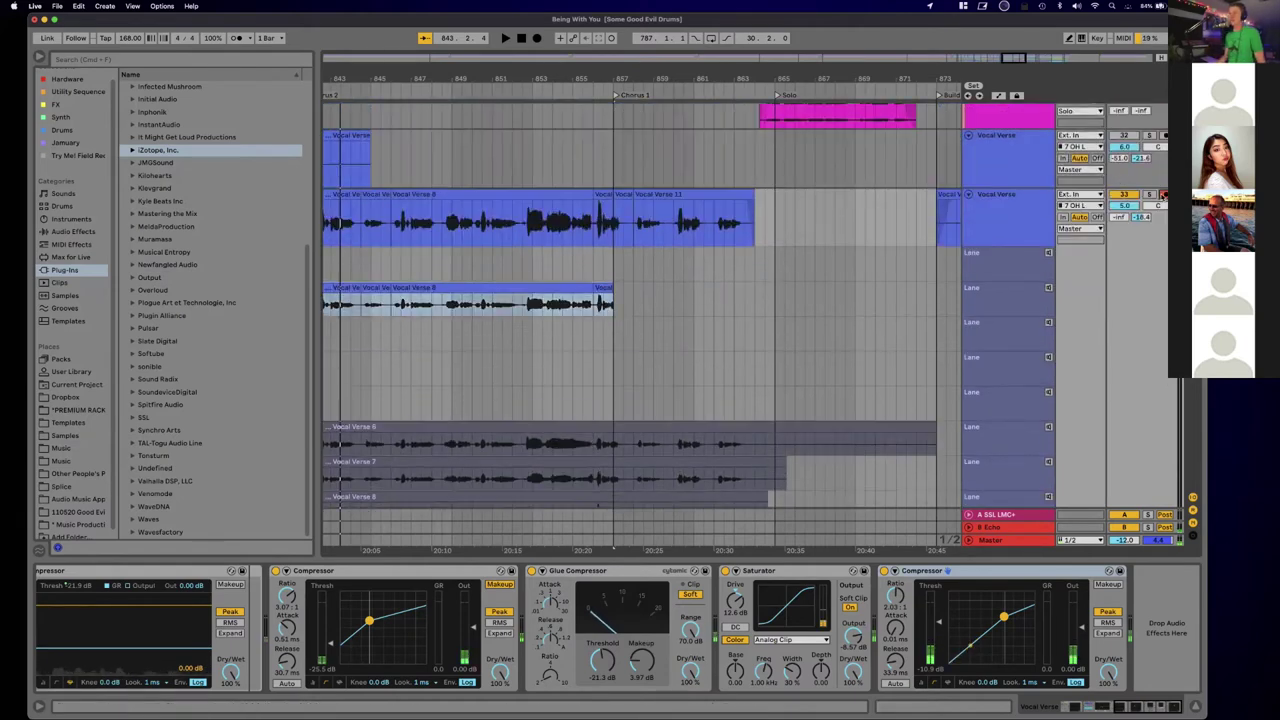
Step: Place the A#1 SLOW sample in the empty take lane below the Vocal Verse lane clips, inside PreChorus 2
scroll(506, 258, "left", 5)
scroll(506, 258, "left", 4)
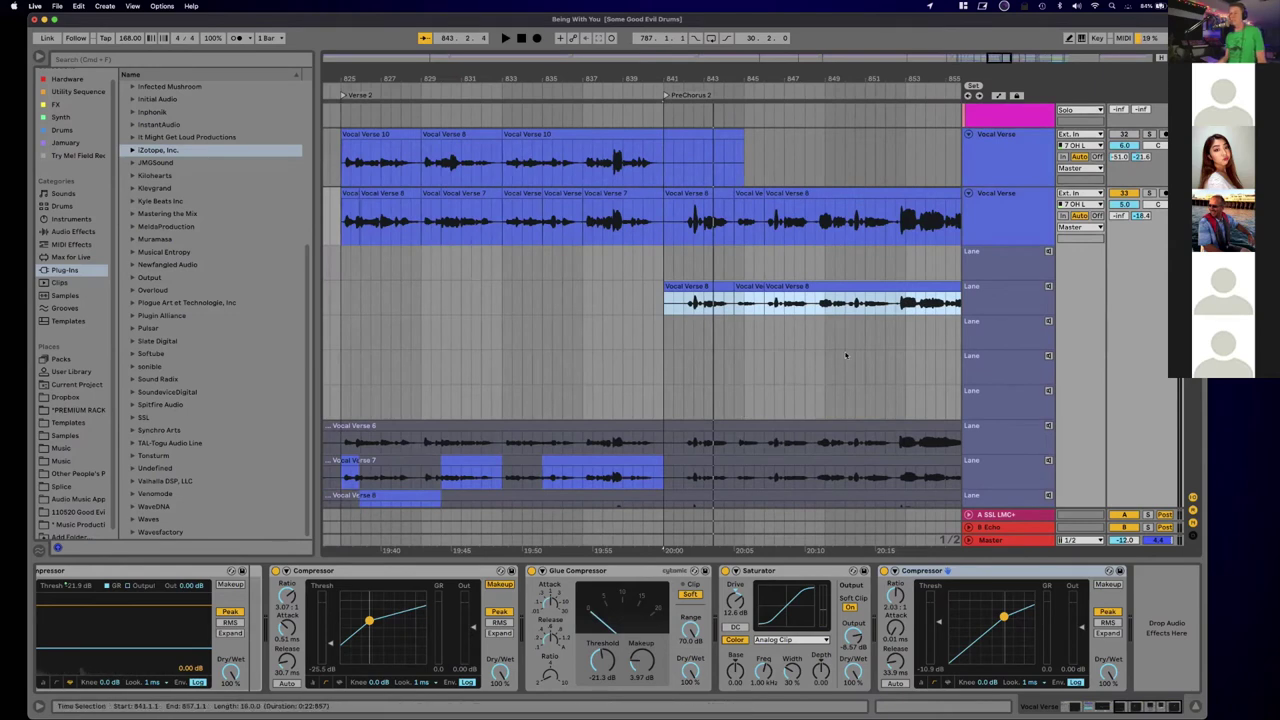
scroll(845, 355, "right", 3)
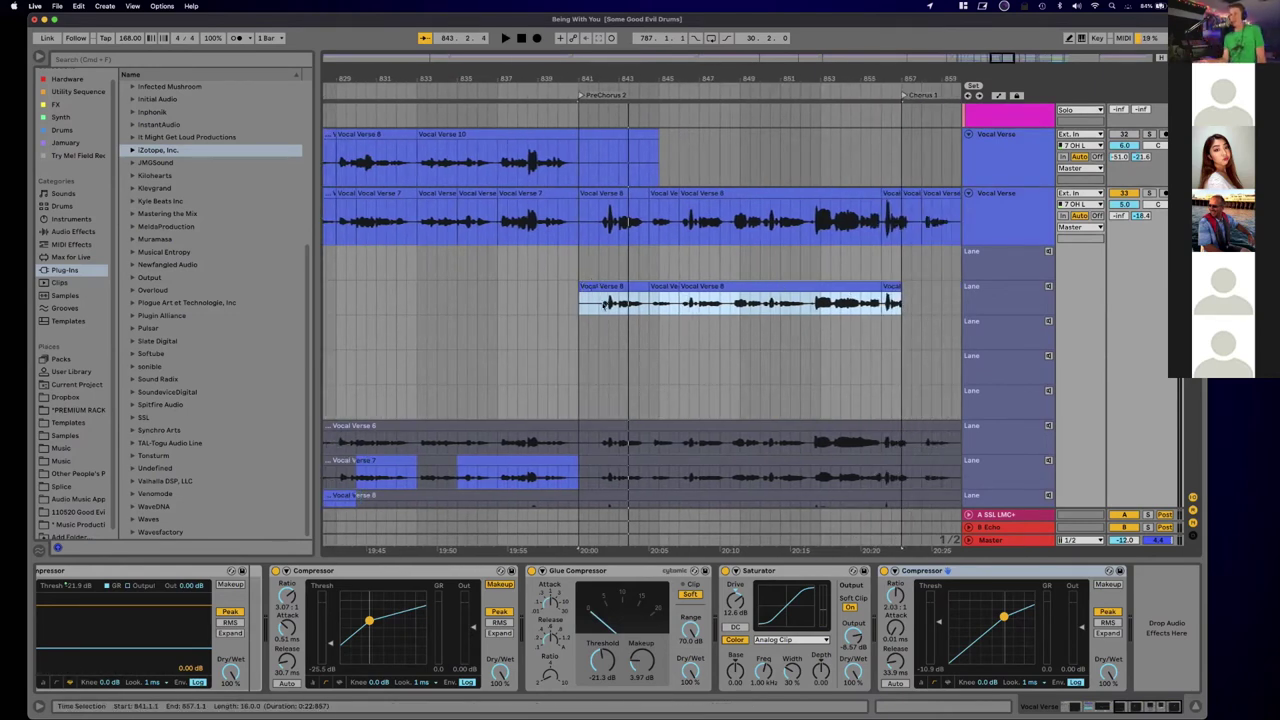
scroll(641, 300, "right", 2)
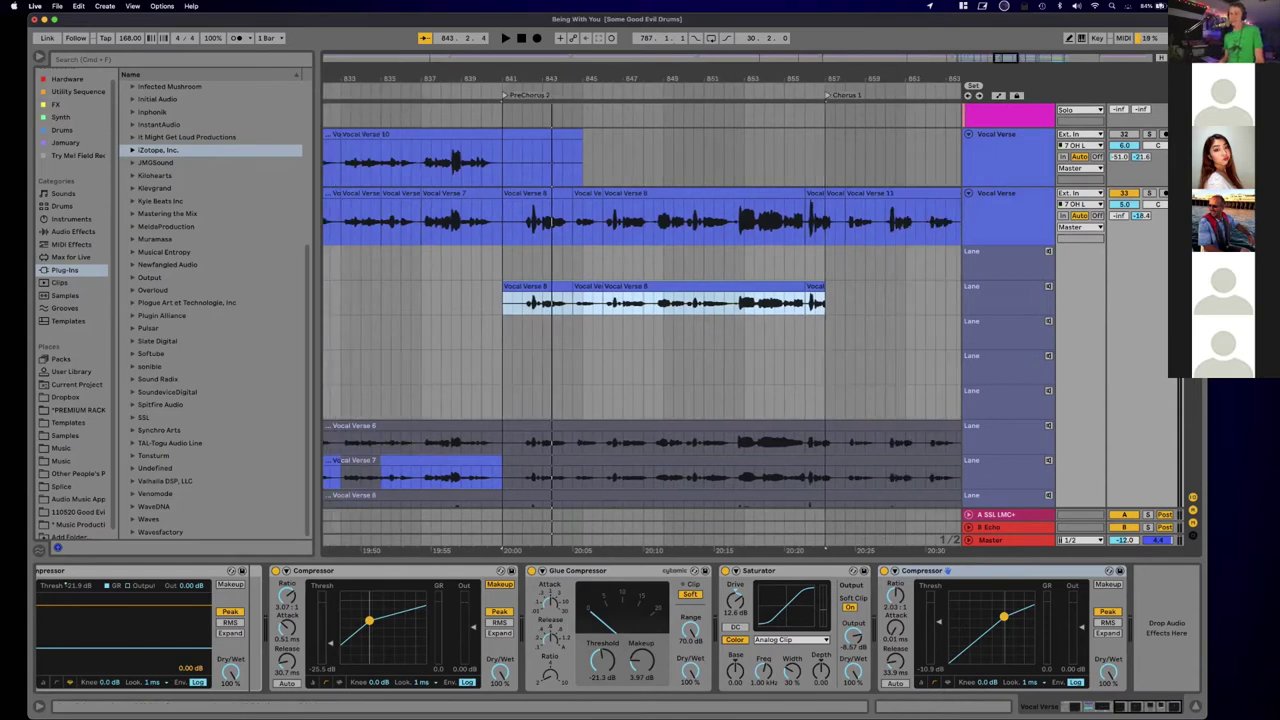
left_click(65, 296)
left_click_drag(168, 315, 1024, 360)
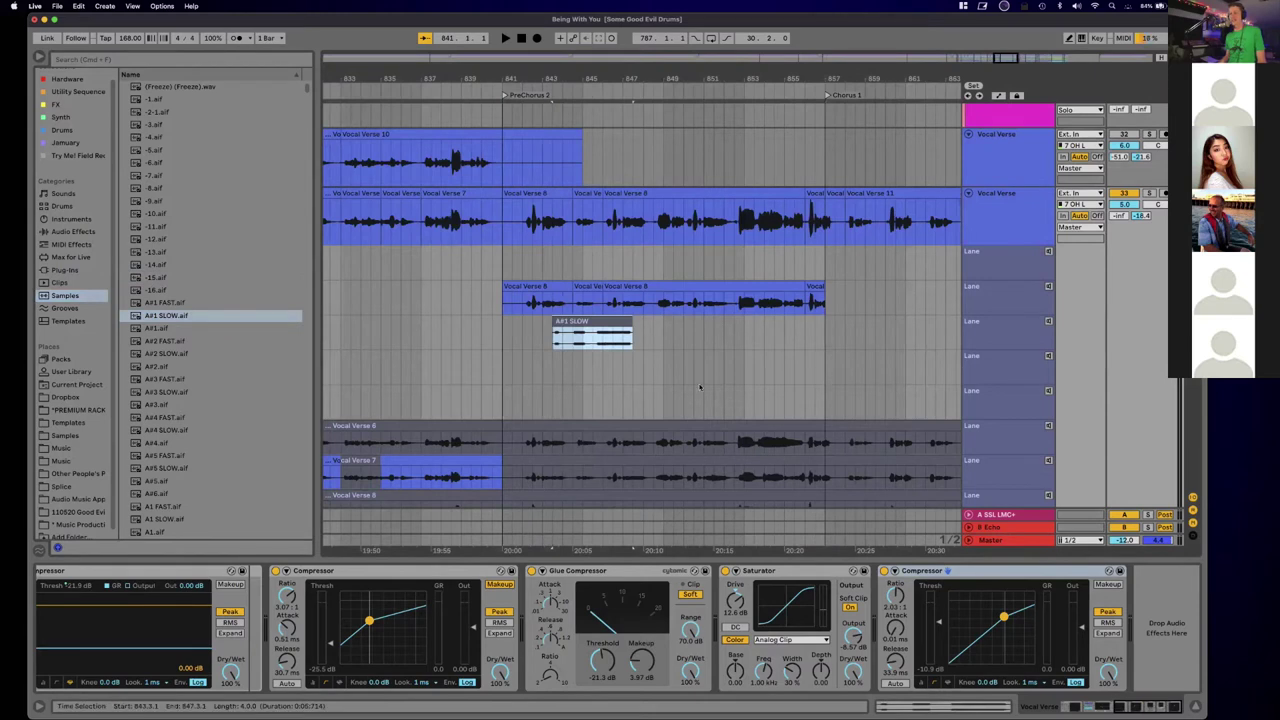
Step: Comp two short sections of the A#1 SLOW lane into the main Vocal Verse track and play the result
left_click_drag(573, 341, 585, 342)
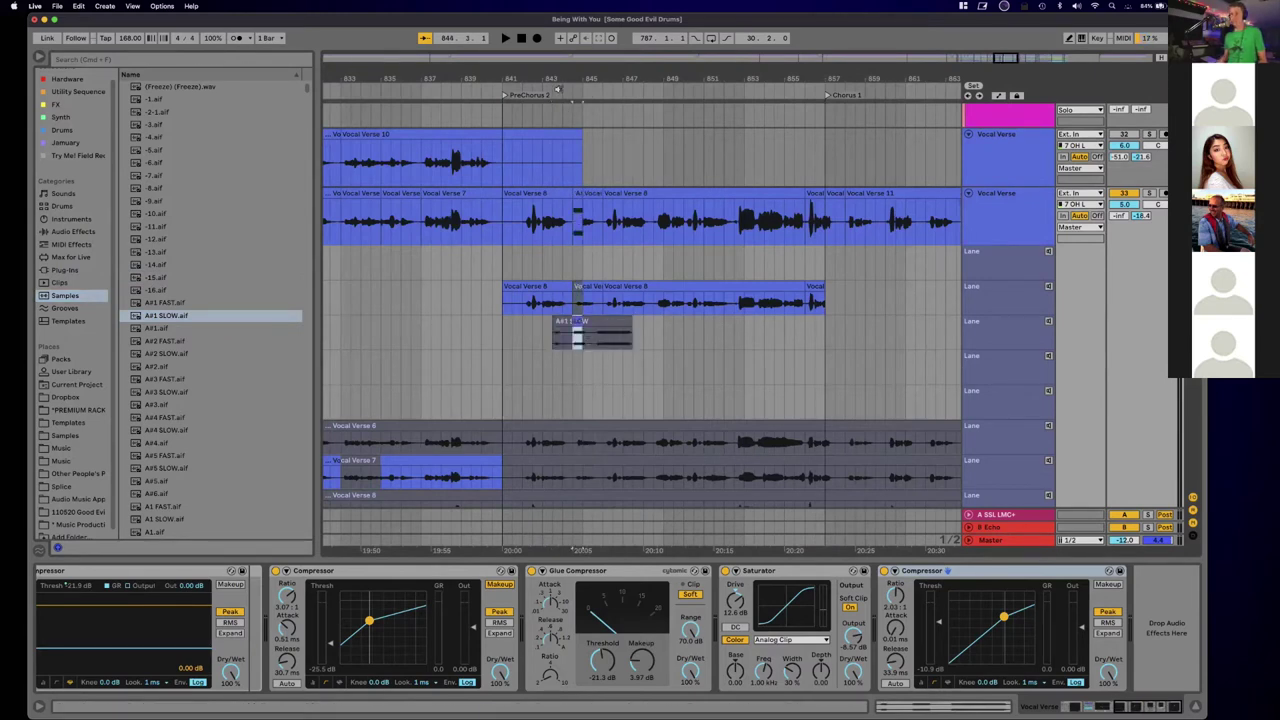
key("space")
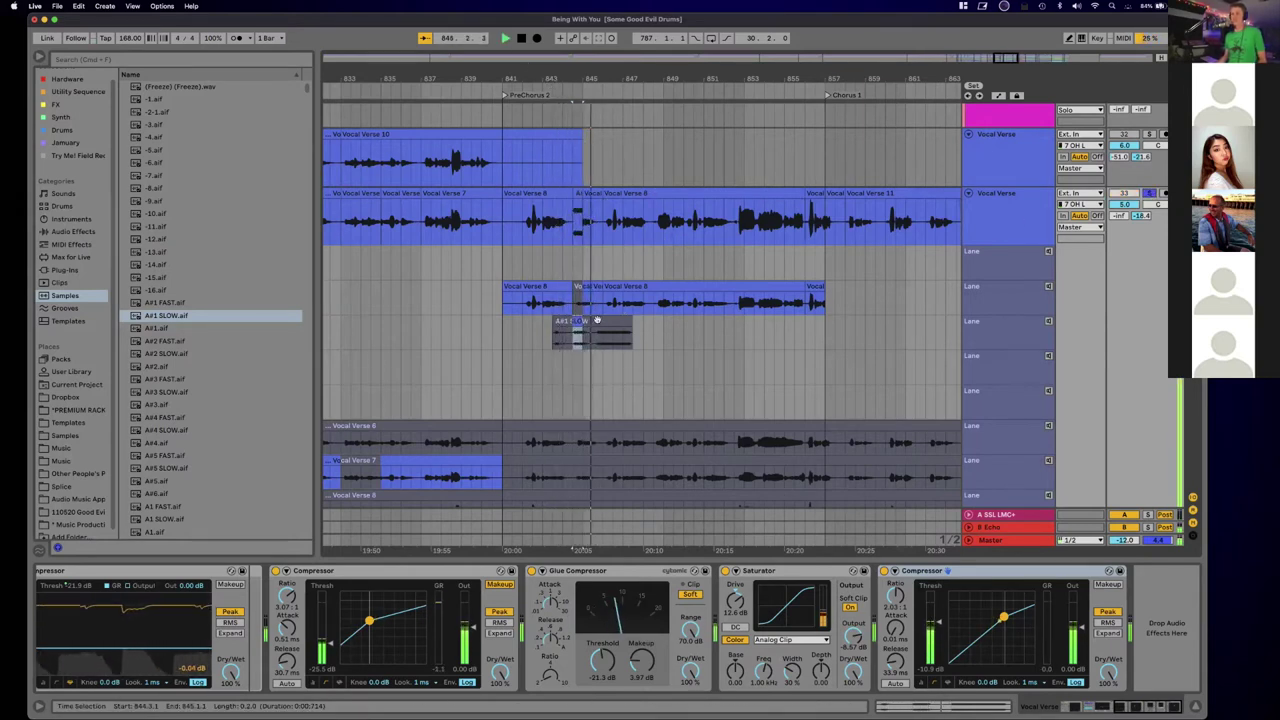
left_click_drag(603, 338, 622, 336)
key("Return")
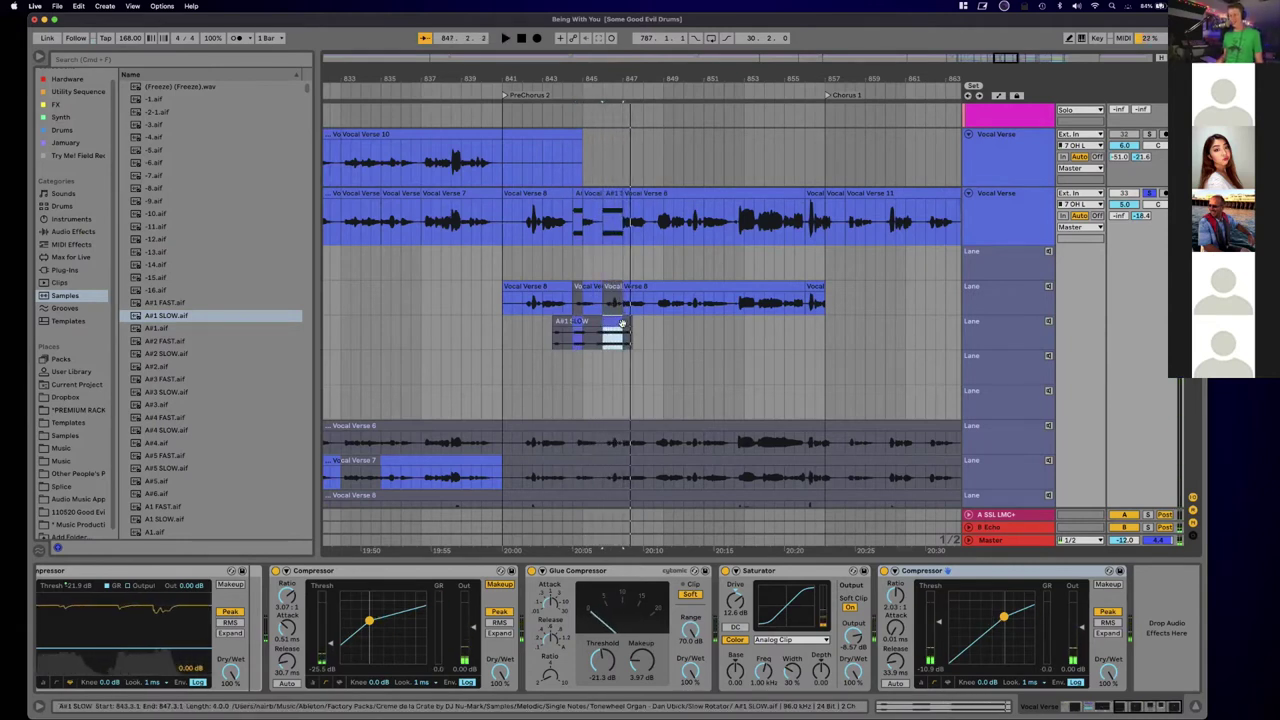
Step: Undo both comp edits and the insertion of the A#1 SLOW sample in the Vocal Verse take lane
key("super+z")
key("super+z")
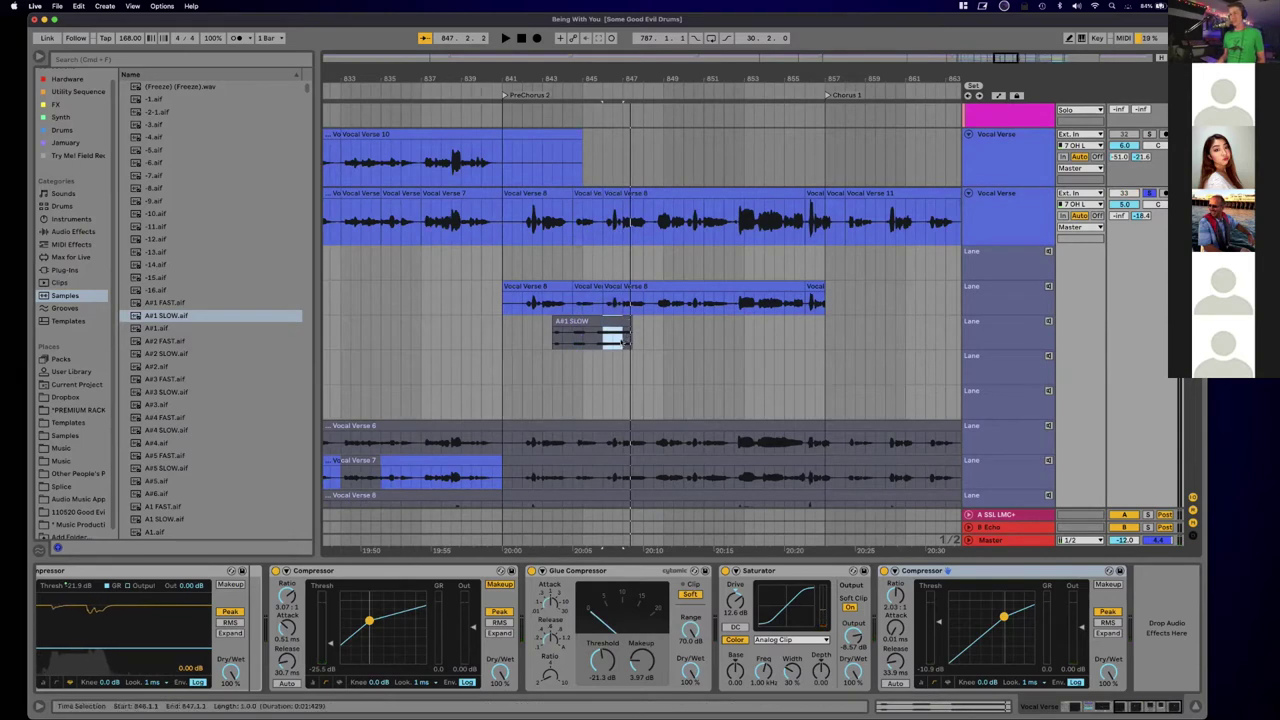
key("super+z")
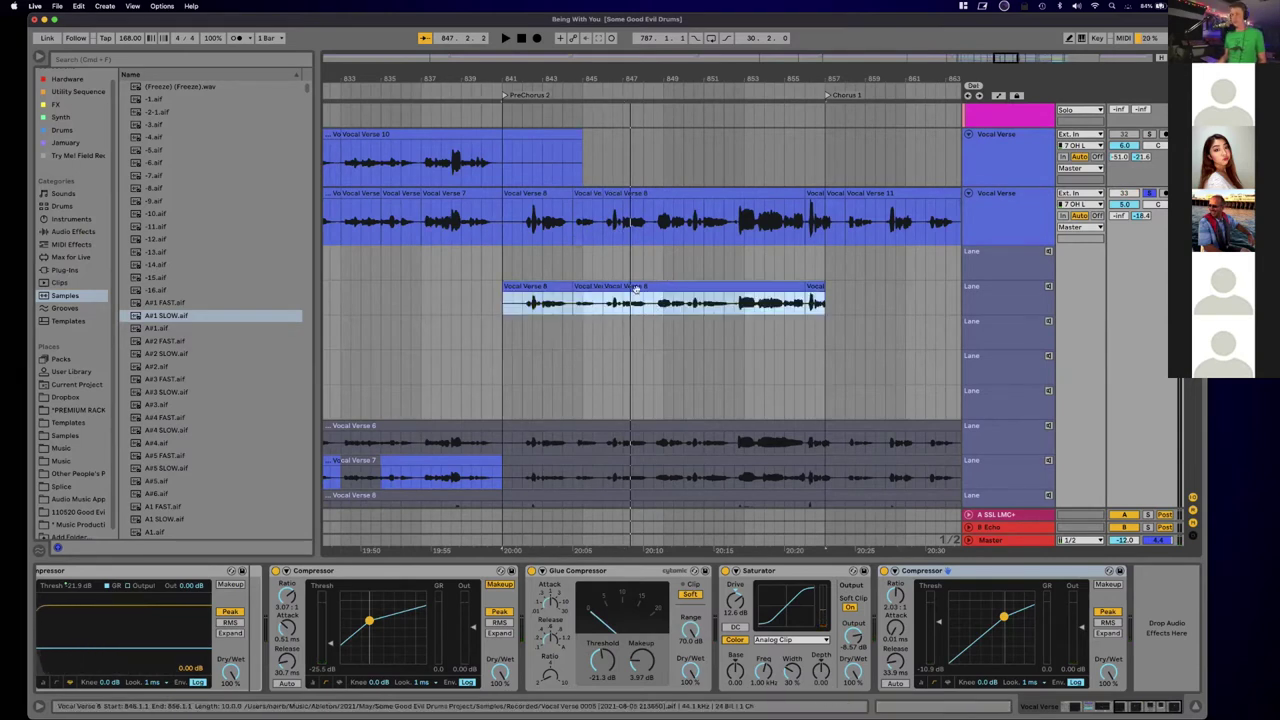
left_click(543, 362)
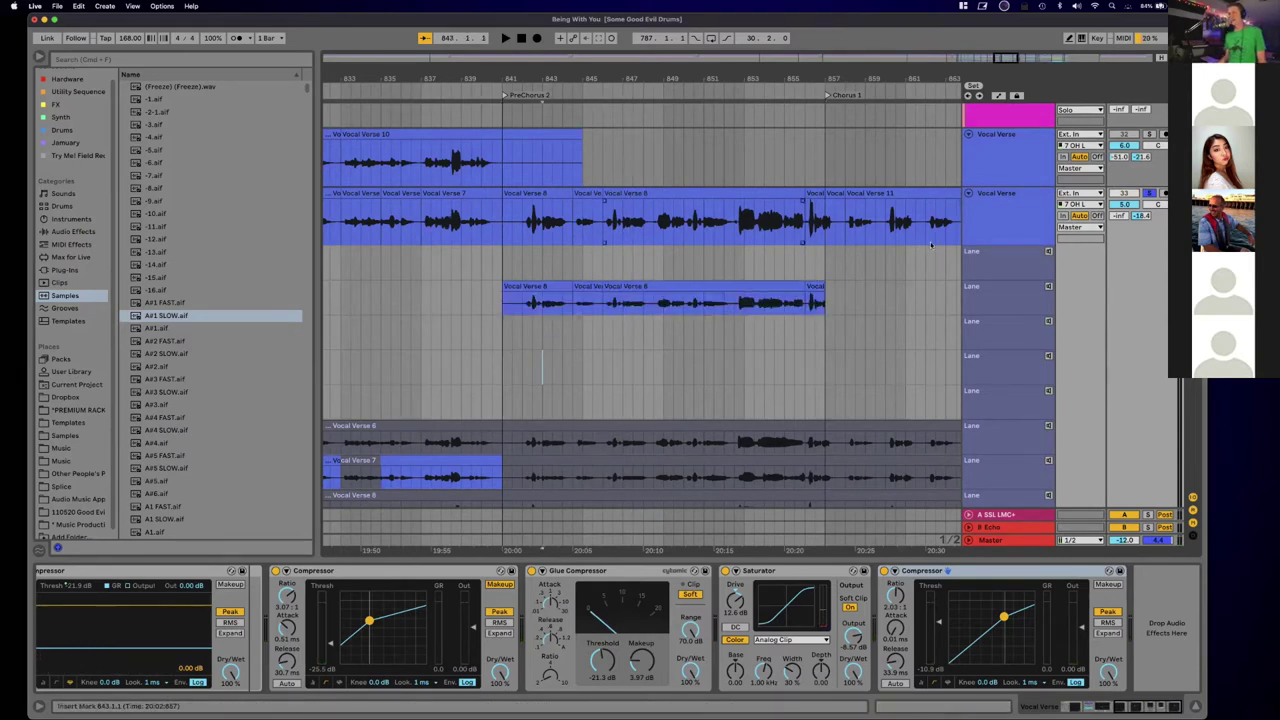
Step: Duplicate the Vocal Chorus clip of the last audio track onto a new track directly below it at bar 901
scroll(1000, 251, "down", 5)
scroll(1123, 163, "up", 7)
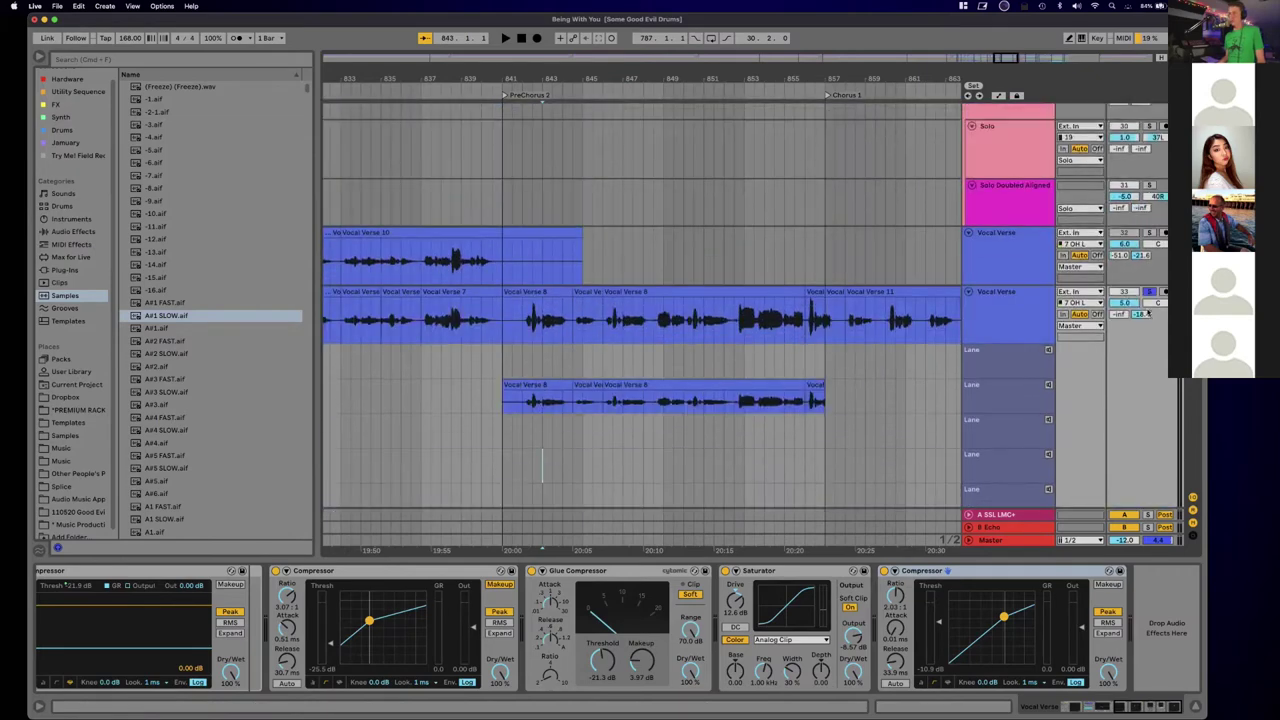
scroll(700, 319, "down", 10)
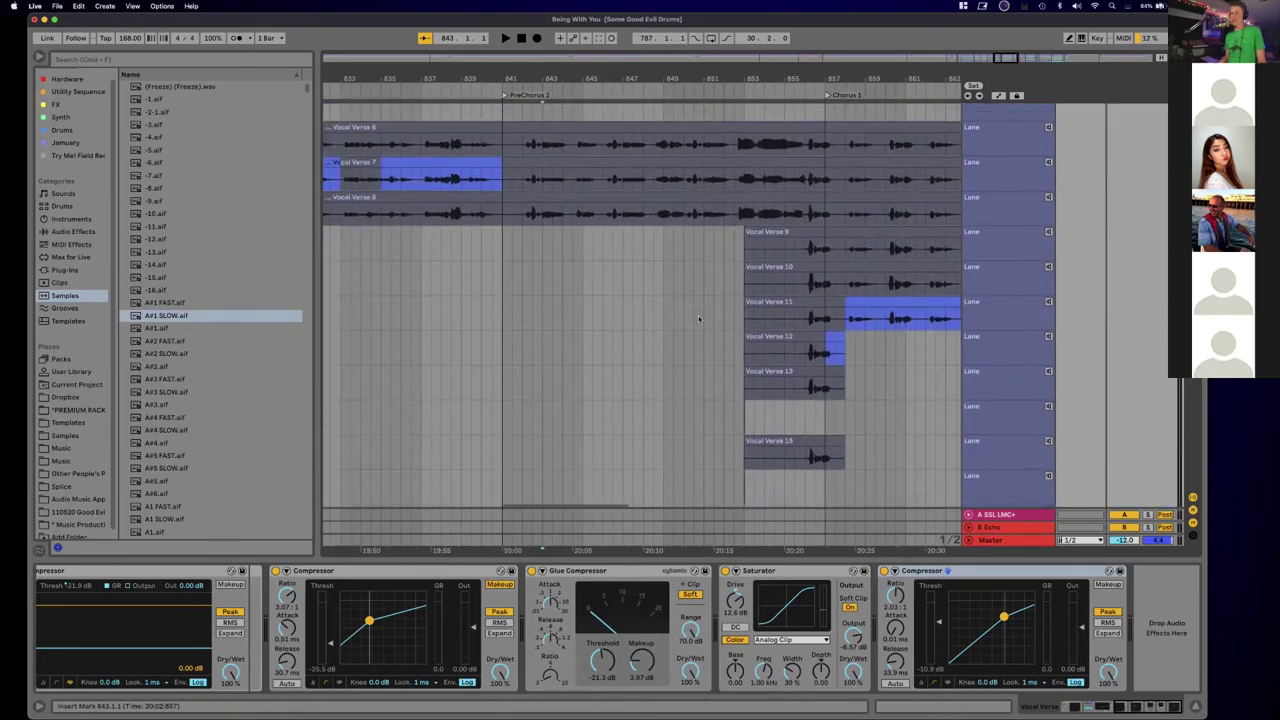
scroll(698, 318, "down", 4)
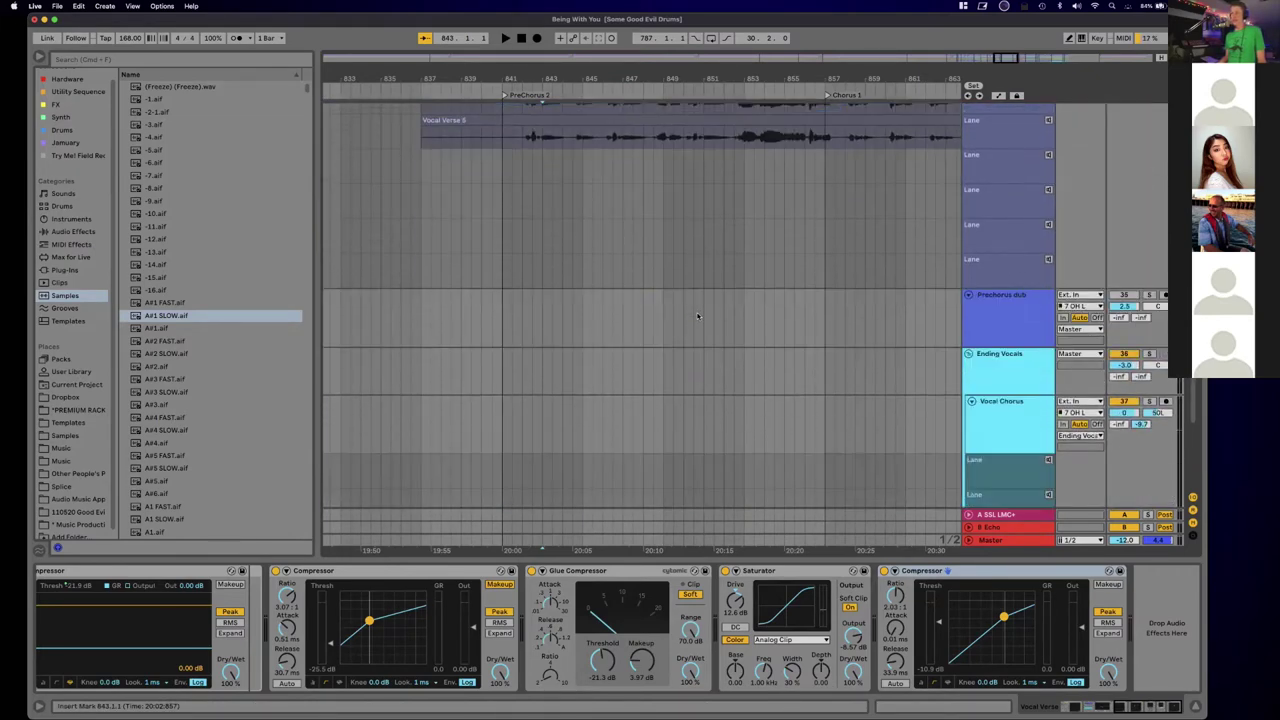
scroll(696, 308, "down", 3)
scroll(696, 308, "right", 10)
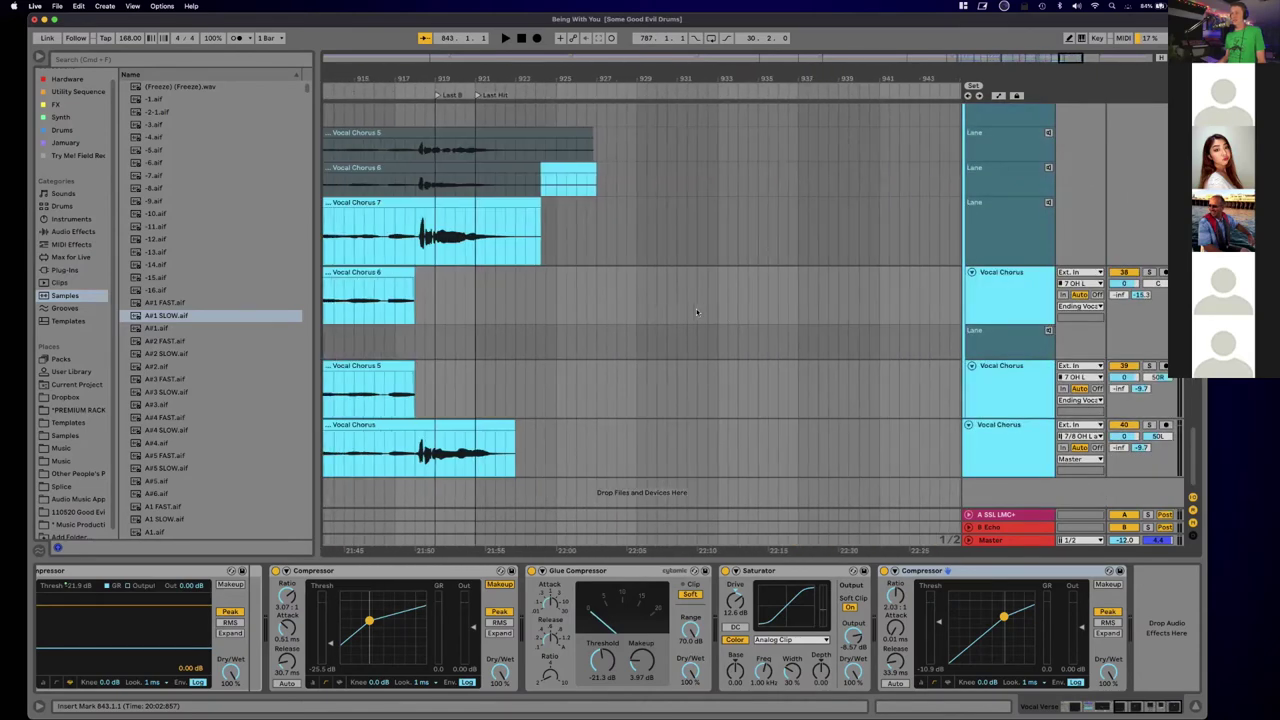
scroll(723, 315, "left", 3)
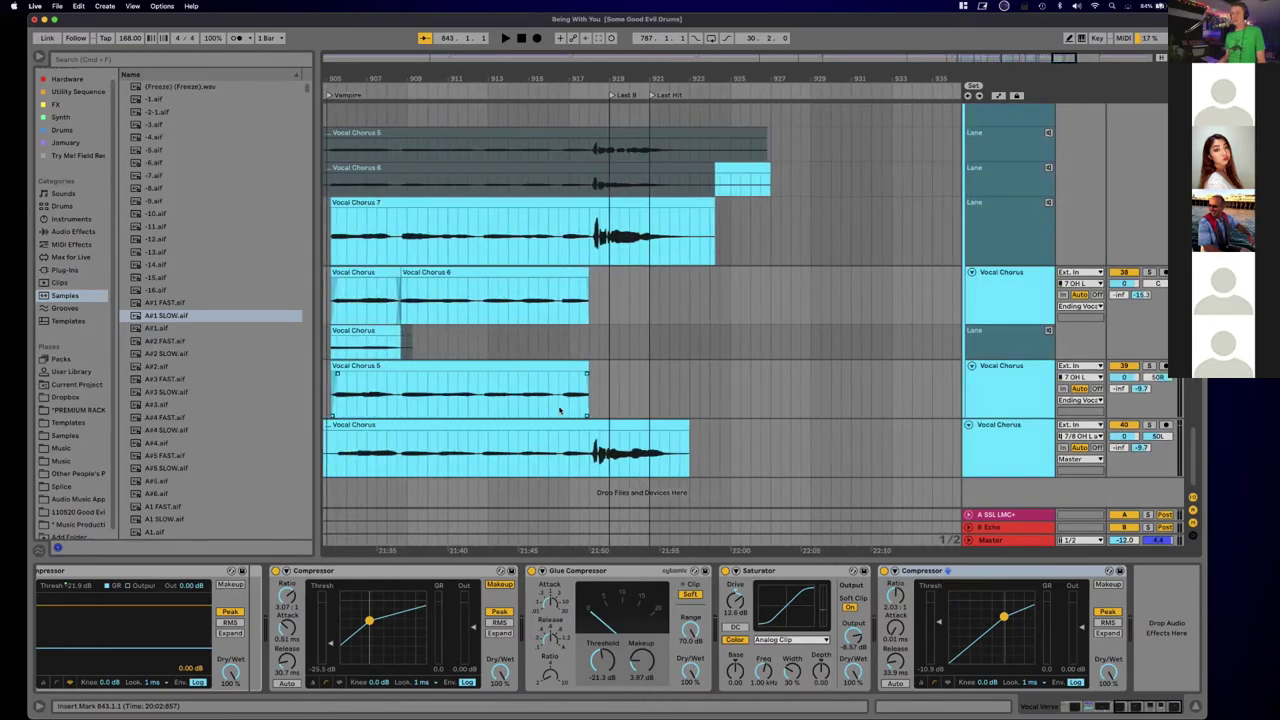
left_click(561, 421)
left_click_drag(561, 421, 567, 493)
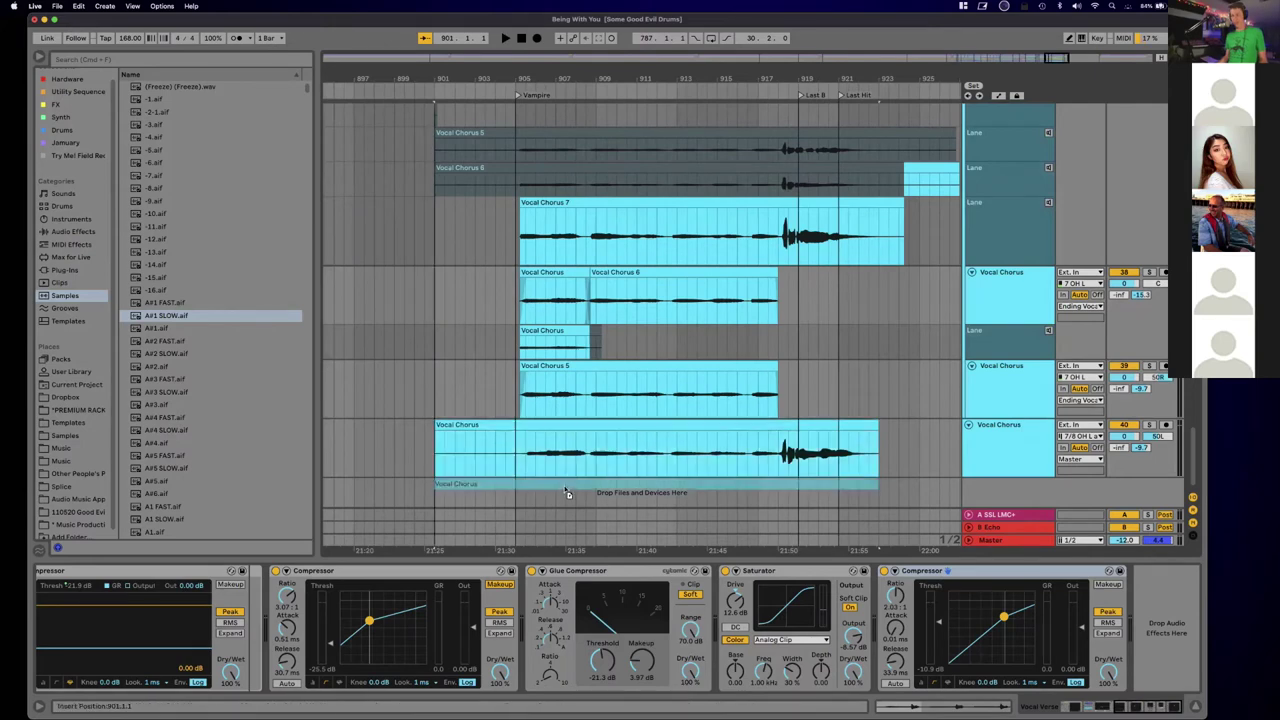
left_click_drag(659, 474, 762, 488)
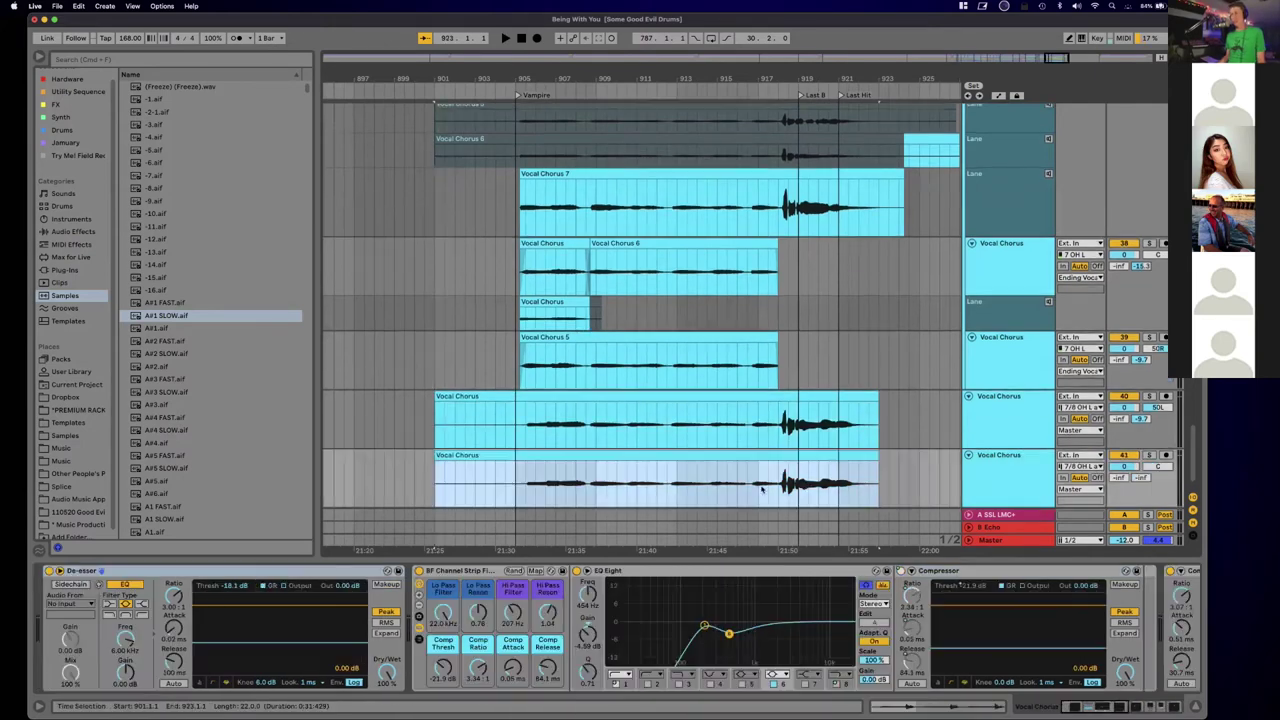
scroll(978, 487, "down", 2)
left_click(980, 463)
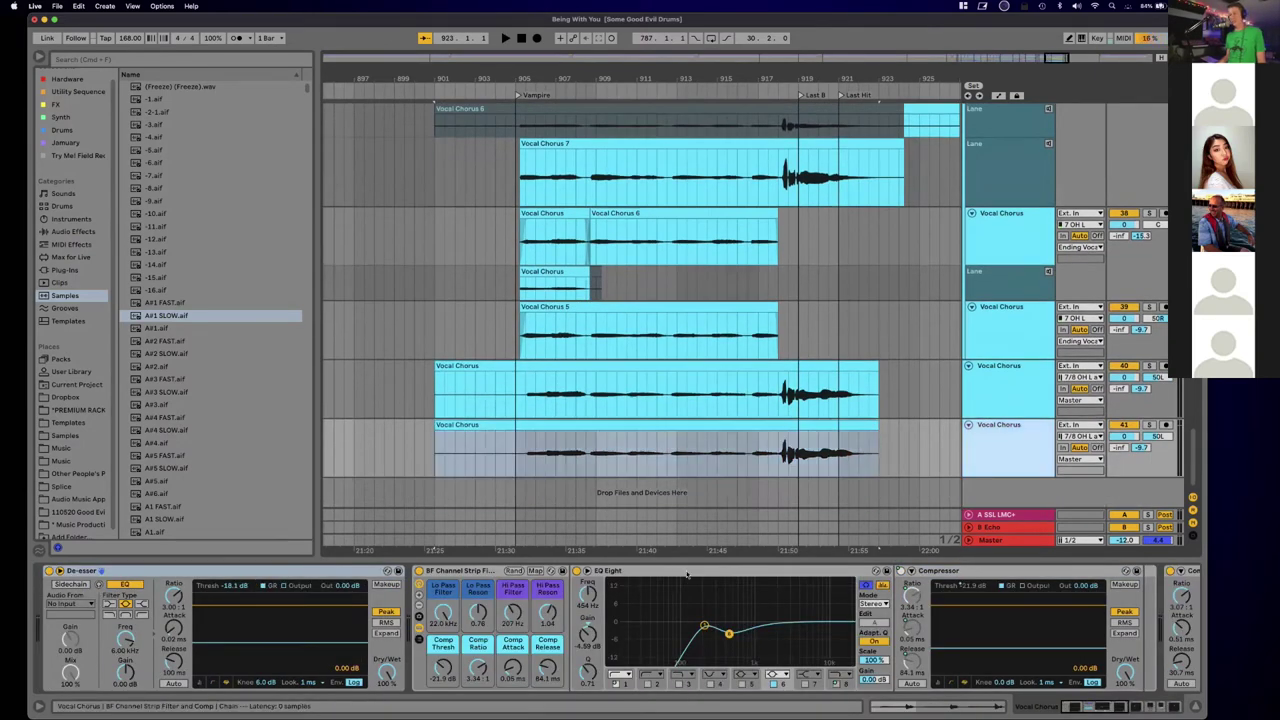
Step: Examine the duplicated Vocal Chorus track's effects and select the first three-bar phrase after the Vampire marker in the original clip above it
scroll(687, 600, "right", 5)
scroll(905, 407, "right", 3)
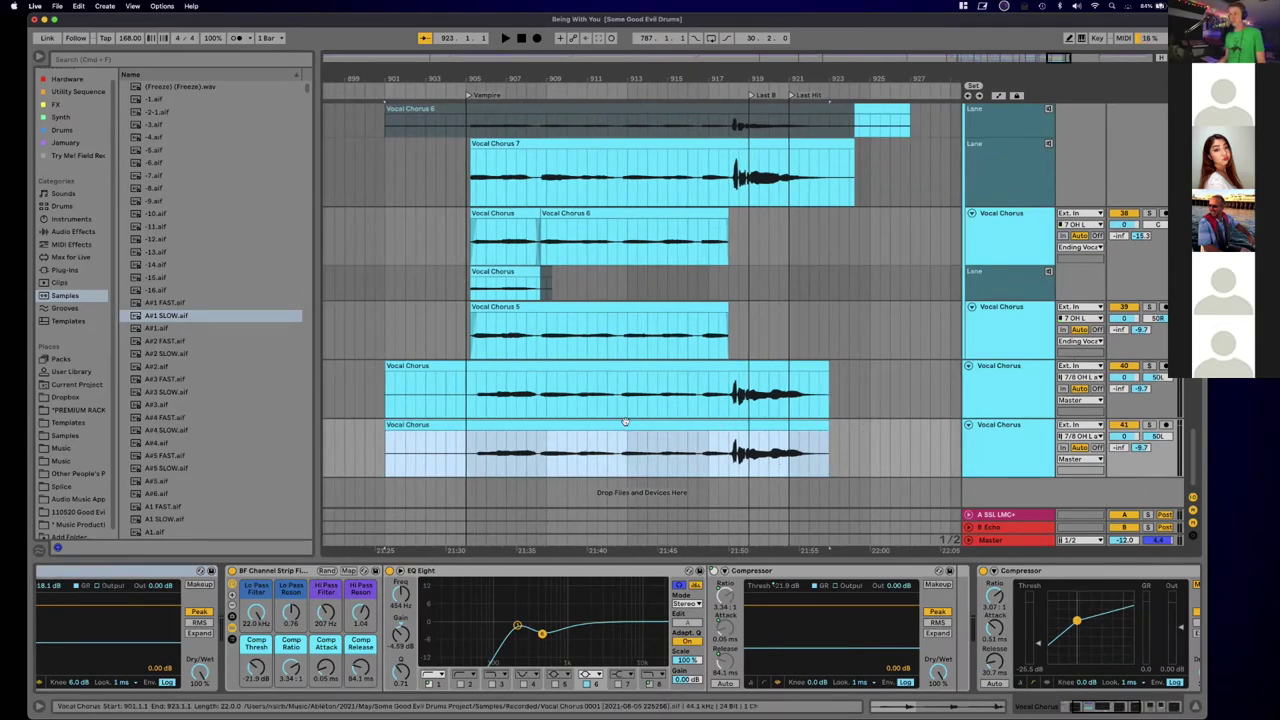
scroll(628, 425, "up", 3)
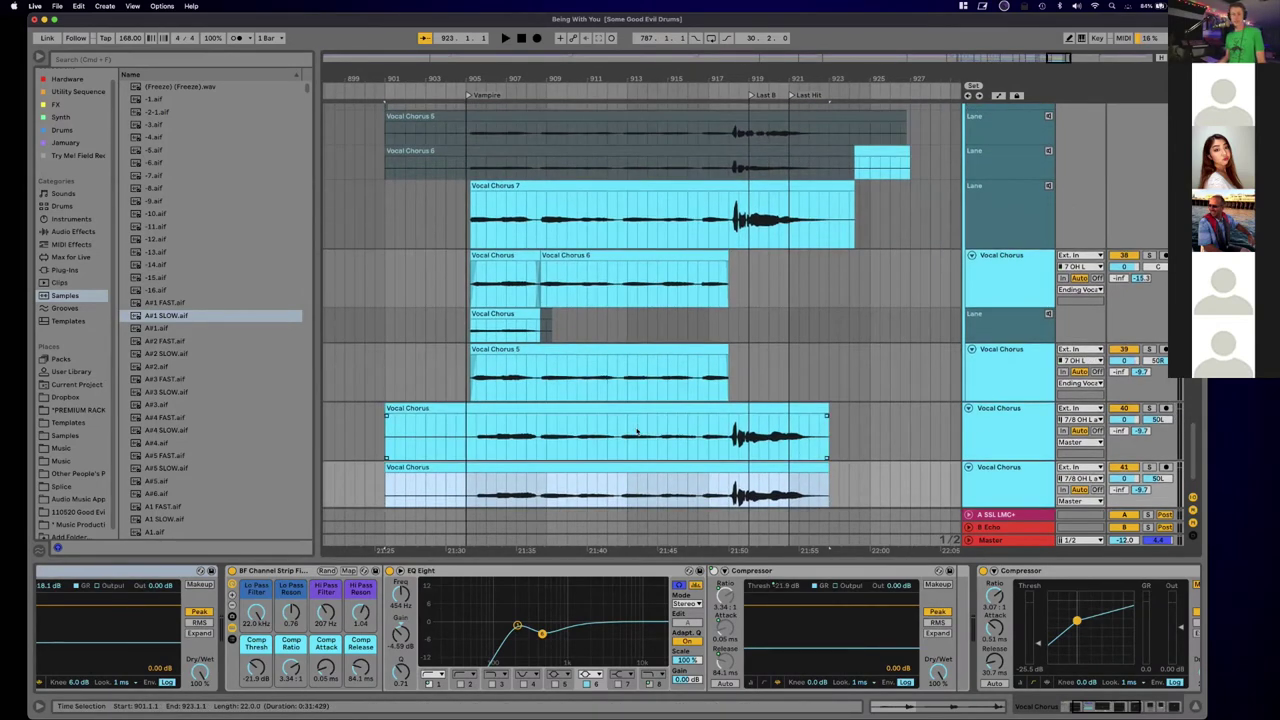
left_click_drag(475, 440, 539, 437)
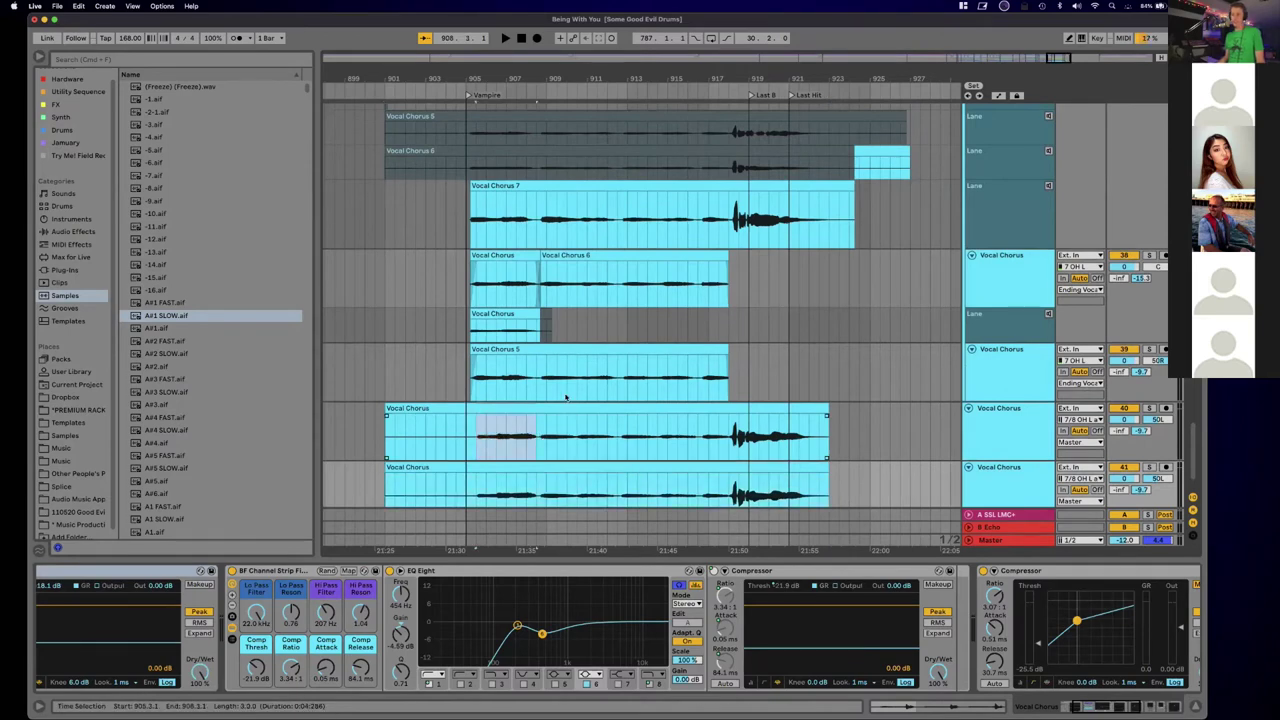
scroll(566, 398, "left", 6)
scroll(566, 398, "down", 3)
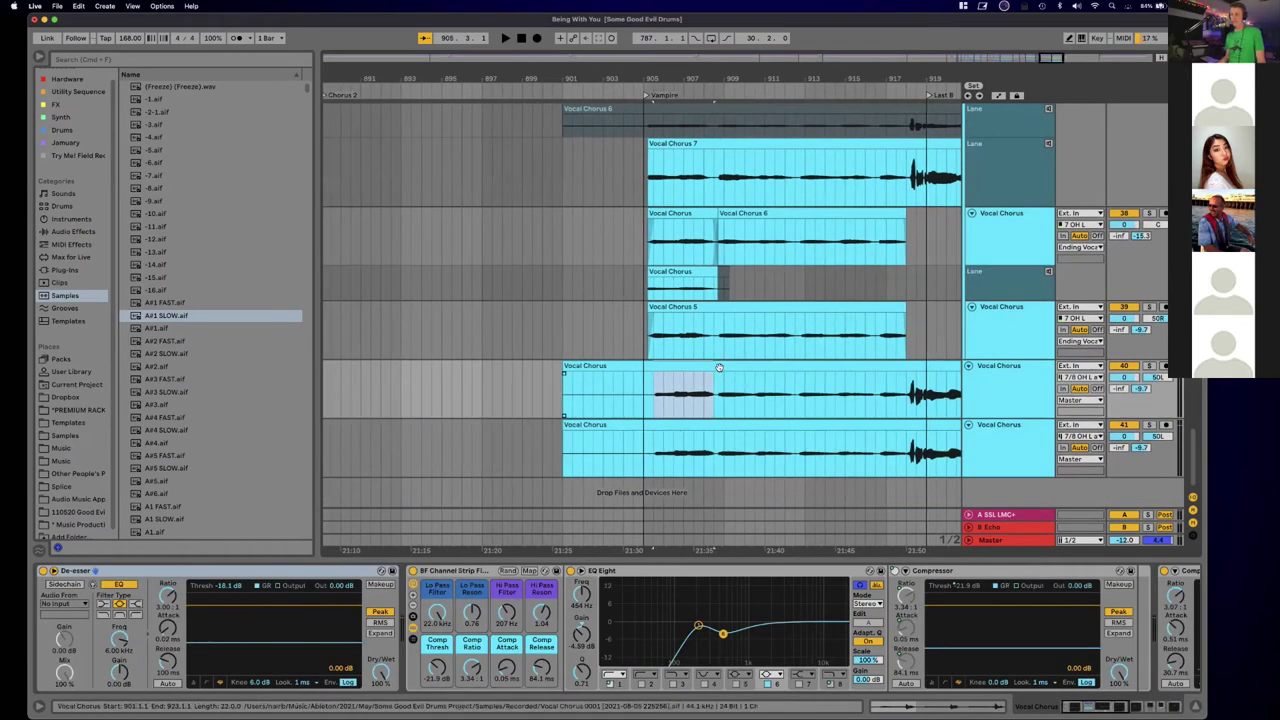
Step: Comp the section of the first Vocal Chorus take starting at the Vampire marker, length 4.2.0, into the main track
scroll(707, 320, "up", 5)
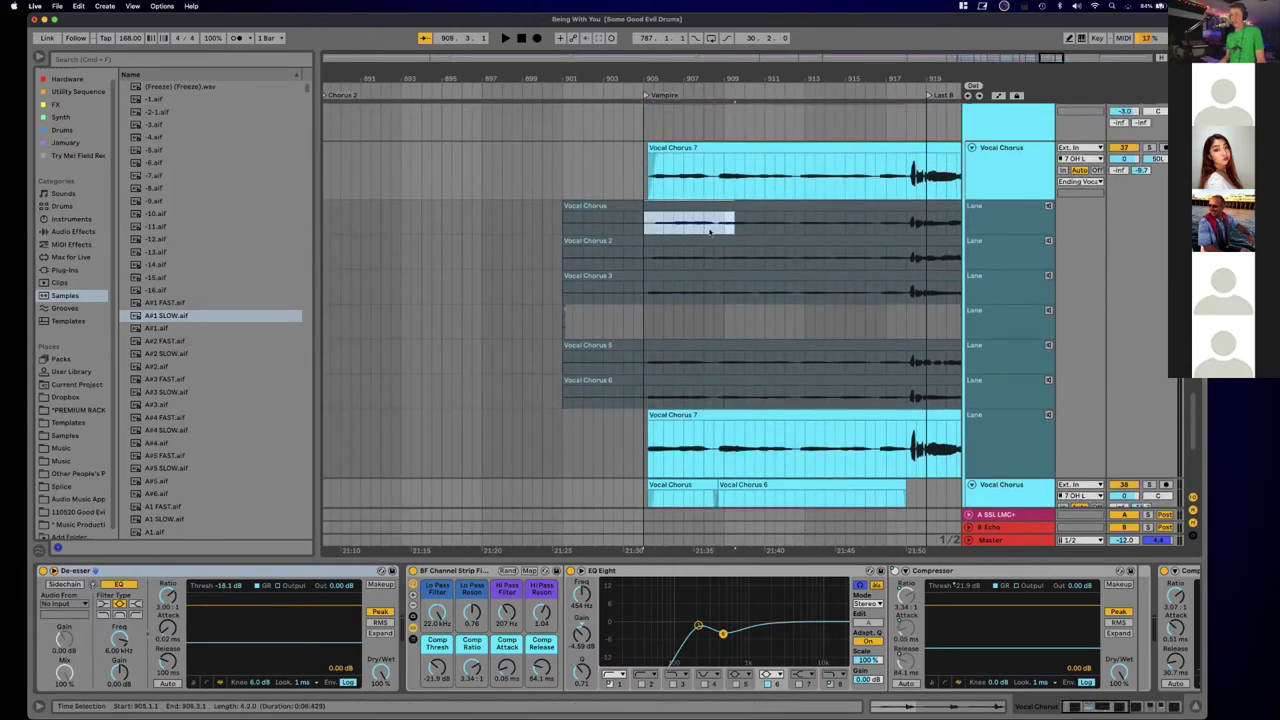
left_click_drag(707, 231, 734, 222)
key("Return")
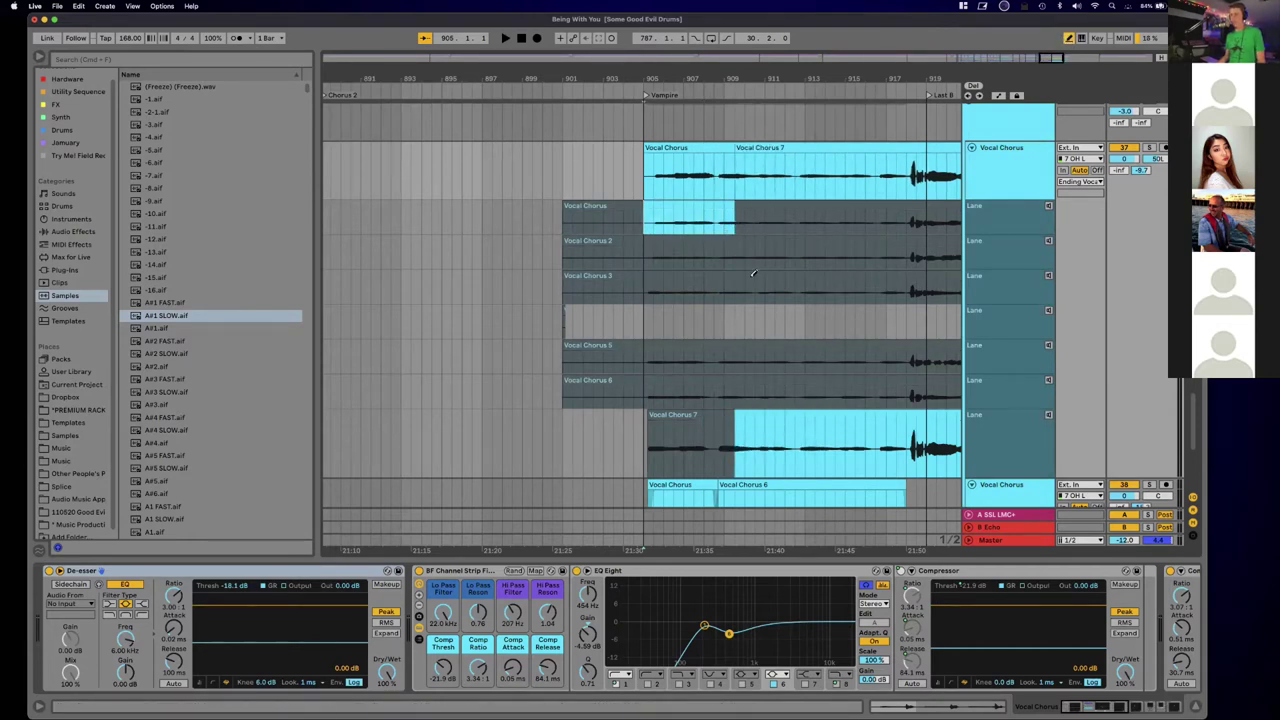
Step: Paint further sections of the Vocal Chorus 2 and Vocal Chorus 3 takes into the comp with Draw Mode, and switch Draw Mode off
left_click_drag(740, 252, 976, 256)
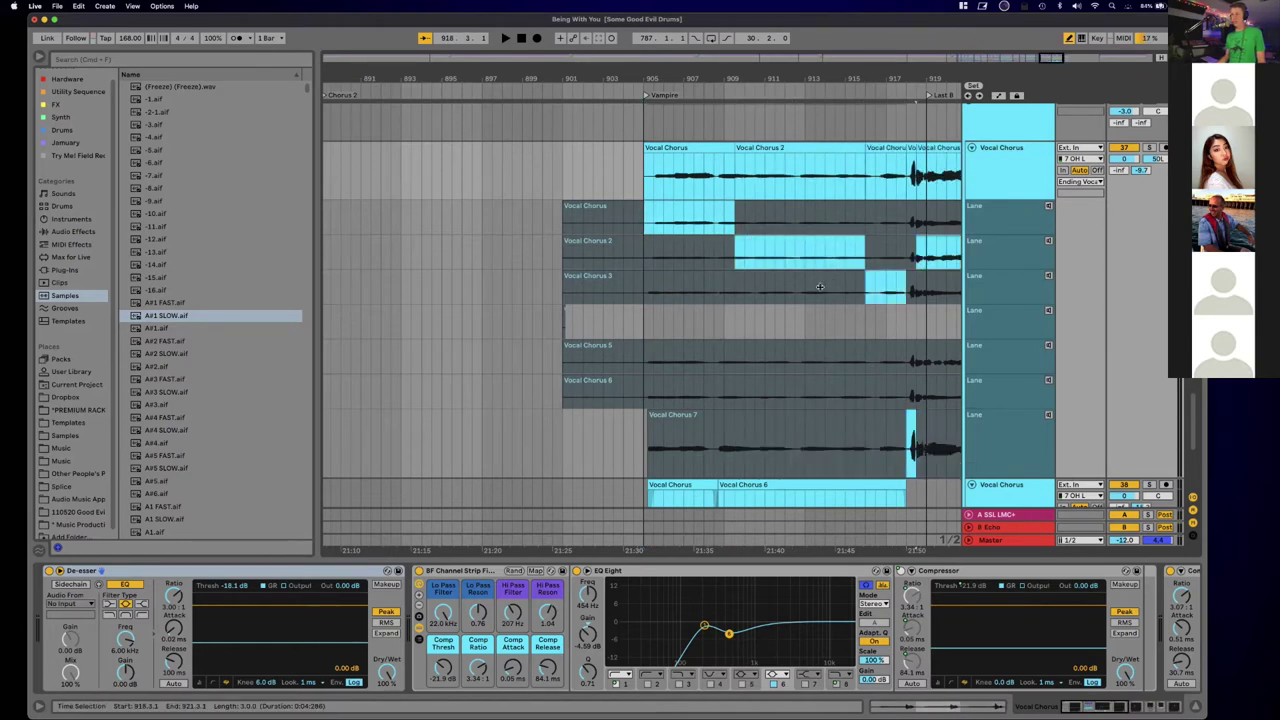
scroll(821, 286, "right", 5)
scroll(814, 286, "right", 3)
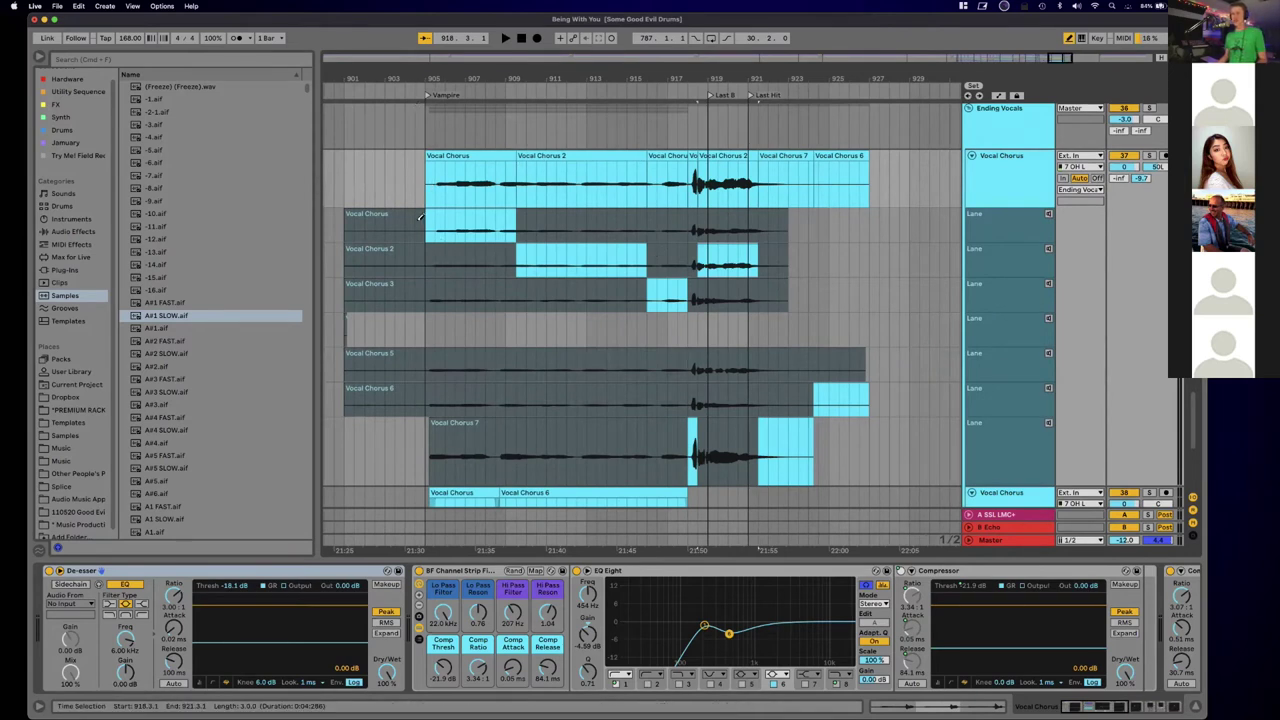
key("b")
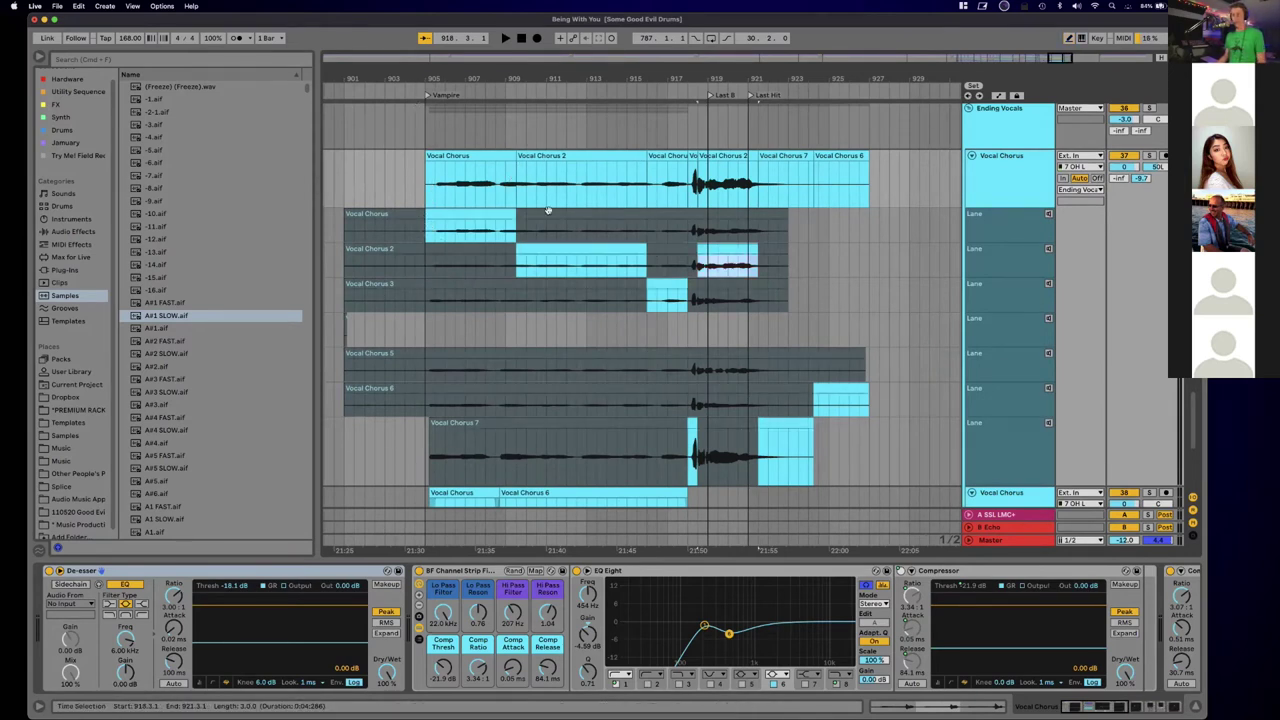
Step: Play the Vocal Prechorus comp from bar 888, just before the Chorus 2 marker
scroll(432, 137, "up", 5)
scroll(470, 150, "left", 10)
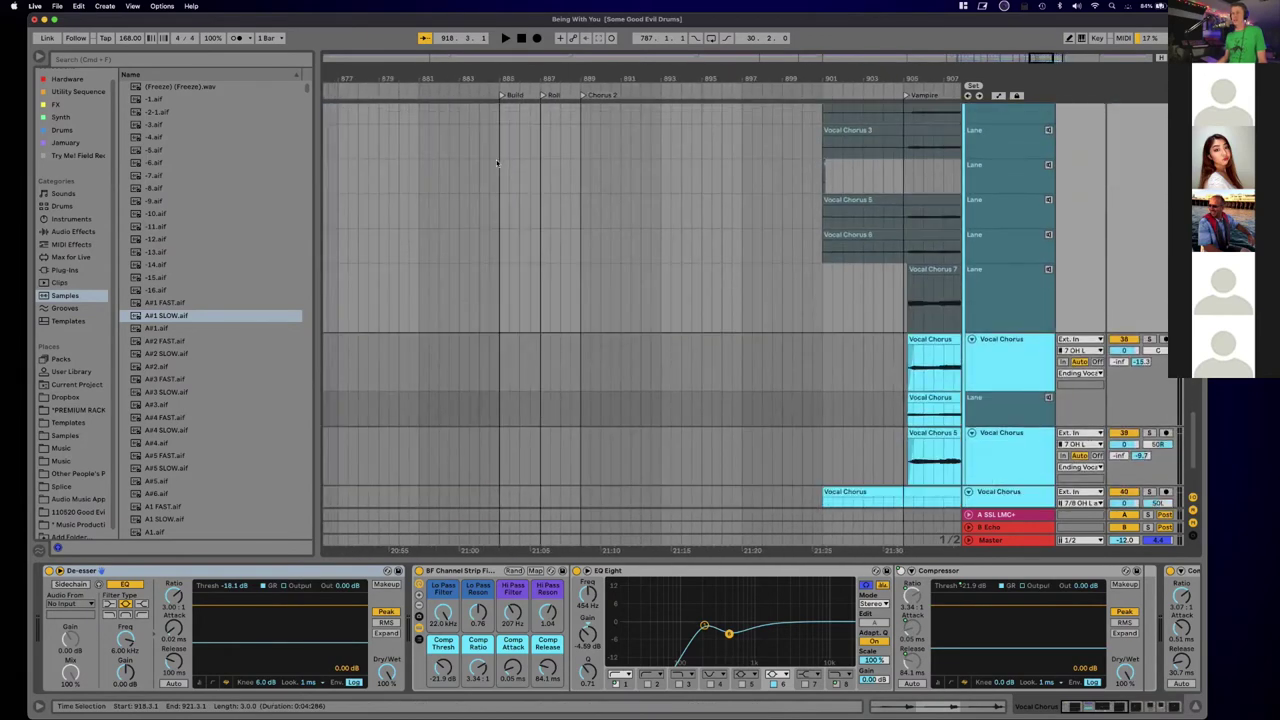
left_click(490, 122)
scroll(535, 201, "up", 5)
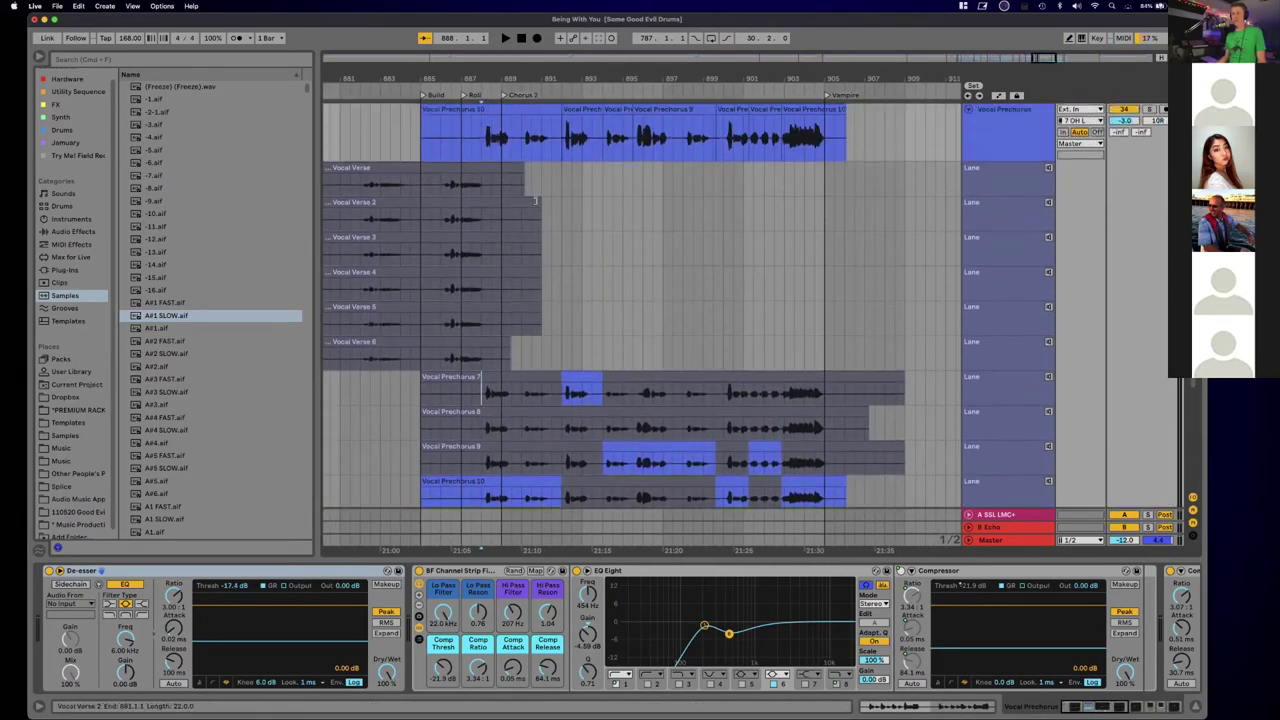
key("space")
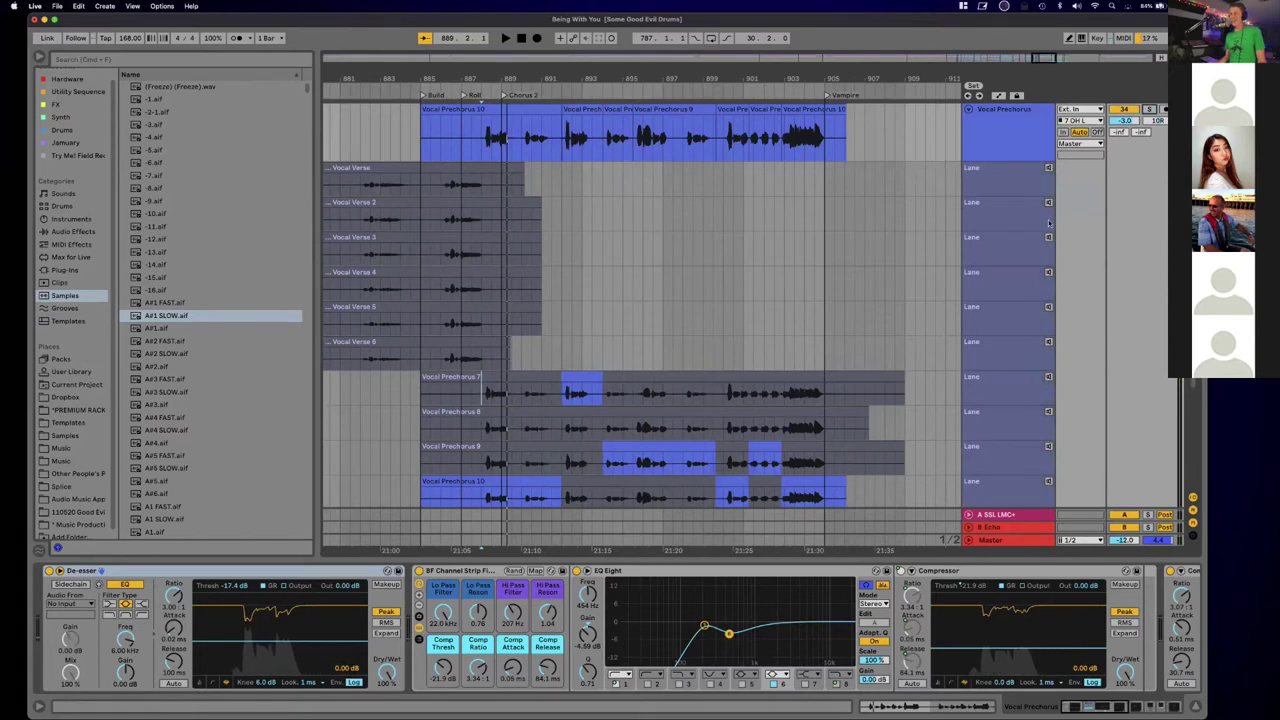
Step: Audition the Vocal Prechorus 7, 8 and 9 take lanes one after another from bar 888
left_click(1049, 377)
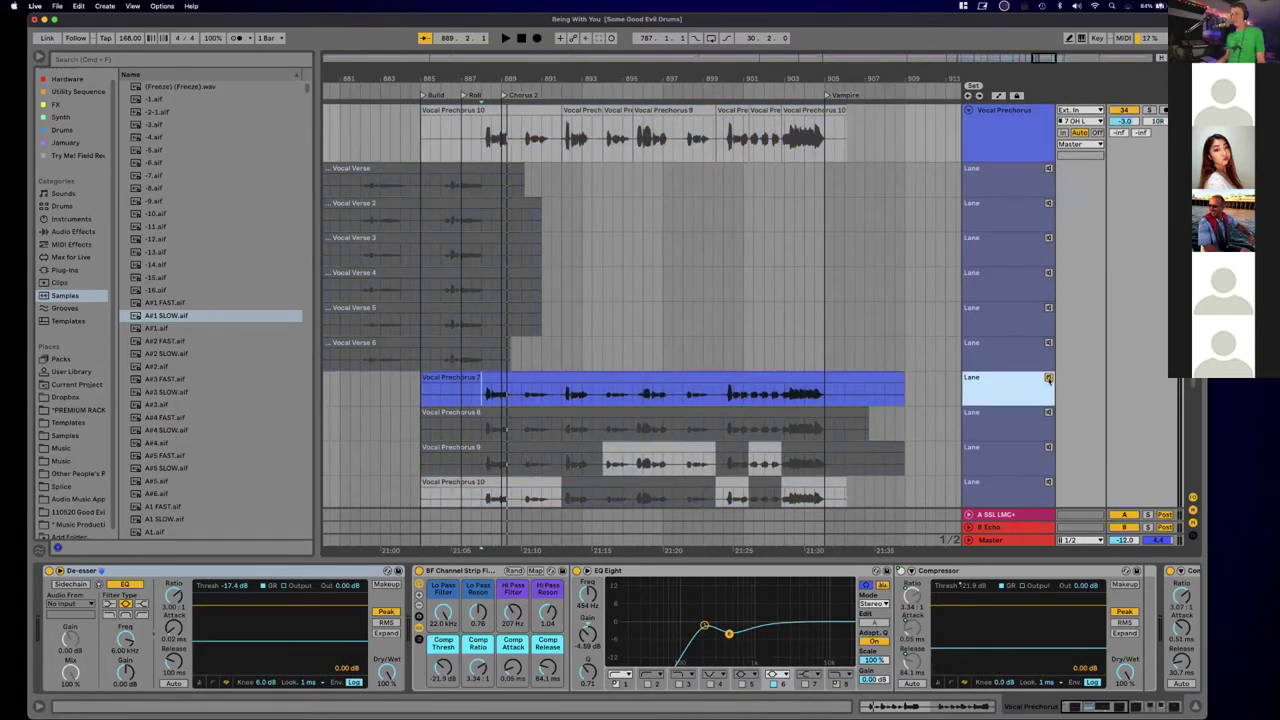
left_click(487, 396)
key("space")
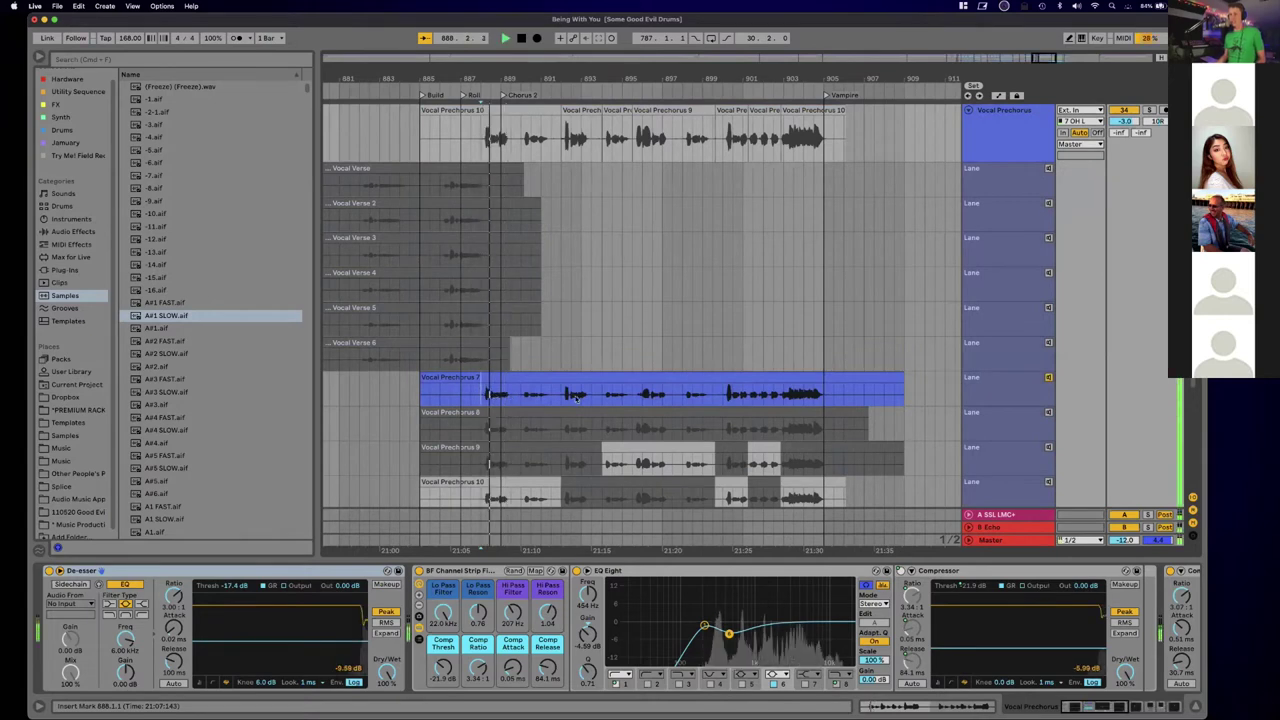
left_click(1033, 427)
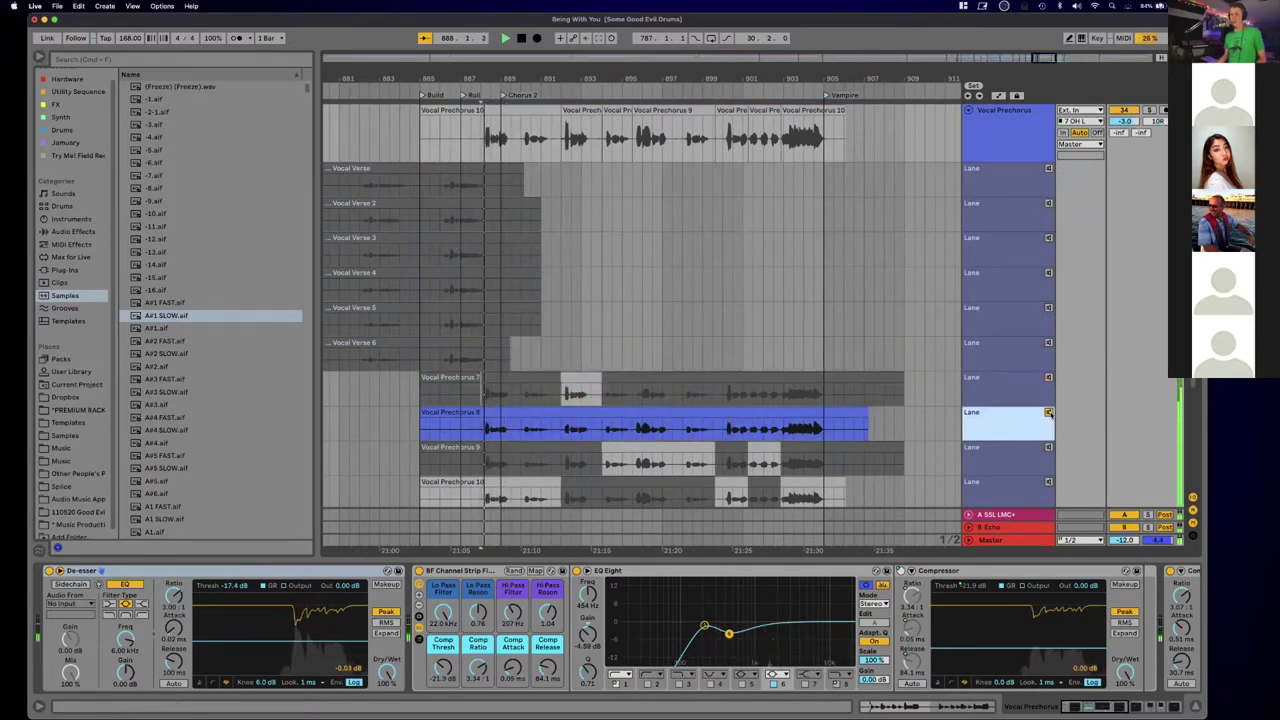
left_click(1047, 448)
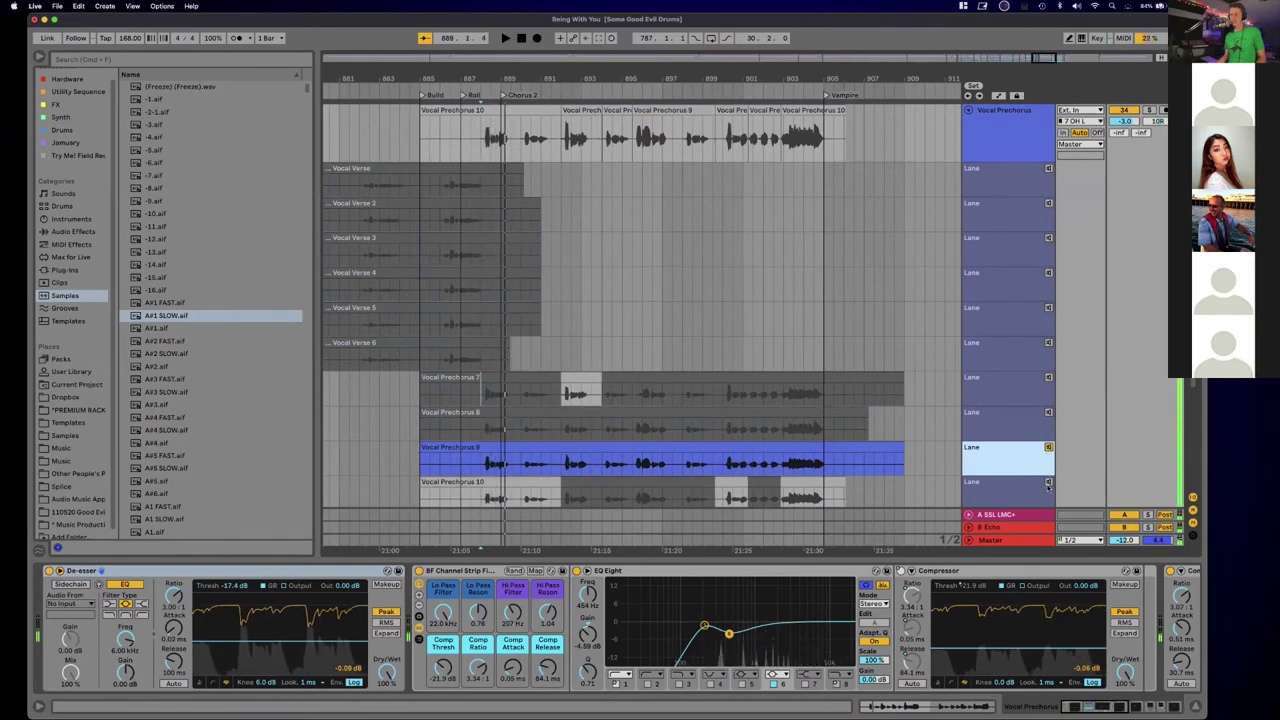
Step: Comp the first phrase of the Vocal Prechorus 9 take, around the Chorus 2 marker, into the main track
left_click_drag(484, 465, 527, 472)
key("Return")
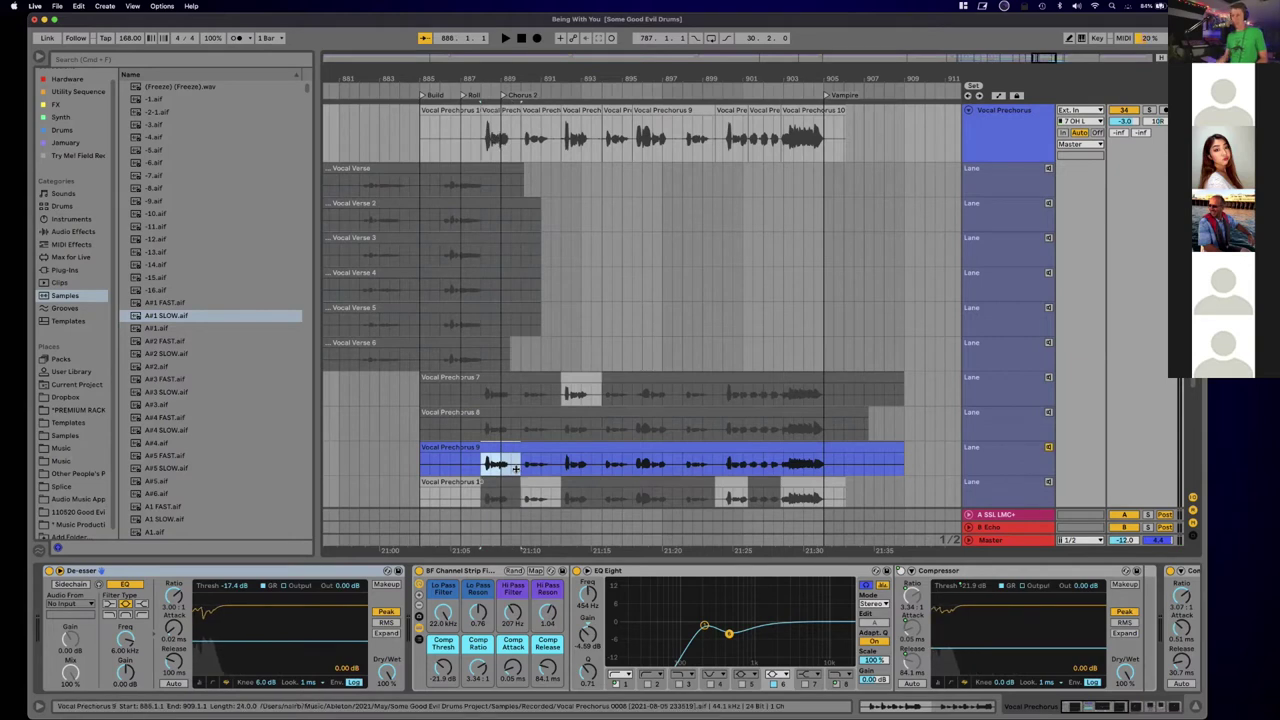
Step: Play the Vocal Prechorus 9 take from bar 890, and switch auditioning through the Vocal Prechorus 8, Vocal Prechorus 7 and Vocal Verse 6 lanes
key("space")
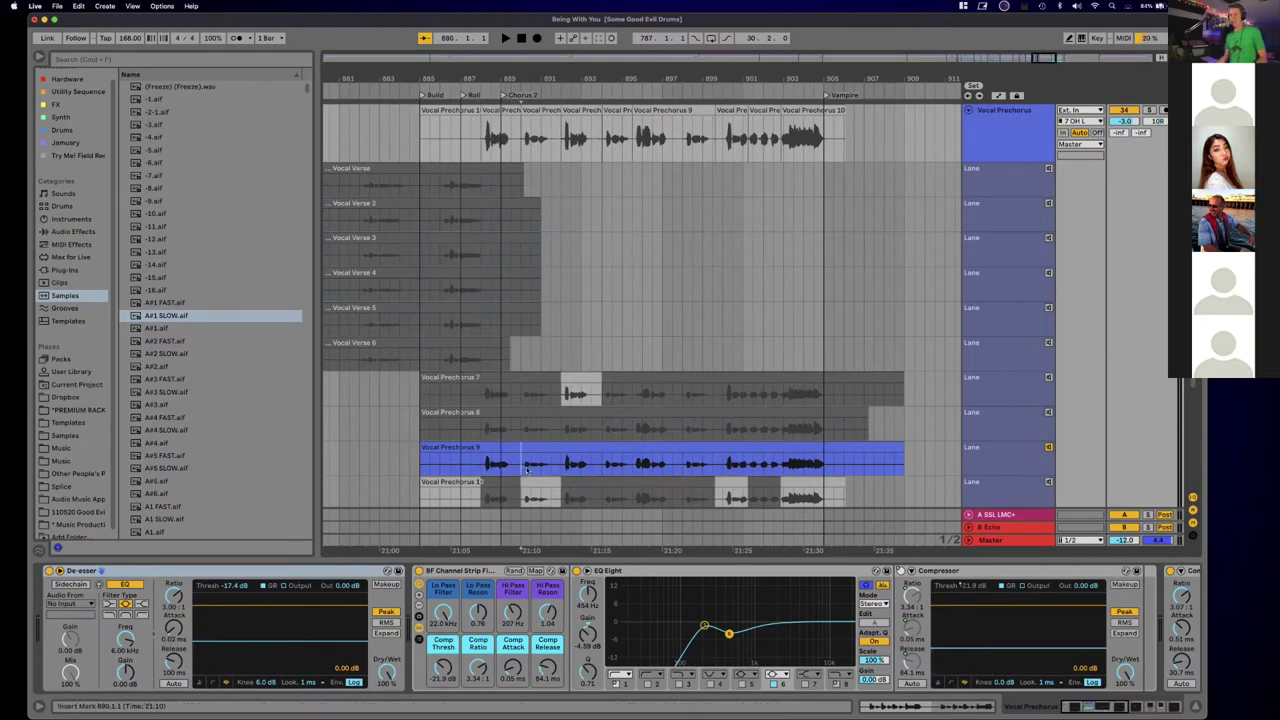
key("space")
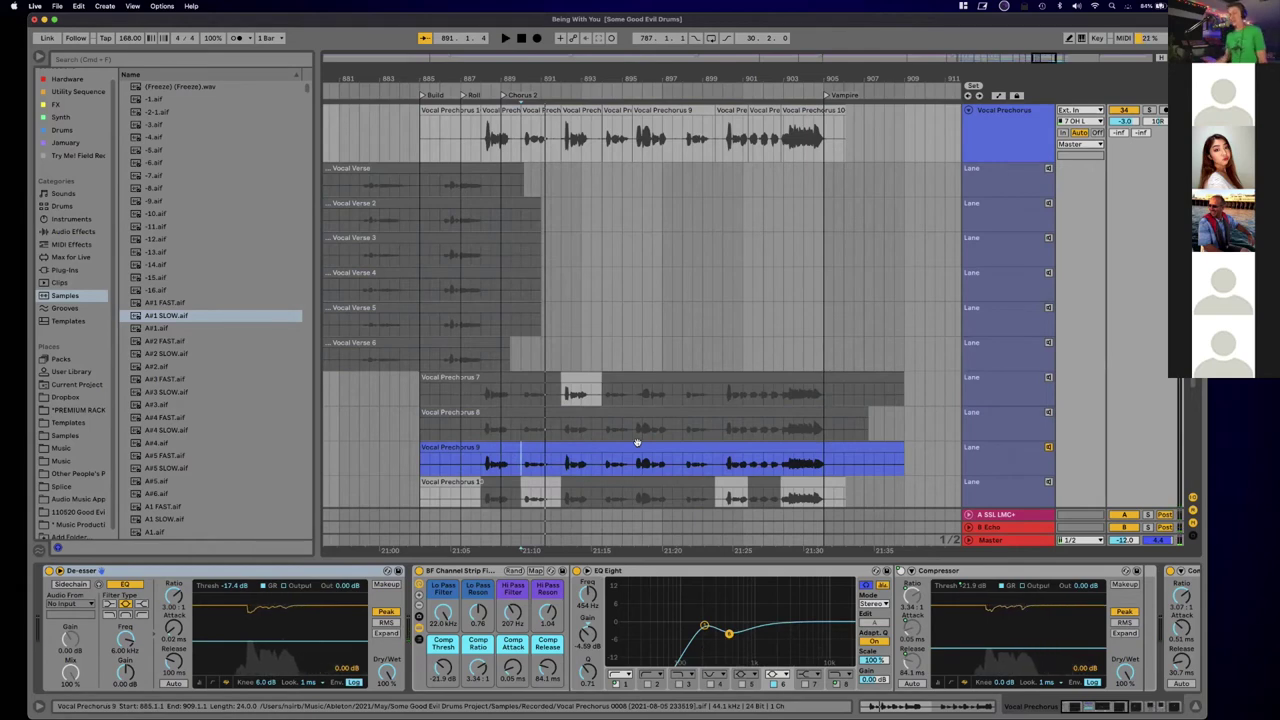
left_click(1048, 447)
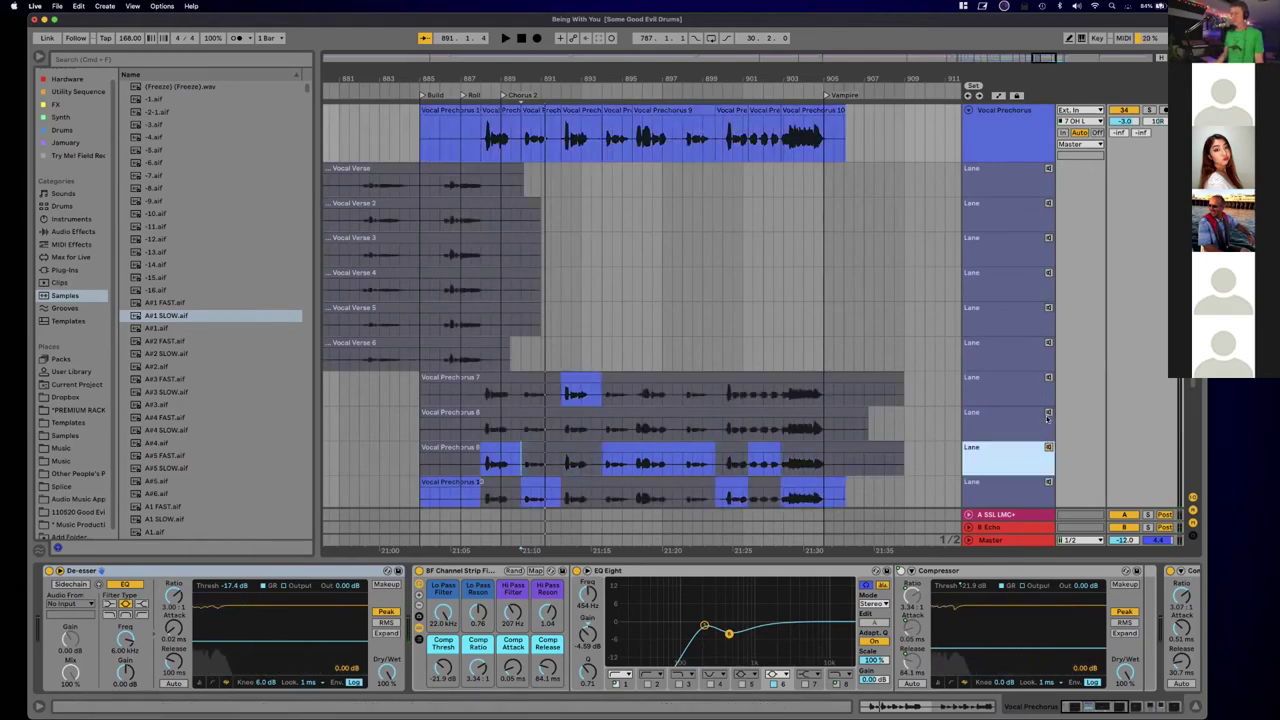
left_click(1048, 412)
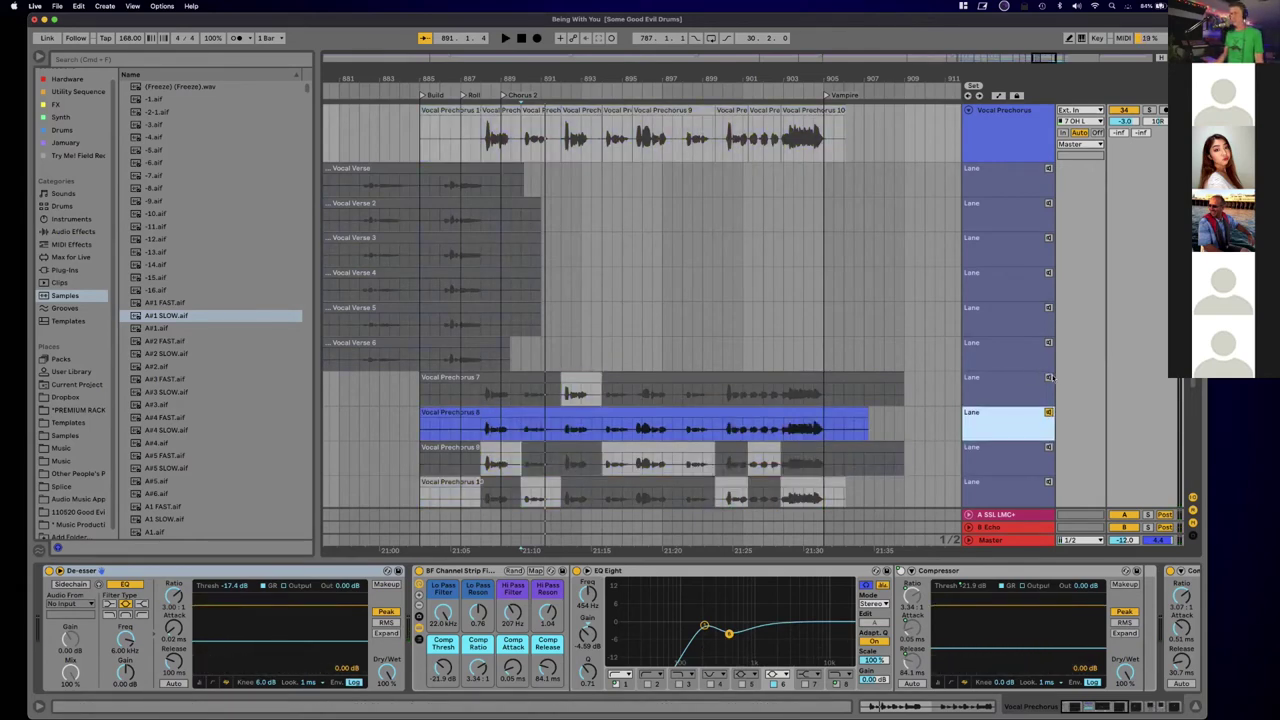
left_click(1048, 377)
left_click(1047, 344)
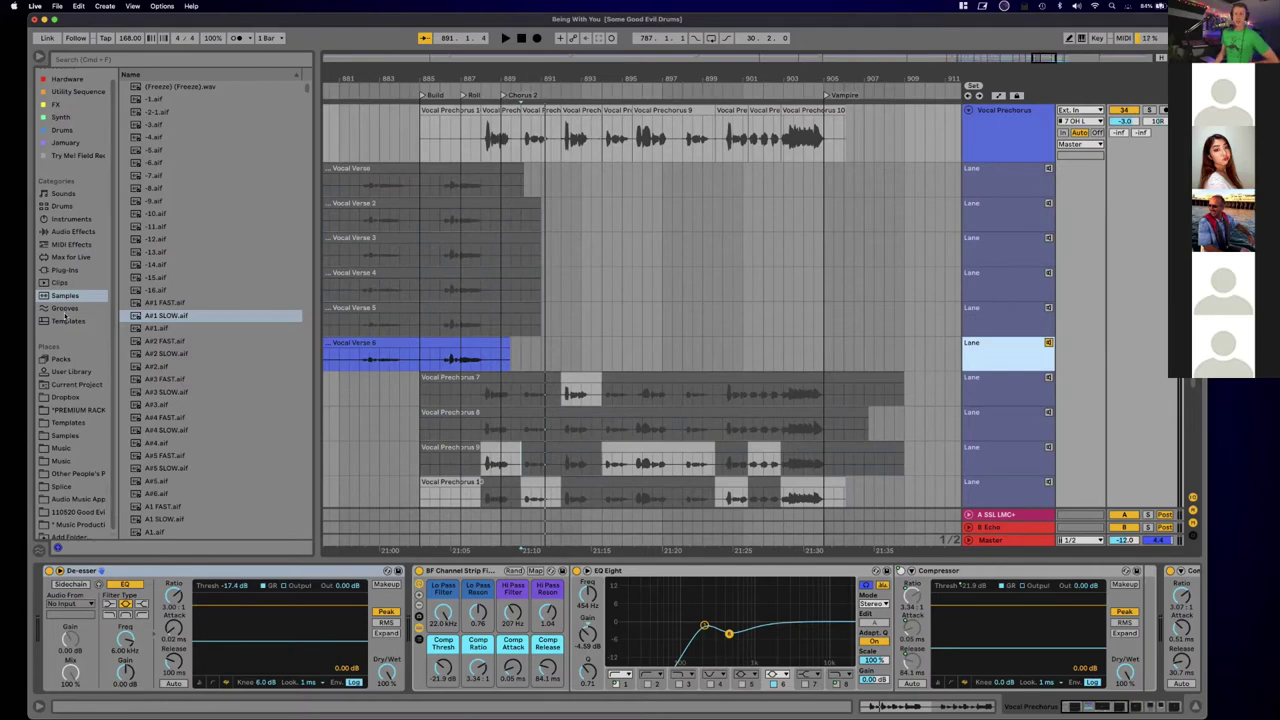
Step: Survey the vocal tracks and their take lanes across the arrangement, from Chorus 2 back to the Vocal Verse tracks at Verse 1
scroll(634, 245, "left", 5)
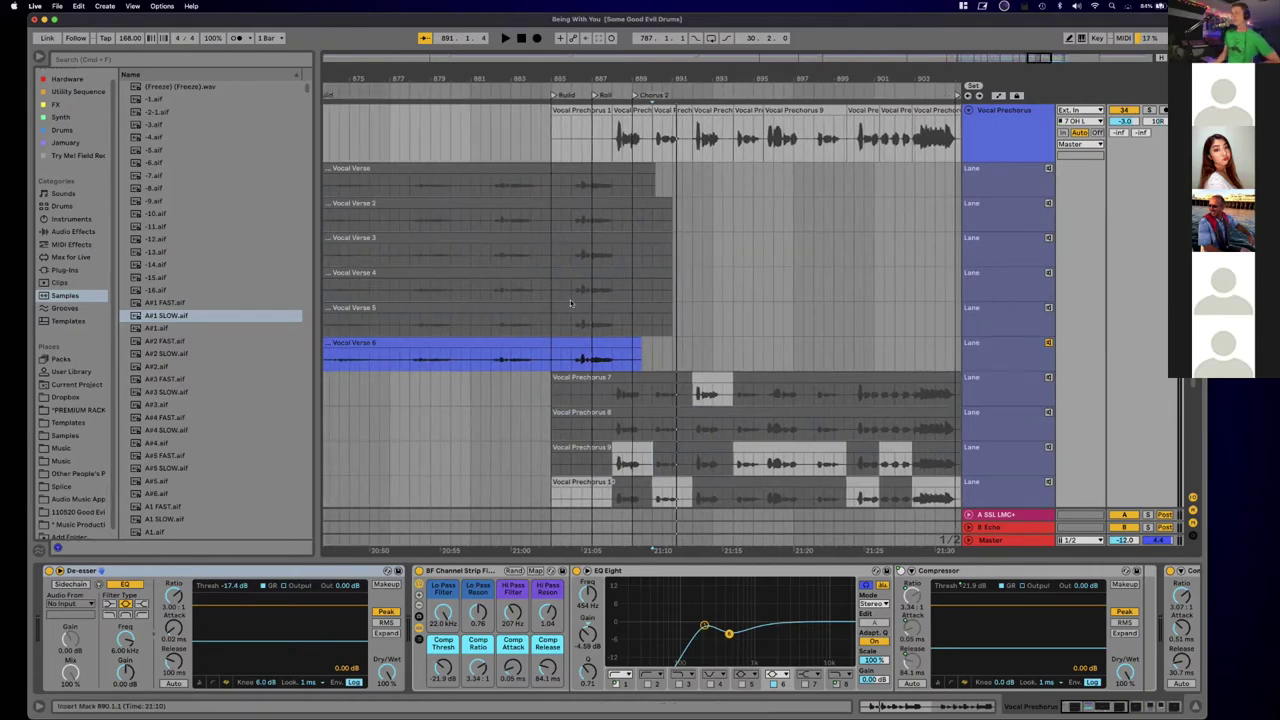
scroll(646, 309, "down", 5)
scroll(636, 314, "down", 2)
scroll(622, 308, "right", 6)
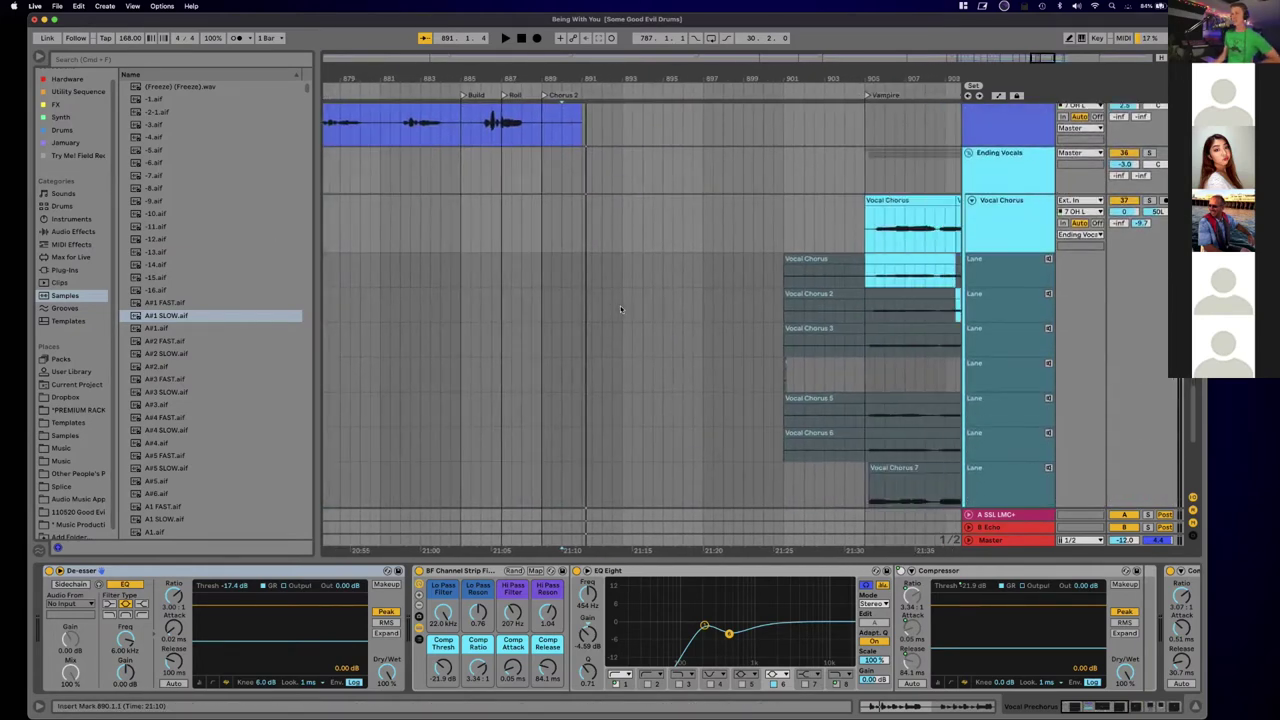
scroll(625, 307, "up", 4)
scroll(630, 306, "up", 2)
scroll(630, 306, "left", 20)
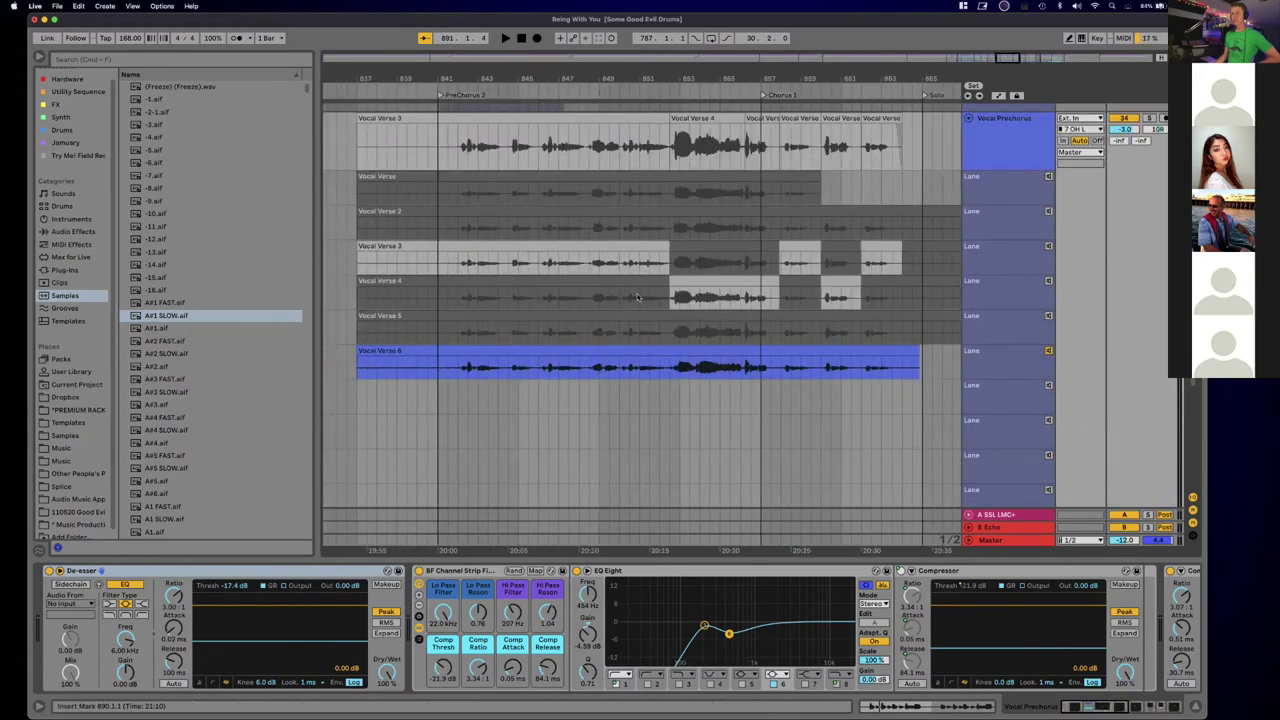
scroll(643, 277, "up", 4)
left_click_drag(709, 75, 831, 25)
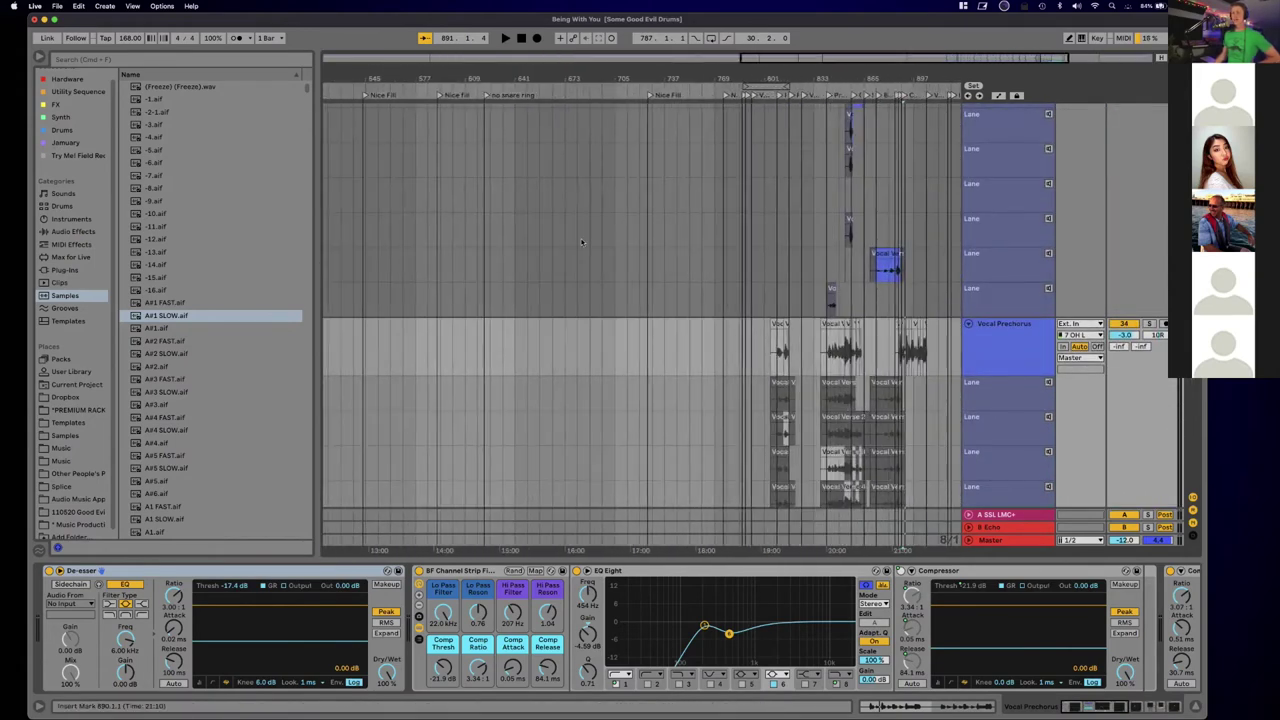
scroll(588, 239, "up", 10)
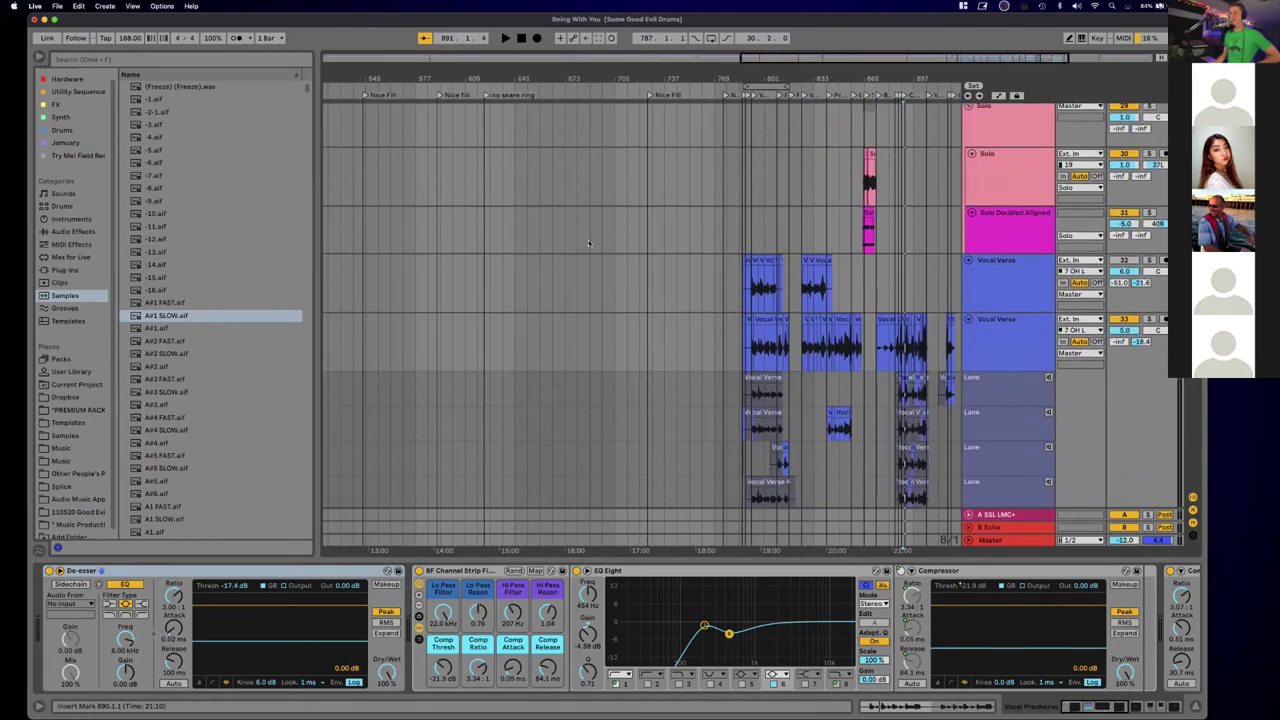
scroll(588, 239, "right", 5)
scroll(588, 239, "down", 2)
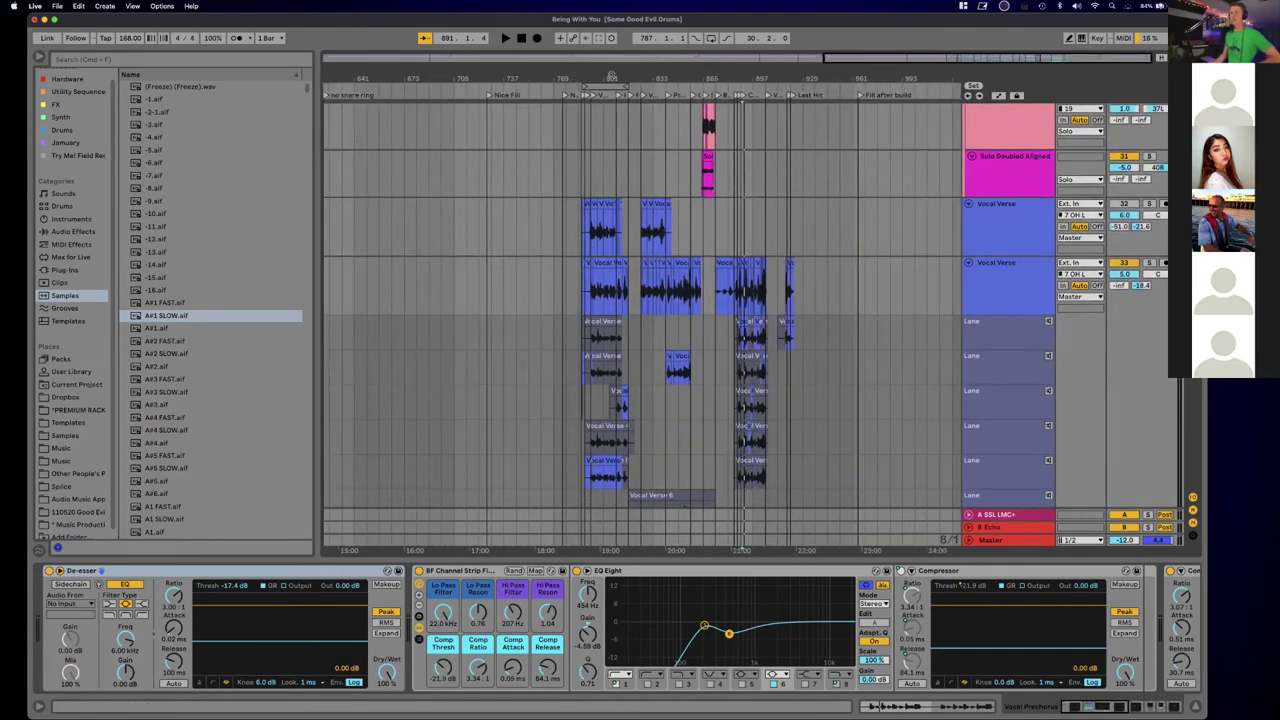
left_click_drag(619, 77, 674, 154)
scroll(674, 154, "down", 5)
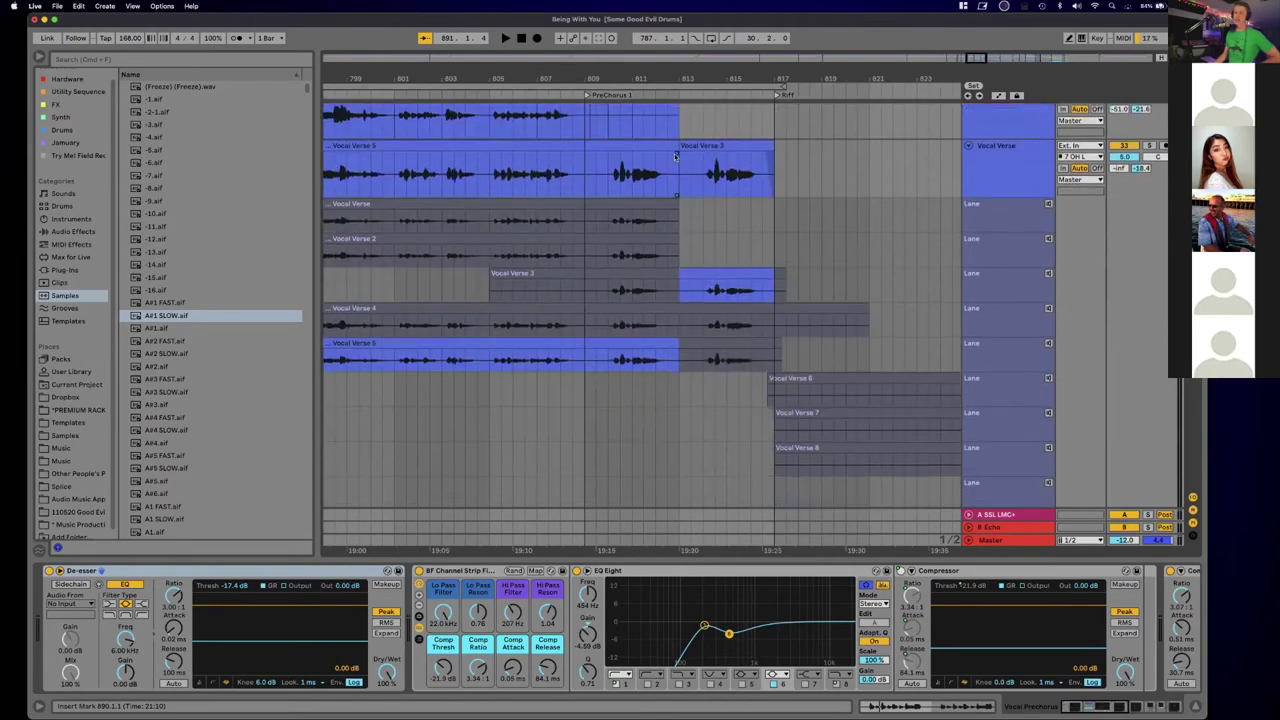
scroll(673, 154, "left", 5)
scroll(603, 157, "up", 2)
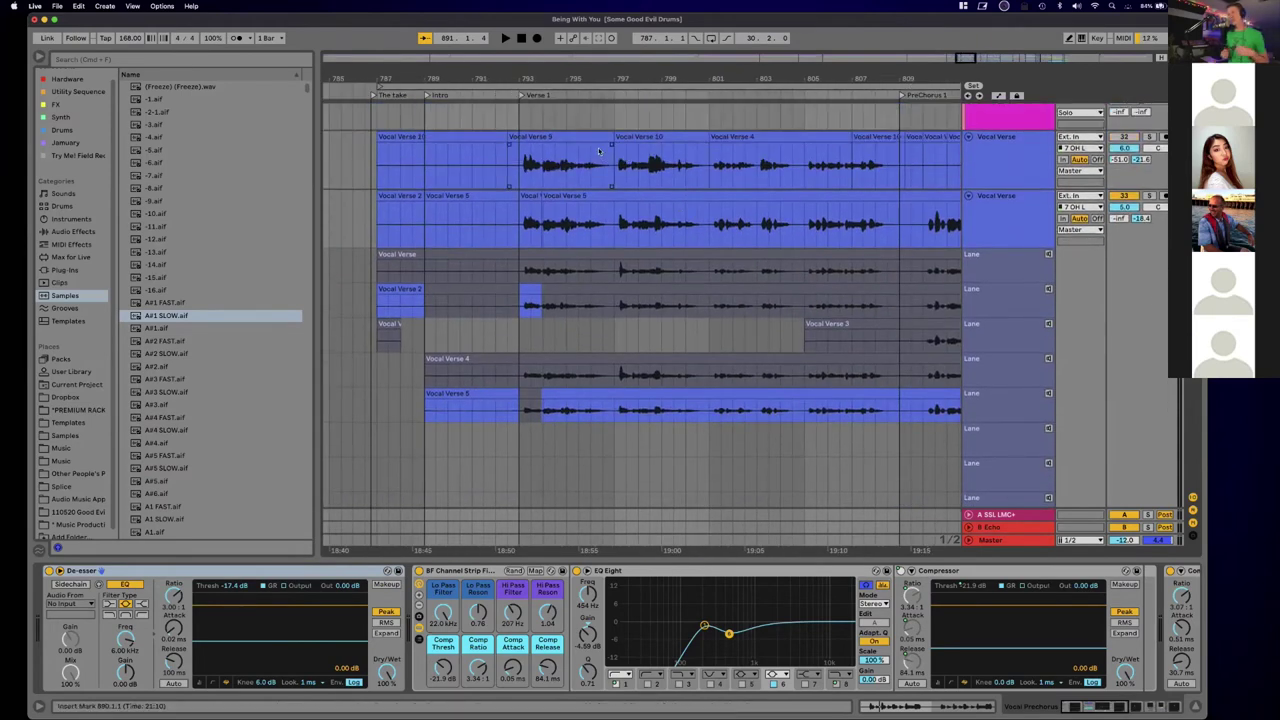
Step: Play the two Vocal Verse tracks together from 792.3, just before the Verse 1 marker
right_click(598, 150)
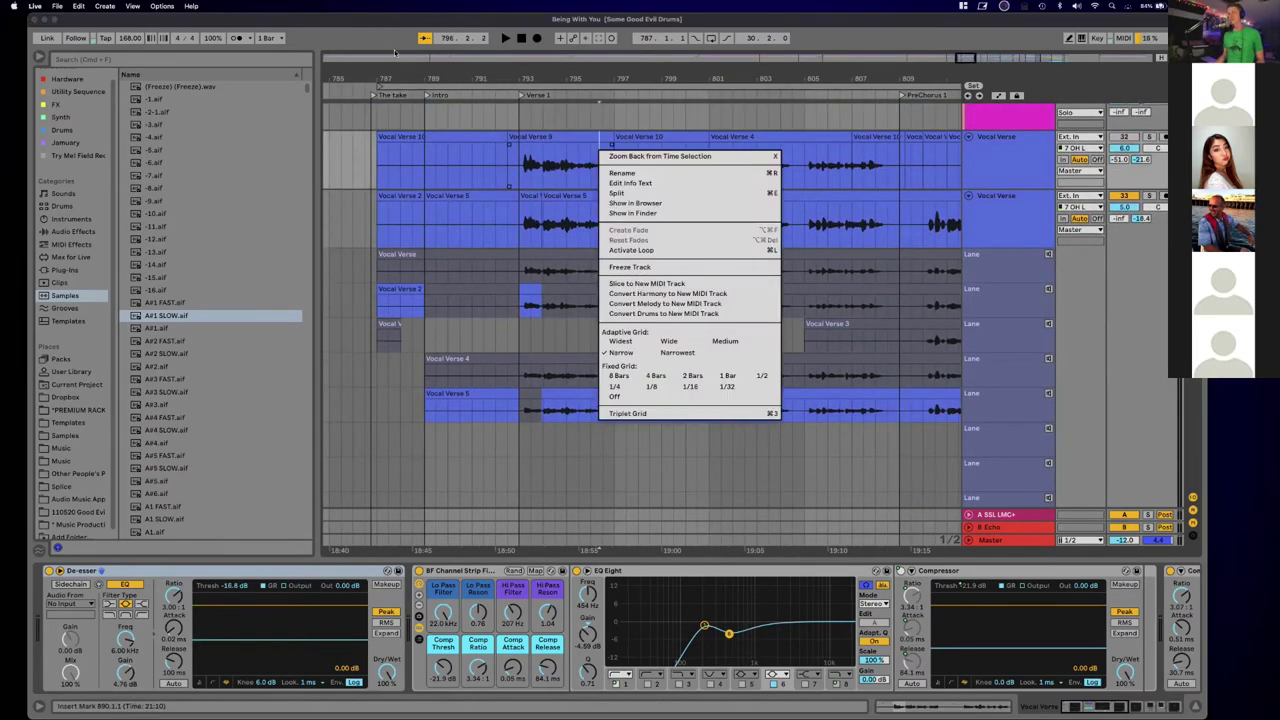
left_click(507, 170)
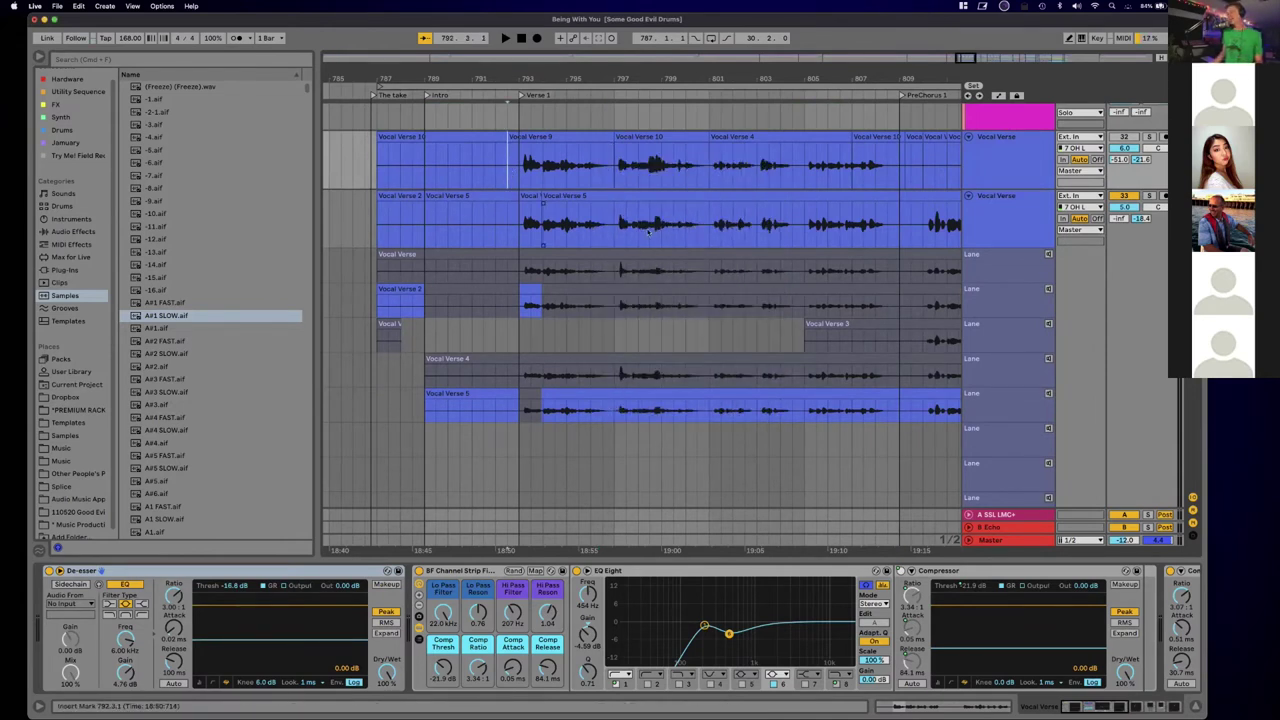
key("space")
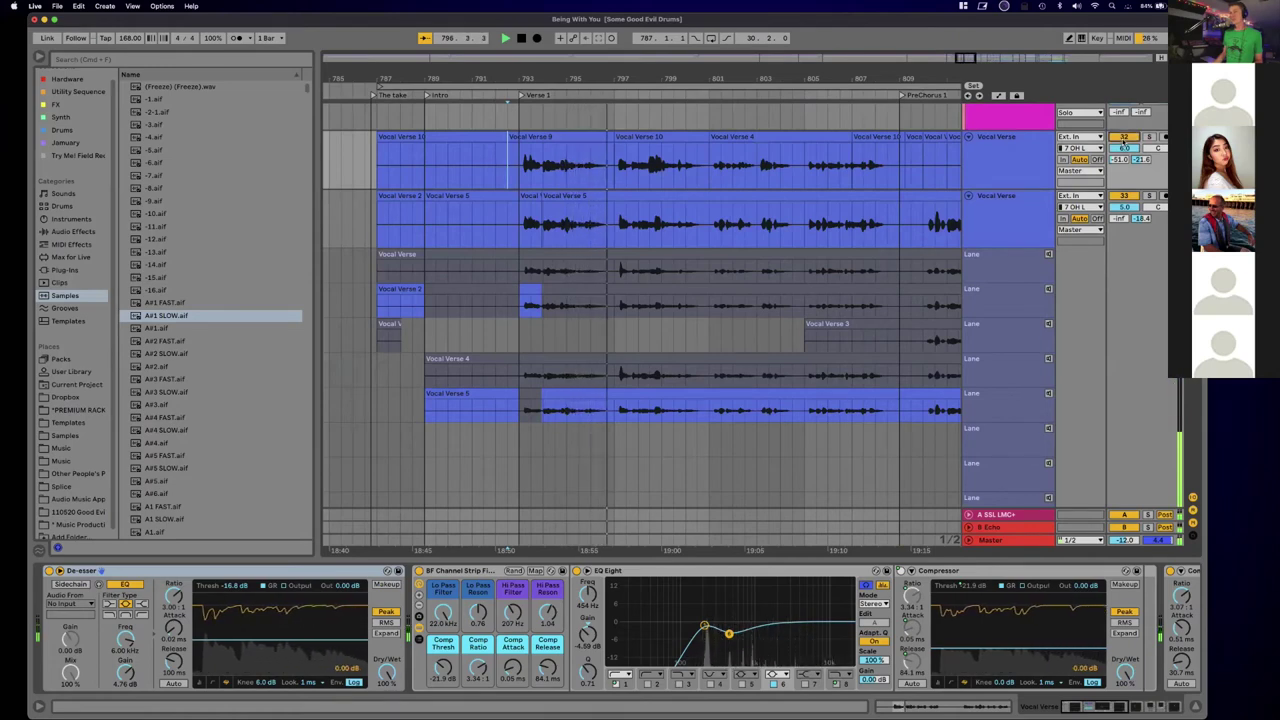
Step: Deactivate the opening of the Vocal Verse 9 clip from 792.3 to 794.4 on track 32, and keep the track itself switched on
left_click_drag(524, 80, 526, 160)
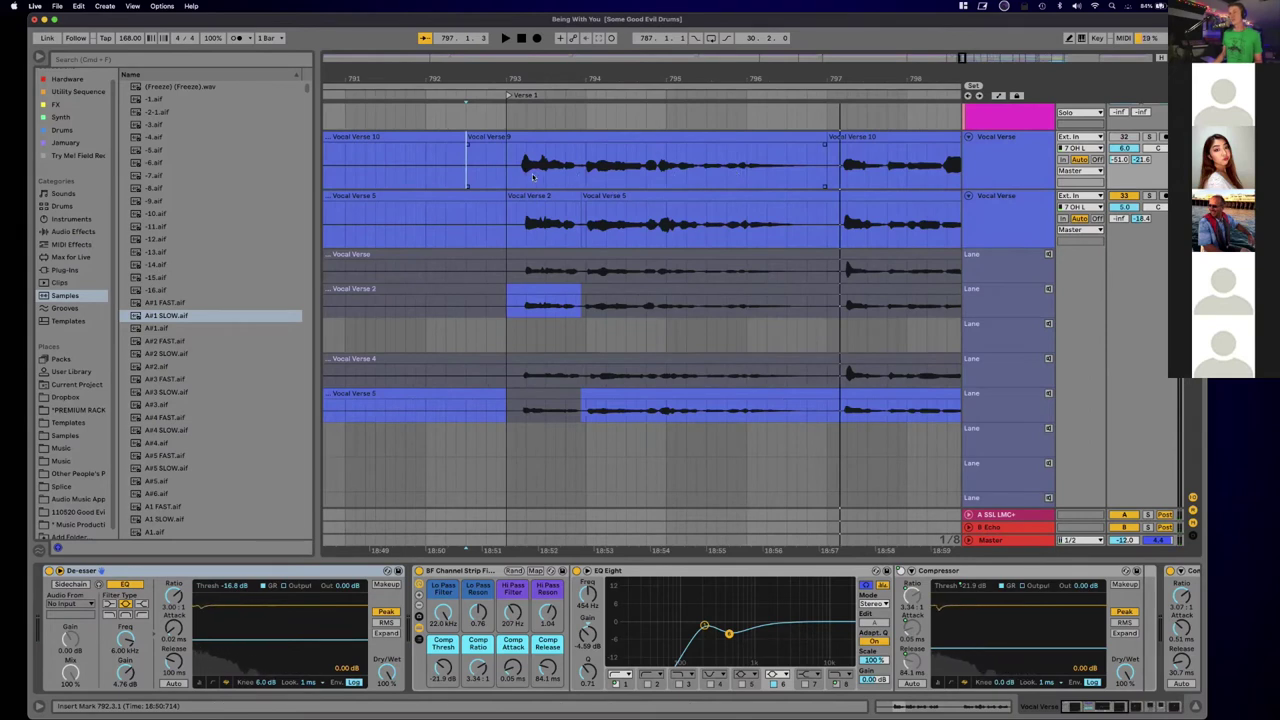
left_click_drag(542, 176, 658, 172)
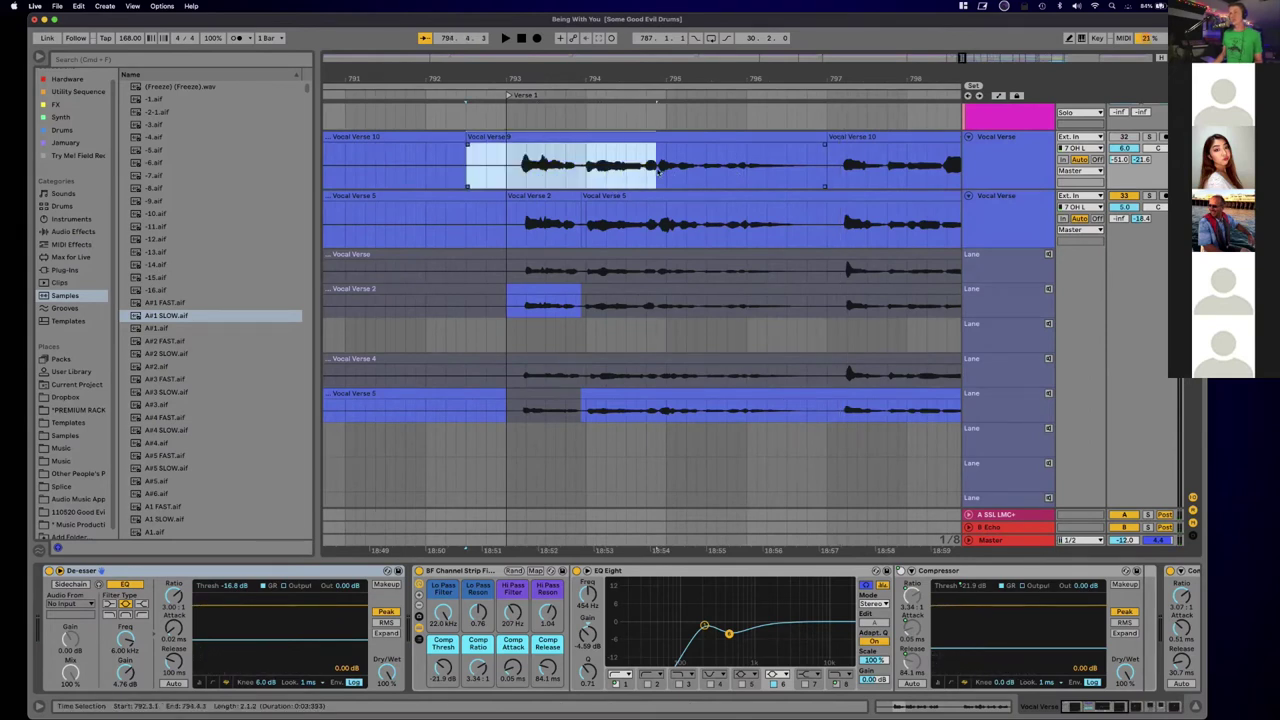
key("space")
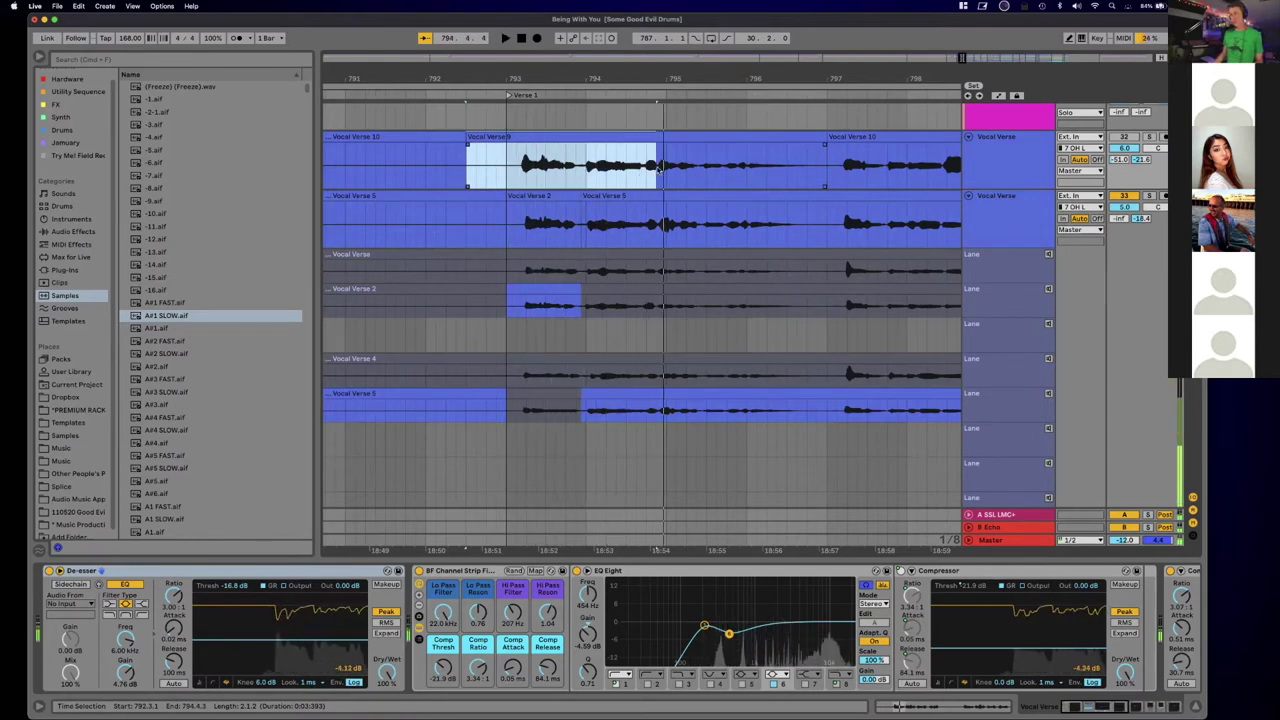
key("0")
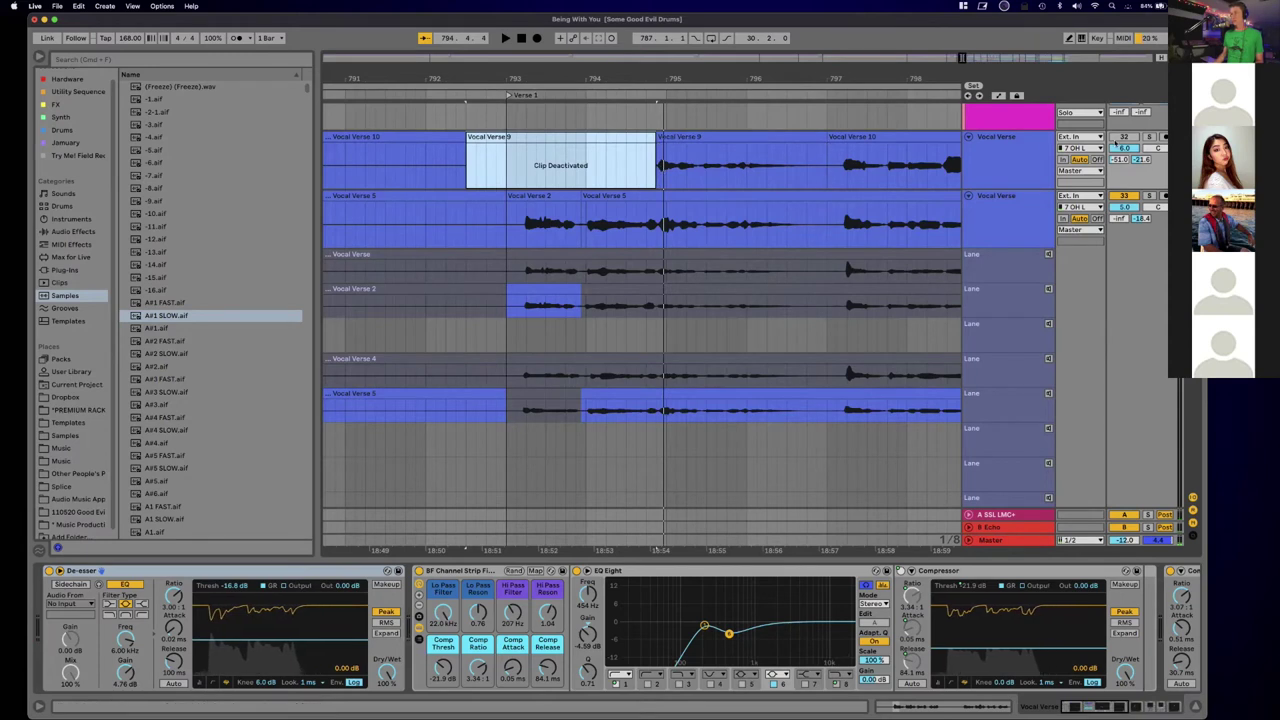
left_click(1119, 138)
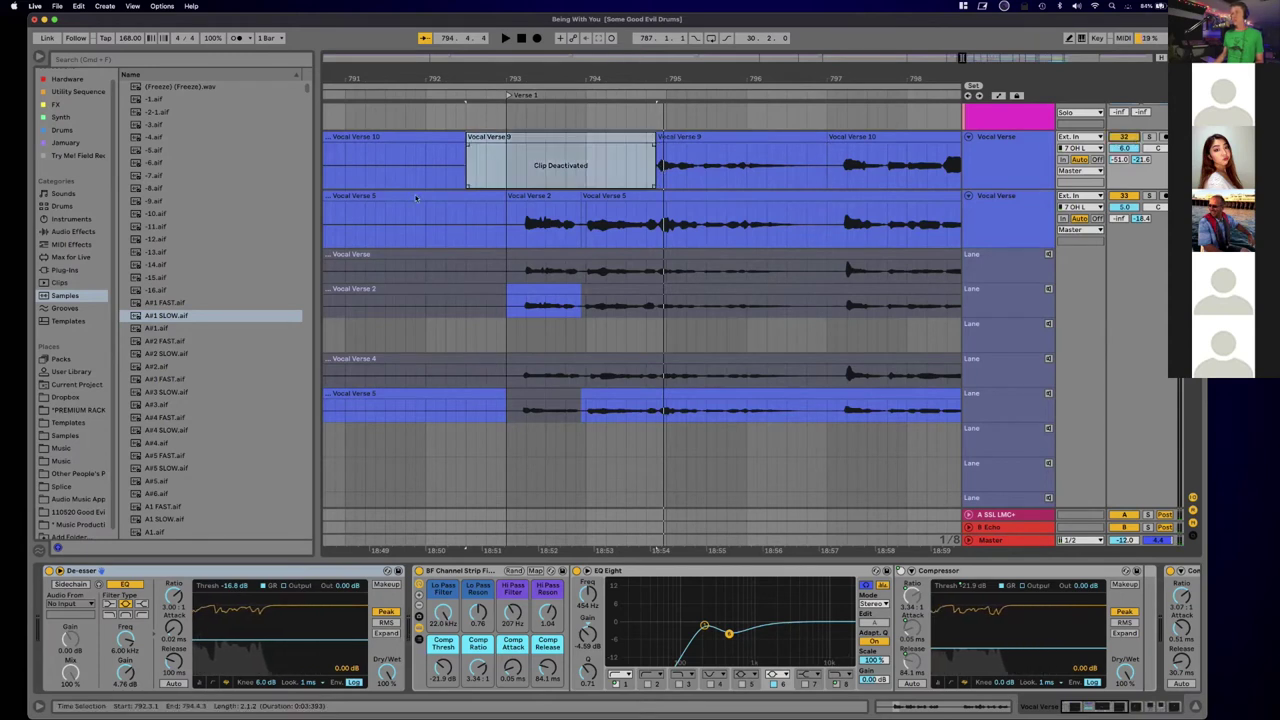
Step: Play the Vocal Verse tracks from just before the deactivated clip section, and switch track 32 off during playback
left_click(462, 160)
key("space")
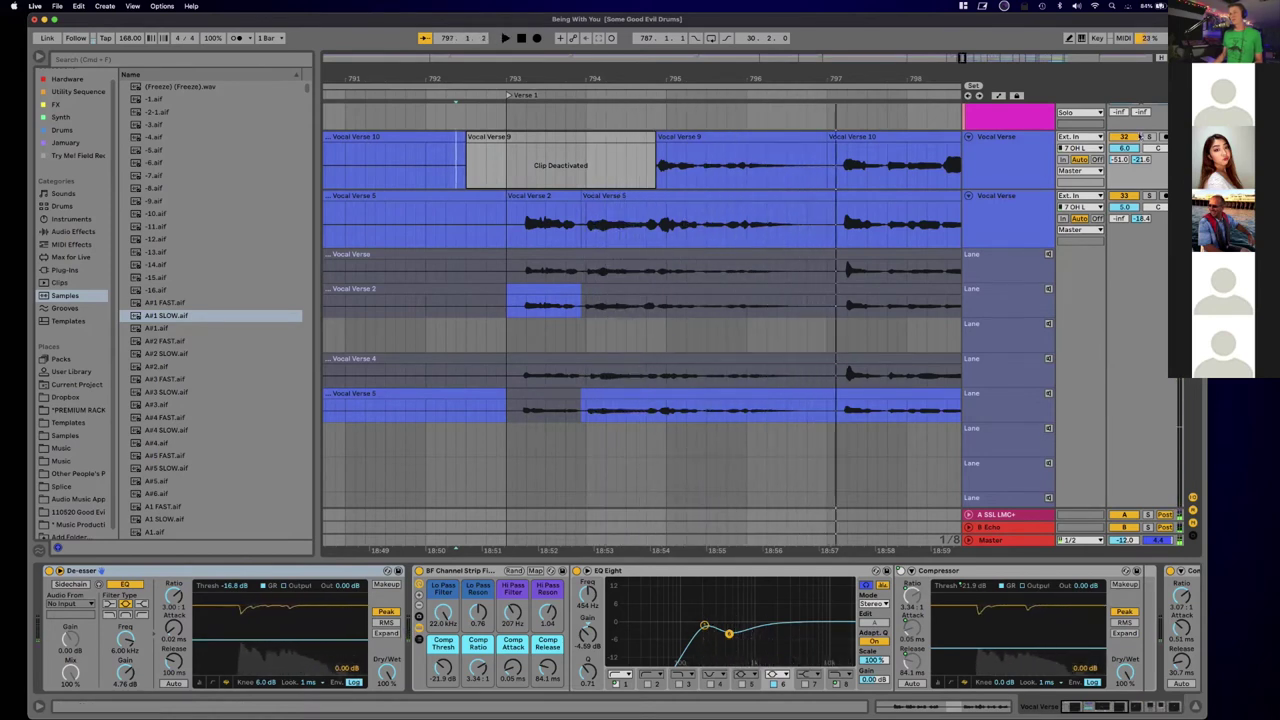
key("space")
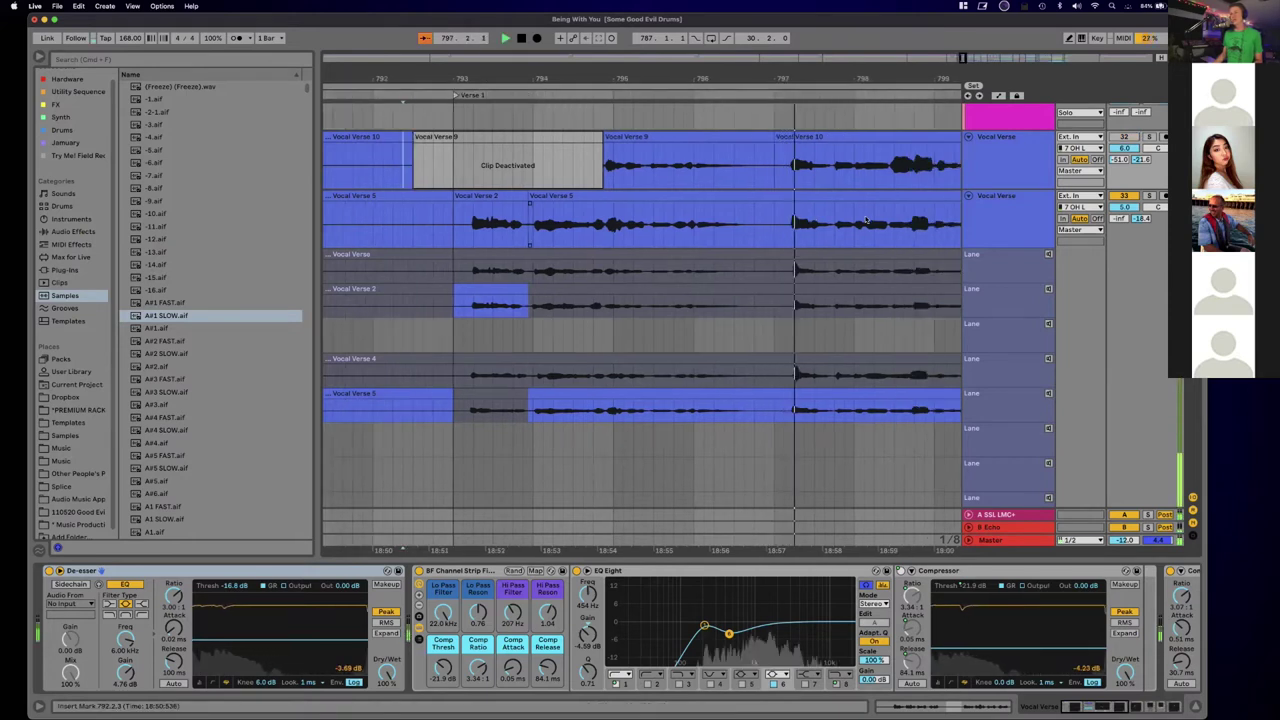
left_click(1135, 137)
key("space")
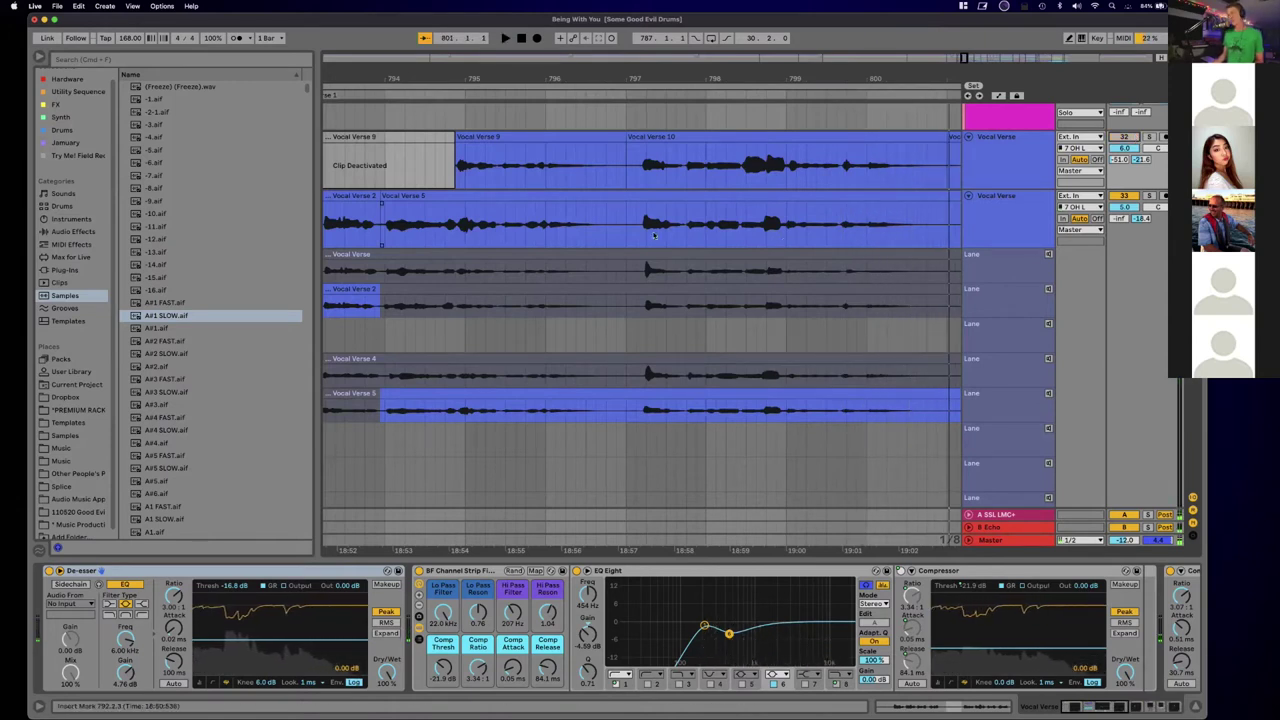
Step: Look over the comped clips of both Vocal Verse tracks from Verse 1 through PreChorus 2 and Chorus 1 to the Build
scroll(655, 235, "left", 5)
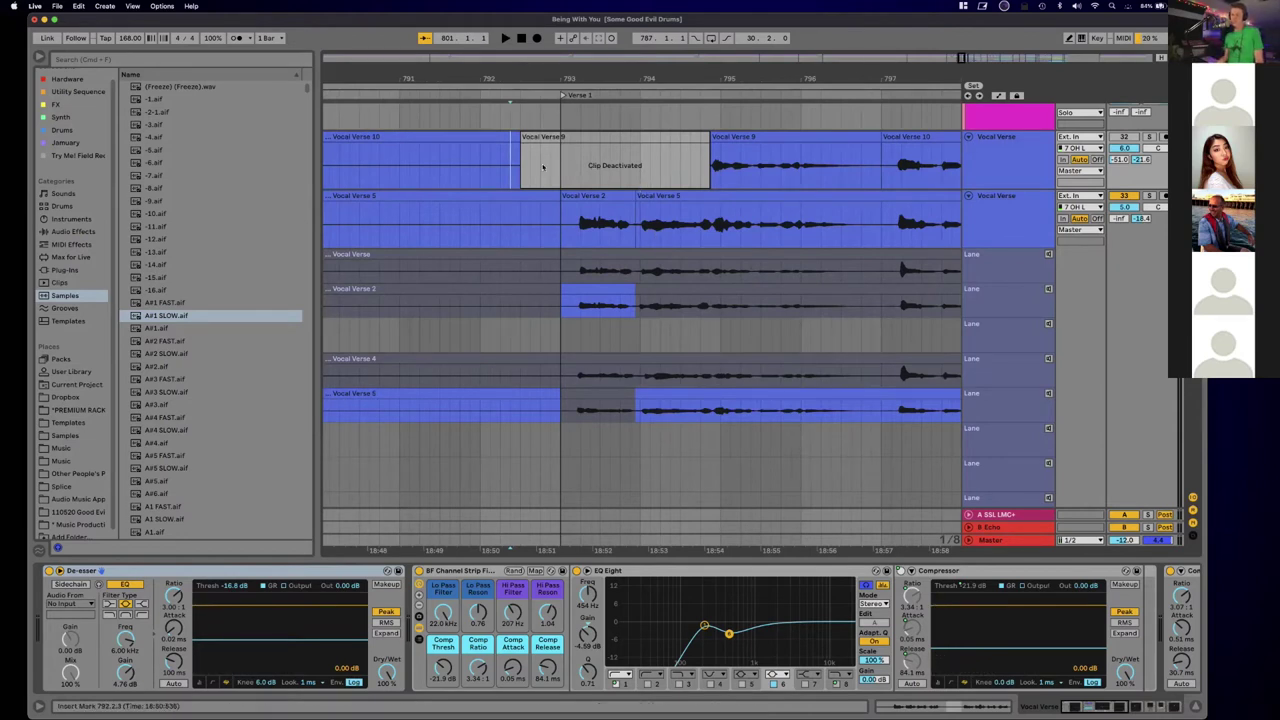
scroll(790, 157, "right", 6)
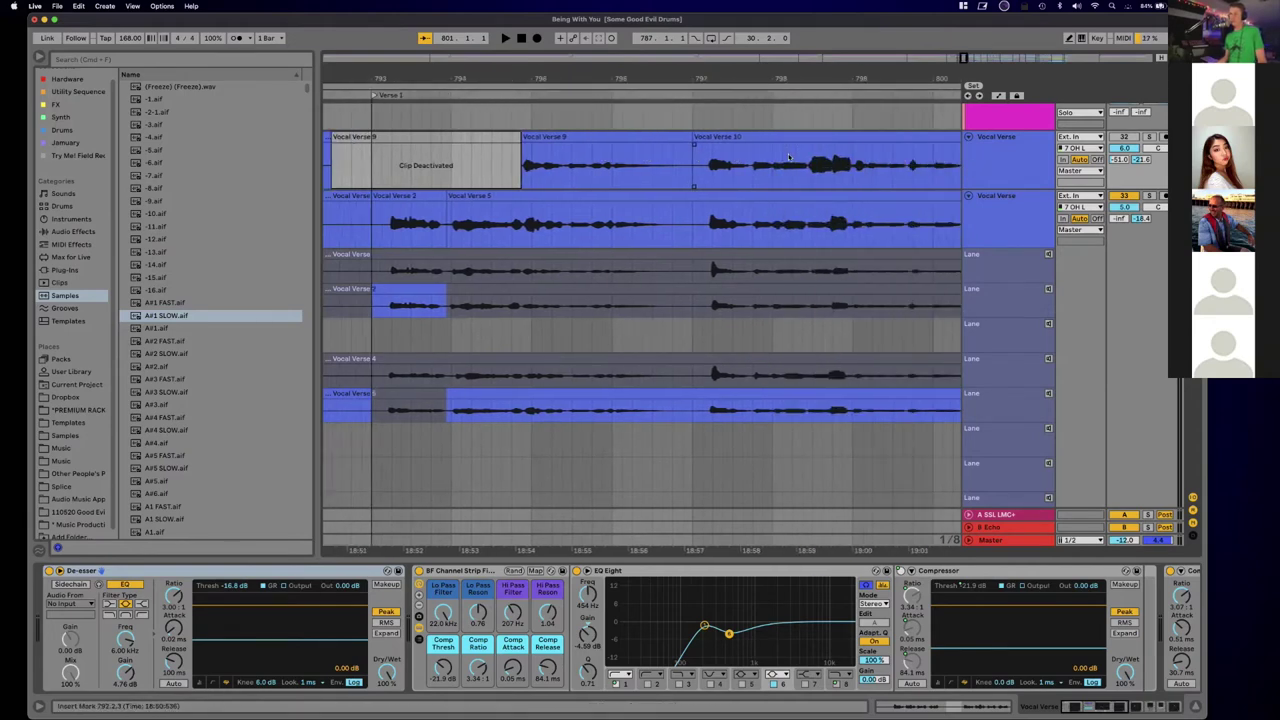
scroll(818, 191, "right", 3)
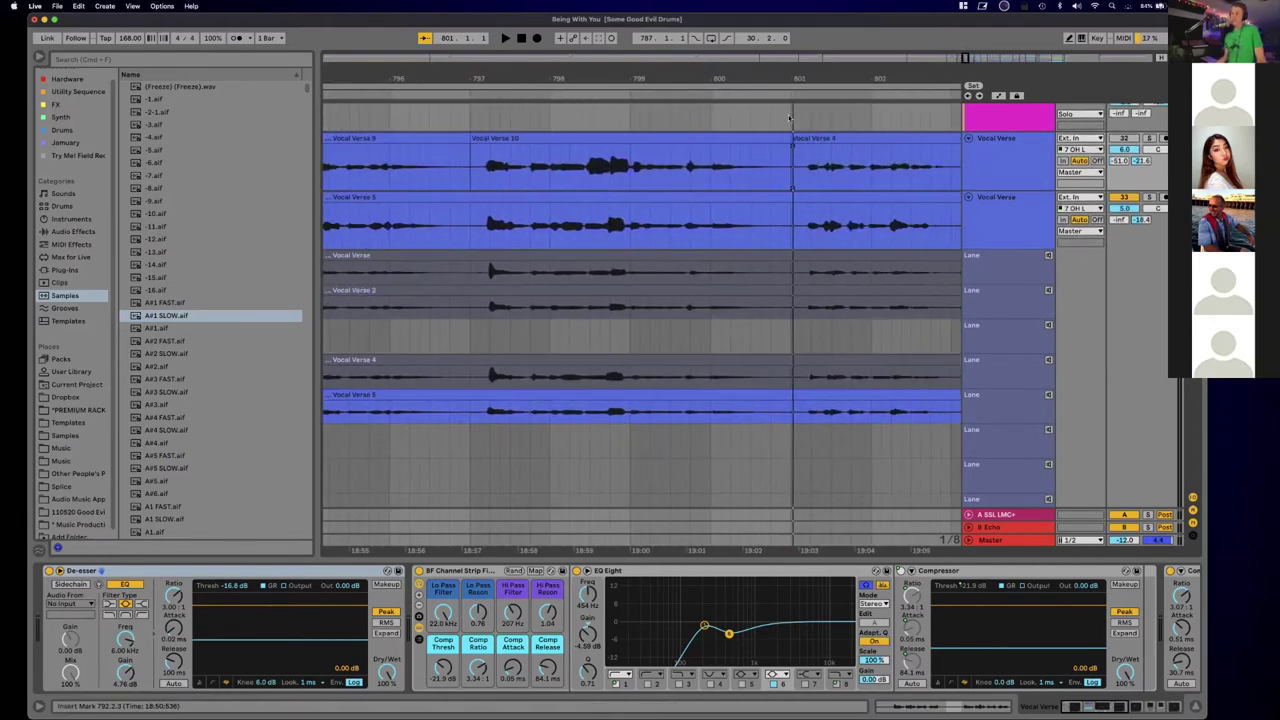
left_click_drag(810, 77, 810, 22)
scroll(834, 246, "right", 8)
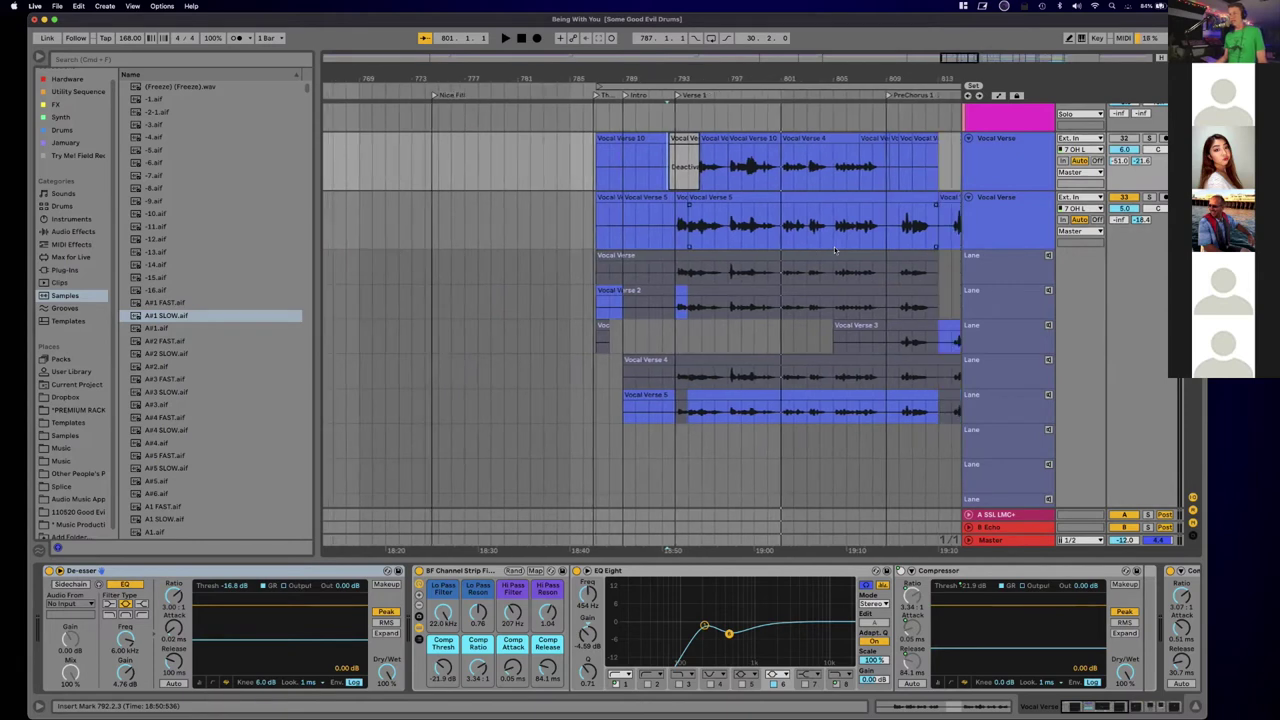
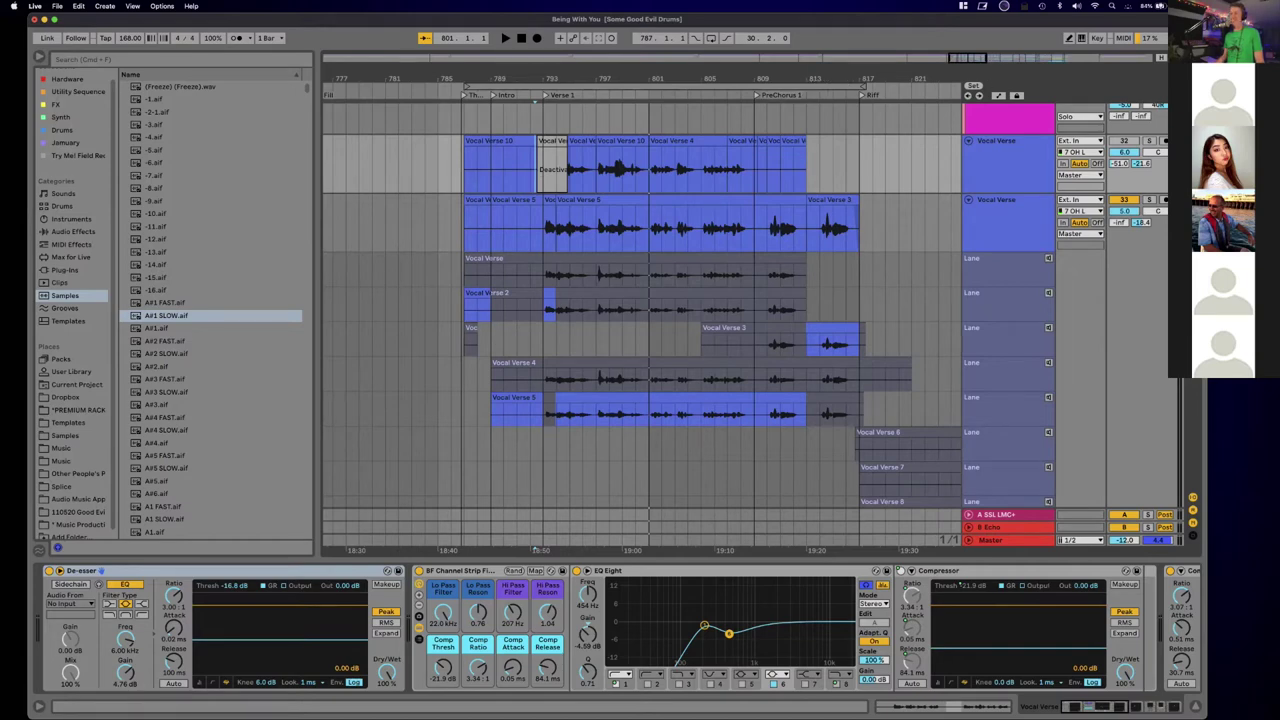
left_click_drag(811, 79, 811, 45)
scroll(858, 206, "right", 6)
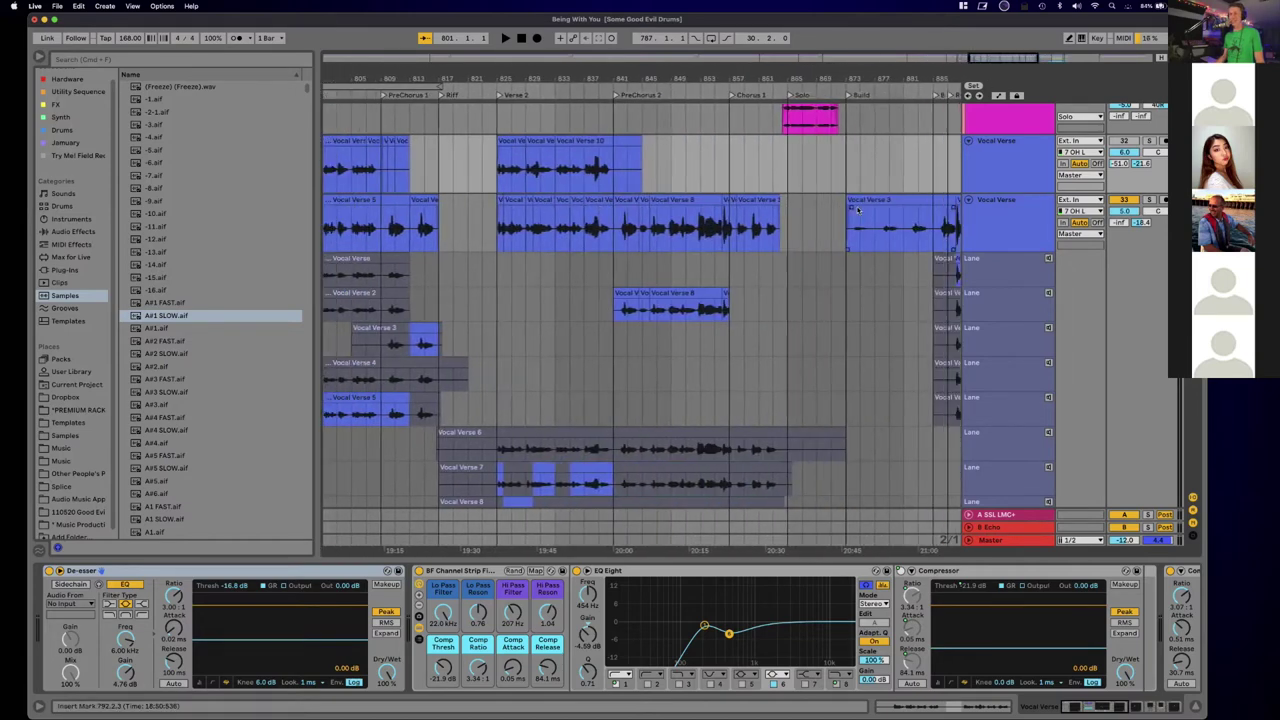
scroll(858, 210, "left", 4)
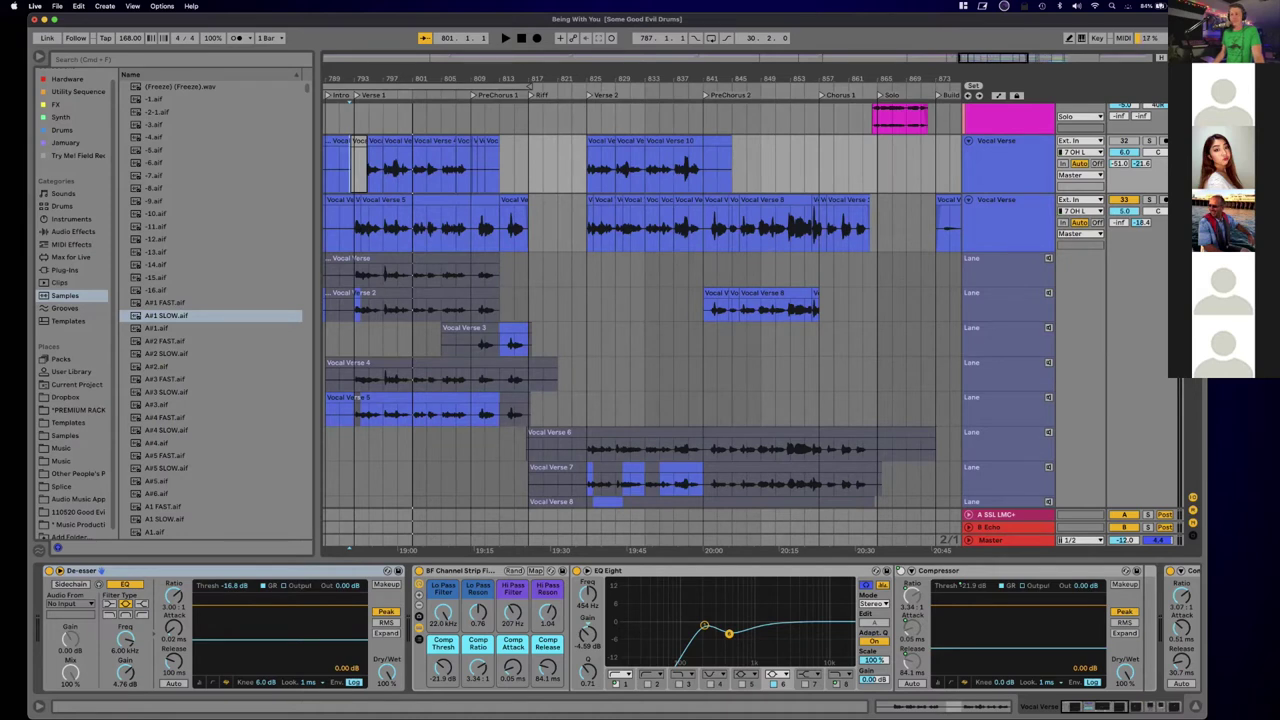
Step: Examine the short comped Vocal Verse sections and their source lanes between bars 901 and 903, before the Vampire marker
scroll(894, 323, "right", 10)
scroll(892, 325, "right", 2)
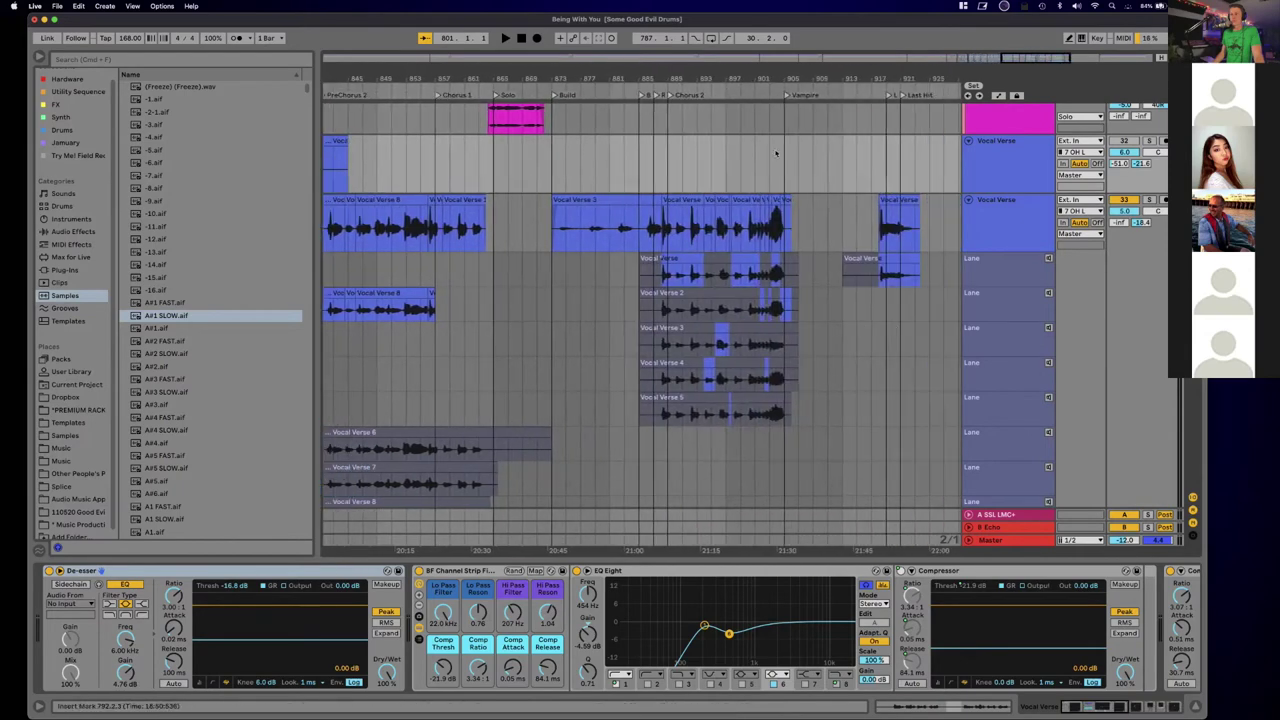
left_click_drag(757, 79, 757, 225)
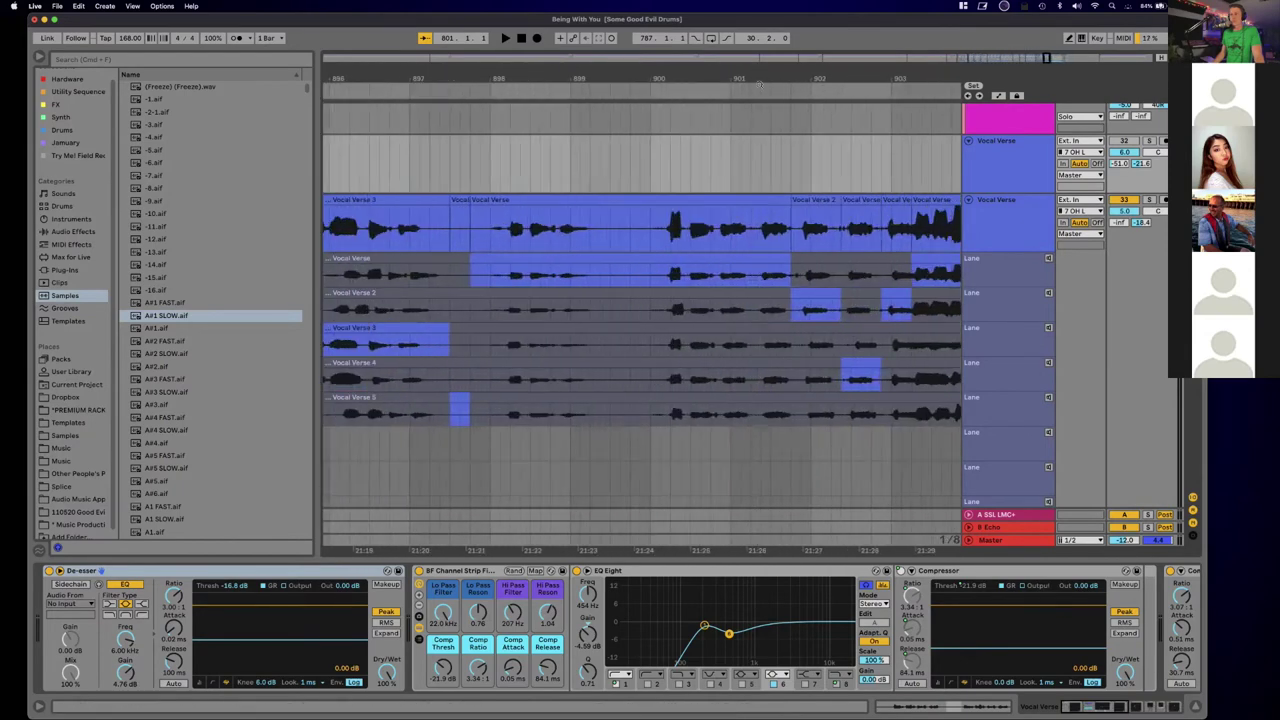
scroll(785, 169, "right", 3)
scroll(785, 169, "right", 2)
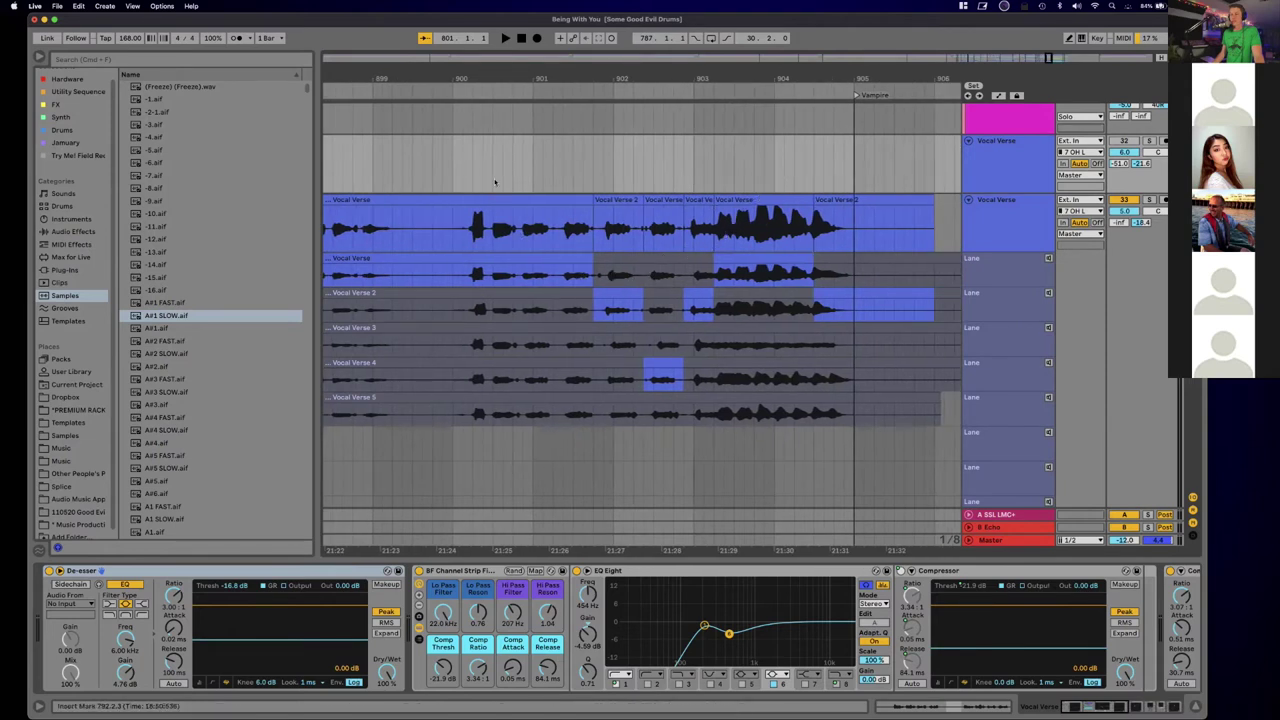
left_click_drag(630, 78, 630, 114)
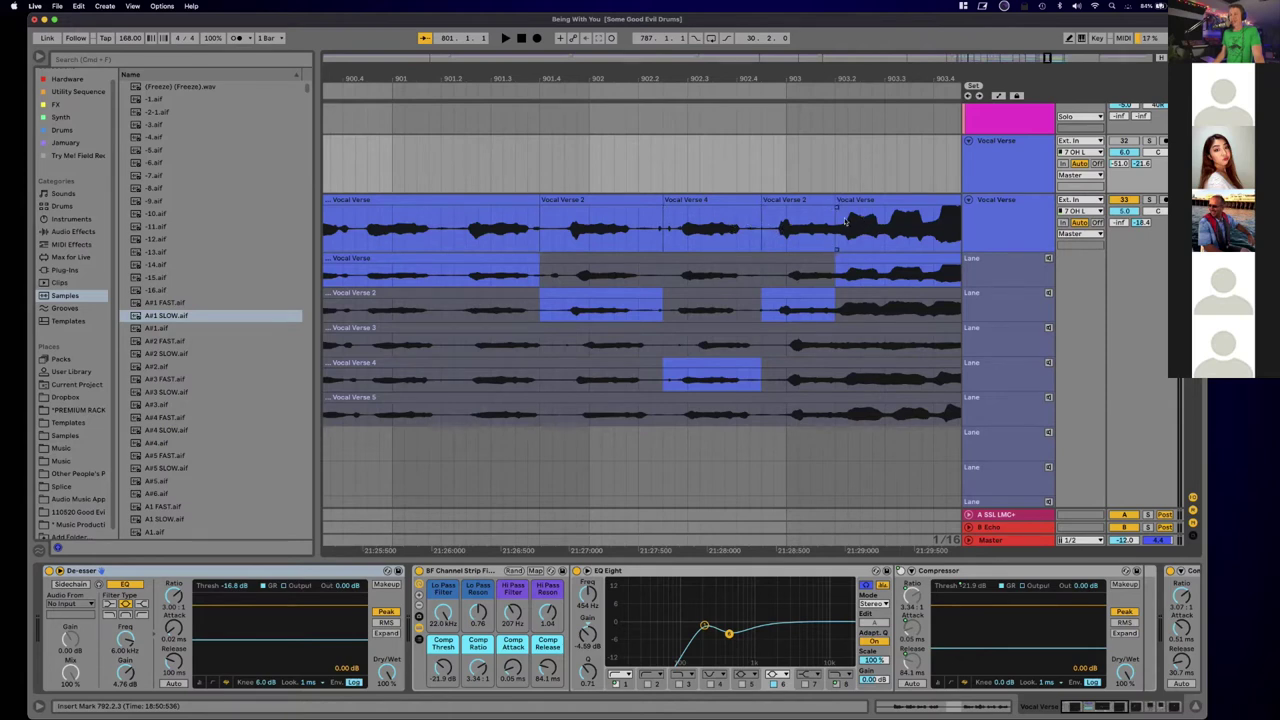
Step: Solo track 33 and play the comp from 902.4.3 across the join between the Vocal Verse 2 and Vocal Verse sections at 903.2
left_click_drag(846, 70, 840, 142)
left_click(466, 227)
scroll(890, 231, "right", 2)
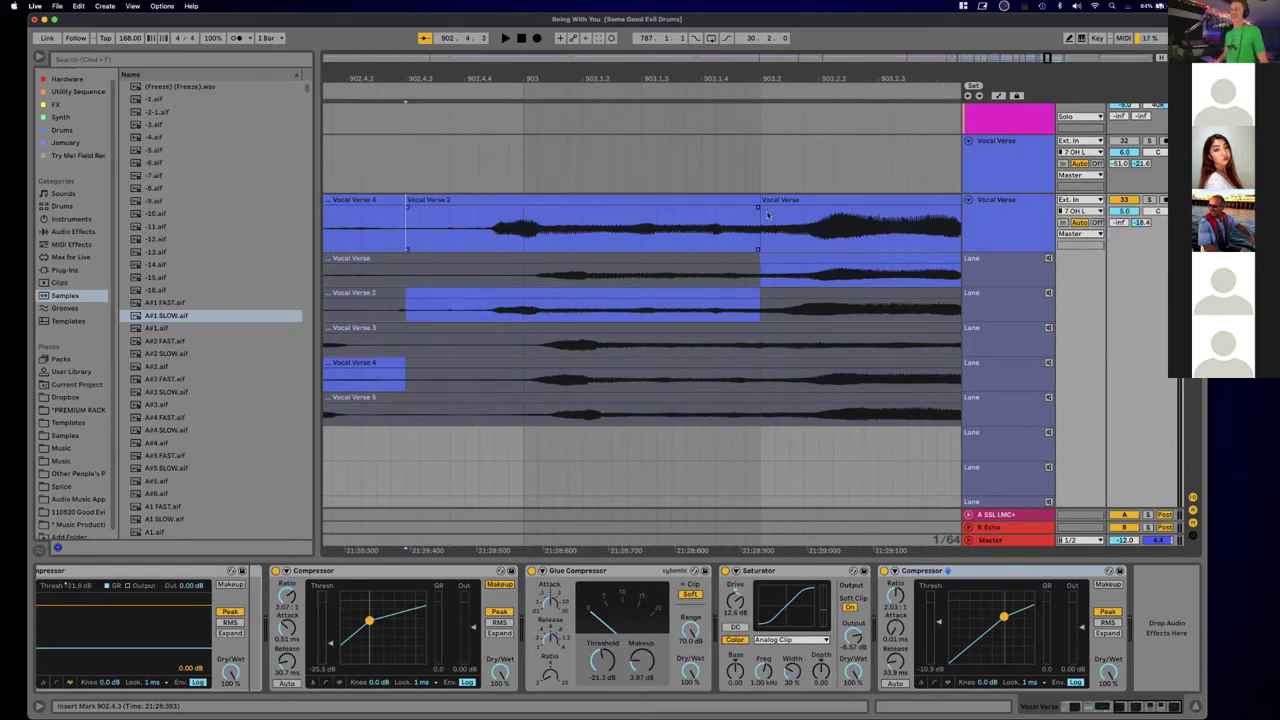
left_click(1149, 200)
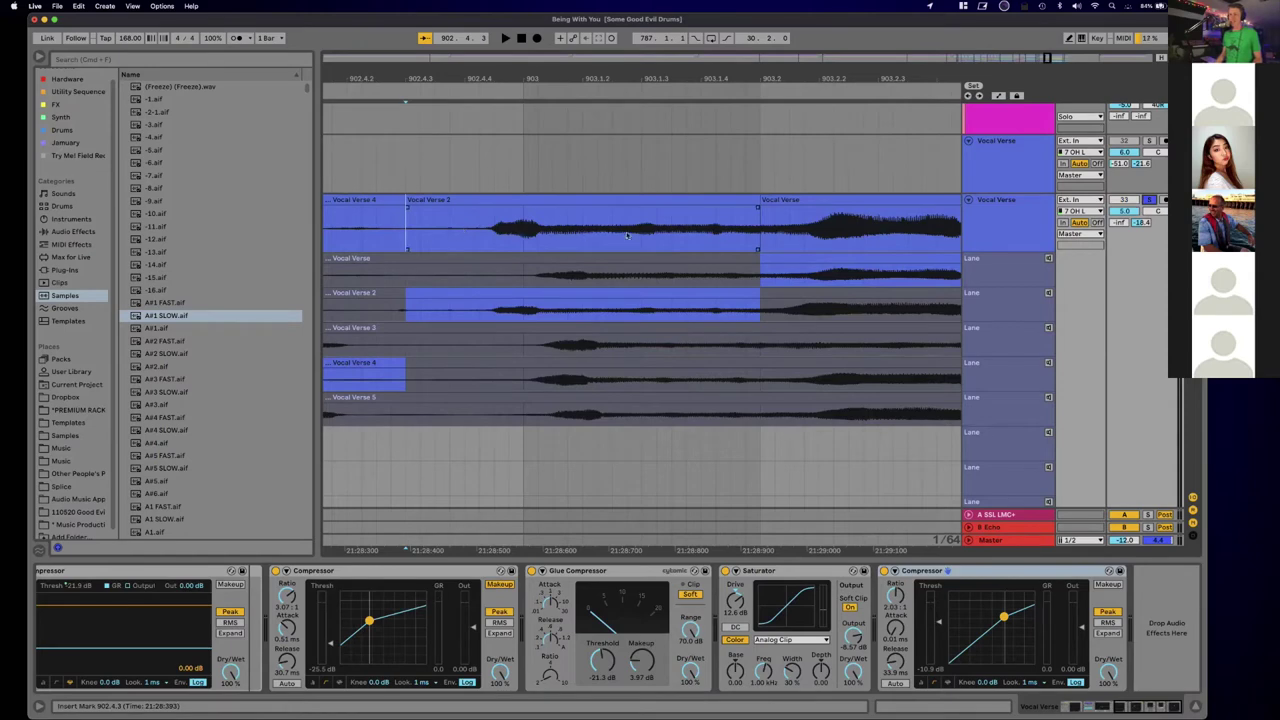
key("space")
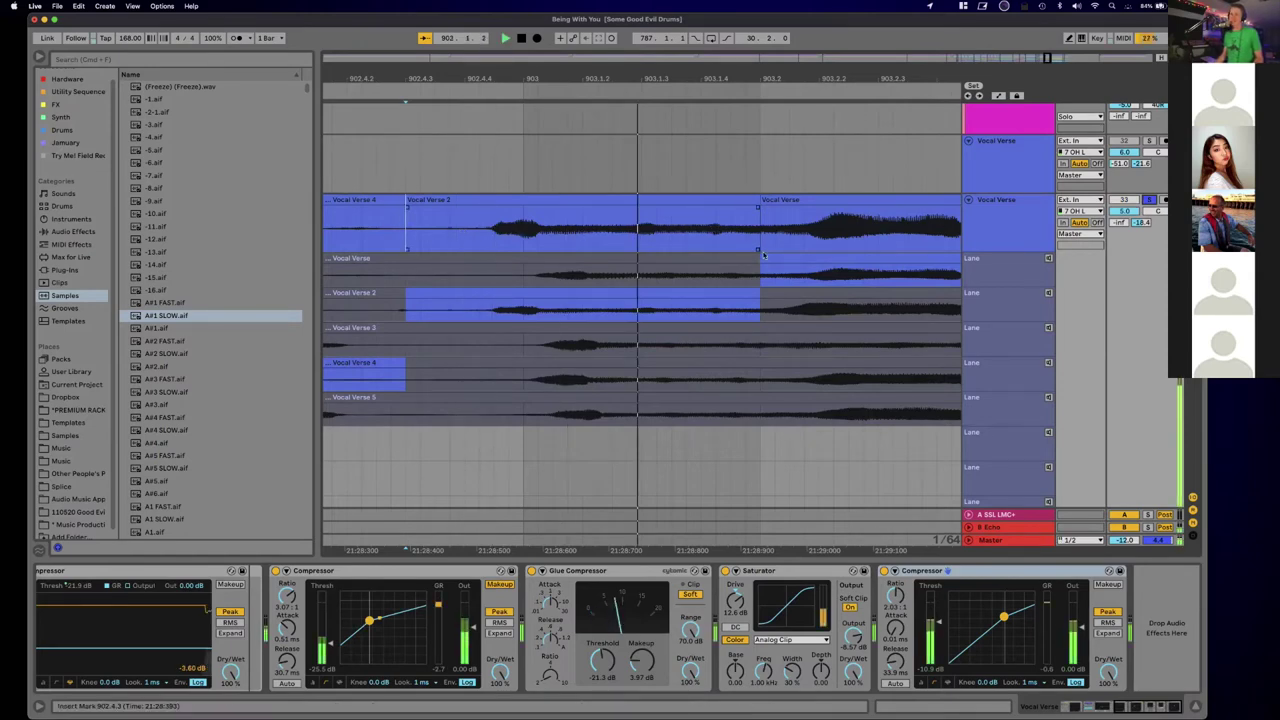
key("space")
key("space")
key("space")
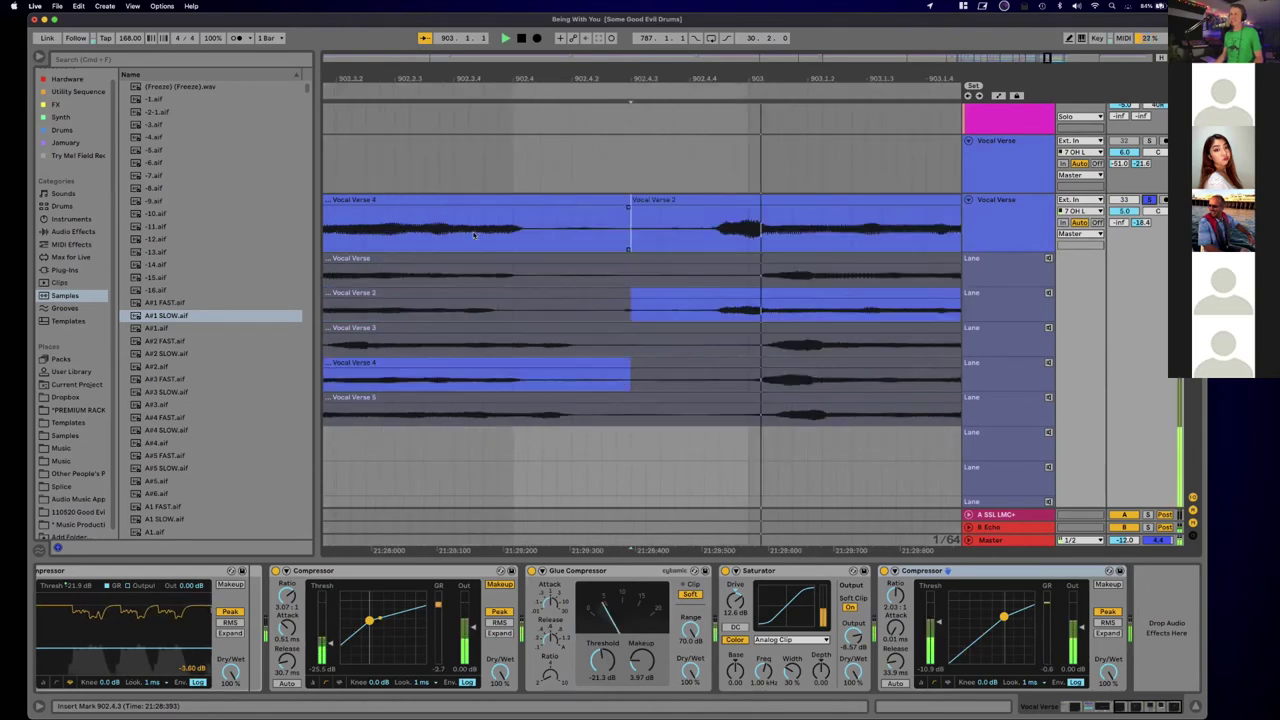
key("space")
Step: Crossfade the join between the Vocal Verse 2 and Vocal Verse sections at 903.2 on track 33, and play the result
scroll(464, 221, "left", 2)
scroll(464, 221, "down", 1)
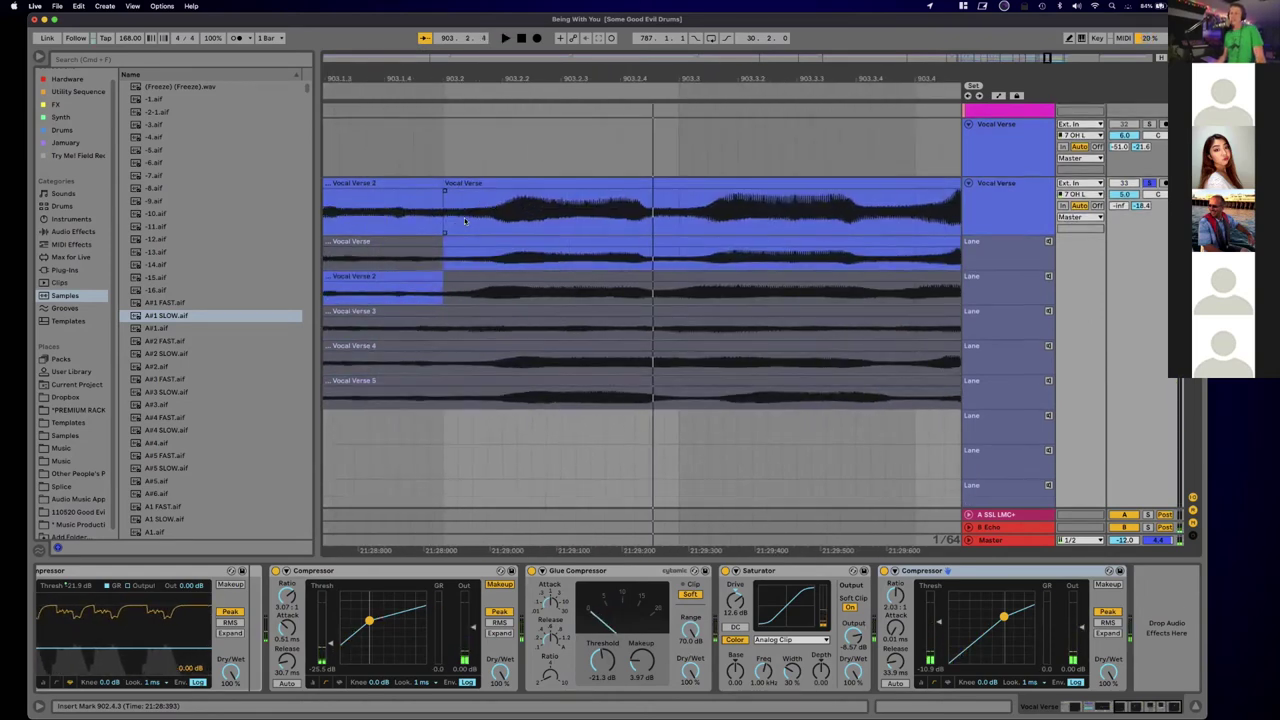
scroll(464, 221, "left", 2)
scroll(464, 221, "down", 1)
scroll(505, 224, "up", 2)
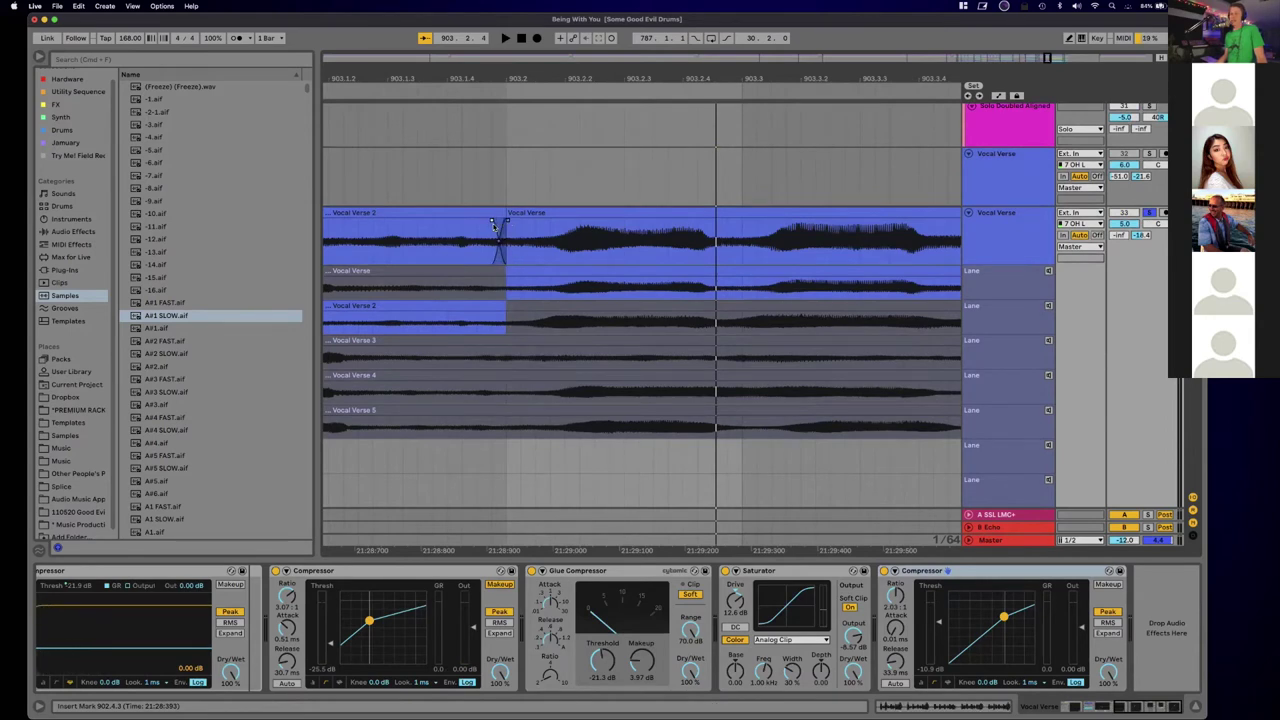
scroll(492, 224, "left", 3)
key("space")
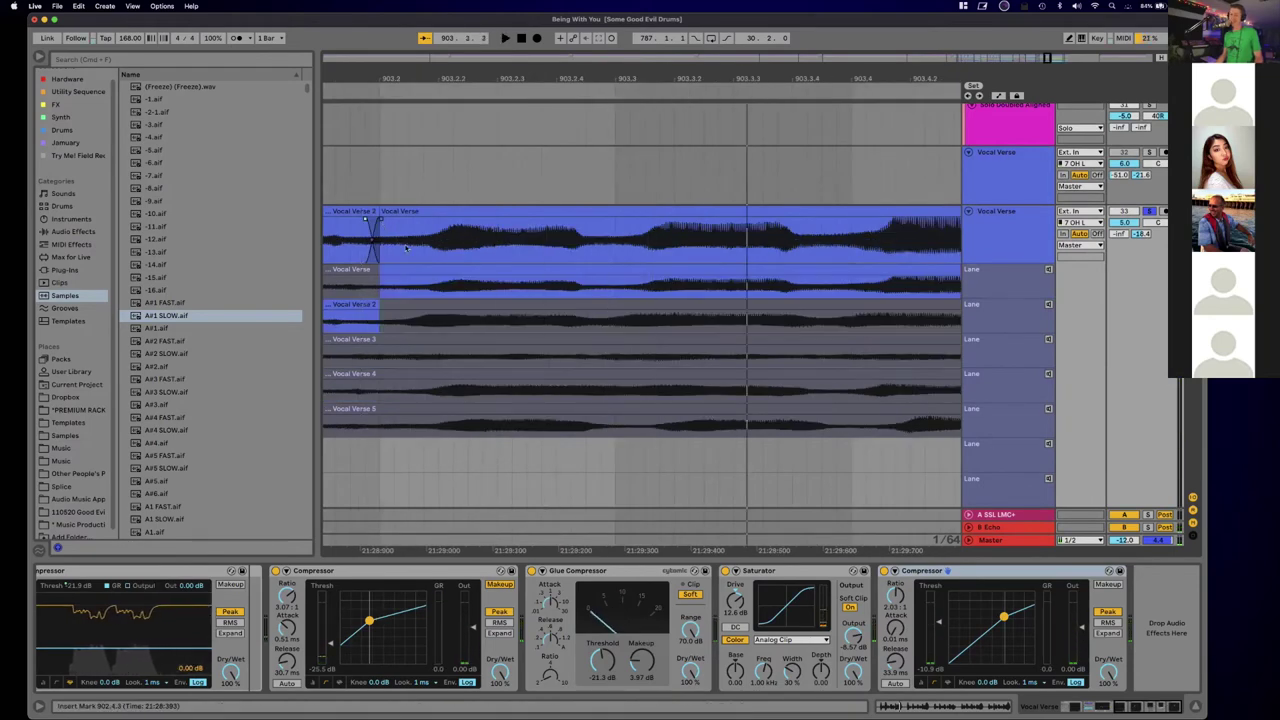
scroll(430, 265, "left", 3)
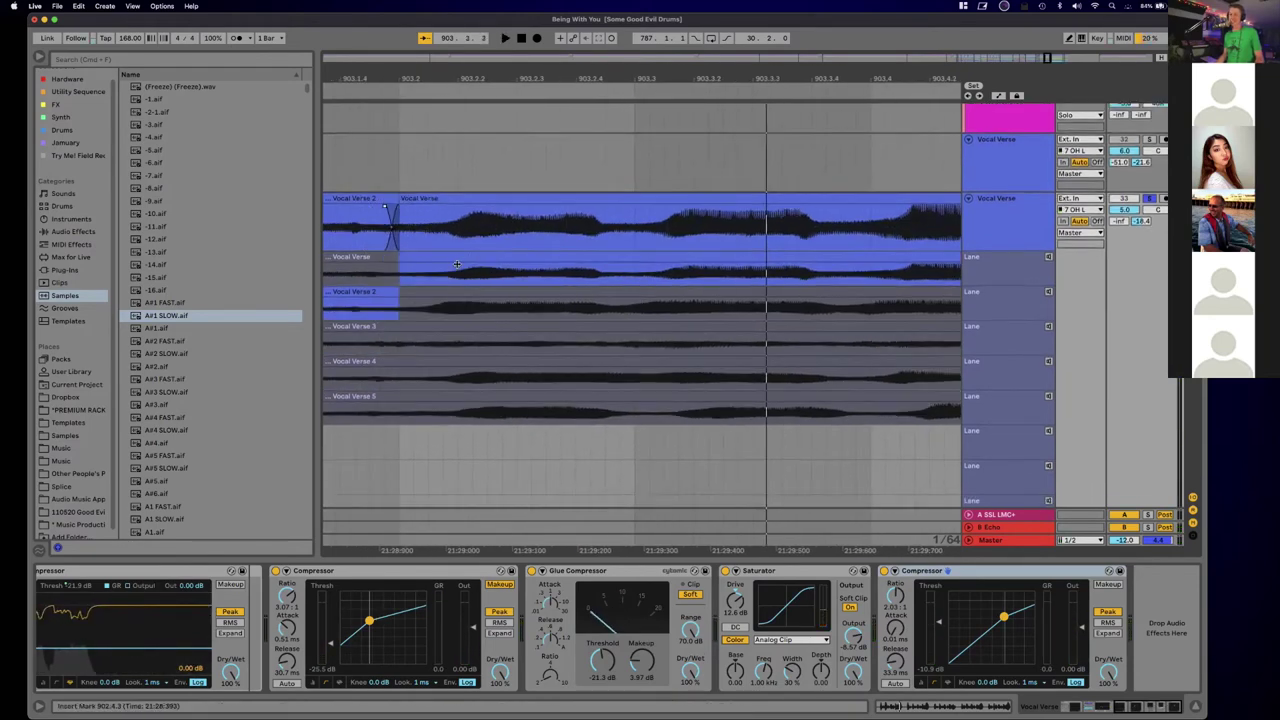
Step: Audition the first and second take lanes of track 33 around 903.2, and switch back to the comp
scroll(455, 267, "down", 2)
scroll(490, 270, "up", 1)
scroll(523, 272, "left", 10)
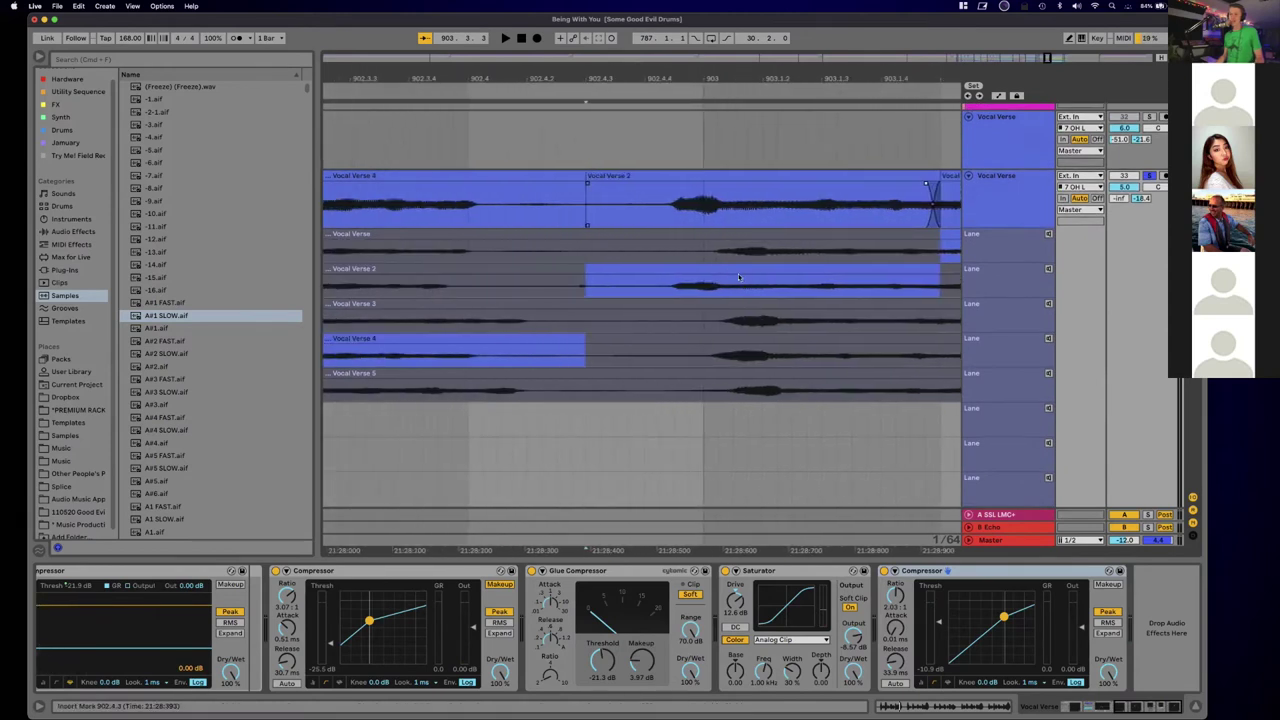
scroll(688, 278, "right", 1)
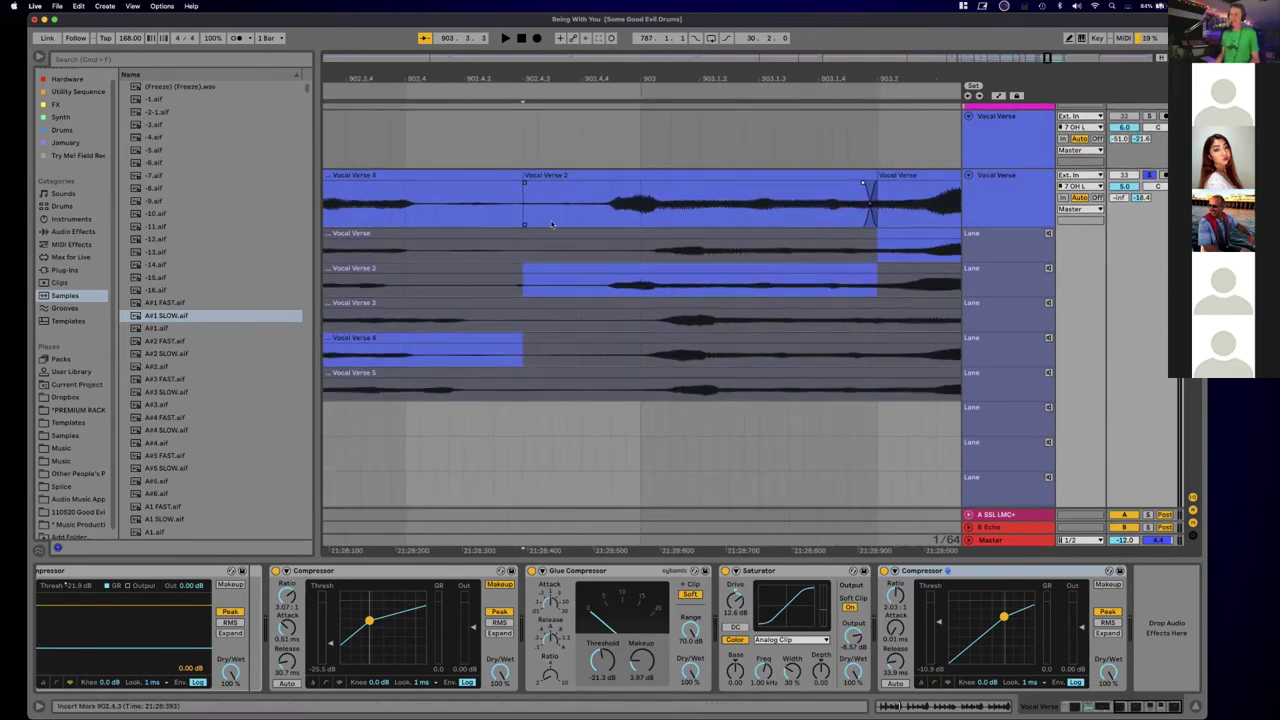
left_click(1049, 233)
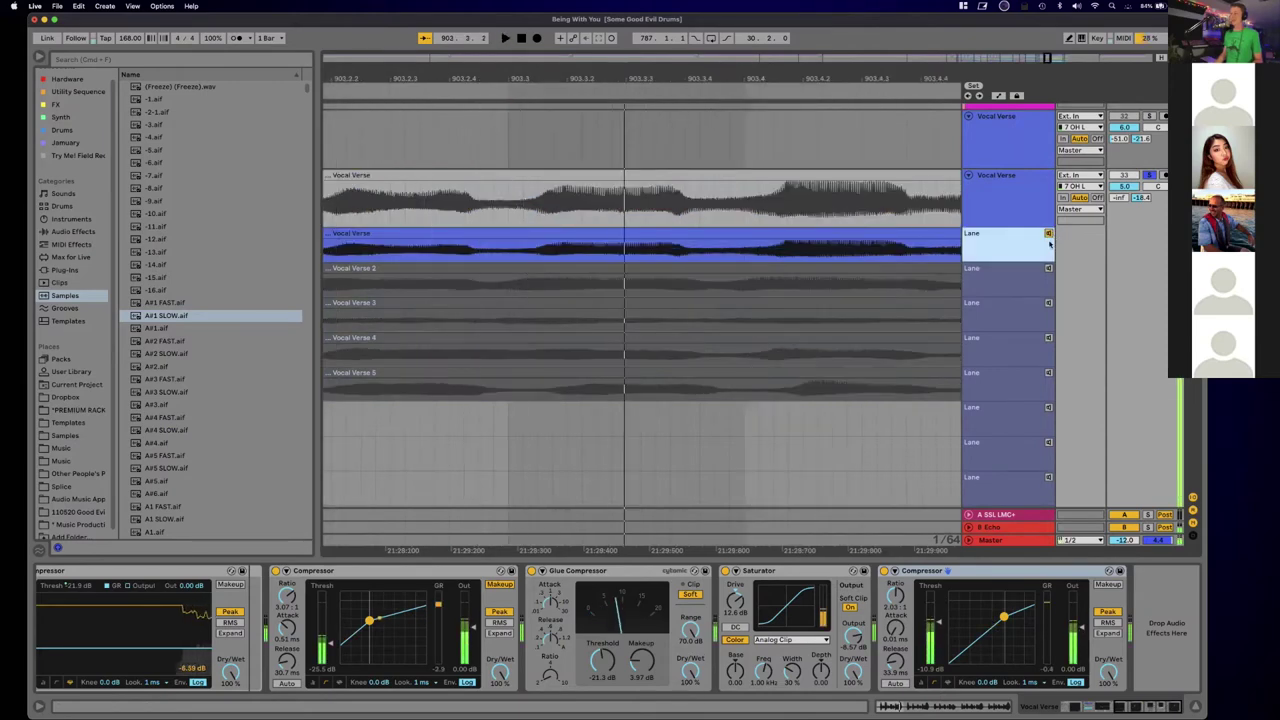
left_click(1048, 269)
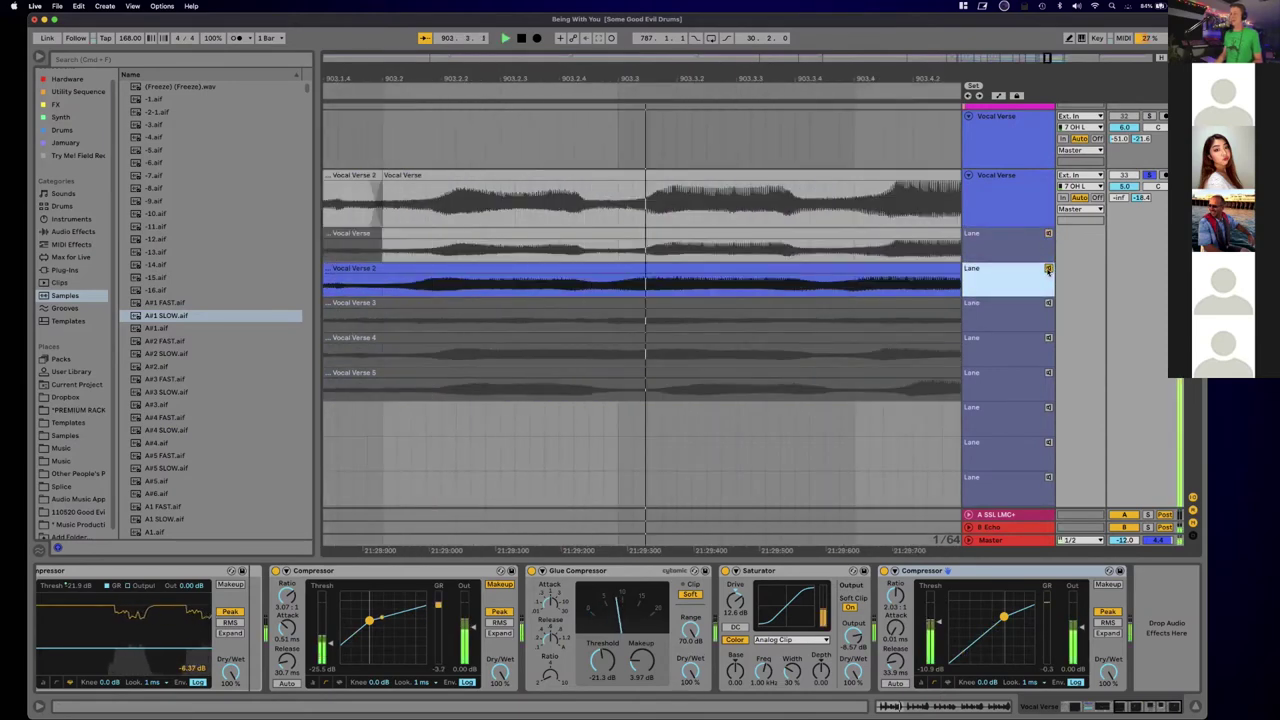
left_click(708, 234)
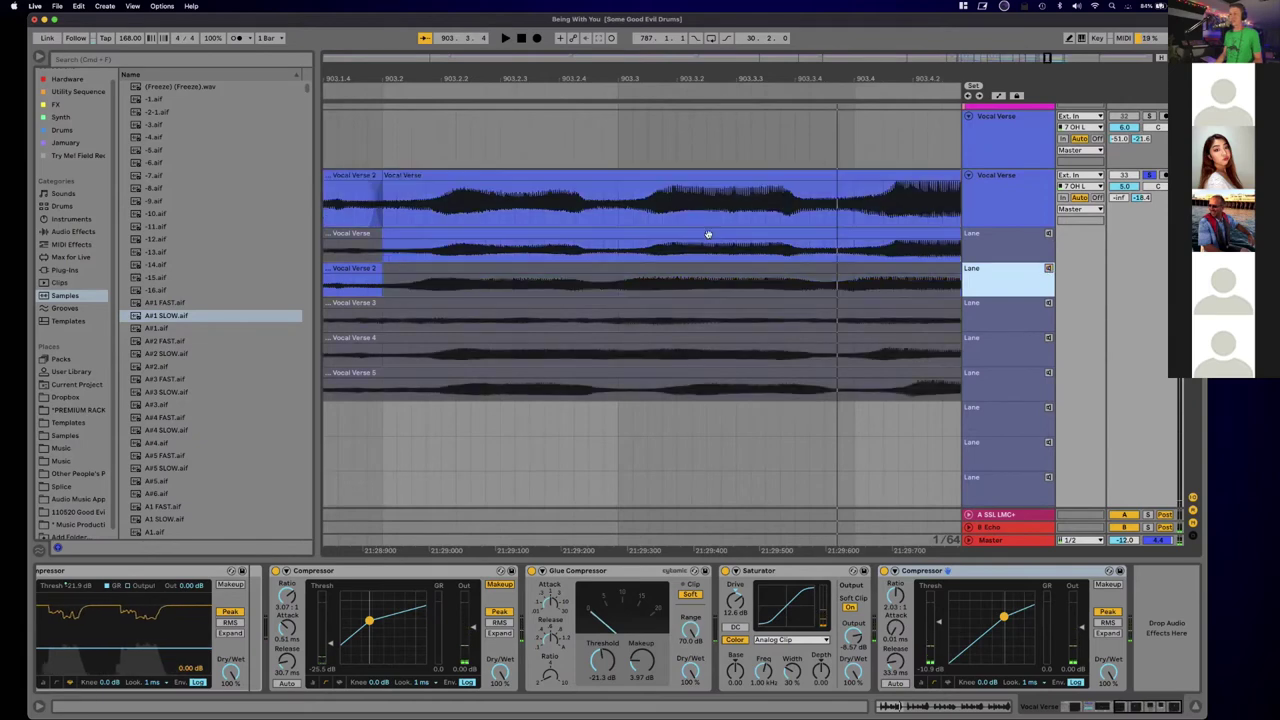
Step: Replay the soloed comp from 902.4.3 across the crossfaded join at 903.2
key("space")
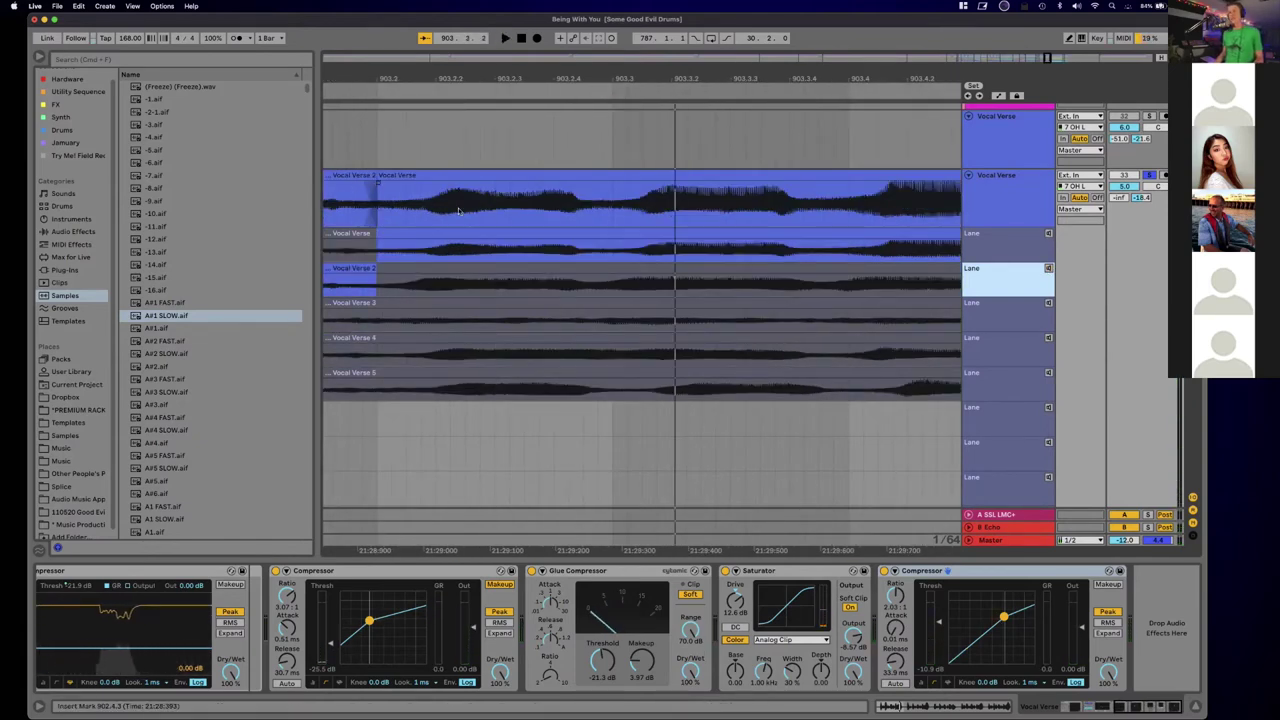
scroll(459, 211, "left", 7)
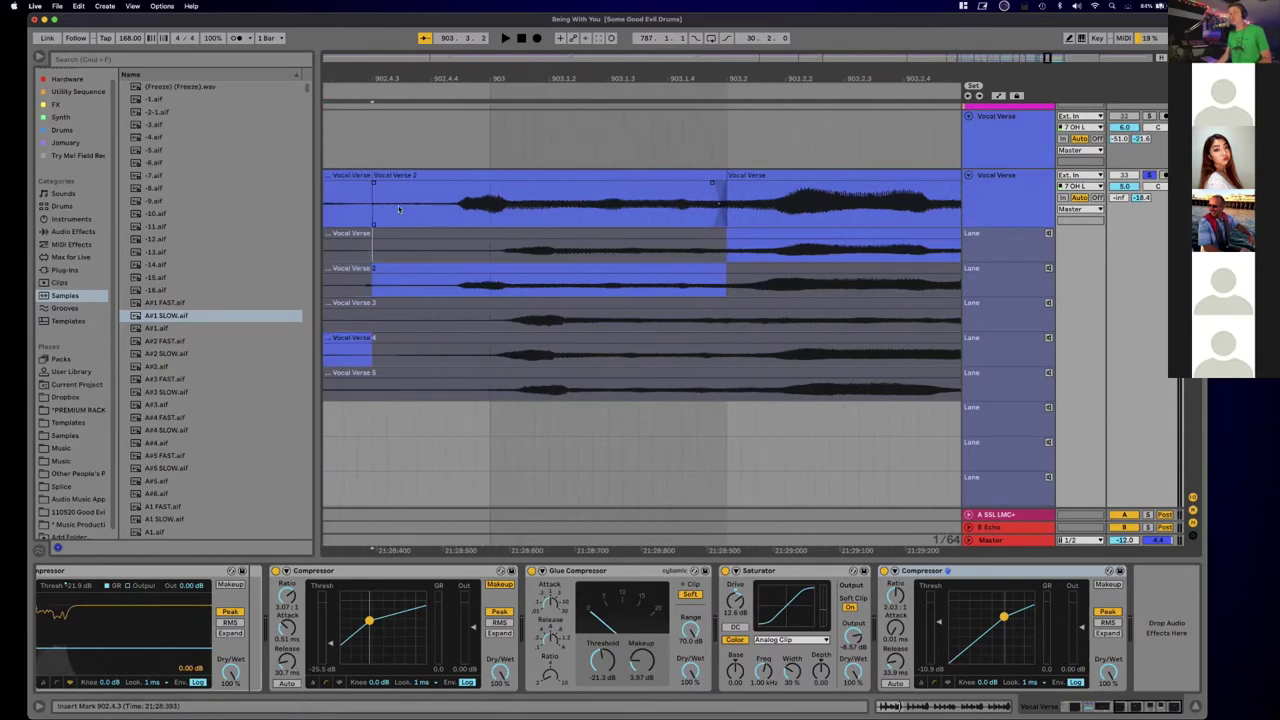
scroll(398, 208, "left", 3)
scroll(422, 204, "left", 4)
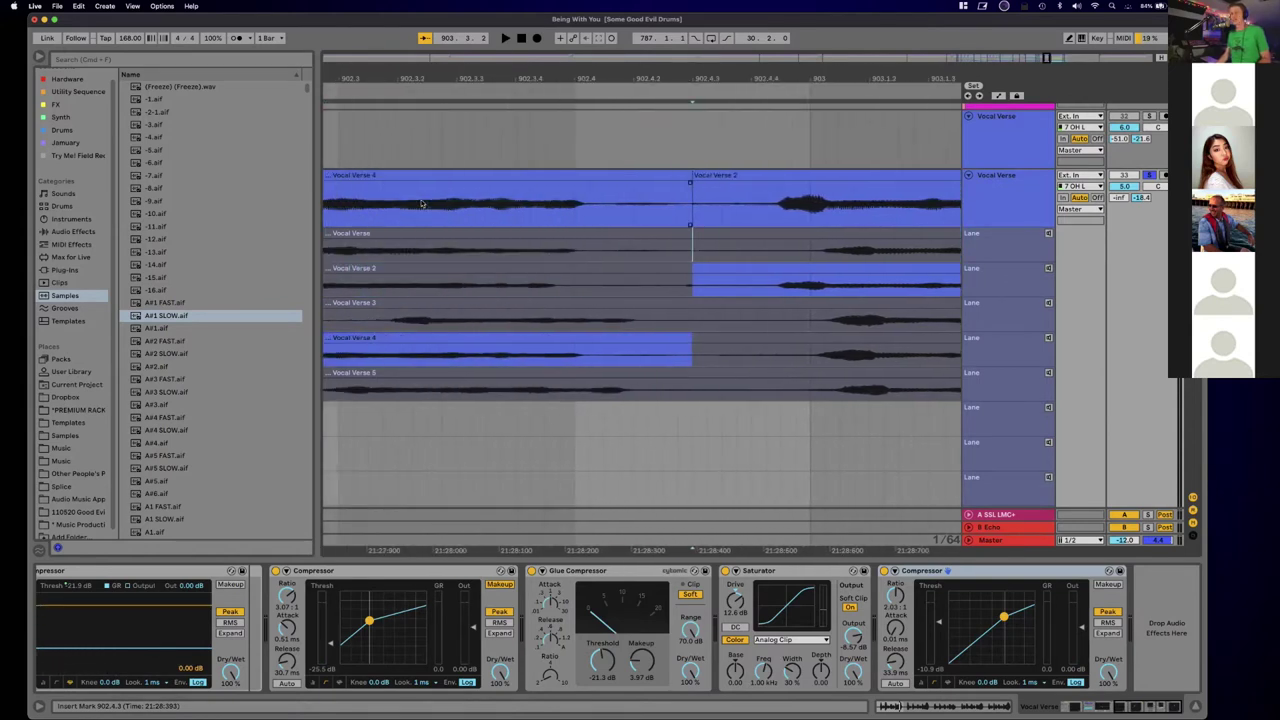
key("space")
key("space")
key("space")
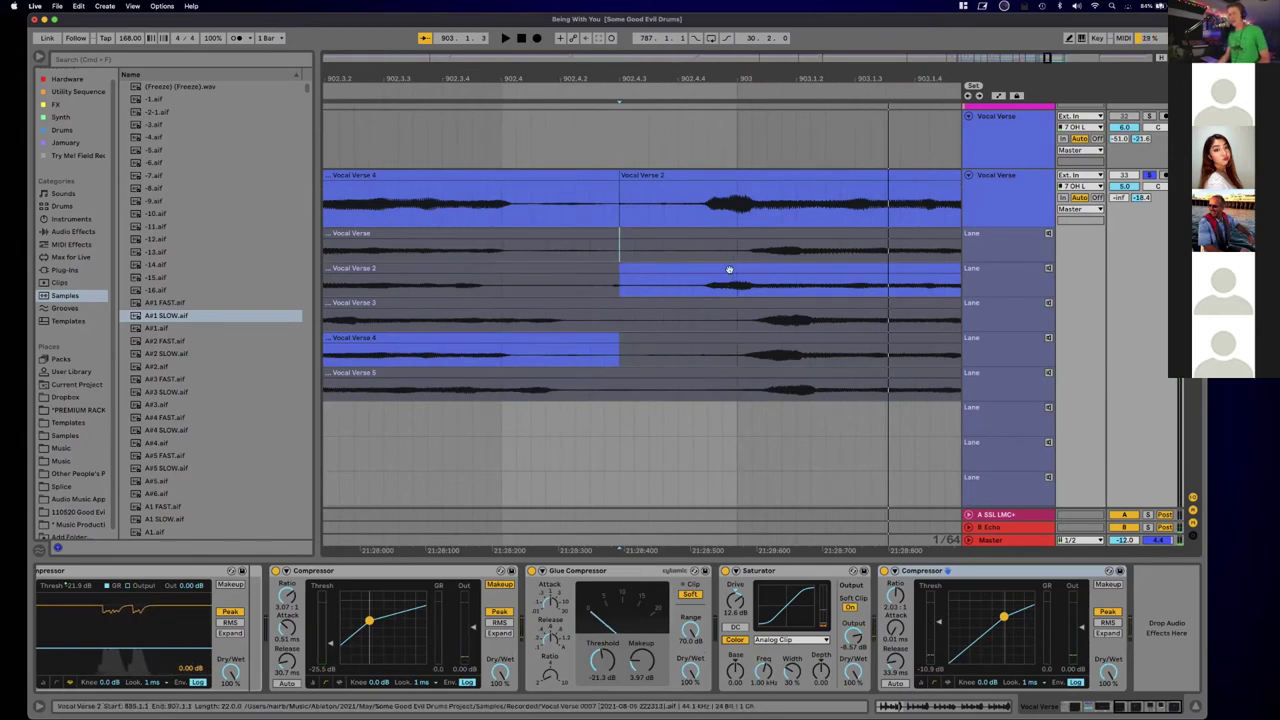
Step: Unsolo track 33 and listen to the crossfaded join at 903.2 along with the other tracks
key("space")
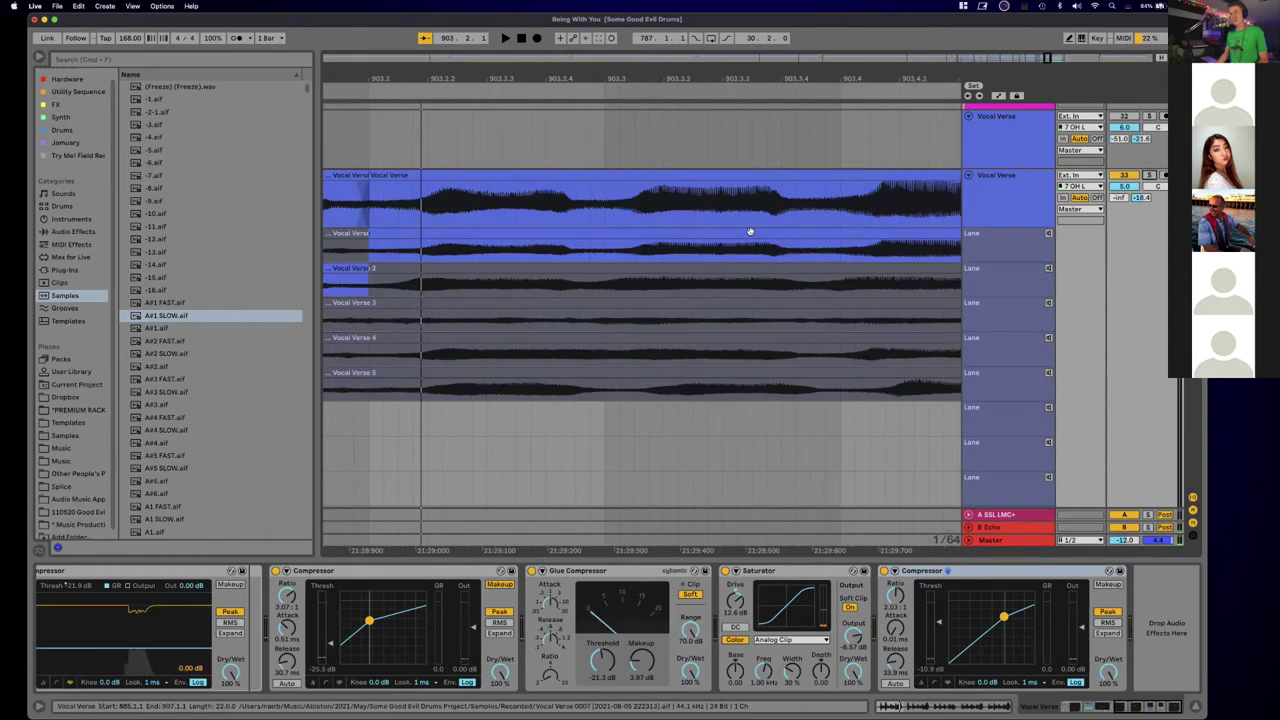
scroll(750, 232, "left", 5)
key("space")
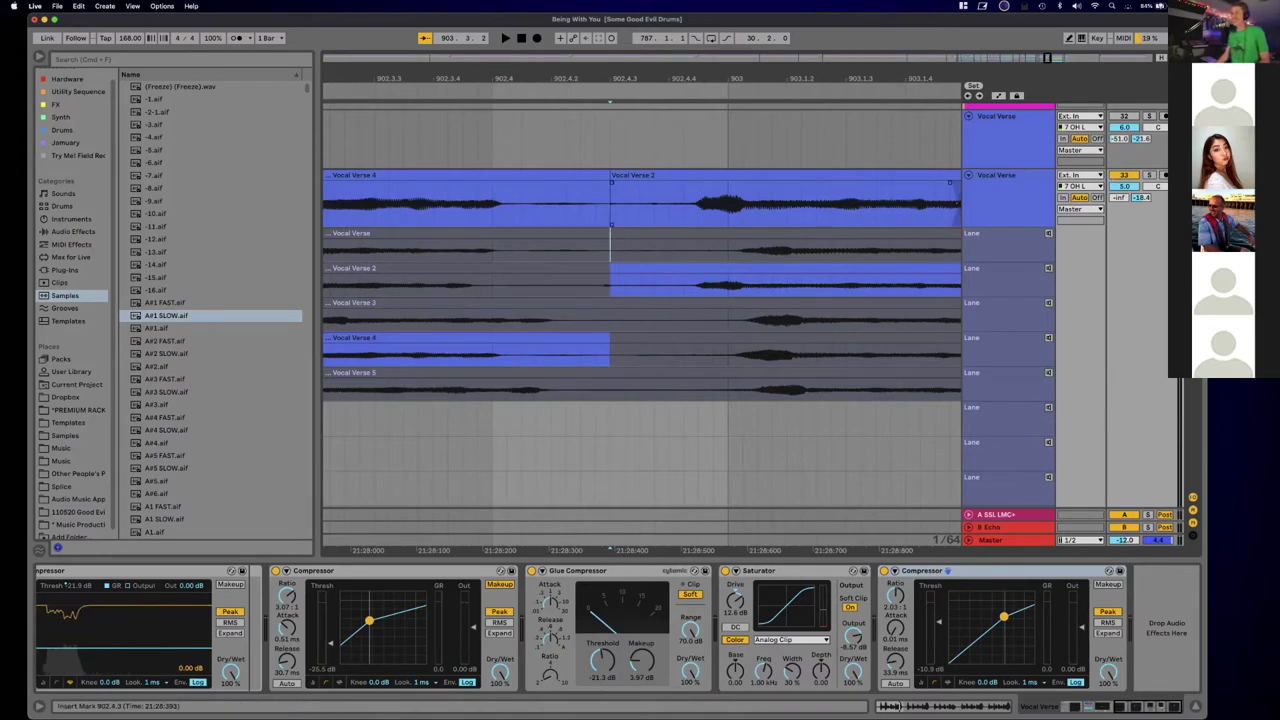
scroll(719, 241, "right", 5)
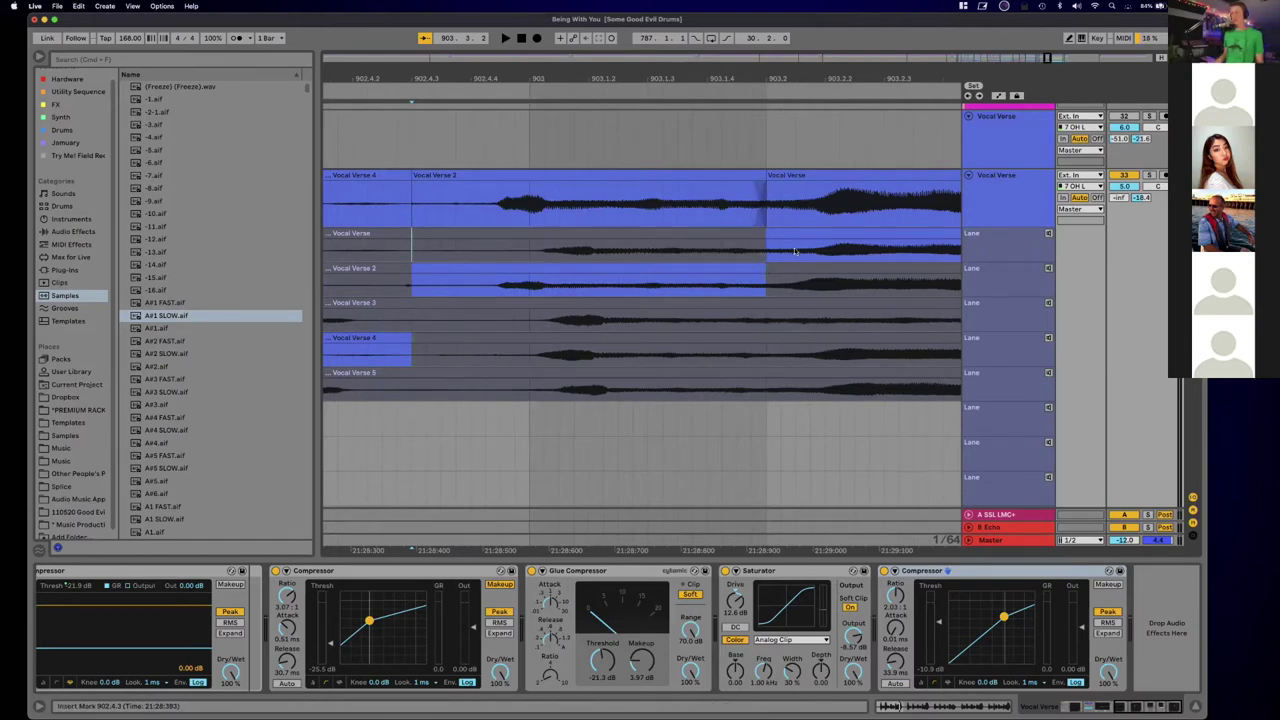
Step: Select the track 33 comp and its take lanes from 900.1.1 to 906.3.1, loop that range and play it
left_click_drag(756, 78, 757, 62)
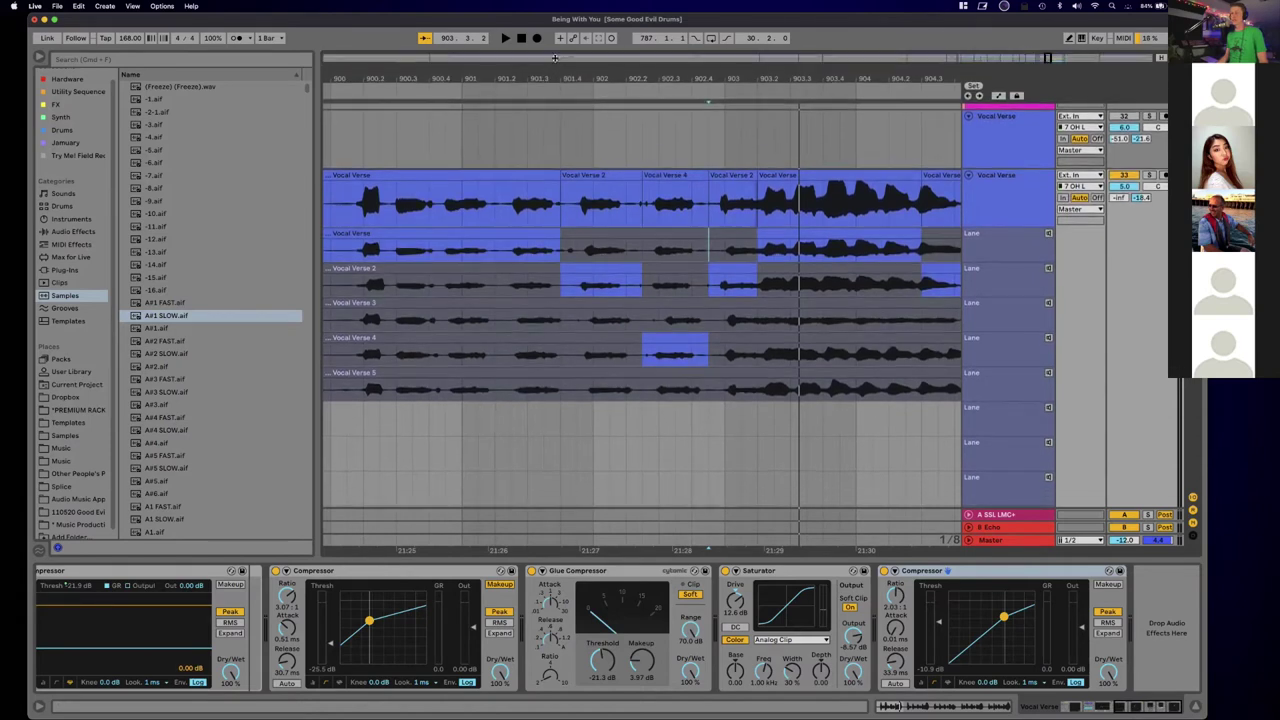
scroll(546, 104, "down", 3)
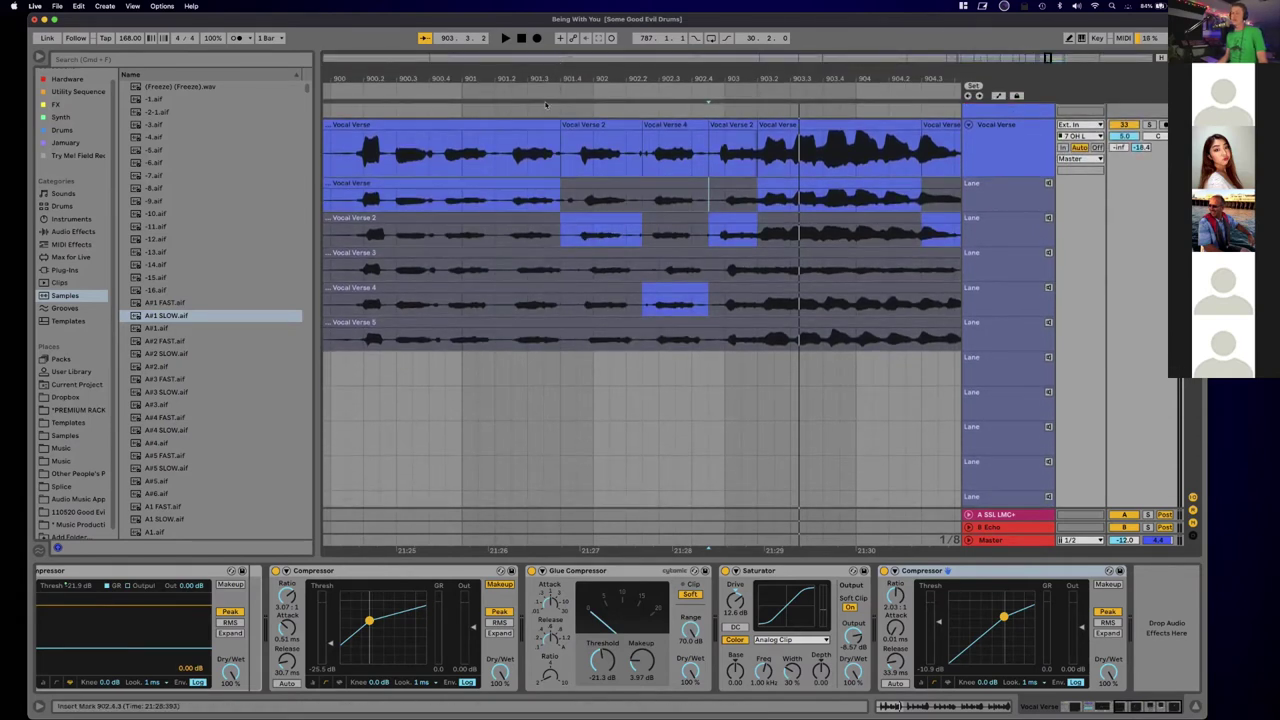
scroll(480, 140, "up", 1)
left_click_drag(543, 86, 542, 88)
left_click_drag(490, 145, 717, 355)
scroll(695, 237, "down", 1)
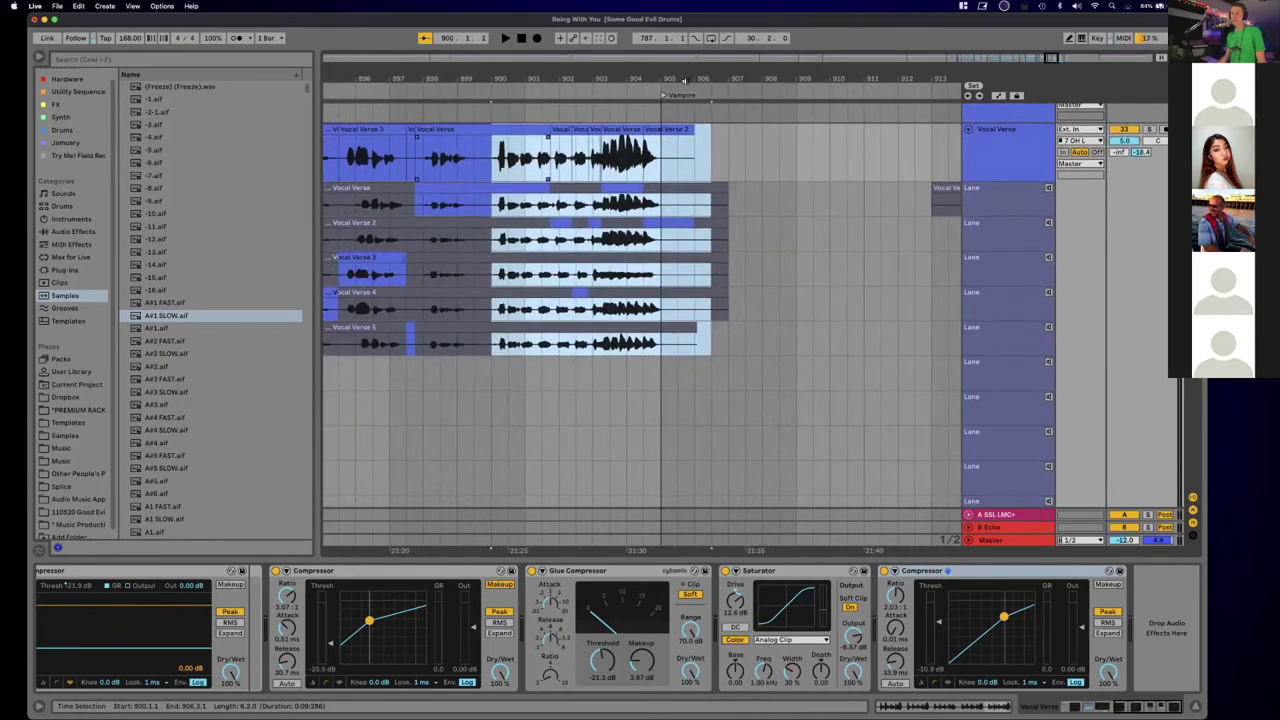
key("super+l")
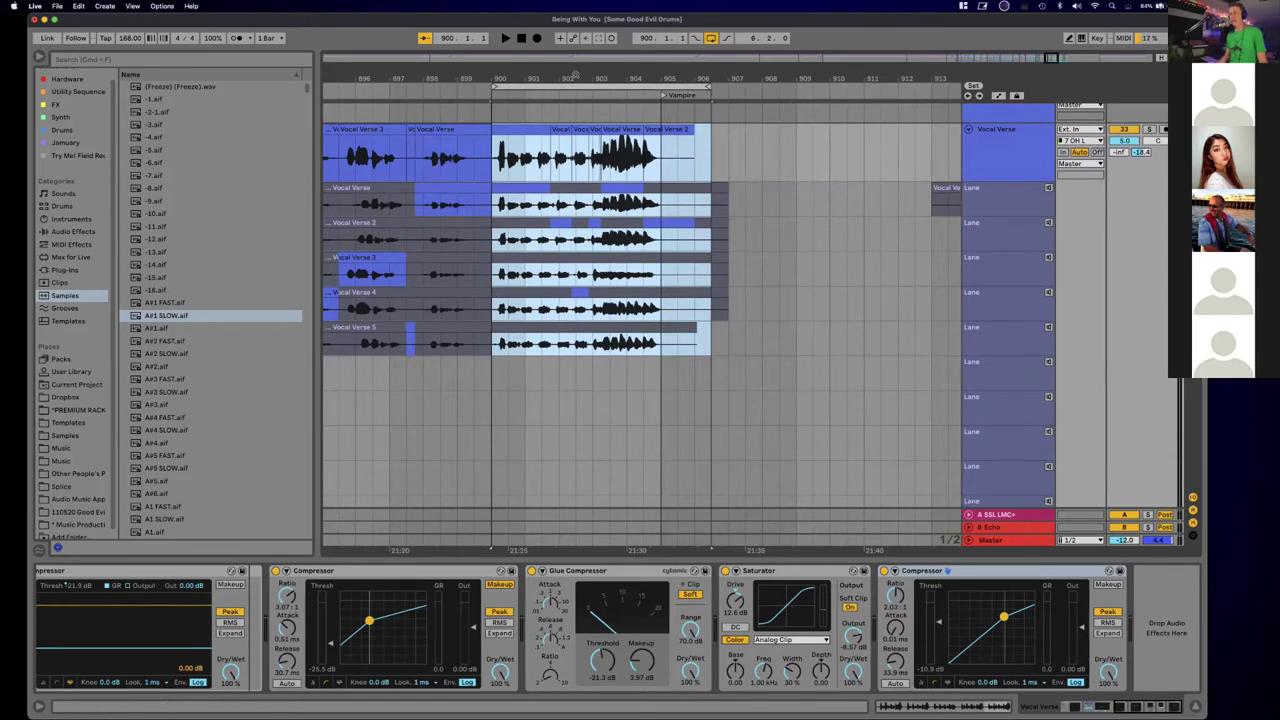
key("space")
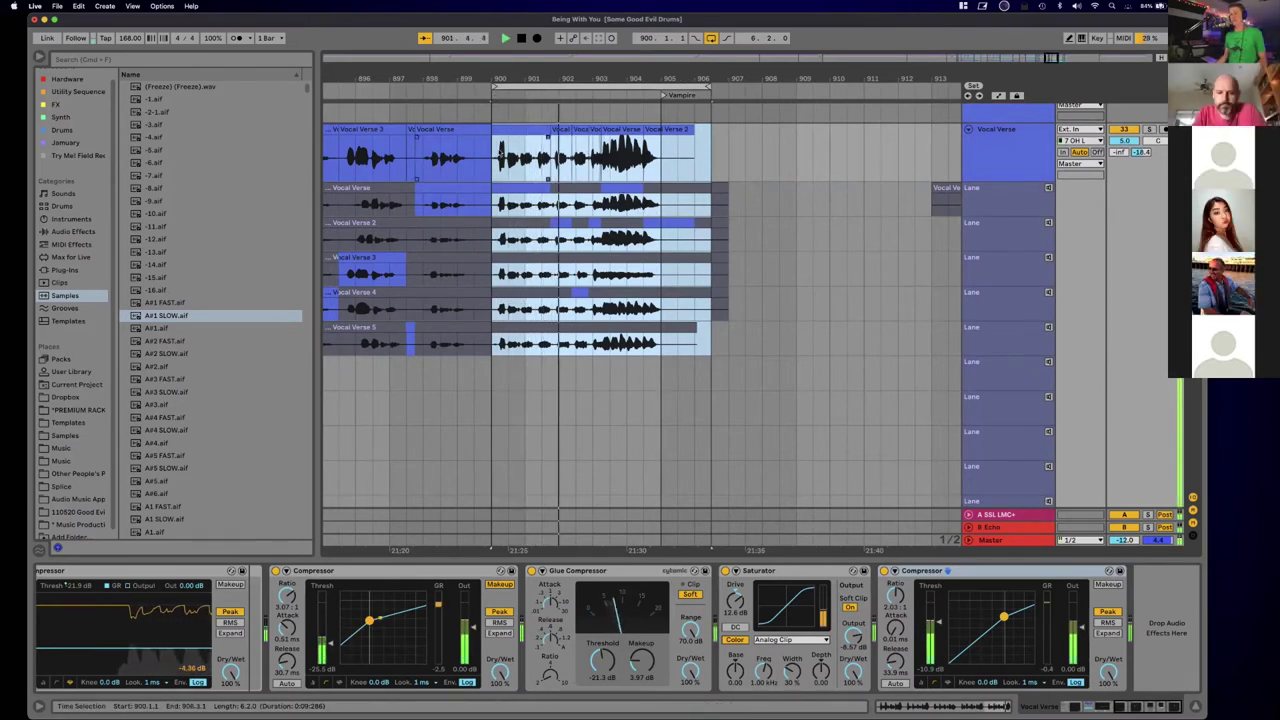
key("space")
Step: Extend the loop so it runs from 885.1.1 to 907.1.1, covering the full length of the recorded takes
scroll(532, 164, "left", 4)
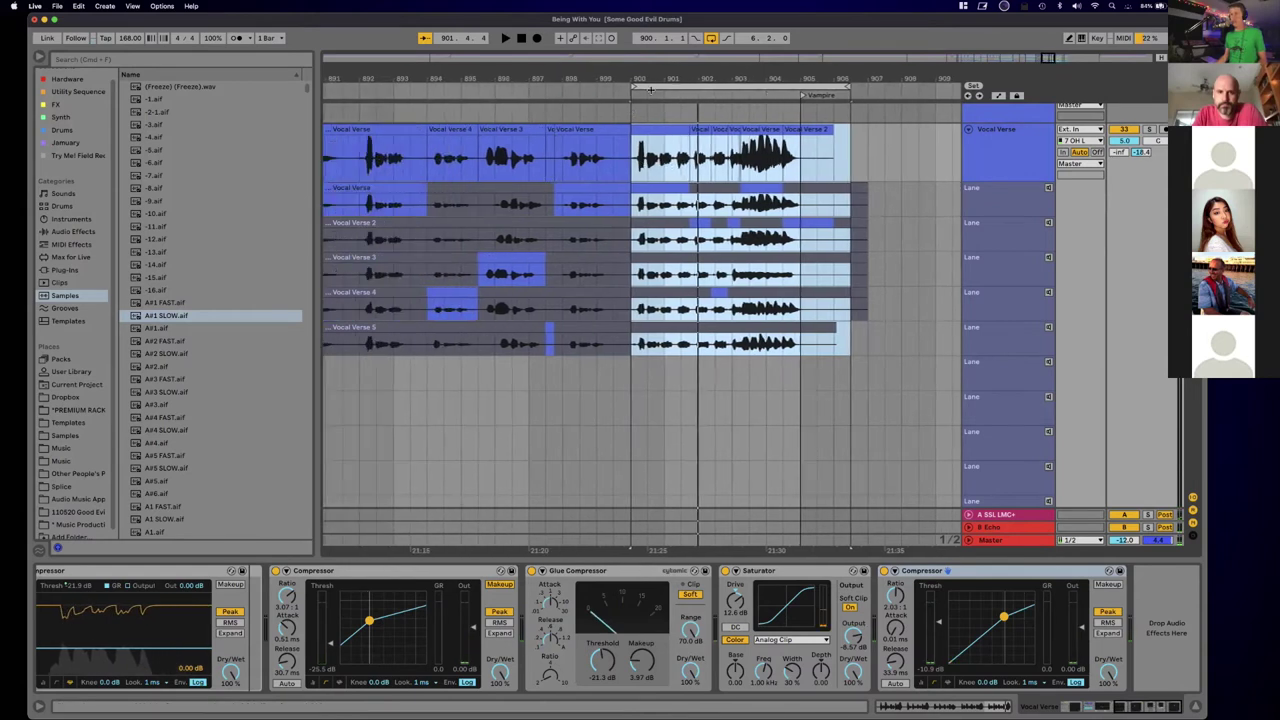
mouse_move(632, 88)
left_mouse_down()
mouse_move(323, 108)
mouse_move(338, 130)
mouse_move(323, 147)
mouse_move(397, 150)
mouse_move(399, 219)
left_mouse_up()
scroll(825, 108, "right", 5)
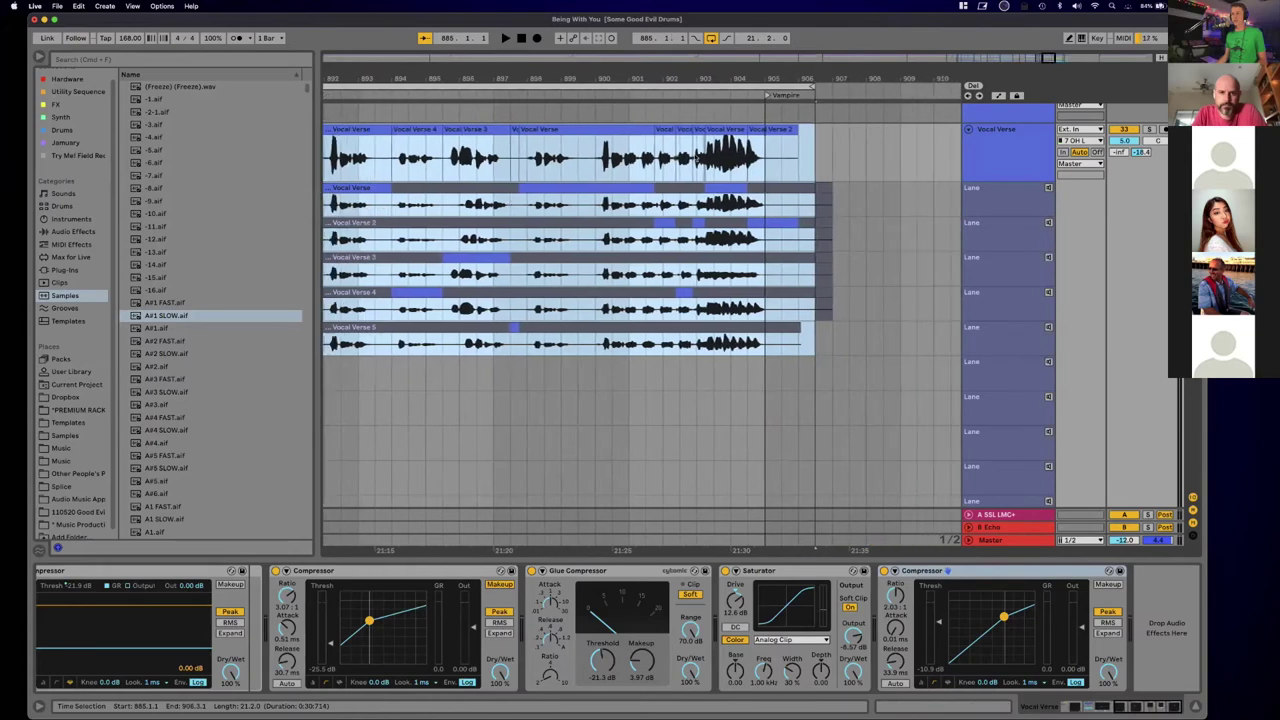
left_click_drag(810, 88, 830, 88)
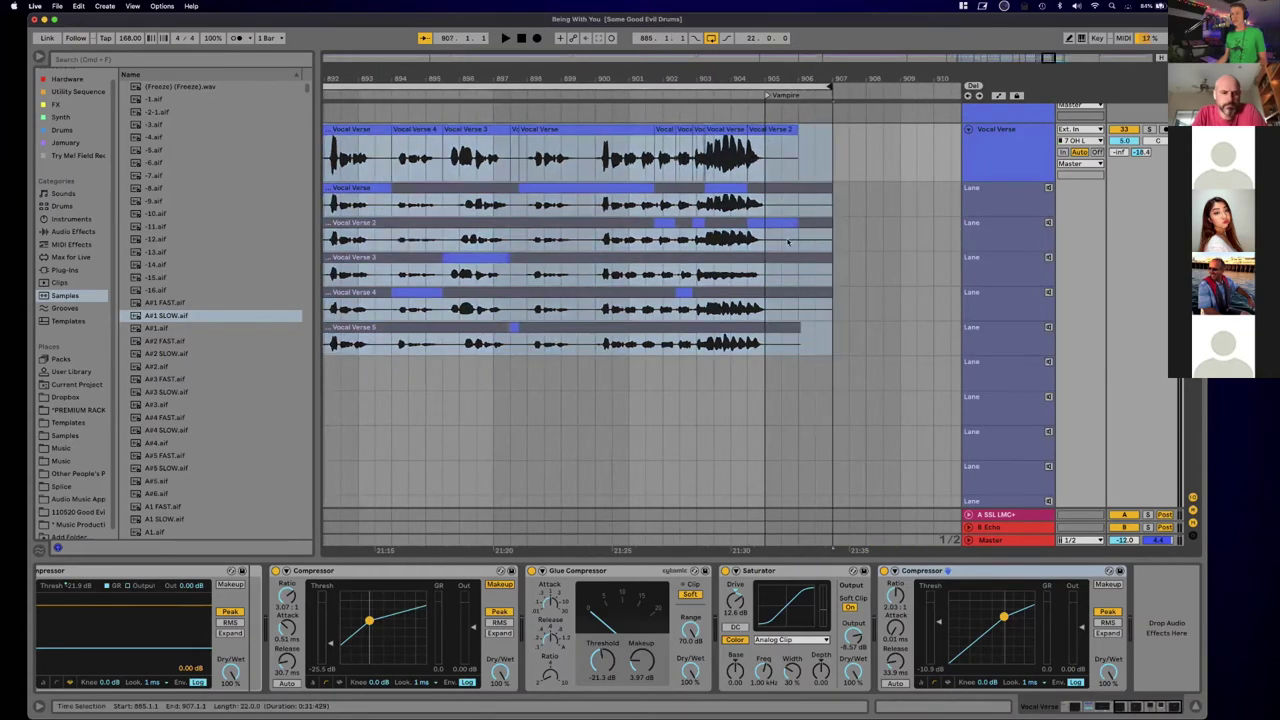
scroll(624, 206, "left", 3)
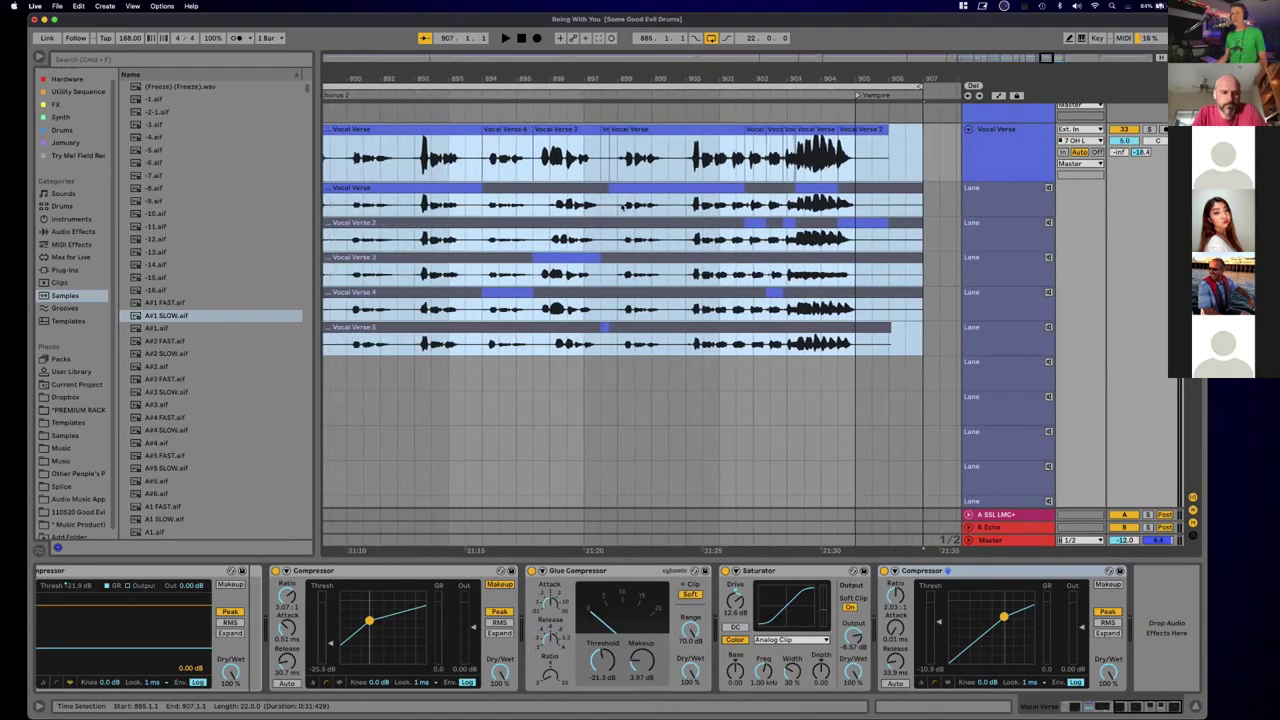
Step: Play the extended loop from bar 885 through the Build and Roll into Chorus 2
scroll(624, 206, "left", 8)
key("space")
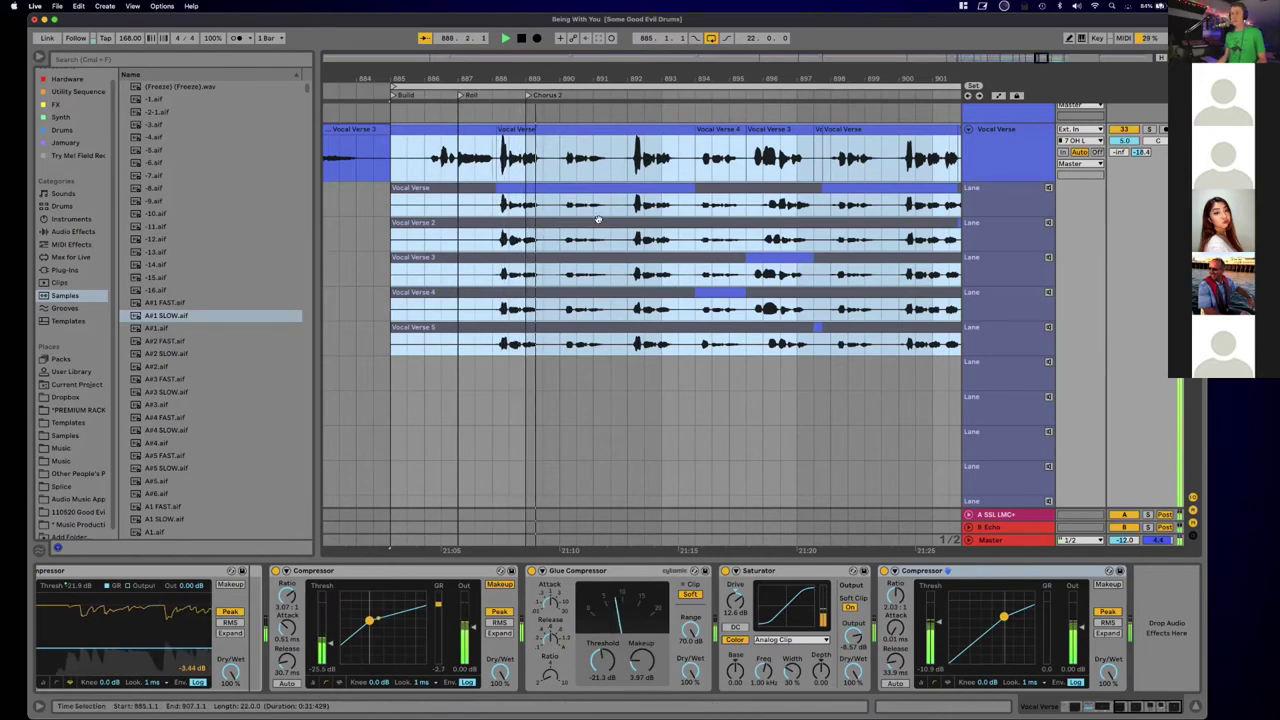
scroll(598, 216, "right", 2)
key("space")
Step: Look over the comped sections and their five take lanes between the Build and Vampire markers, and play the part around bar 895
scroll(393, 205, "right", 10)
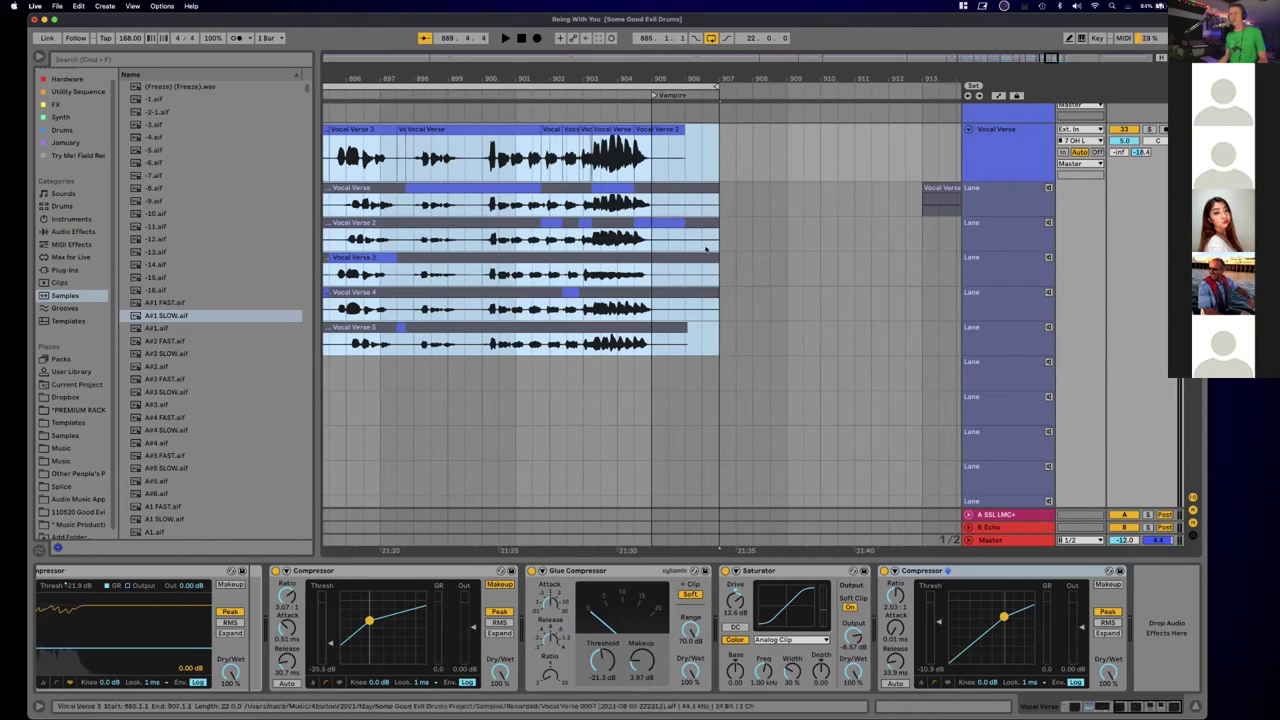
scroll(684, 211, "left", 4)
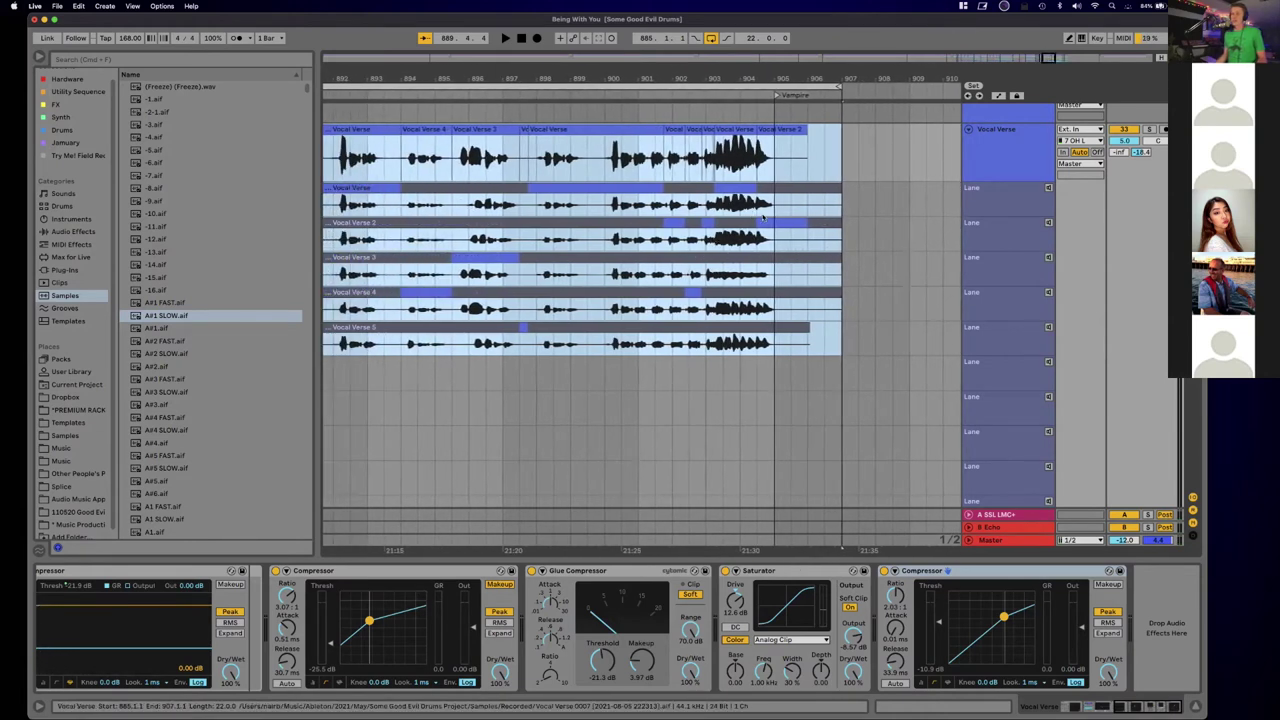
scroll(763, 217, "left", 9)
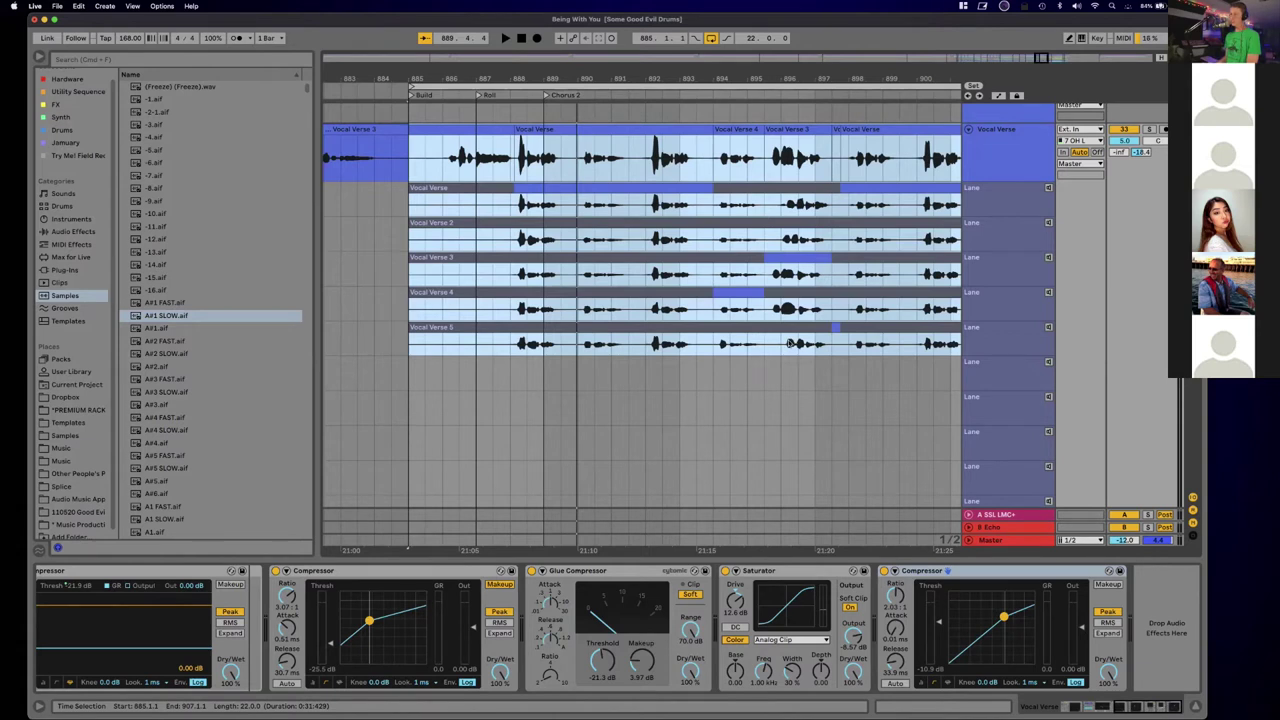
scroll(790, 343, "right", 3)
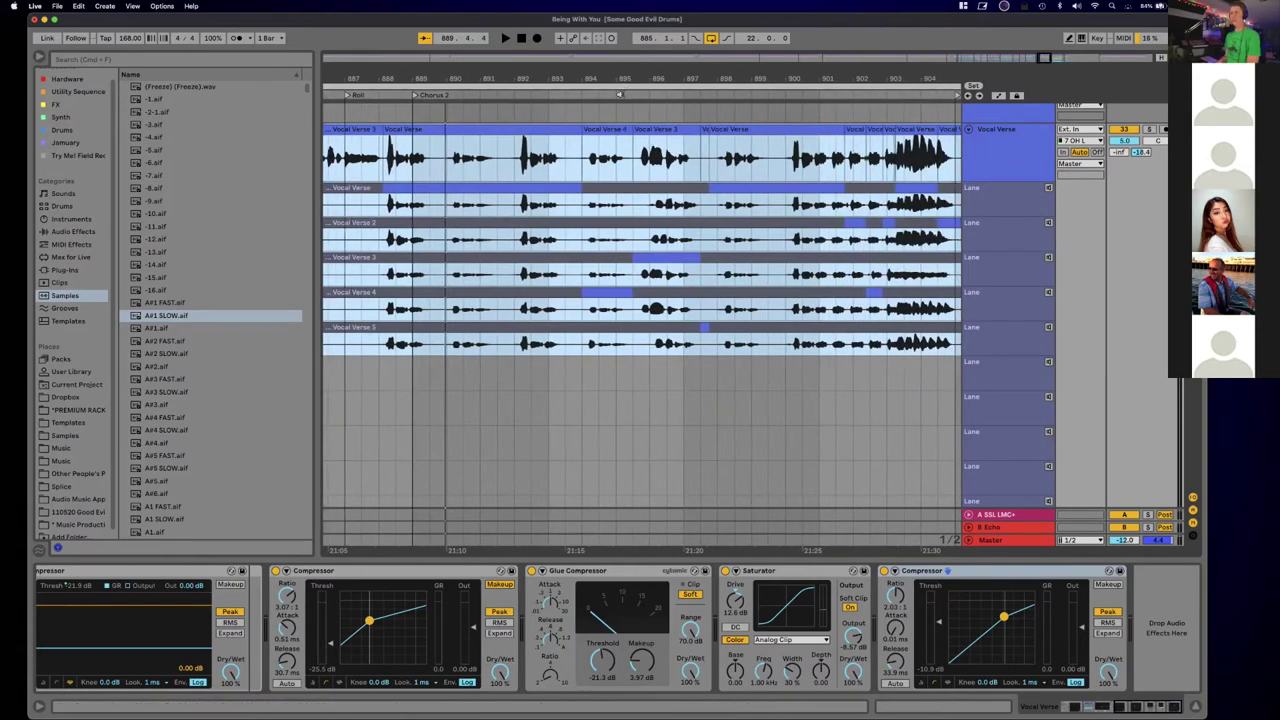
left_click(608, 95)
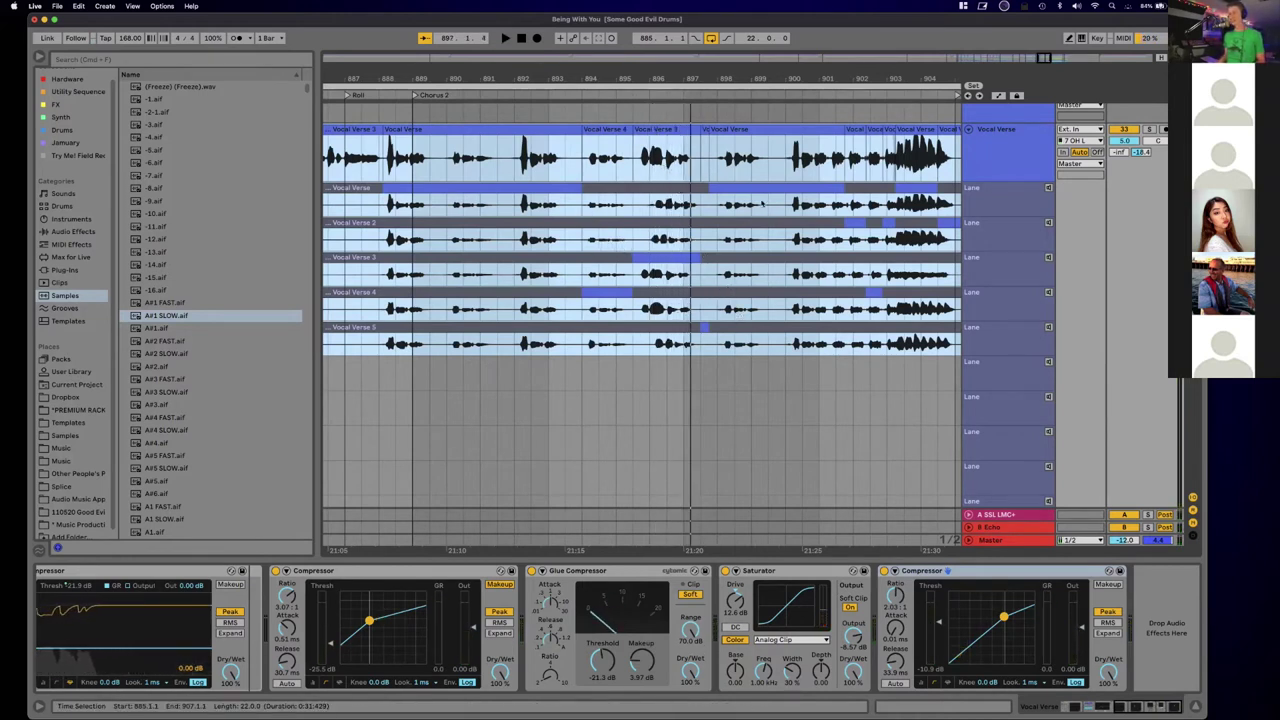
Step: Audition the first take lane, Vocal Verse, through bars 895 to 897, and return playback to the comped main lane
left_click(1030, 189)
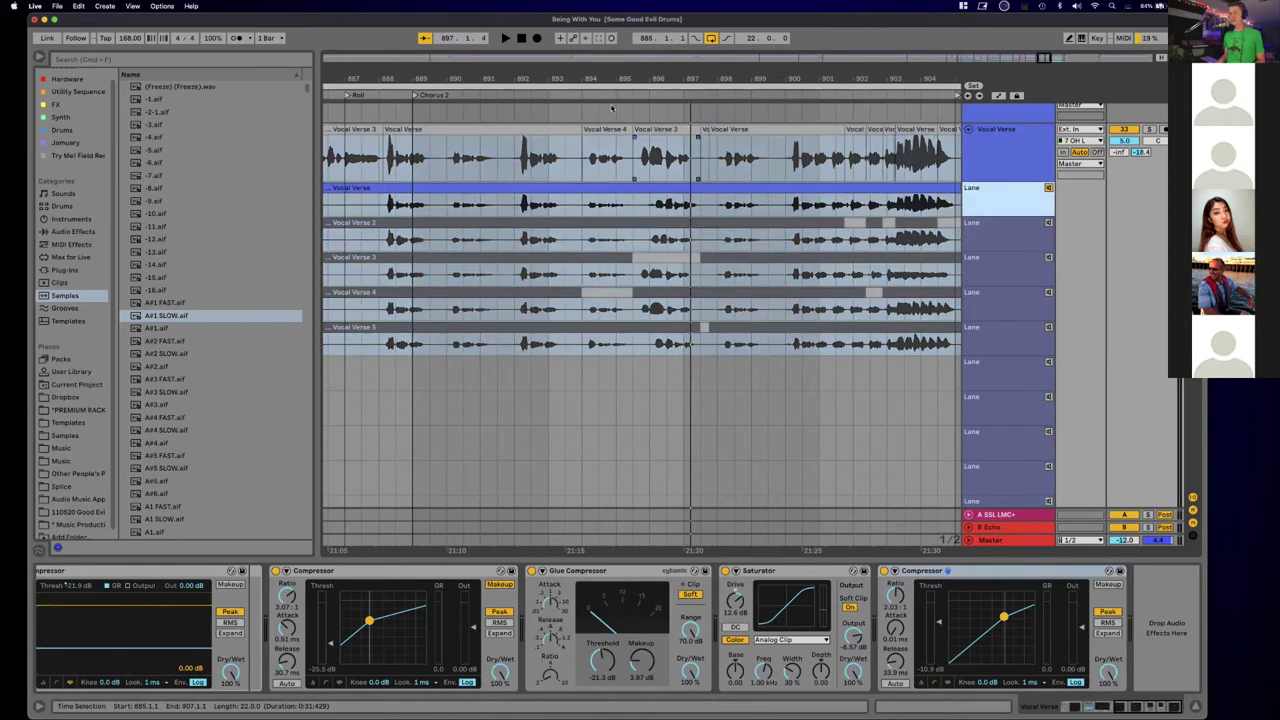
key("space")
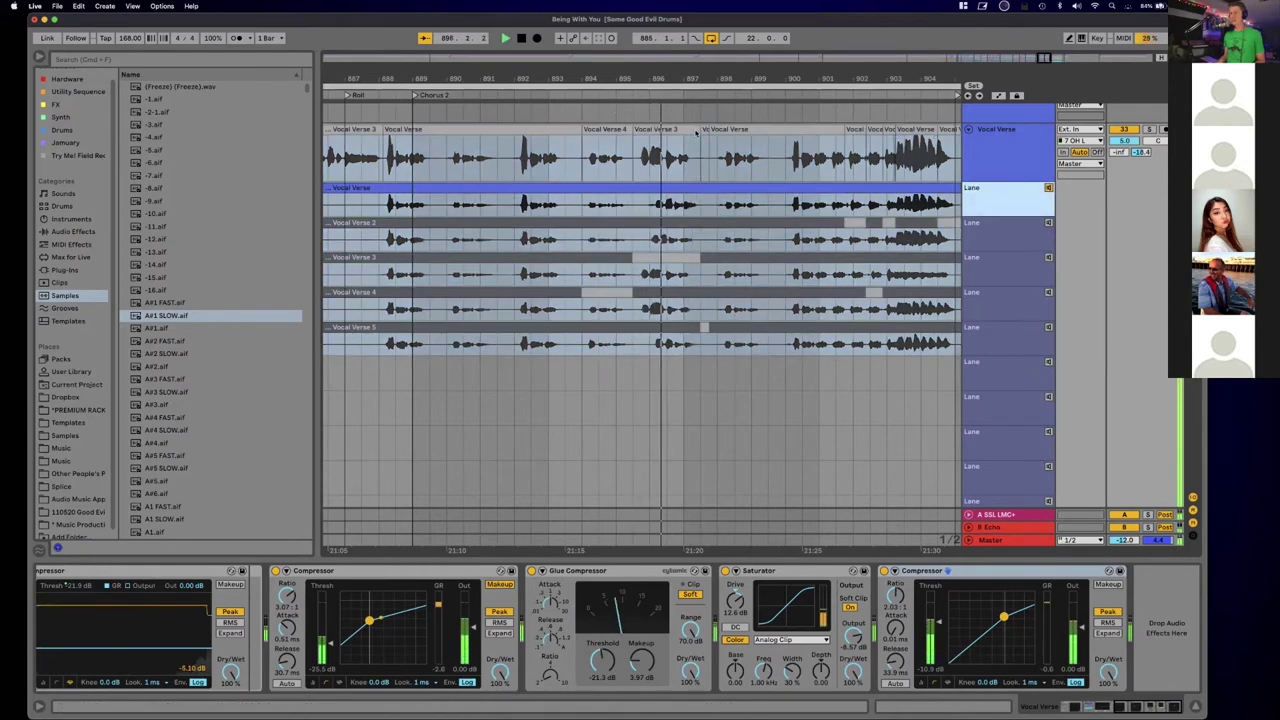
left_click(1050, 189)
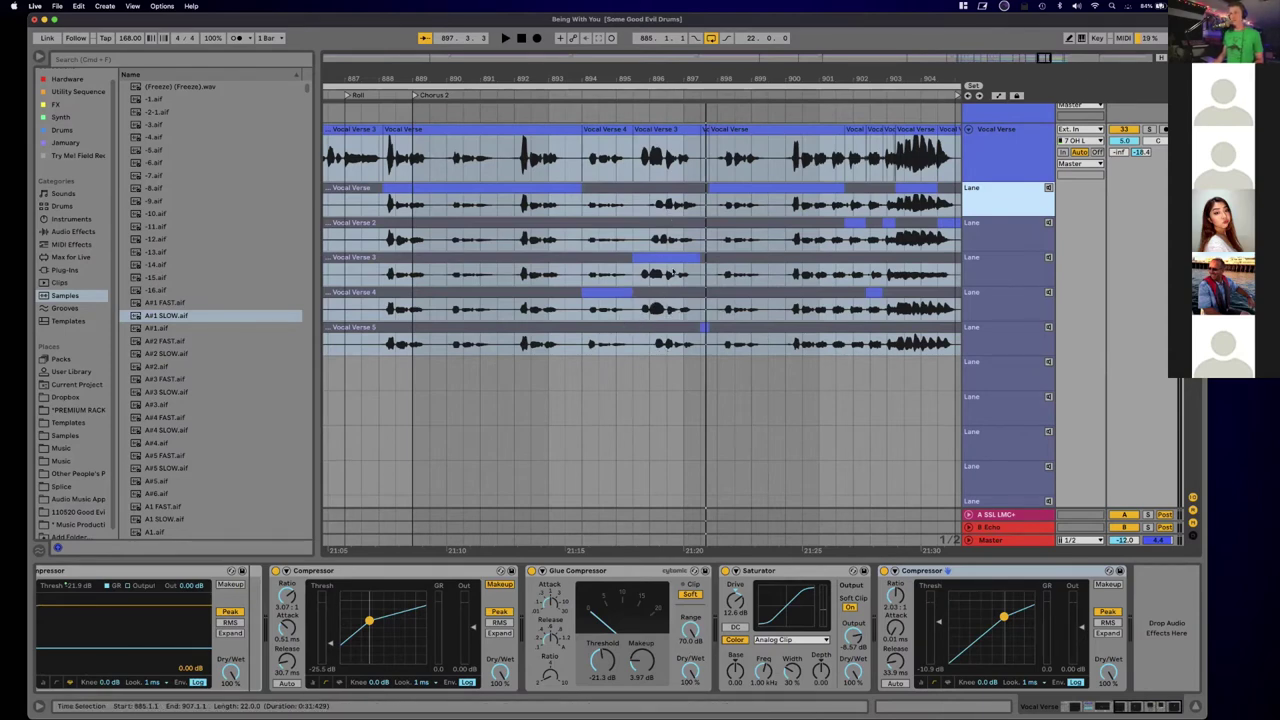
Step: Examine the joins between the comped Vocal Verse sections on track 33 closely, from about bar 893 to bar 904
scroll(693, 248, "down", 5)
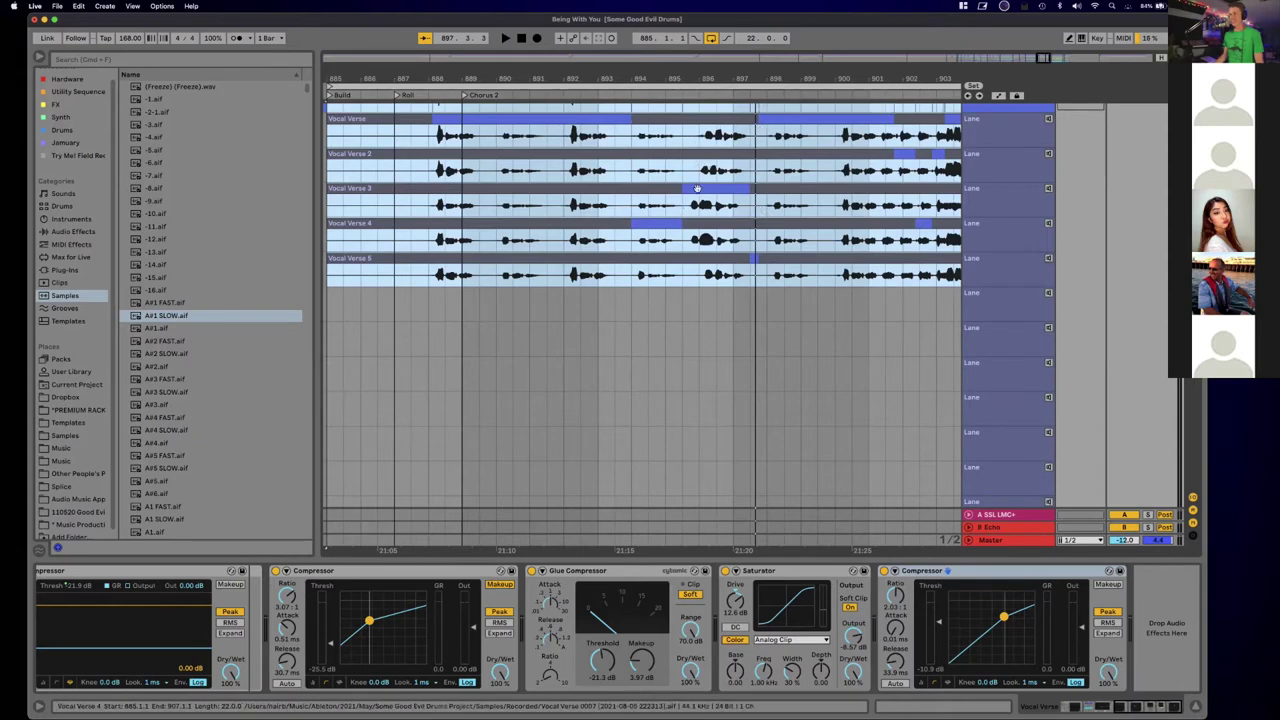
scroll(669, 213, "up", 5)
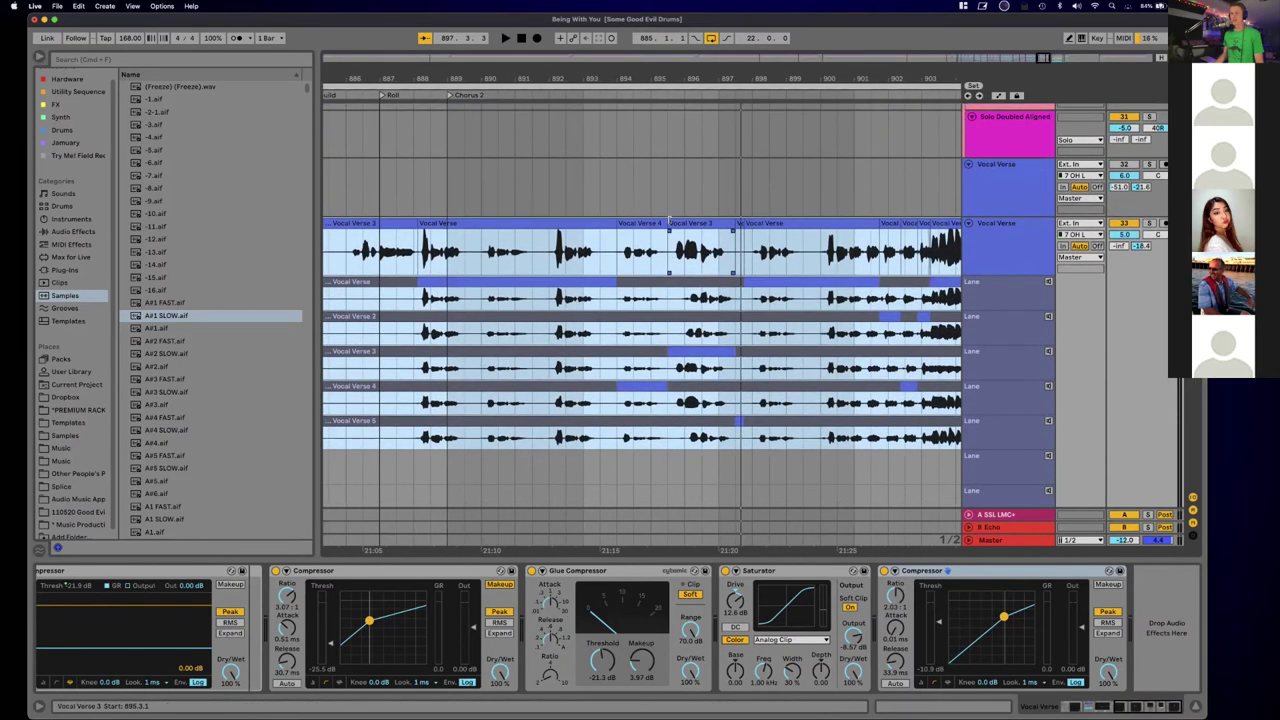
left_click_drag(619, 78, 619, 64)
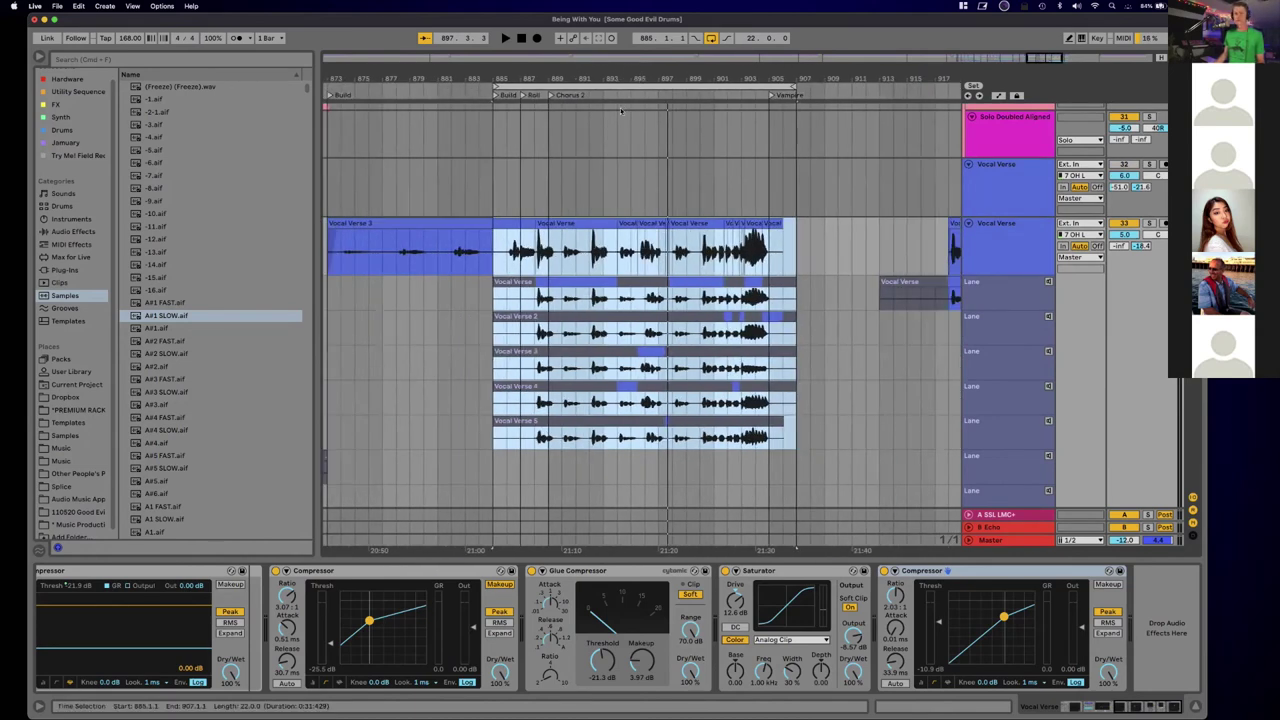
left_click_drag(630, 78, 630, 170)
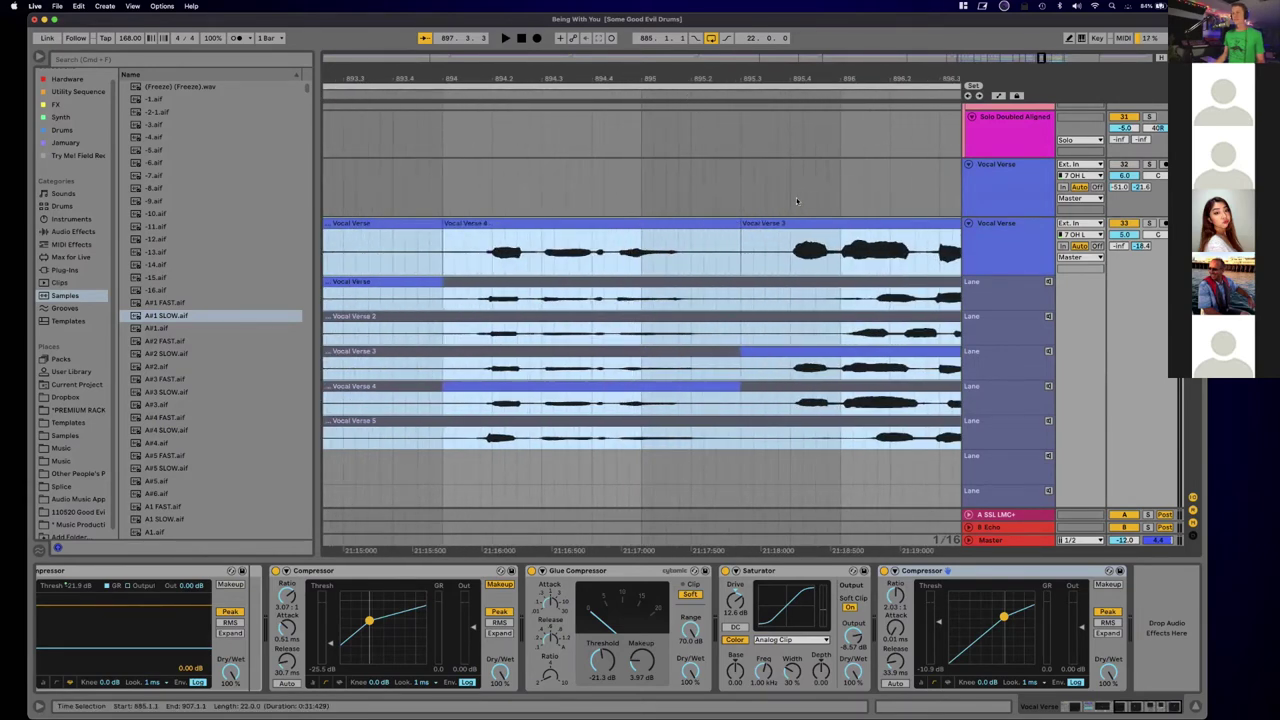
scroll(801, 202, "right", 10)
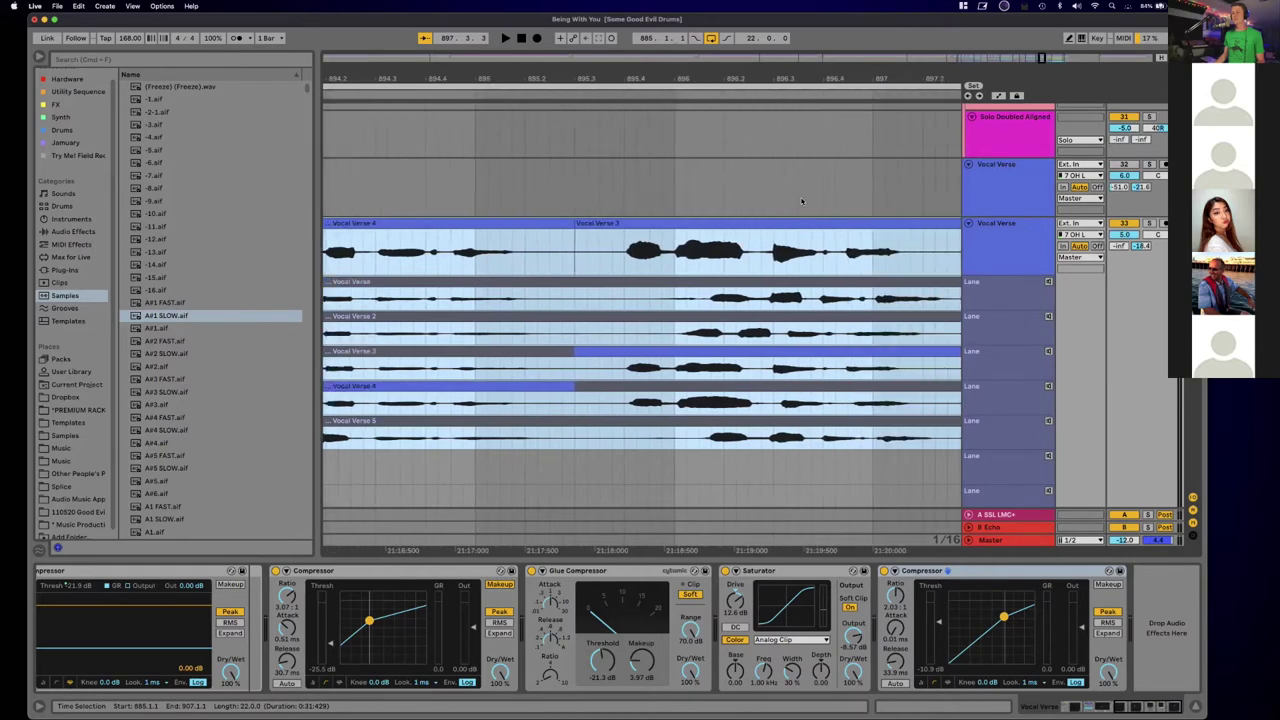
scroll(801, 202, "right", 3)
scroll(801, 202, "right", 6)
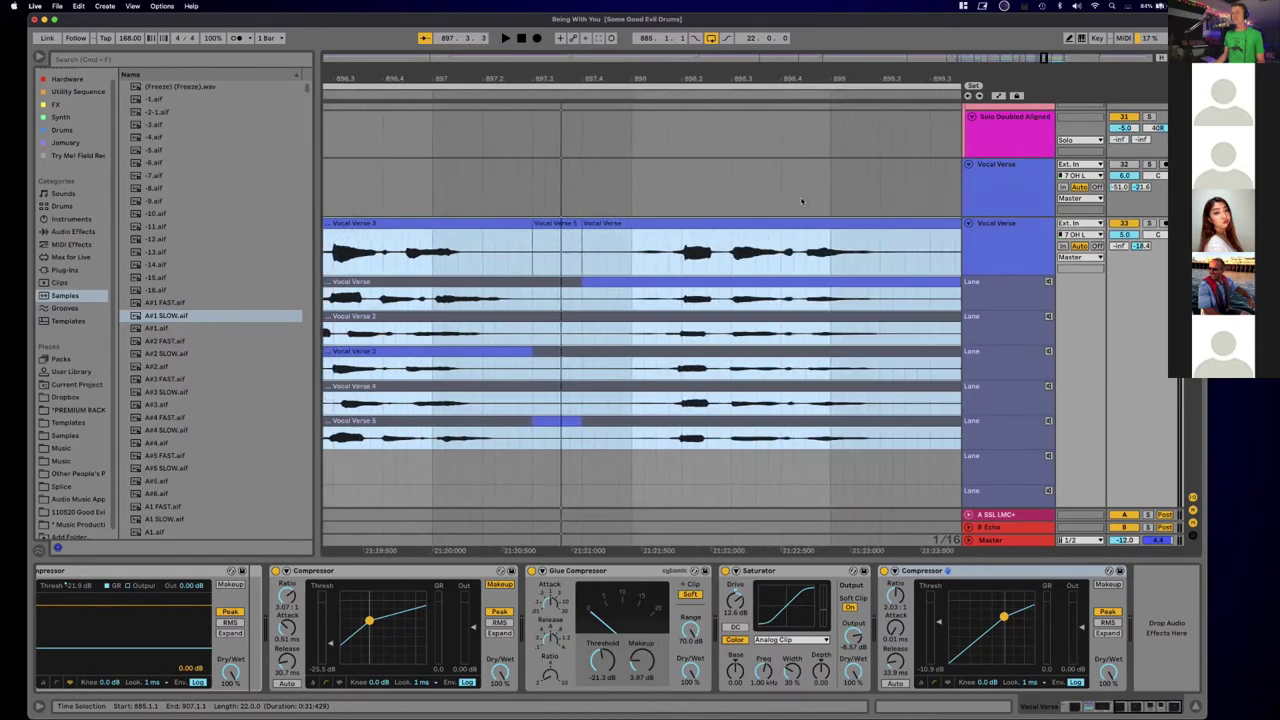
scroll(801, 202, "left", 3)
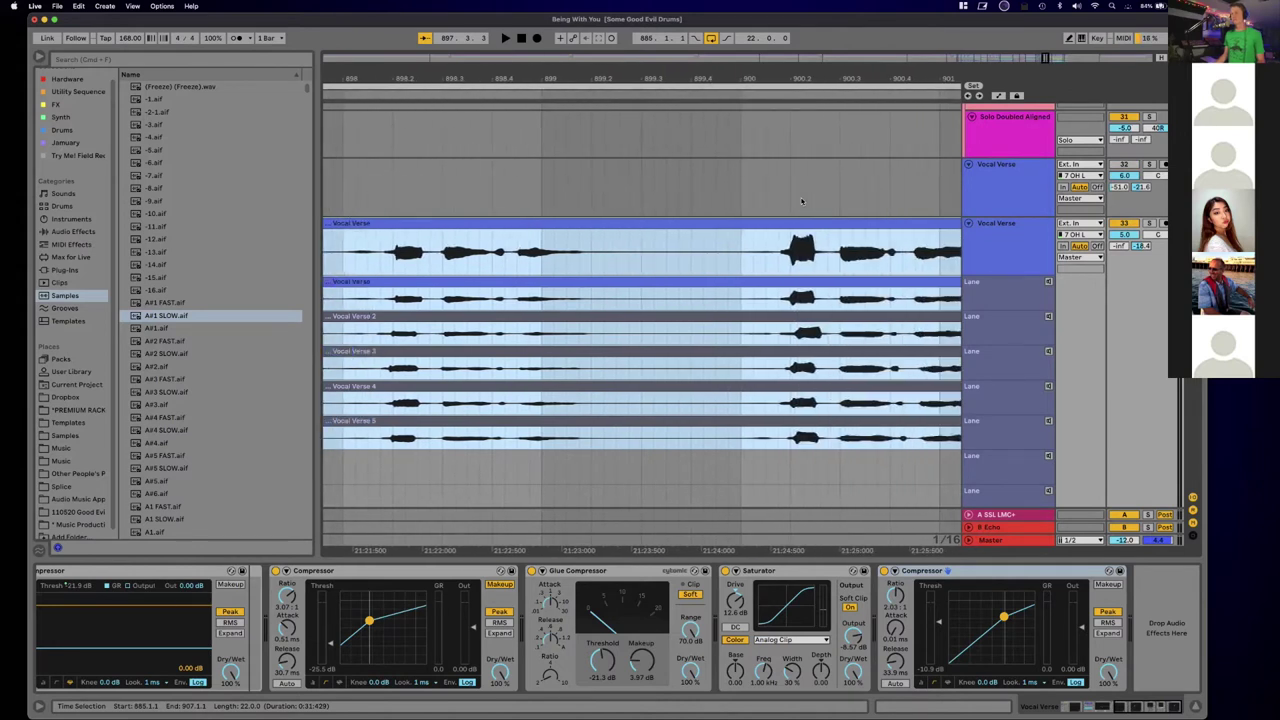
scroll(807, 252, "right", 9)
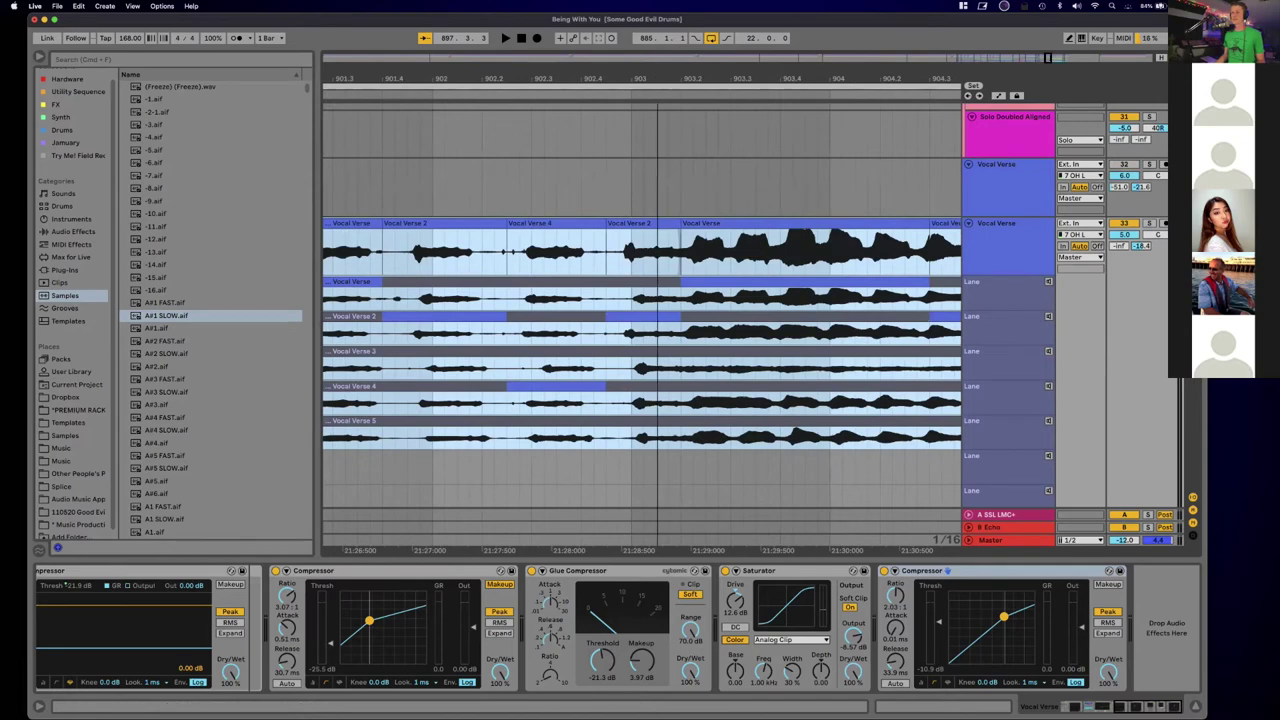
Step: Lengthen the crossfade between the Vocal Verse 2 and Vocal Verse sections at 903.2 back to just before bar 903, and play it with track 33 soloed
scroll(660, 300, "up", 4)
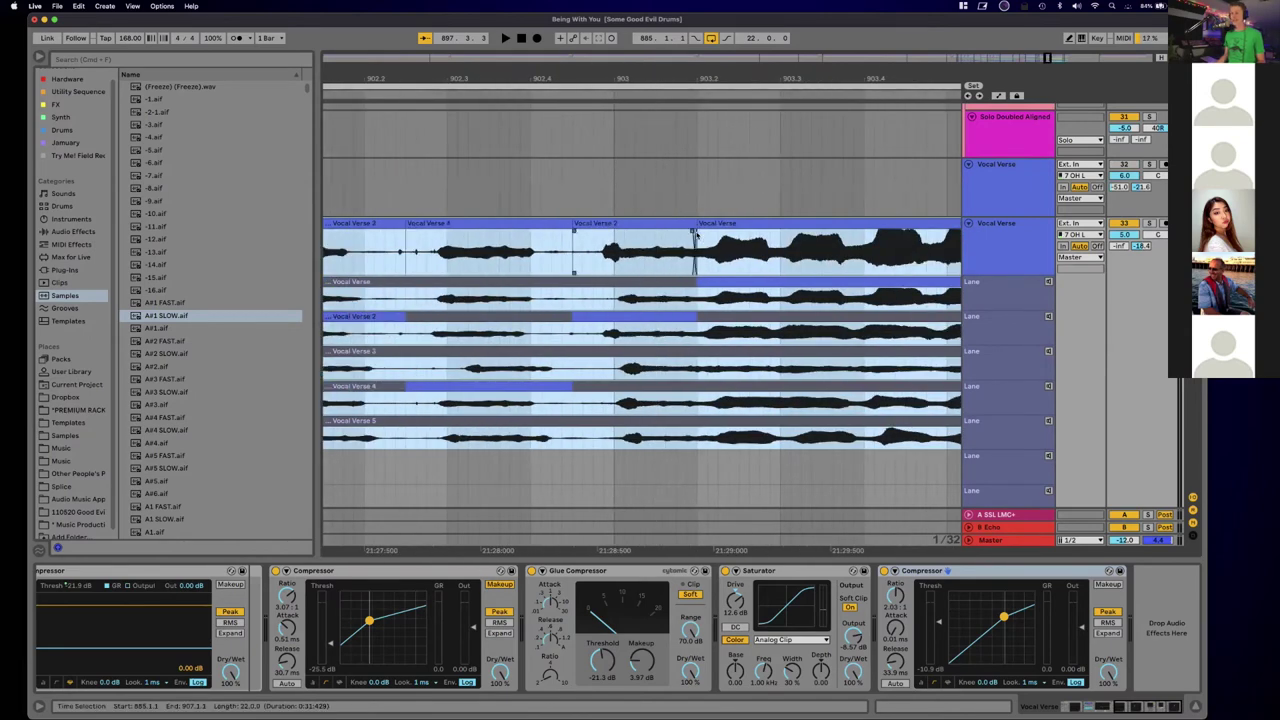
left_click_drag(692, 232, 630, 231)
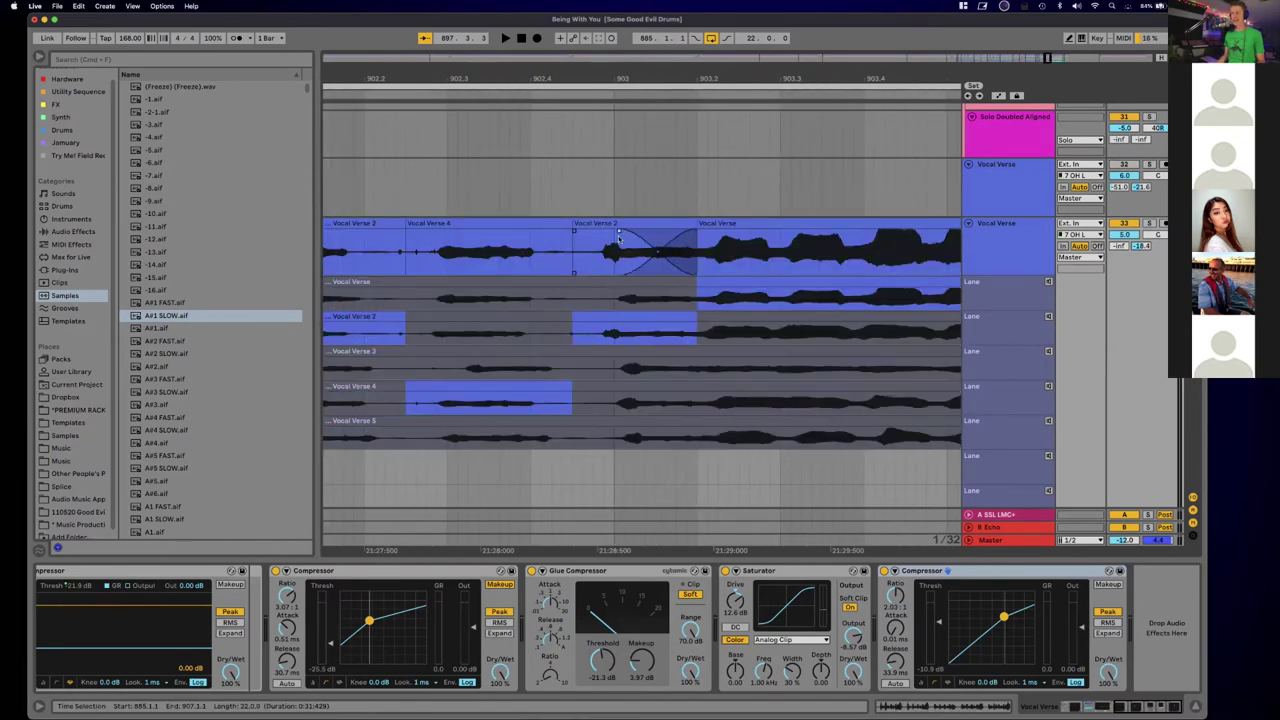
left_click(551, 250)
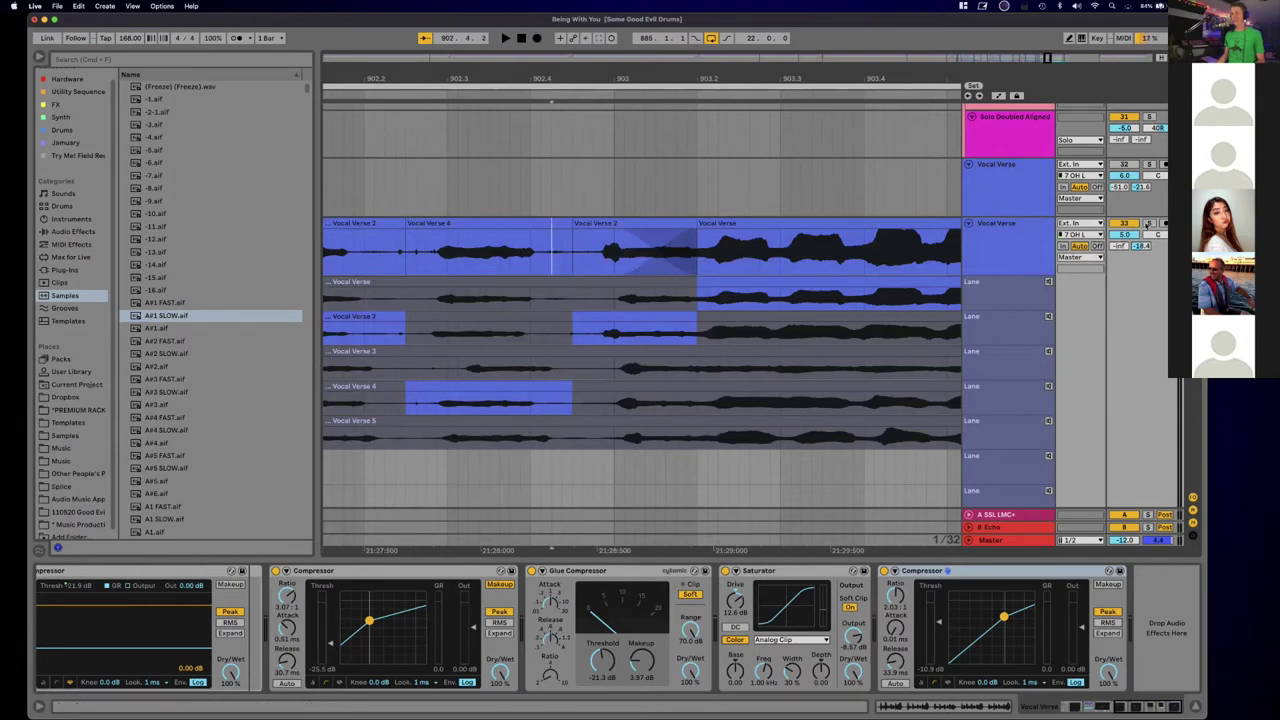
key("space")
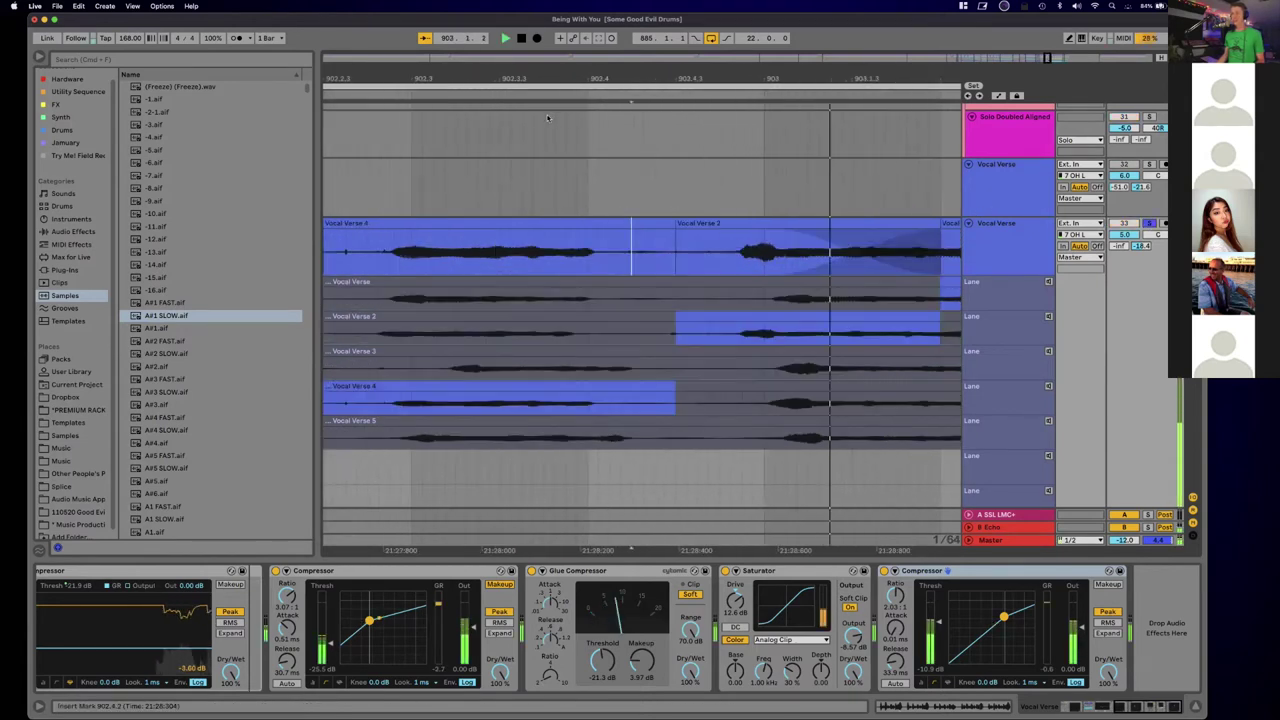
scroll(512, 210, "left", 2)
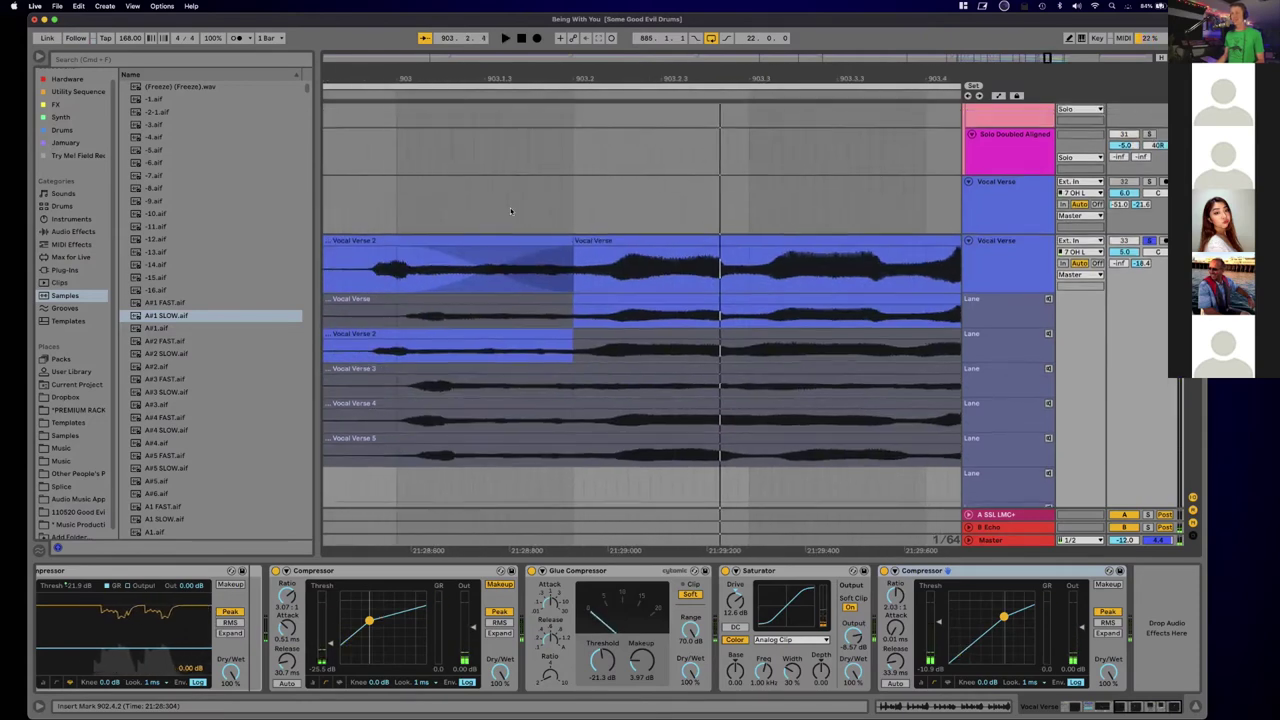
key("space")
key("space")
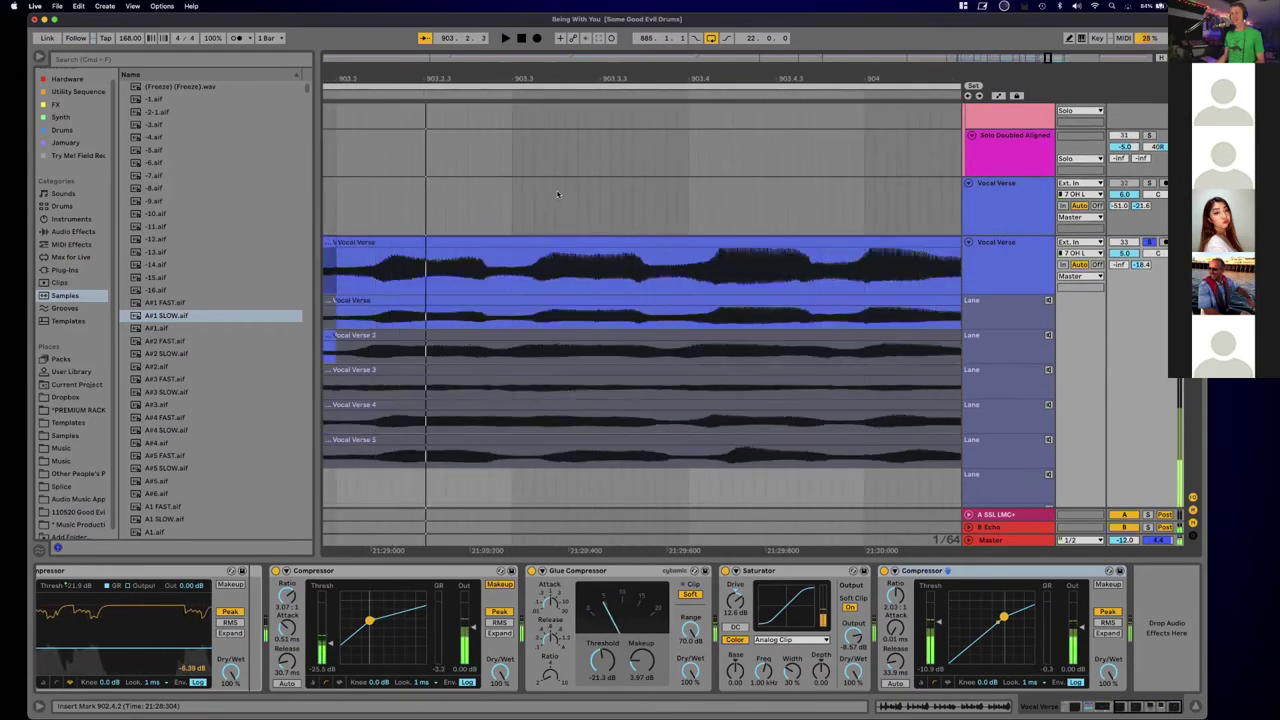
Step: Nudge the start of the long crossfade slightly earlier, before the word at bar 903, and replay the join
scroll(542, 198, "left", 3)
scroll(542, 198, "up", 1)
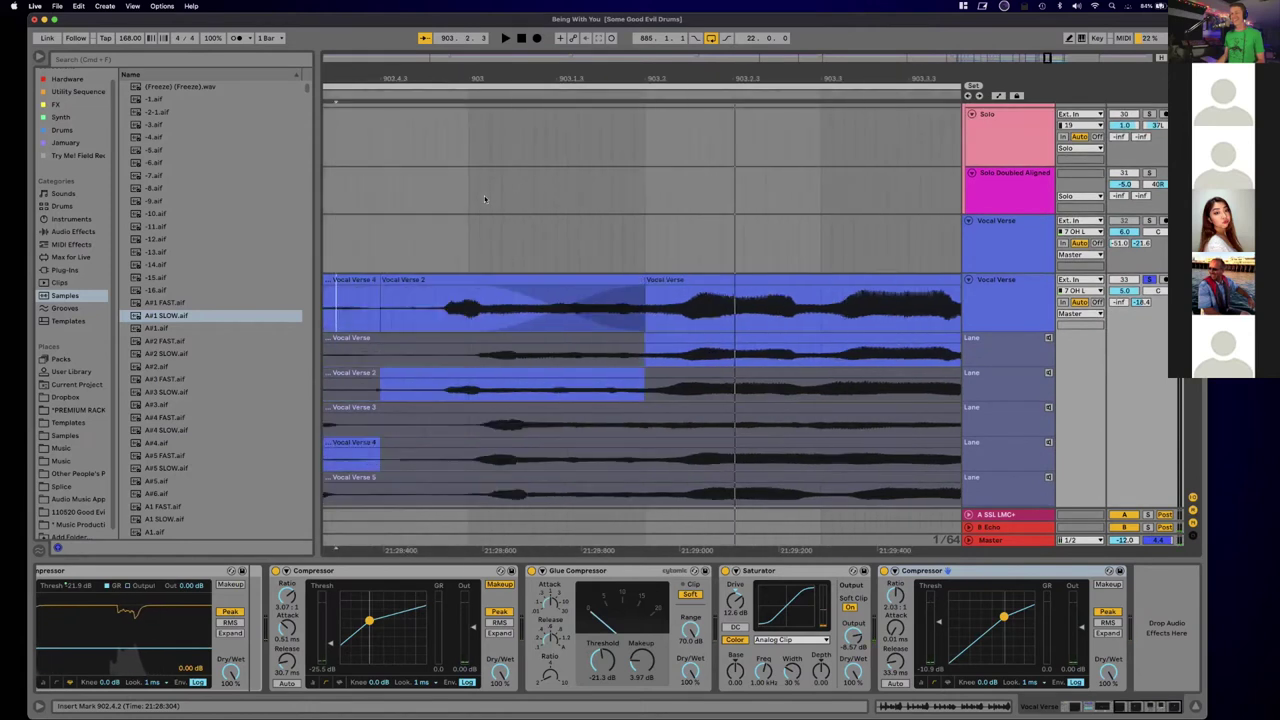
left_click_drag(446, 292, 443, 289)
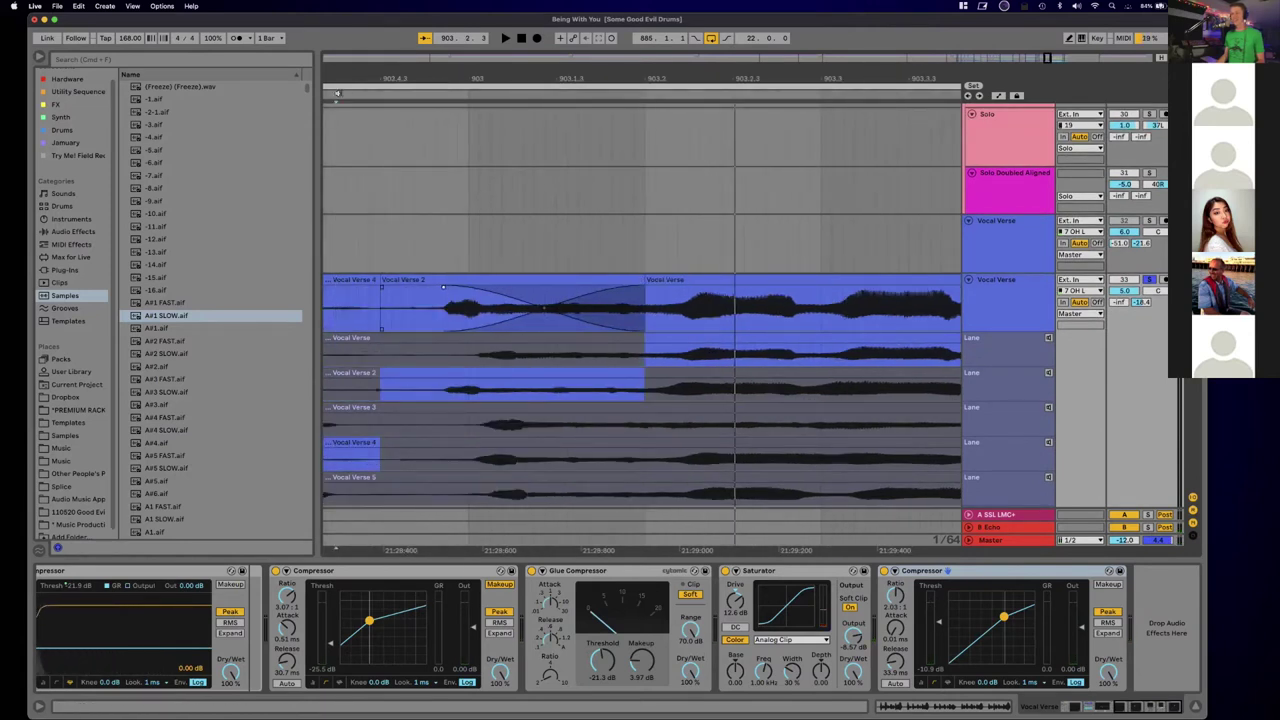
key("space")
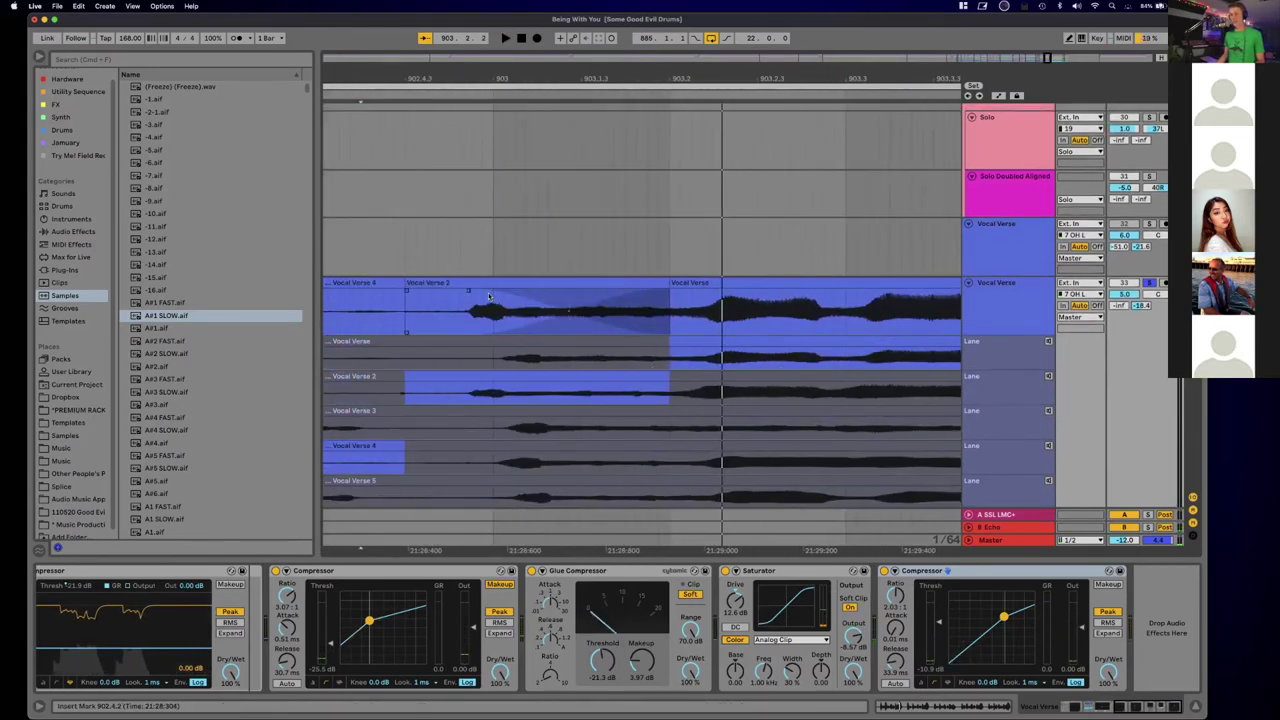
Step: Shorten the crossfade on the Vocal Verse 2 section to a very brief overlap just before 903.2, and play across the join
left_click_drag(469, 292, 656, 283)
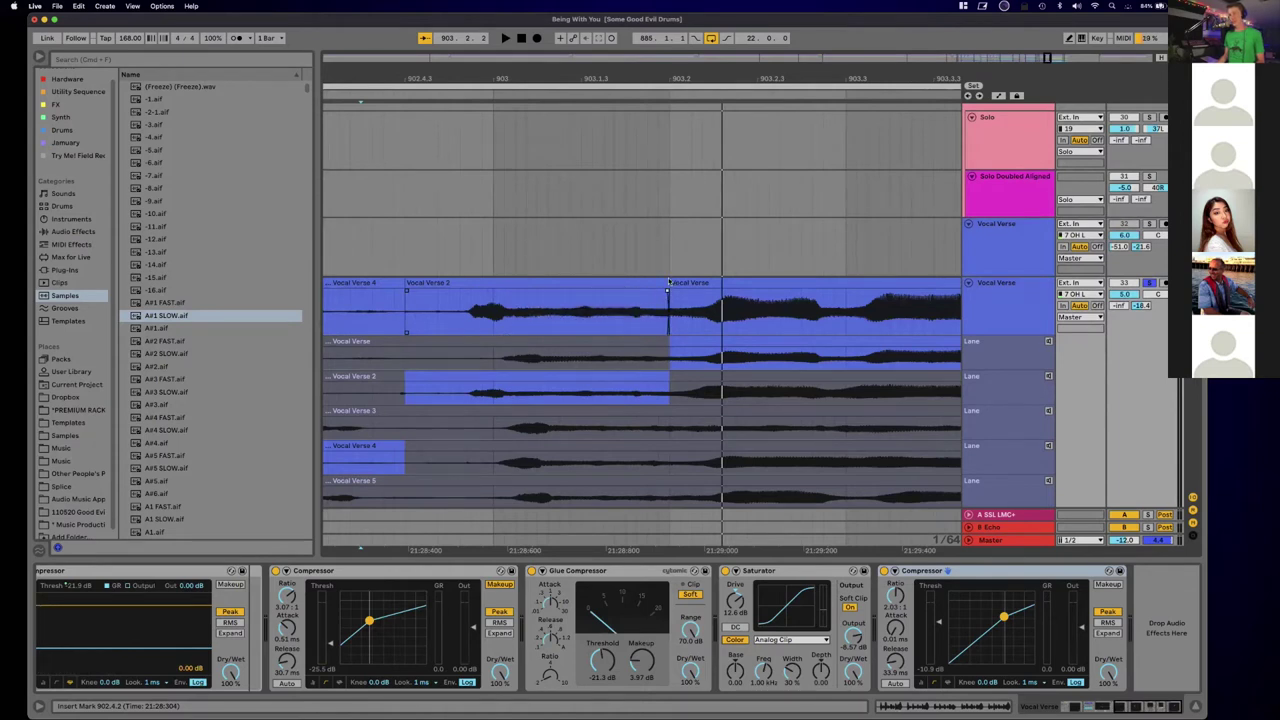
left_click_drag(665, 79, 665, 200)
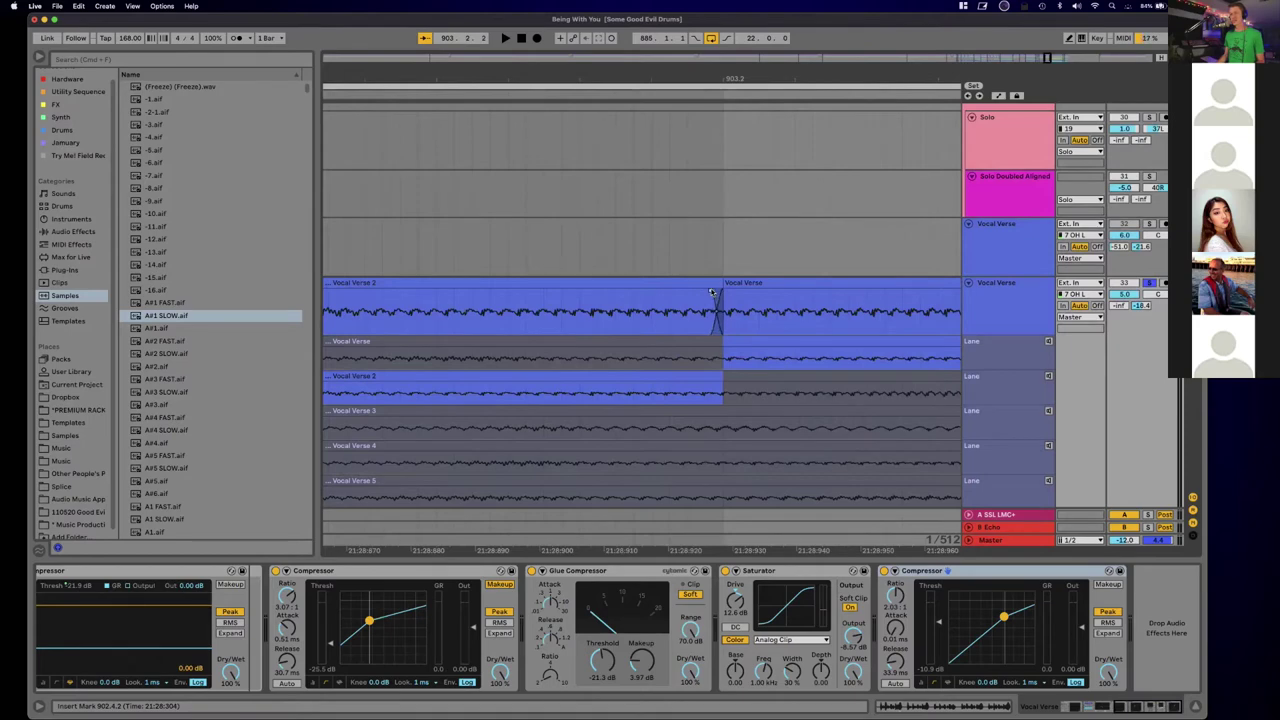
left_click(387, 93)
scroll(500, 152, "down", 10)
scroll(500, 152, "up", 4)
scroll(605, 188, "left", 2)
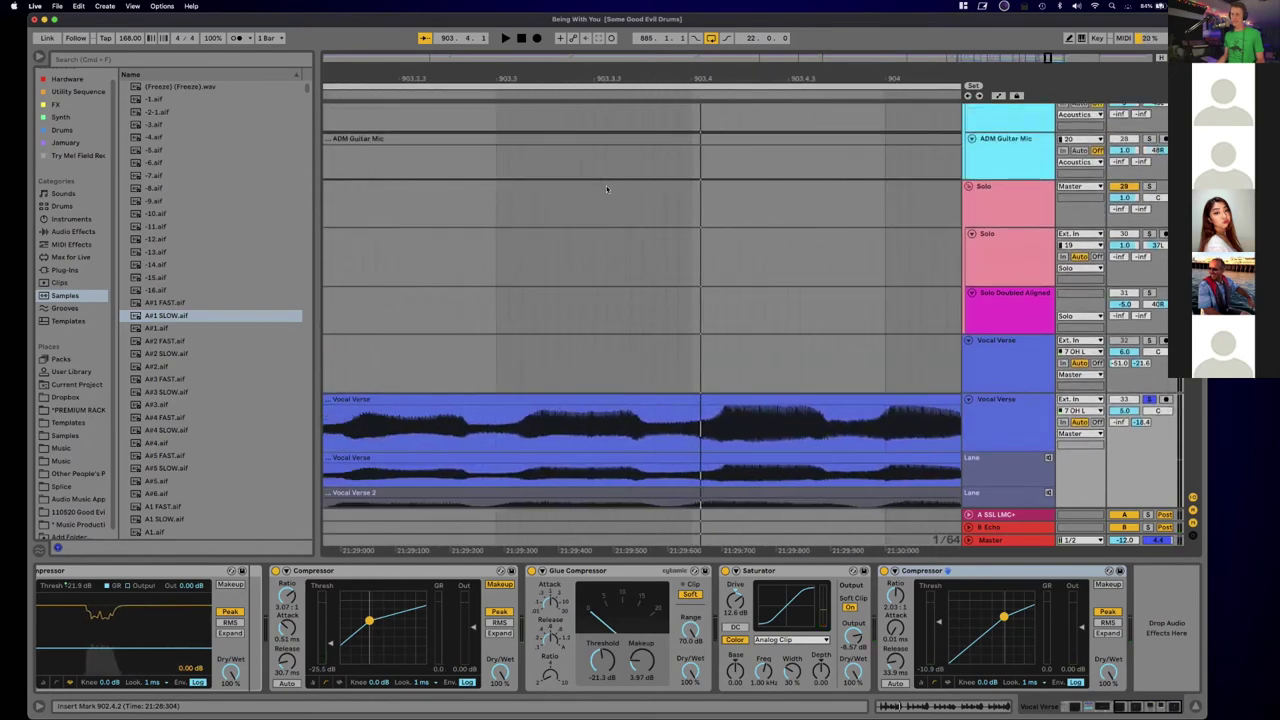
scroll(614, 191, "up", 3)
scroll(635, 196, "down", 1)
scroll(635, 196, "left", 2)
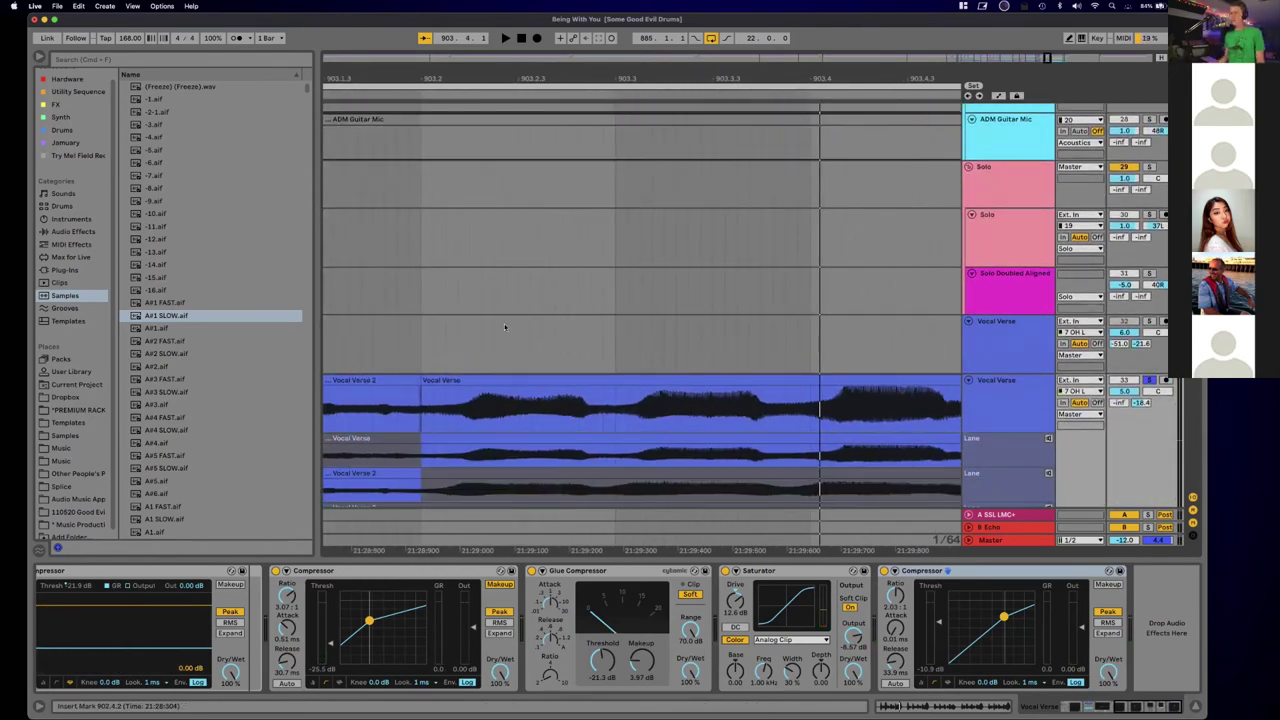
Step: Create a short crossfade at the 902.4.3 join between the Vocal Verse 4 and Vocal Verse 2 sections
scroll(797, 408, "left", 8)
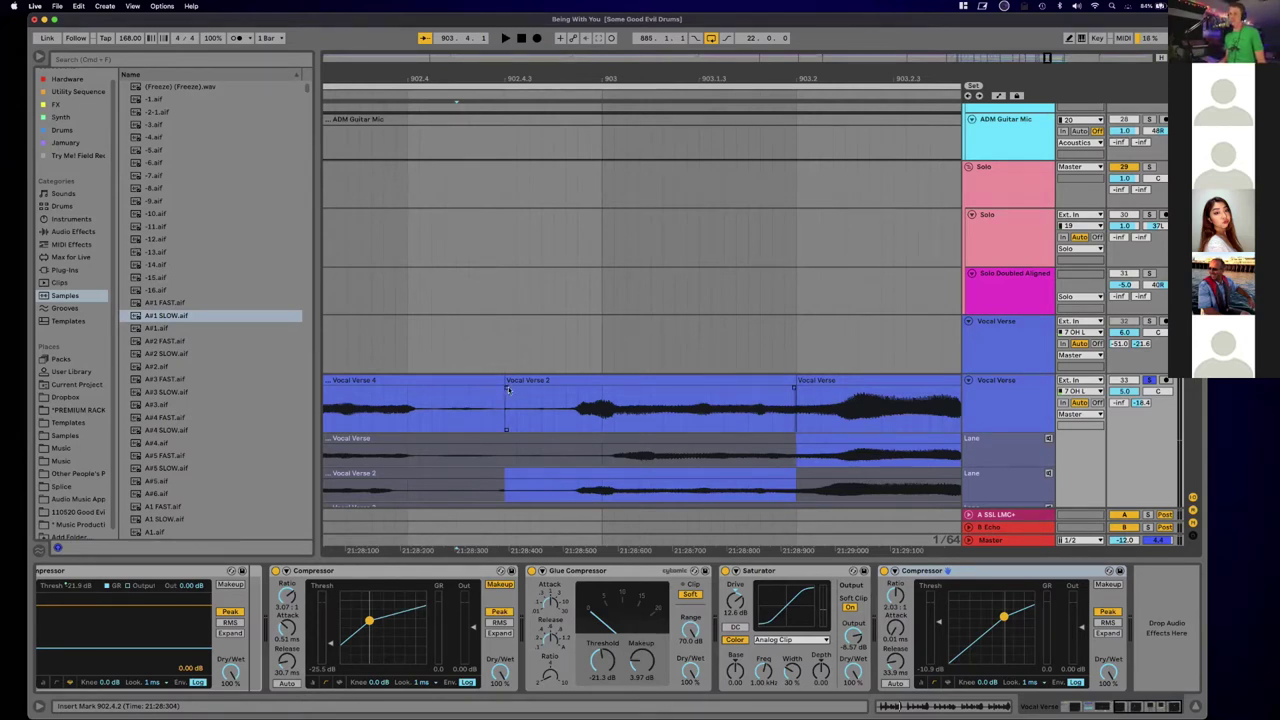
right_click(508, 391)
left_click(490, 392)
mouse_move(505, 389)
left_mouse_down()
mouse_move(460, 392)
mouse_move(502, 391)
left_mouse_up()
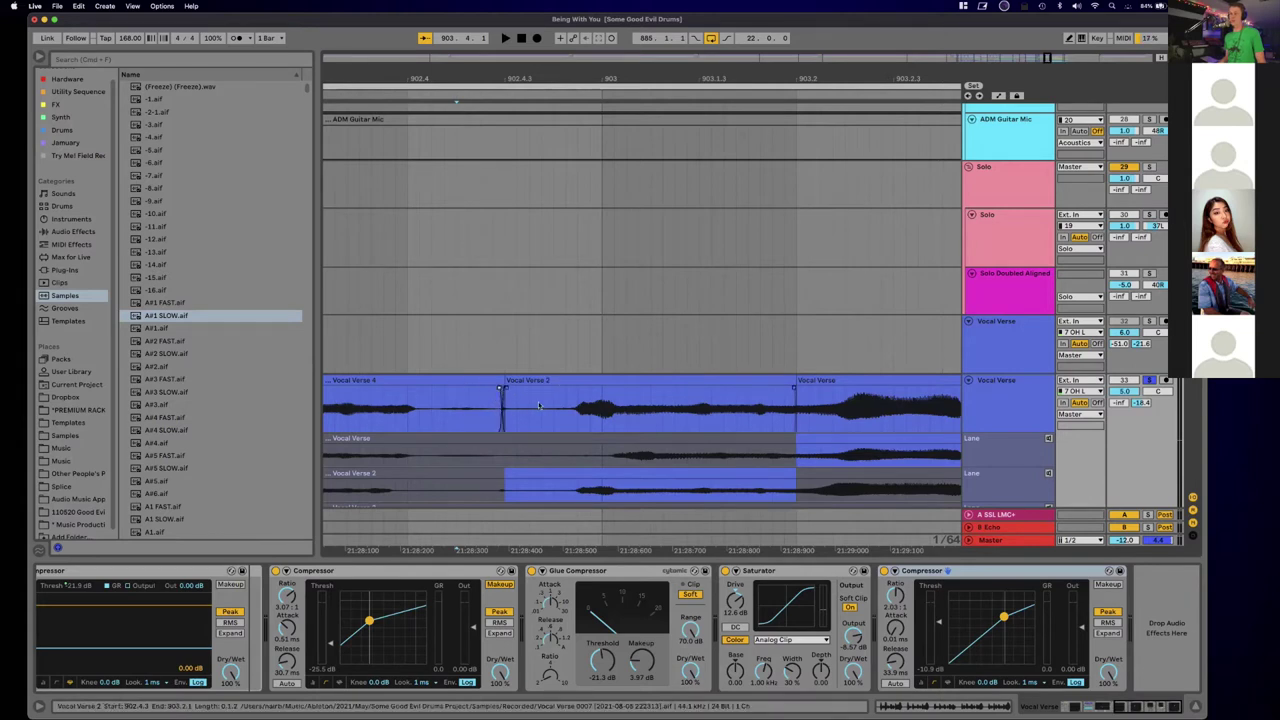
Step: Unsolo the comped Vocal Verse track 33 so the other tracks can be heard
scroll(545, 410, "left", 3)
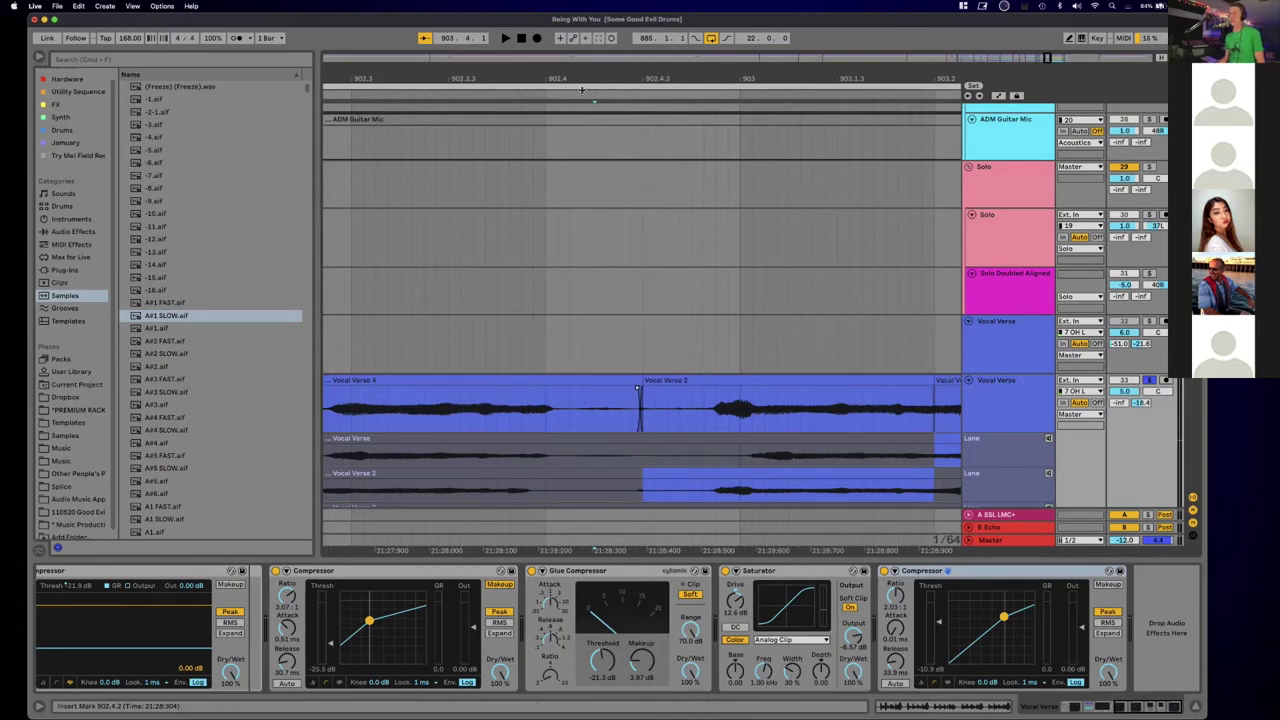
left_click_drag(588, 78, 588, 46)
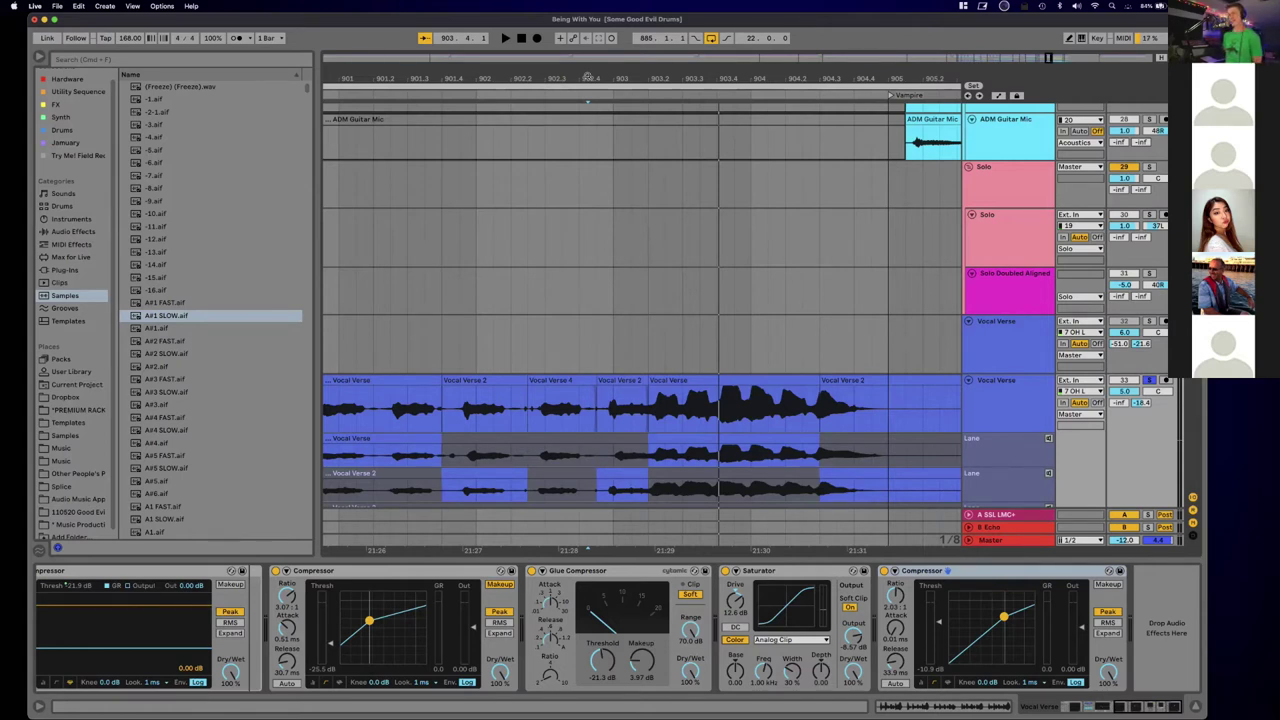
left_click(1152, 382)
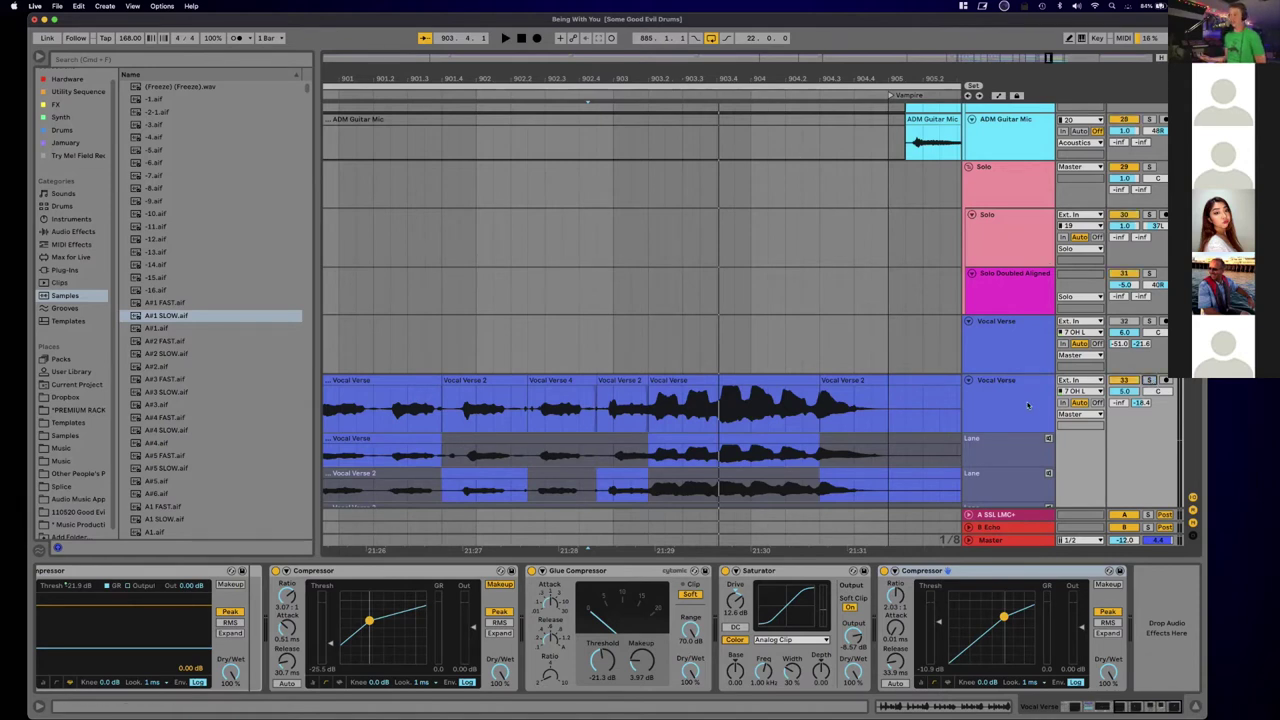
Step: Look through the guitar tracks around the Vampire marker, selecting the Strat Deluxe and YellowTele Deluxe tracks to show their devices
scroll(893, 386, "up", 10)
scroll(893, 386, "right", 5)
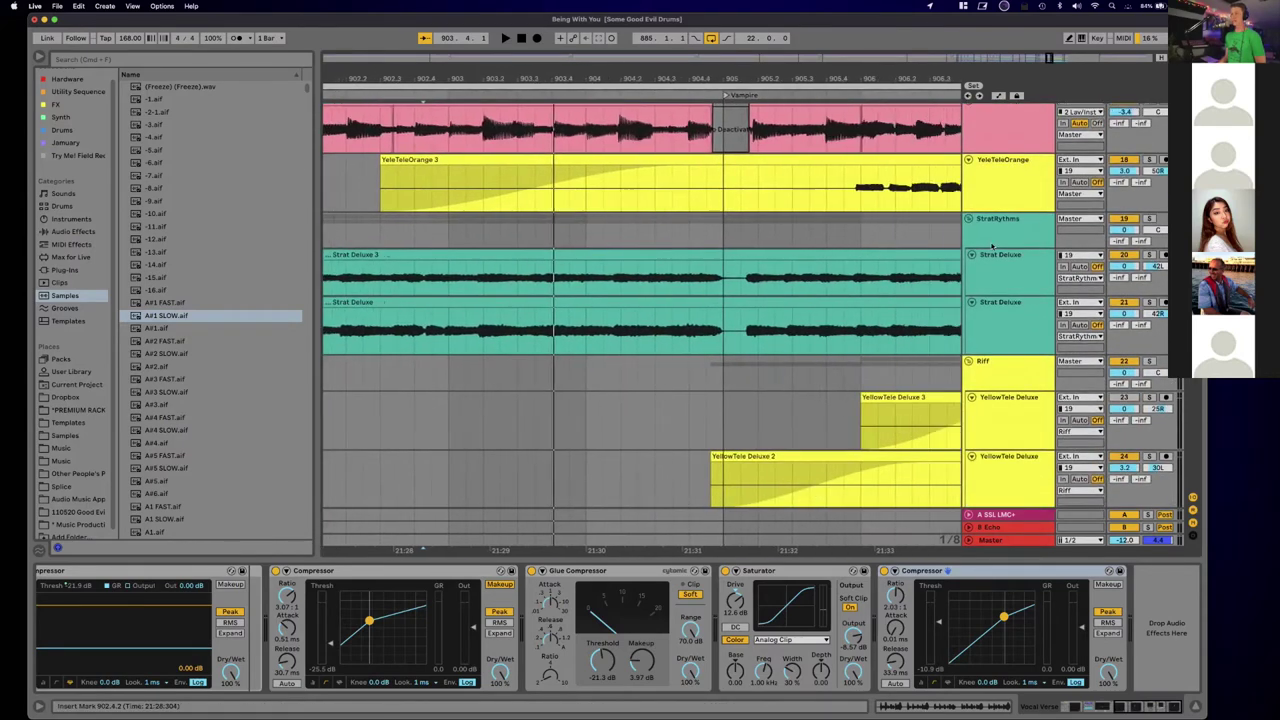
left_click(1005, 284)
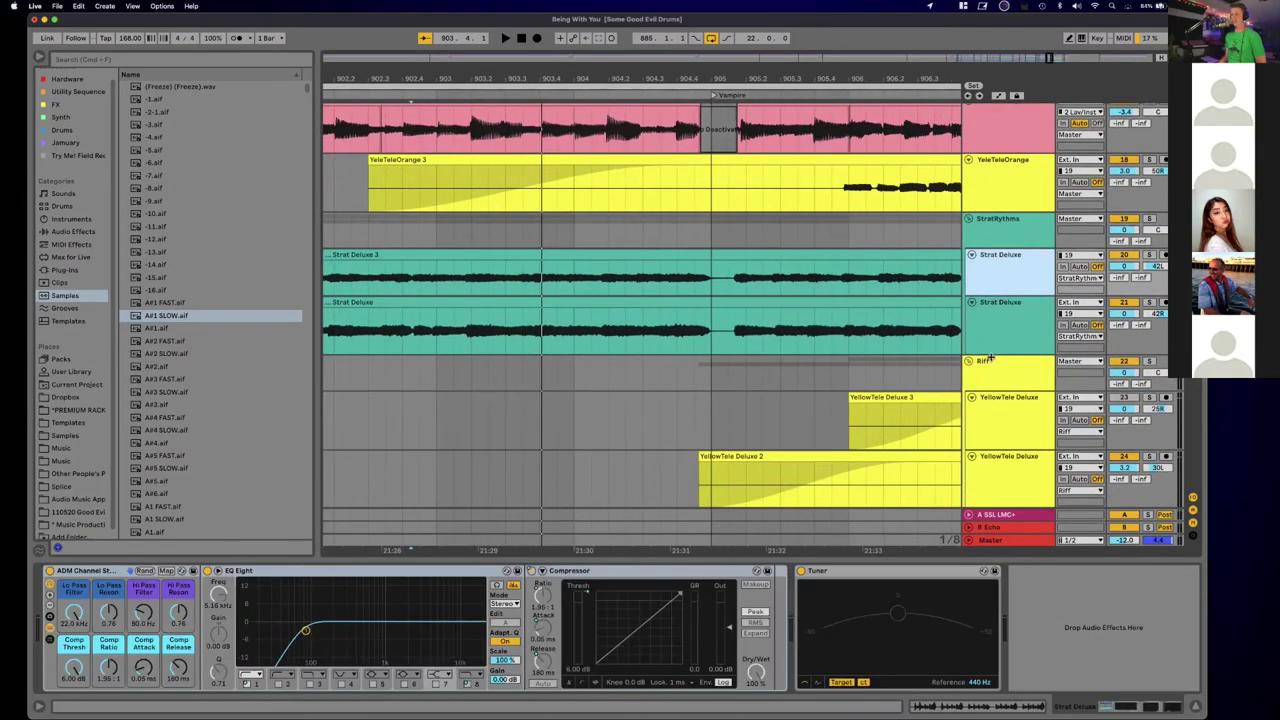
scroll(991, 360, "down", 3)
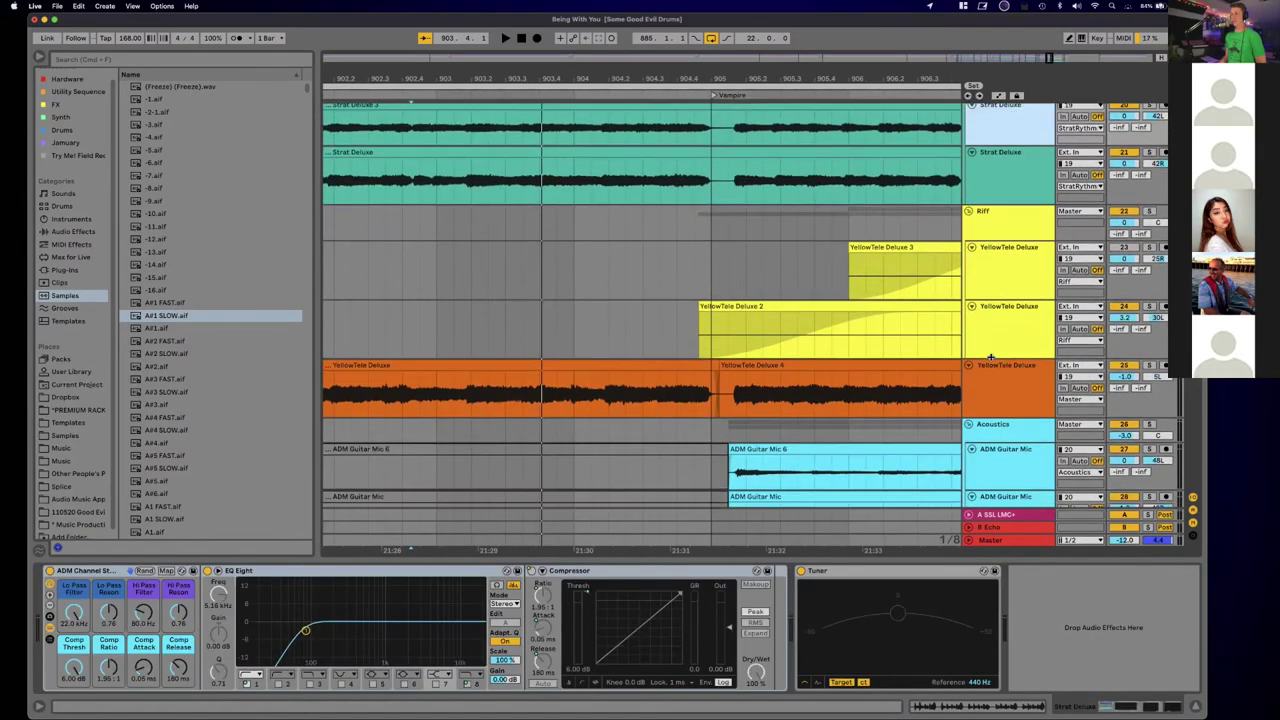
left_click(974, 288)
left_click(987, 333)
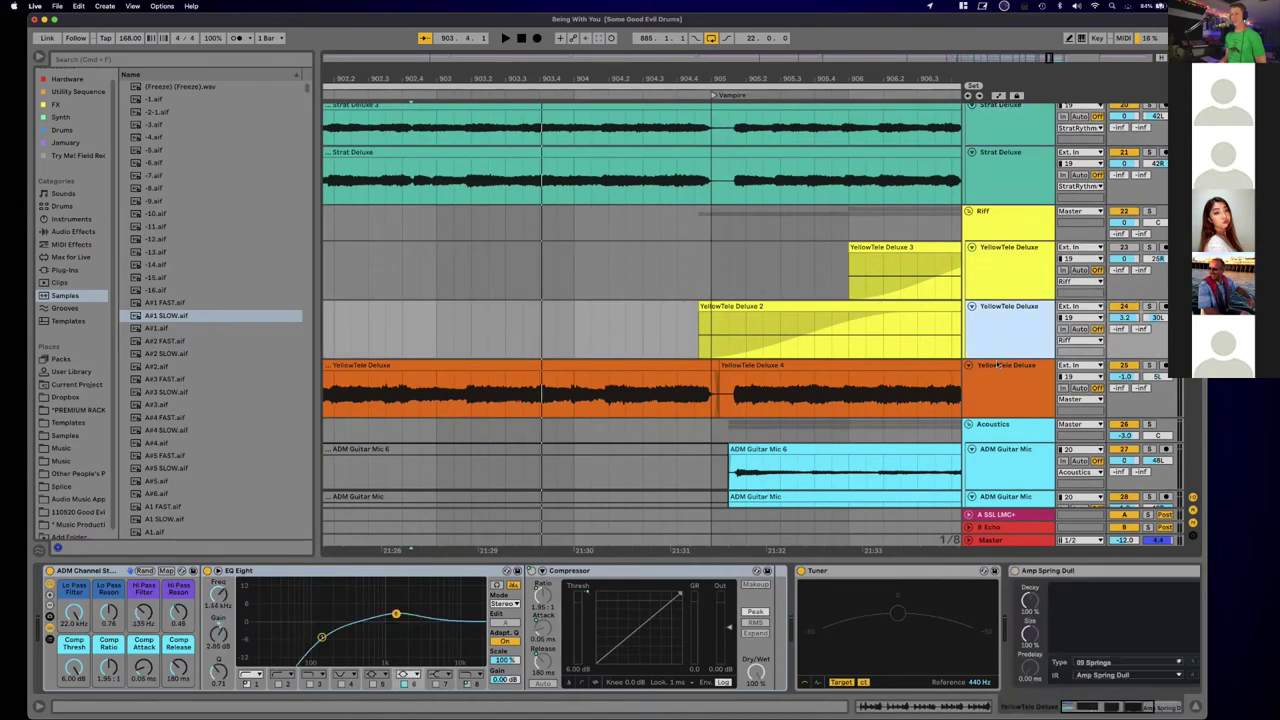
left_click(977, 410)
Step: Show the devices of ADM Guitar Mic track 27 and solo its Acoustics group near the Vampire marker
scroll(782, 424, "right", 5)
left_click(1008, 463)
scroll(1008, 463, "down", 3)
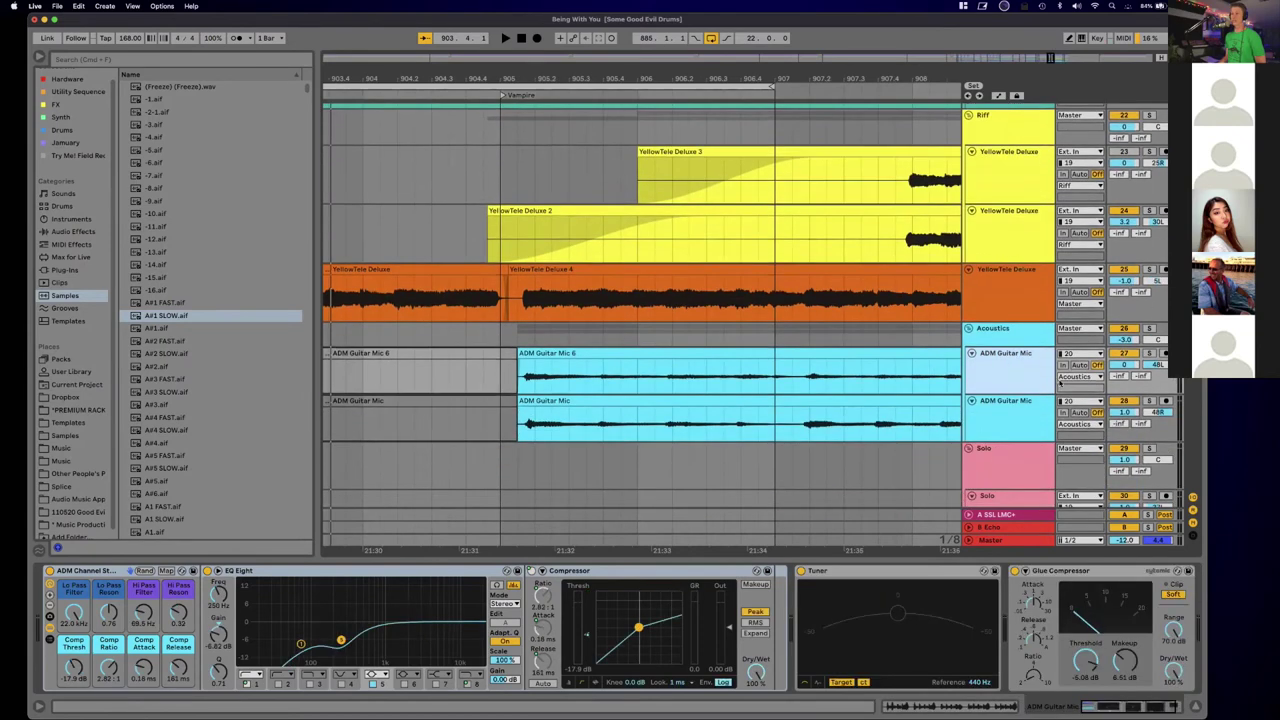
left_click(1149, 329)
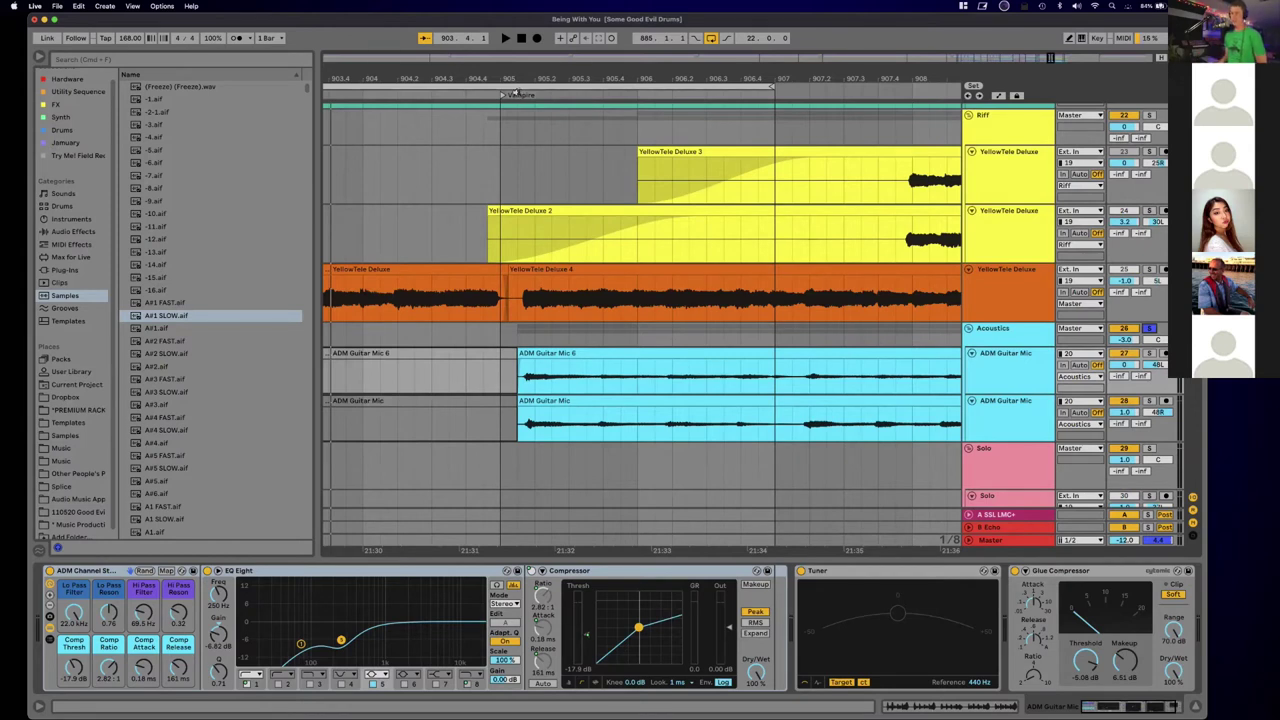
Step: Play the soloed acoustics and bypass the ADM Channel Strip racks on ADM Guitar Mic tracks 27 and 28
key("space")
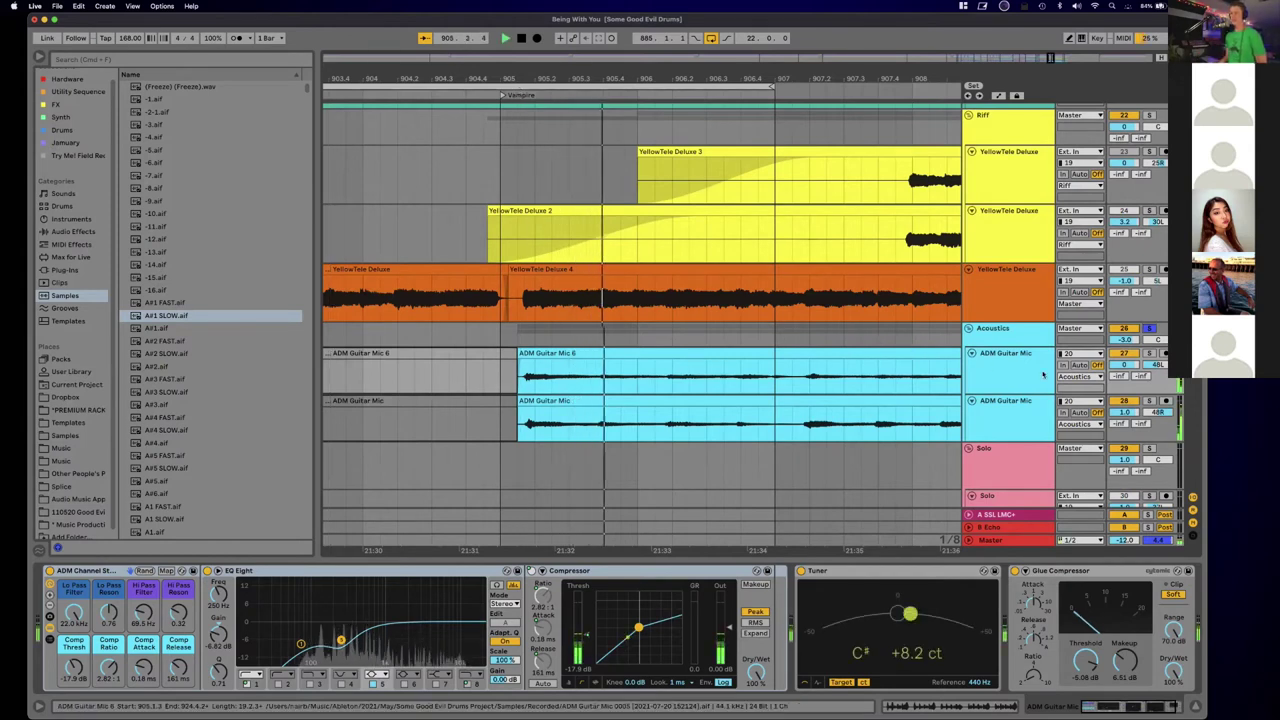
left_click(991, 338)
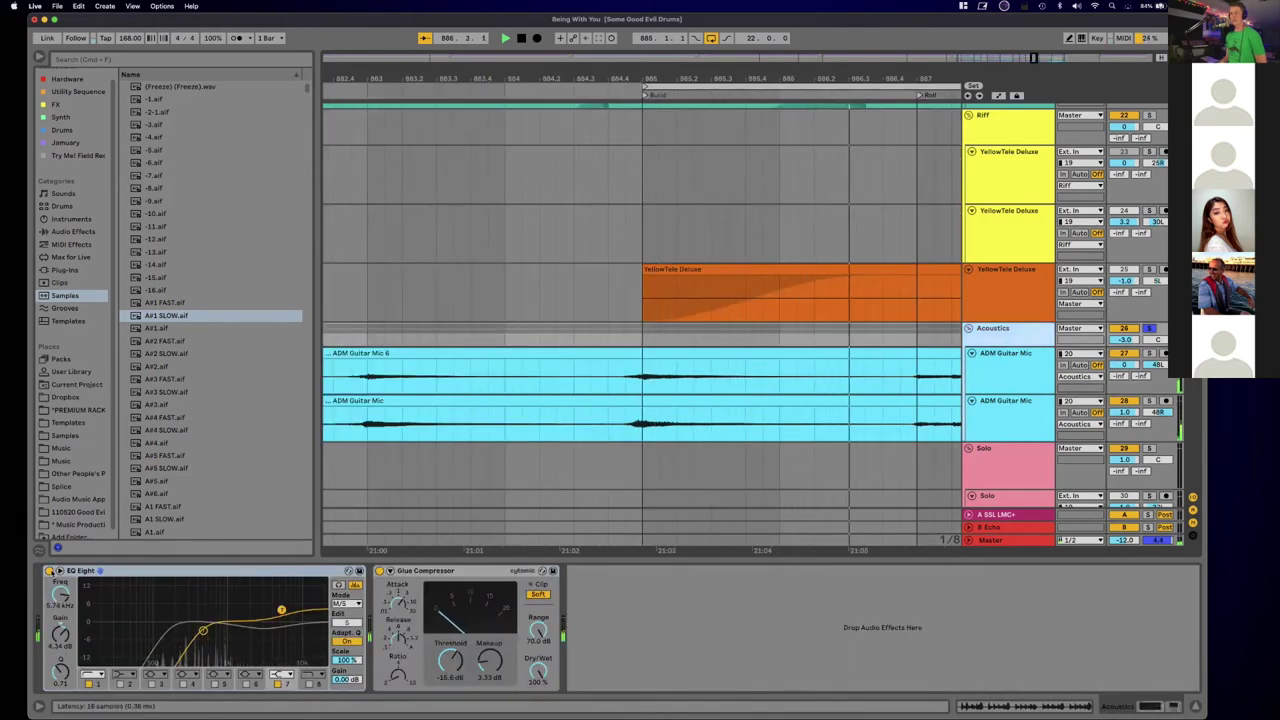
left_click(1005, 368)
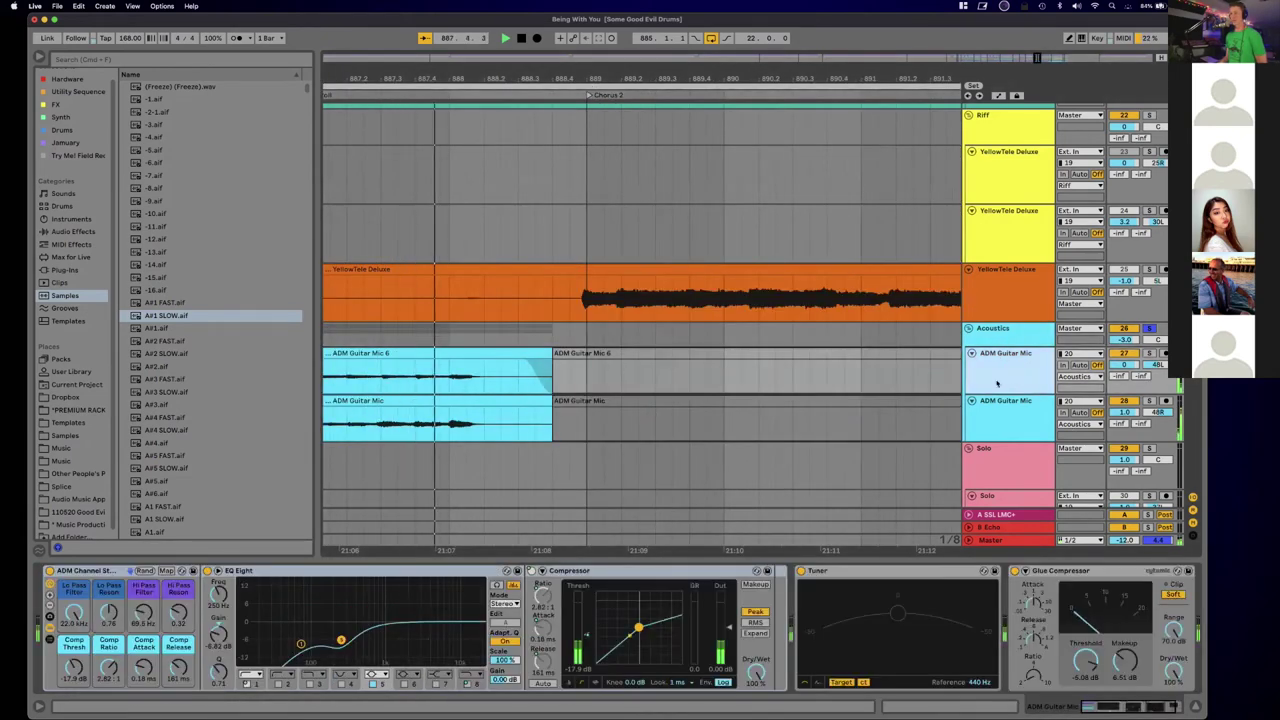
left_click(51, 571)
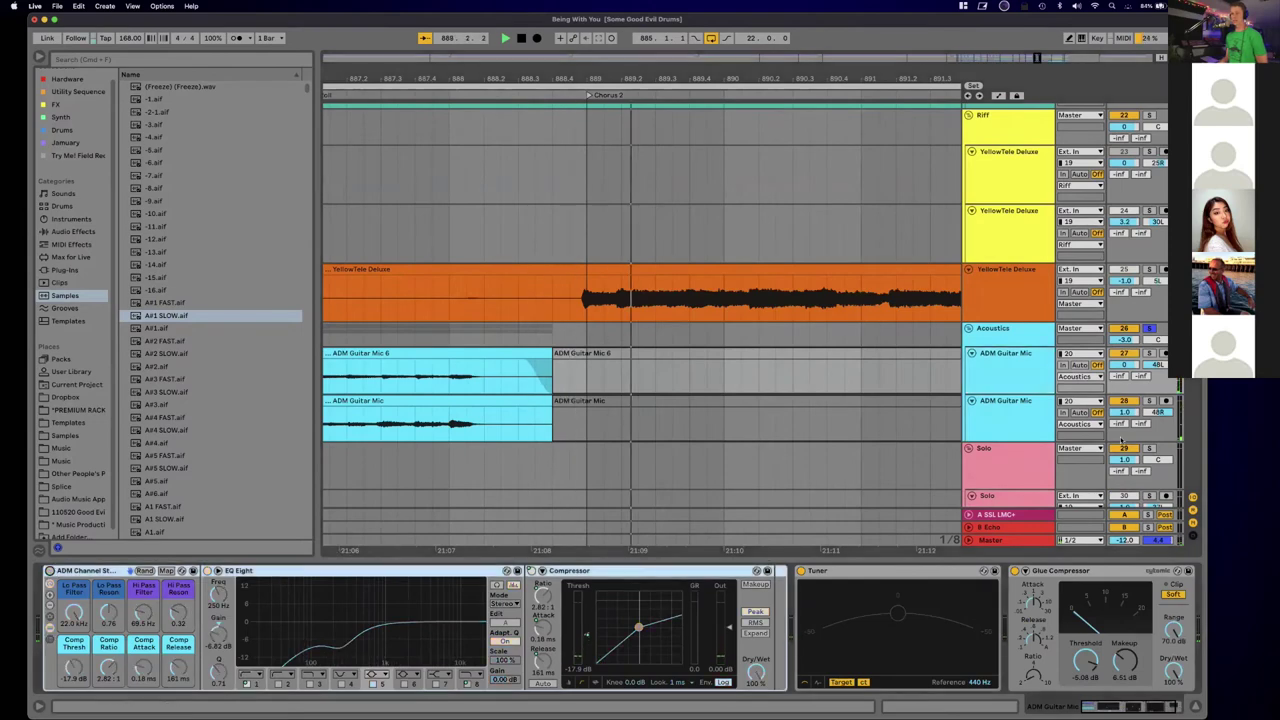
left_click(998, 417)
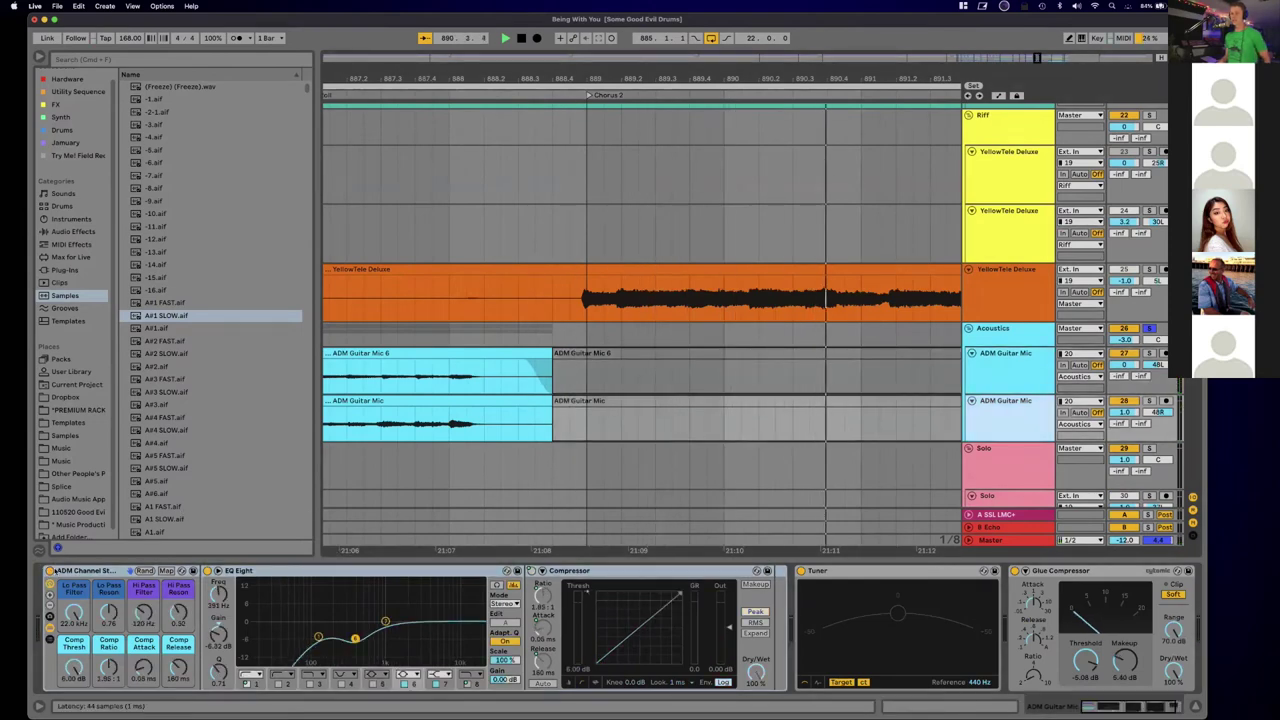
left_click(50, 571)
key("space")
Step: Listen to the soloed acoustic guitars with their processing bypassed, including the Build section before Chorus 2
scroll(655, 545, "left", 10)
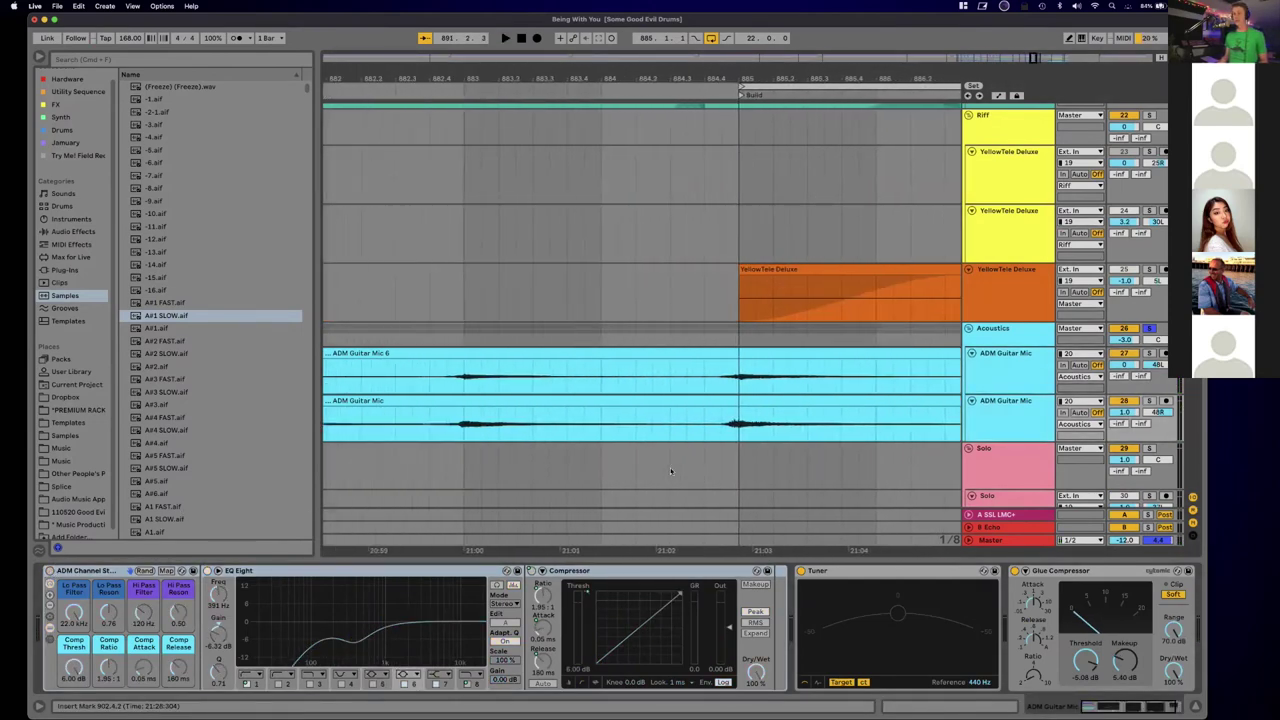
scroll(660, 465, "left", 12)
scroll(620, 450, "up", 2)
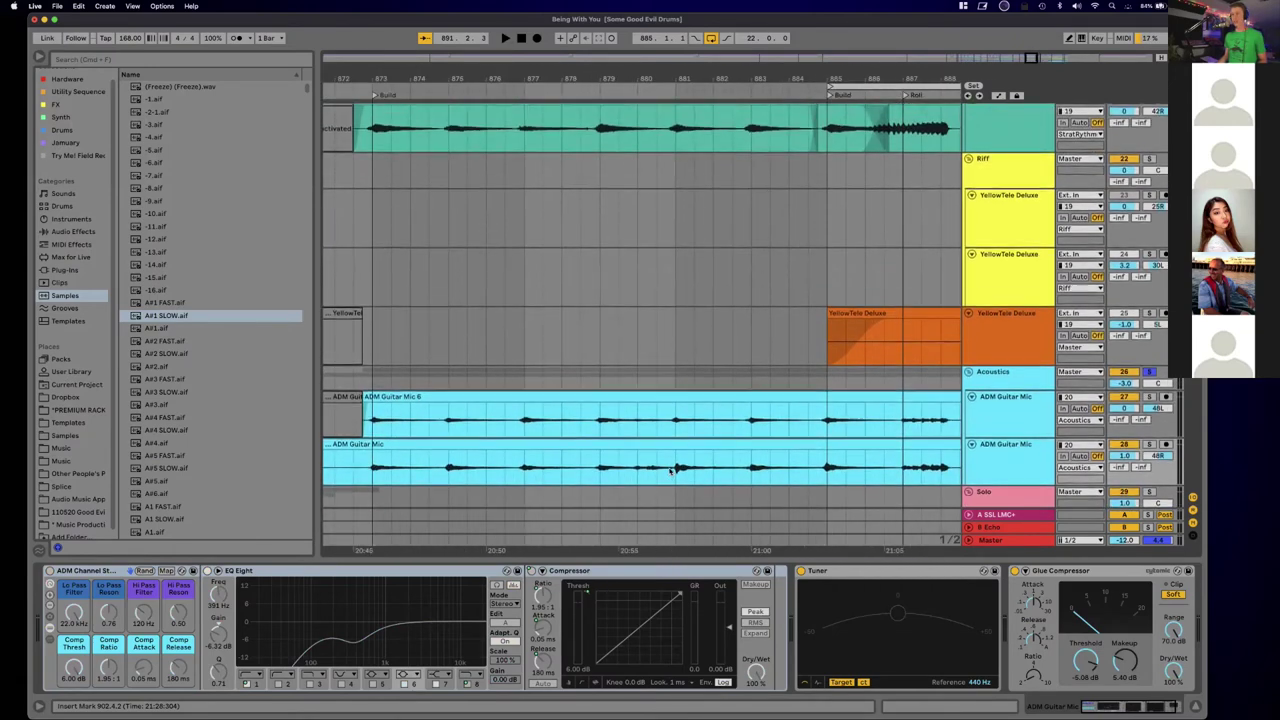
scroll(574, 426, "down", 5)
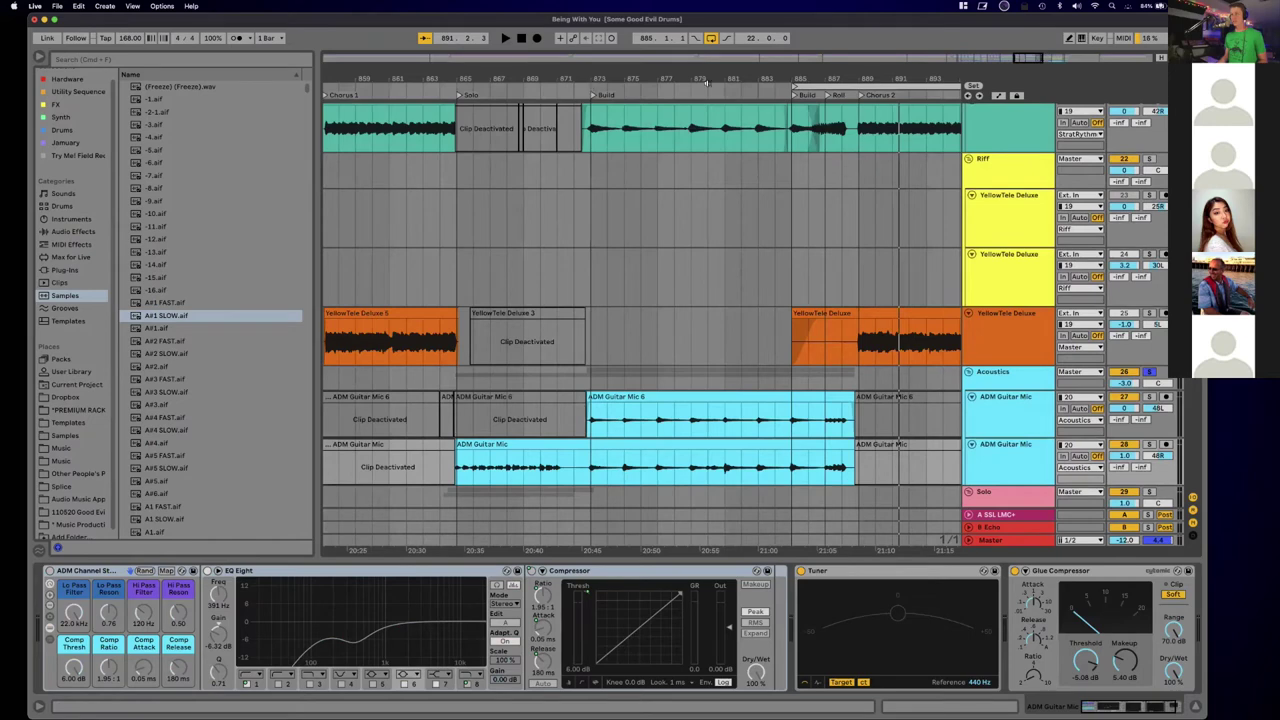
scroll(660, 90, "right", 15)
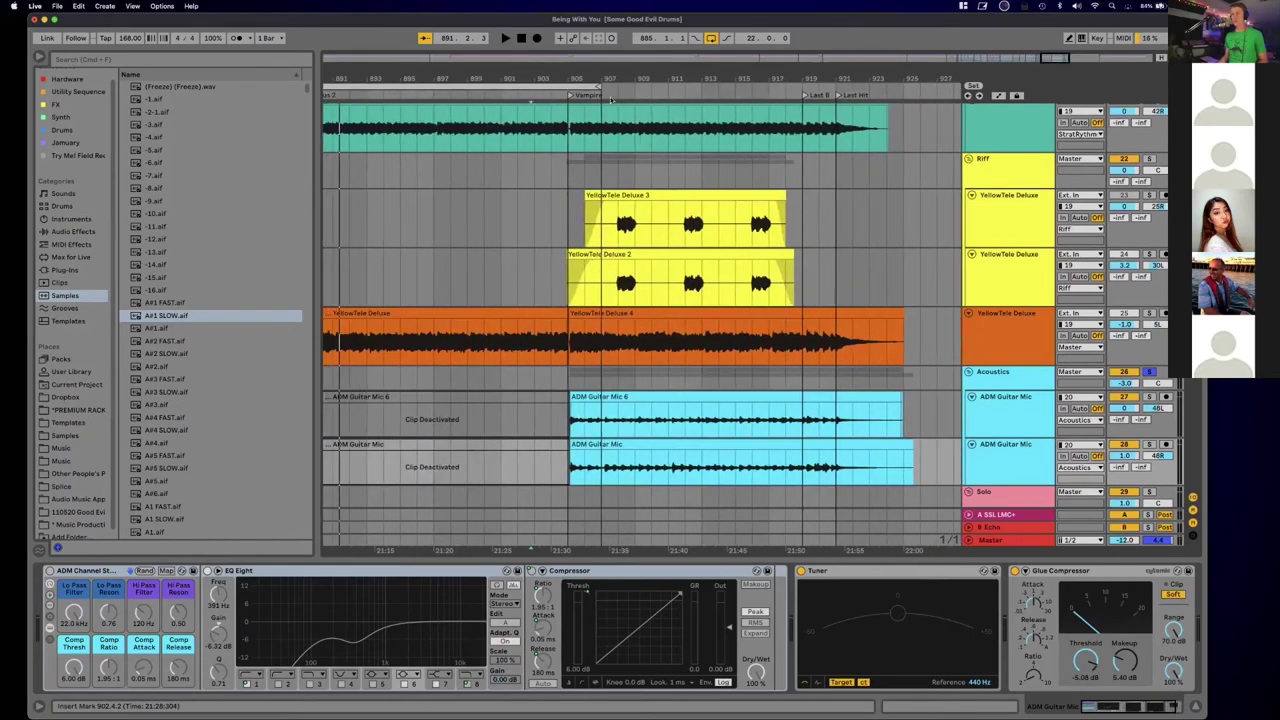
left_click(570, 96)
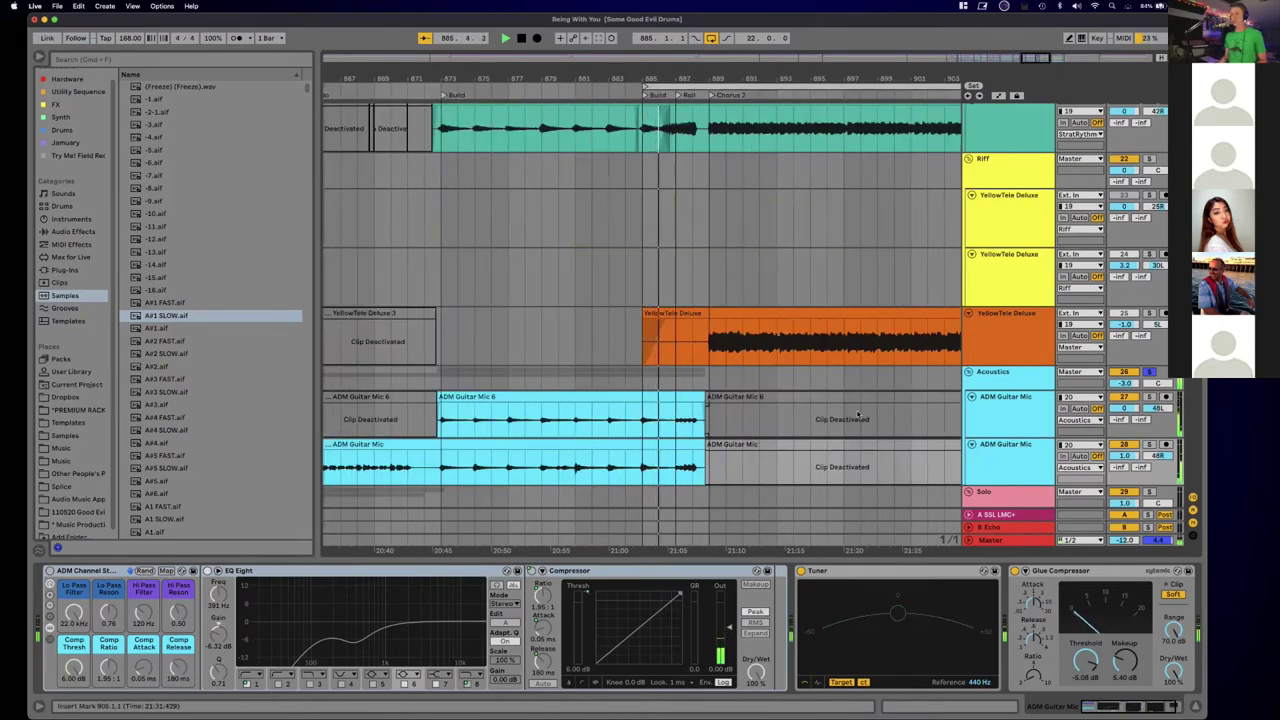
scroll(861, 416, "right", 3)
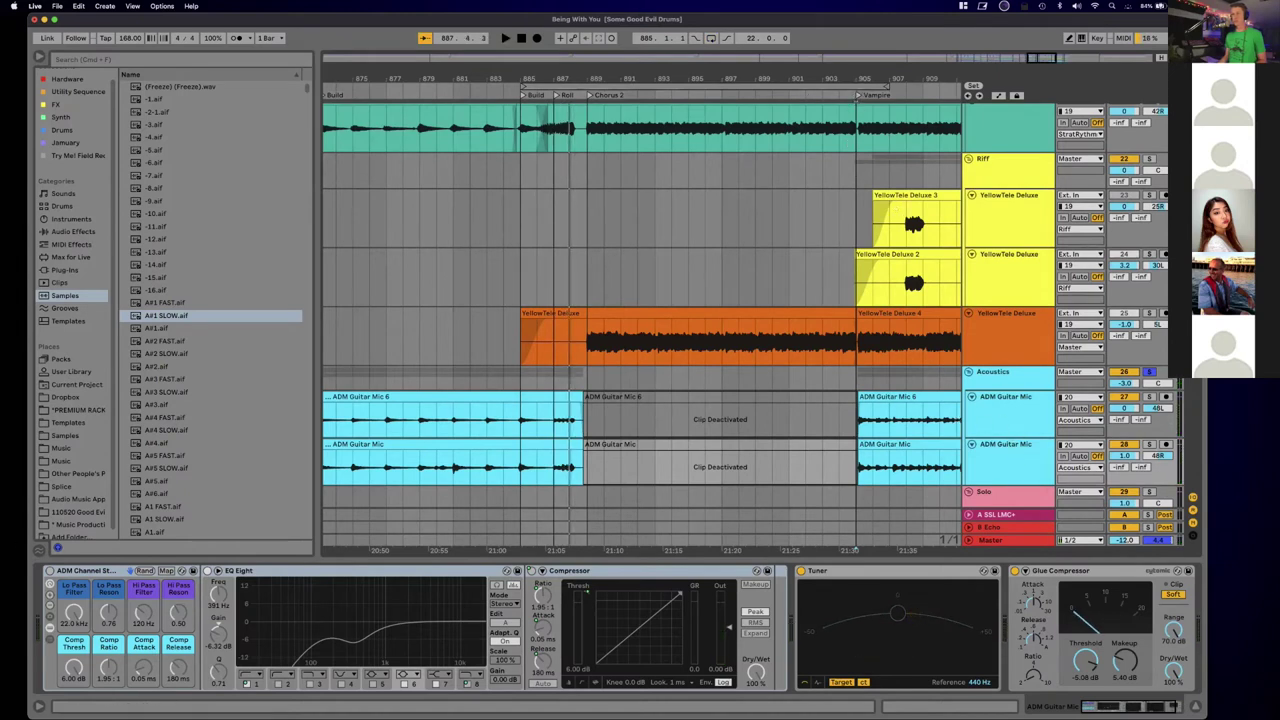
Step: Re-enable the ADM Channel Strip racks on both ADM Guitar Mic tracks and the EQ Eight on the Acoustics group
left_click(50, 571)
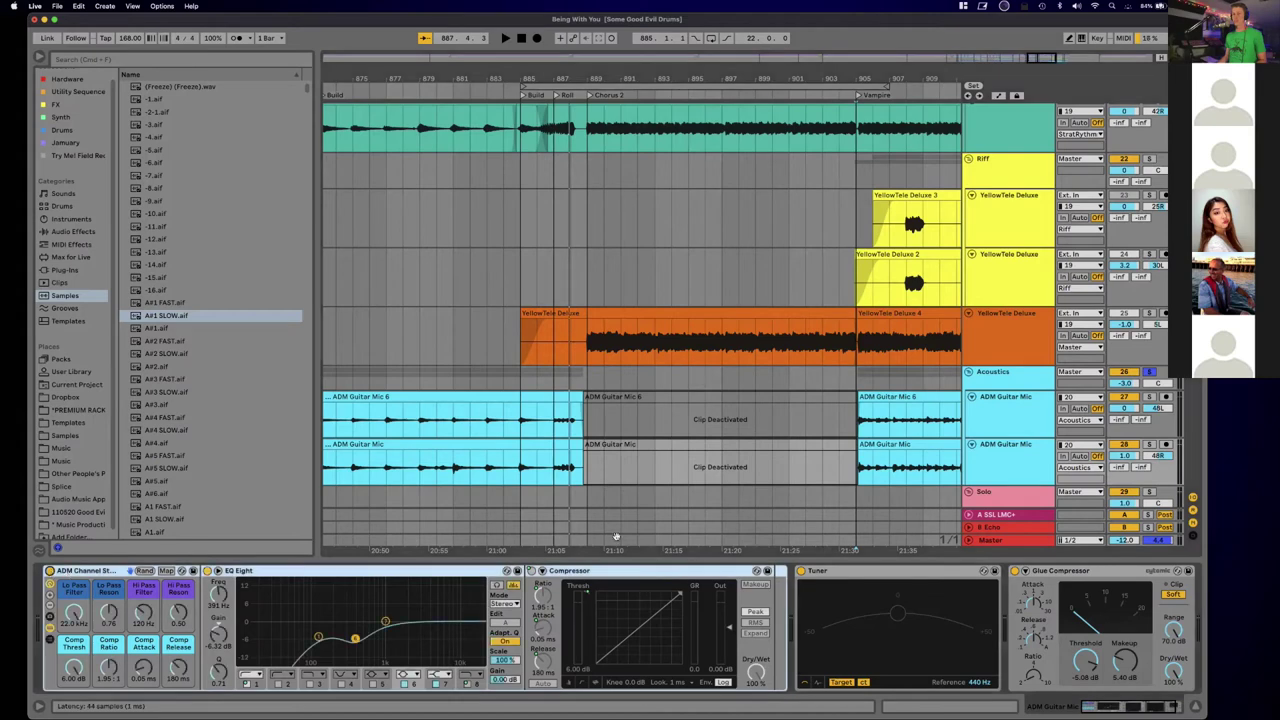
left_click(990, 420)
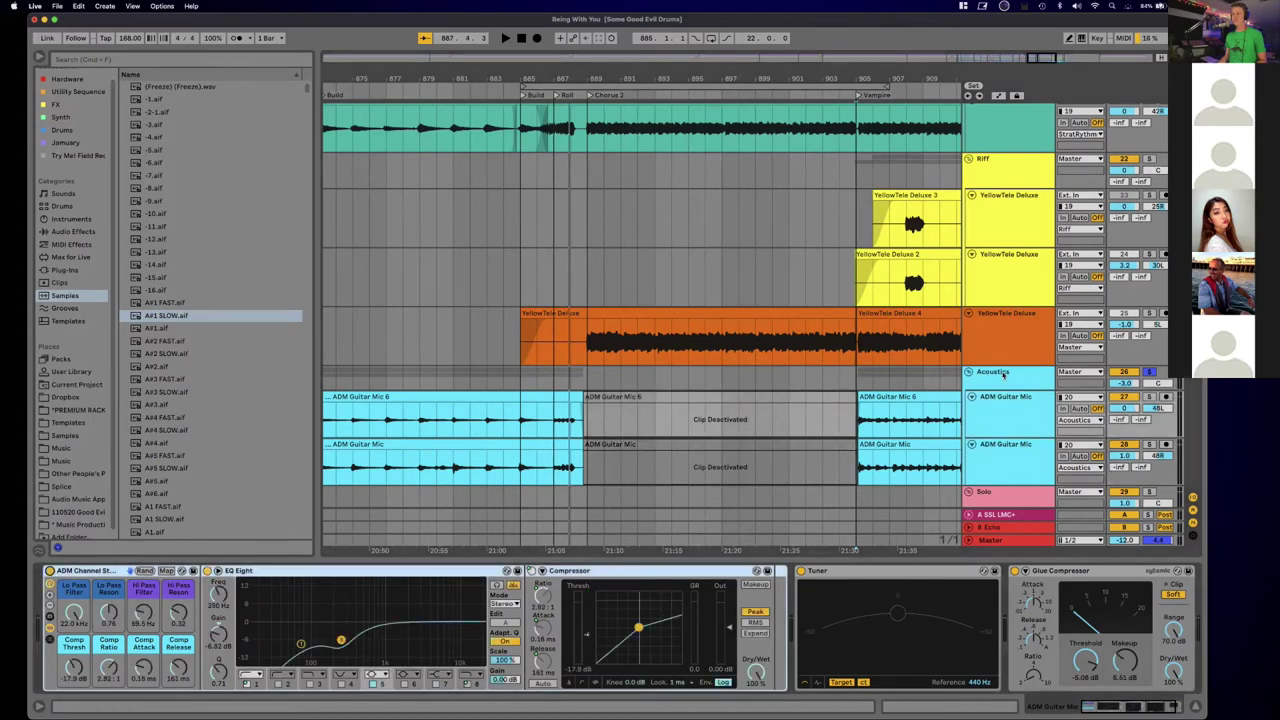
left_click(1003, 374)
left_click(51, 571)
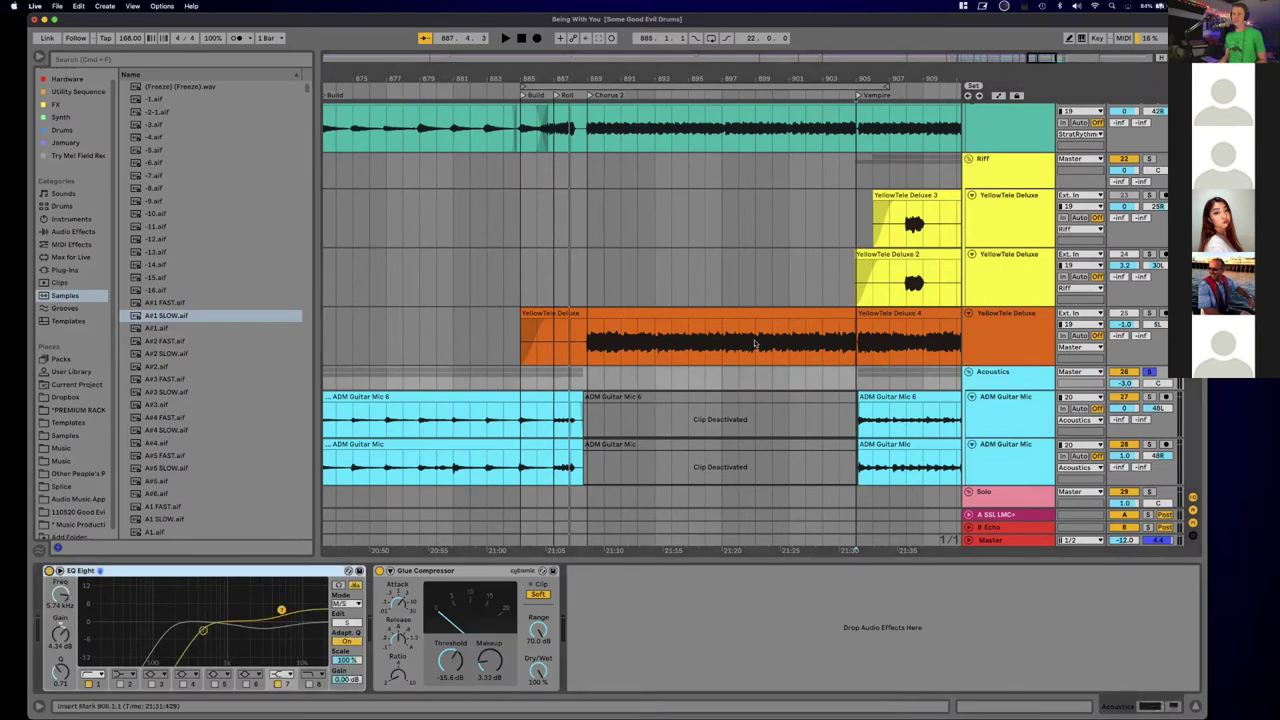
Step: Play from the Vampire marker, solo ADM Guitar Mic track 28 and bypass the EQ Eight in its channel strip
key("space")
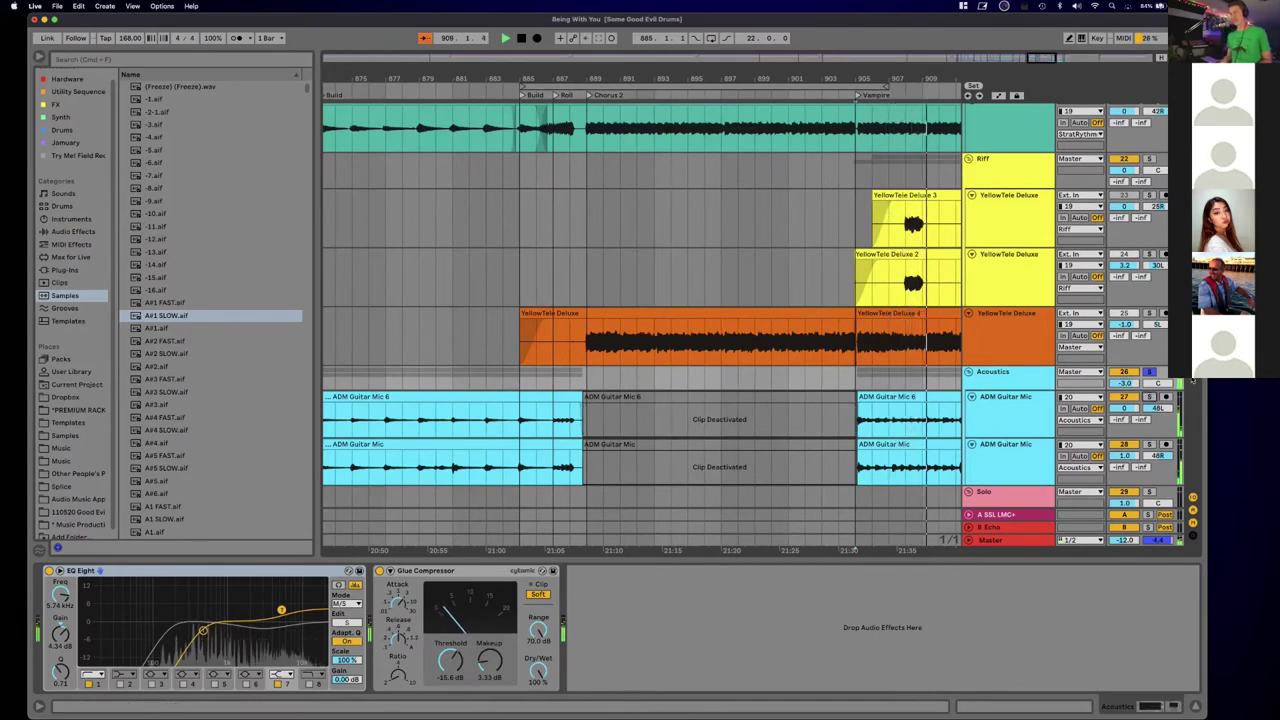
left_click(1149, 443)
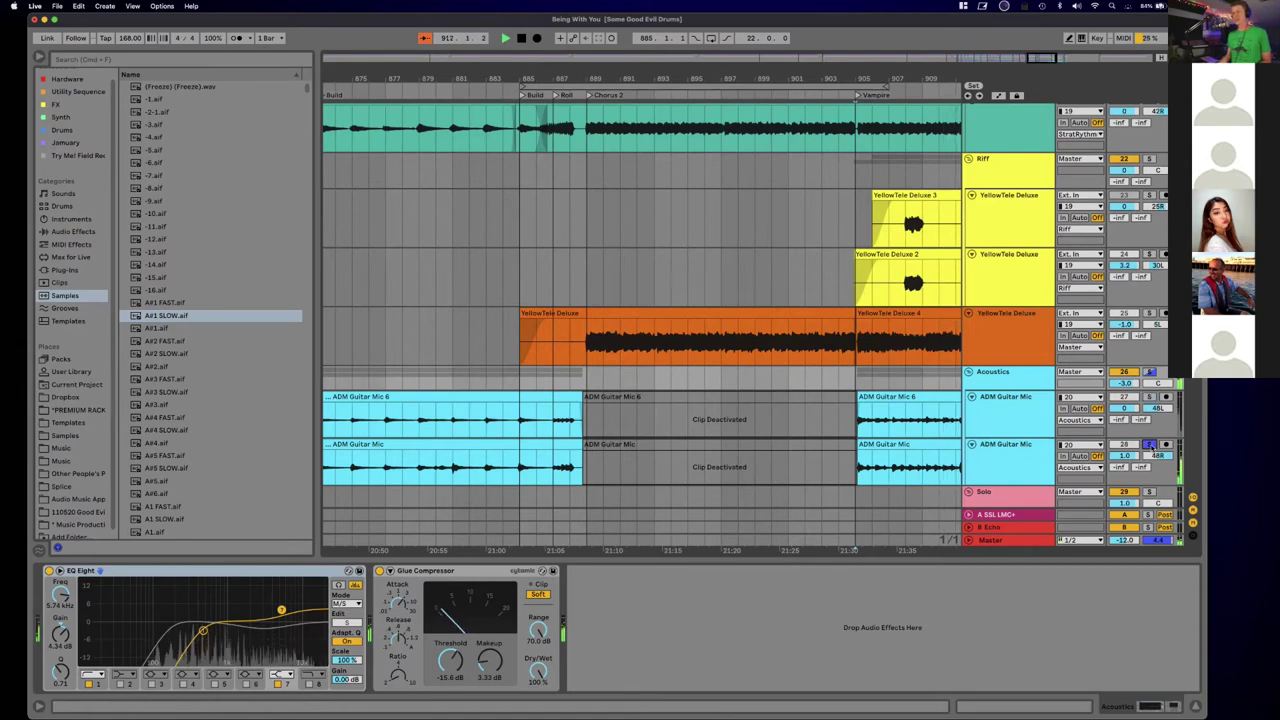
left_click(1005, 460)
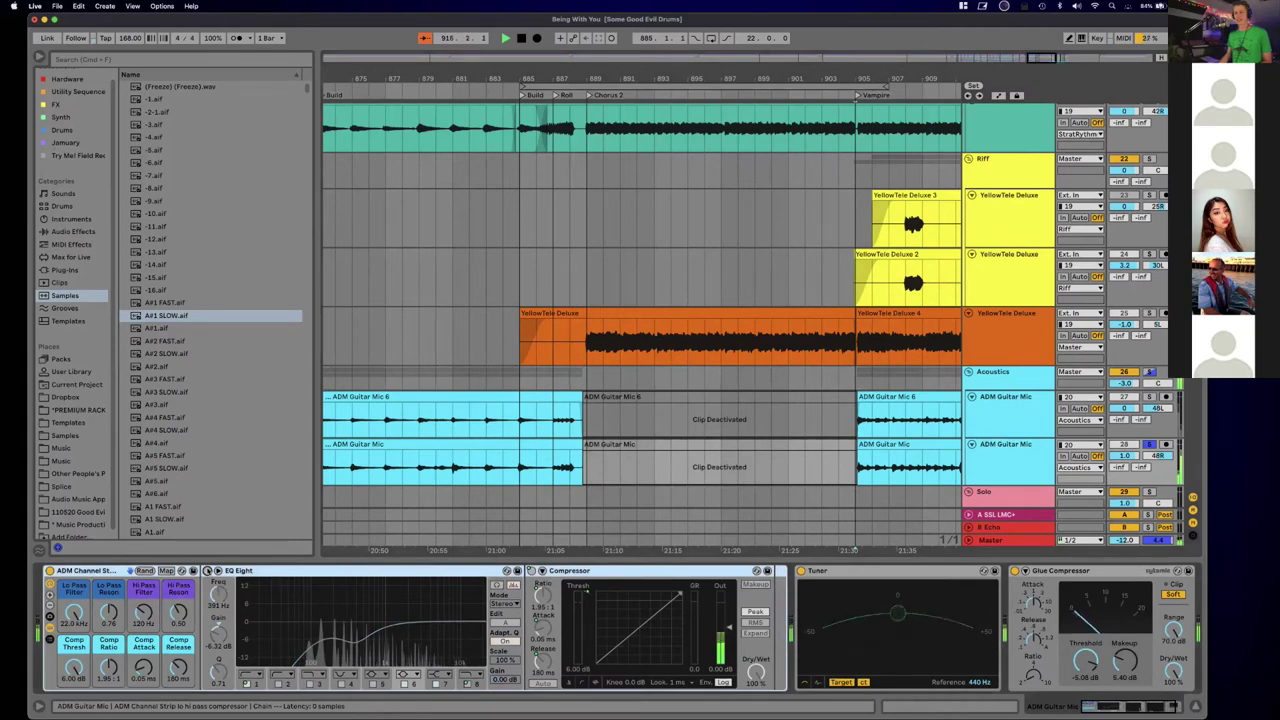
key("space")
Step: Unsolo ADM Guitar Mic track 28 and play both acoustic guitars from the Vampire marker with only the Acoustics group soloed
scroll(915, 446, "right", 3)
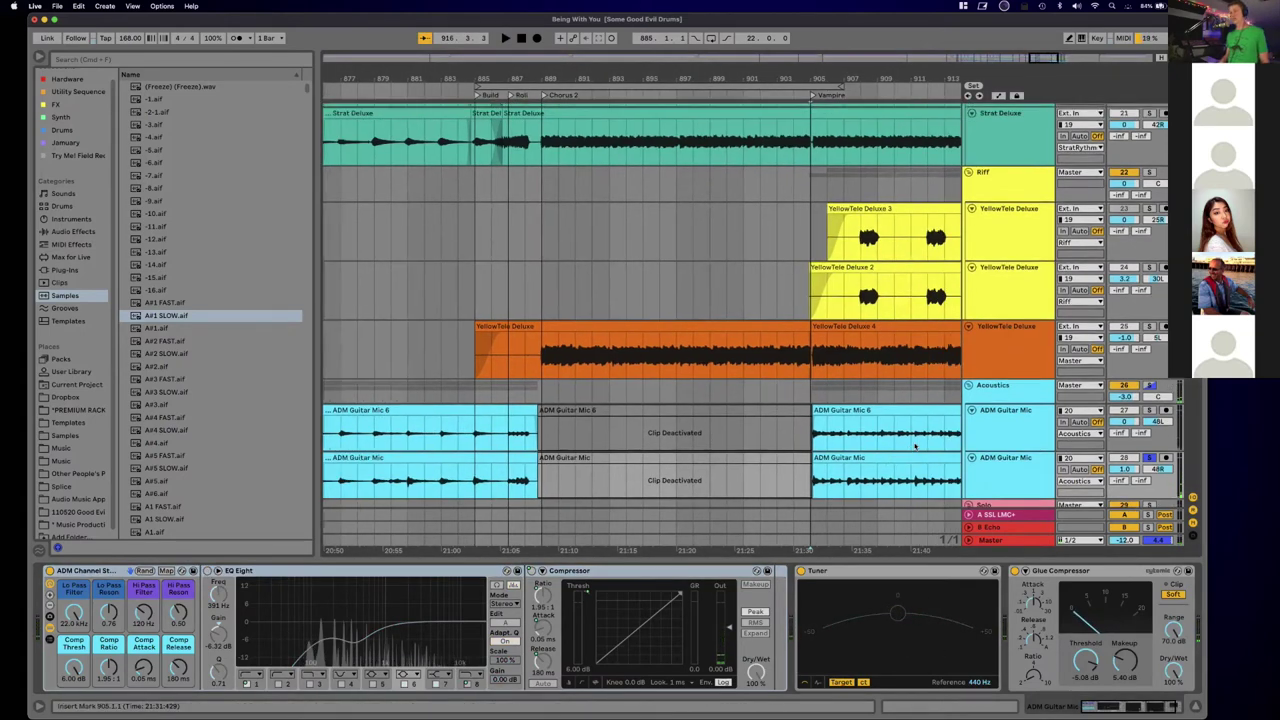
scroll(920, 457, "down", 3)
scroll(895, 417, "right", 5)
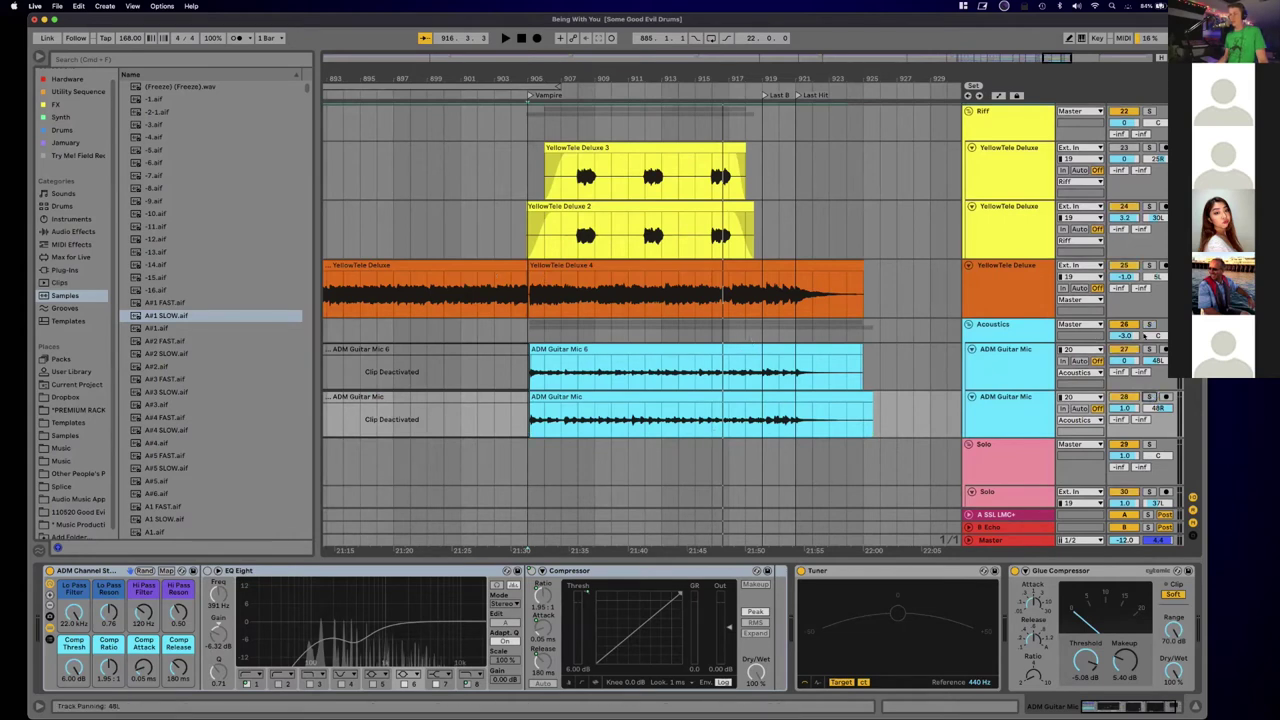
left_click(521, 125)
key("space")
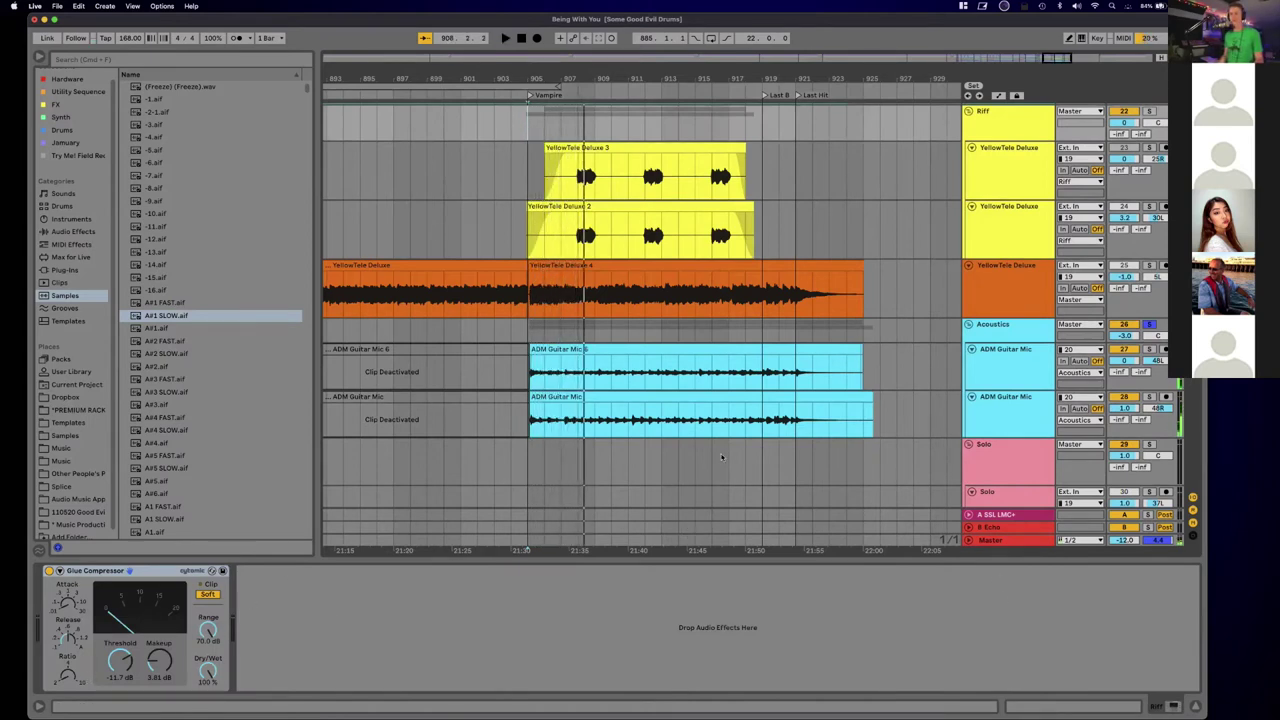
Step: Compare the two acoustic guitar recordings after the Vampire marker by selecting the clips on ADM Guitar Mic tracks 27 and 28 alternately
left_click(717, 353)
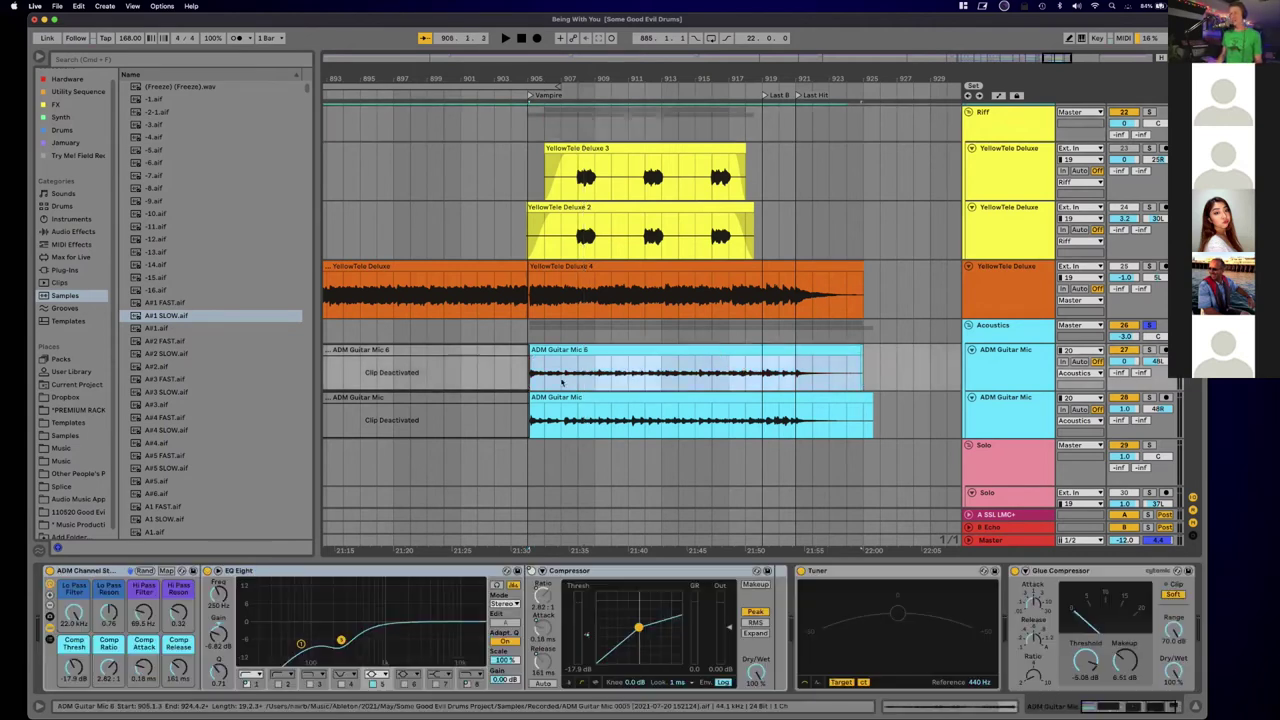
left_click(656, 400)
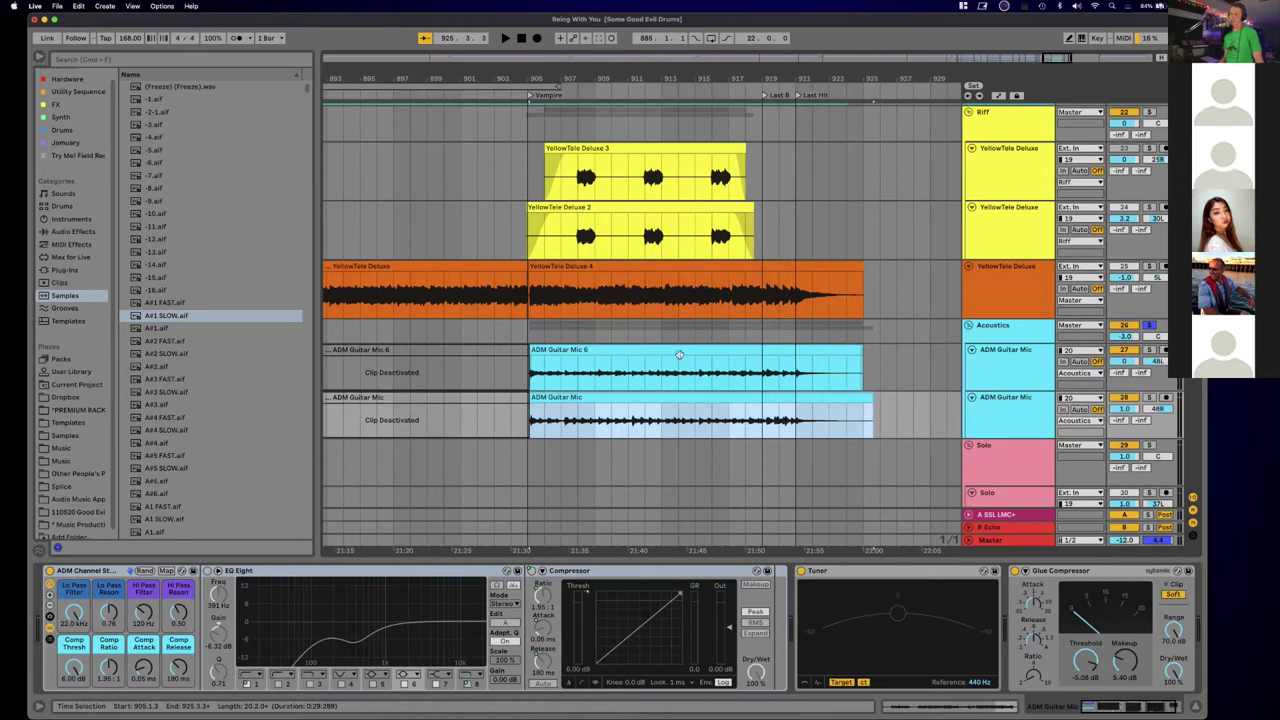
left_click(740, 352)
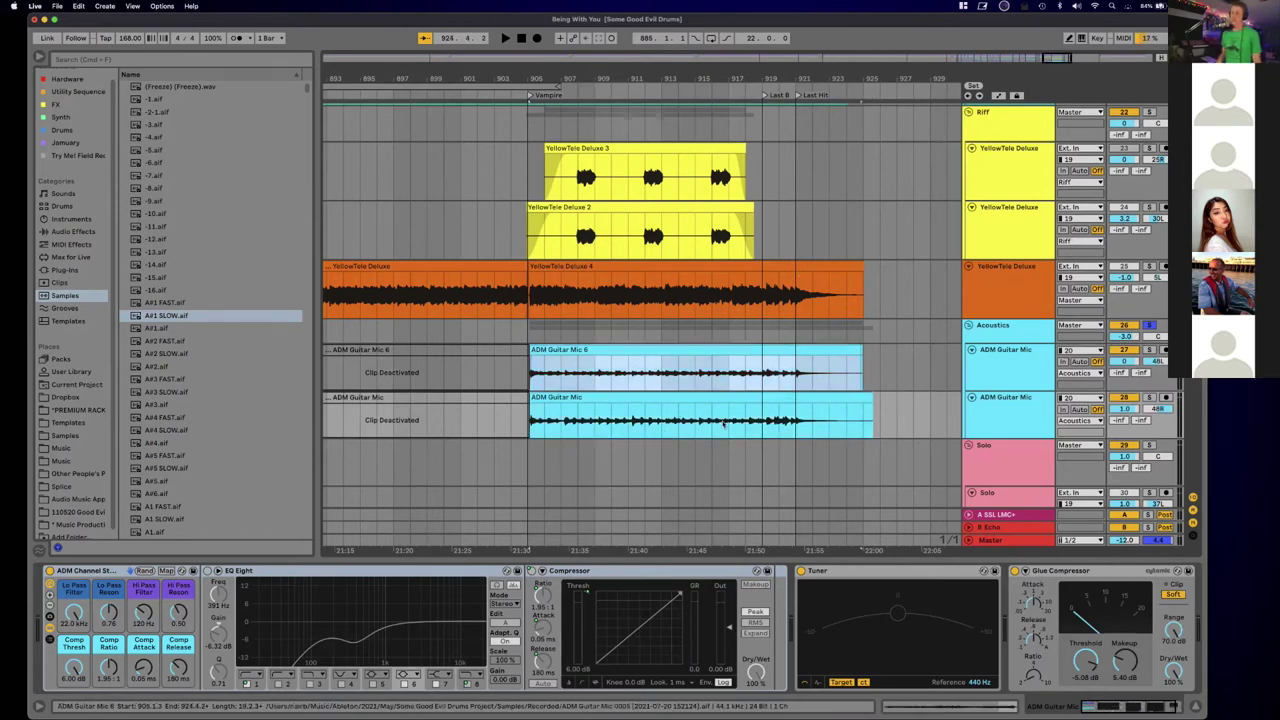
left_click(744, 407)
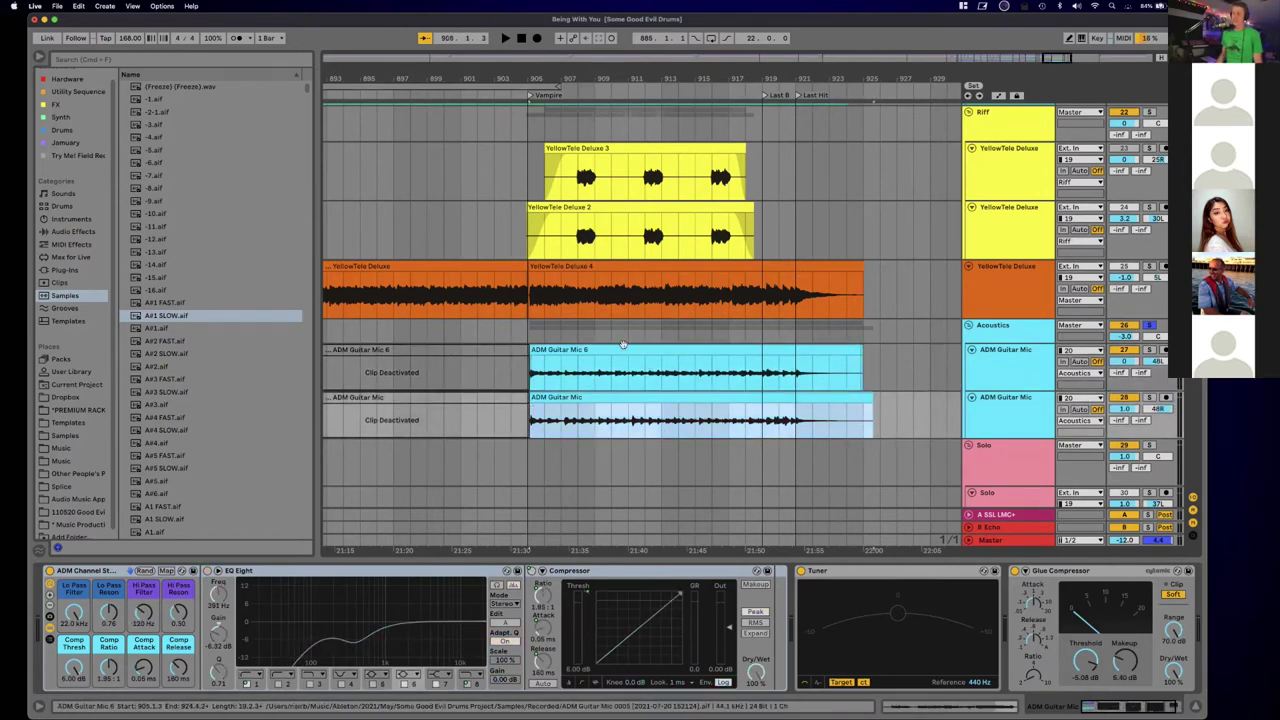
Step: Unsolo the Acoustics group, play the full mix from the Vampire marker and re-enable EQ Eight on ADM Guitar Mic track 28
left_click(522, 95)
left_click(482, 95)
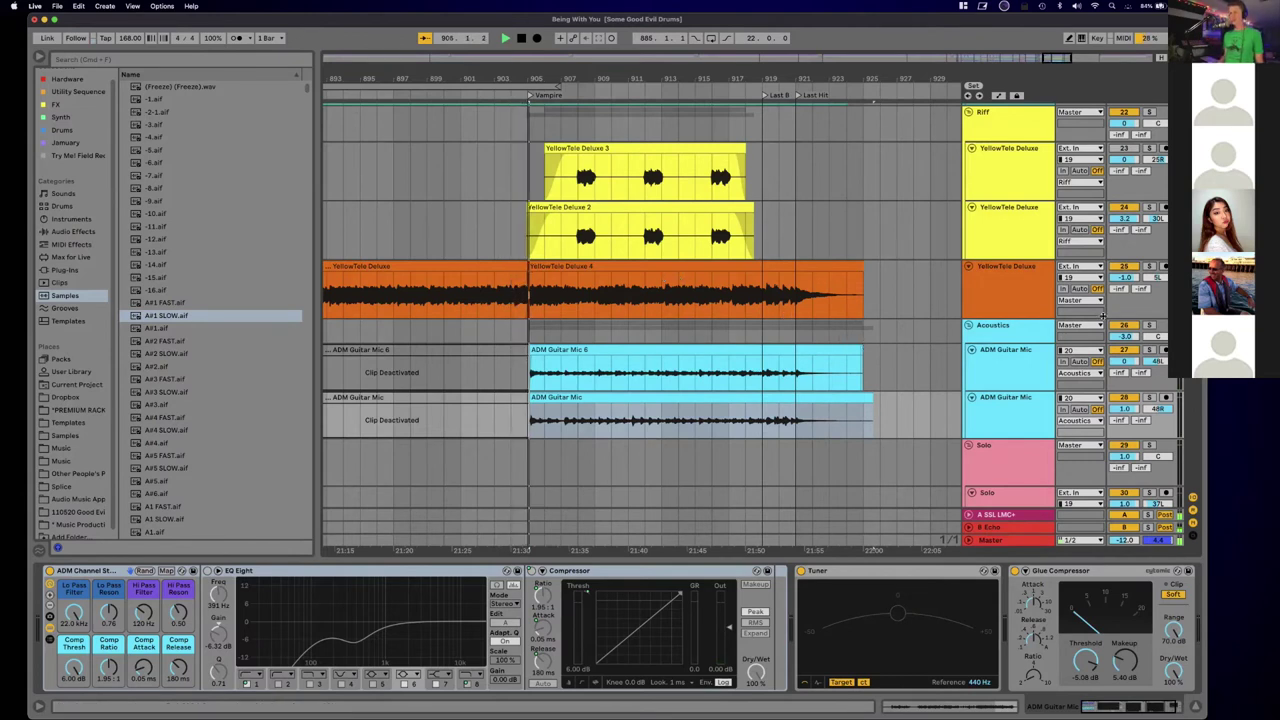
left_click(997, 430)
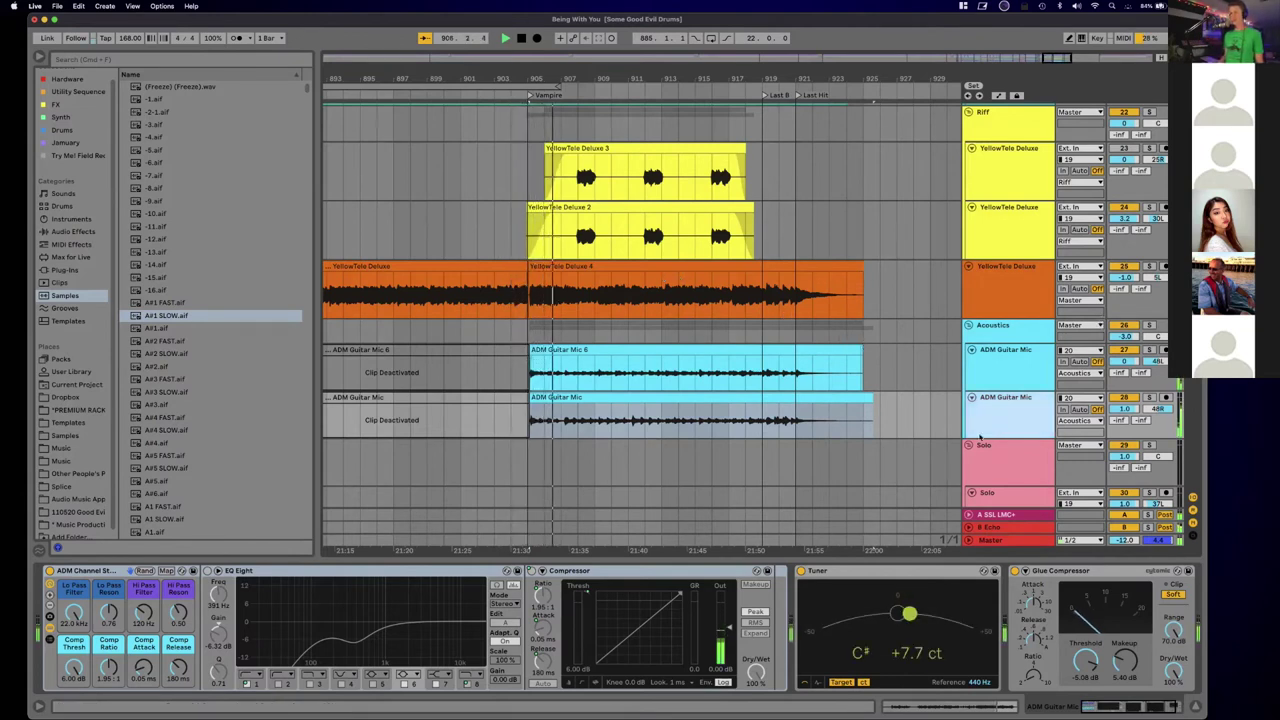
left_click(208, 571)
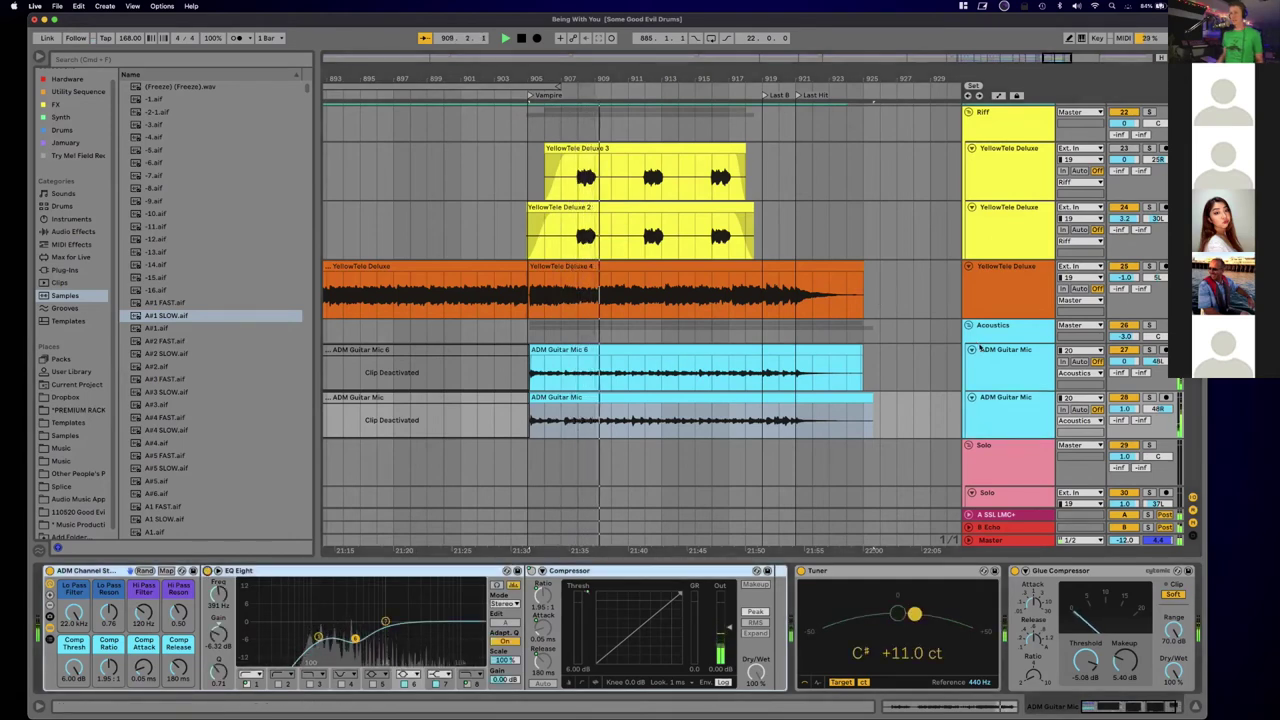
Step: Stop playback and look through the arrangement's solo, vocal, guitar, bass and drum tracks around the Vampire section
scroll(1024, 384, "down", 1)
scroll(1024, 384, "down", 3)
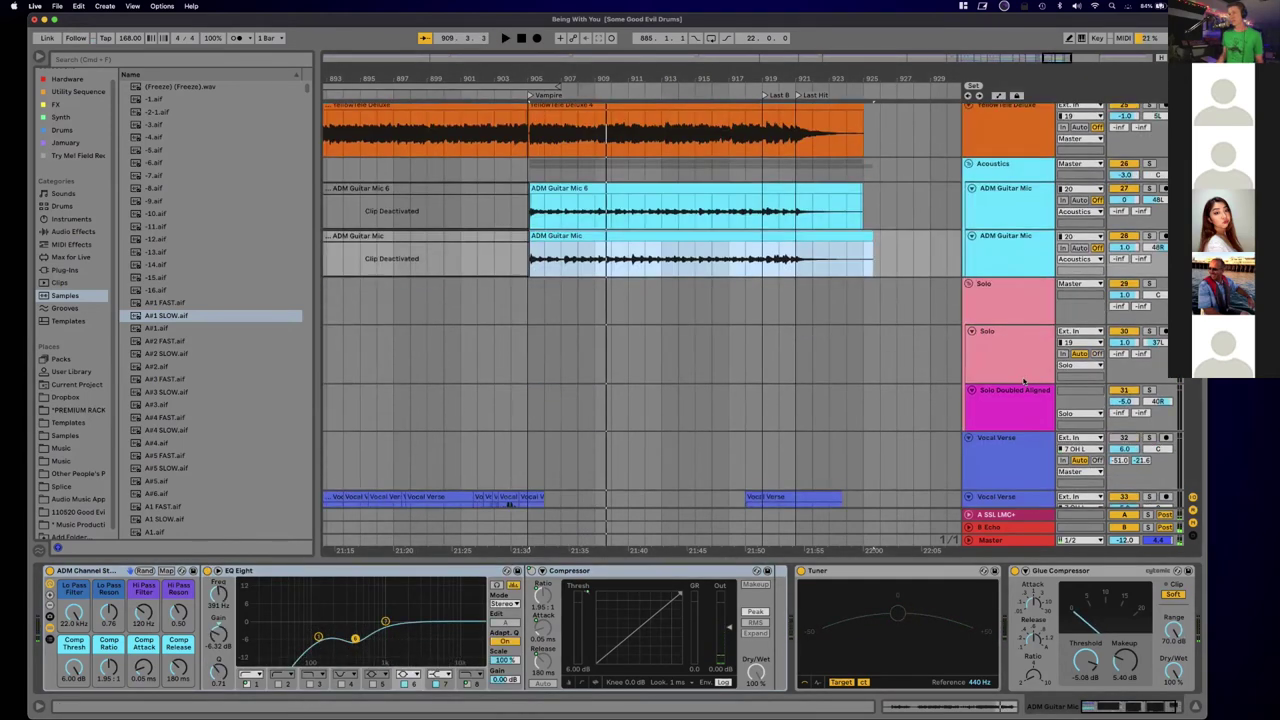
scroll(1024, 384, "up", 4)
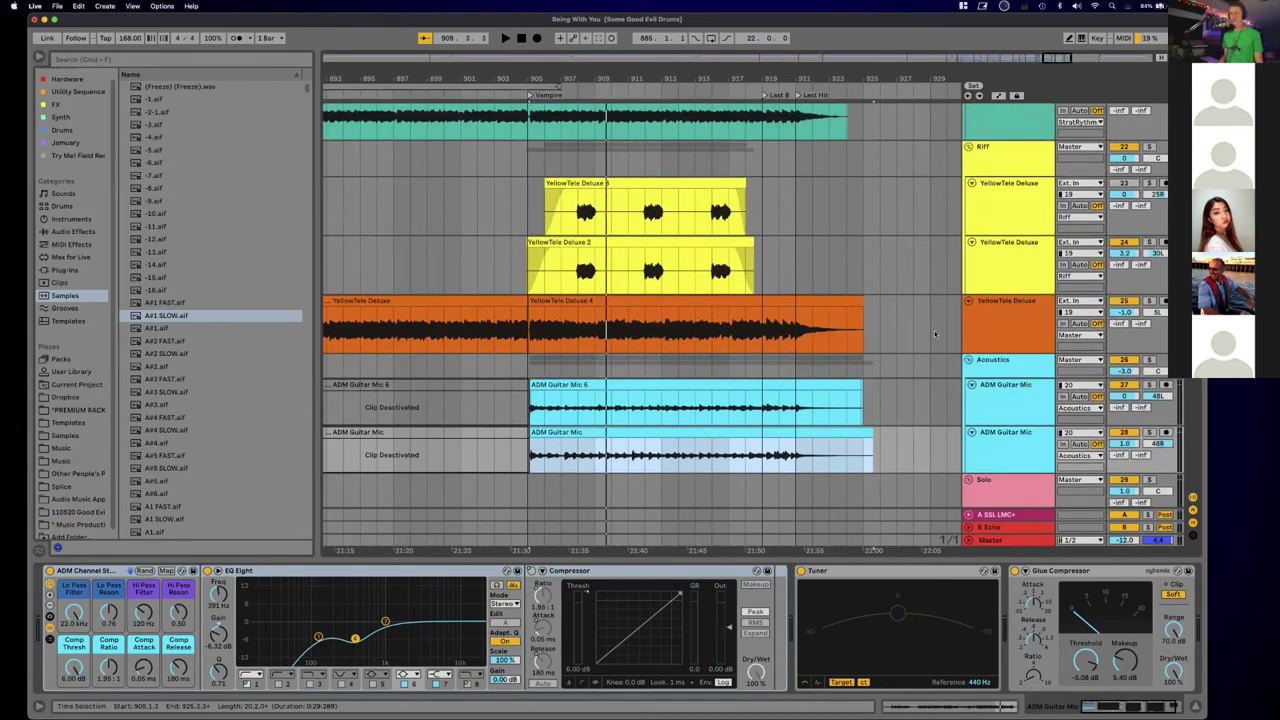
scroll(717, 307, "down", 10)
scroll(718, 308, "up", 15)
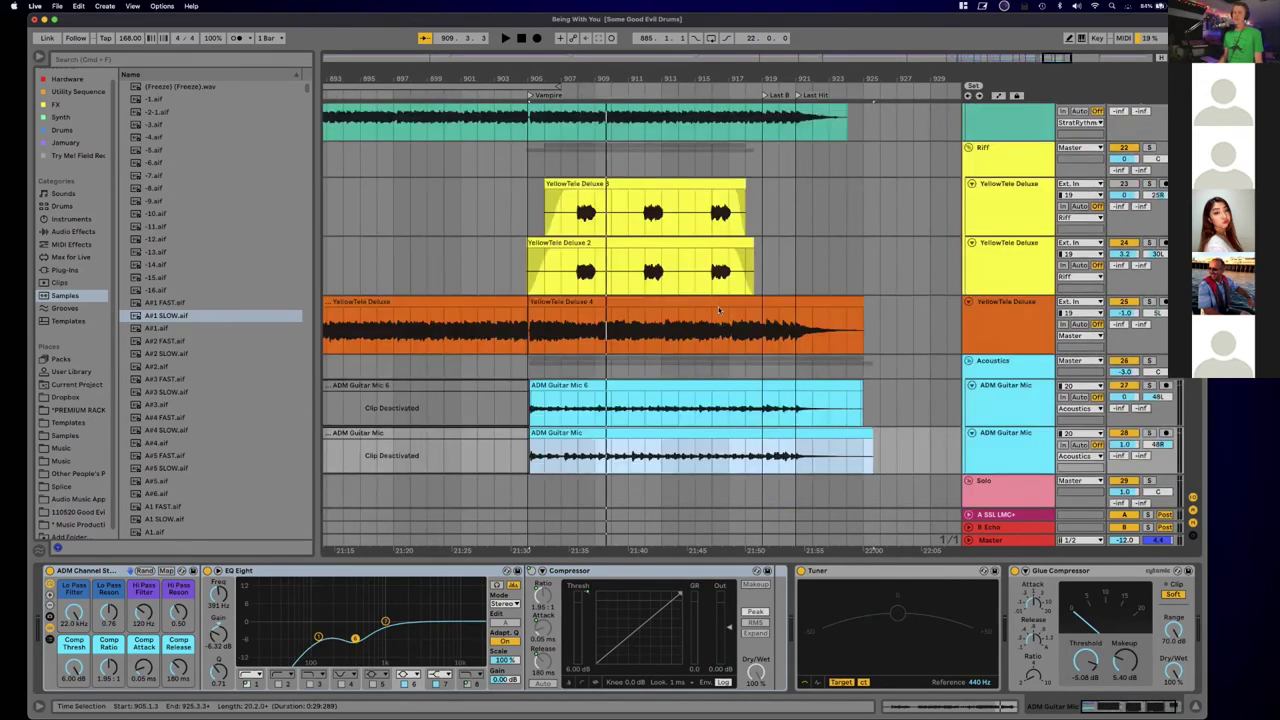
scroll(718, 310, "up", 5)
scroll(718, 311, "down", 15)
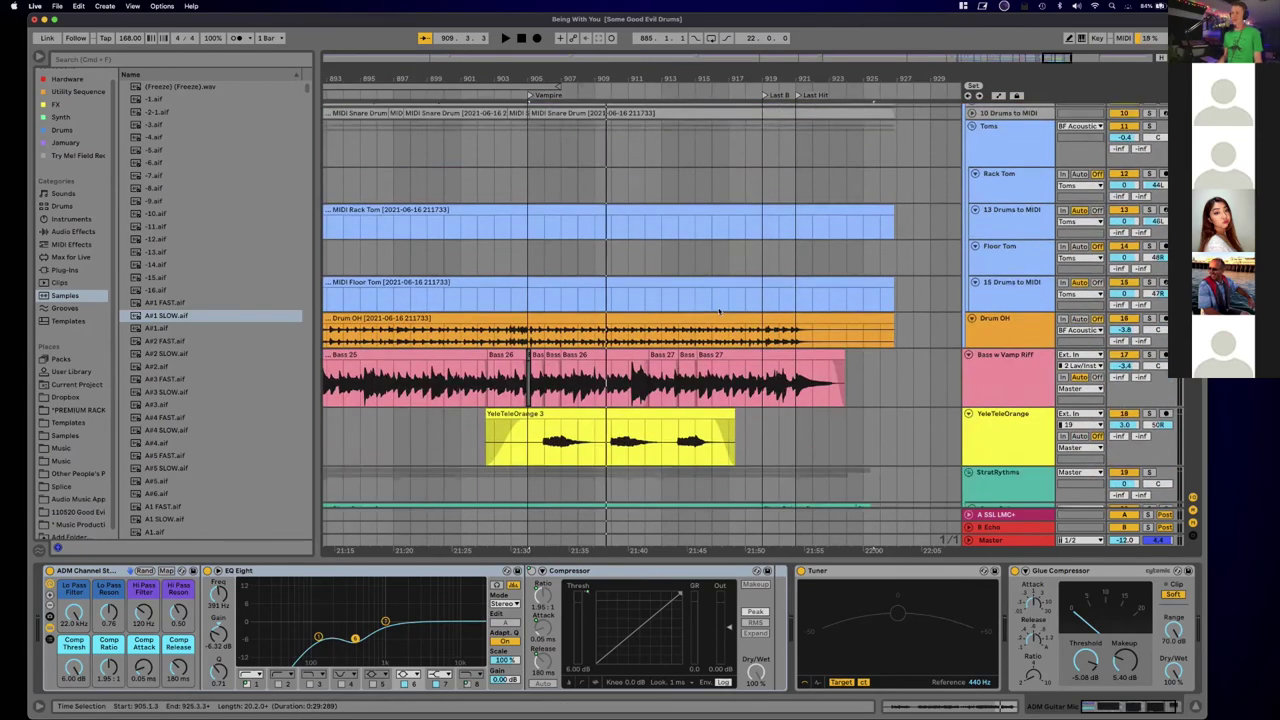
Step: Examine the guitar, solo and vocal tracks across the song in a wider arrangement view, from Verse 1 to Last Hit
scroll(717, 311, "down", 2)
scroll(680, 250, "left", 10)
left_click_drag(649, 78, 649, 22)
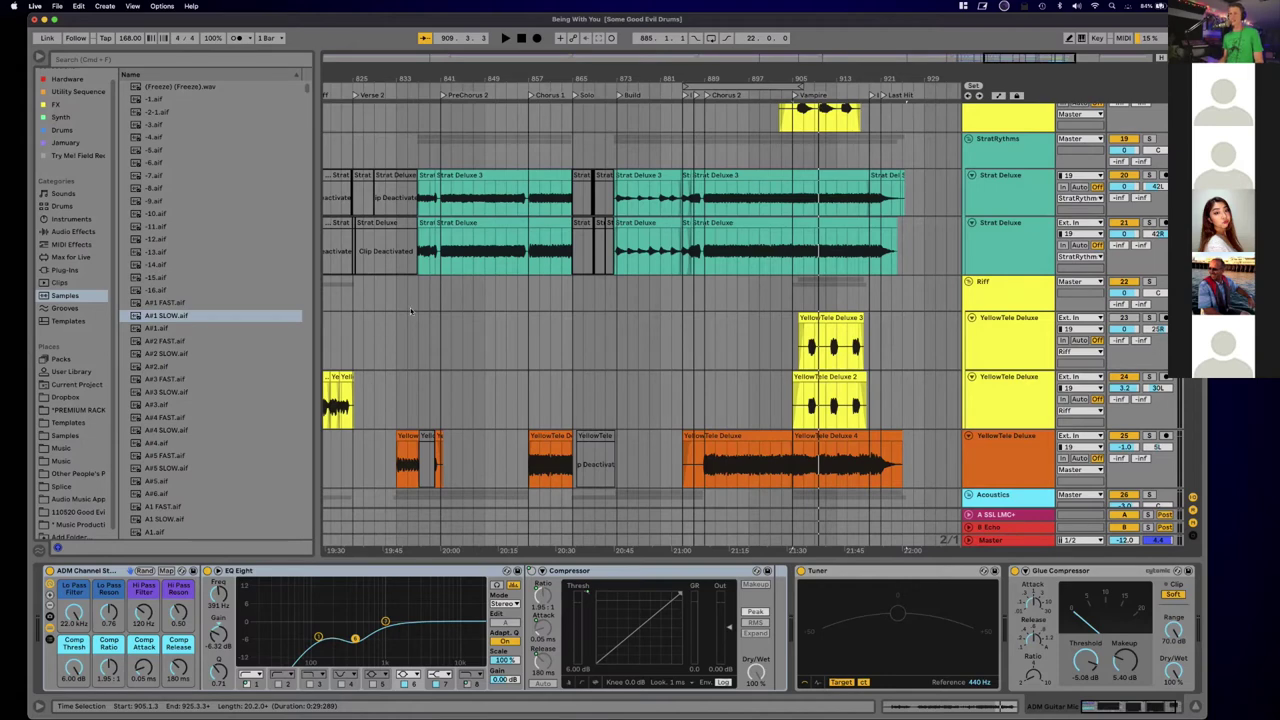
left_click_drag(619, 78, 619, 62)
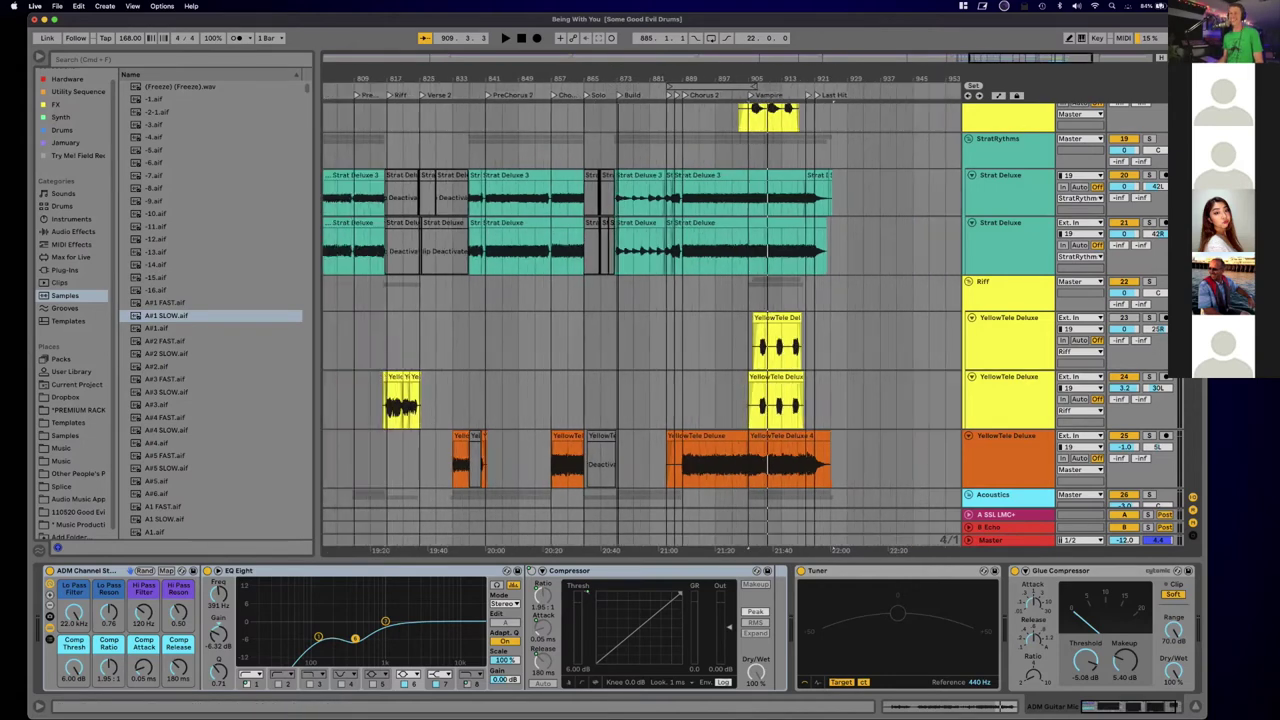
scroll(585, 207, "left", 5)
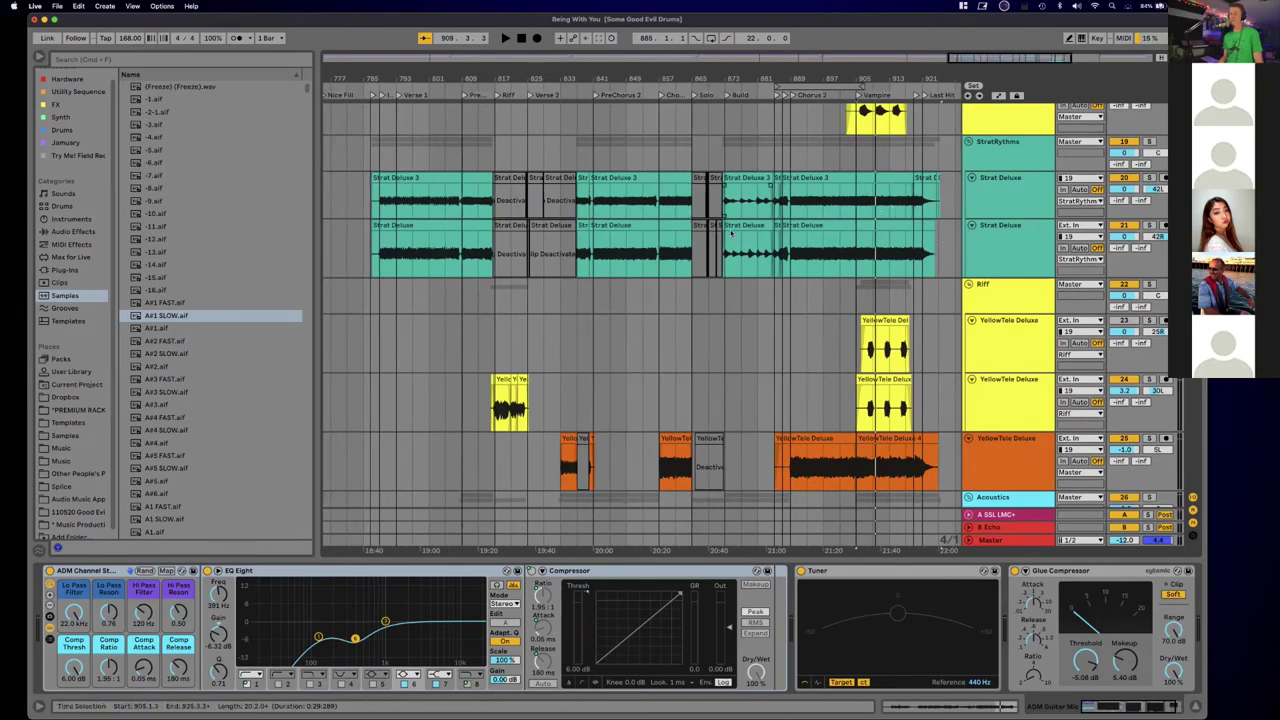
scroll(730, 233, "down", 5)
scroll(730, 233, "down", 6)
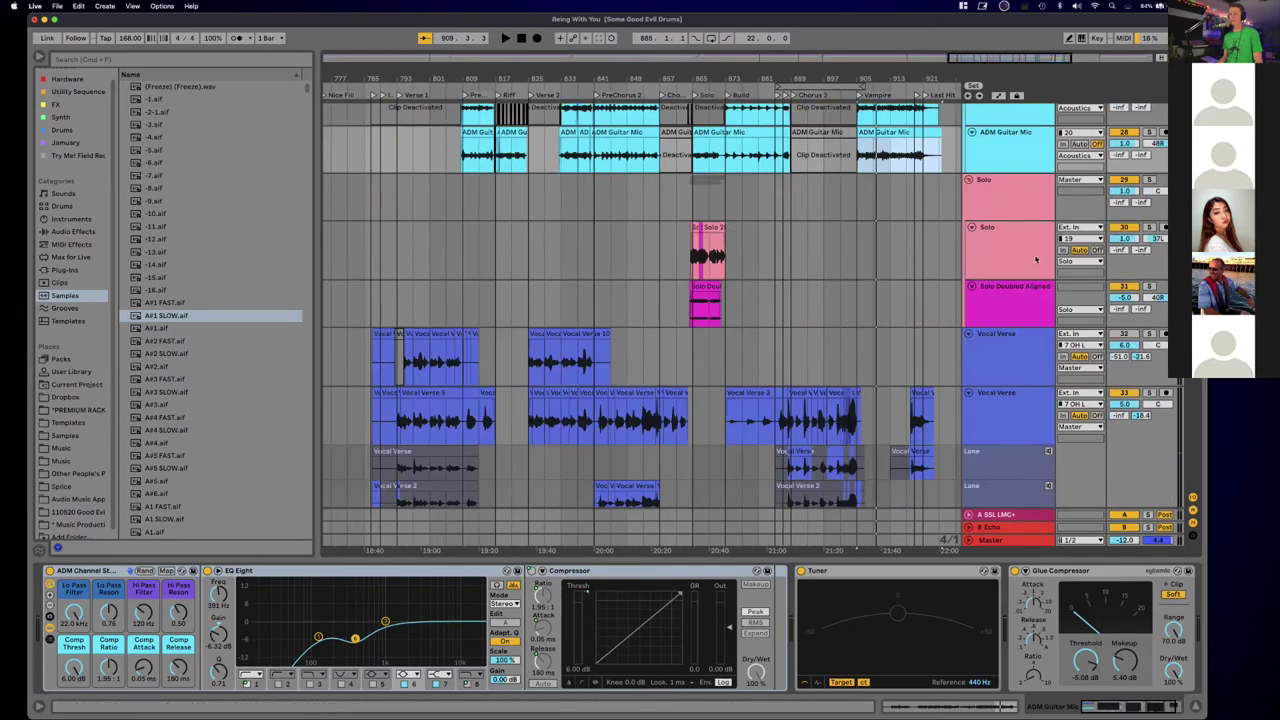
Step: Solo the Solo guitar track 30 and play it from just before the Solo marker
left_click(1033, 260)
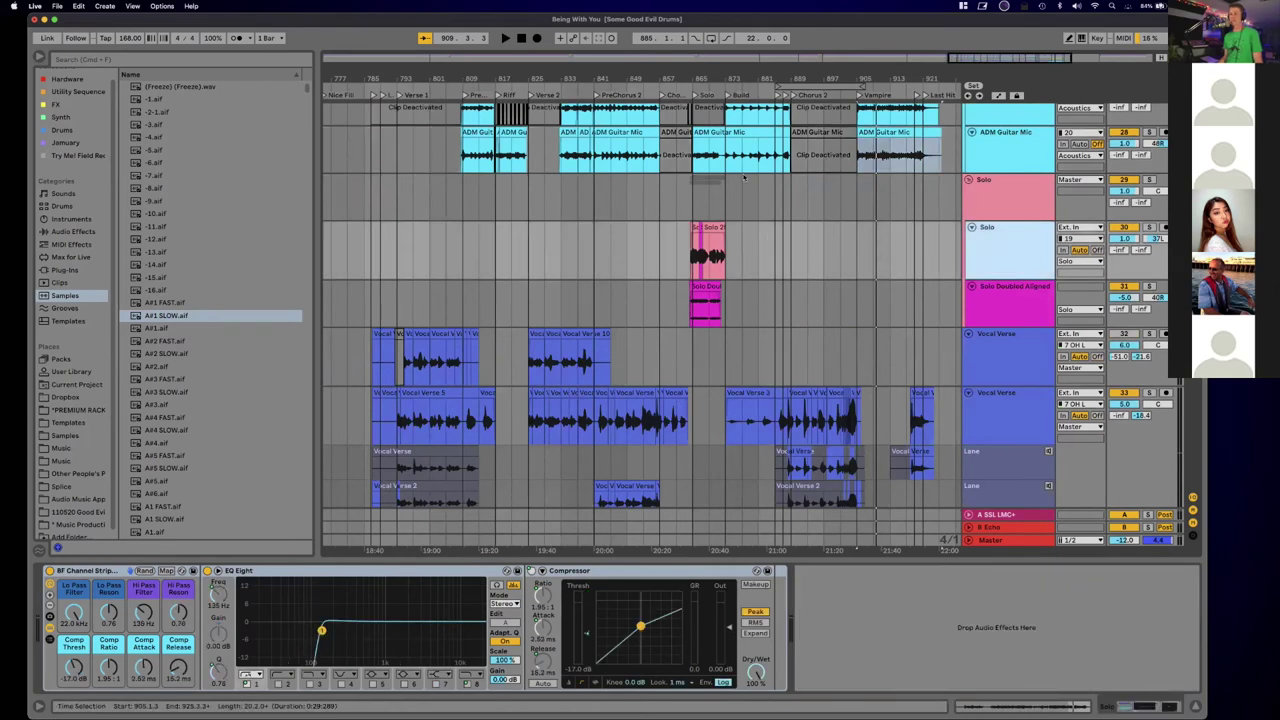
scroll(700, 210, "up", 5)
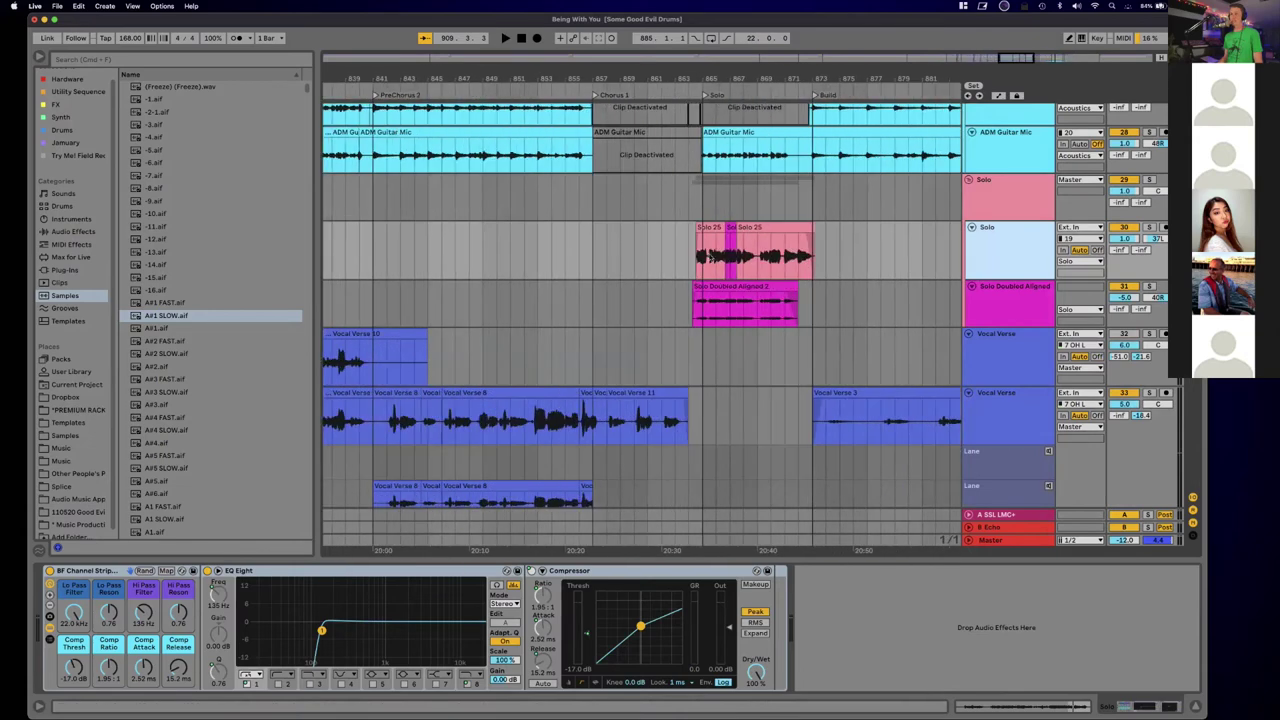
left_click(697, 253)
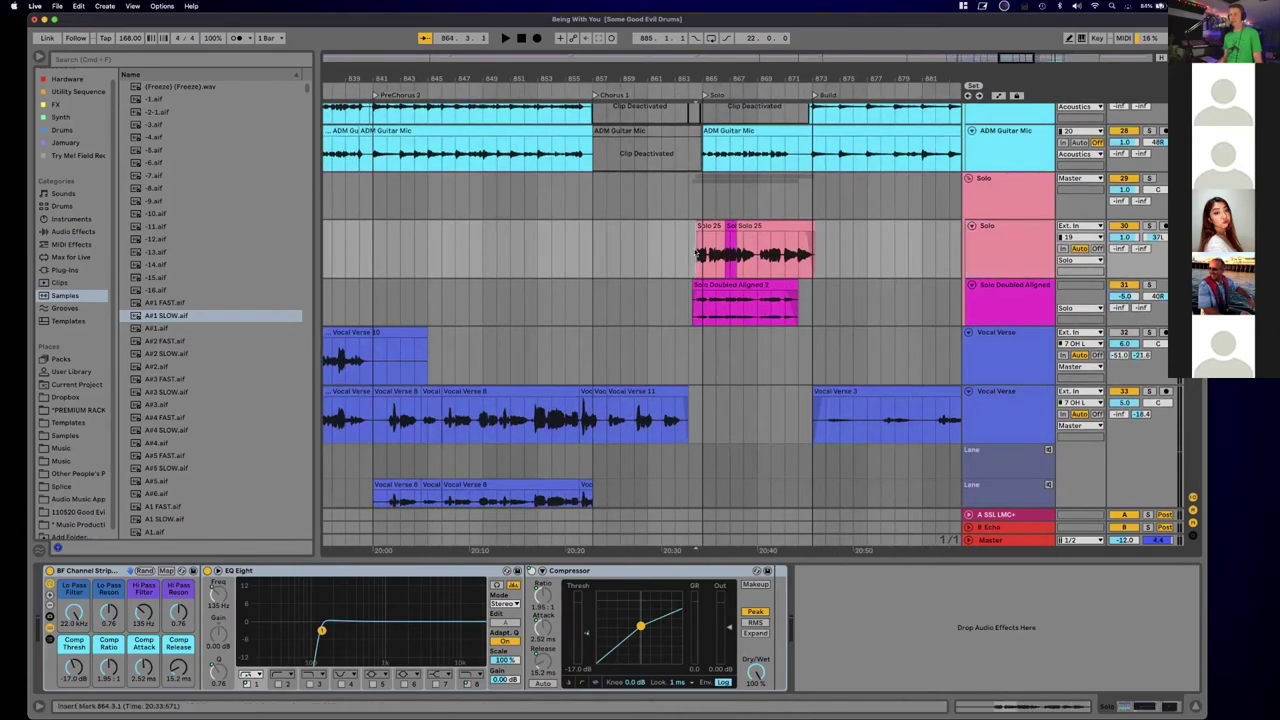
scroll(697, 253, "up", 1)
left_click(1151, 230)
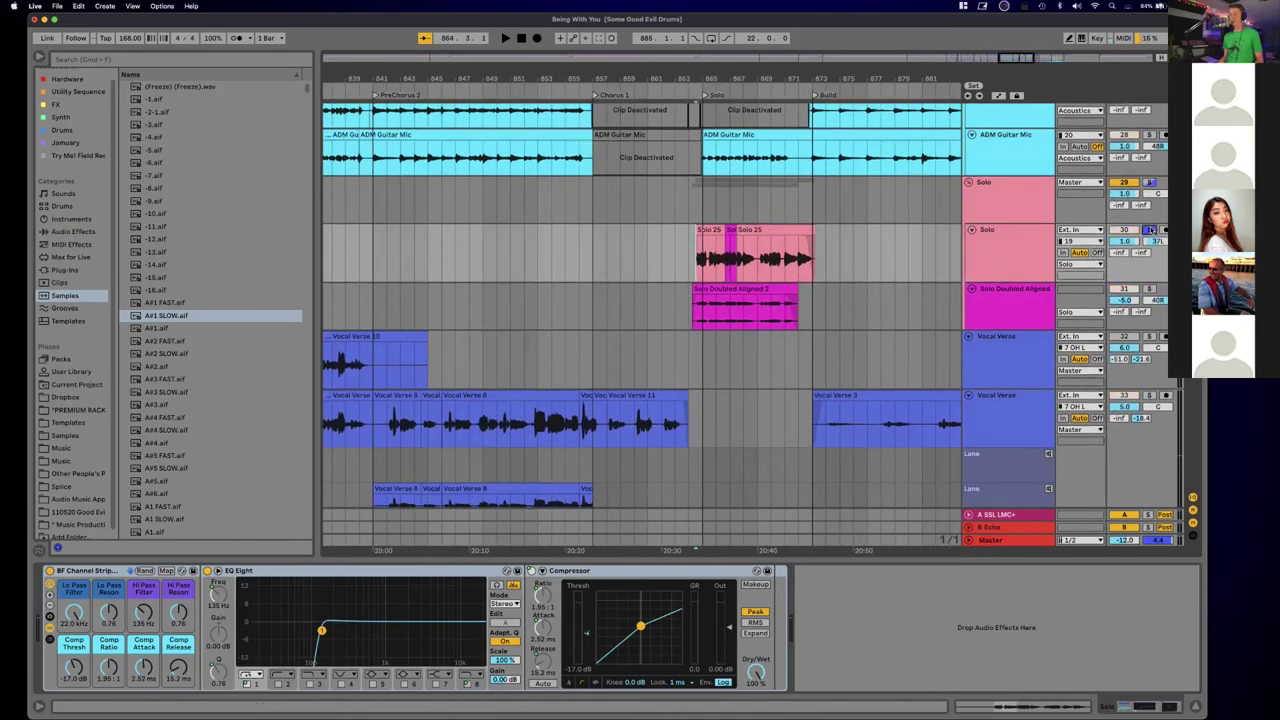
key("space")
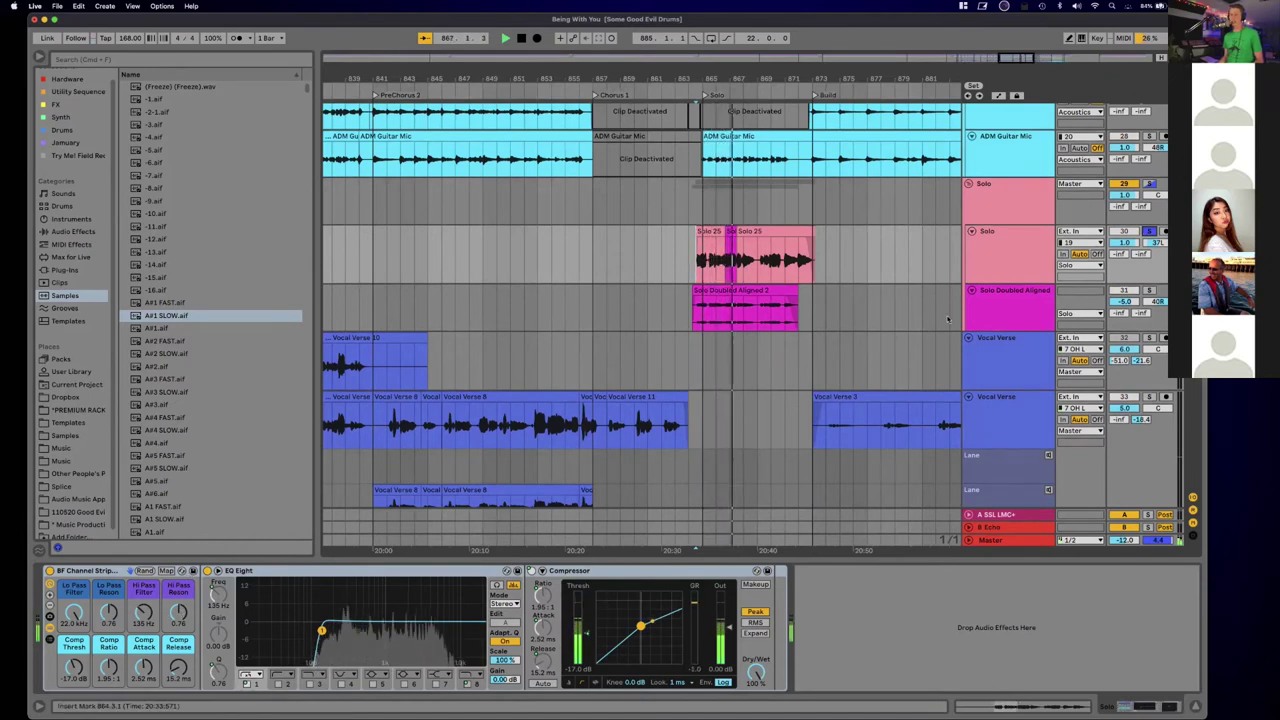
Step: Show the take lanes of the Solo track 30, stop playback and look through its recorded takes
right_click(989, 264)
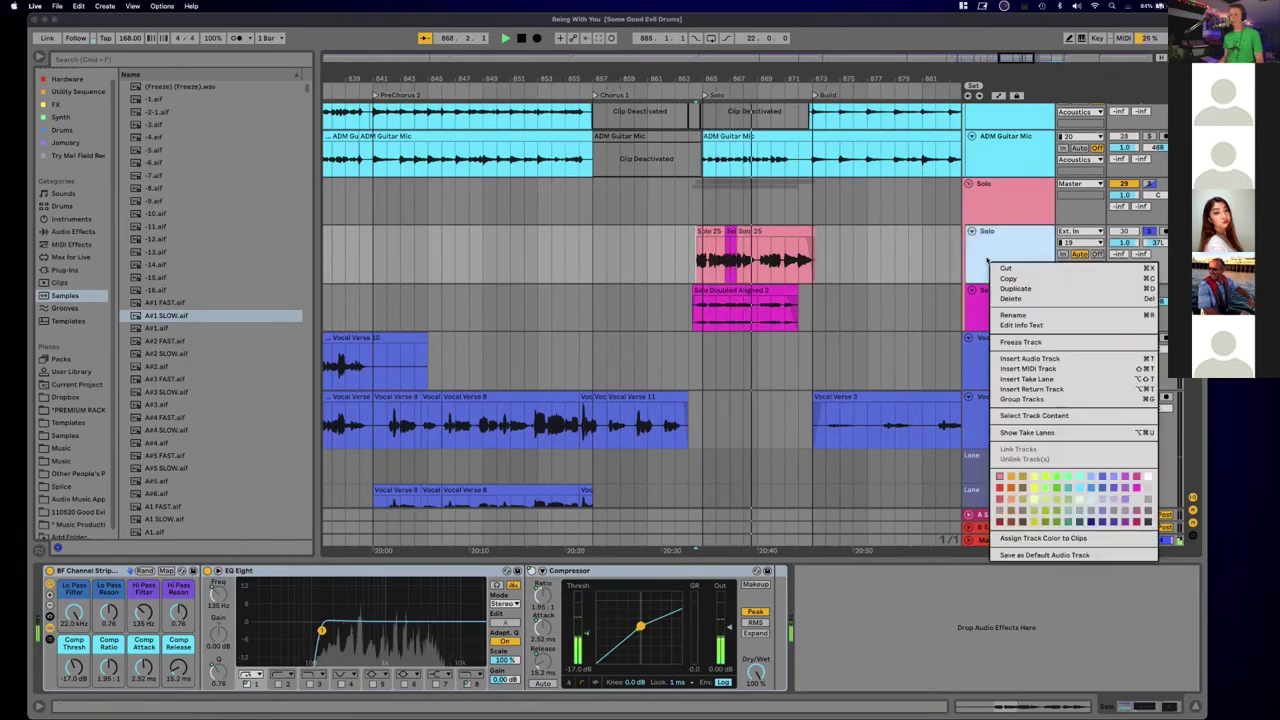
left_click(1027, 432)
scroll(800, 340, "down", 15)
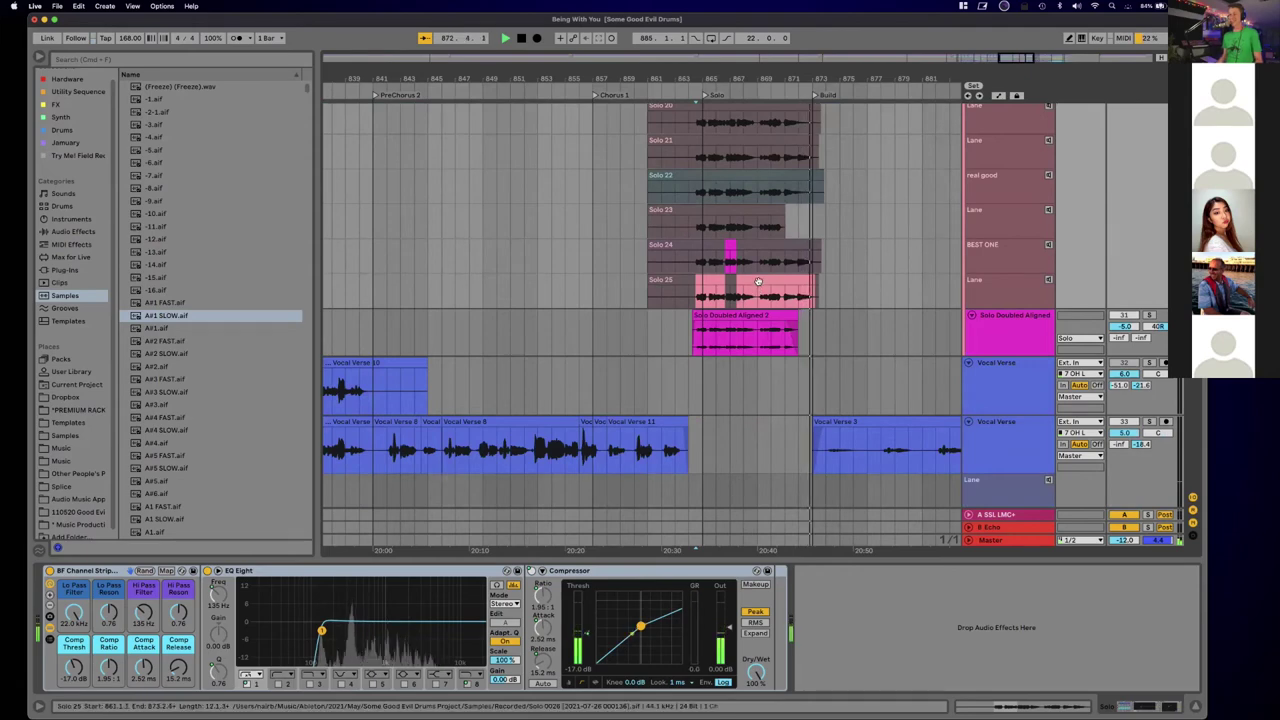
key("space")
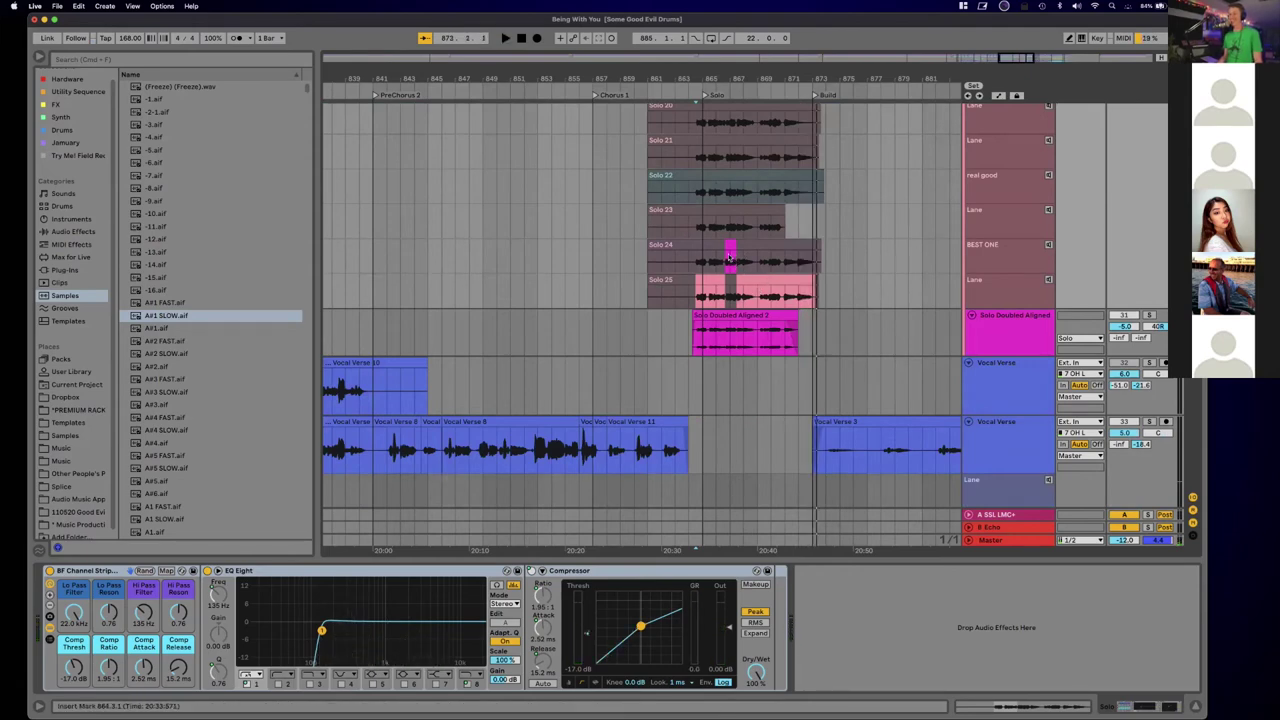
scroll(740, 275, "up", 15)
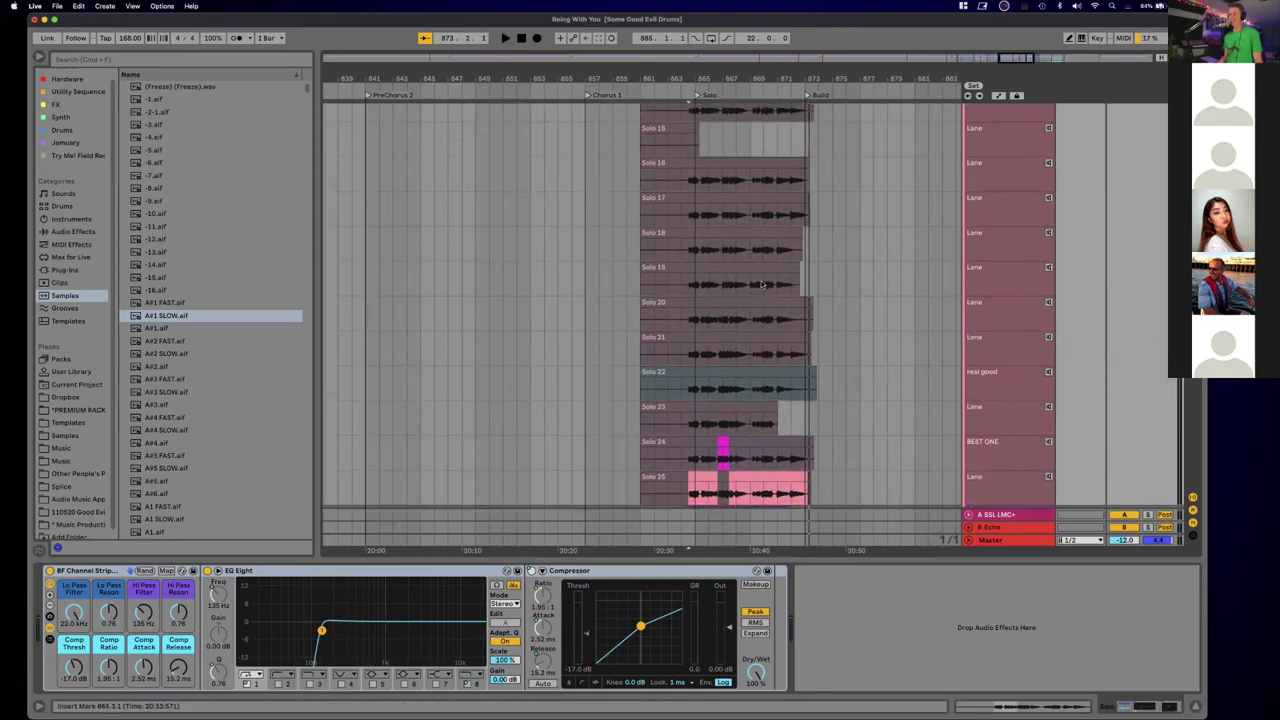
scroll(762, 285, "up", 10)
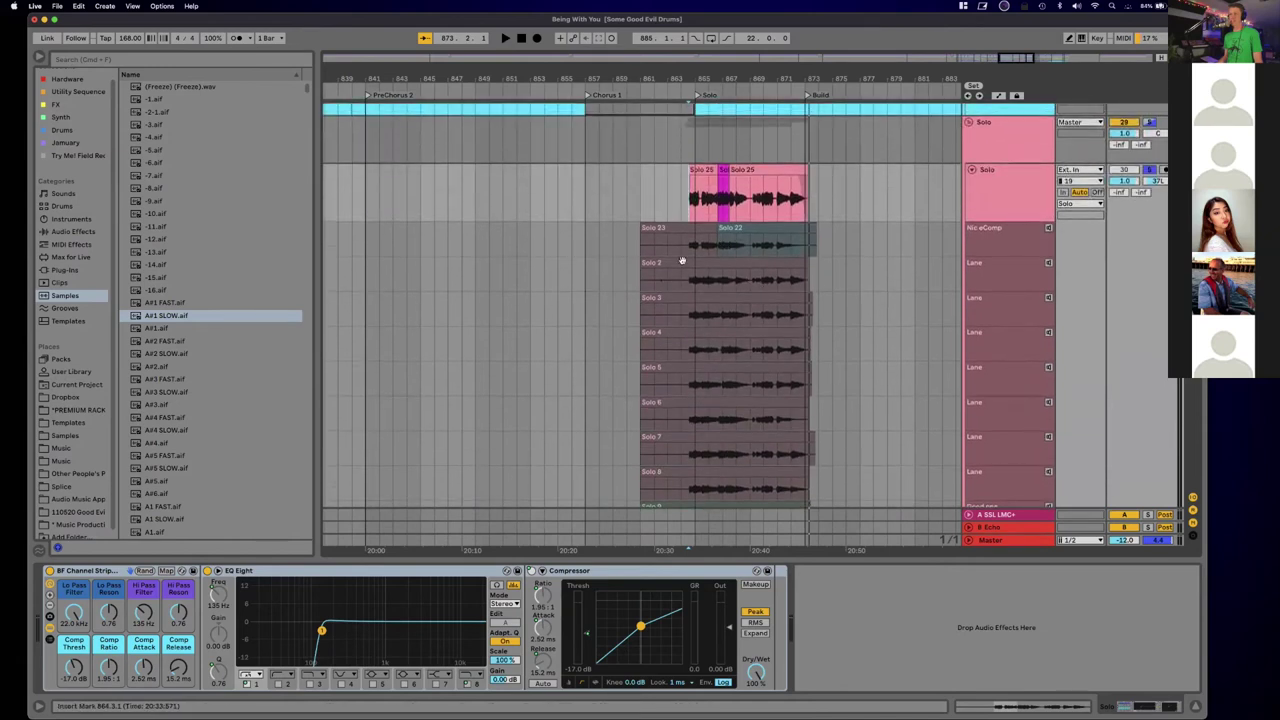
Step: Audition the Solo 2 take lane from bar 864, just before the Solo marker, and stop playback
left_click(682, 241)
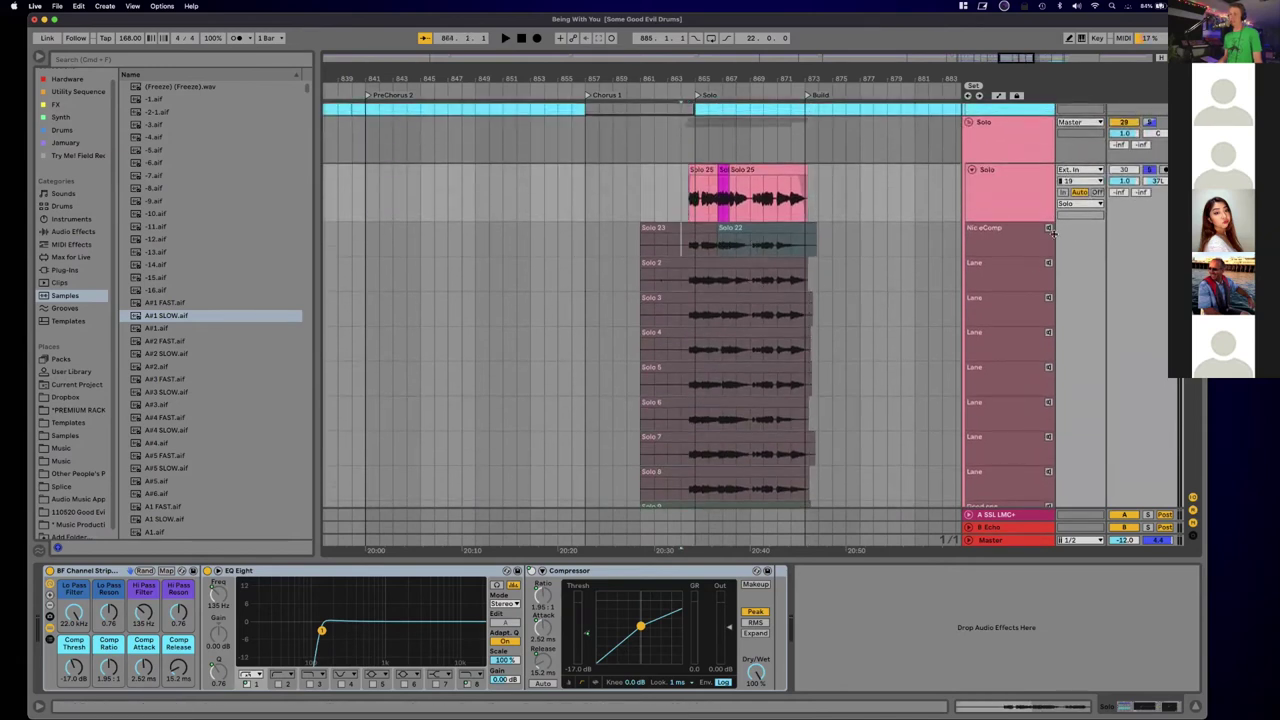
left_click(1048, 263)
key("space")
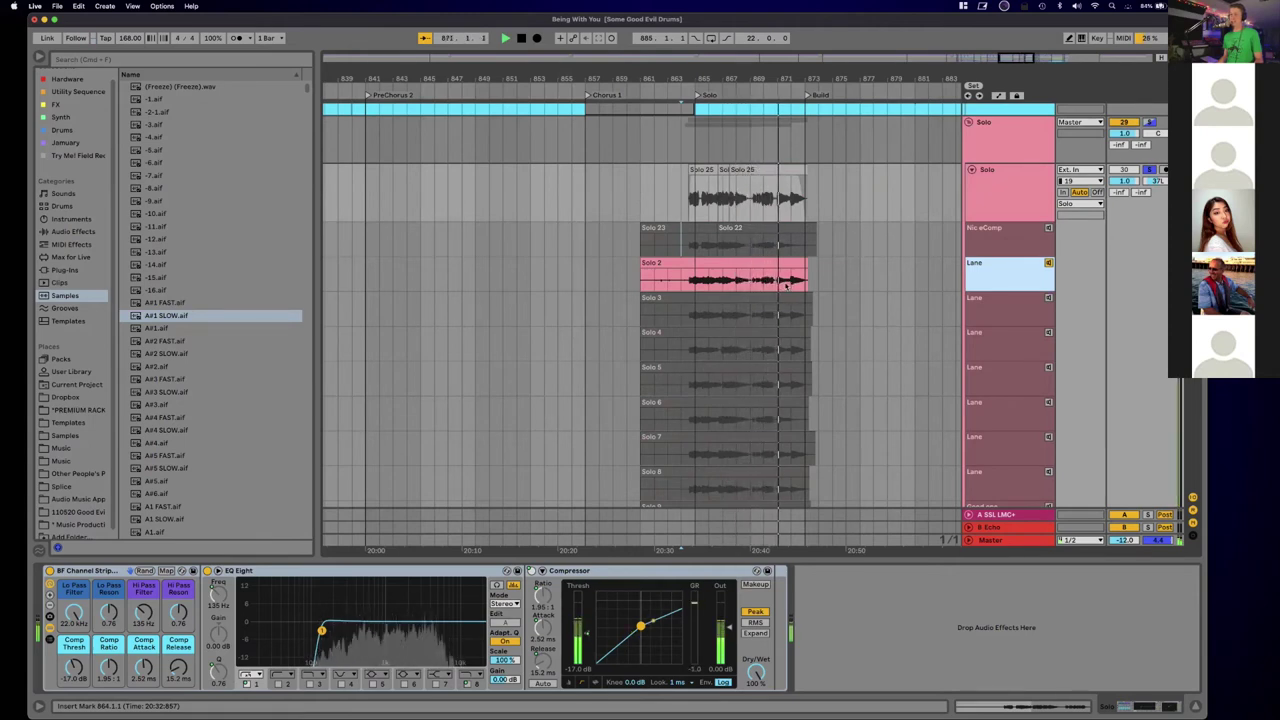
key("space")
left_click(700, 321)
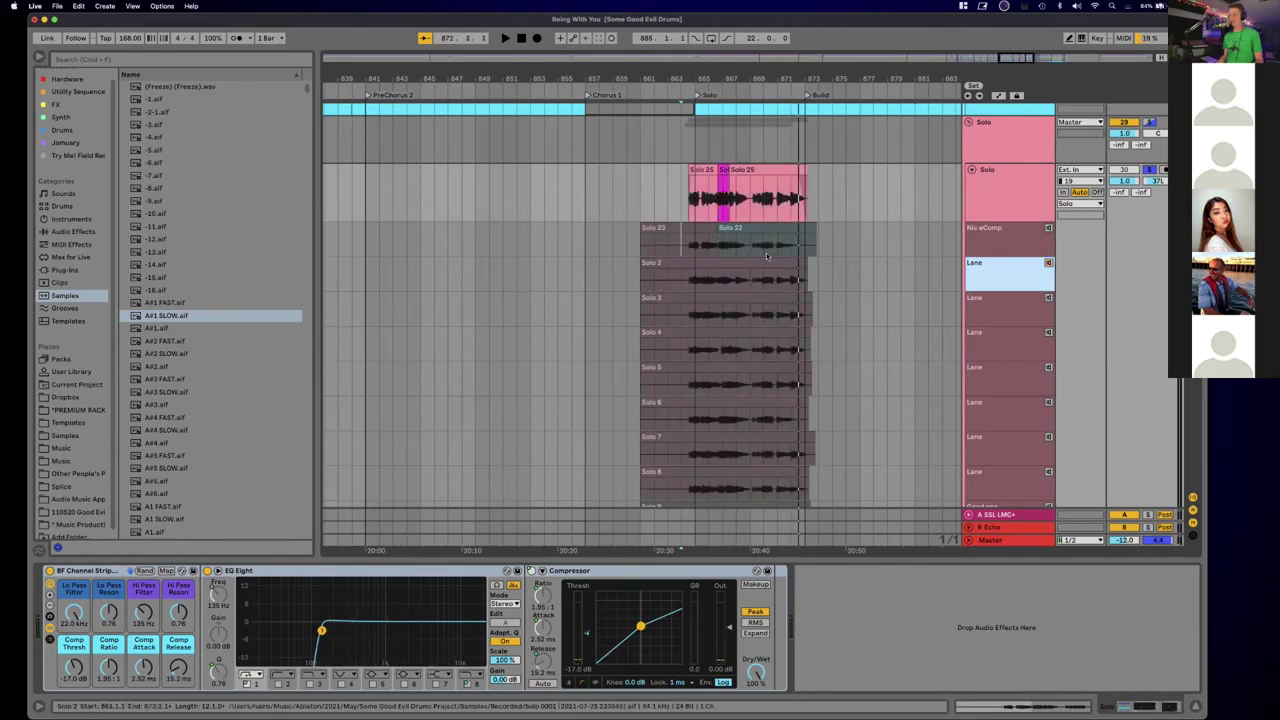
Step: End the lane audition, unsolo the Solo track 30 and play the solo within the full mix from bar 864
left_click(1047, 182)
left_click(1150, 171)
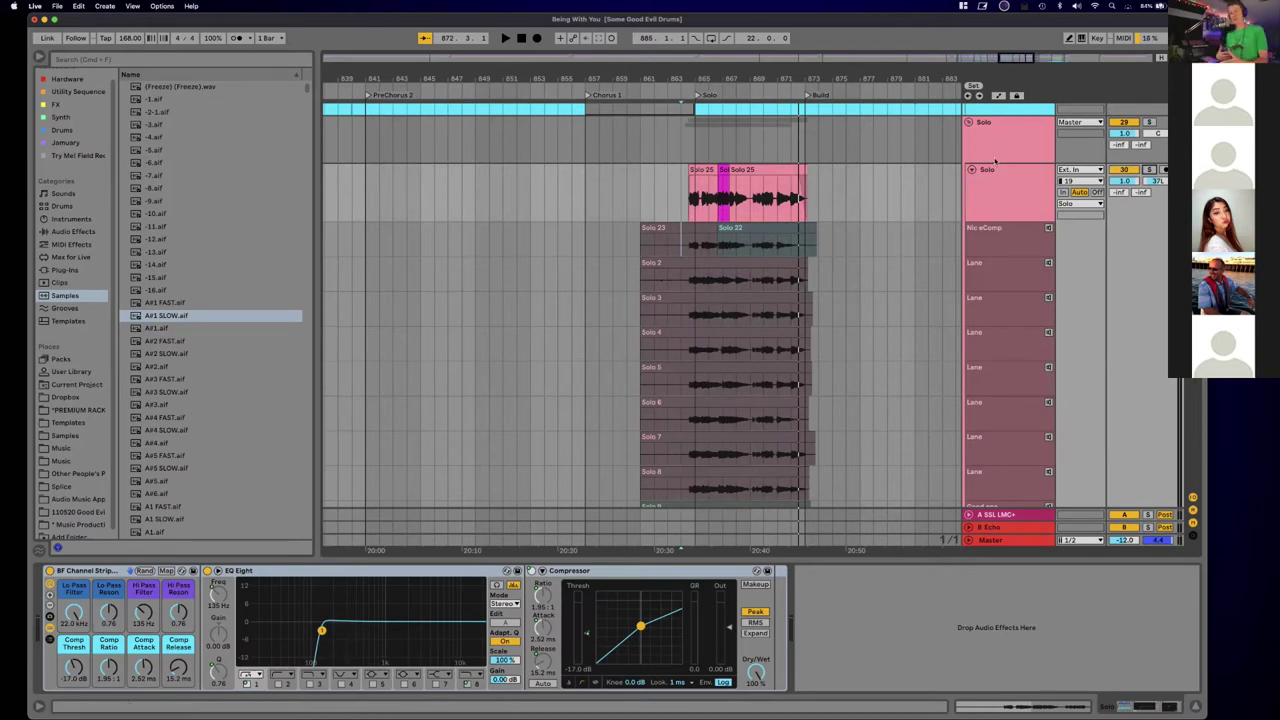
key("space")
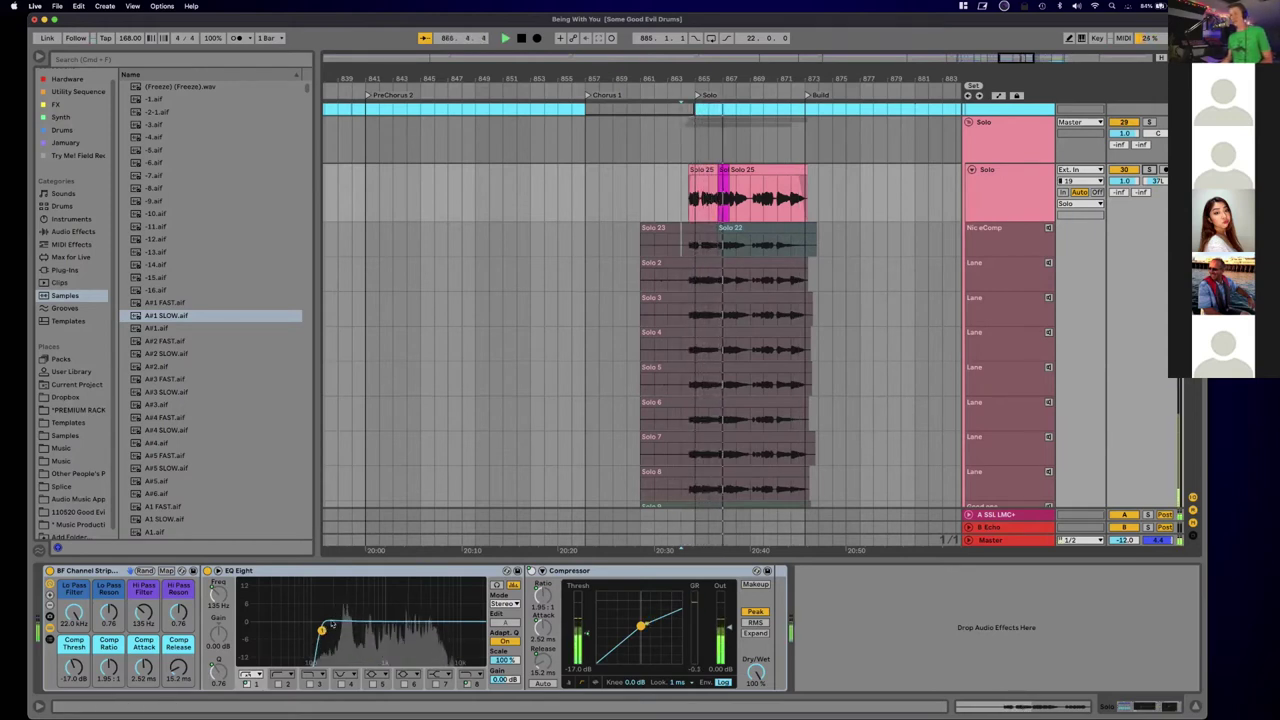
key("space")
key("space")
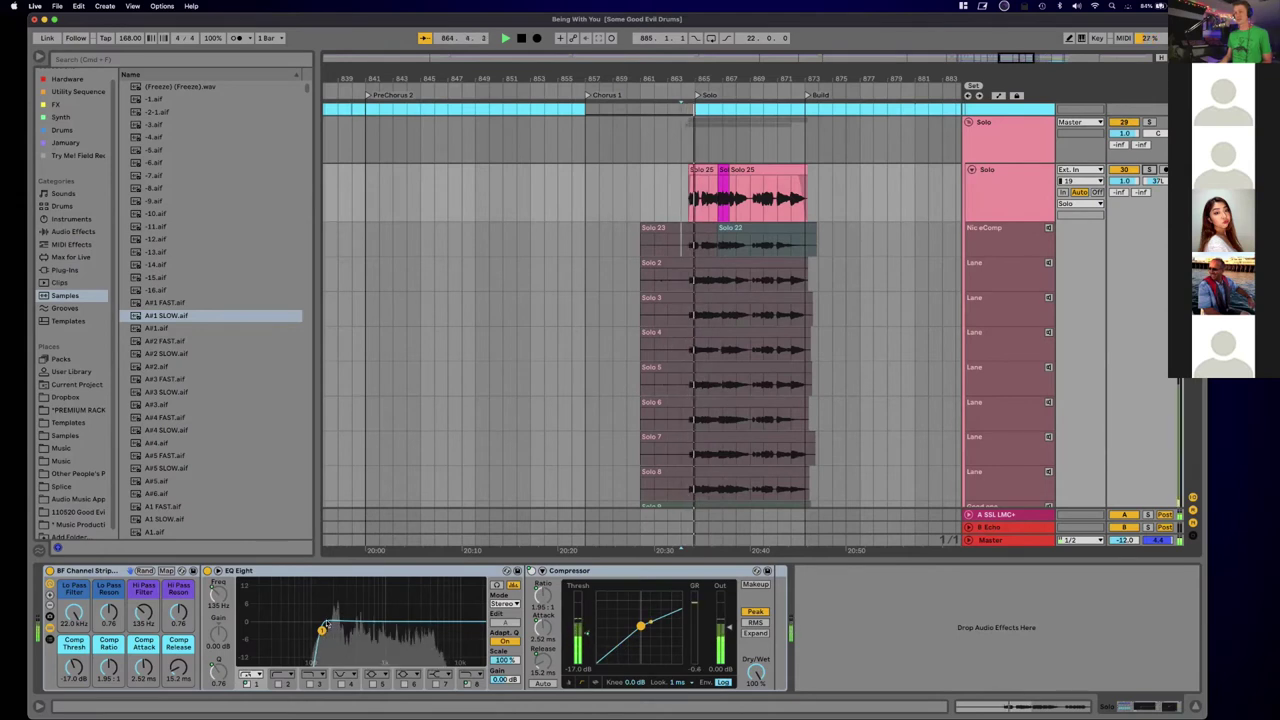
key("space")
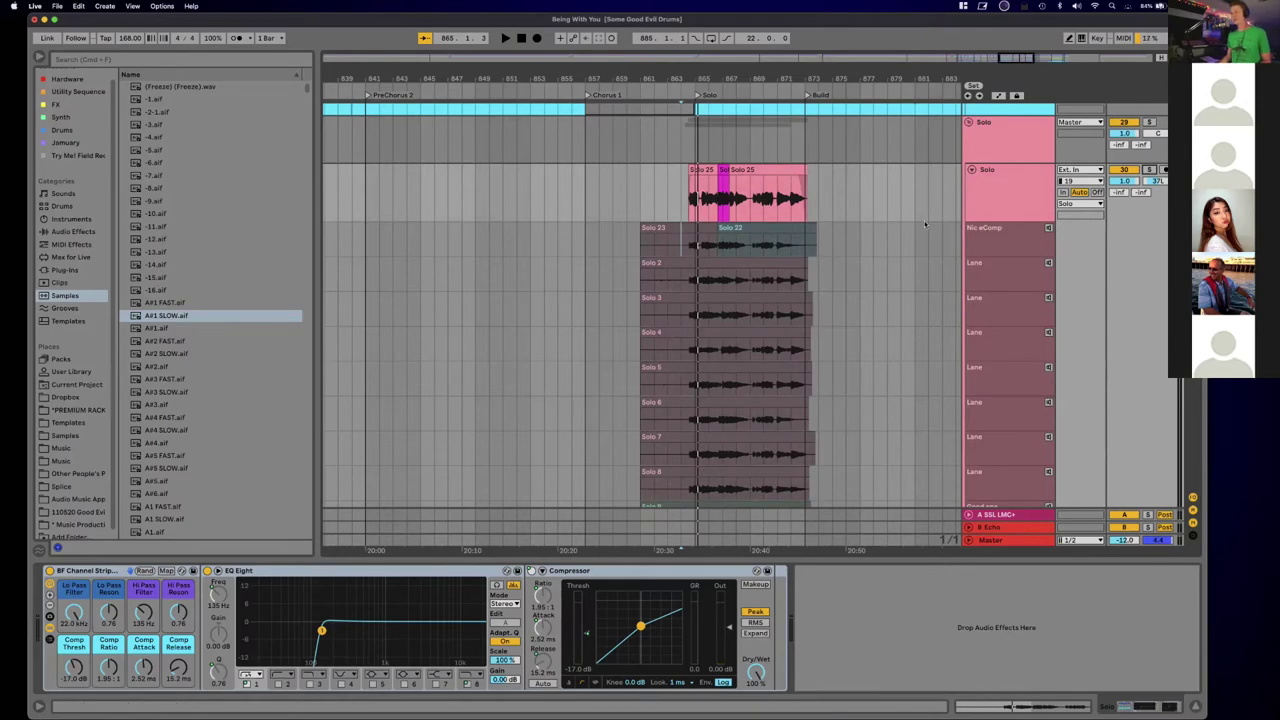
Step: Look through the remaining solo takes and hide the take lanes of the Solo track 30
scroll(1027, 270, "down", 15)
scroll(1027, 270, "down", 5)
scroll(1027, 270, "up", 20)
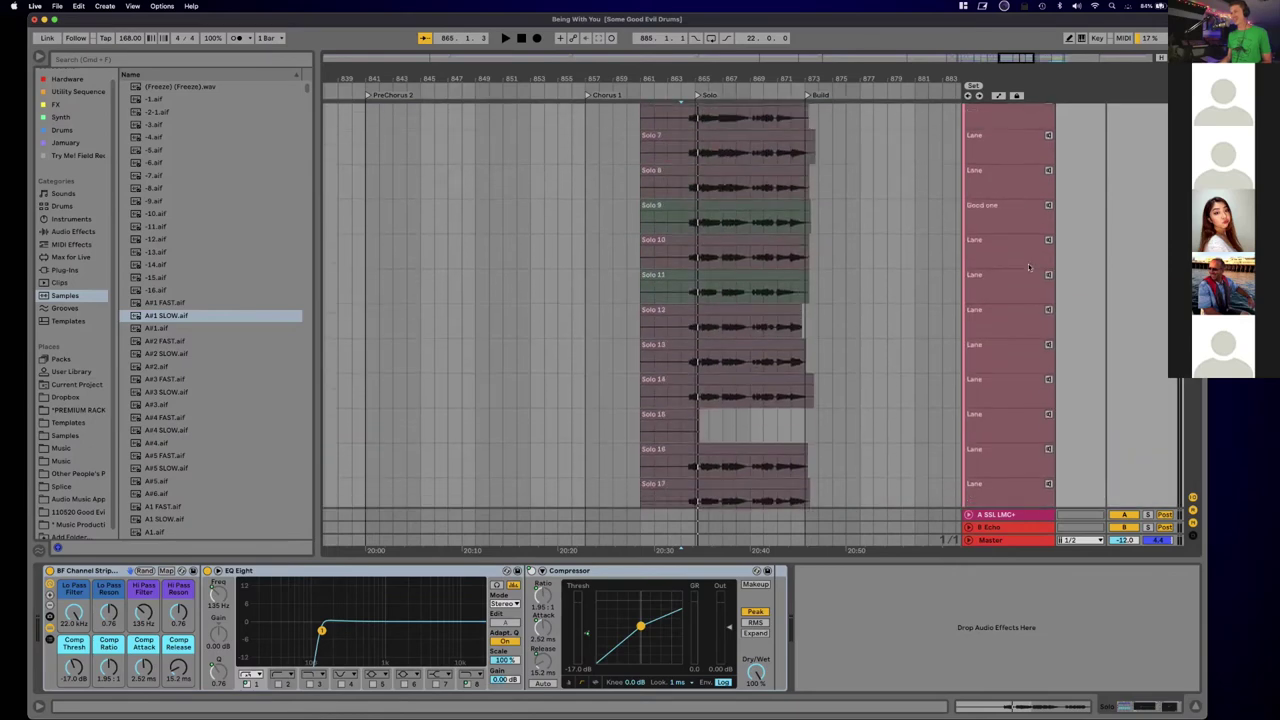
right_click(1025, 271)
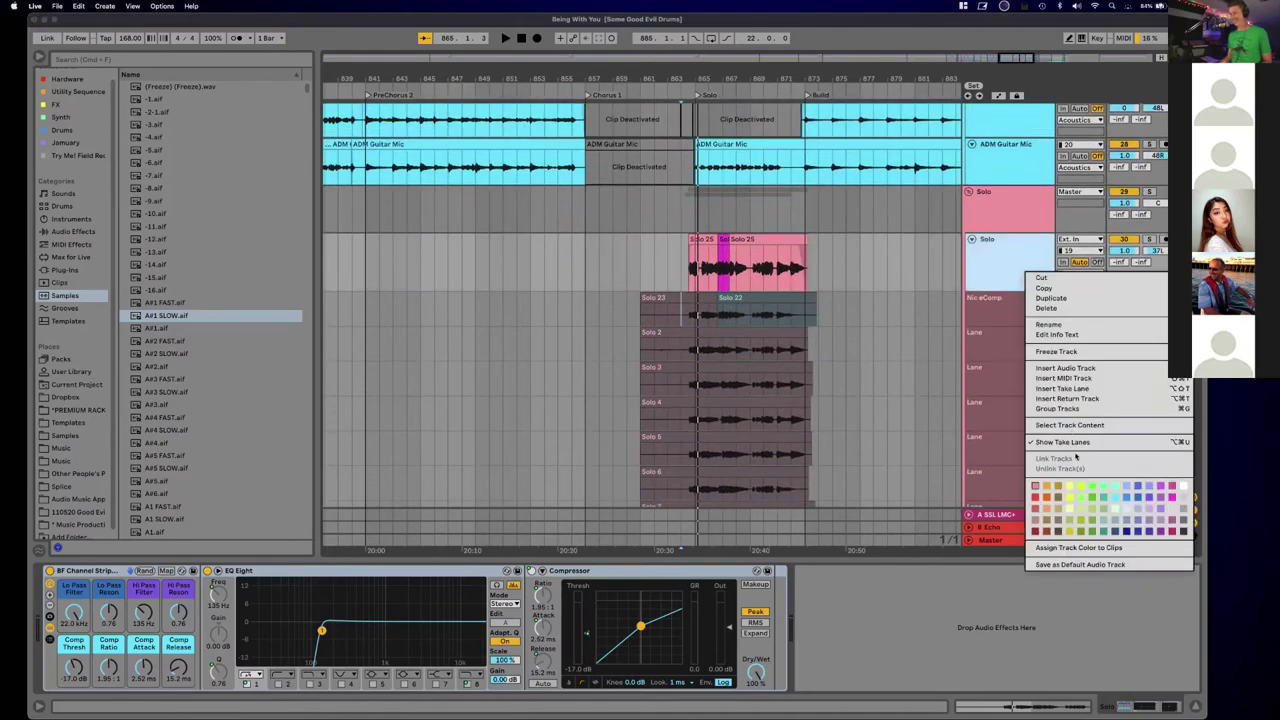
left_click(1063, 442)
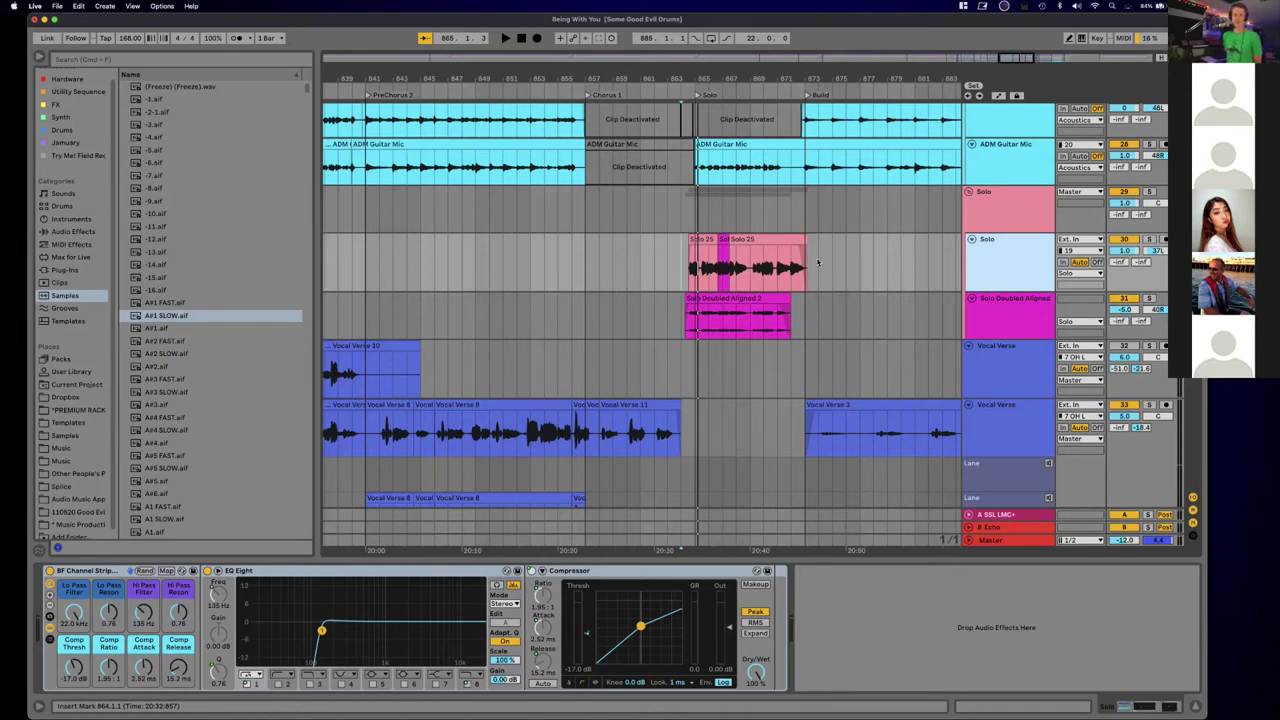
Step: Rename the second take lane of Vocal Verse track 33 as "good take"
scroll(1000, 405, "down", 3)
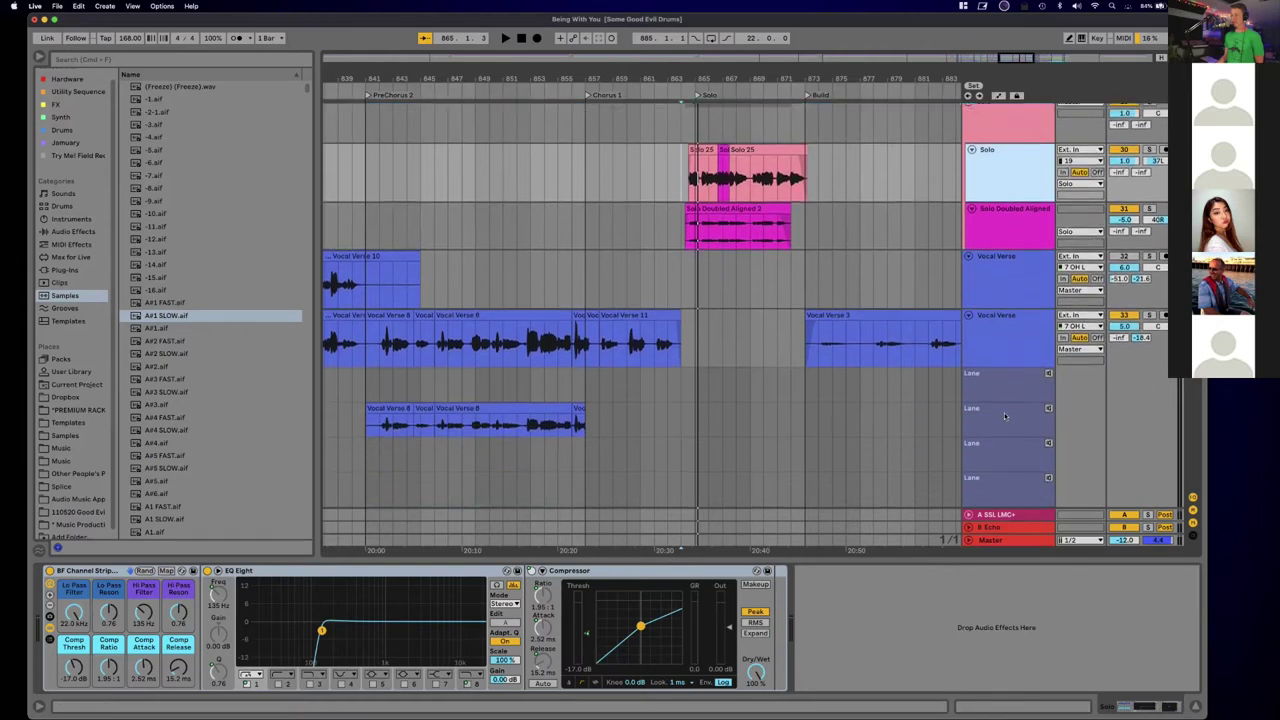
left_click(978, 409)
key("super+r")
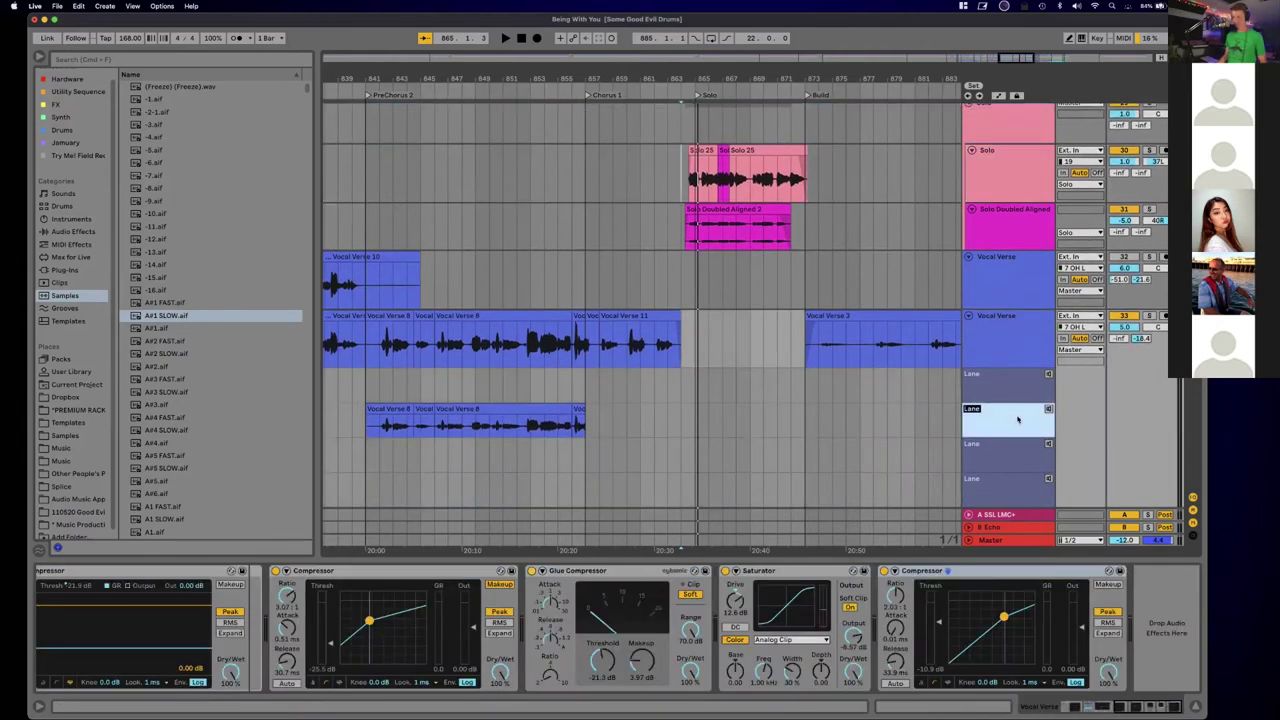
type("good tak")
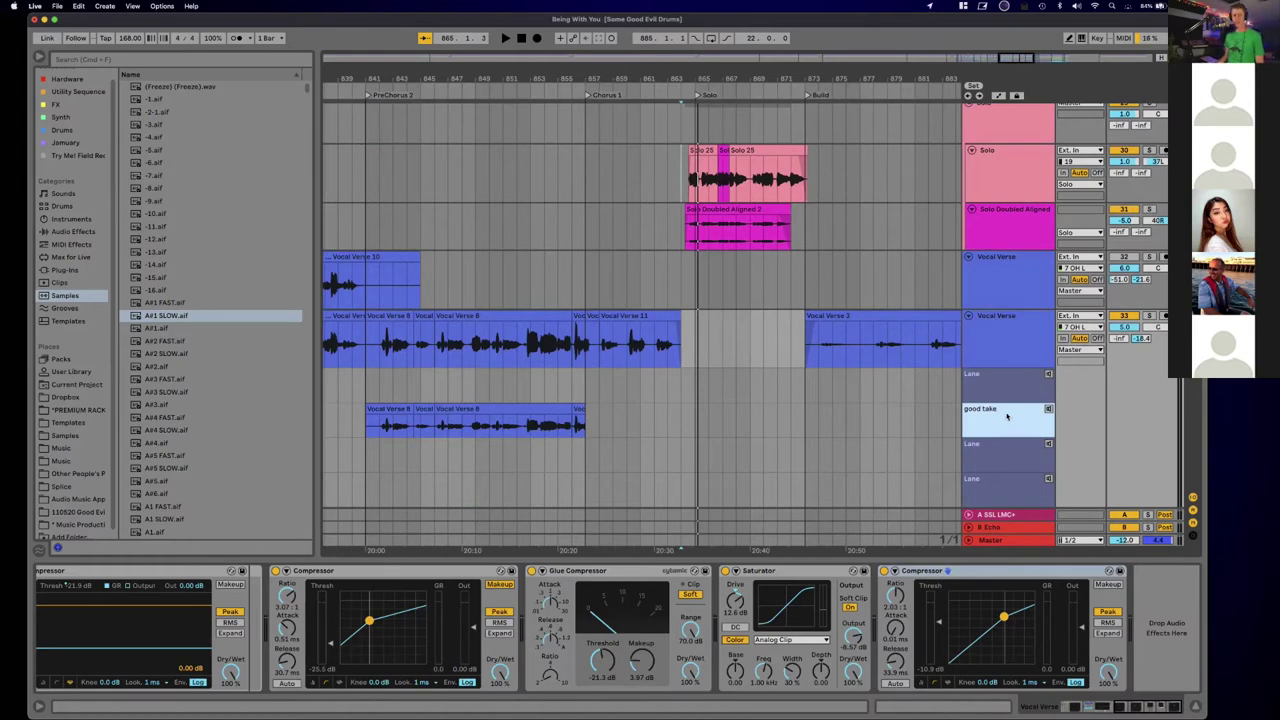
Step: Clear the name of the second take lane under Vocal Verse track 33 and check the lane's options
key("super+a")
key("BackSpace")
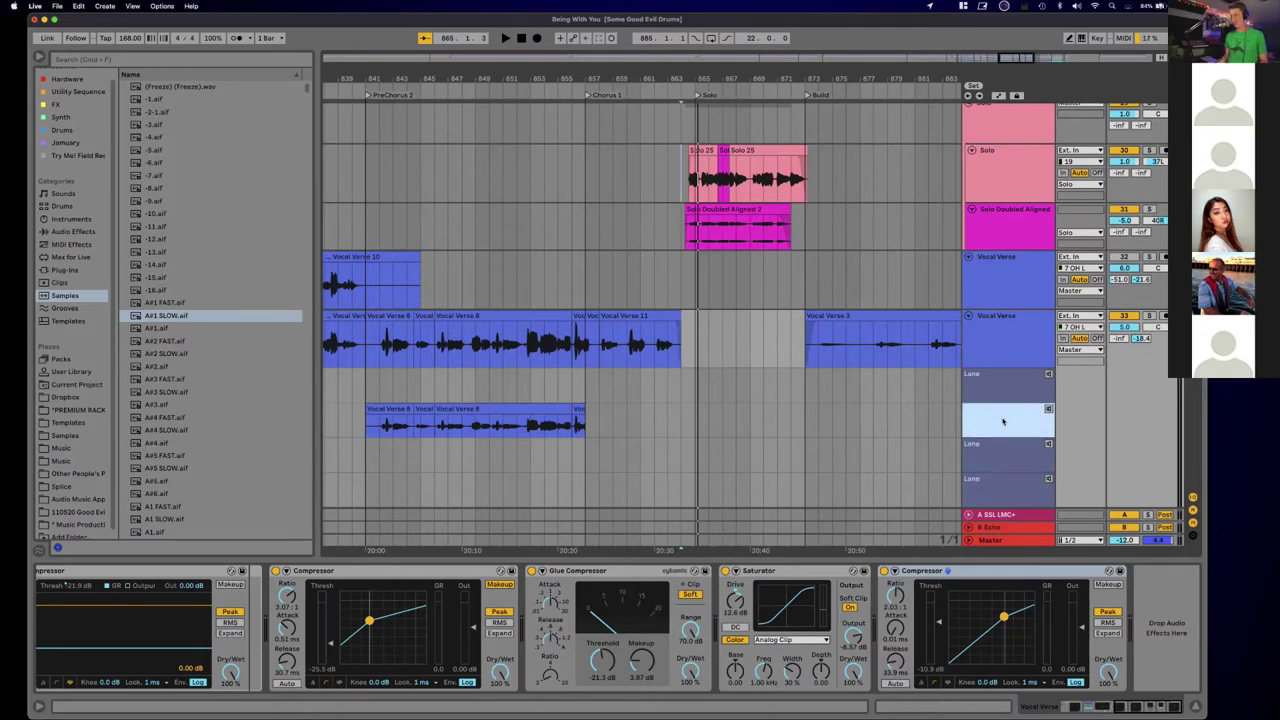
left_click(1010, 447)
left_click(1005, 420)
right_click(1003, 420)
left_click(994, 427)
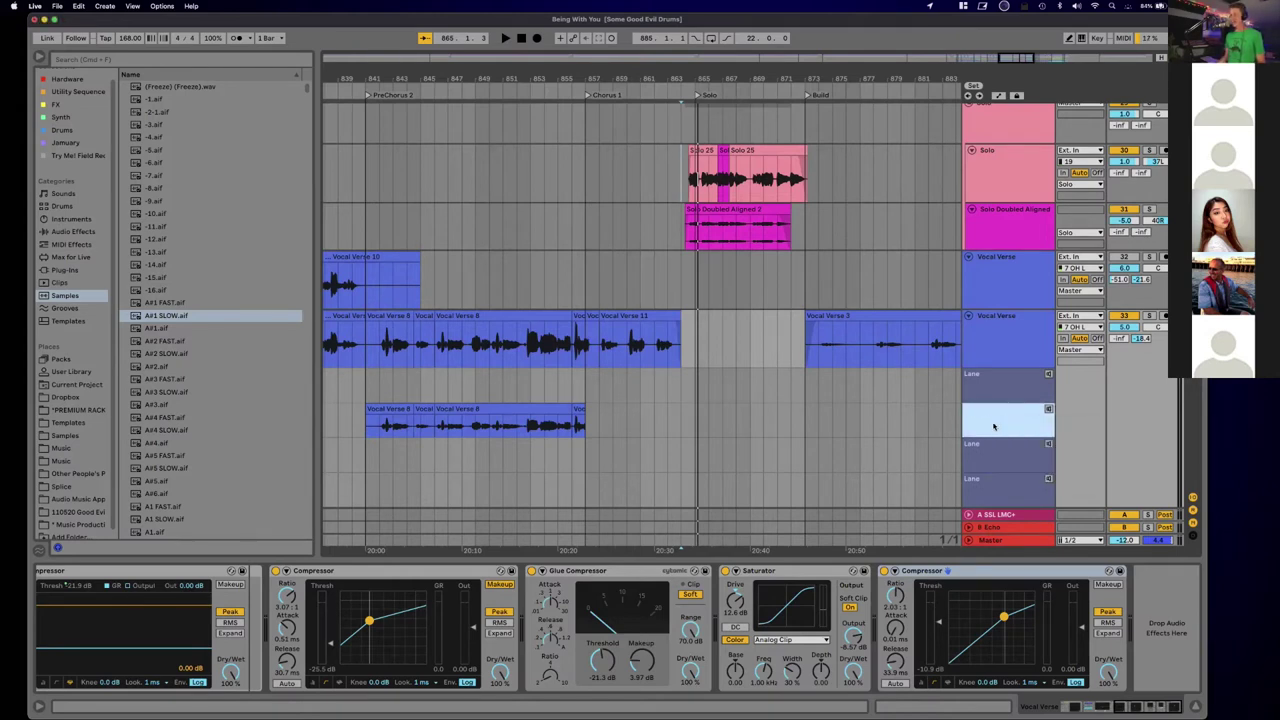
Step: Color the long Vocal Verse 8 clip green in the second take lane of Vocal Verse track 33
left_click(509, 406)
right_click(502, 411)
left_click(496, 411)
right_click(496, 411)
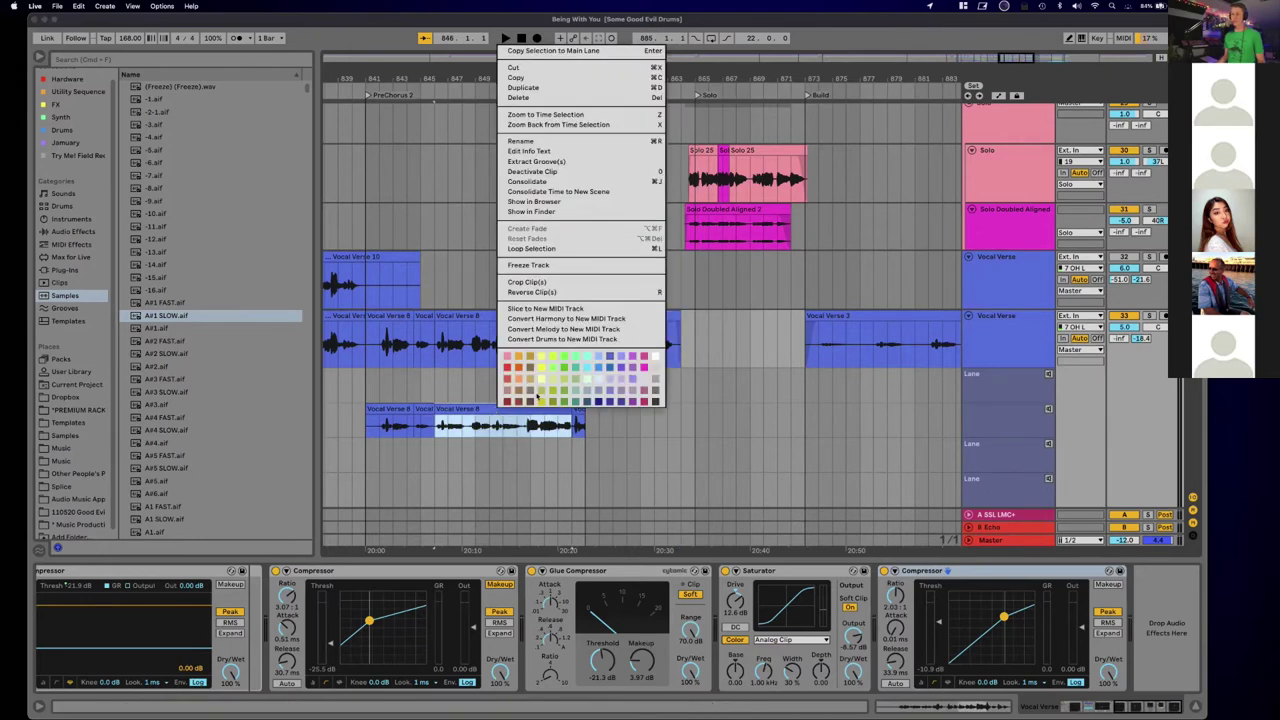
left_click(564, 369)
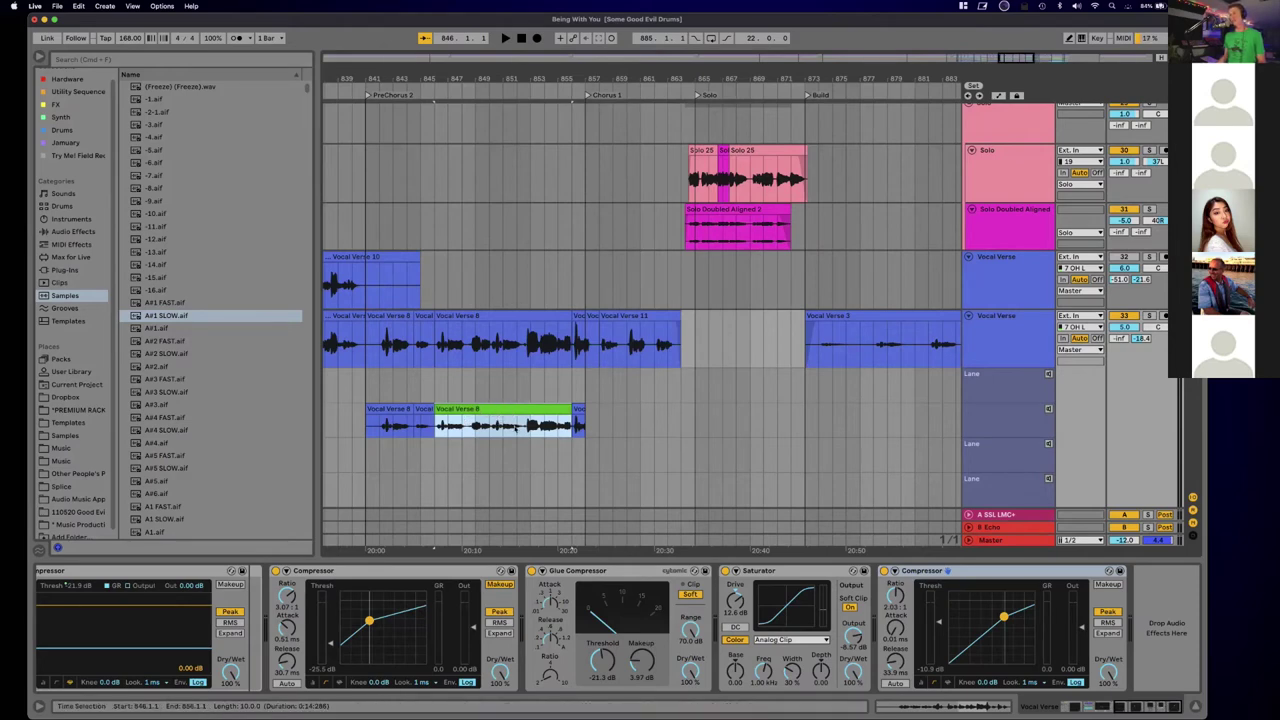
Step: Look through the take lanes of Vocal Verse track 33 and check the options available for its third lane
scroll(500, 415, "down", 5)
scroll(515, 430, "down", 4)
scroll(515, 430, "up", 4)
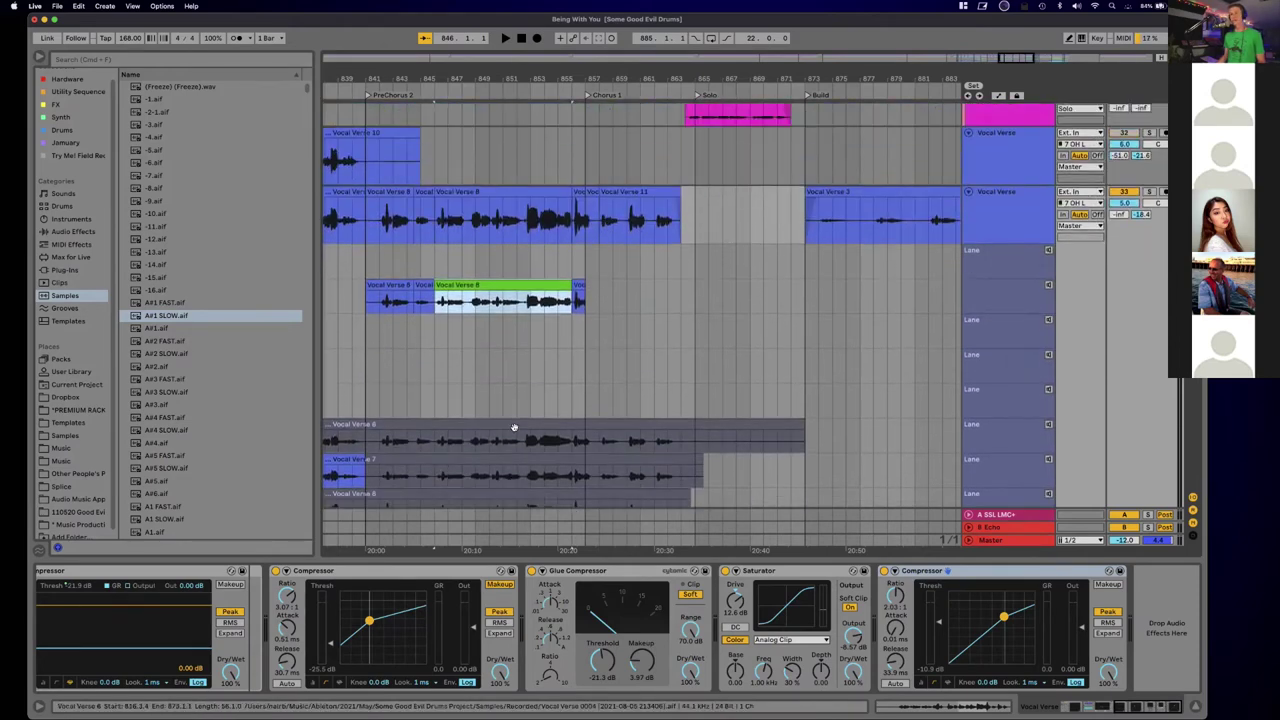
scroll(515, 430, "down", 2)
left_click(1010, 250)
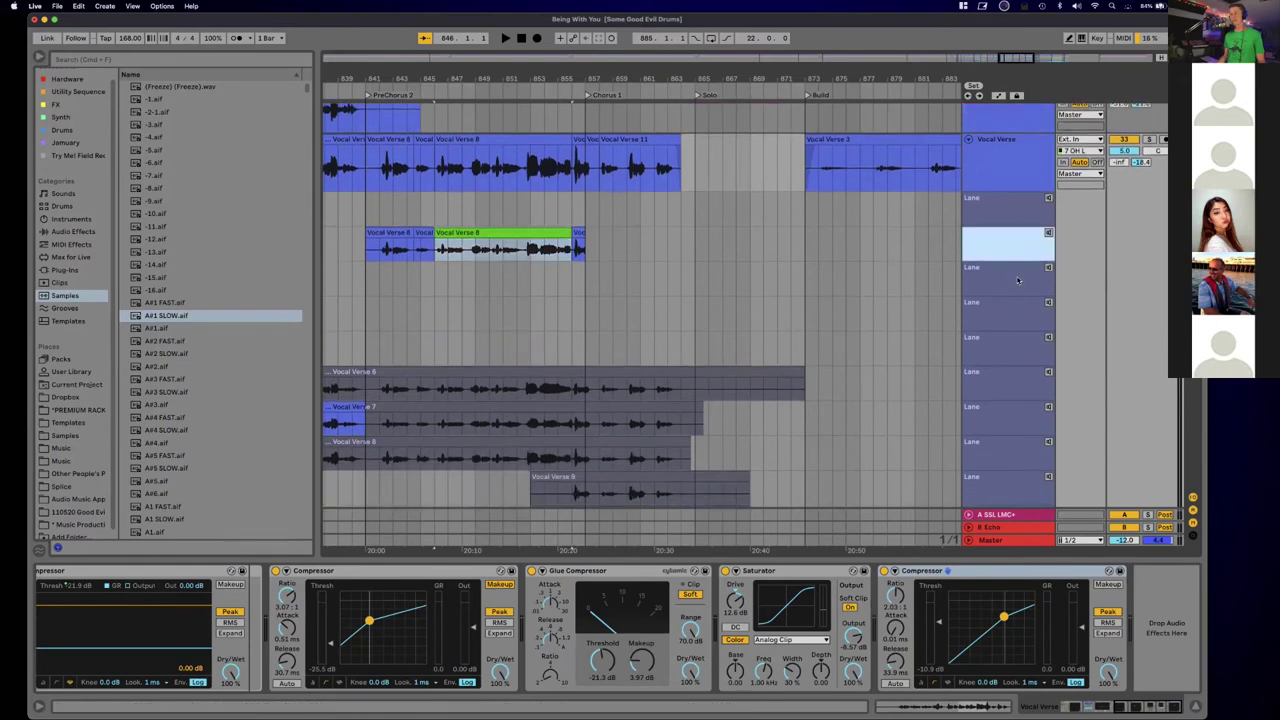
left_click(1018, 282)
right_click(1018, 282)
right_click(1001, 281)
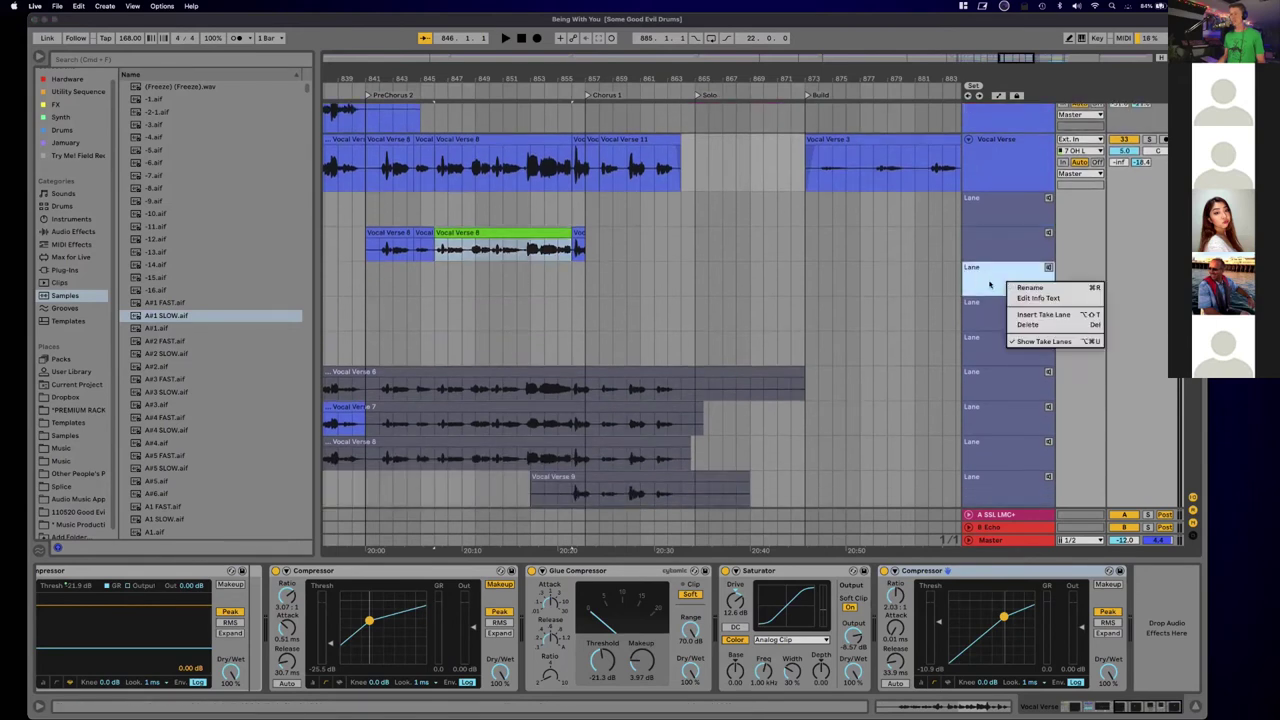
left_click(977, 285)
Step: Examine the vocal takes from Vocal Verse track 33 down to Vocal Prechorus and return to the Solo tracks
scroll(982, 286, "up", 6)
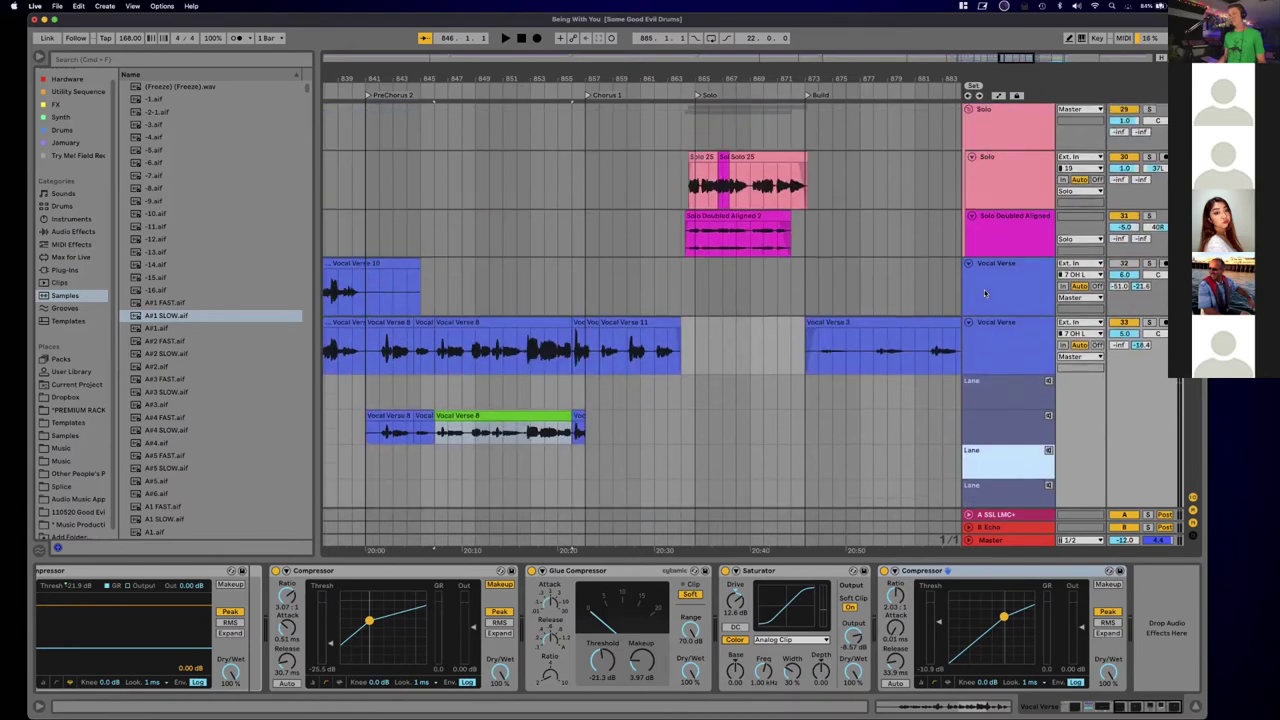
scroll(989, 293, "down", 2)
left_click(989, 293)
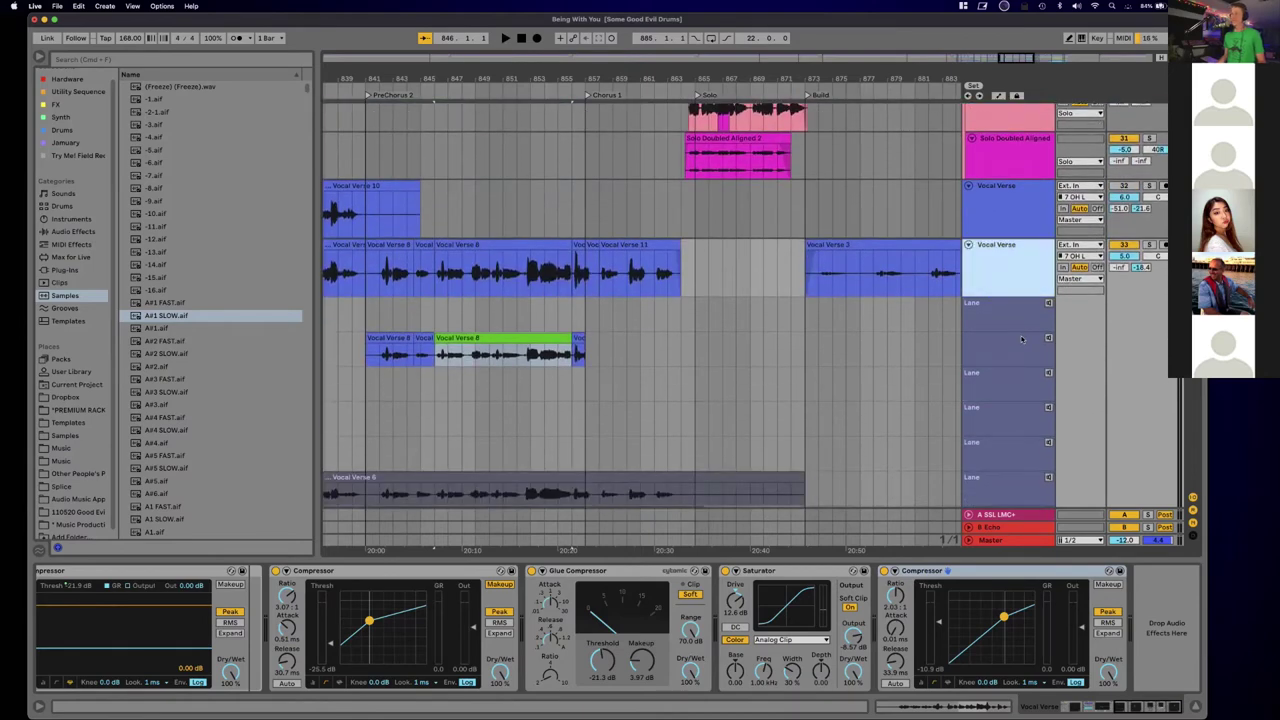
scroll(1015, 342, "down", 8)
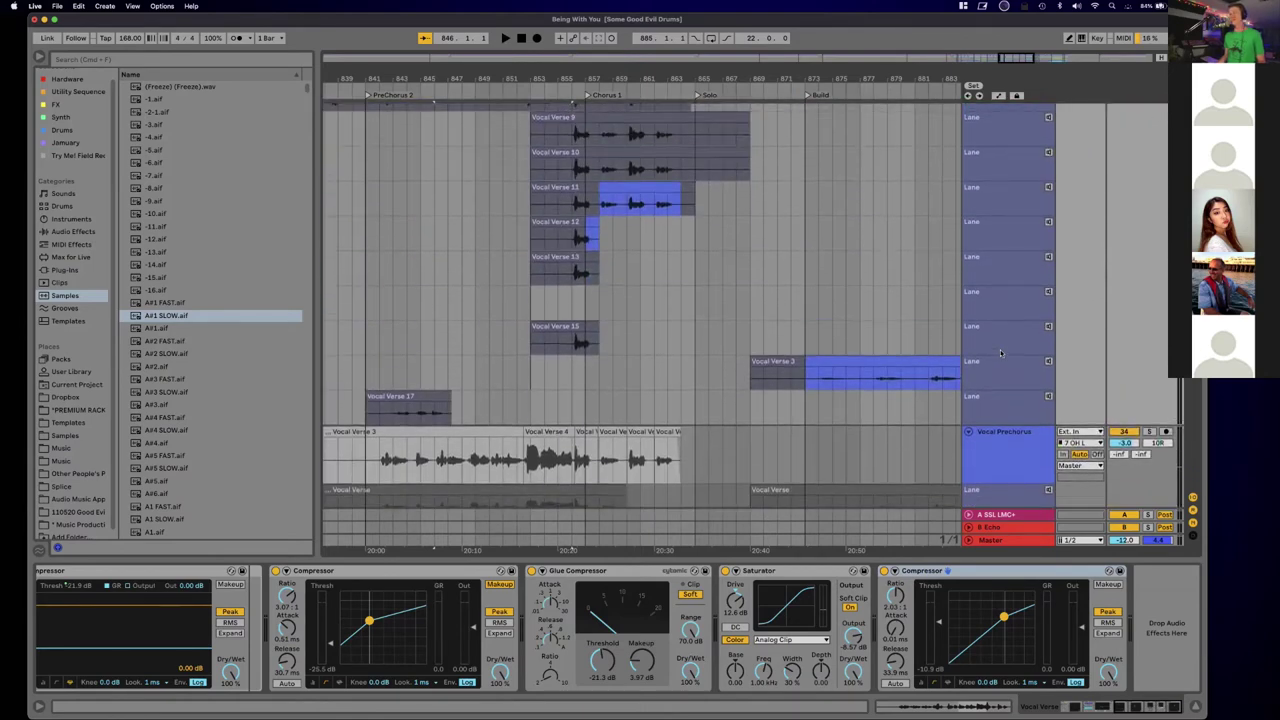
scroll(1001, 352, "up", 8)
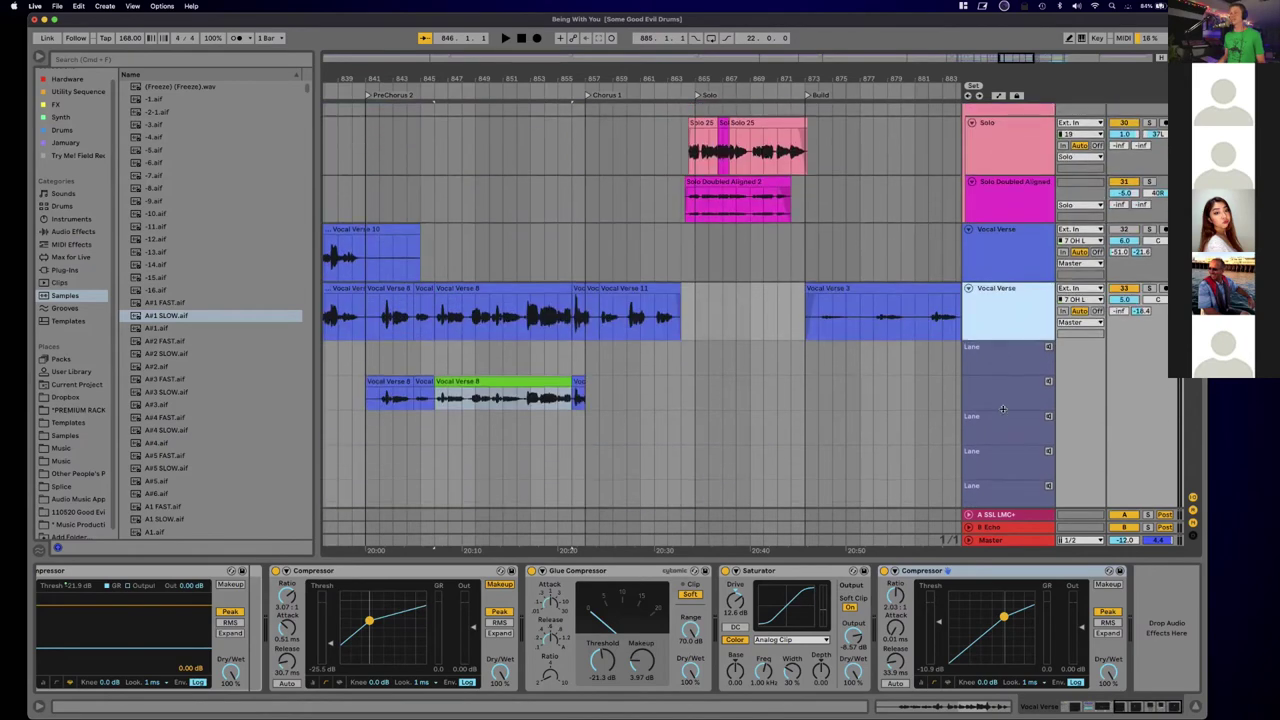
scroll(1003, 411, "down", 2)
scroll(1008, 304, "up", 2)
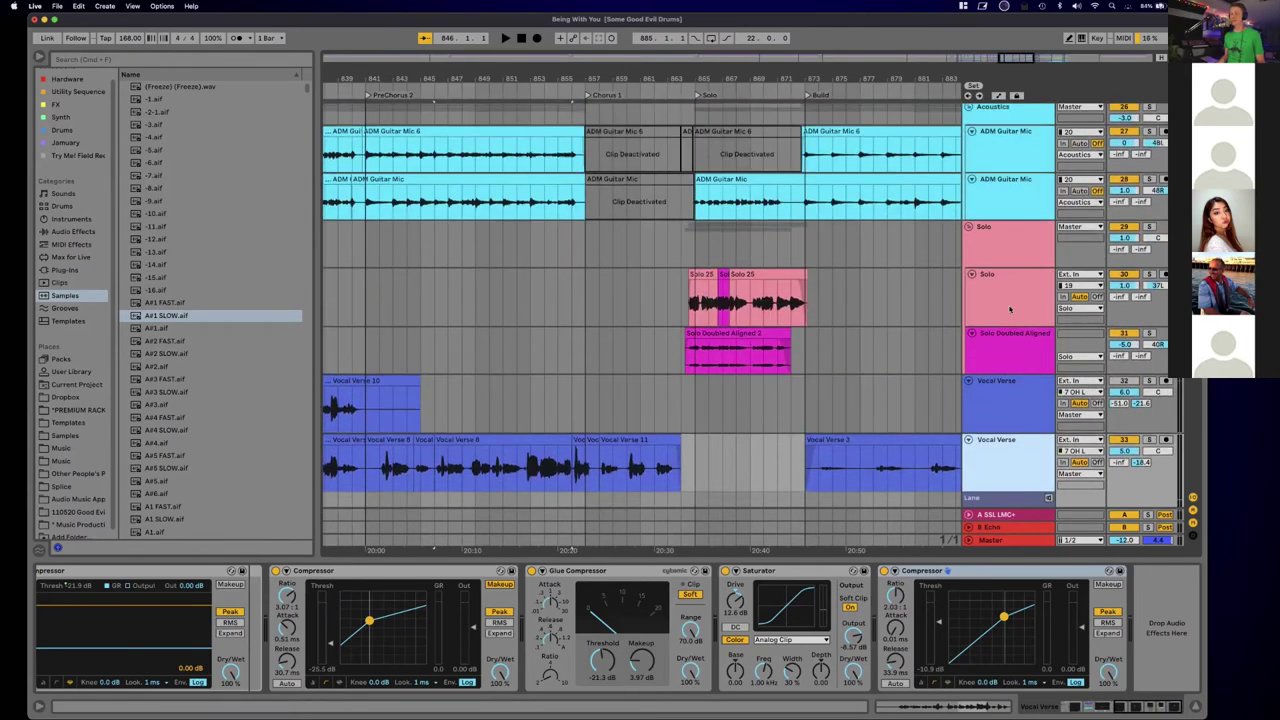
Step: Look through the song's tracks from the drums down to the take lanes of Vocal Chorus track 37
scroll(1009, 309, "up", 15)
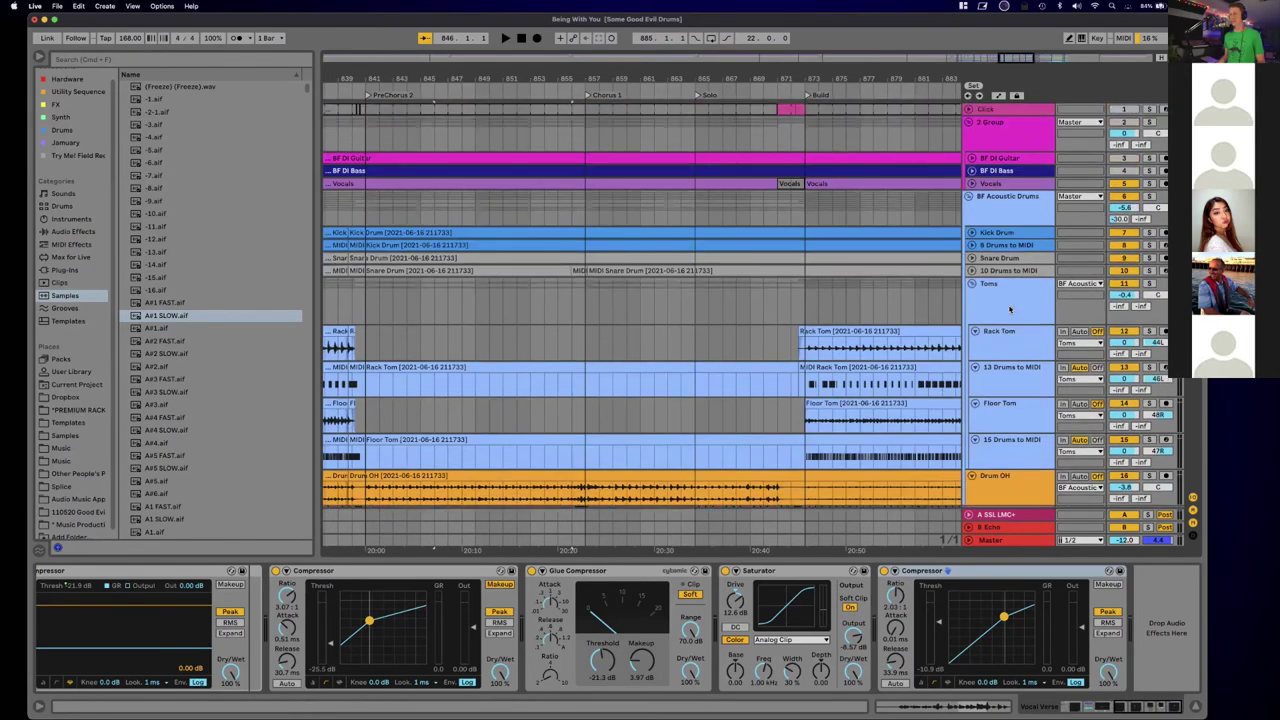
scroll(1010, 310, "down", 15)
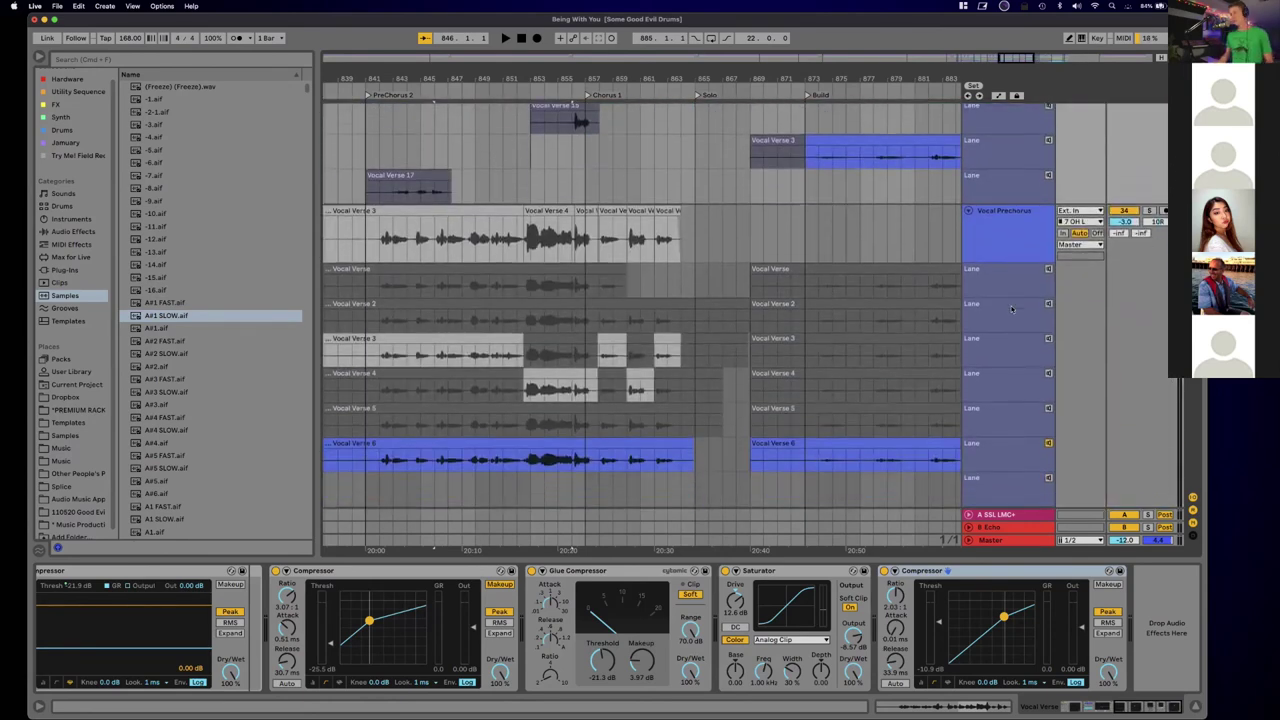
scroll(1012, 308, "down", 5)
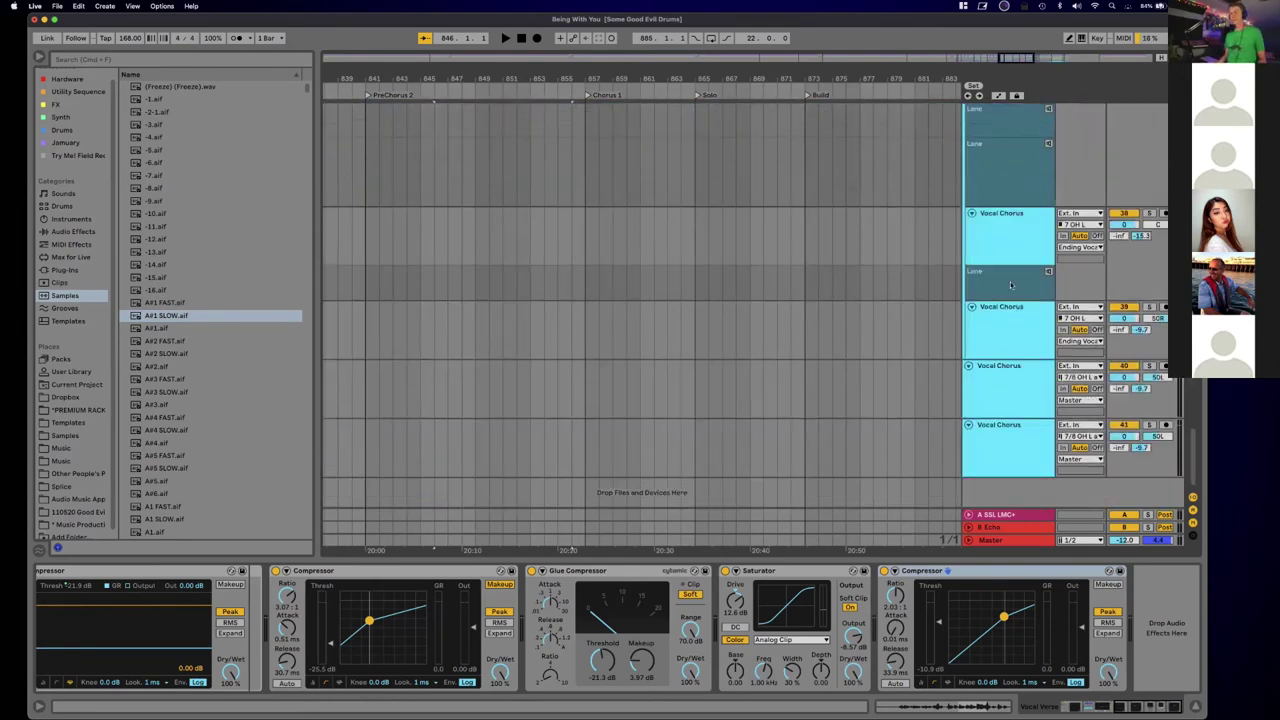
scroll(877, 260, "down", 10)
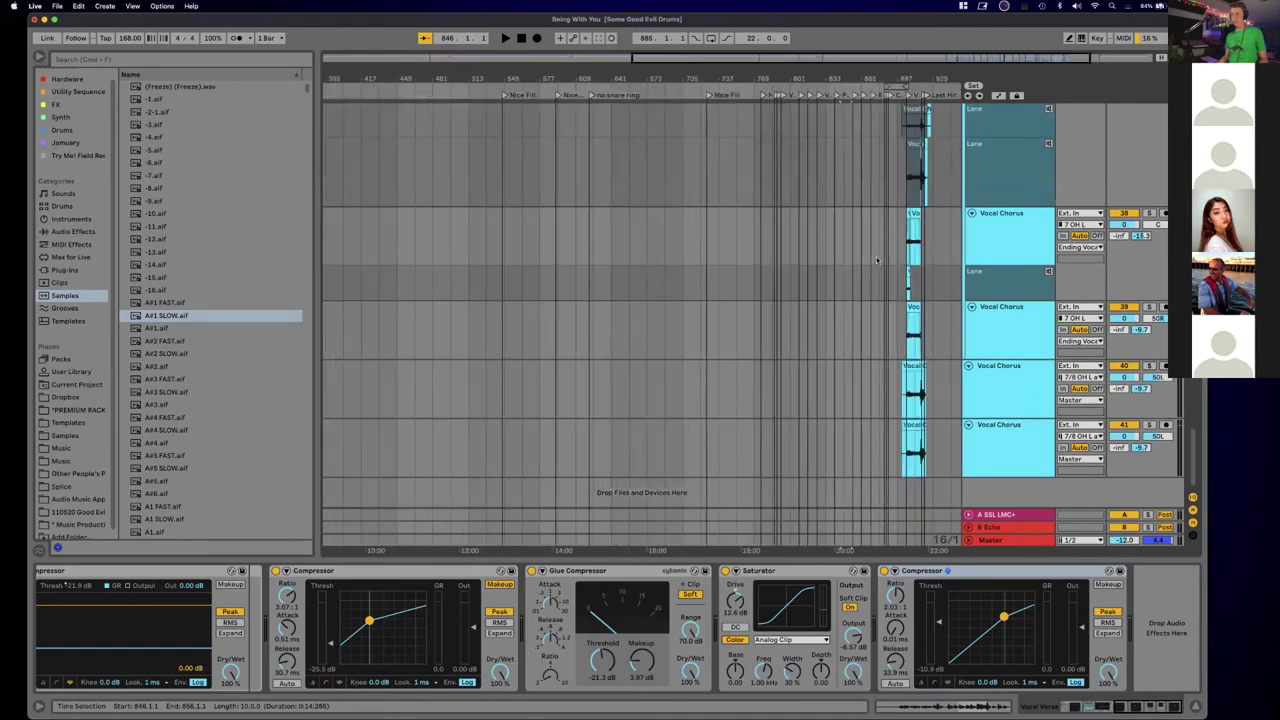
scroll(857, 286, "up", 10)
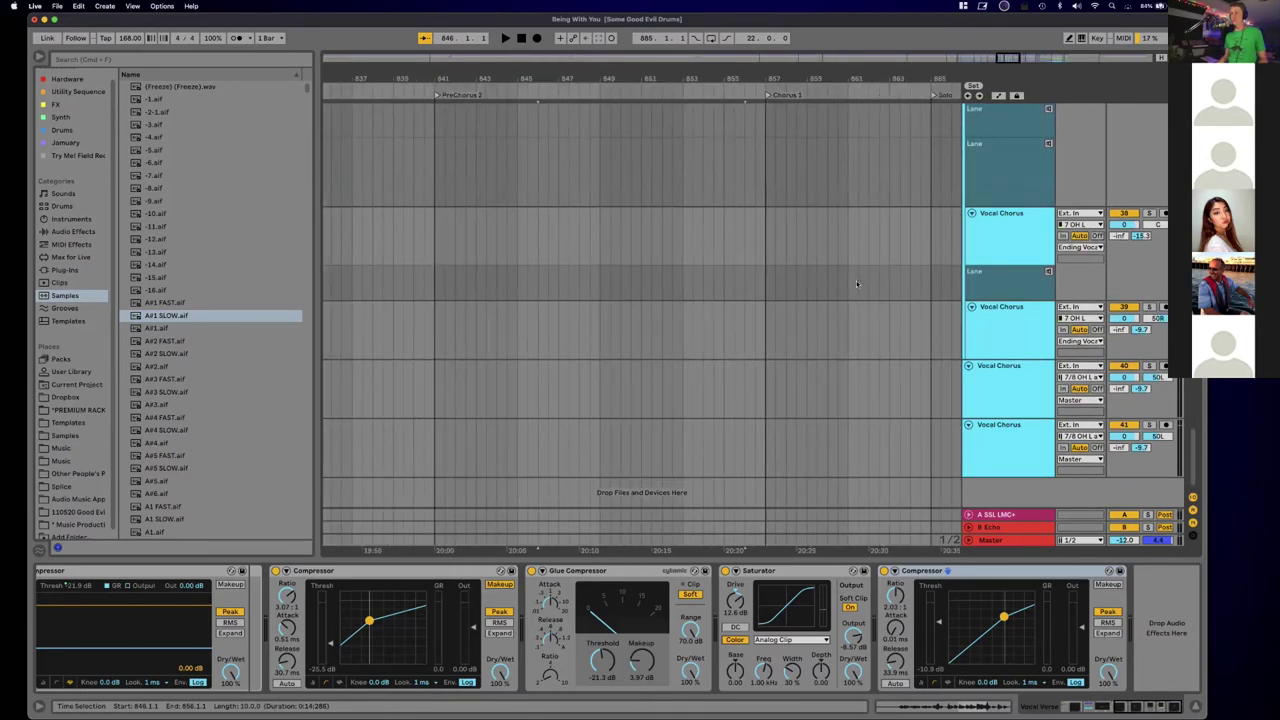
scroll(856, 284, "right", 5)
scroll(856, 284, "up", 5)
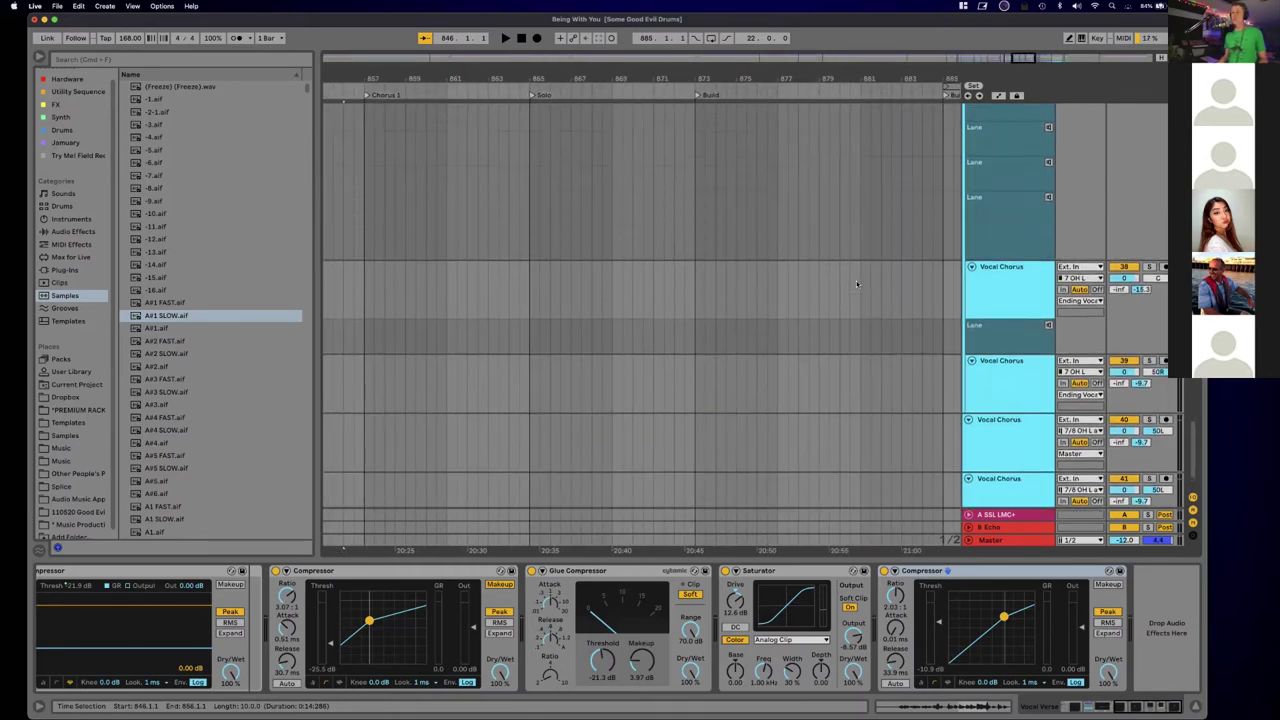
scroll(856, 295, "up", 1)
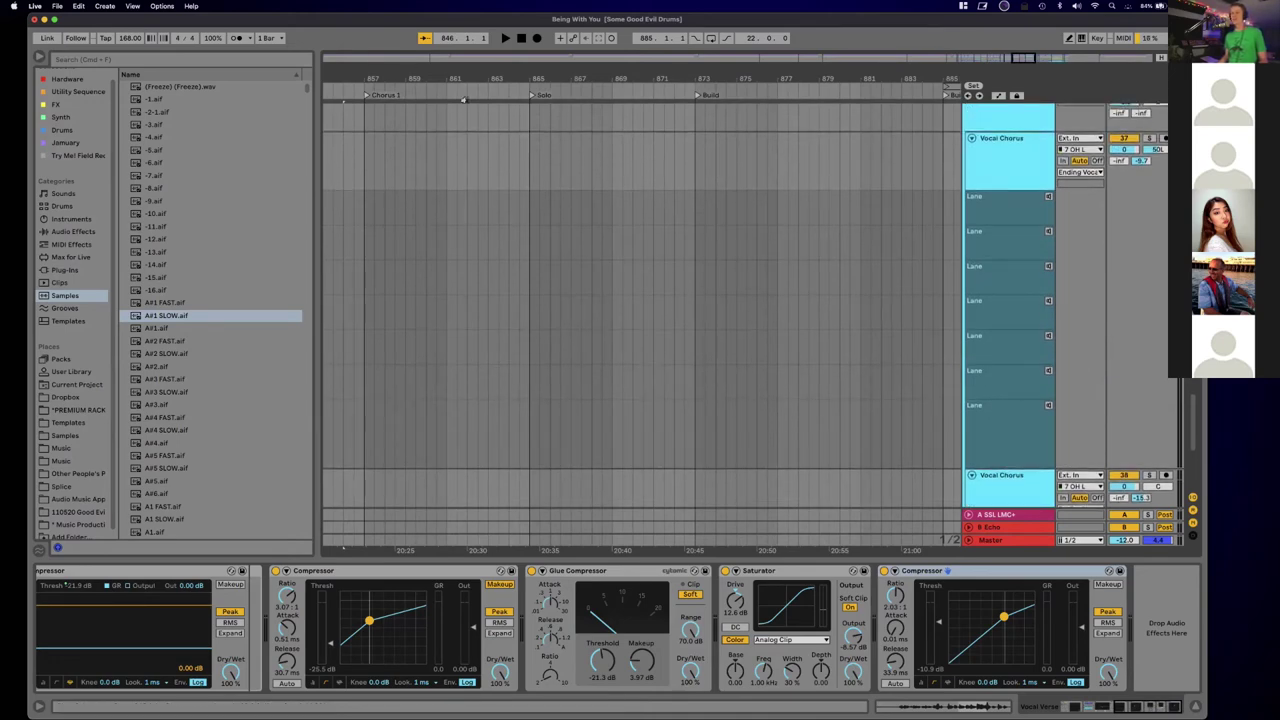
Step: Select the takes across all seven take lanes of Vocal Chorus track 37, over the Vampire section
left_click_drag(643, 76, 735, 181)
scroll(735, 181, "left", 3)
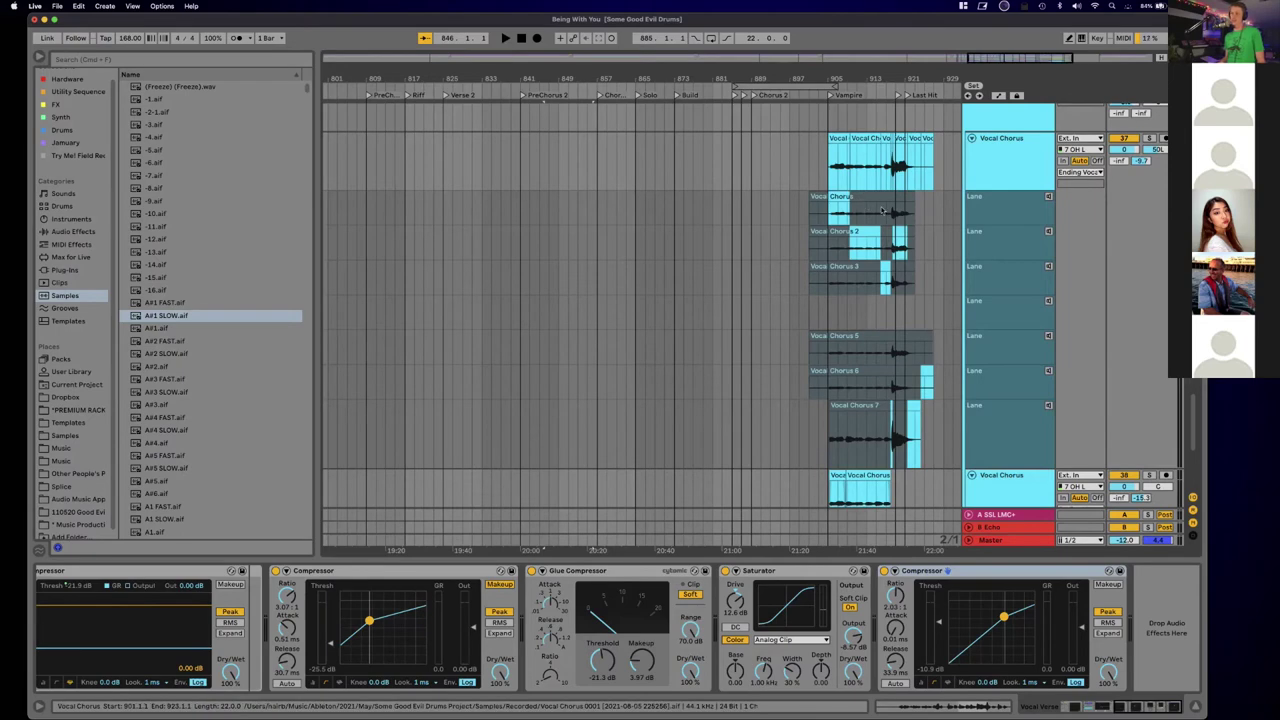
scroll(876, 289, "right", 10)
scroll(858, 280, "left", 10)
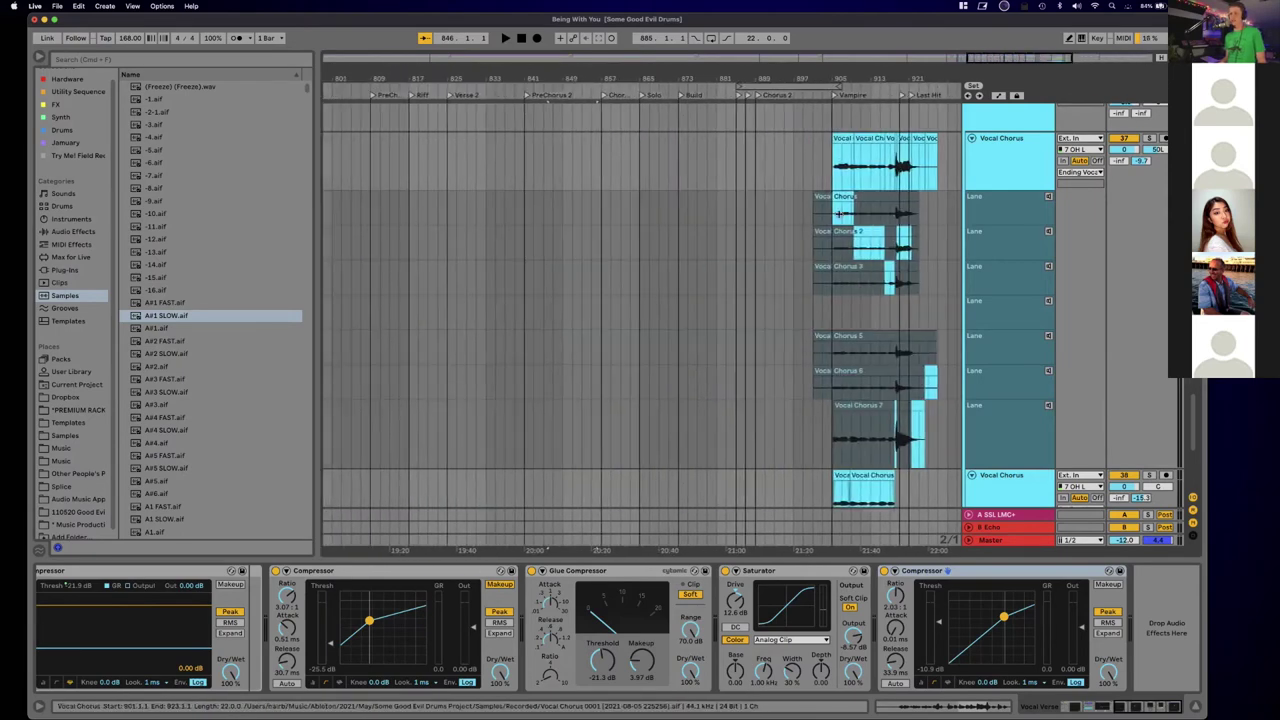
left_click(885, 198)
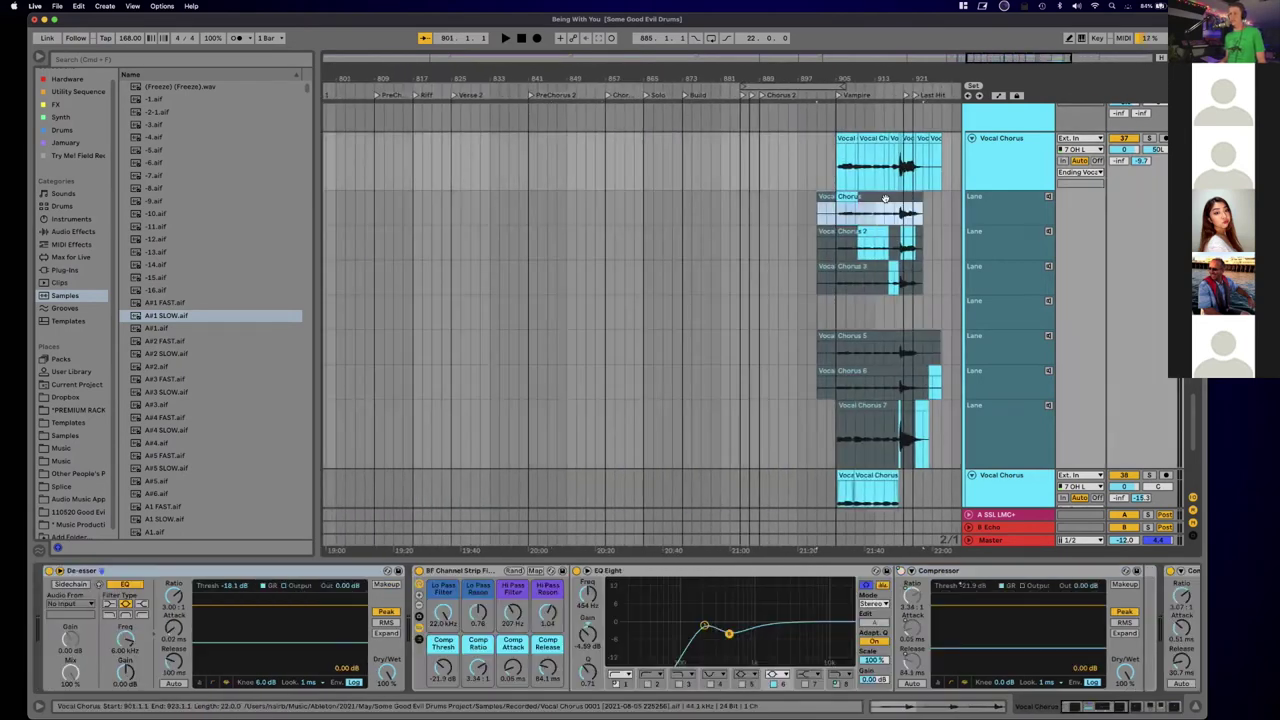
left_click(873, 407, "shift")
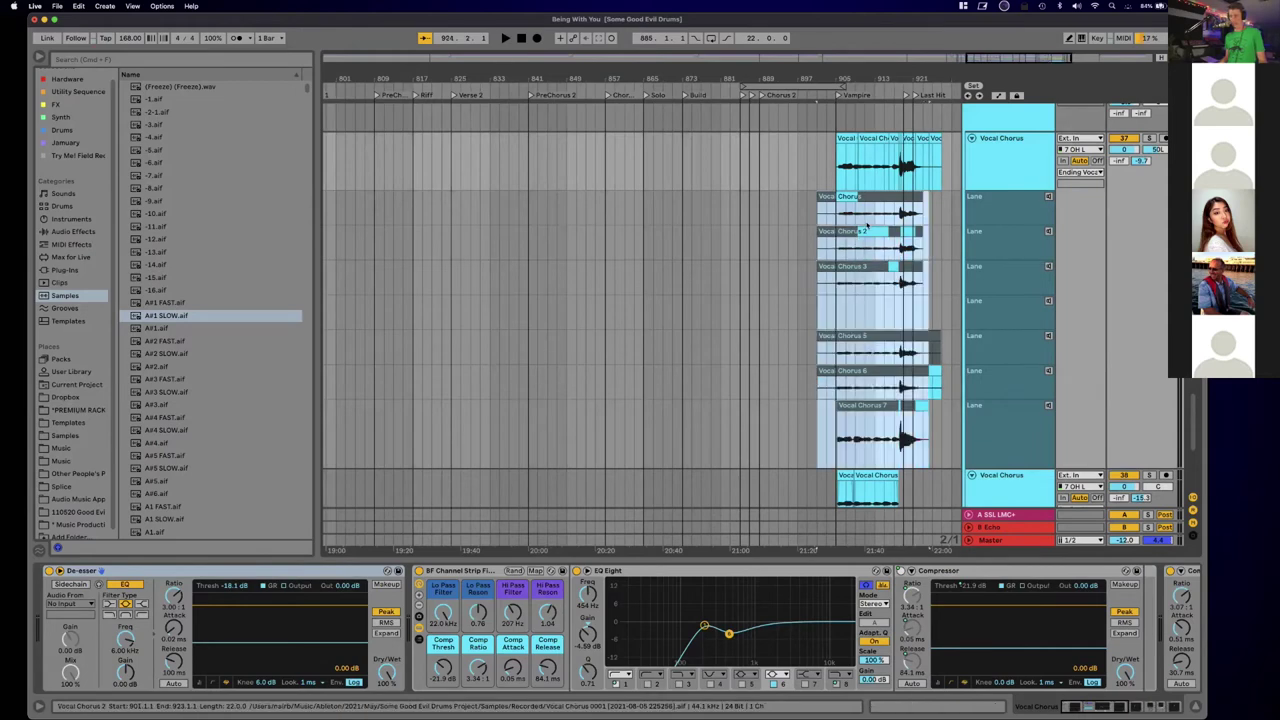
key("Tab")
left_click_drag(876, 195, 1030, 62)
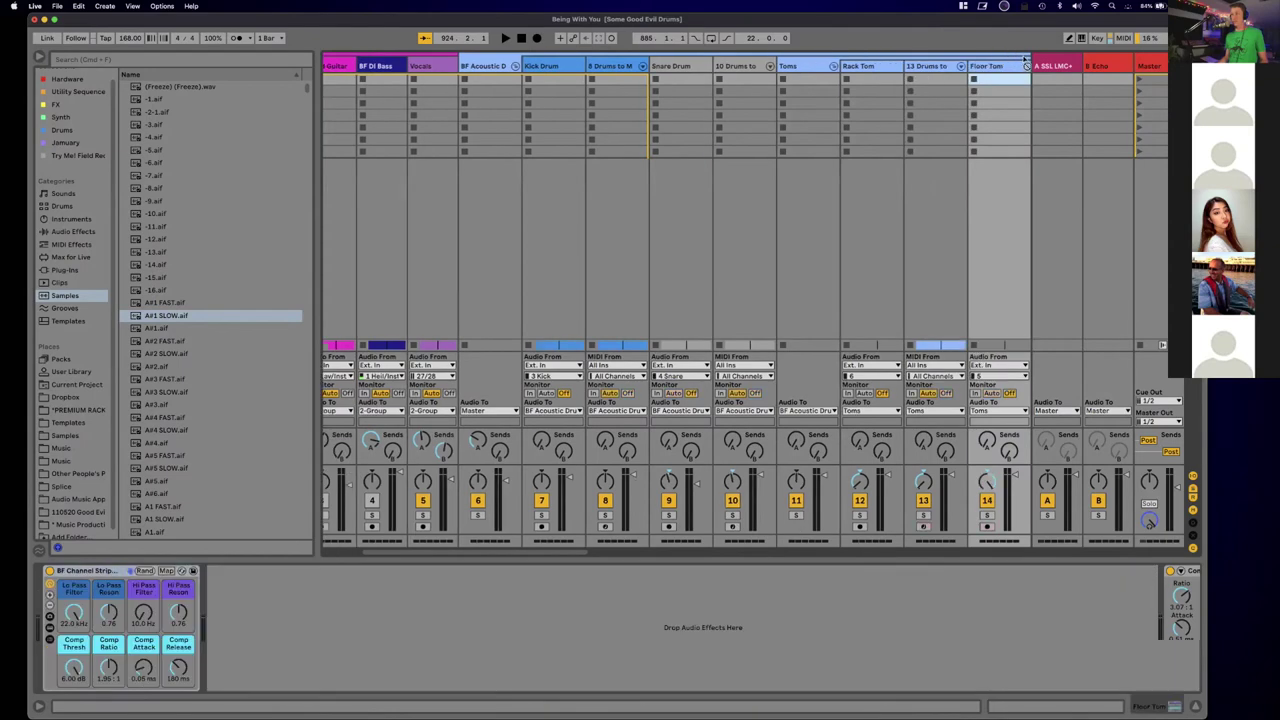
key("Right")
scroll(924, 94, "right", 15)
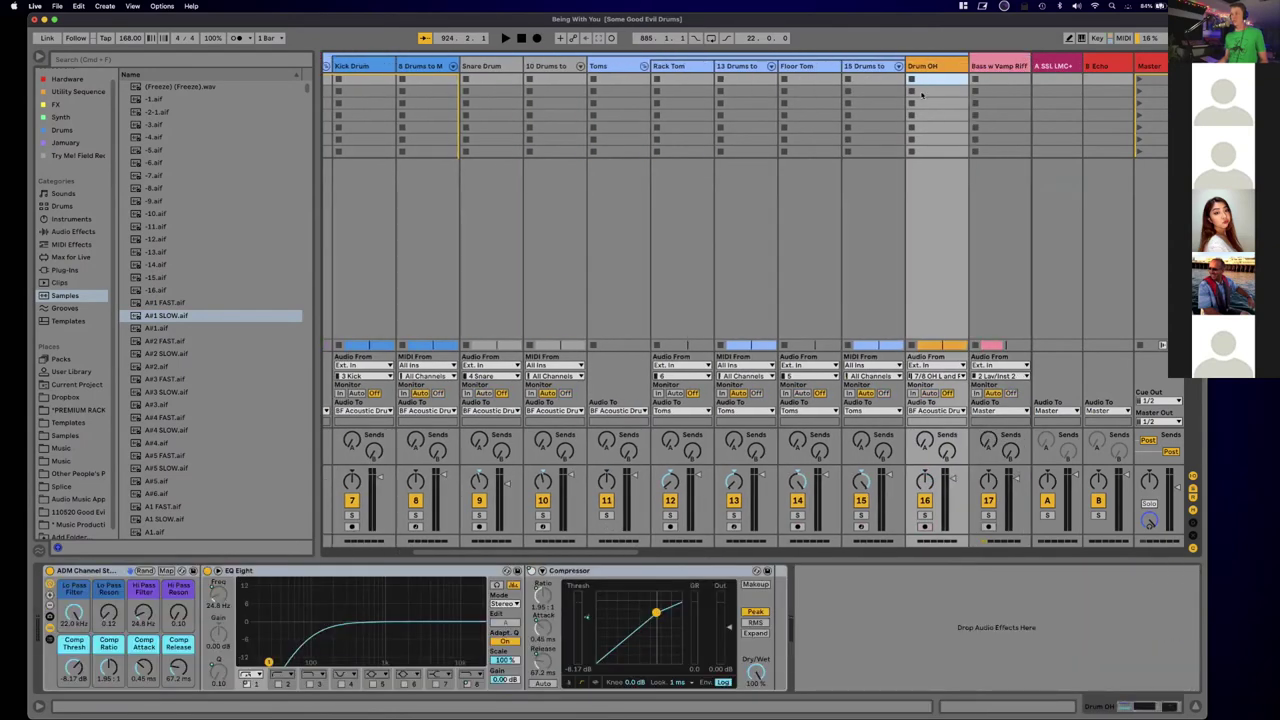
scroll(491, 137, "left", 2)
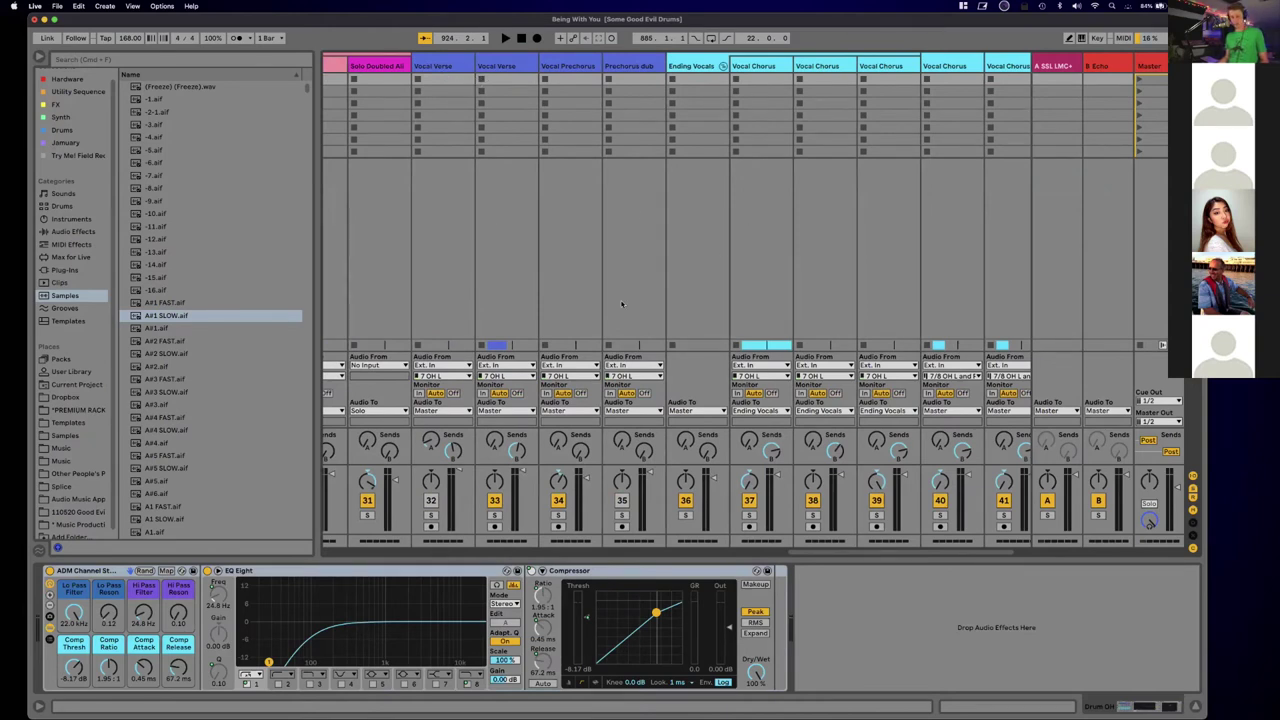
key("Tab")
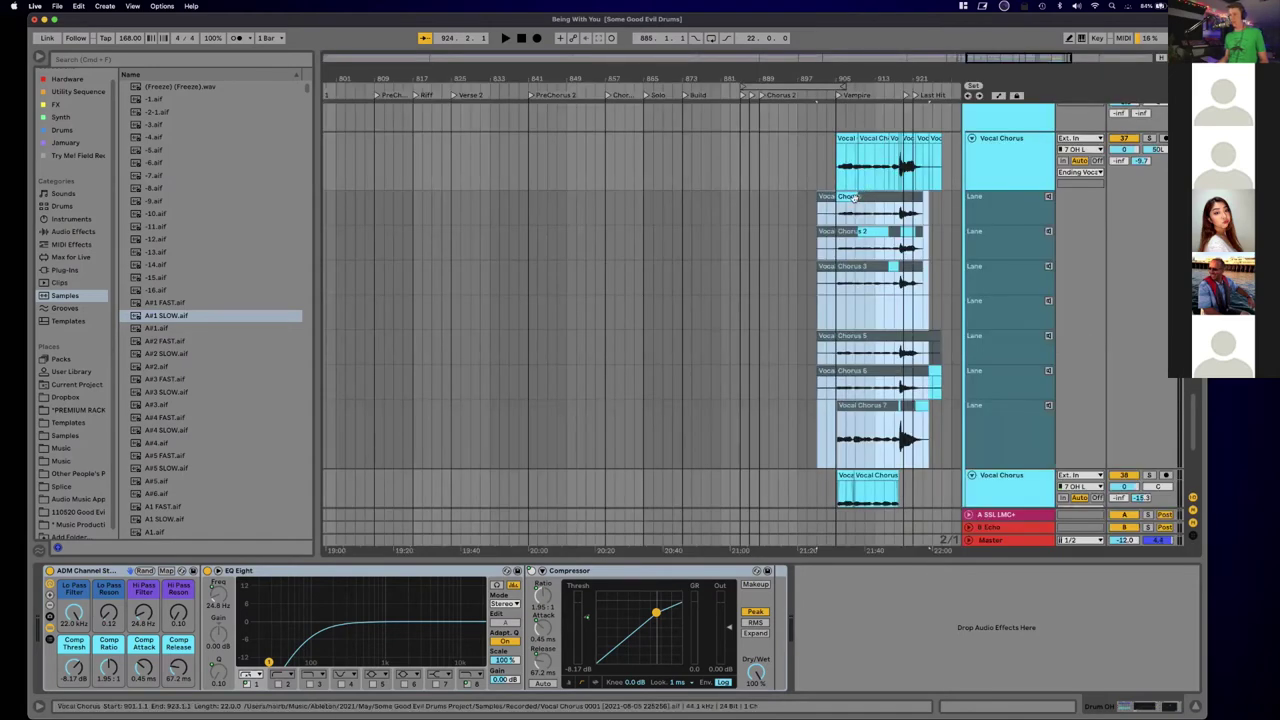
Step: Copy the selected takes into the first-scene slots of Vocal Chorus tracks 37 to 41 in Session View and play them
key("Tab")
left_click_drag(840, 115, 768, 85)
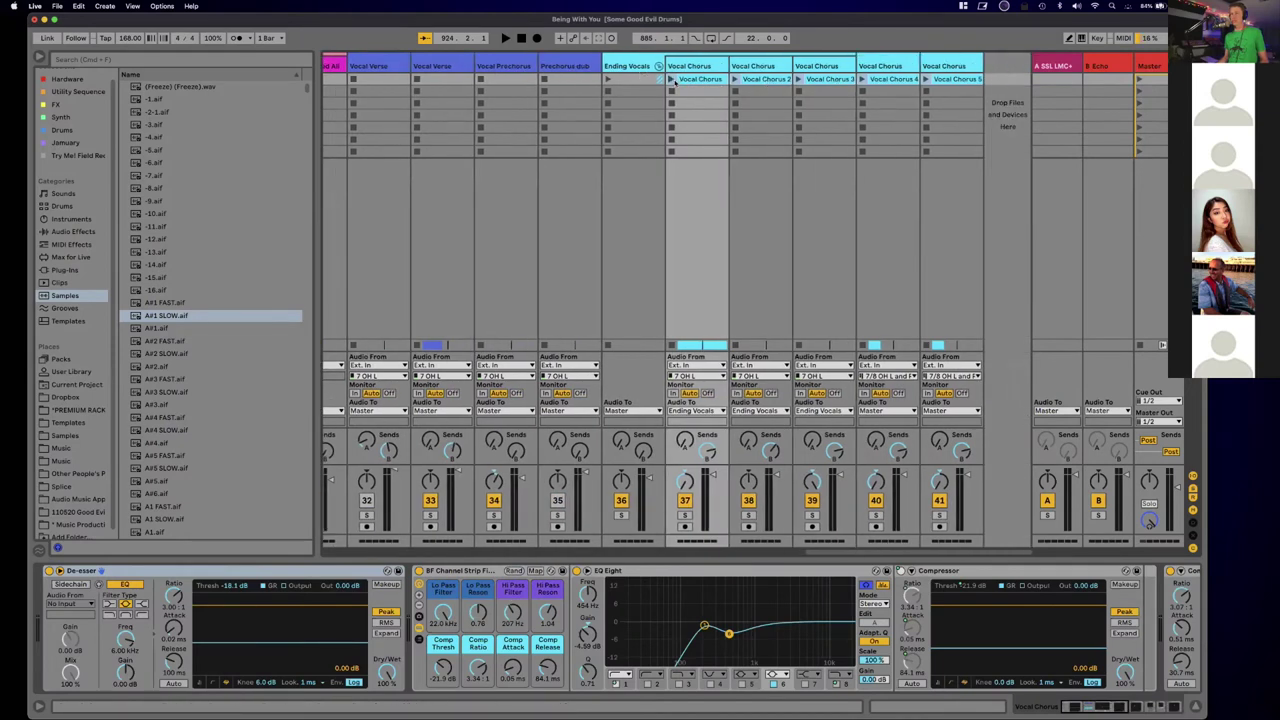
left_click(671, 80)
left_click(1139, 79)
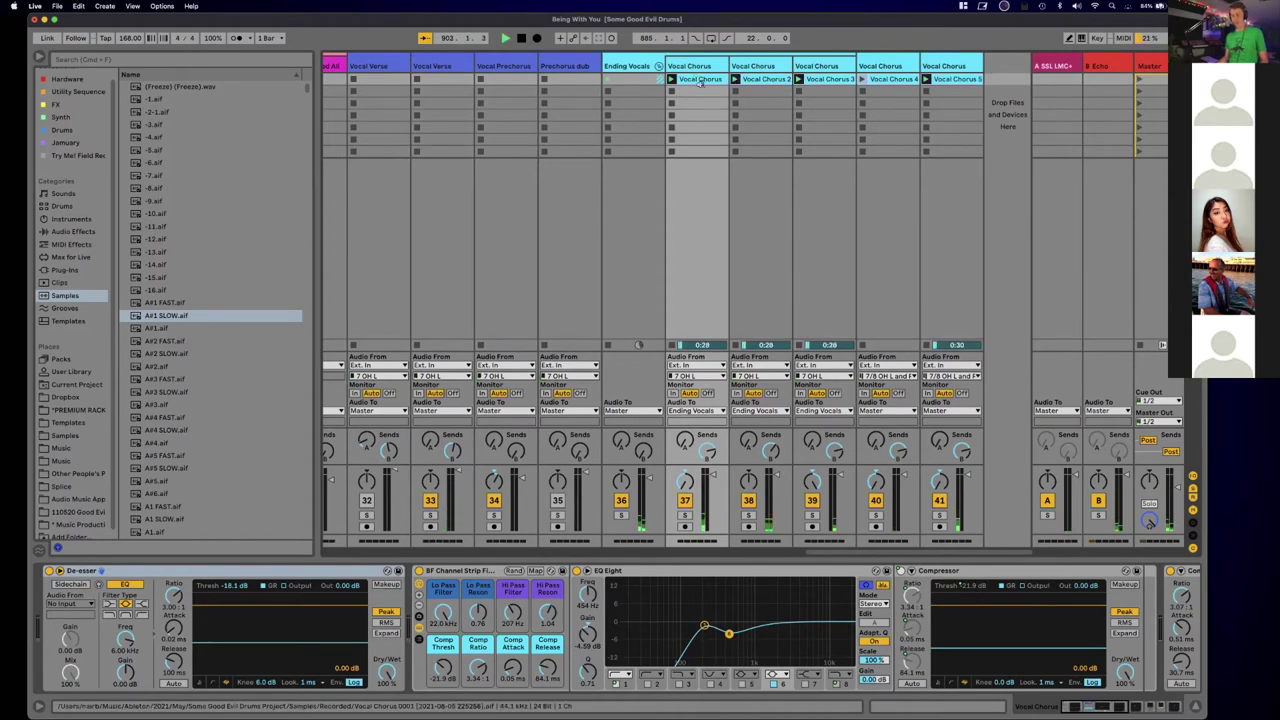
key("Tab")
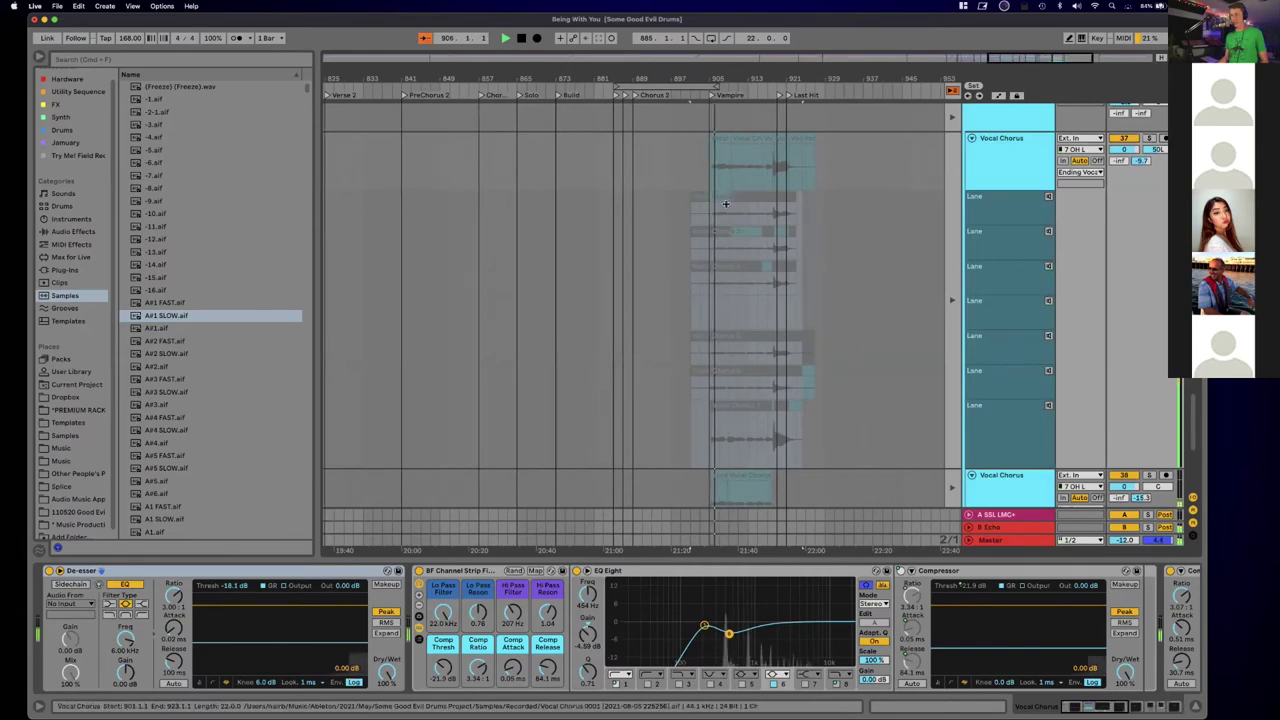
key("Tab")
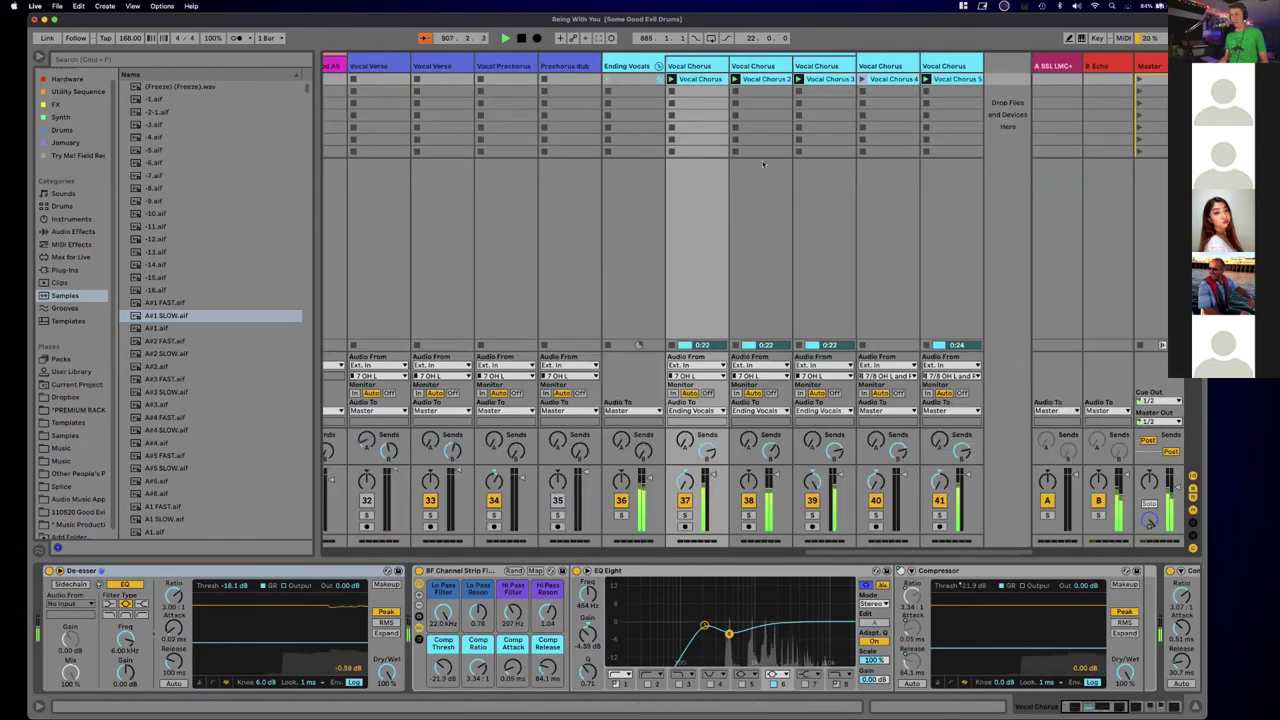
Step: Gather clips Vocal Chorus 2 to 5 below the Vocal Chorus clip, in consecutive slots of track 37
left_click(877, 80)
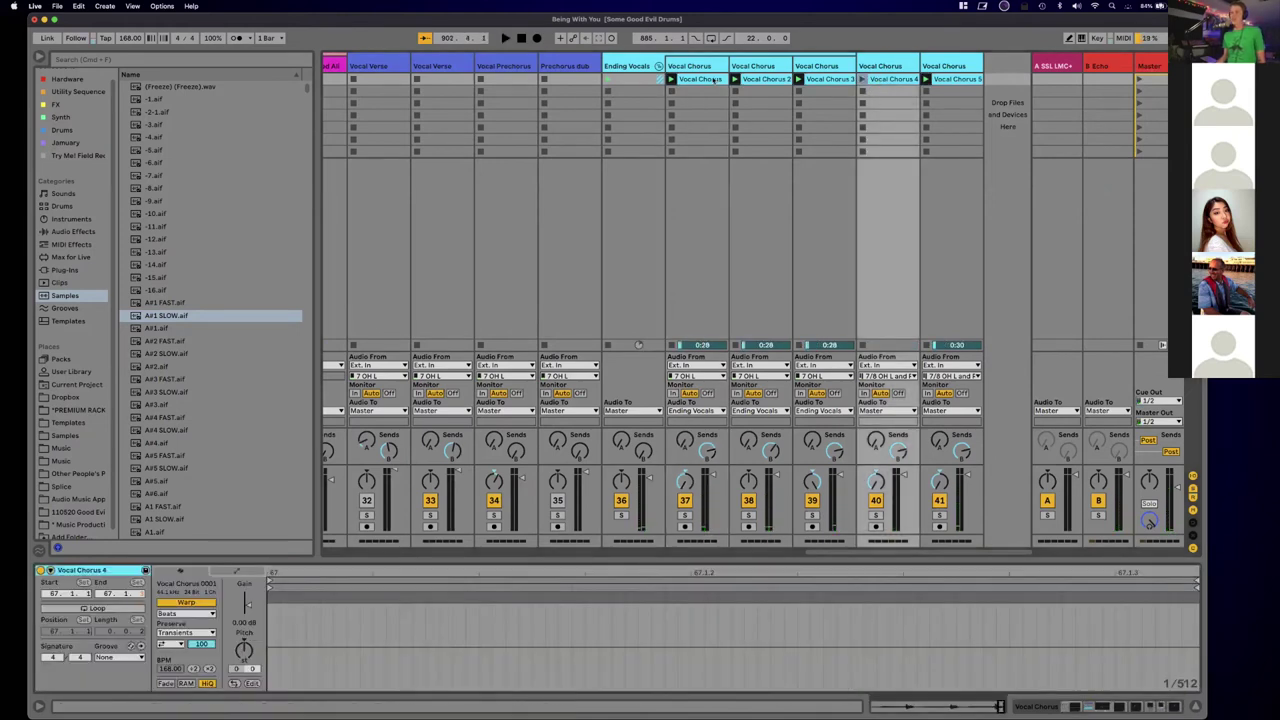
left_click(695, 92)
left_click_drag(744, 80, 684, 91)
left_click_drag(828, 80, 703, 128)
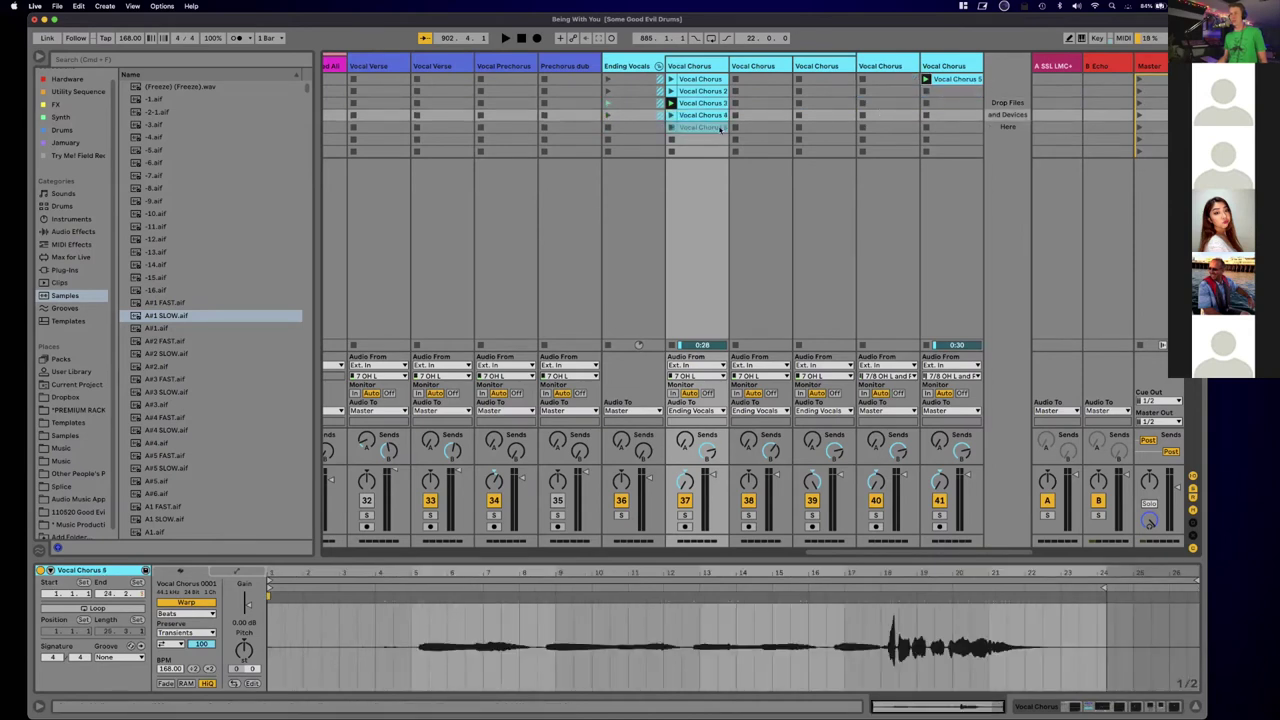
Step: Enable Follow Action and Legato for all five Vocal Chorus clips and set their follow action to Other
left_click(703, 129, "shift")
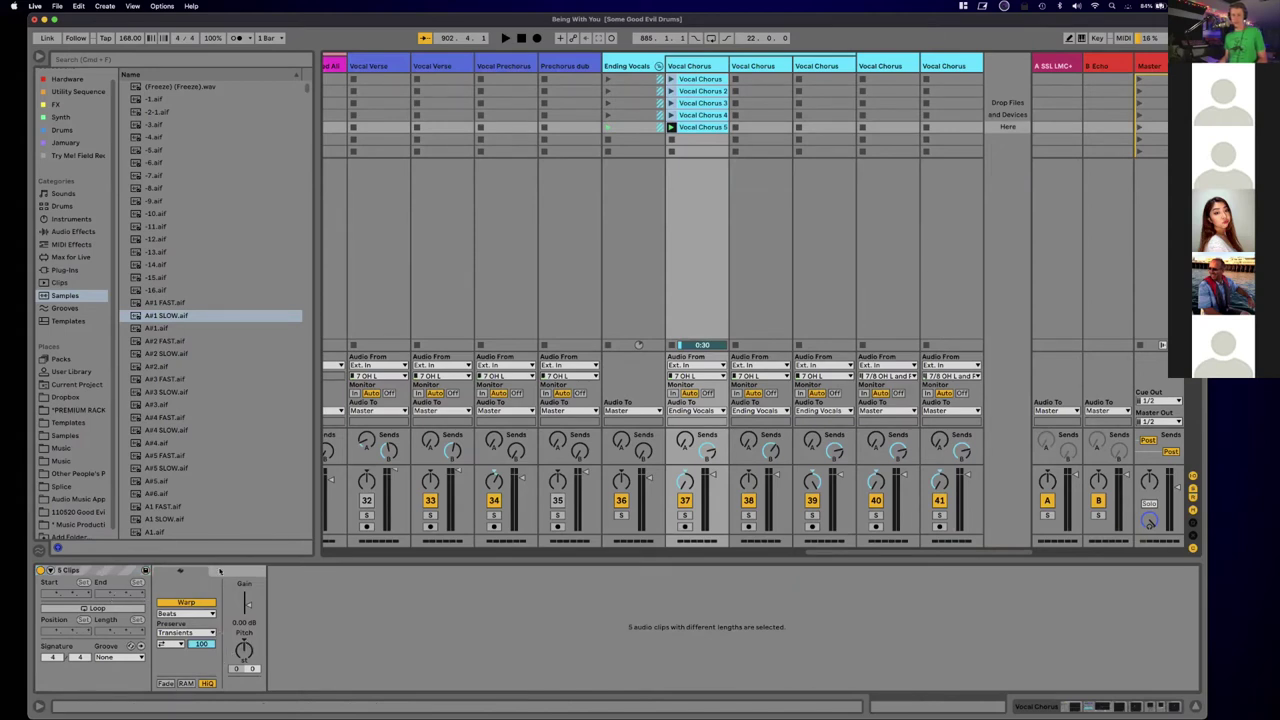
left_click(50, 570)
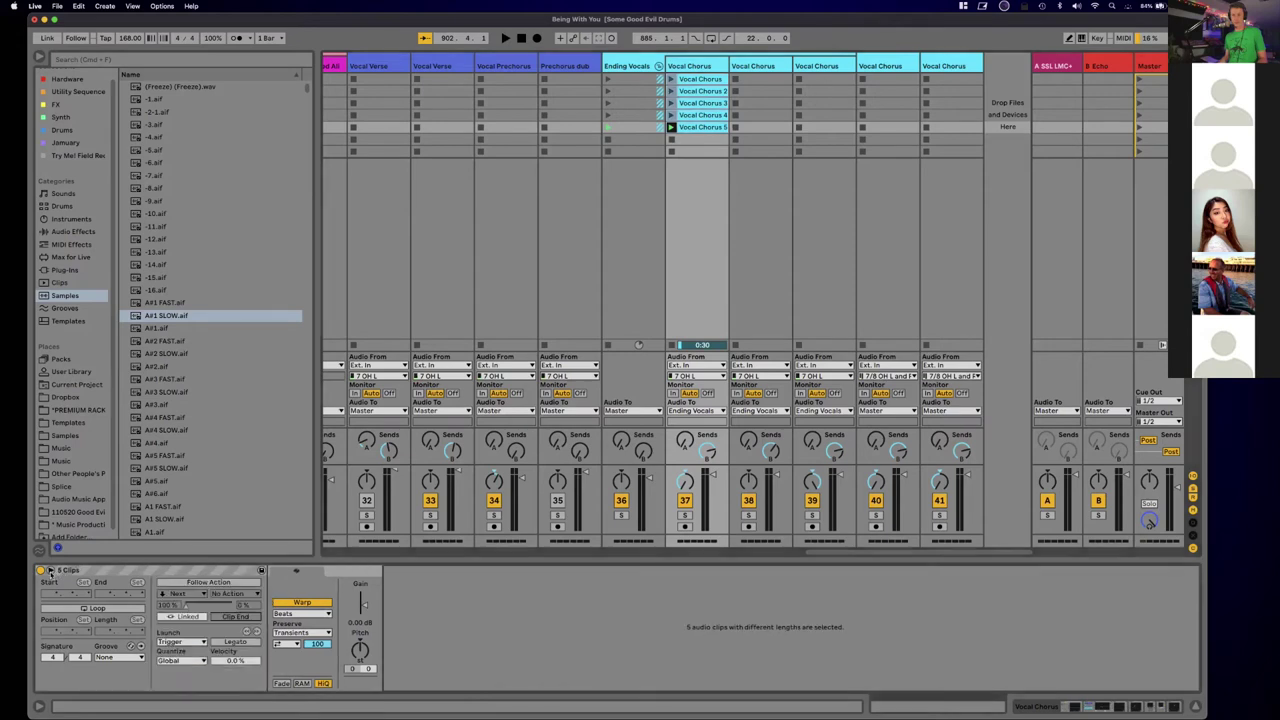
left_click(240, 582)
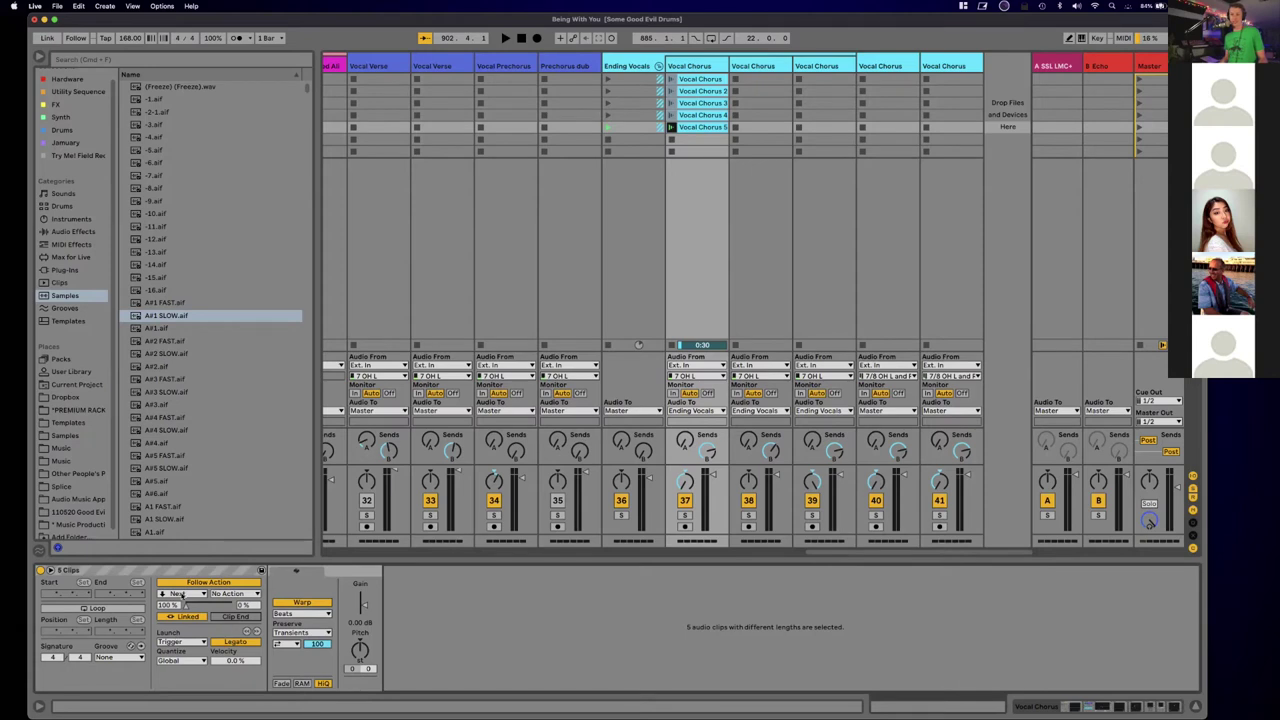
left_click(182, 595)
left_click(187, 684)
Step: Launch the first Vocal Chorus clip to hear the follow actions switch between takes
key("space")
key("space")
left_click(672, 79)
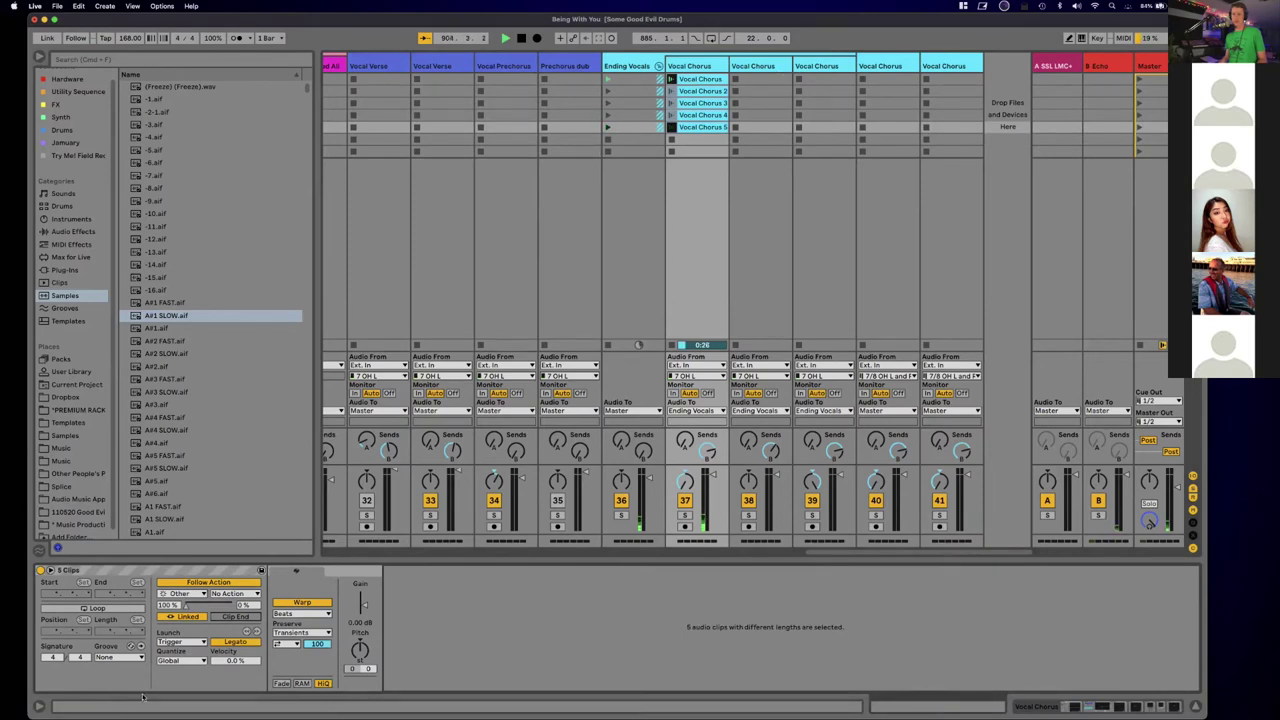
Step: Unlink the clips' follow action, set its time to 0.1.0, and relaunch the first Vocal Chorus clip
left_click(182, 616)
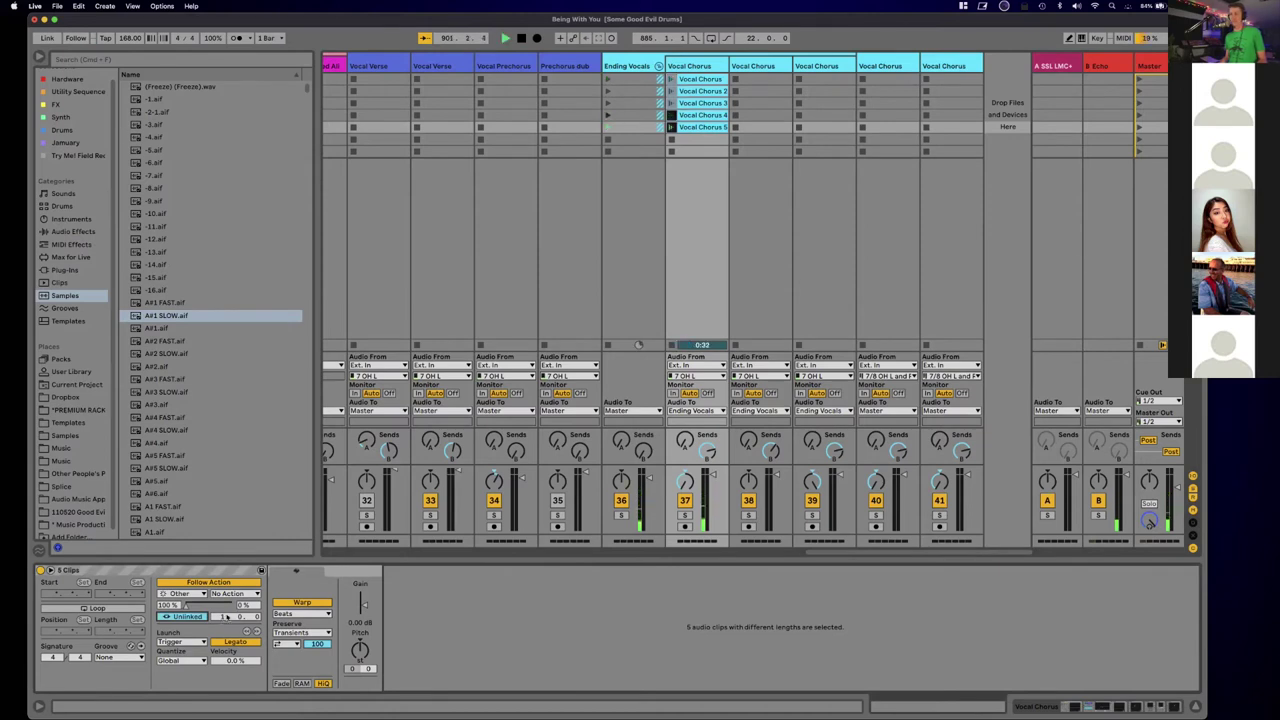
left_click_drag(224, 617, 252, 627)
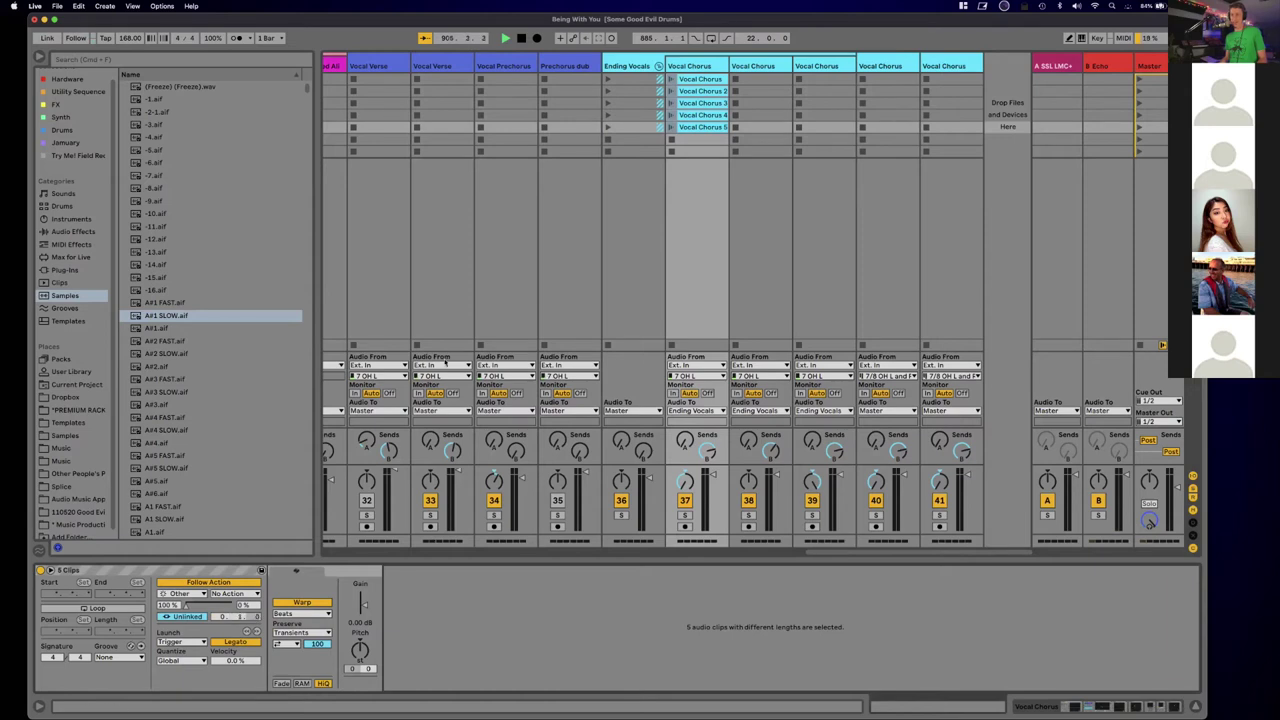
left_click(670, 79)
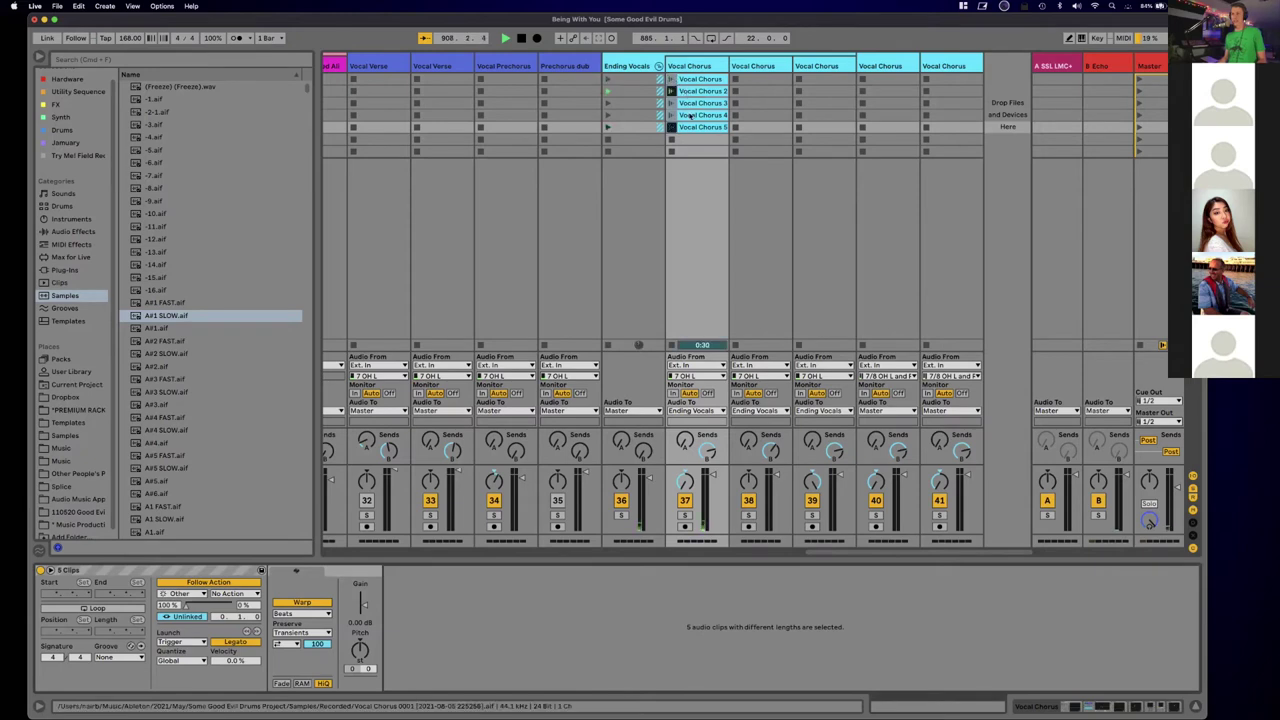
Step: Delete the Vocal Chorus 4 clip and move Vocal Chorus 5 up into its slot
left_click(705, 118)
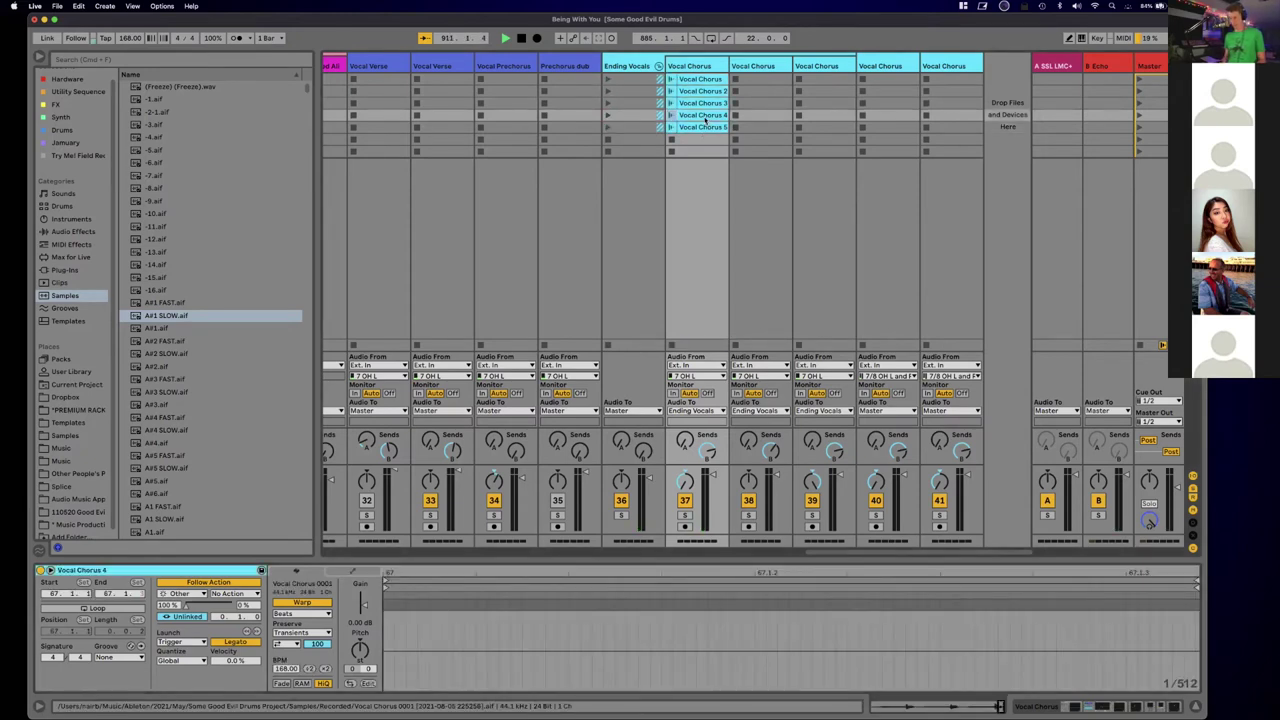
key("Delete")
left_click_drag(692, 128, 689, 117)
Step: Turn on Loop for the four remaining Vocal Chorus clips and check individual clips during playback
left_click(689, 78, "shift")
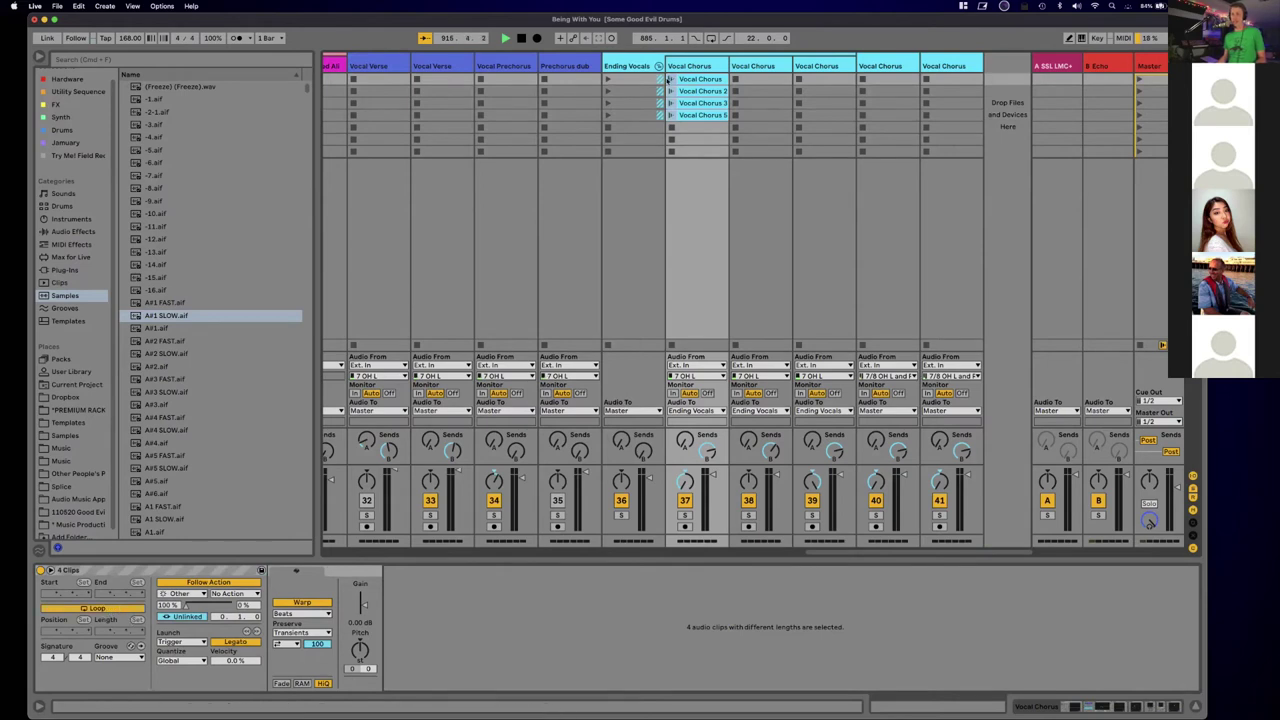
left_click(702, 80)
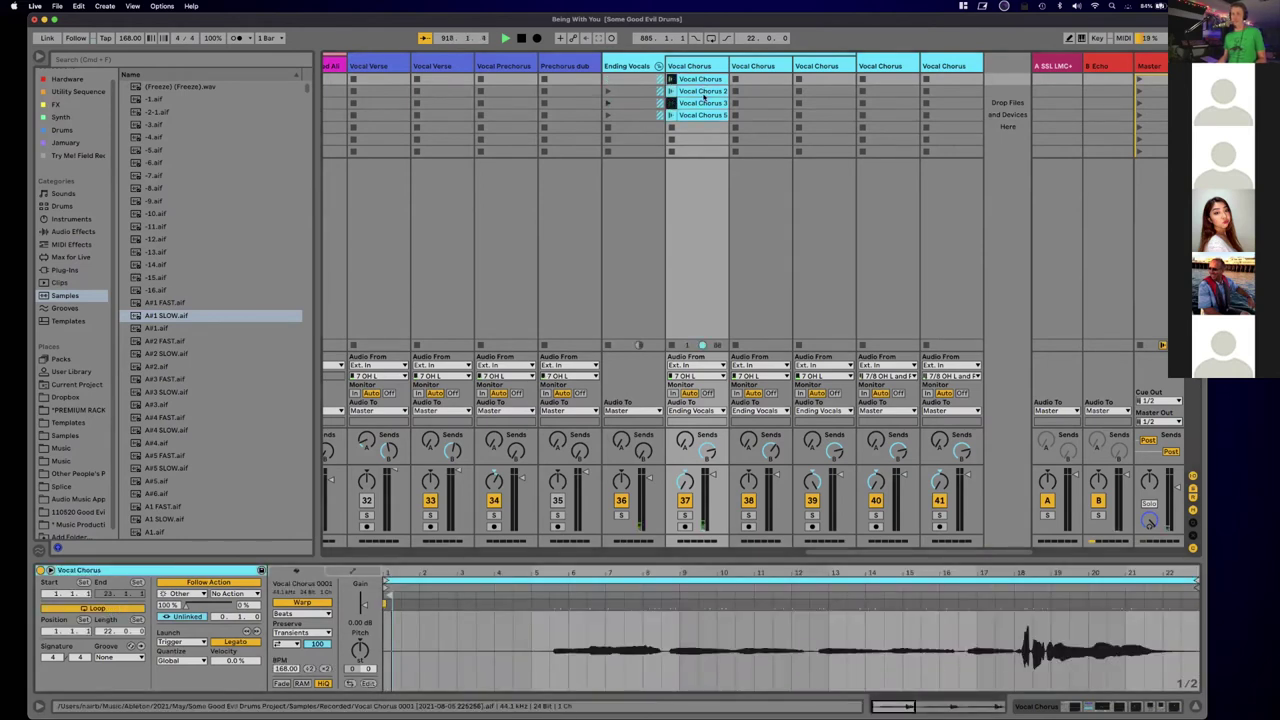
left_click(702, 103)
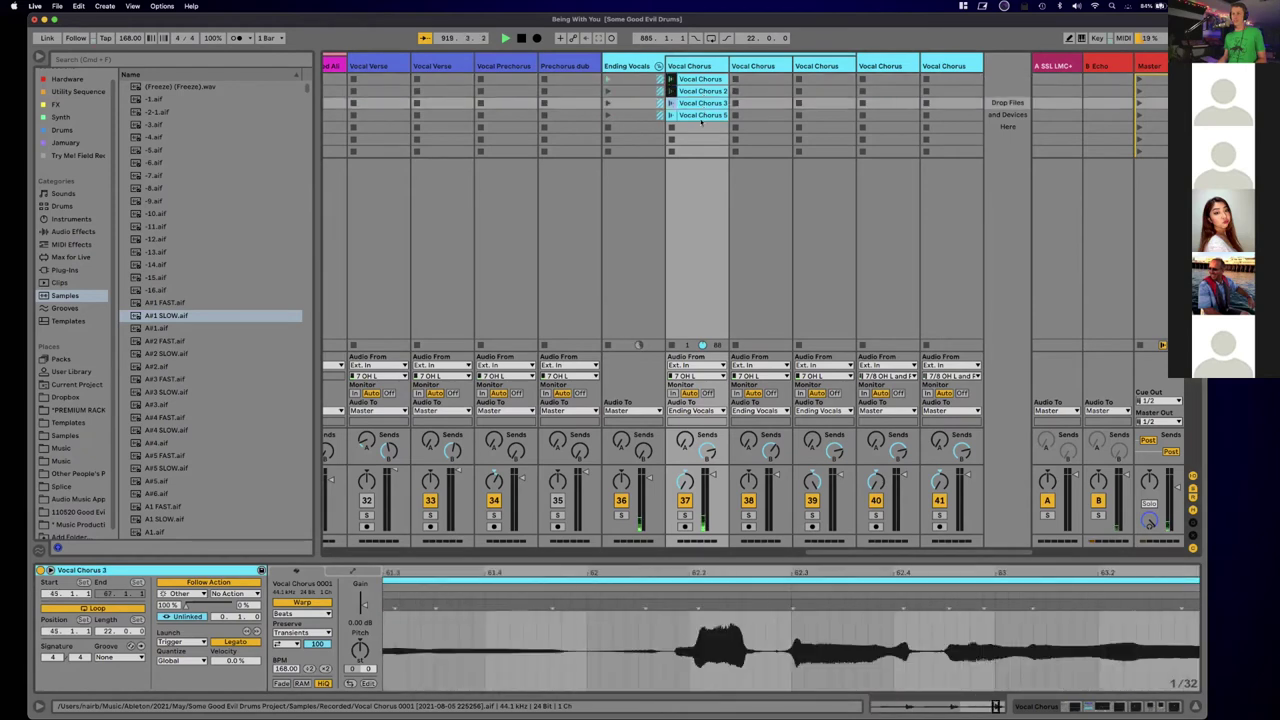
left_click(702, 125)
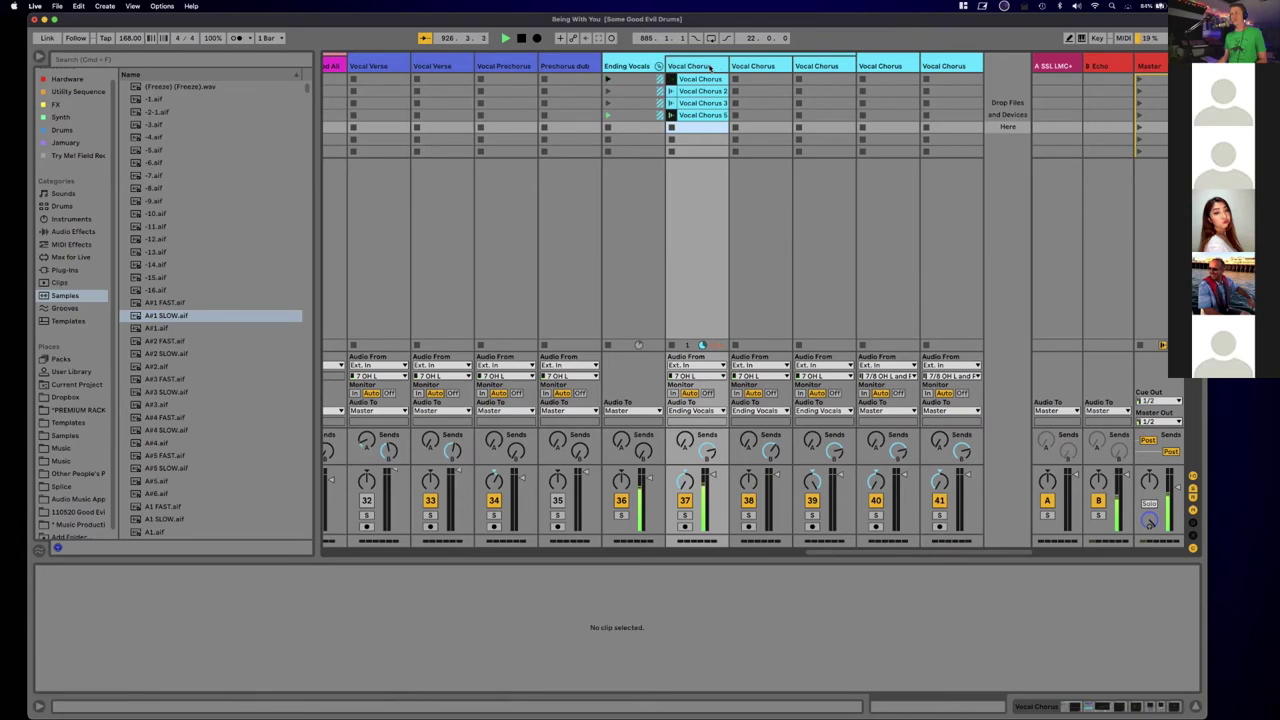
Step: Set the last Vocal Chorus track's audio input to the first Vocal Chorus track that holds the take clips
left_click(953, 65)
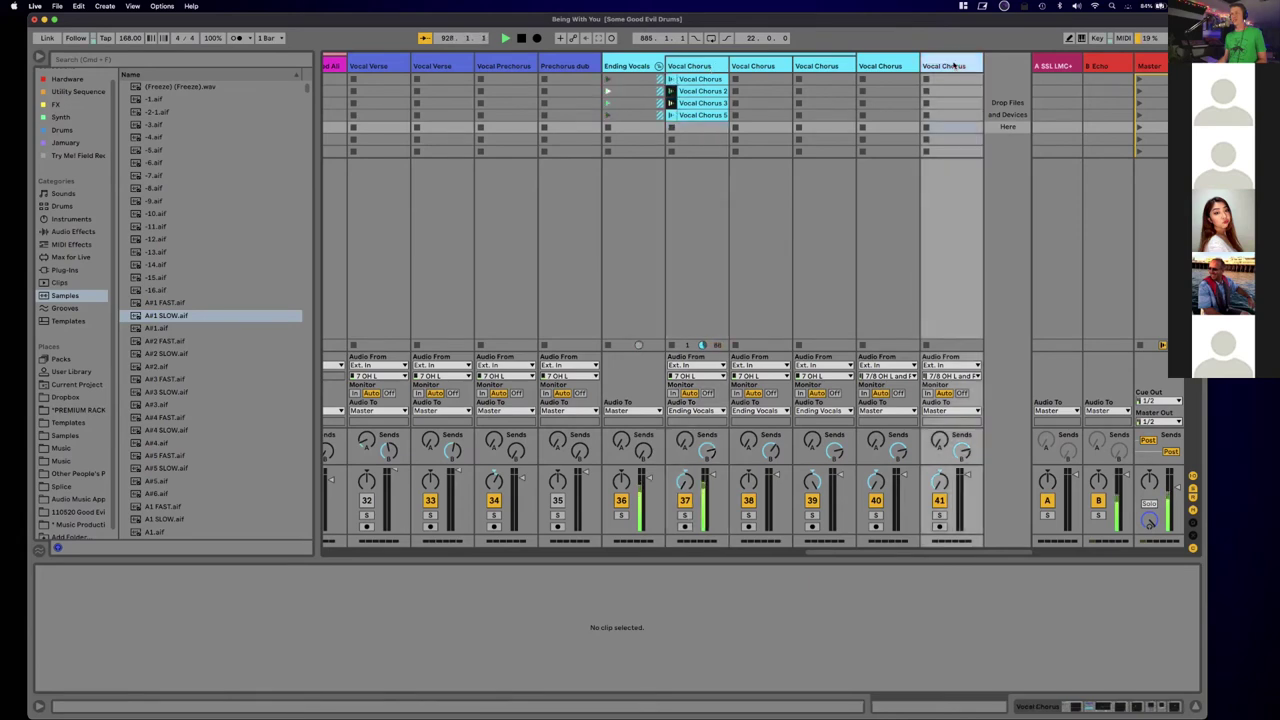
left_click(940, 366)
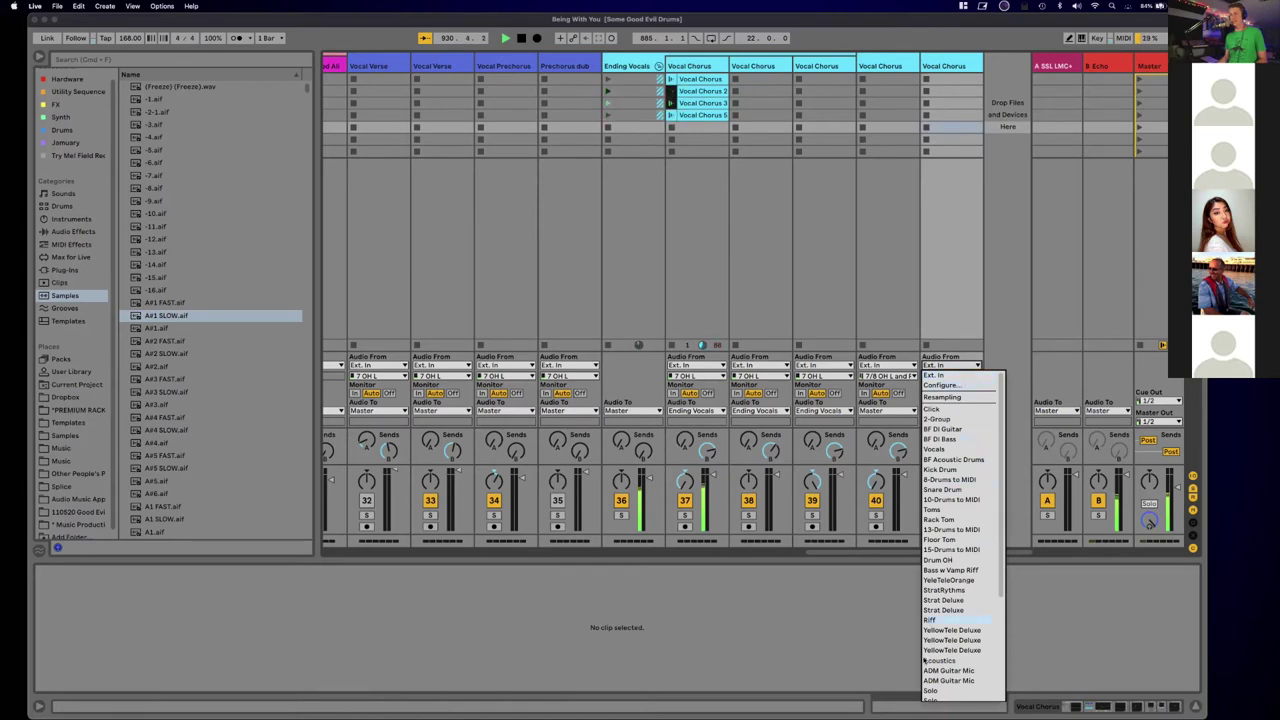
scroll(955, 610, "down", 5)
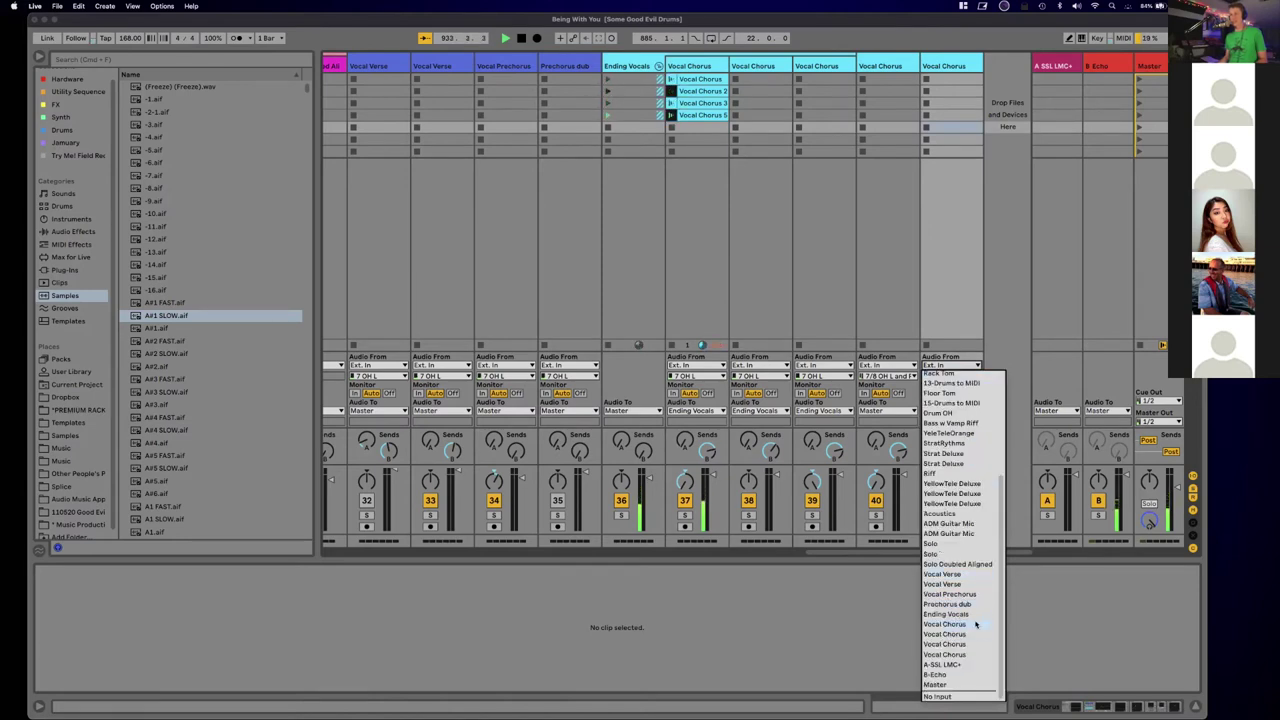
left_click(975, 624)
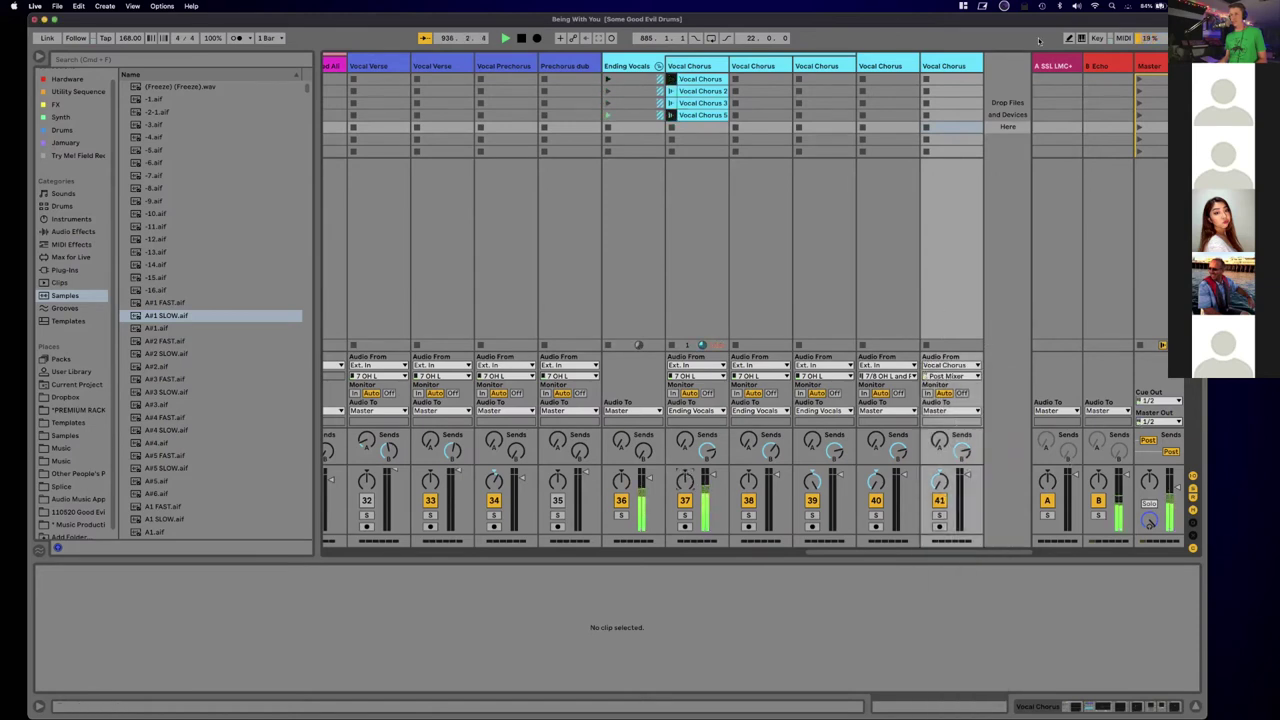
Step: Arm the last Vocal Chorus track, start recording into its first clip slot, and set its monitoring to Off
left_click(940, 527)
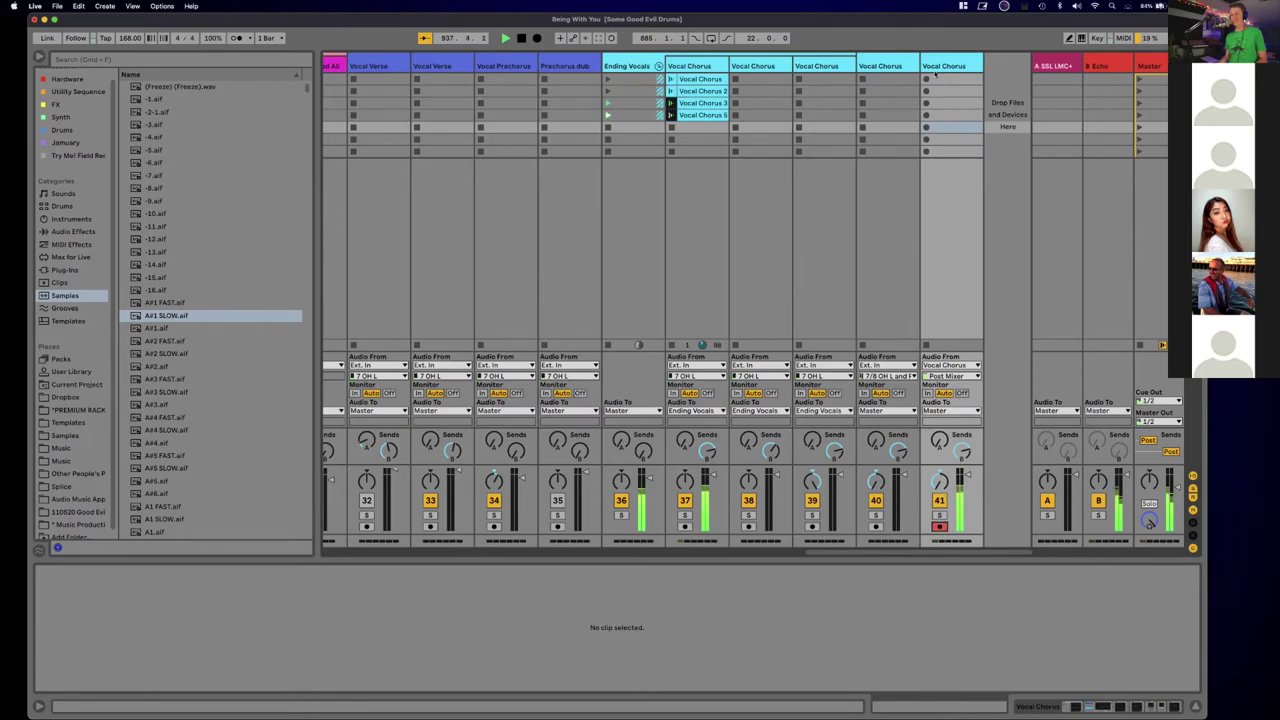
left_click(926, 80)
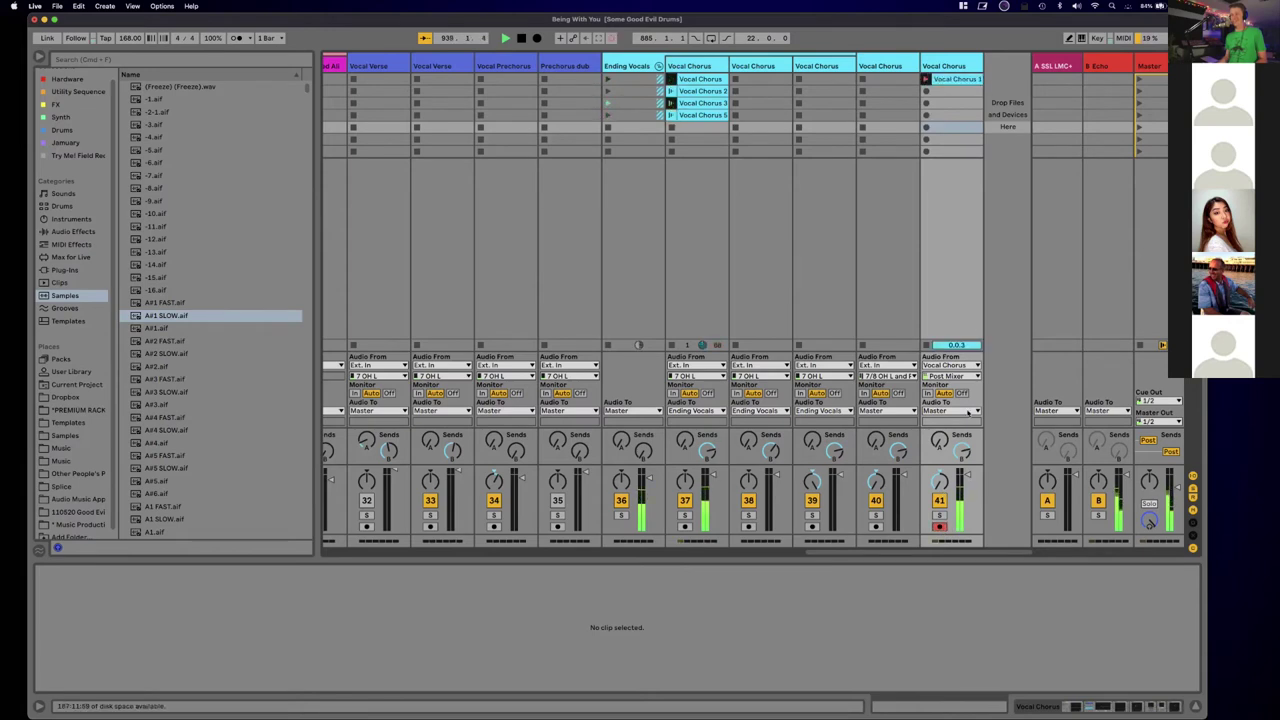
left_click(961, 393)
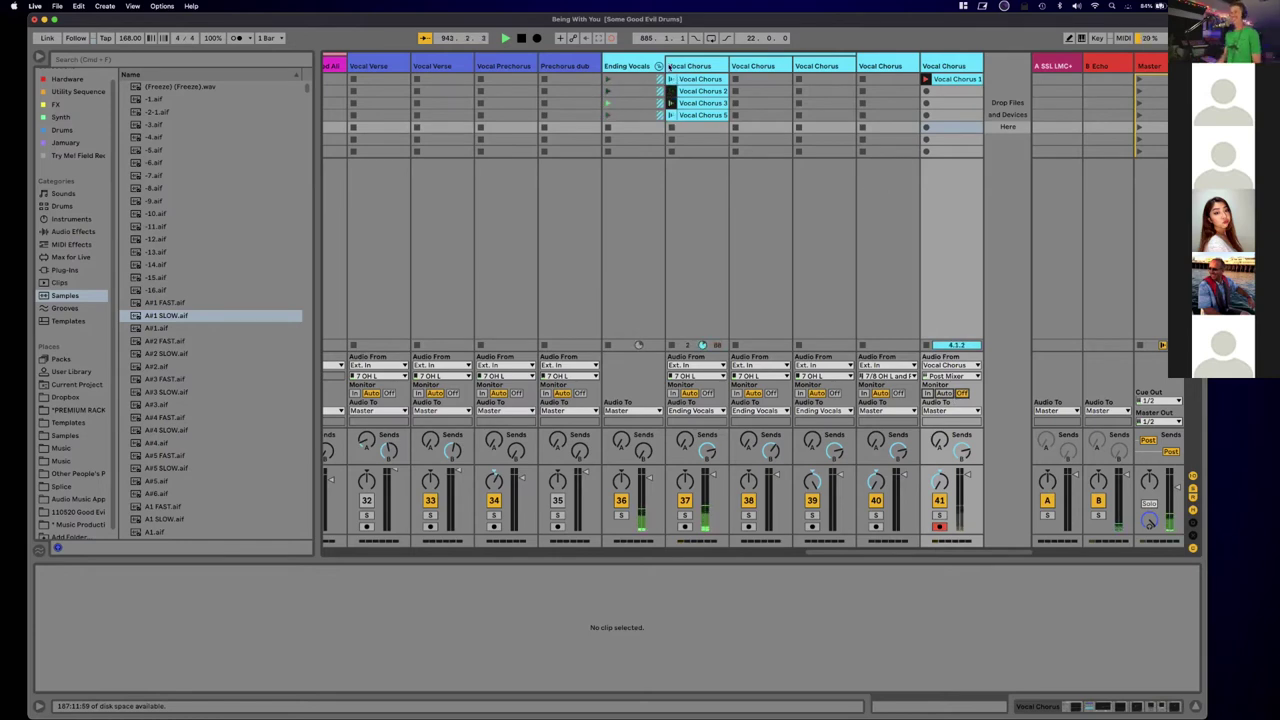
Step: During recording, transpose the Vocal Chorus 2 clip +12 semitones, the first Vocal Chorus clip -12, and the Vocal Chorus 5 clip +24
left_click(701, 78)
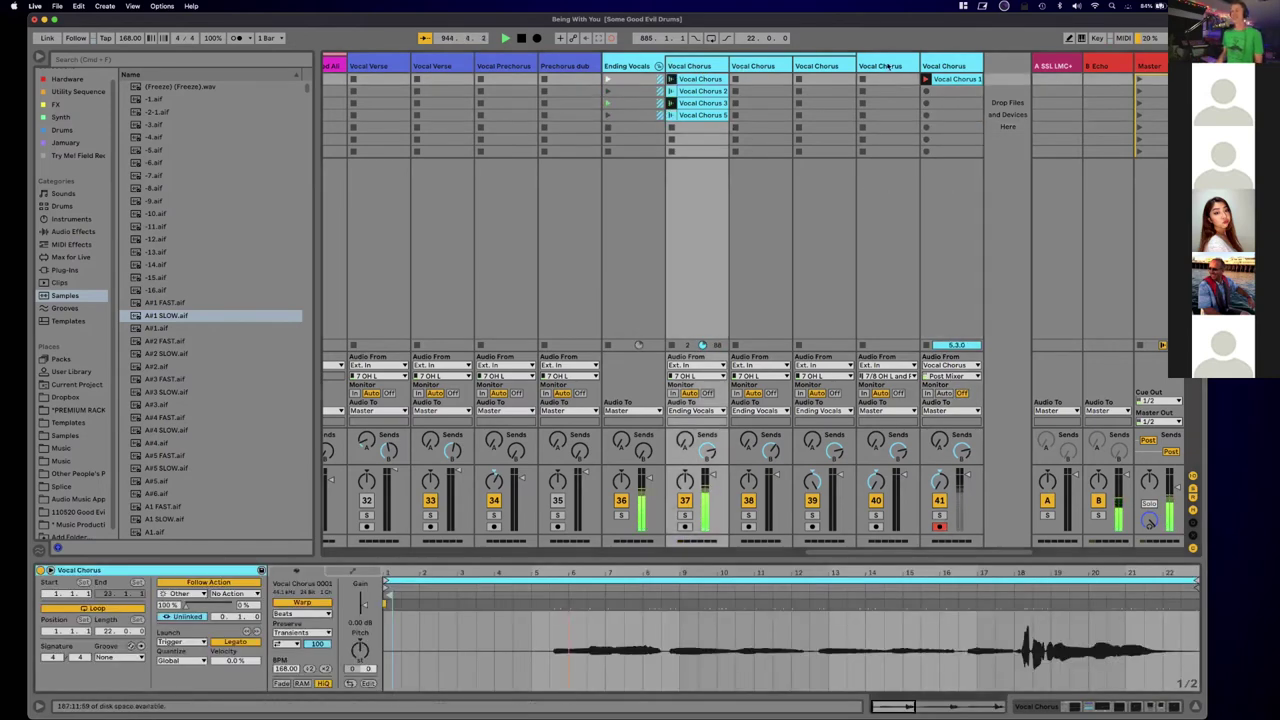
left_click(960, 79)
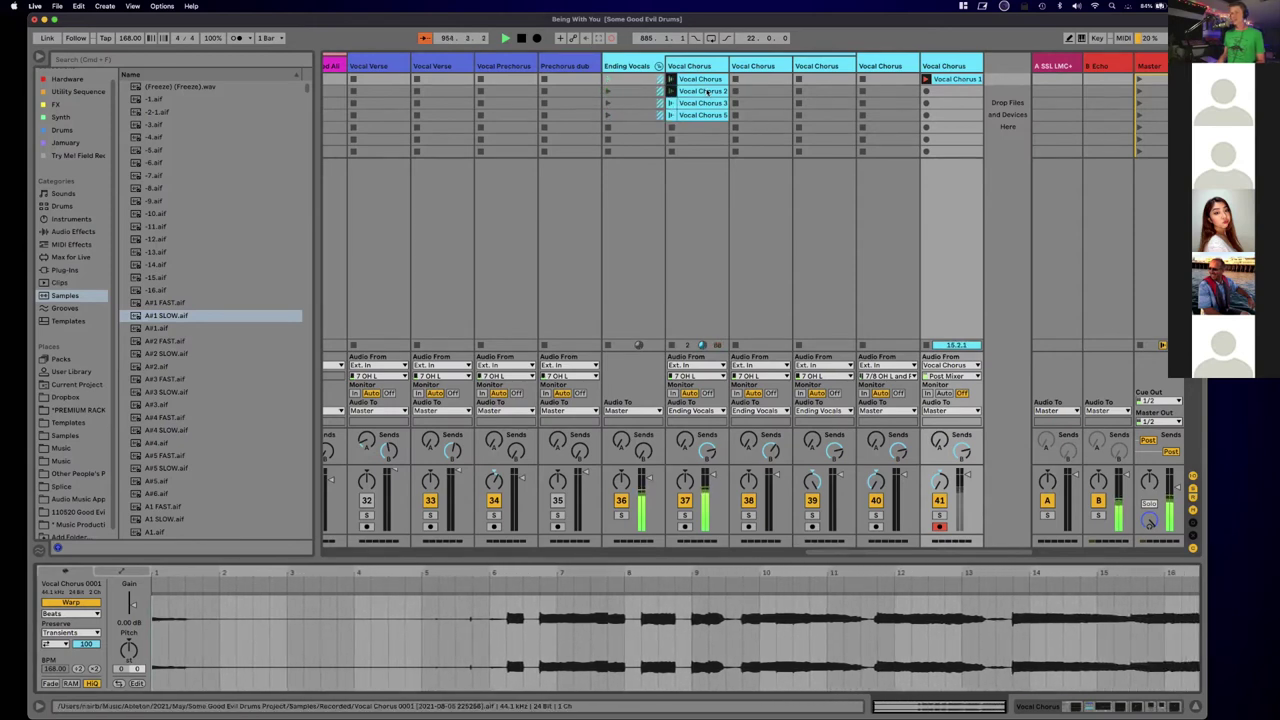
left_click(705, 91)
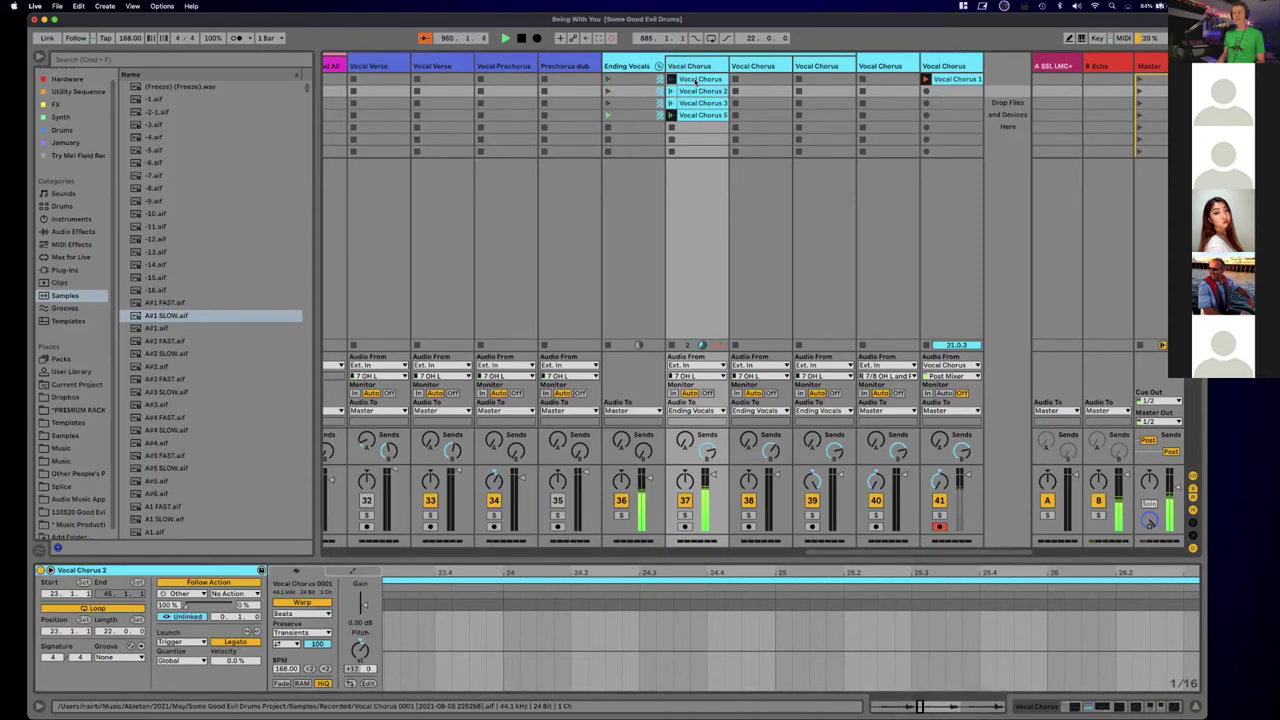
left_click(697, 79)
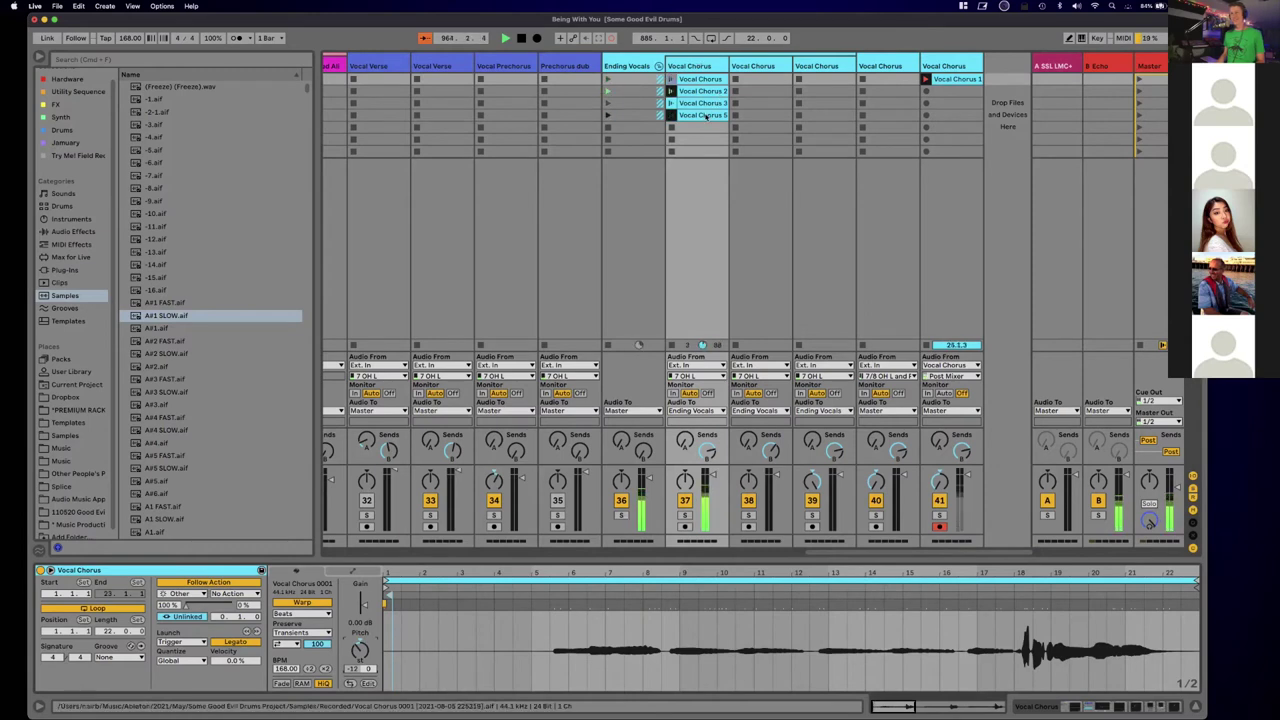
left_click(706, 116)
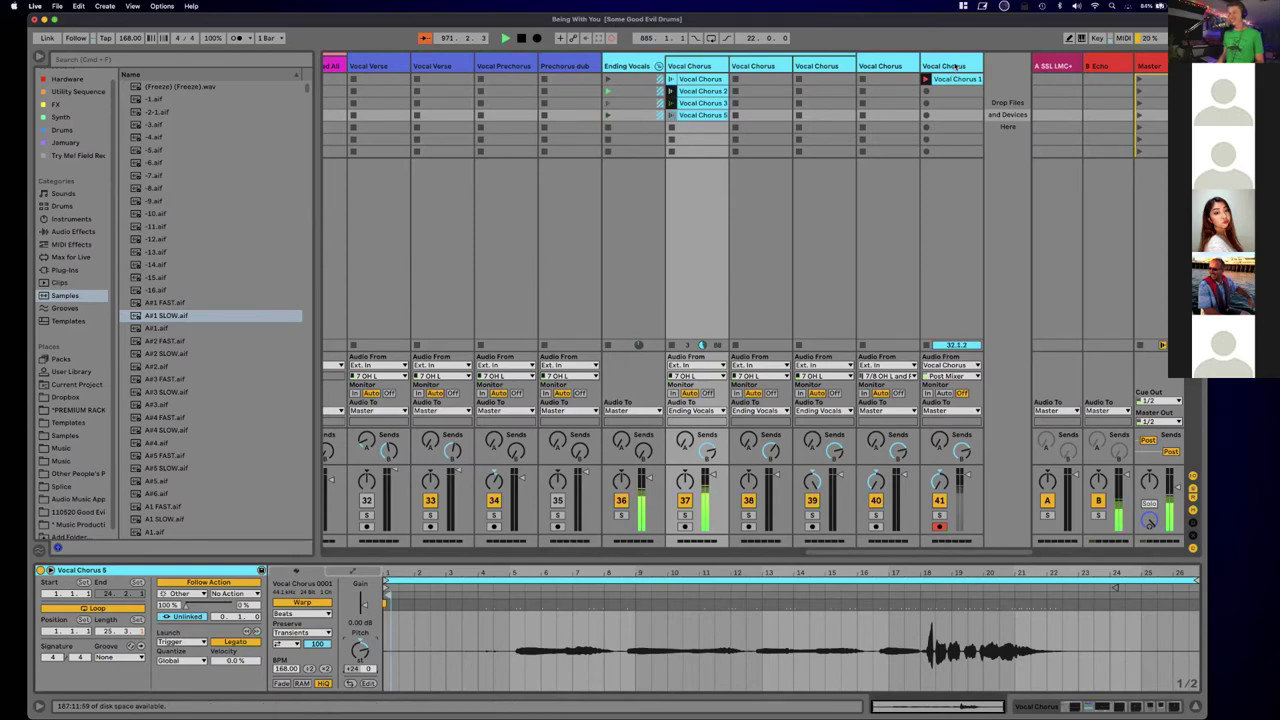
Step: Find Beat Repeat in the browser and add it to the first Vocal Chorus track between its Compressors, keeping the recording running
double_click(712, 66)
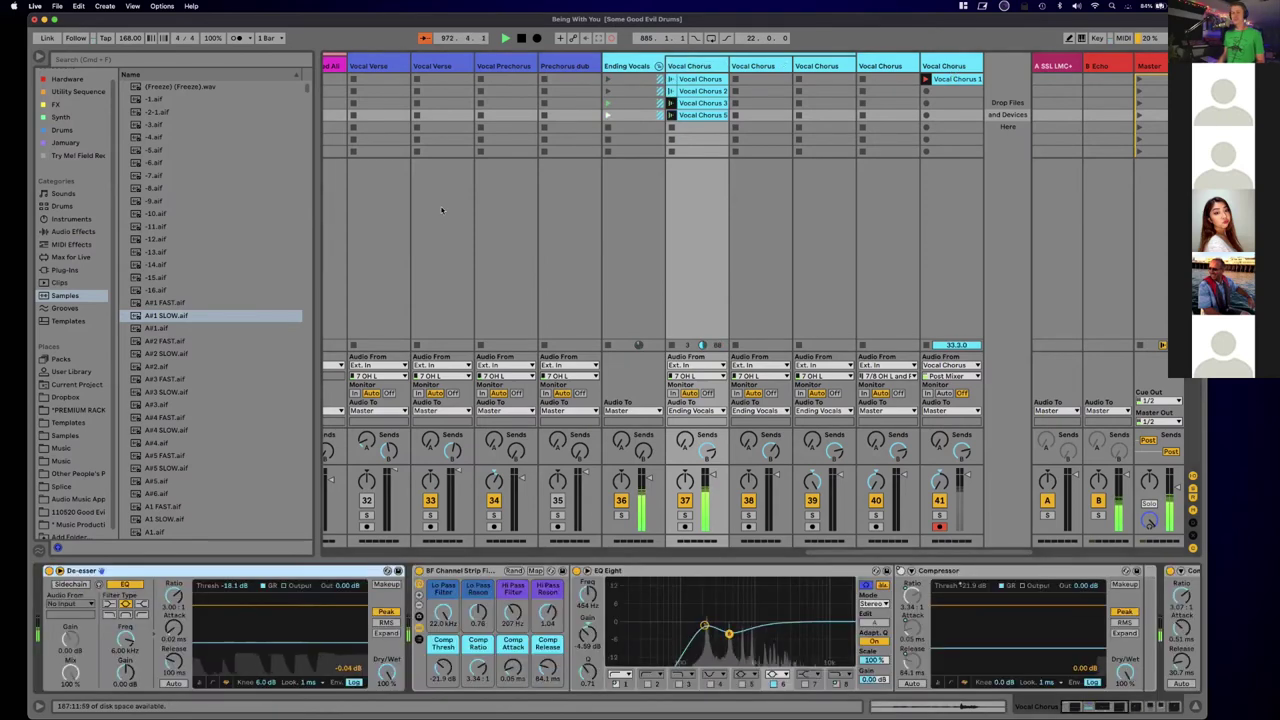
key("super+f")
type("beat")
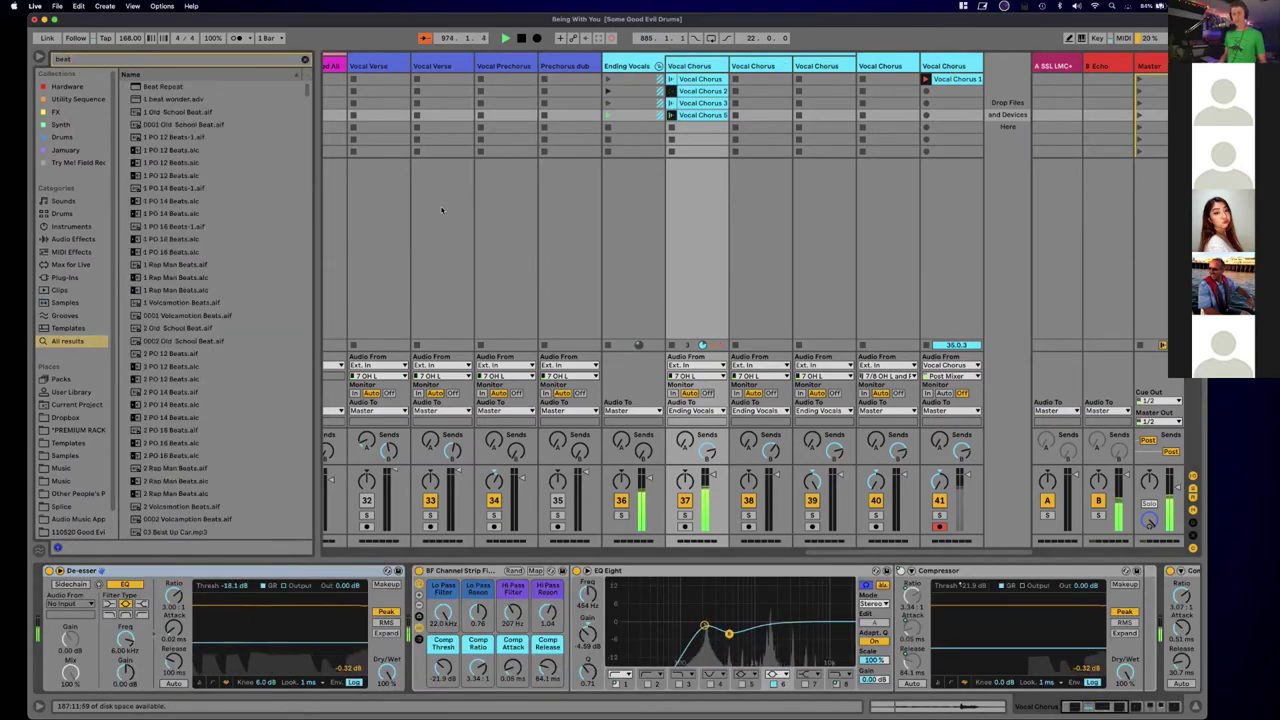
left_click(160, 87)
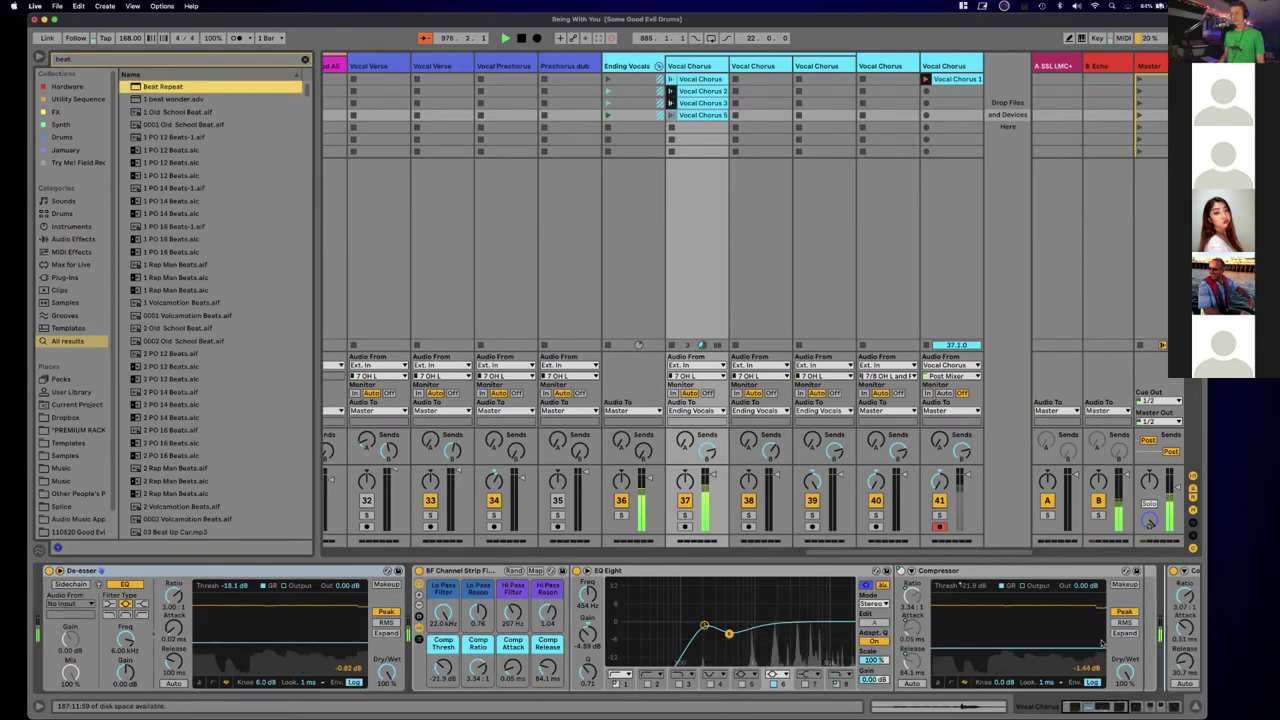
key("Return")
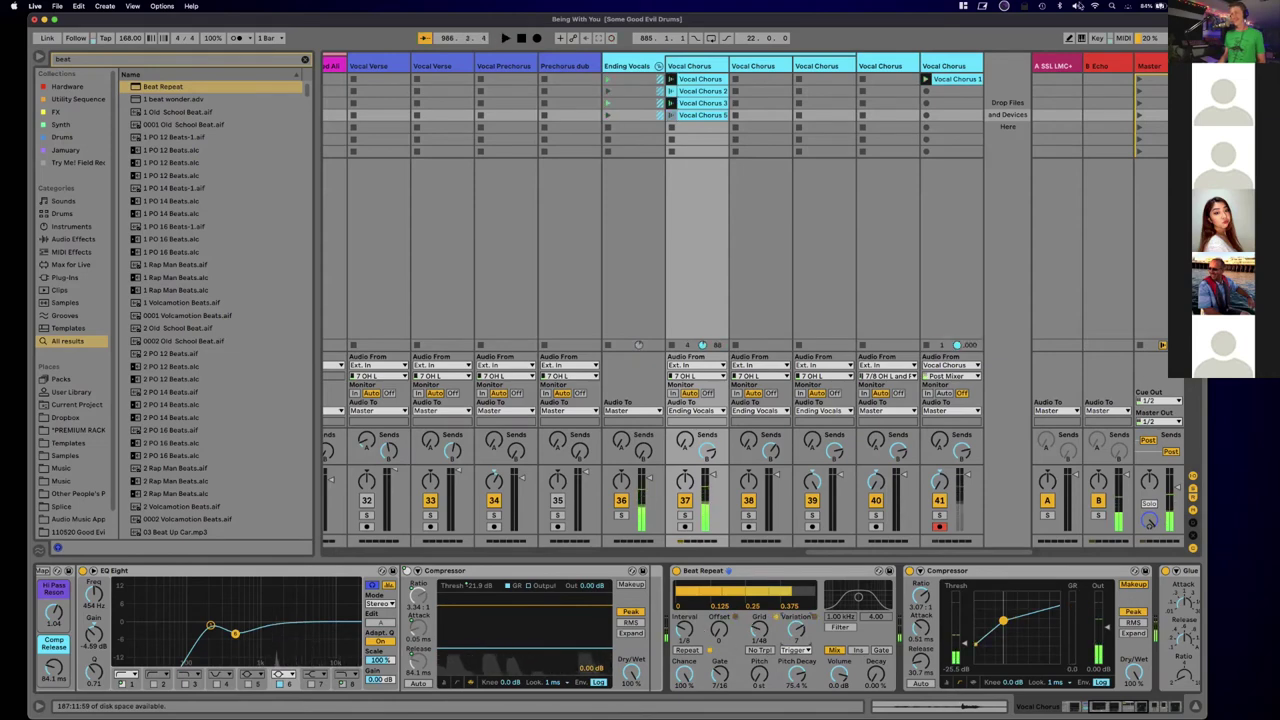
Step: Open the recorded Vocal Chorus 1 clip and audition its final section from around bar 43, ending with playback stopped
key("shift+Tab")
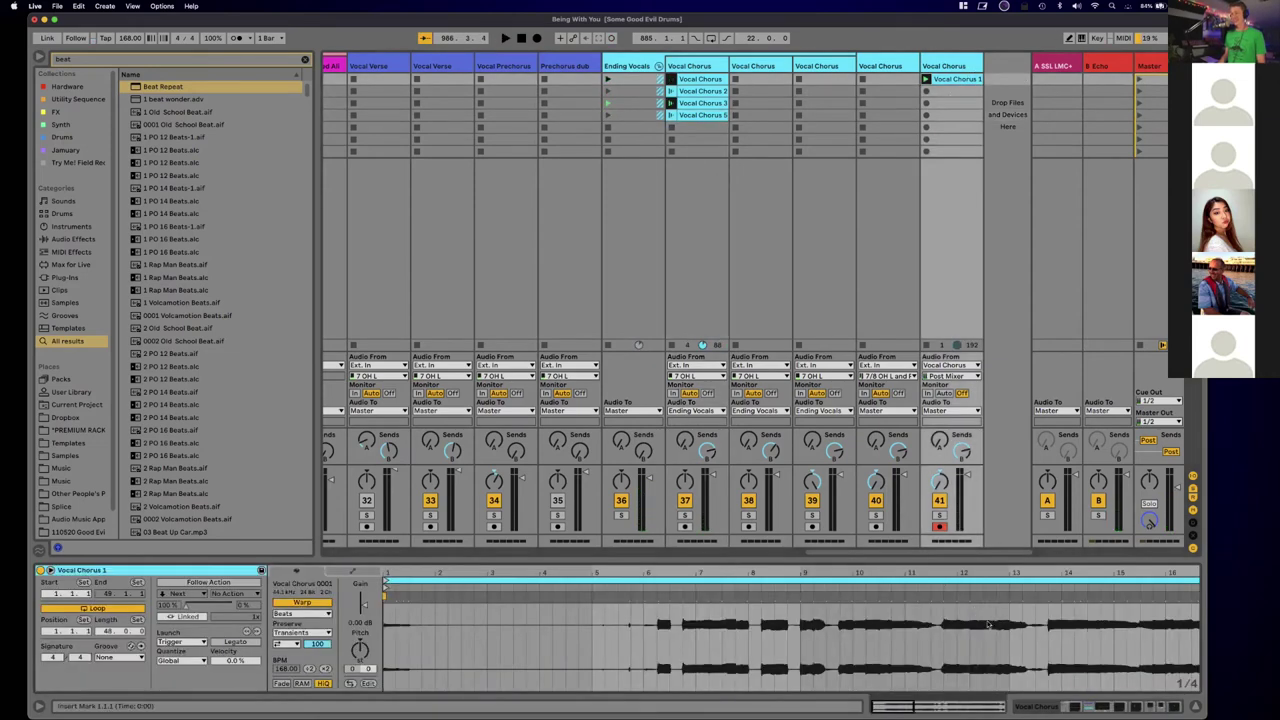
scroll(975, 610, "right", 15)
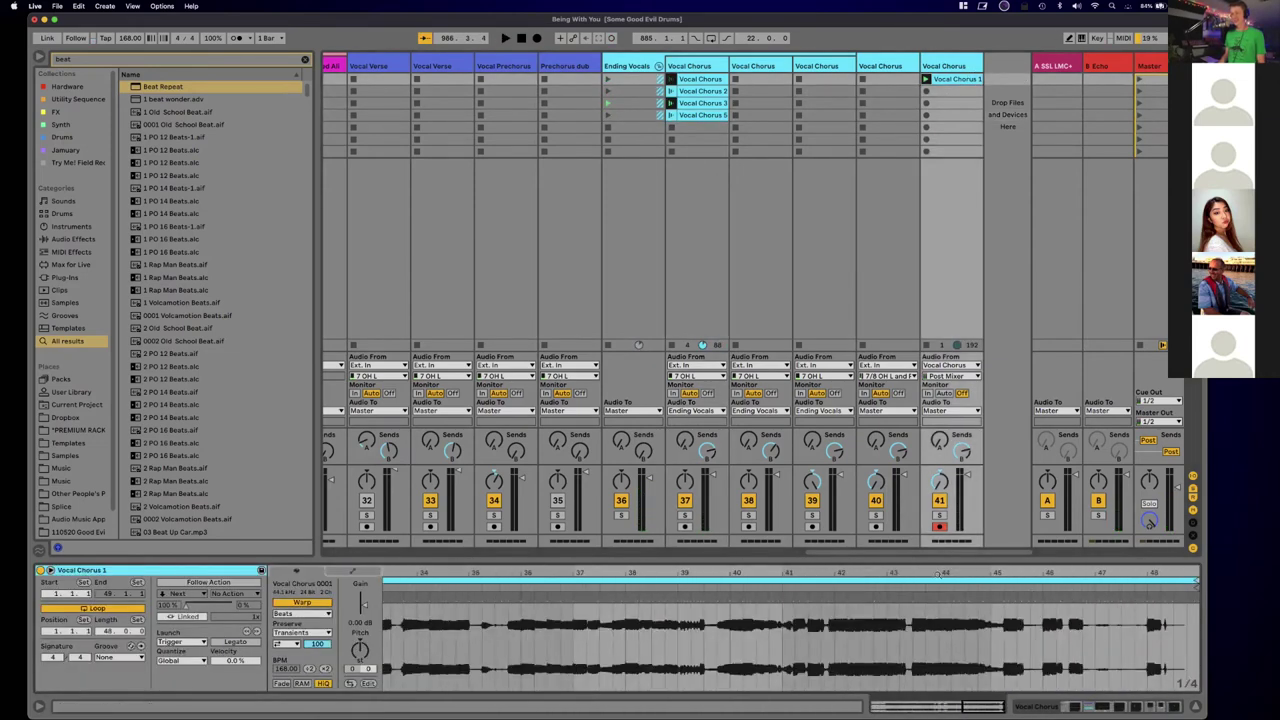
left_click(941, 584)
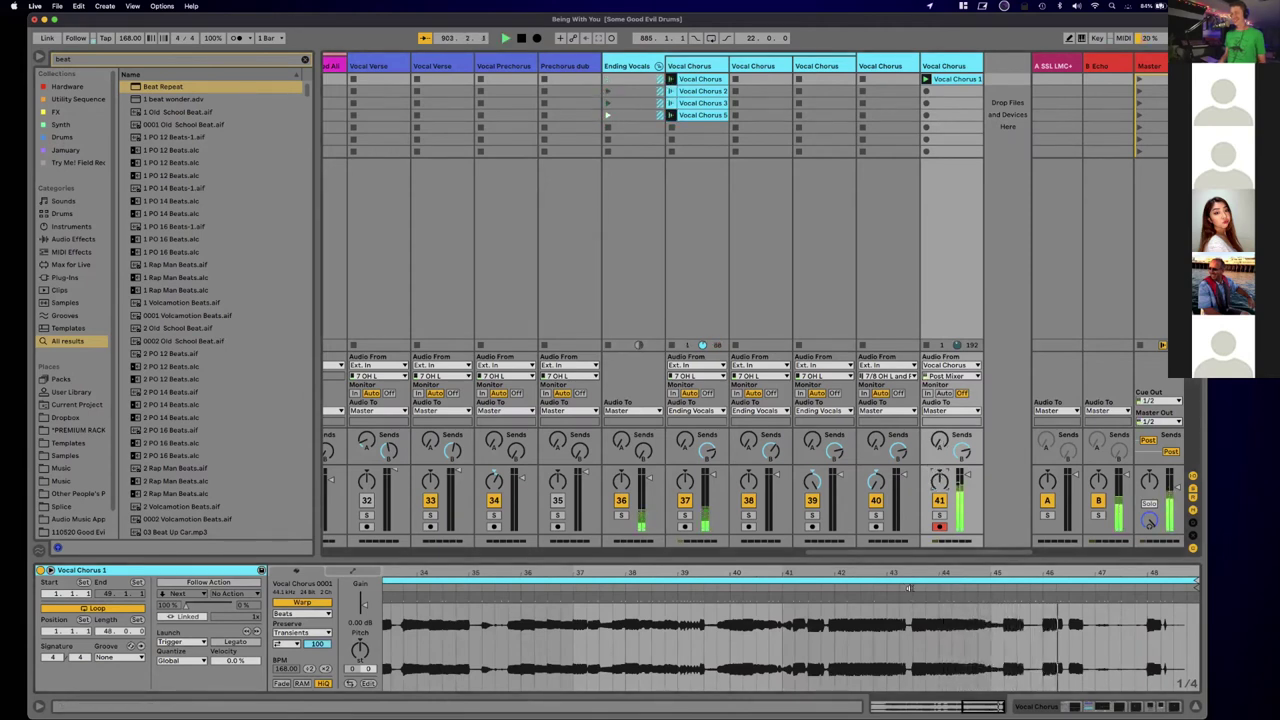
left_click(916, 586)
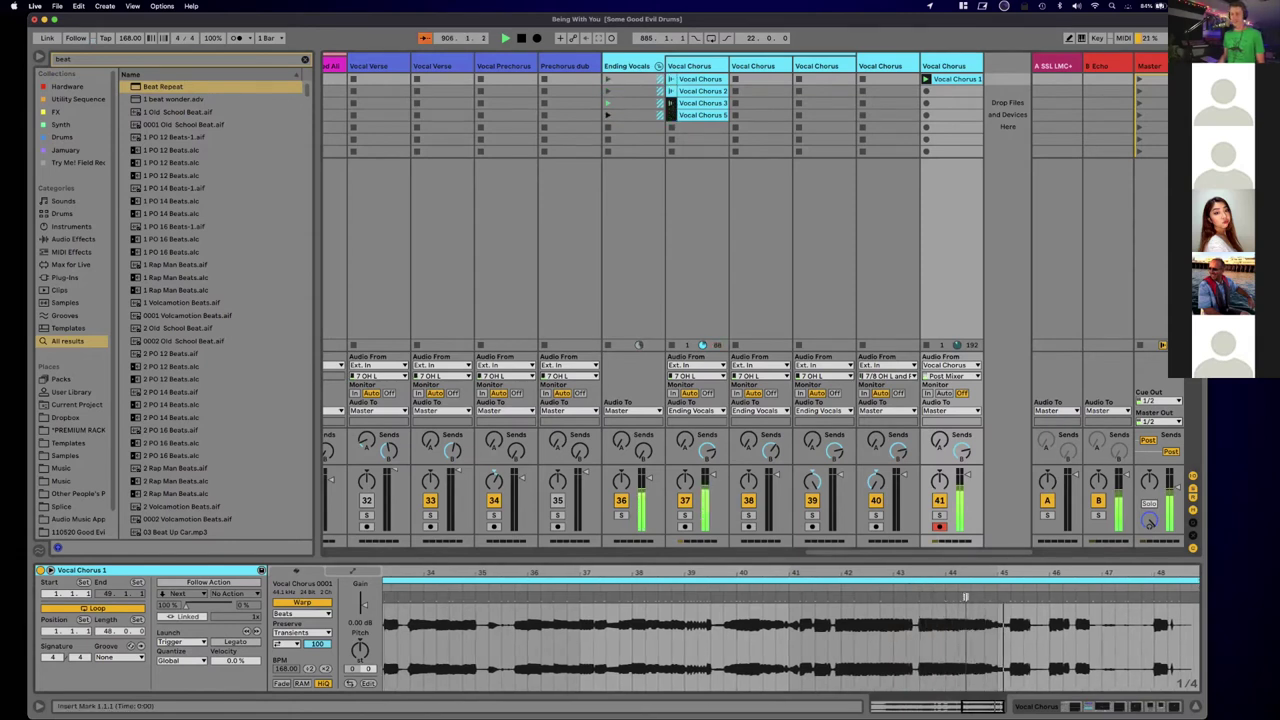
key("space")
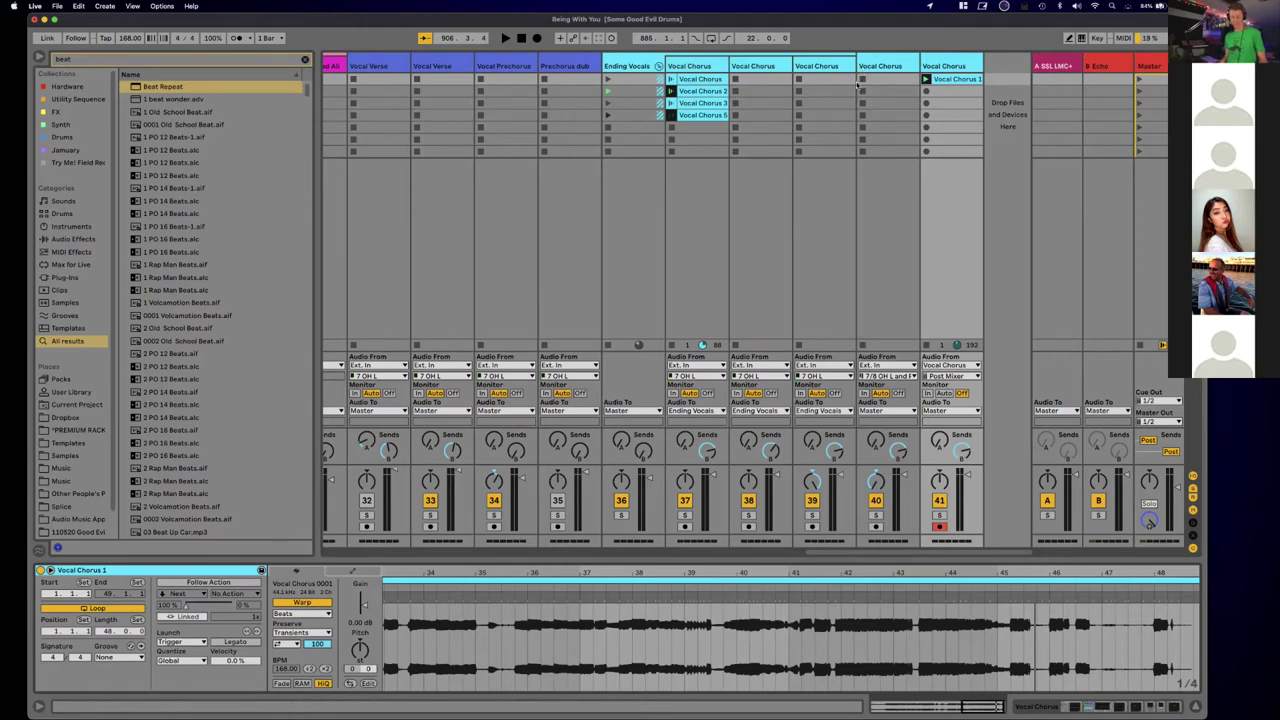
Step: Switch to Arrangement View and save the Live Set under the new name Being With You expoeriment
key("Tab")
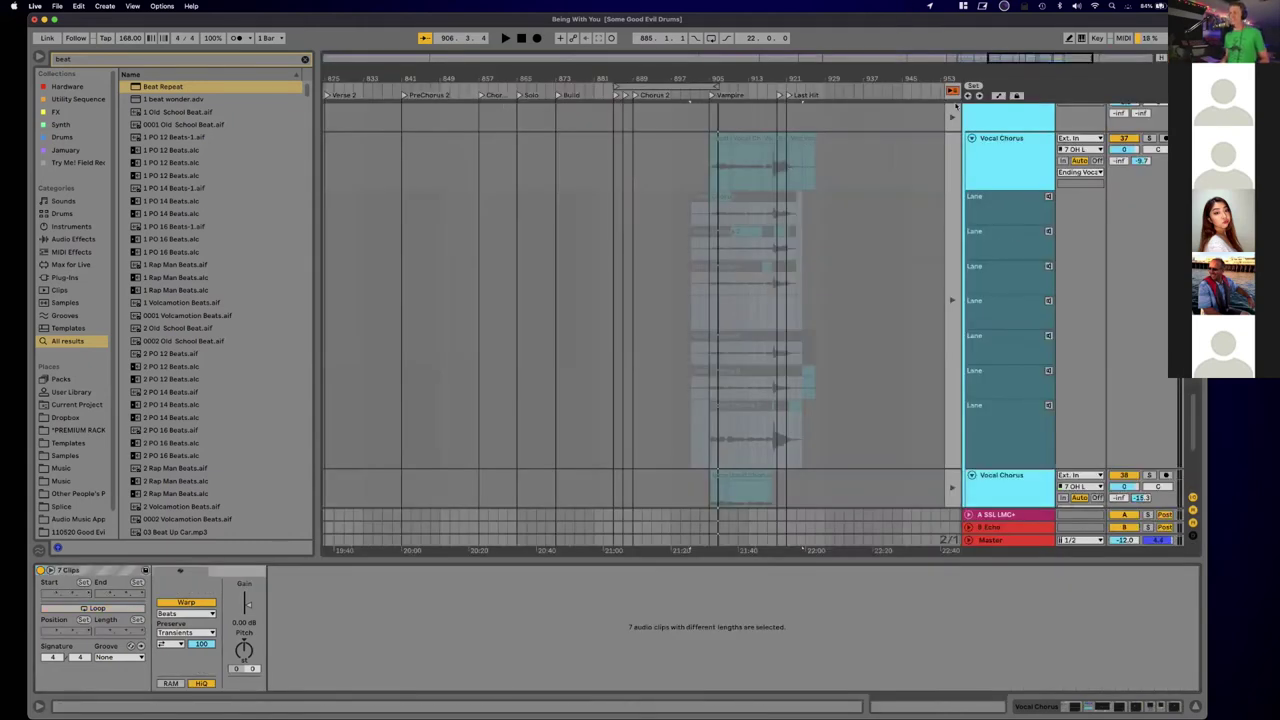
scroll(777, 251, "up", 7)
scroll(778, 251, "left", 6)
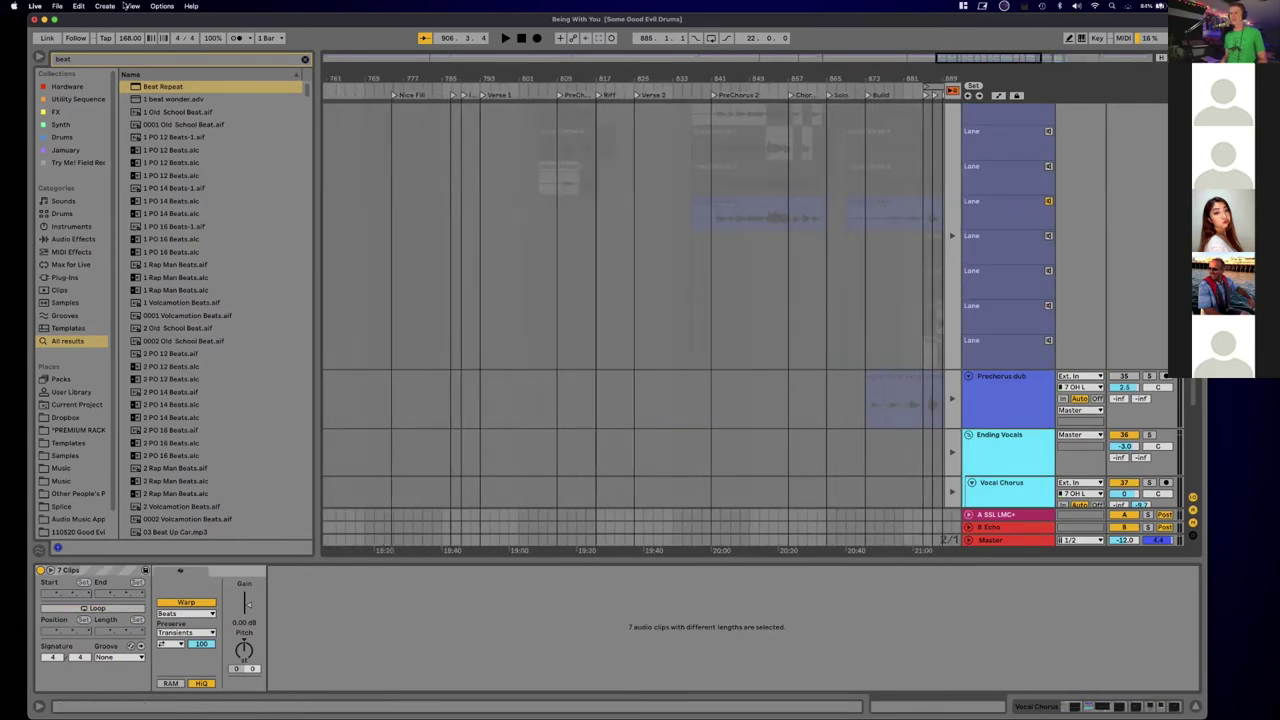
left_click(55, 6)
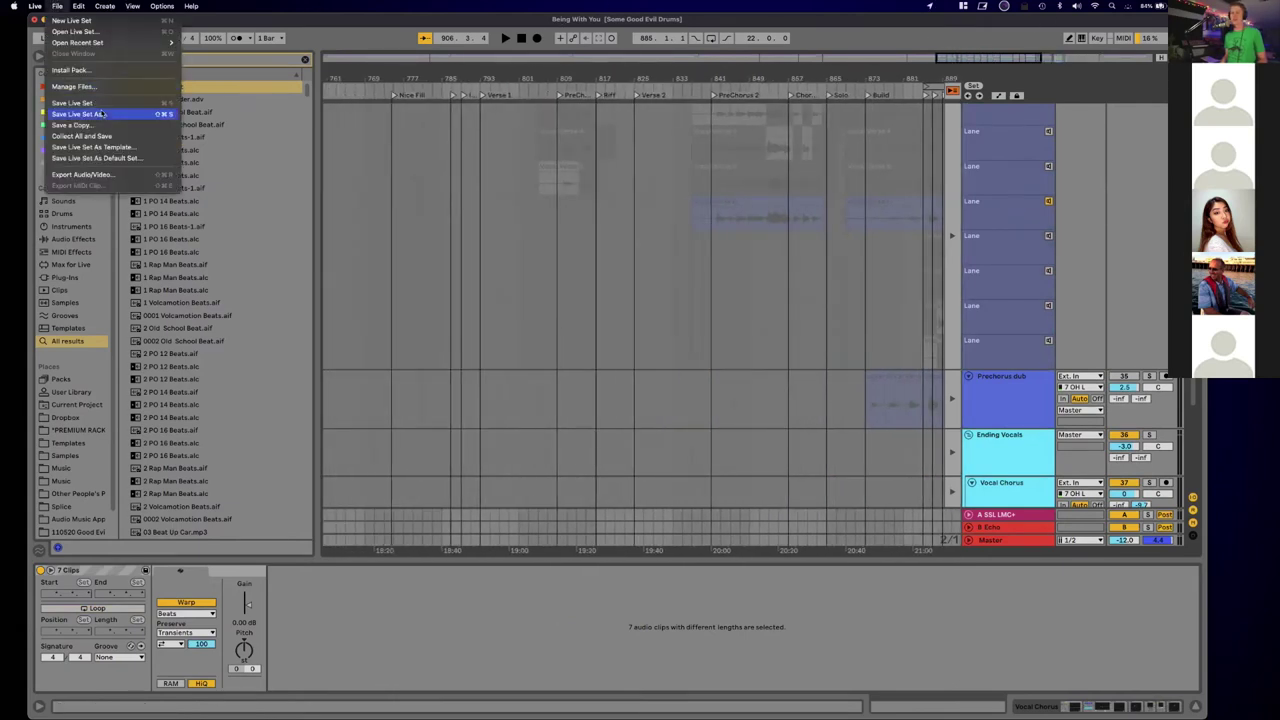
left_click(549, 28)
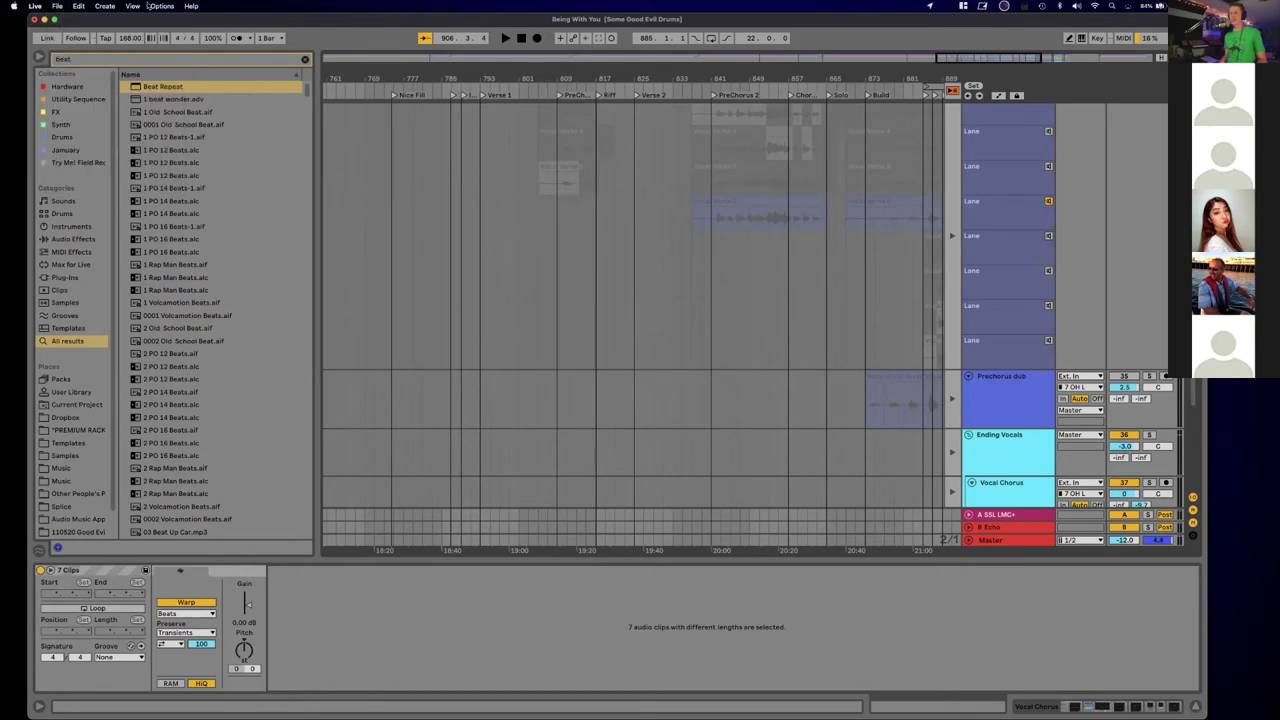
left_click(77, 6)
mouse_move(57, 6)
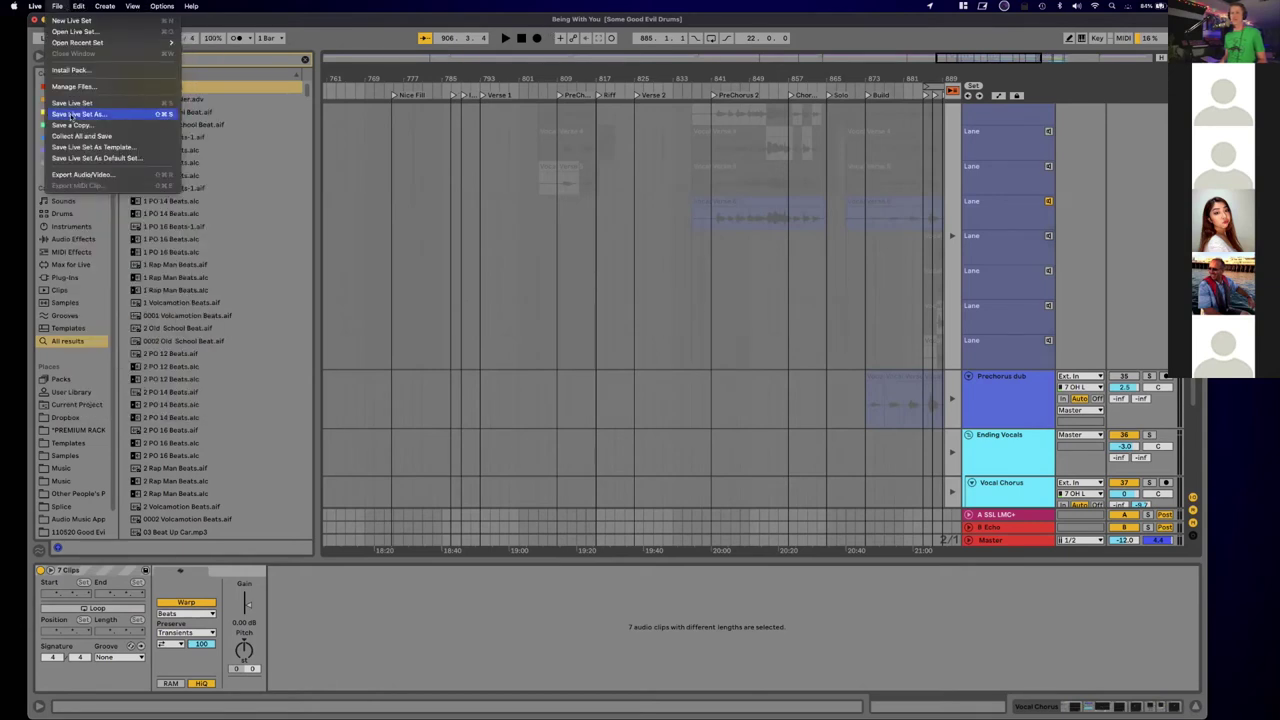
left_click(71, 116)
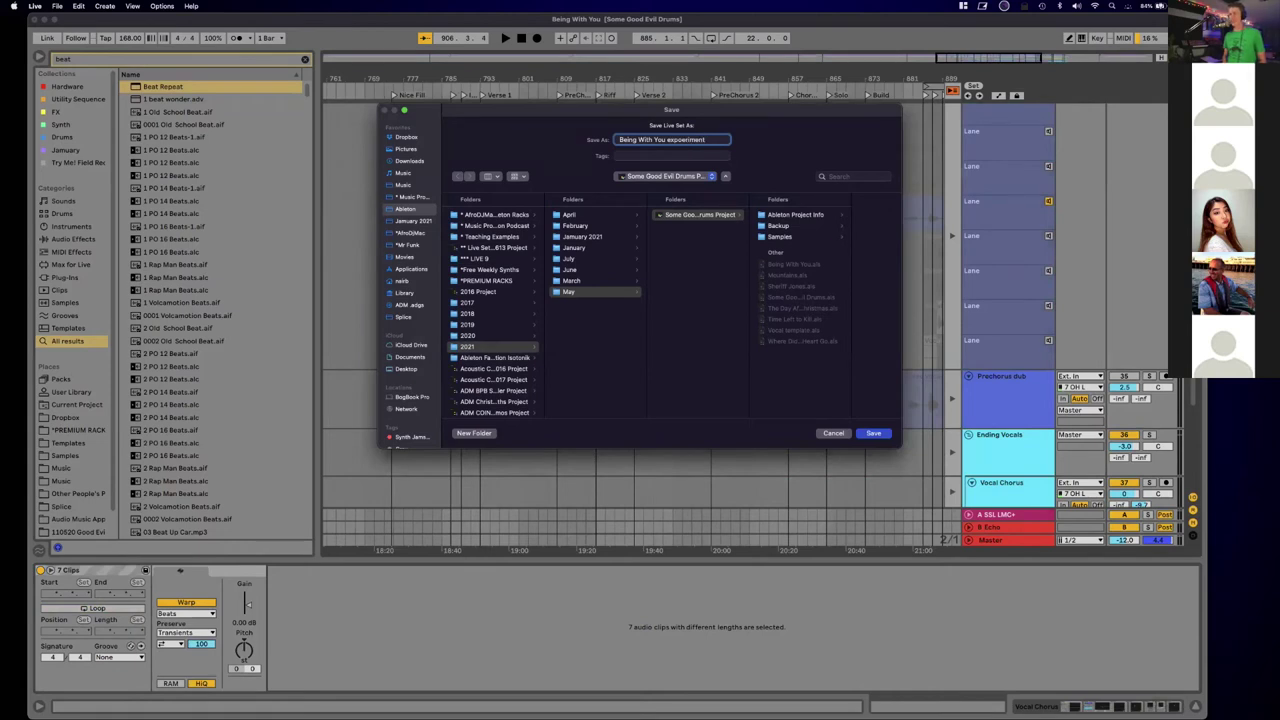
key("Return")
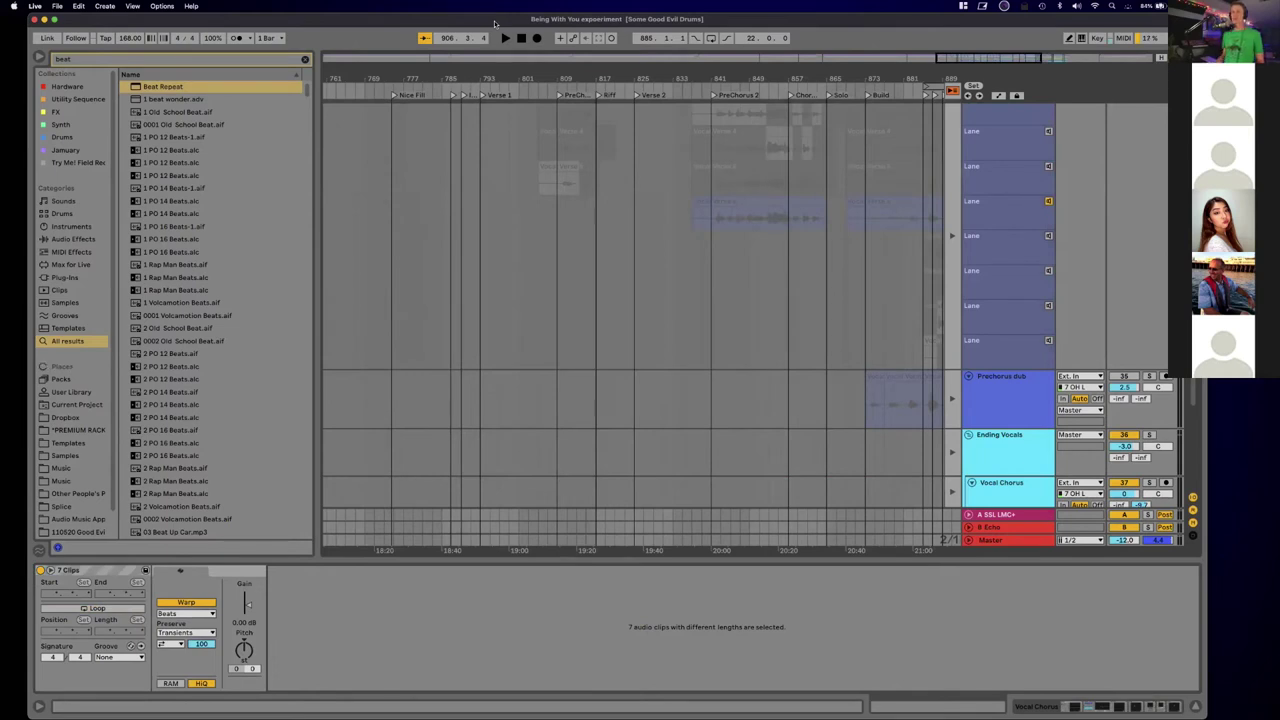
Step: Turn off auditioning of the highlighted Vocal Prechorus take lane and return all tracks to arrangement playback
left_click(1048, 206)
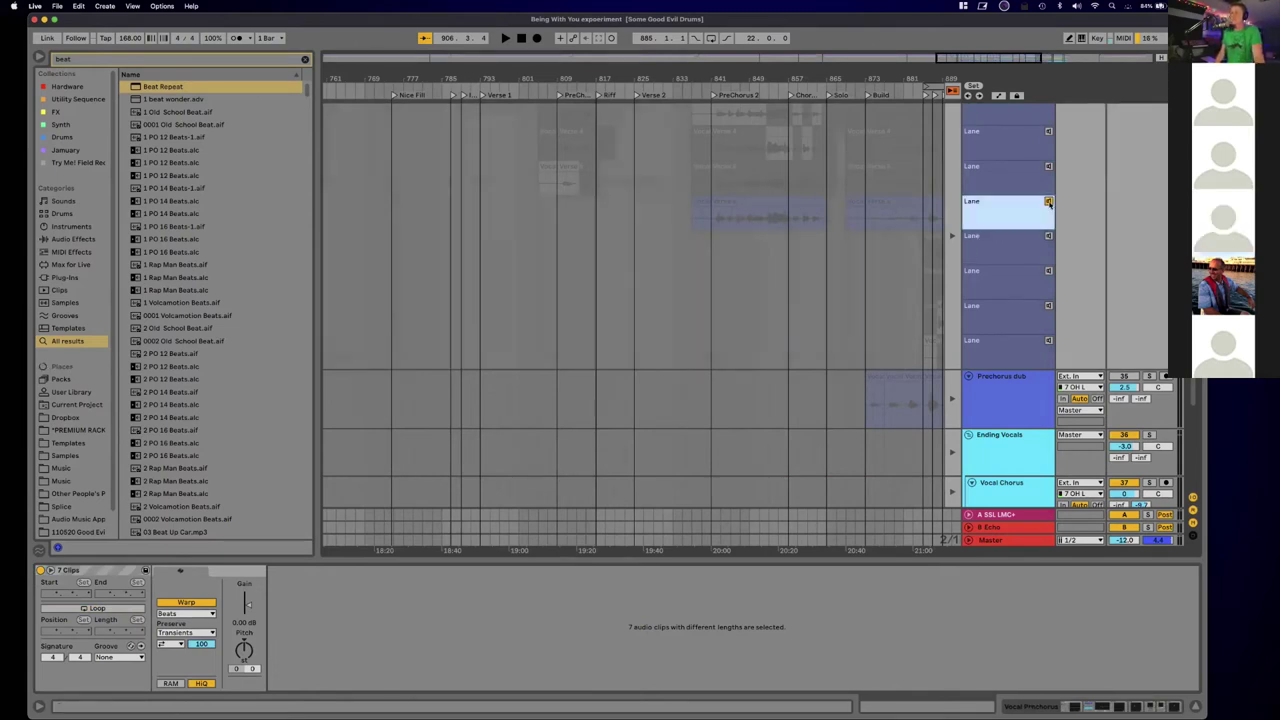
left_click(955, 90)
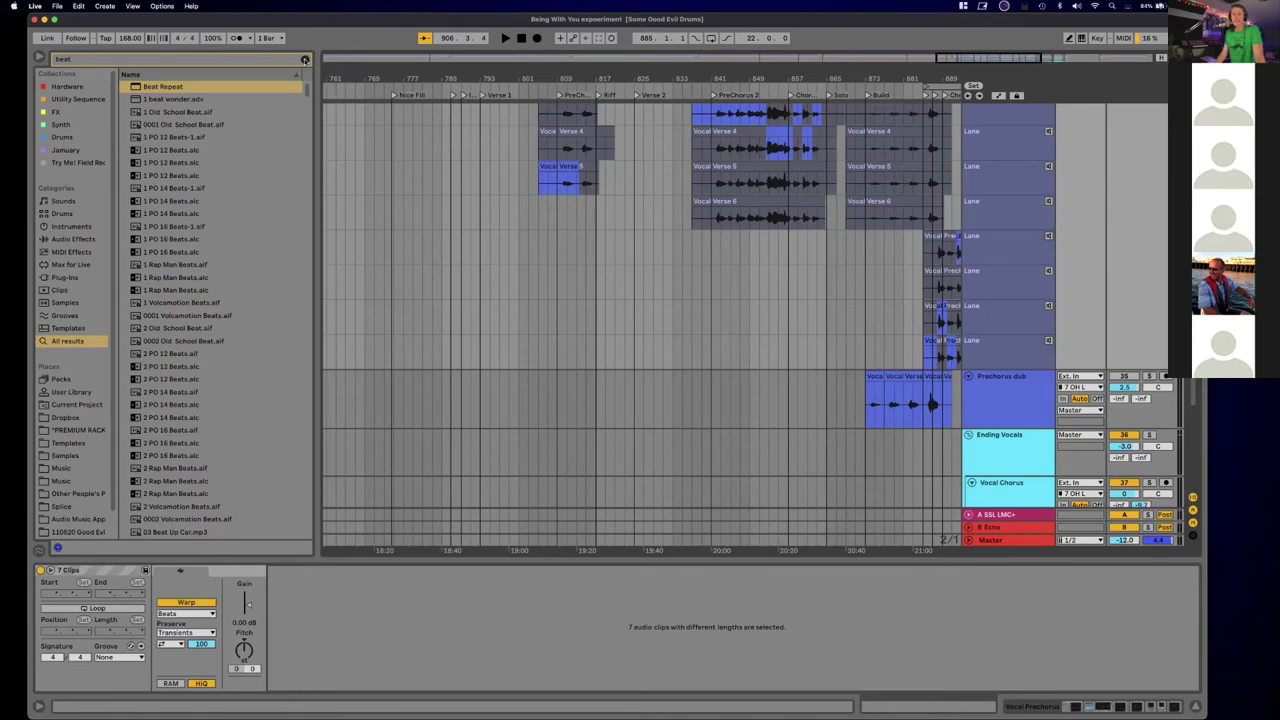
Step: Clear the browser search and open the ** Live Set Push 040613 Project inside the Music location's Ableton folder
left_click(305, 60)
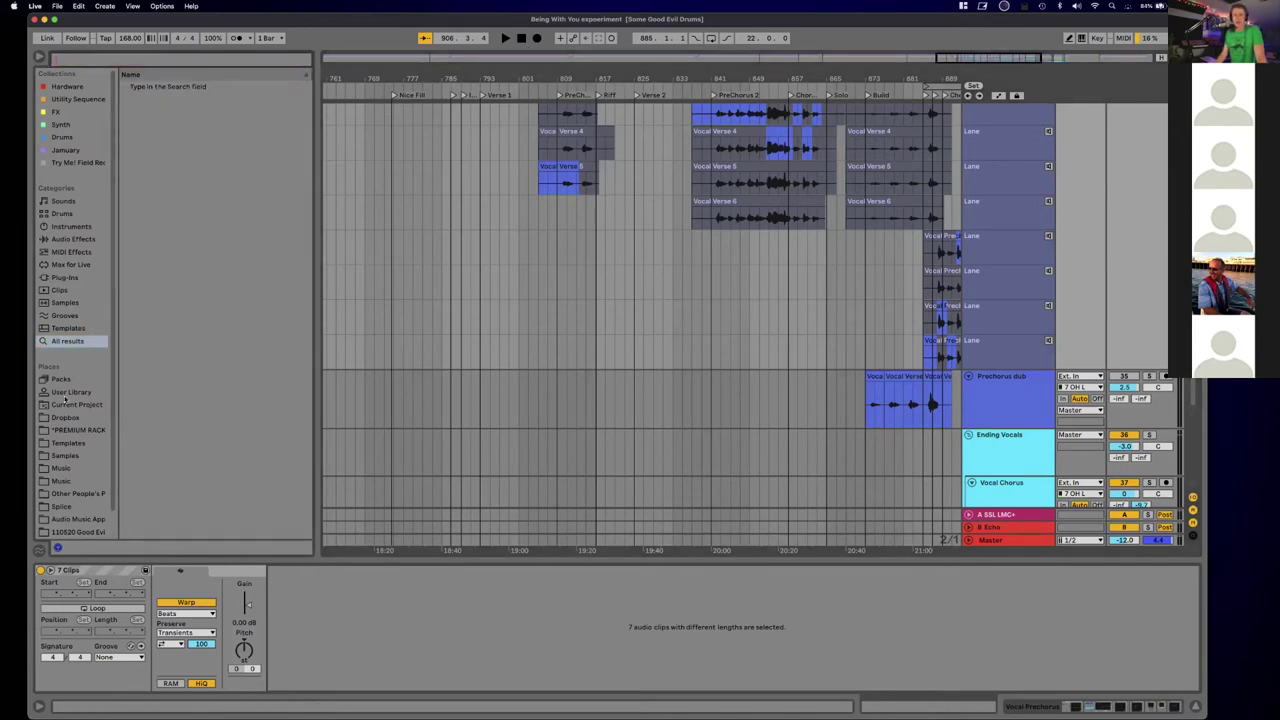
left_click(61, 469)
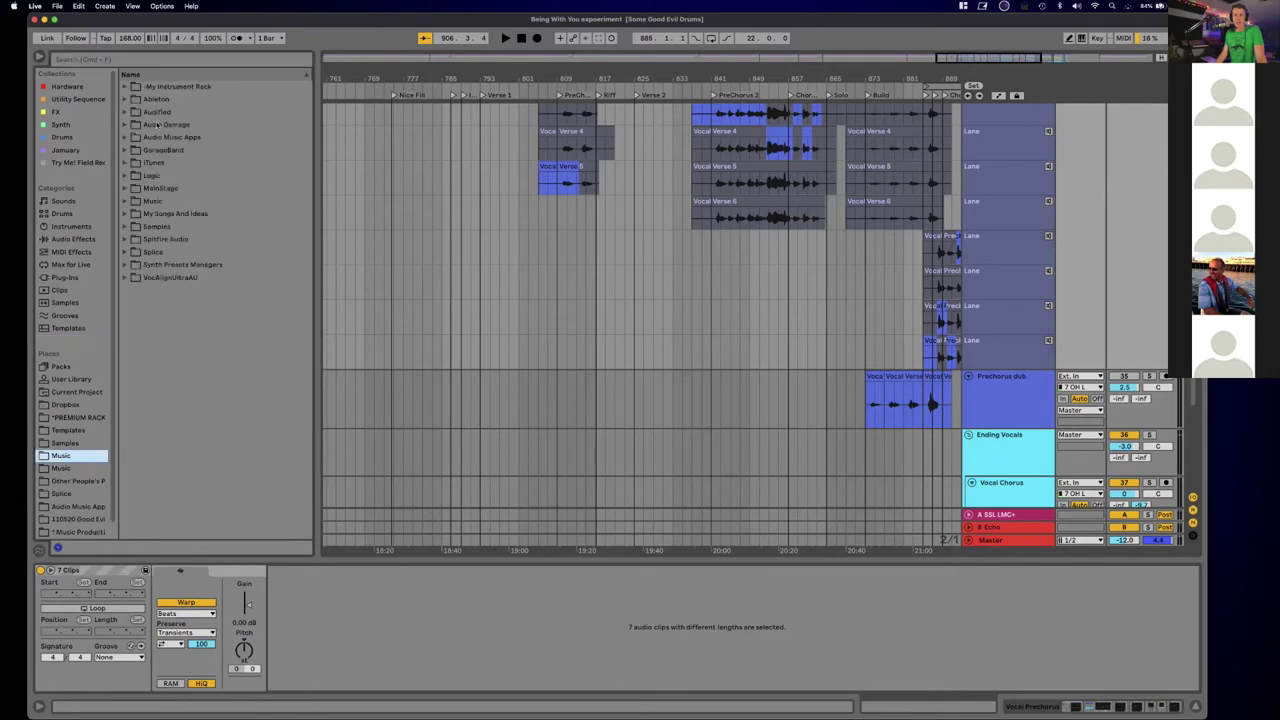
left_click(125, 100)
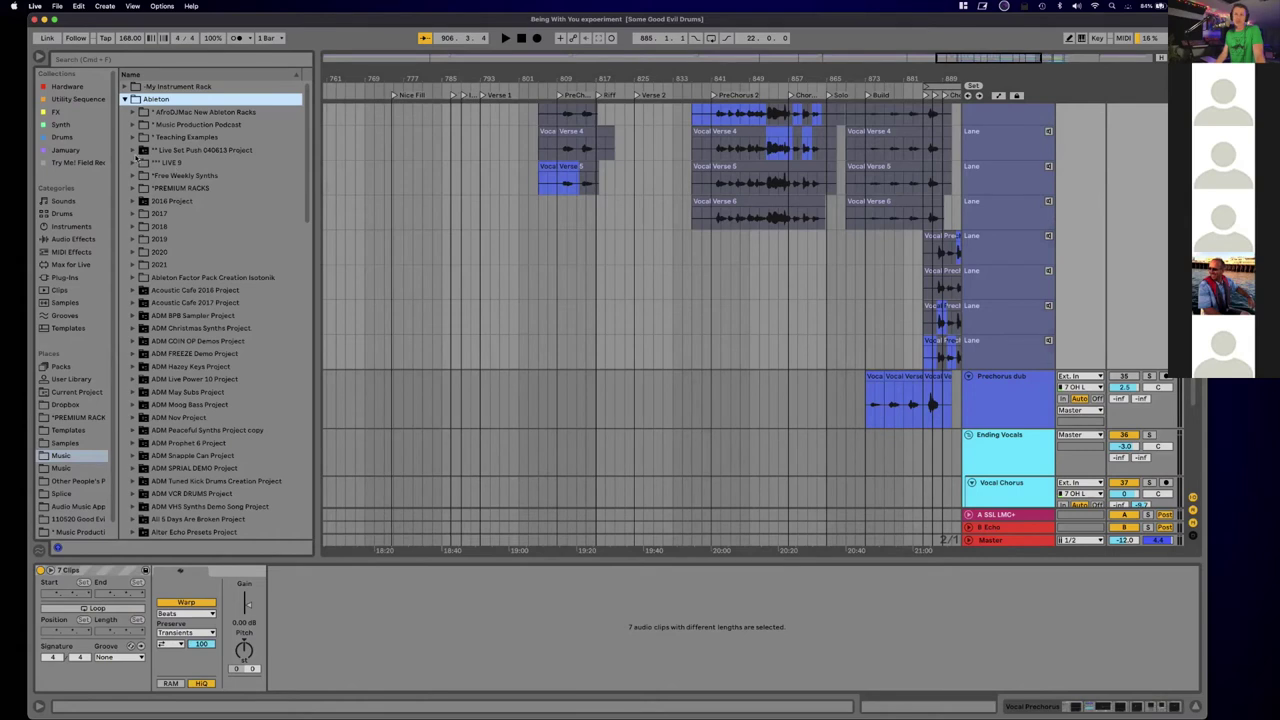
left_click(133, 150)
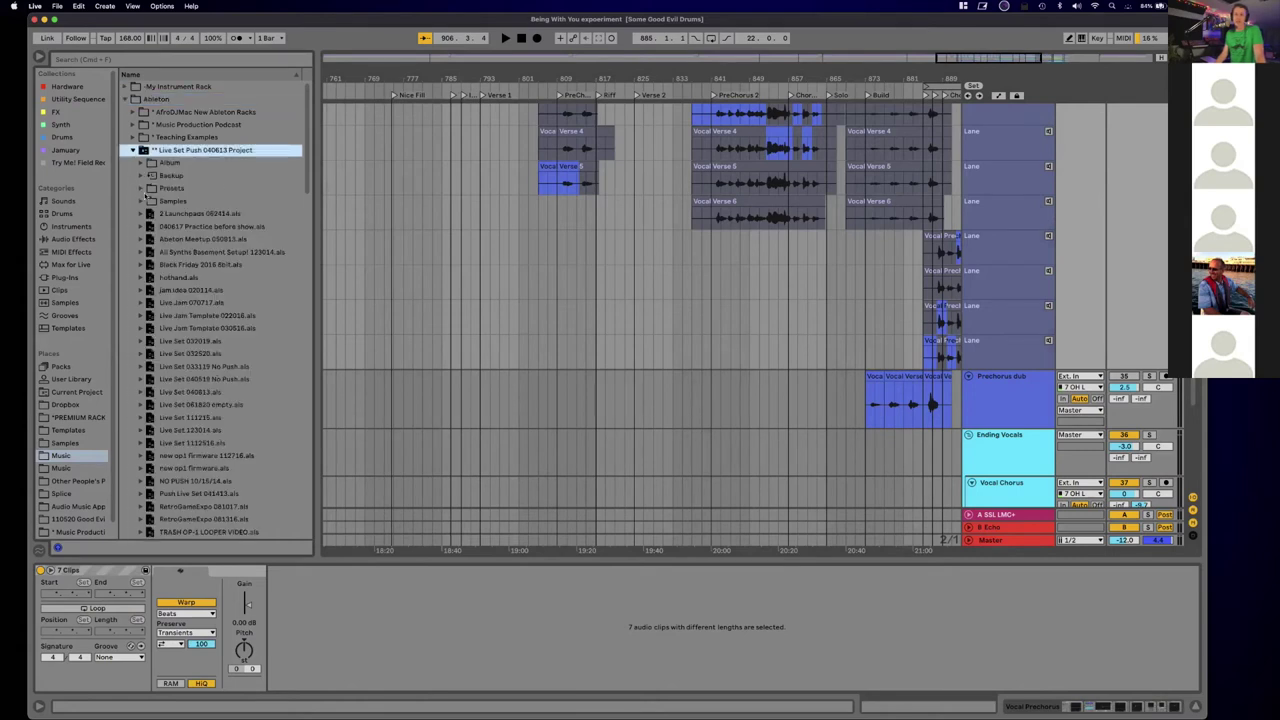
scroll(162, 240, "down", 4)
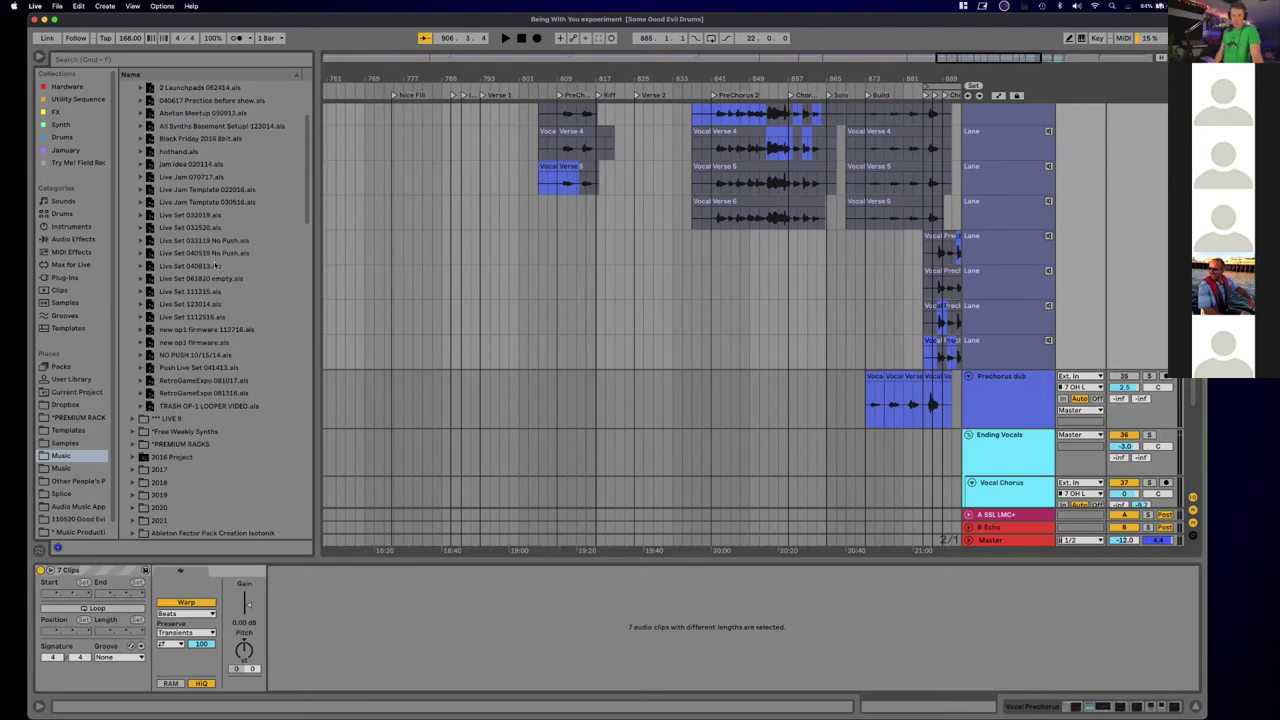
scroll(202, 172, "up", 3)
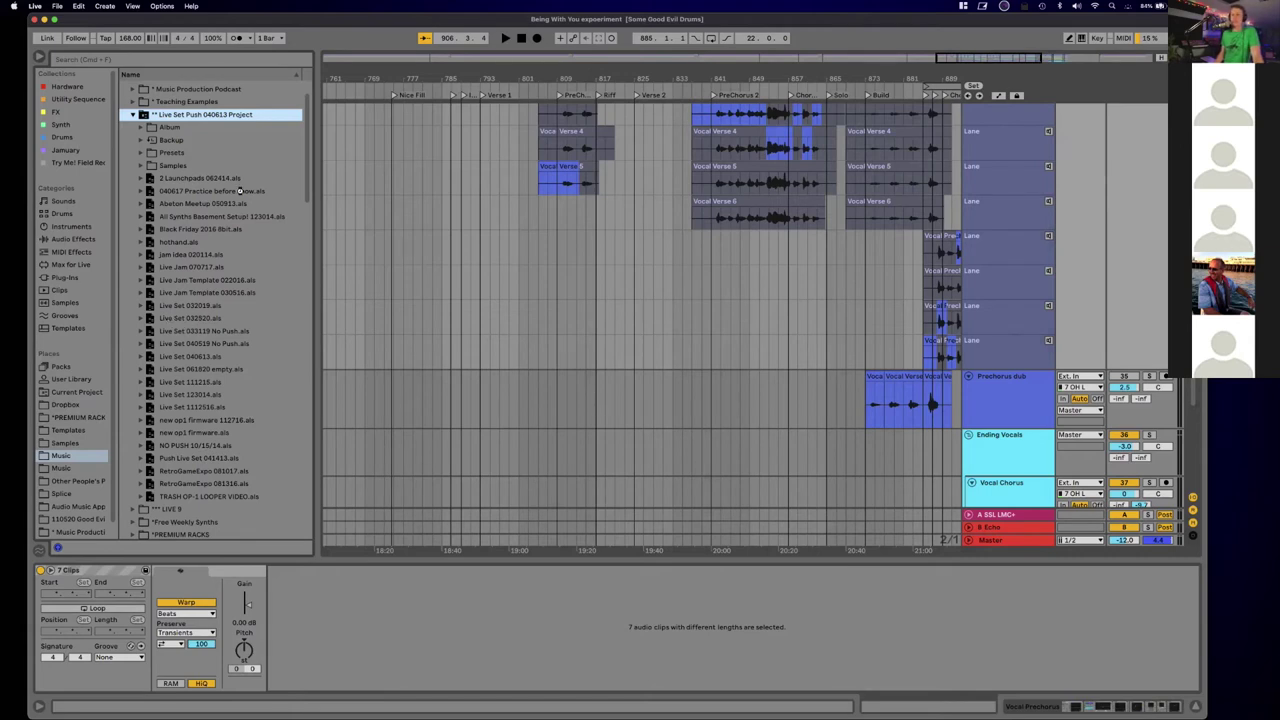
Step: Import the Mic FX track from the LiveInstrum. group of Live Set 032520.als into the Ending Vocals group, above Vocal Chorus
left_click(190, 318)
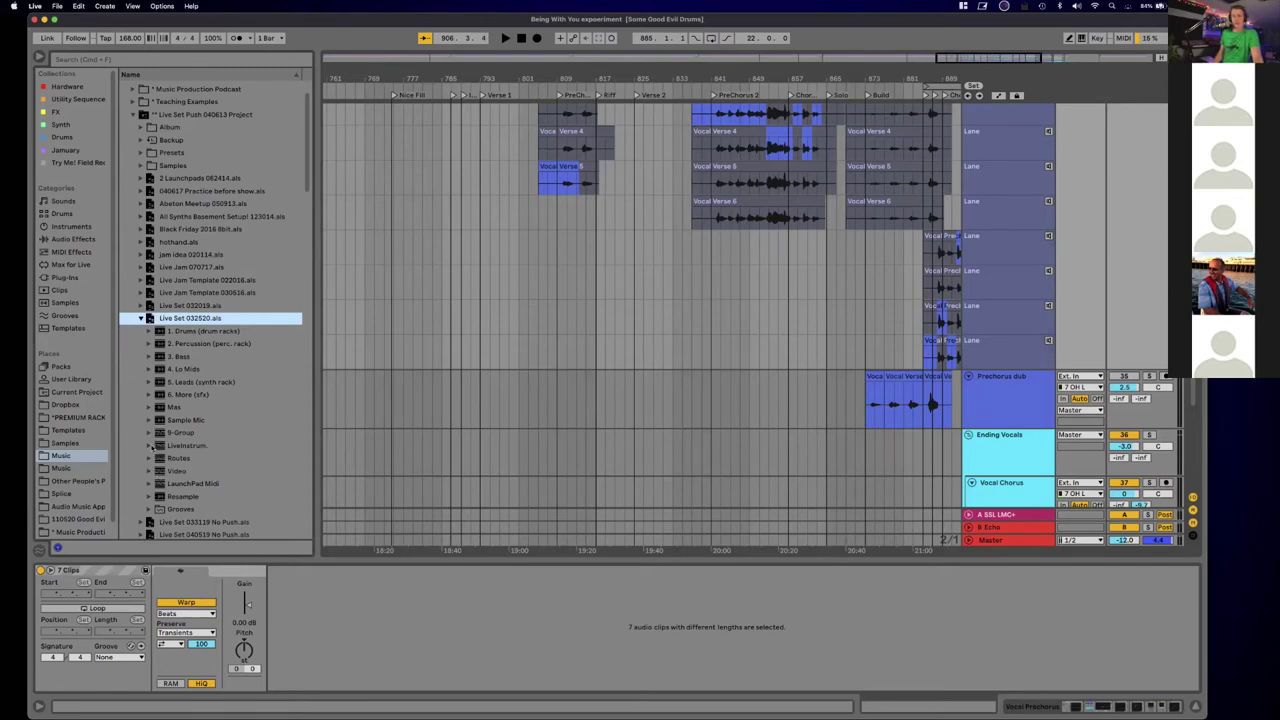
left_click(150, 446)
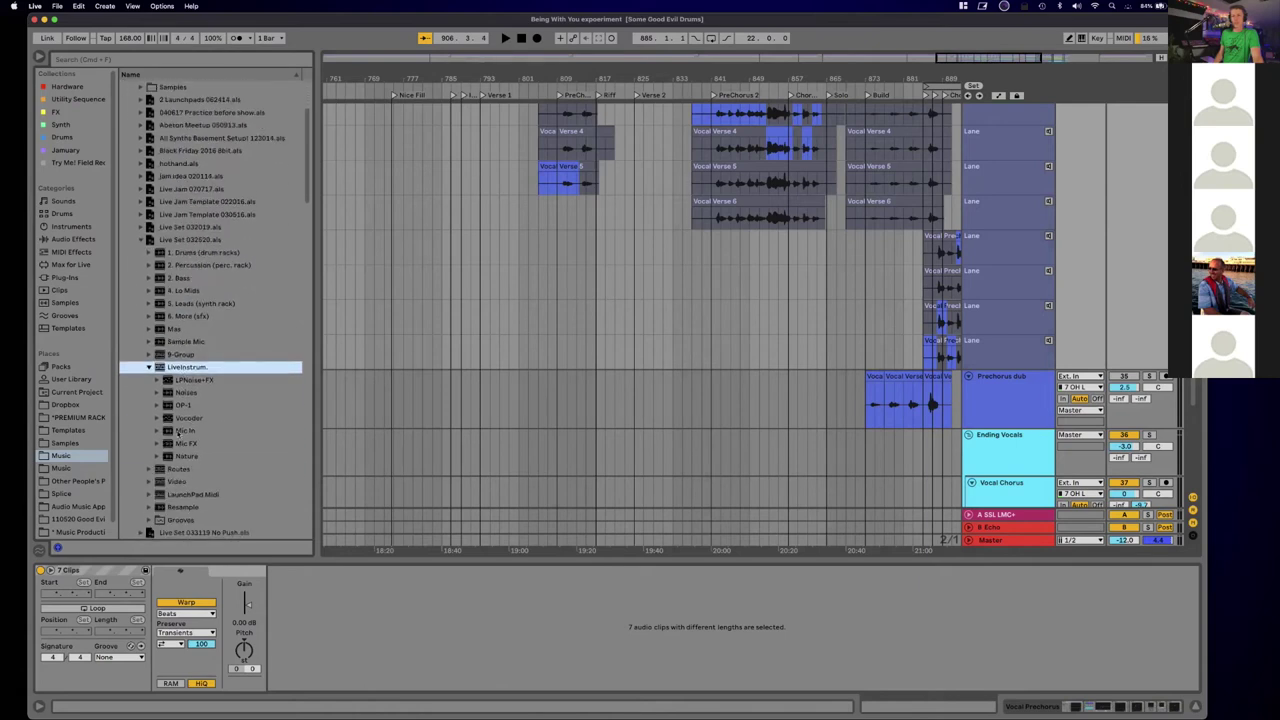
left_click(178, 443)
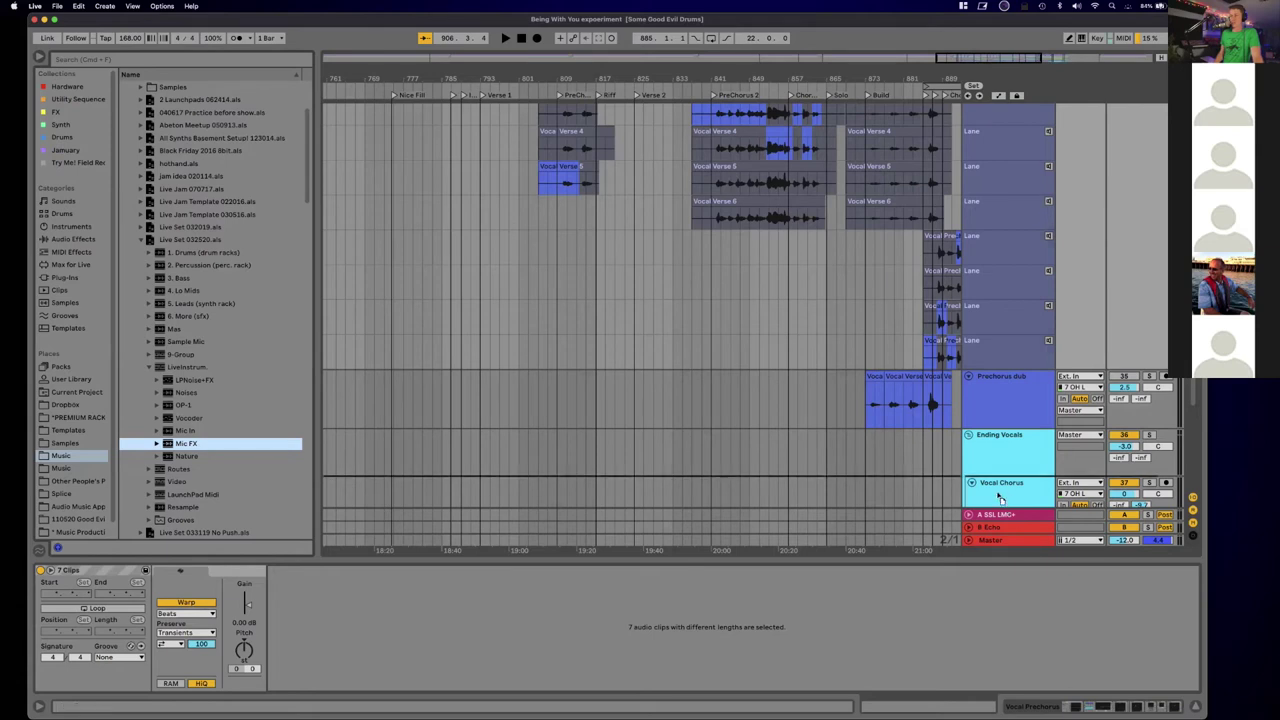
scroll(1003, 514, "down", 2)
scroll(1003, 514, "down", 3)
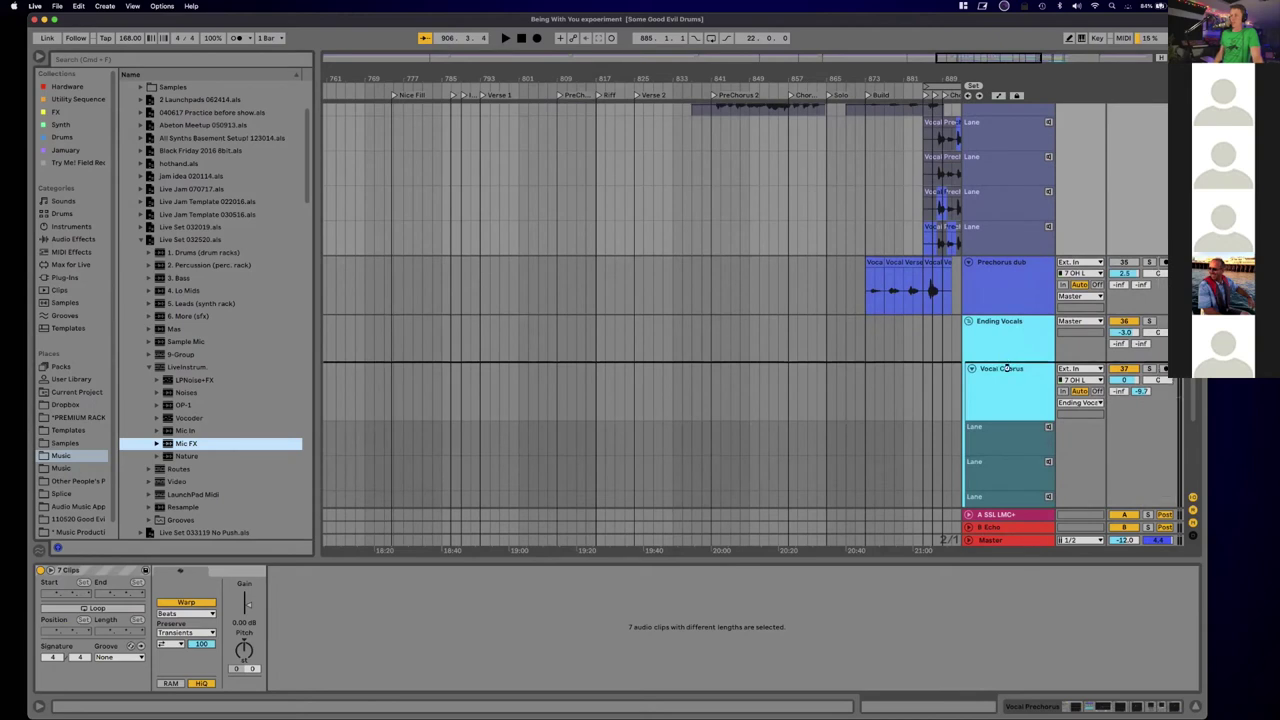
left_click_drag(1013, 377, 1016, 381)
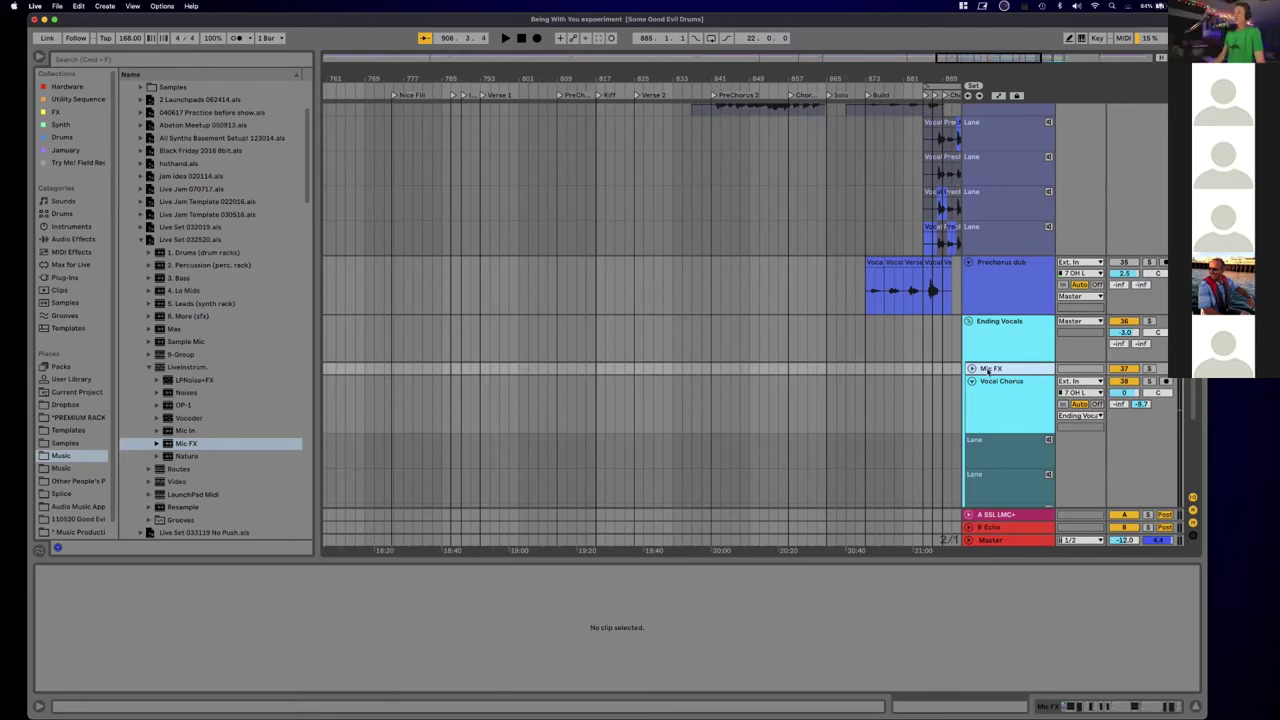
Step: Unfold the imported Mic FX track and set its audio input to Ext. In, channel 1 Heil/Inst 1
left_click(1025, 367)
left_click(1010, 367)
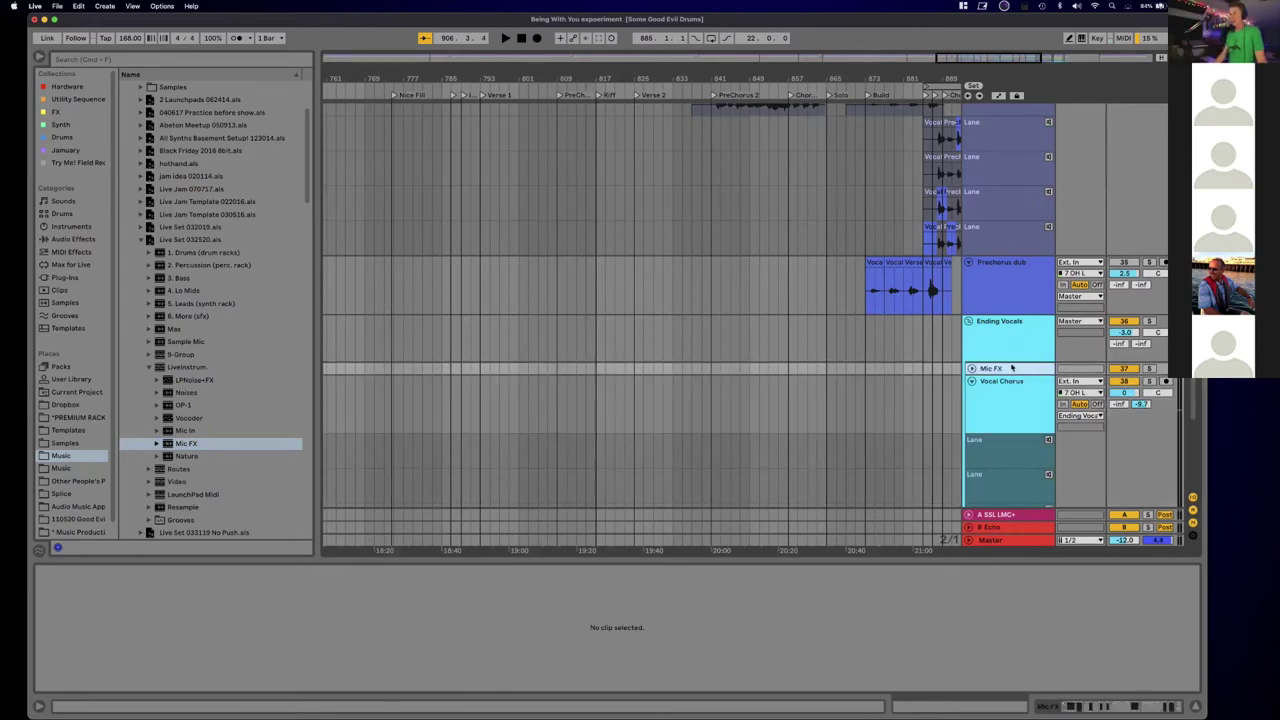
left_click_drag(1005, 373, 1010, 445)
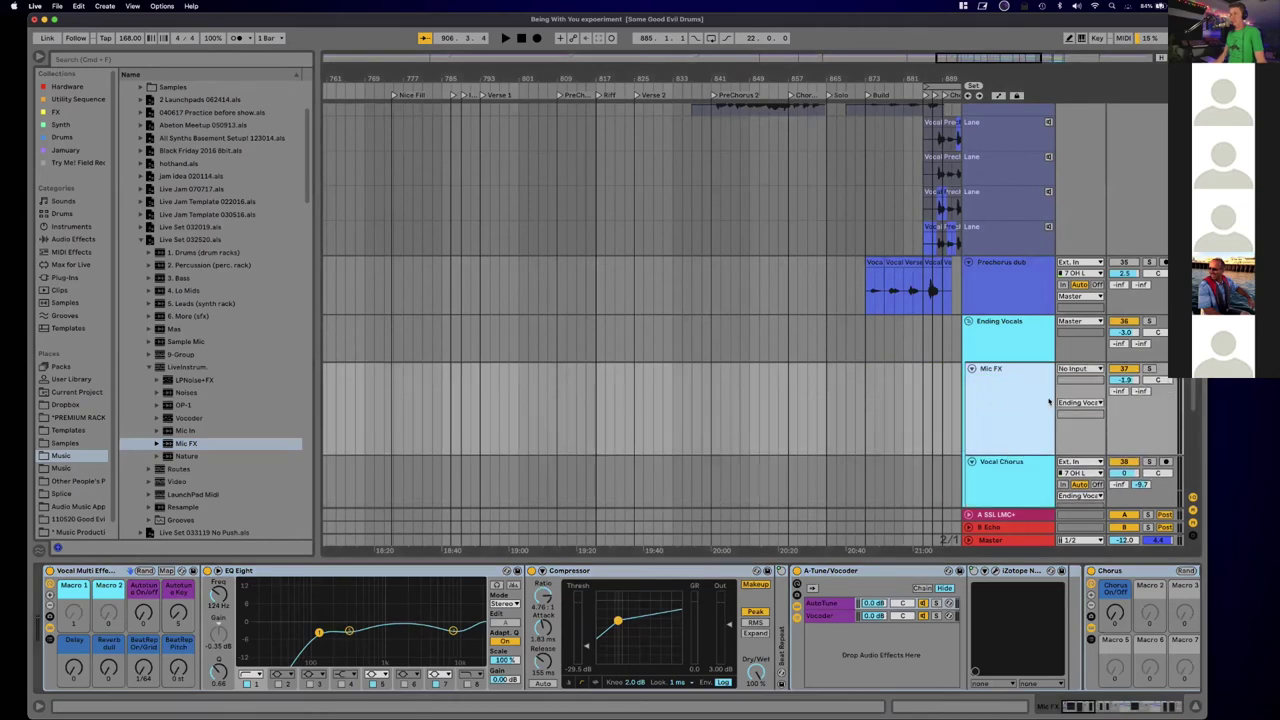
left_click(1074, 369)
scroll(1094, 242, "up", 5)
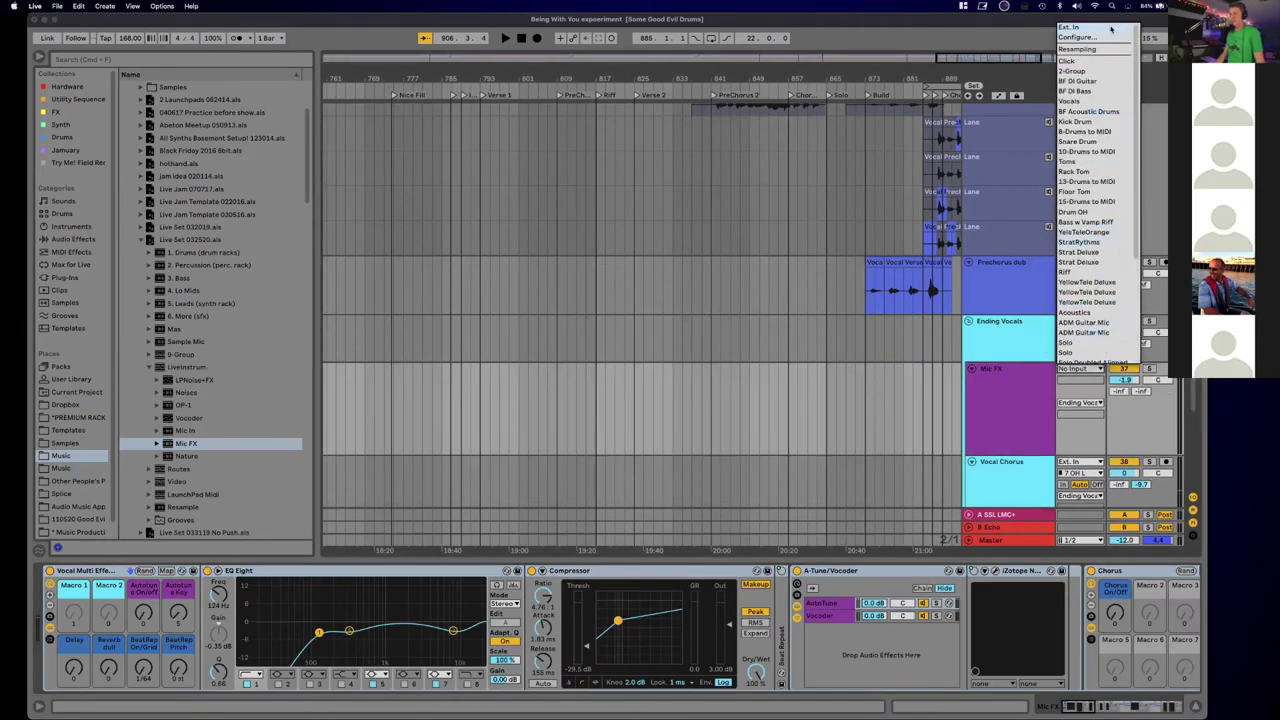
key("Return")
left_click(1079, 381)
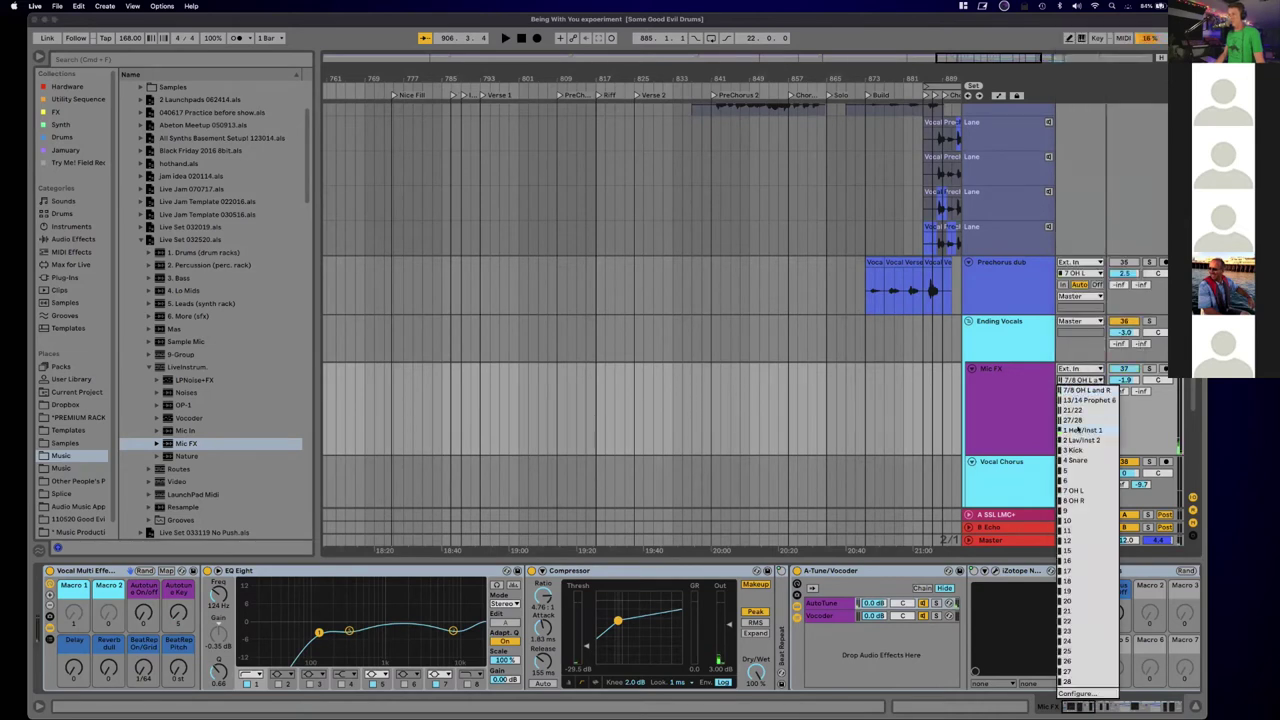
left_click(1078, 430)
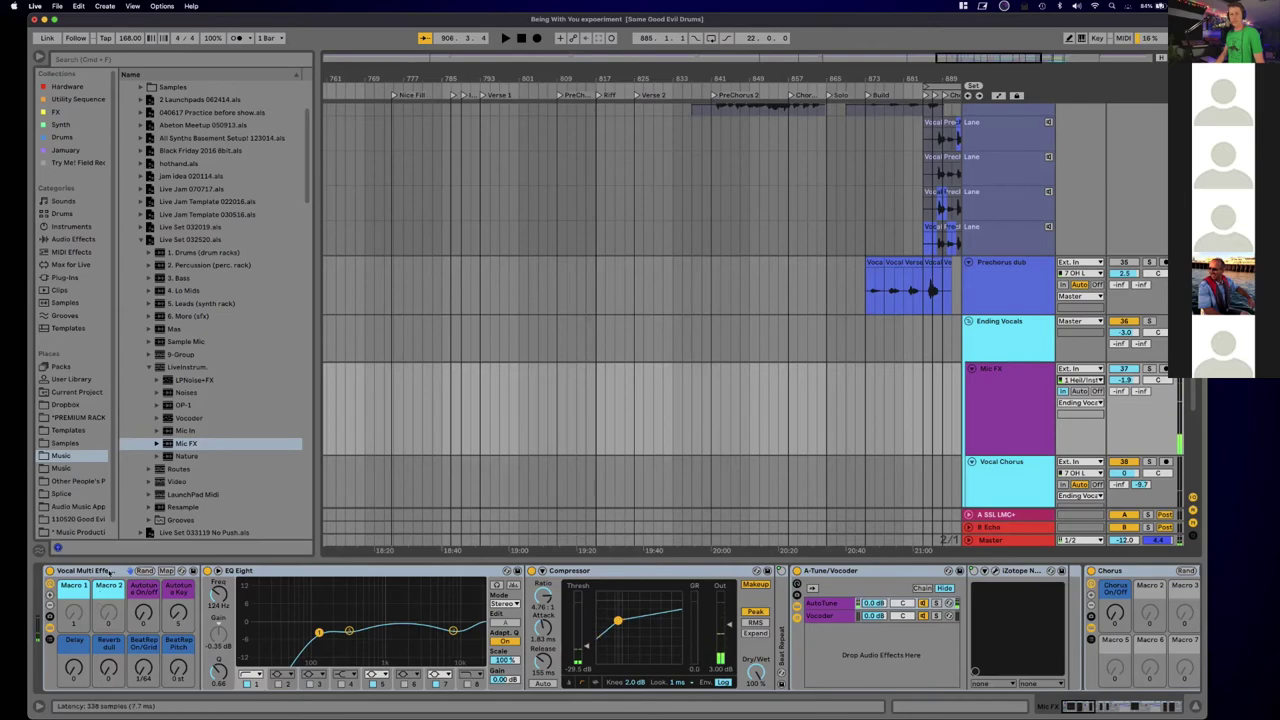
Step: Examine the devices in the Mic FX track's vocal effect chain, from EQ Eight through to One Word Delays
scroll(627, 576, "right", 5)
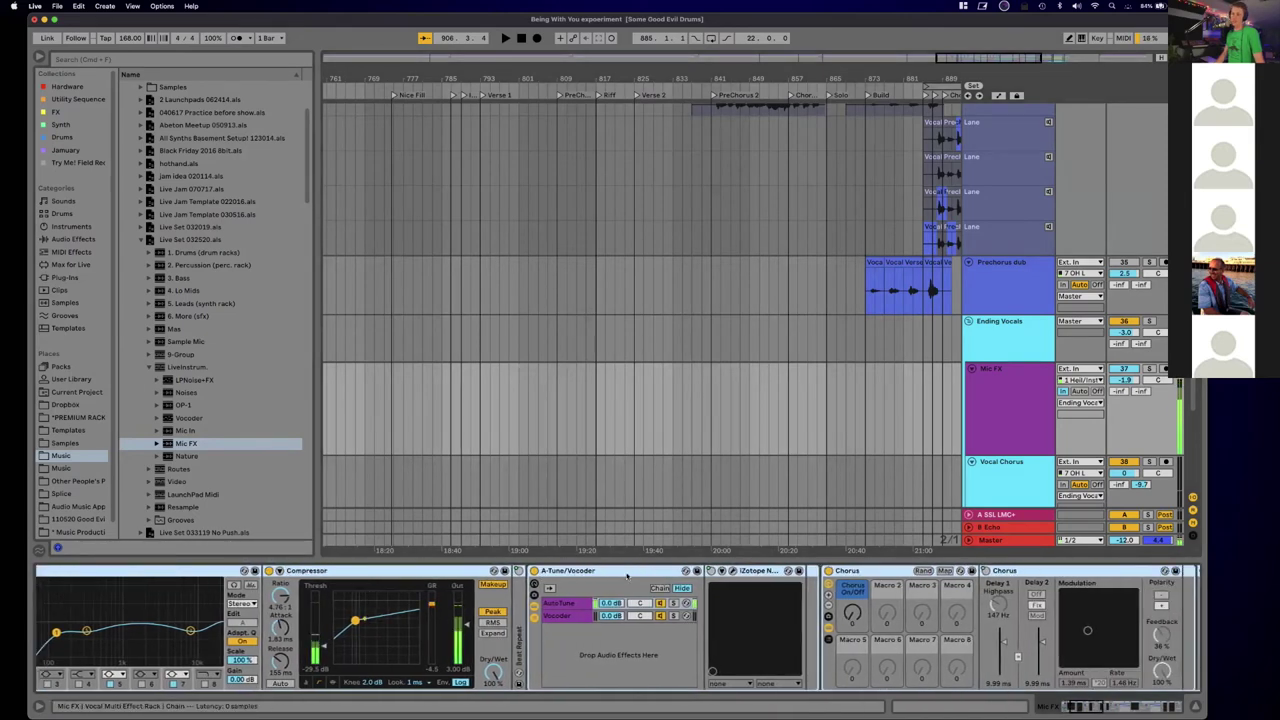
scroll(627, 576, "left", 6)
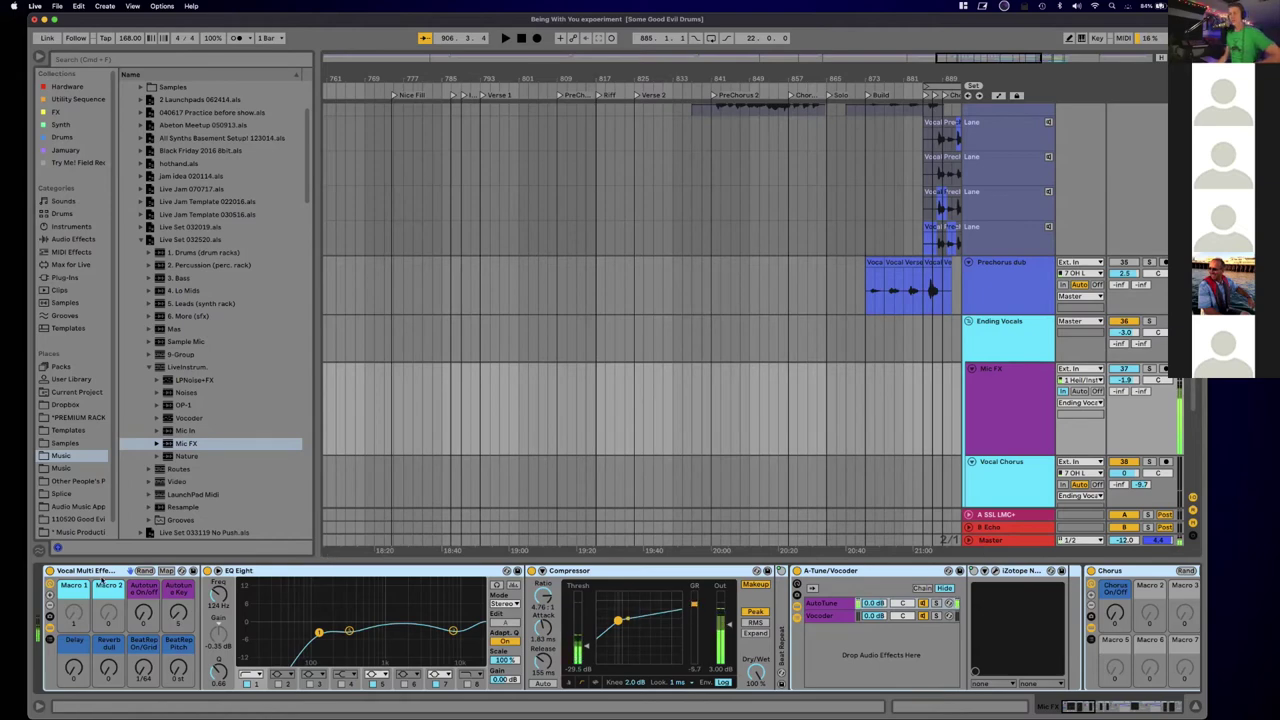
scroll(320, 572, "right", 3)
scroll(320, 572, "right", 10)
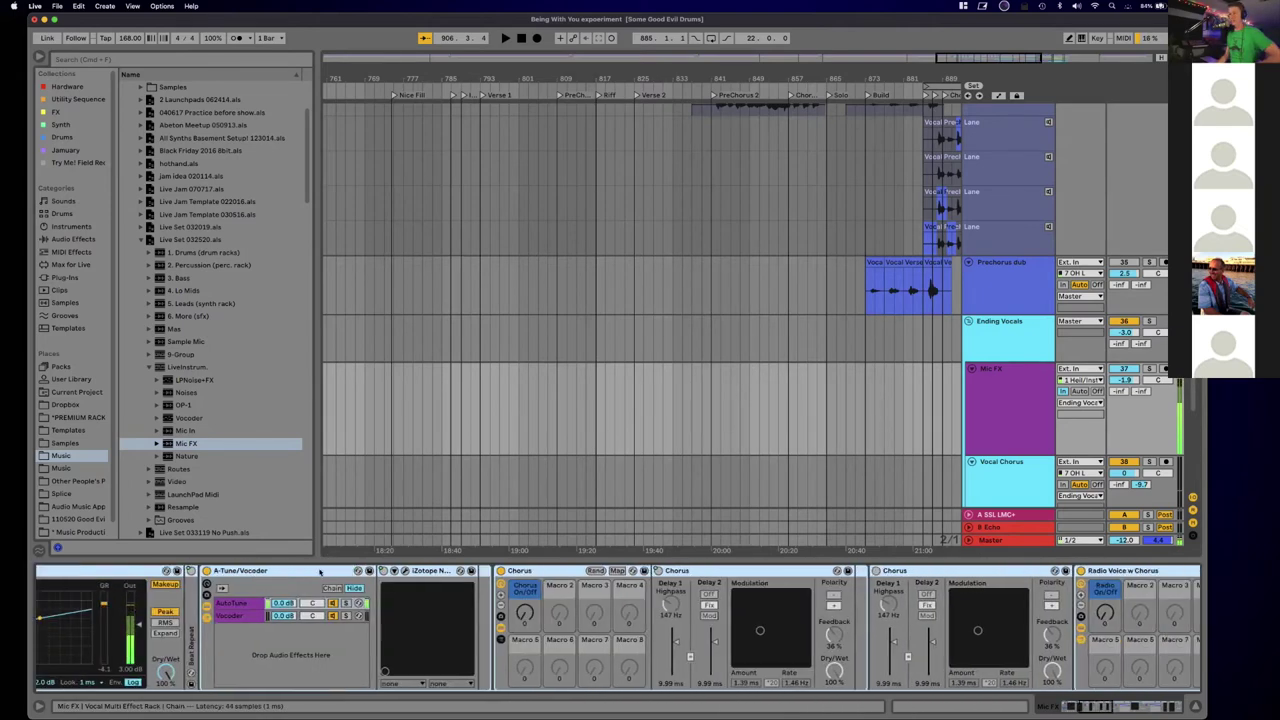
scroll(320, 572, "right", 8)
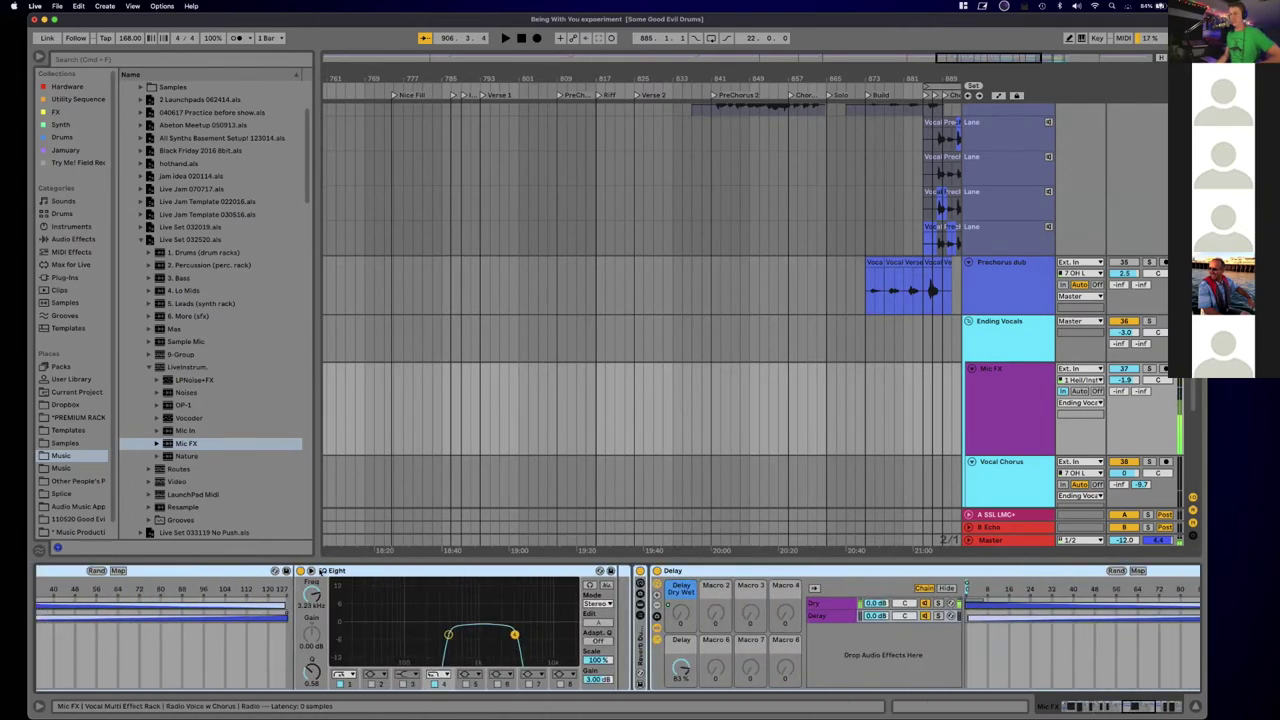
scroll(320, 572, "right", 5)
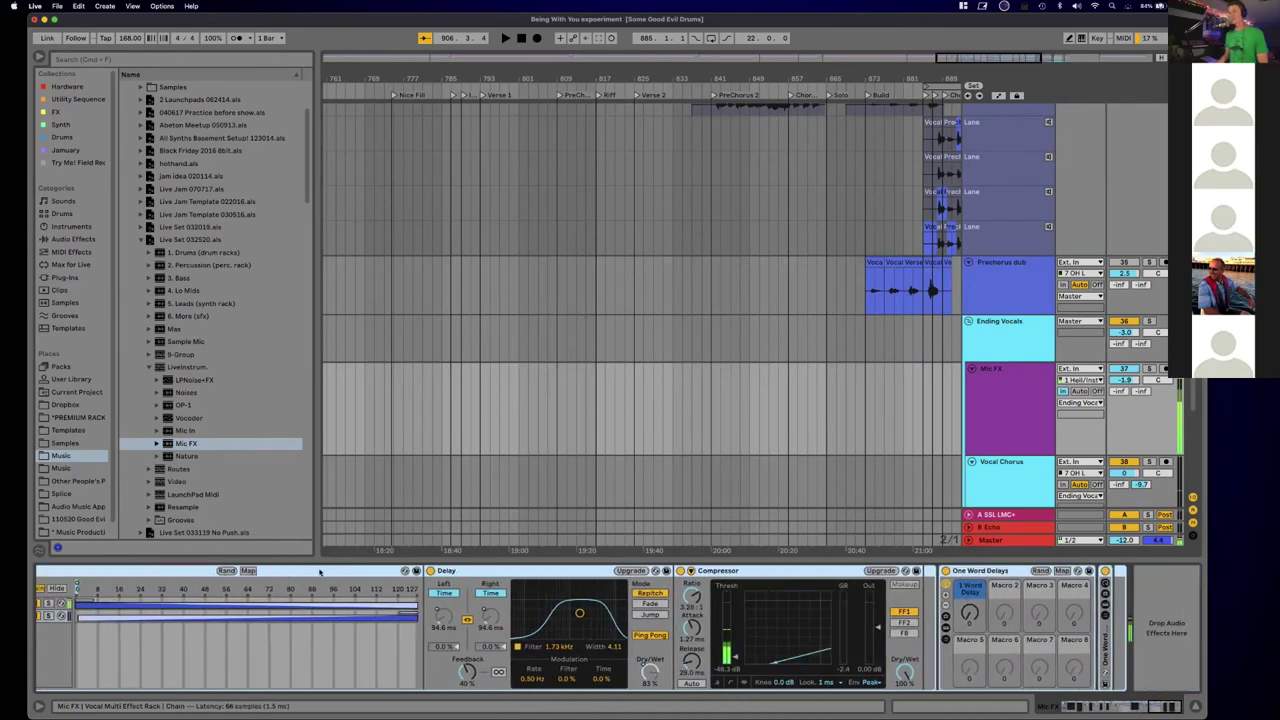
scroll(320, 572, "left", 15)
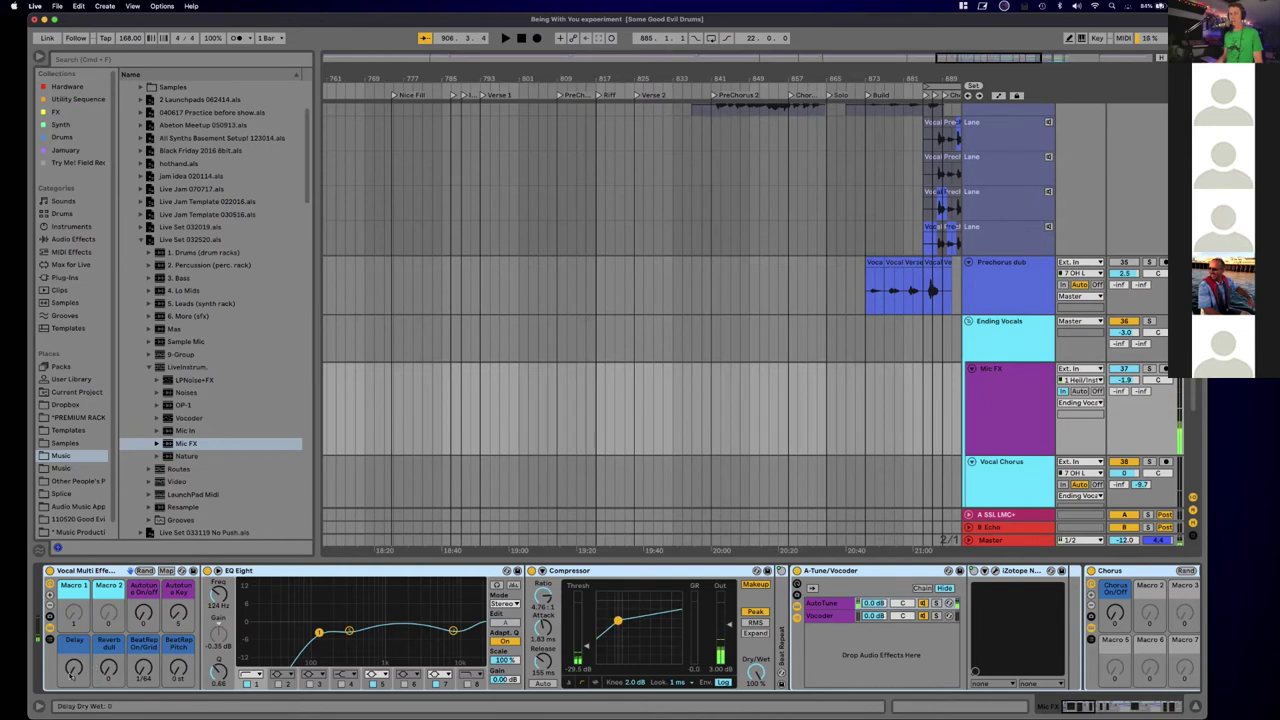
Step: Raise the Delay macro of the Mic FX track's vocal multi-effect rack to 81
left_click_drag(73, 670, 73, 659)
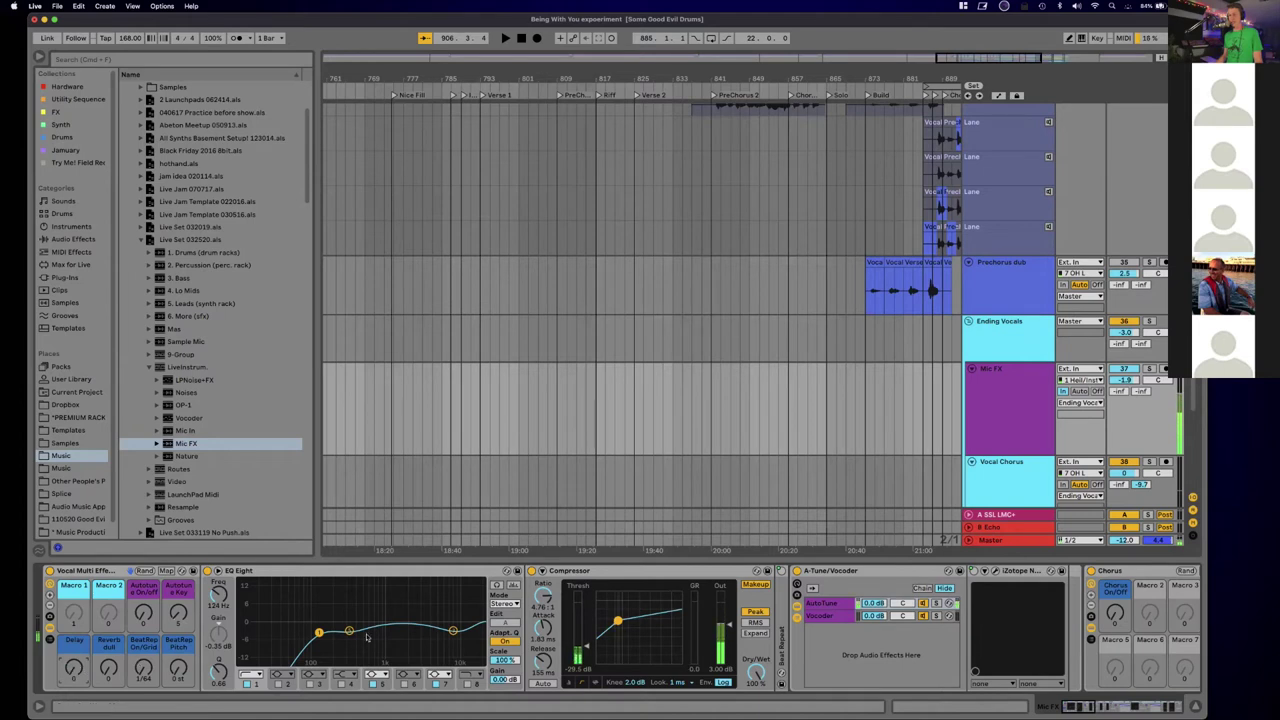
scroll(556, 645, "right", 10)
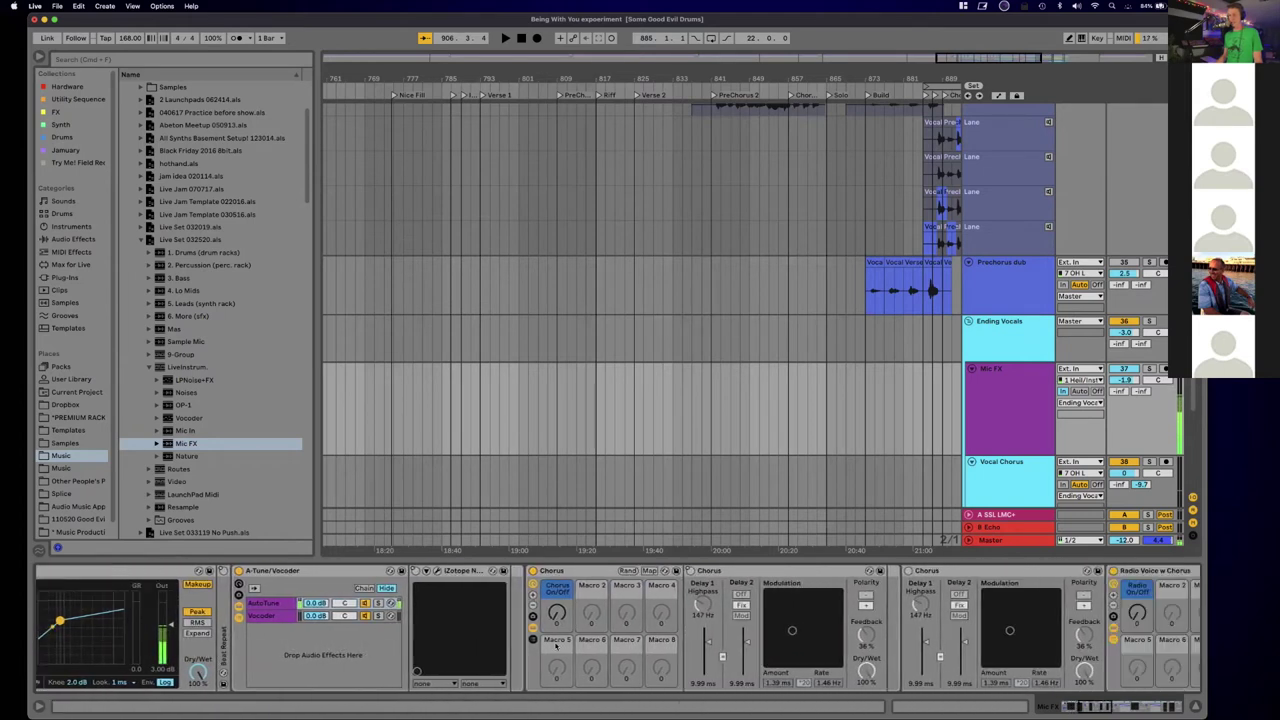
scroll(556, 645, "left", 10)
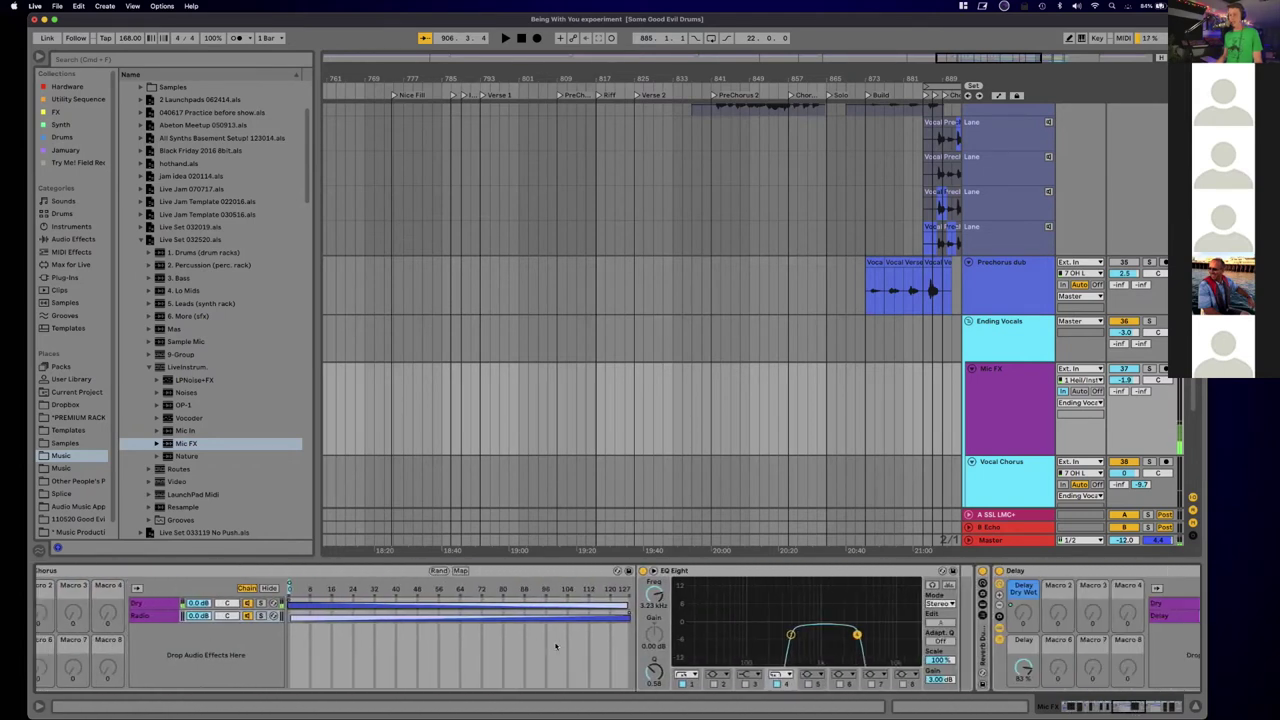
scroll(556, 645, "right", 6)
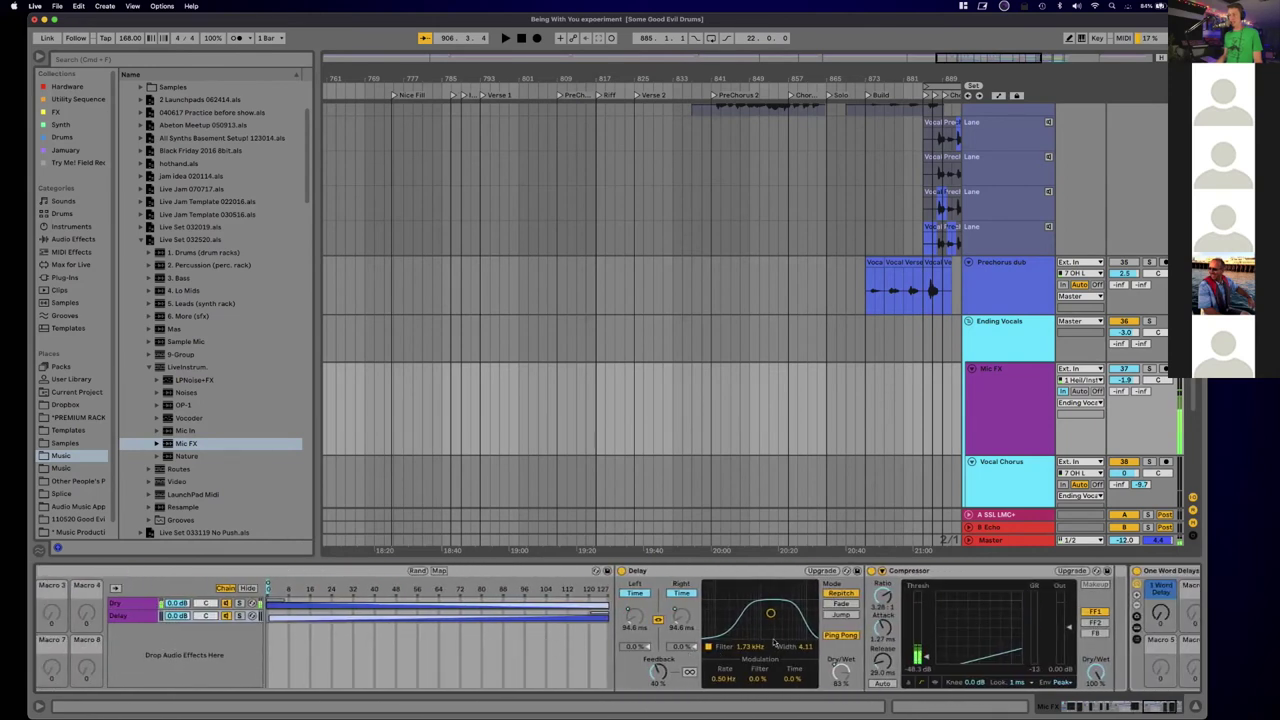
scroll(556, 645, "right", 3)
scroll(775, 645, "right", 5)
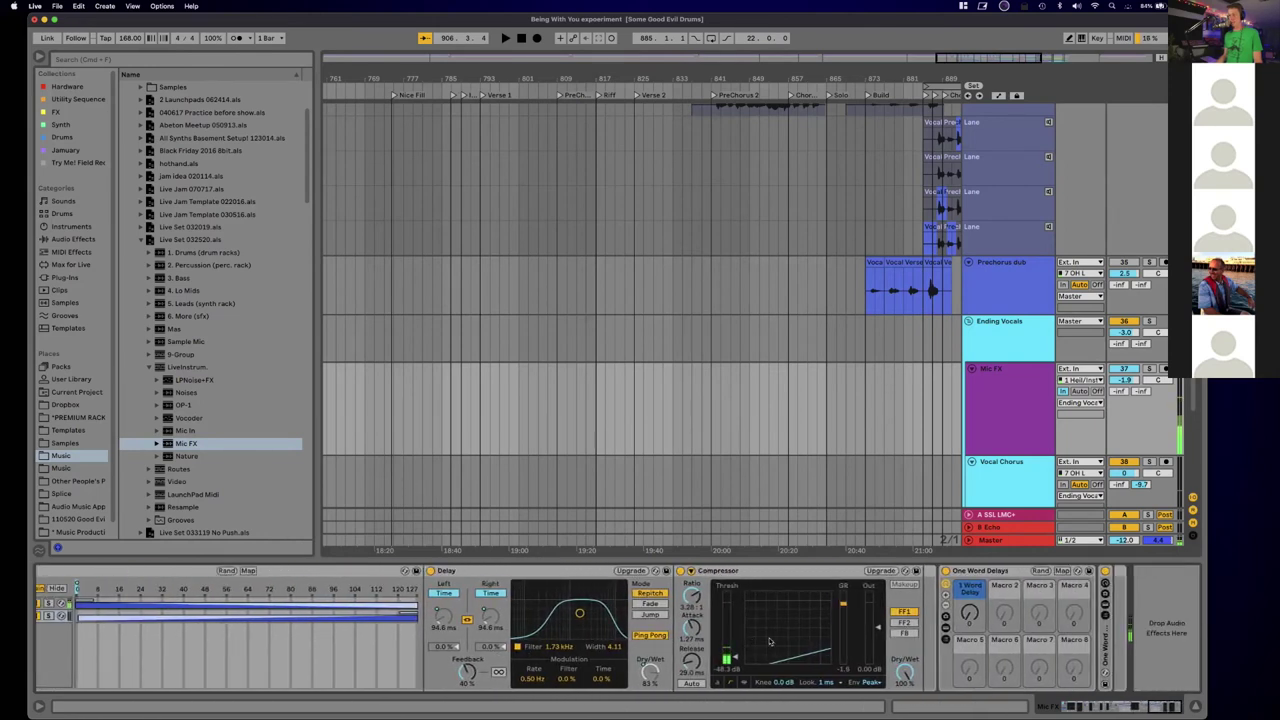
scroll(770, 641, "left", 6)
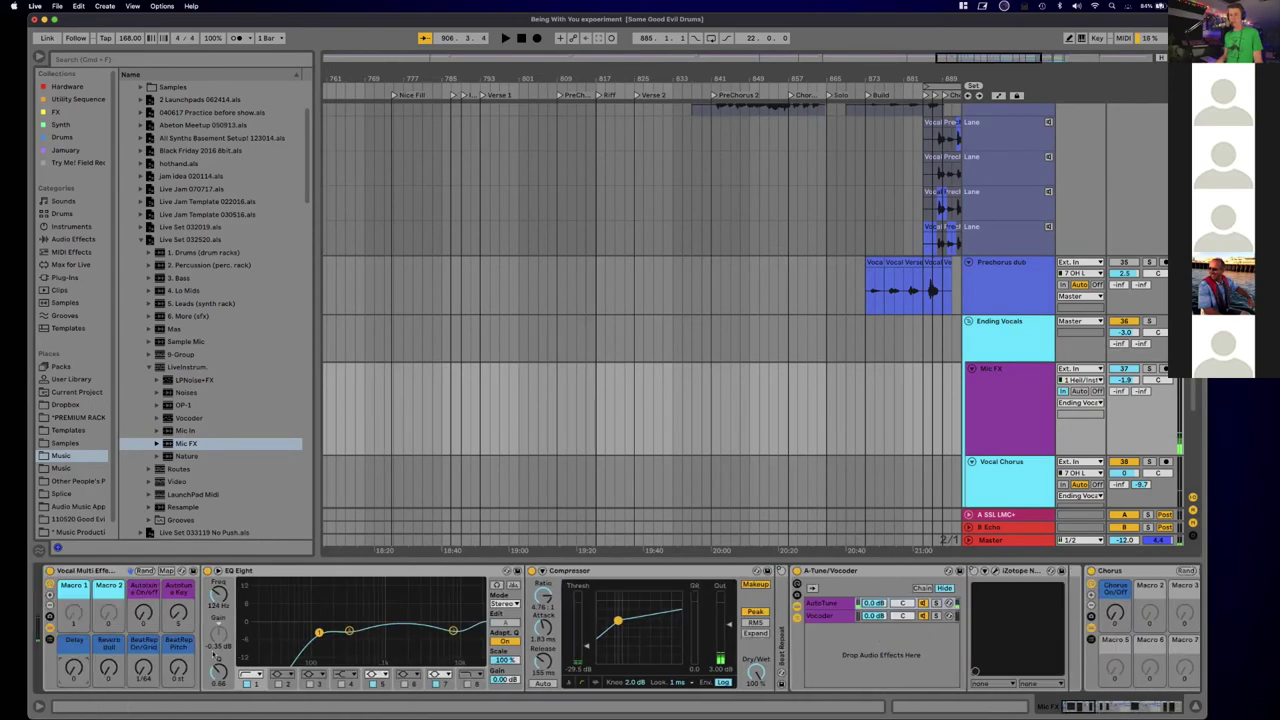
left_click_drag(73, 667, 73, 645)
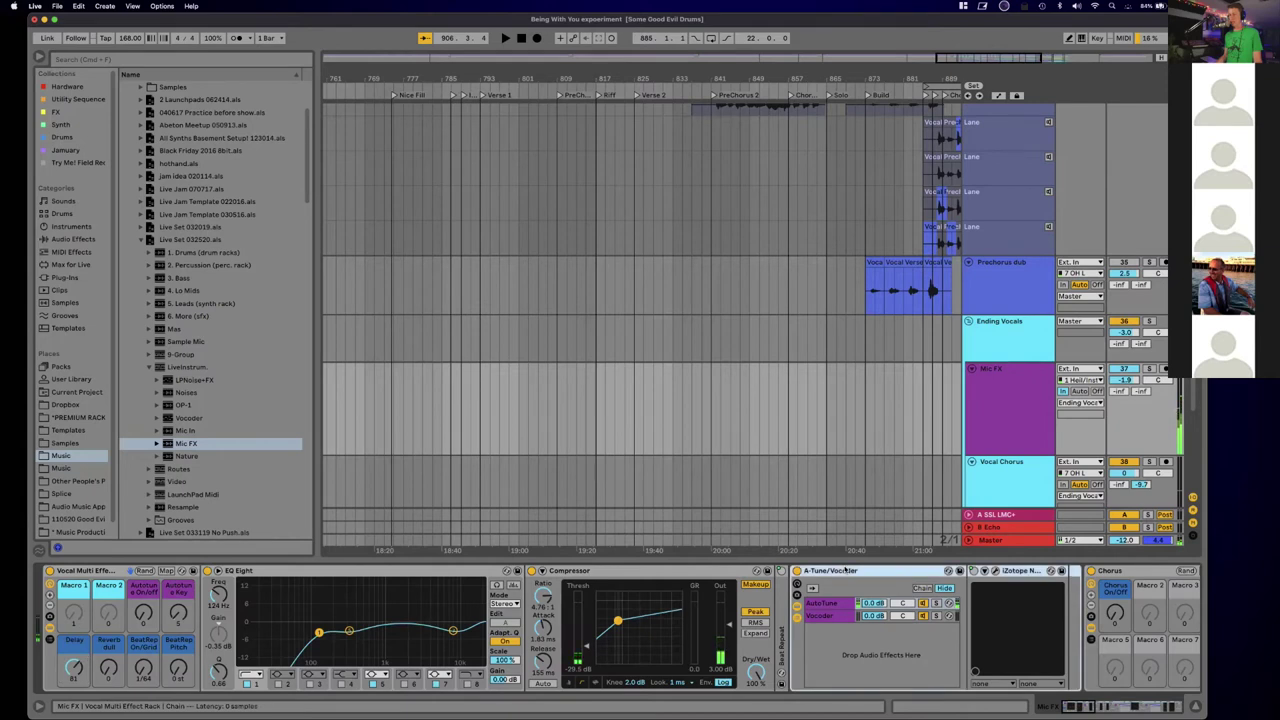
Step: Collapse the A-Tune/Vocoder, Chorus and Radio Voice w Chorus devices in the Mic FX chain and bring the Delay rack into view
double_click(870, 571)
double_click(871, 571)
double_click(878, 571)
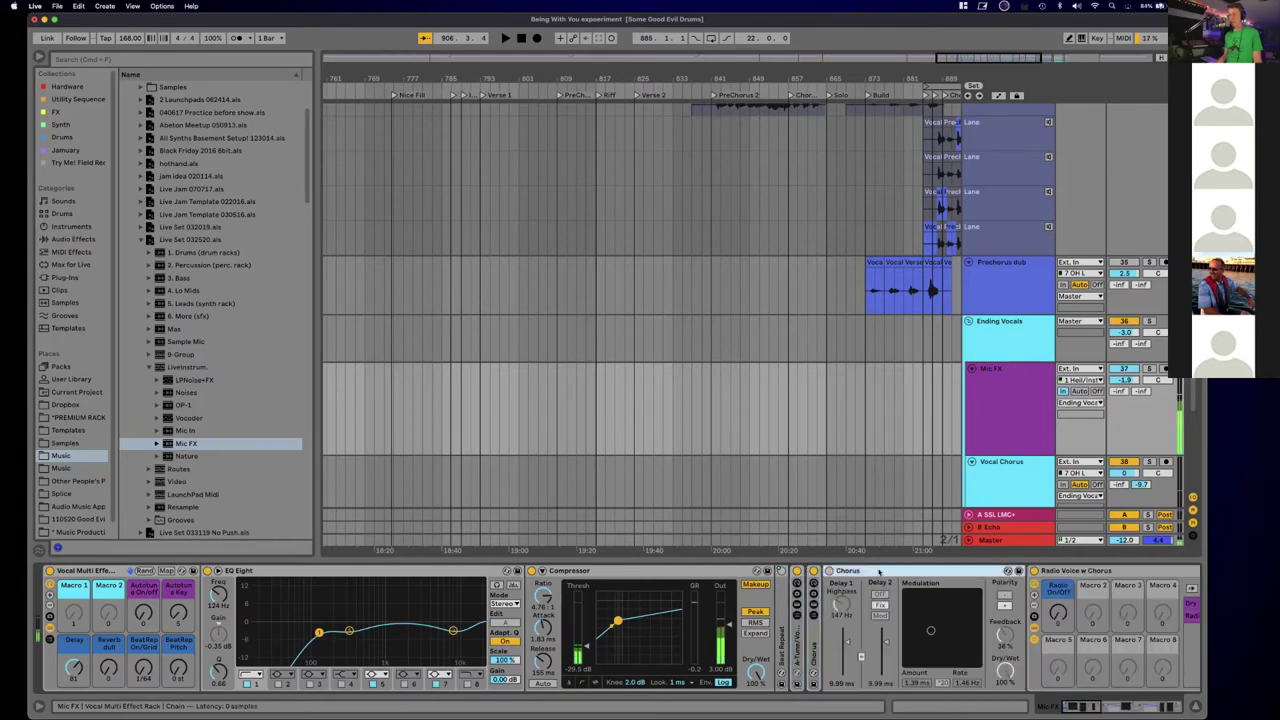
double_click(878, 571)
scroll(916, 572, "right", 6)
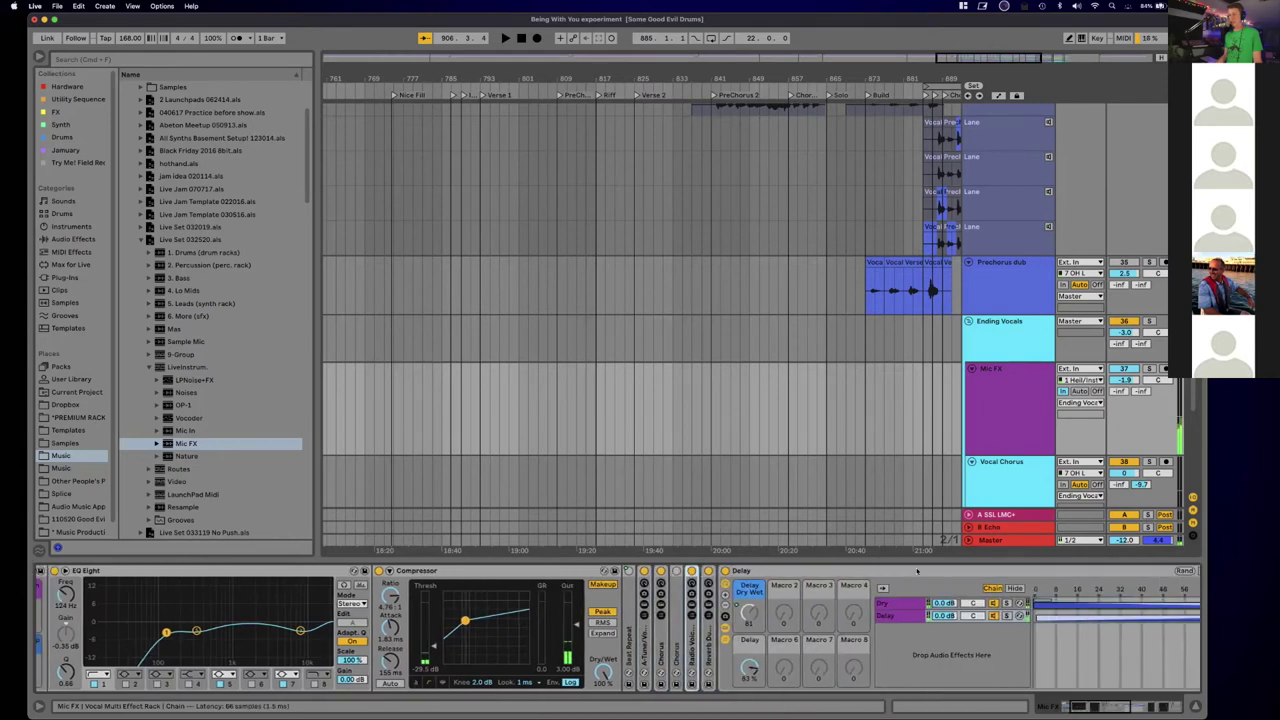
Step: Show the Delay chain's devices in the Delay rack and set the Vocal Multi Effect Rack's Delay macro to 0
left_click(760, 614)
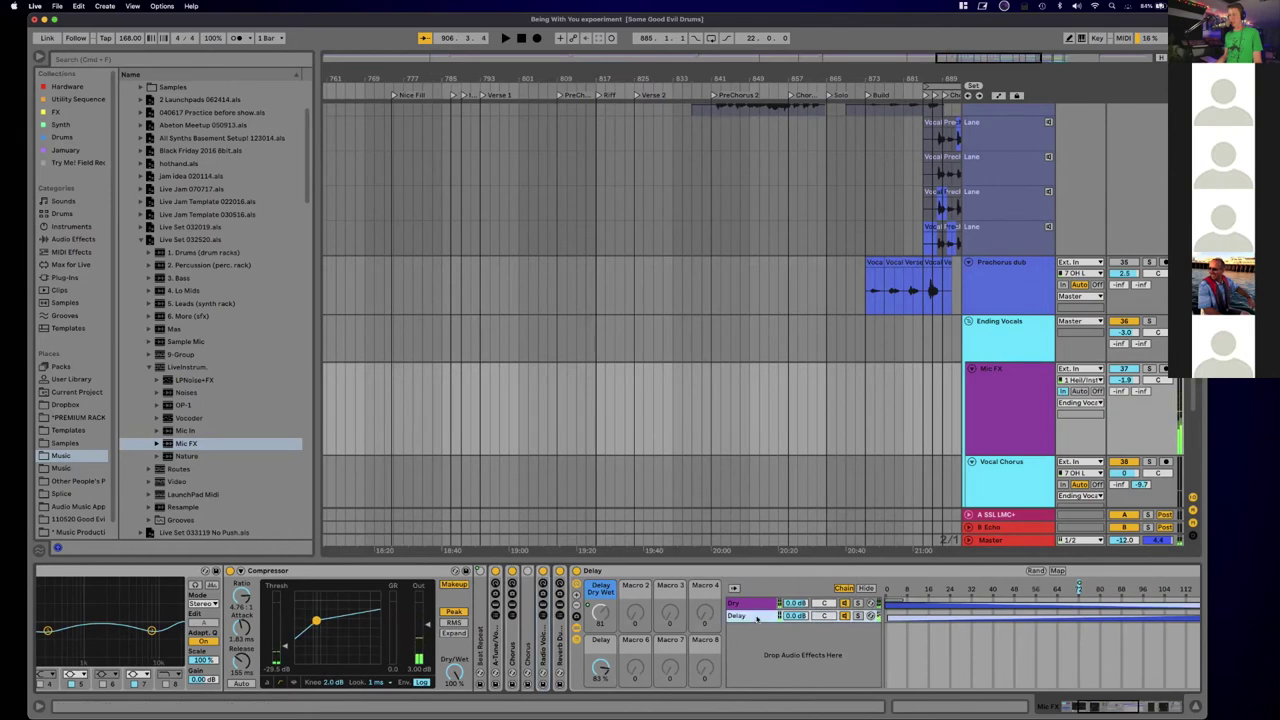
scroll(730, 625, "right", 10)
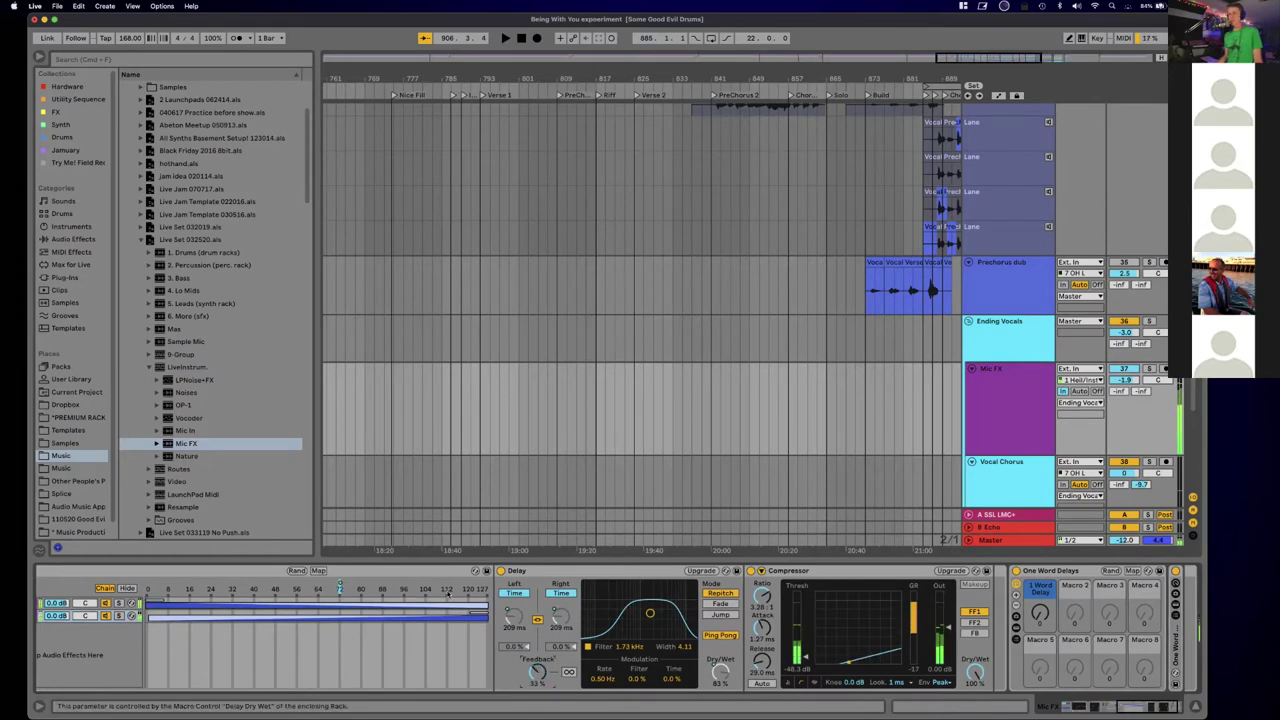
scroll(447, 594, "left", 10)
left_click_drag(74, 666, 74, 712)
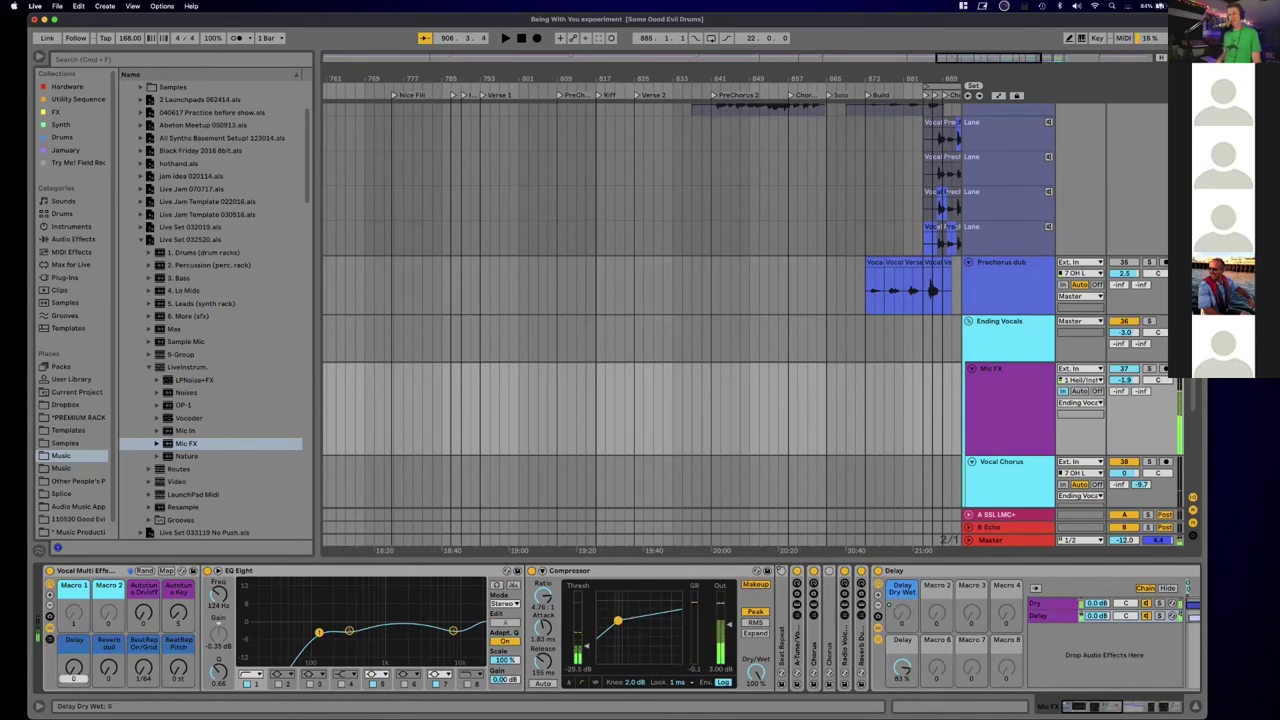
mouse_move(74, 668)
left_mouse_down()
mouse_move(74, 628)
mouse_move(72, 676)
left_mouse_up()
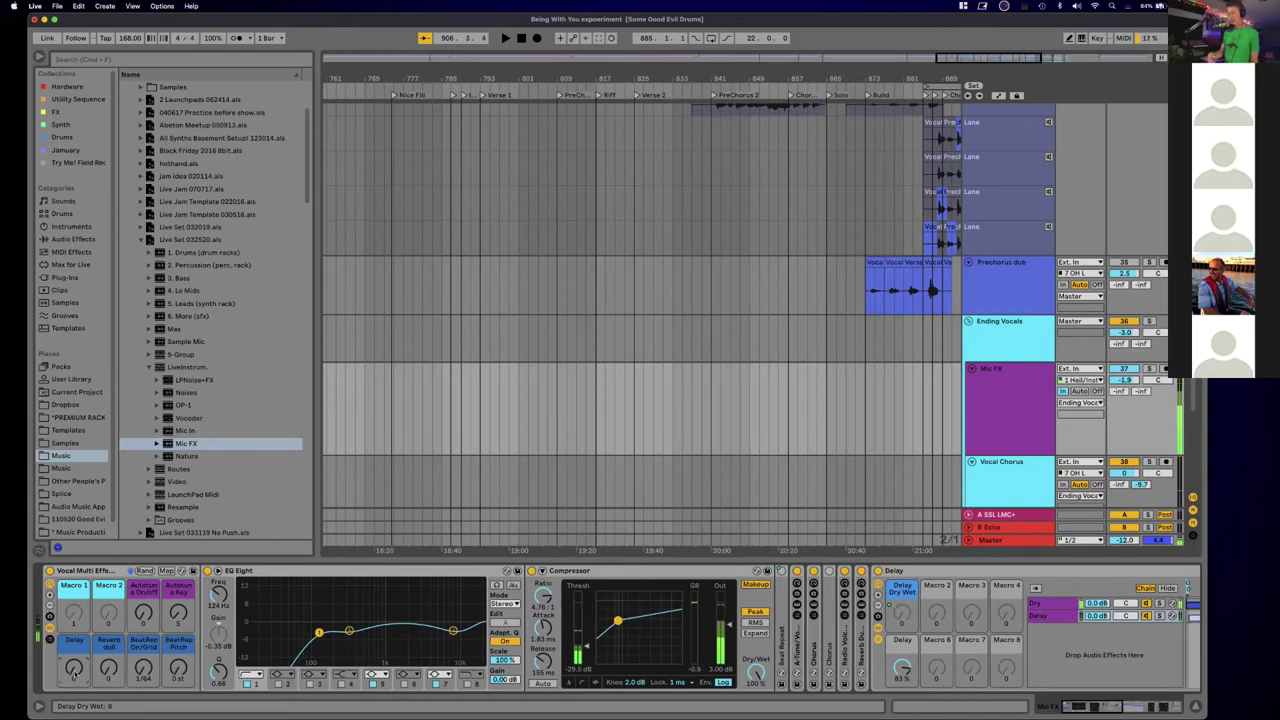
Step: Collapse the Vocal Multi Effect Rack to its macros and show its devices again
left_click(90, 571)
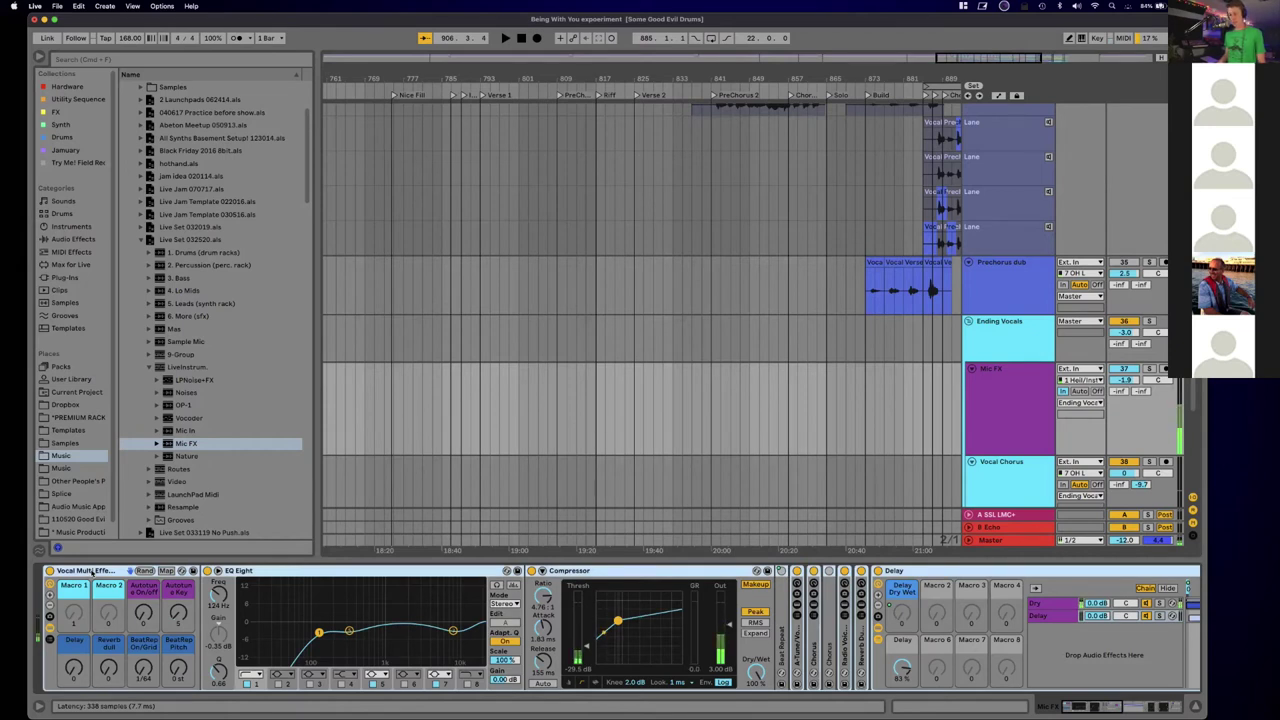
double_click(95, 572)
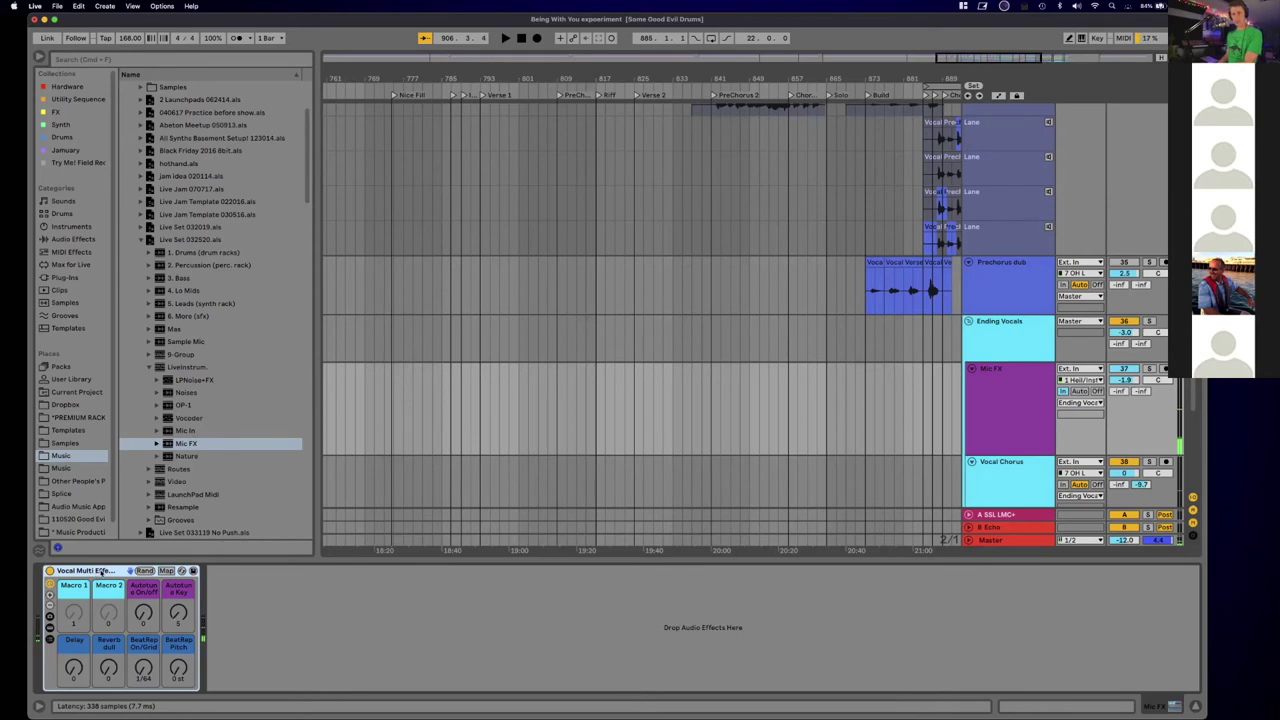
right_click(101, 572)
left_click(137, 547)
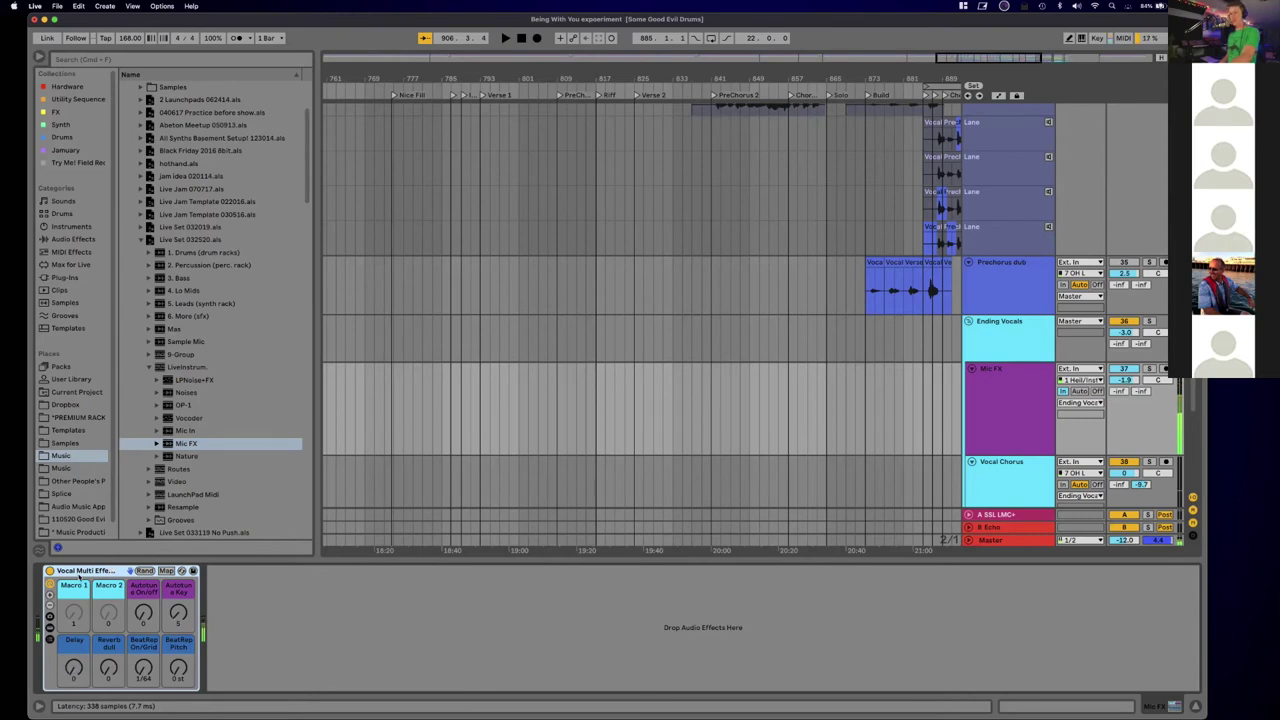
left_click(49, 626)
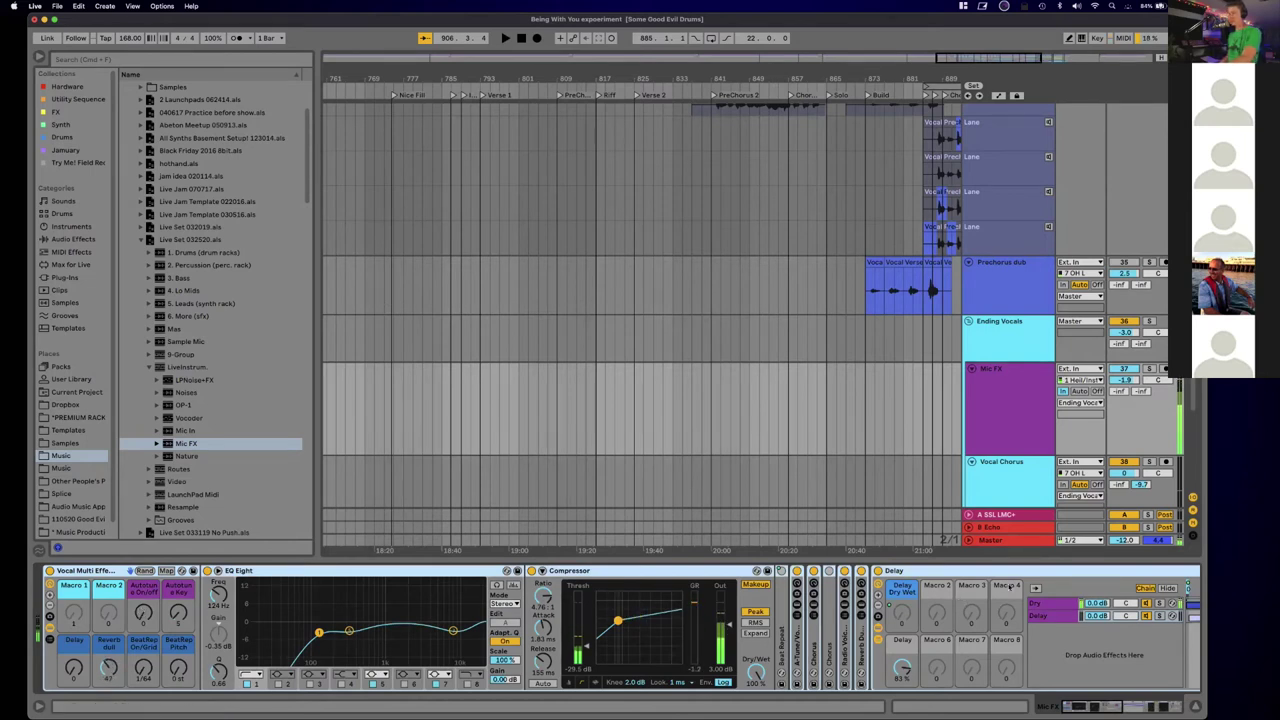
Step: Unfold the Reverb Dull rack and show the devices of its Reverb chain
left_click(861, 659)
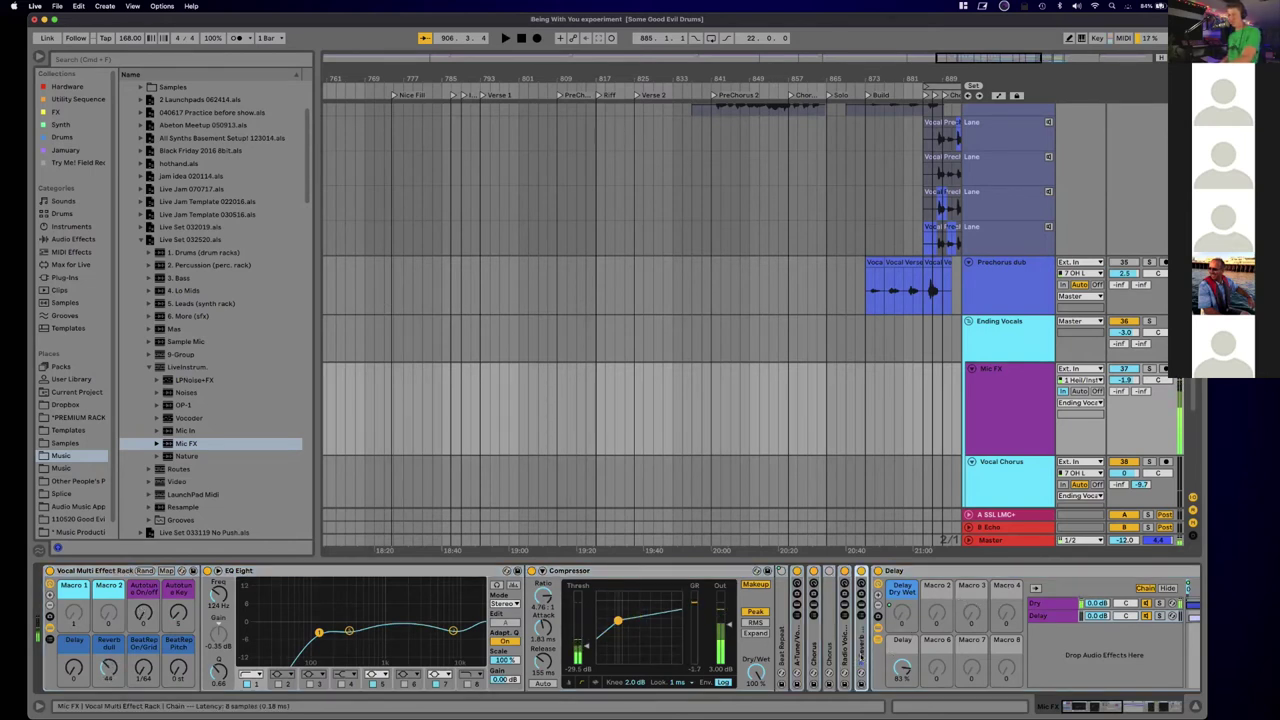
double_click(861, 659)
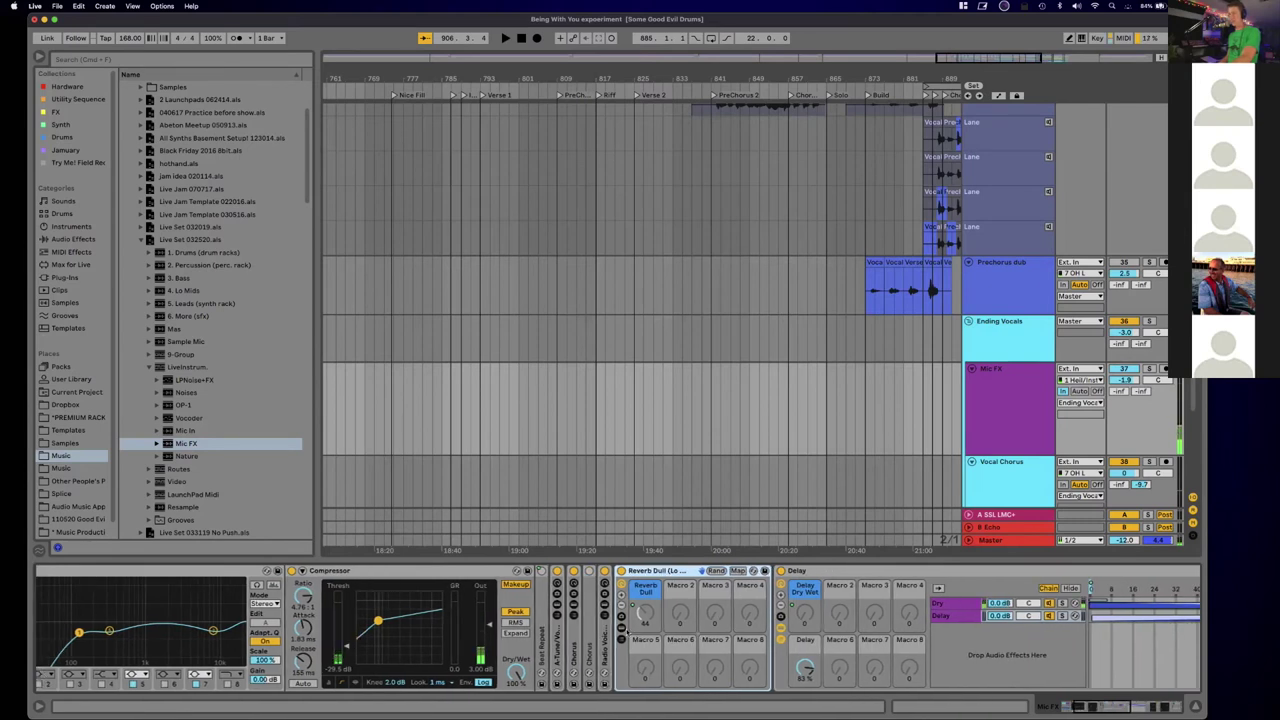
left_click(621, 615)
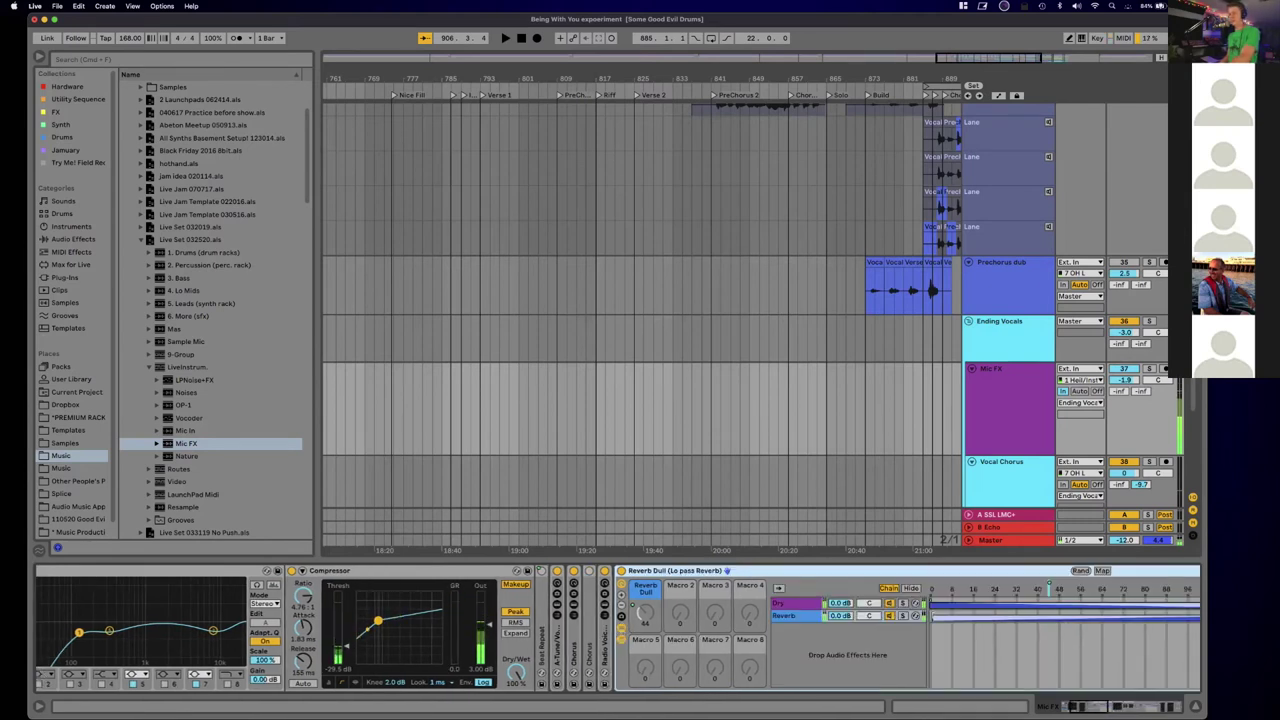
scroll(481, 626, "right", 5)
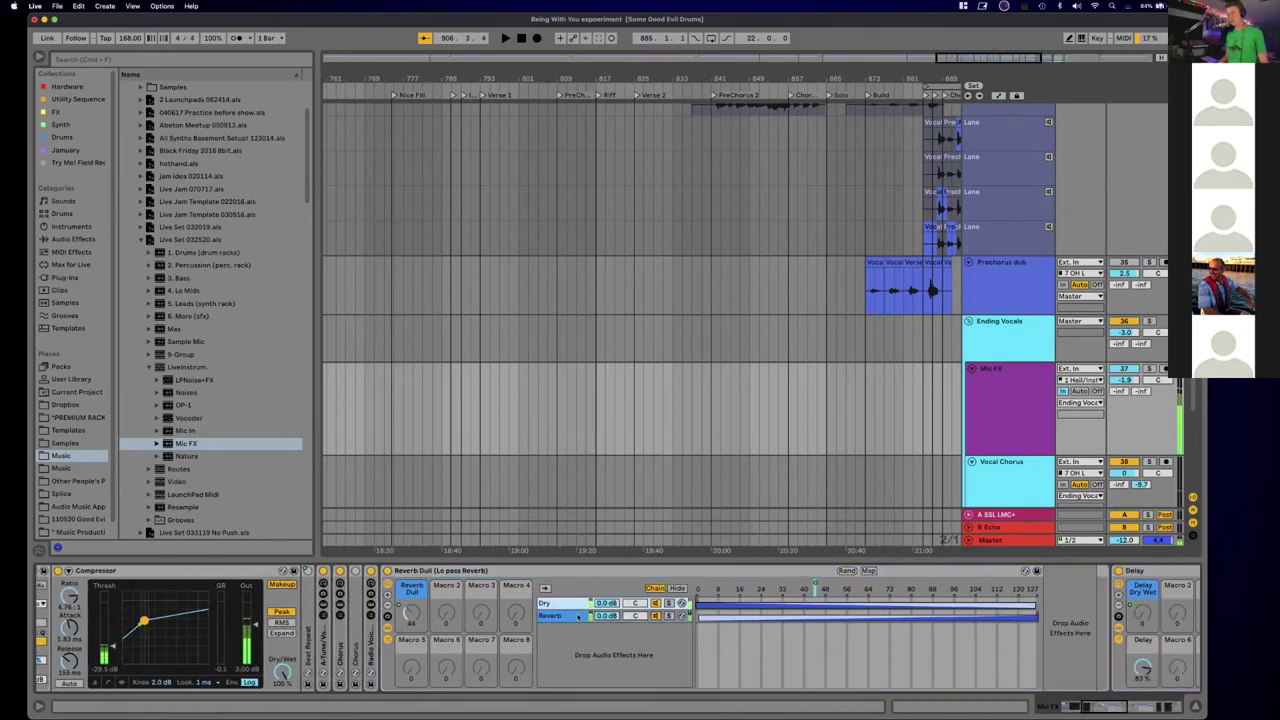
scroll(882, 603, "right", 2)
scroll(882, 603, "right", 4)
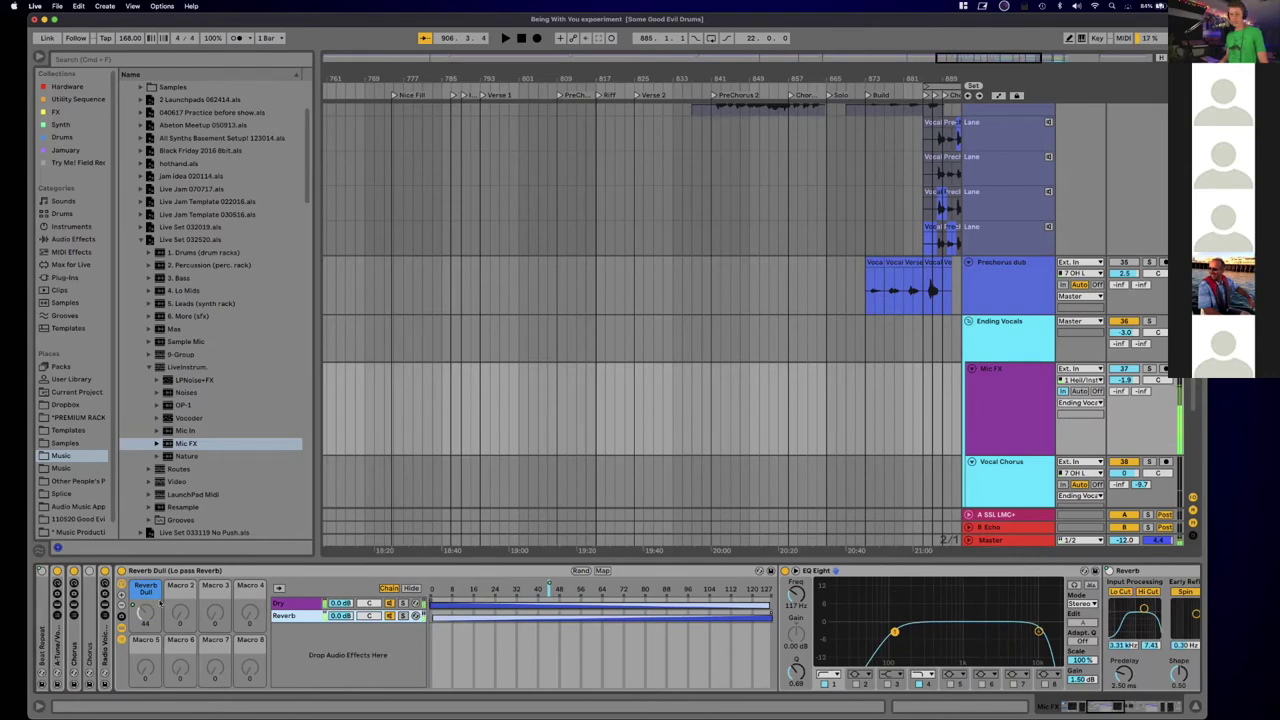
scroll(160, 602, "left", 10)
scroll(124, 568, "right", 1)
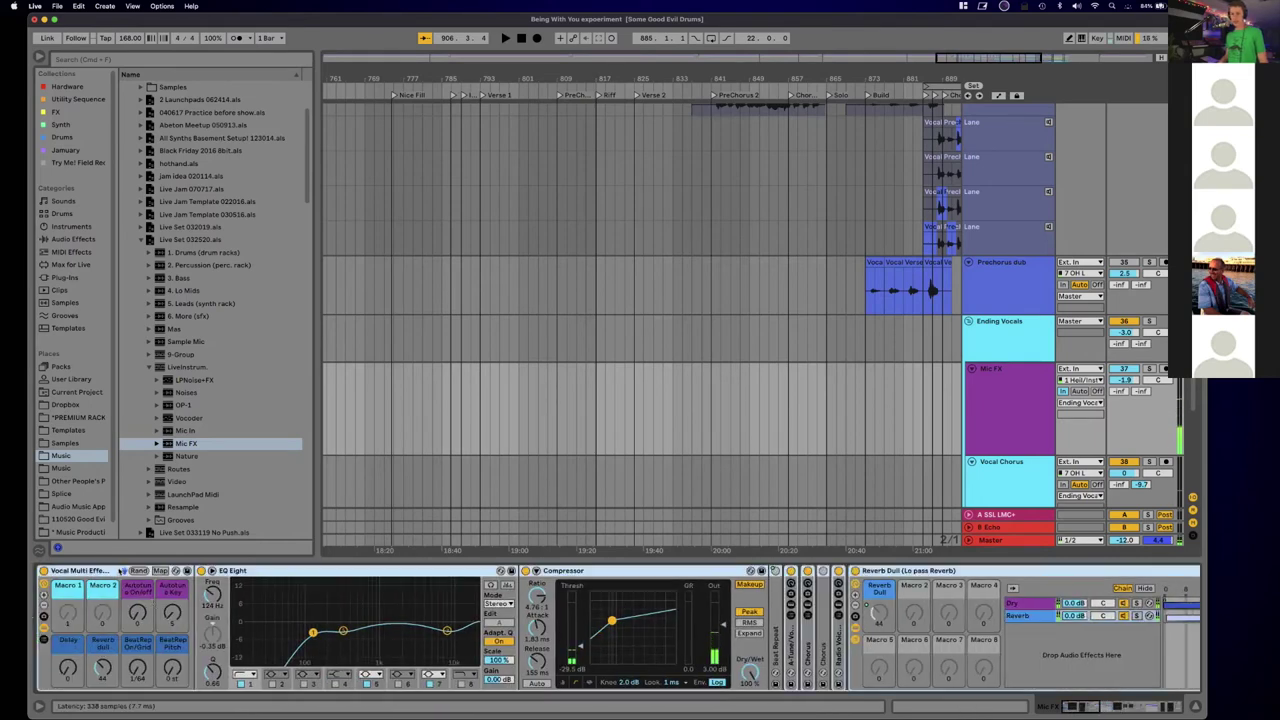
Step: Examine the EQ Eight and Reverb settings inside the Reverb Dull rack's Reverb chain
right_click(97, 570)
left_click(378, 703)
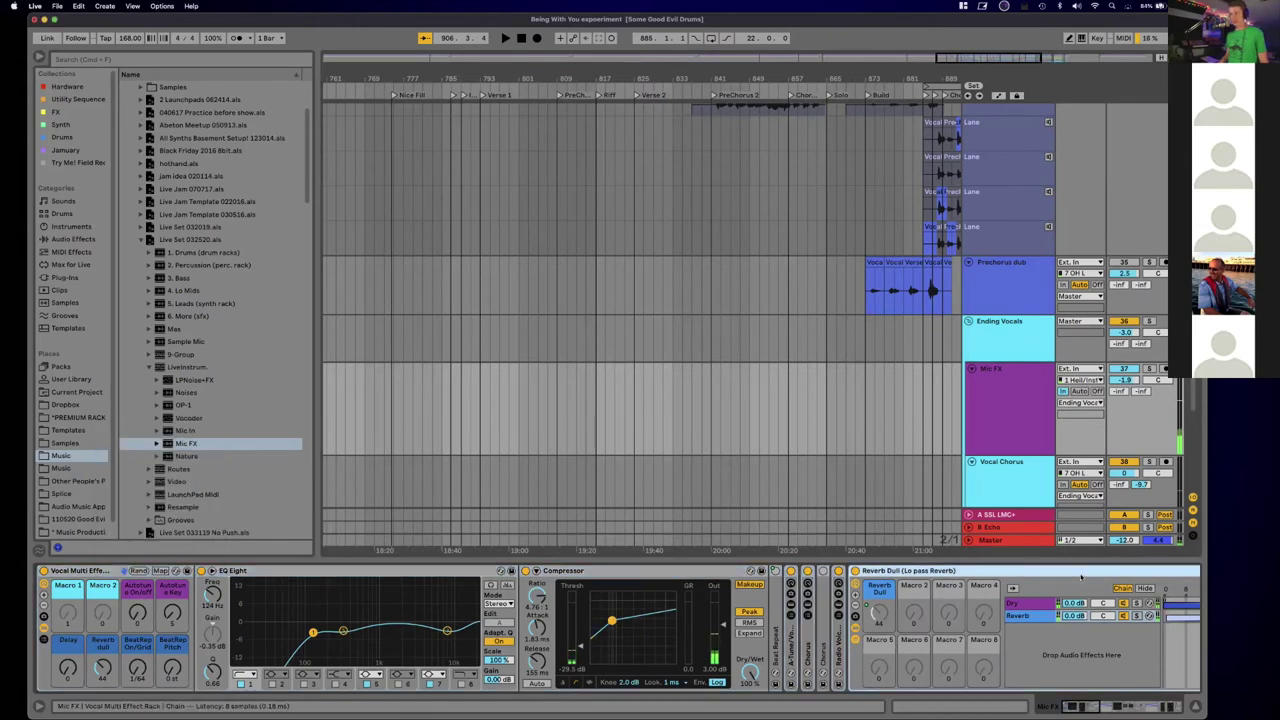
scroll(1075, 600, "right", 5)
scroll(1075, 600, "right", 2)
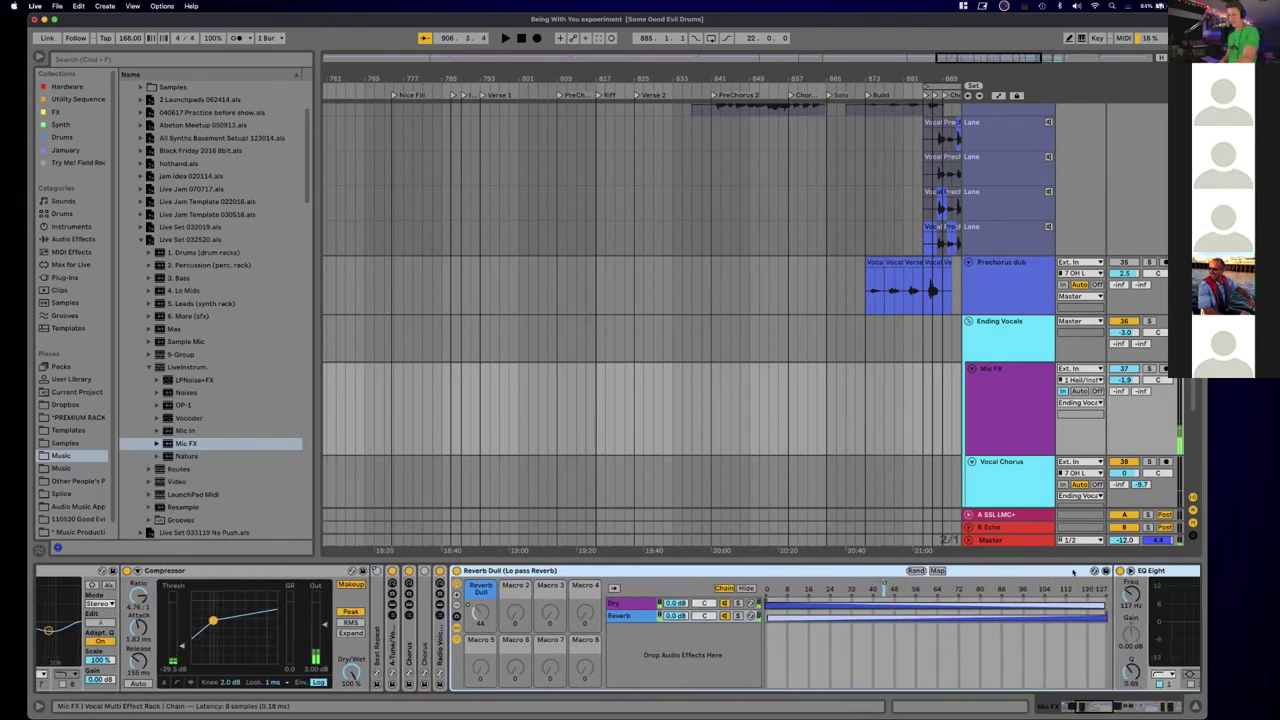
scroll(1073, 572, "right", 6)
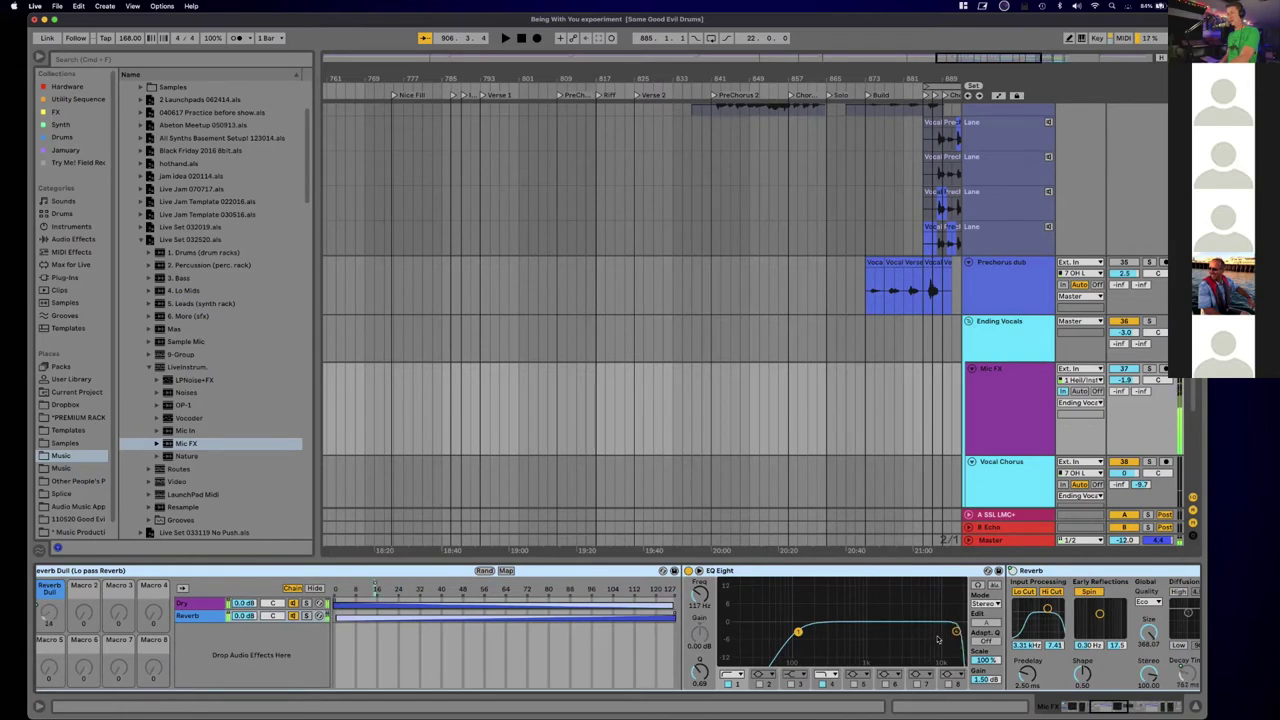
scroll(948, 636, "right", 3)
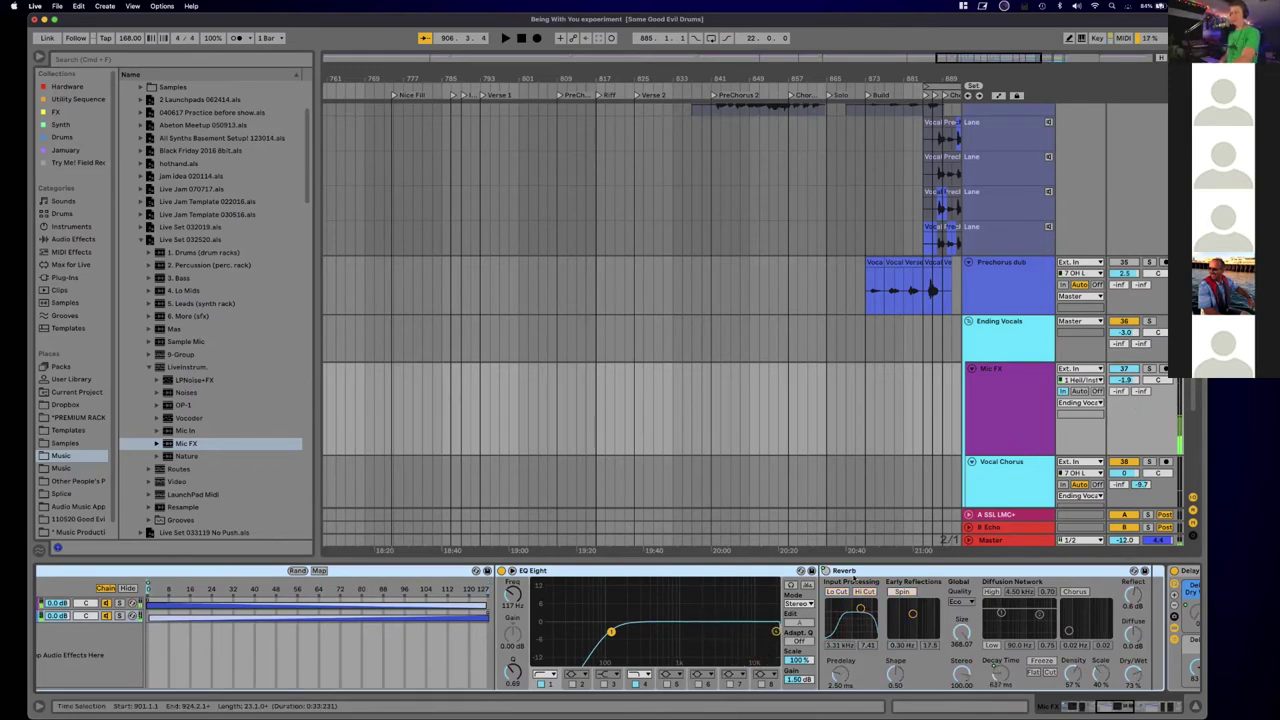
left_click(985, 476)
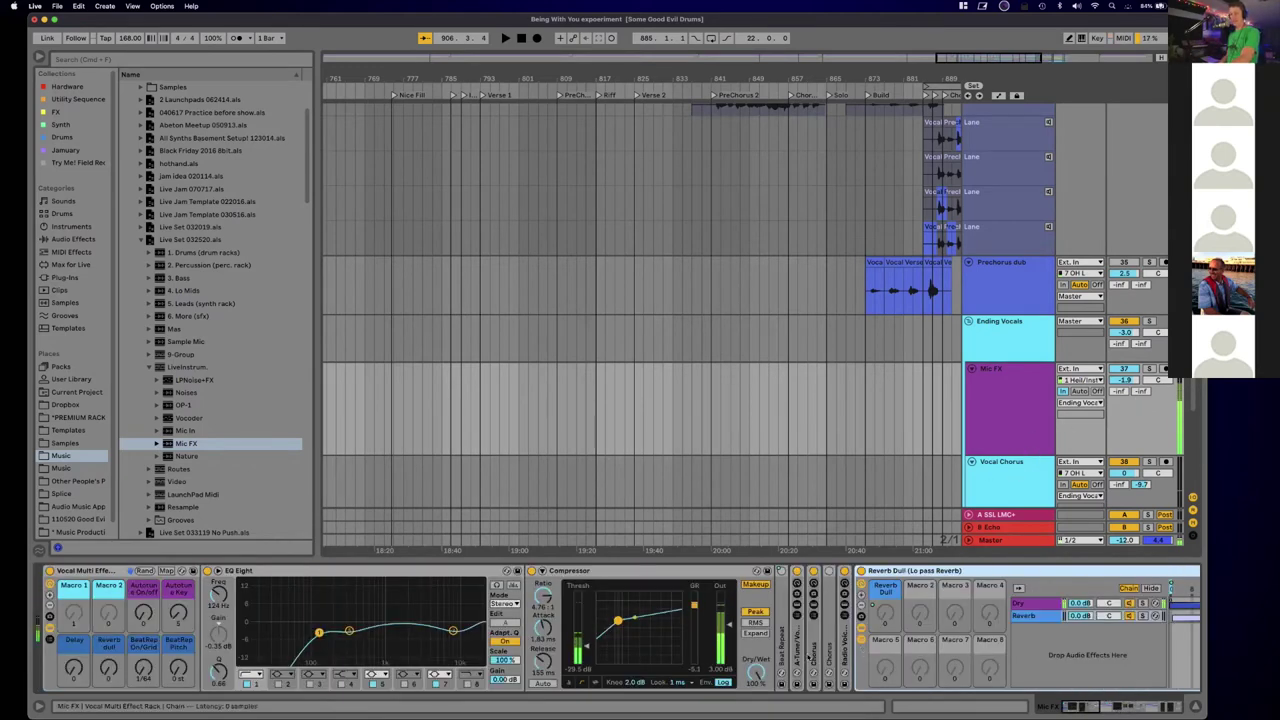
Step: Unfold Beat Repeat and review the Vocal Multi Effect Rack's macro mappings, including the one for Repeat
double_click(782, 628)
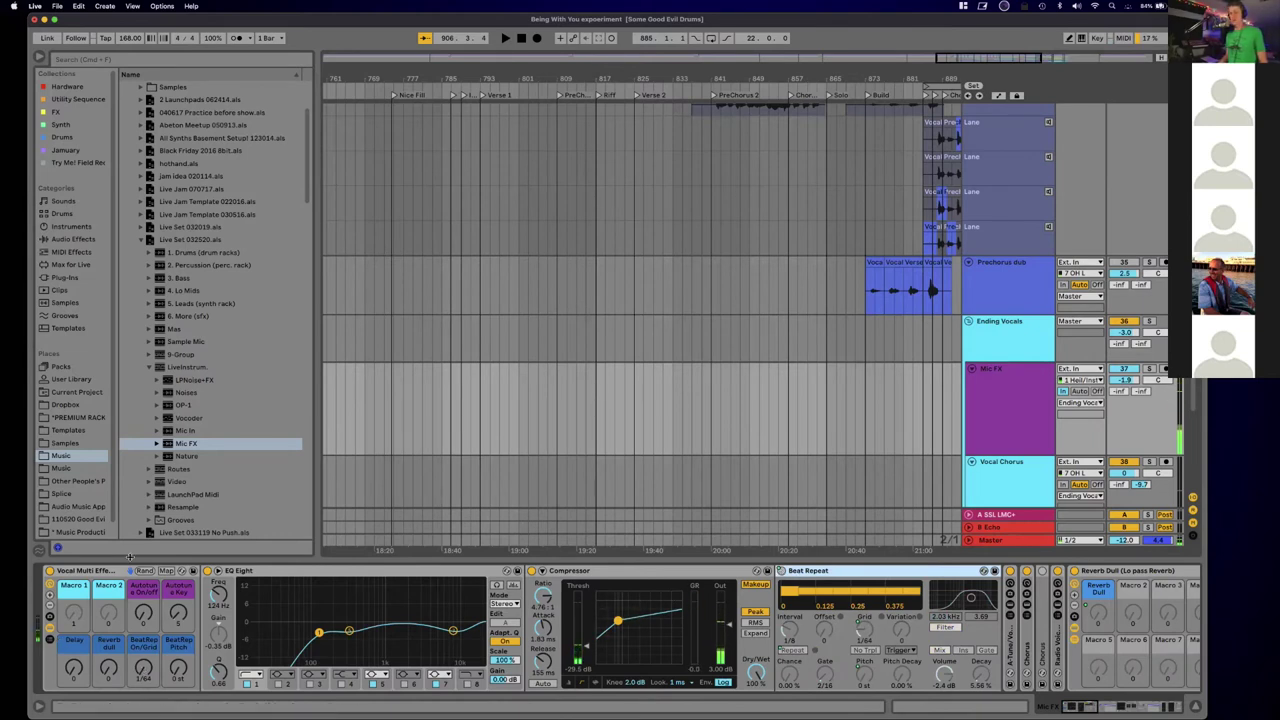
left_click(168, 571)
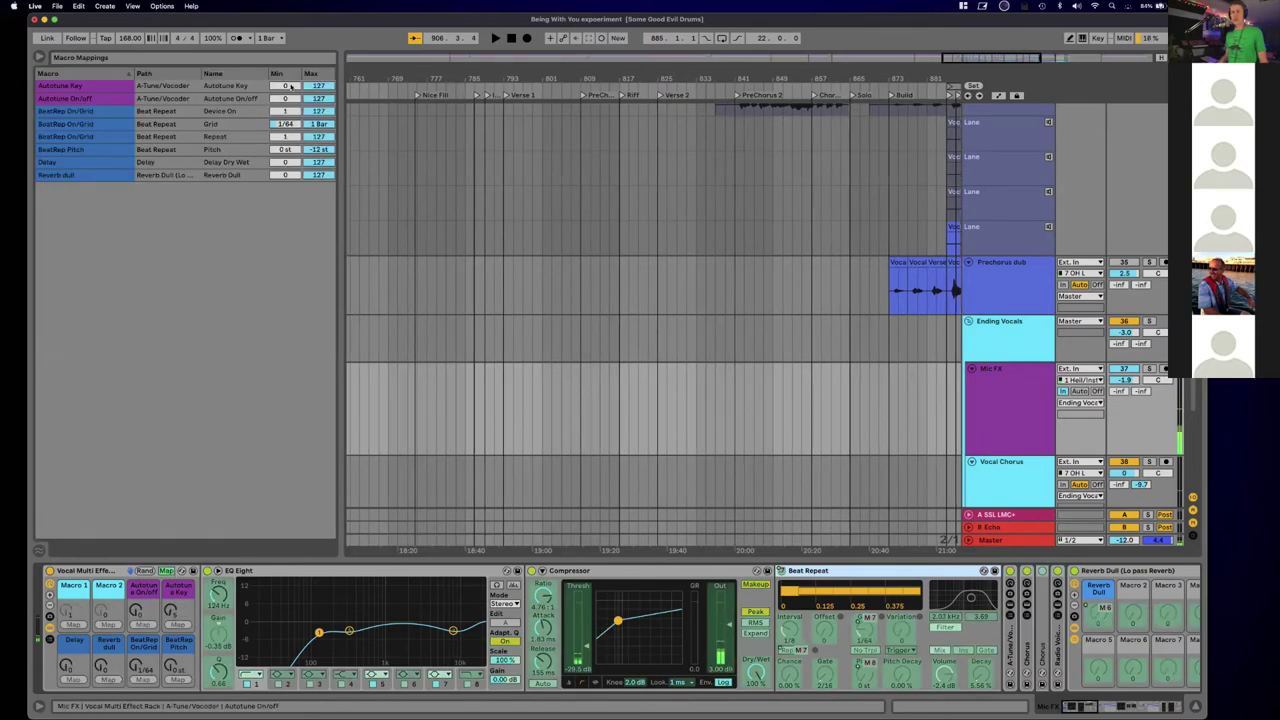
left_click(155, 140)
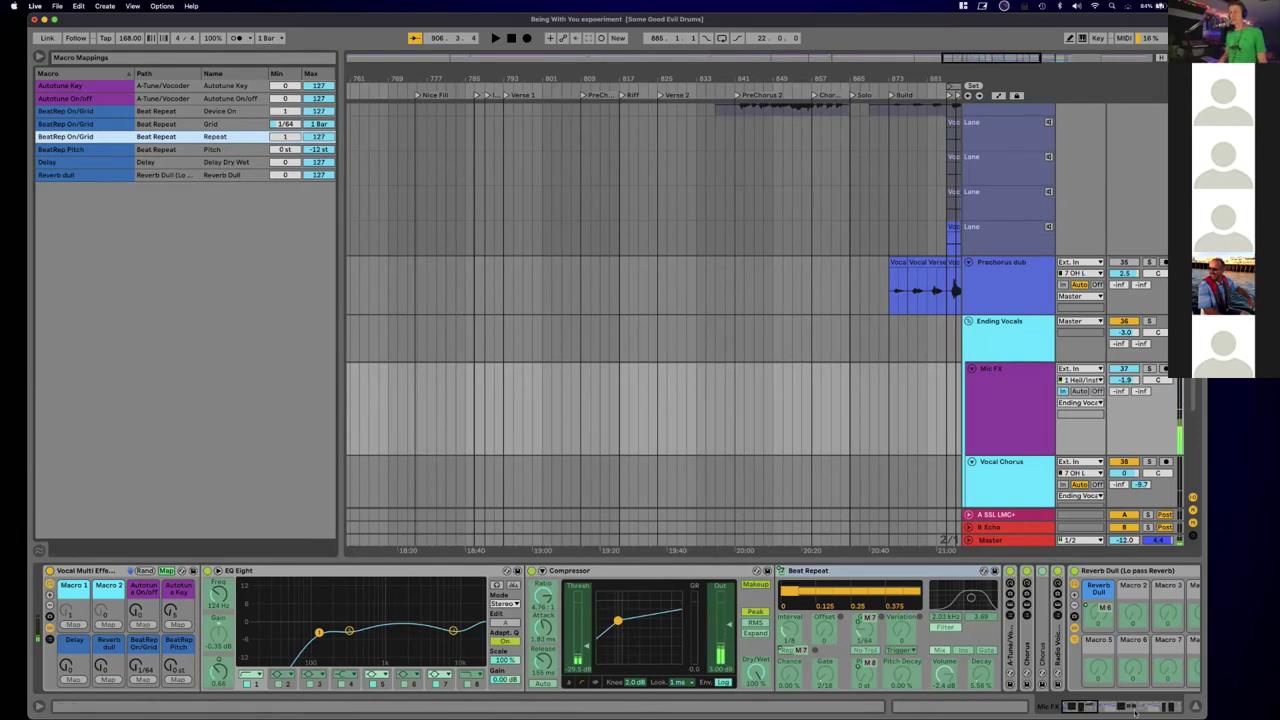
left_click(167, 571)
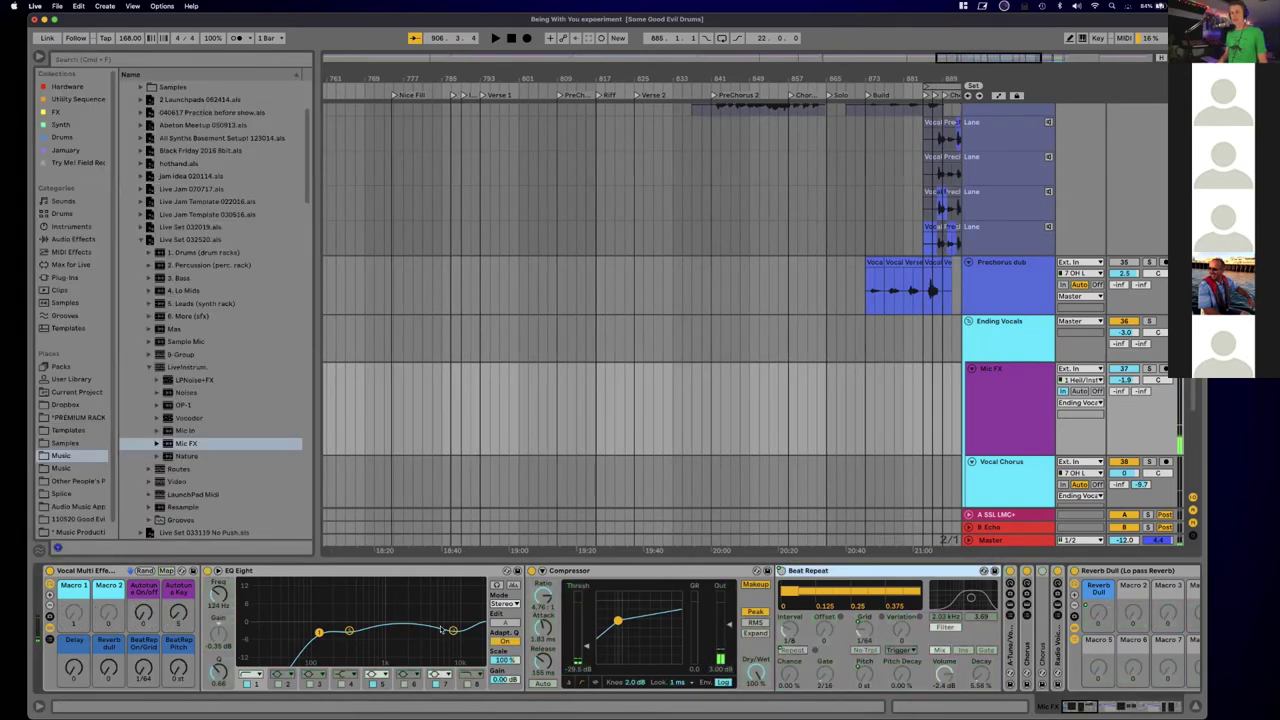
Step: Turn the BeatRep On/Grid macro up to 1 Bar and back down through 1/4 to 1/3
scroll(680, 650, "right", 5)
scroll(688, 660, "left", 5)
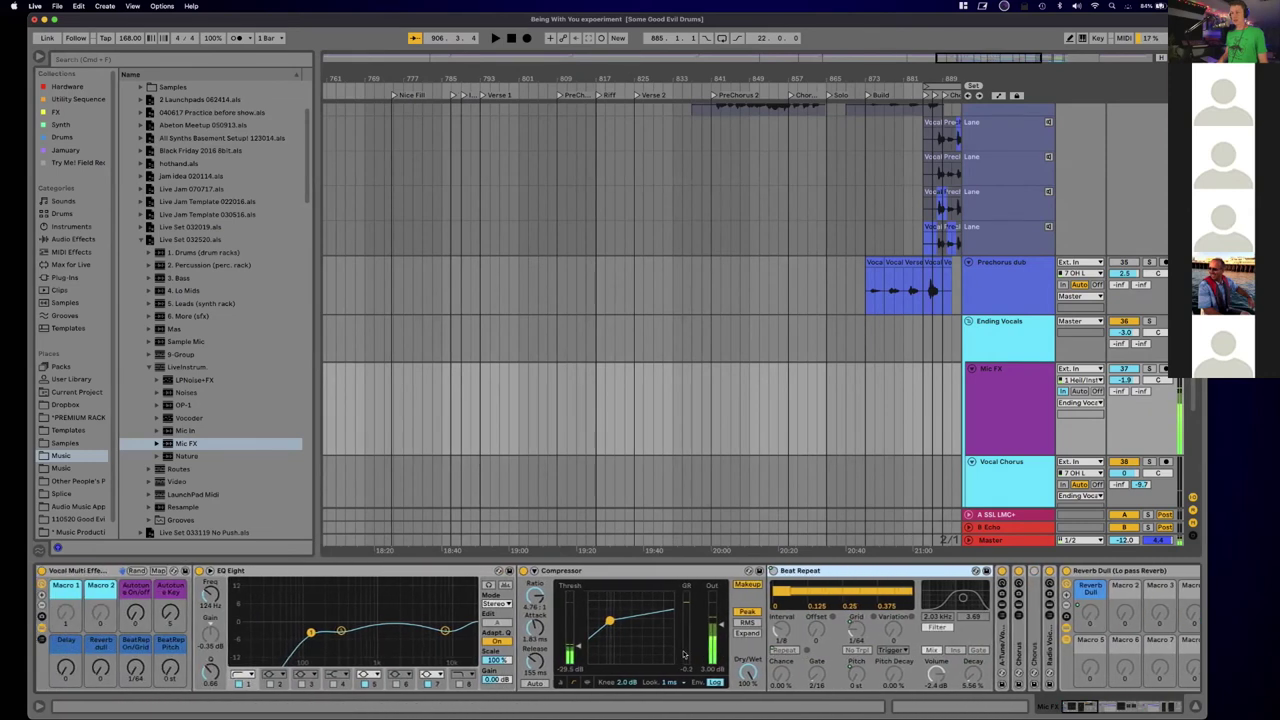
left_click_drag(140, 672, 140, 650)
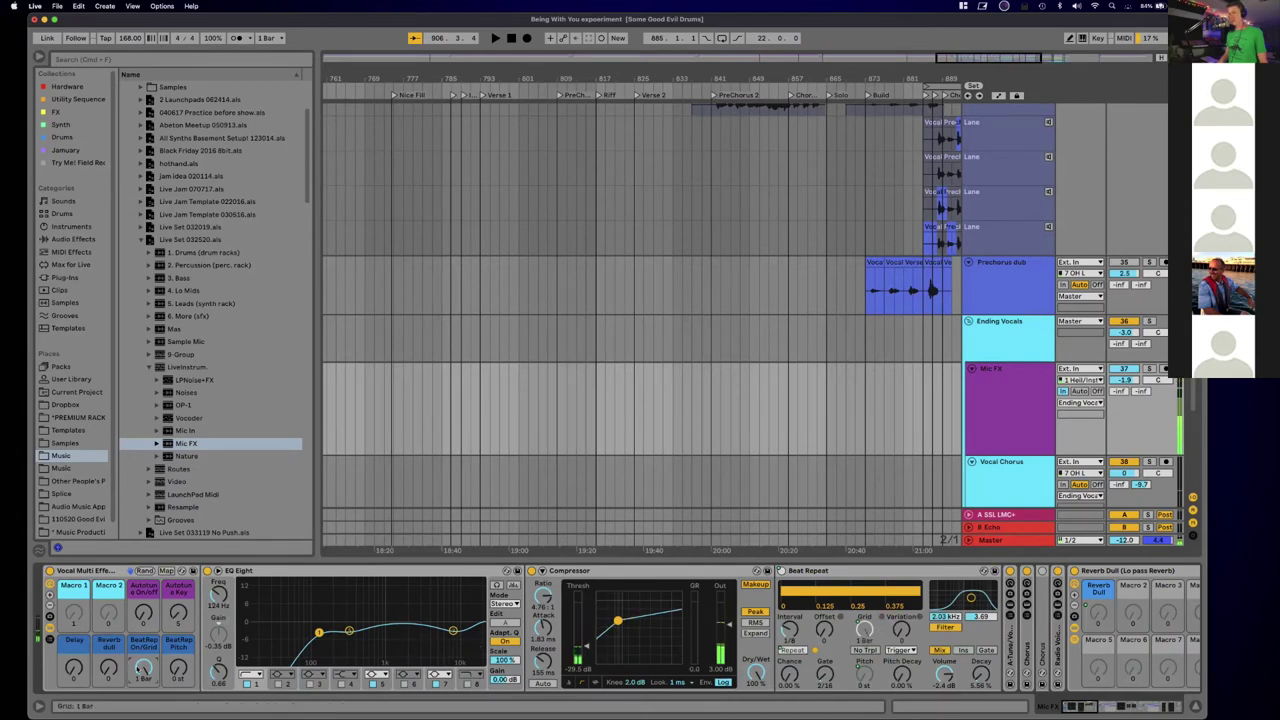
left_click_drag(143, 669, 143, 680)
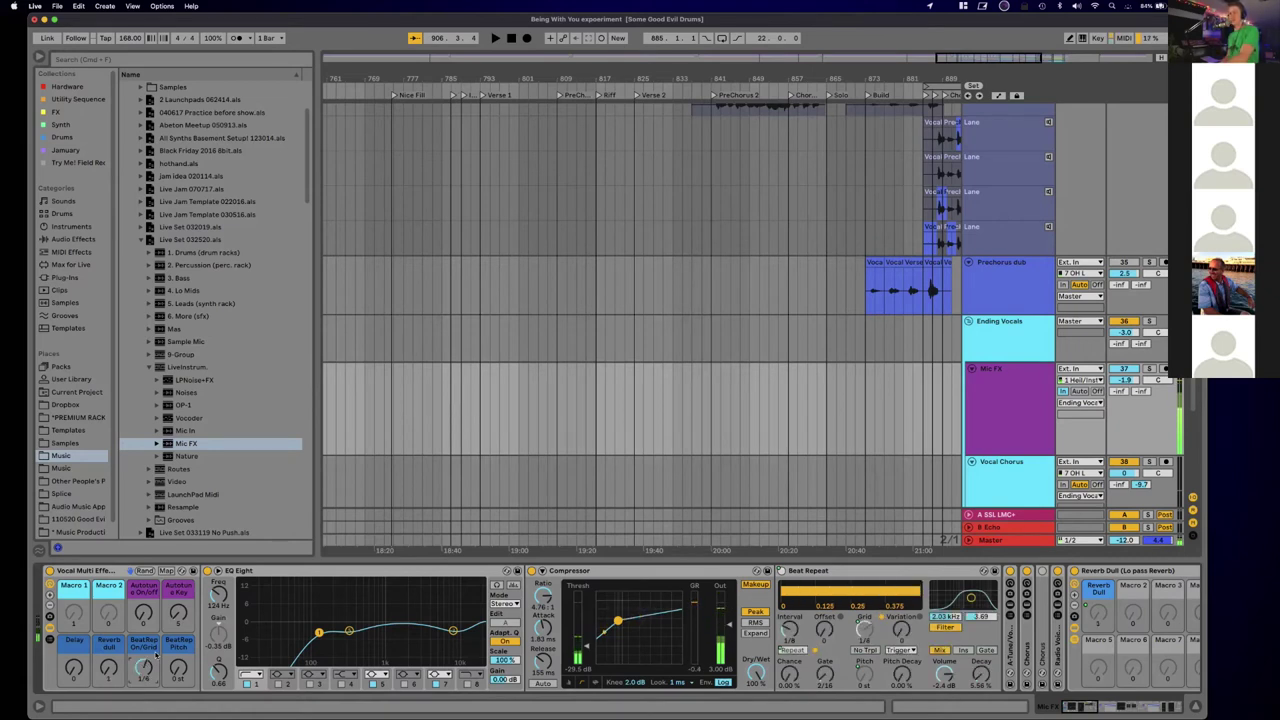
left_click_drag(156, 655, 156, 610)
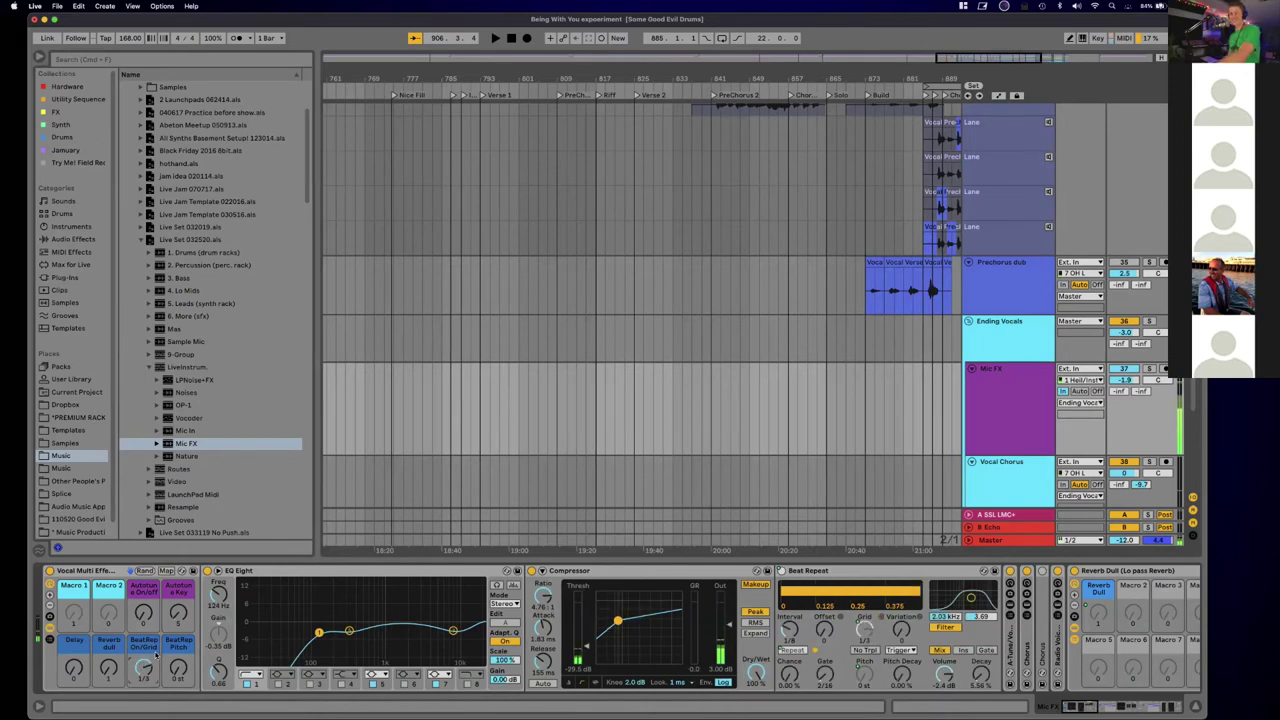
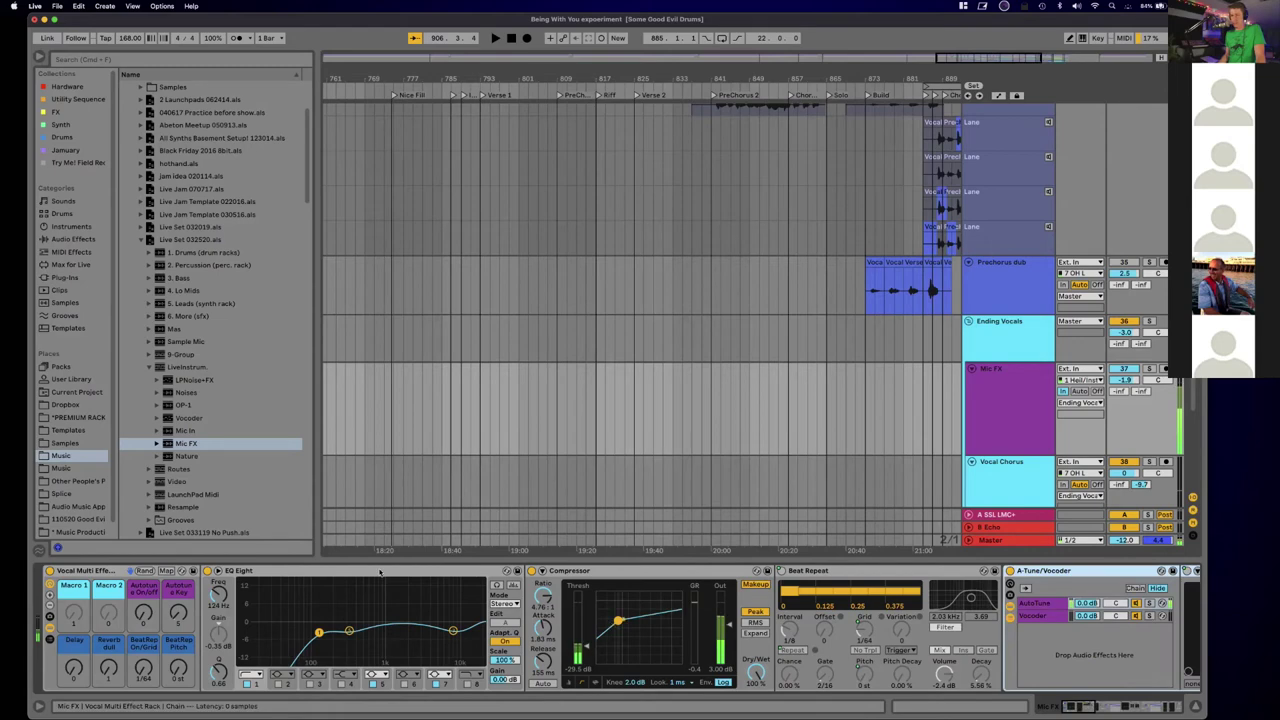
Step: Fold Beat Repeat and open the iZotope Nectar plug-in window from the A-Tune/Vocoder rack's AutoTune chain
scroll(379, 600, "right", 10)
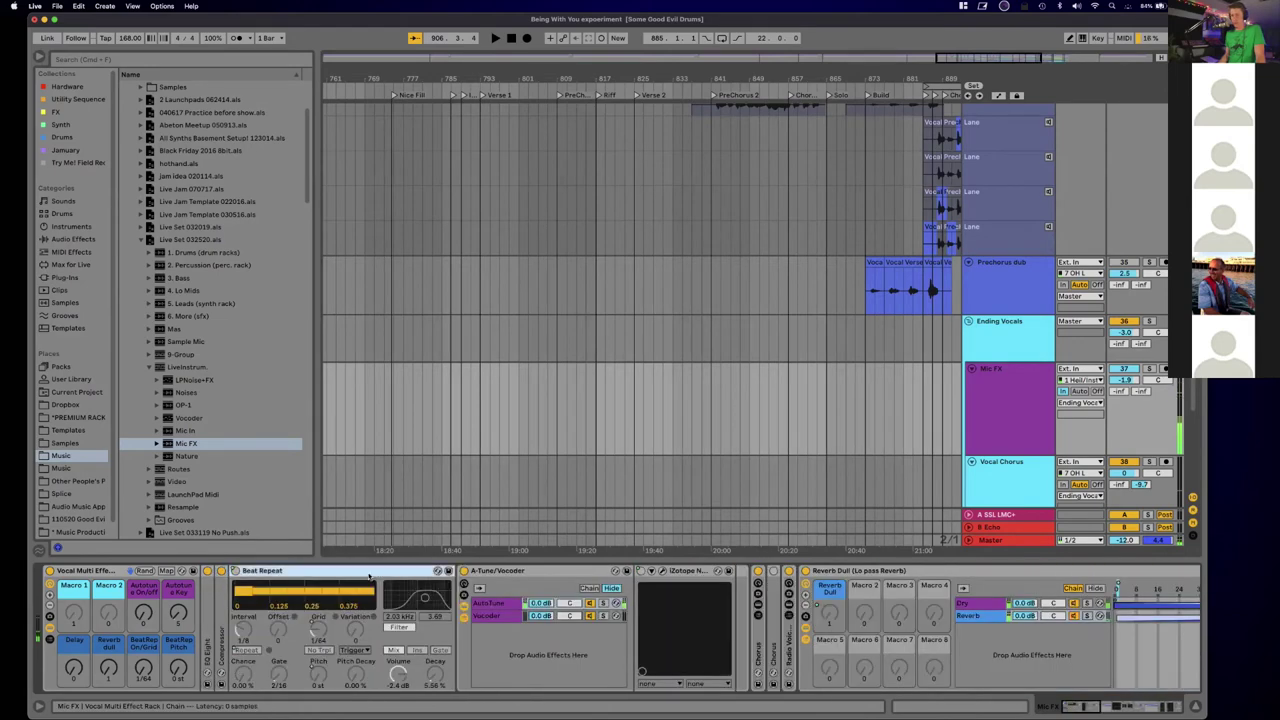
double_click(371, 574)
left_click(265, 606)
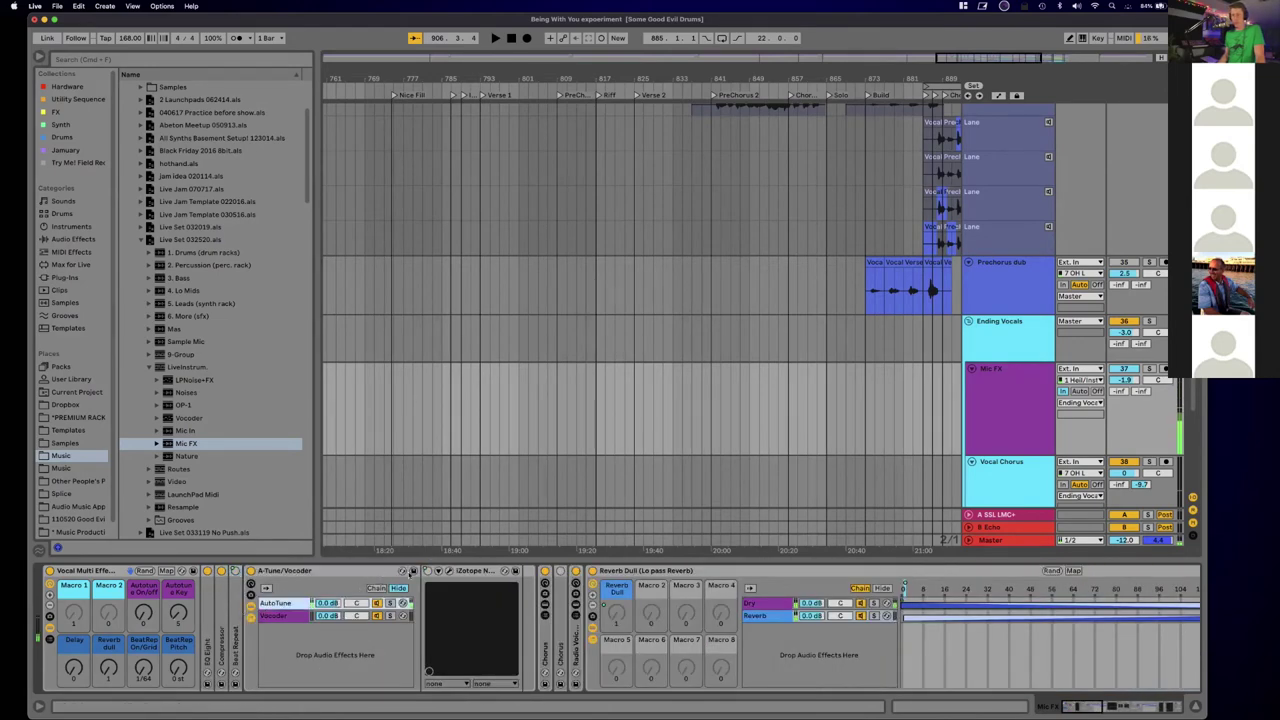
left_click(449, 571)
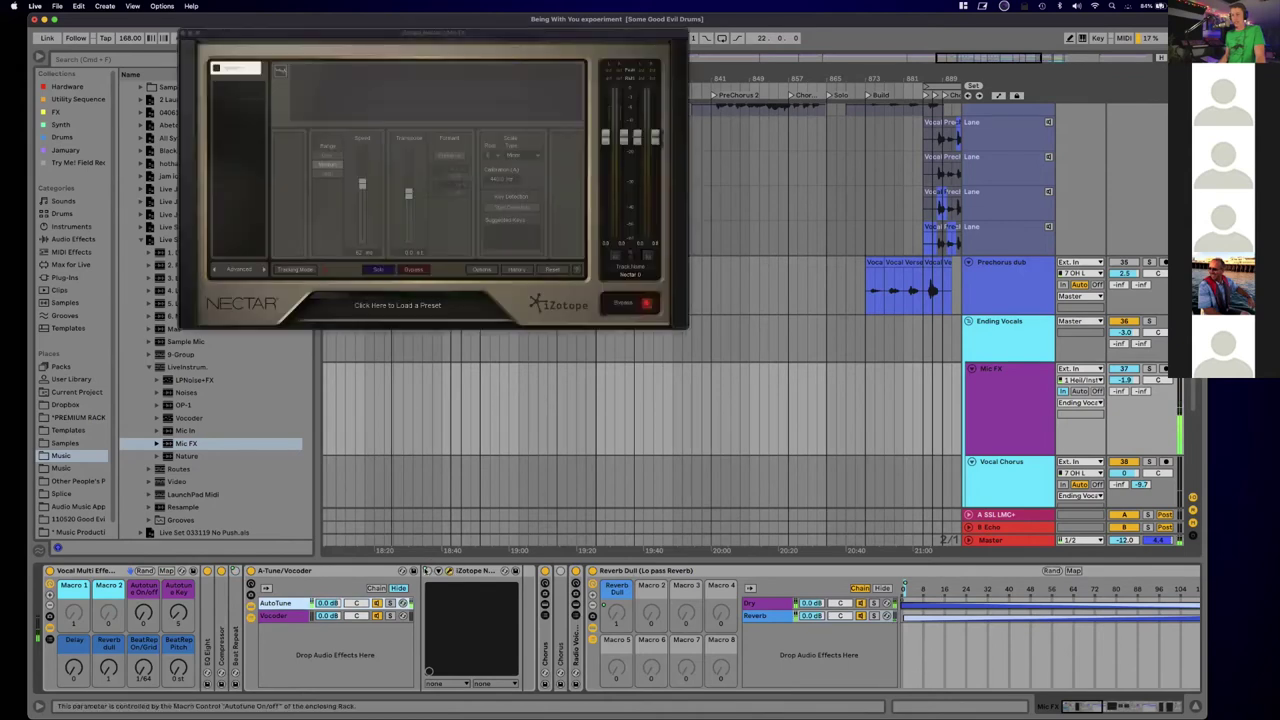
Step: Set the Autotune On/off macro to 127 and show the A-Tune/Vocoder rack's chain selector zones
left_click_drag(143, 612, 143, 555)
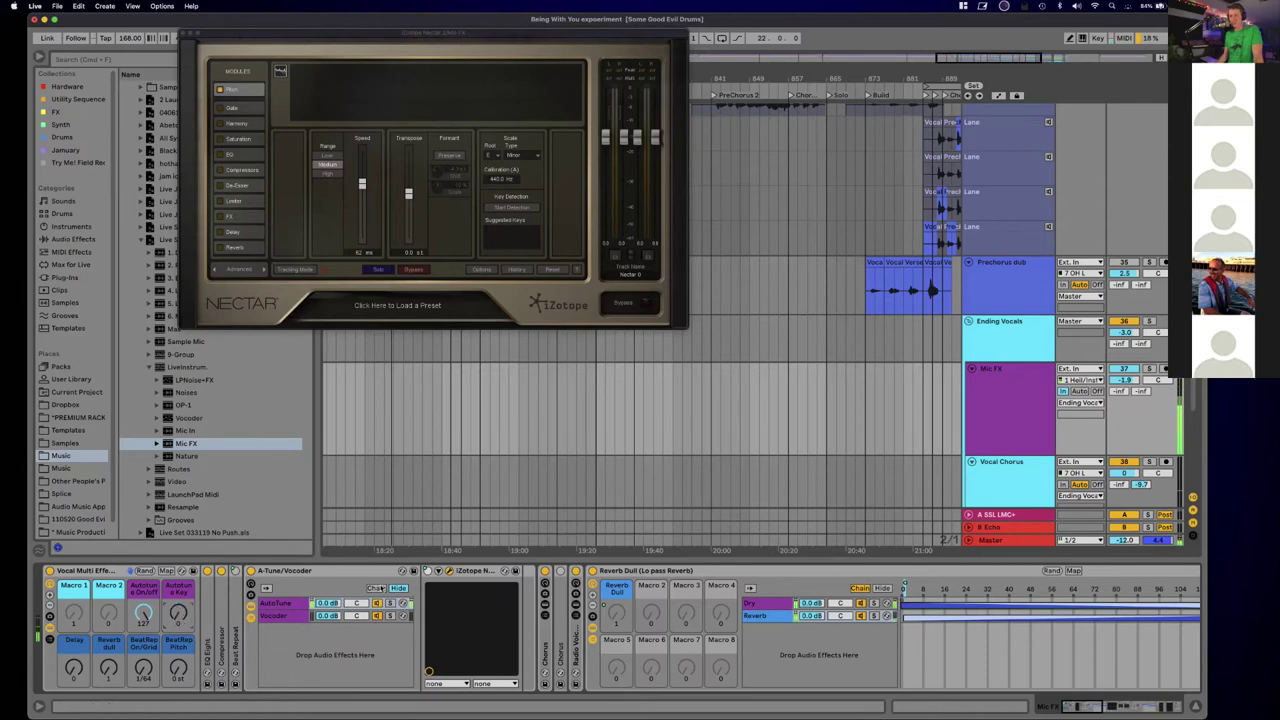
left_click(376, 588)
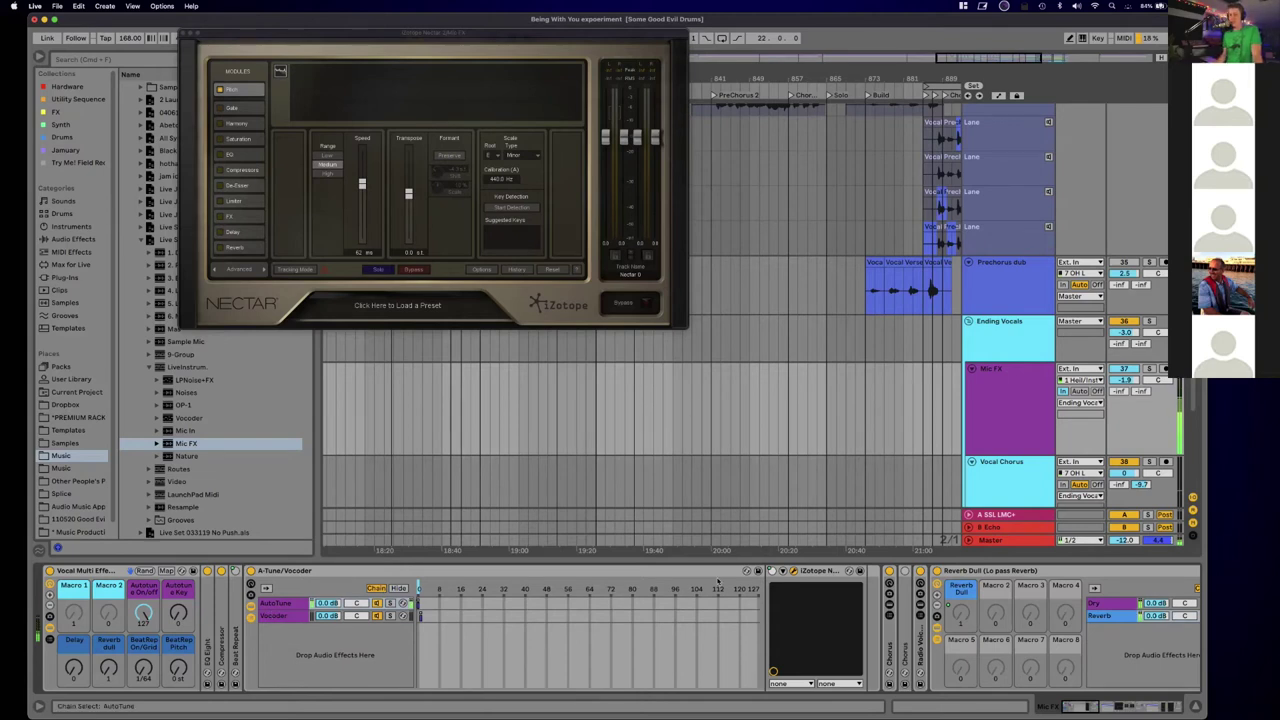
mouse_move(144, 613)
left_mouse_down()
mouse_move(144, 665)
mouse_move(144, 606)
left_mouse_up()
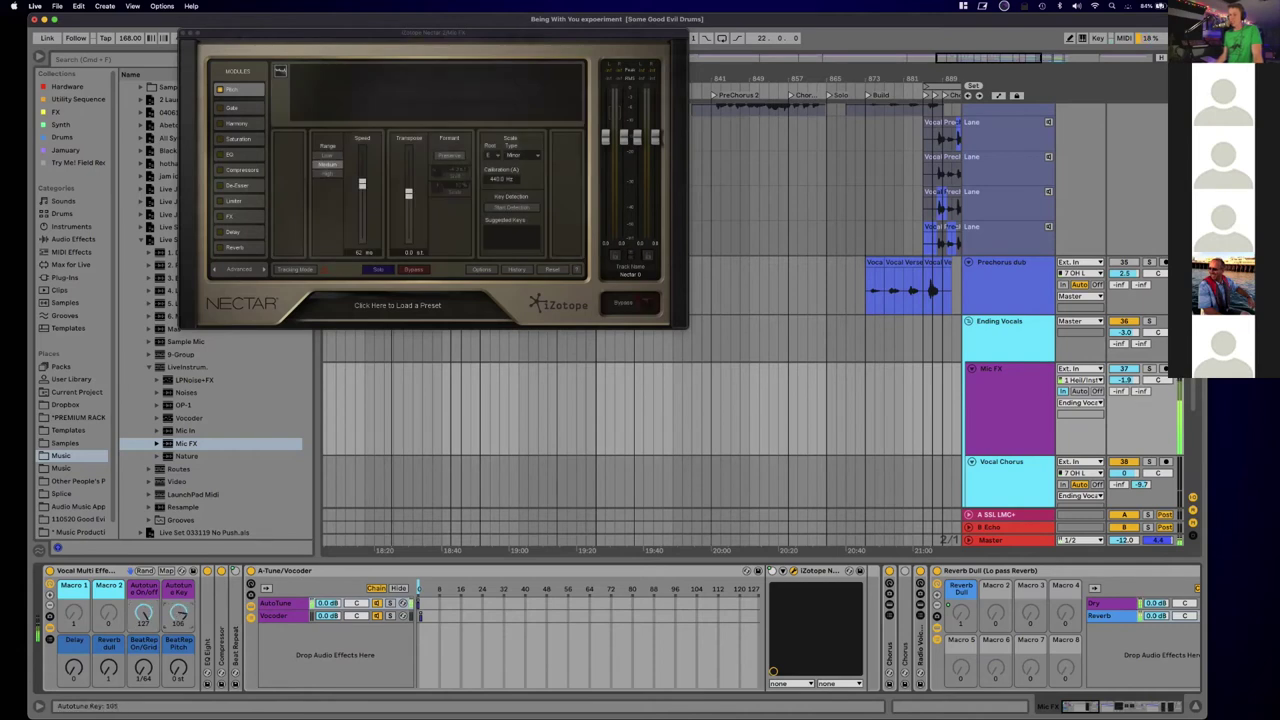
scroll(608, 612, "right", 3)
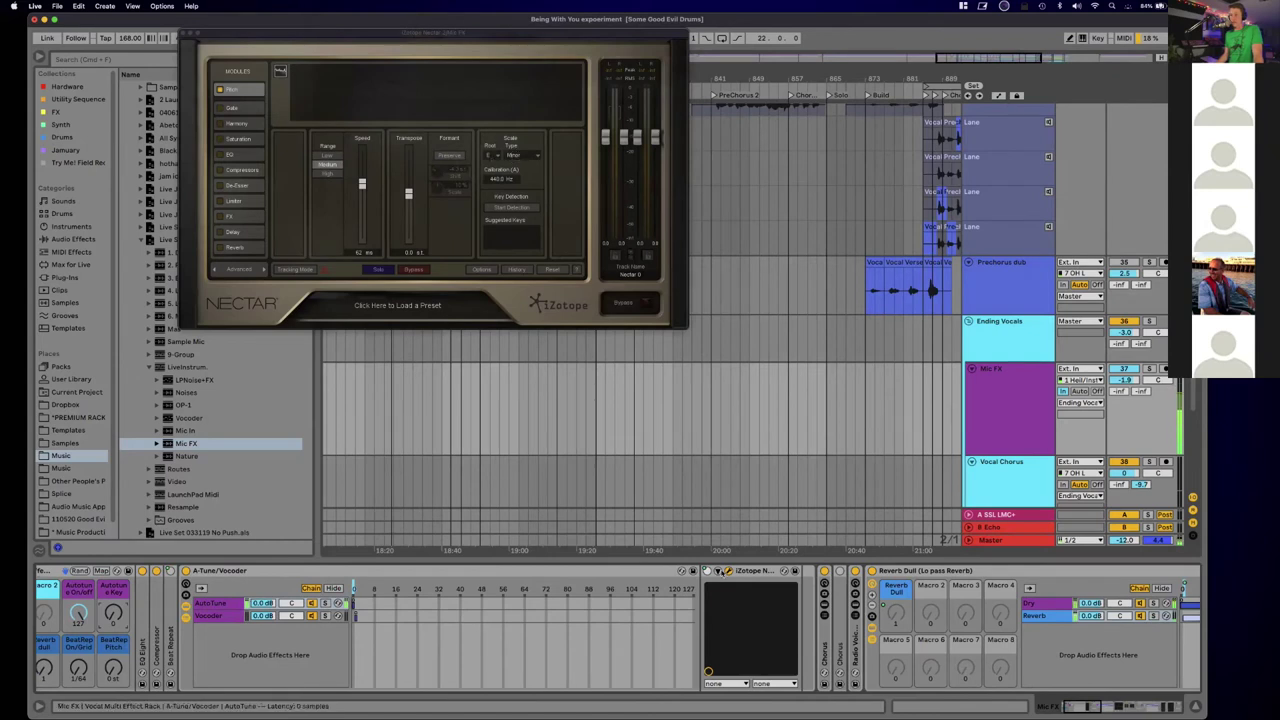
Step: Show iZotope Nectar 2's parameters in the device, enable Configure mode and set the pitch scale's Root to C#
left_click(717, 570)
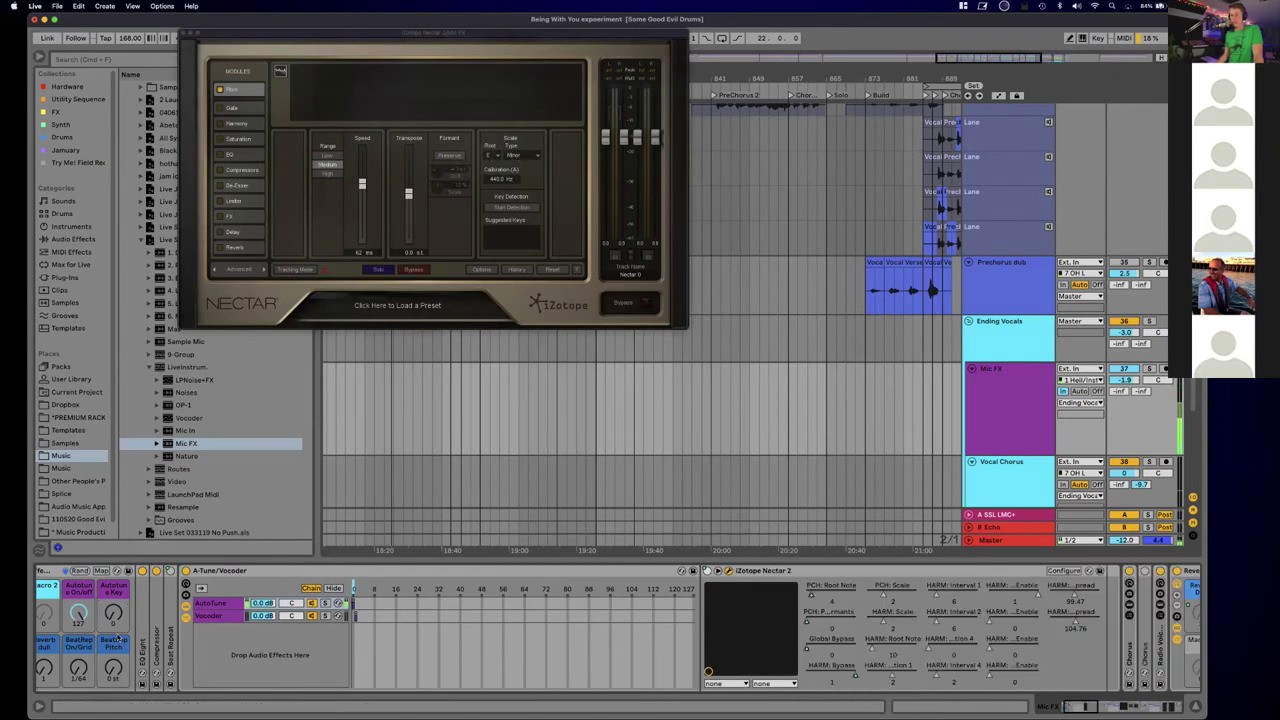
left_click_drag(113, 613, 113, 595)
left_click(497, 157)
left_click(497, 157)
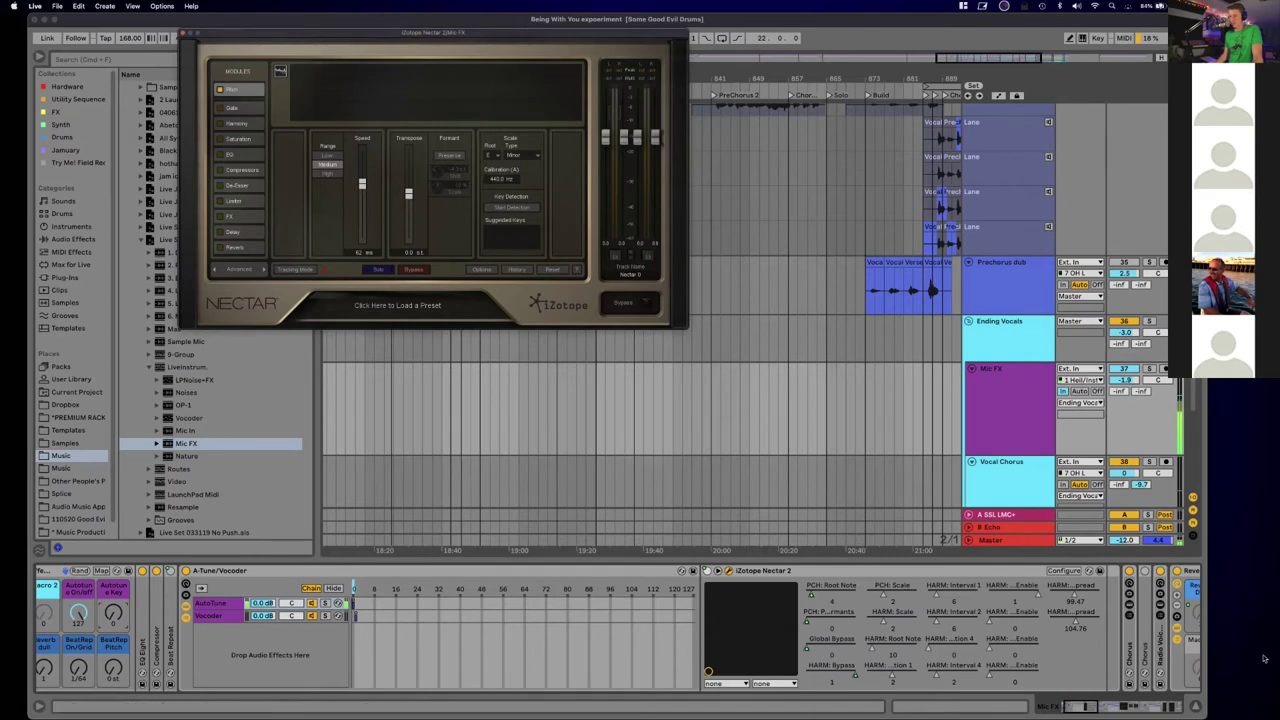
left_click(1064, 571)
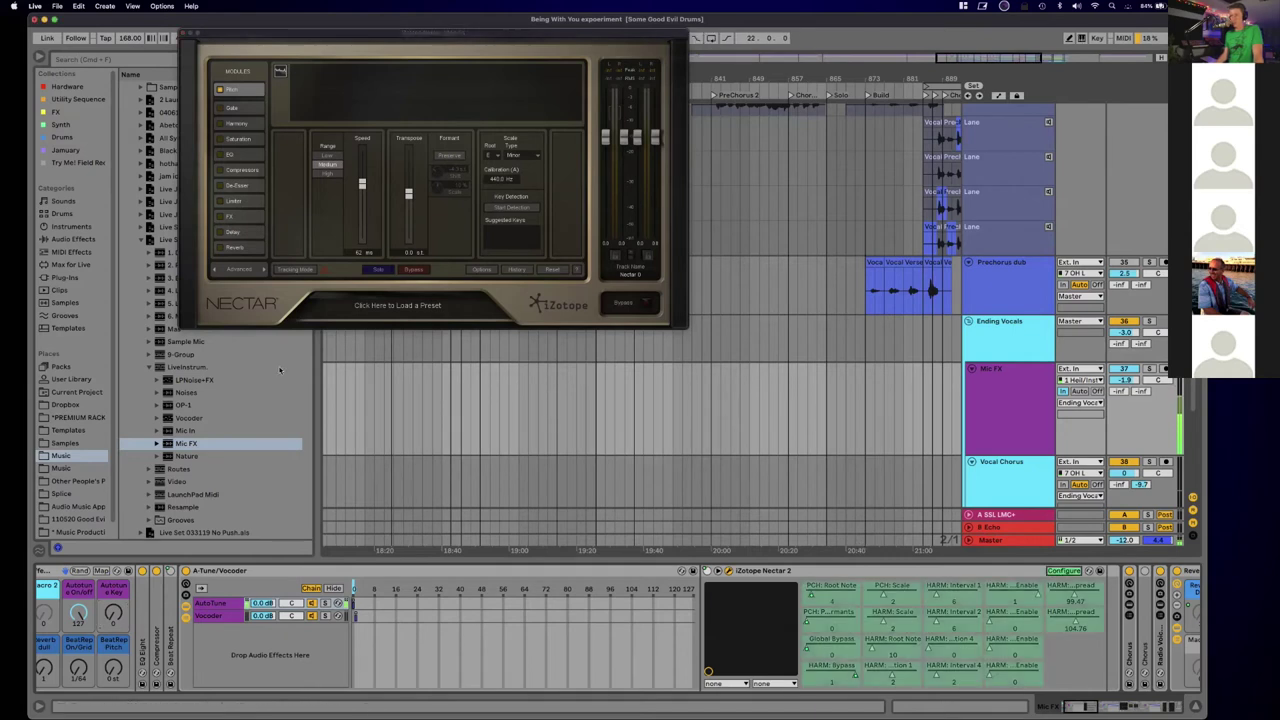
left_click(490, 158)
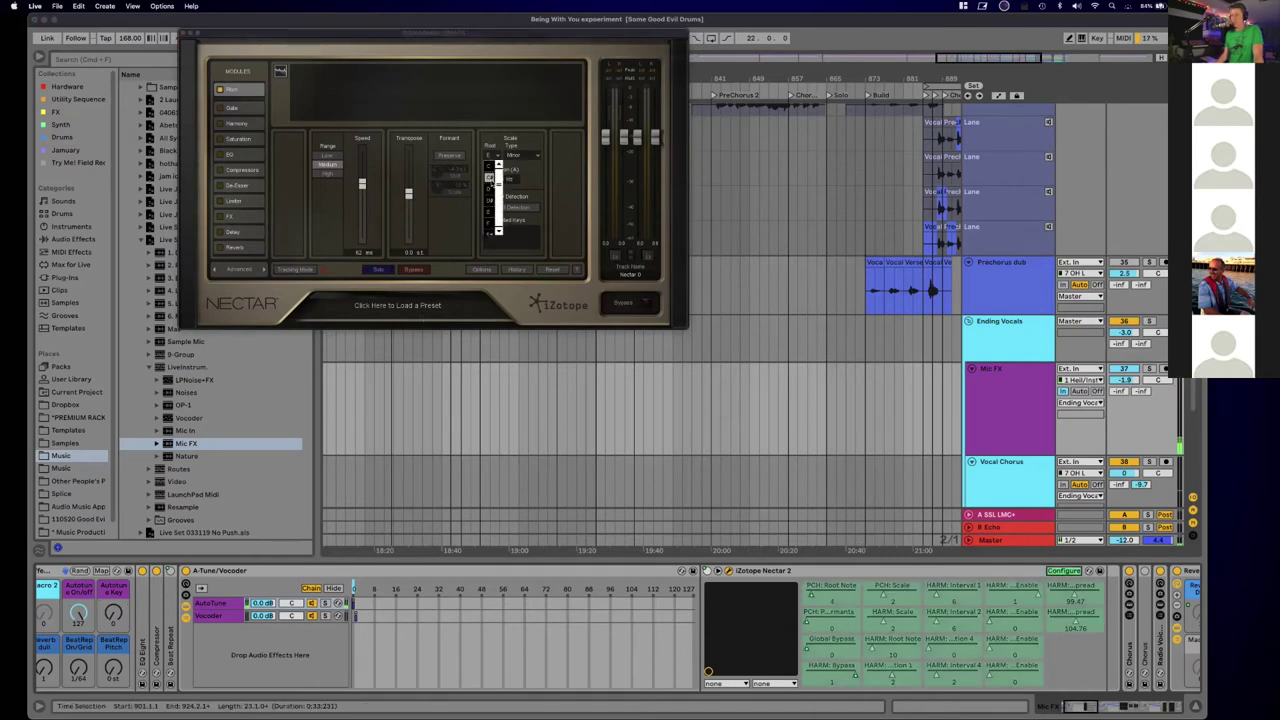
left_click(492, 183)
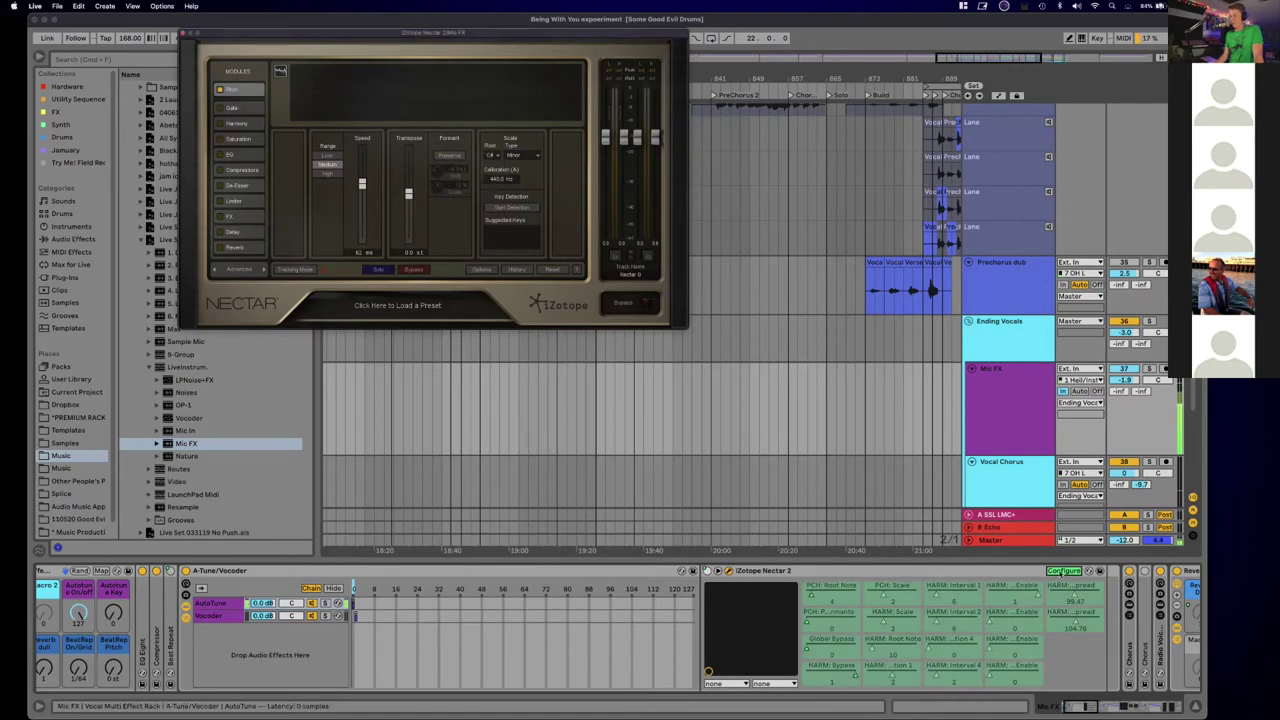
Step: Unmap Nectar's PCH: Root Note parameter and map it again to the A-Tune/Vocoder rack's Autotune Key macro
right_click(827, 593)
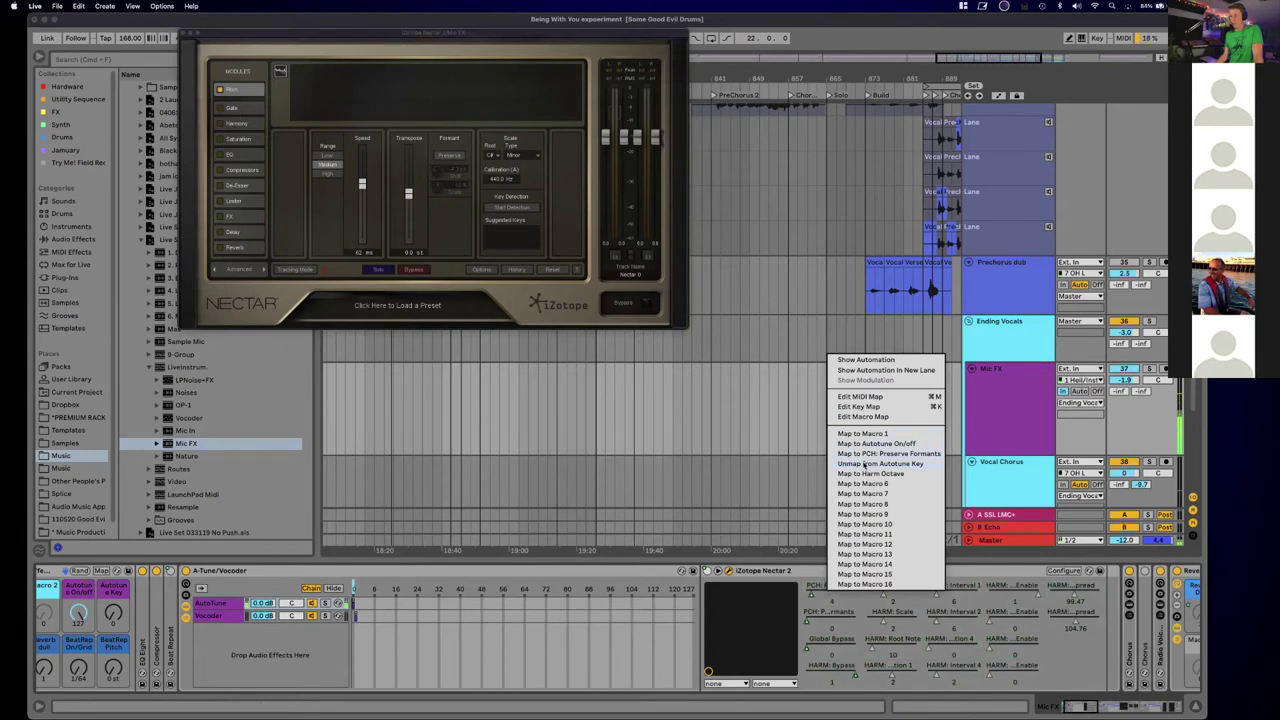
left_click(864, 504)
right_click(965, 592)
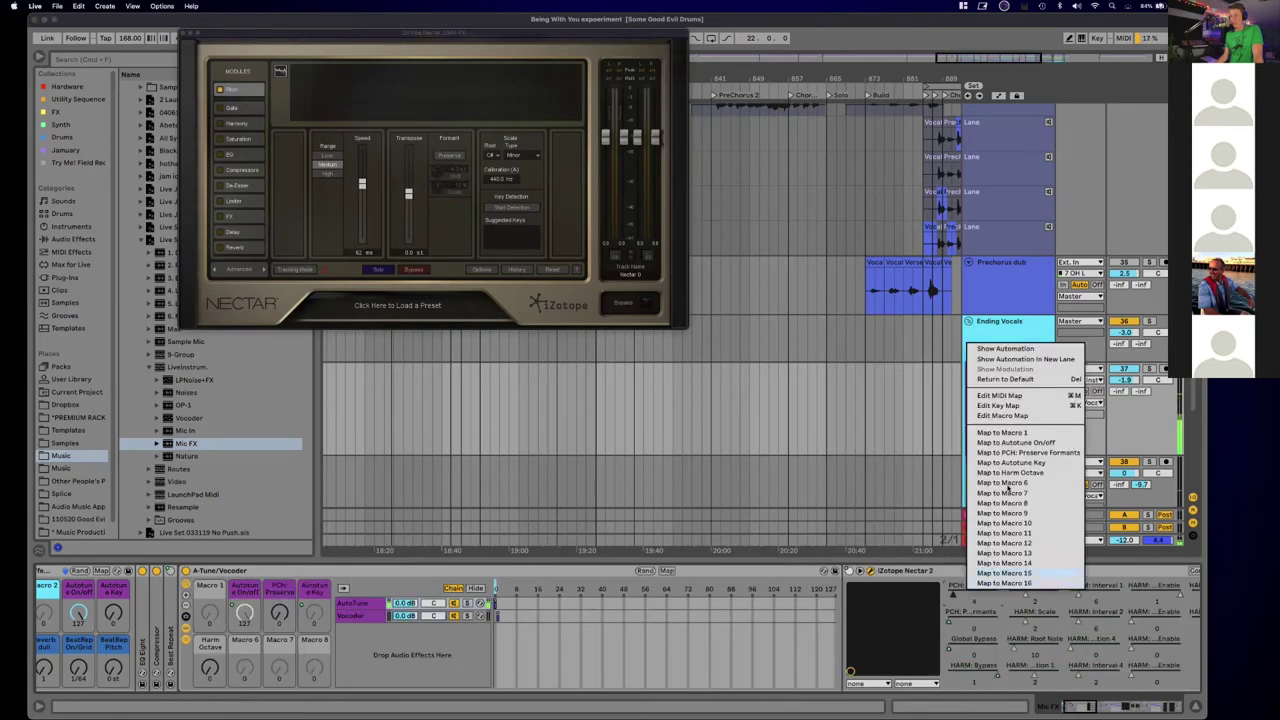
left_click(1012, 463)
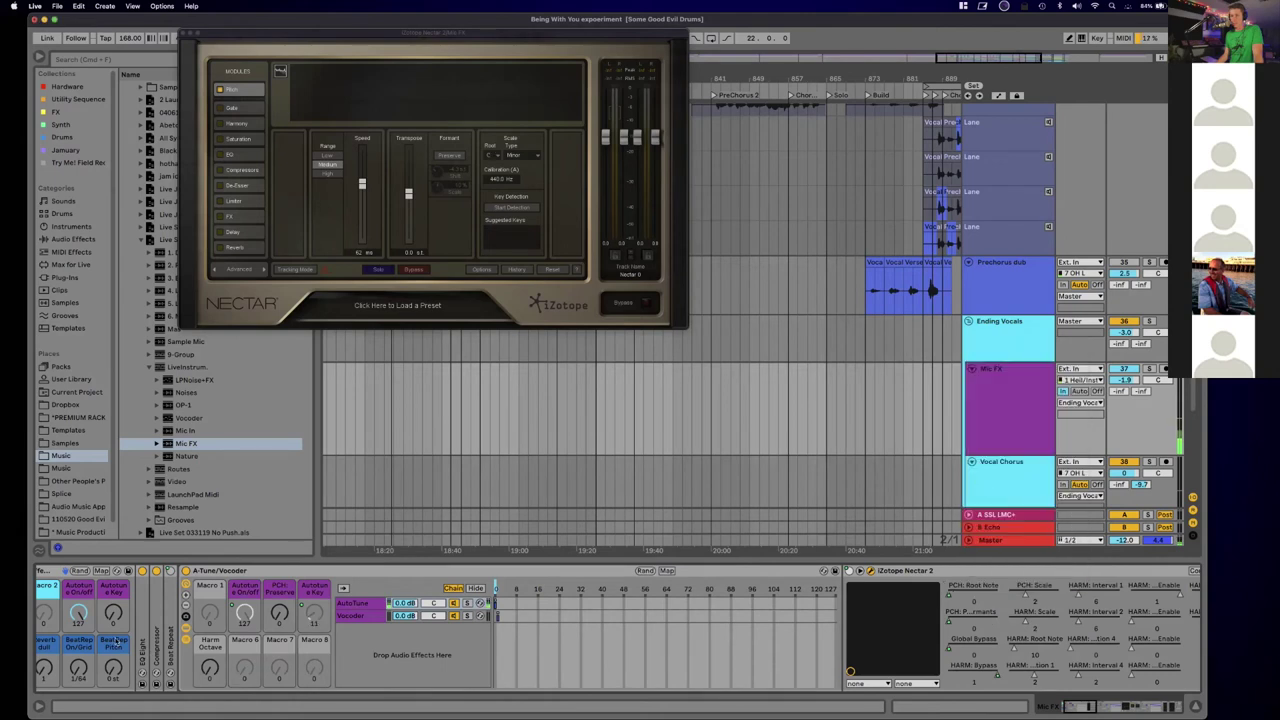
Step: Turn the Autotune Key macro up to 34 and 82, and back down, to sweep Nectar's root note
mouse_move(113, 613)
left_mouse_down()
mouse_move(113, 548)
mouse_move(113, 590)
left_mouse_up()
left_click(398, 306)
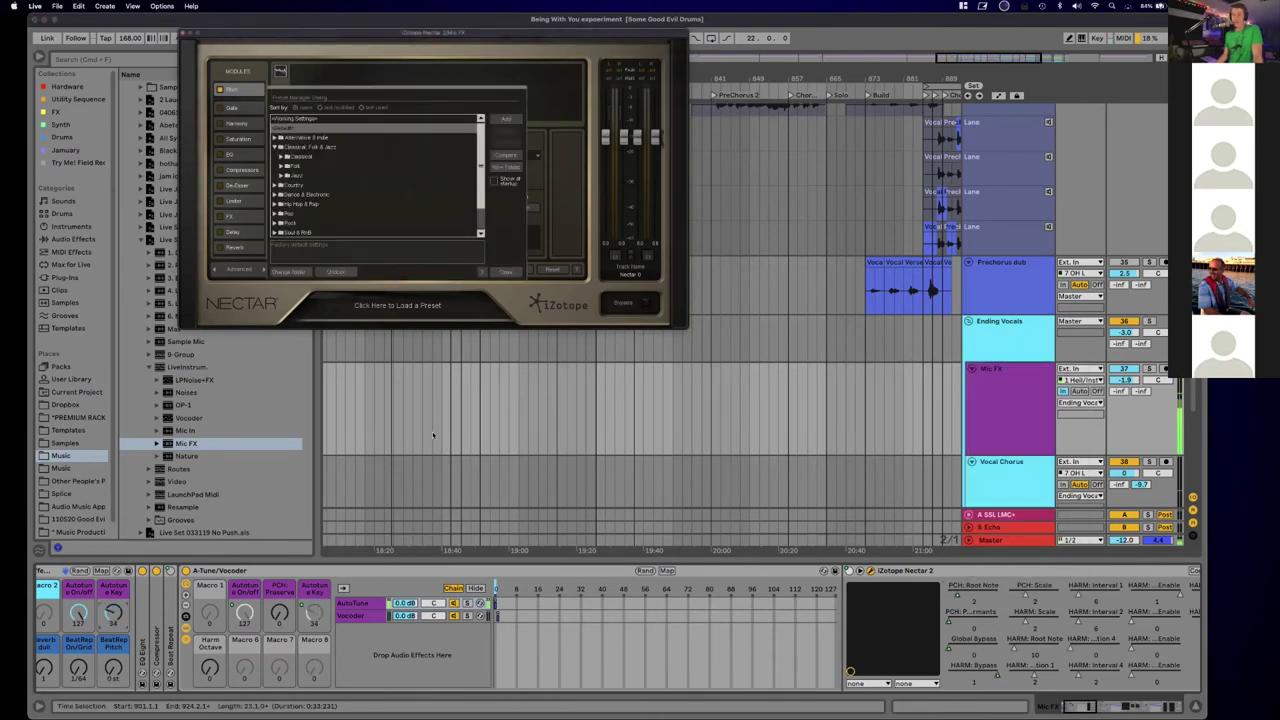
left_click(506, 271)
left_click_drag(115, 614, 115, 566)
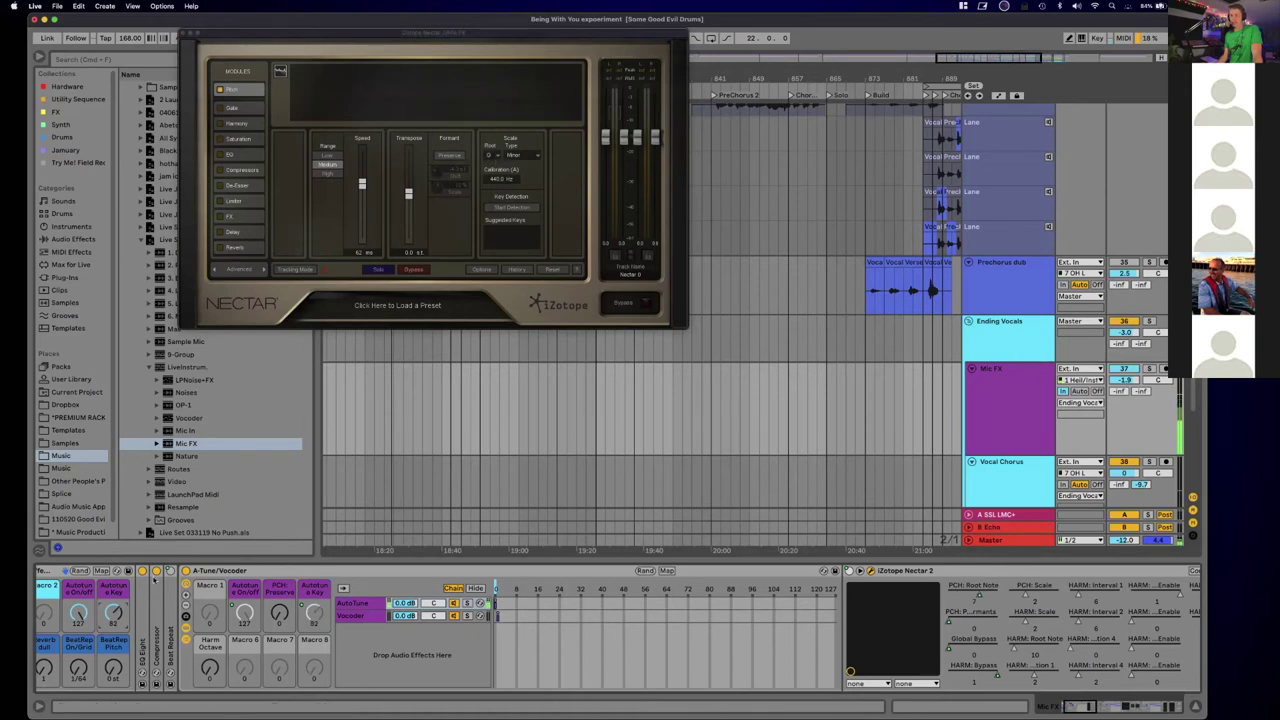
left_click_drag(114, 612, 114, 694)
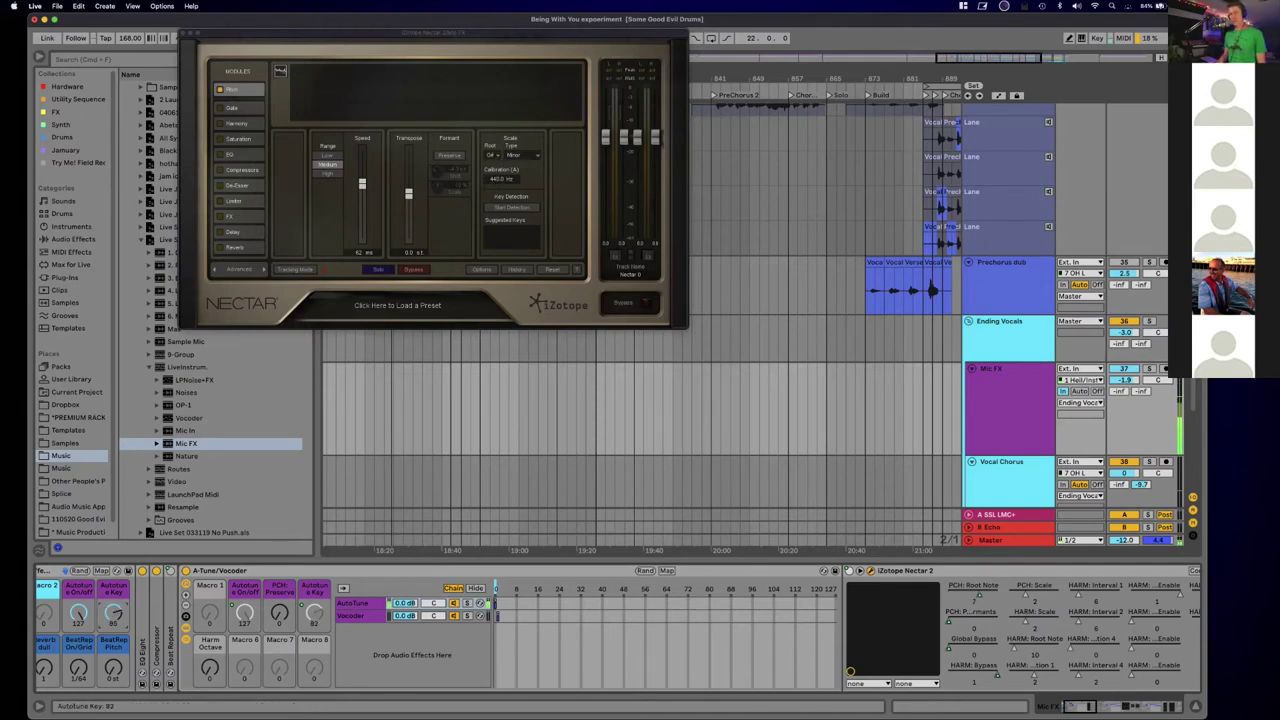
Step: Turn the Autotune On/off macro down to 3 and hide the A-Tune/Vocoder rack's chains and devices
left_click_drag(77, 612, 77, 690)
mouse_move(77, 690)
left_mouse_down()
mouse_move(77, 612)
mouse_move(77, 690)
left_mouse_up()
scroll(360, 600, "left", 2)
left_click(250, 628)
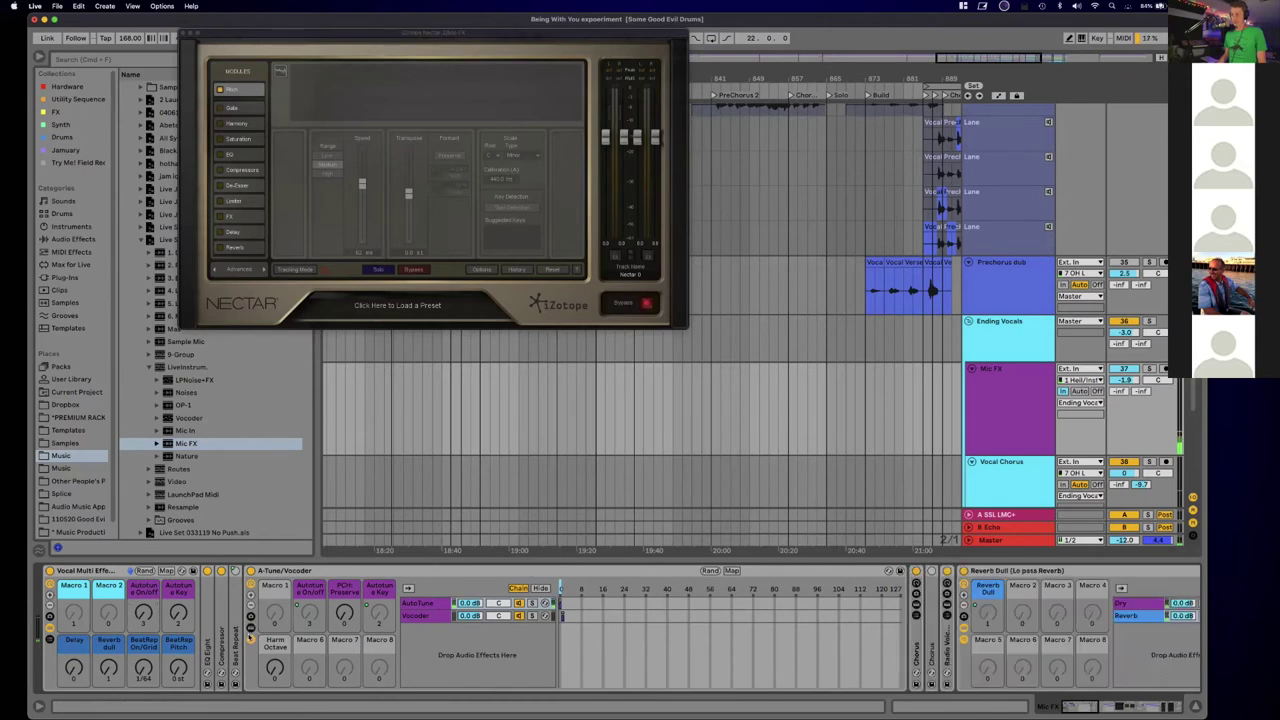
left_click(250, 617)
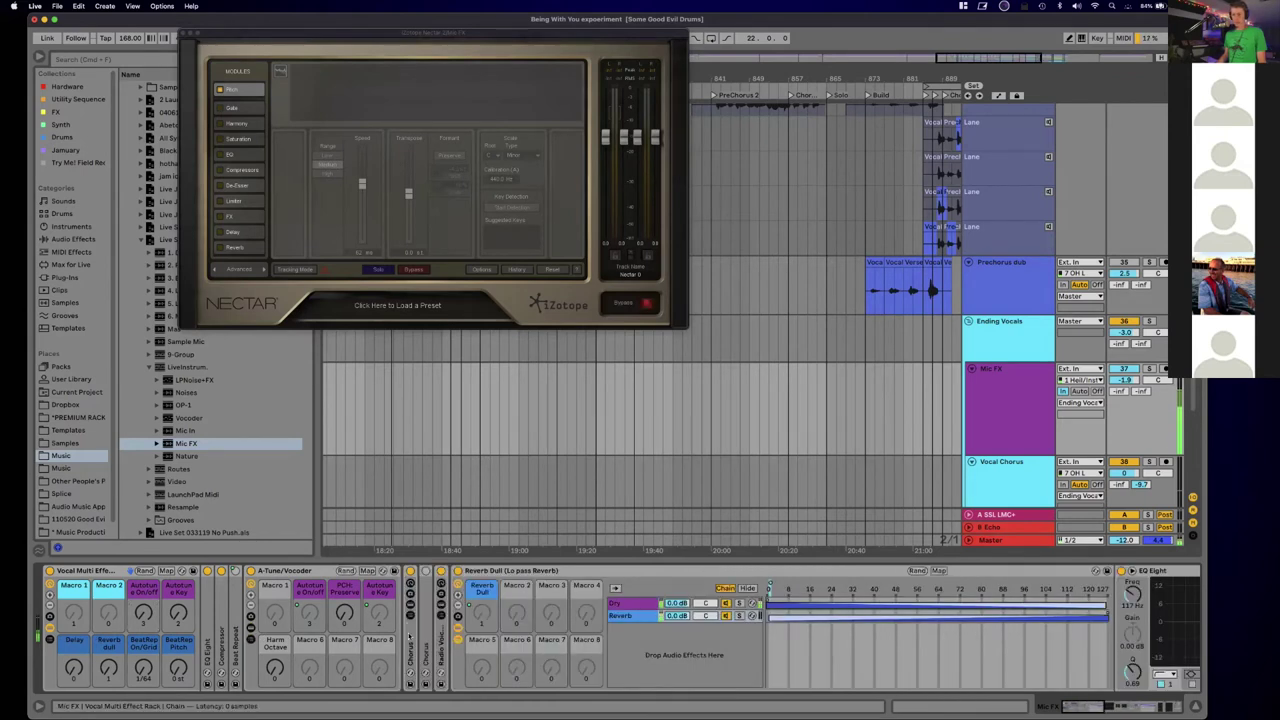
Step: Unfold the first Chorus rack, sweep its Chorus On/Off macro up and back to 0, and hide its devices
double_click(410, 648)
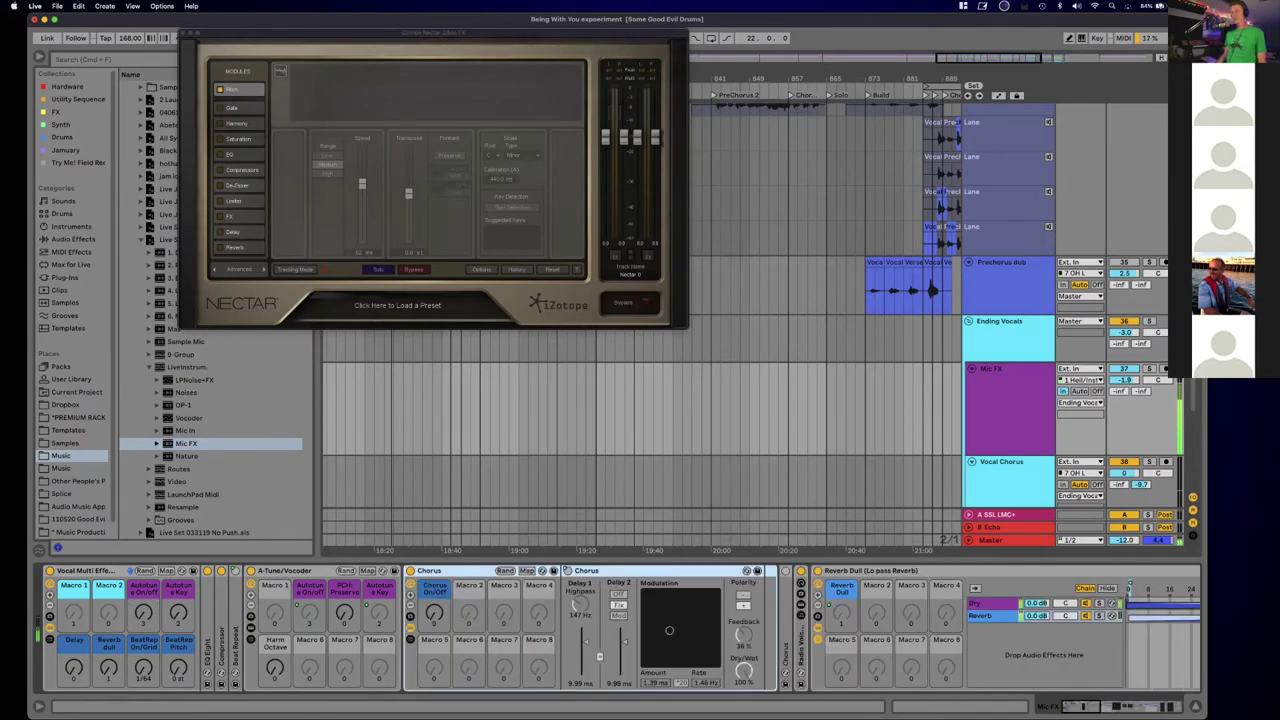
left_click_drag(433, 612, 433, 580)
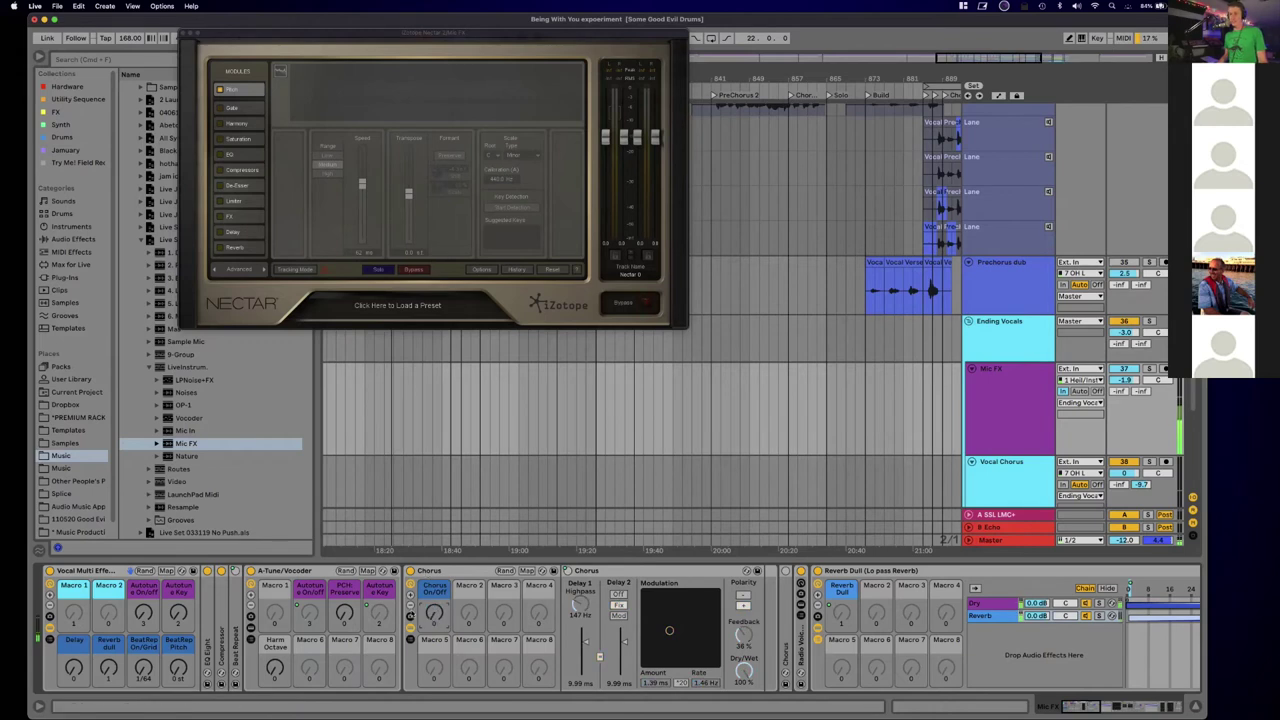
left_click(410, 628)
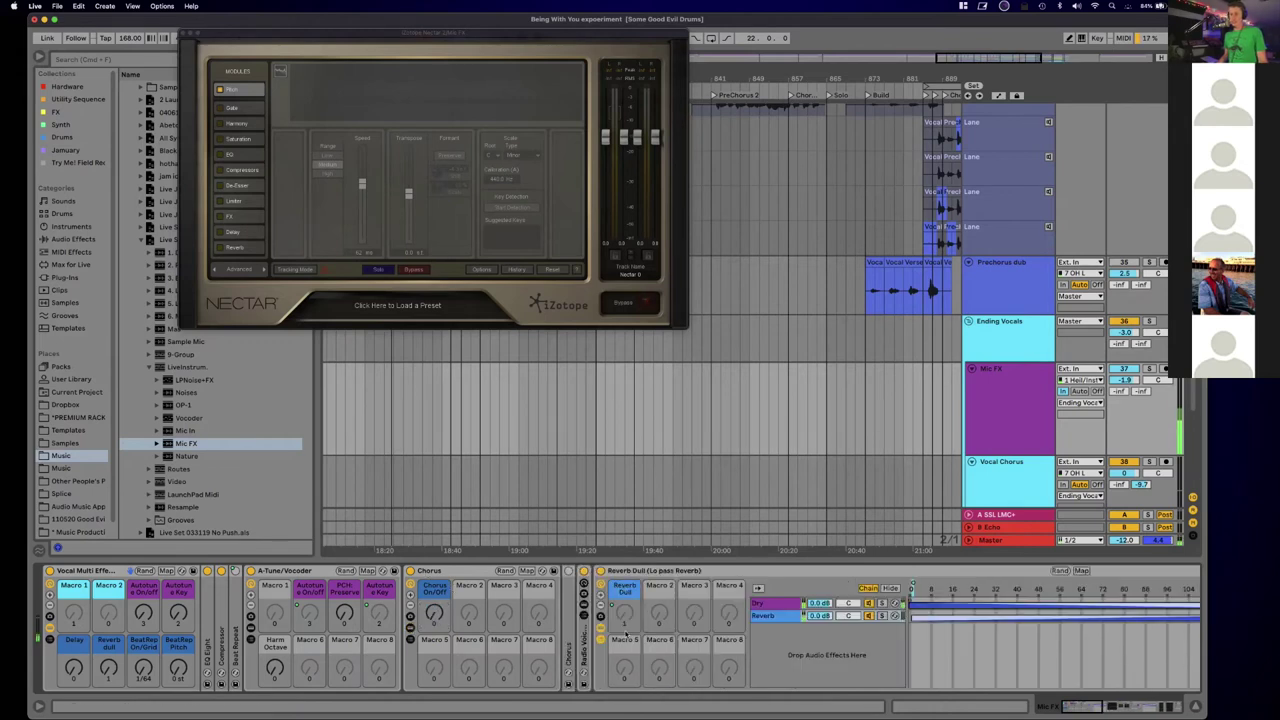
Step: Unfold the Radio Voice w Chorus rack and turn its Radio On/Off macro up to 127 and back to 2
double_click(584, 642)
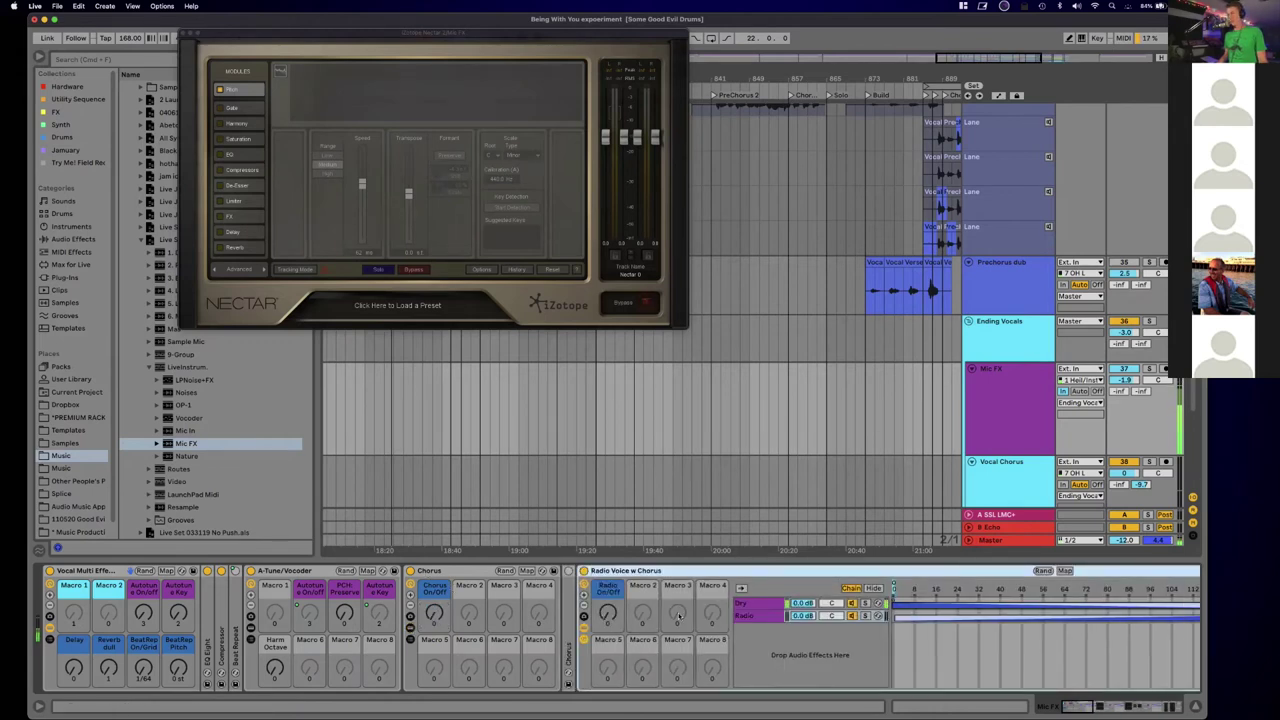
scroll(604, 612, "right", 5)
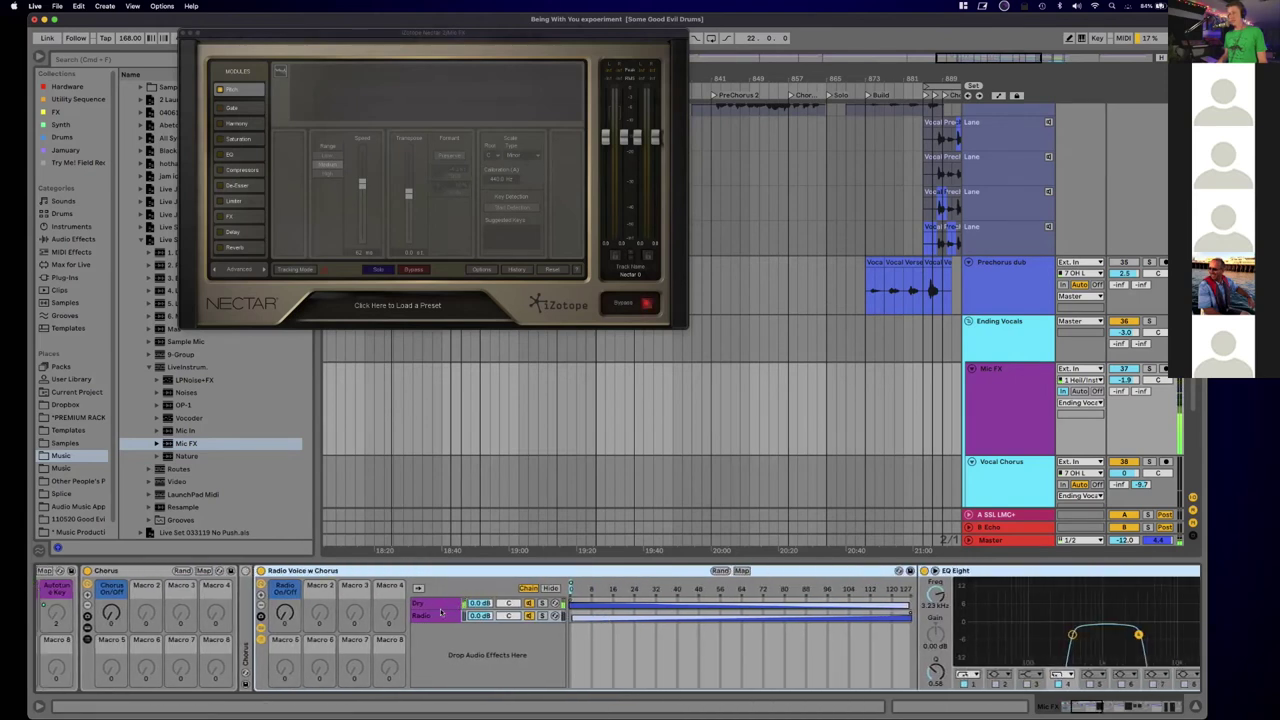
left_click(285, 613)
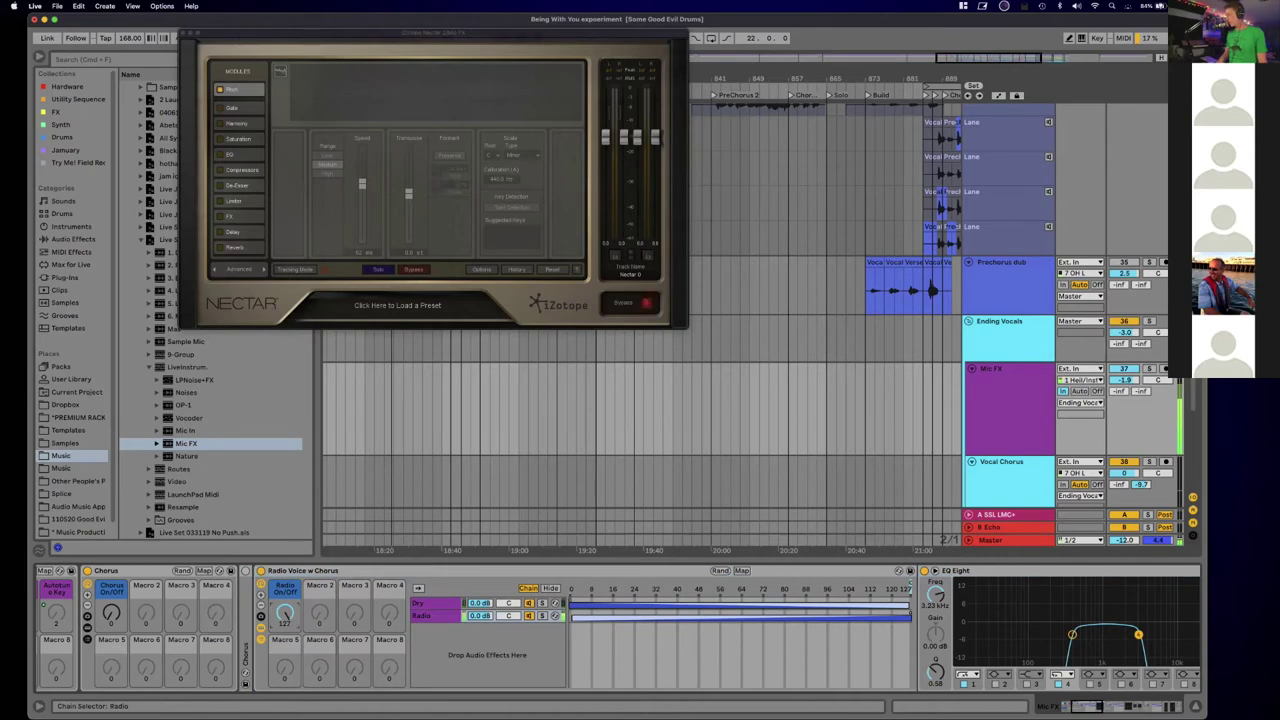
left_click_drag(285, 613, 285, 700)
scroll(1127, 619, "right", 5)
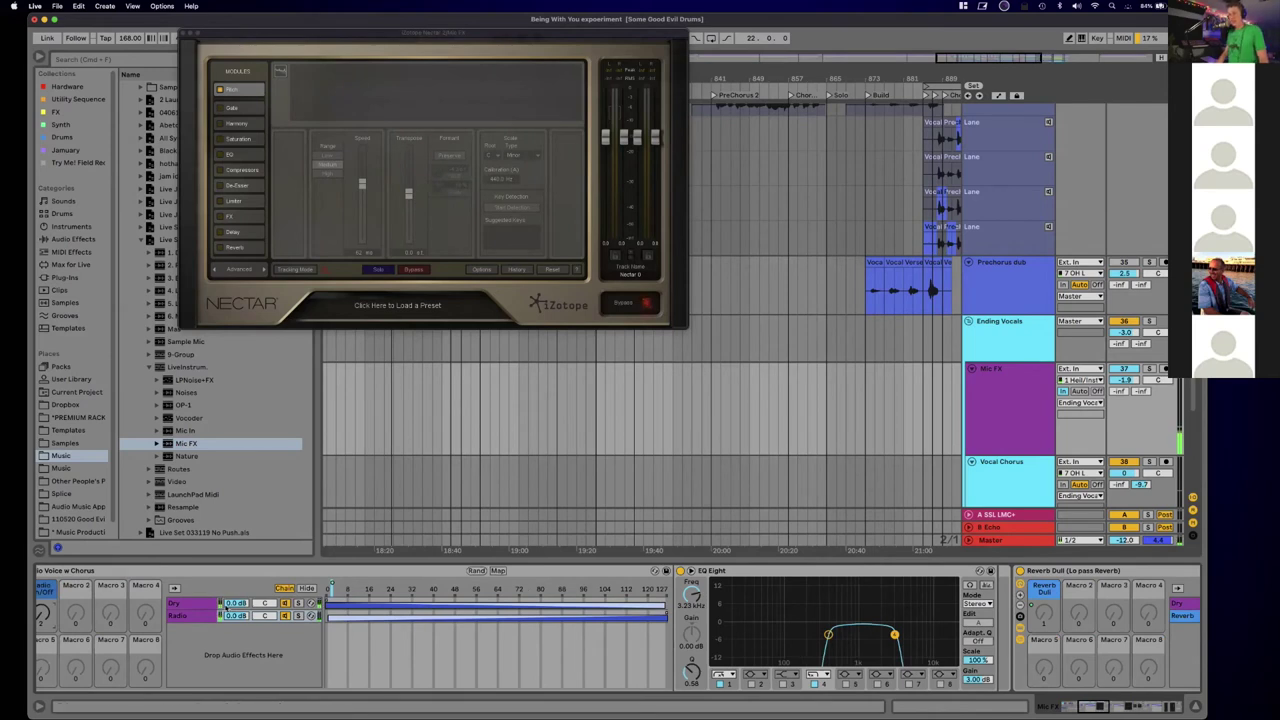
scroll(368, 590, "left", 3)
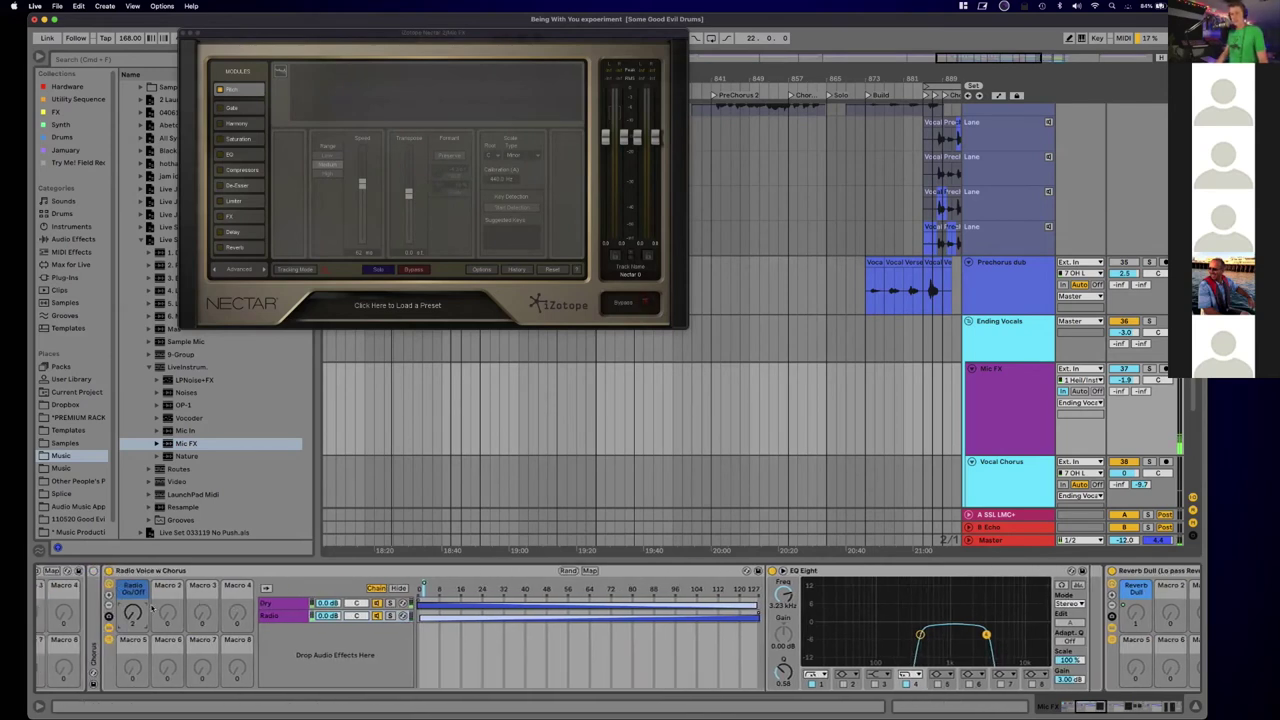
Step: Collapse the Radio Voice w Chorus, Reverb Dull and Delay racks to their macros by hiding their chains and devices
left_click(109, 639)
scroll(780, 619, "right", 1)
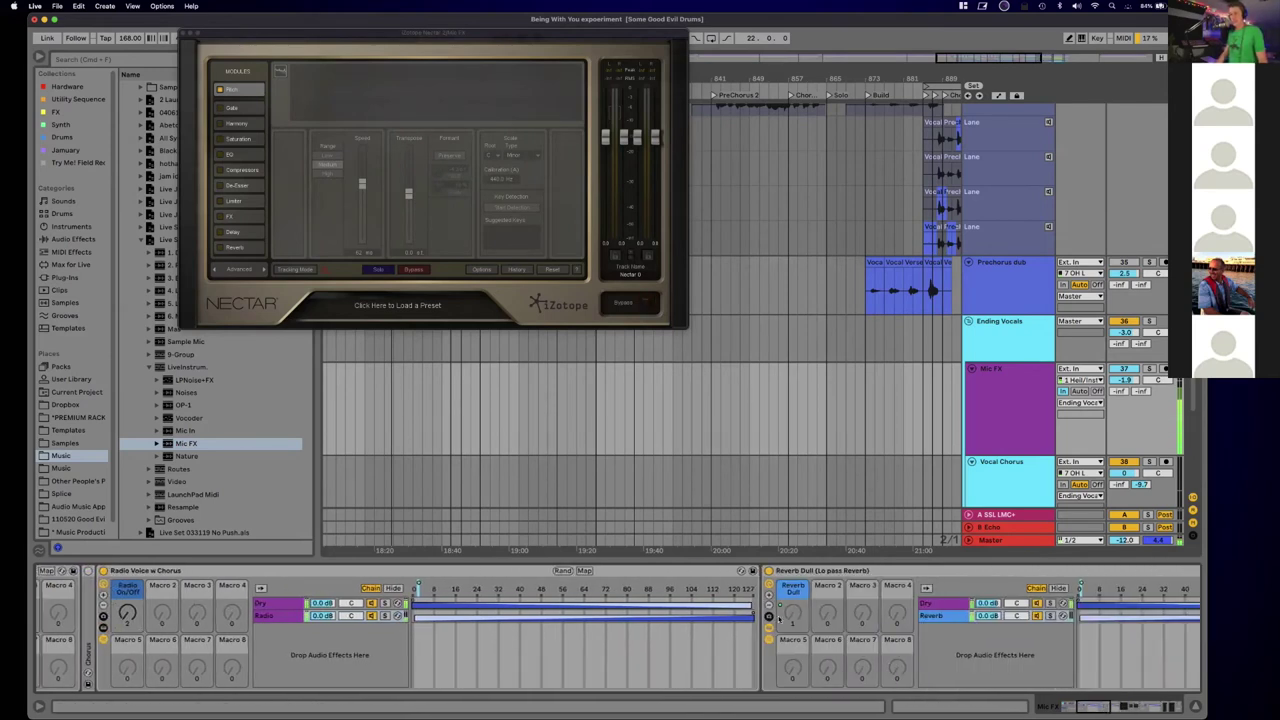
left_click(103, 628)
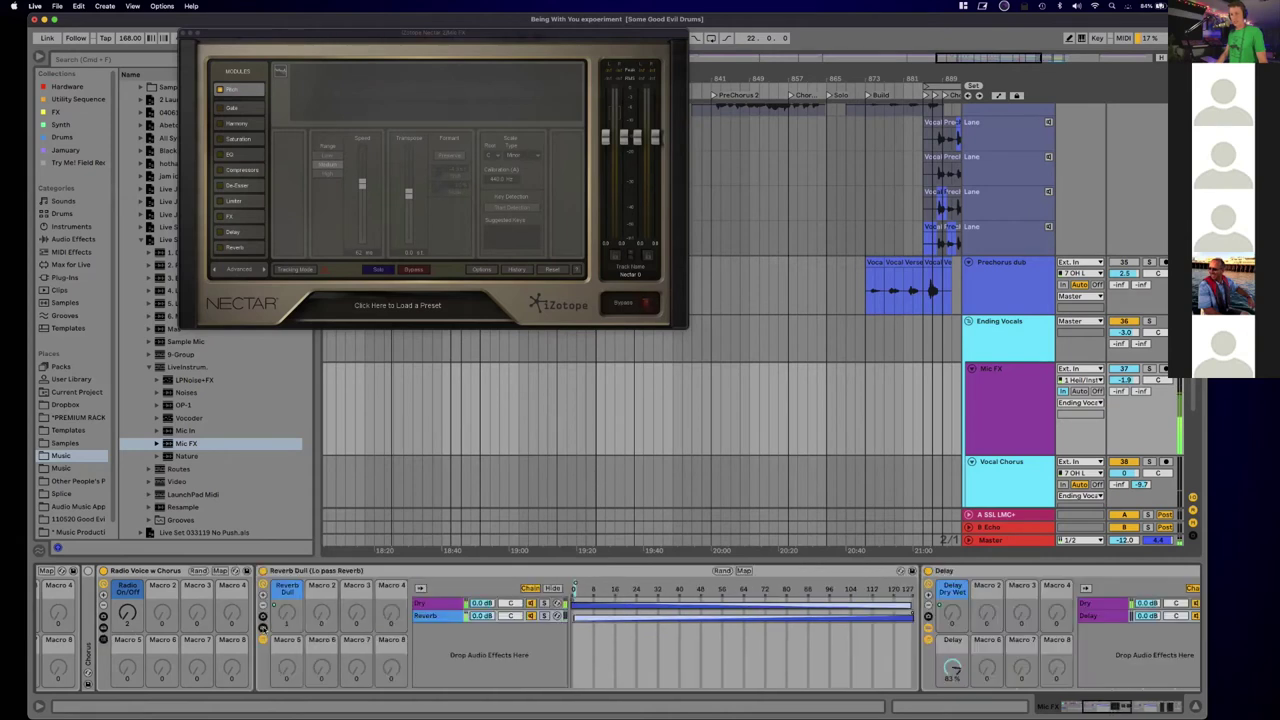
left_click(263, 628)
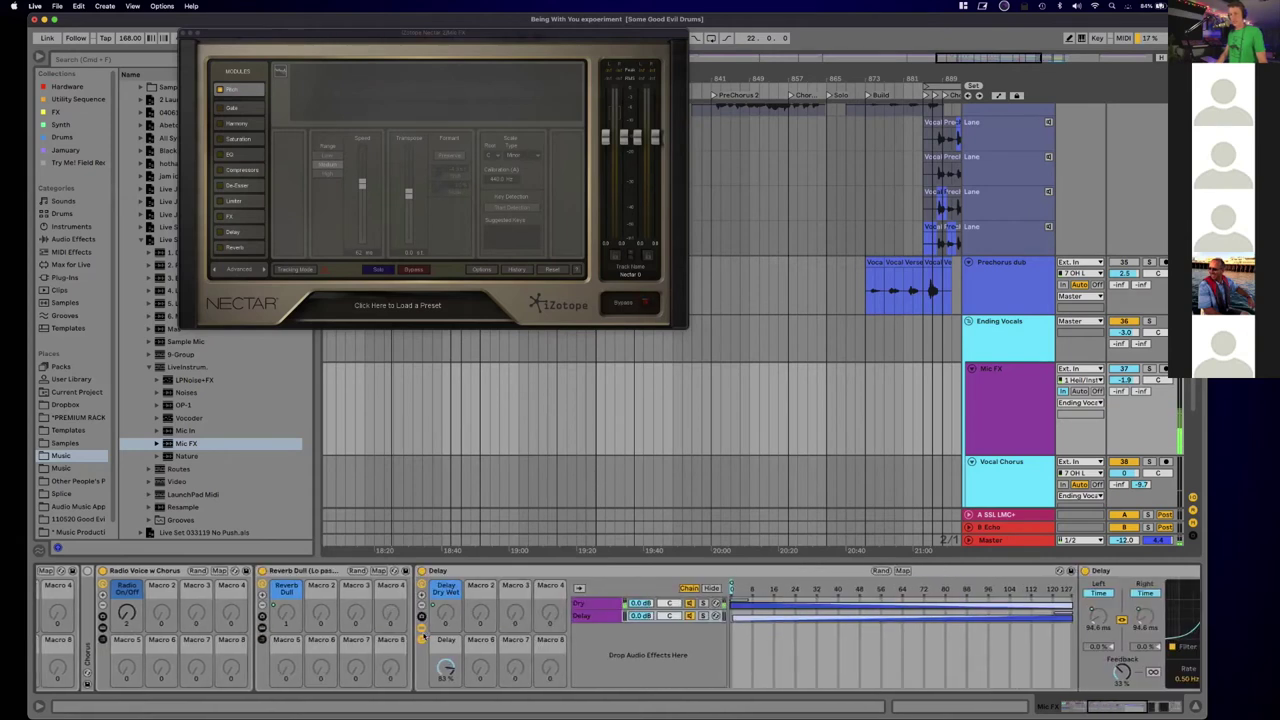
left_click(421, 628)
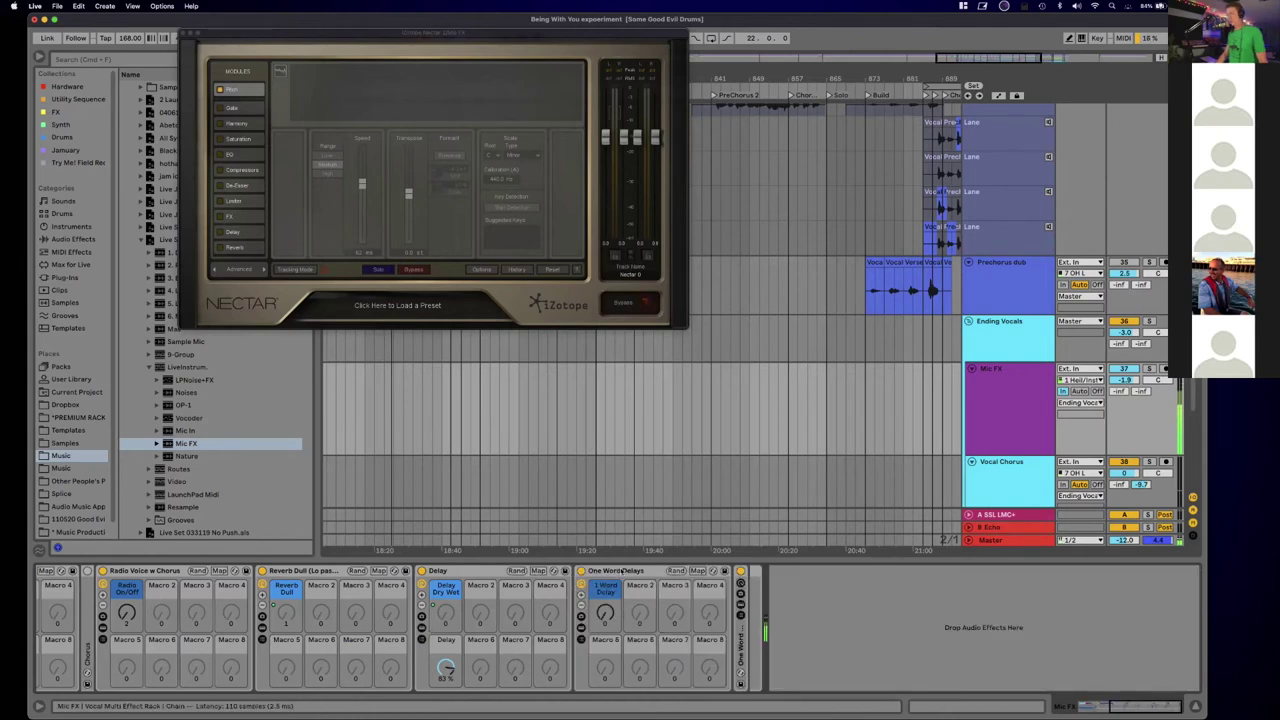
Step: Show the One Word Delays rack's chains and review its chain zones and its Gate, Delay and Compressor devices
left_click(581, 628)
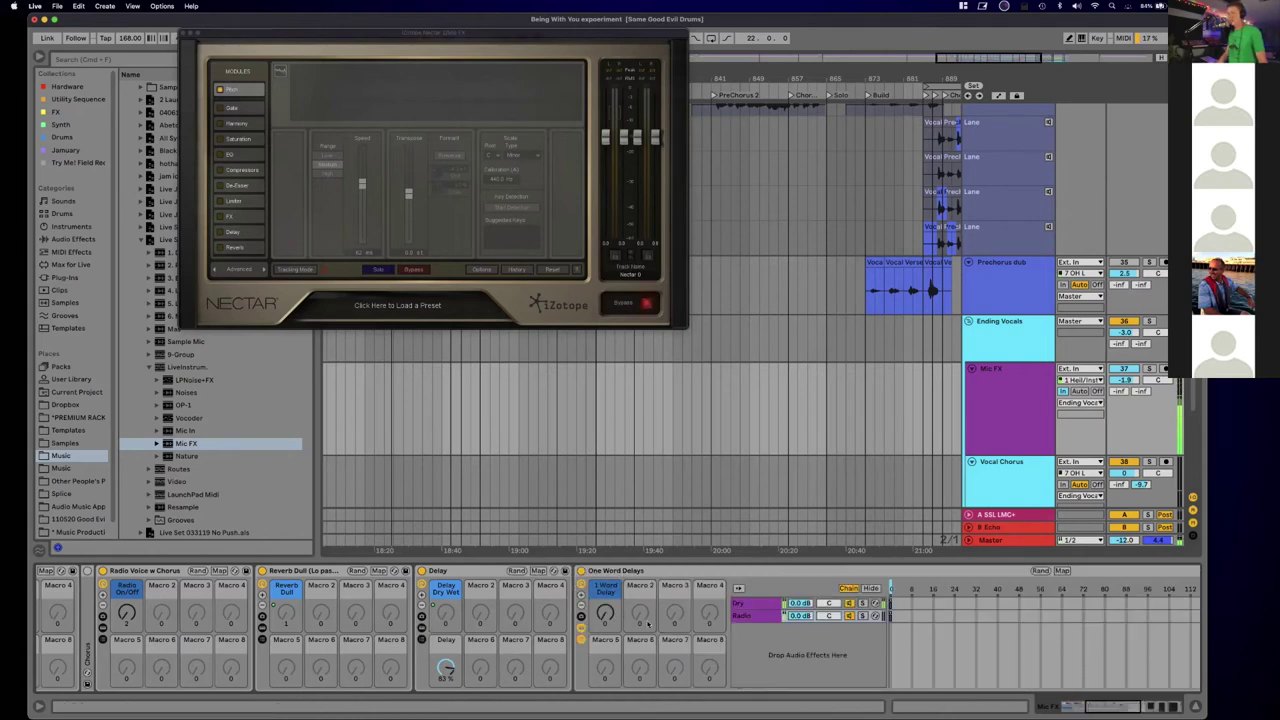
scroll(821, 589, "right", 10)
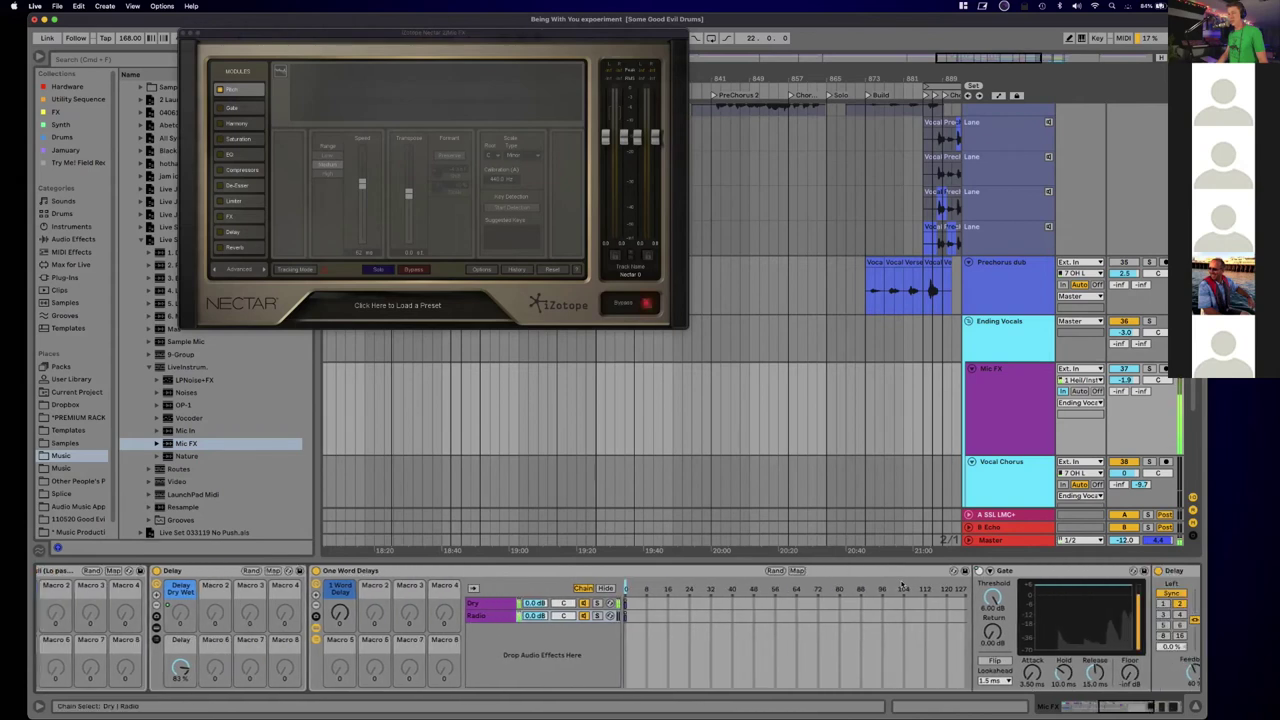
scroll(884, 587, "right", 5)
scroll(920, 585, "right", 6)
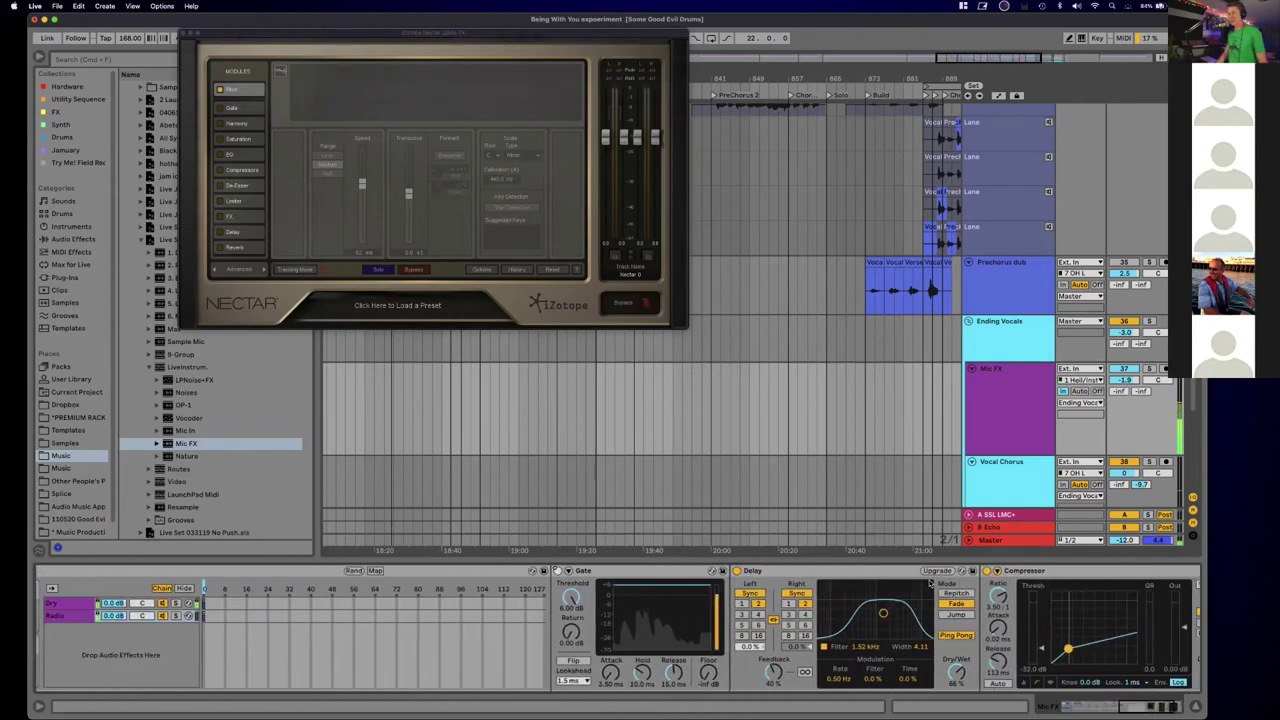
scroll(870, 590, "left", 3)
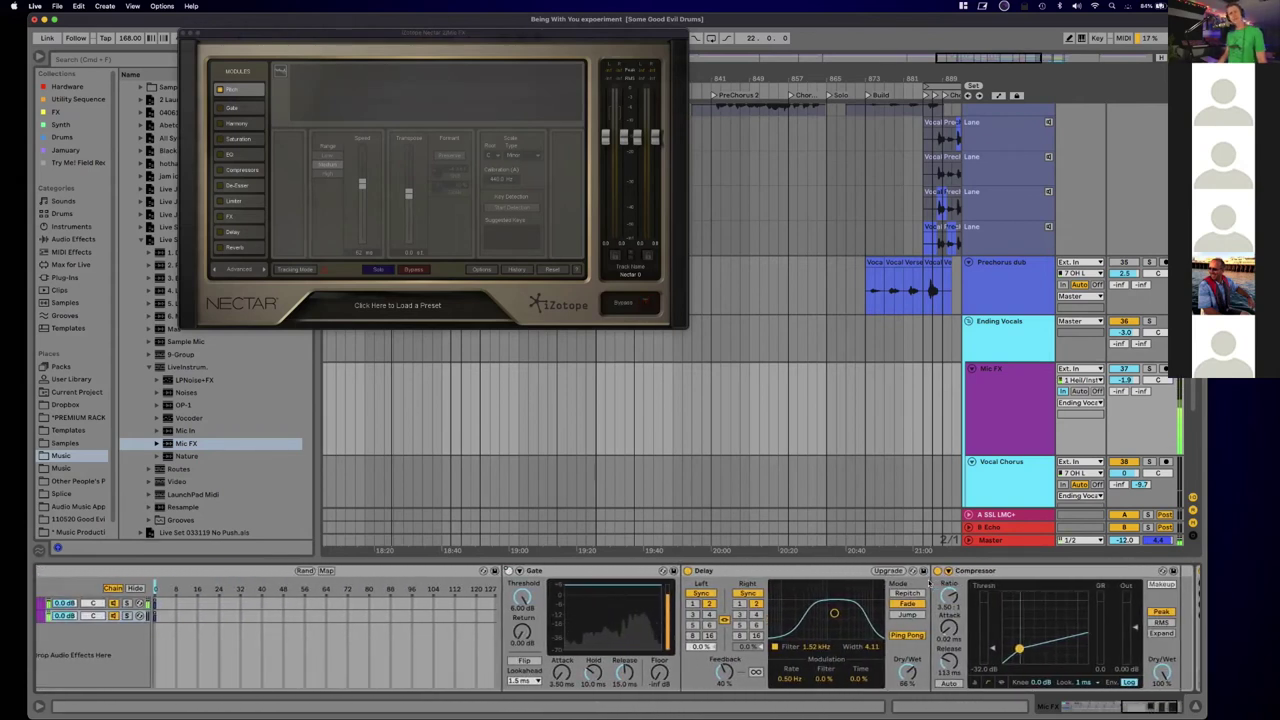
scroll(331, 584, "left", 12)
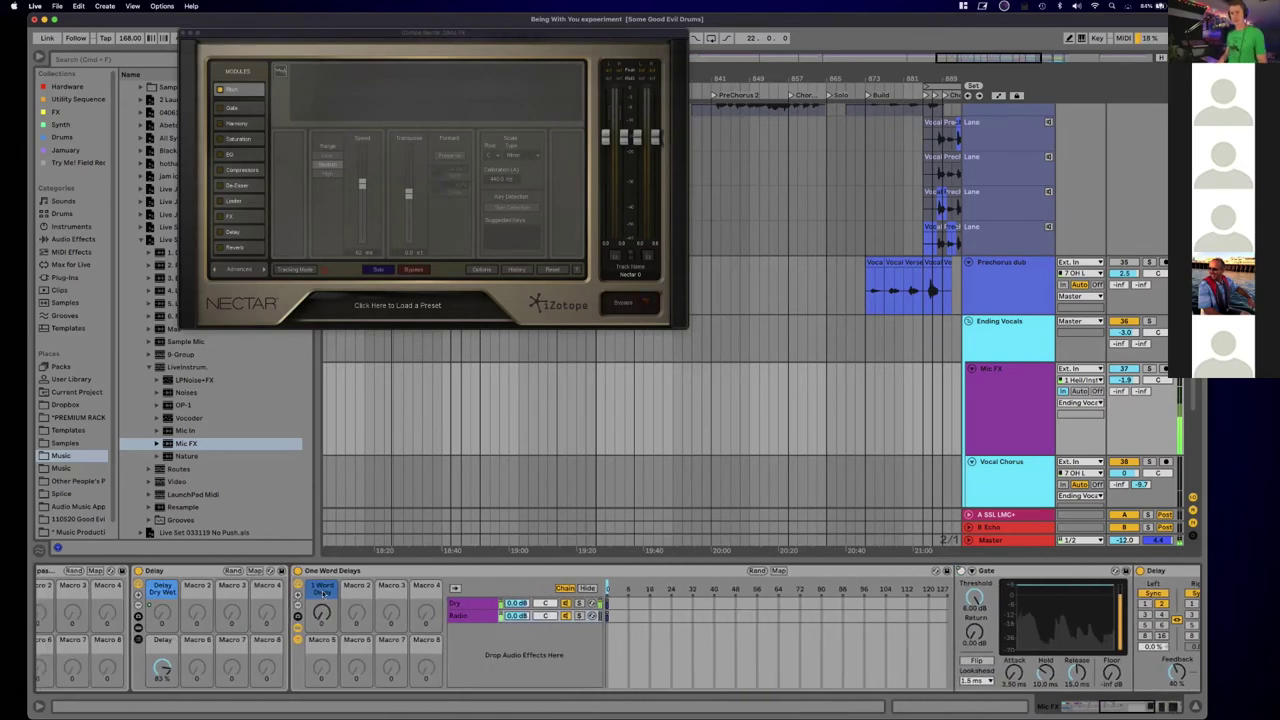
scroll(331, 584, "right", 1)
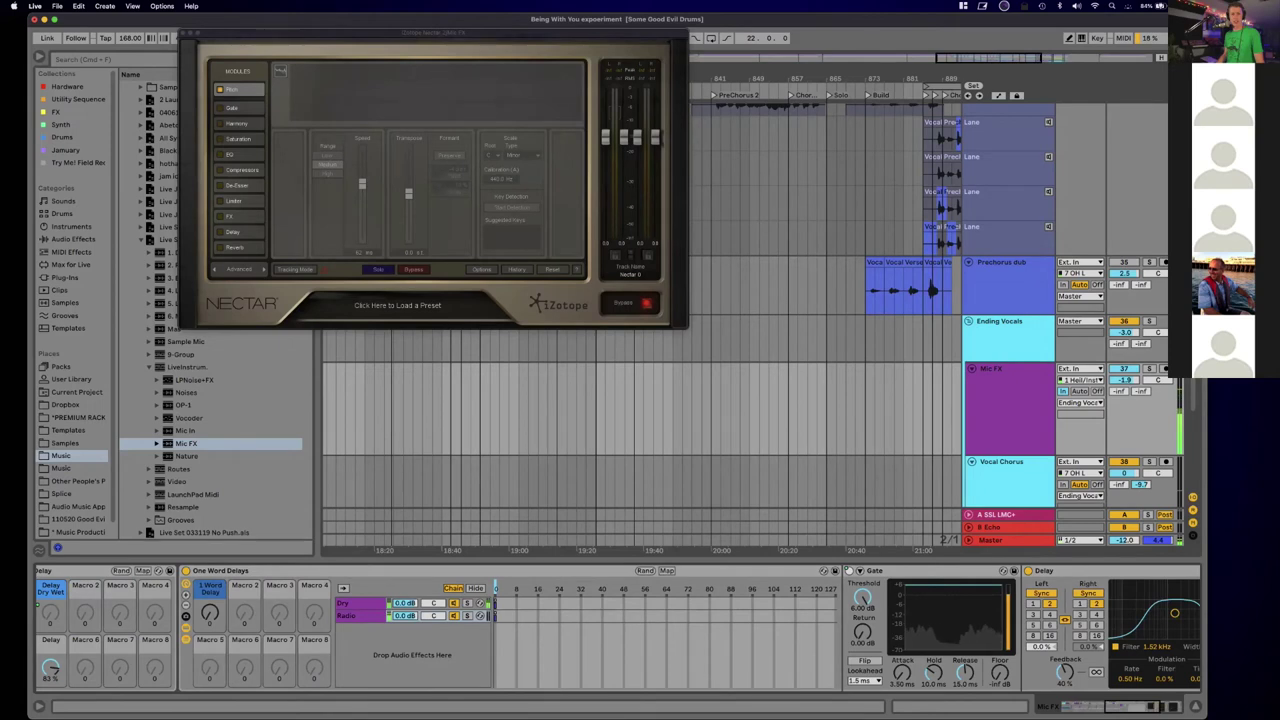
Step: Turn the One Word Delays rack's 1 Word Delay macro up to 24 and back down to 0
key("super+Tab")
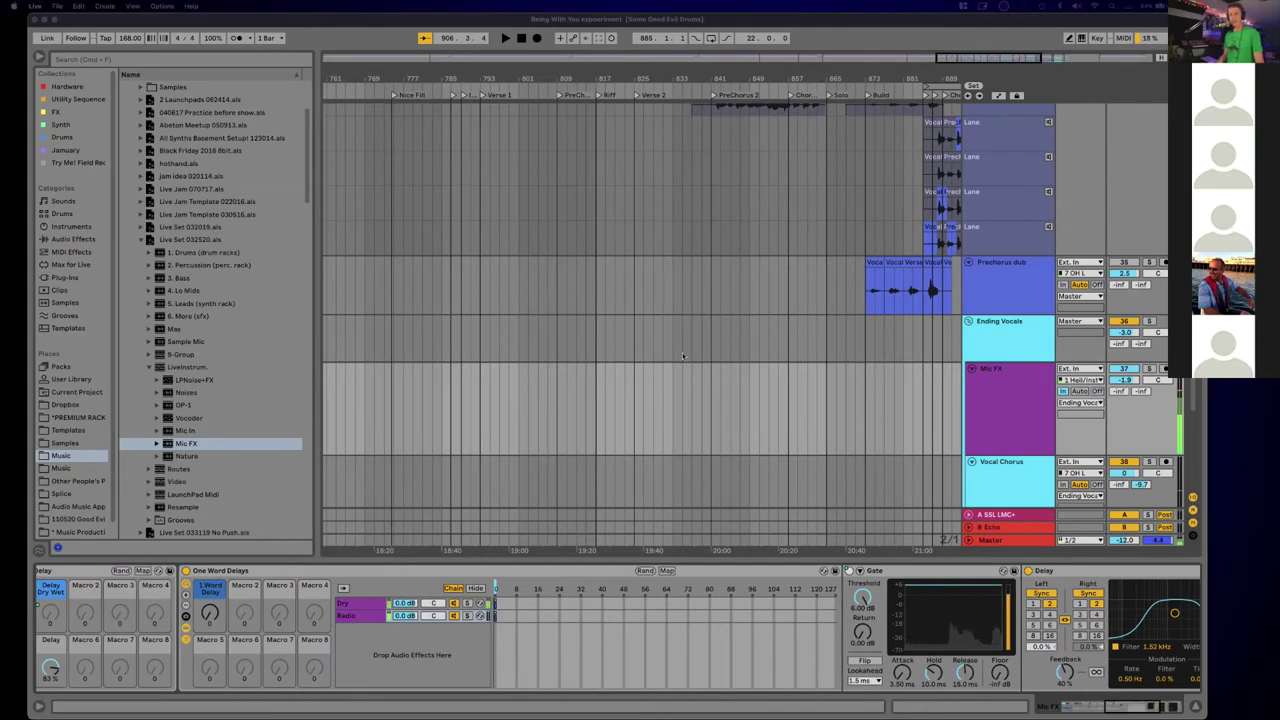
left_click(209, 614)
left_click_drag(209, 614, 209, 610)
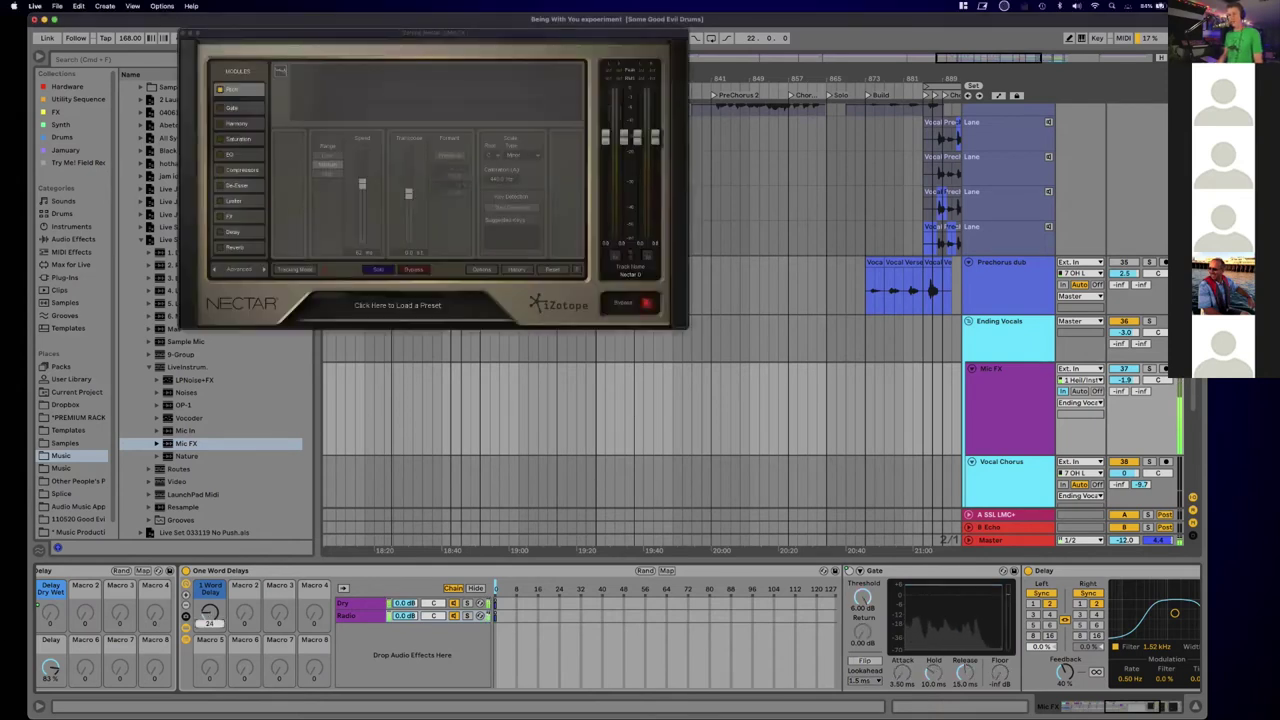
scroll(875, 631, "right", 3)
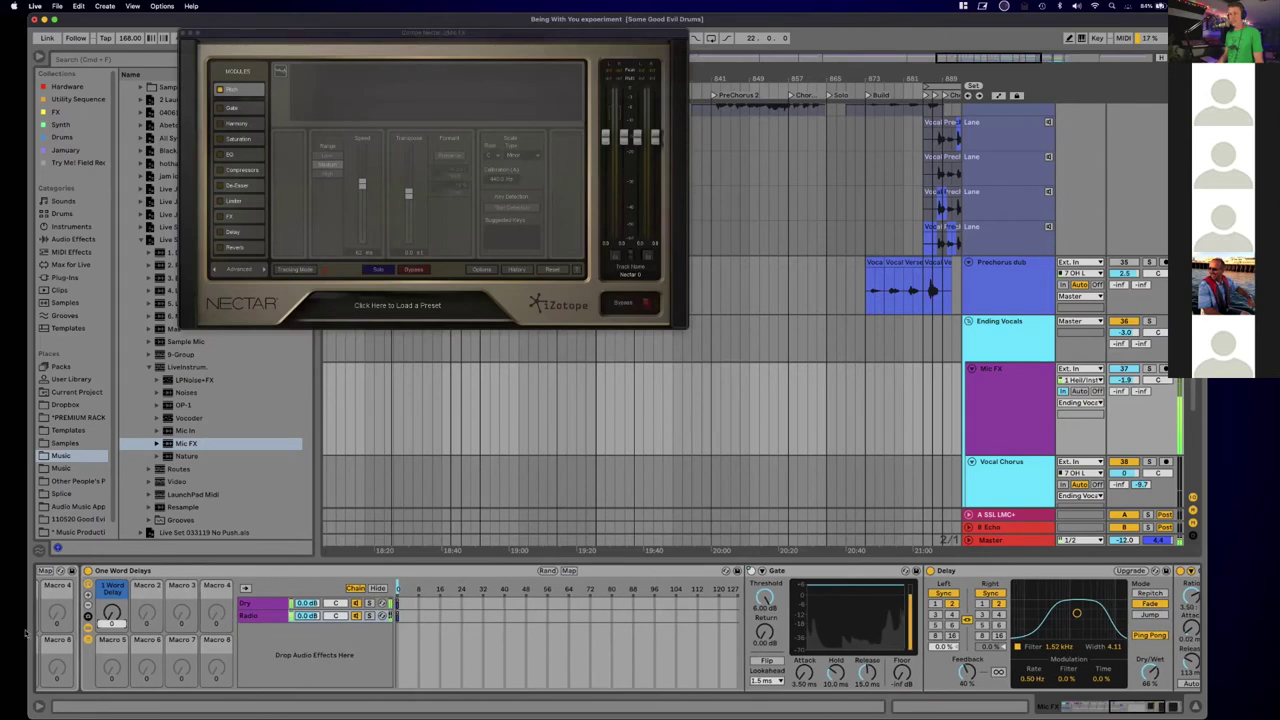
mouse_move(112, 613)
left_mouse_down()
mouse_move(112, 590)
mouse_move(112, 637)
left_mouse_up()
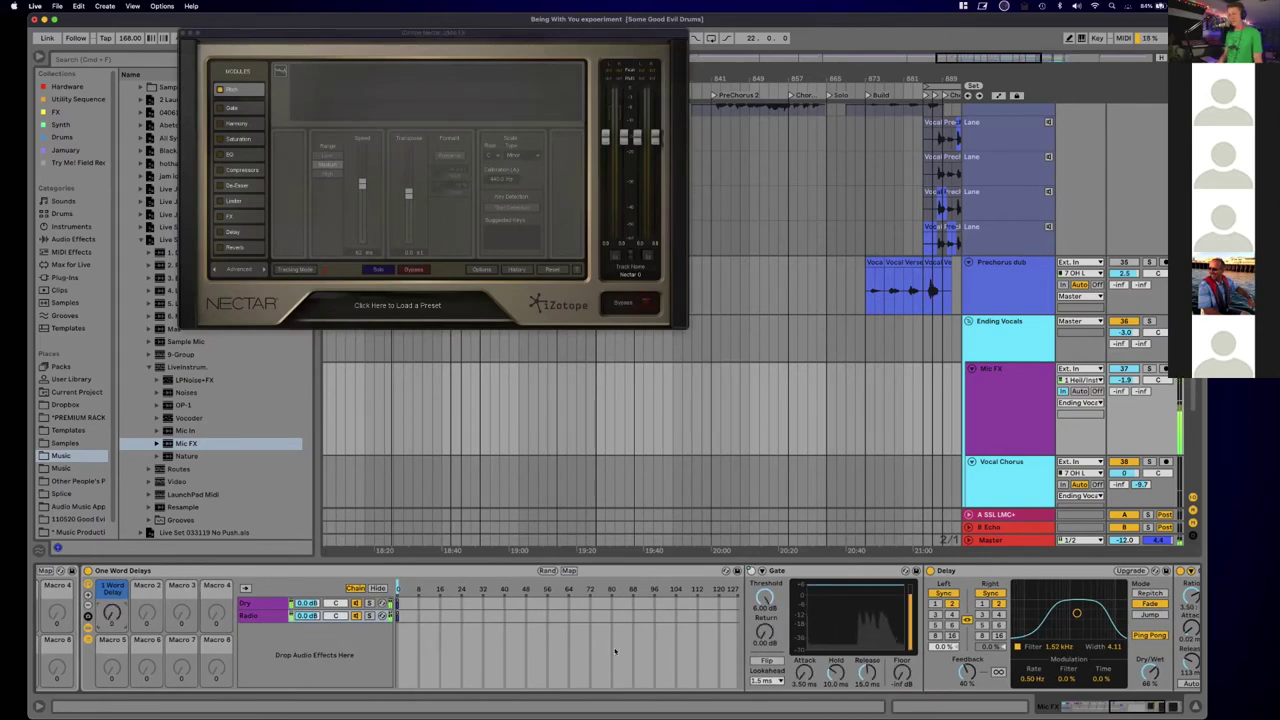
Step: Review the Gate, Delay and Compressor of the One Word Delays rack's Radio chain and rename that chain as delay
scroll(998, 592, "right", 2)
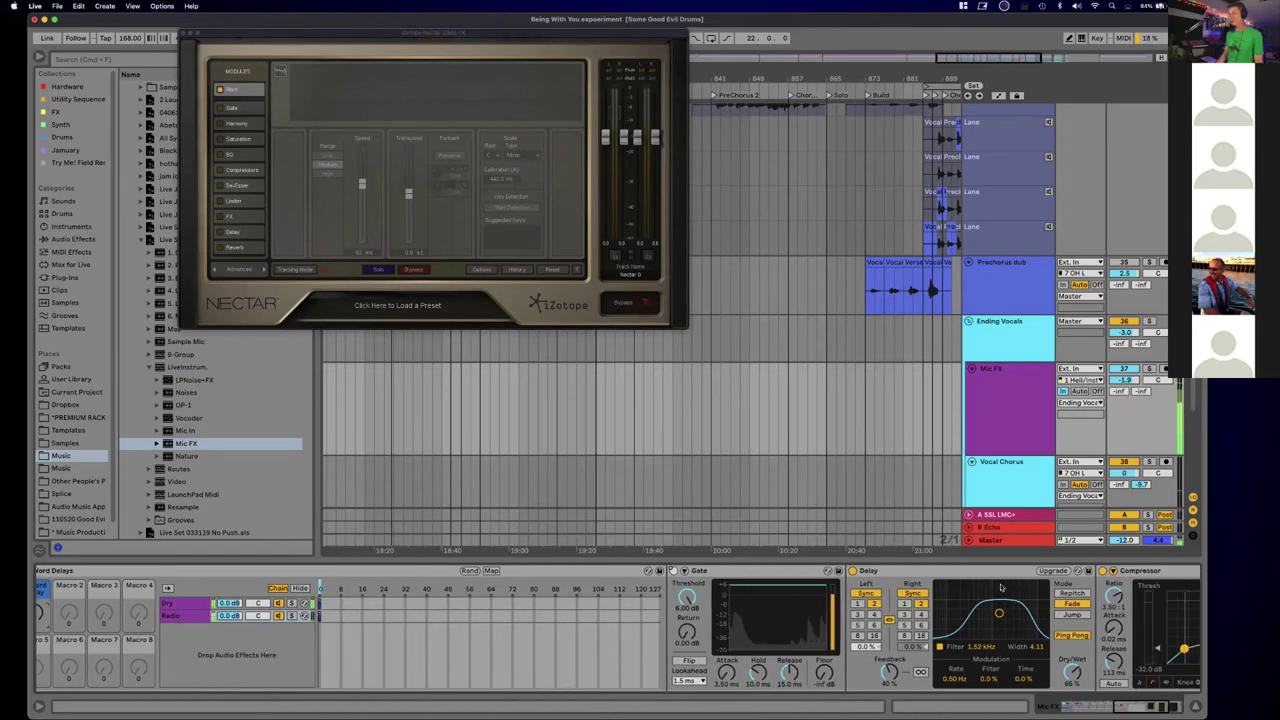
scroll(998, 591, "right", 2)
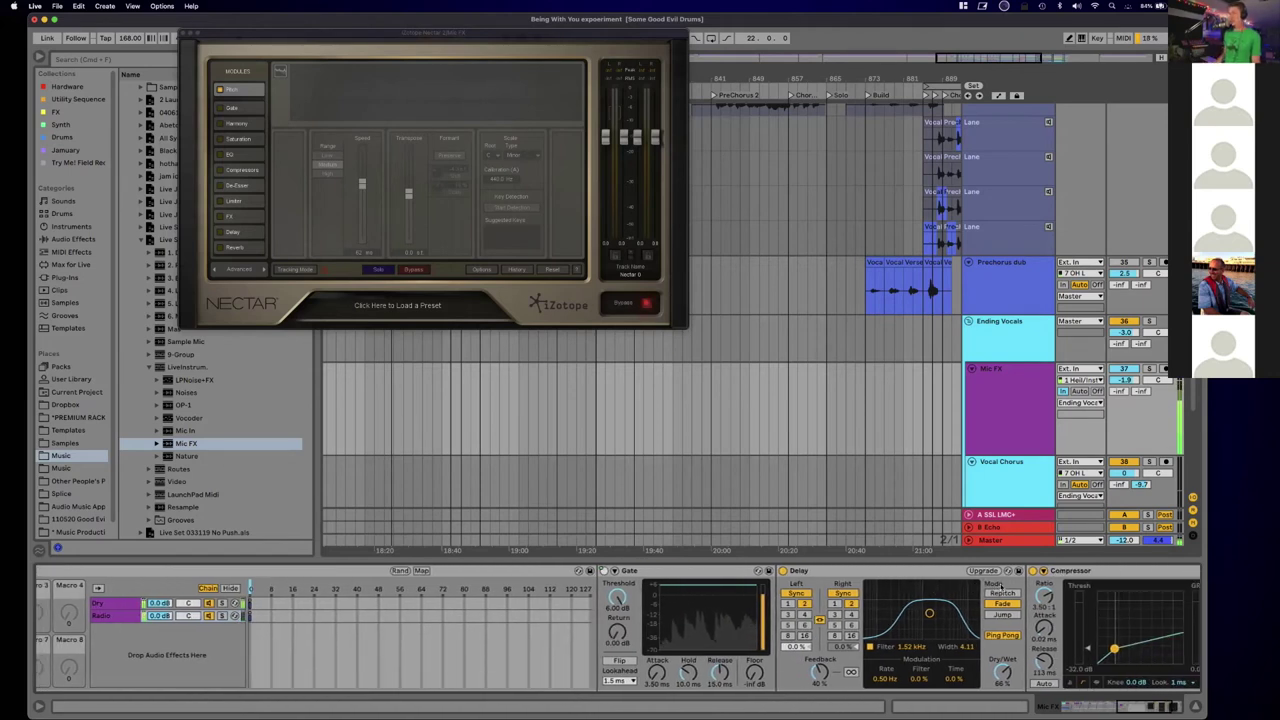
scroll(950, 587, "right", 2)
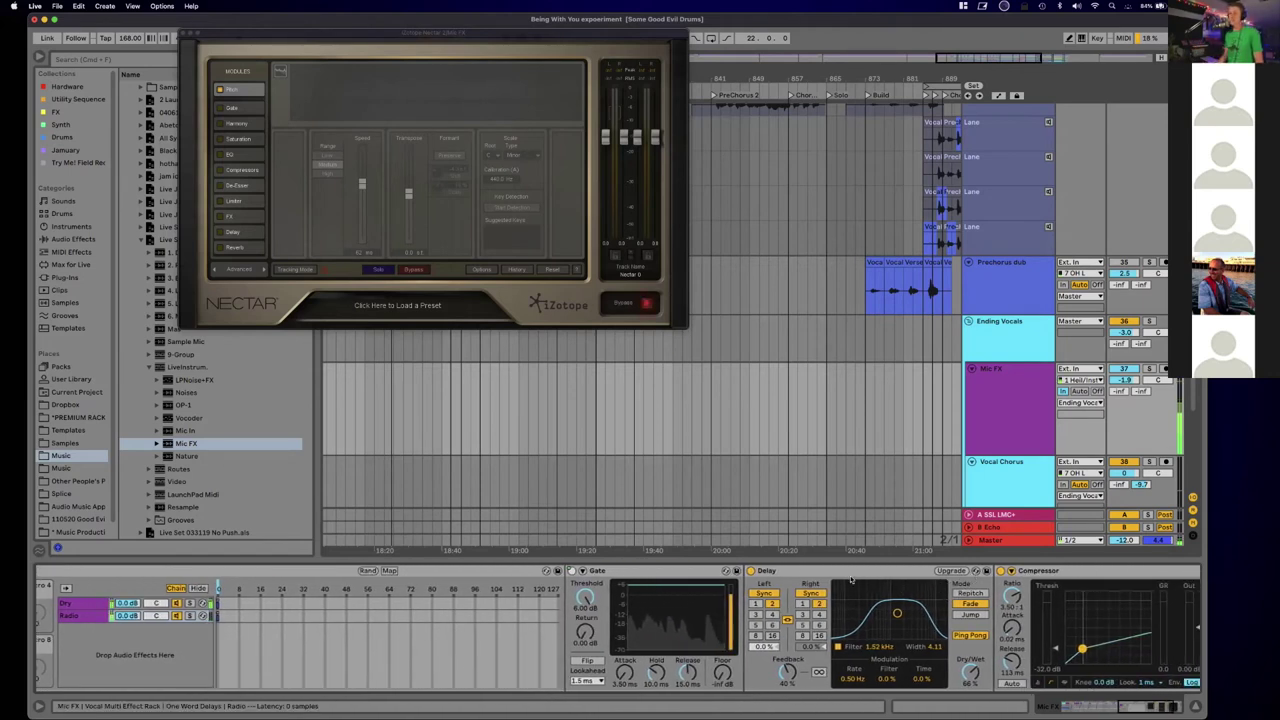
scroll(908, 587, "right", 6)
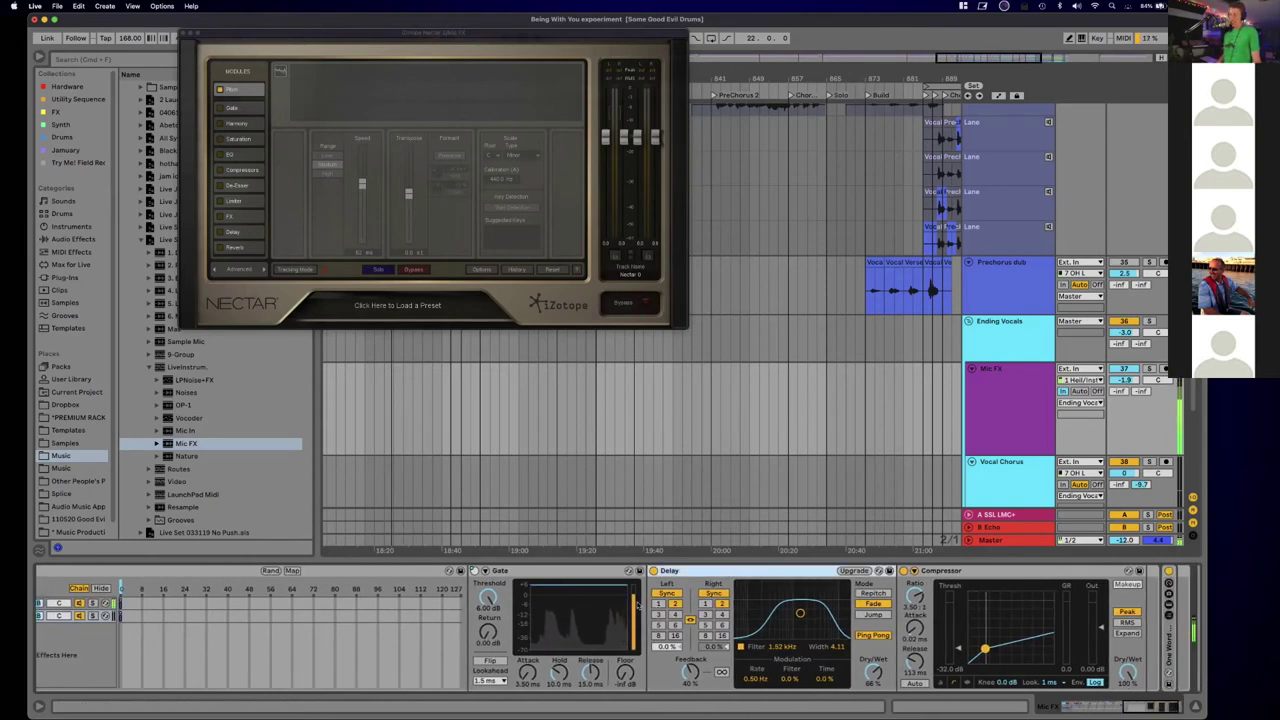
scroll(404, 608, "left", 13)
scroll(404, 608, "left", 13)
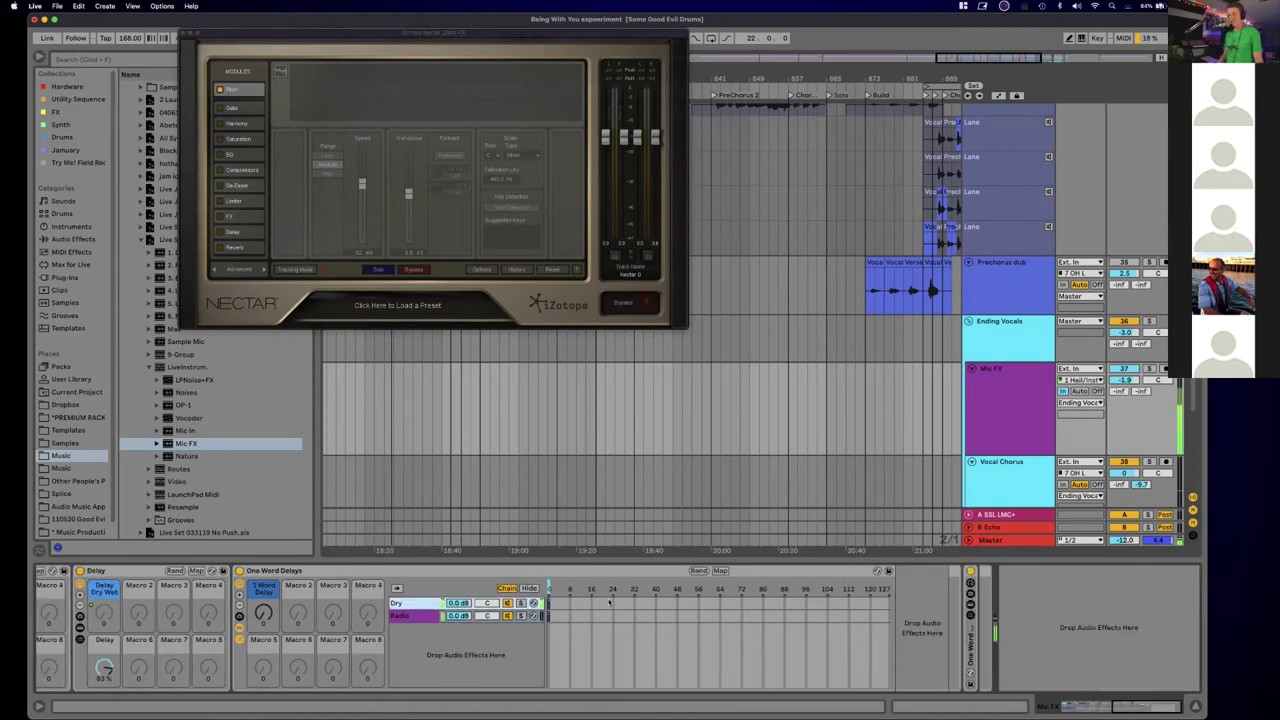
left_click(403, 616)
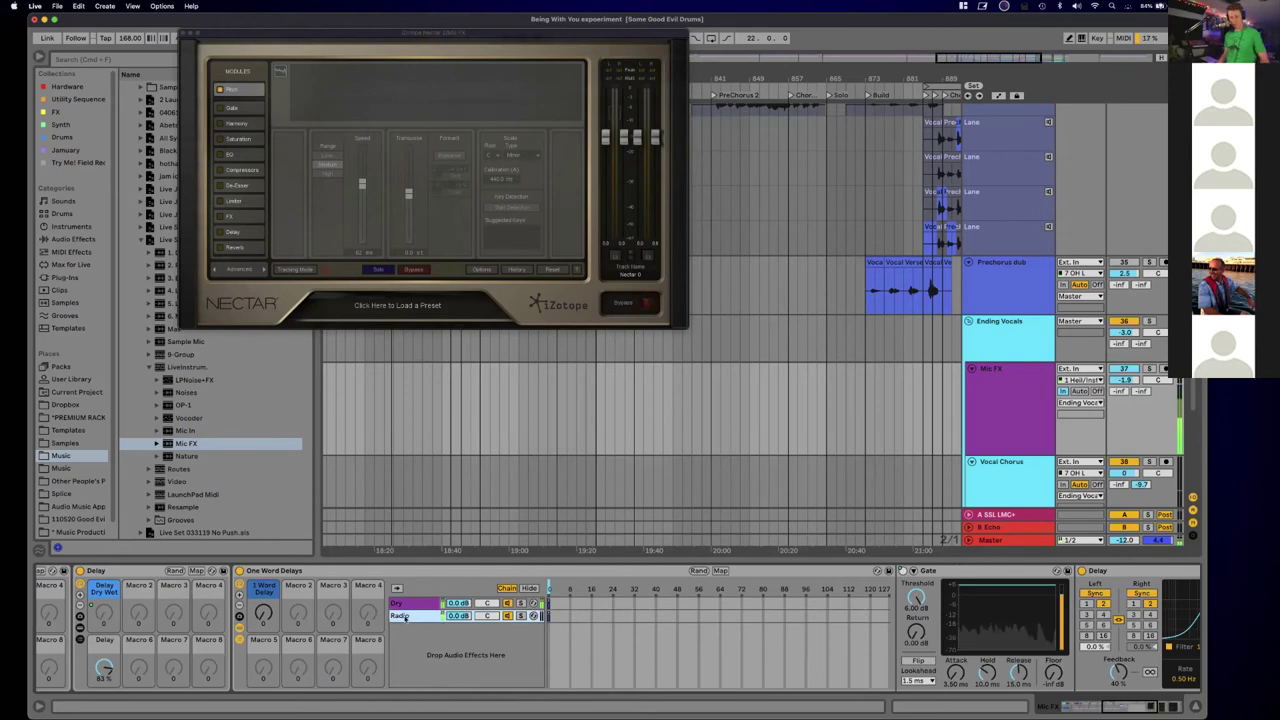
key("super+r")
type("del")
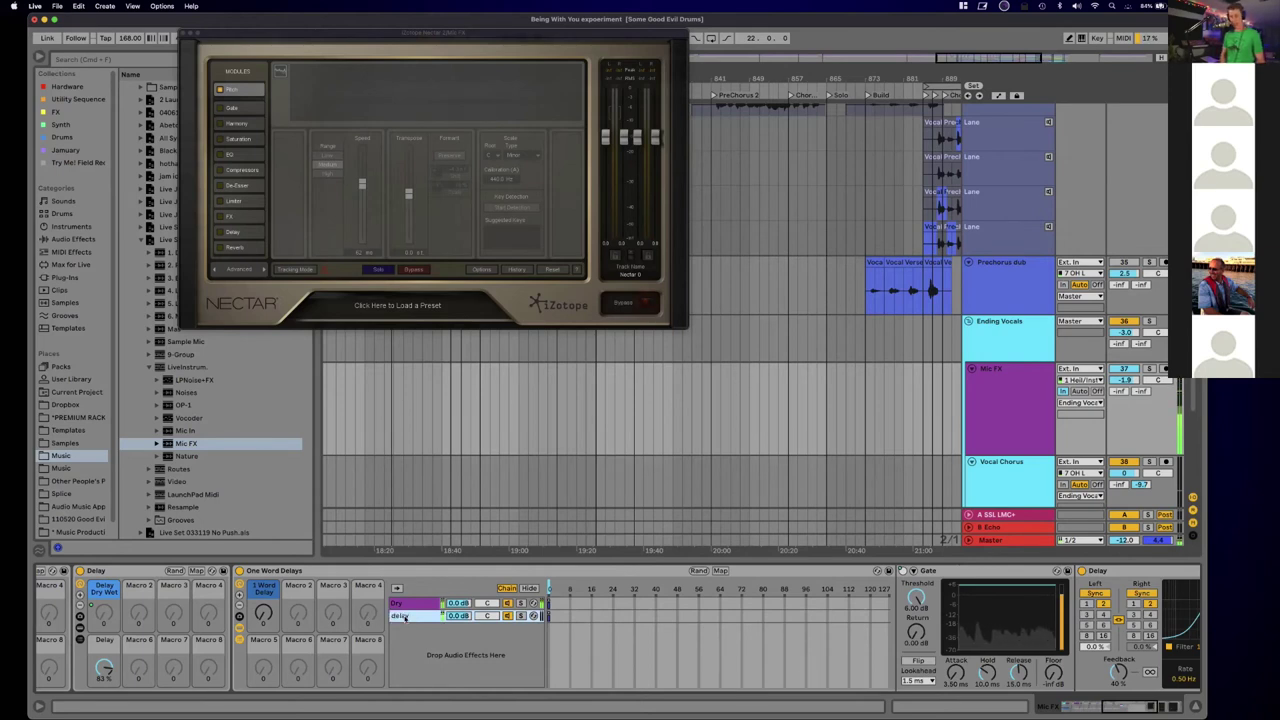
type("ay")
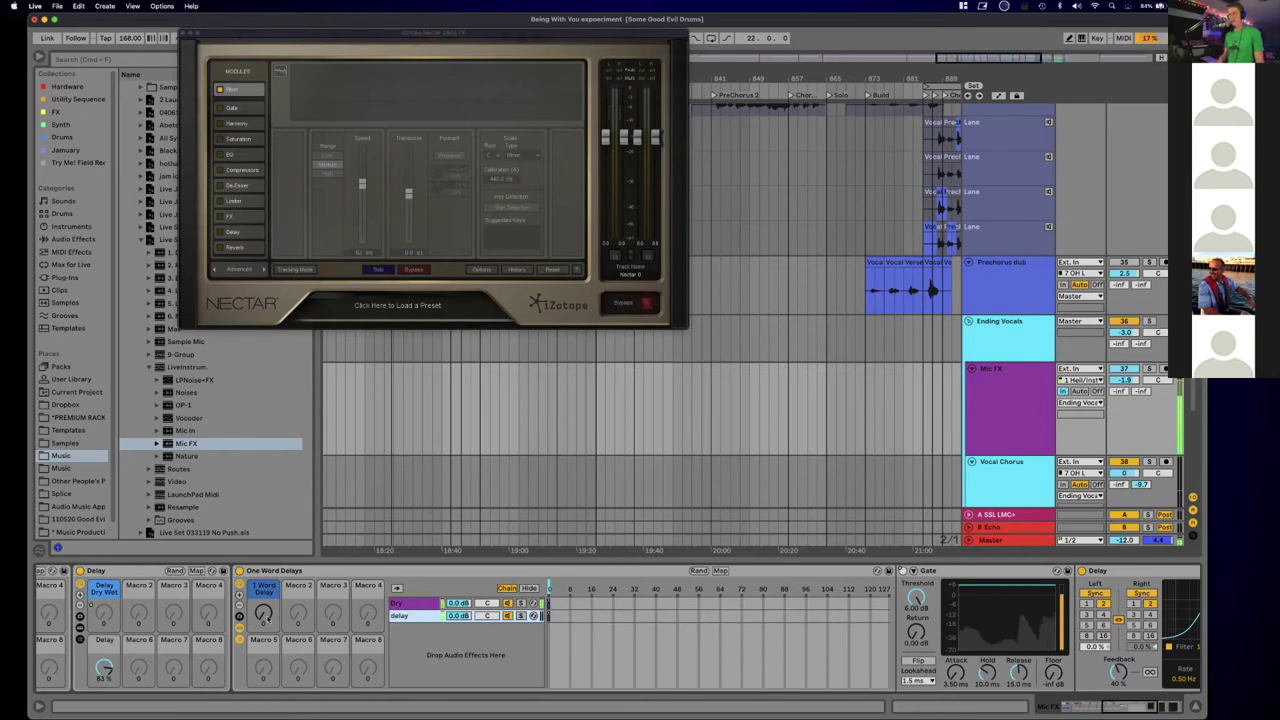
key("Return")
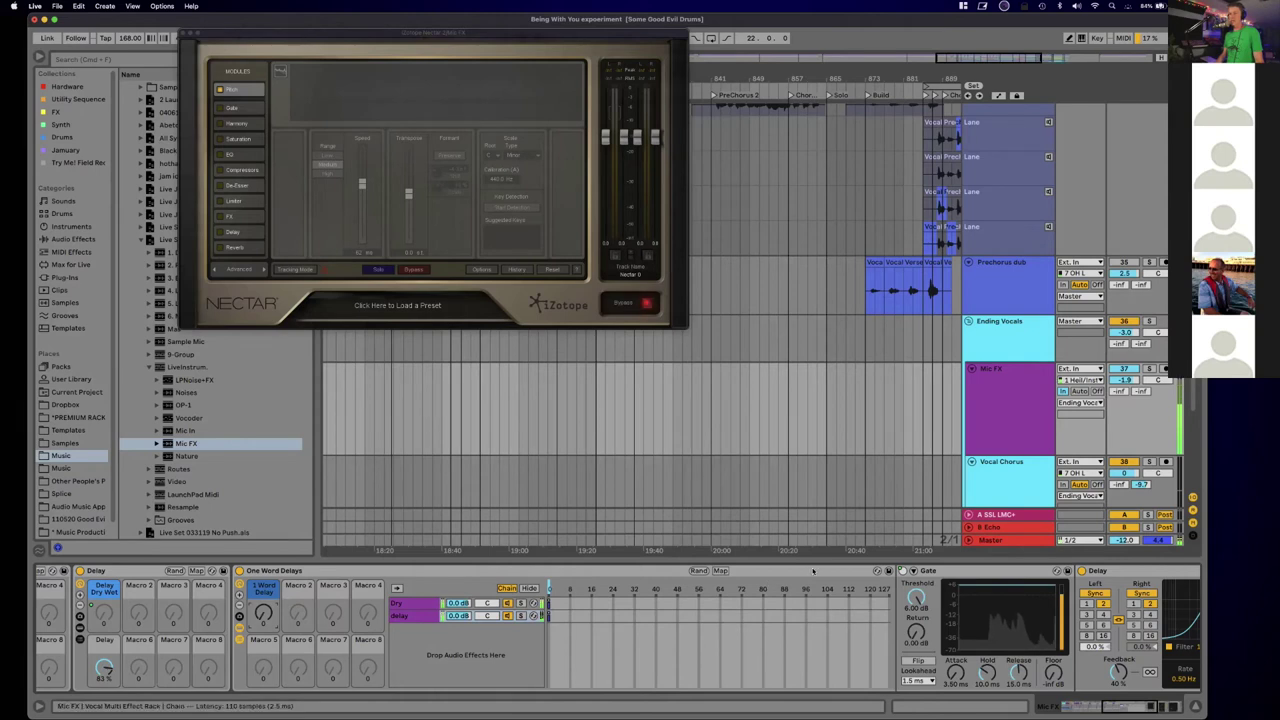
Step: Show the sidechain section of the delay chain's Compressor and set its sidechain source to the Mic FX track
scroll(680, 600, "right", 5)
scroll(922, 578, "right", 6)
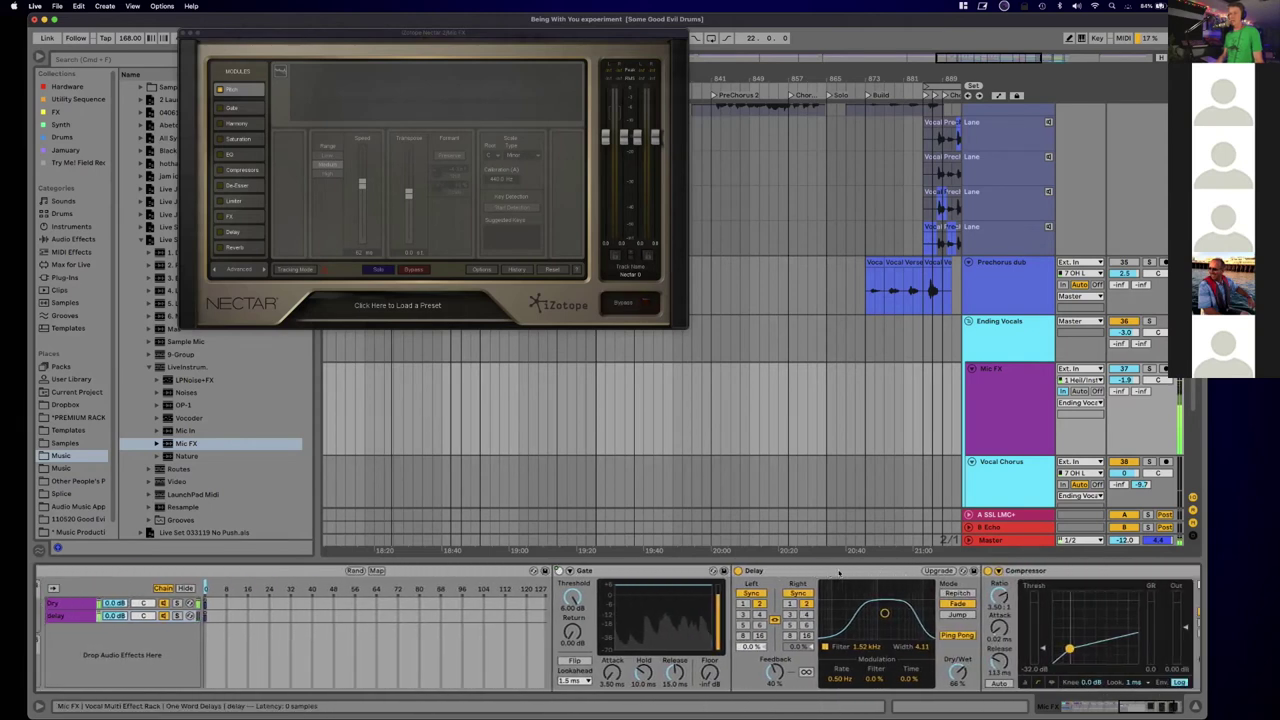
scroll(935, 577, "right", 1)
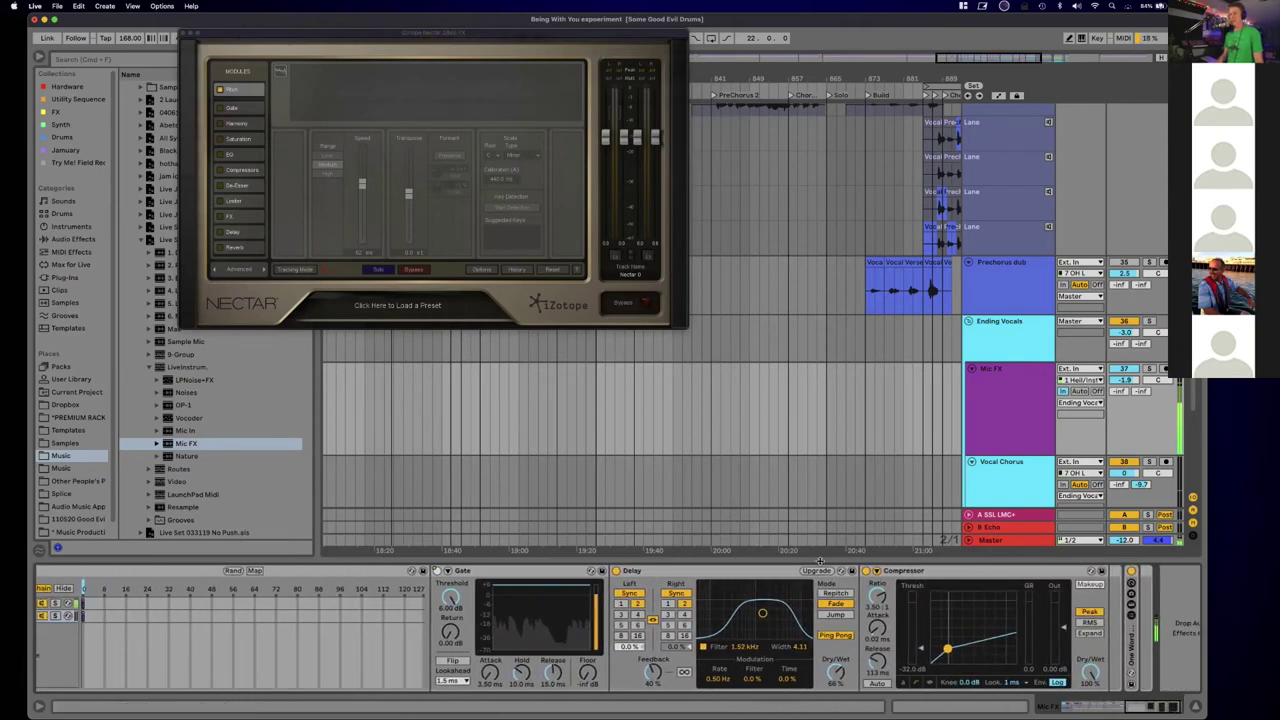
left_click(876, 570)
left_click(889, 585)
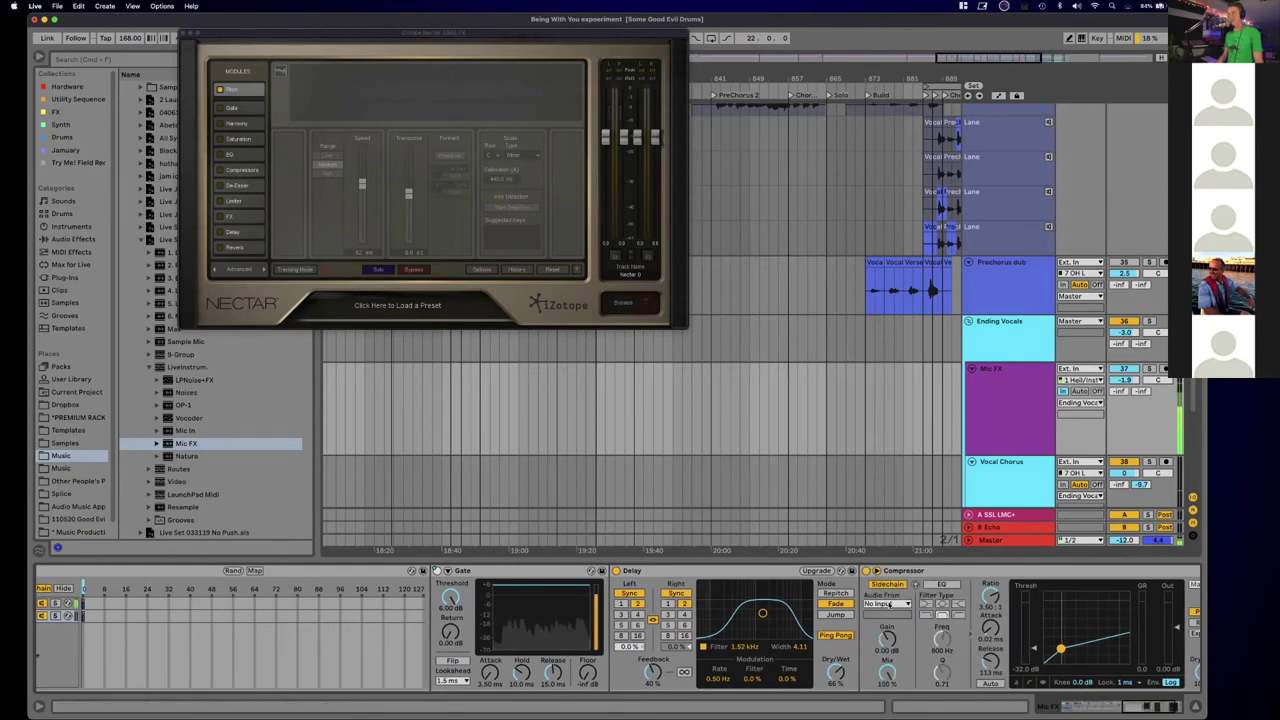
left_click(887, 603)
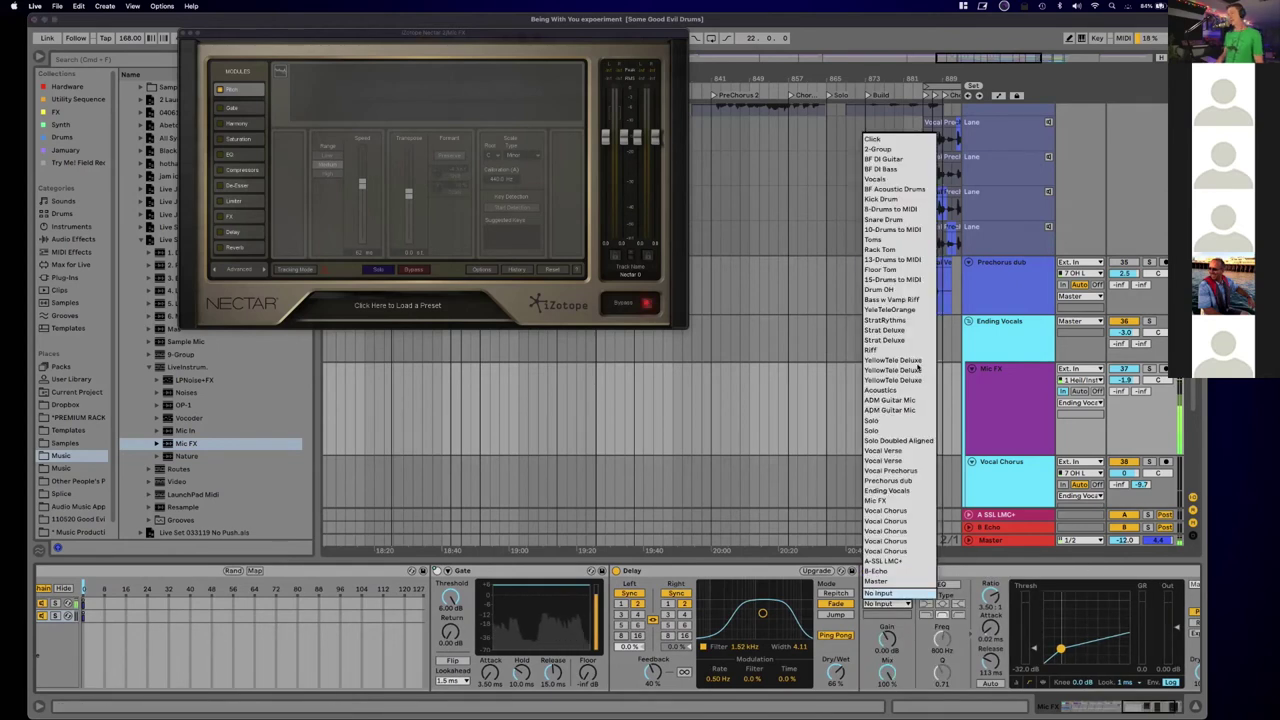
left_click(885, 501)
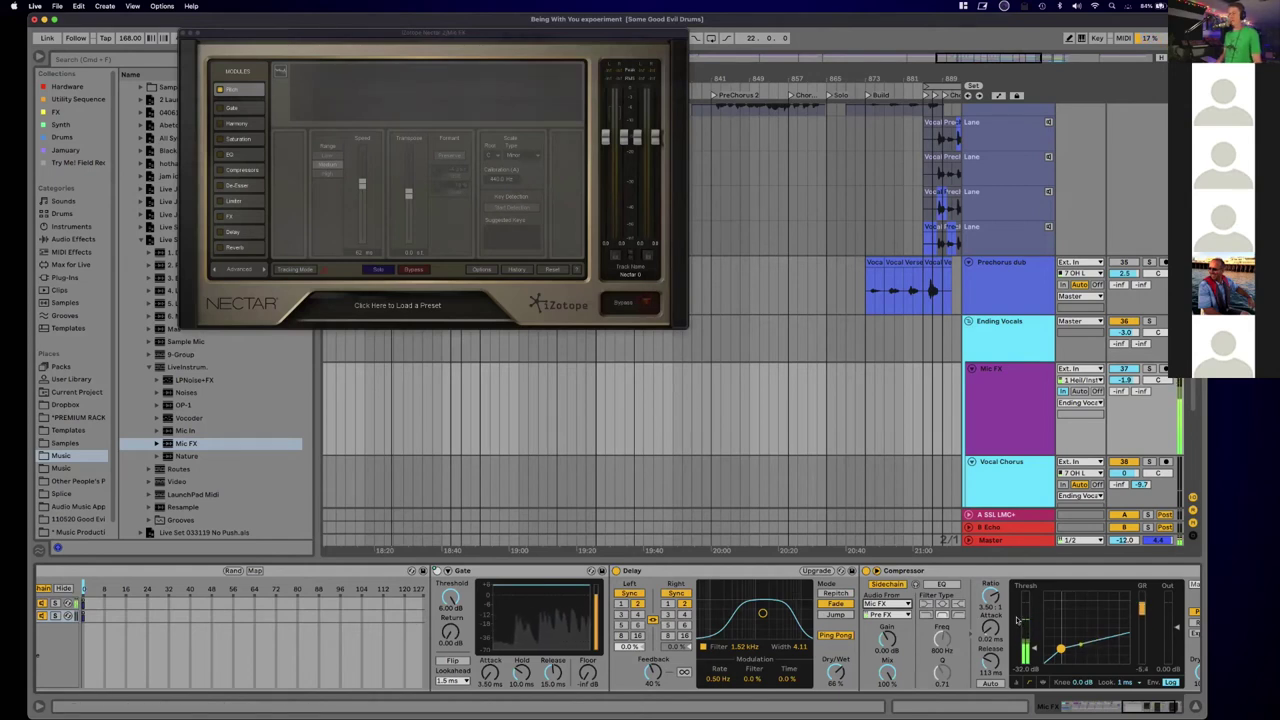
Step: Set the 1 Word Delay macro to 127 and check how the Gate, Delay and sidechained Compressor respond
scroll(1018, 620, "left", 1)
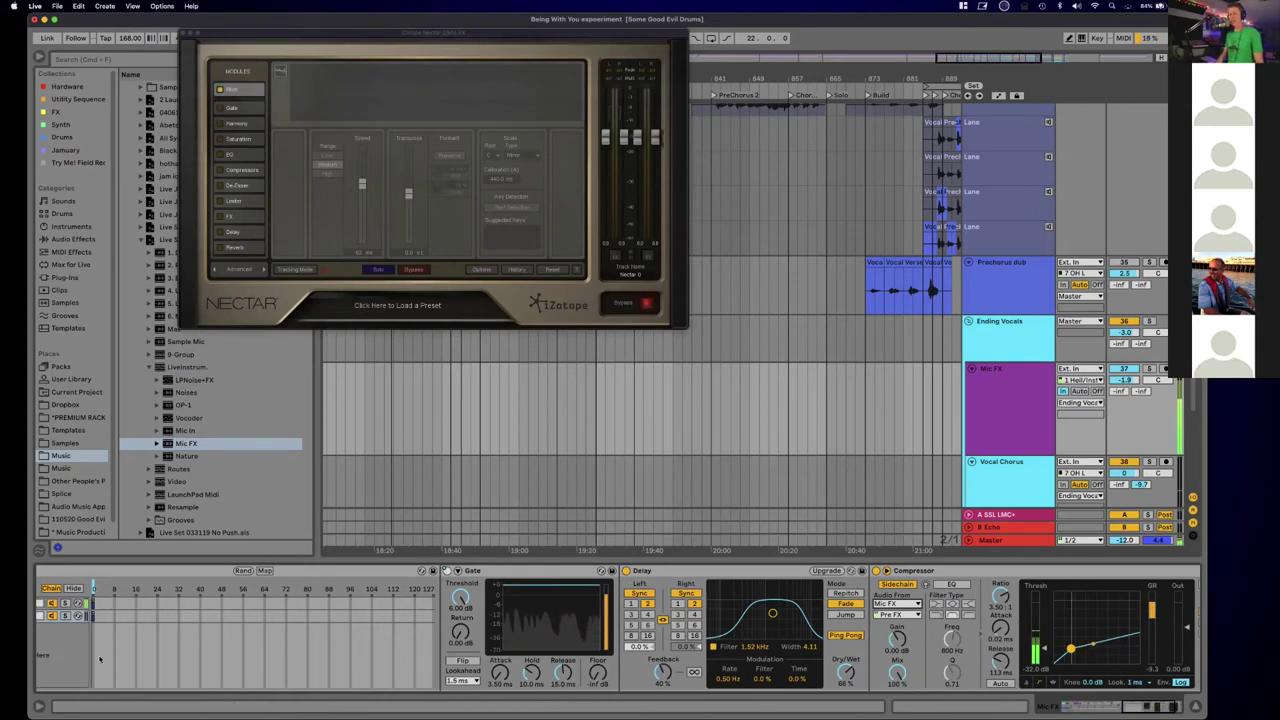
scroll(117, 657, "left", 2)
scroll(117, 657, "left", 3)
scroll(185, 617, "left", 3)
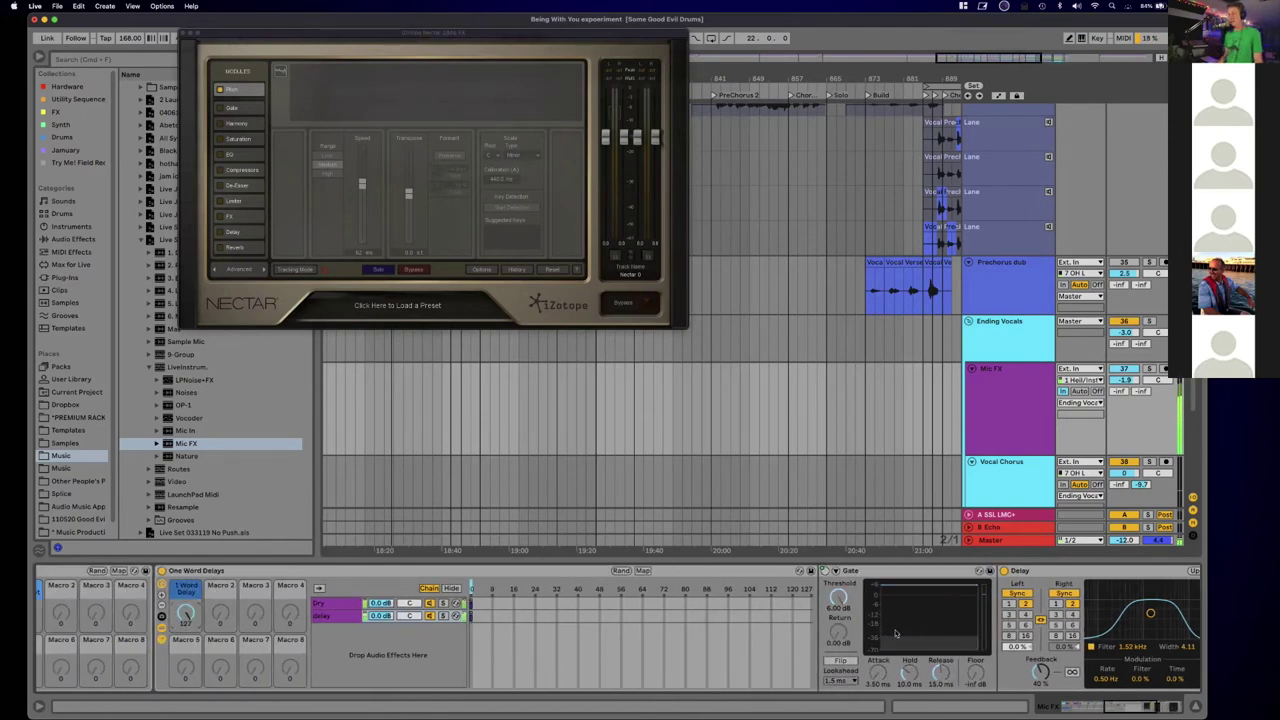
scroll(896, 633, "right", 3)
scroll(896, 633, "right", 4)
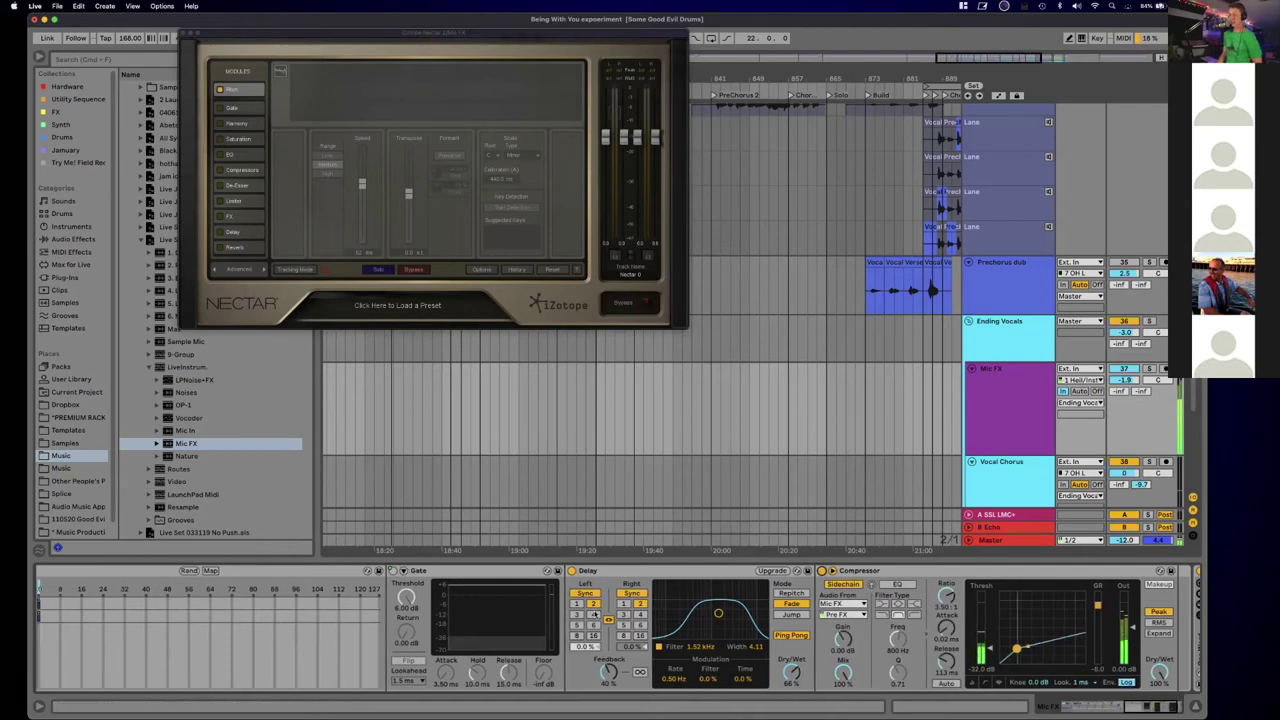
Step: Switch the One Word Delays rack's 1 Word Delay macro between 0 and 127, finishing at 0
scroll(760, 600, "left", 10)
scroll(787, 598, "right", 5)
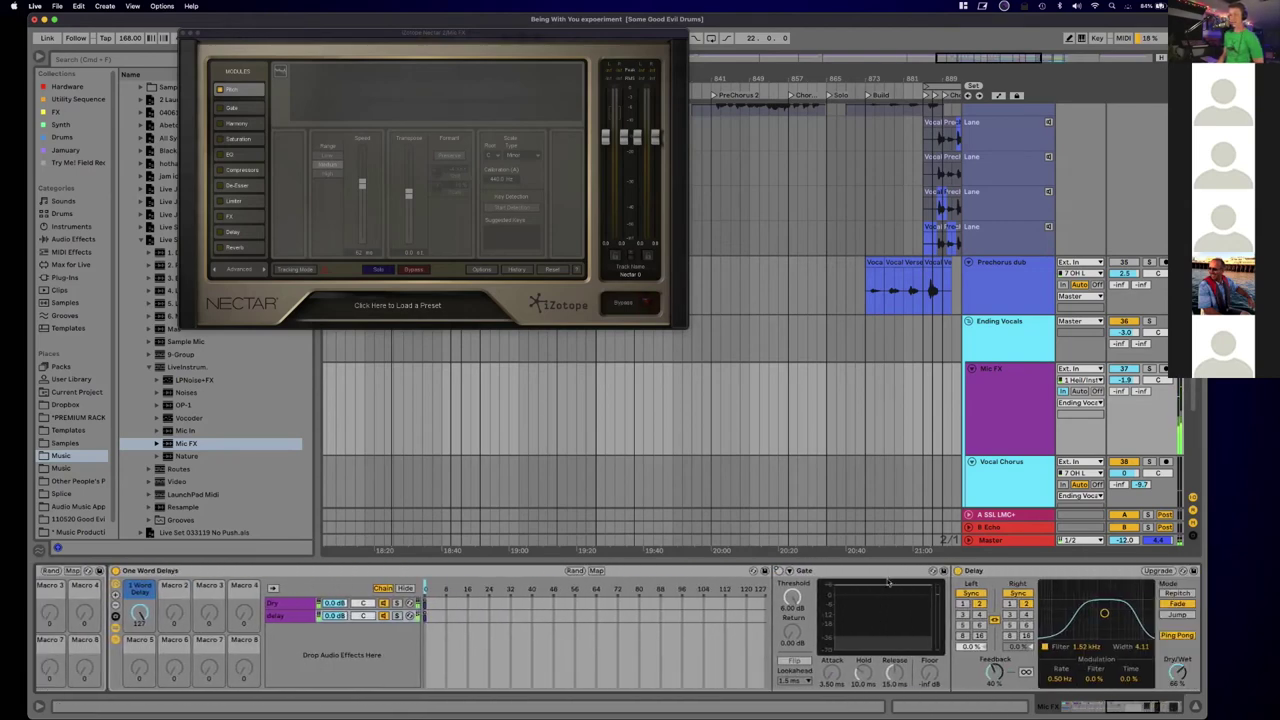
left_click_drag(115, 614, 115, 690)
mouse_move(115, 614)
left_mouse_down()
mouse_move(115, 540)
mouse_move(115, 614)
left_mouse_up()
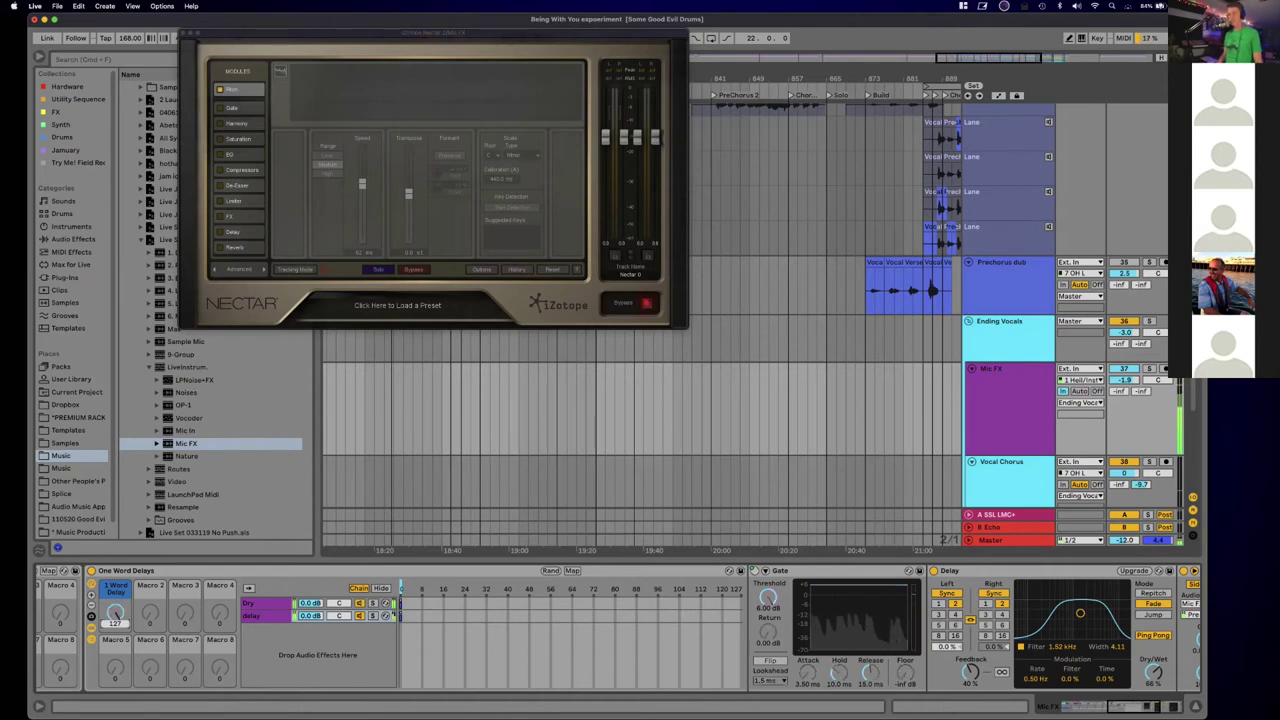
left_click_drag(115, 612, 113, 623)
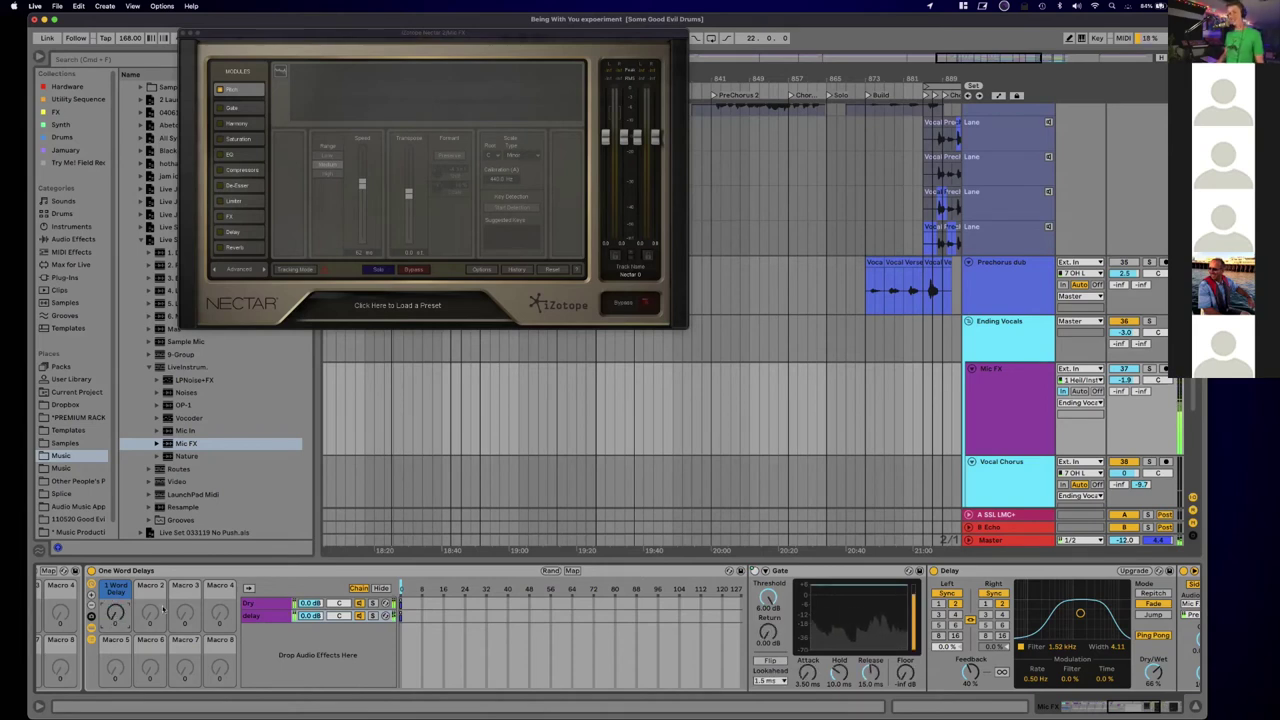
Step: Review the delay chain's devices once more and collapse the One Word Delays rack to its macros
scroll(502, 598, "right", 10)
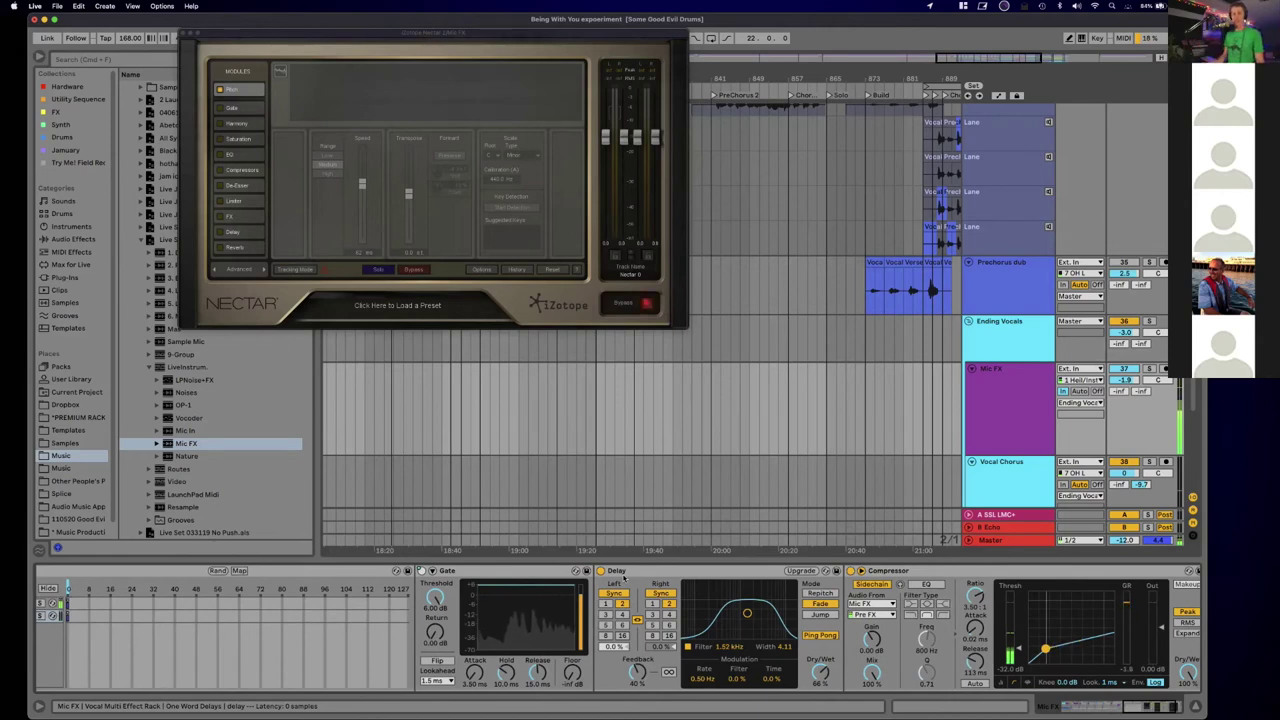
scroll(243, 637, "left", 10)
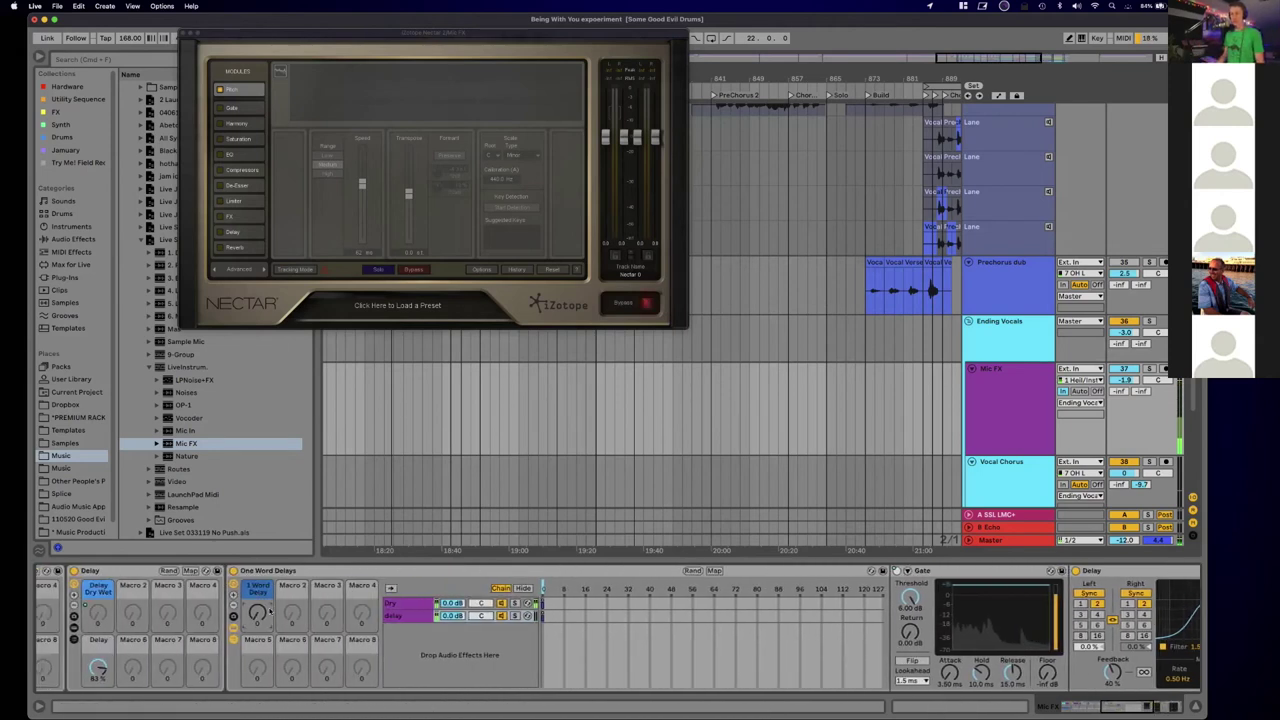
left_click(234, 640)
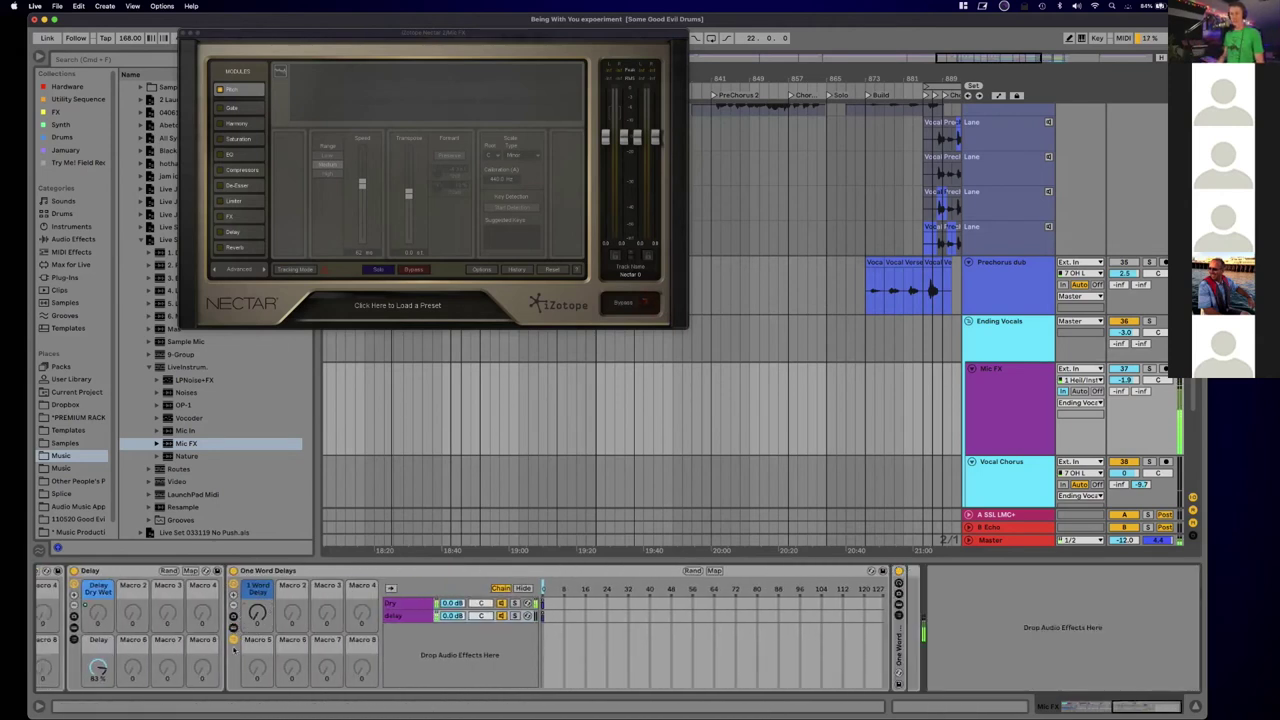
left_click(234, 640)
scroll(488, 575, "left", 15)
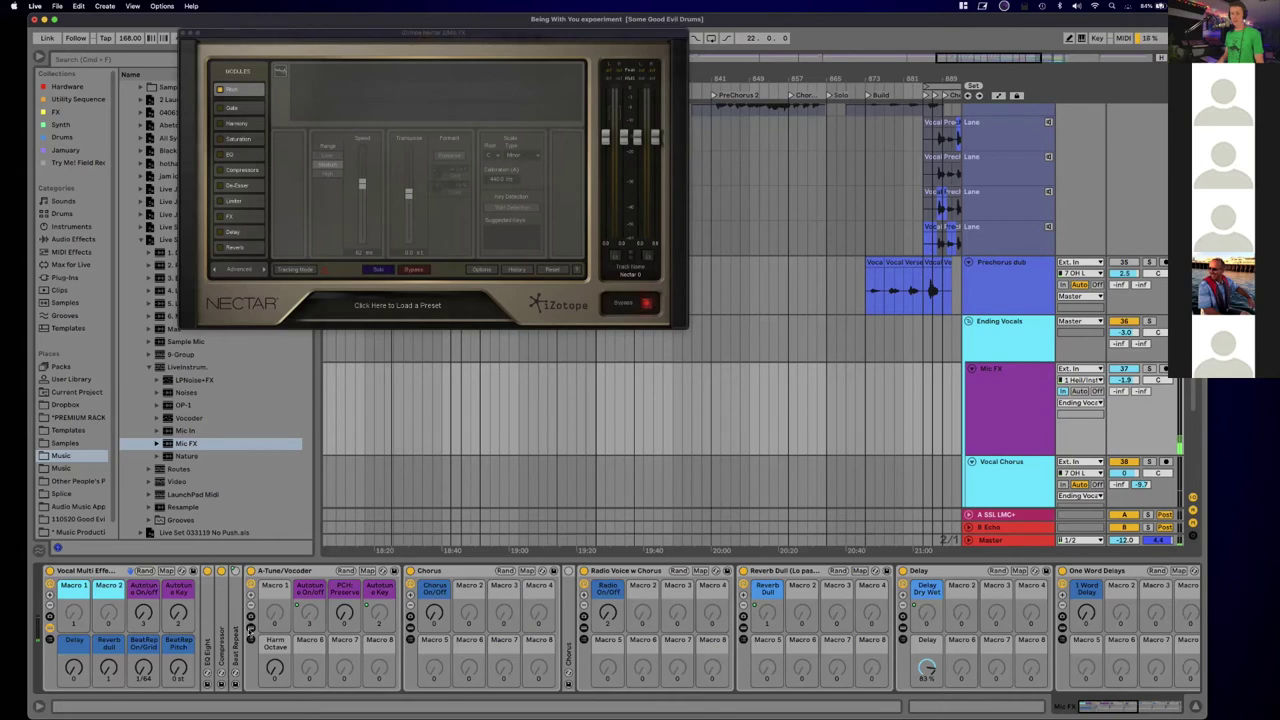
Step: Show the A-Tune/Vocoder rack's chains, inspect the Vocoder chain's device, and hide the chains again
left_click(250, 630)
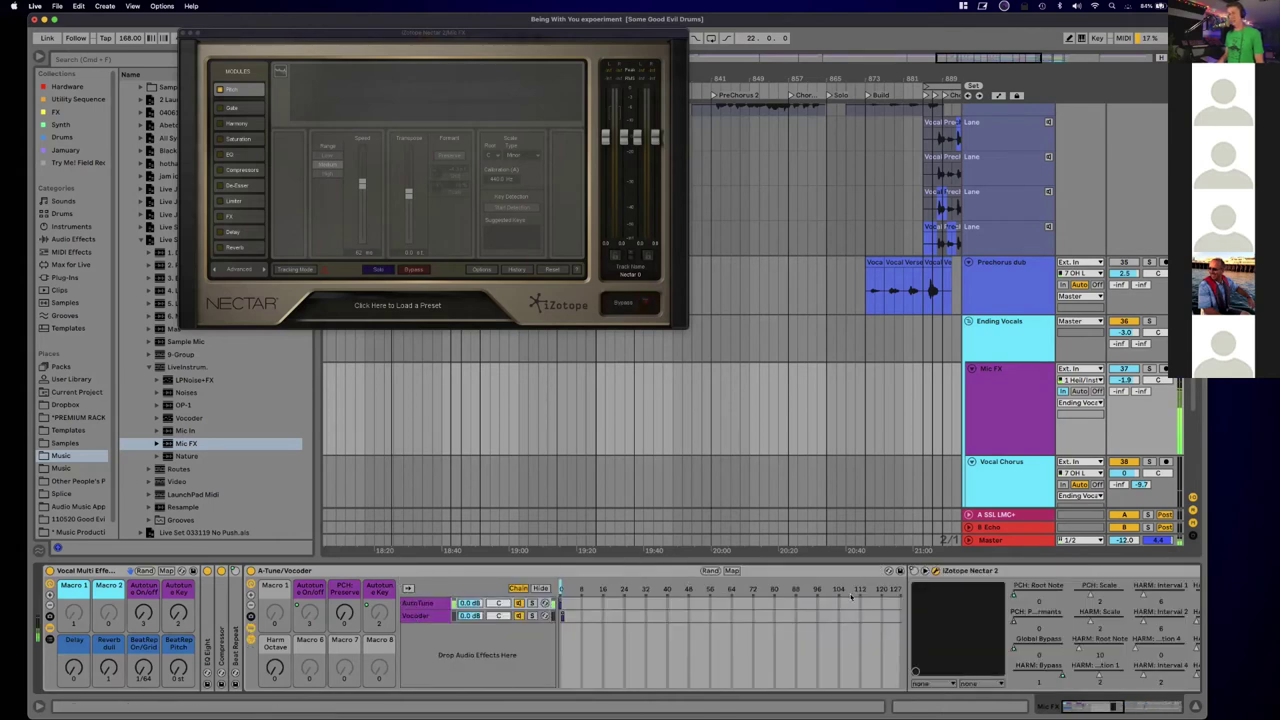
left_click(415, 615)
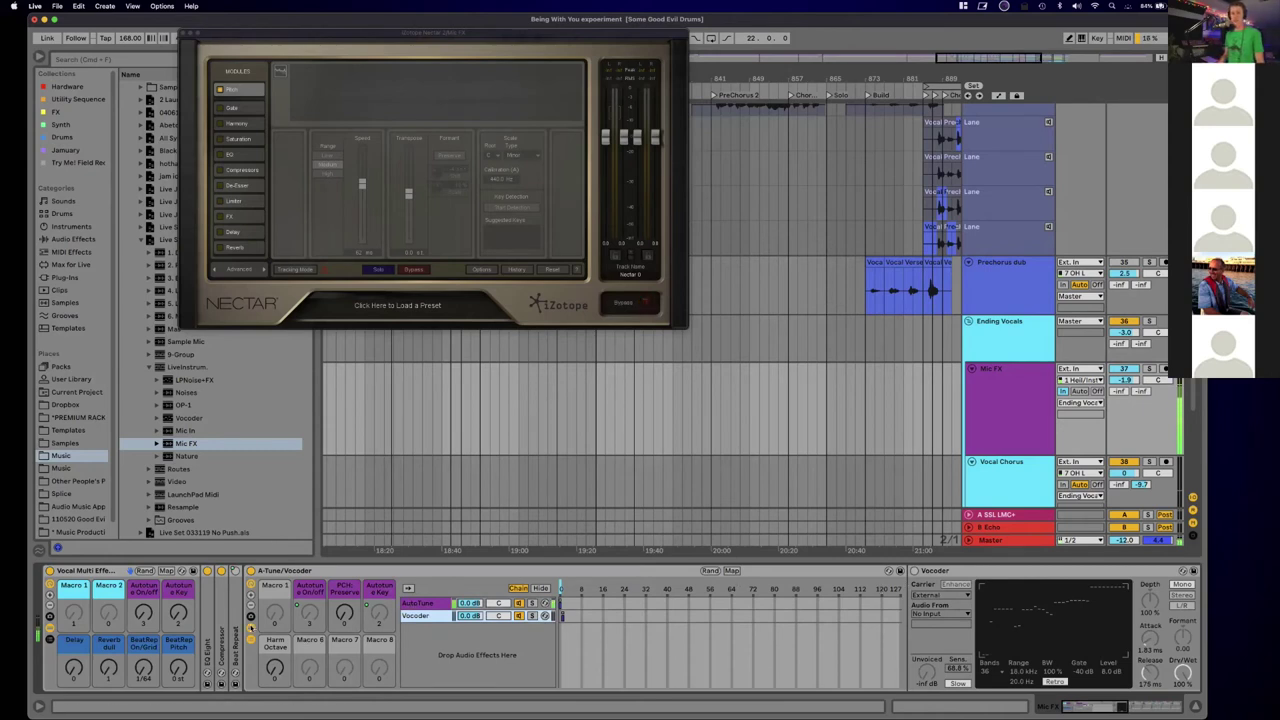
left_click(251, 627)
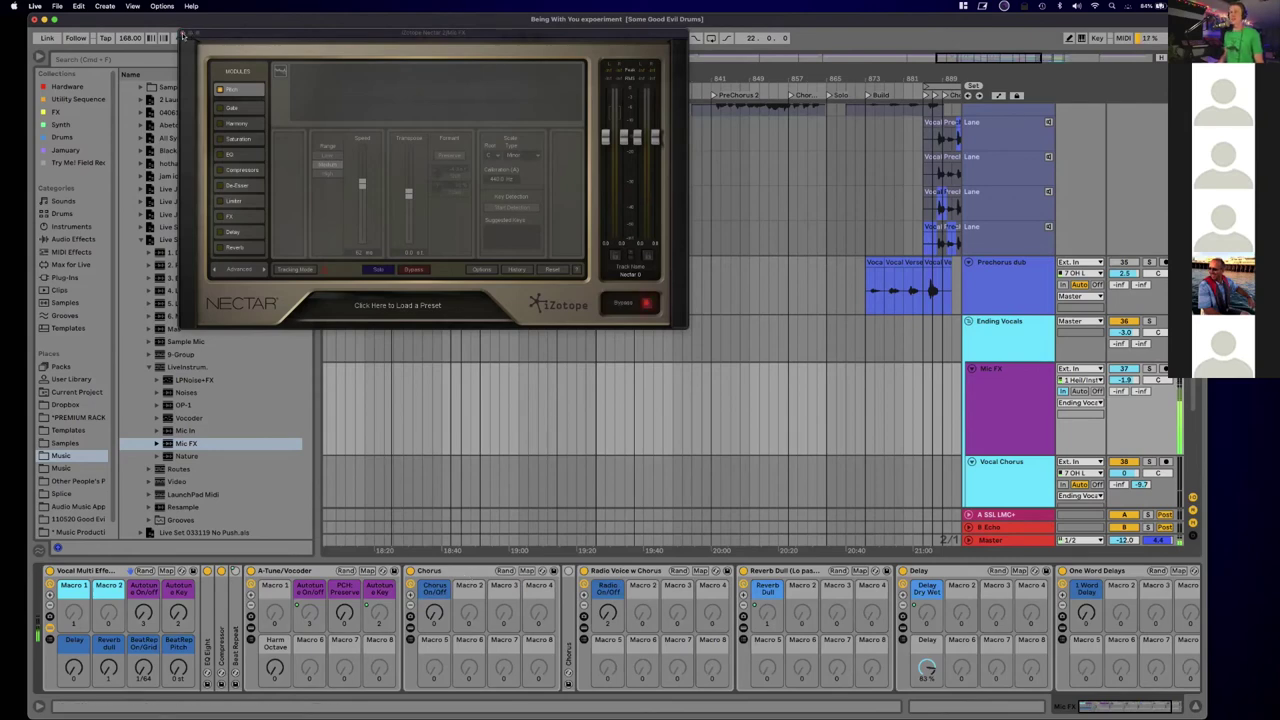
Step: Close the iZotope Nectar plug-in window and deactivate the Mic FX track
left_click(183, 34)
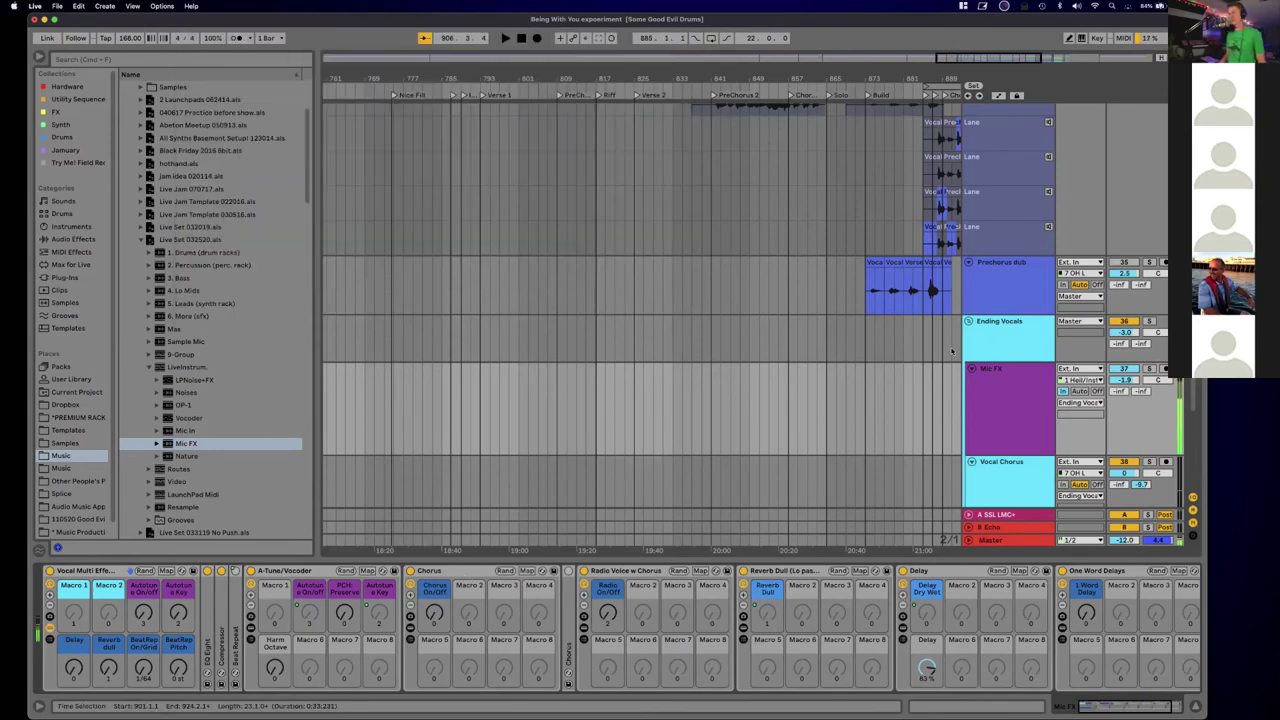
scroll(920, 320, "right", 3)
left_click(1124, 369)
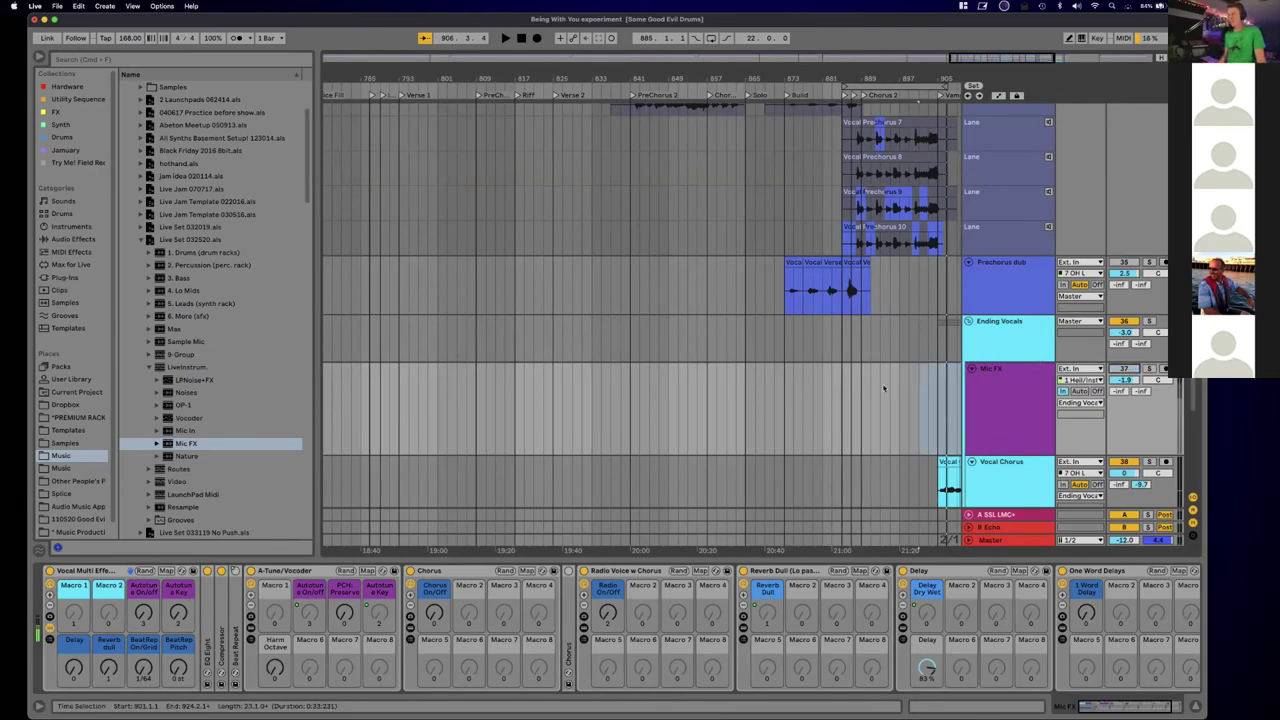
Step: Look through the arrangement around the ending Vocal Chorus takes and back to the Intro and Verse 1 sections
scroll(933, 205, "right", 5)
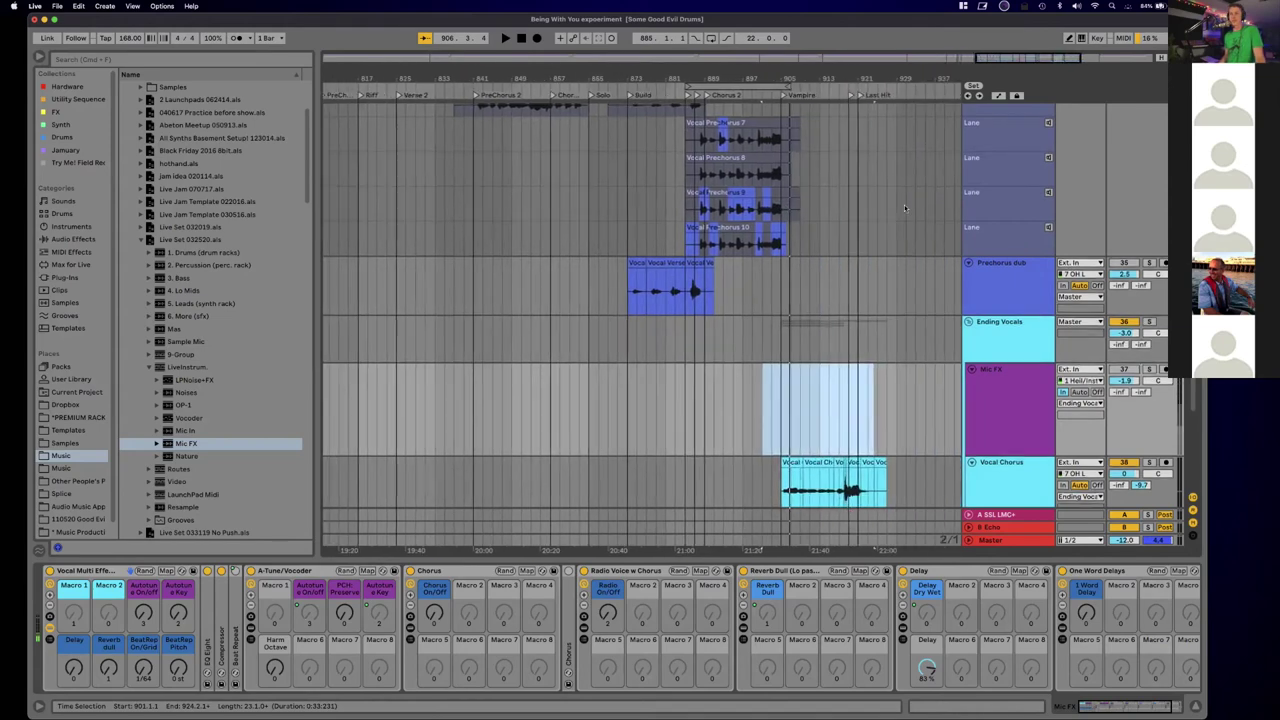
scroll(904, 204, "up", 4)
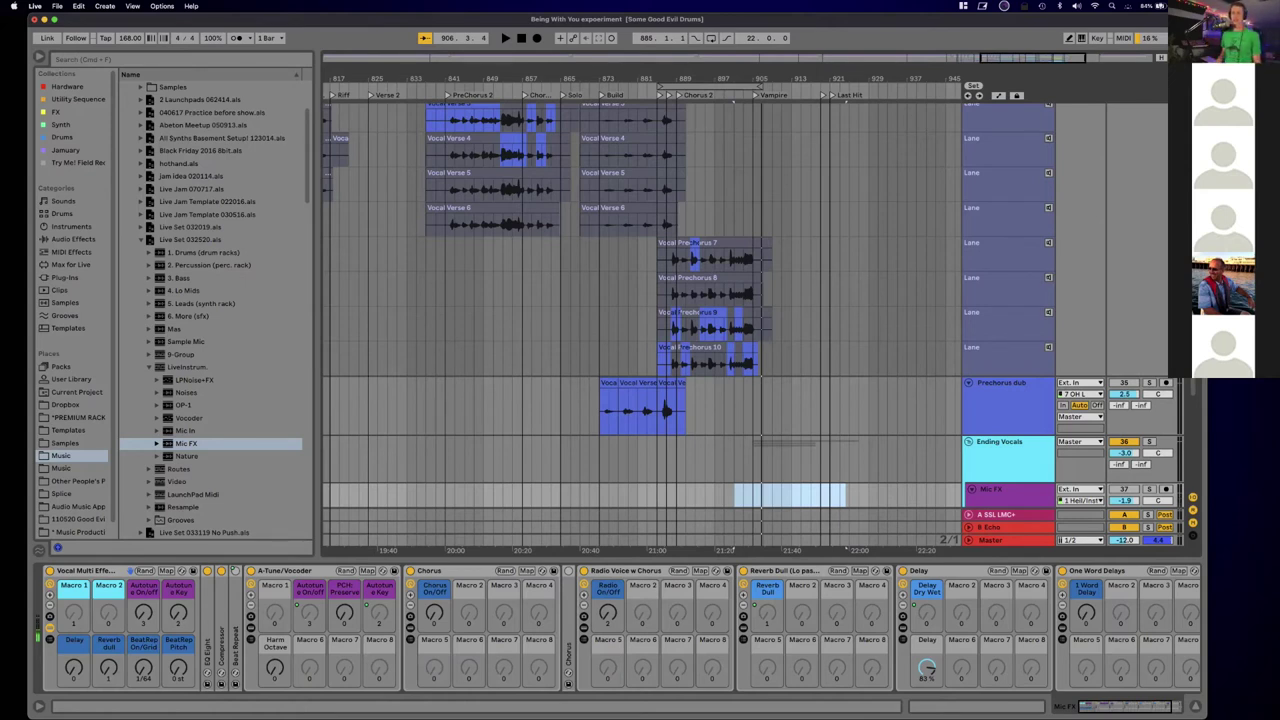
left_click_drag(642, 70, 756, 45)
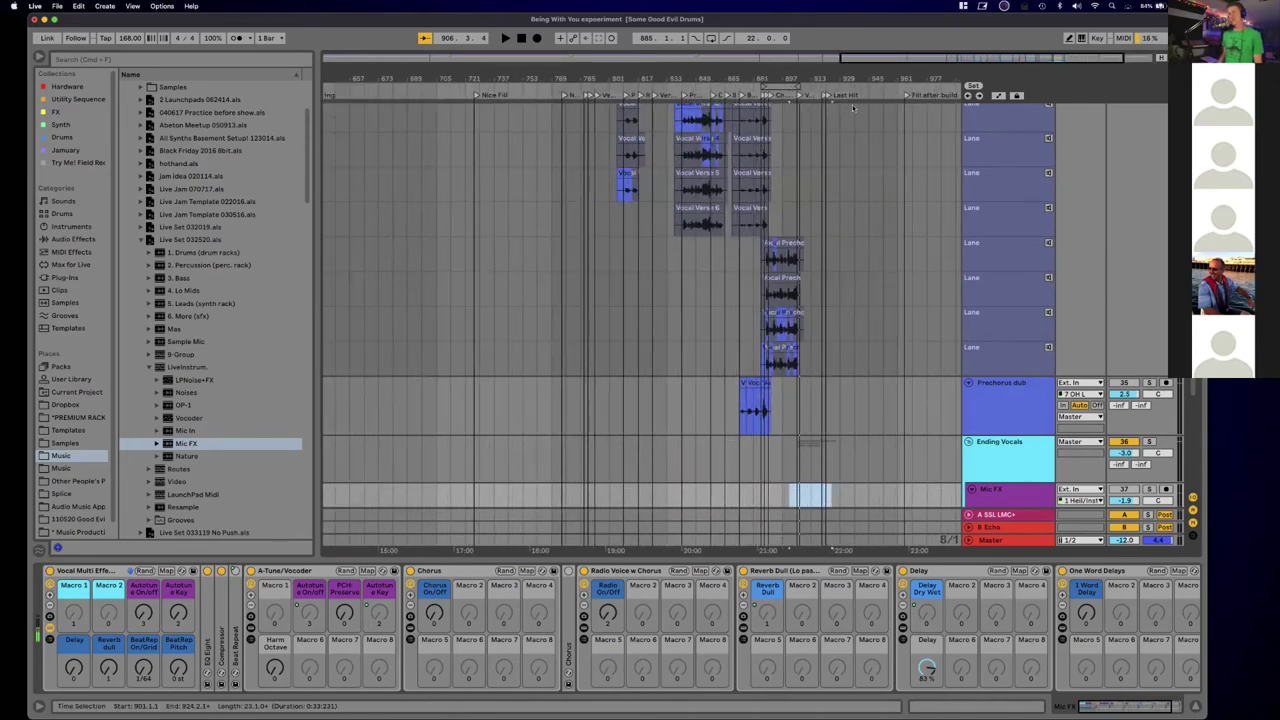
scroll(826, 158, "right", 2)
scroll(826, 158, "up", 1)
scroll(826, 158, "down", 6)
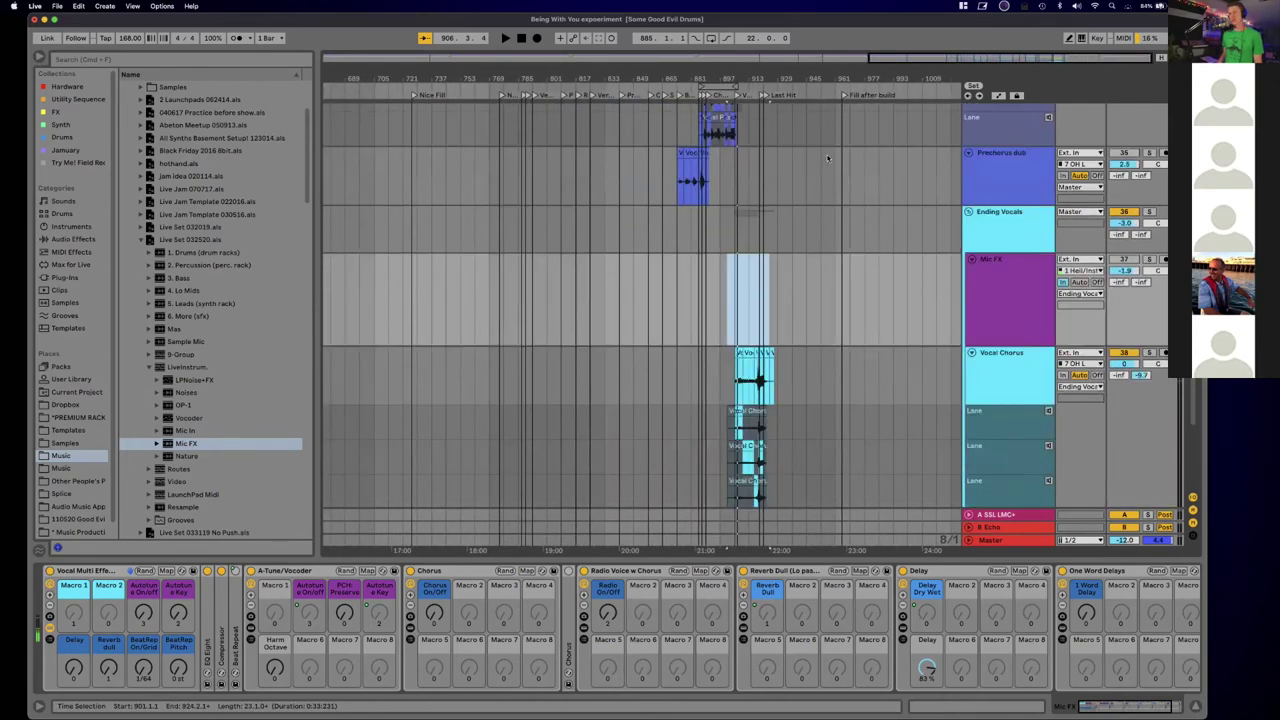
scroll(826, 158, "down", 10)
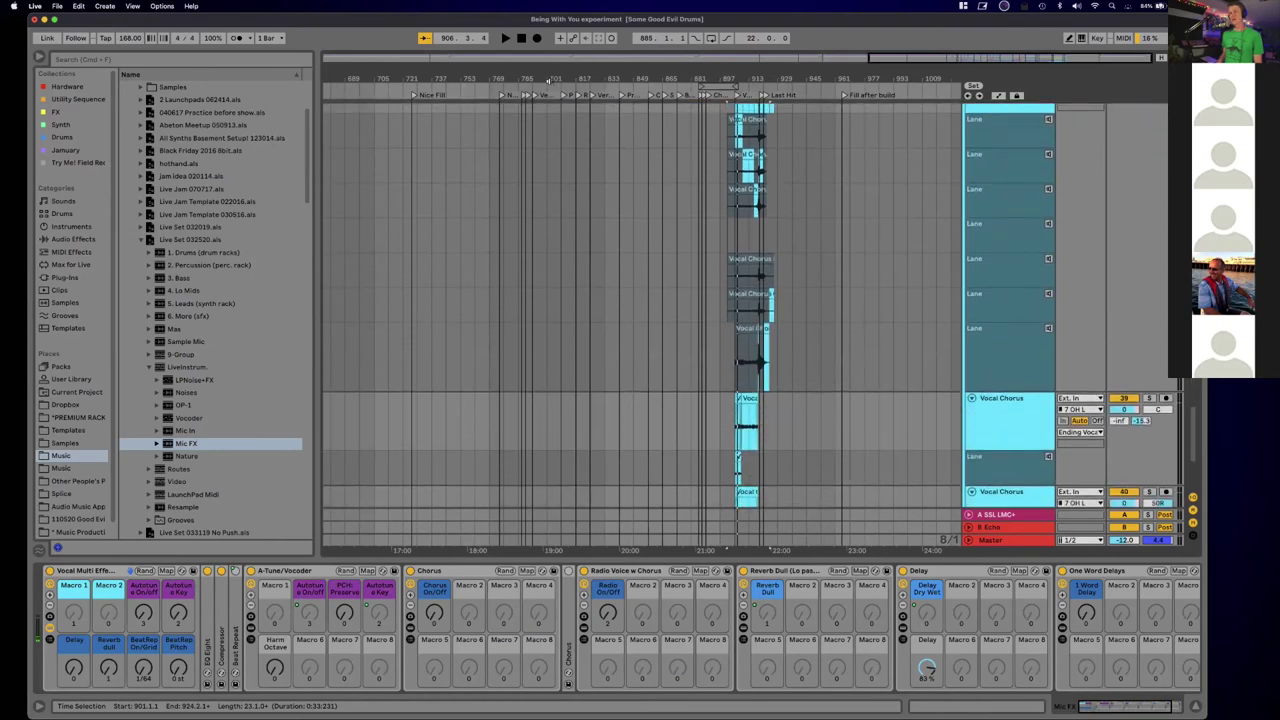
left_click_drag(533, 77, 534, 152)
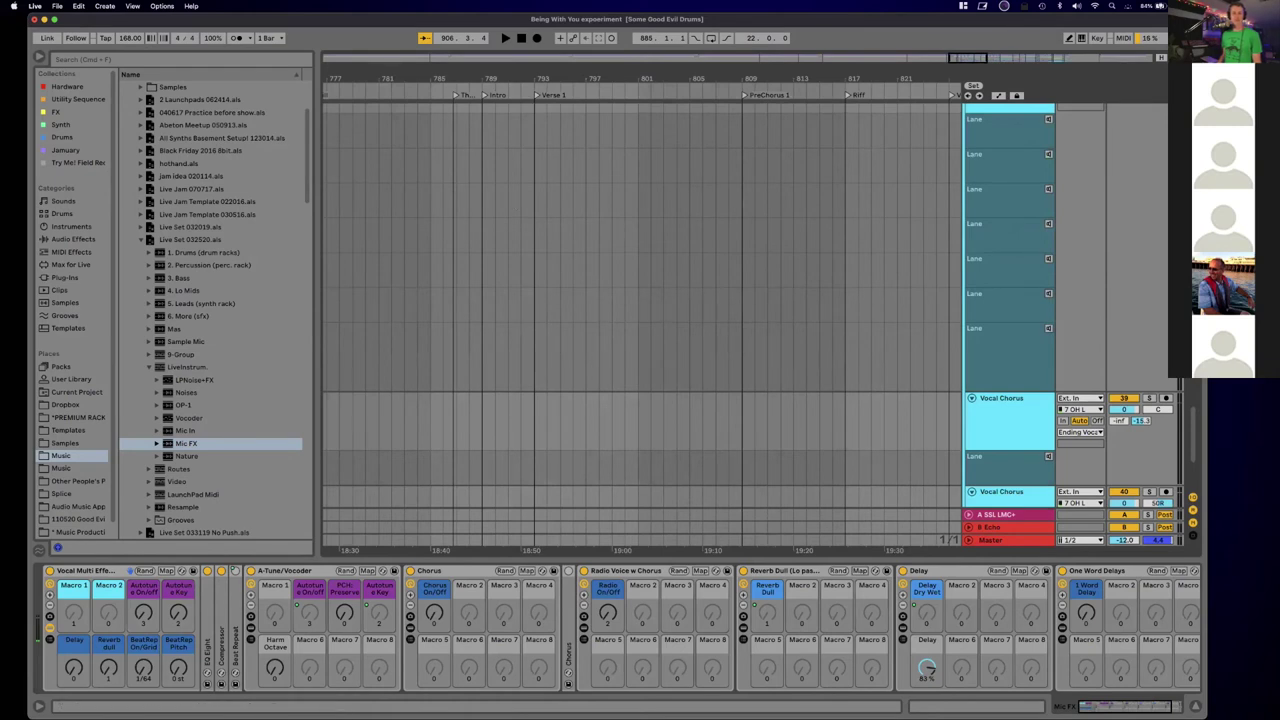
Step: Look through the Mic FX and Vocal Chorus tracks and along the Mic FX track's chain of effect racks
scroll(620, 150, "up", 5)
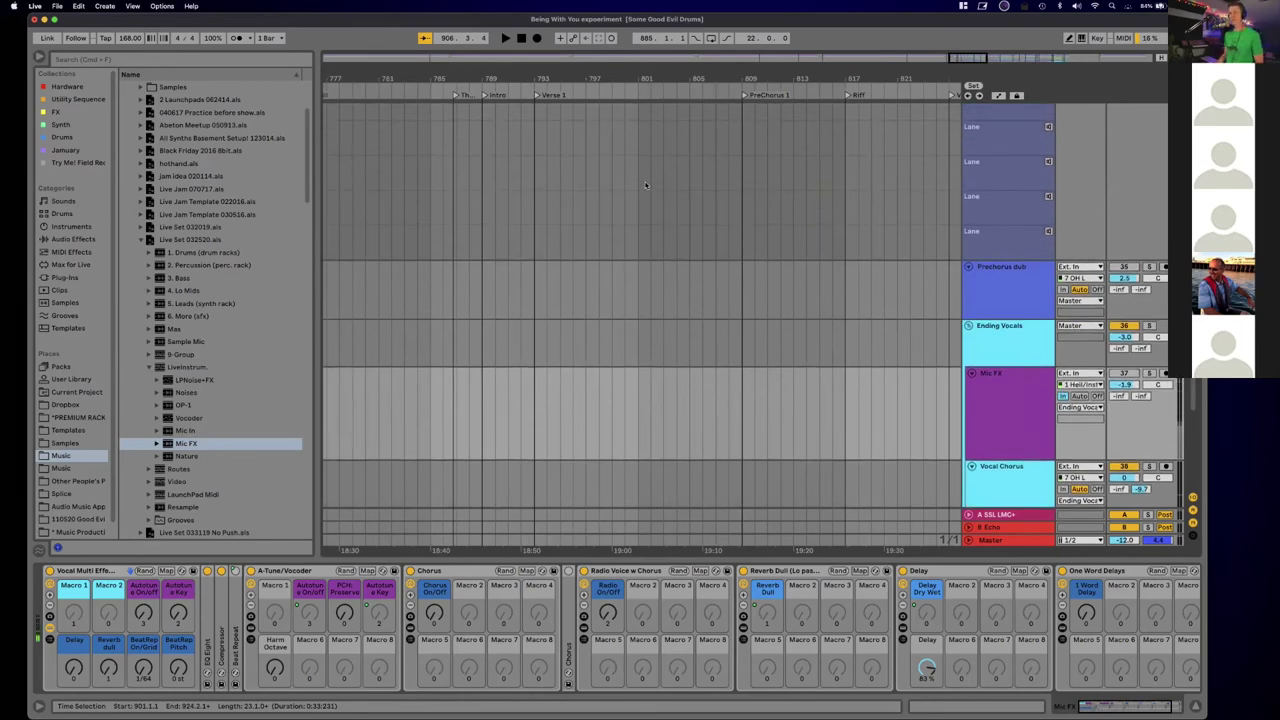
scroll(644, 184, "down", 6)
scroll(768, 184, "right", 3)
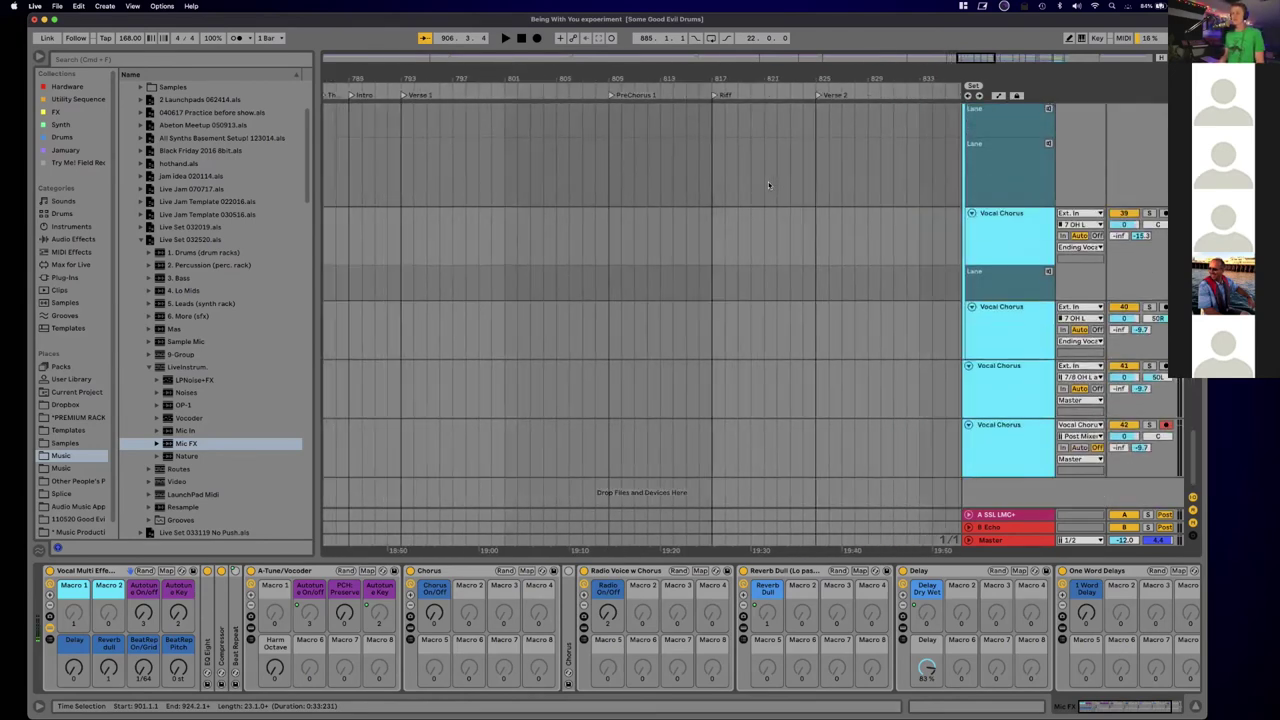
scroll(768, 184, "up", 5)
scroll(766, 186, "down", 5)
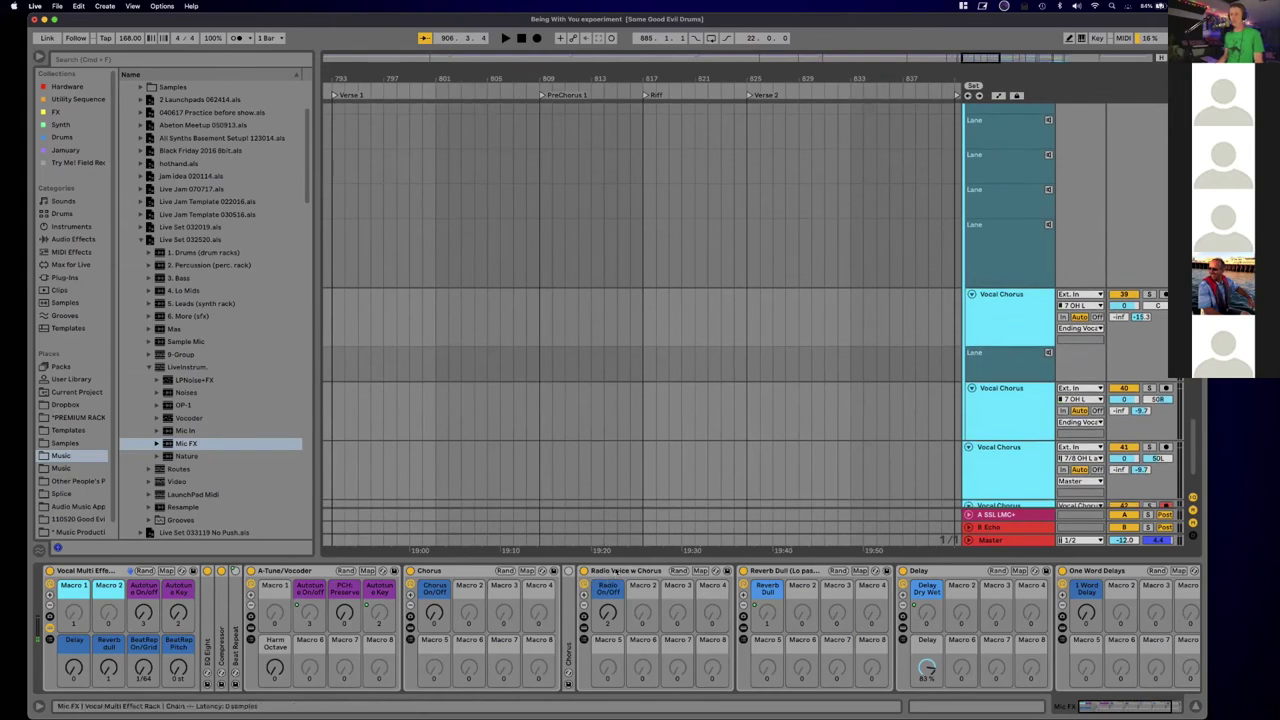
scroll(617, 572, "right", 2)
scroll(617, 572, "left", 2)
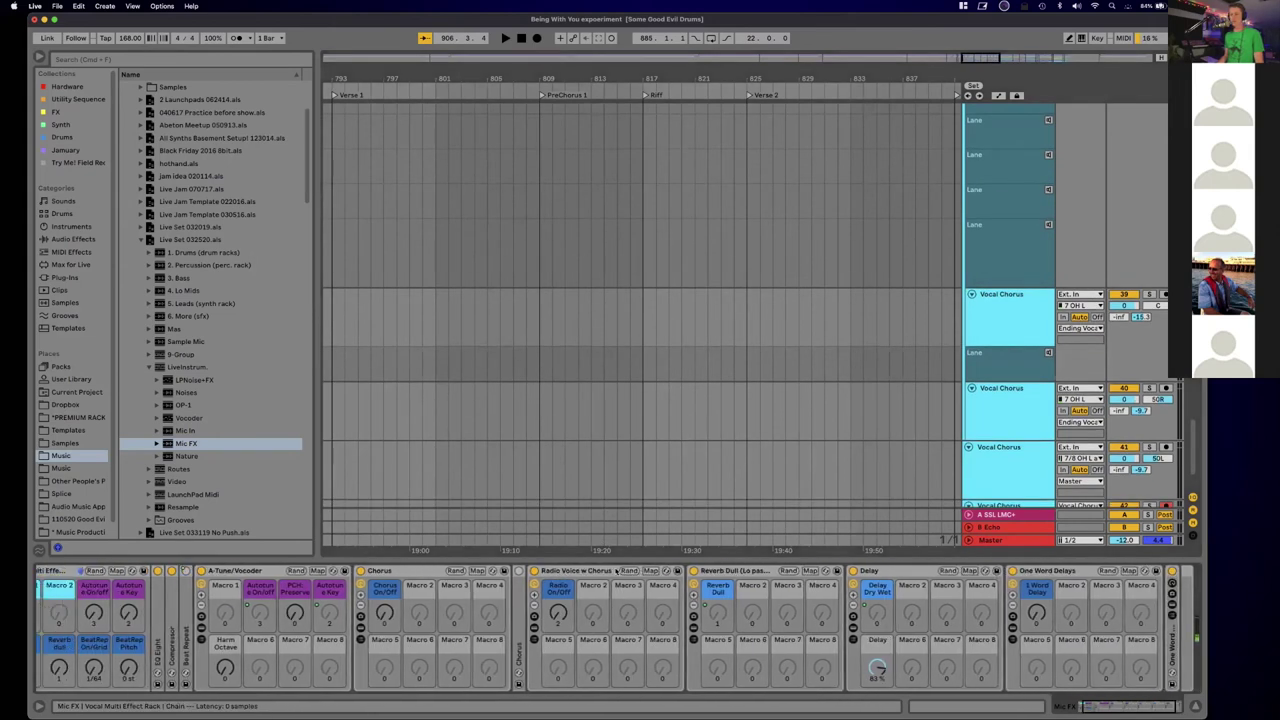
scroll(620, 572, "right", 3)
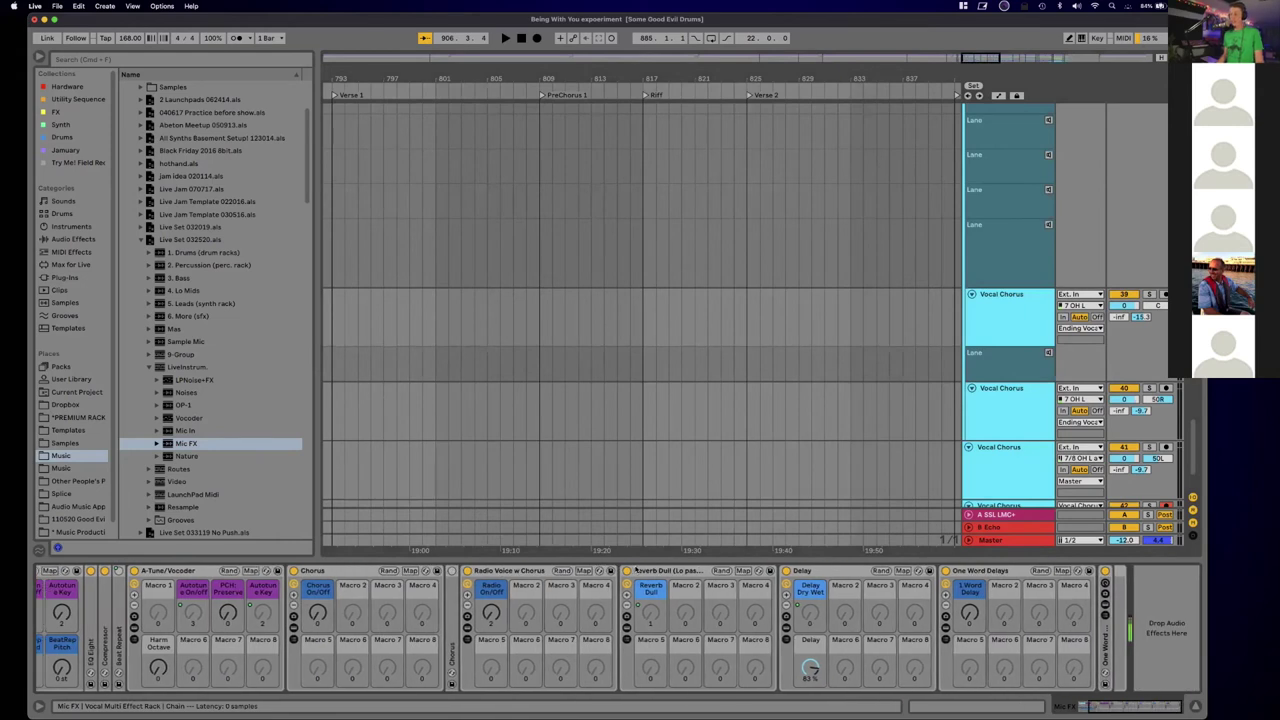
scroll(630, 571, "left", 3)
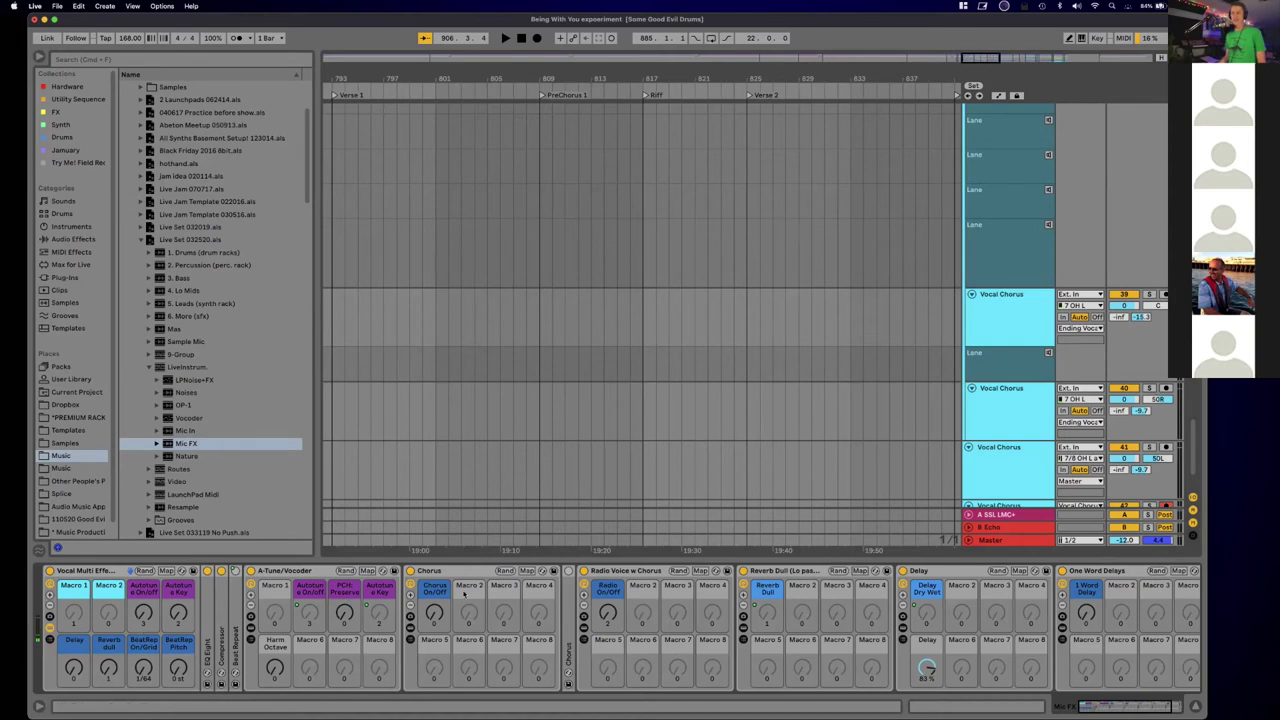
Step: Show the chains of the Delay and Radio Voice w Chorus racks, inspect the Radio chain's EQ Eight, and hide both racks' chains again
scroll(462, 594, "right", 5)
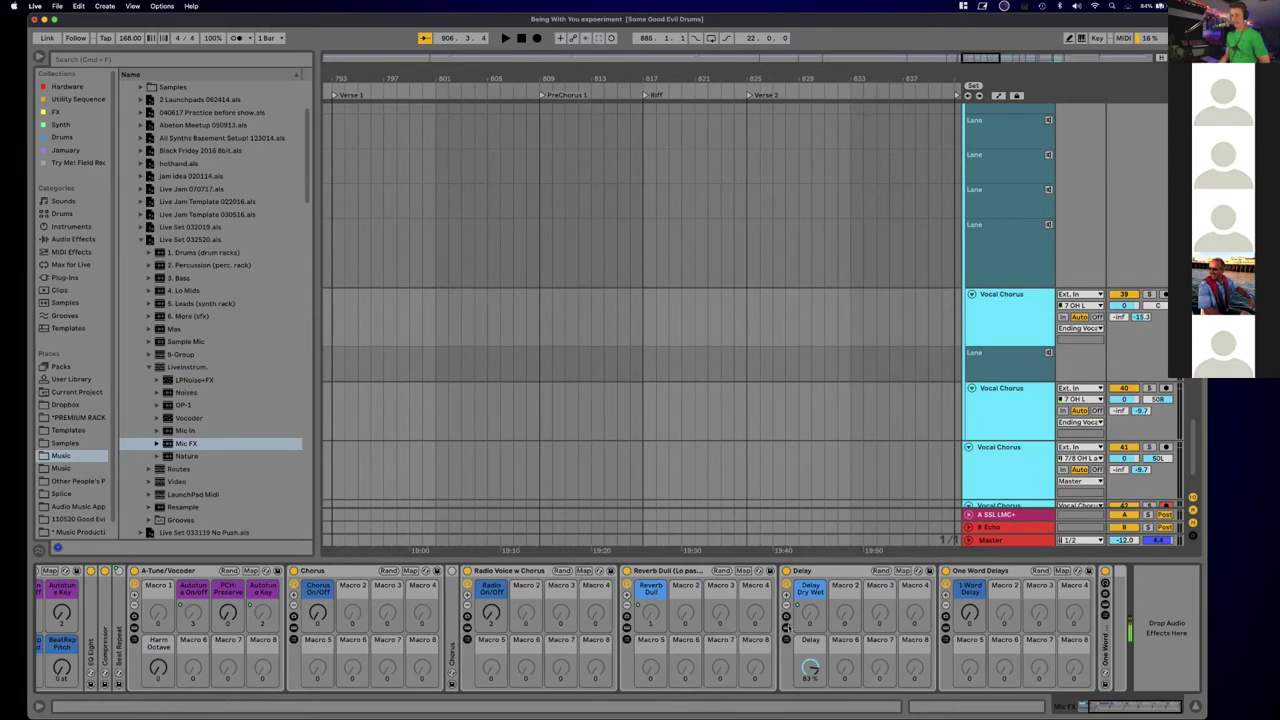
left_click(786, 627)
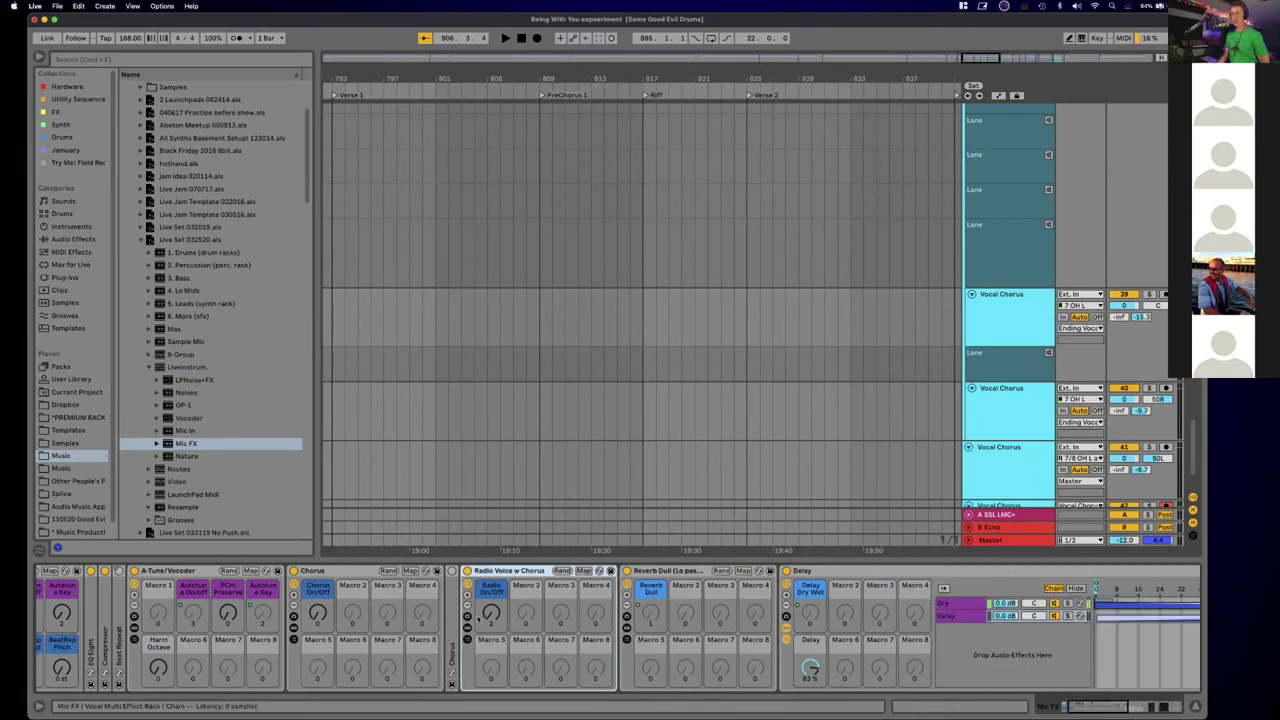
left_click(467, 628)
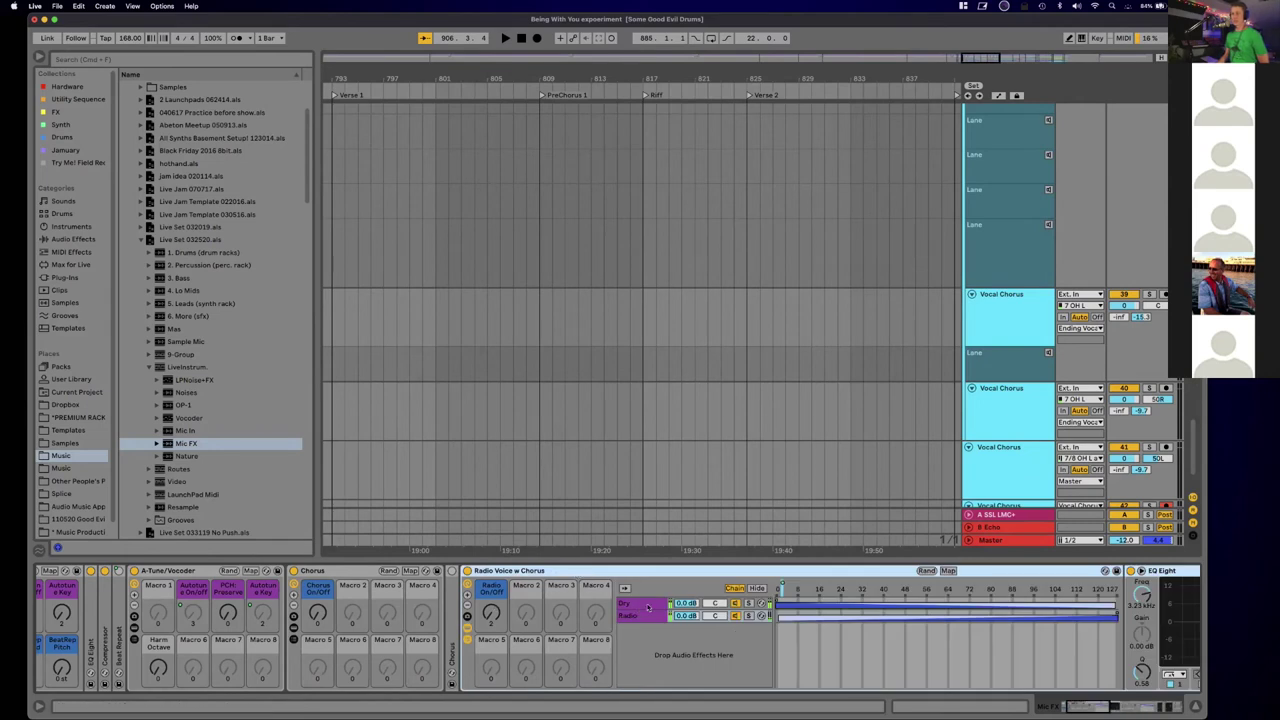
scroll(731, 574, "right", 5)
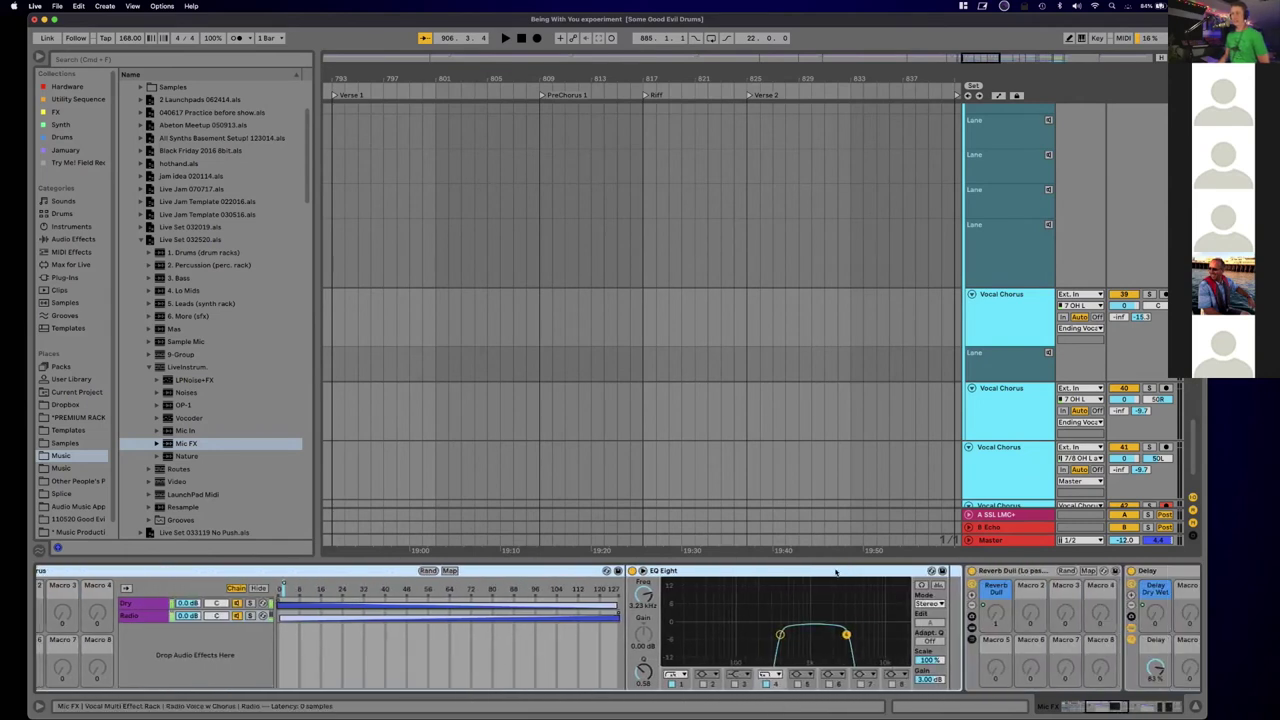
scroll(836, 572, "left", 7)
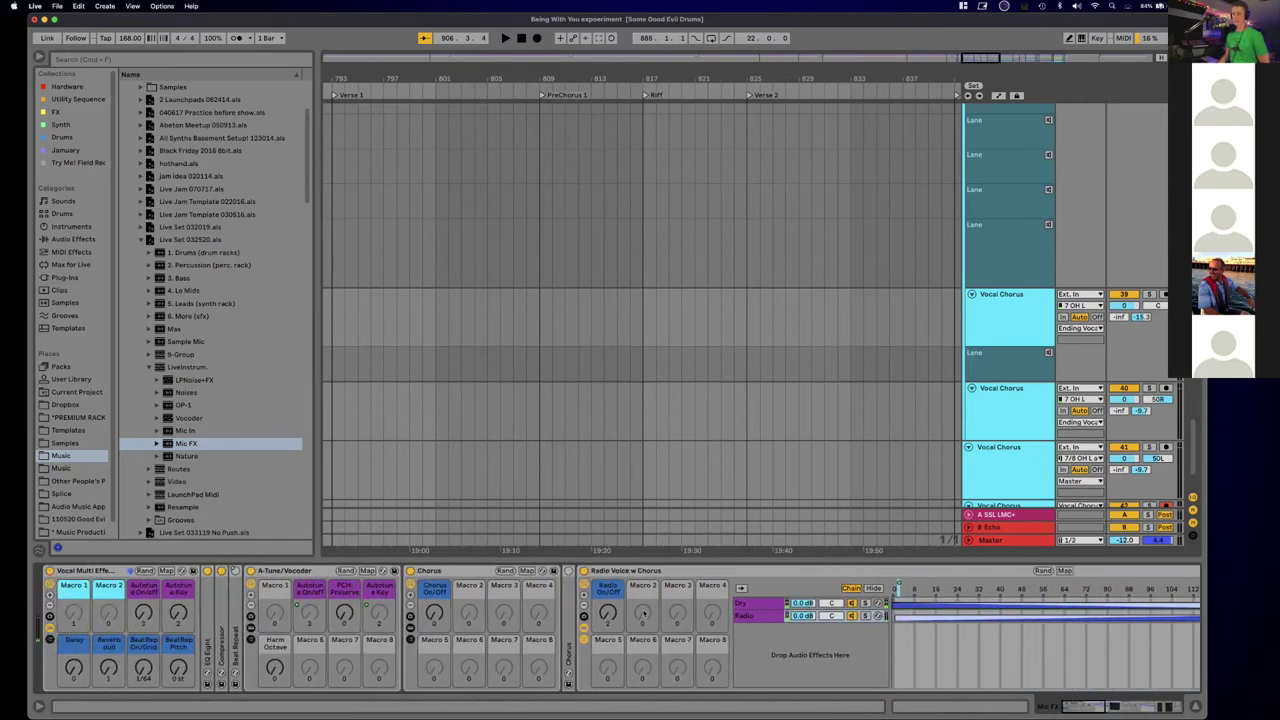
left_click(583, 628)
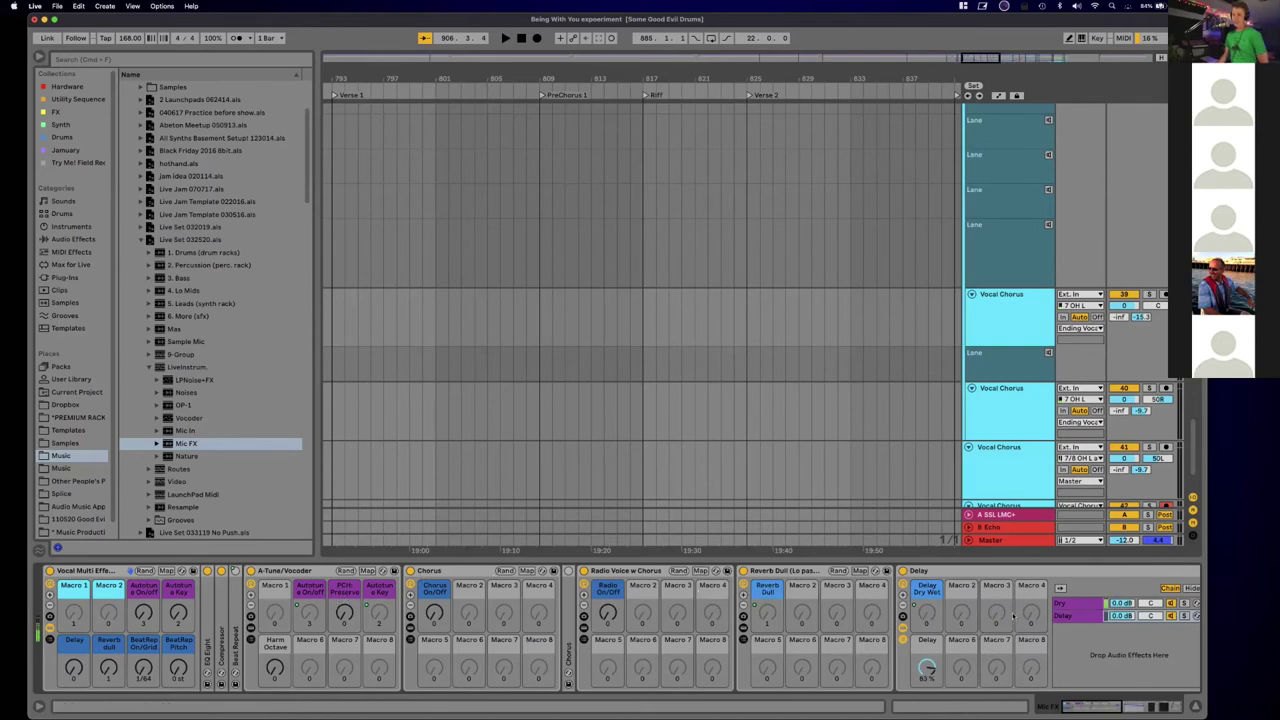
left_click(903, 628)
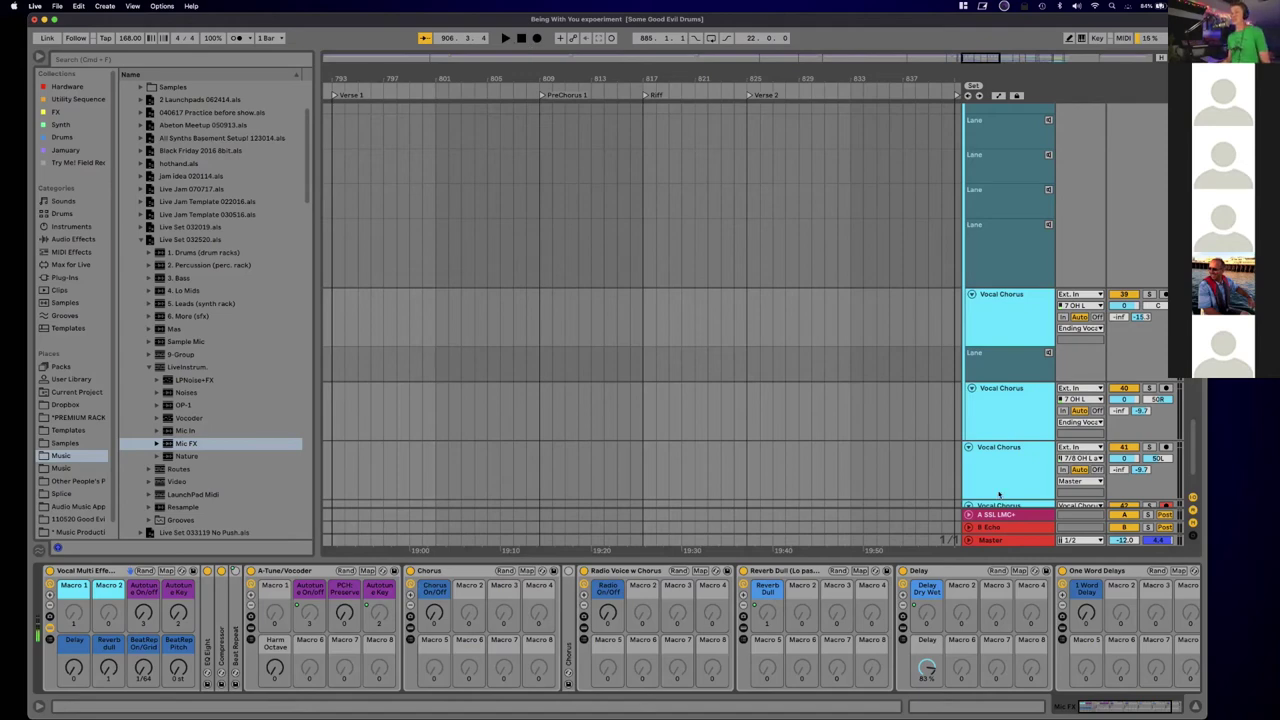
Step: Look over the Vocal Chorus, Mic FX and Ending Vocals tracks and go back to the Vocal Prechorus track
scroll(998, 494, "down", 3)
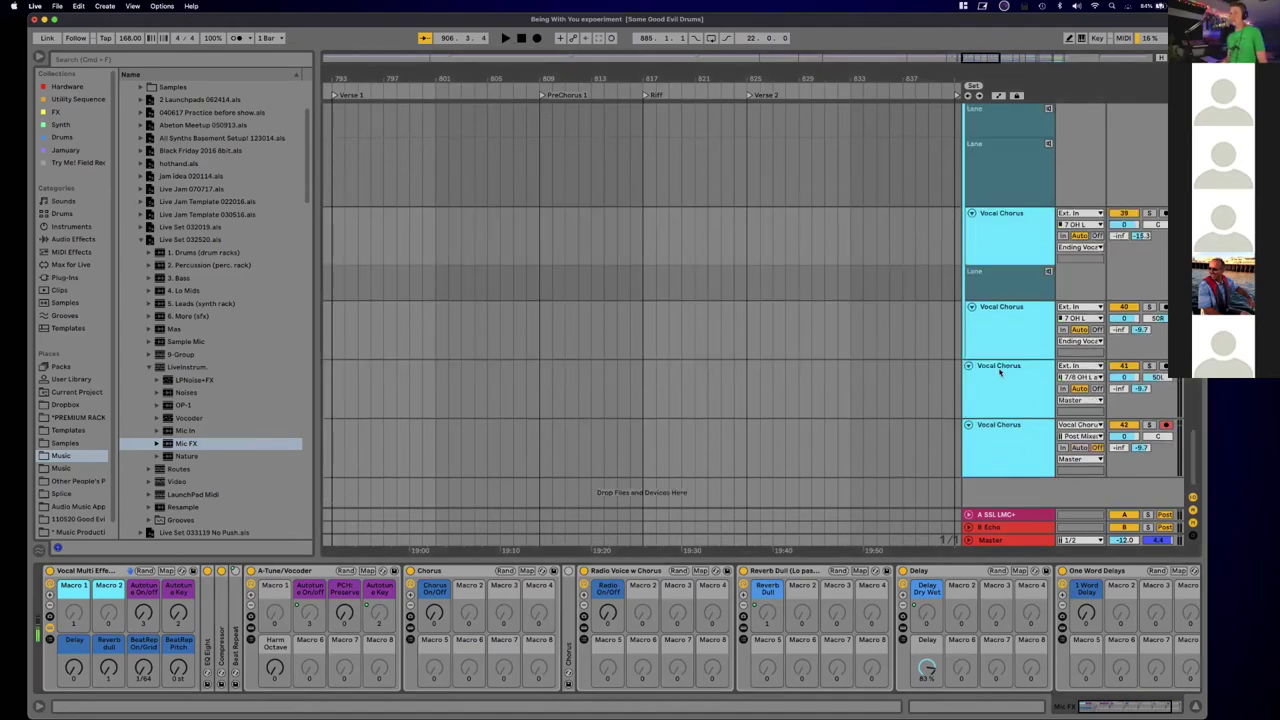
scroll(996, 373, "up", 10)
scroll(991, 374, "up", 5)
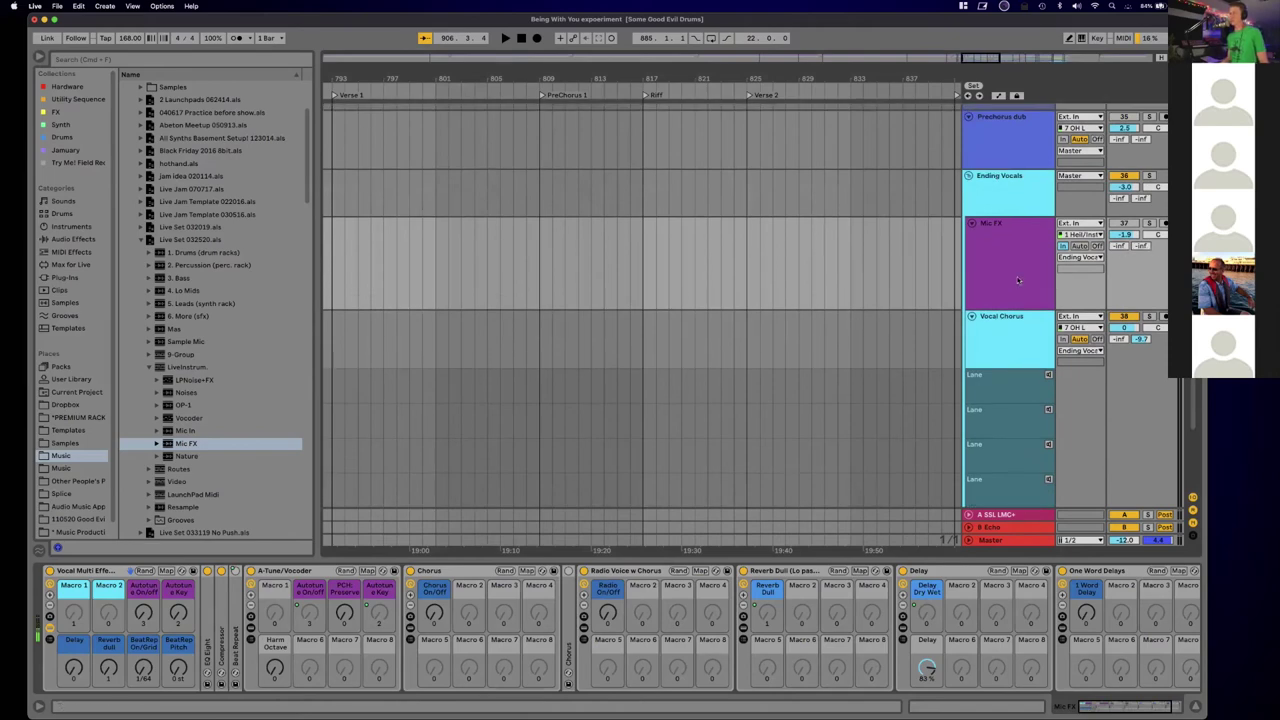
scroll(1008, 314, "down", 15)
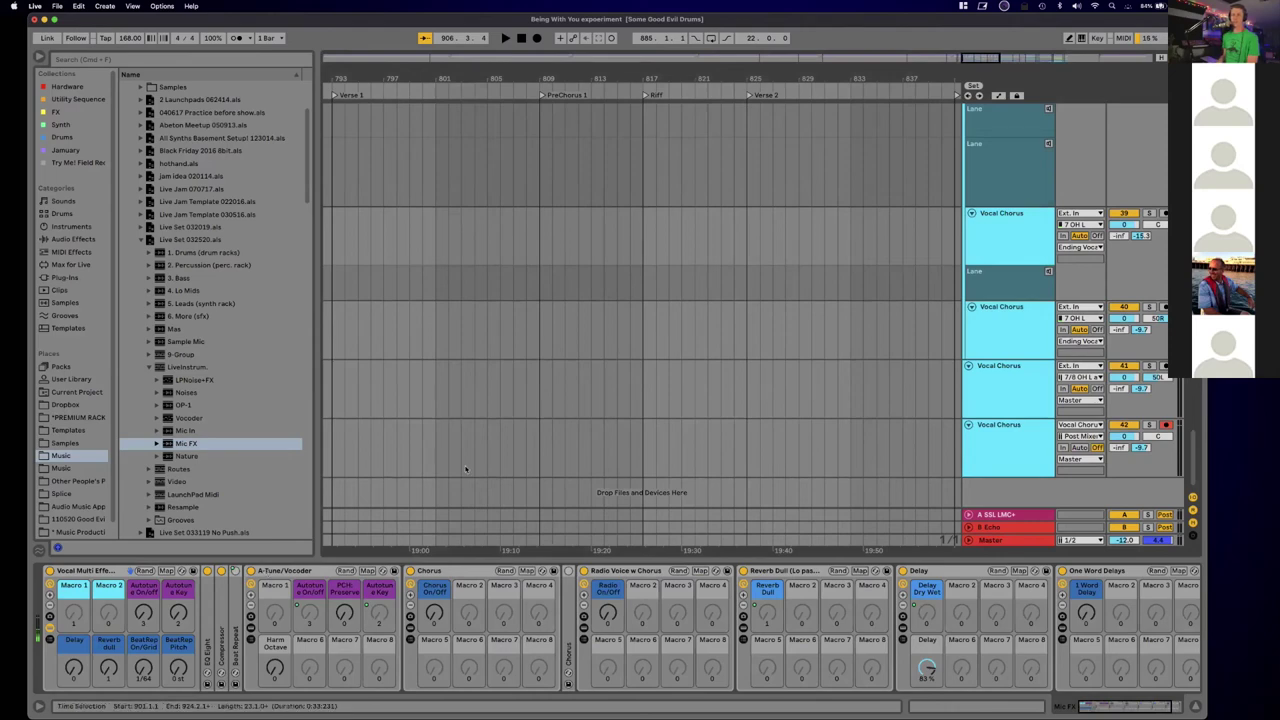
scroll(901, 293, "up", 6)
scroll(901, 293, "up", 10)
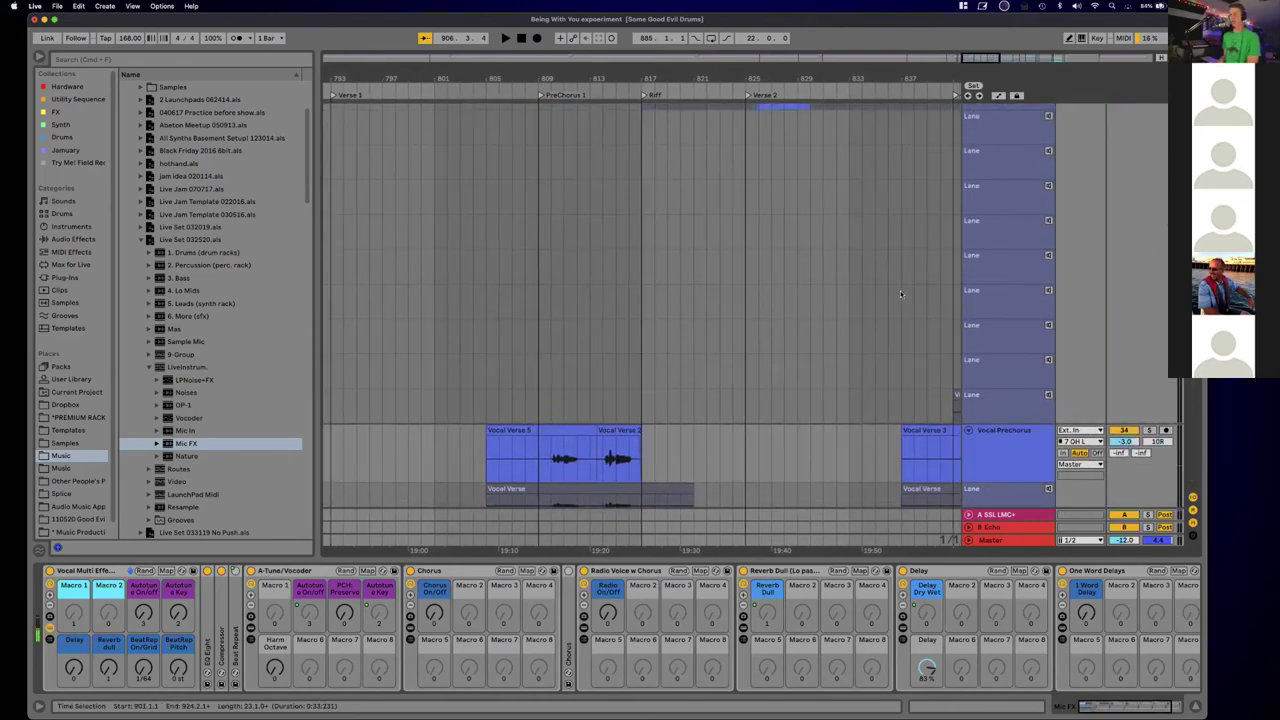
Step: Examine the Vocal Prechorus track's comped take lanes around PreChorus 2, in close-up and across the neighbouring sections
scroll(900, 290, "right", 10)
scroll(900, 290, "down", 6)
scroll(898, 290, "right", 1)
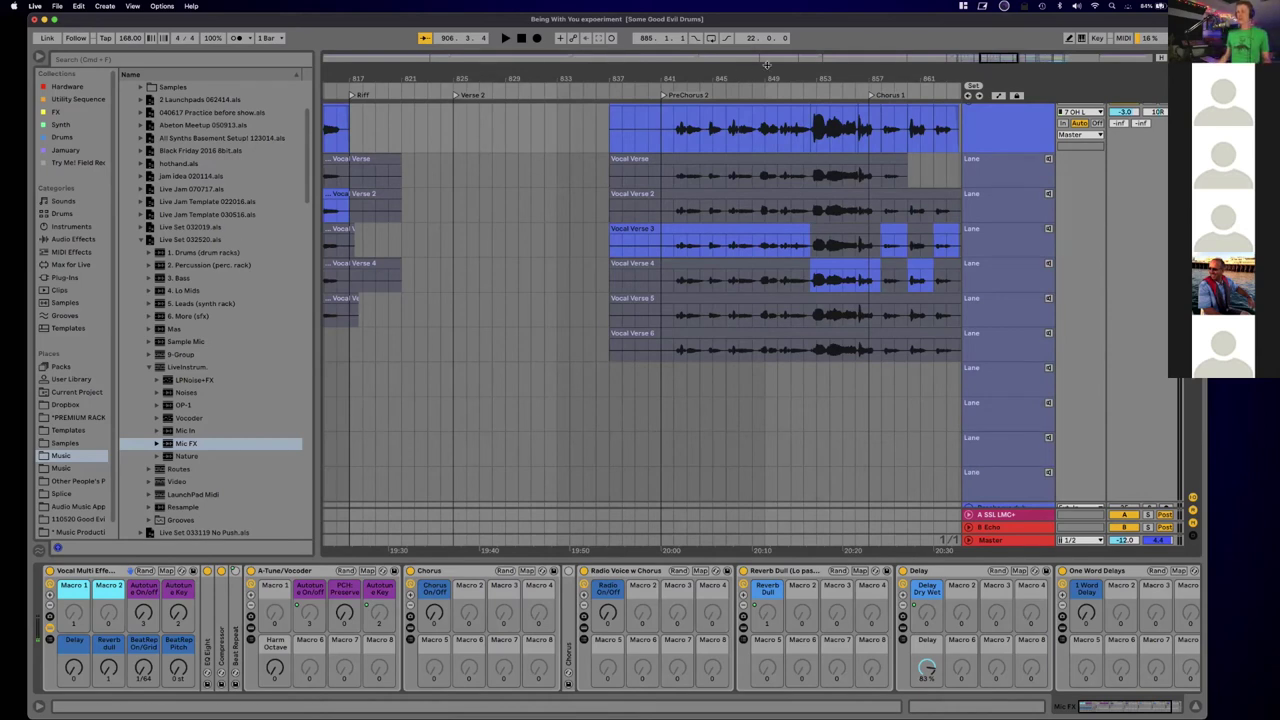
left_click_drag(767, 70, 768, 76)
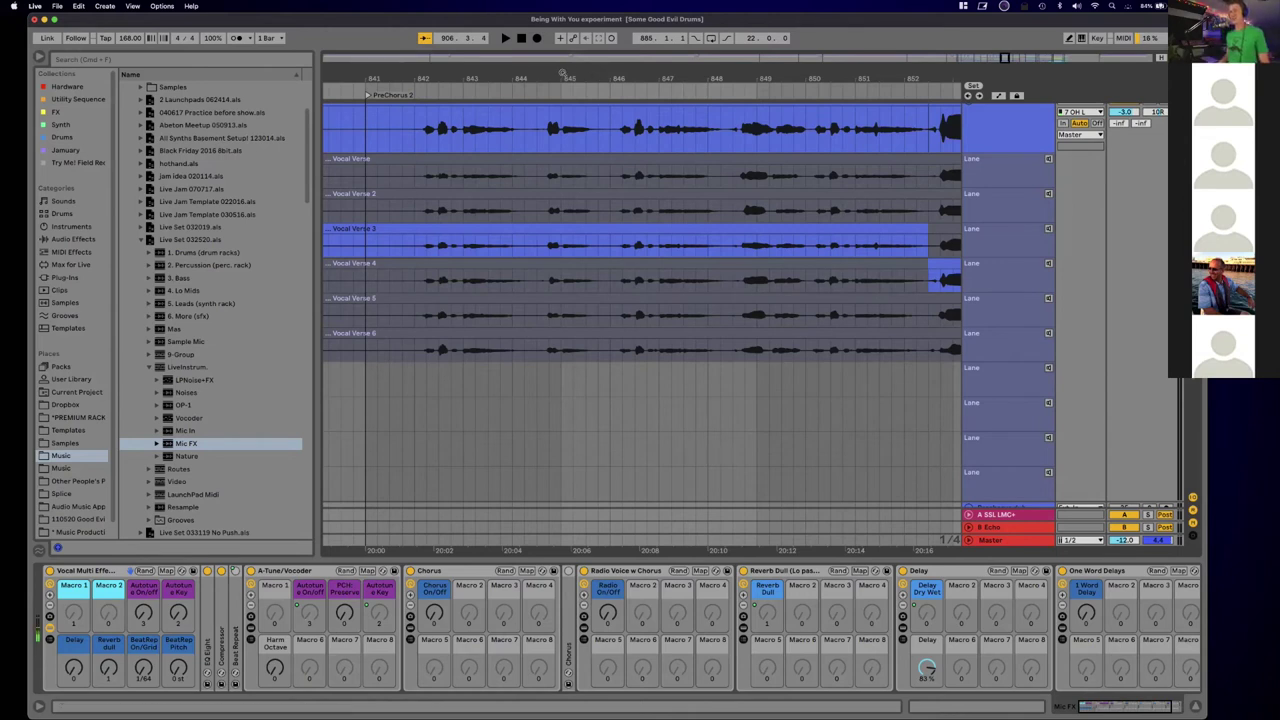
mouse_move(583, 78)
left_mouse_down()
mouse_move(585, 45)
mouse_move(588, 74)
left_mouse_up()
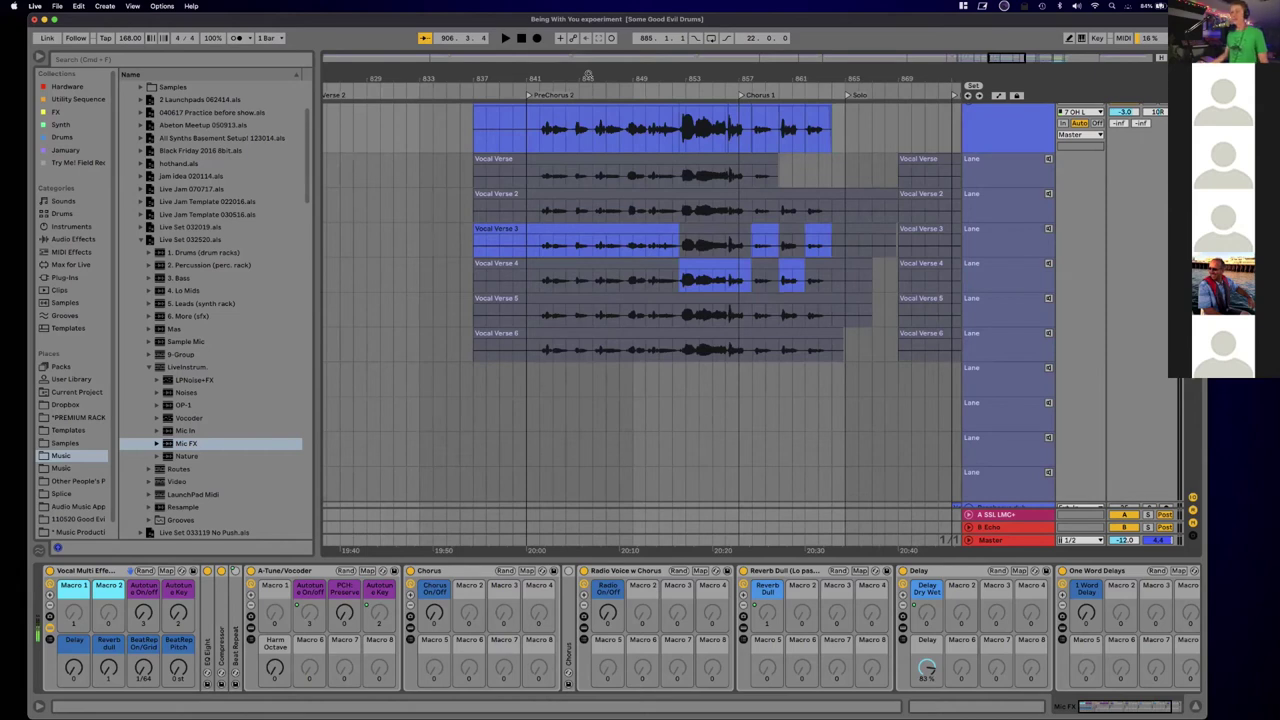
left_click(602, 155)
scroll(594, 168, "up", 1)
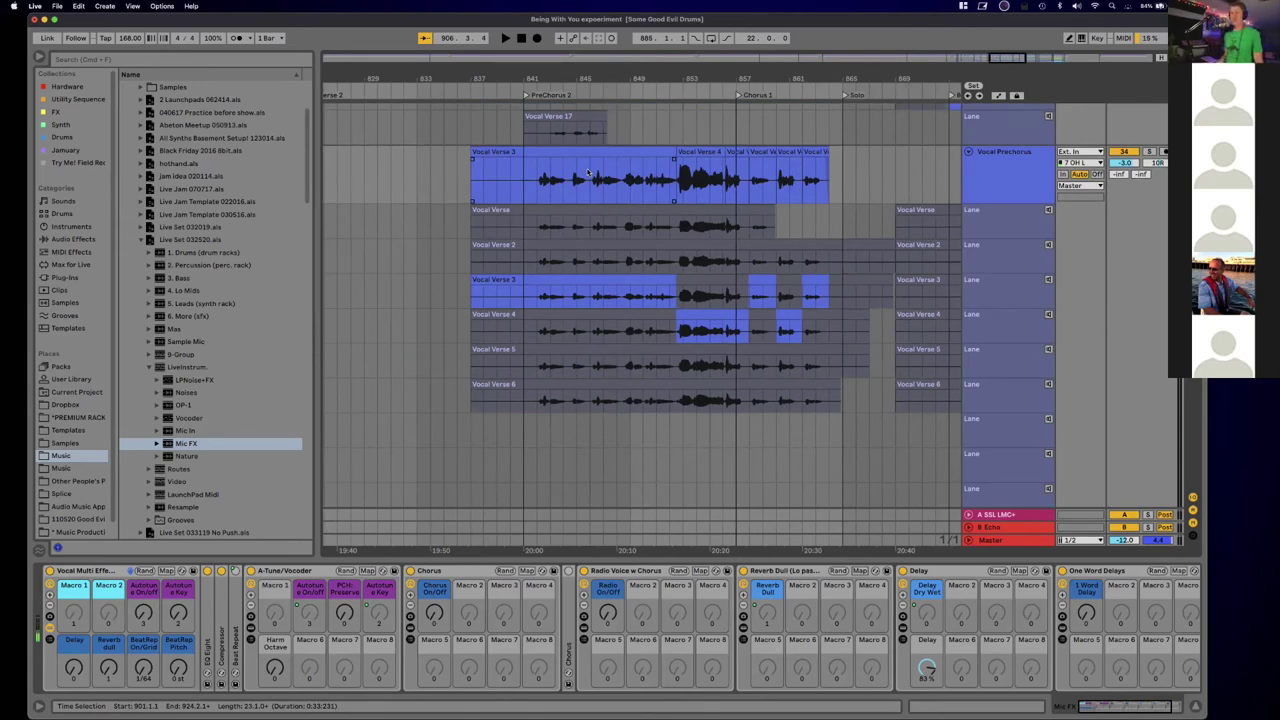
left_click_drag(549, 79, 549, 48)
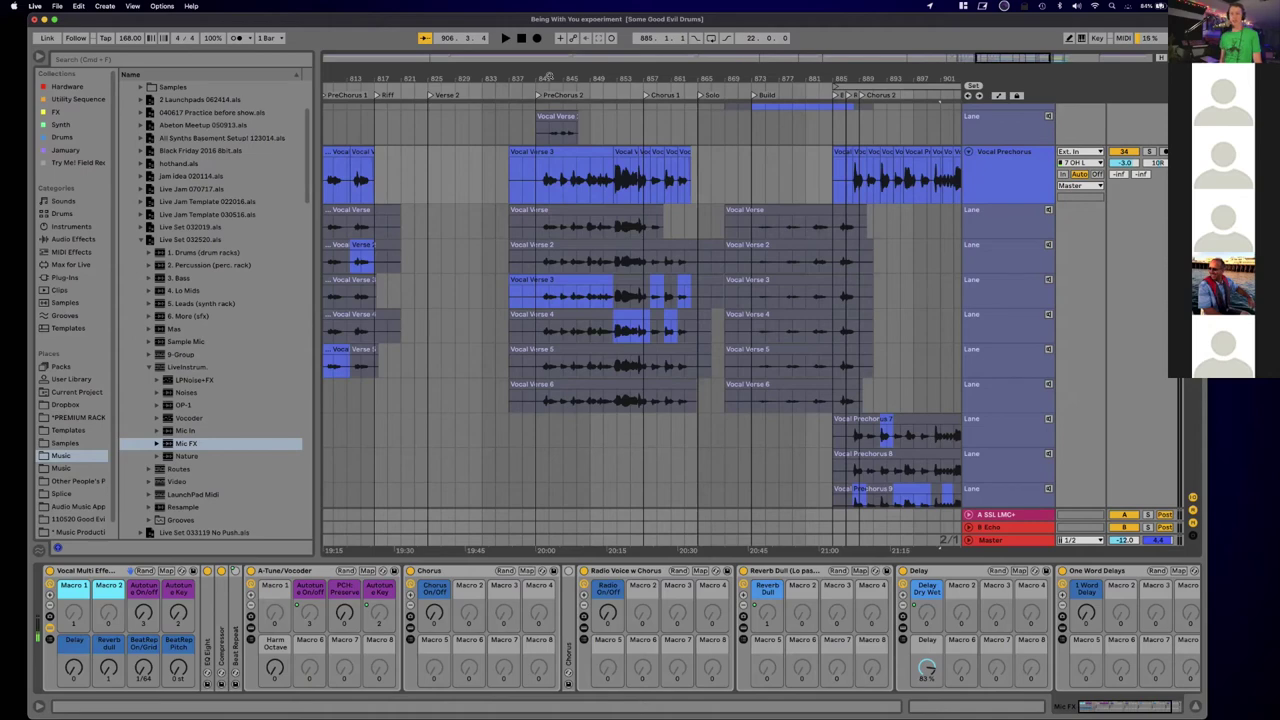
Step: Select the Vocal Prechorus track and review its effects from the De-esser through EQ Eight and the compressors to the Glue Compressor
left_click(992, 188)
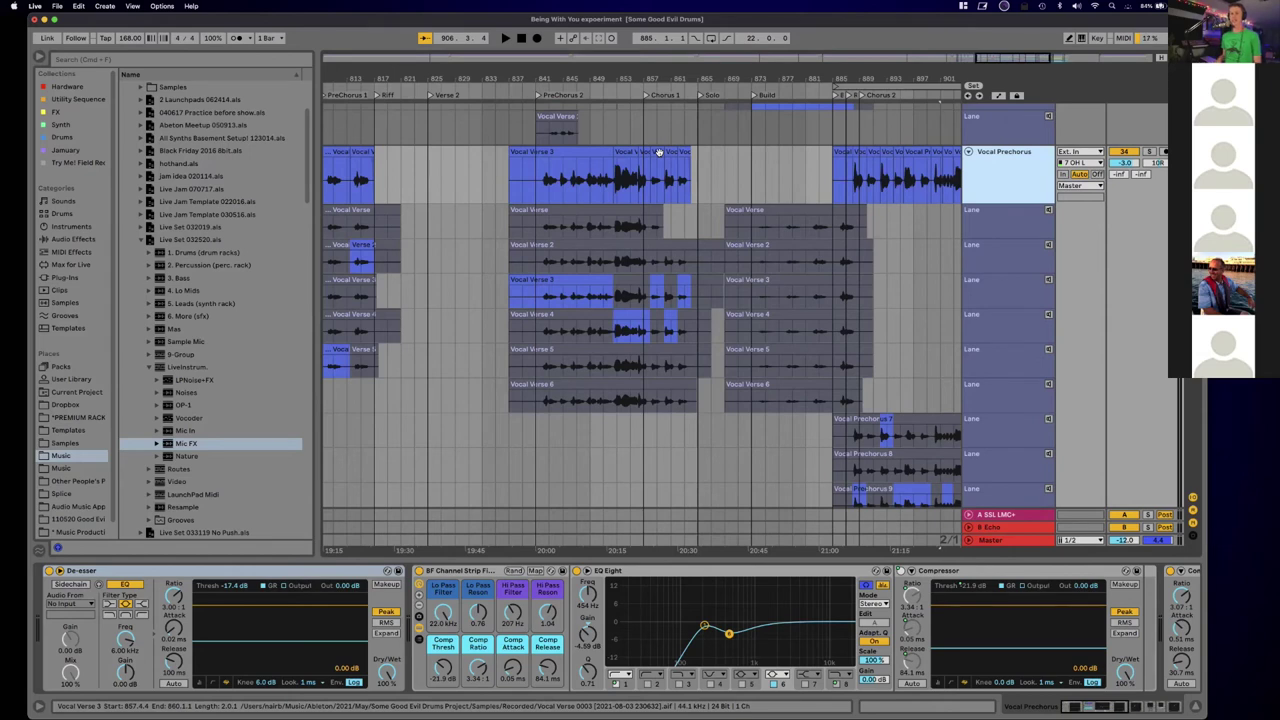
left_click(937, 571)
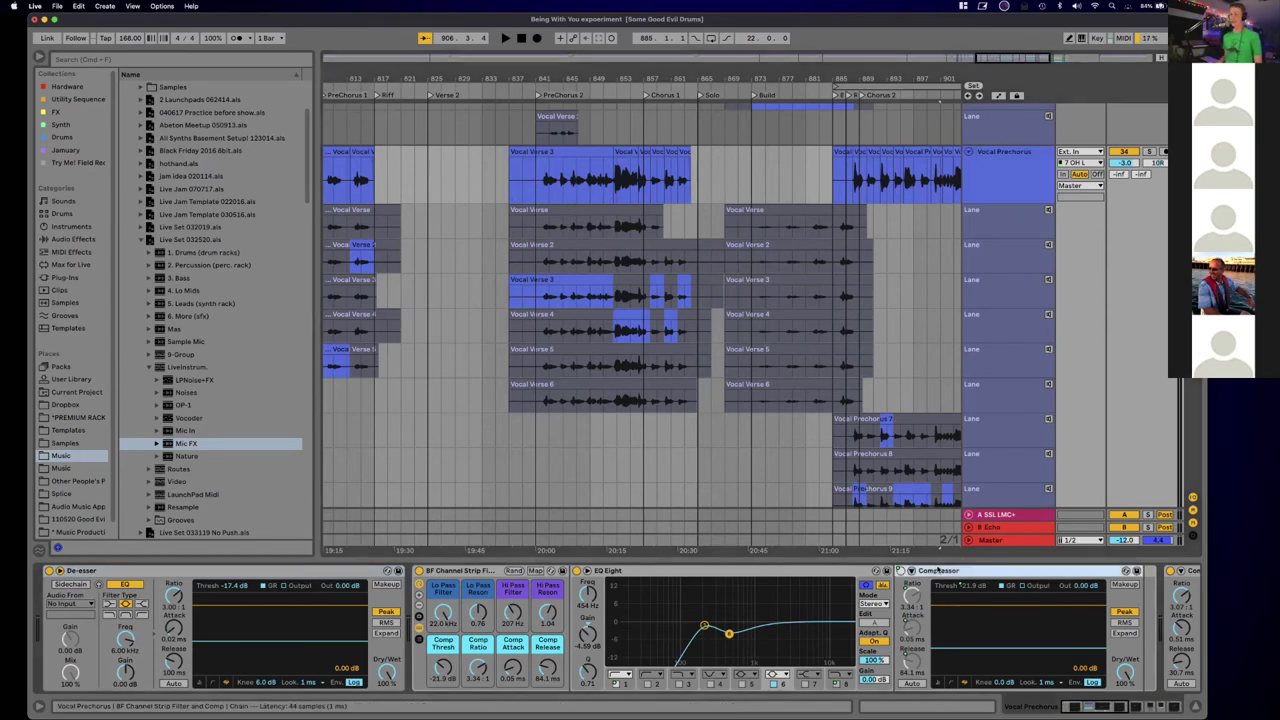
scroll(937, 571, "right", 5)
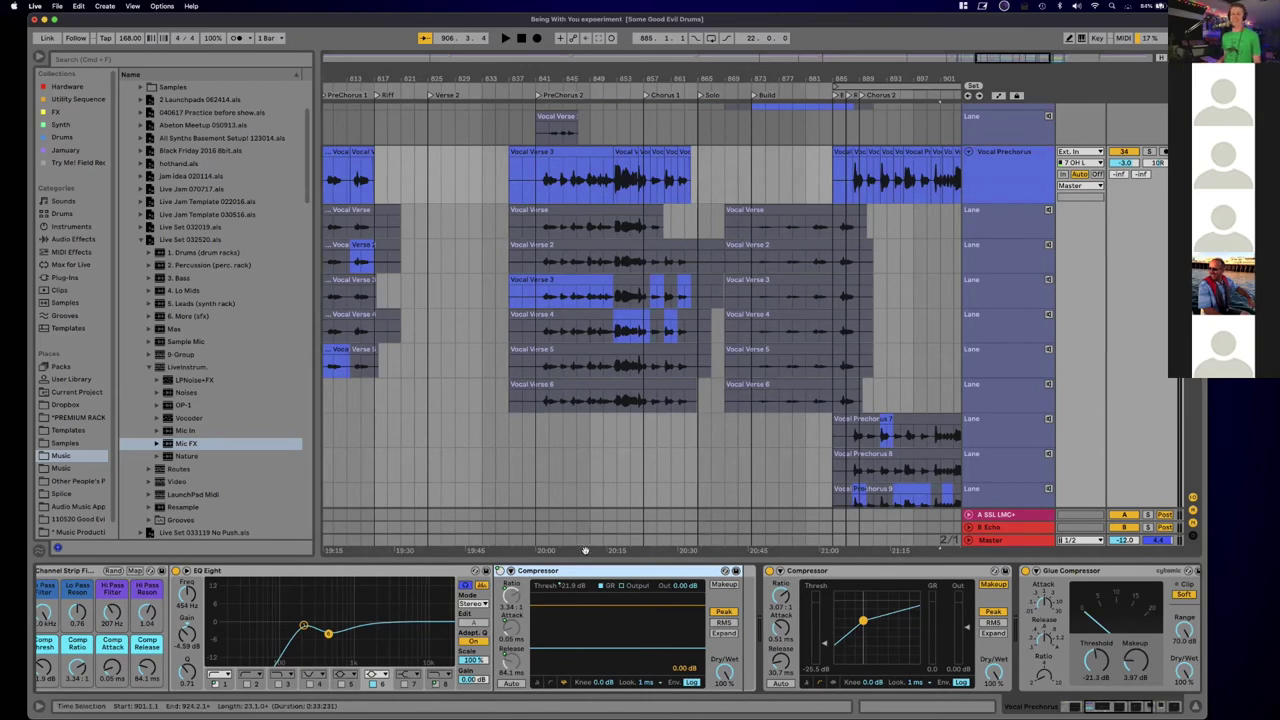
scroll(591, 570, "left", 2)
scroll(591, 570, "left", 6)
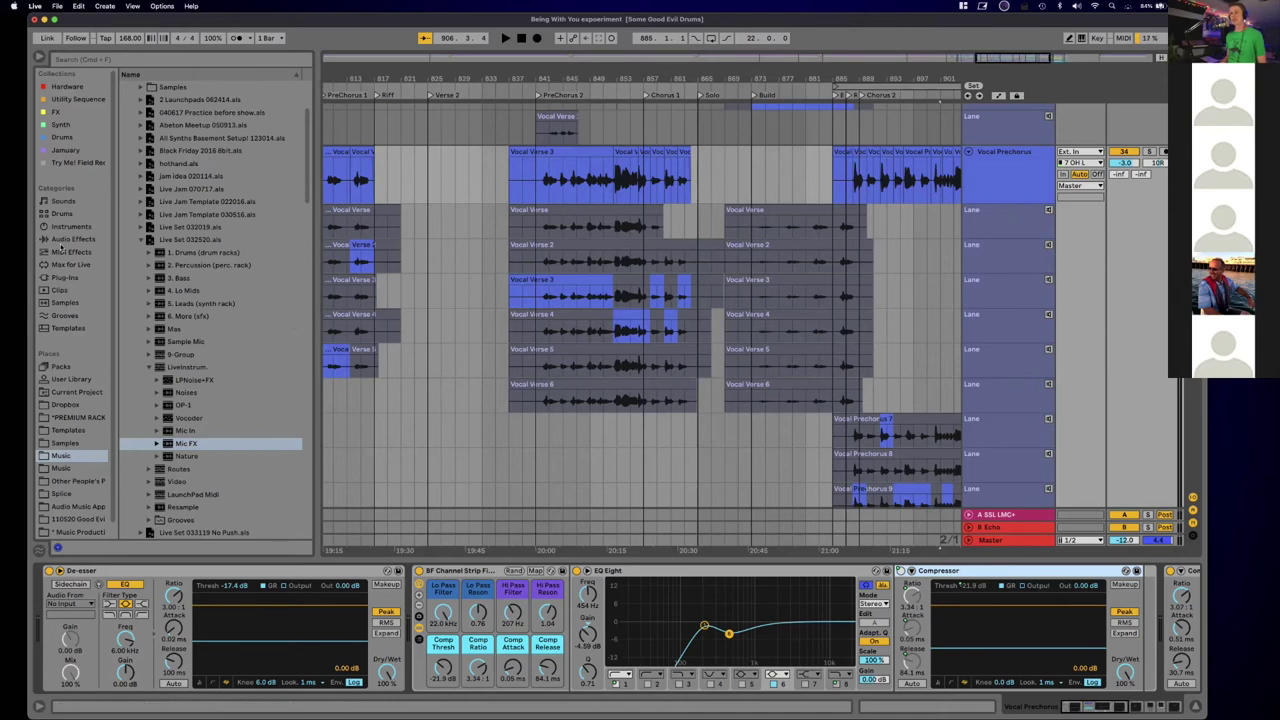
Step: Browse the audio effects and expand the External Audio Effect device to list its saved presets
left_click(70, 239)
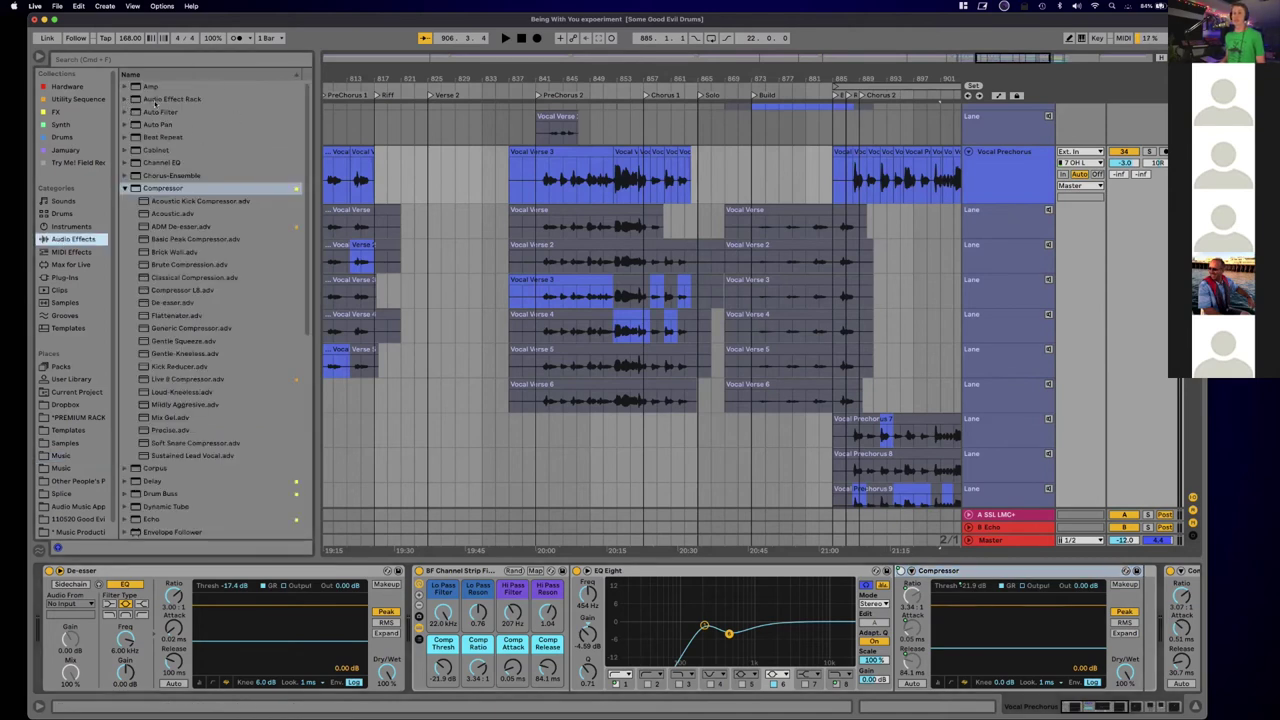
scroll(152, 220, "down", 10)
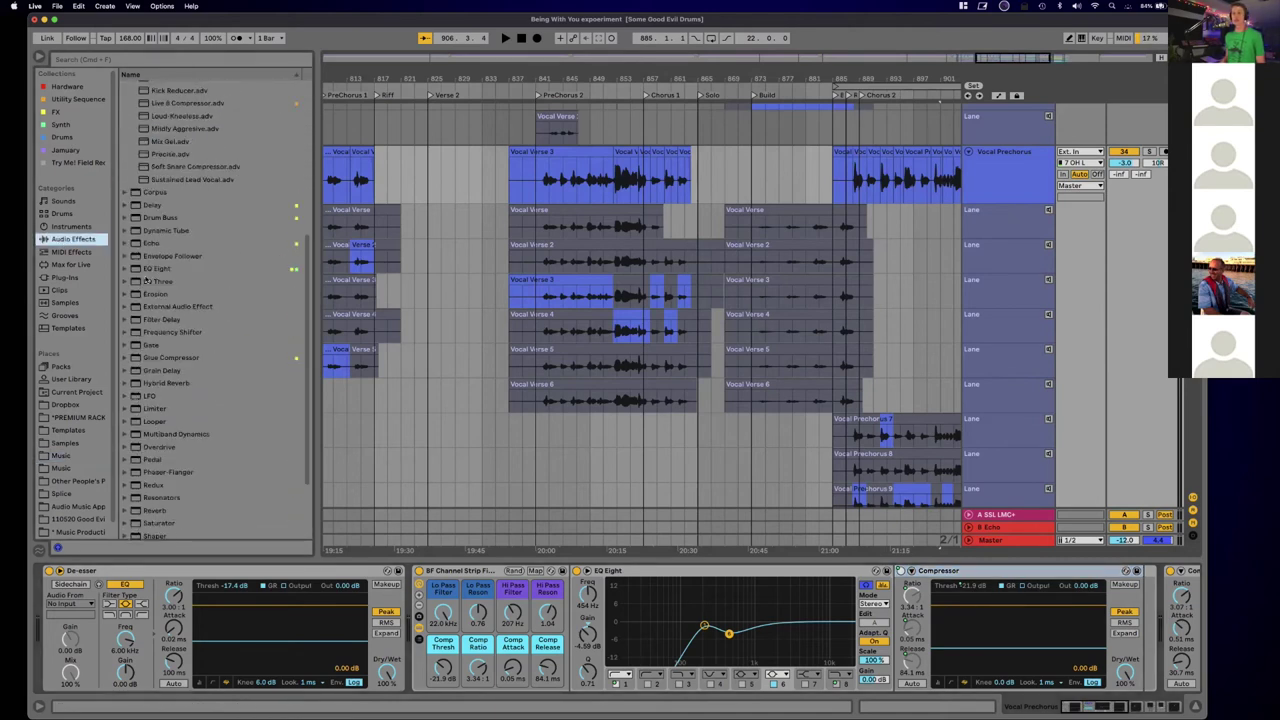
left_click(173, 306)
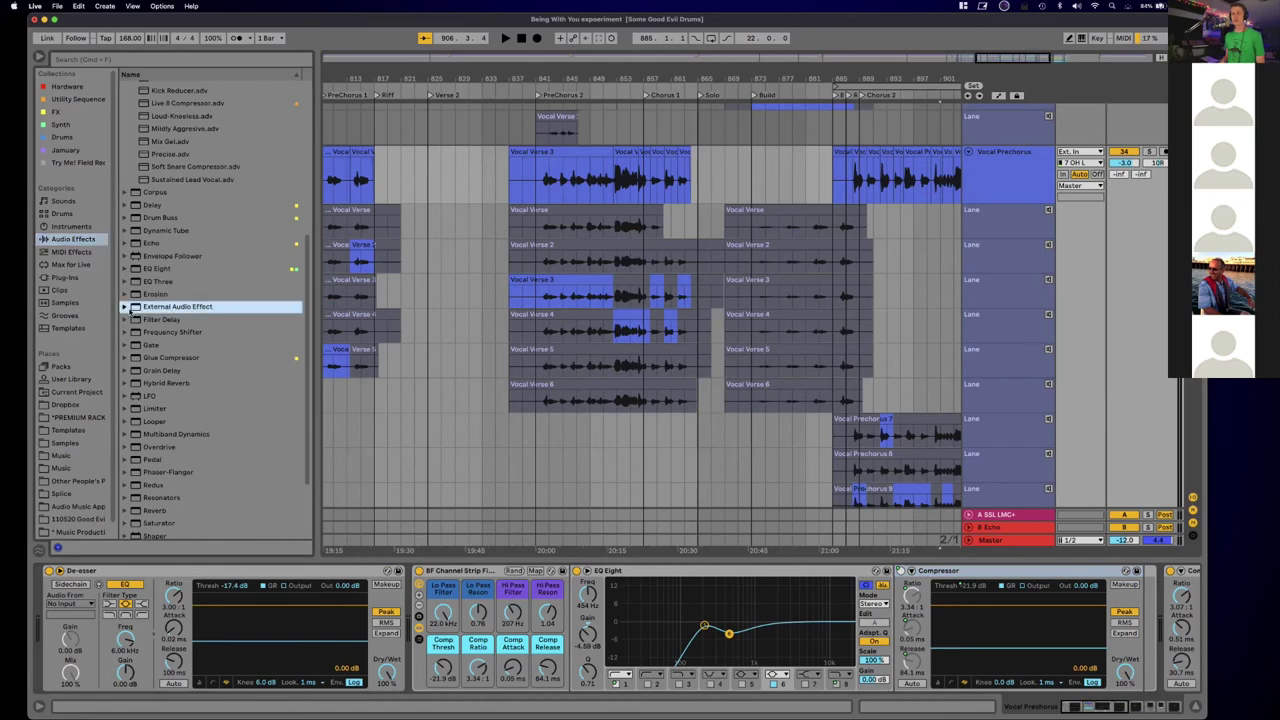
left_click(125, 306)
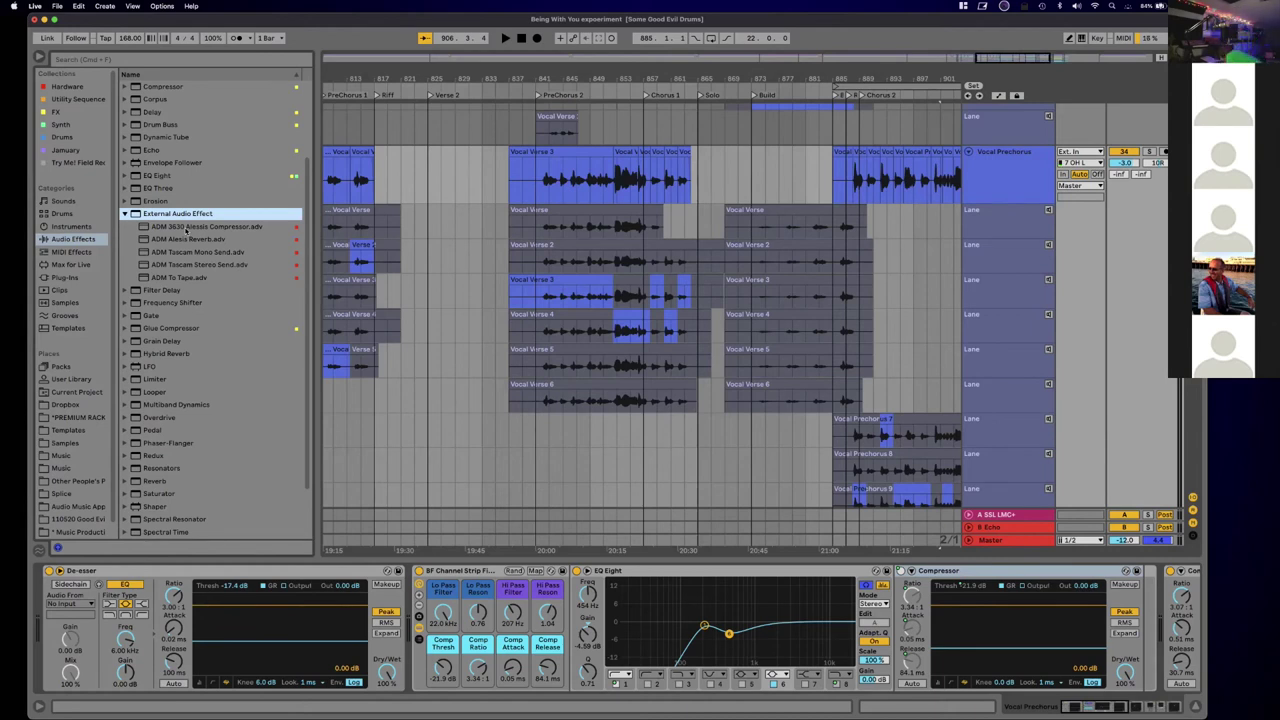
scroll(185, 230, "down", 3)
scroll(70, 260, "down", 1)
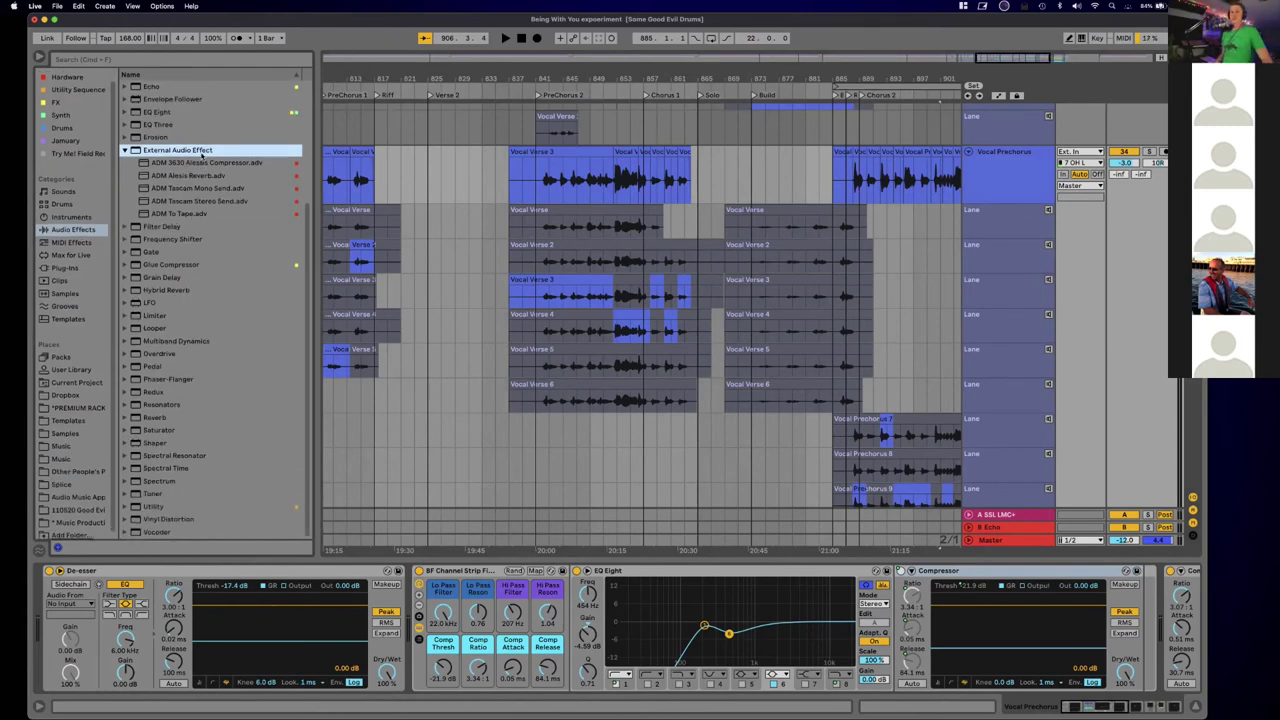
Step: Insert the ADM 3630 Alessis Compressor preset before the De-esser on the Vocal Prechorus track and check its Audio To routing
left_click(208, 162)
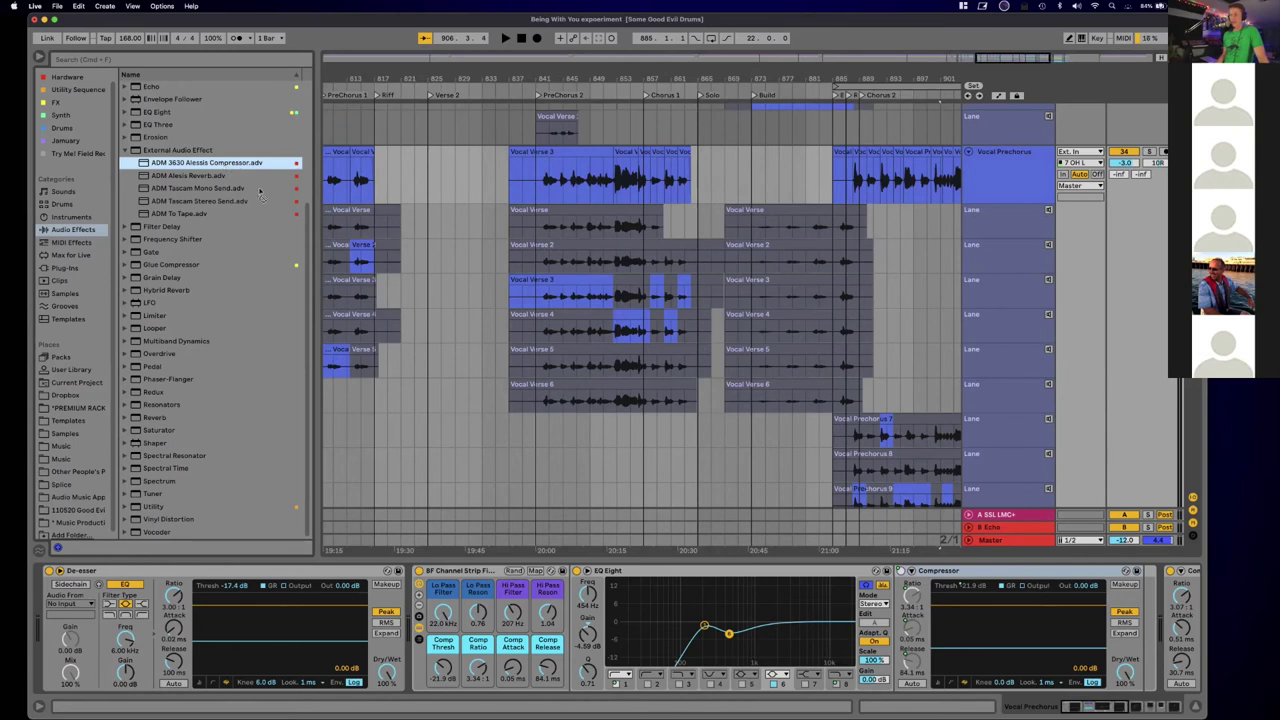
scroll(86, 631, "left", 1)
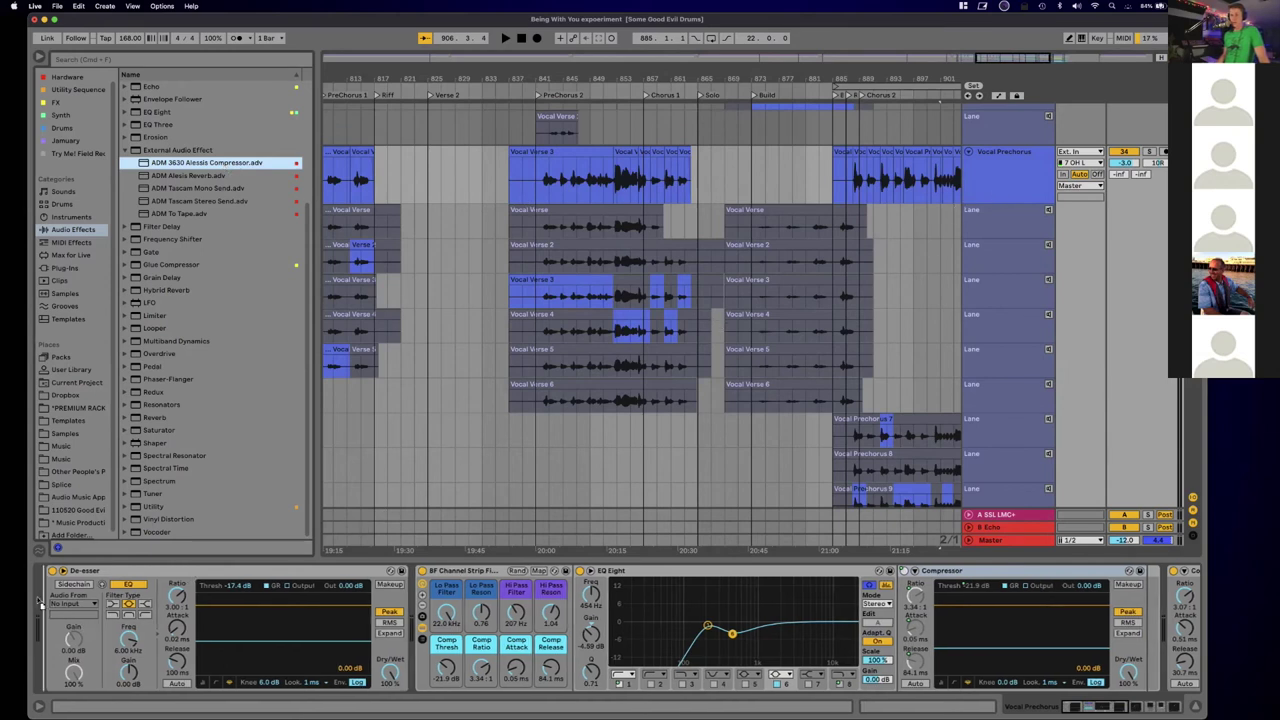
left_click_drag(85, 560, 85, 568)
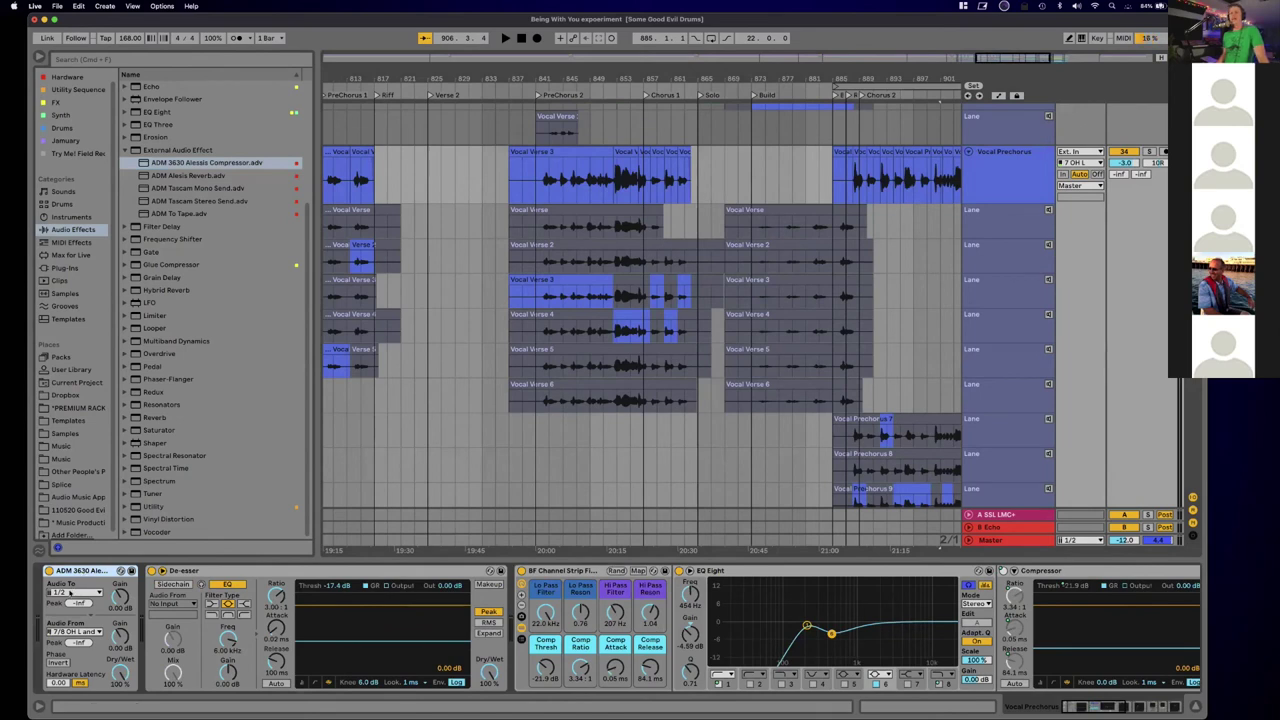
left_click(70, 592)
left_click(78, 581)
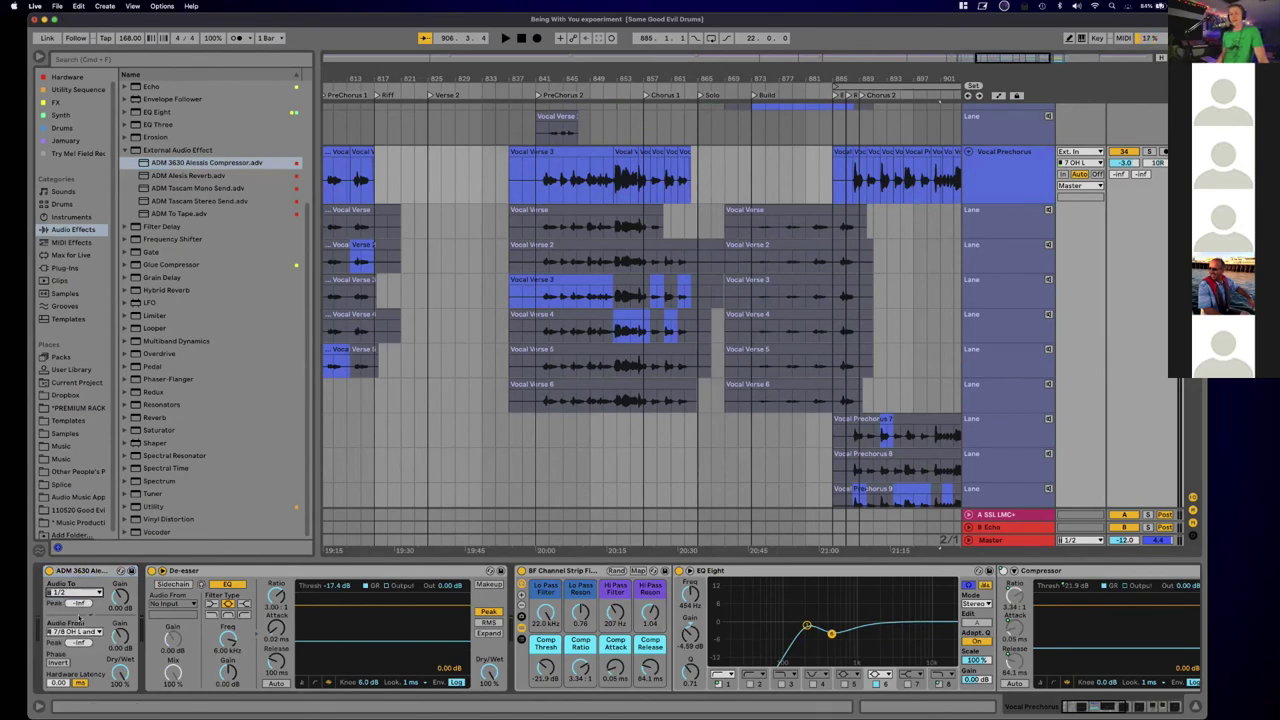
Step: Check the audio preferences' Output Config for the available hardware outputs, close it without changes and select the ADM 3630 device
left_click(81, 593)
left_click(64, 644)
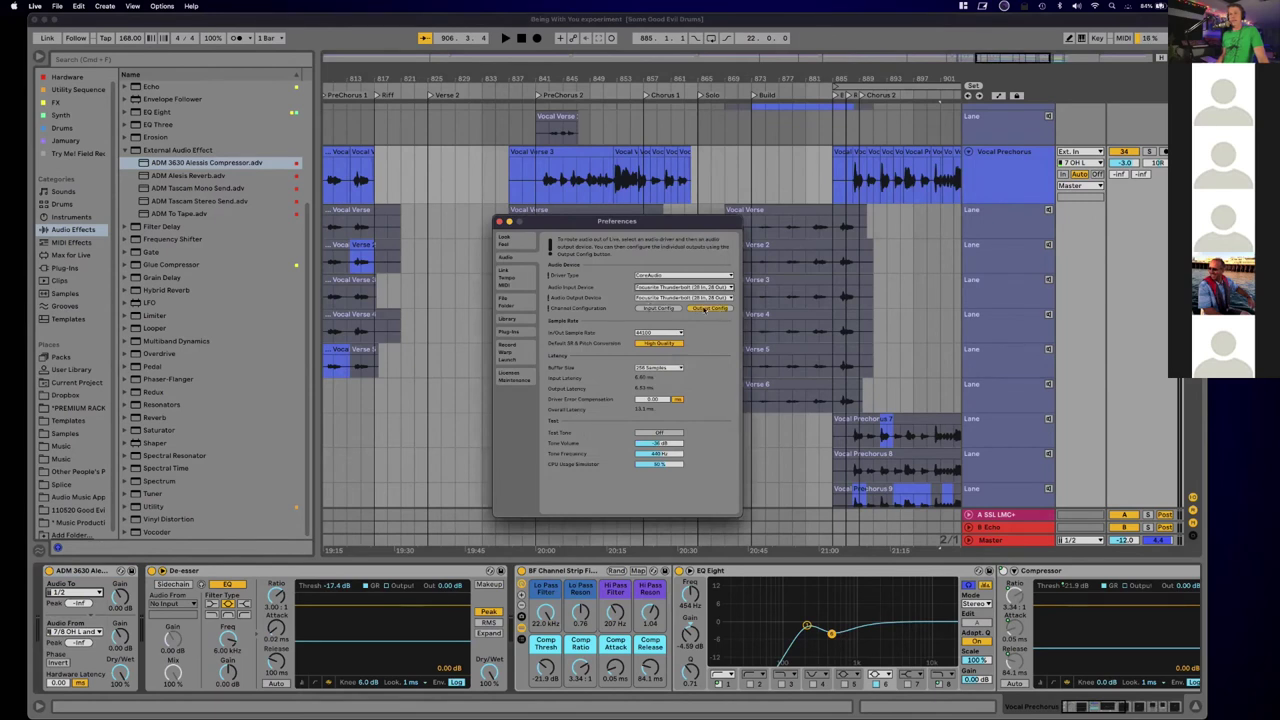
left_click(705, 309)
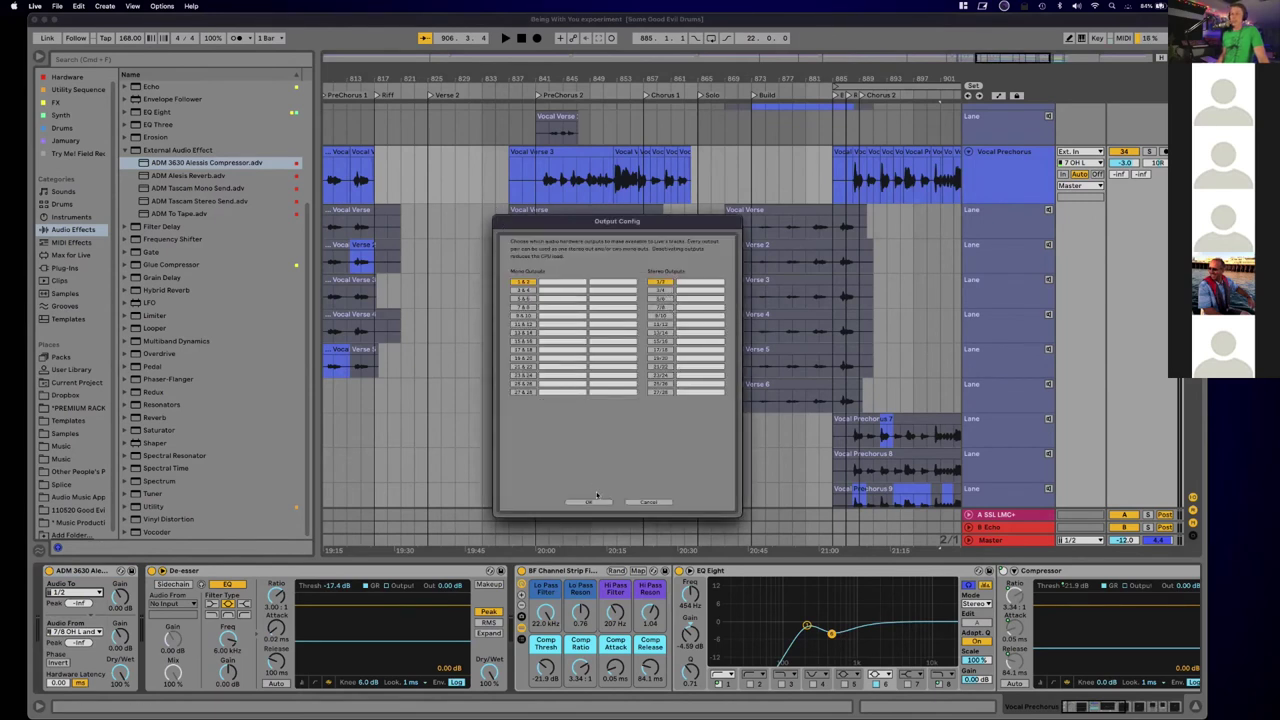
left_click(647, 503)
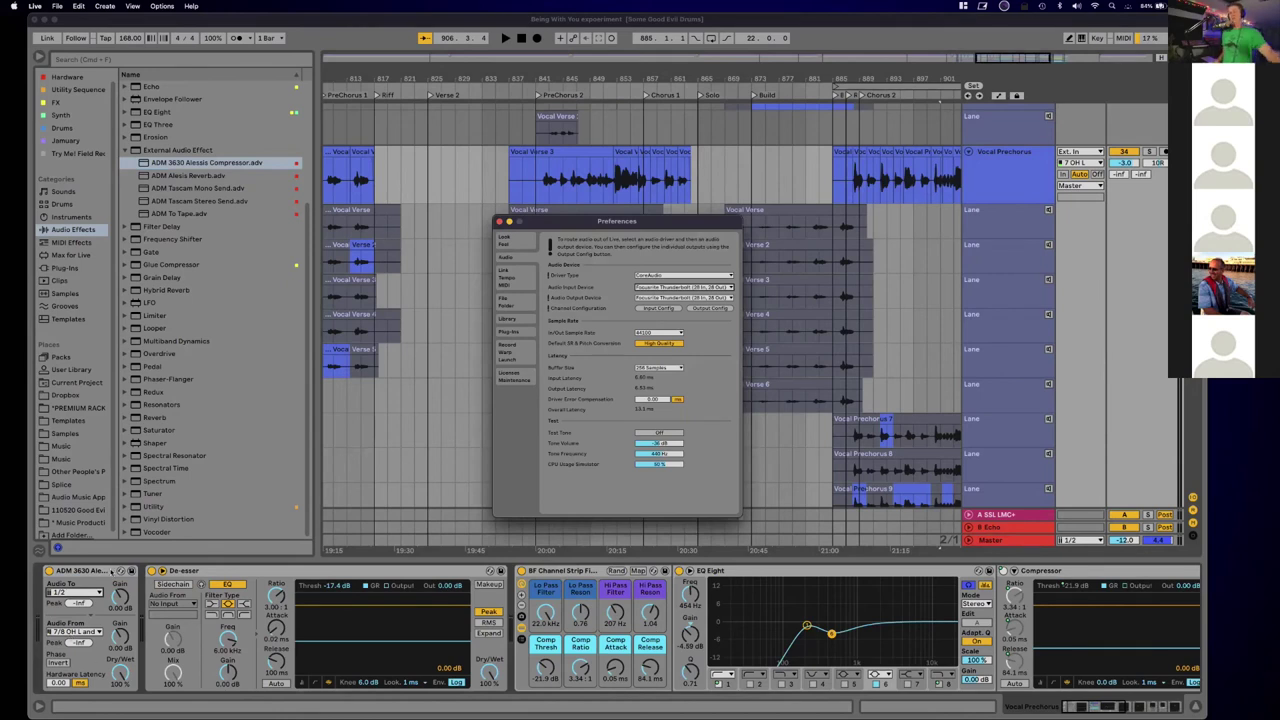
key("Escape")
left_click(78, 571)
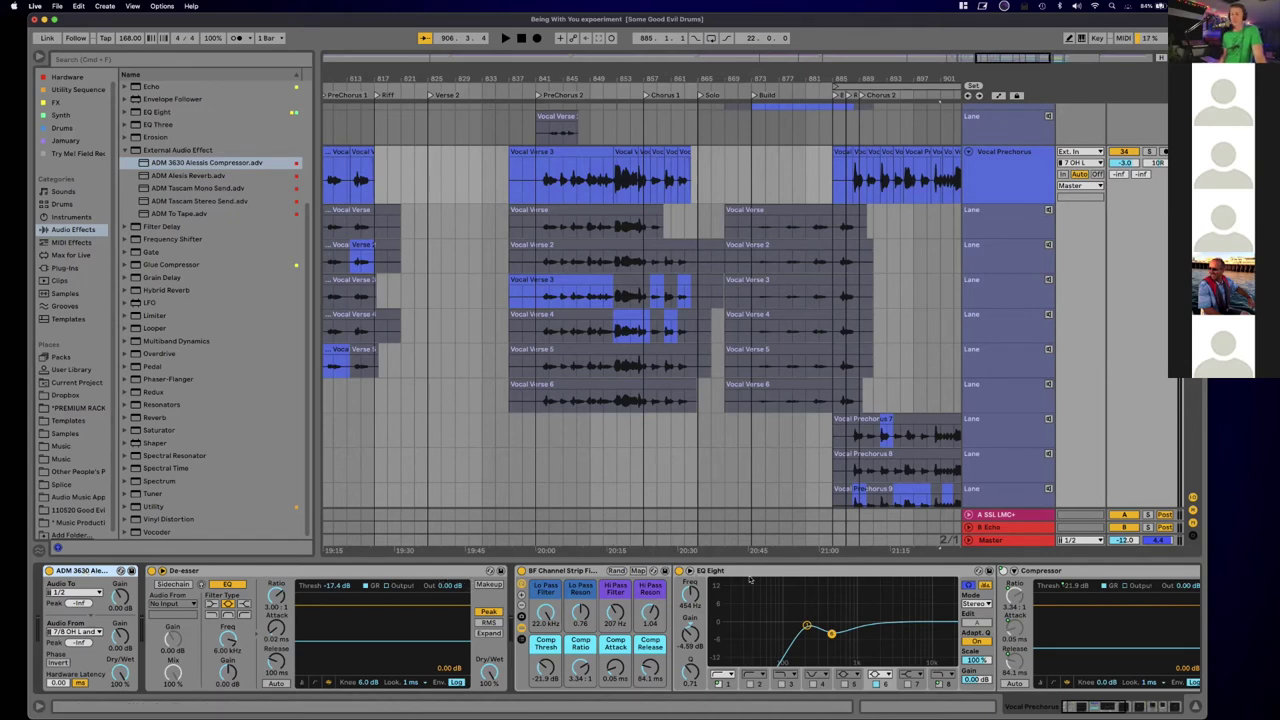
Step: Review the Vocal Prechorus effects through EQ Eight, the compressors, Glue Compressor and Saturator to the chain's end and back to the channel strip
scroll(749, 578, "right", 10)
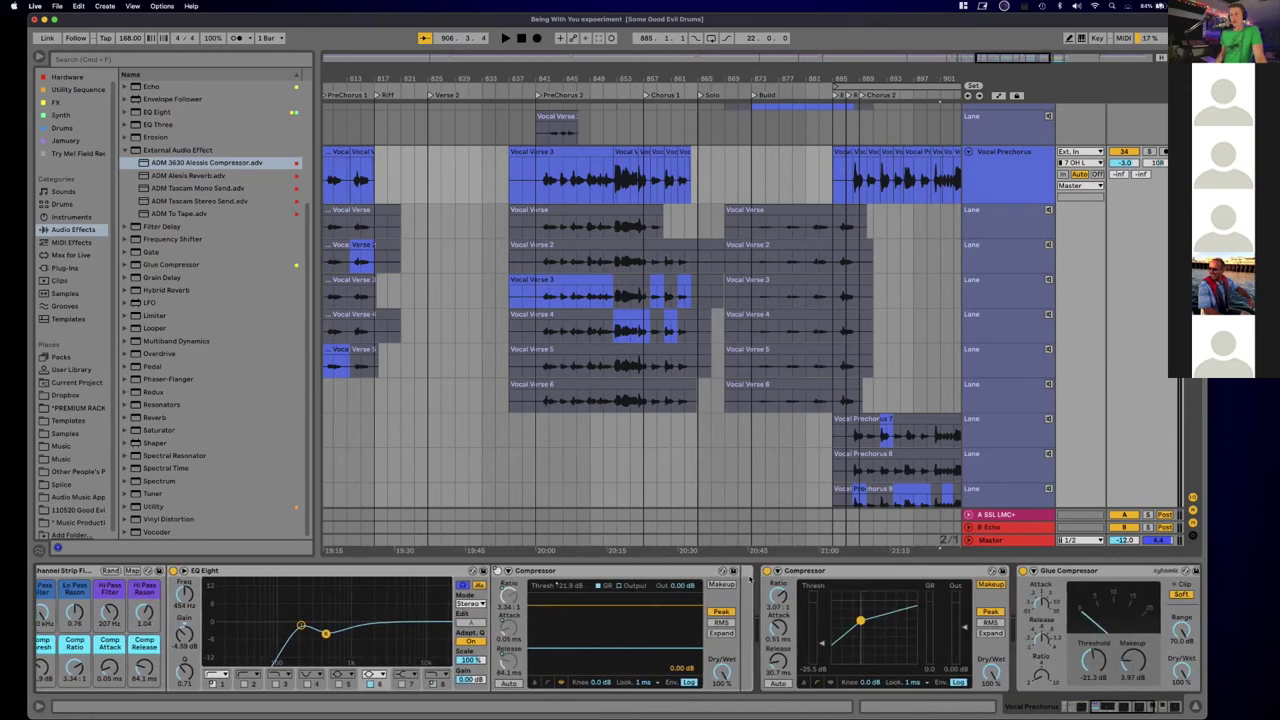
scroll(749, 578, "right", 3)
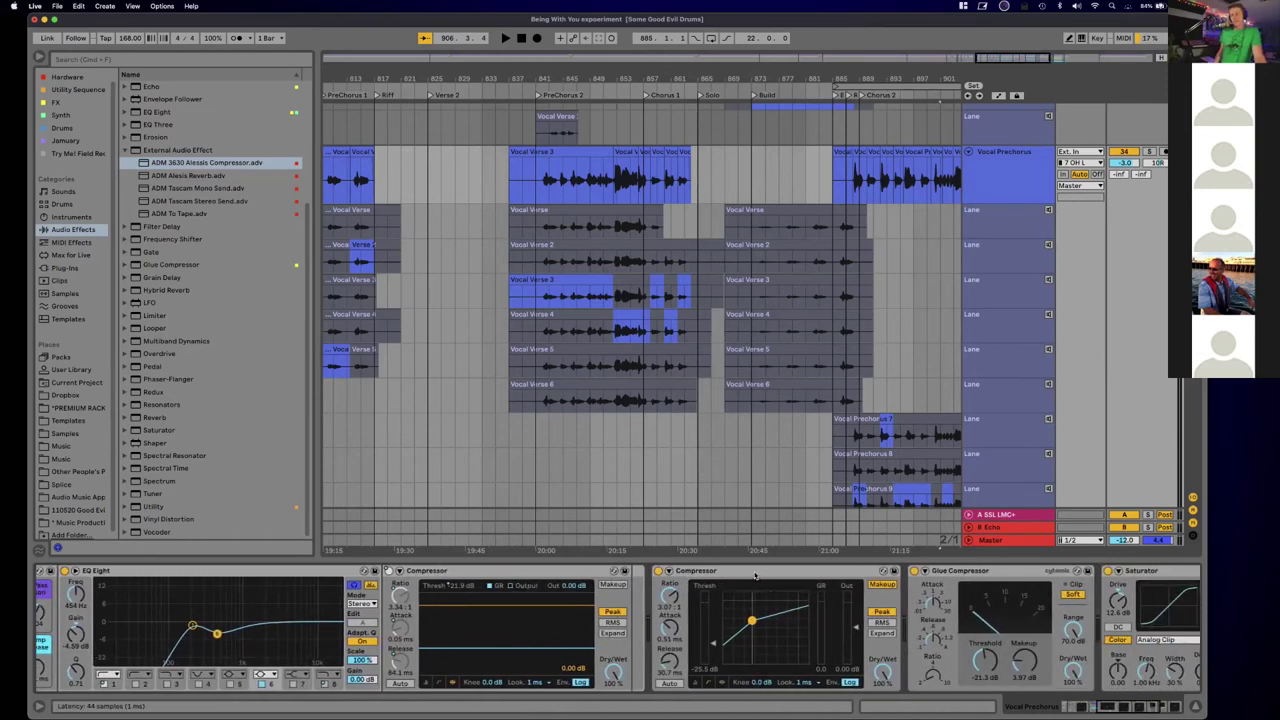
left_click(880, 585)
scroll(1027, 570, "right", 6)
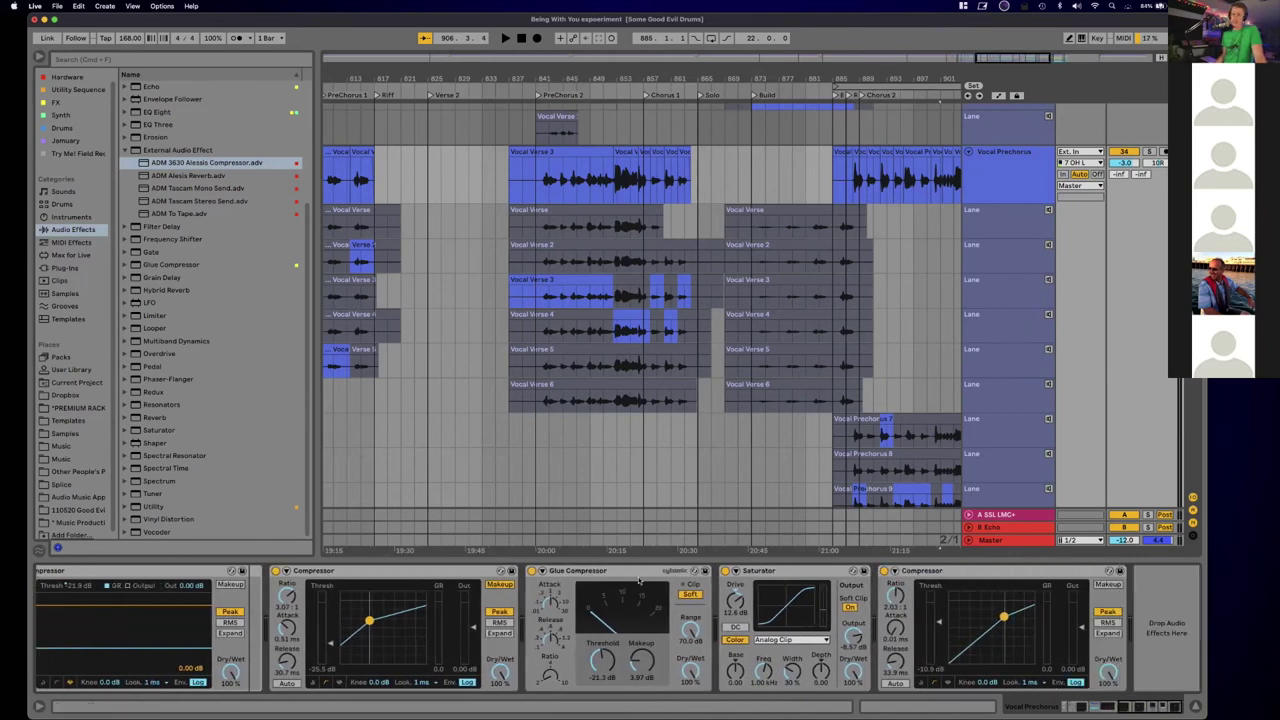
scroll(1027, 570, "left", 8)
scroll(371, 633, "left", 6)
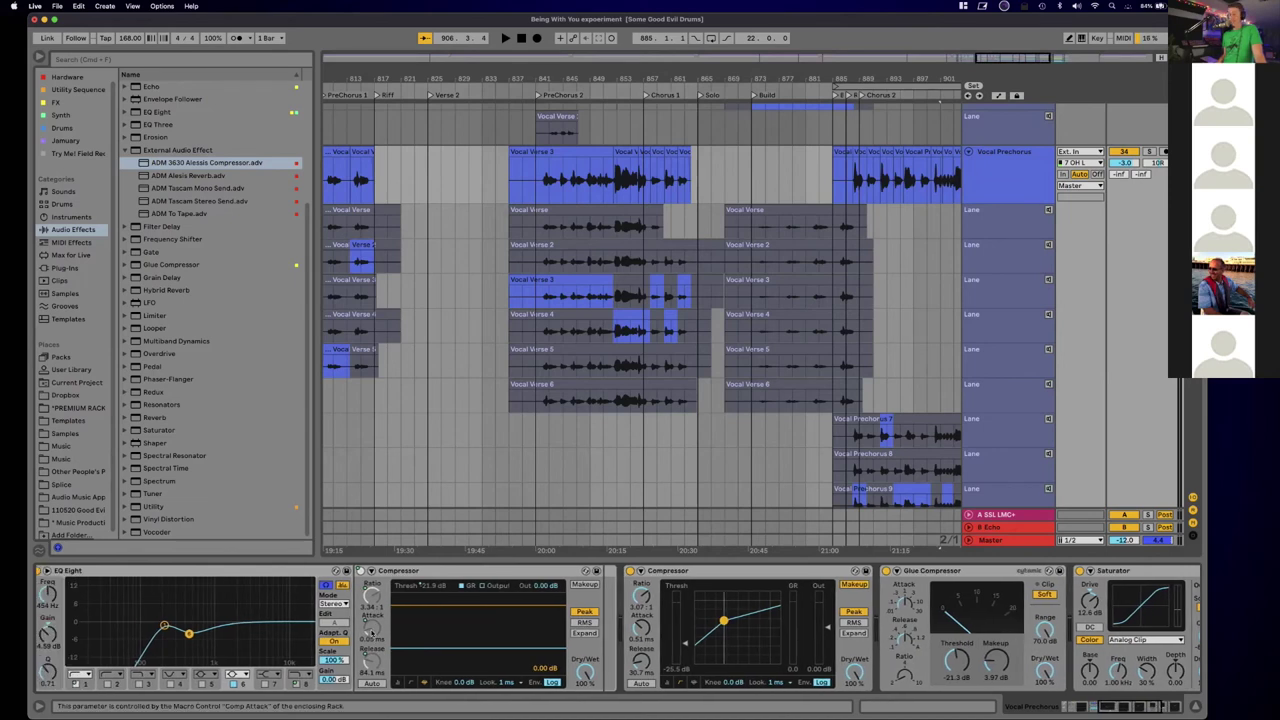
scroll(371, 633, "left", 1)
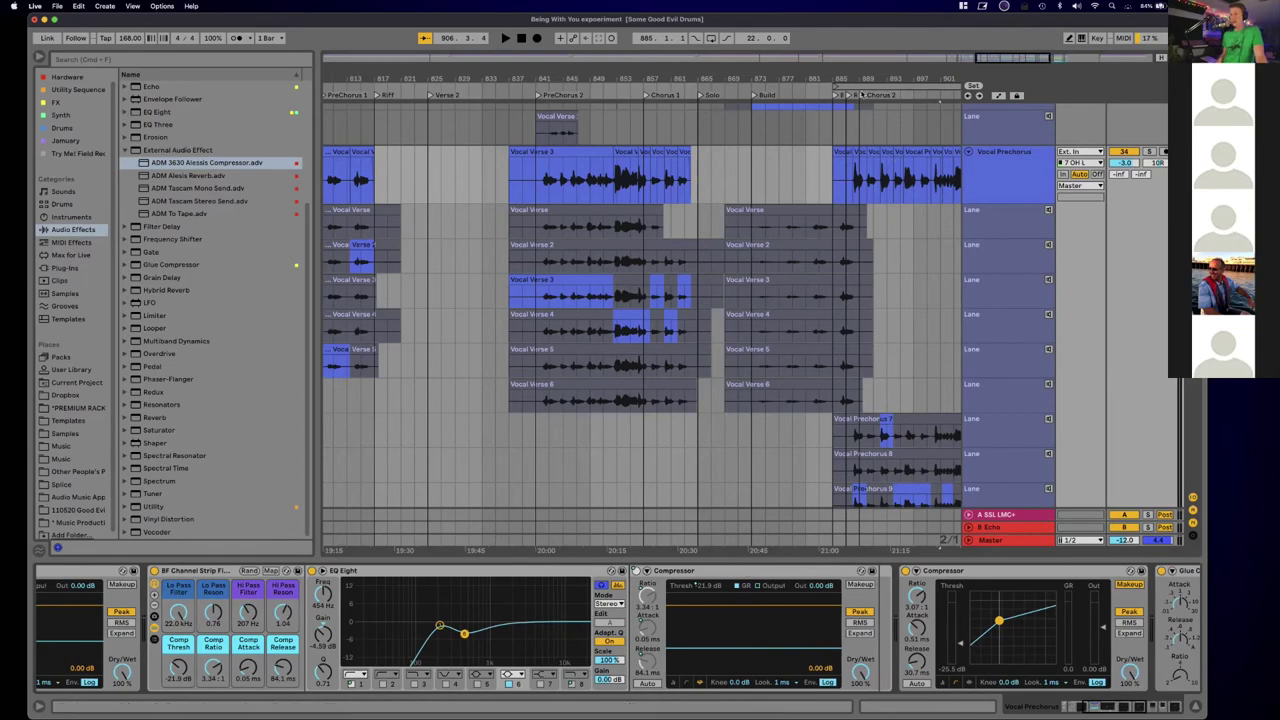
Step: Examine the comped Vocal Prechorus clips in close-up from the Roll marker through Chorus 2 to about bar 902
left_click_drag(856, 77, 856, 222)
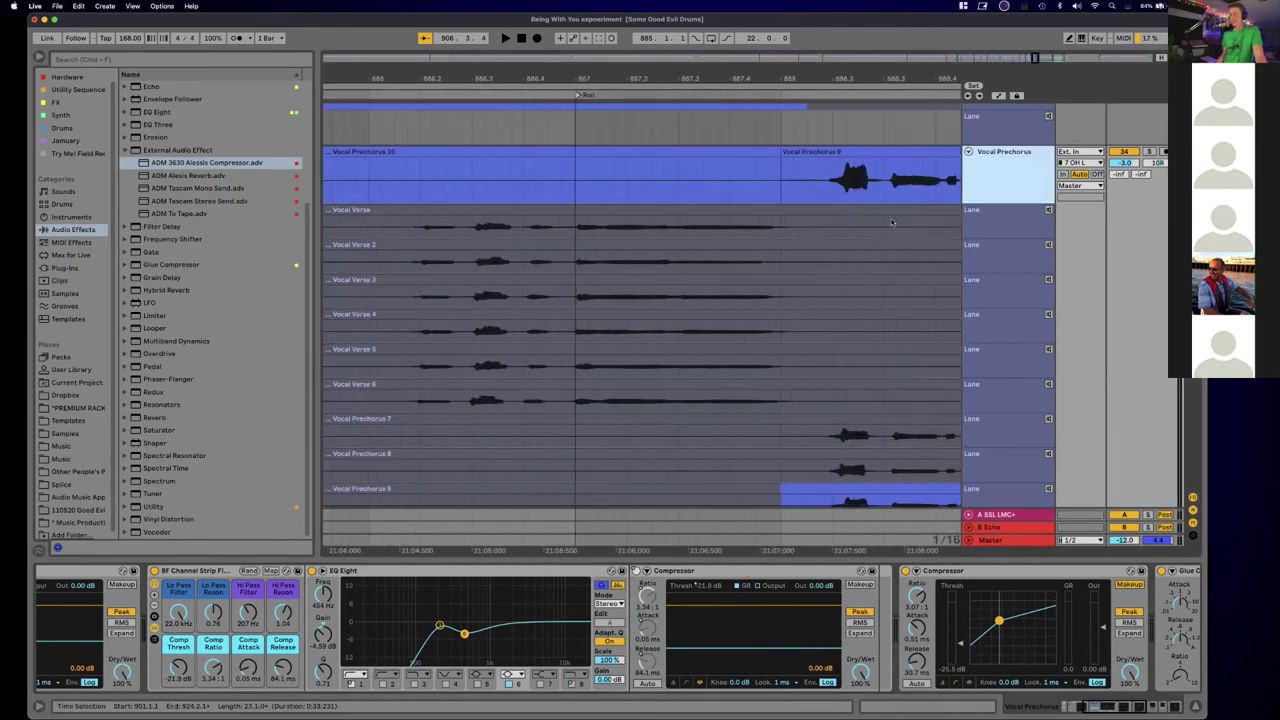
scroll(892, 222, "right", 5)
scroll(890, 222, "right", 8)
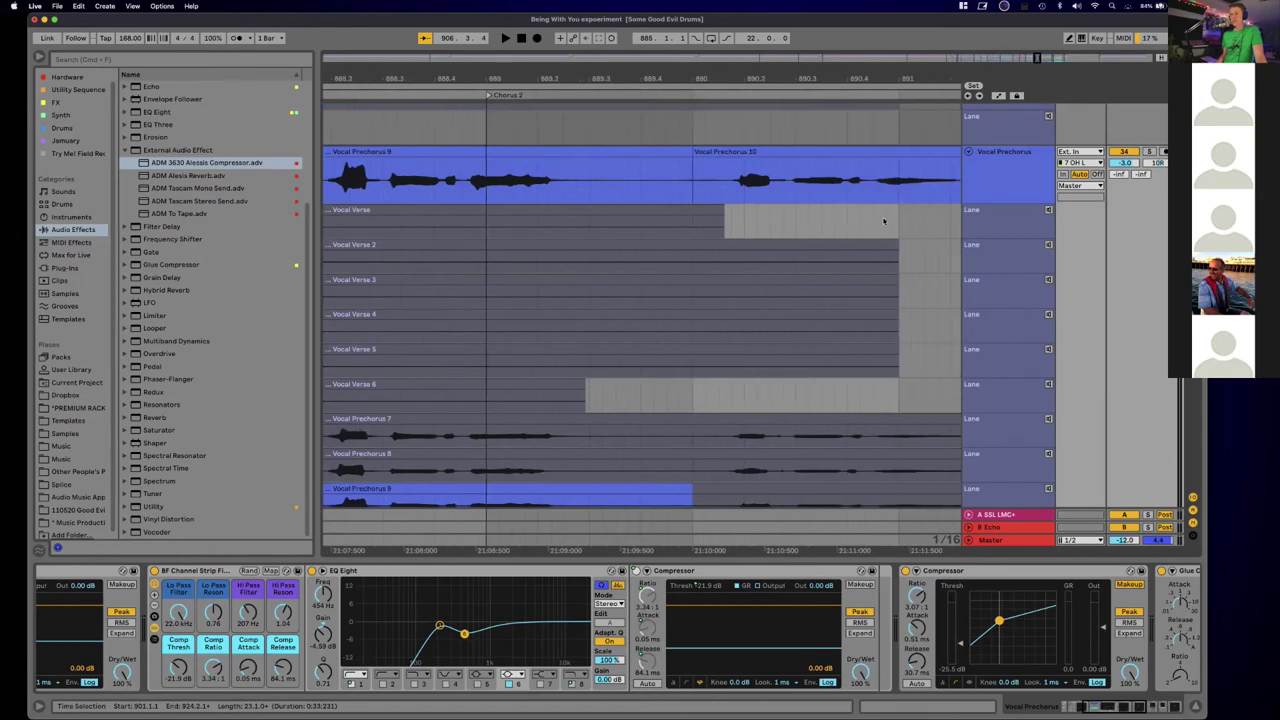
scroll(882, 220, "right", 4)
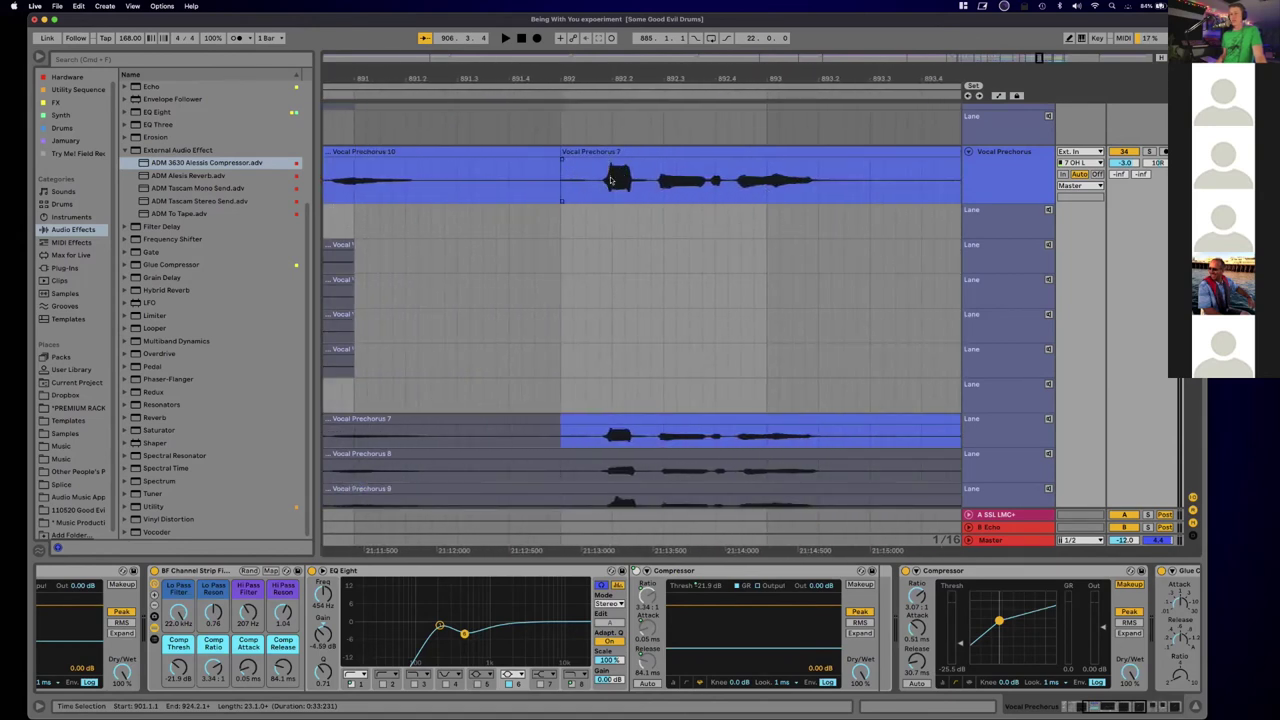
scroll(620, 185, "right", 3)
scroll(677, 188, "right", 6)
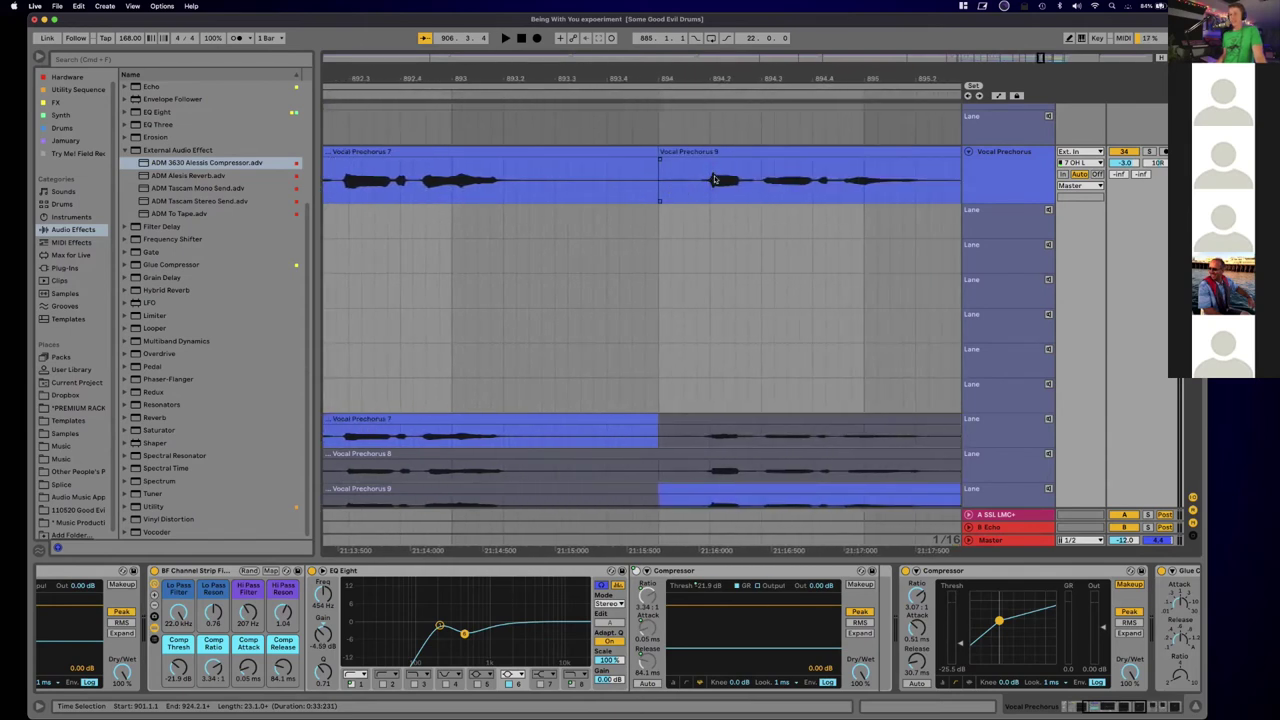
left_click_drag(711, 71, 711, 45)
scroll(770, 148, "right", 12)
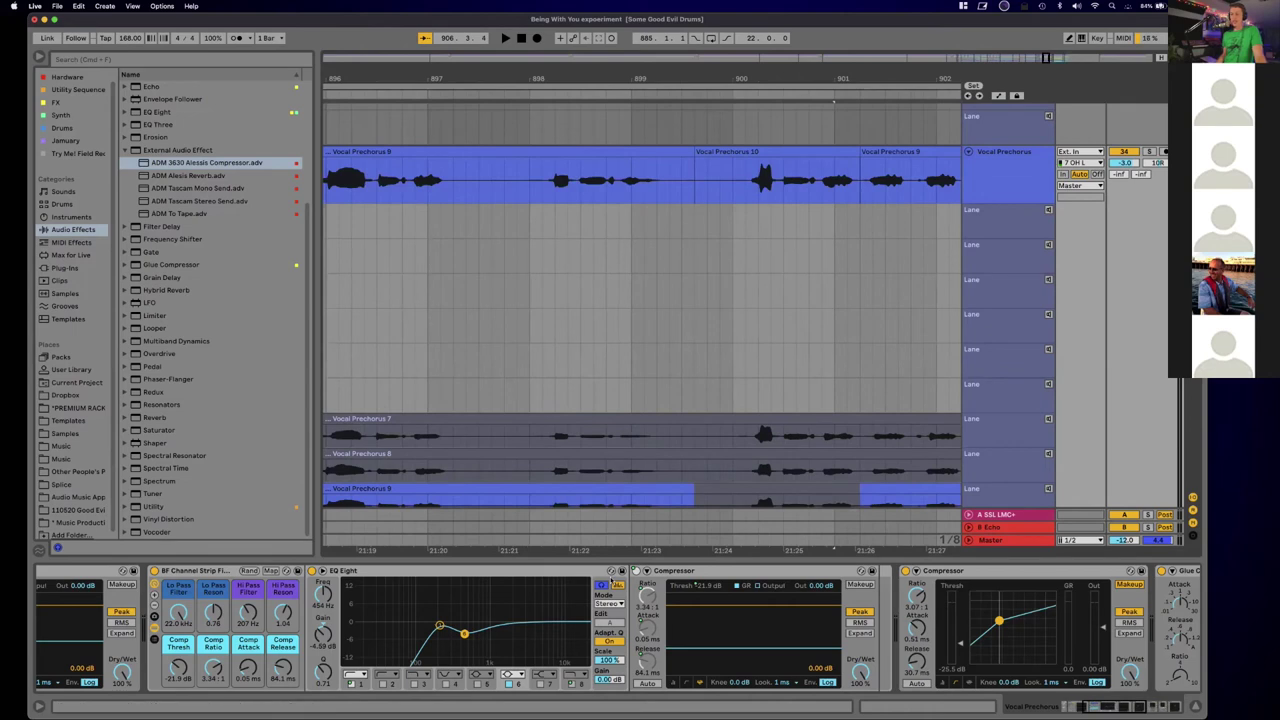
Step: Go through the effects again from the ADM 3630 device and De-esser to the two Compressors and Glue Compressor
scroll(547, 575, "left", 5)
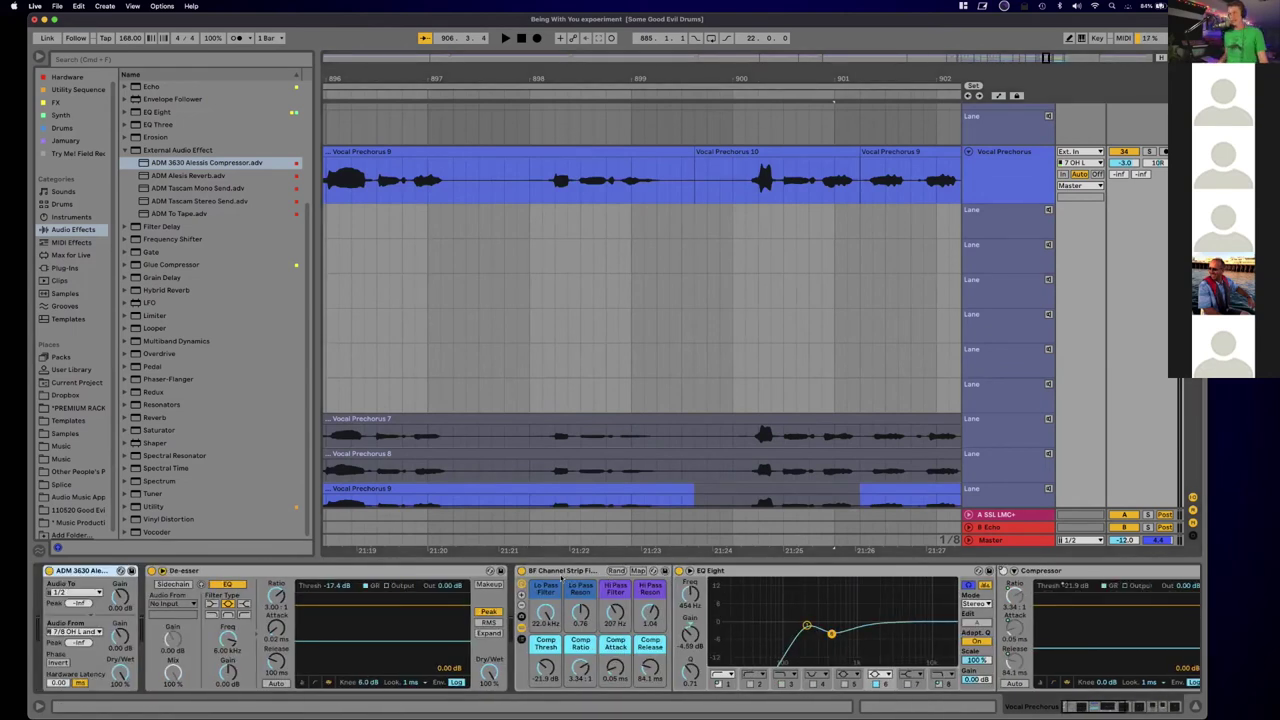
scroll(562, 578, "right", 6)
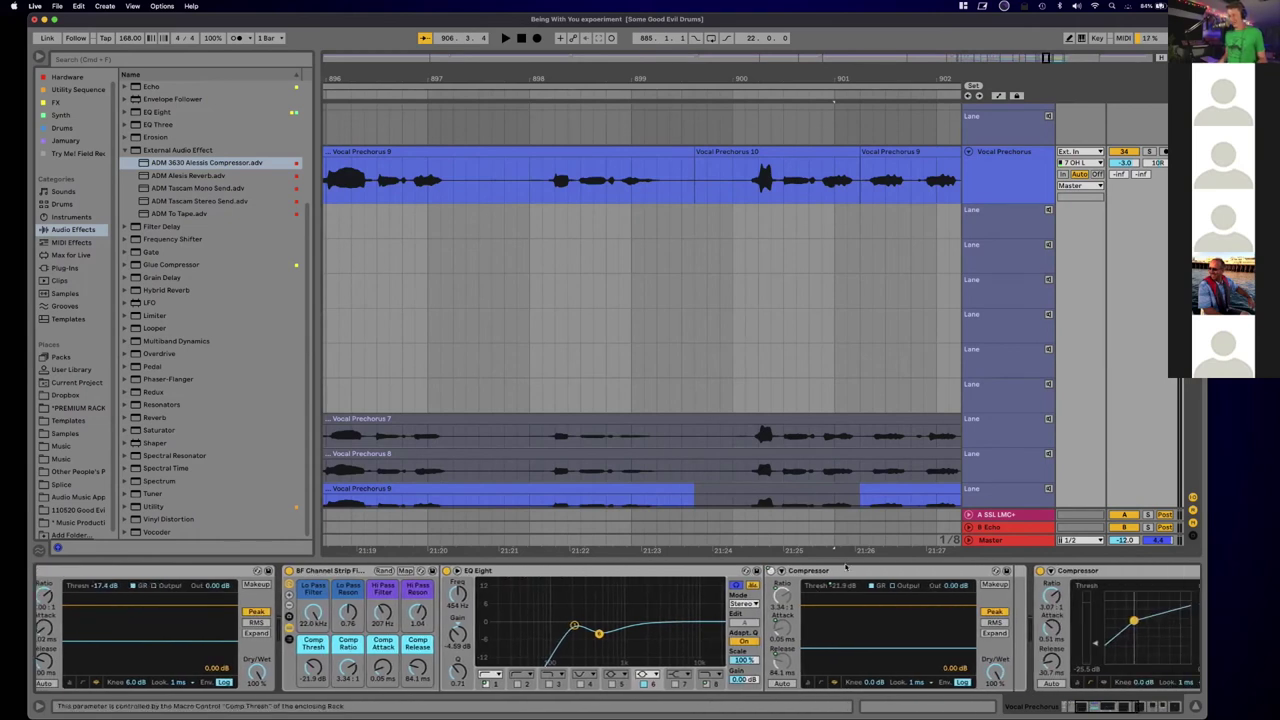
scroll(676, 596, "right", 3)
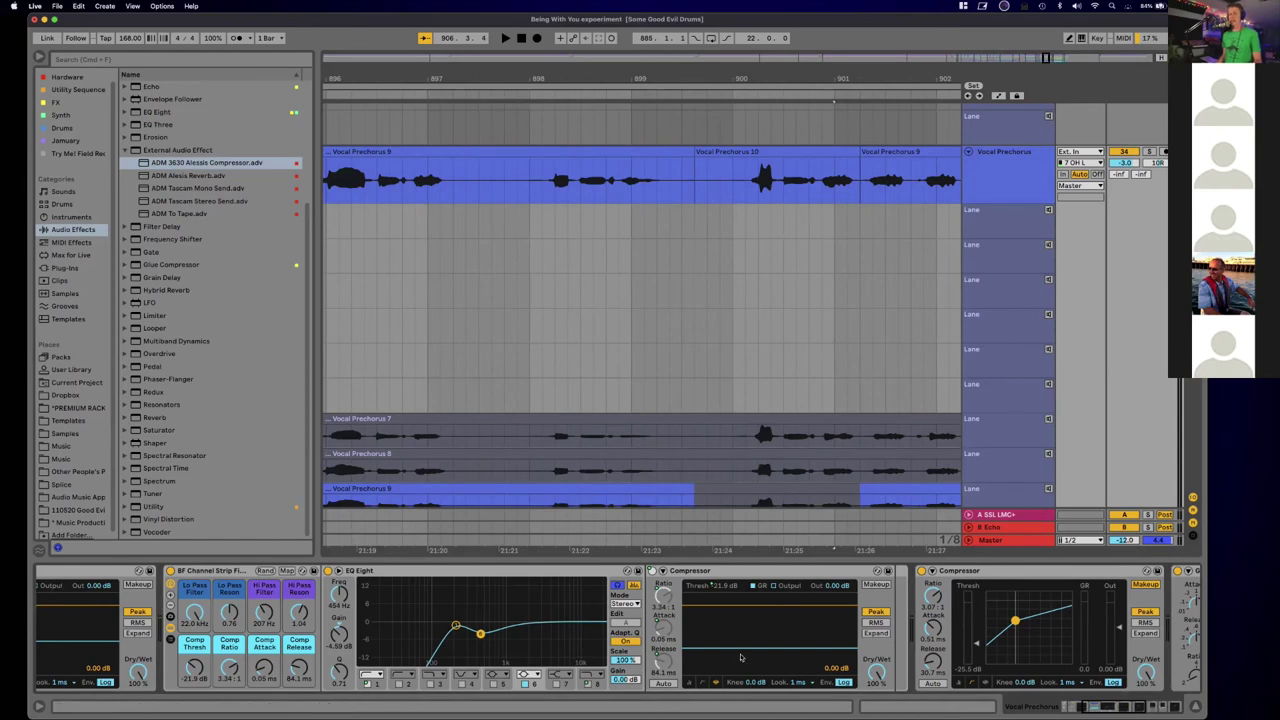
scroll(892, 621, "right", 5)
scroll(874, 620, "right", 1)
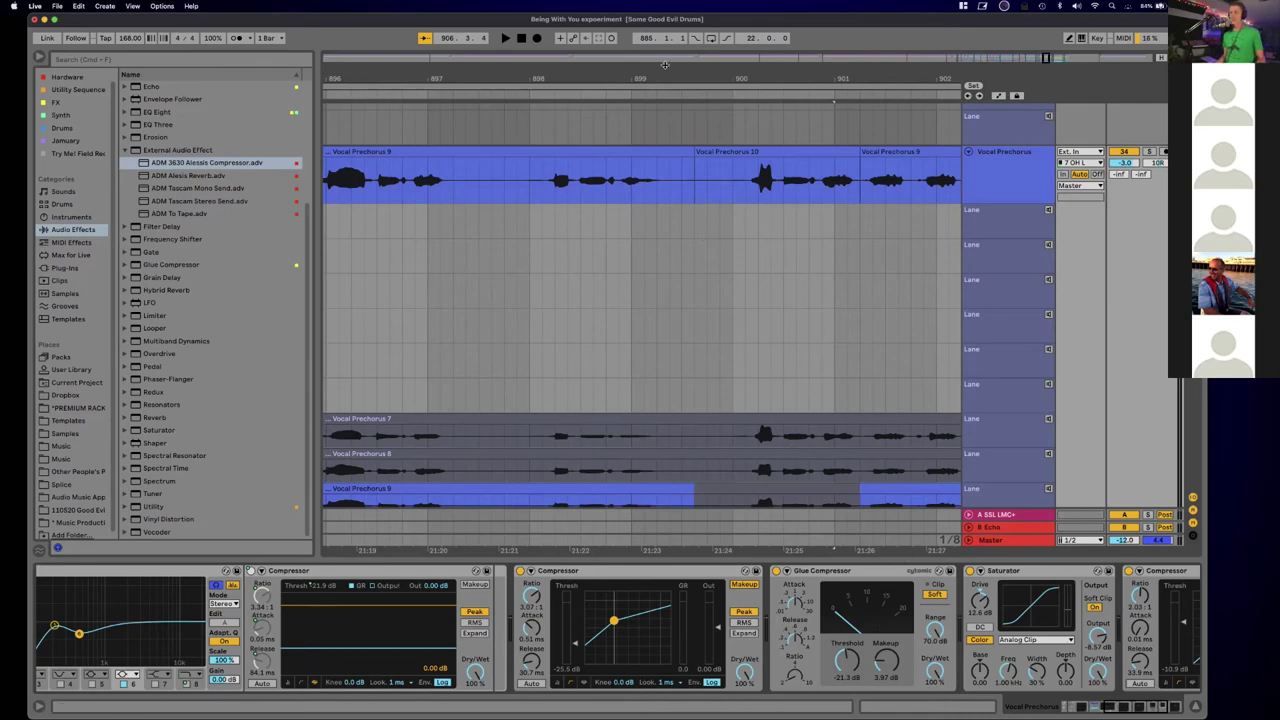
Step: Return to the Vocal Prechorus takes around PreChorus 2 and Chorus 1, then compare the EQ Eight, Compressor and Glue Compressor settings
left_click_drag(665, 76, 660, 50)
scroll(515, 154, "left", 10)
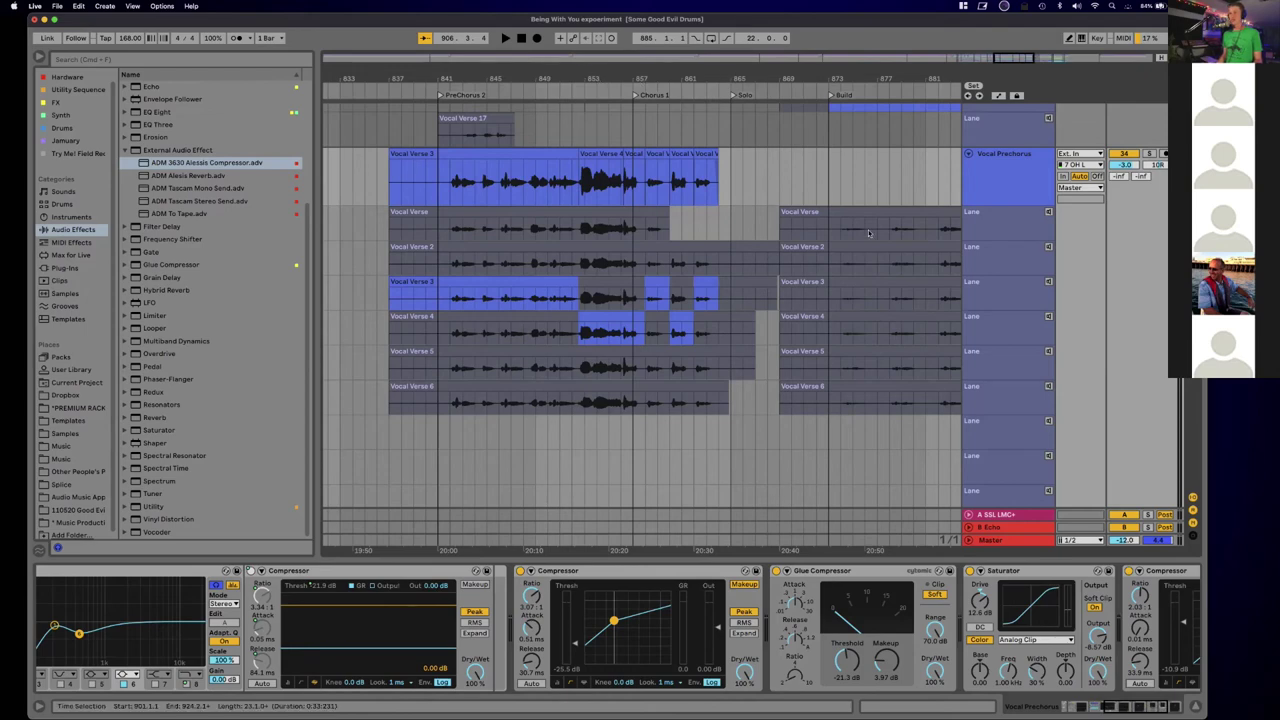
scroll(868, 234, "up", 5)
scroll(868, 234, "right", 2)
scroll(868, 234, "down", 1)
scroll(868, 234, "left", 1)
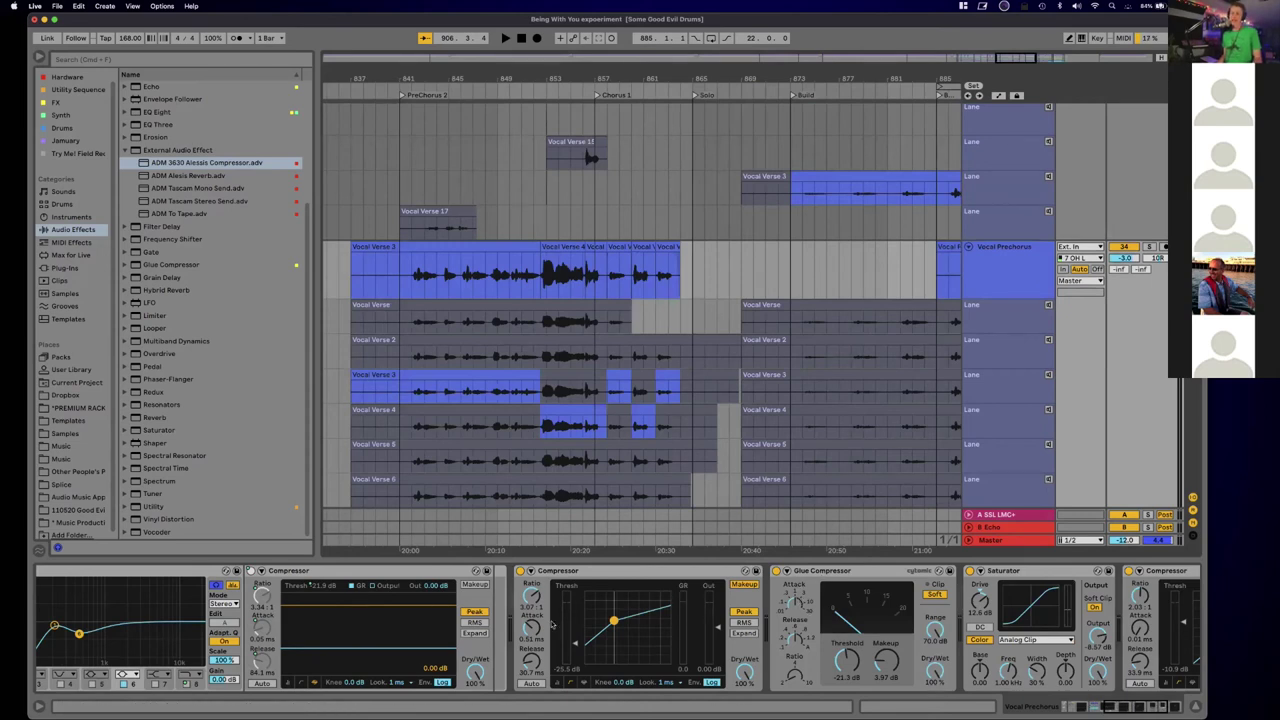
scroll(551, 625, "left", 5)
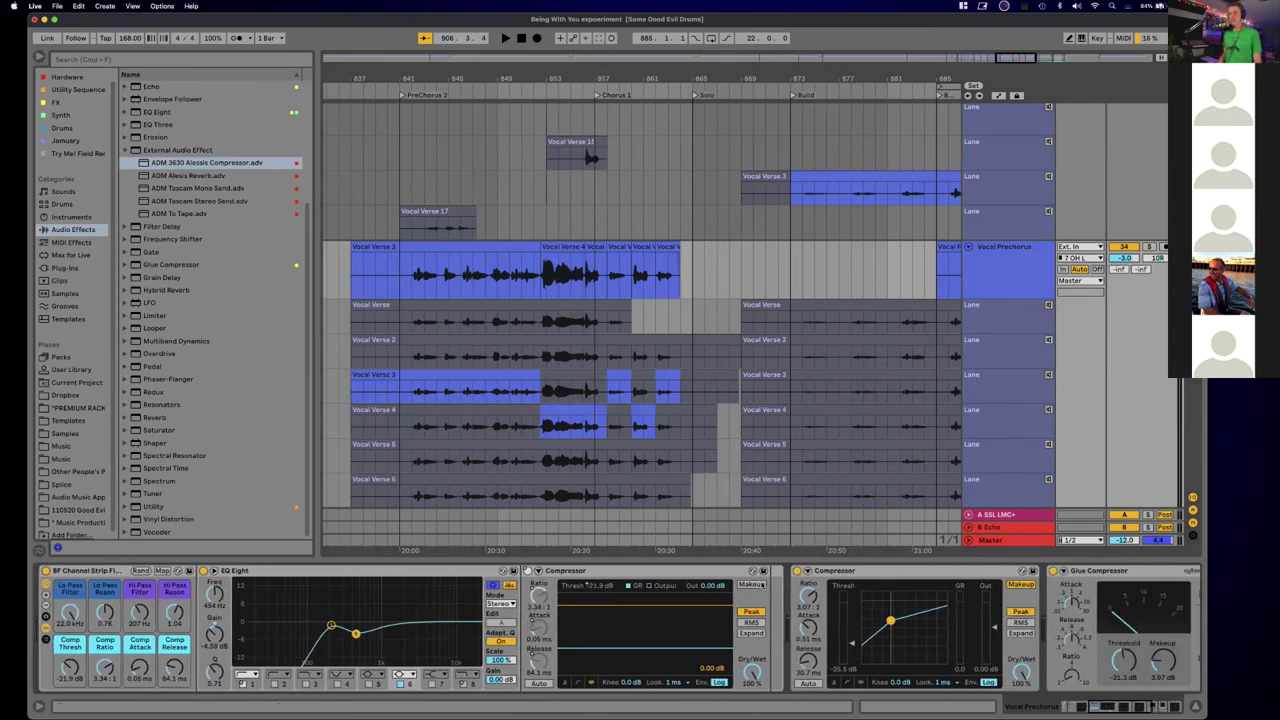
scroll(843, 630, "right", 10)
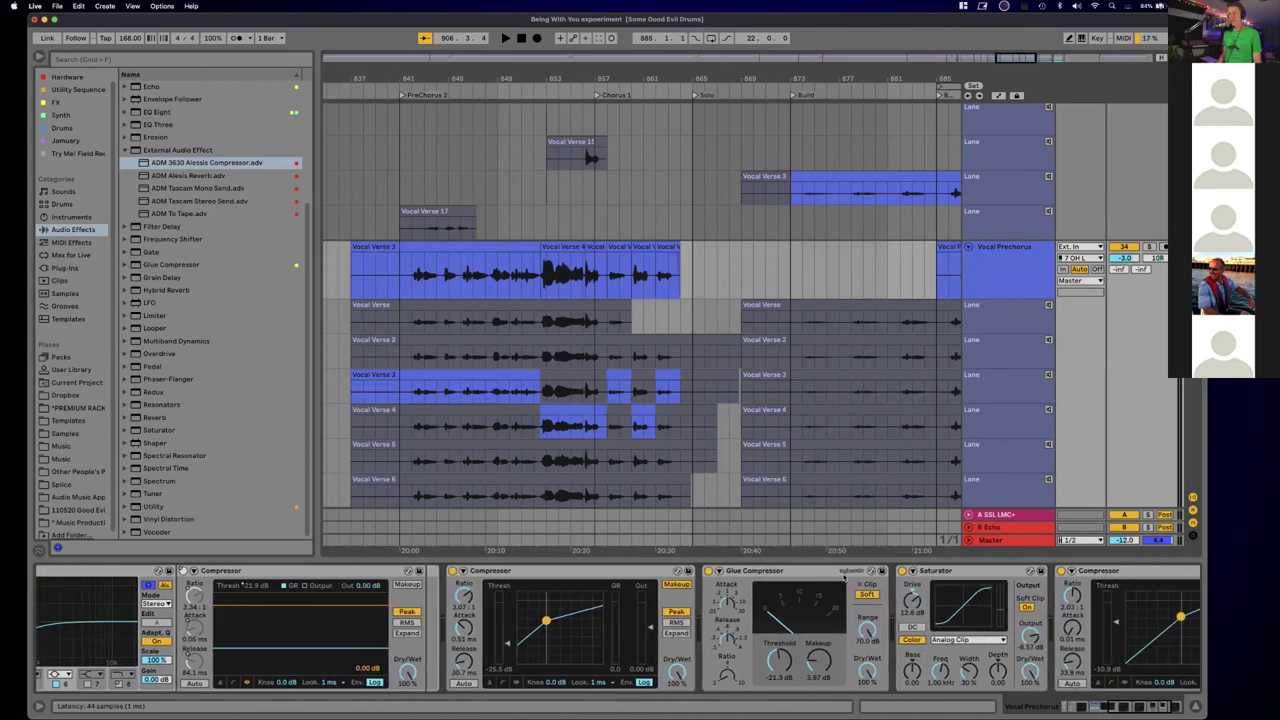
scroll(843, 577, "left", 10)
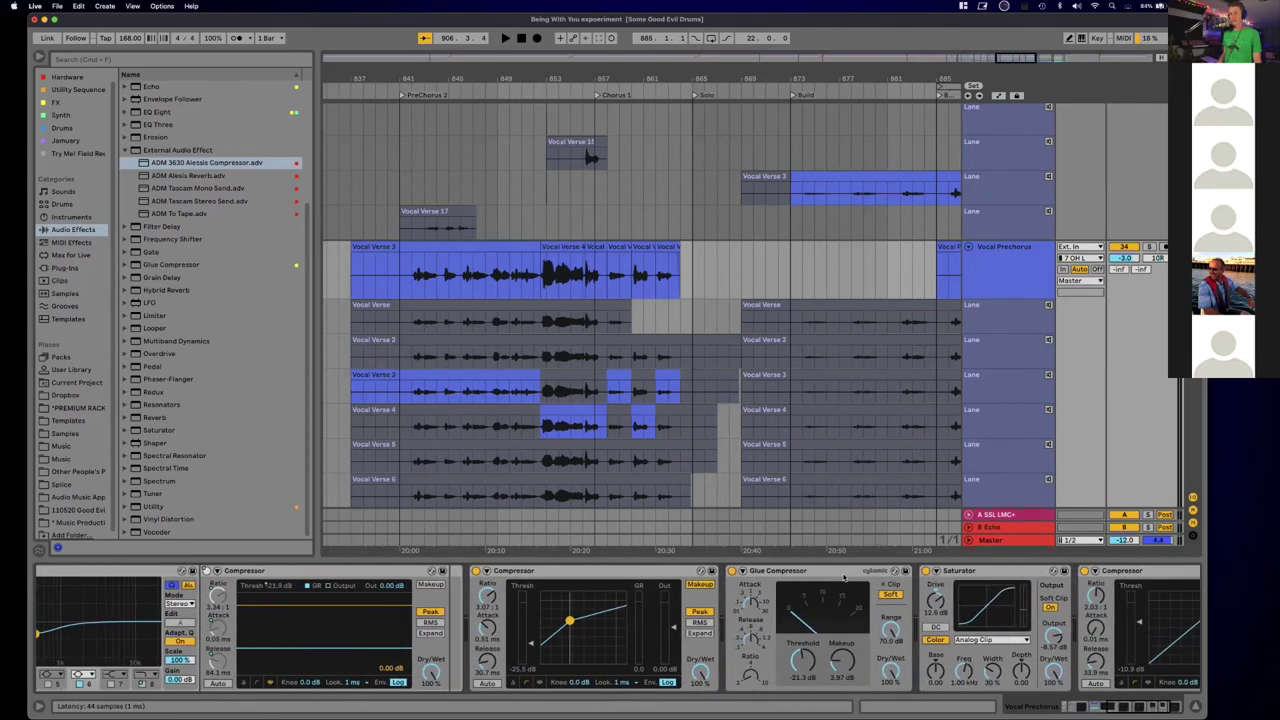
scroll(843, 577, "left", 1)
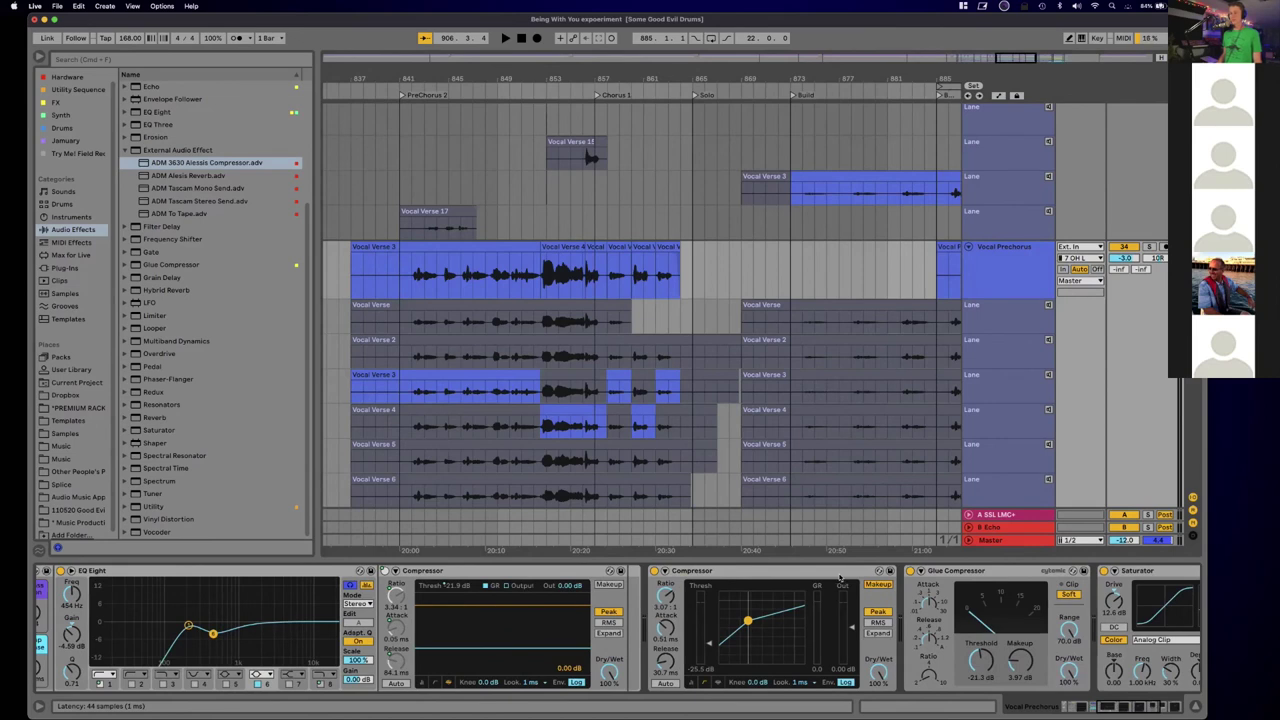
Step: Split out the short vocal peak at about 850.3 on the Vocal Prechorus track and lower its clip gain to -2.31 dB
left_click_drag(465, 73, 465, 180)
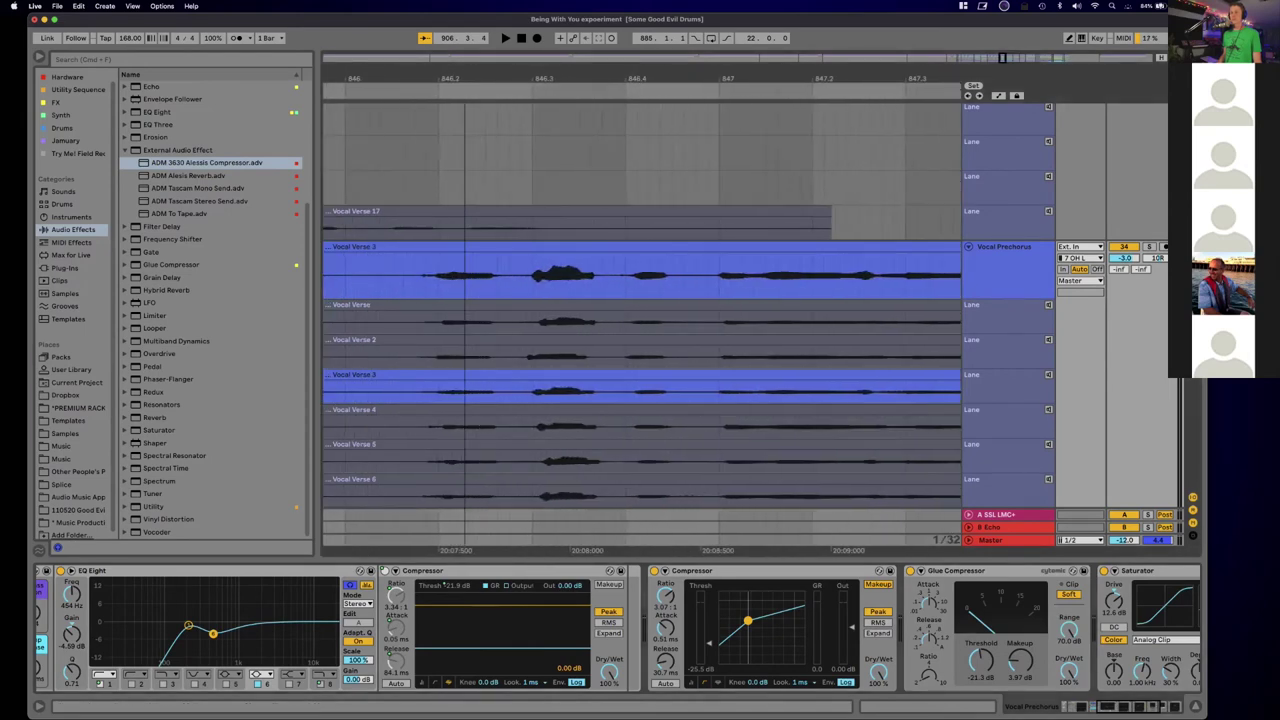
scroll(805, 217, "right", 5)
scroll(805, 217, "right", 8)
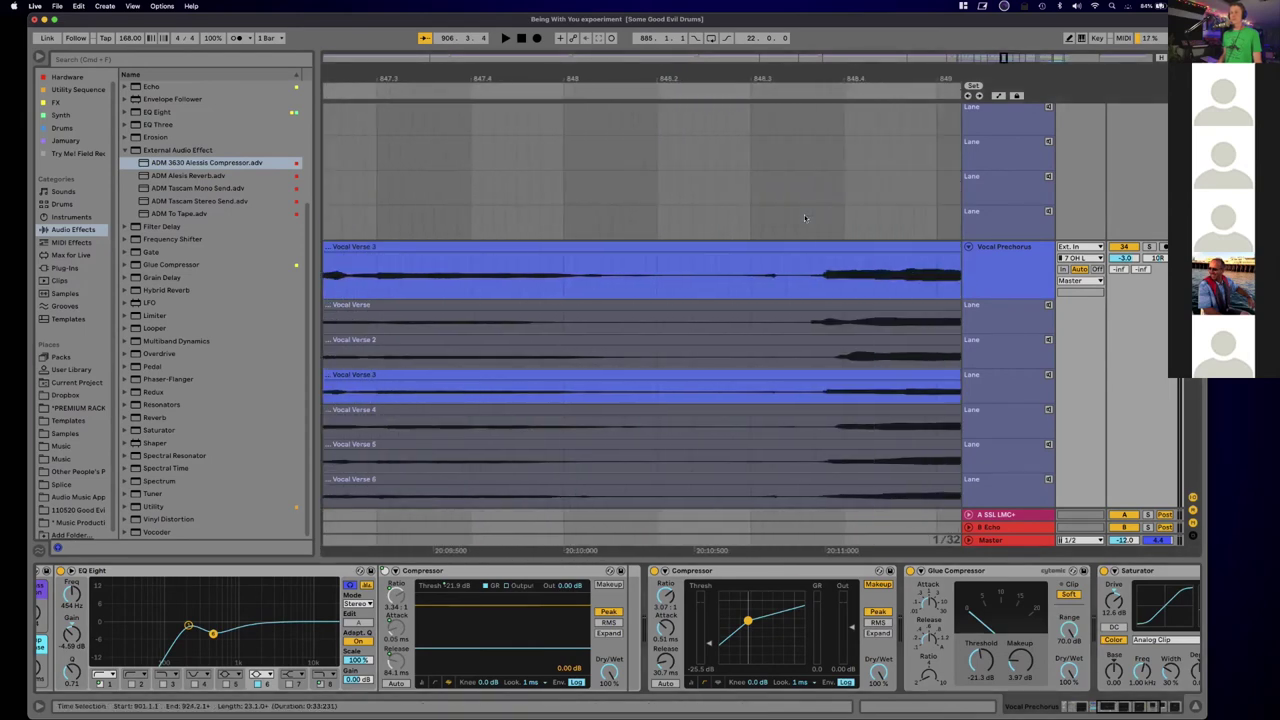
scroll(805, 217, "right", 5)
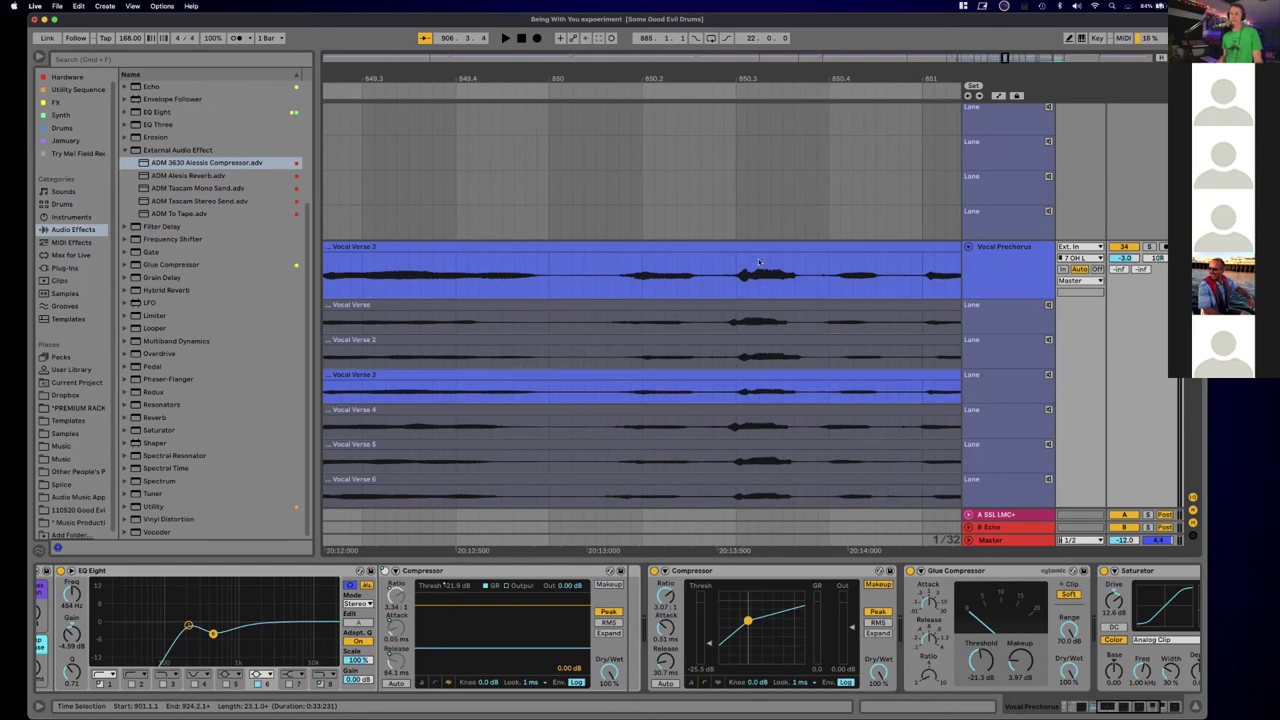
left_click_drag(740, 288, 745, 287)
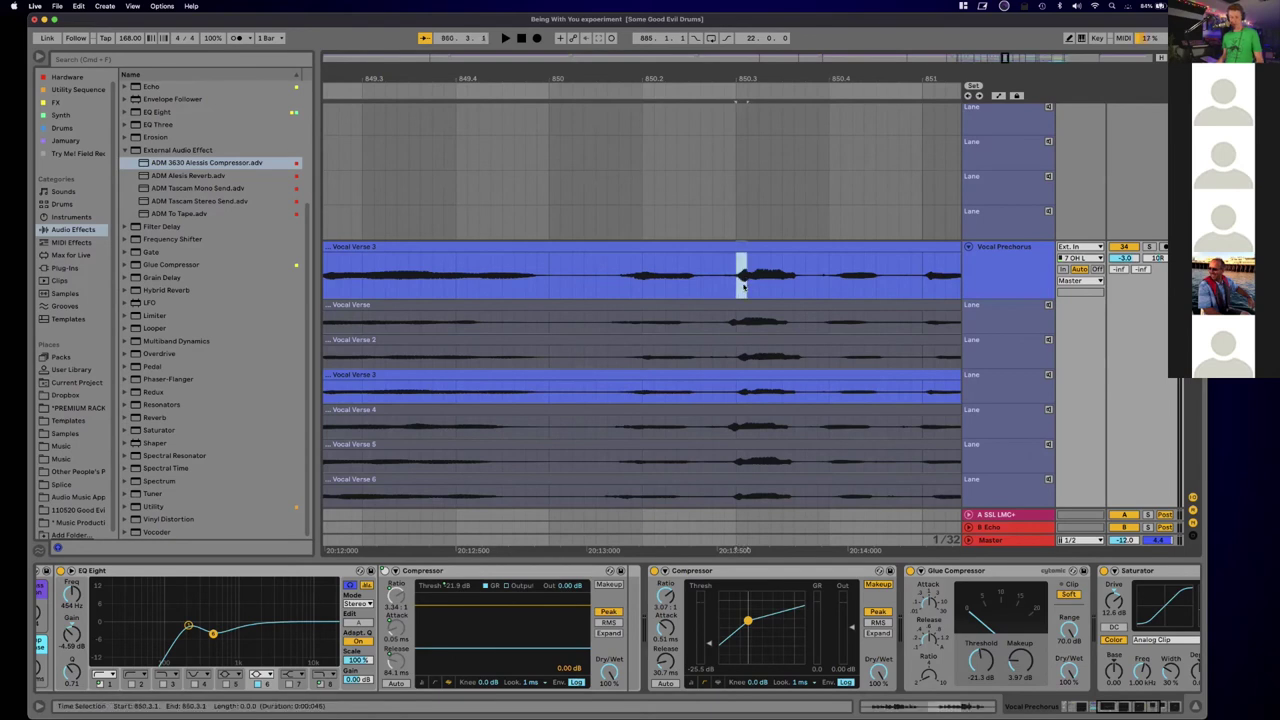
key("super+e")
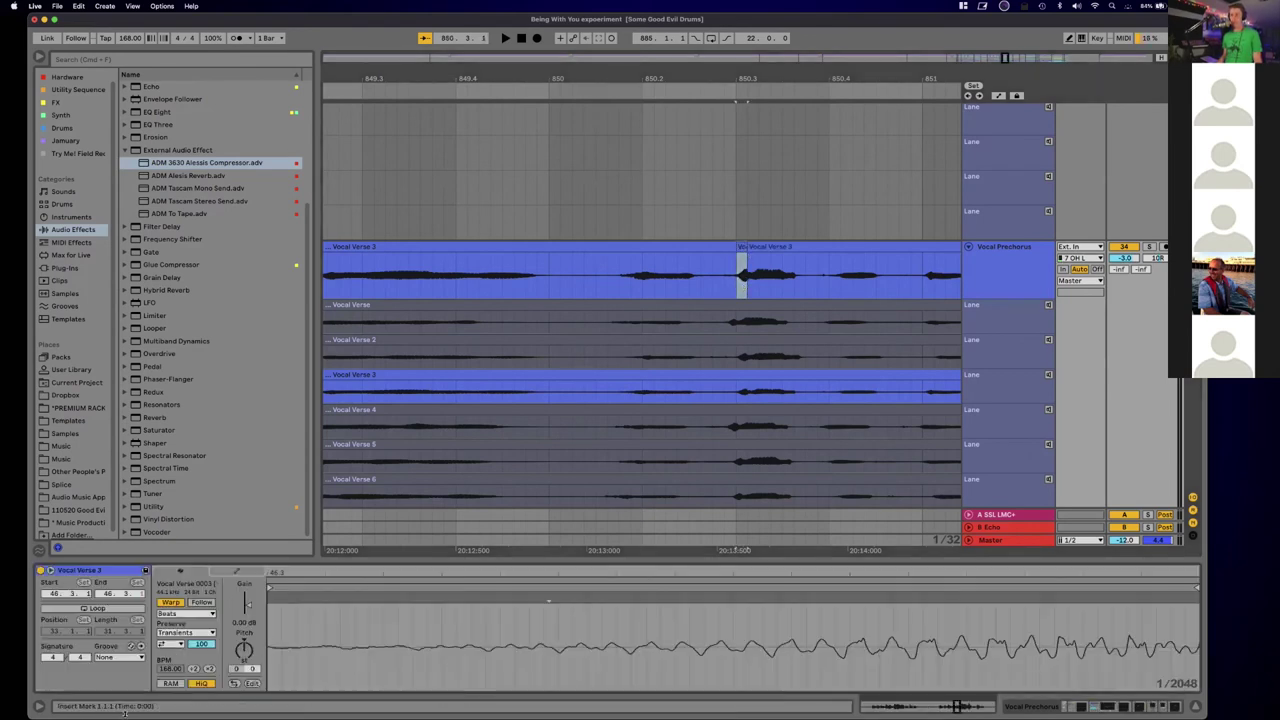
left_click_drag(248, 605, 248, 608)
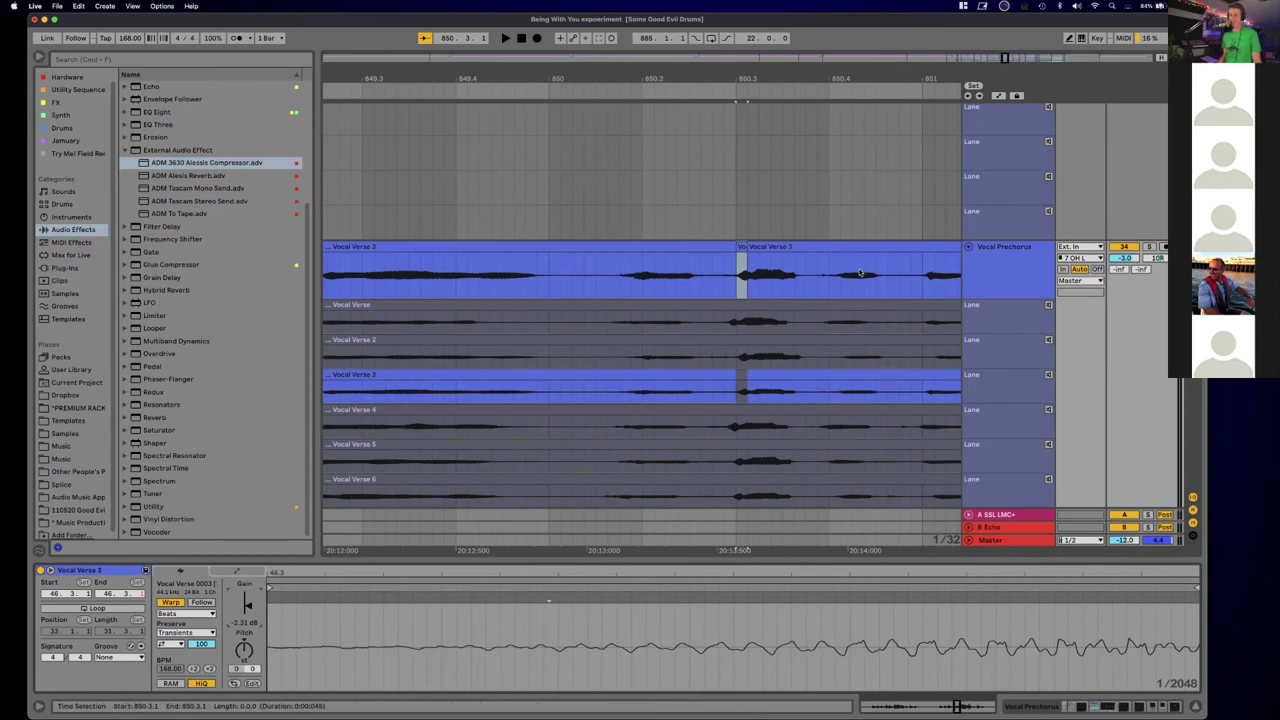
Step: Split out the vocal peak just after 851.2, lower its clip gain slightly and extend its end with crossfaded edges
scroll(740, 270, "right", 5)
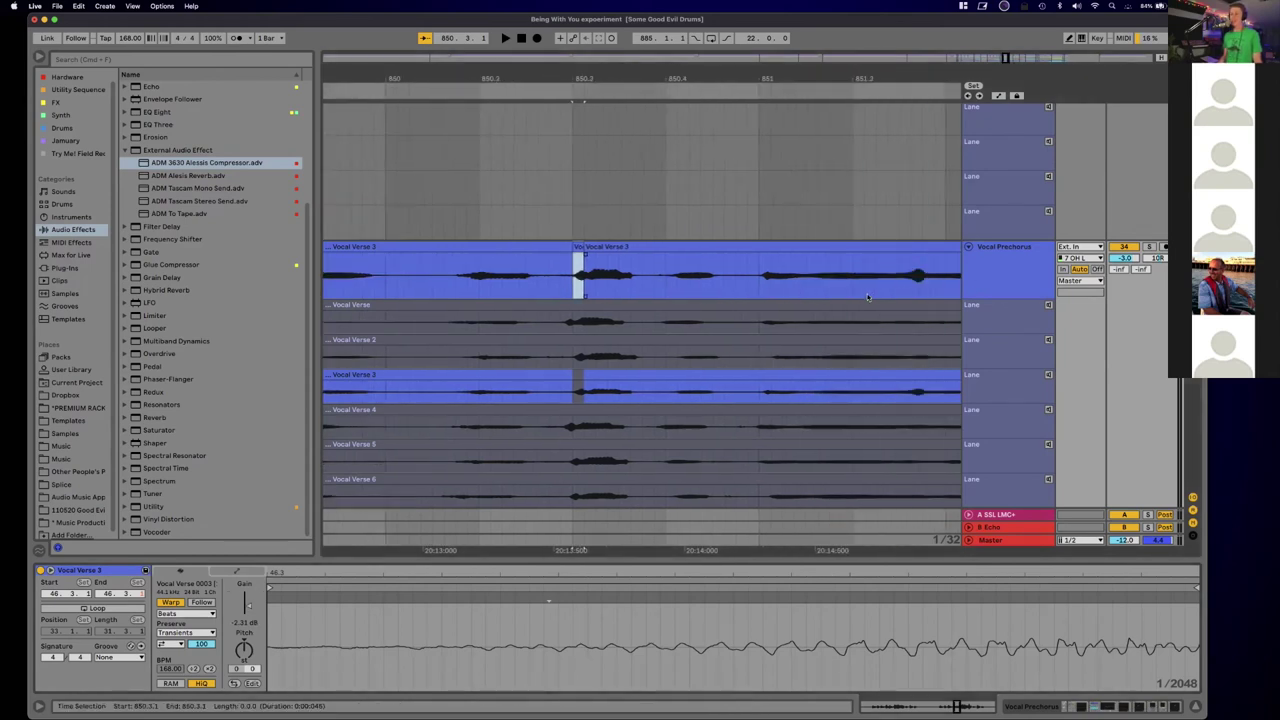
scroll(757, 283, "right", 1)
left_click_drag(720, 283, 748, 283)
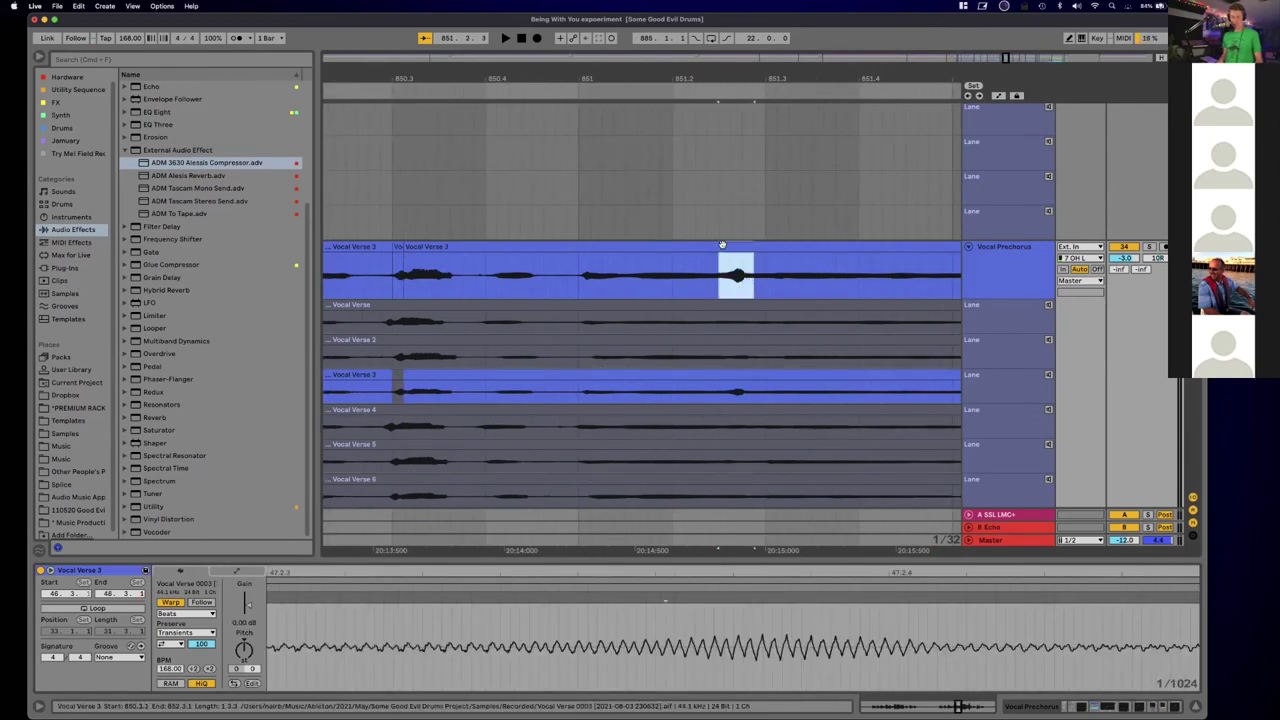
key("super+e")
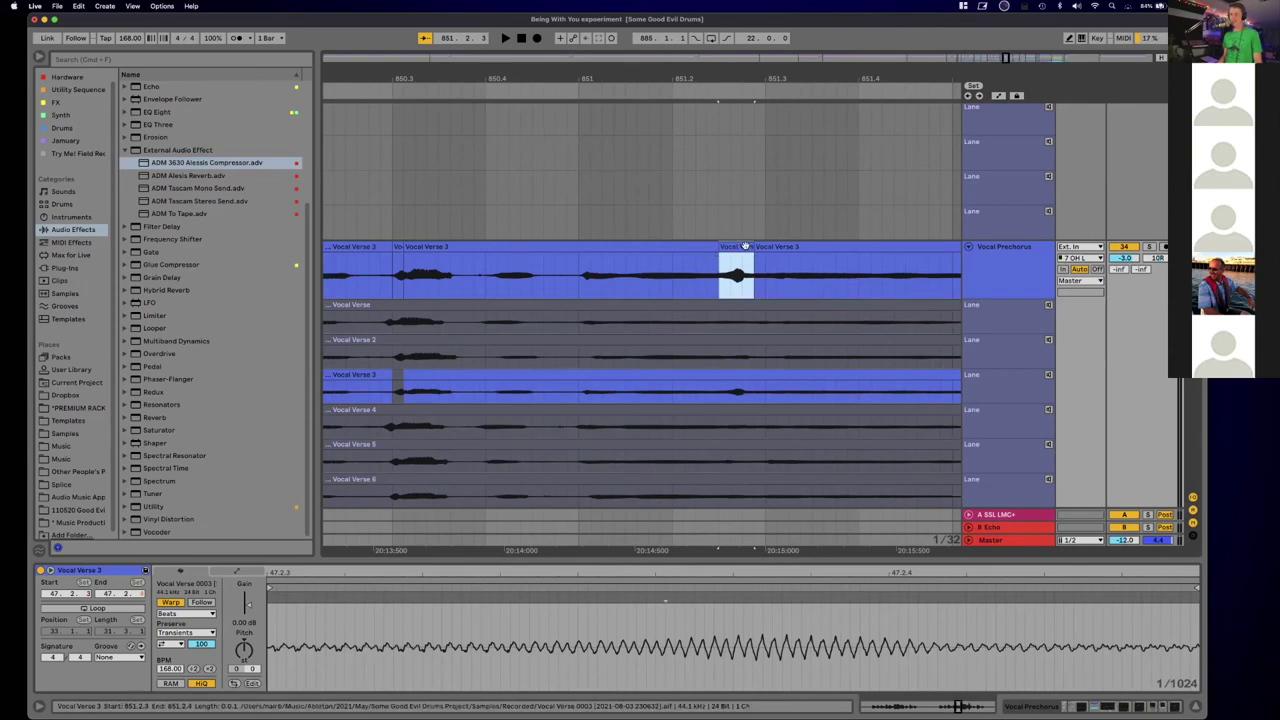
left_click_drag(249, 603, 248, 603)
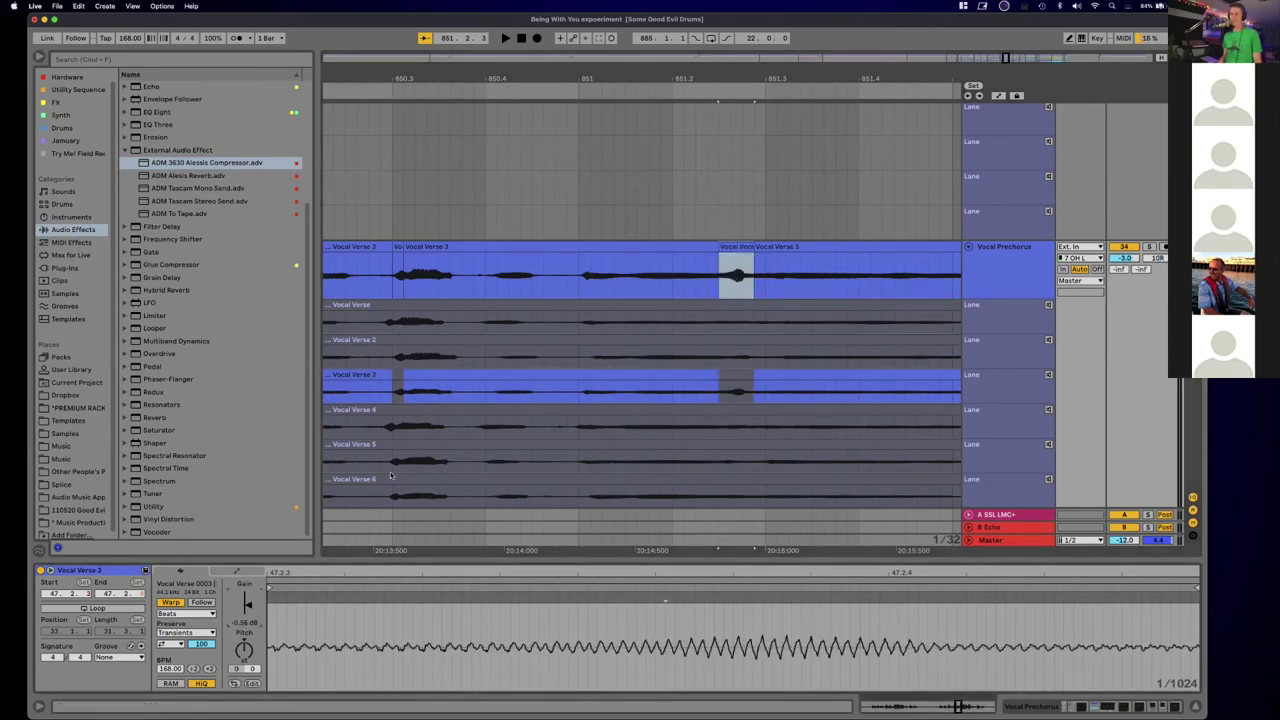
left_click_drag(720, 255, 765, 256)
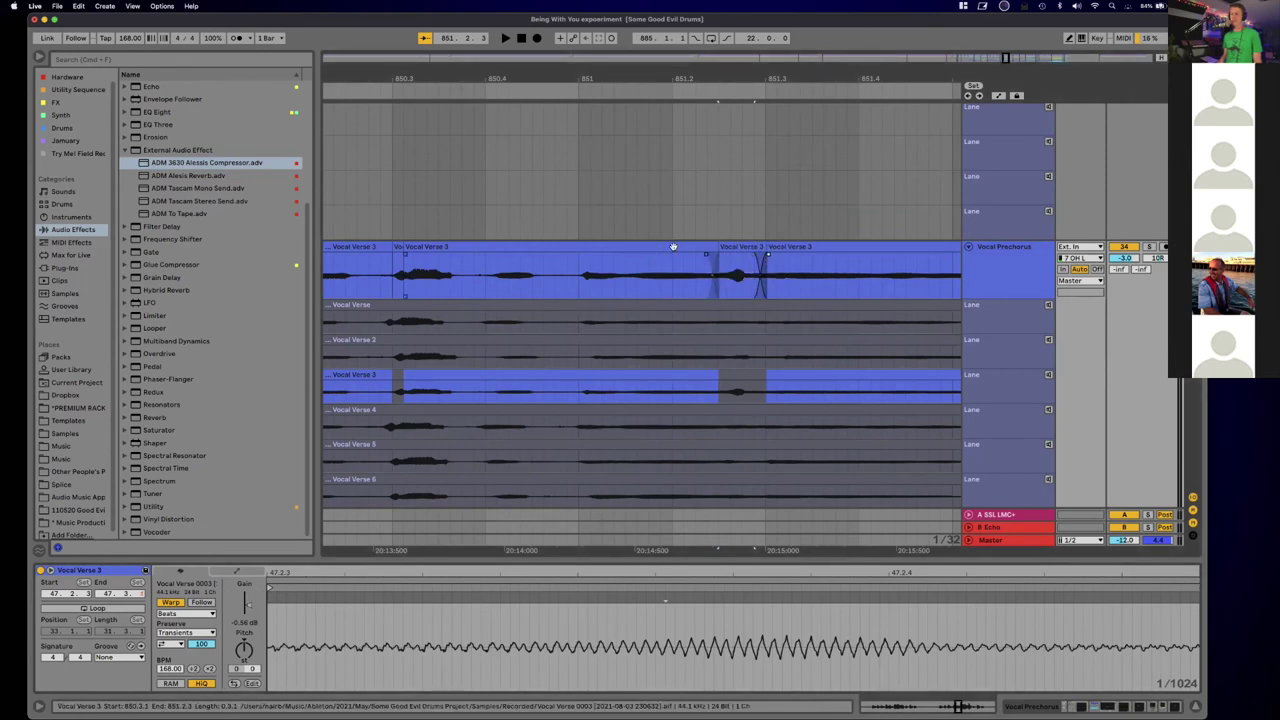
Step: Select the Vocal Verse 4 clip on the Vocal Prechorus track and play back the levelled vocal from several points in PreChorus 2
left_click_drag(670, 76, 669, 20)
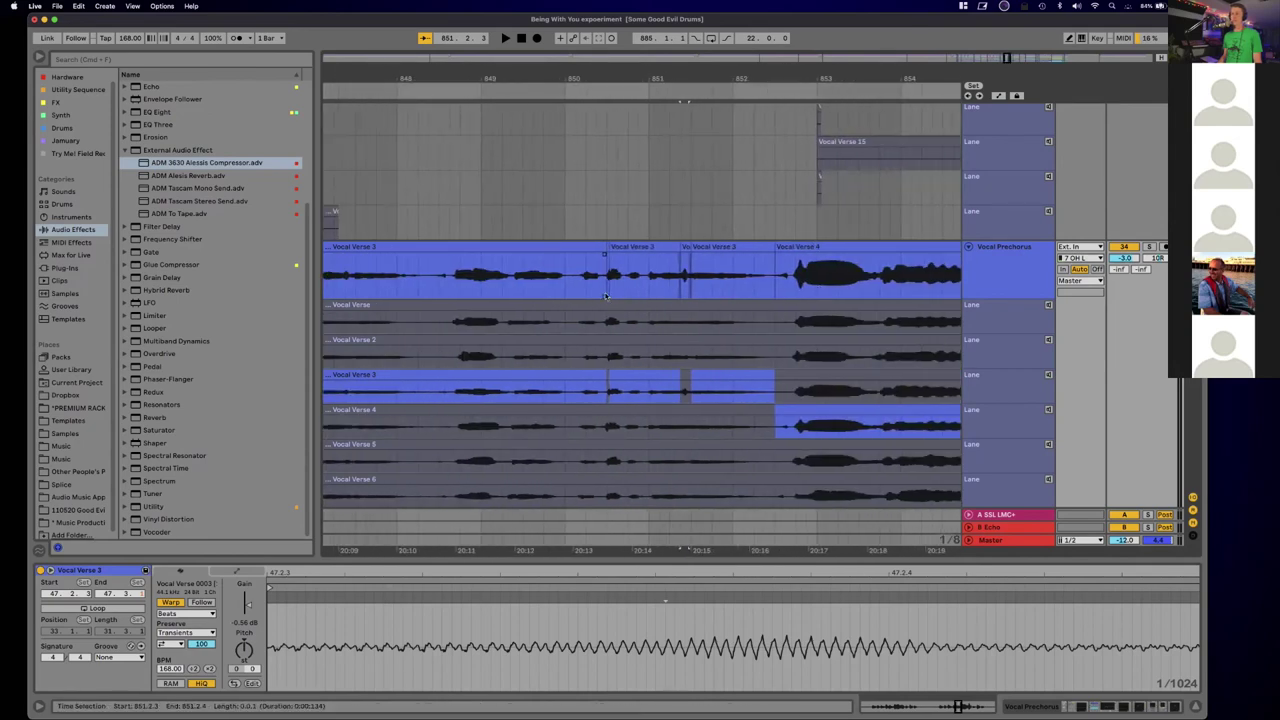
left_click_drag(647, 72, 647, 25)
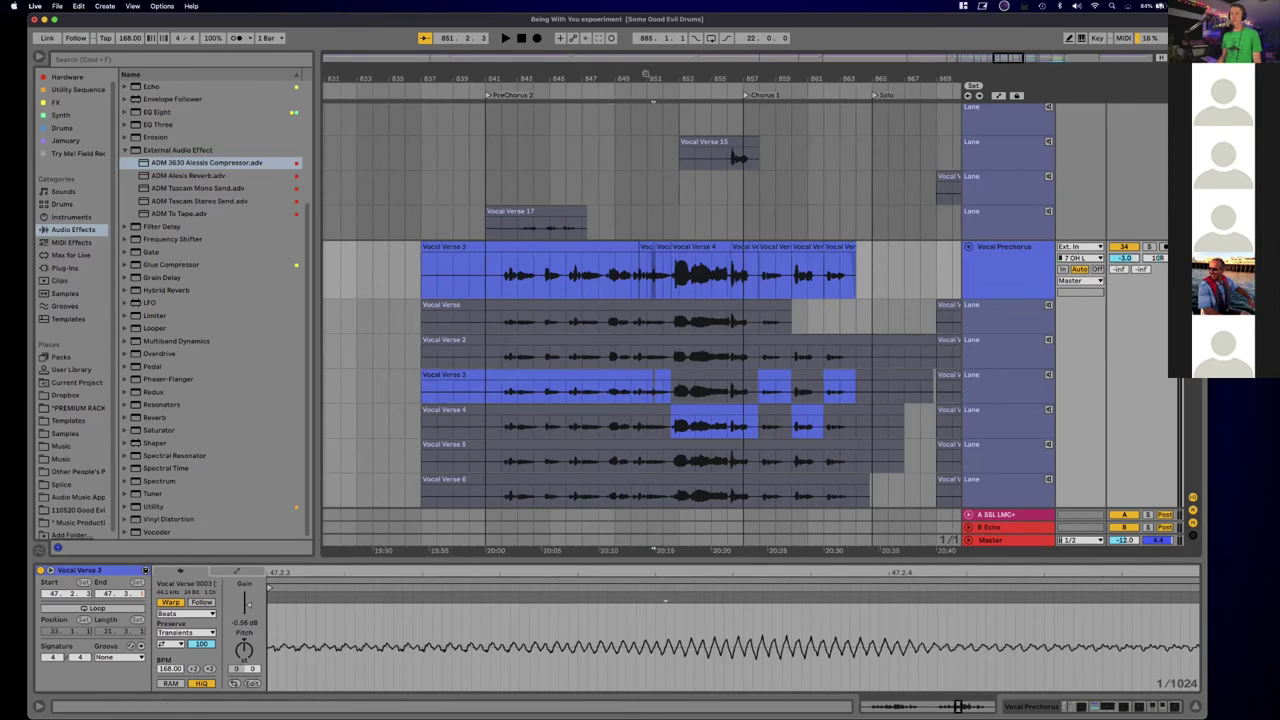
left_click_drag(645, 74, 645, 56)
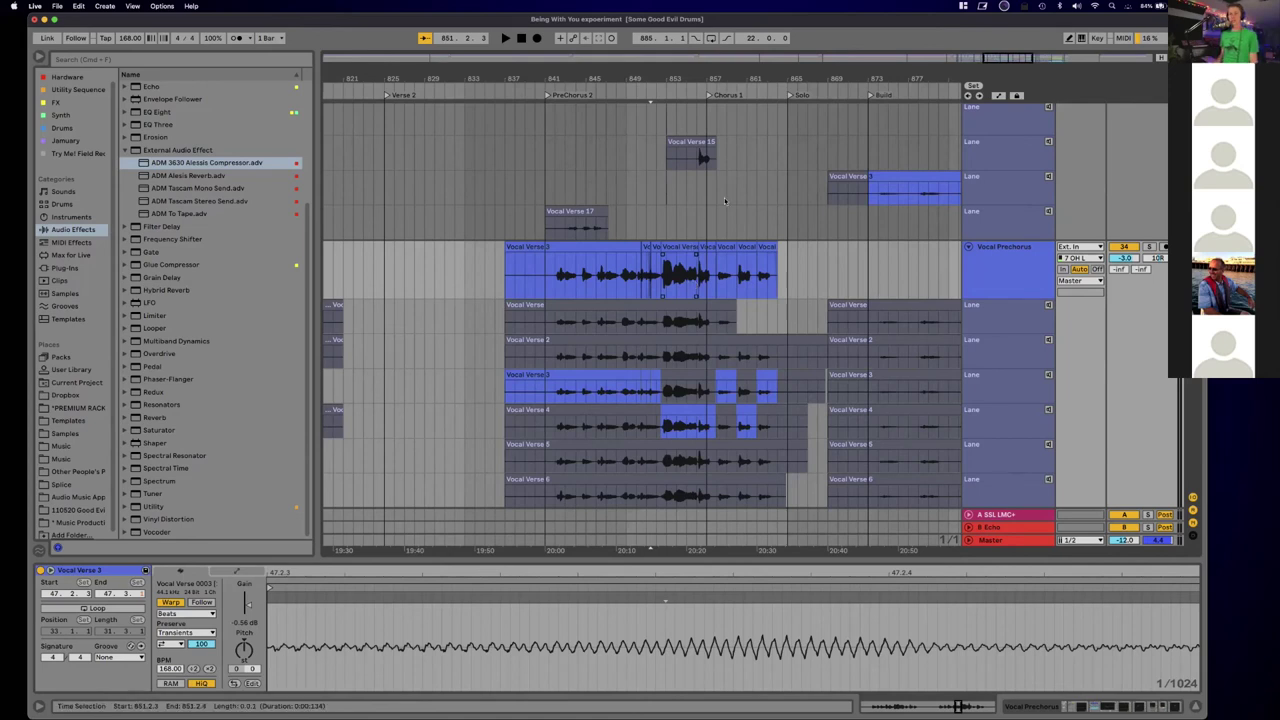
left_click(680, 256)
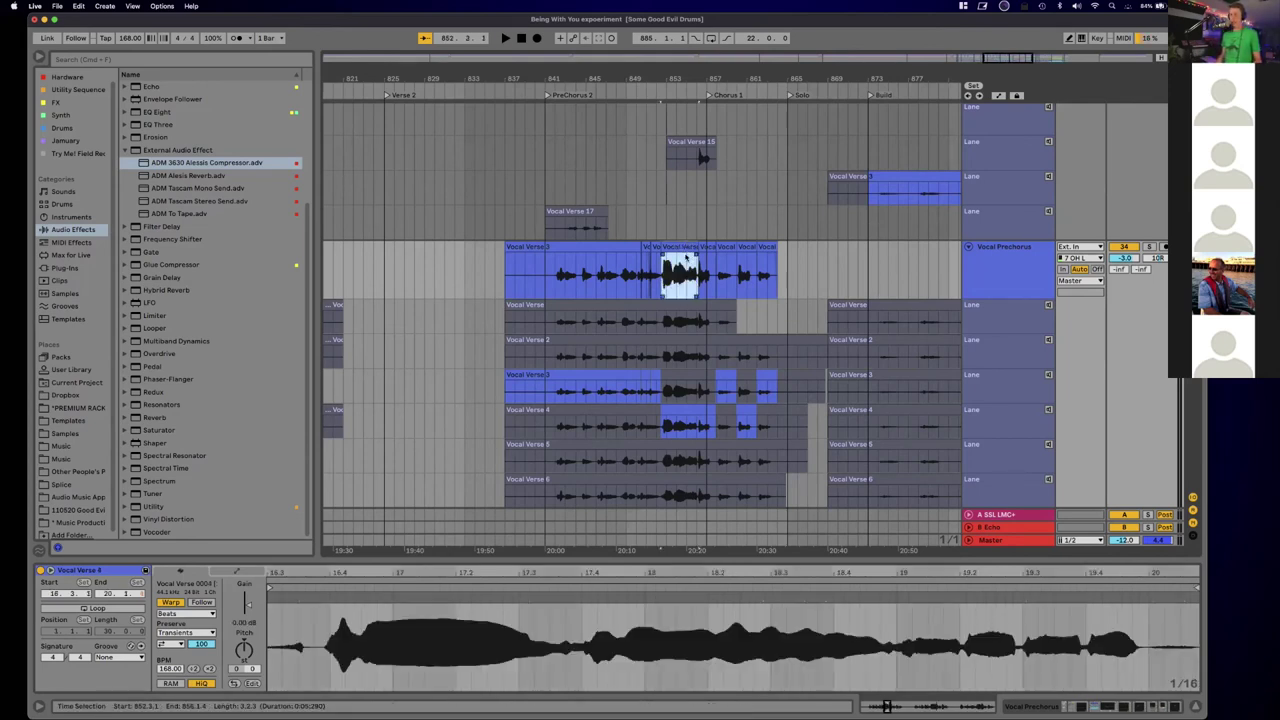
key("space")
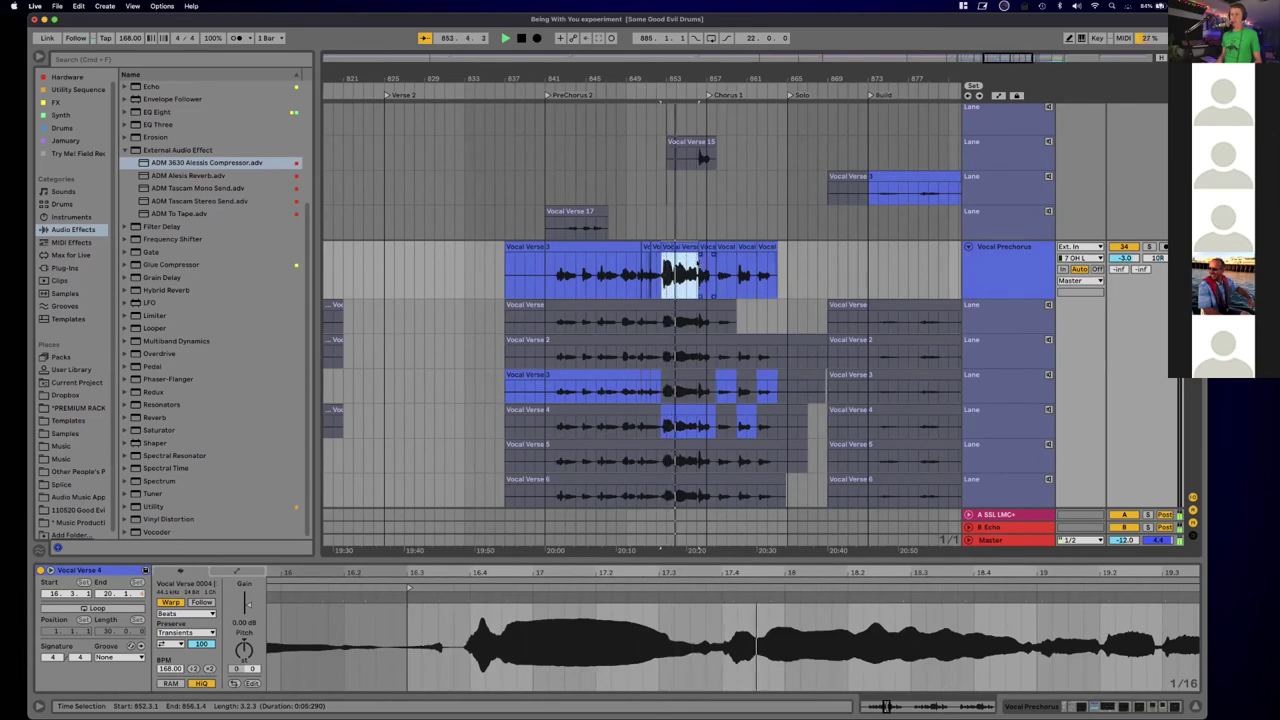
left_click(620, 91)
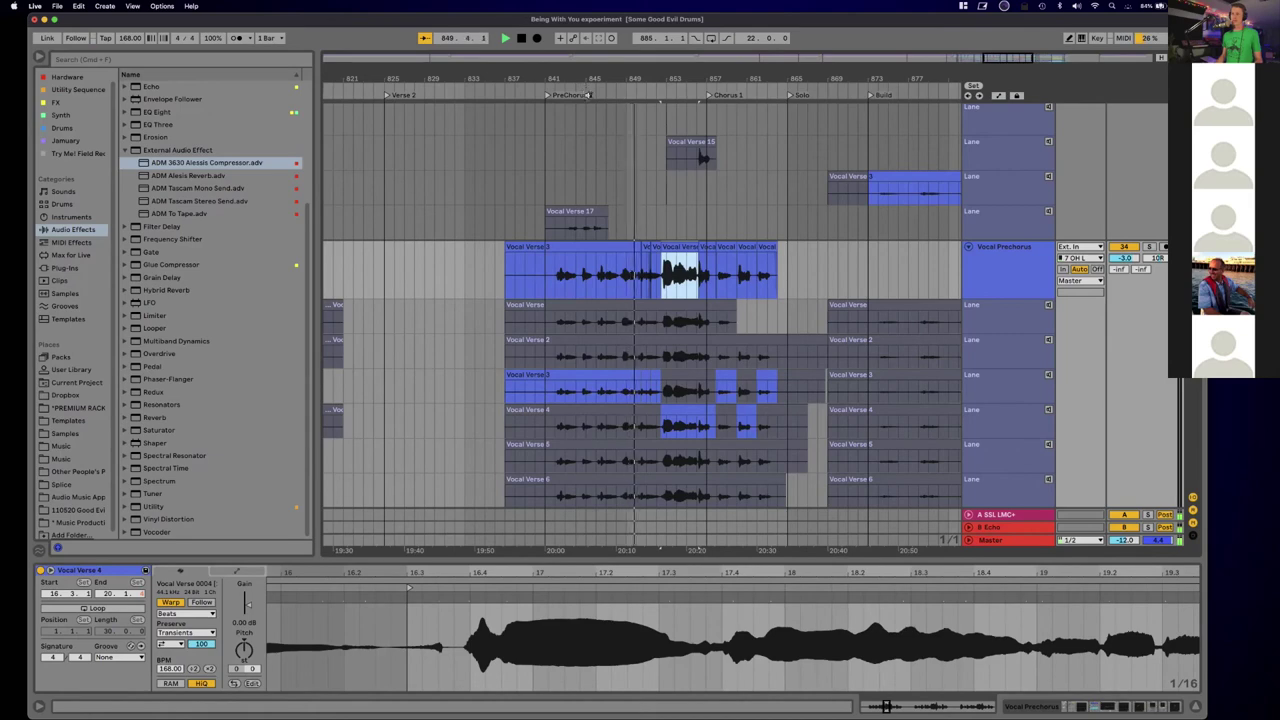
left_click(586, 84)
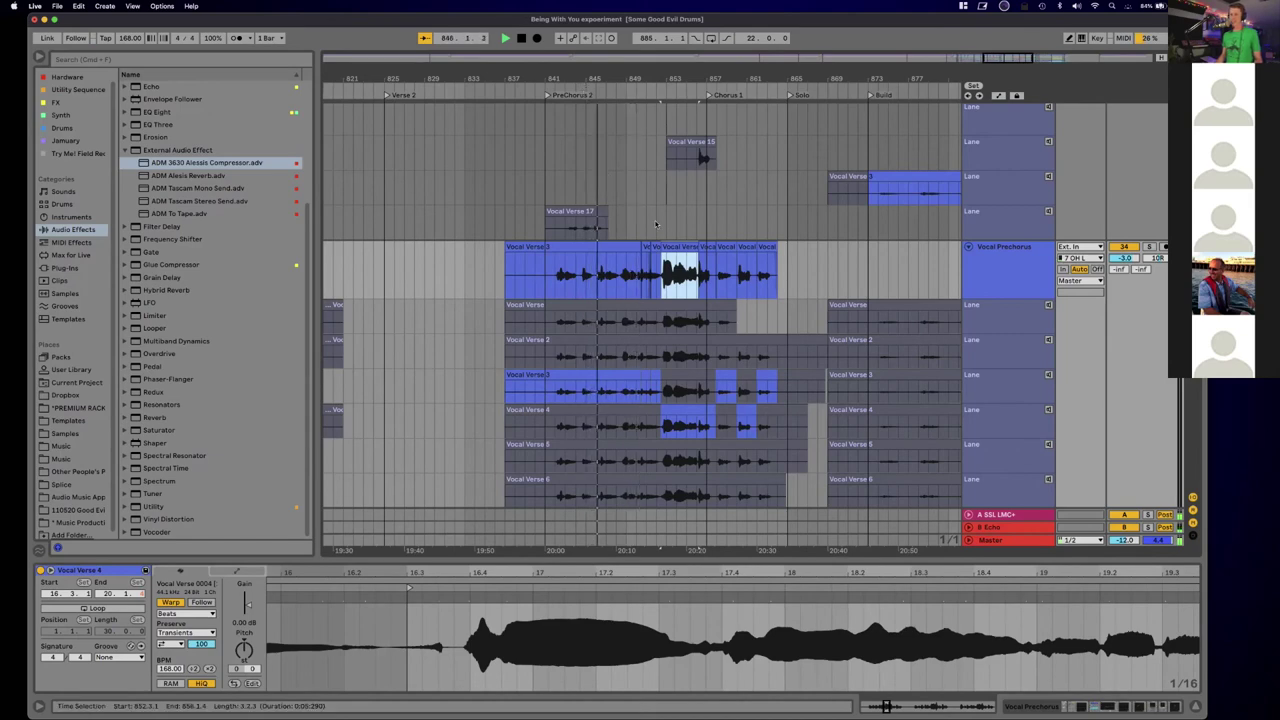
key("space")
Step: Audition the short vocal peak at 846.3 in the Vocal Verse 3 clip of the Vocal Prechorus track
left_click_drag(604, 80, 434, 303)
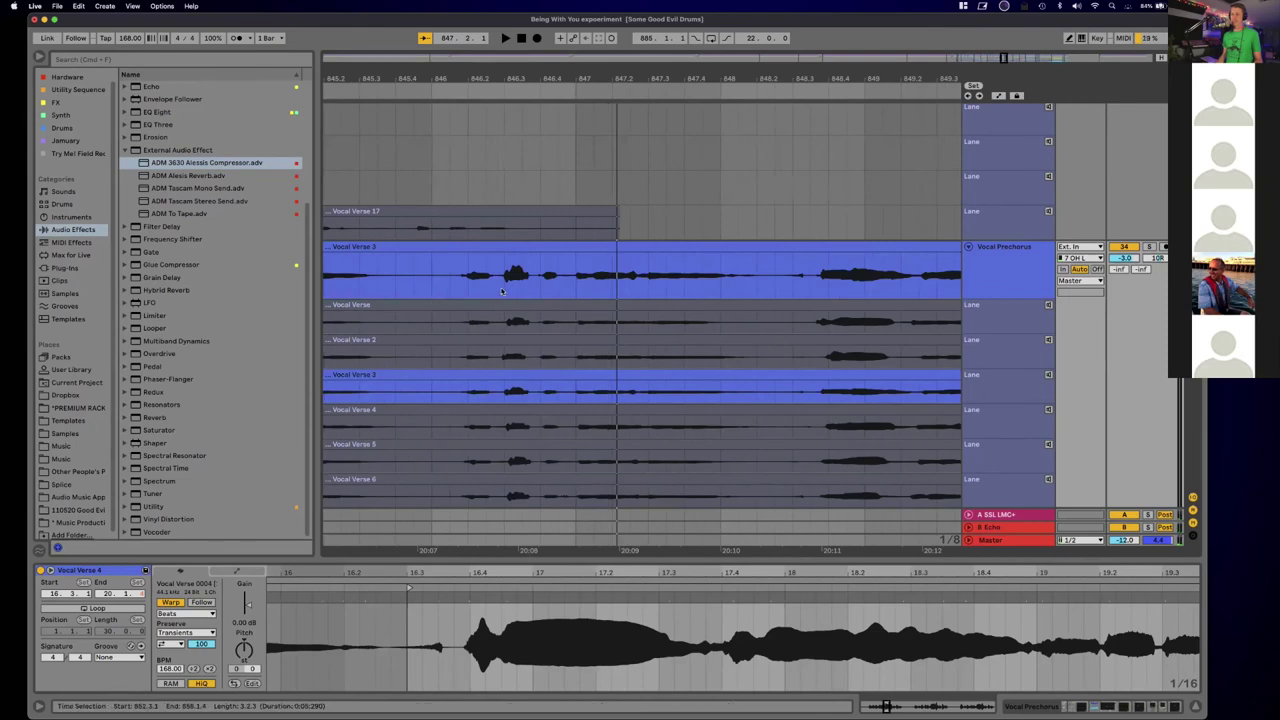
left_click(503, 290)
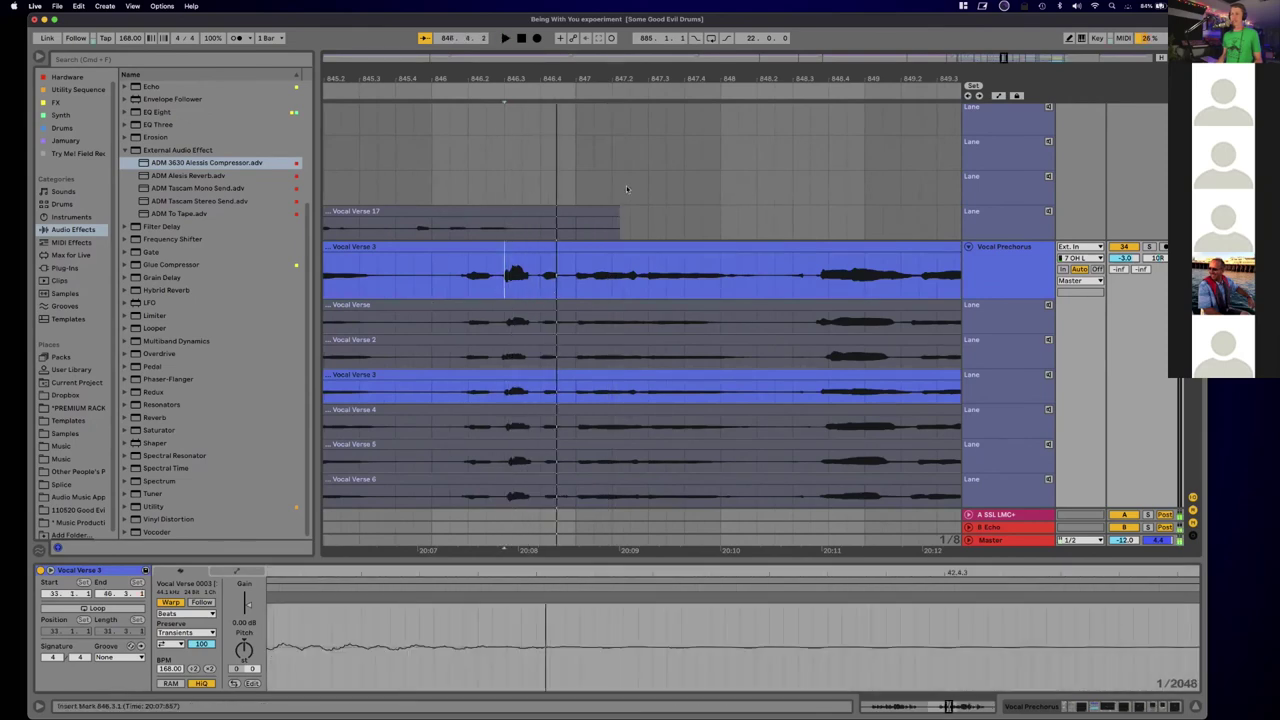
left_click_drag(675, 77, 675, 8)
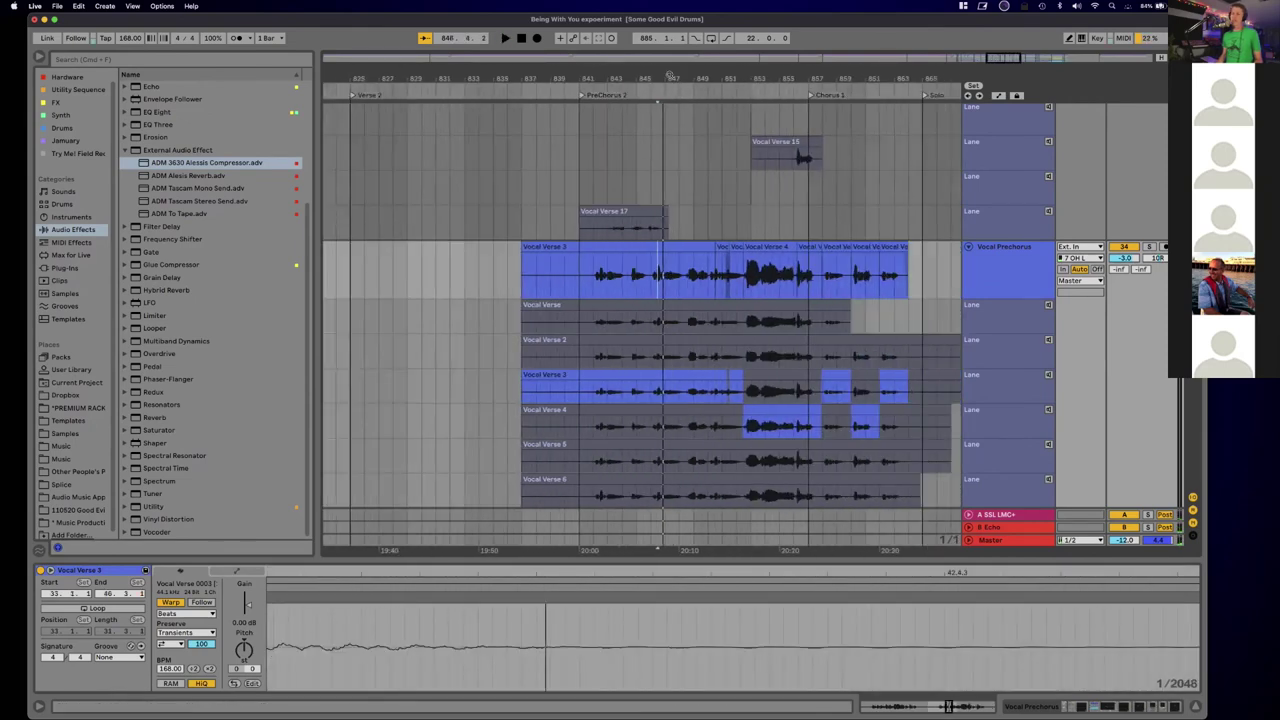
Step: Find the Vocal Verse 3 clip on the Vocal Verse track and play it from the Build marker
scroll(845, 297, "right", 10)
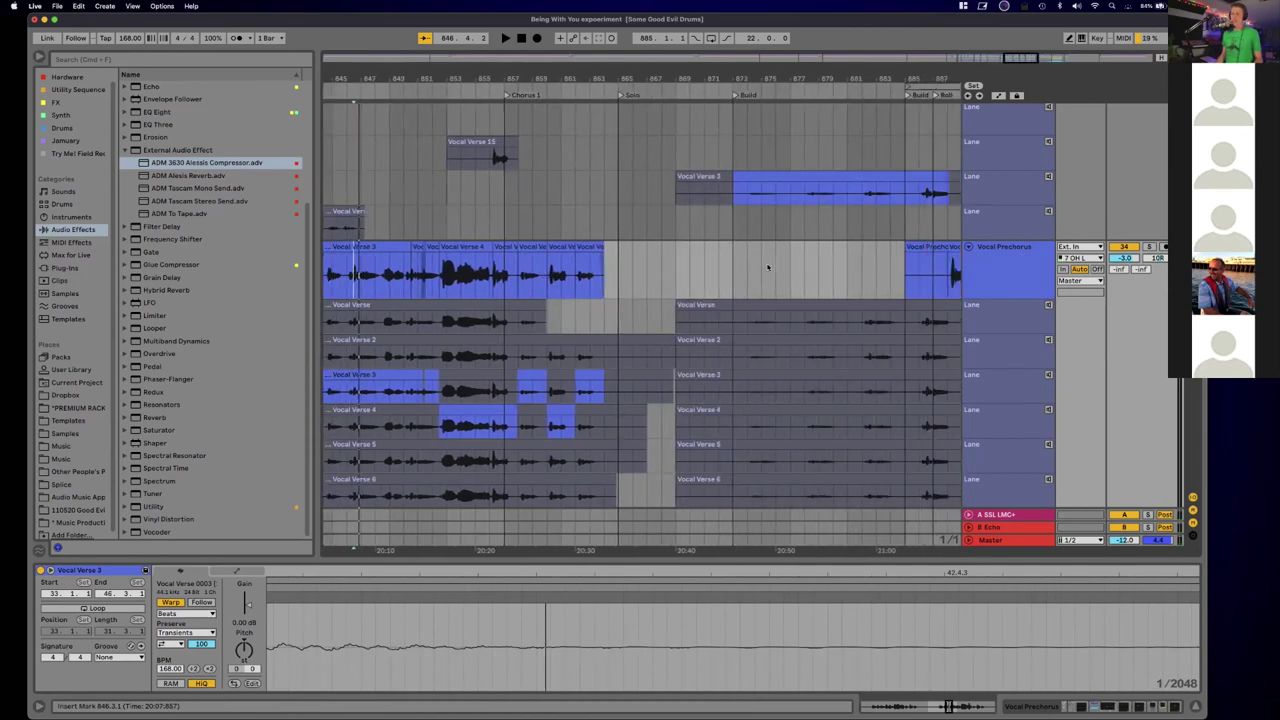
scroll(768, 267, "right", 2)
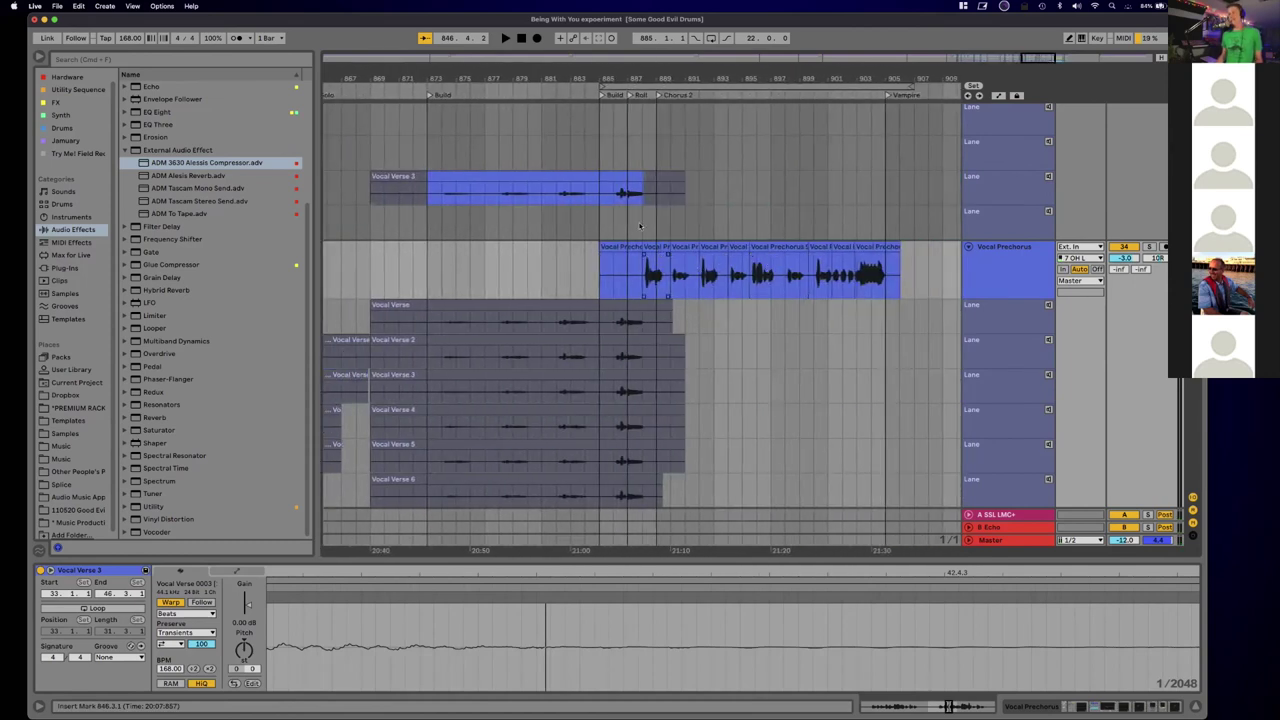
left_click_drag(510, 78, 511, 110)
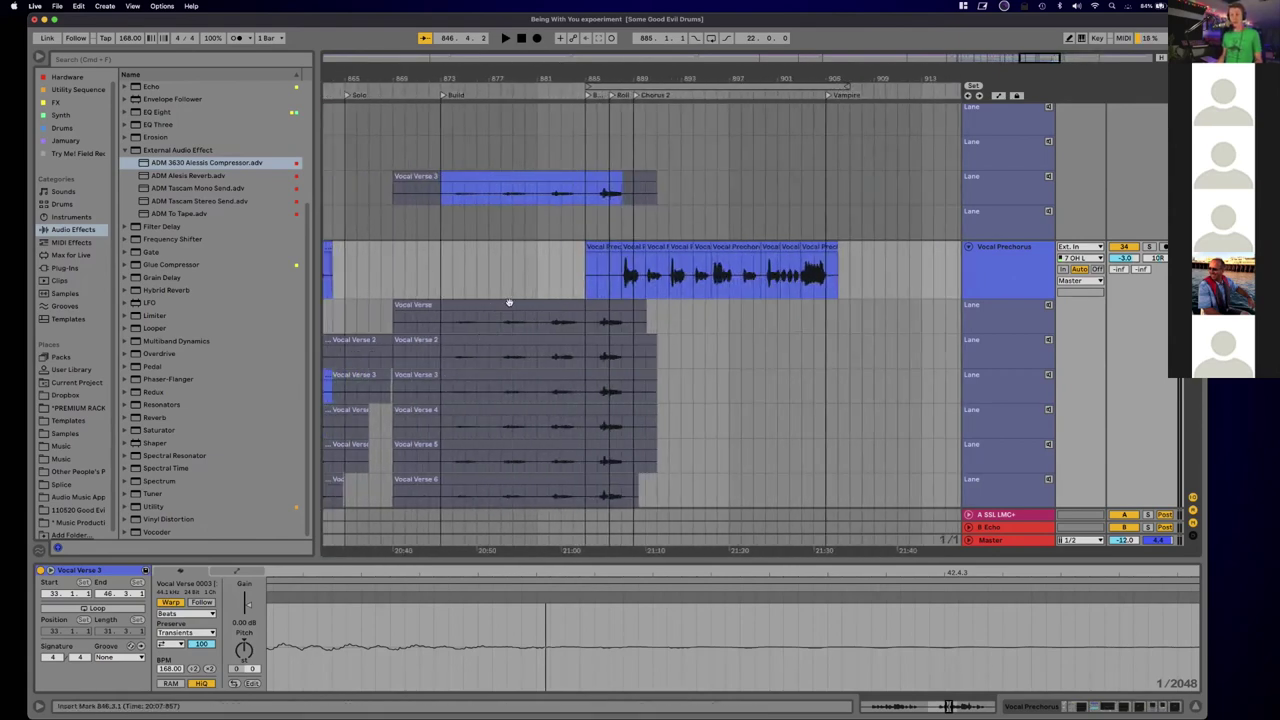
scroll(458, 192, "left", 1)
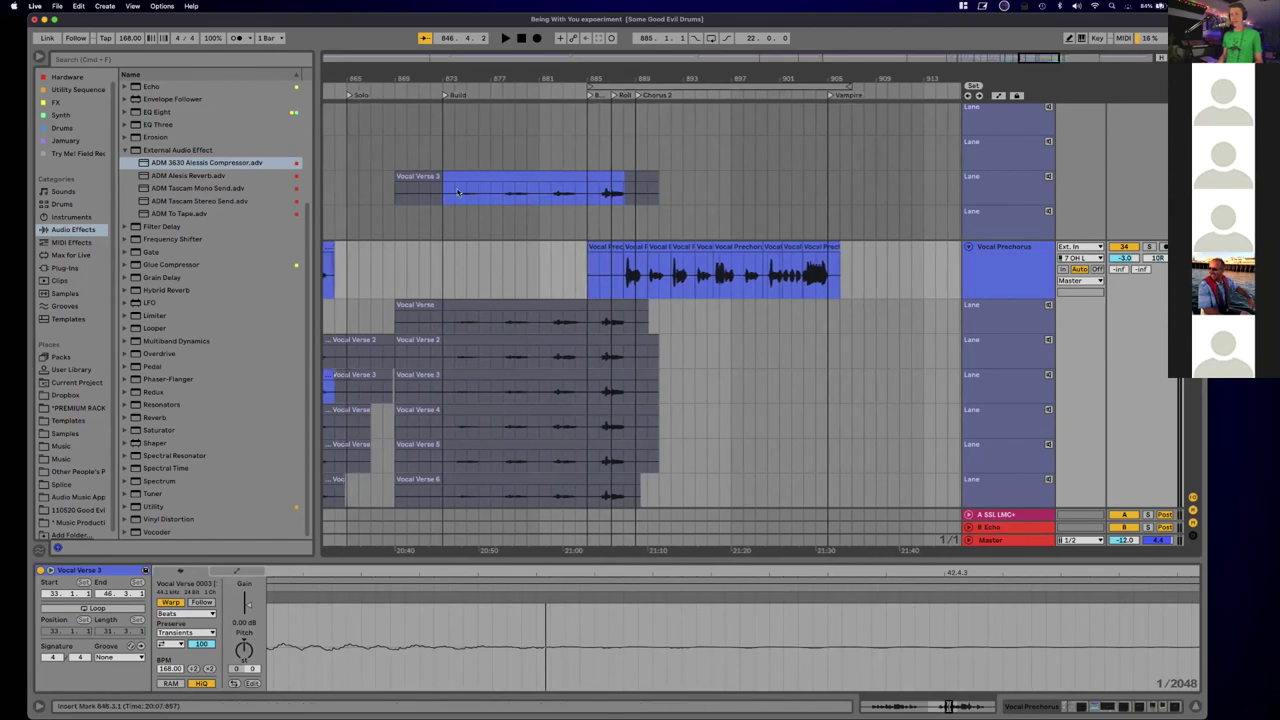
left_click(529, 188)
scroll(529, 188, "up", 10)
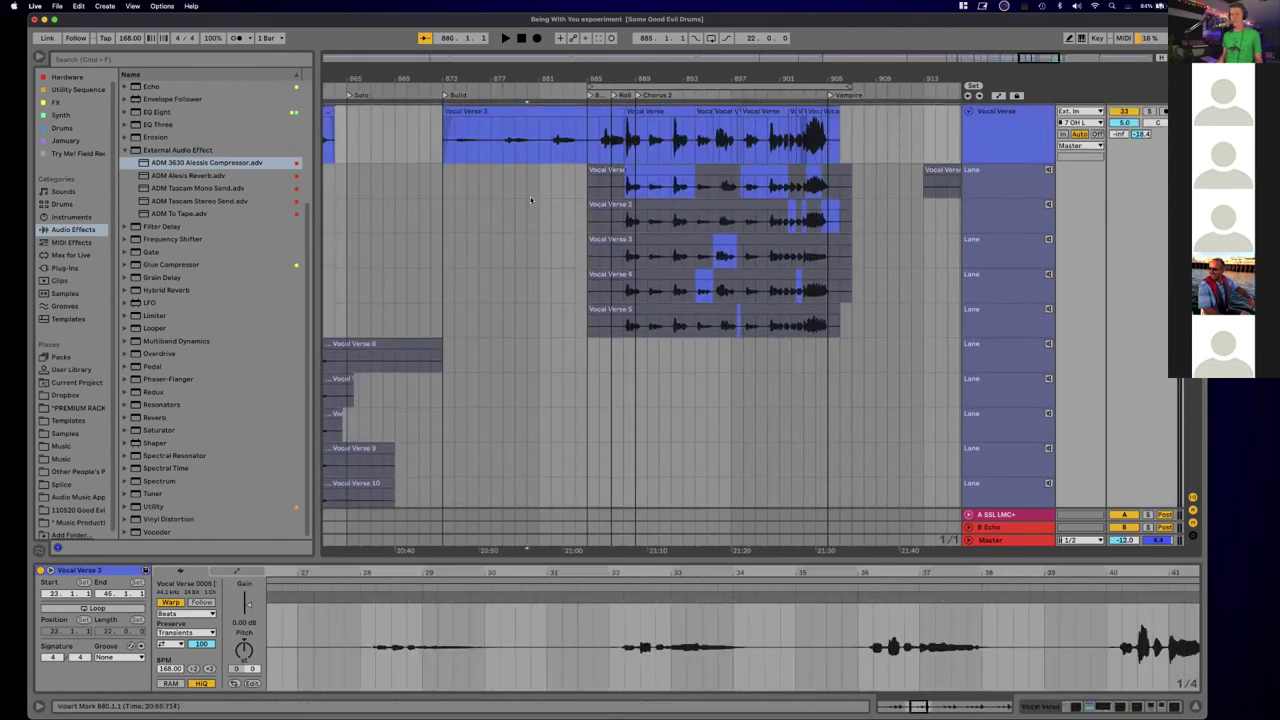
left_click(455, 82)
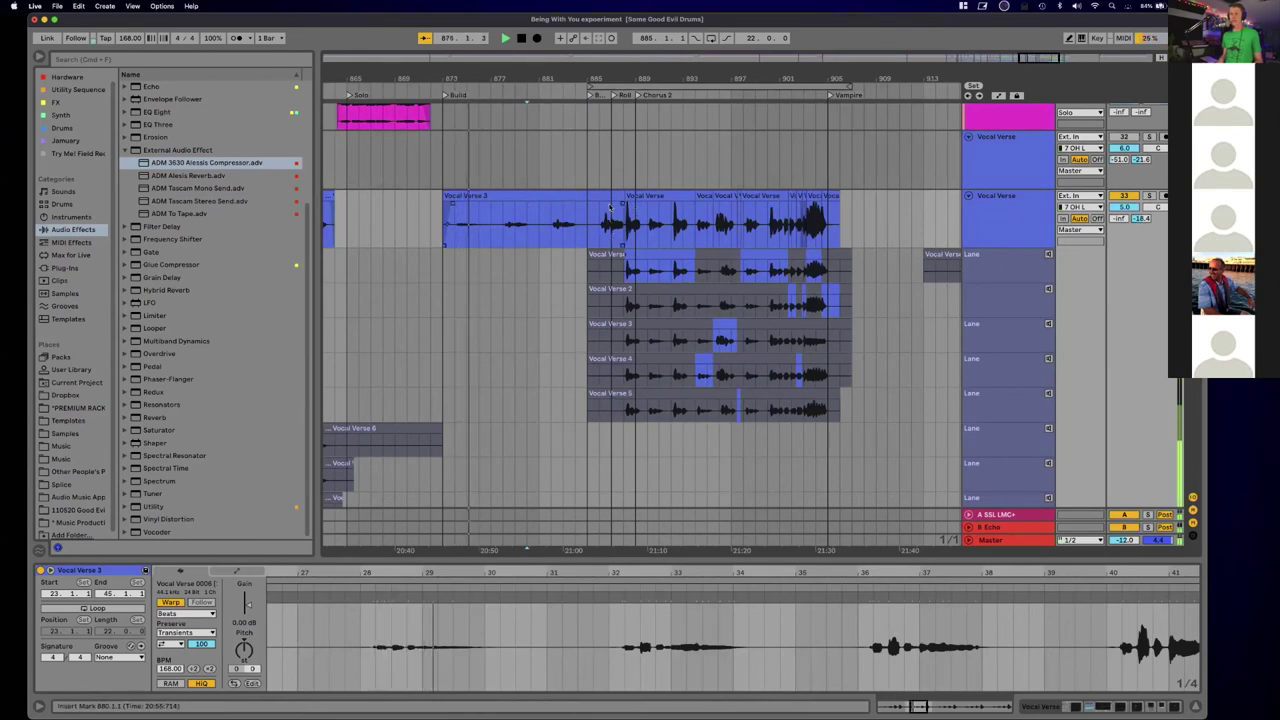
scroll(574, 252, "down", 1)
scroll(574, 252, "down", 6)
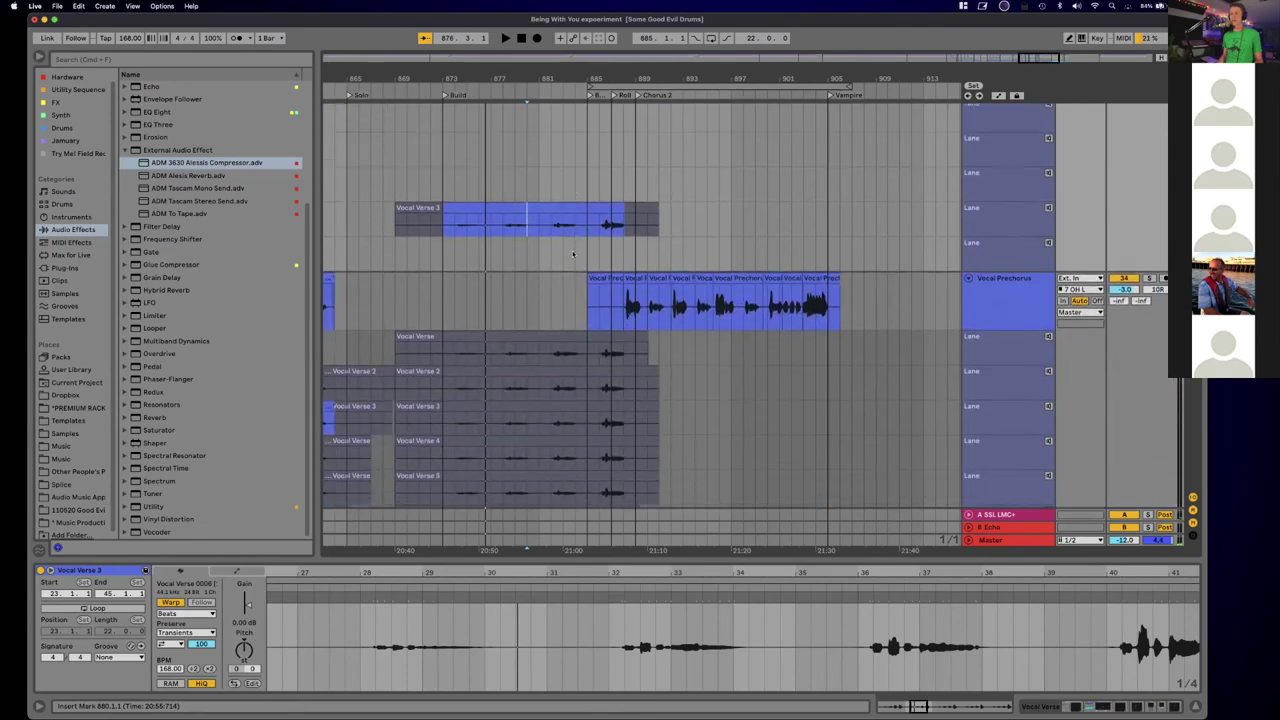
Step: Select the Vocal Verse 3 take in the lane around the Build section, show the Vocal Verse effects chain and briefly play it
scroll(574, 253, "up", 5)
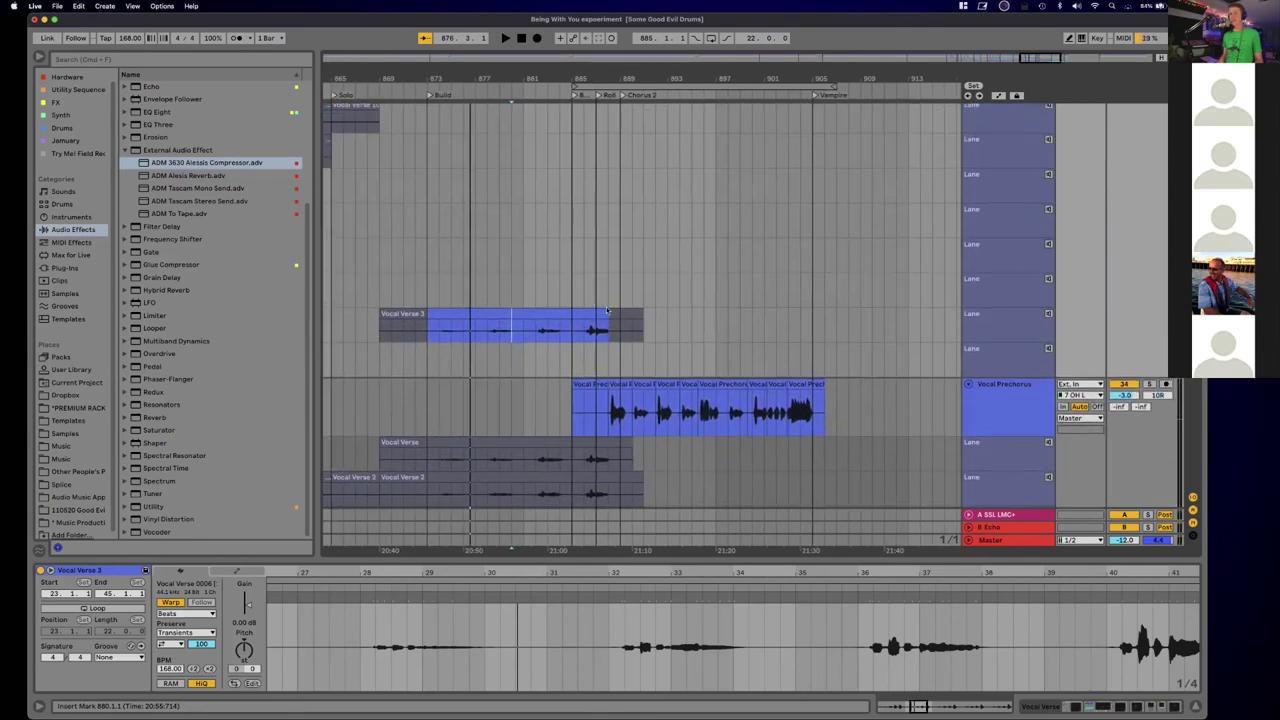
scroll(592, 276, "up", 5)
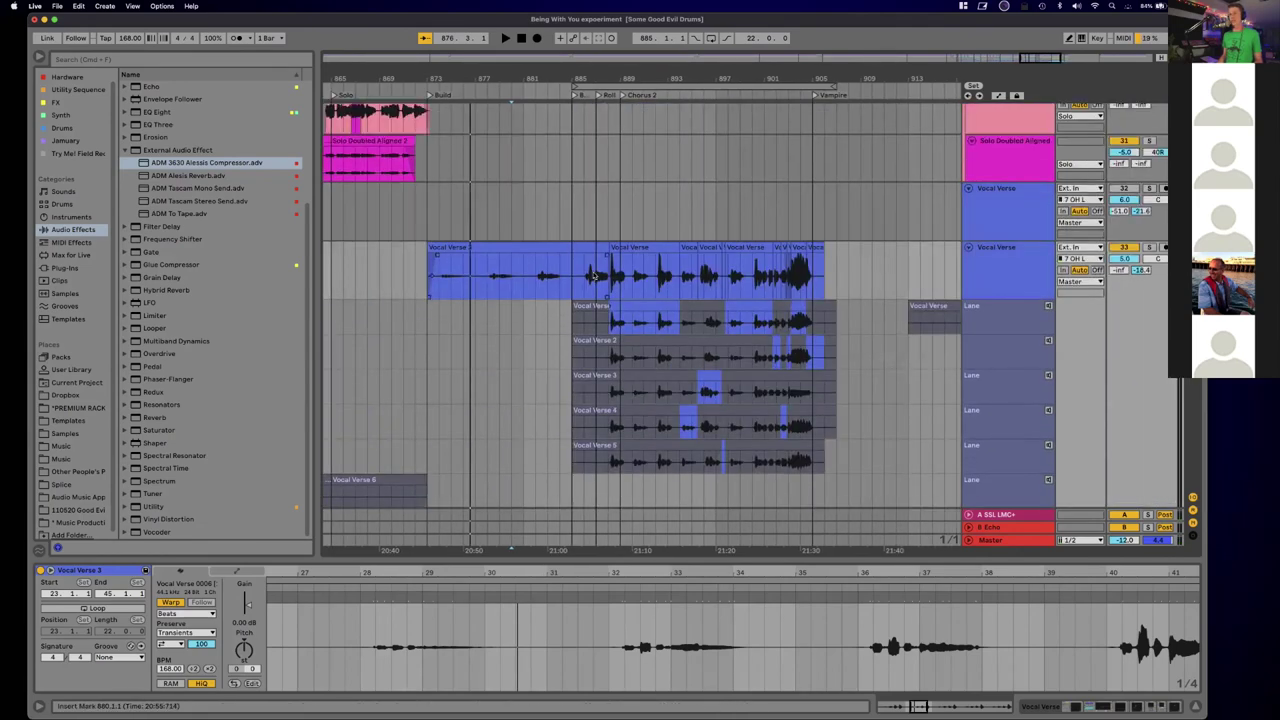
scroll(605, 300, "down", 8)
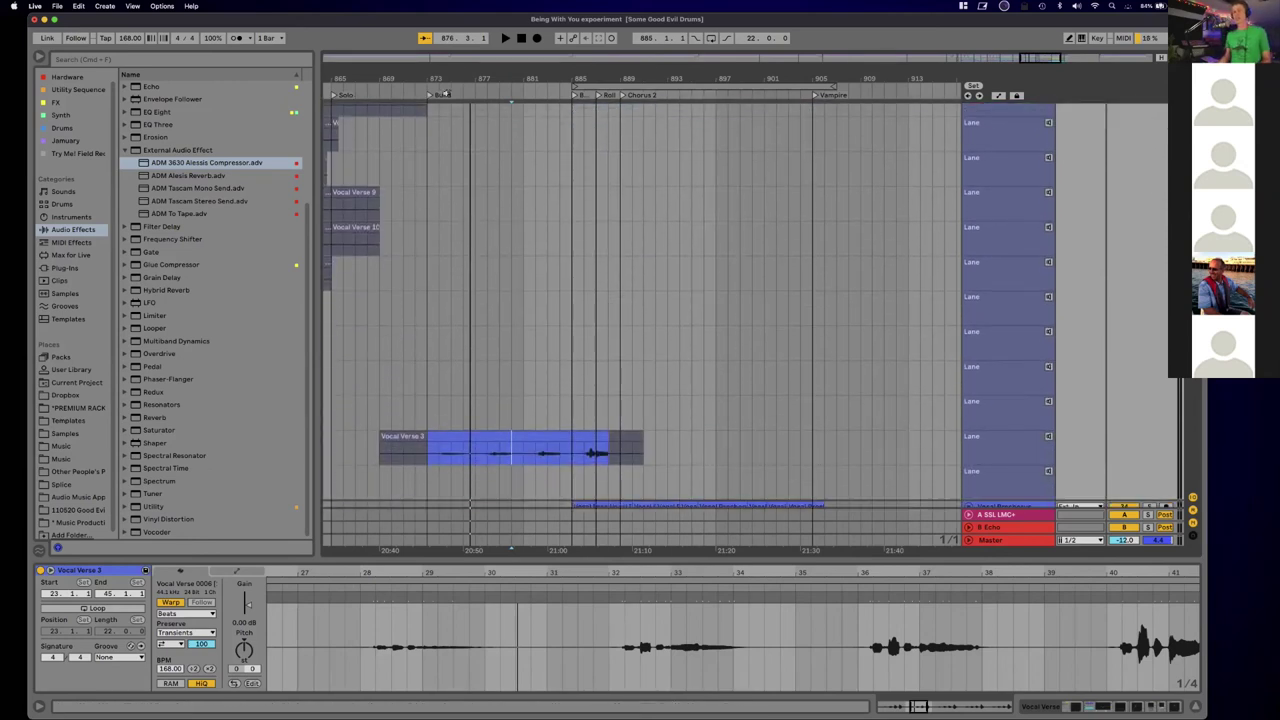
left_click(502, 438)
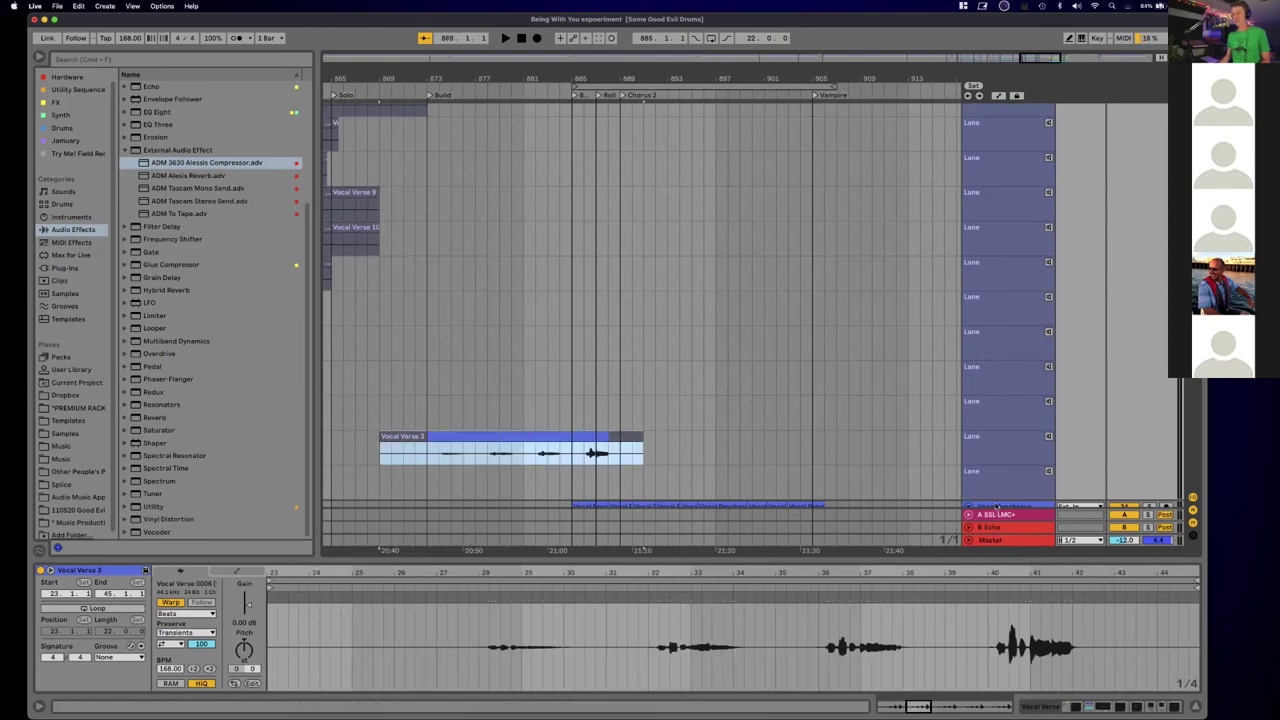
left_click(1041, 707)
key("space")
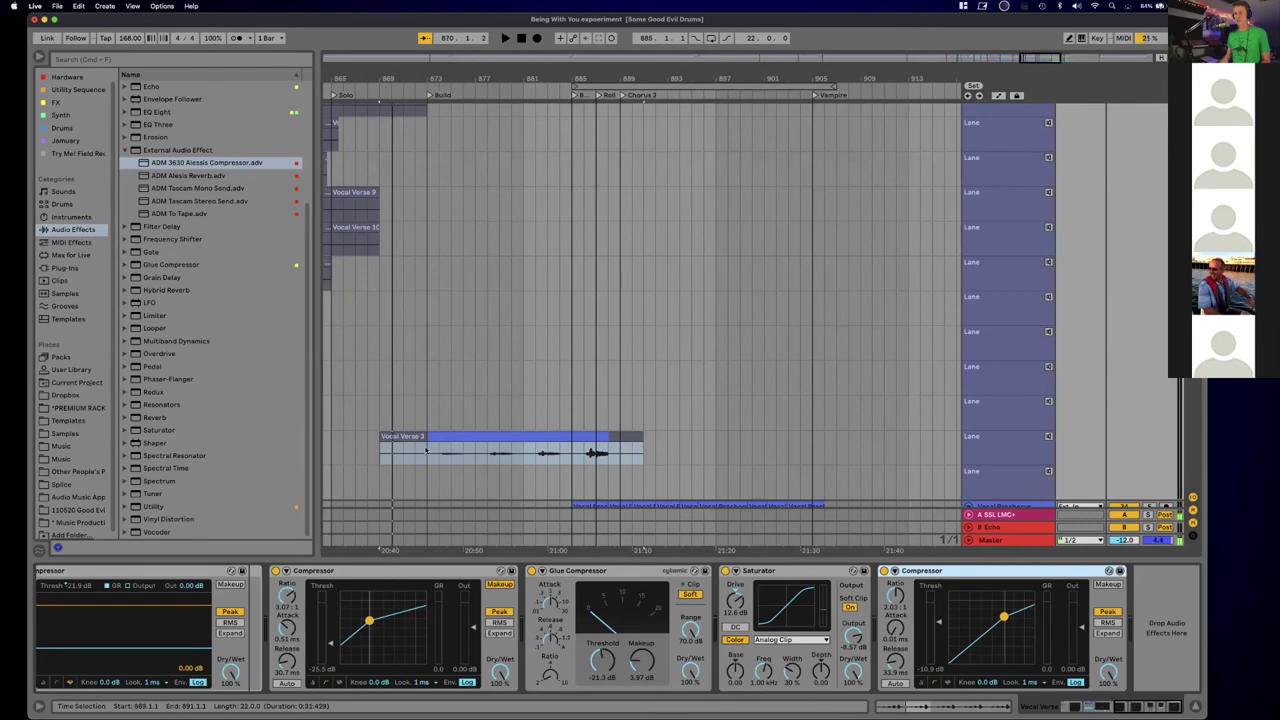
Step: Play the Vocal Verse 3 take from bar 873 while reviewing the Vocal Verse chain from the Compressors back to the De-esser
left_click(427, 451)
key("space")
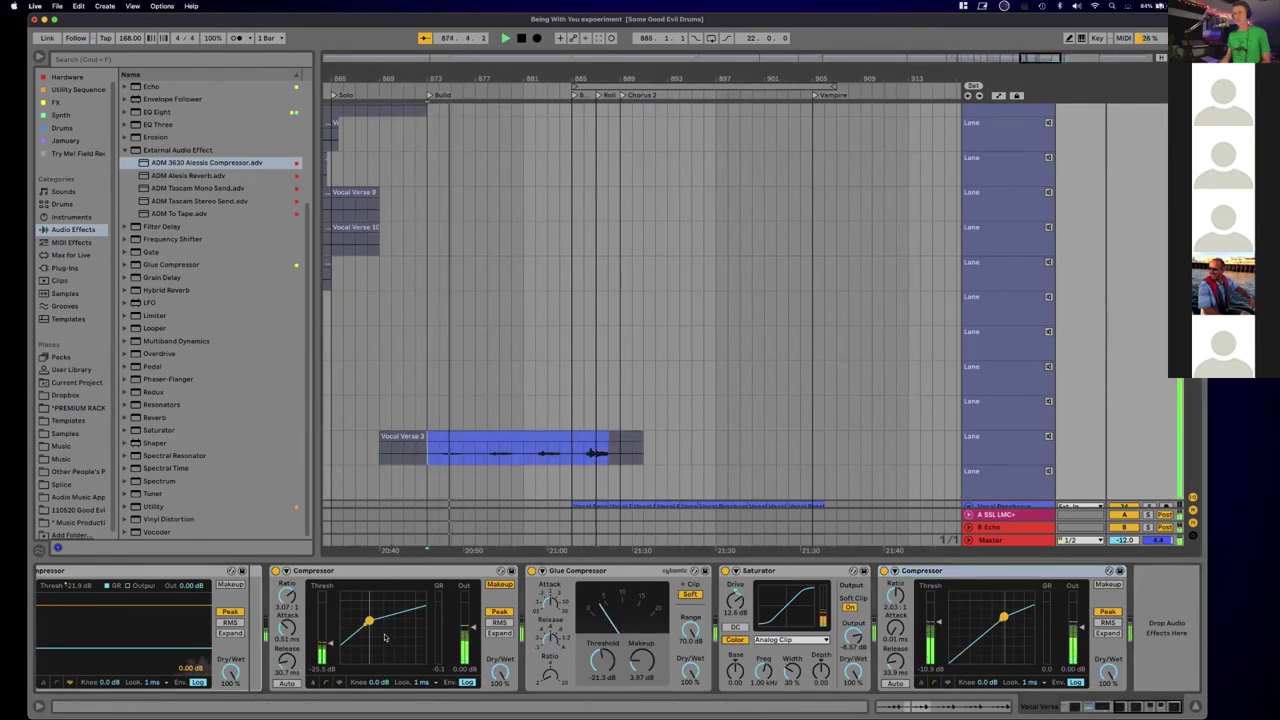
scroll(369, 632, "left", 10)
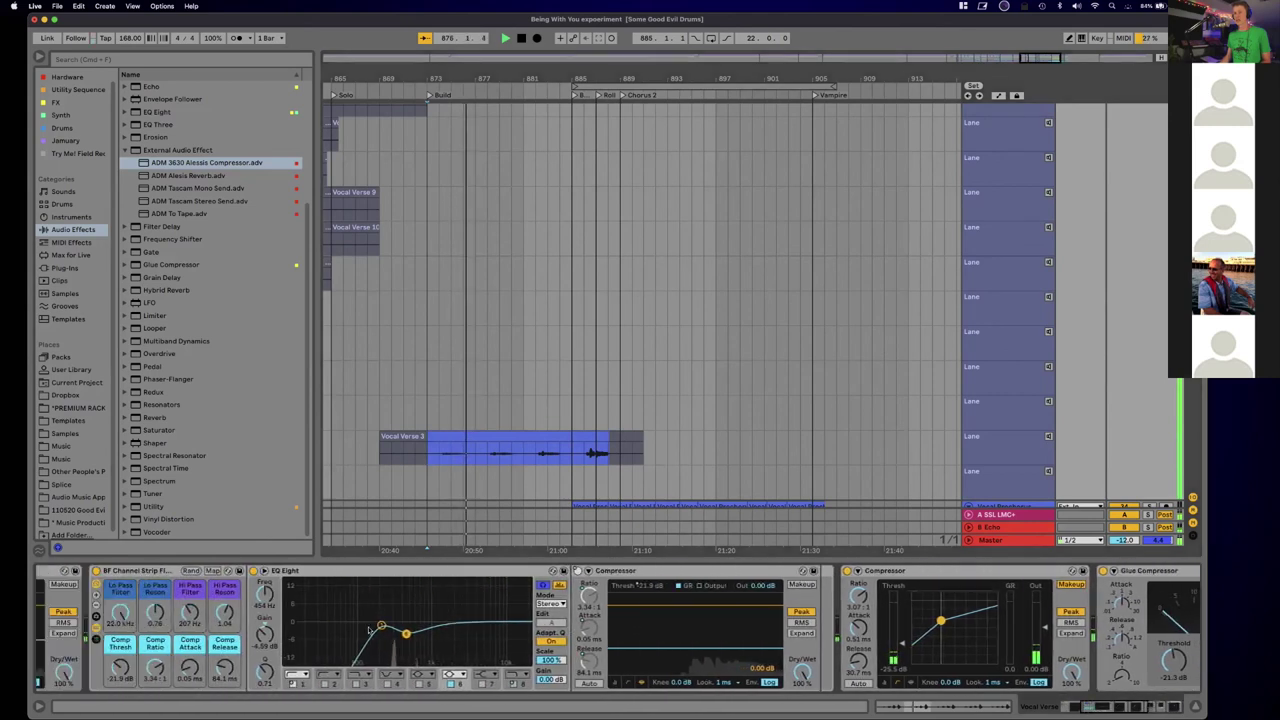
scroll(369, 632, "left", 3)
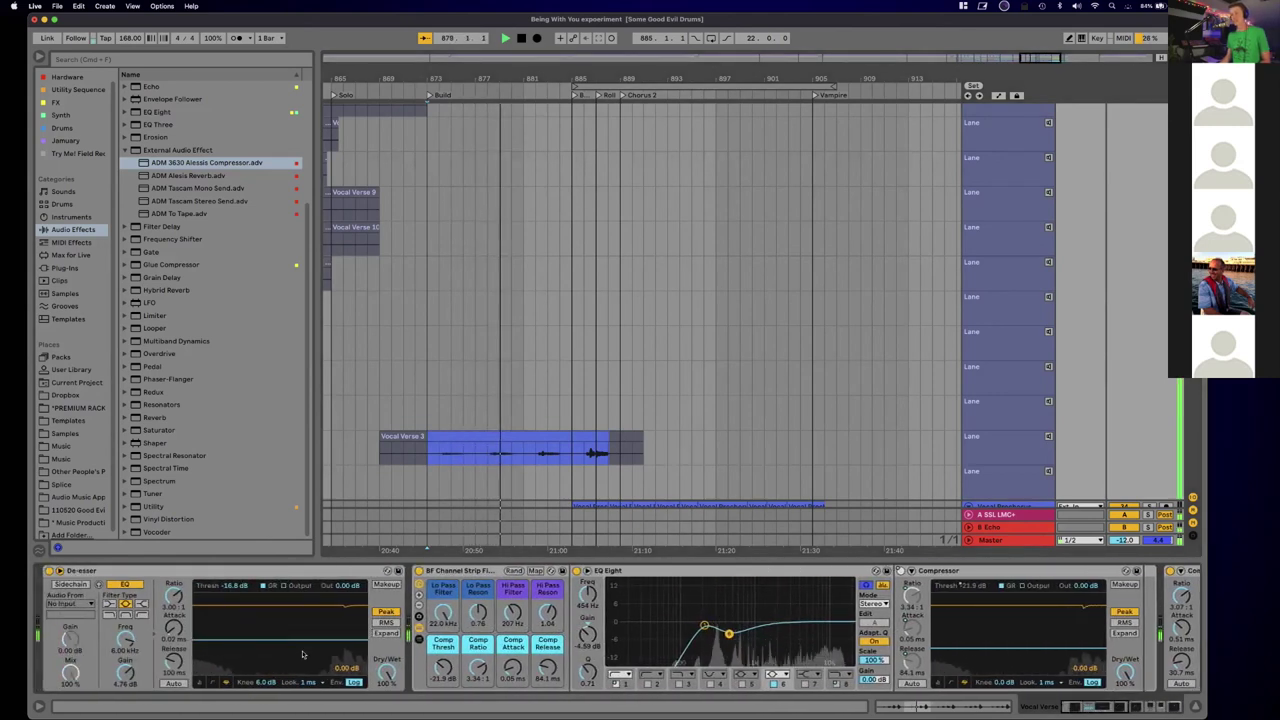
key("space")
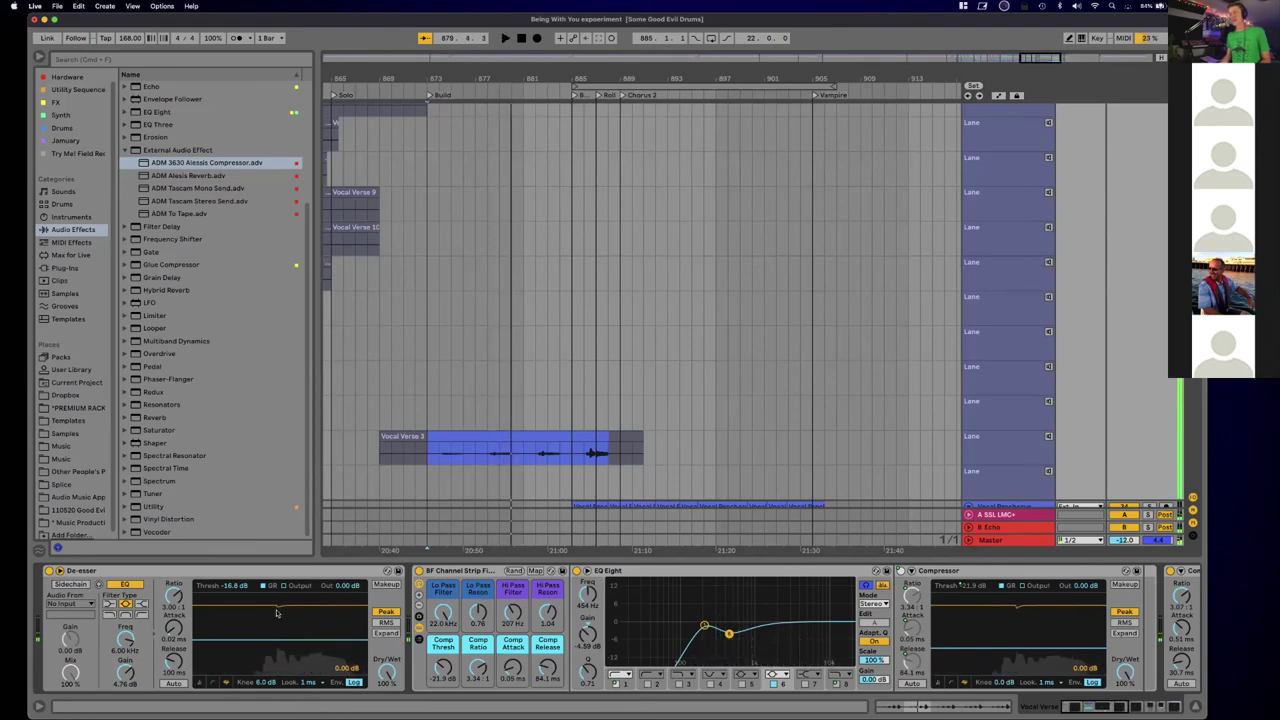
Step: Return to the start of the song's vocals and play the Vocal Verse tracks from the Verse 1 marker
scroll(786, 350, "left", 10)
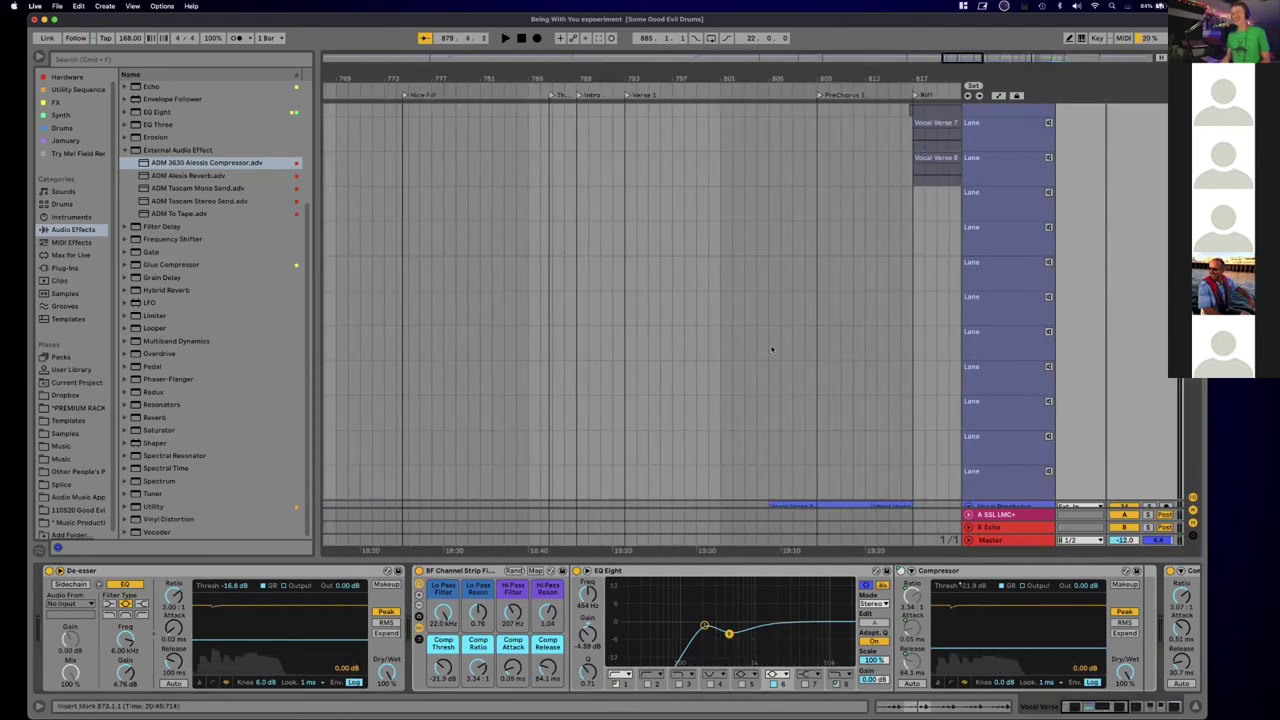
scroll(786, 350, "up", 5)
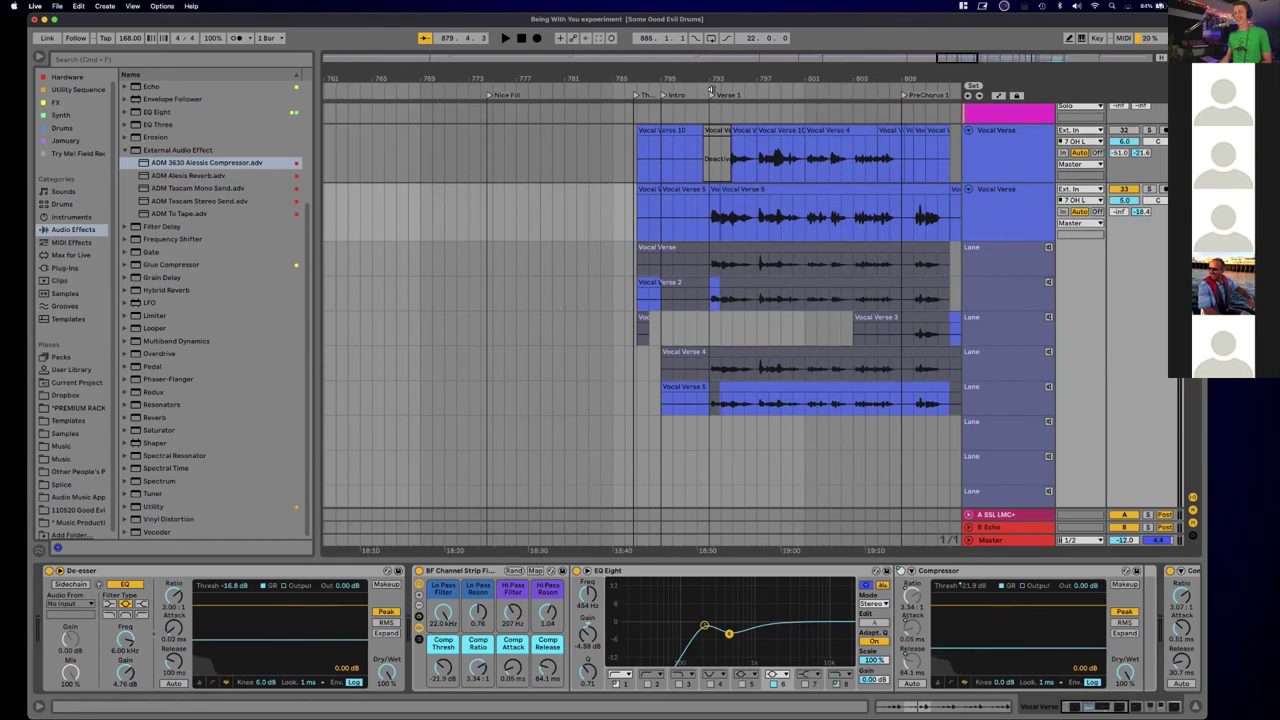
left_click(706, 88)
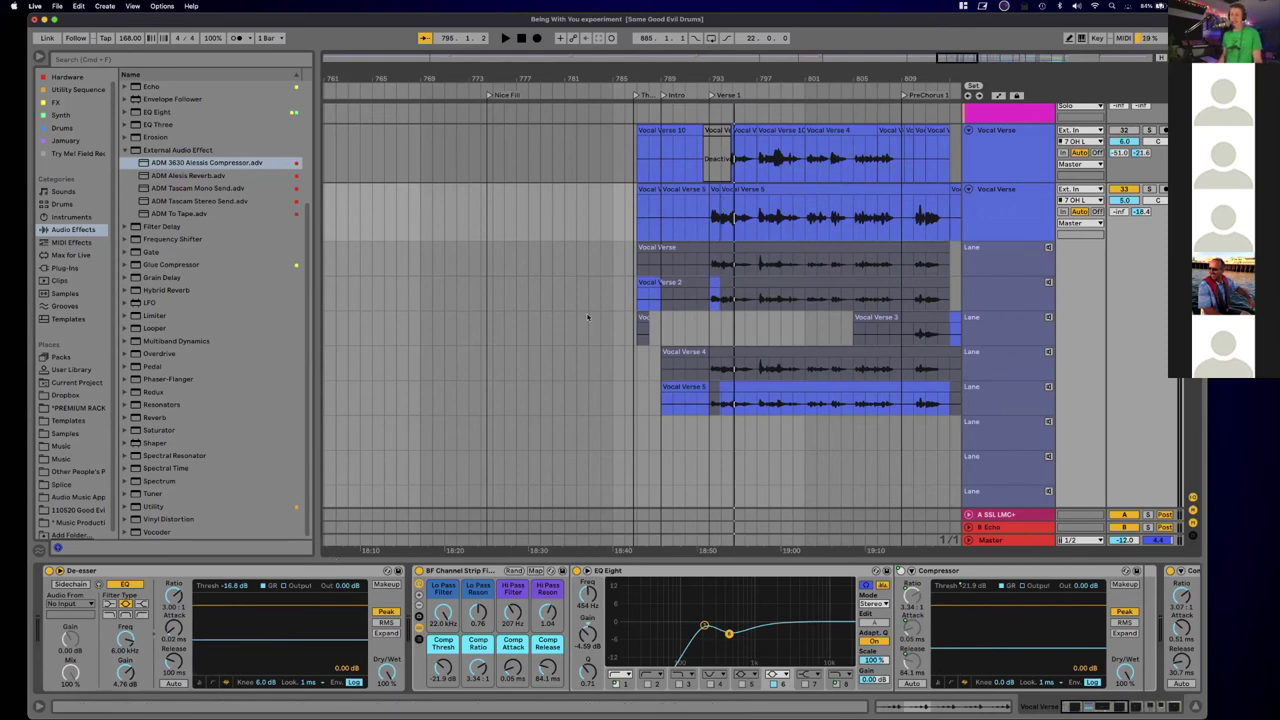
Step: Select the Vocal Verse 5 clip in Verse 1, then survey the Vocal Verse takes through Chorus 2 and back to Verse 1
scroll(917, 120, "right", 10)
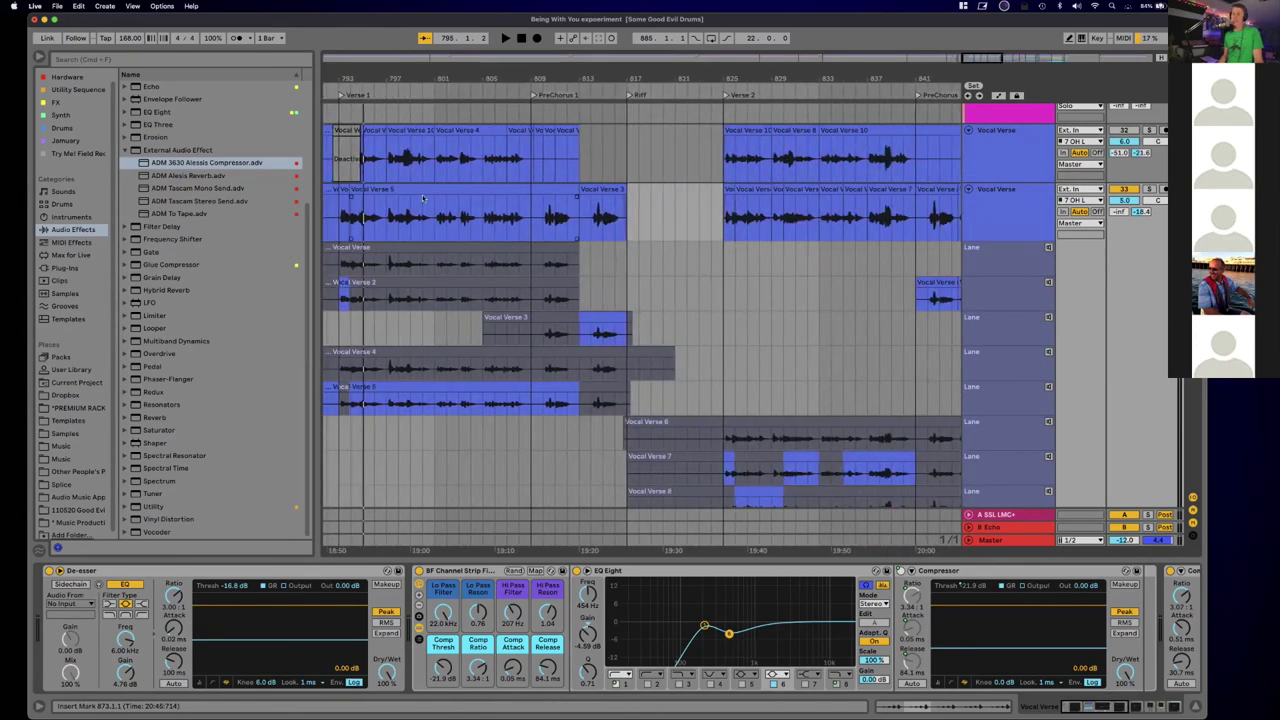
left_click(421, 196)
scroll(737, 266, "right", 15)
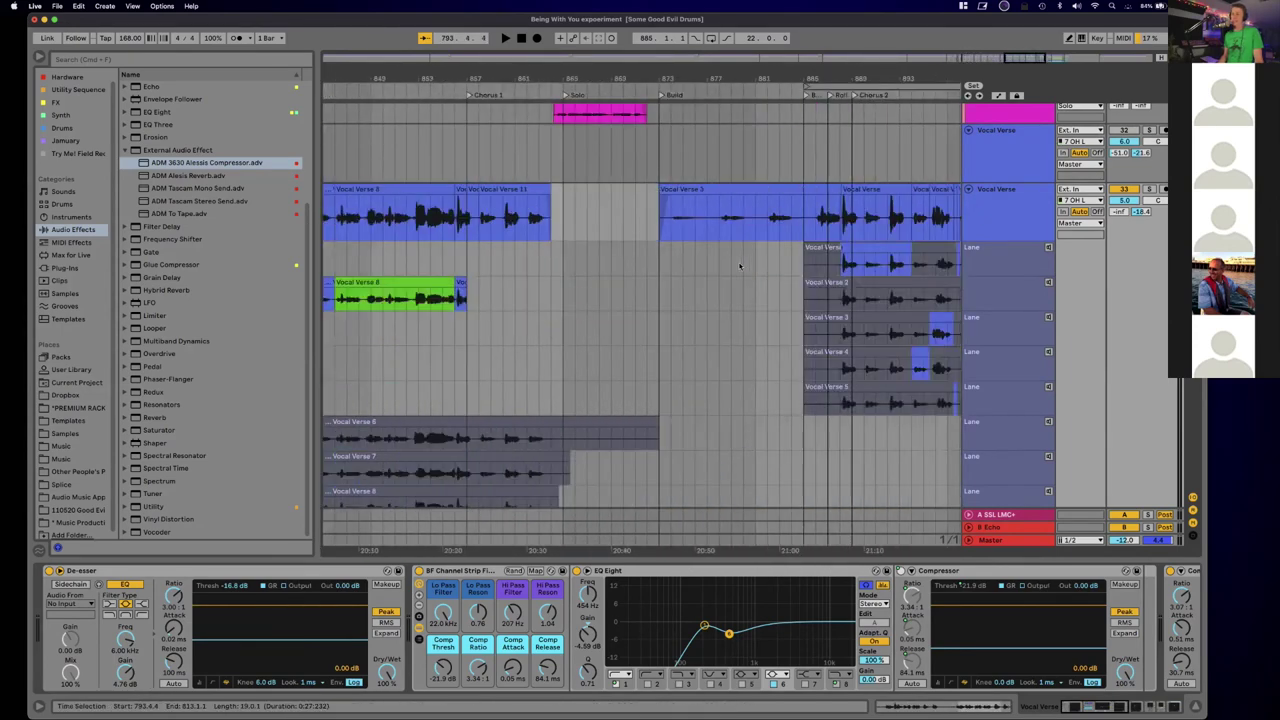
scroll(740, 266, "right", 5)
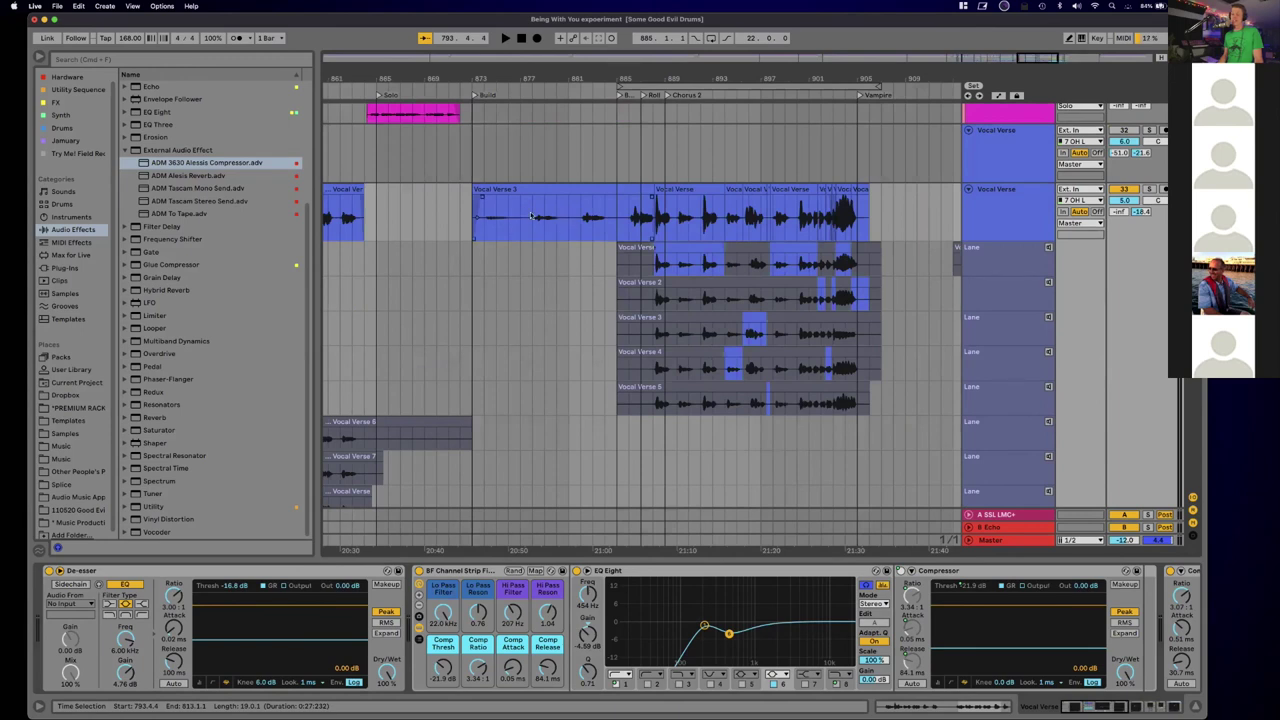
scroll(533, 216, "left", 4)
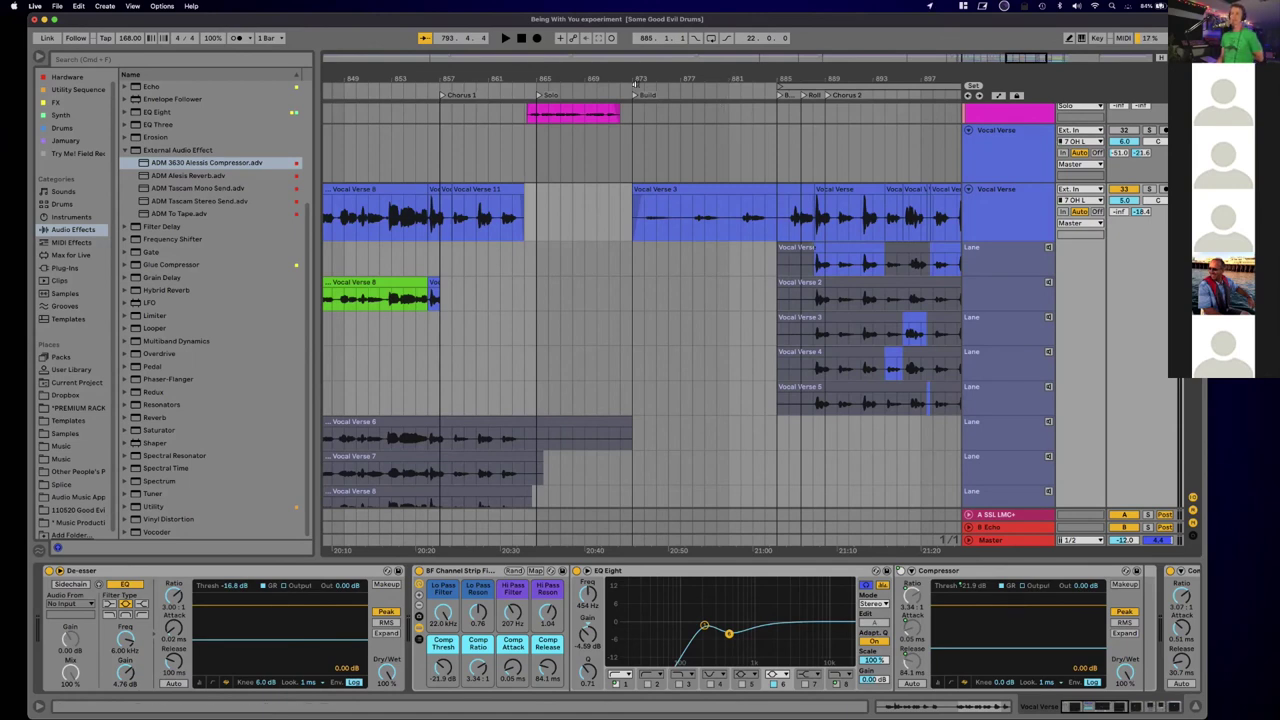
scroll(660, 93, "left", 5)
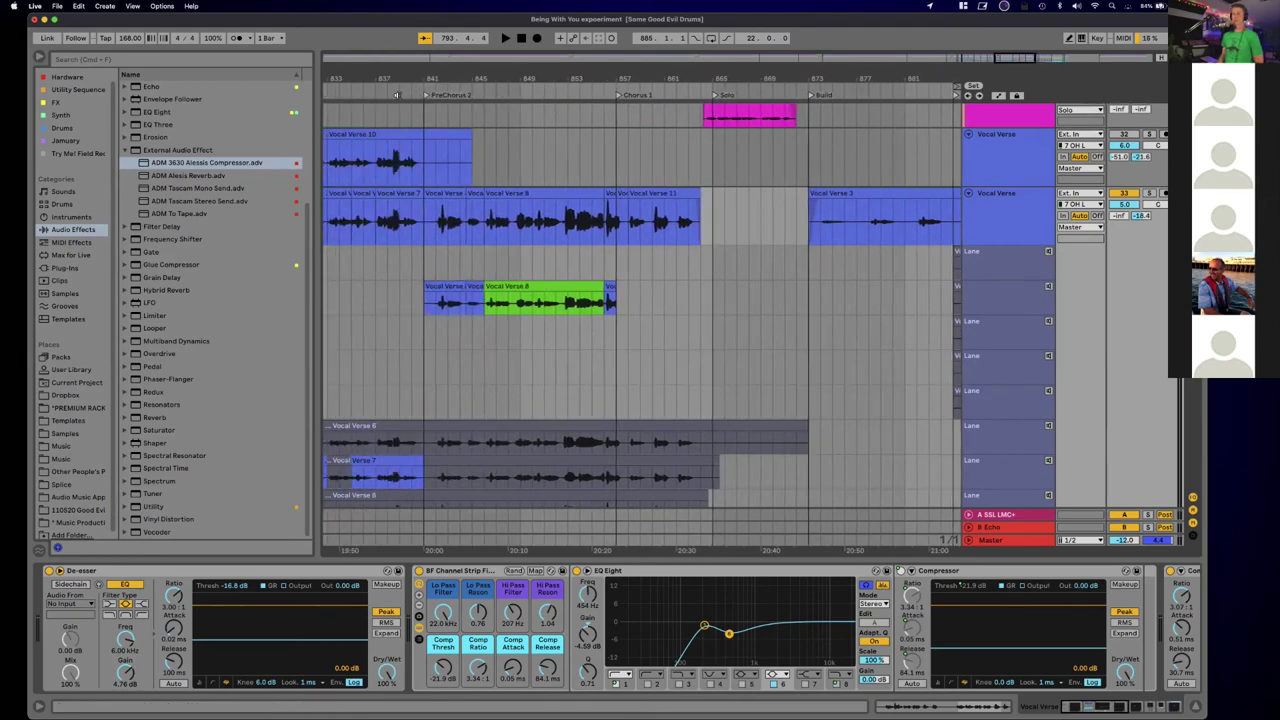
scroll(396, 94, "left", 10)
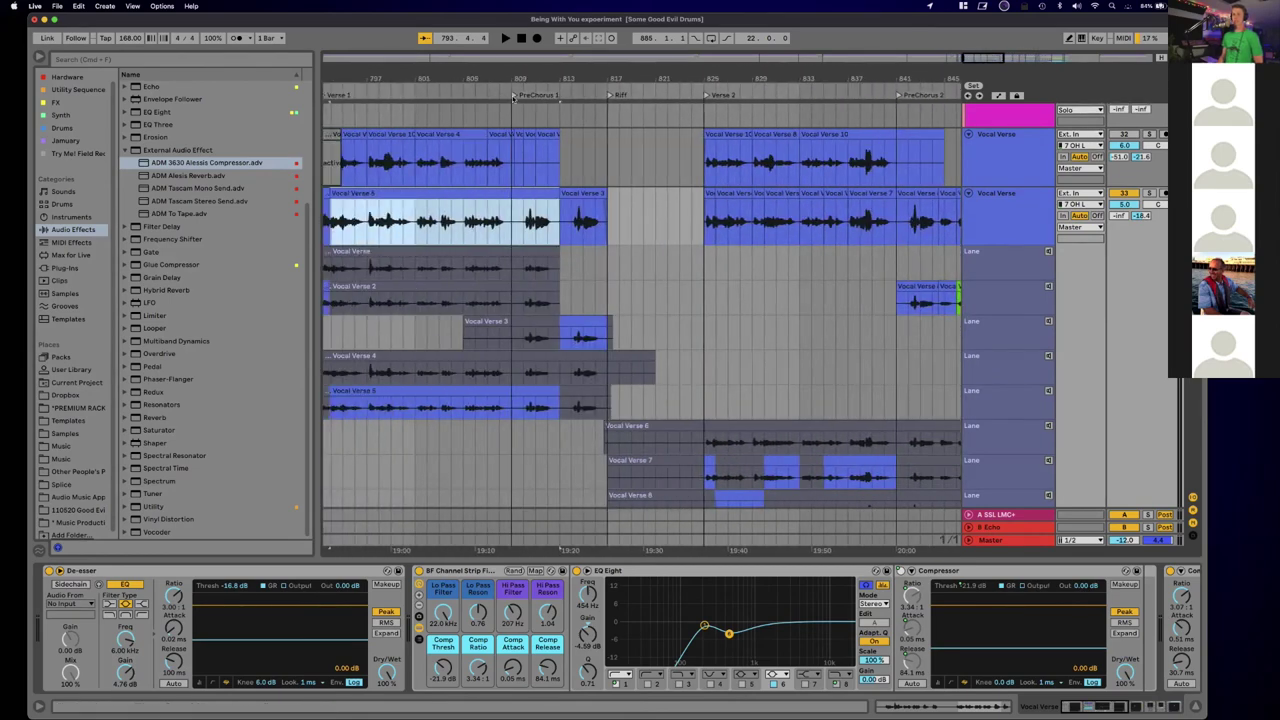
Step: Play the song from the PreChorus 1 marker and bring the Vocal Prechorus track's takes into view
left_click(511, 112)
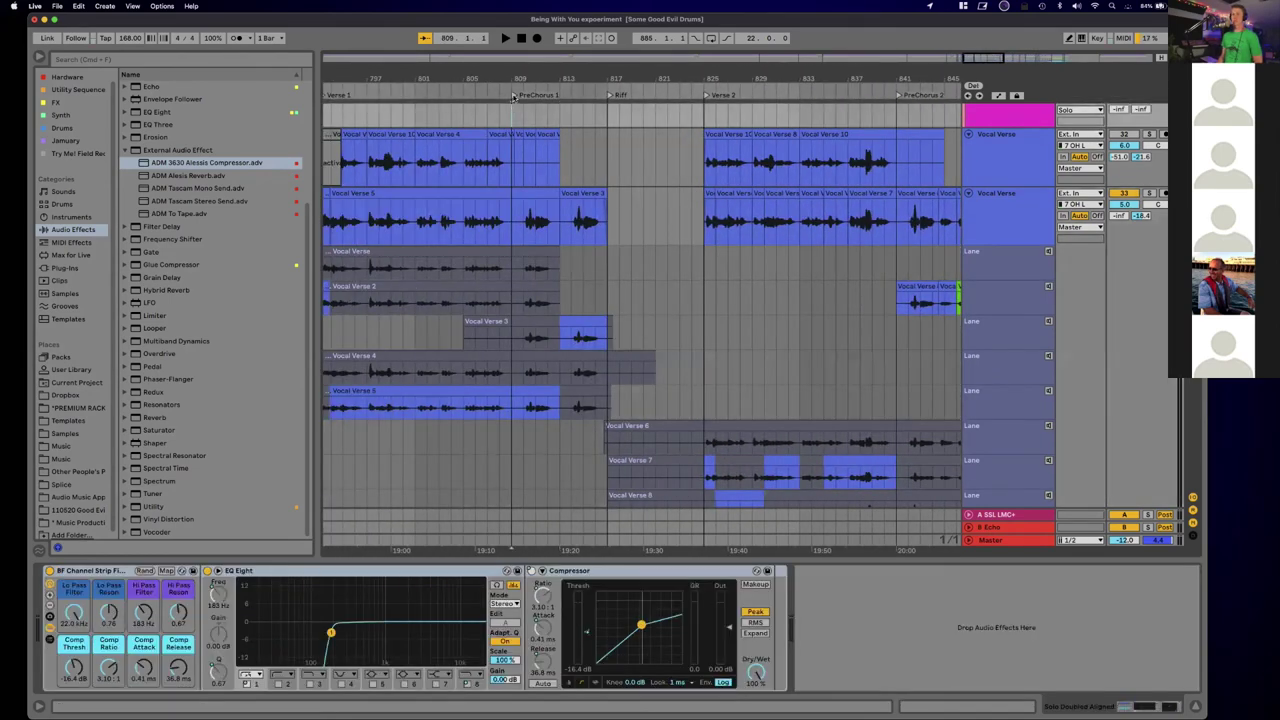
key("space")
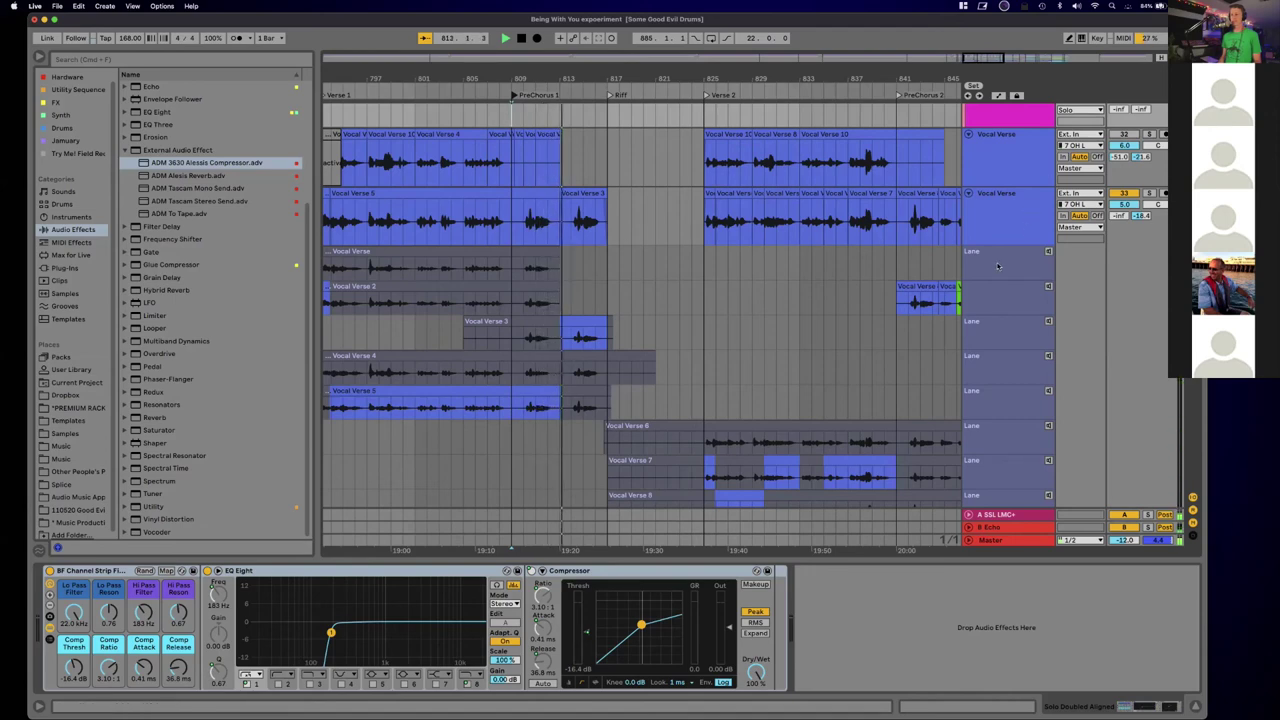
scroll(1024, 220, "down", 10)
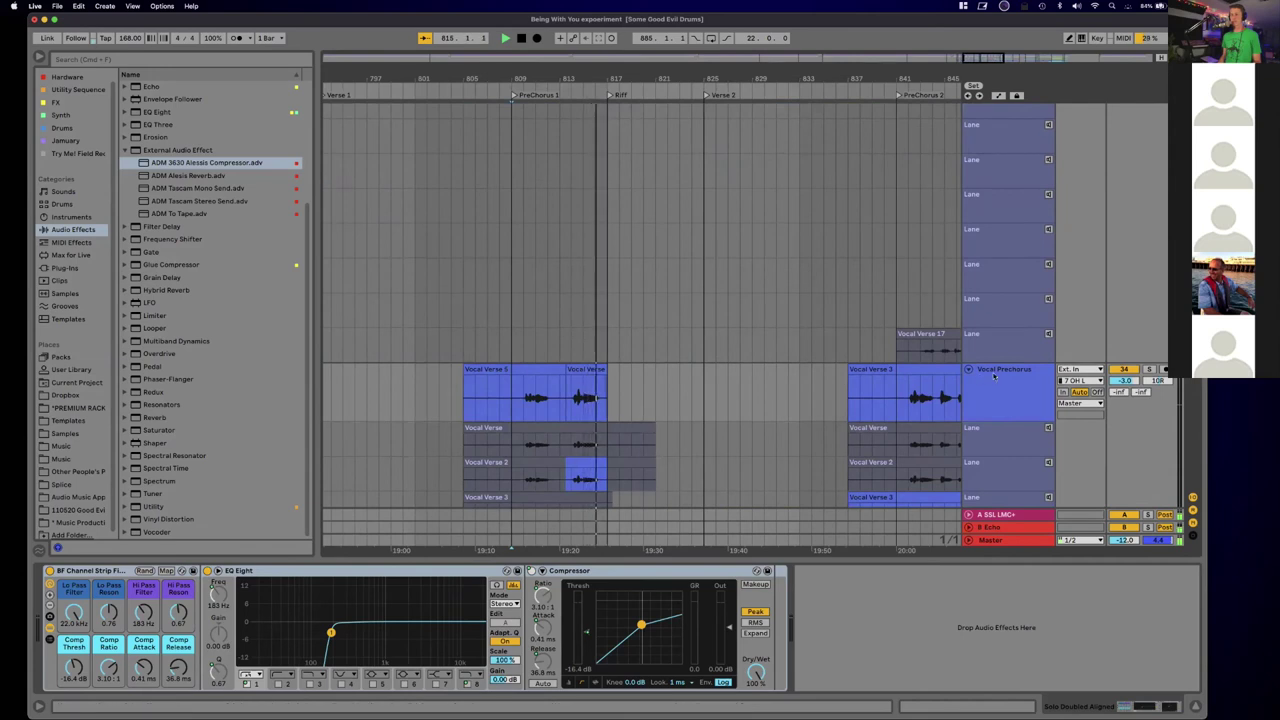
key("space")
Step: Play the Vocal Verse takes from the Verse 1 marker, fold the upper Vocal Verse track and return to Verse 1
left_click_drag(511, 78, 512, 150)
scroll(687, 180, "left", 10)
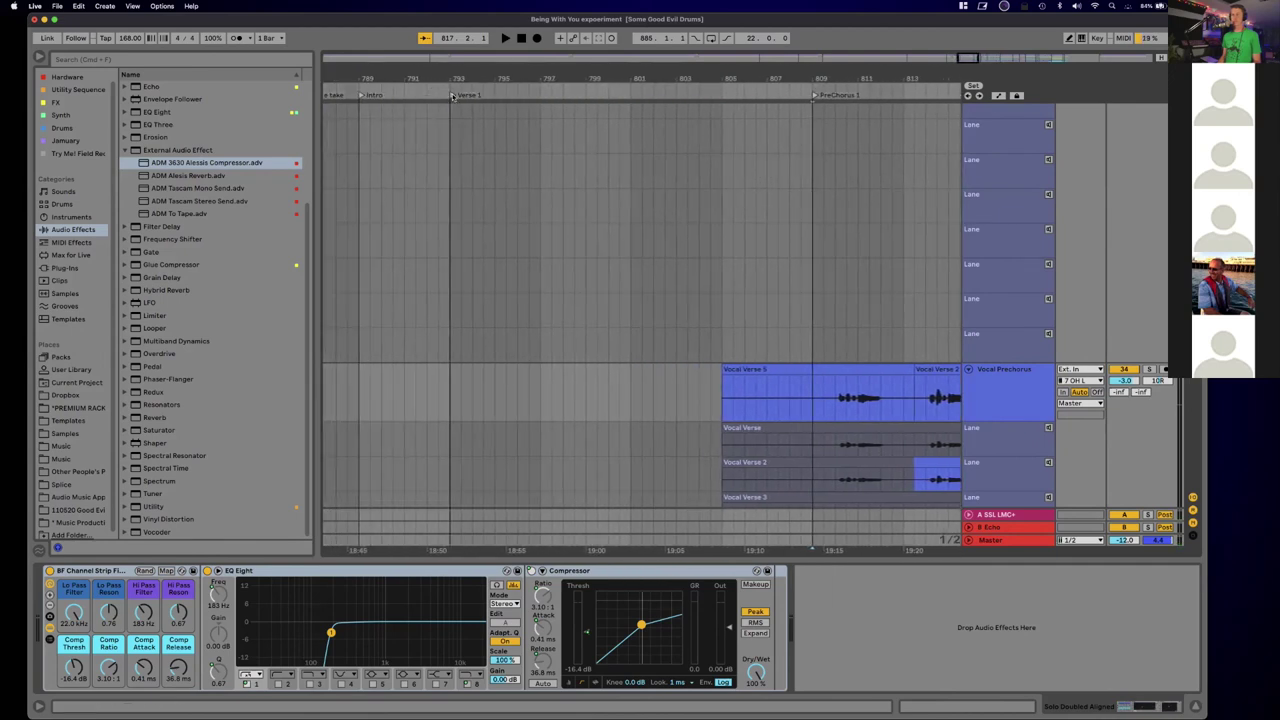
key("space")
scroll(512, 170, "down", 8)
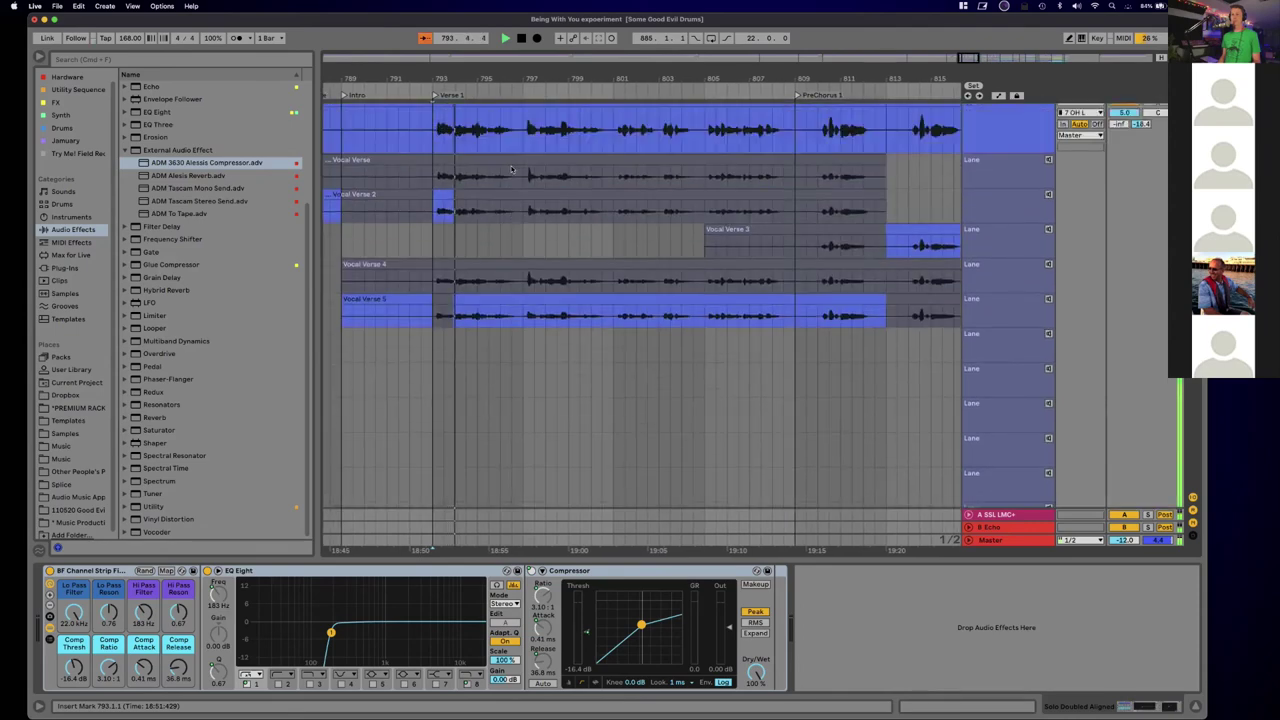
scroll(511, 170, "up", 3)
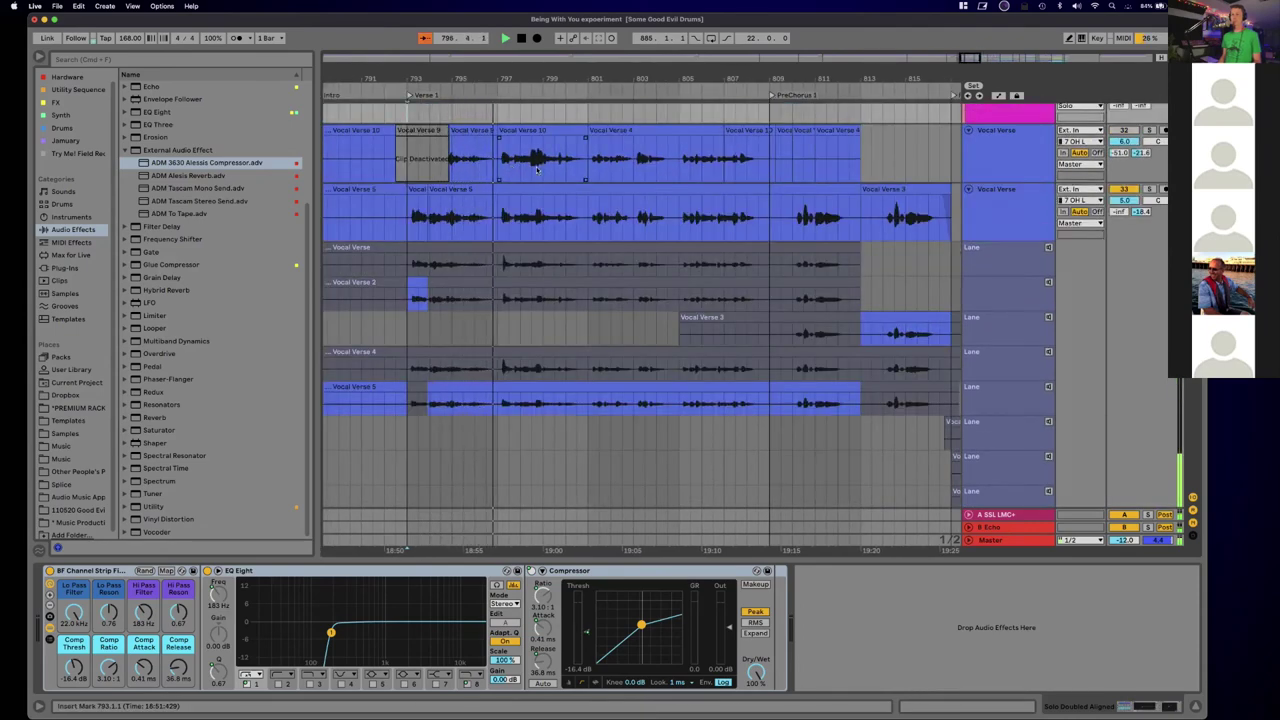
left_click(969, 131)
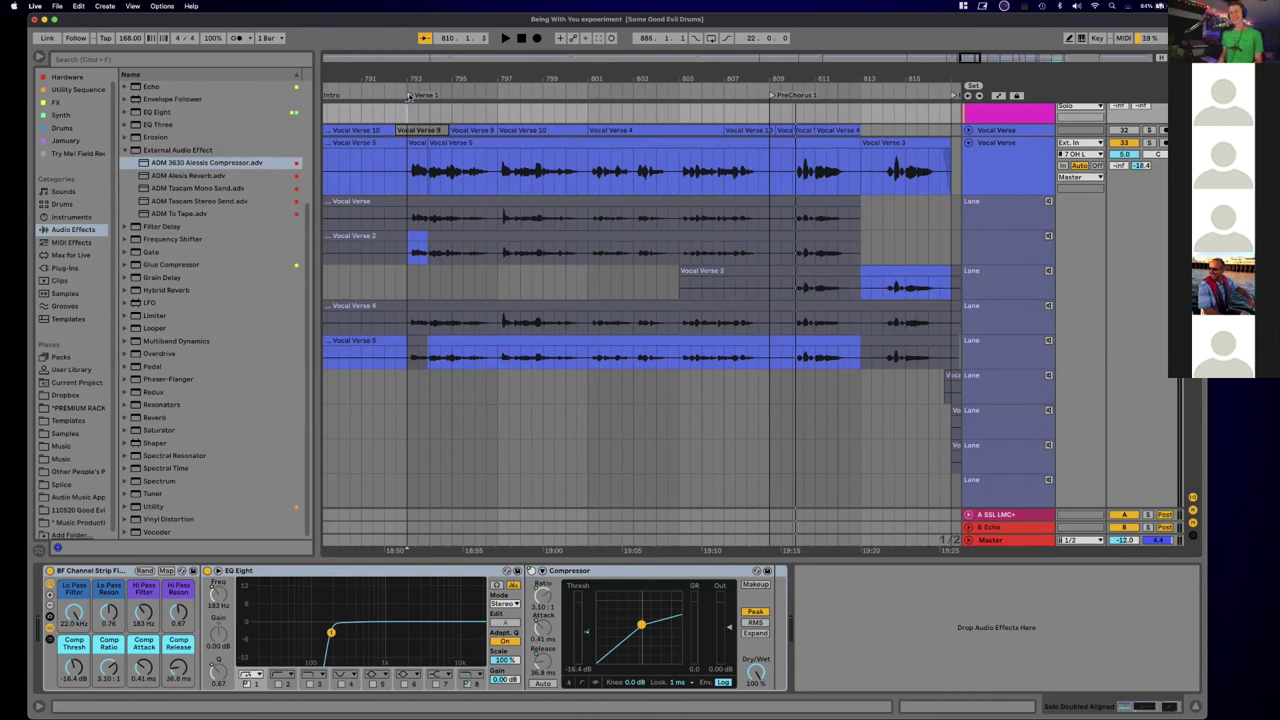
left_click(408, 96)
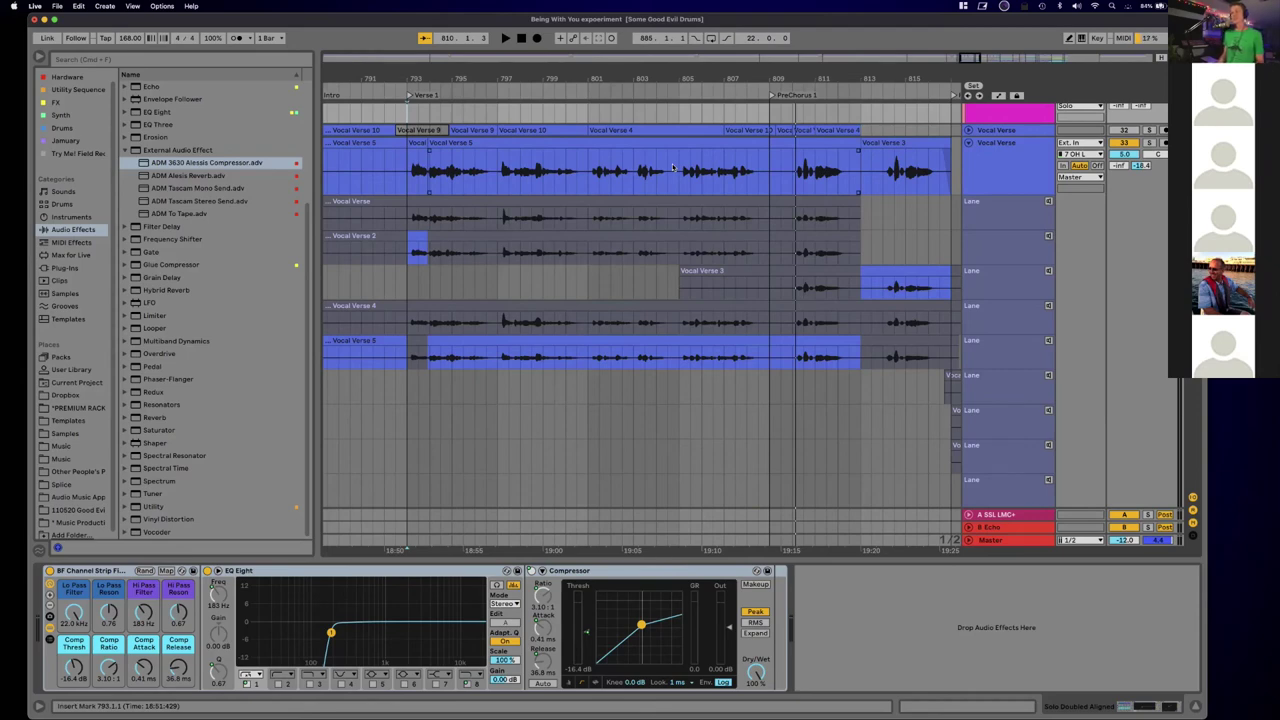
Step: Examine the guitar, bass and drum tracks above the vocals around Verse 1, ending at the Vocal Verse takes
scroll(690, 196, "up", 10)
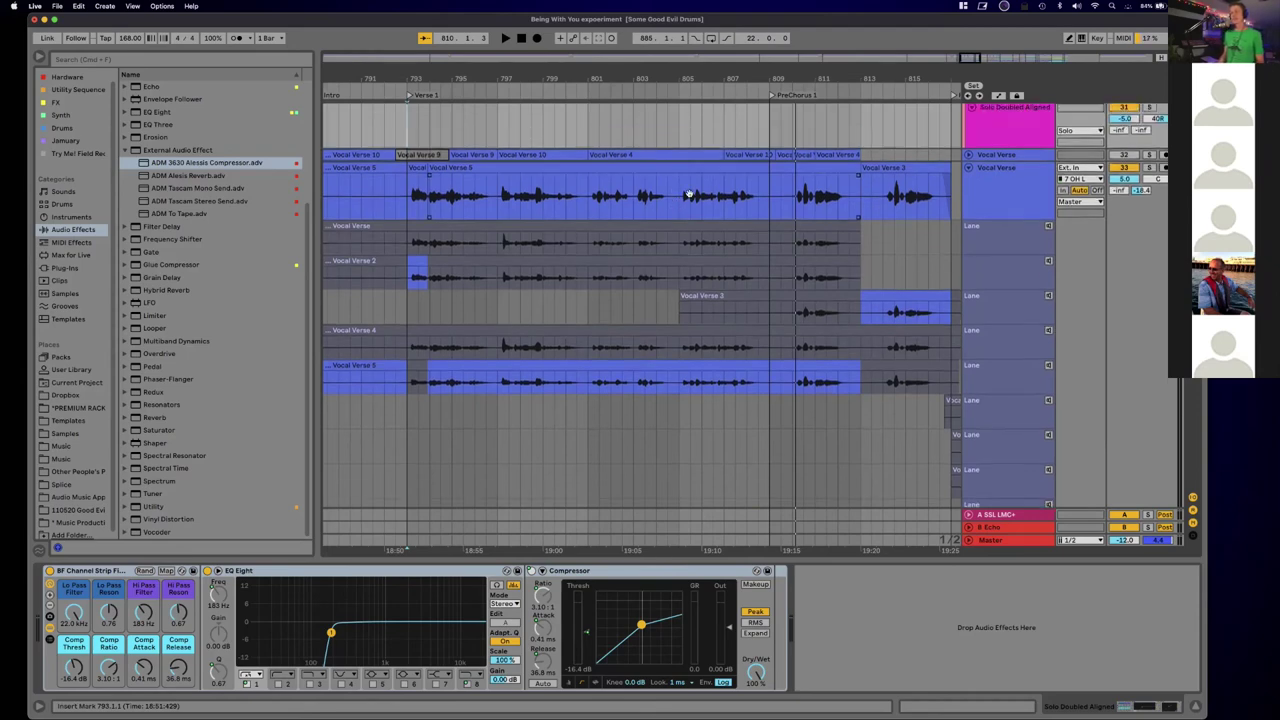
scroll(690, 194, "up", 8)
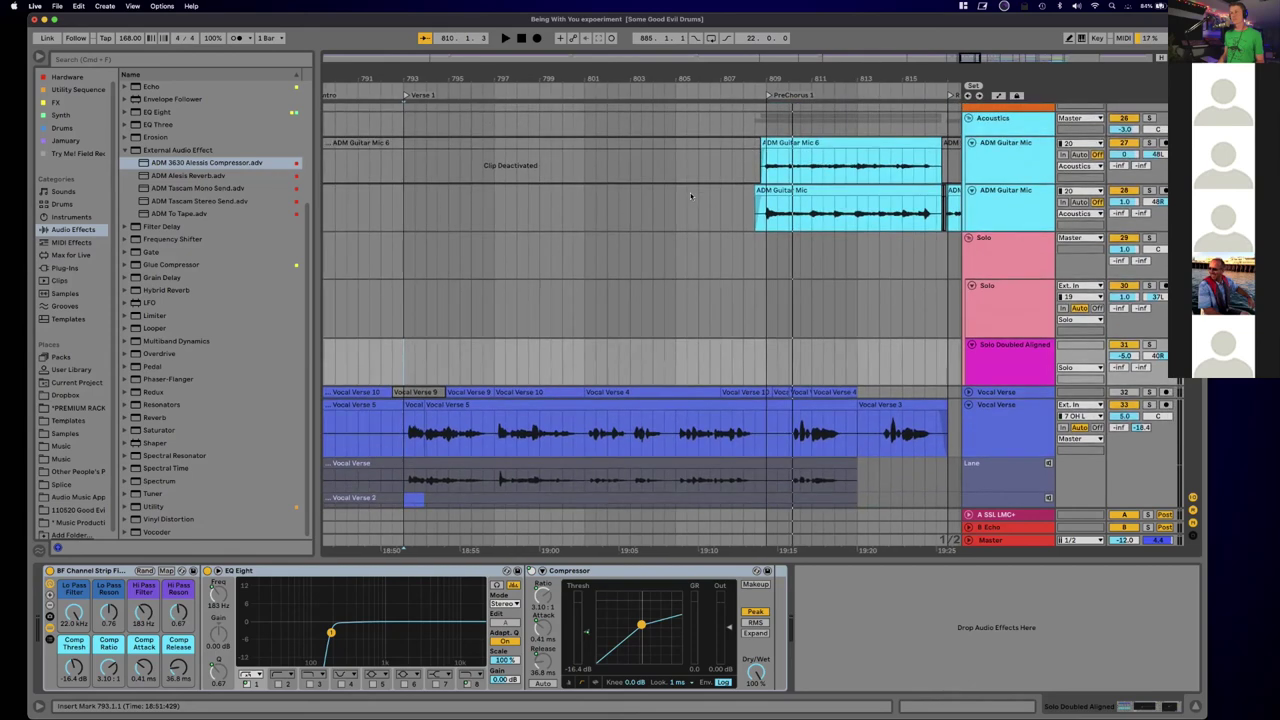
scroll(690, 196, "up", 10)
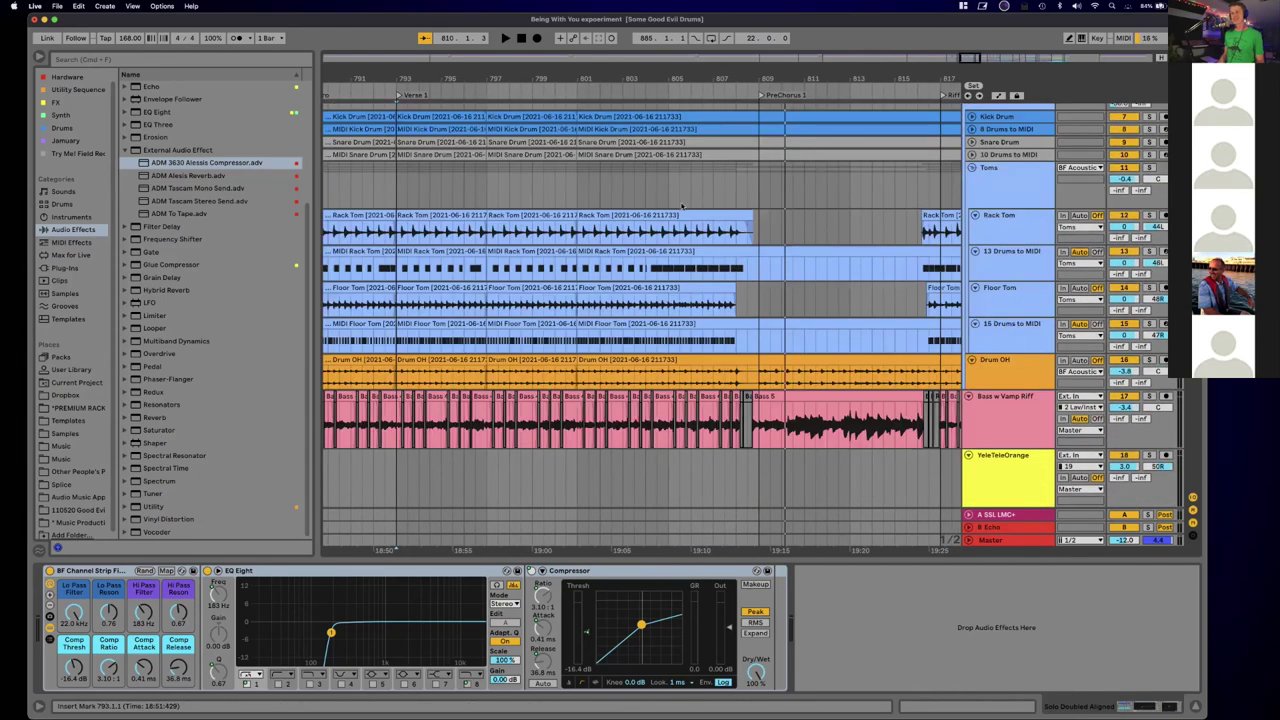
scroll(700, 190, "down", 15)
scroll(710, 185, "up", 10)
scroll(636, 183, "down", 2)
scroll(634, 183, "left", 1)
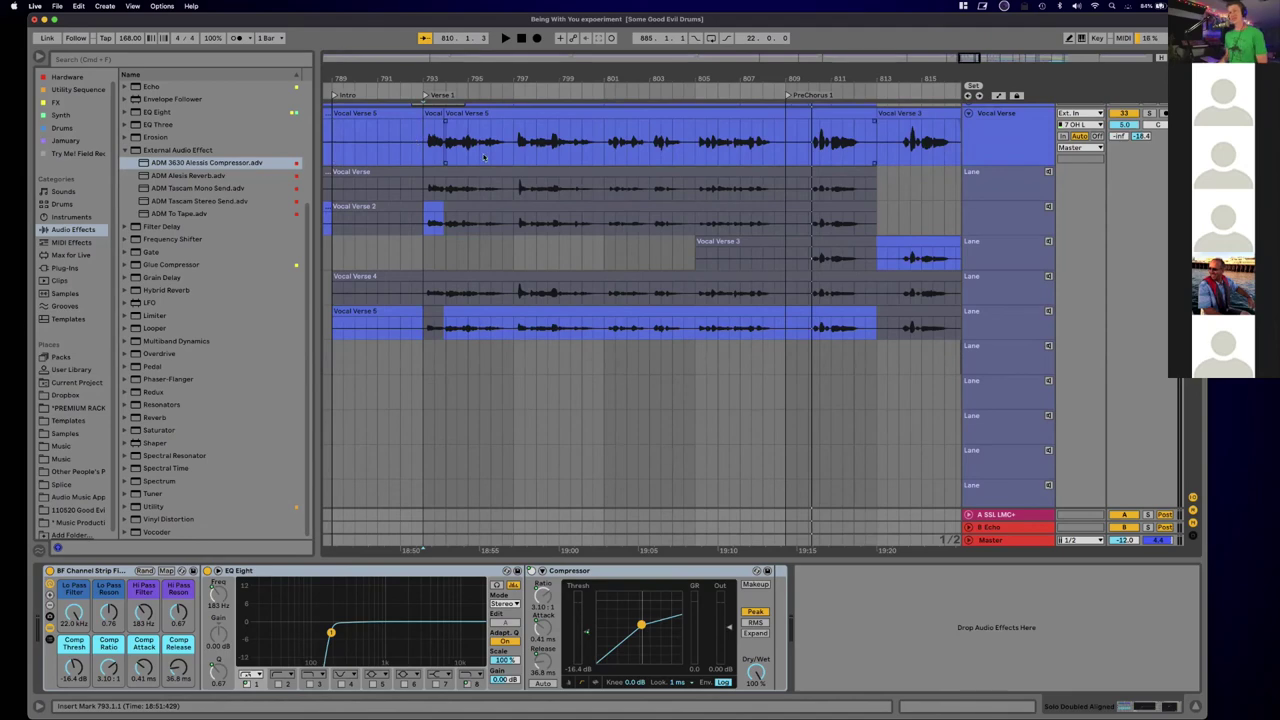
Step: Solo the Bass w Vamp Riff track and play its cut-up clips from the Verse 1 marker at bar 793
scroll(484, 157, "up", 15)
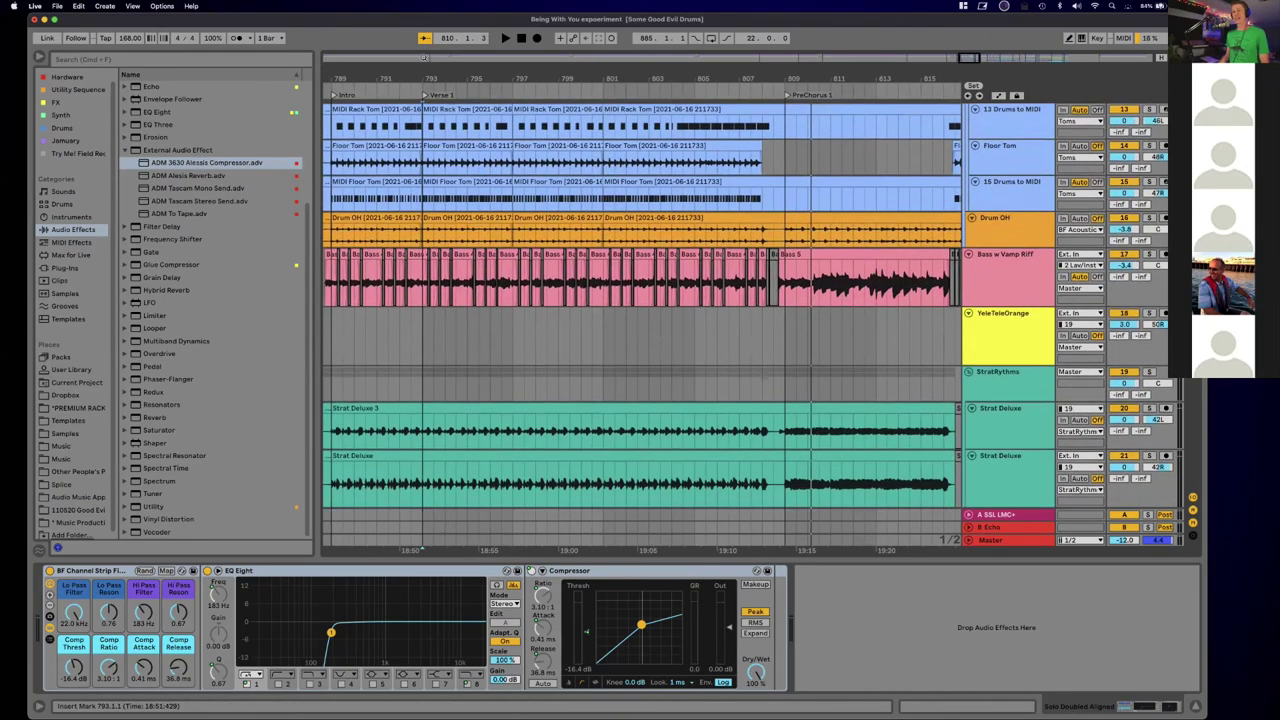
left_click_drag(439, 77, 442, 252)
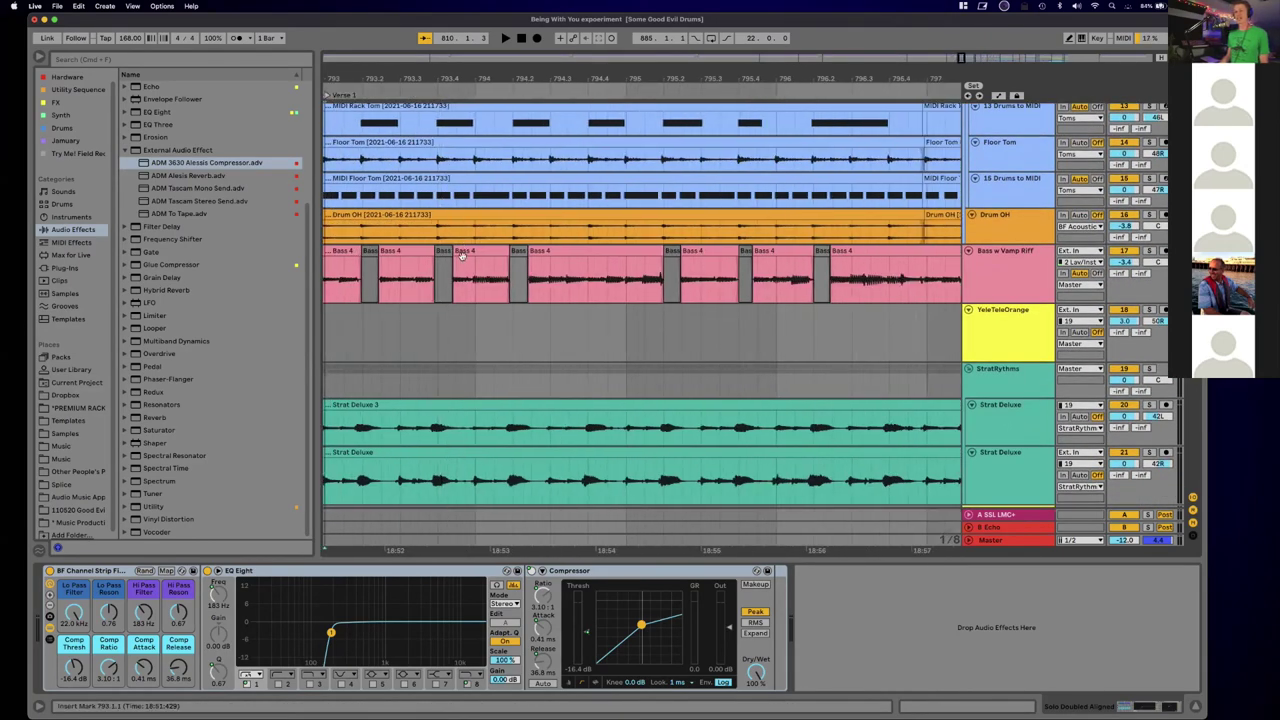
scroll(508, 281, "left", 5)
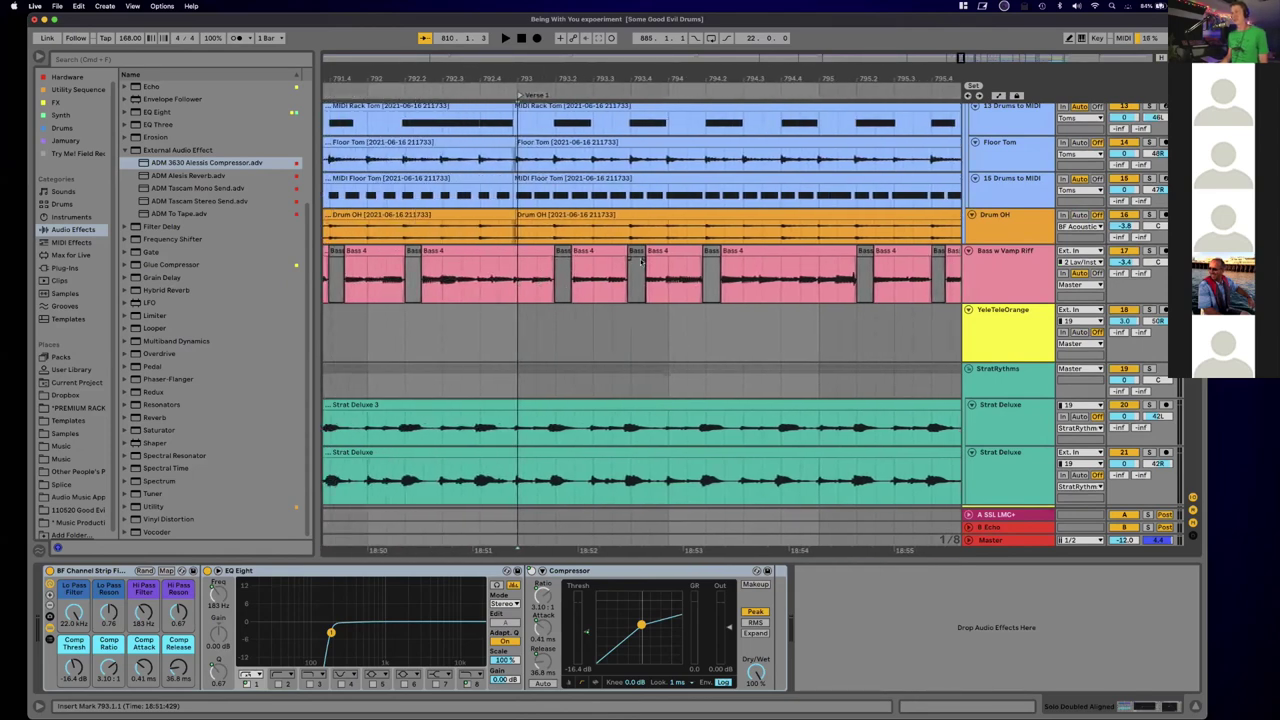
scroll(488, 318, "right", 1)
left_click(962, 260)
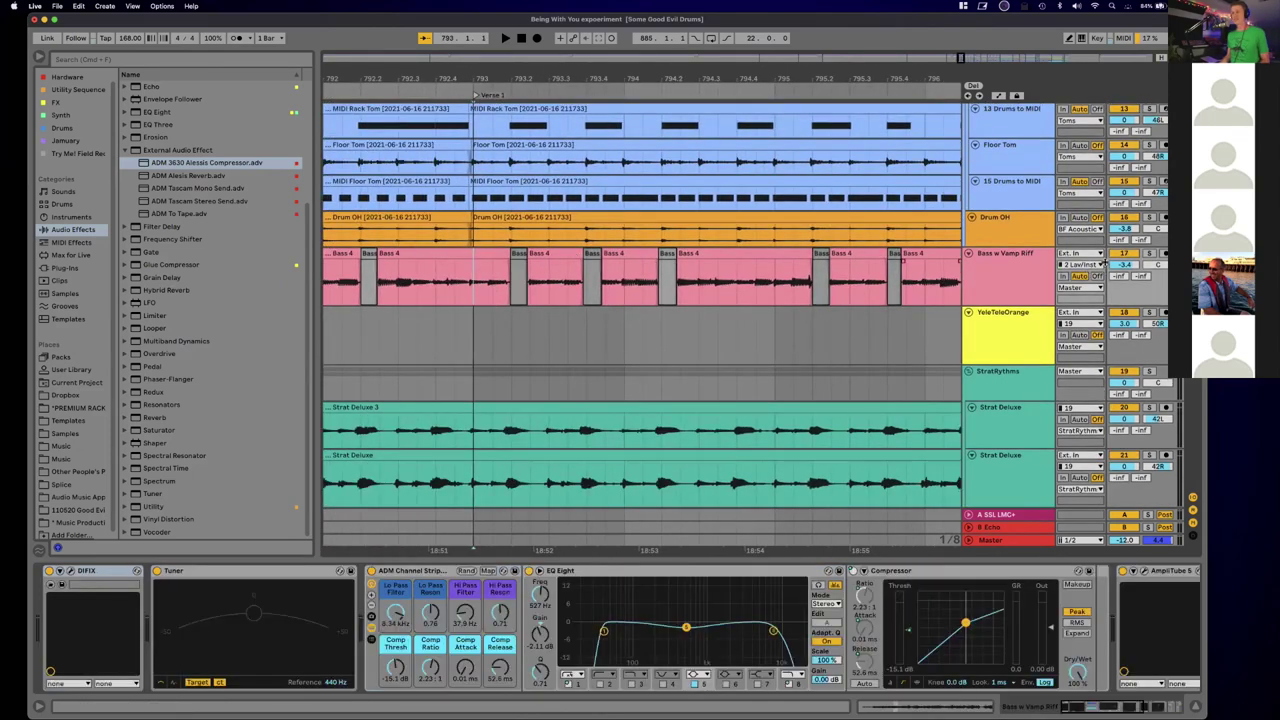
left_click(1150, 254)
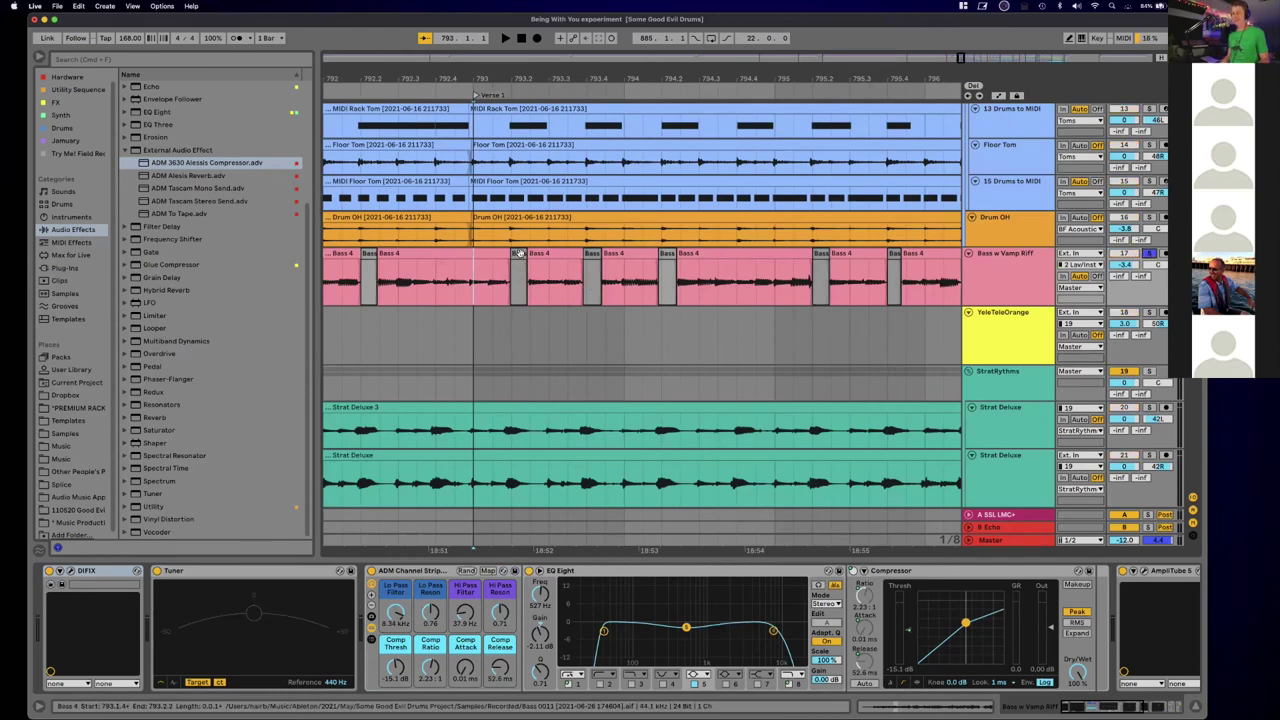
scroll(643, 323, "right", 3)
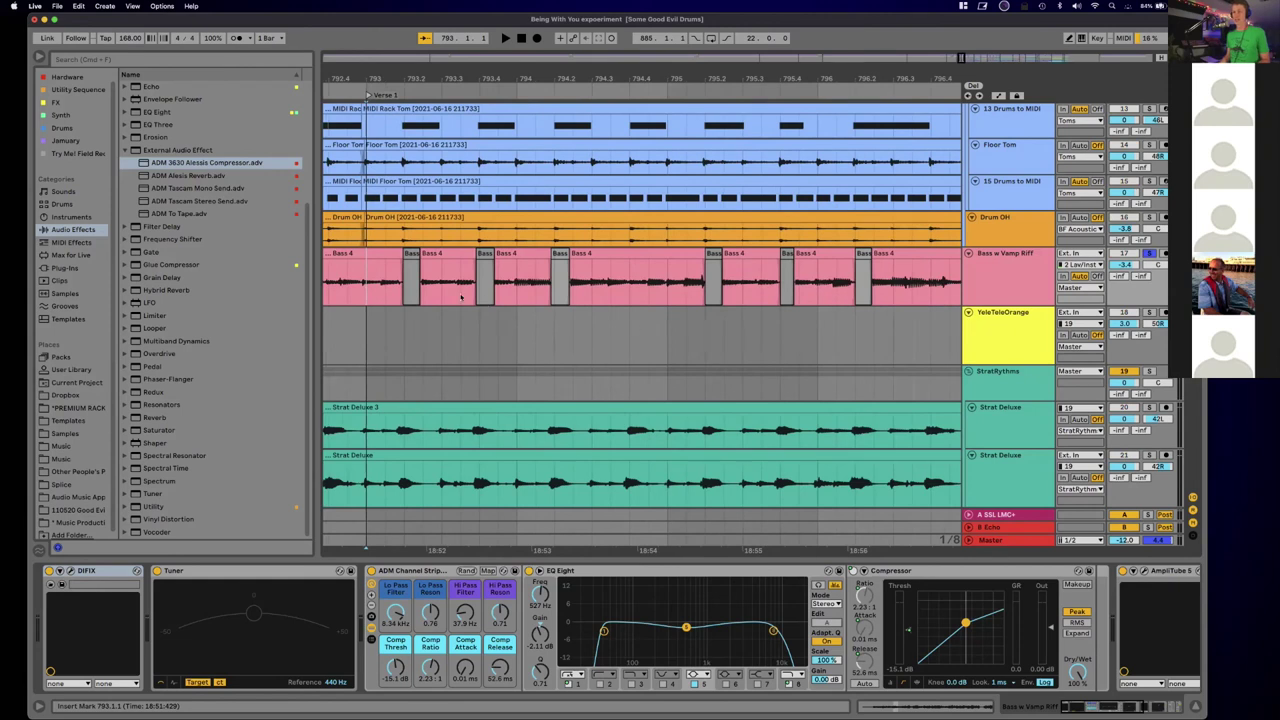
key("space")
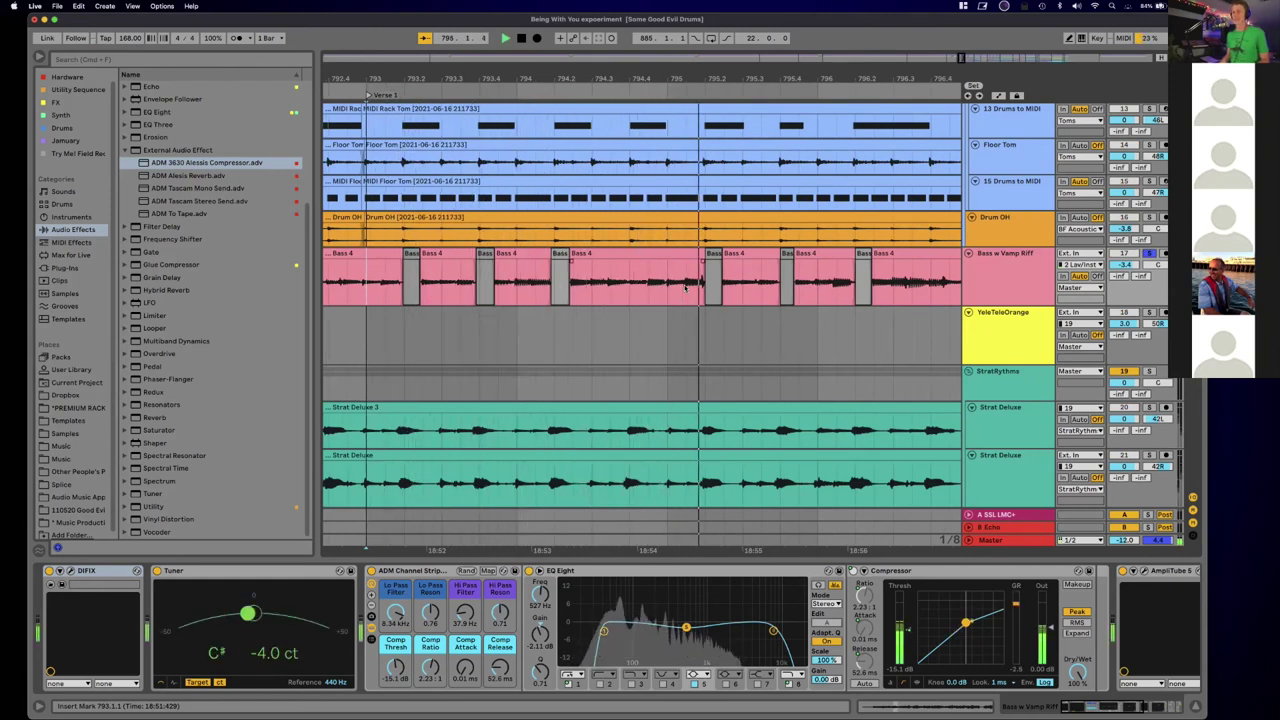
key("space")
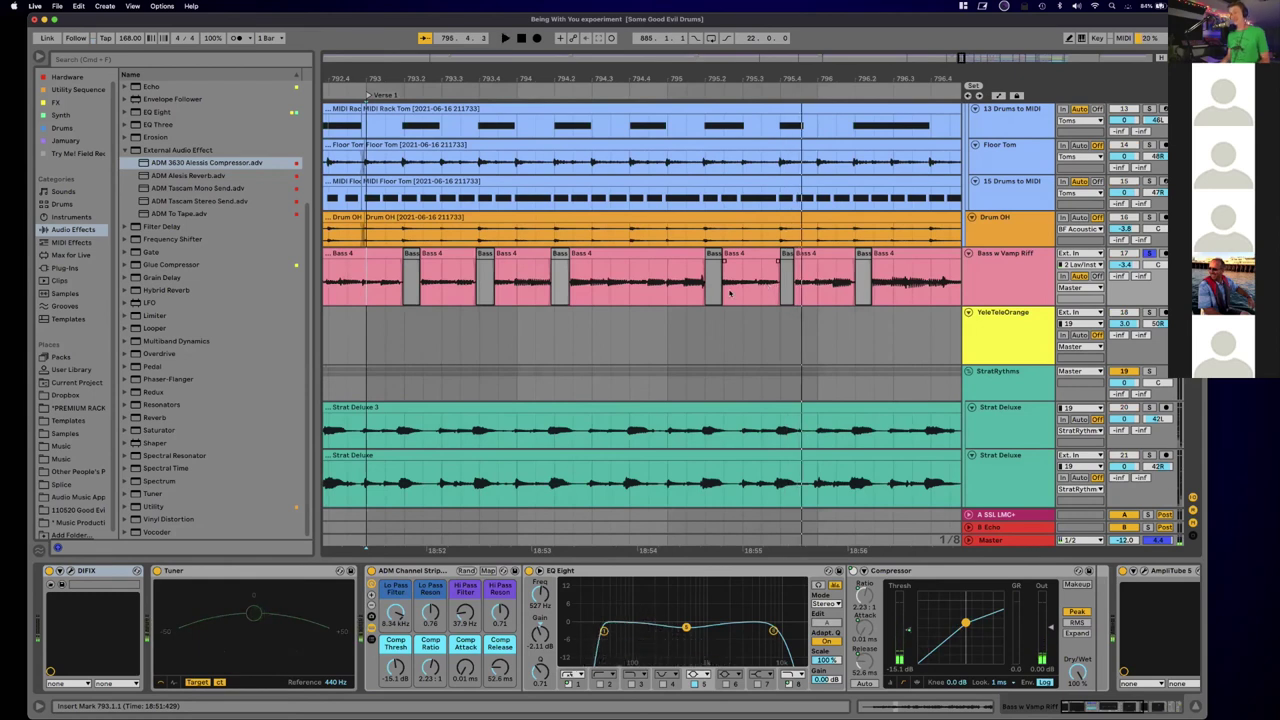
Step: Reactivate the short muted bass clip at 793.3.4, audition it and deactivate it again
left_click(479, 254)
key("0")
key("space")
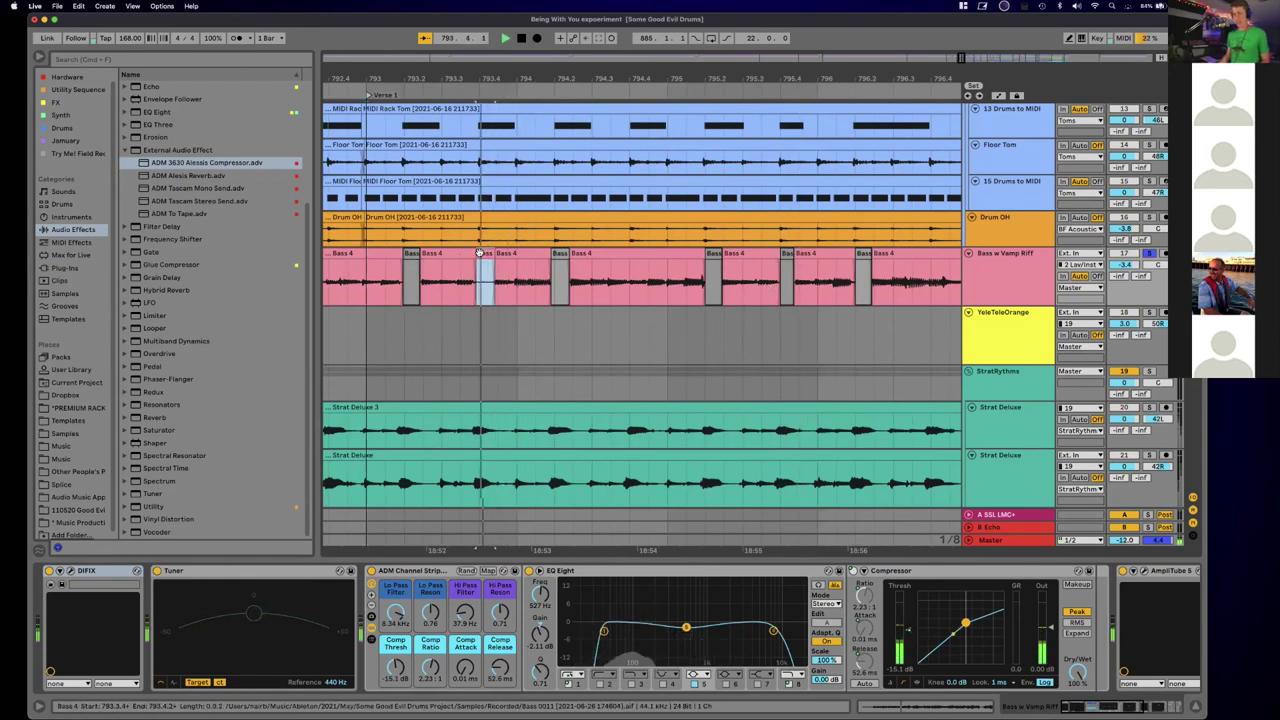
key("0")
Step: Survey the comped Vocal Verse take lanes from Verse 1 through PreChorus 2
scroll(571, 296, "down", 5)
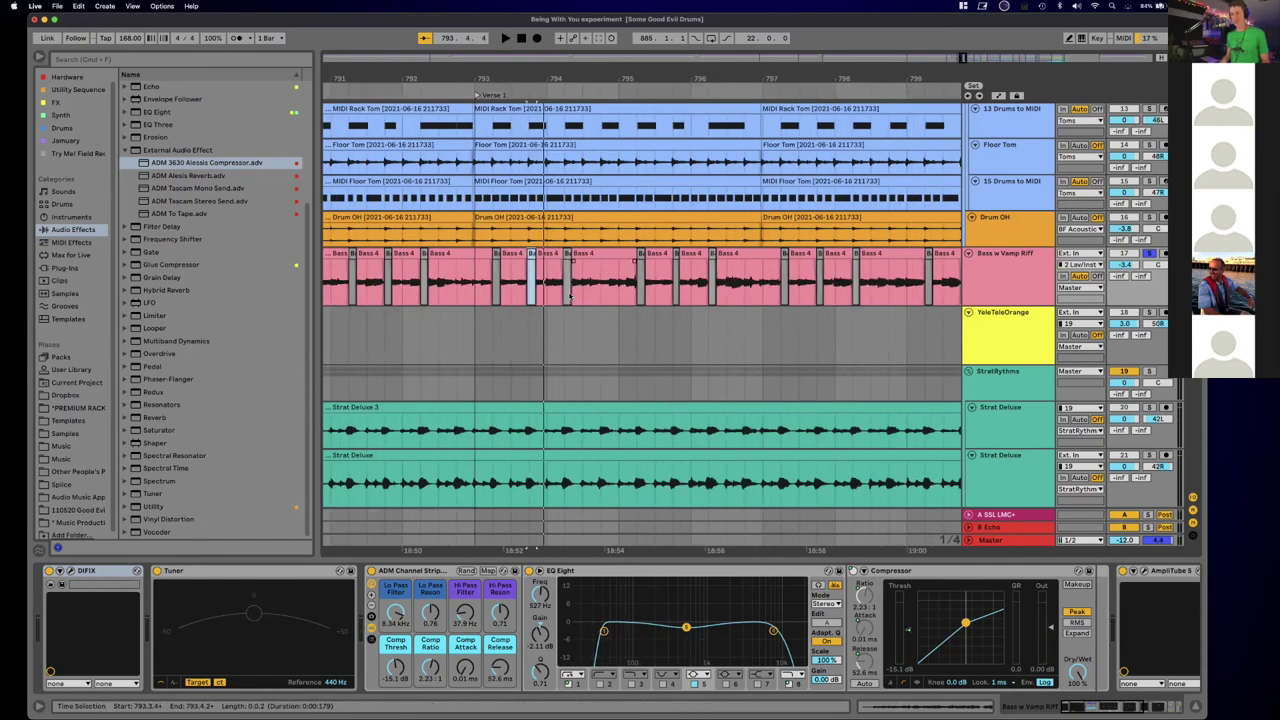
scroll(570, 297, "up", 1)
scroll(568, 298, "down", 9)
scroll(567, 298, "down", 10)
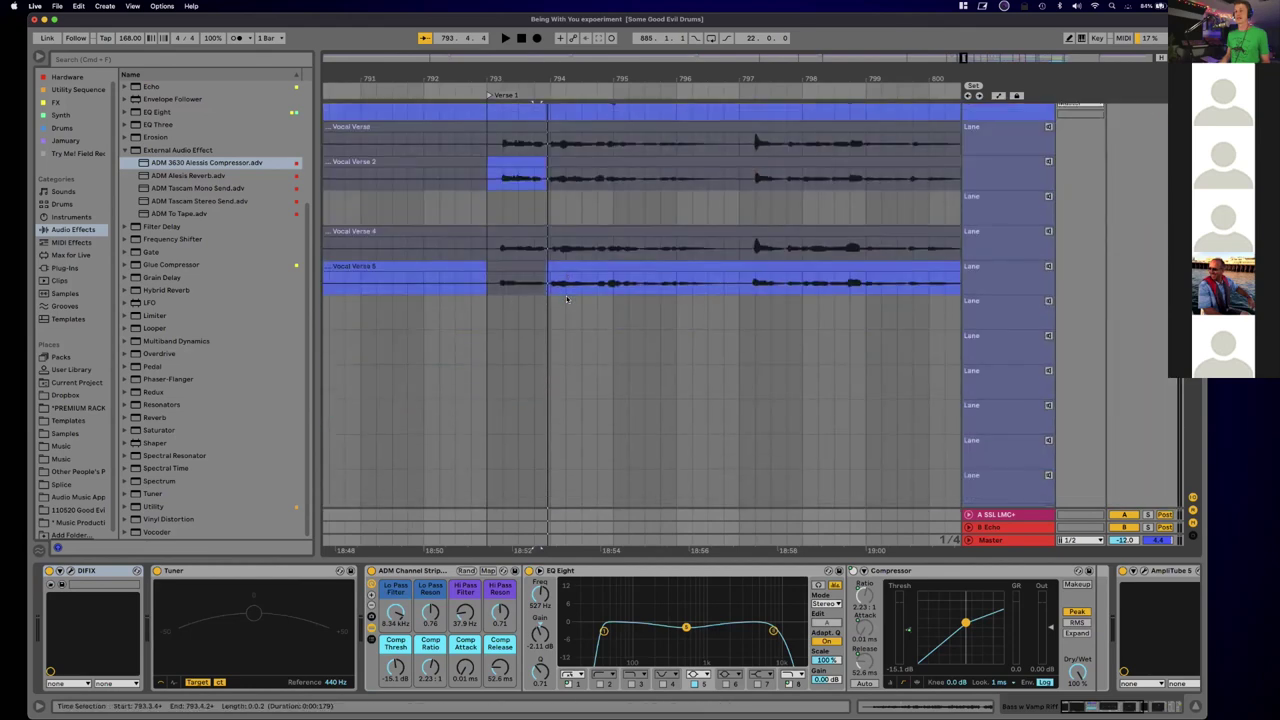
scroll(567, 299, "up", 10)
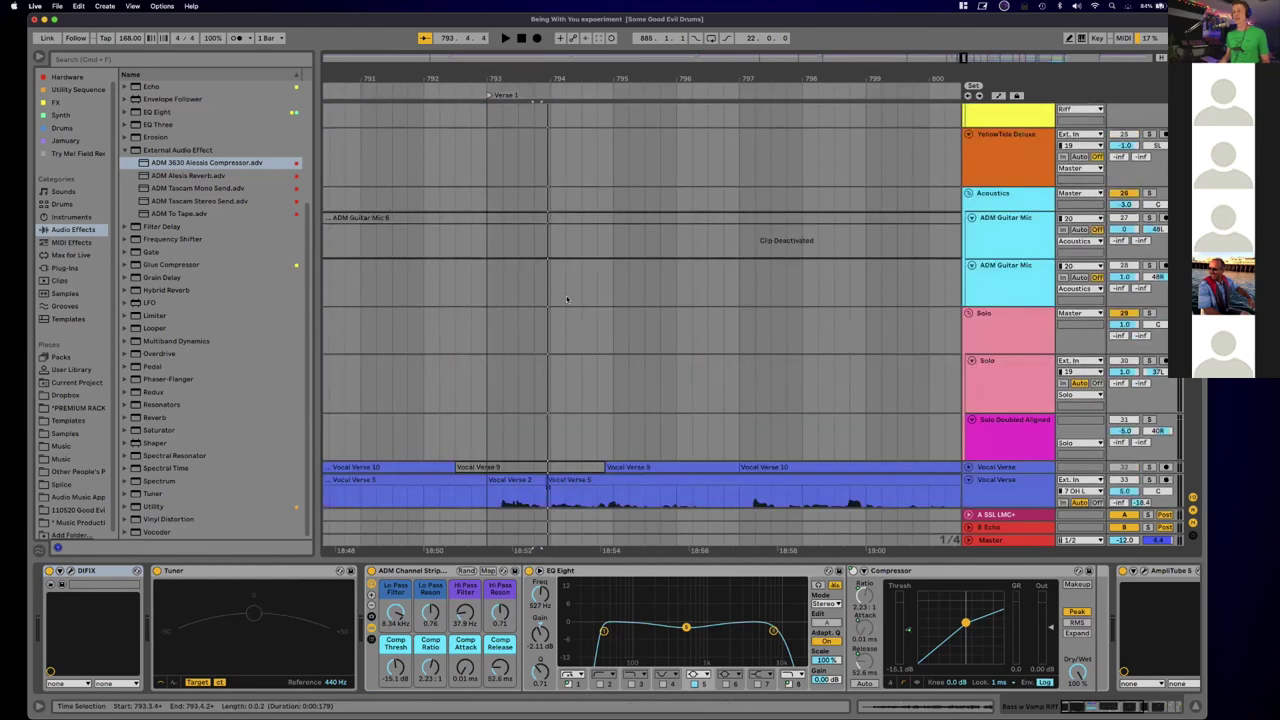
scroll(604, 204, "down", 15)
scroll(600, 210, "up", 10)
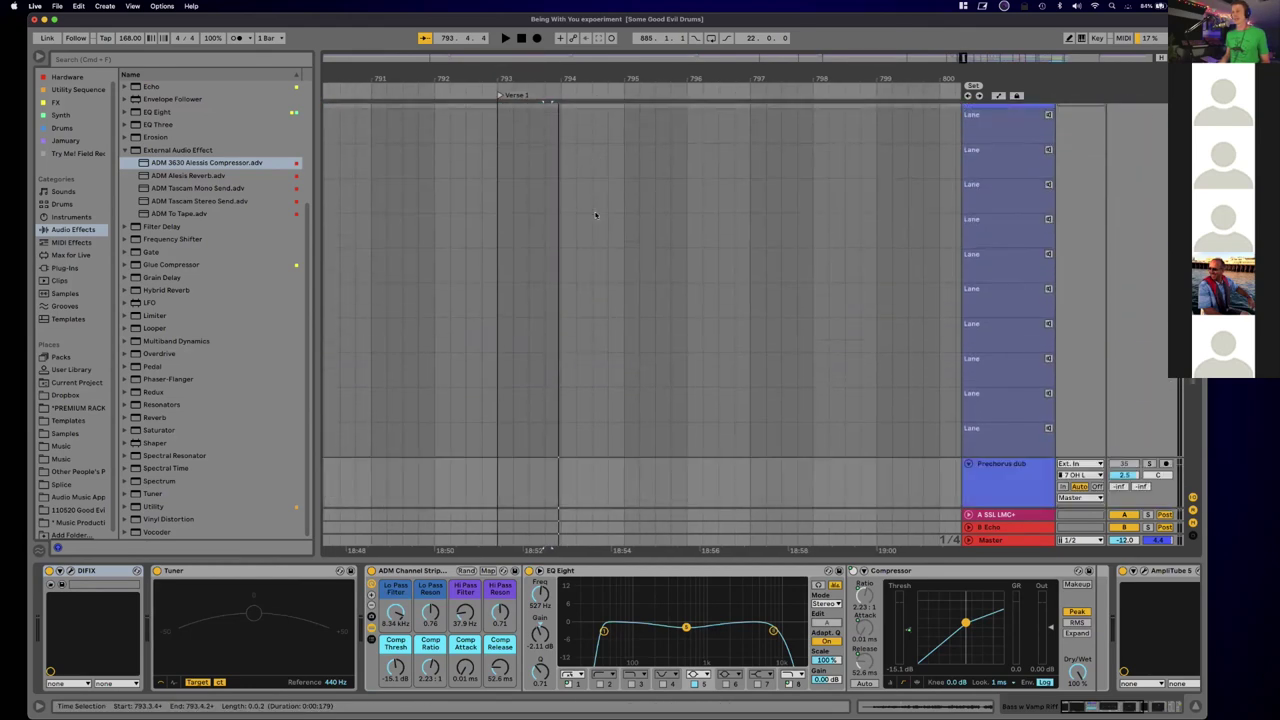
left_click_drag(571, 76, 575, 84)
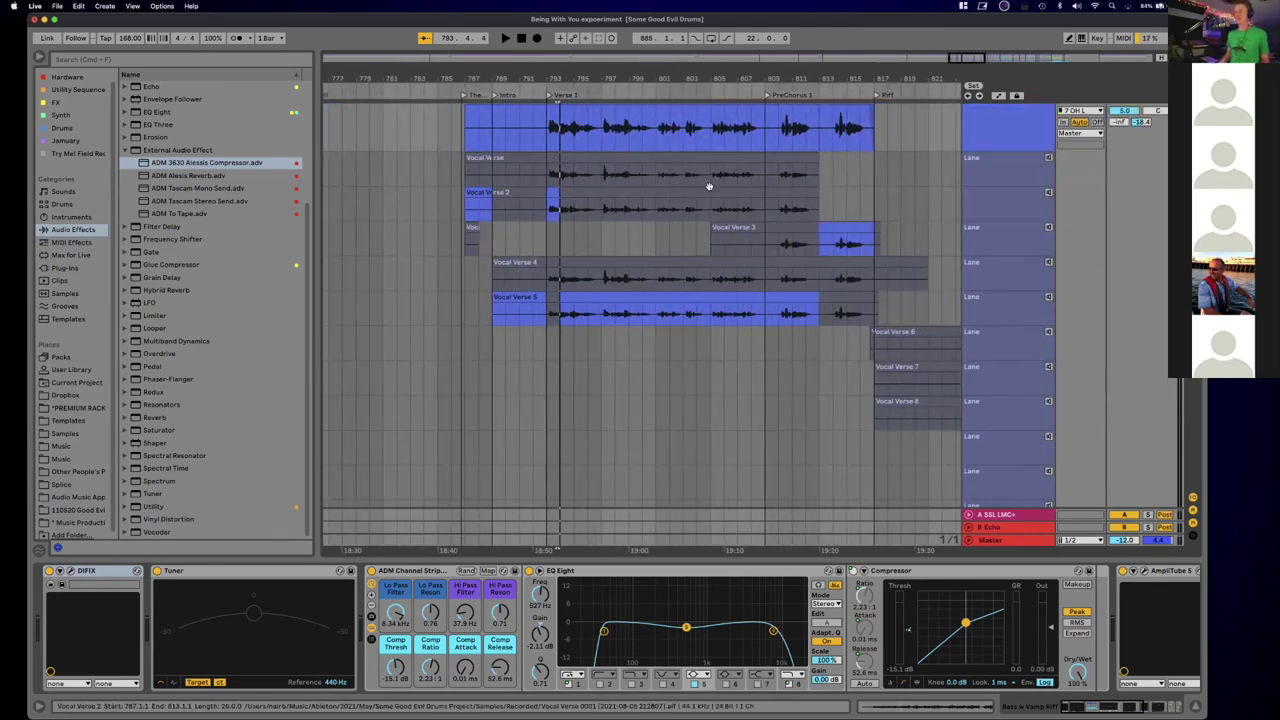
scroll(705, 192, "right", 10)
scroll(703, 192, "right", 10)
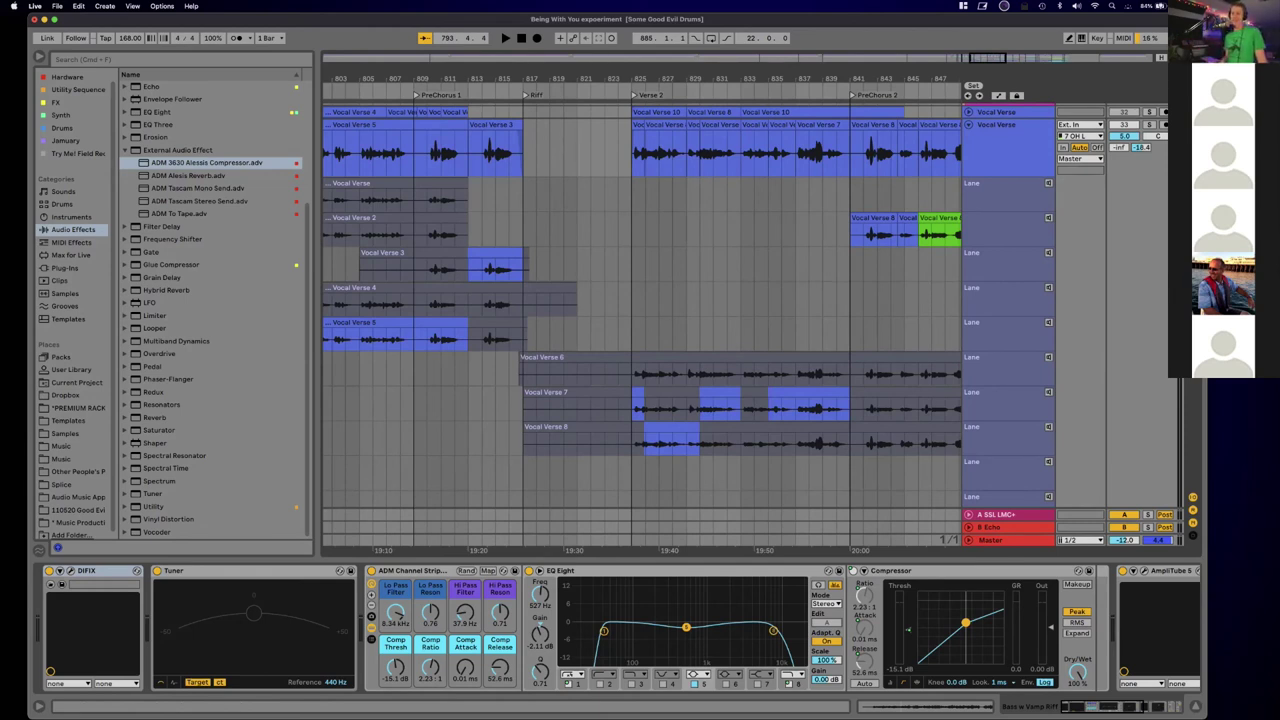
Step: Show the Vocal Verse effects chain and review it to the final Compressor and back, with the whole song's takes in view
left_click(1024, 158)
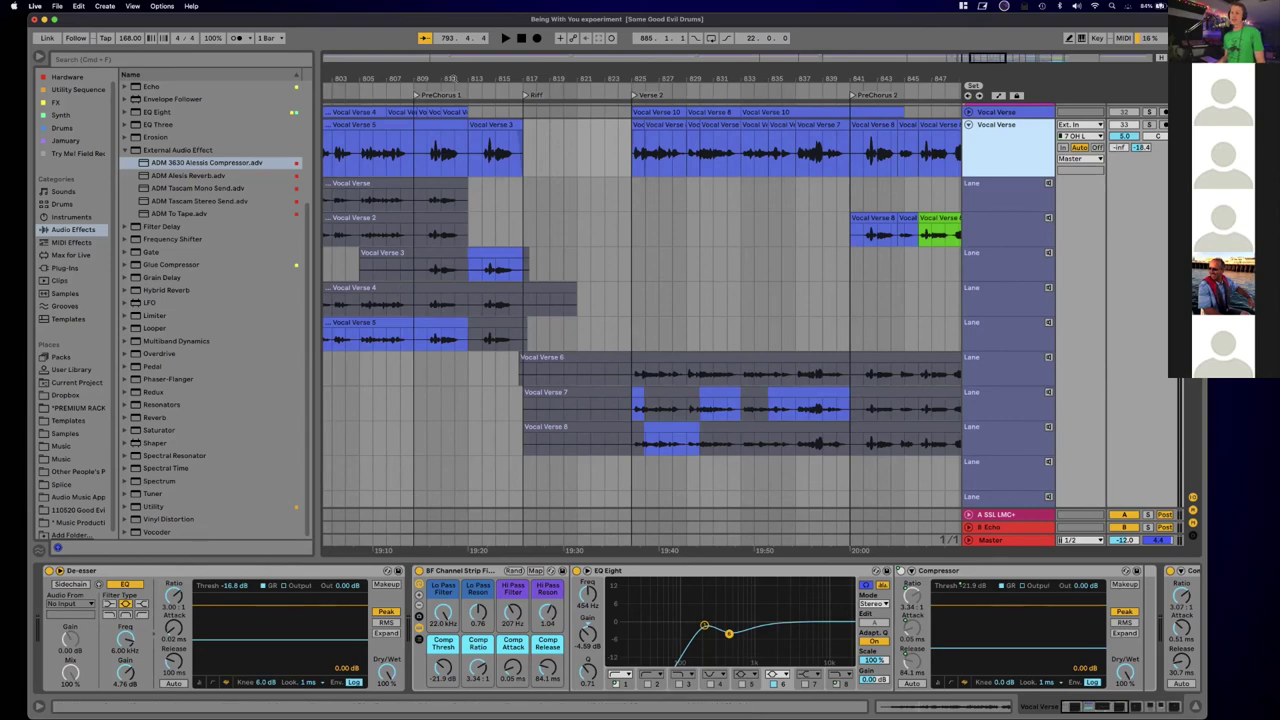
left_click_drag(461, 80, 461, 28)
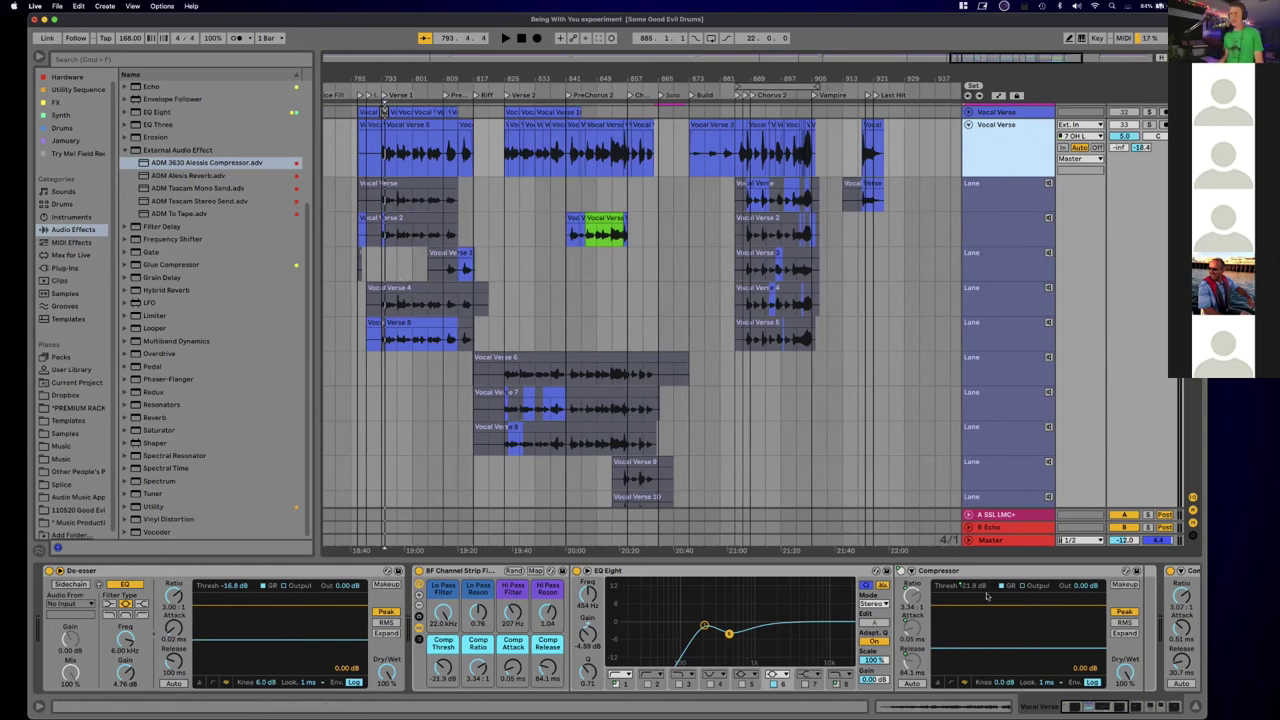
scroll(987, 597, "right", 10)
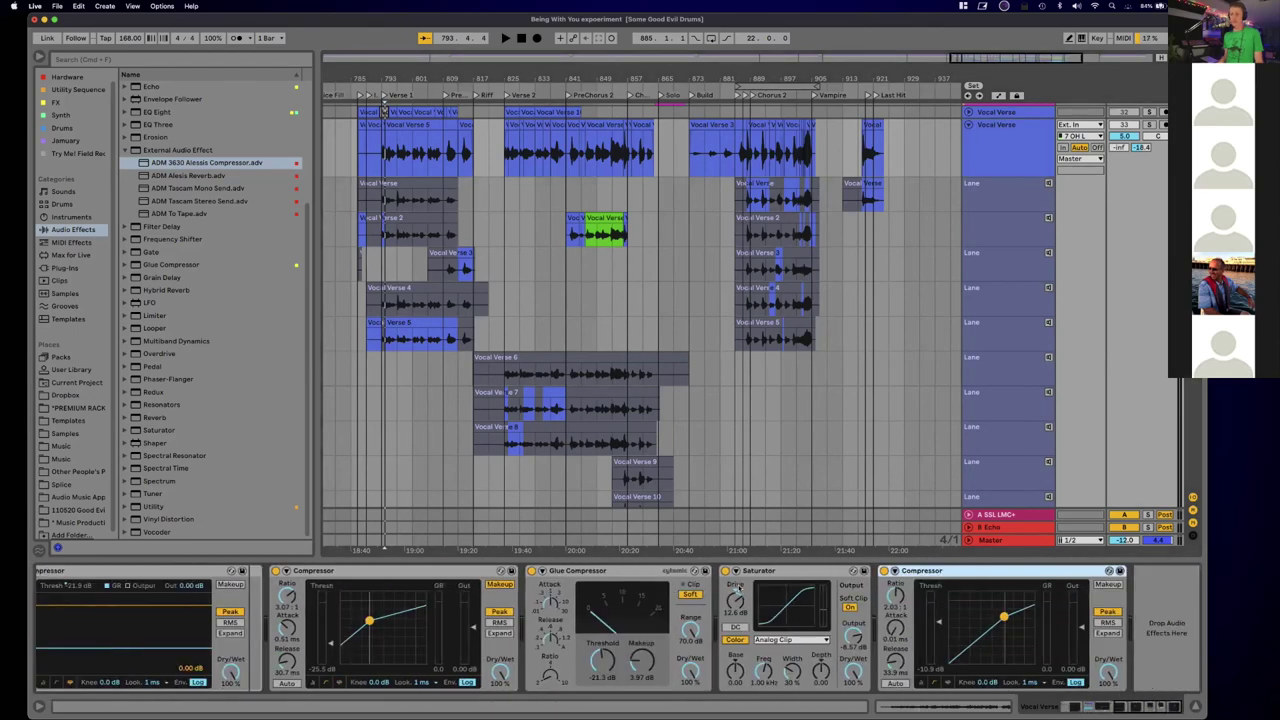
scroll(798, 586, "left", 10)
scroll(450, 400, "left", 5)
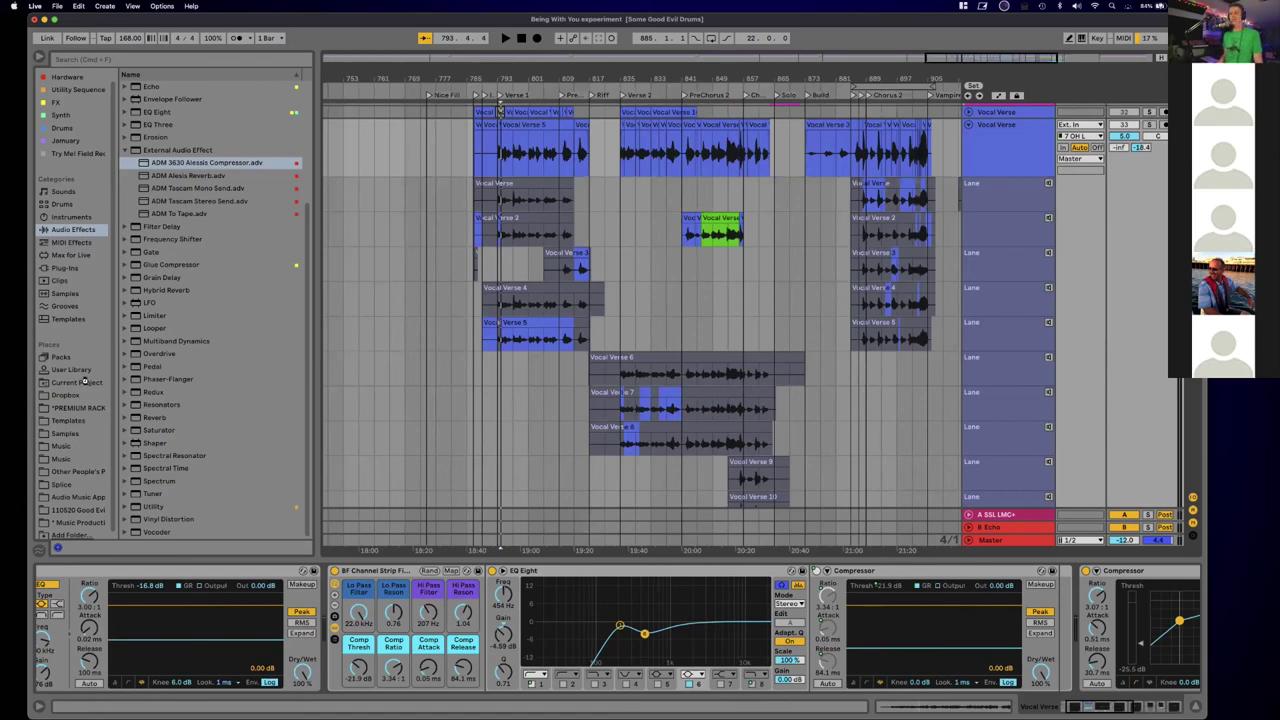
Step: Show the current project's files with Vocal template.als, then display the Echo return's device and look over the Vocal Prechorus takes
left_click(85, 383)
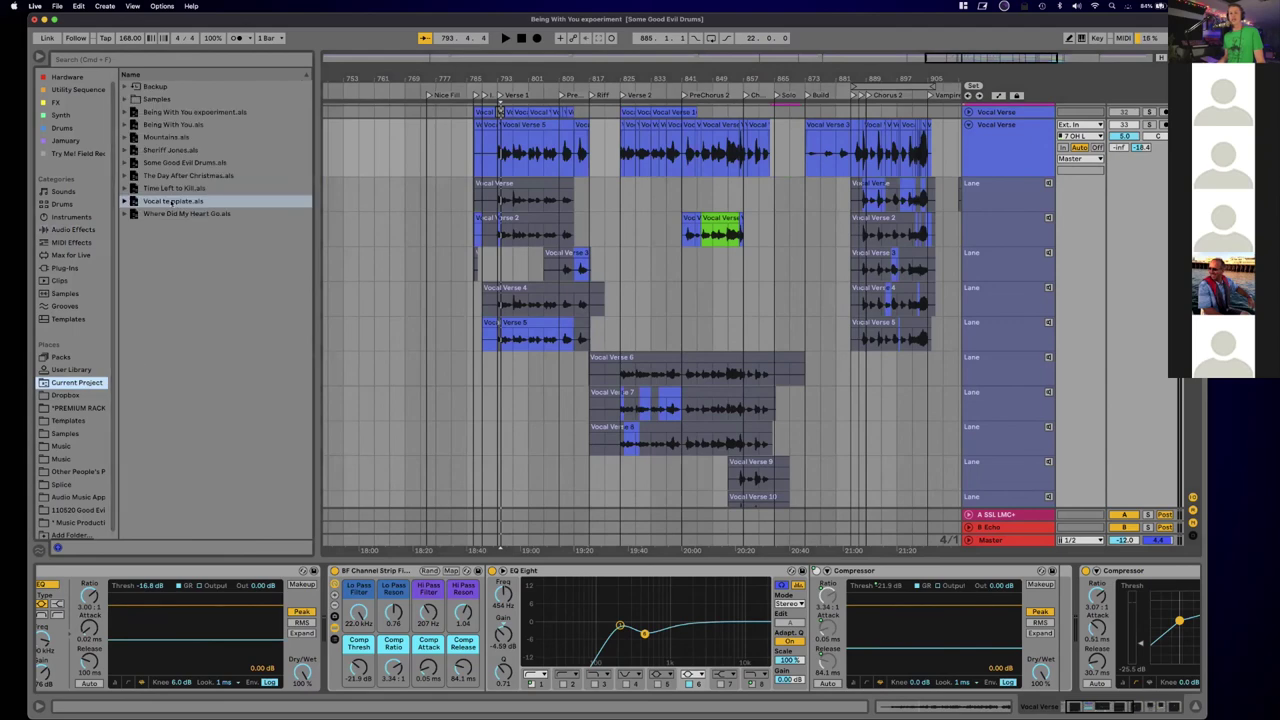
scroll(745, 421, "down", 10)
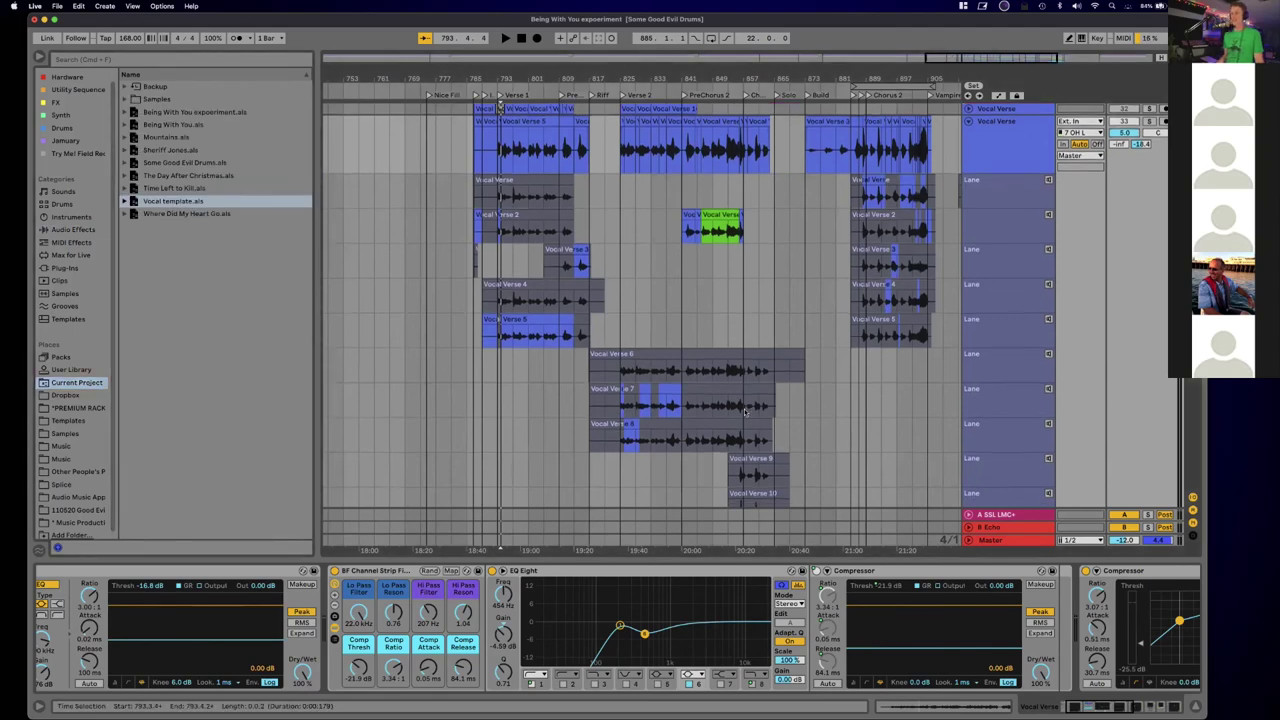
left_click(1024, 527)
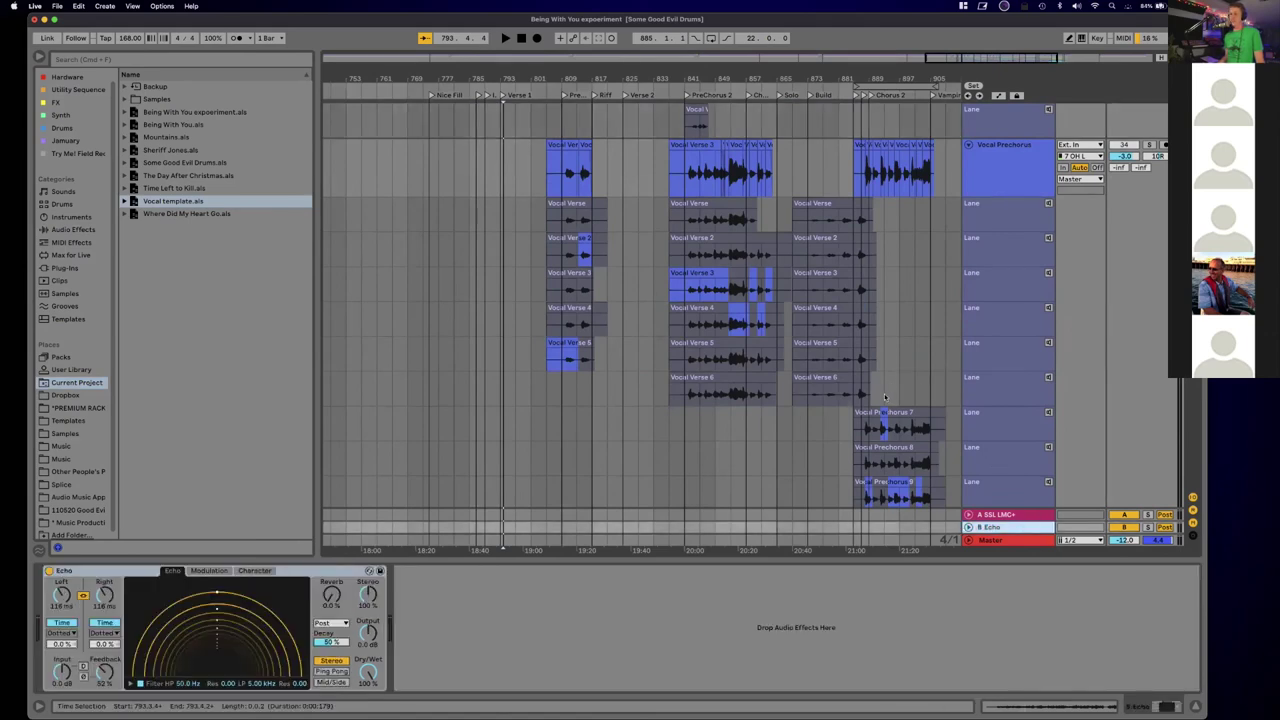
scroll(889, 397, "down", 5)
scroll(887, 396, "up", 8)
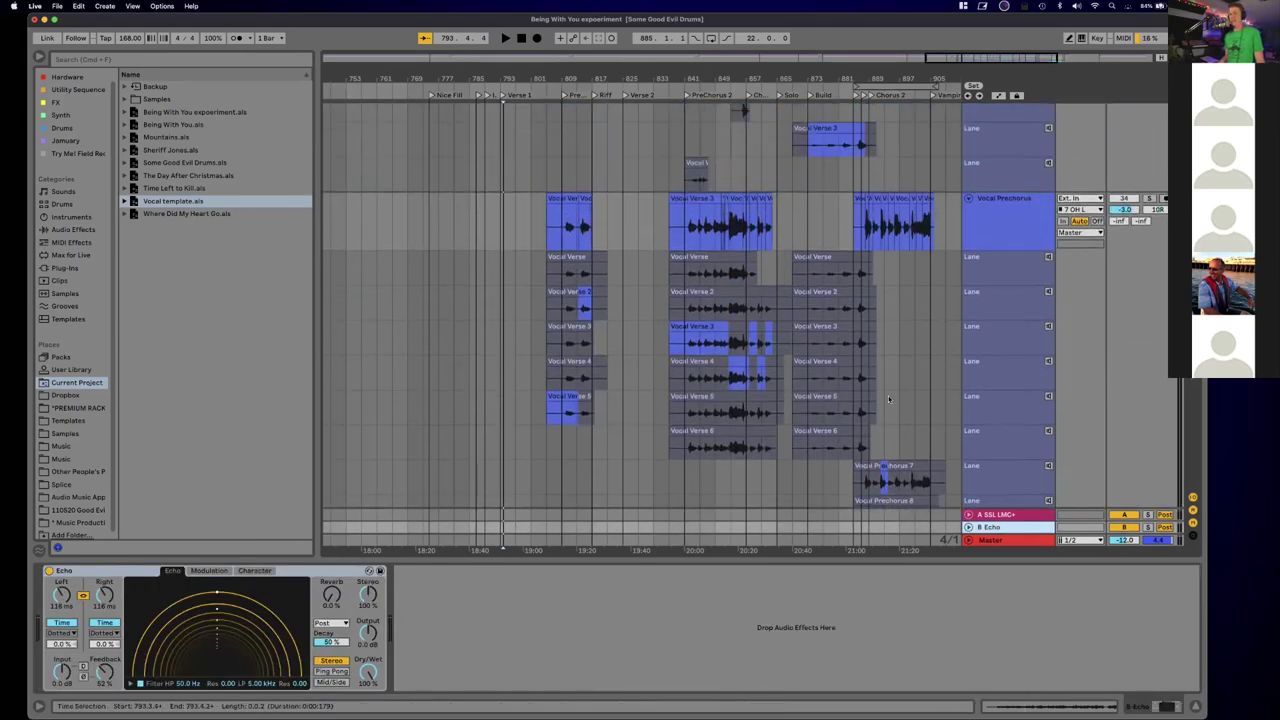
Step: Show the Vocal Prechorus effects chain and review it through Glue Compressor and Saturator to the last Compressor and back to the start
left_click(1028, 242)
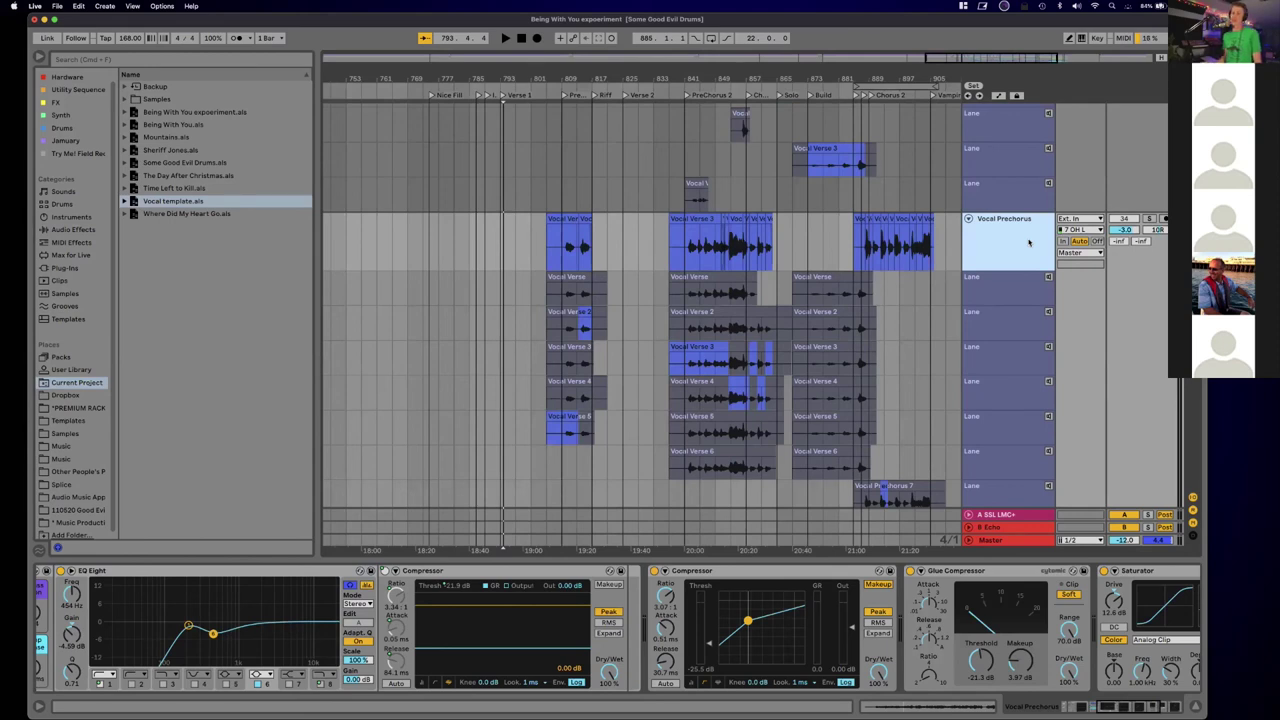
scroll(587, 161, "right", 3)
scroll(587, 161, "up", 3)
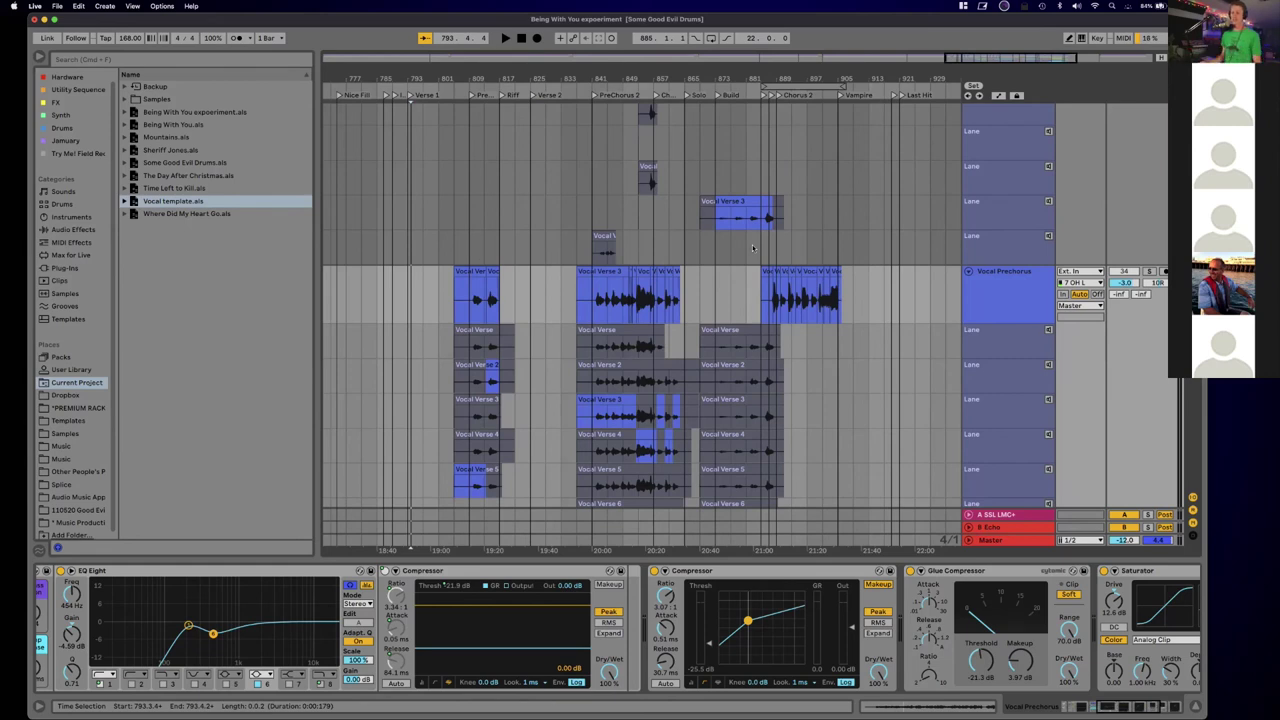
left_click(798, 572)
left_click(974, 571)
scroll(974, 571, "right", 5)
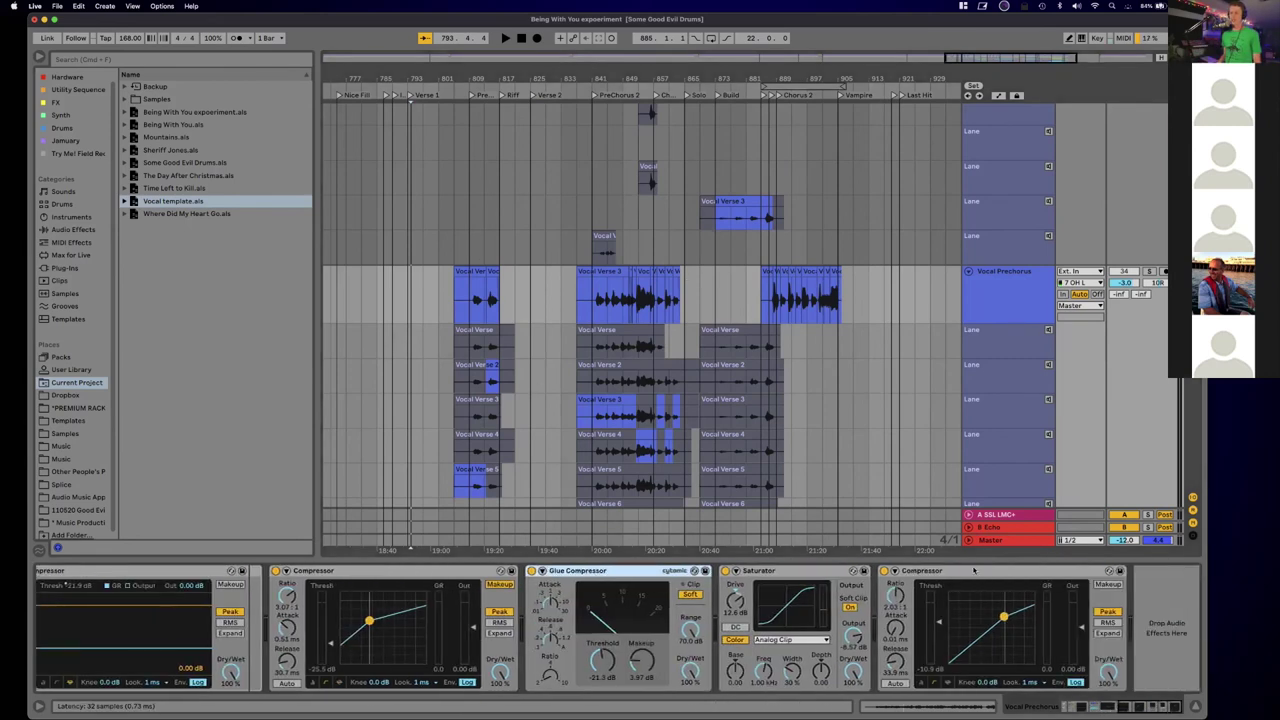
scroll(974, 571, "left", 15)
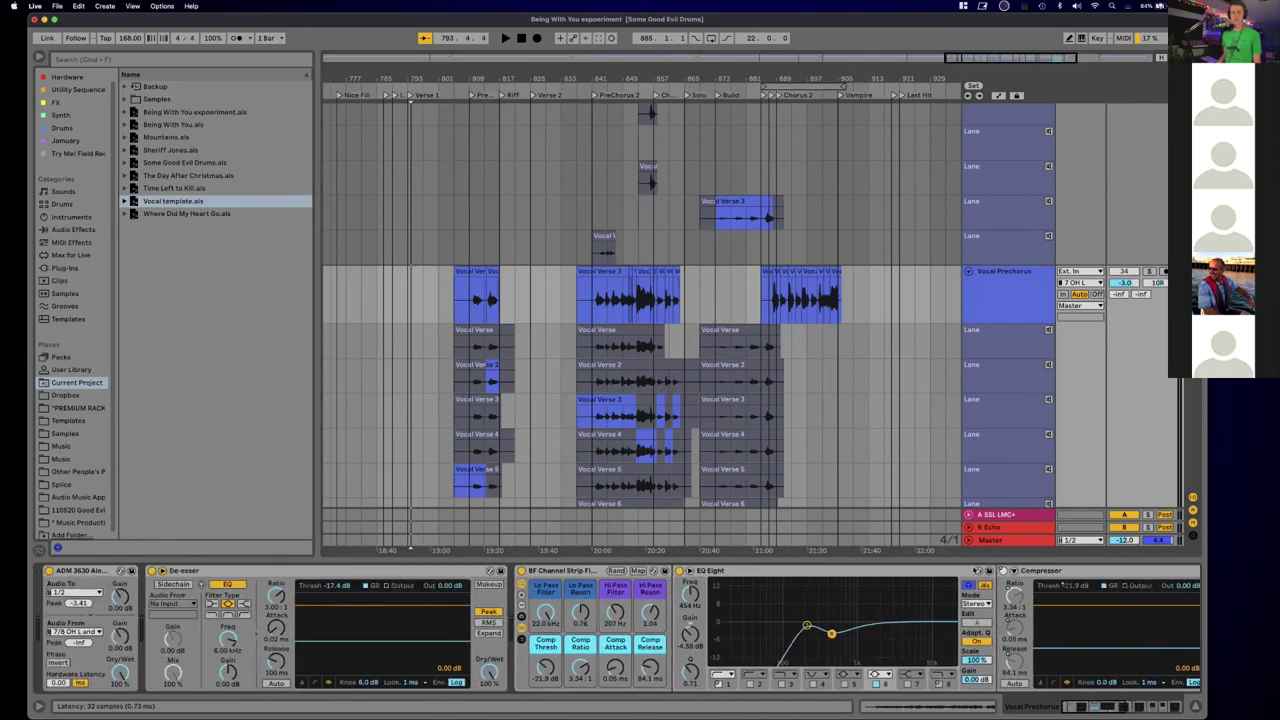
scroll(435, 531, "left", 1)
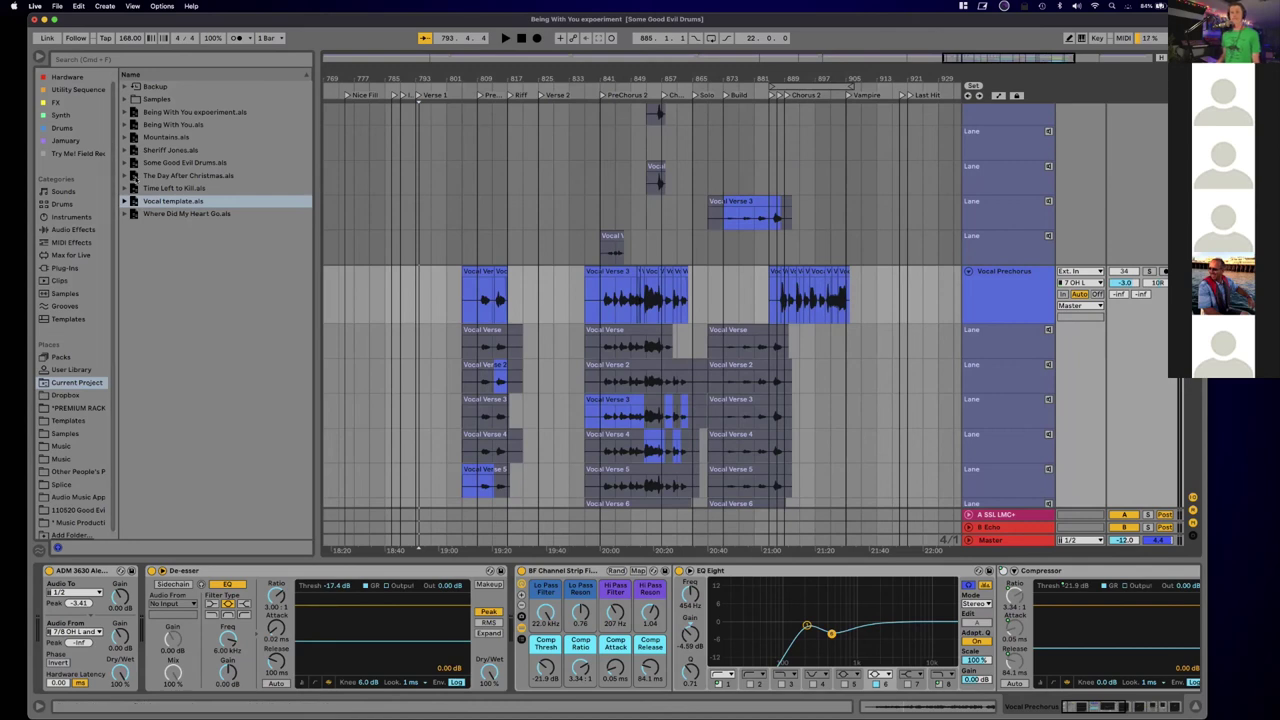
Step: Browse the Music folder's Ableton projects to 2021, May, and list the sets in Some Good Evil Drums Project
left_click(83, 448)
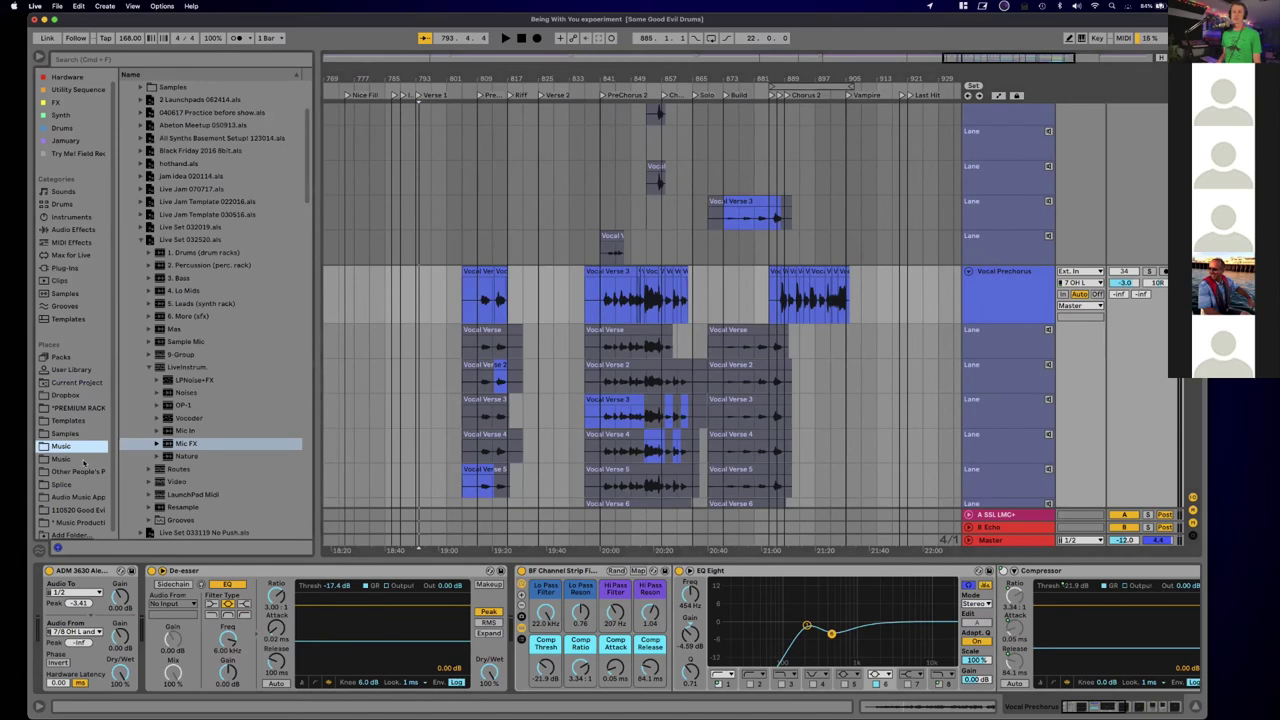
left_click(85, 459)
left_click(85, 446)
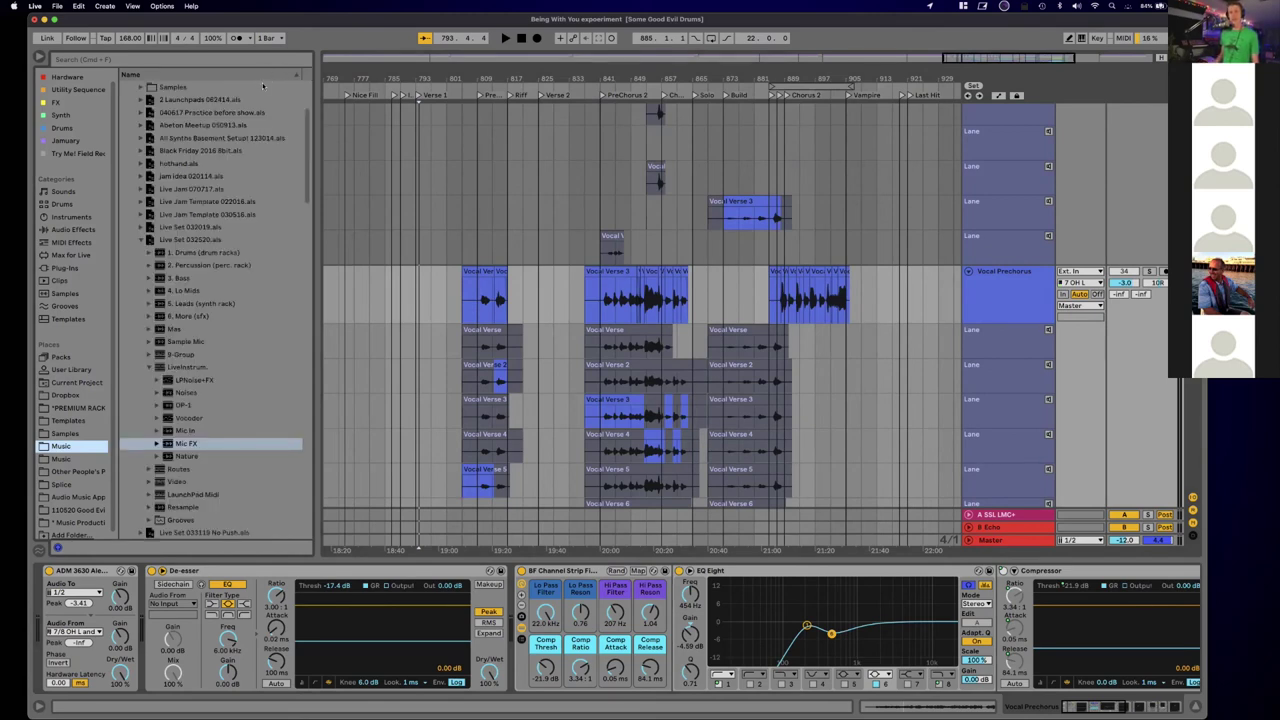
scroll(130, 105, "up", 5)
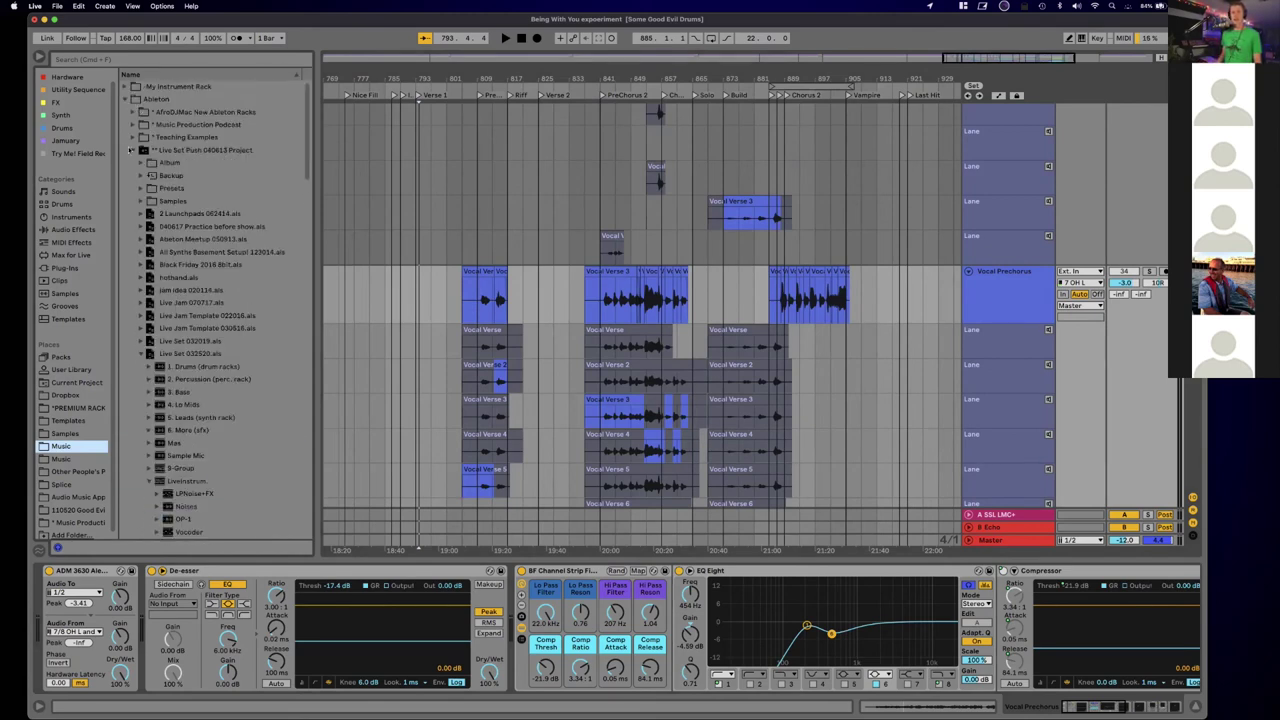
left_click(127, 150)
left_click(132, 264)
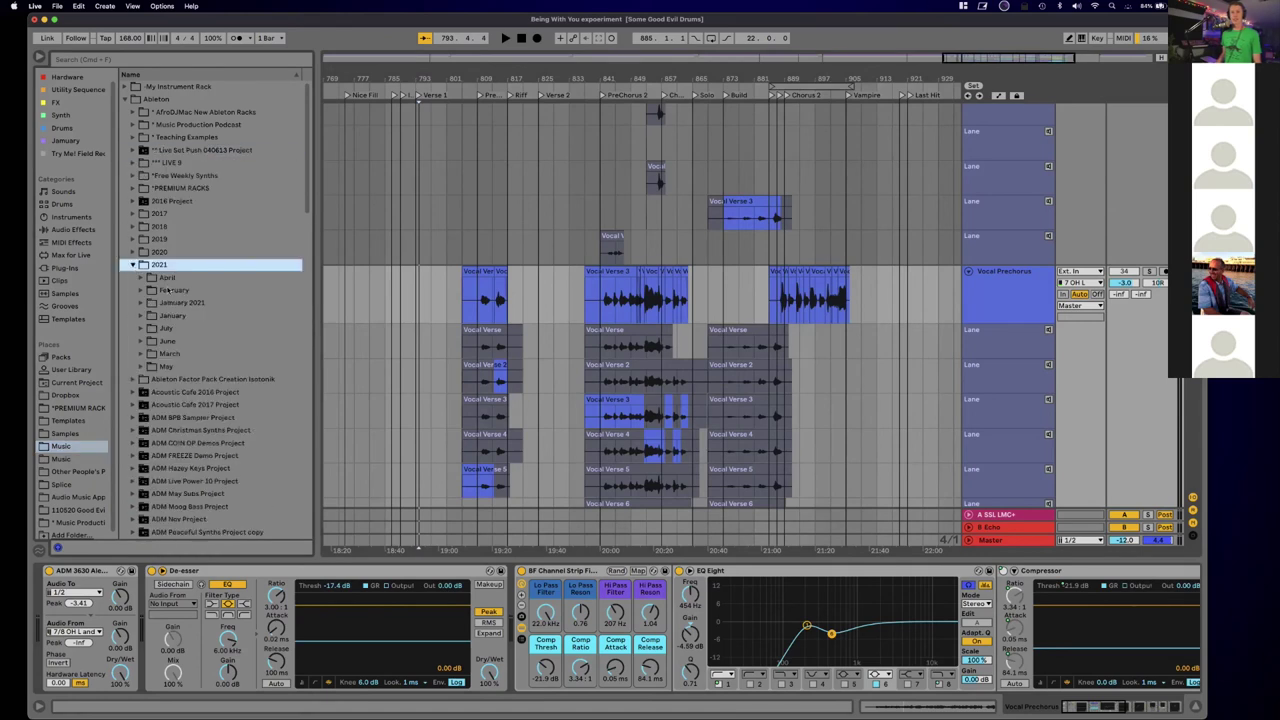
left_click(141, 367)
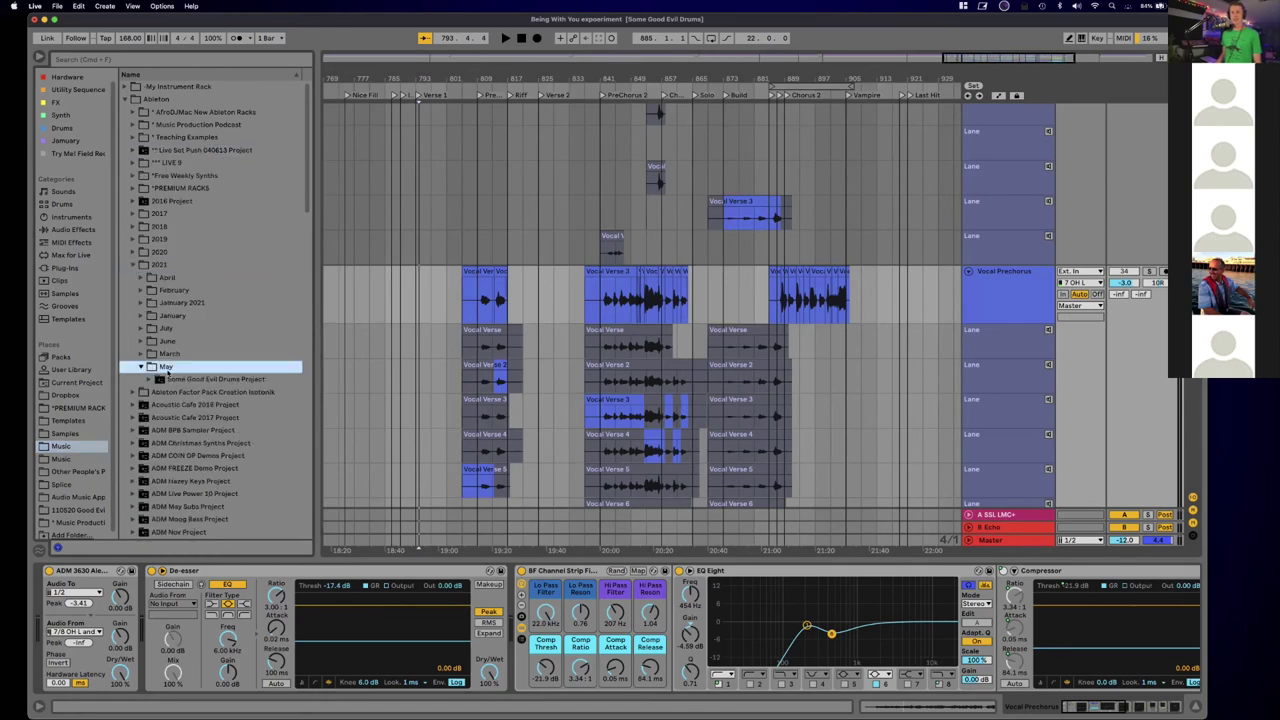
left_click(149, 379)
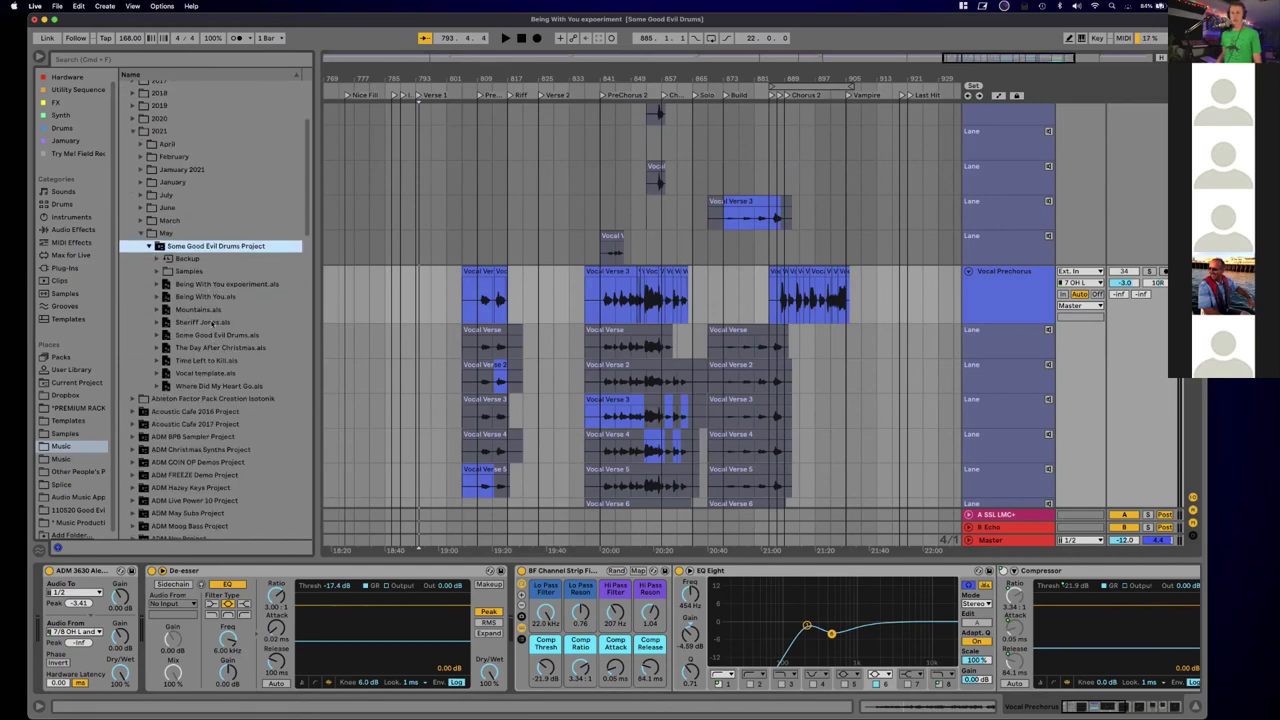
Step: Open 110520 Me and You new11.als from 2020, November, 110520 Good Evil Drums Project, without saving changes to the current set
left_click(132, 119)
left_click(141, 246)
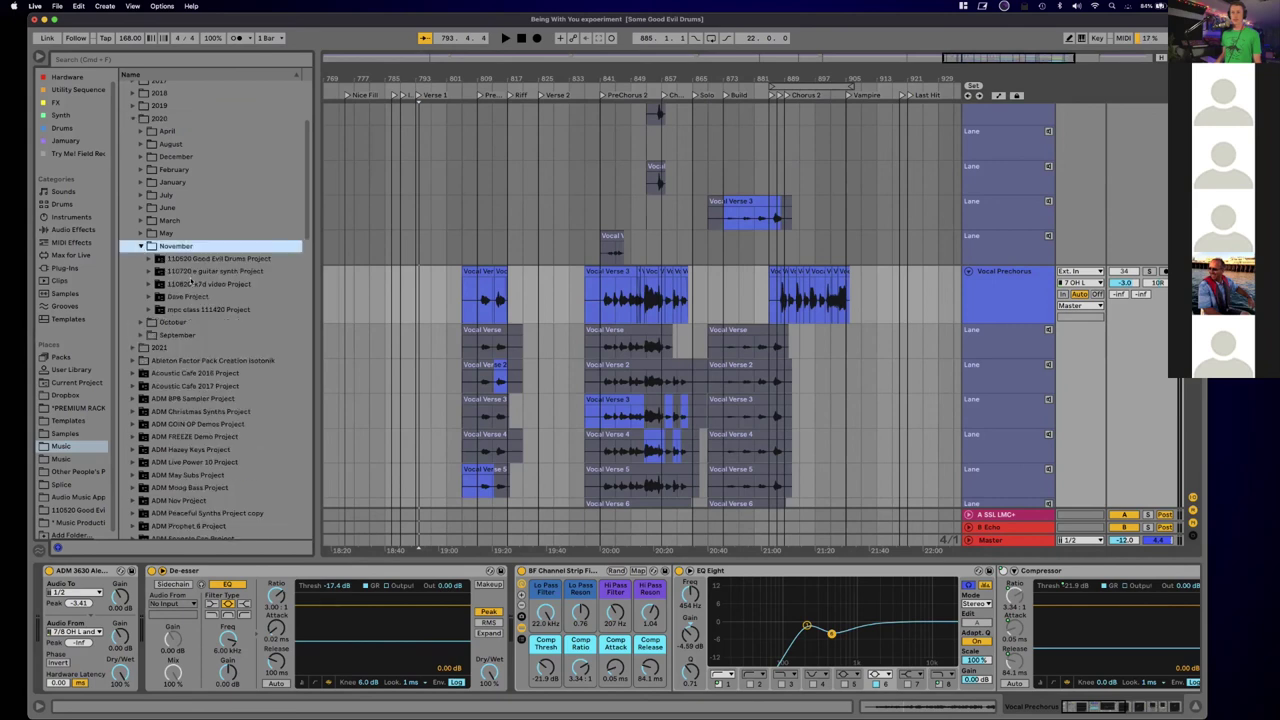
left_click(149, 258)
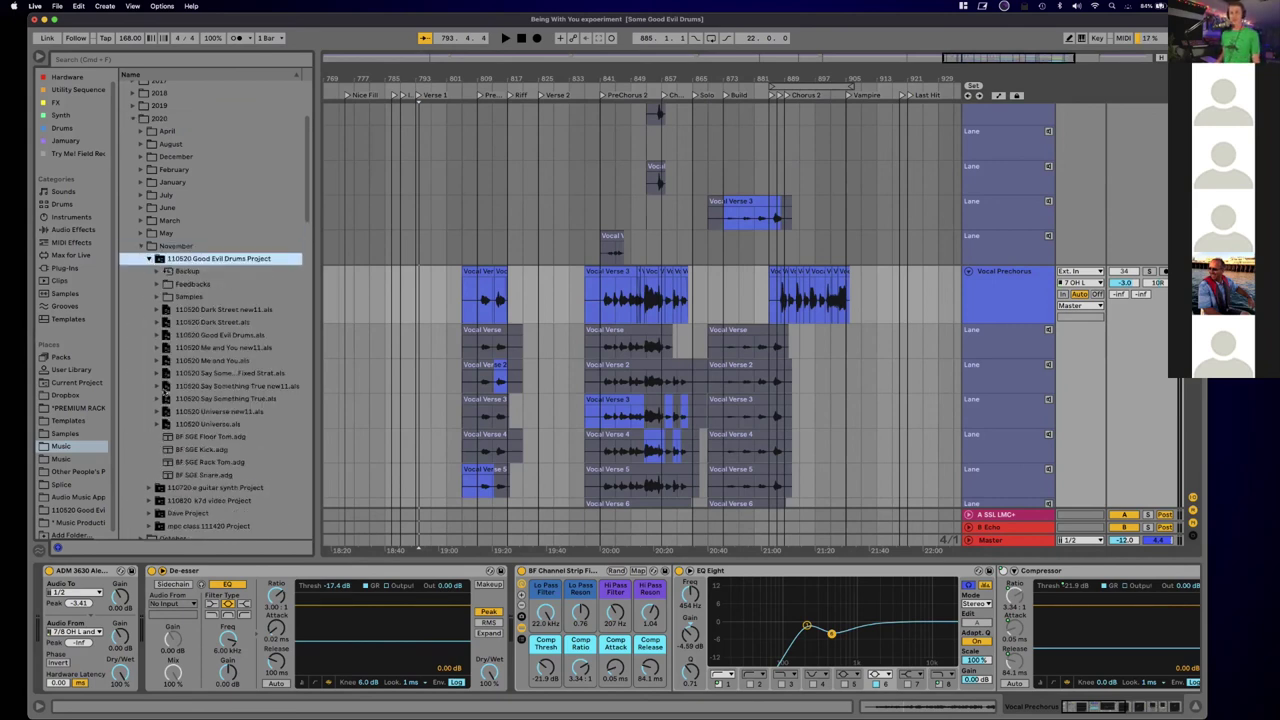
double_click(190, 348)
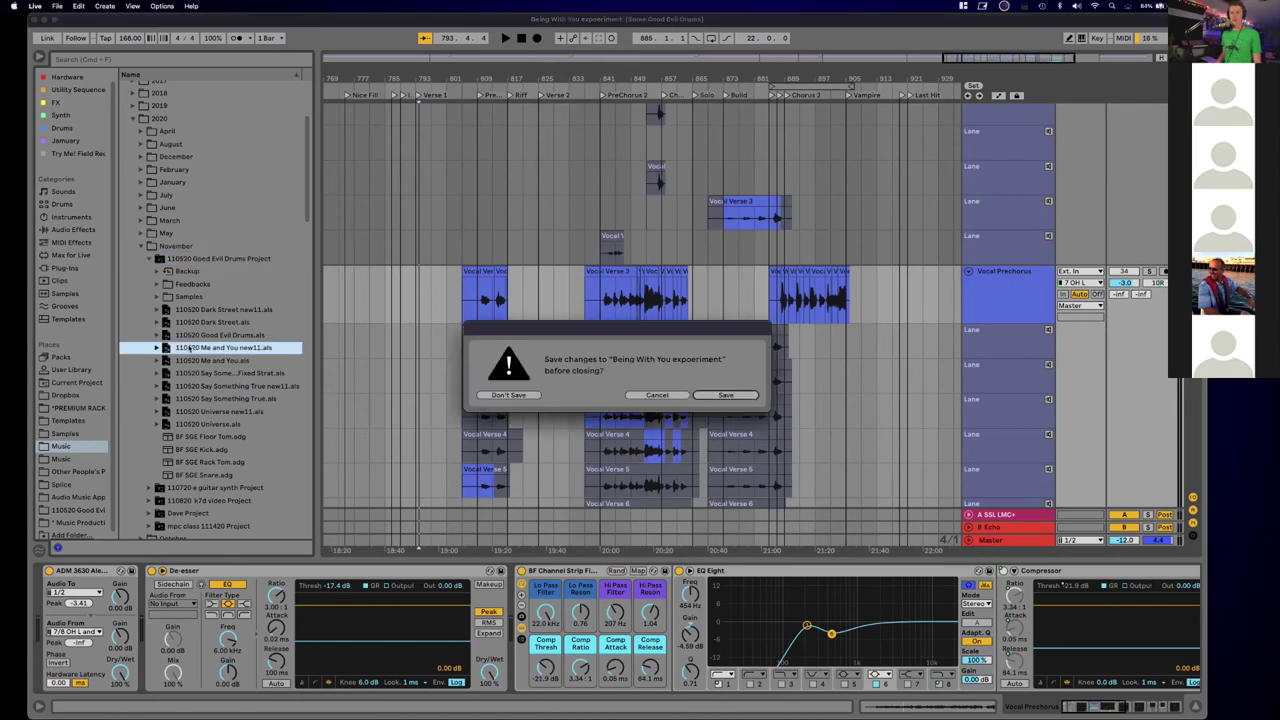
left_click(519, 397)
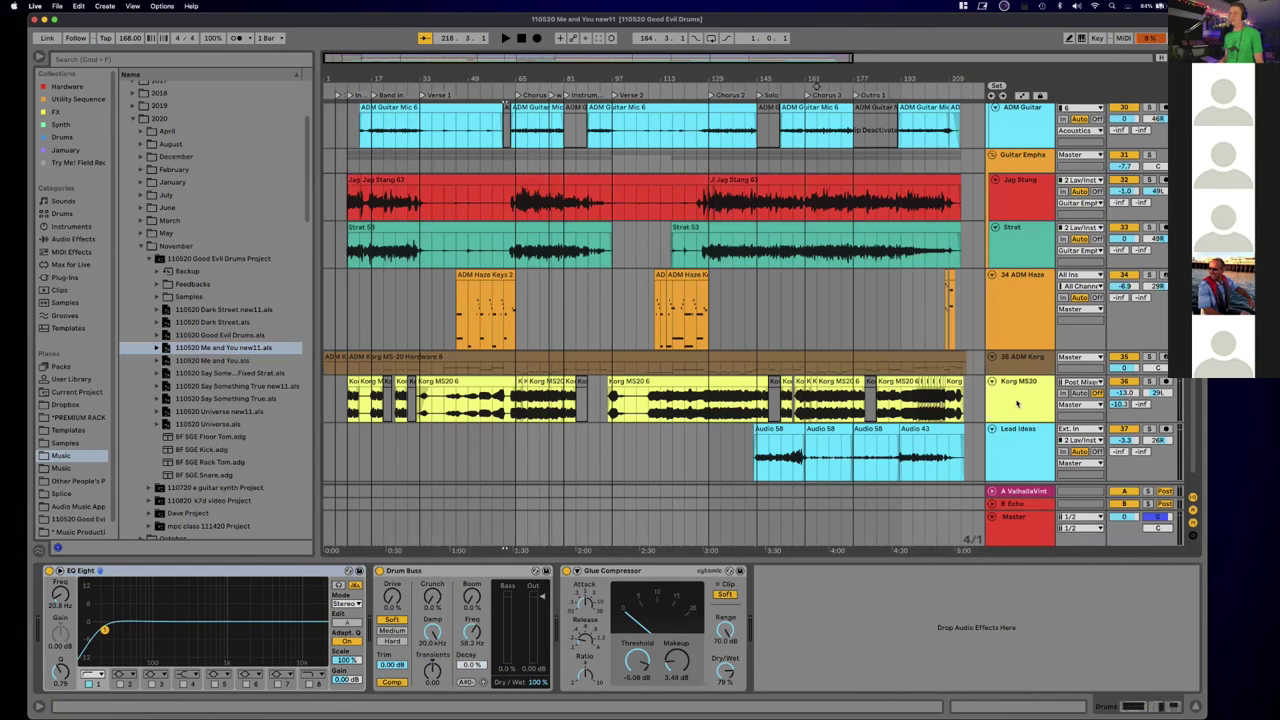
Step: Add Vocal template.als from the Some Good Evil Drums Project in 2021, May, as a track below Lead Ideas
scroll(260, 377, "down", 3)
scroll(876, 405, "down", 2)
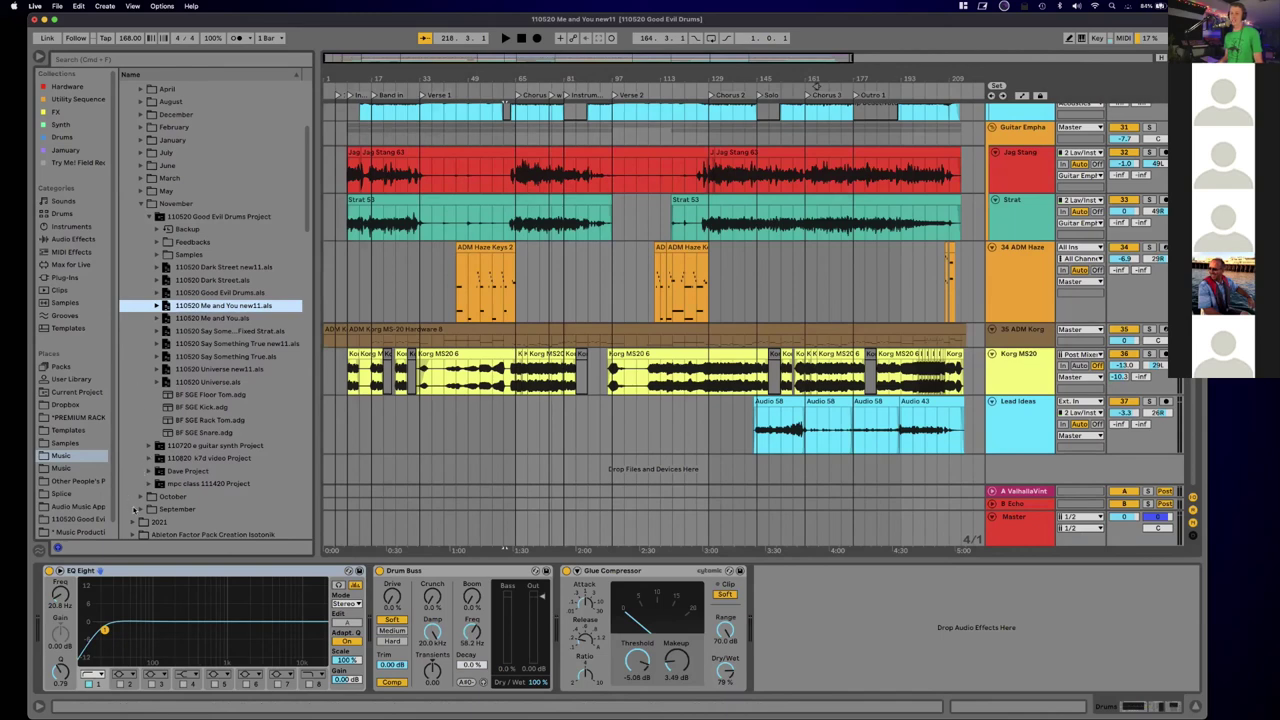
scroll(134, 520, "down", 6)
left_click(133, 433)
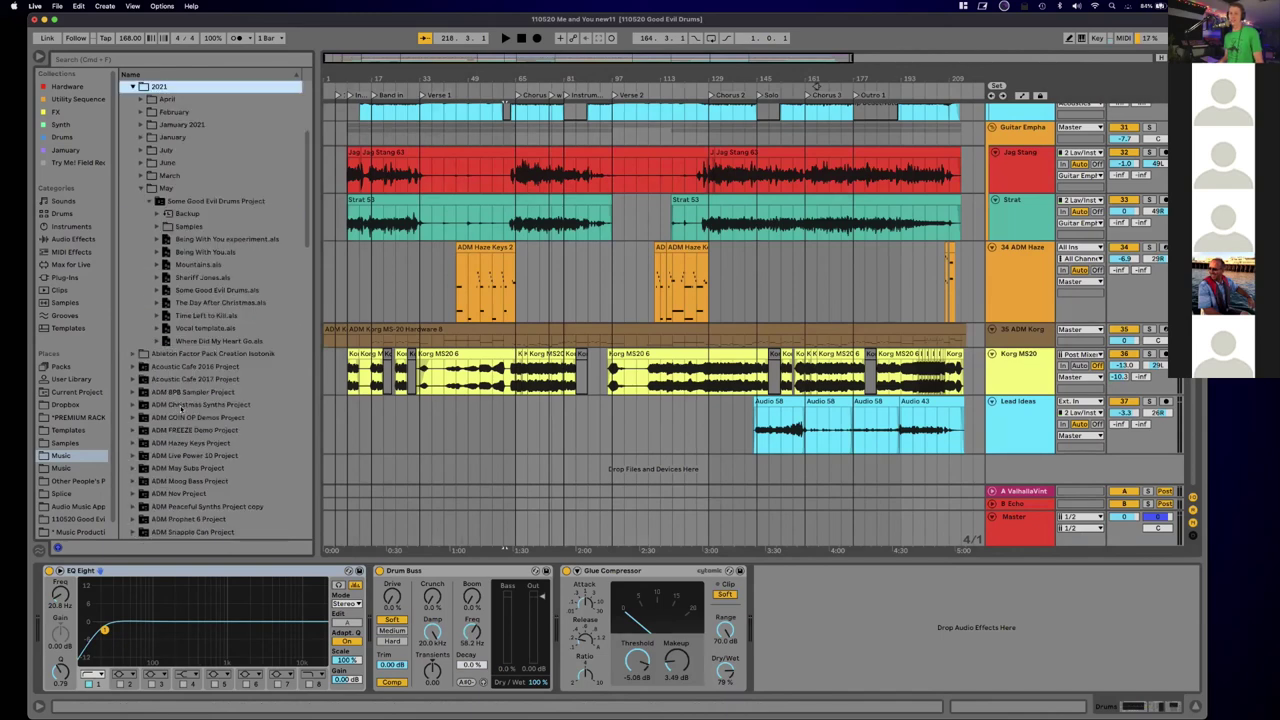
scroll(181, 408, "down", 2)
left_click(180, 307)
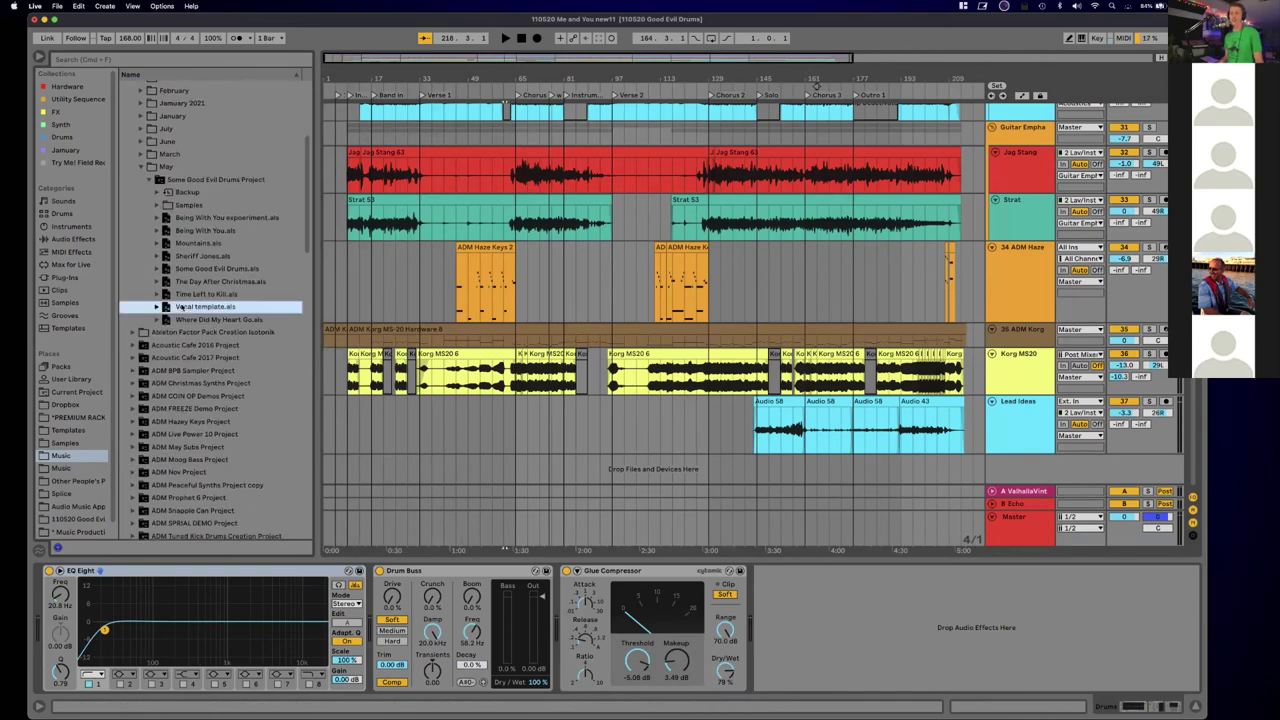
left_click_drag(181, 307, 1048, 468)
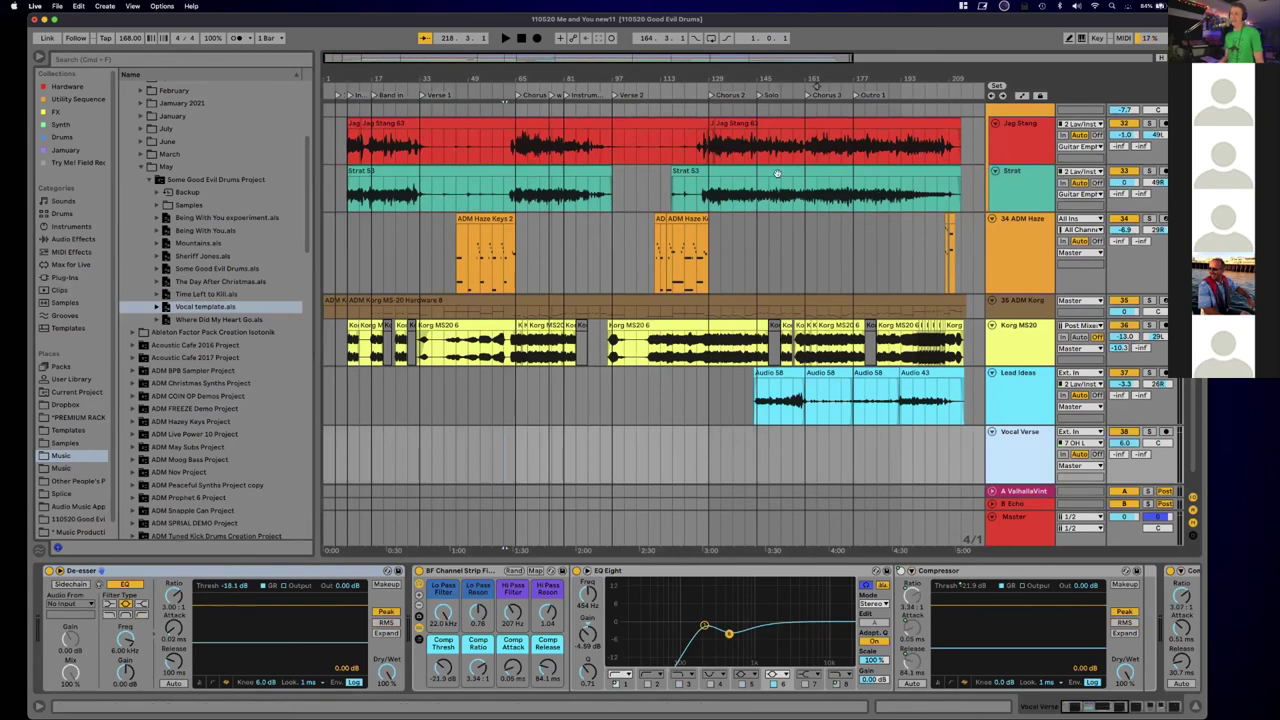
Step: Select the range from 25.1.1 to 73.1.1 on the Lead Ideas track and loop that selection
left_click(400, 413)
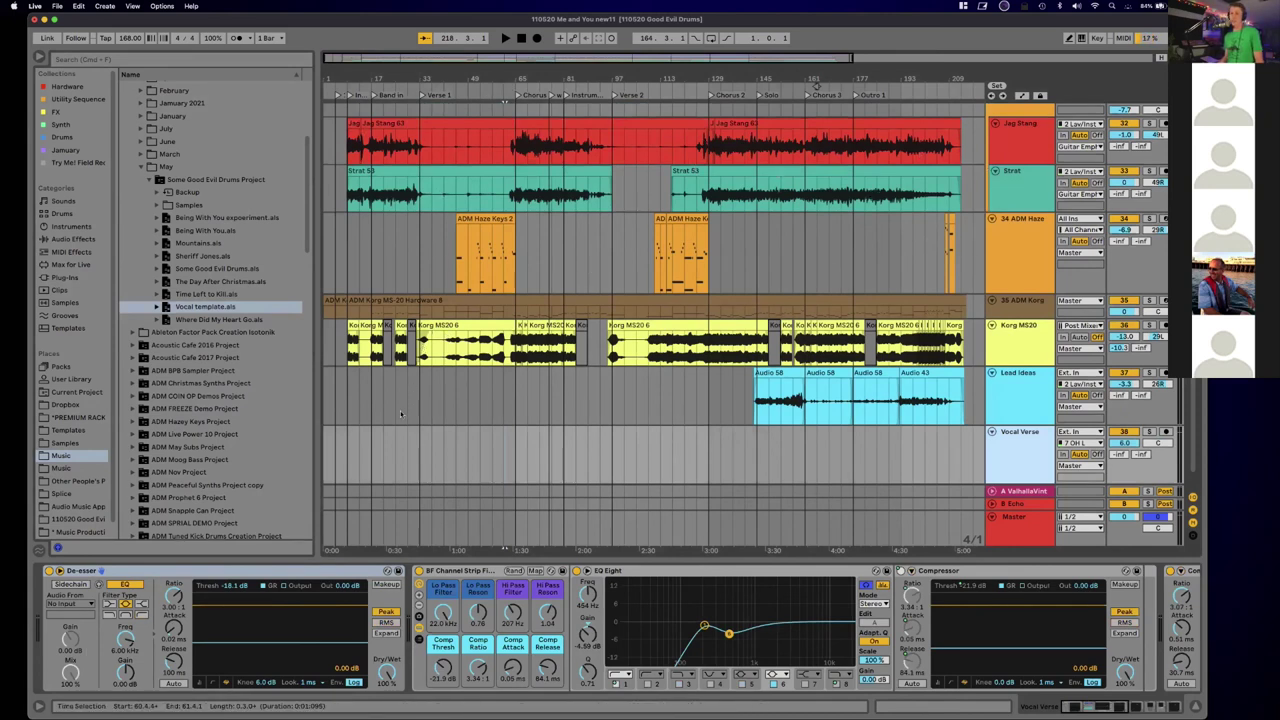
left_click_drag(400, 410, 531, 394)
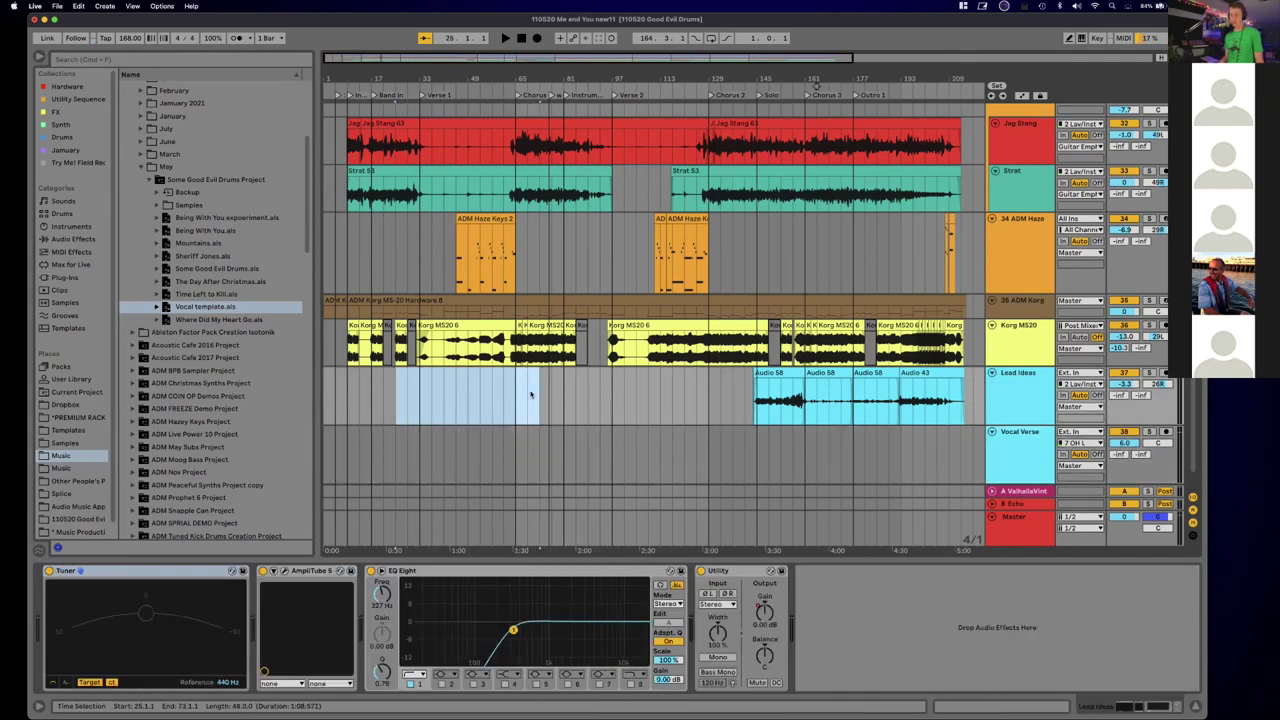
key("super+l")
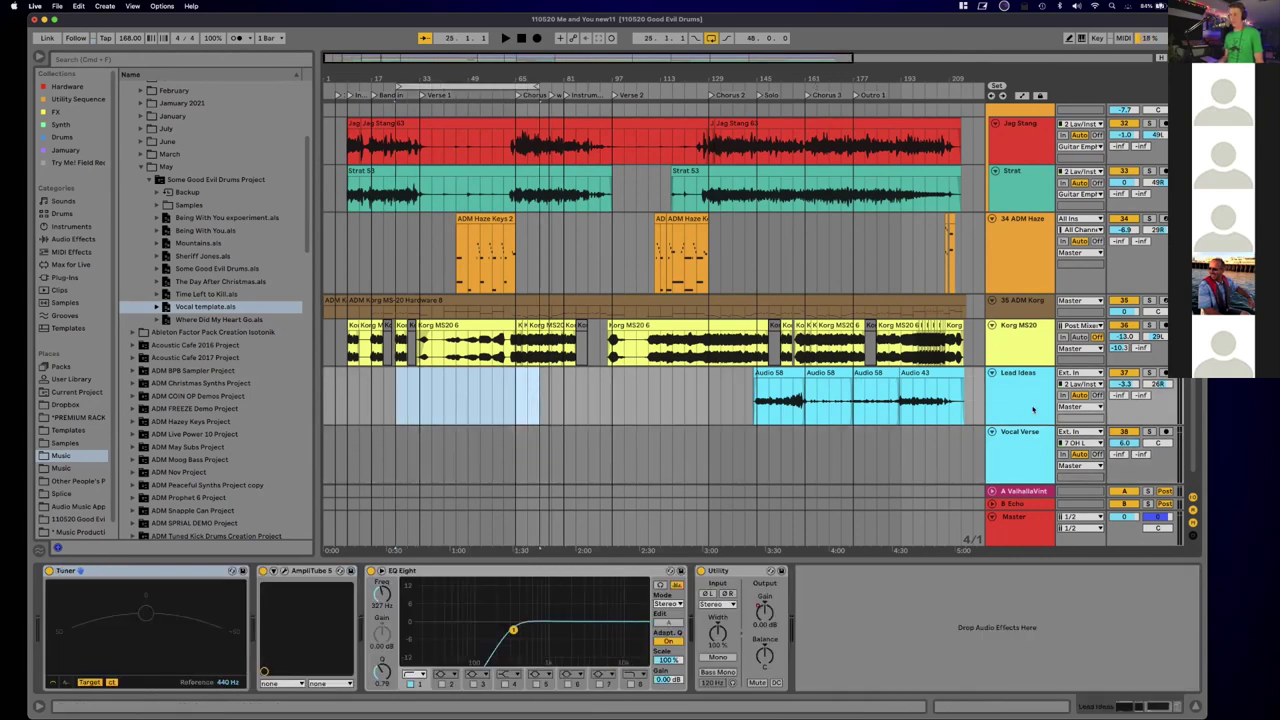
Step: Arm the Vocal Verse track, start playback from the loop start and record a short take from Verse 1 to about bar 40
left_click(1165, 432)
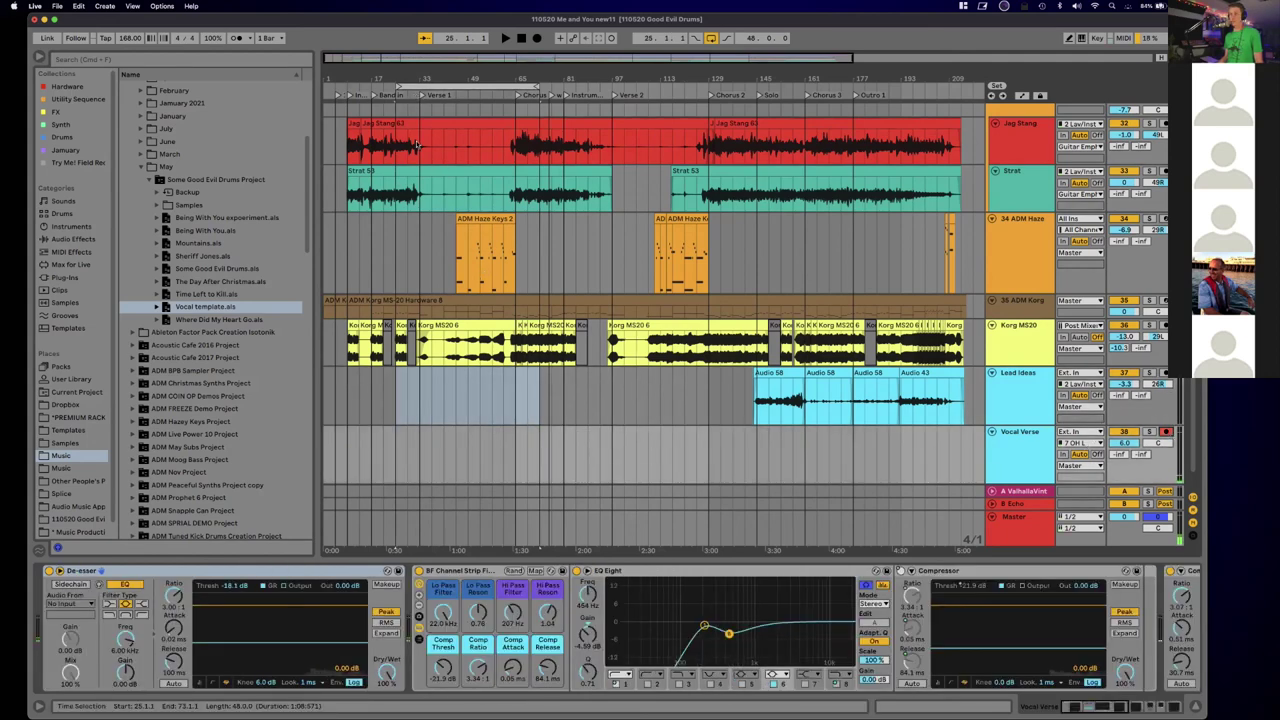
key("space")
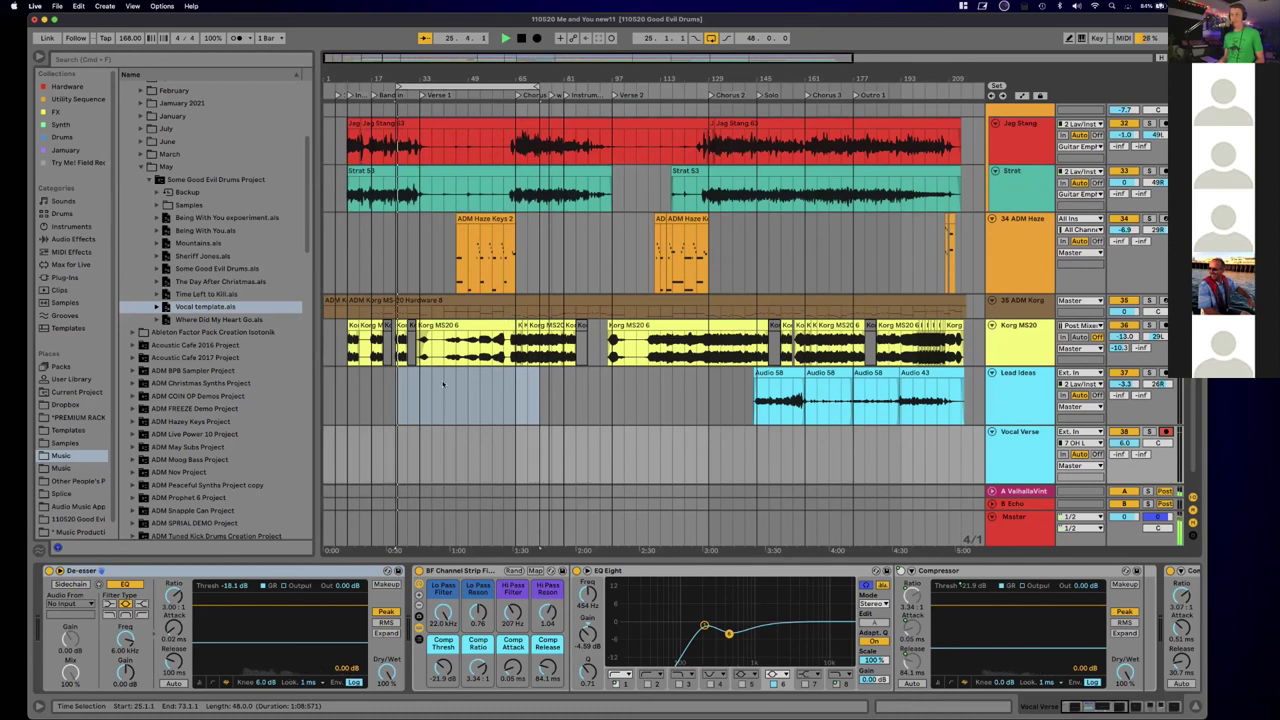
left_click(536, 38)
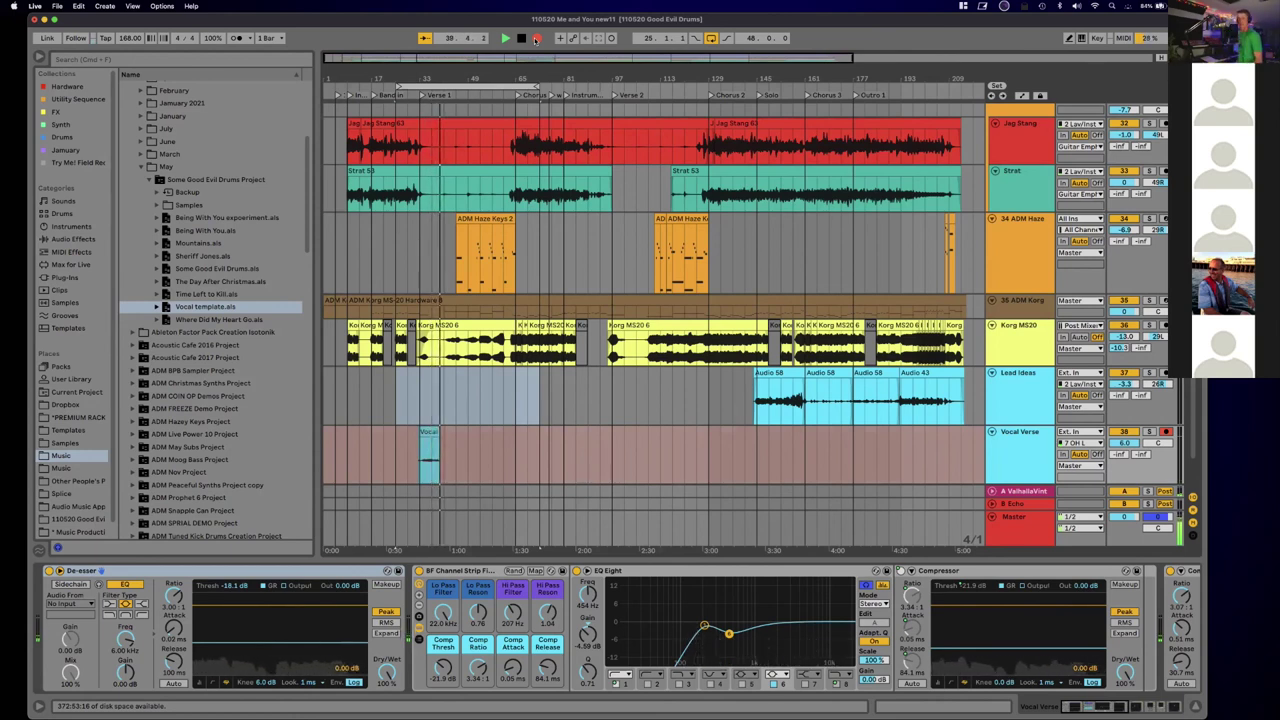
key("space")
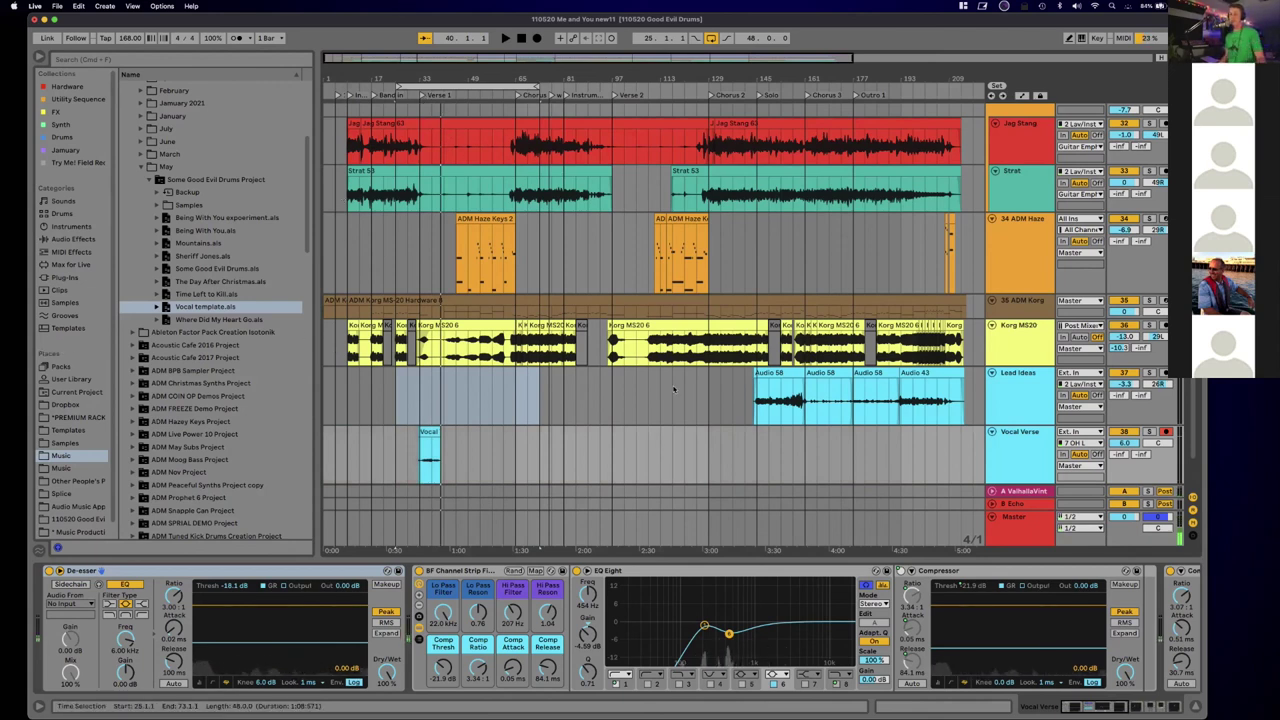
Step: Play the song twice from Verse 1 to check the Vocal Verse track's levels, and disarm the track
left_click(422, 96)
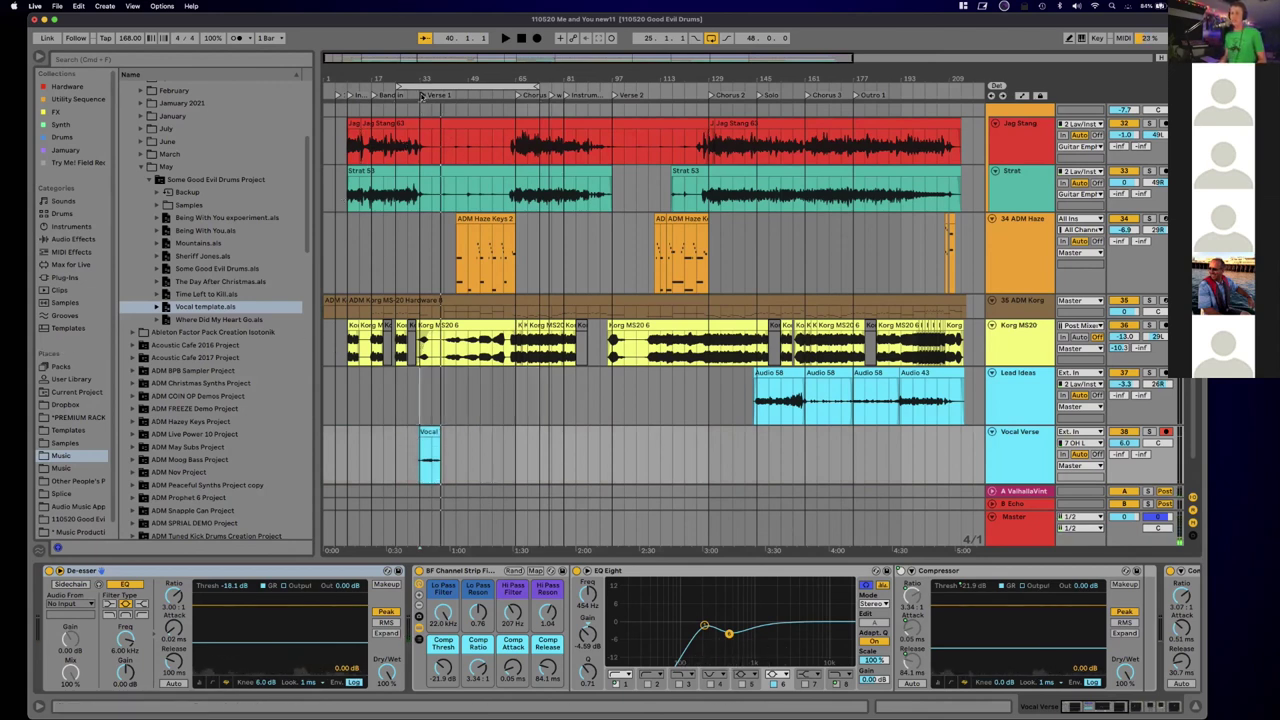
key("space")
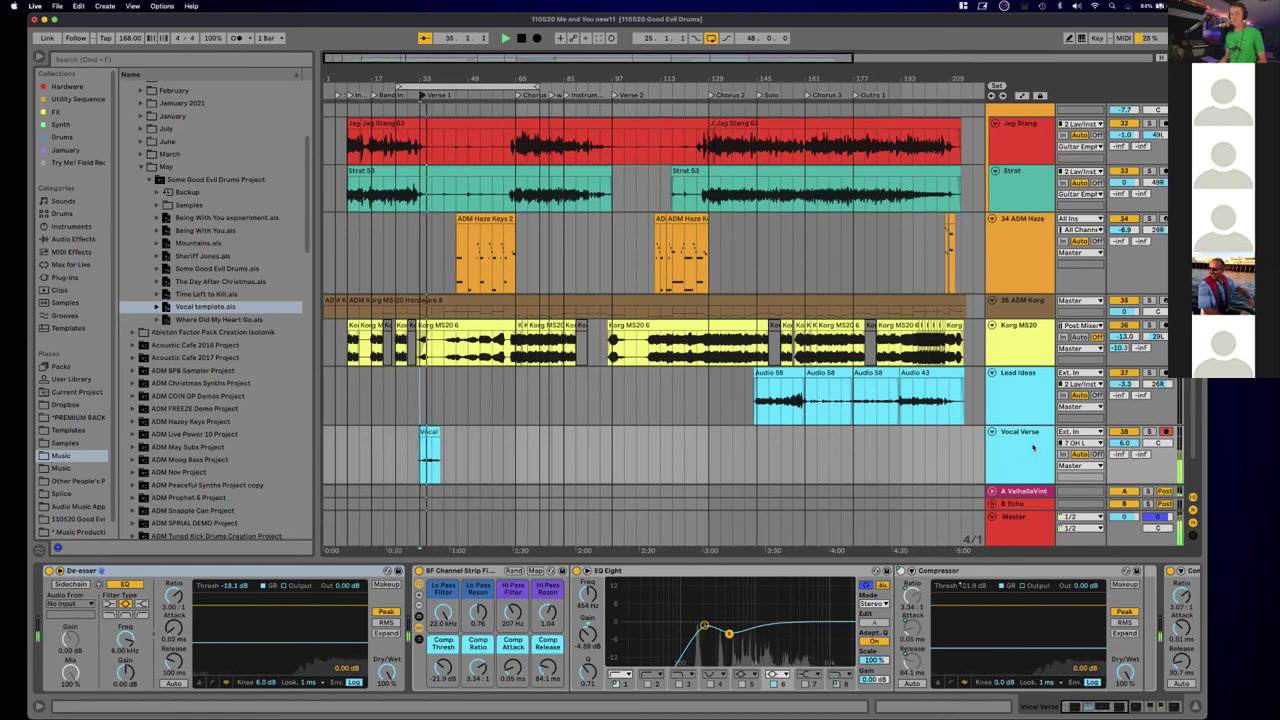
key("space")
left_click_drag(1142, 455, 1120, 424)
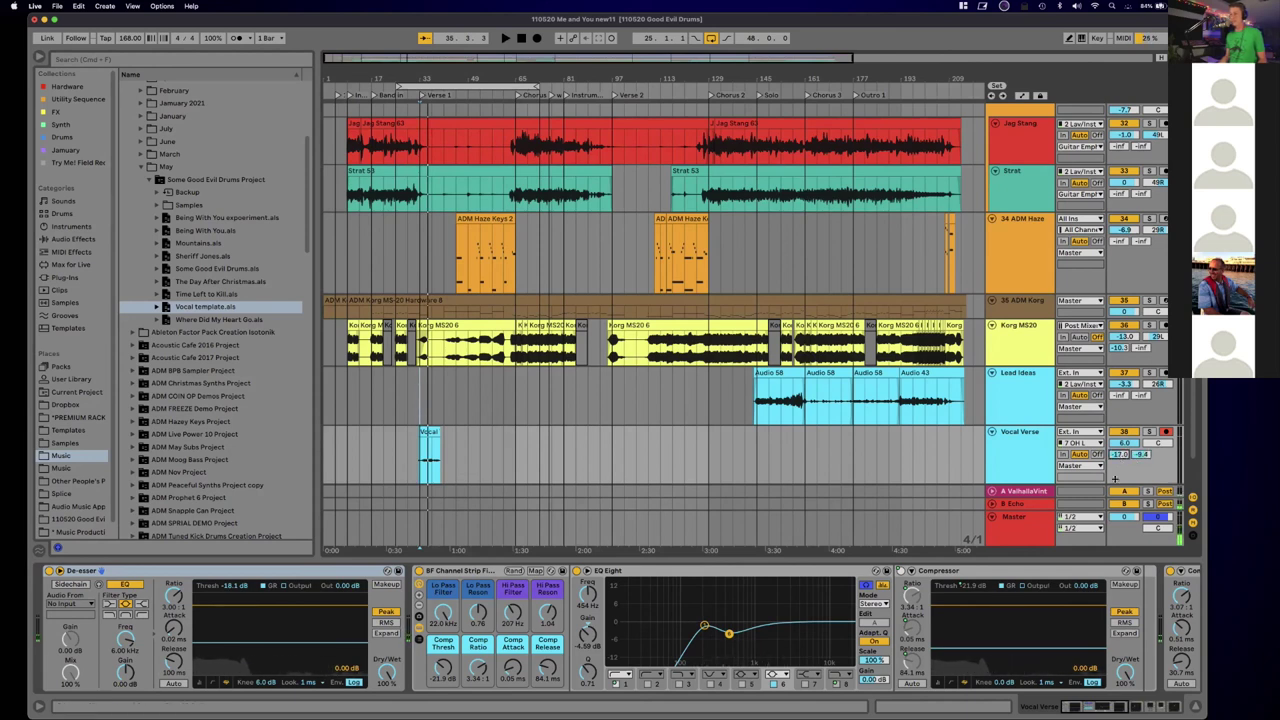
key("space")
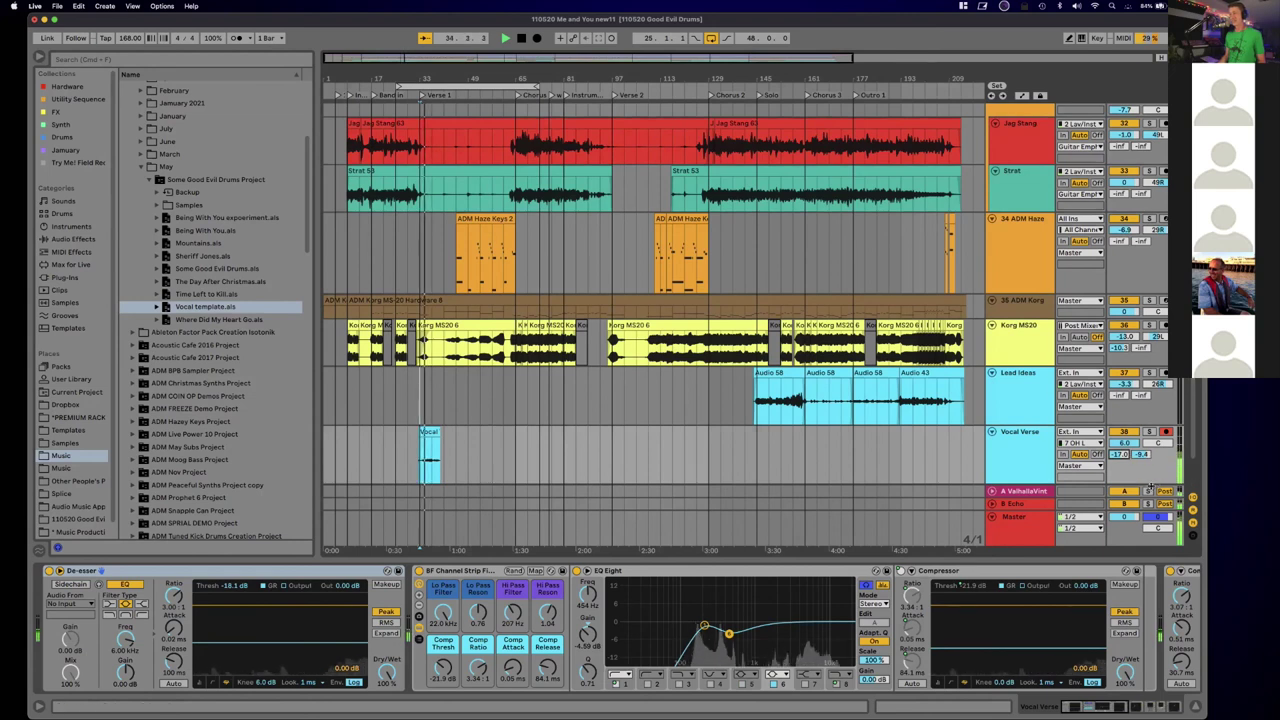
left_click_drag(1141, 455, 1141, 472)
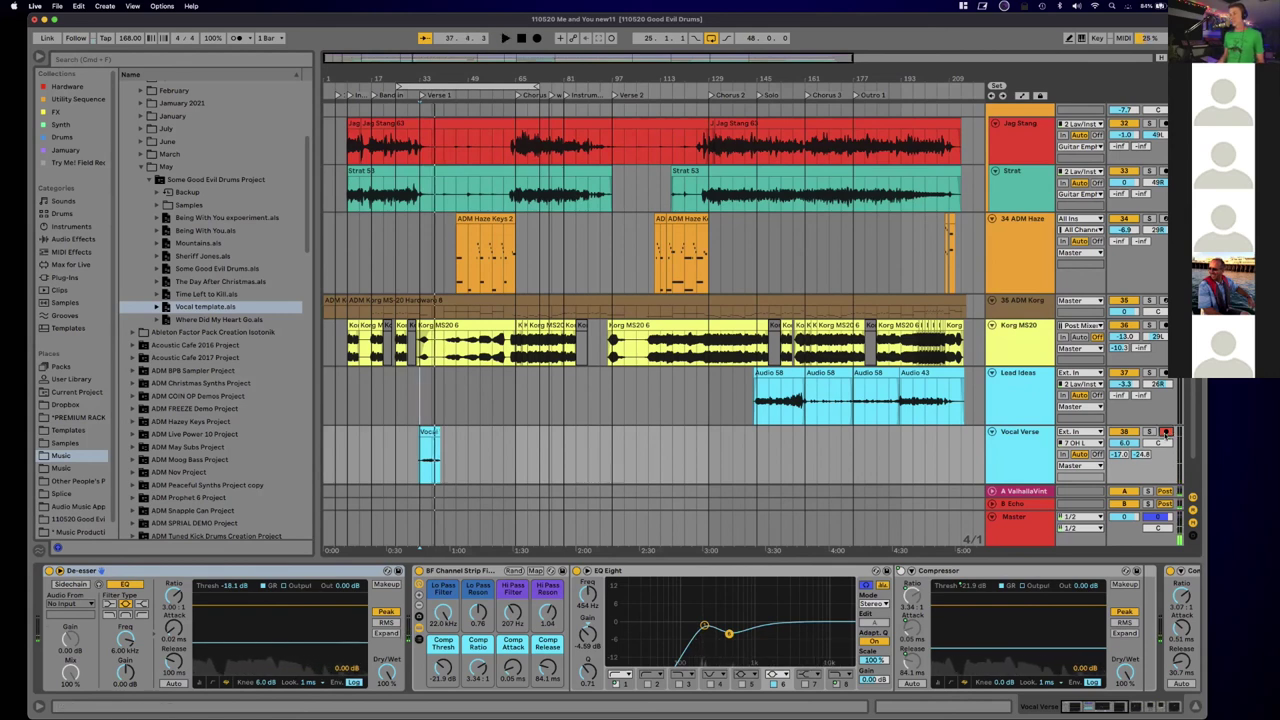
left_click(1165, 432)
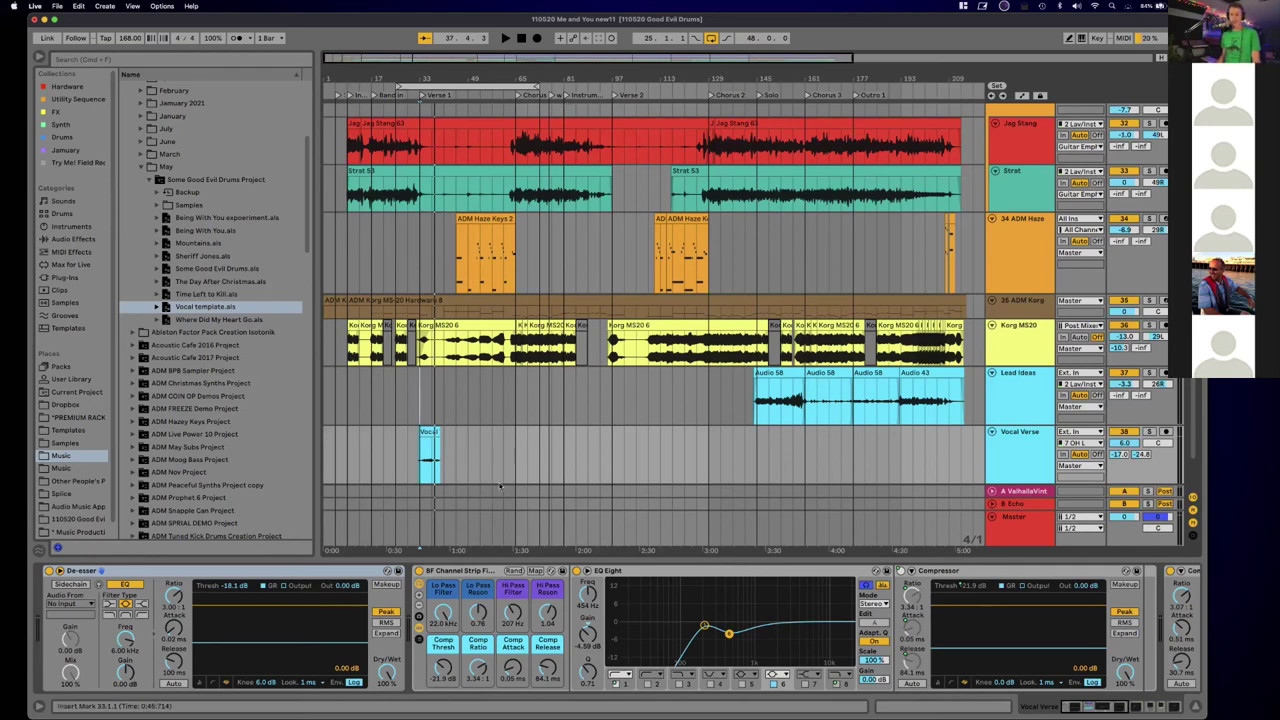
Step: Show the Vocal Verse track's take lane and insert a new audio track below it
left_click(452, 569)
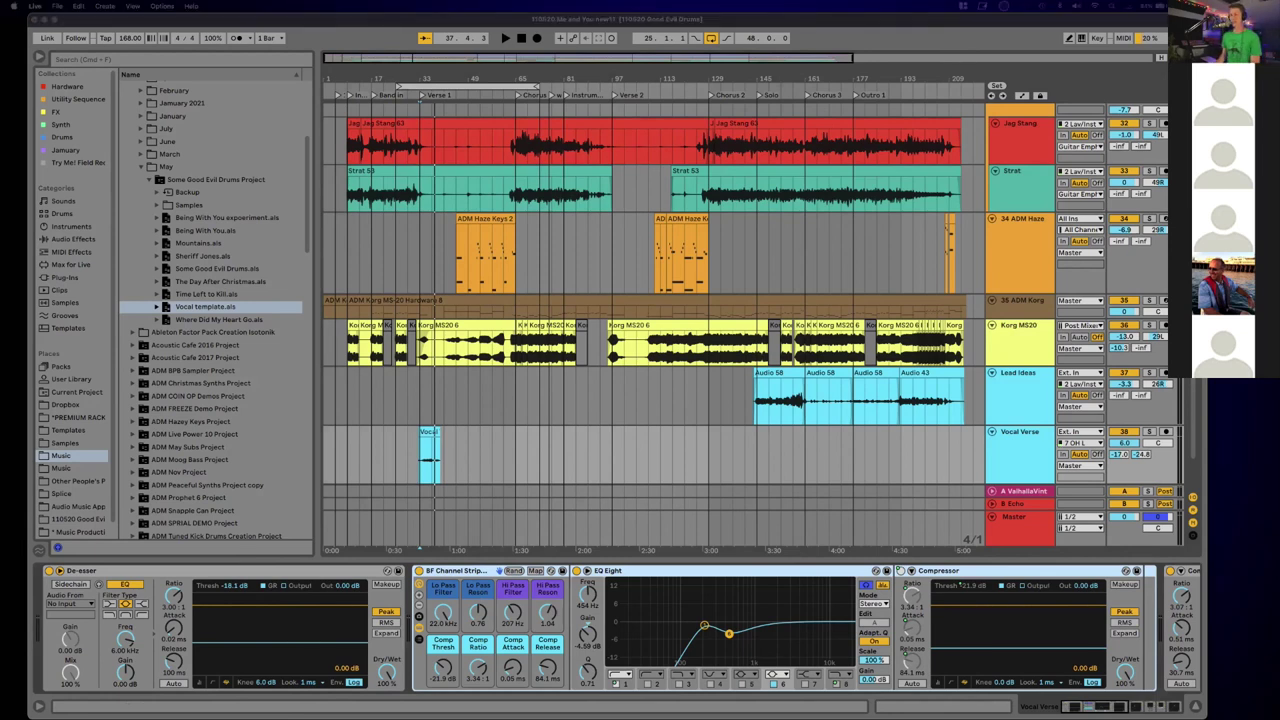
left_click(1022, 463)
scroll(1022, 463, "down", 2)
left_click(1028, 390)
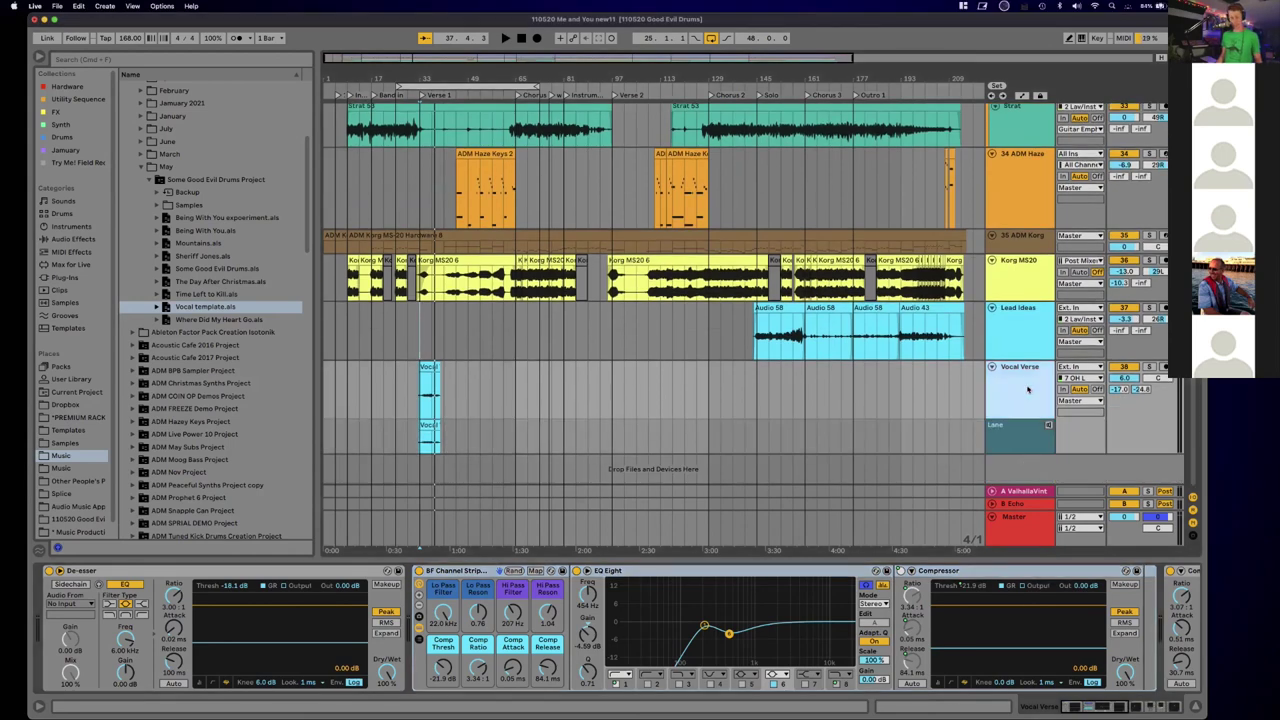
key("super+t")
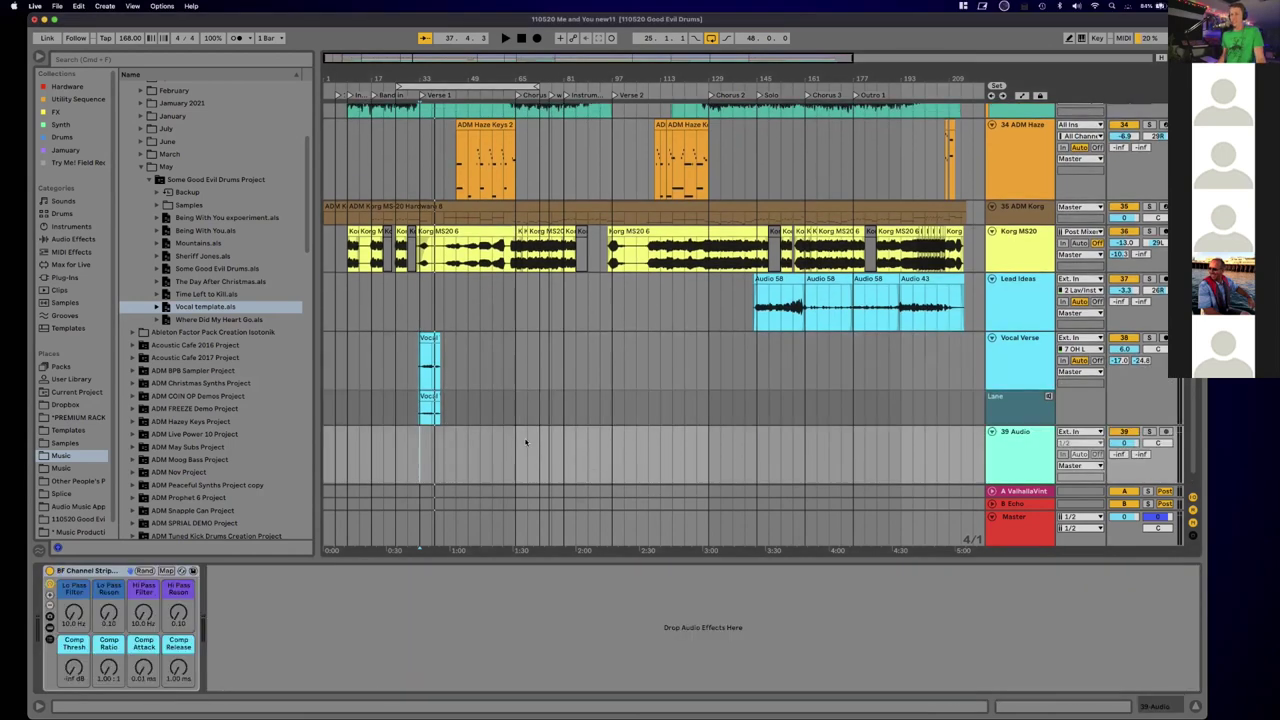
Step: Save the 39 Audio track with its BF Channel Strip rack as the default audio track
left_click(104, 573)
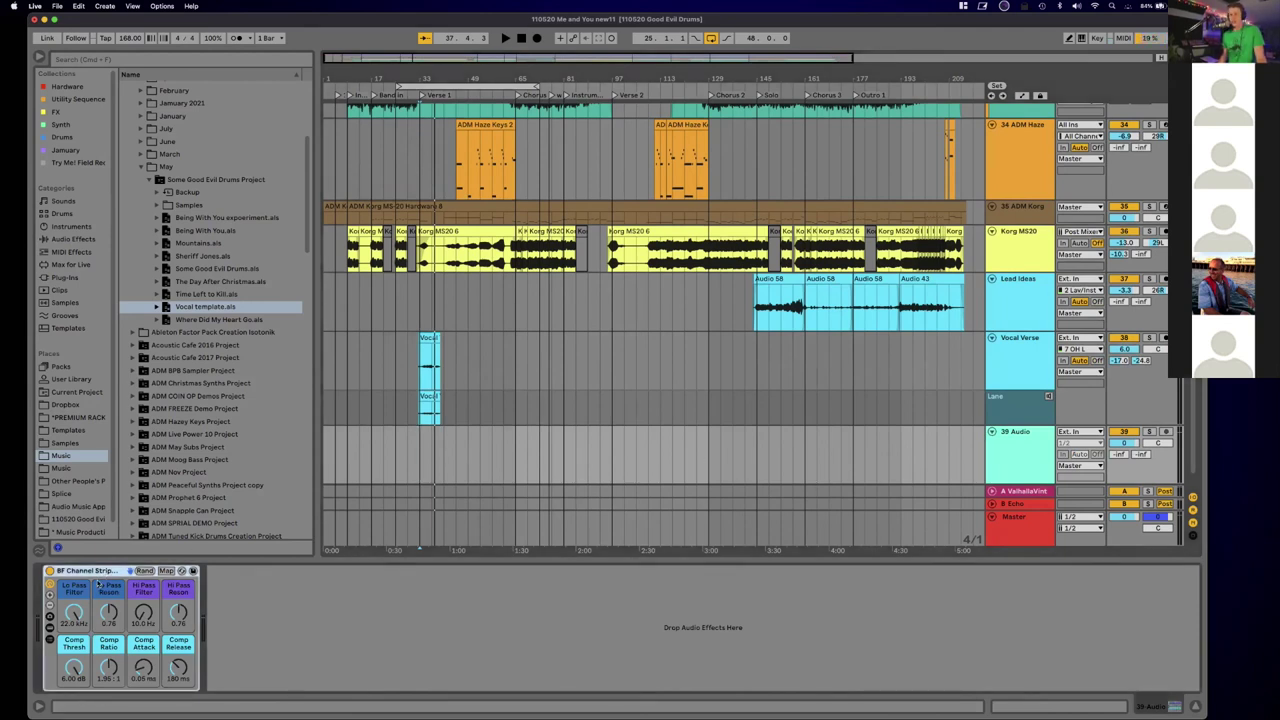
right_click(1010, 459)
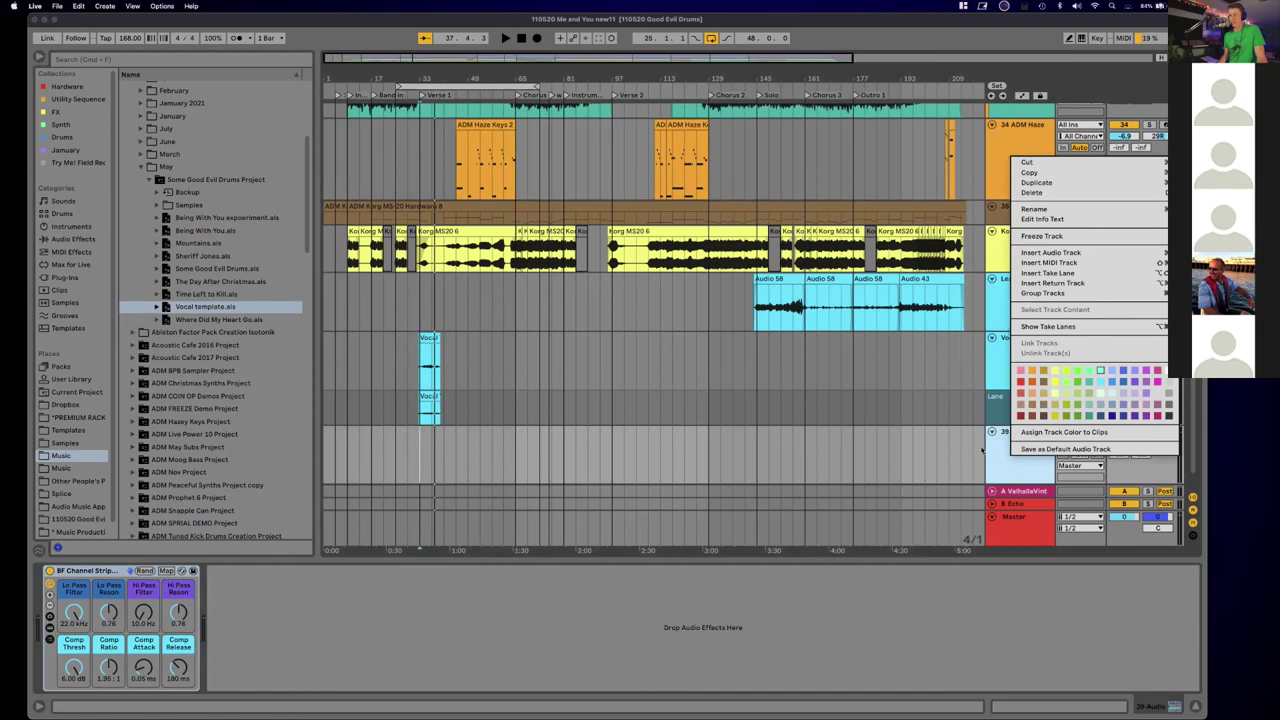
left_click(1086, 449)
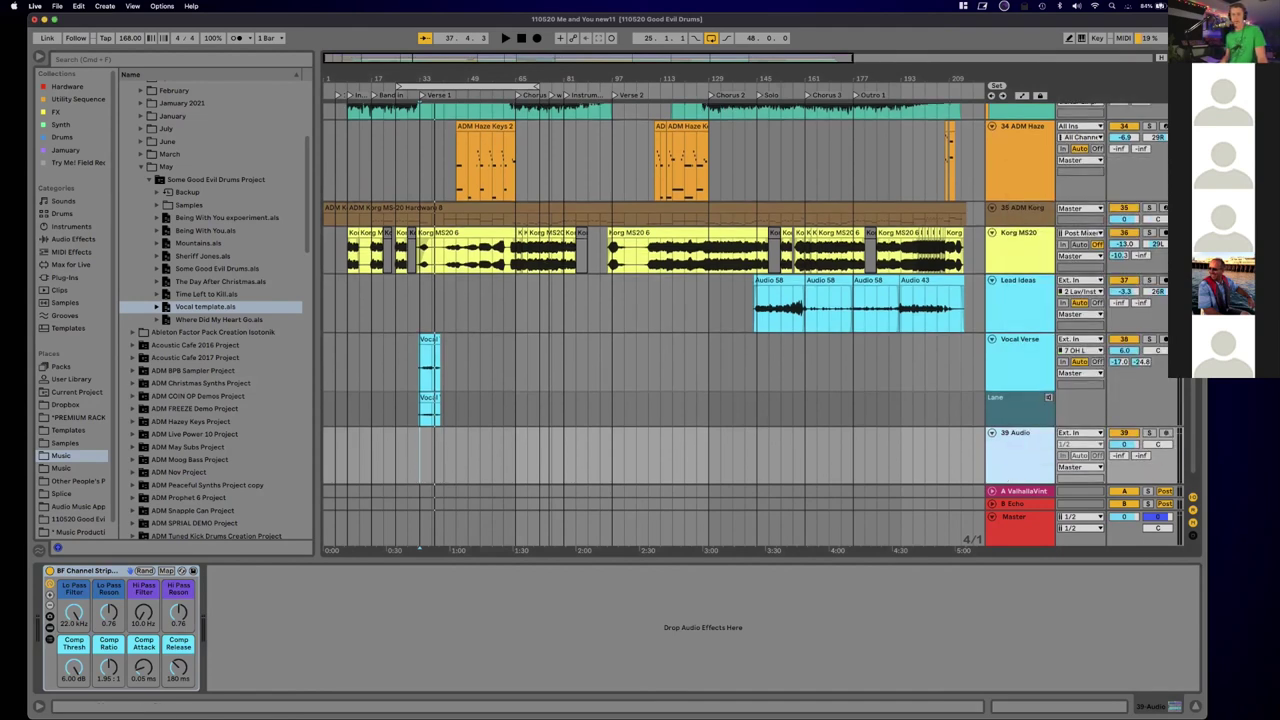
Step: Locate the Default Audio Track.als file in the User Library's Defaults > Creating Tracks > Audio Track folder, and collapse the Creating Tracks folder
left_click(72, 379)
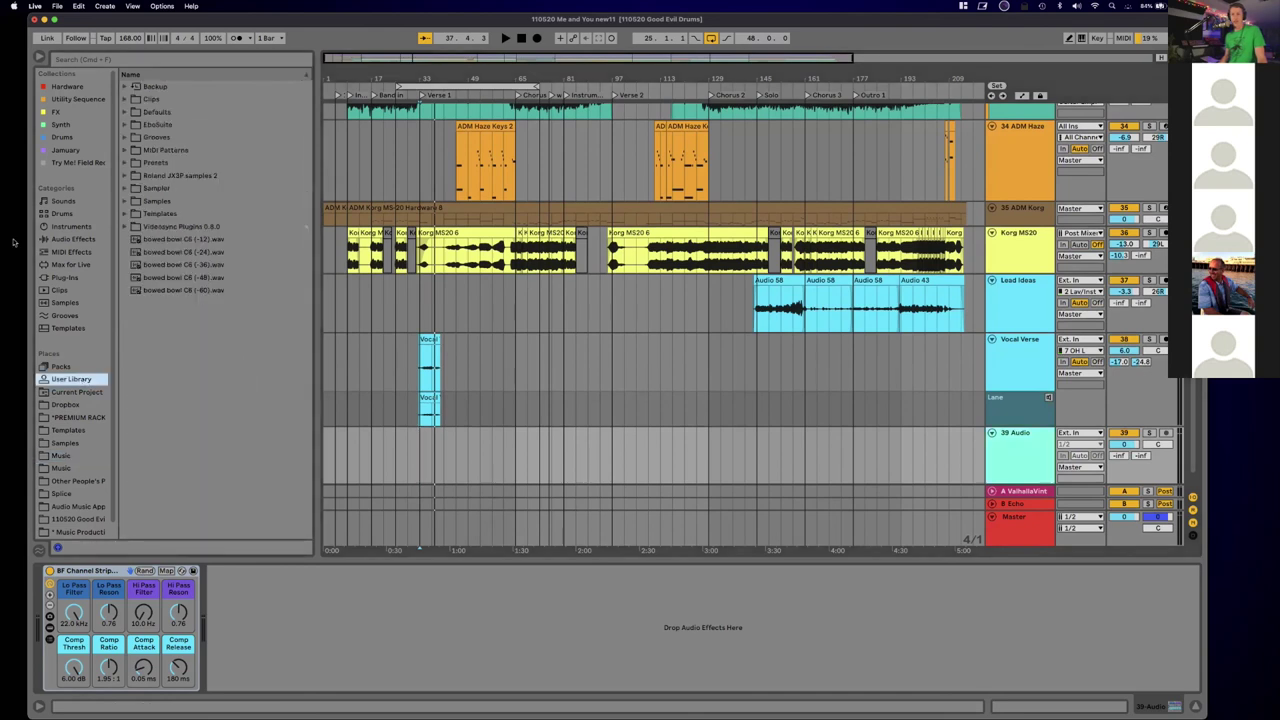
left_click(125, 112)
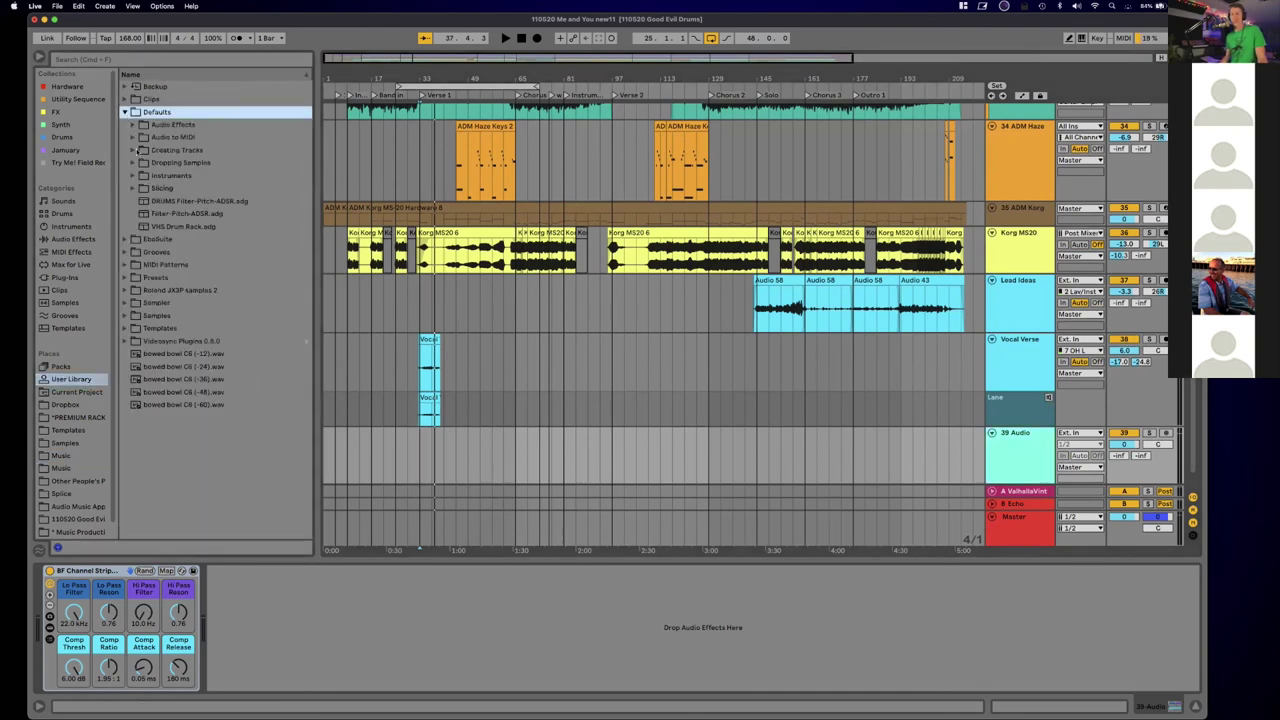
left_click(139, 150)
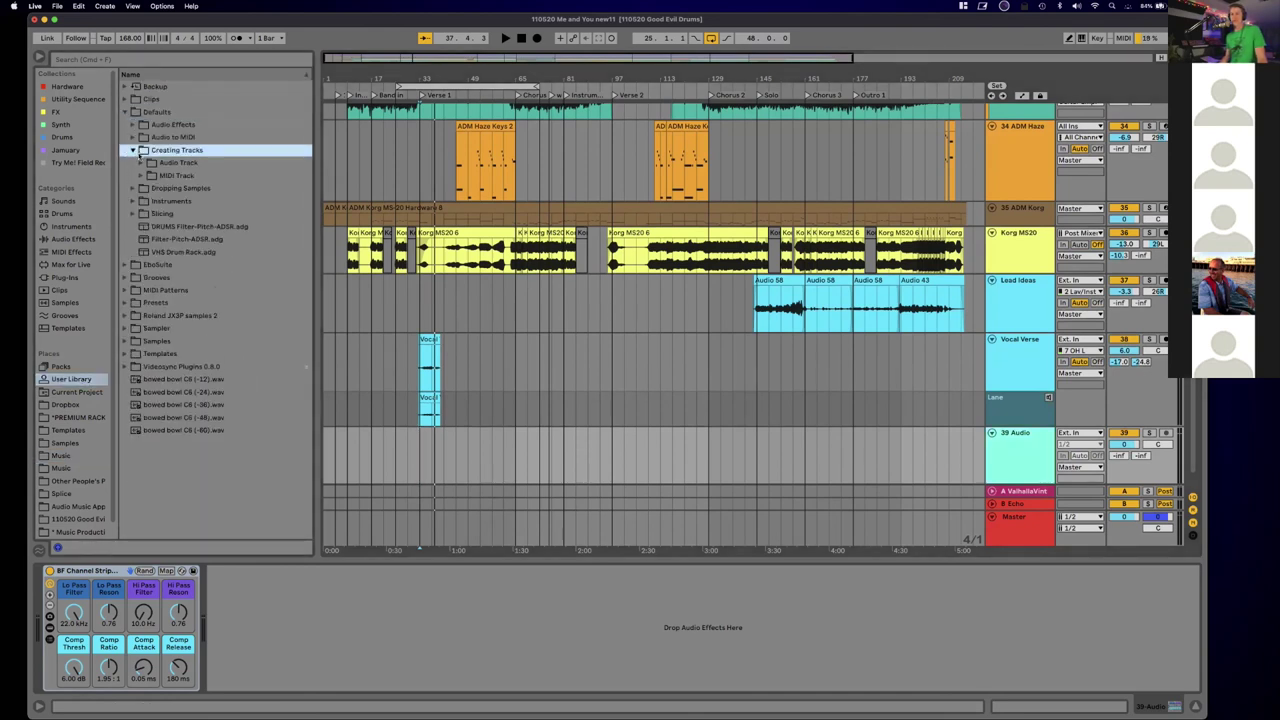
left_click(141, 162)
left_click(199, 176)
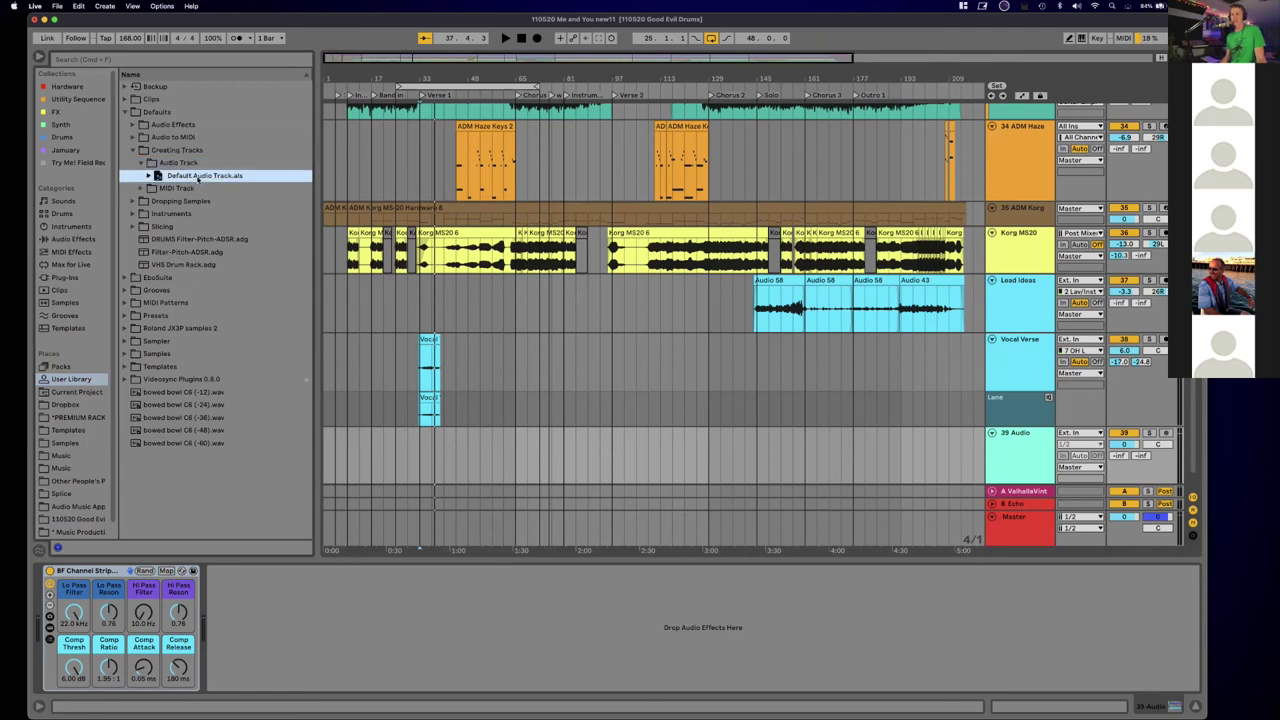
left_click(133, 150)
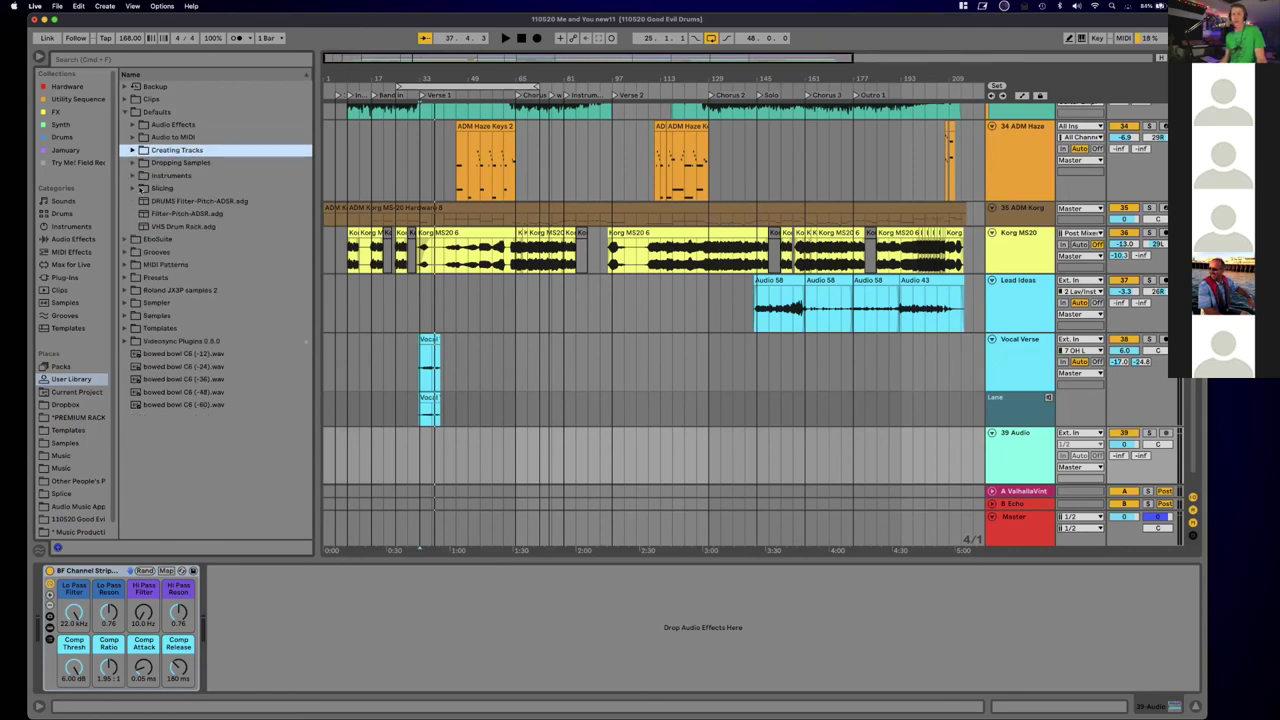
Step: Raise the BF Channel Strip rack's Hi Pass Filter macro to 336 Hz and show the rack's macro variations
left_click(101, 570)
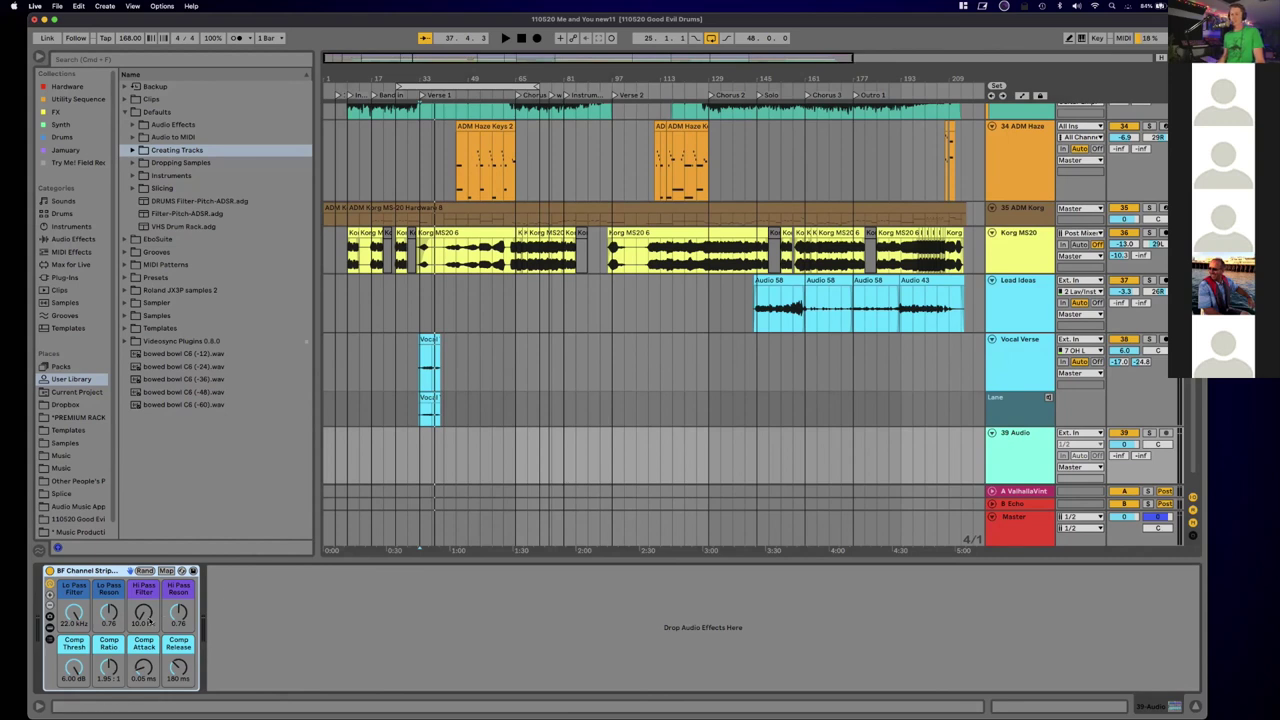
left_click_drag(143, 612, 143, 572)
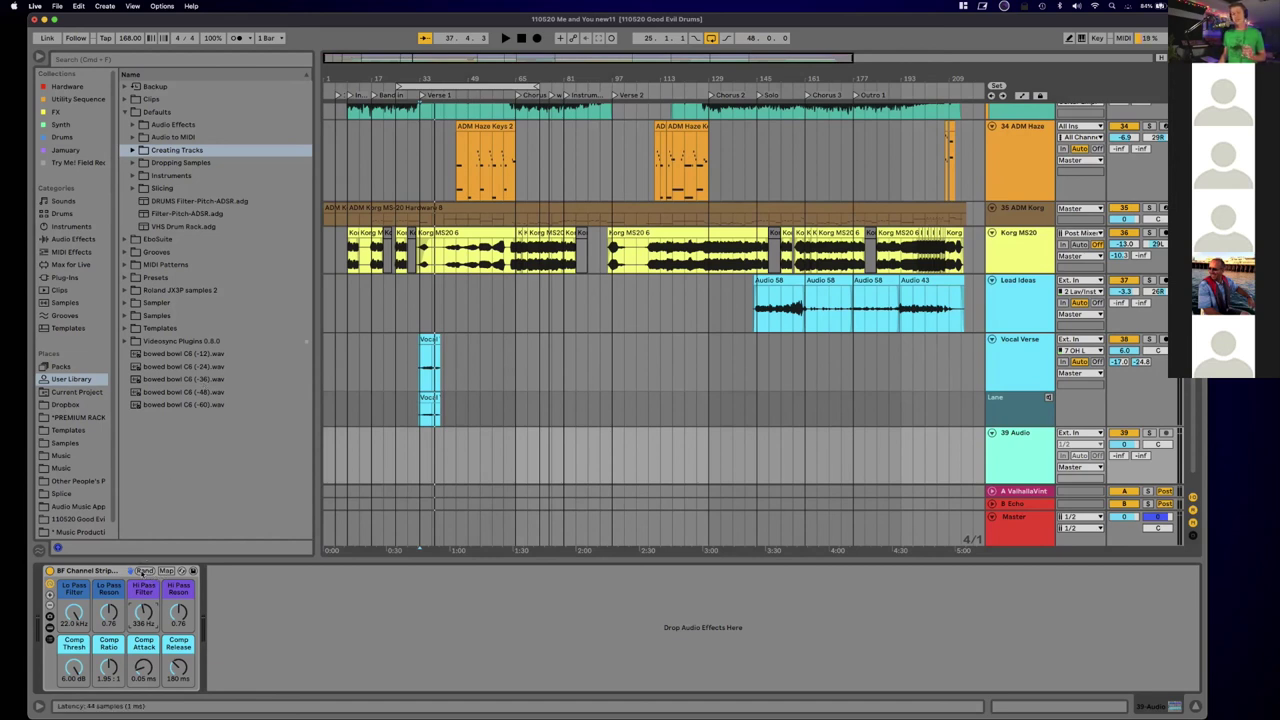
left_click(102, 571)
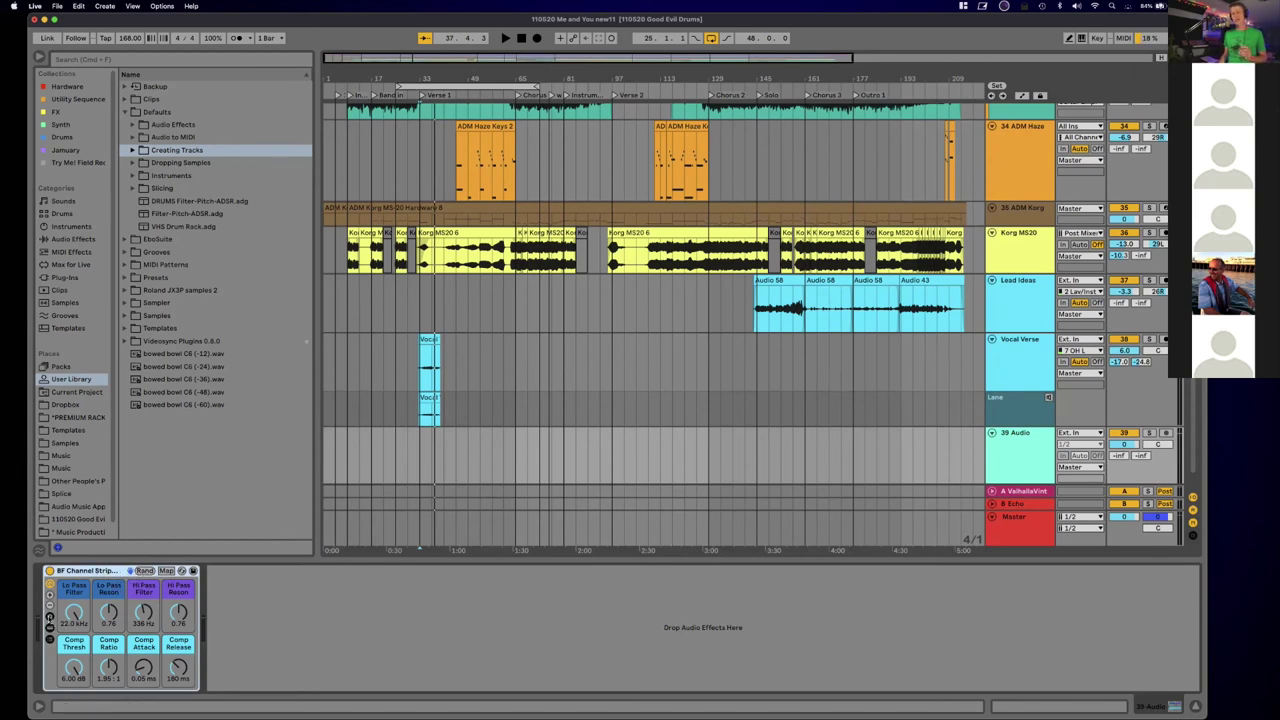
left_click(50, 597)
left_click(50, 604)
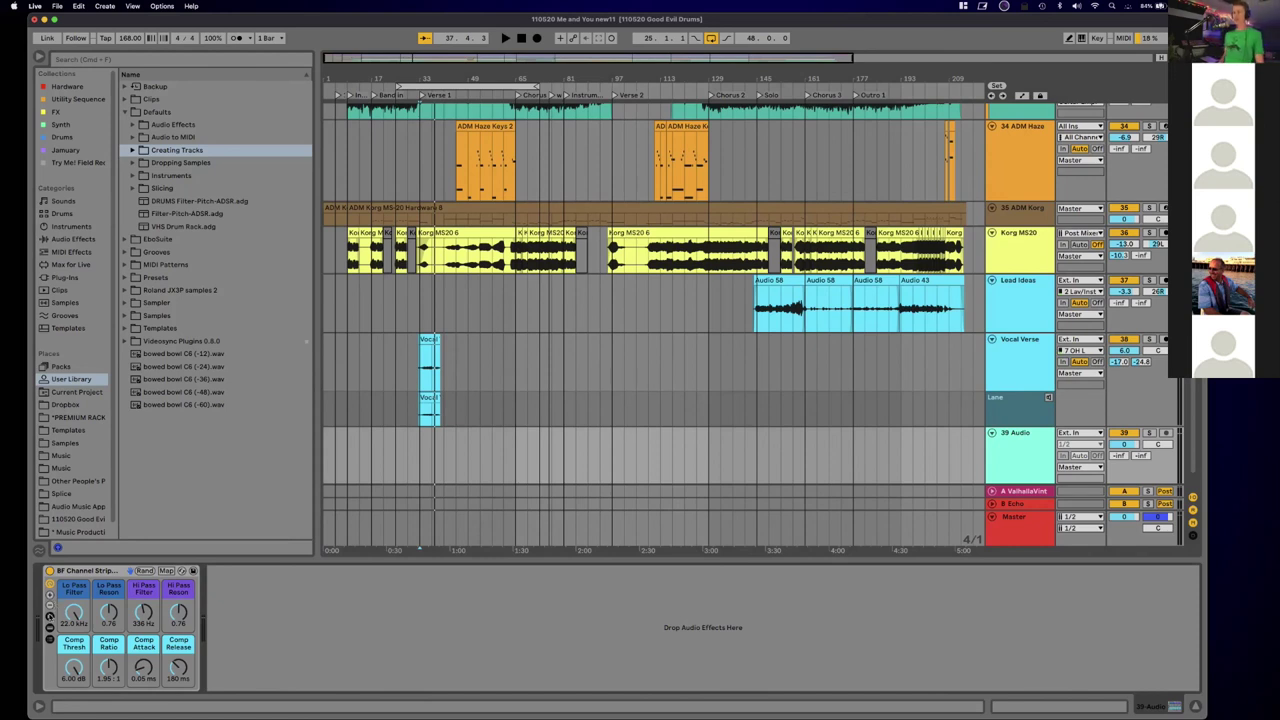
left_click(49, 616)
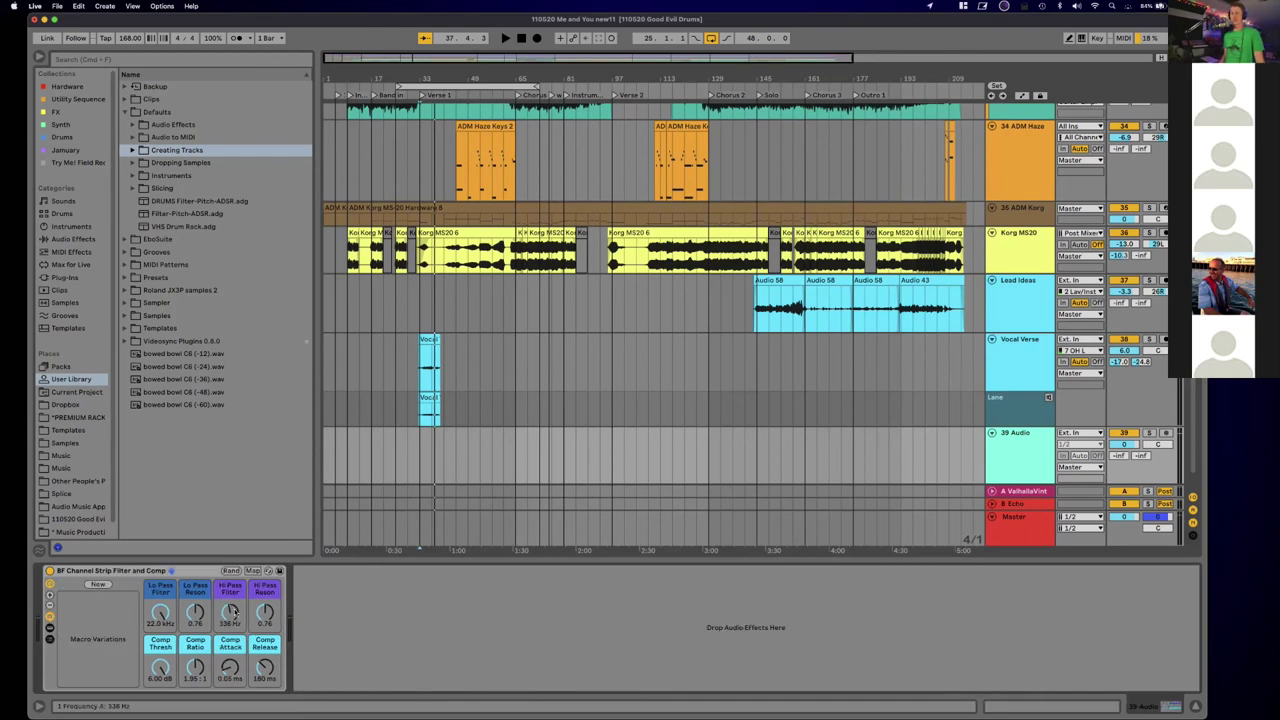
Step: Set the Hi Pass Filter macro to 580 Hz and store the settings as a macro variation named Lo cut
left_click_drag(230, 612, 232, 578)
left_click(96, 585)
type("Lo cut")
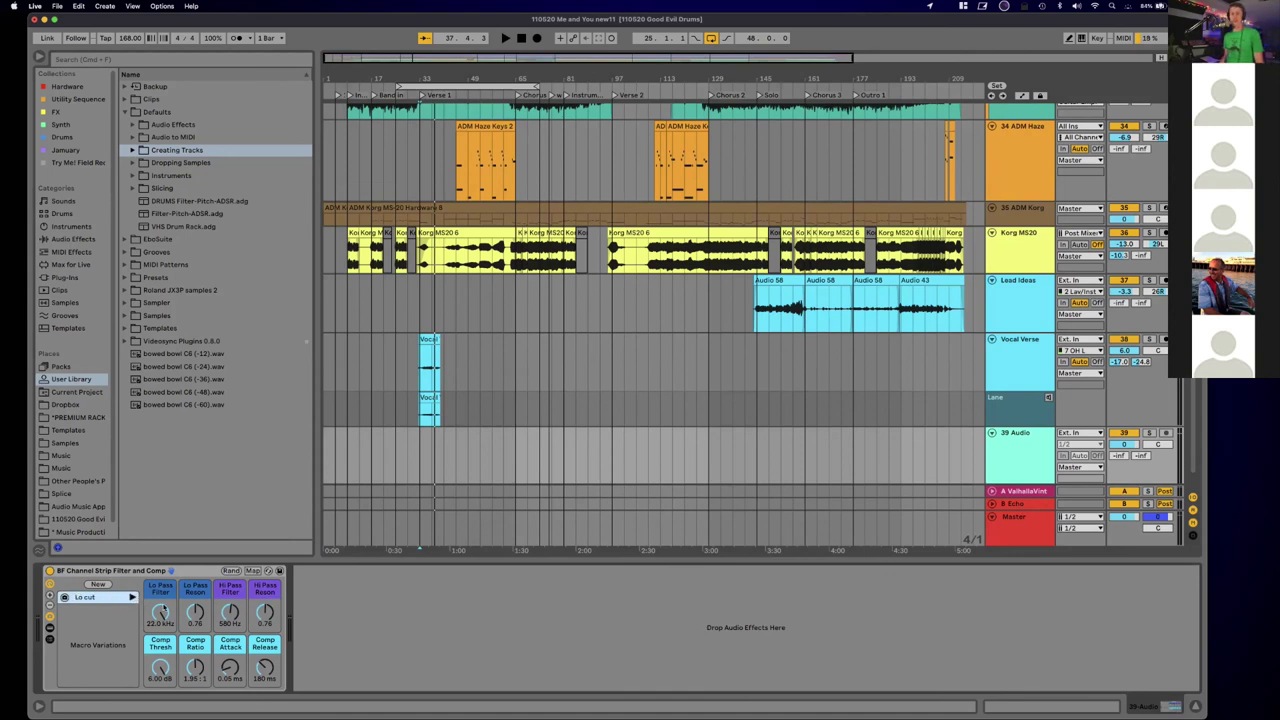
Step: Test the Lo cut variation by recalling it between changes of the Hi Pass Filter macro, leaving the macro at 10 Hz
left_click_drag(230, 613, 230, 680)
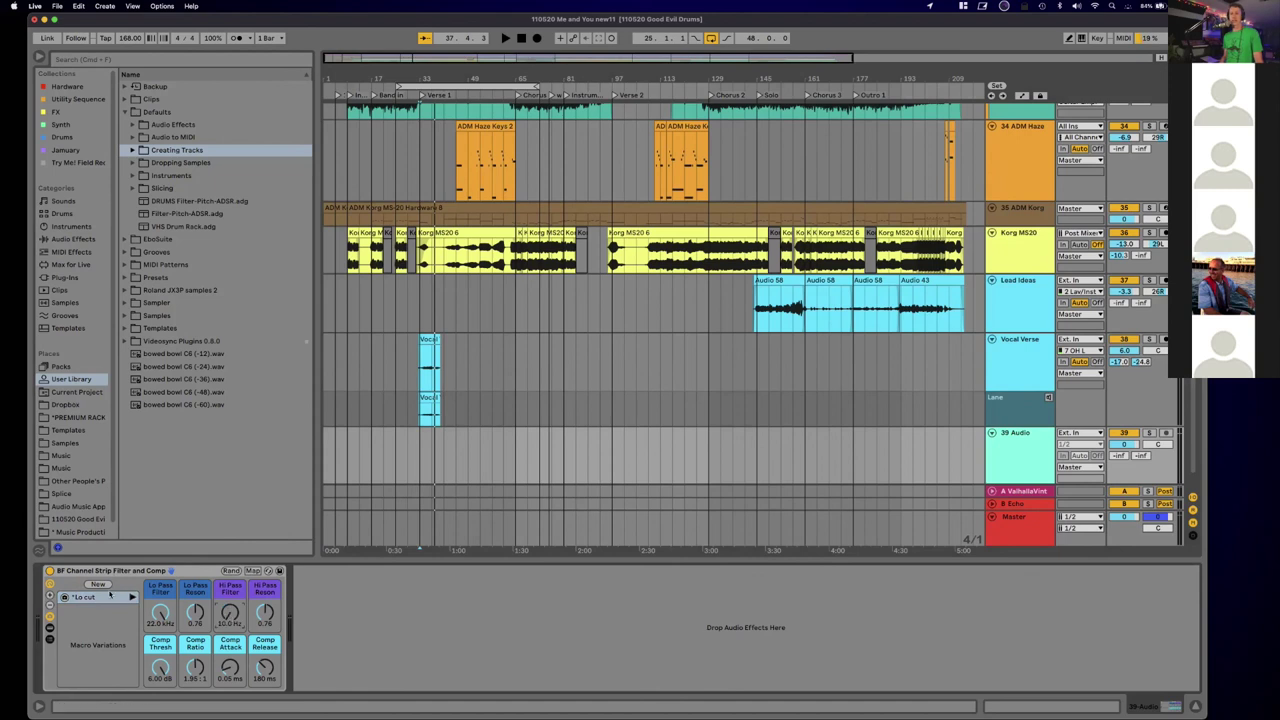
left_click(131, 597)
left_click_drag(230, 612, 230, 660)
left_click(68, 597)
left_click(134, 571)
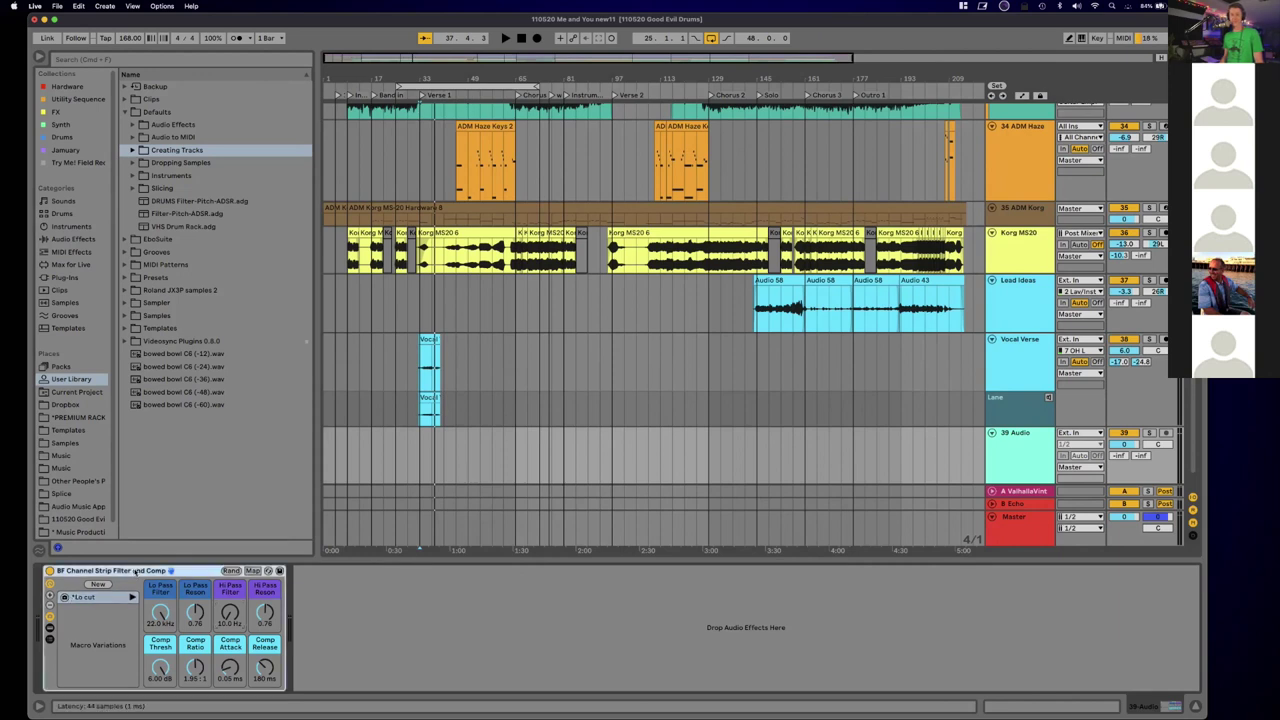
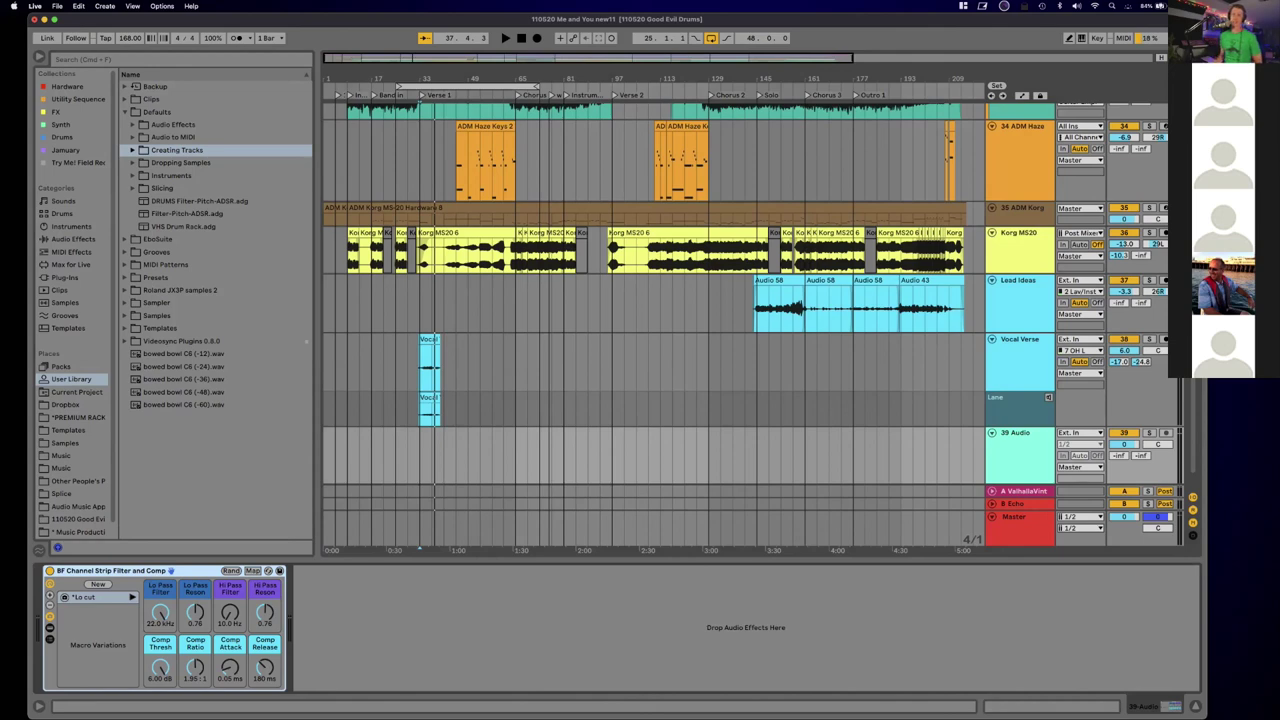
Step: Examine the song's tracks from Scratch to Vocal Verse around the Band In and Verse 1 sections
scroll(533, 146, "up", 15)
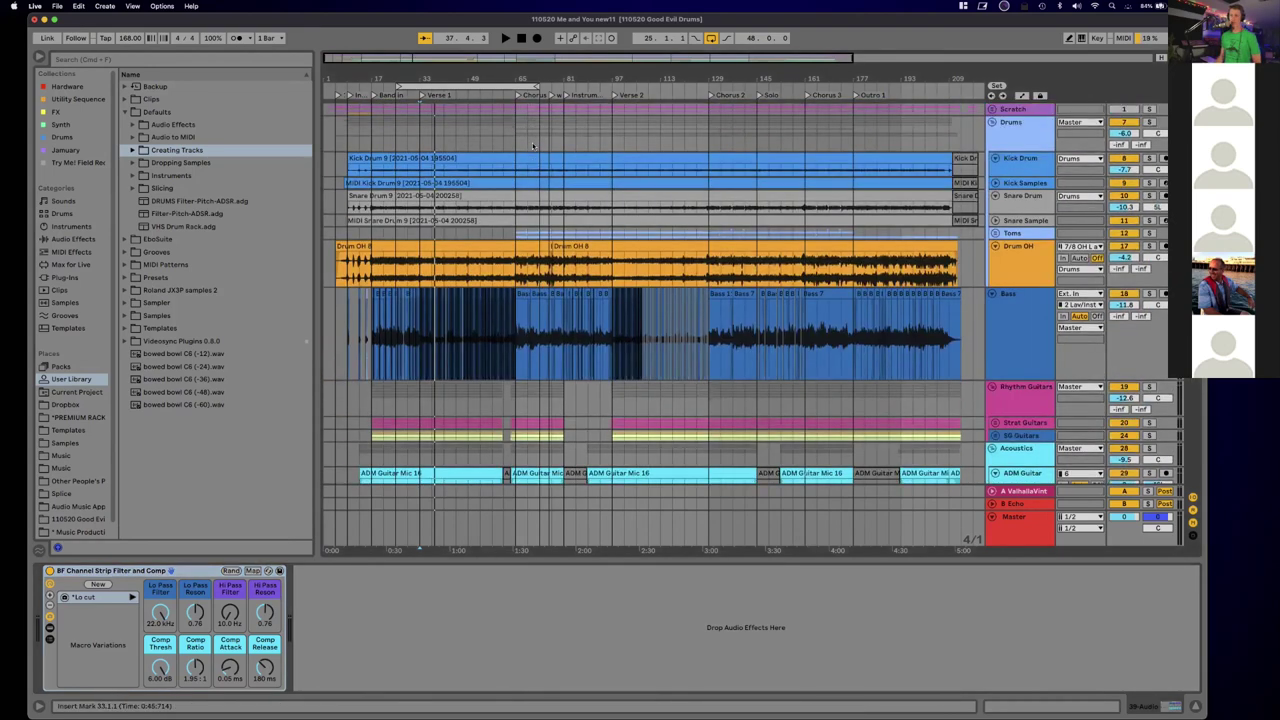
left_click_drag(386, 77, 383, 150)
left_click_drag(447, 77, 470, 88)
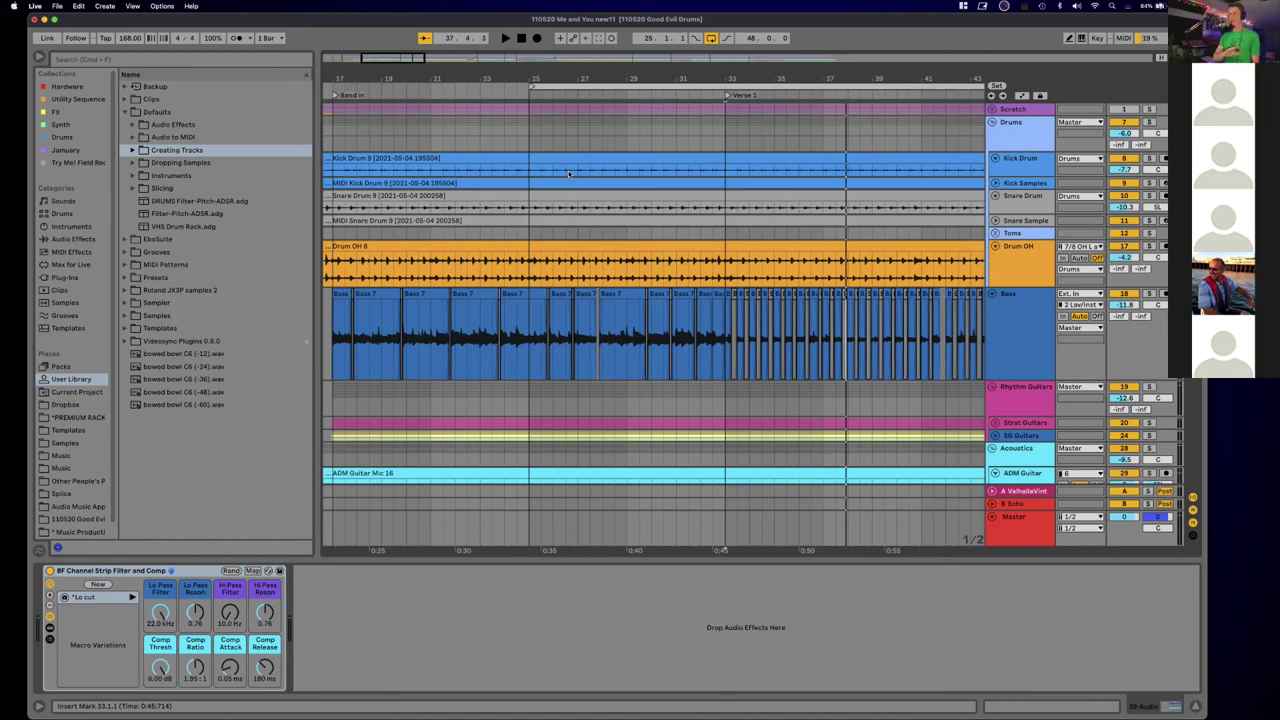
left_click_drag(416, 74, 416, 145)
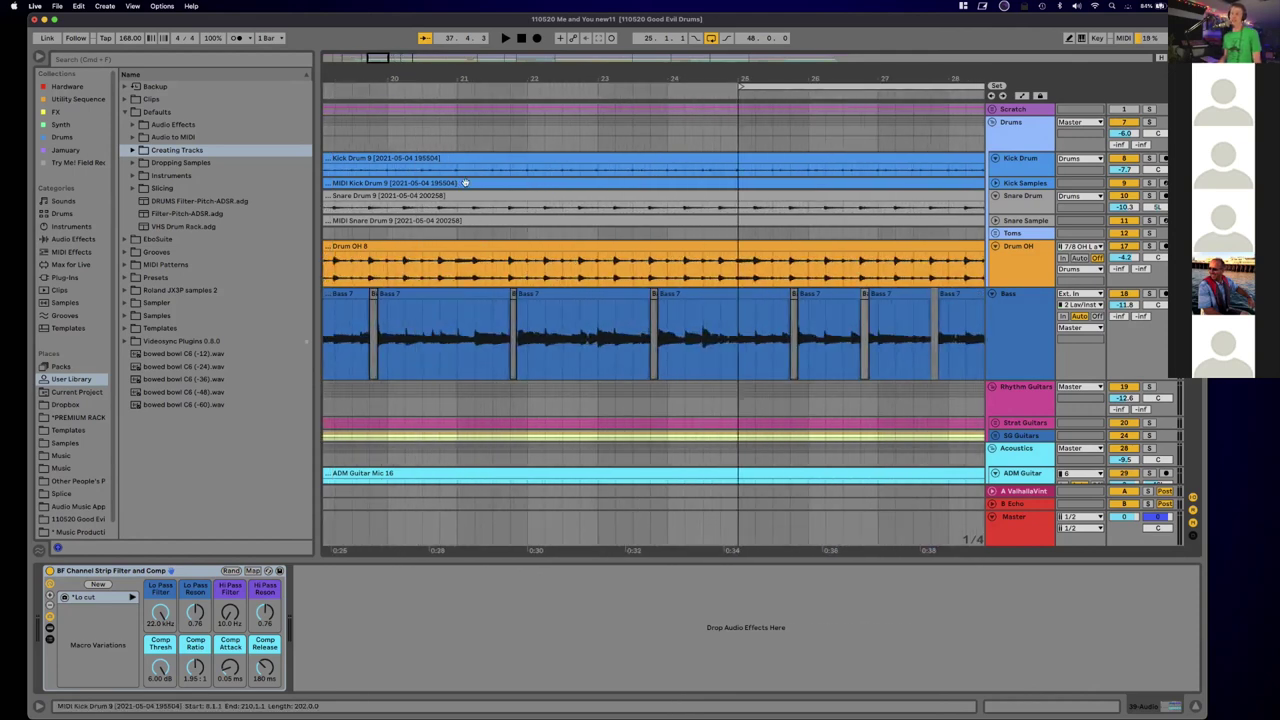
left_click(414, 178)
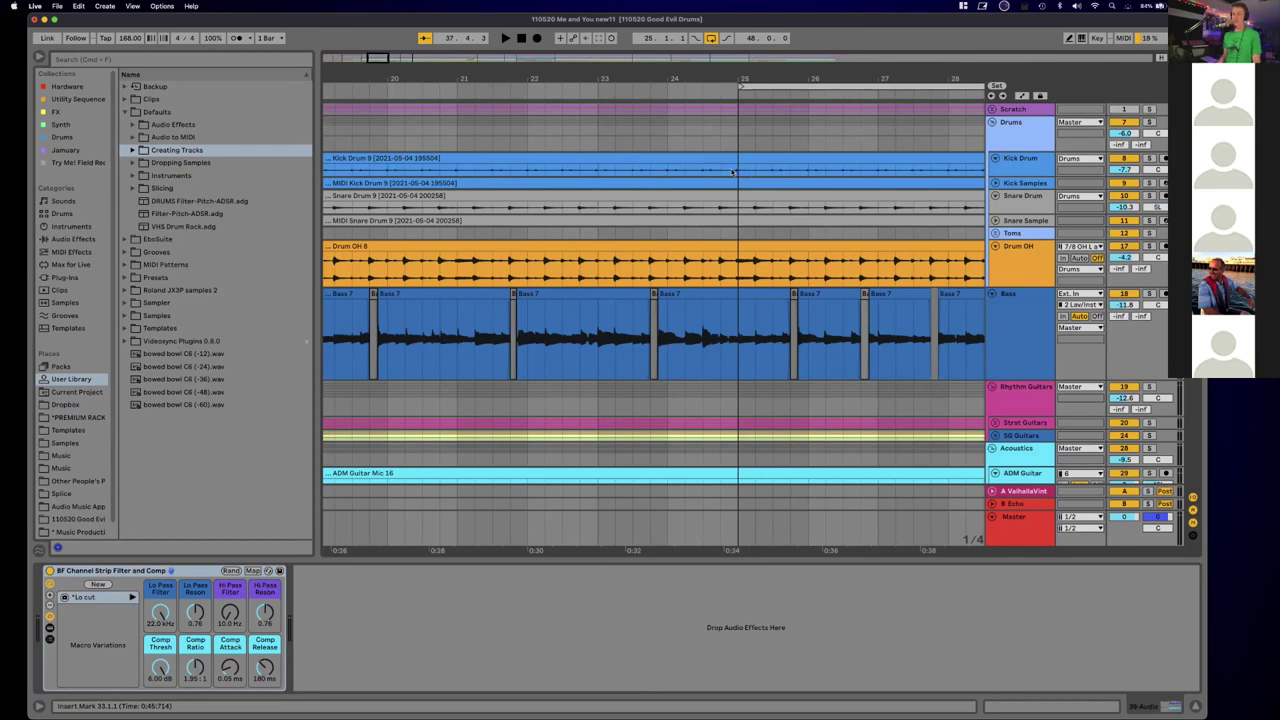
left_click_drag(630, 75, 631, 46)
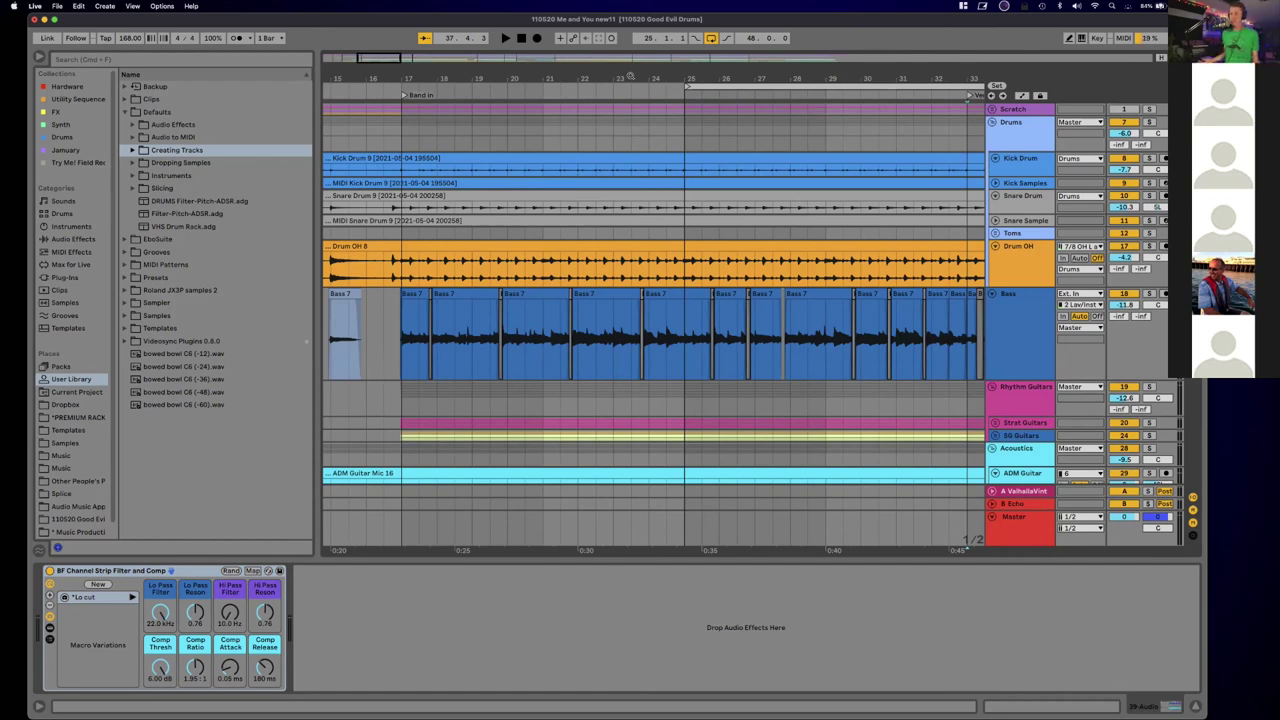
scroll(549, 209, "down", 1)
scroll(549, 209, "down", 15)
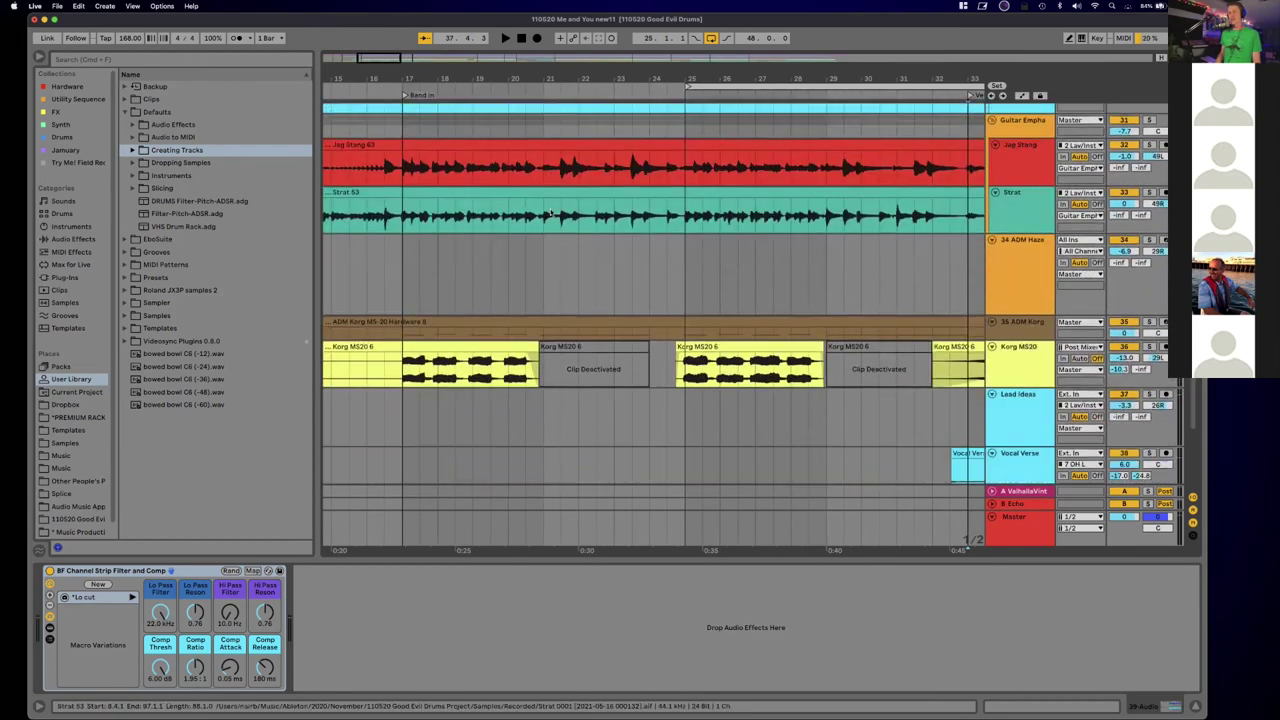